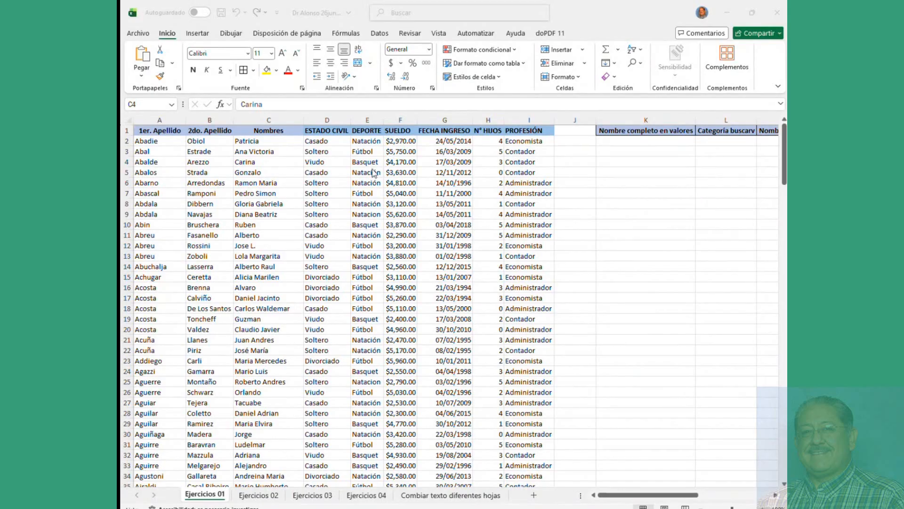
Step: Type test text over cell C2 and the C1, D1 and E1 headers
left_click(334, 207)
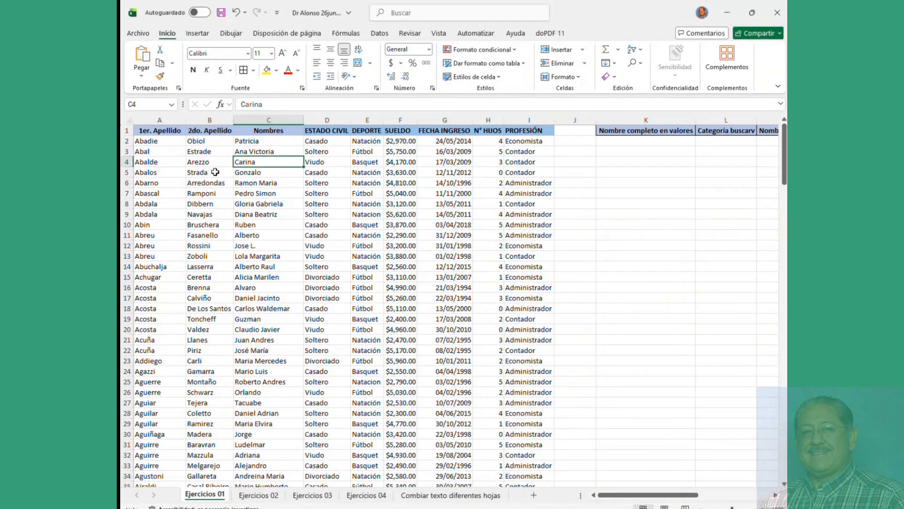
key("alt+Tab")
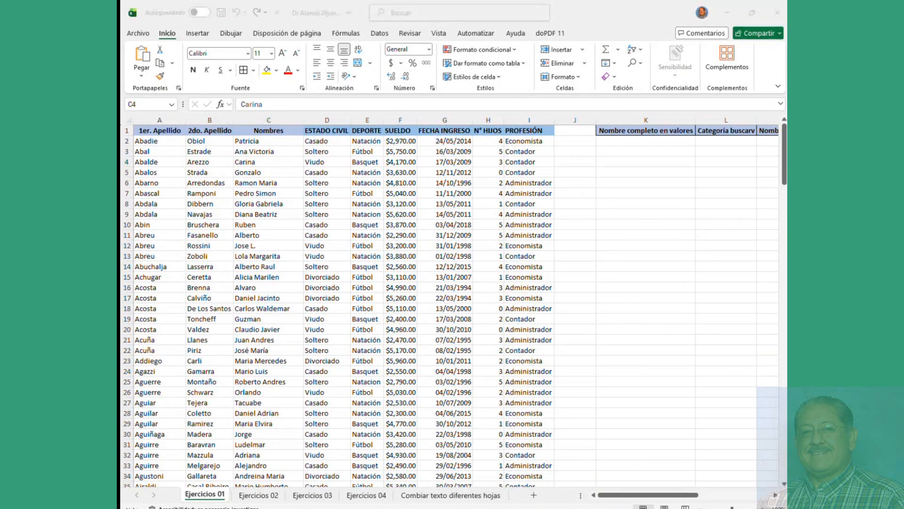
key("alt+Tab")
left_click(342, 185)
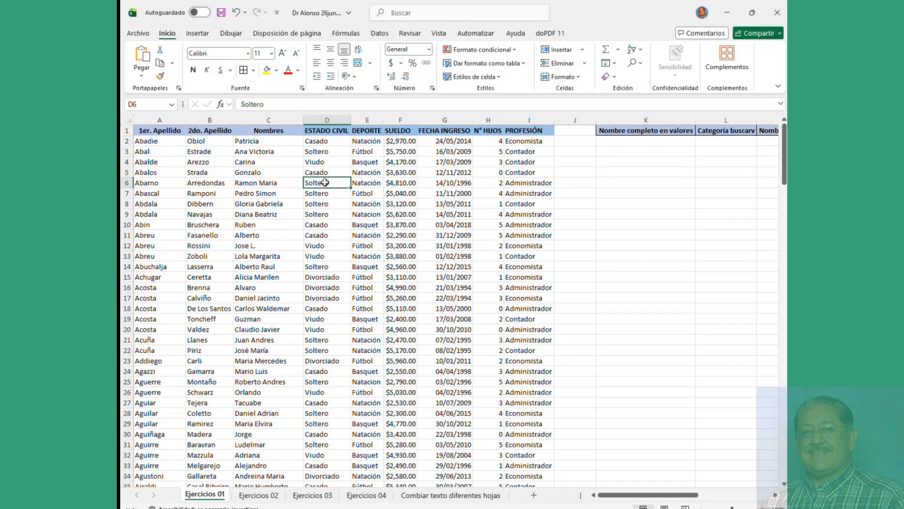
left_click(262, 143)
type("w earf")
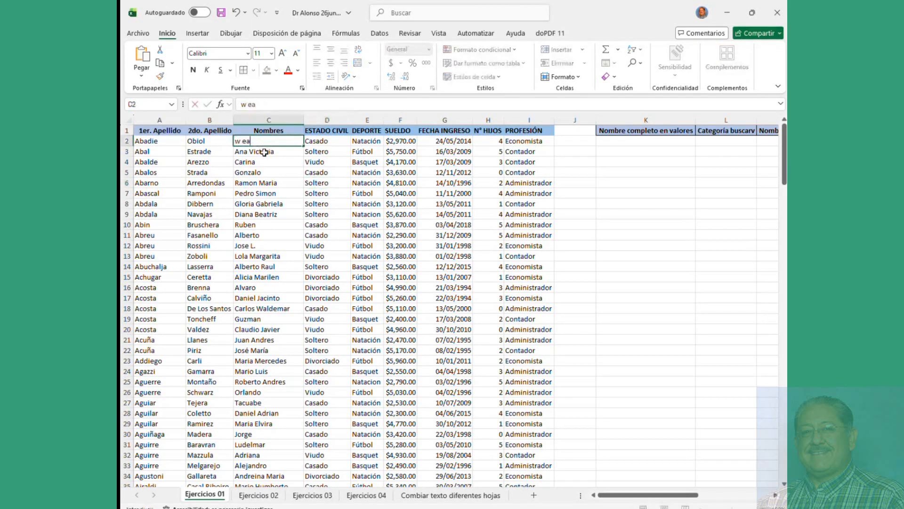
left_click(283, 129)
type("a rga")
left_click(330, 131)
type("s f")
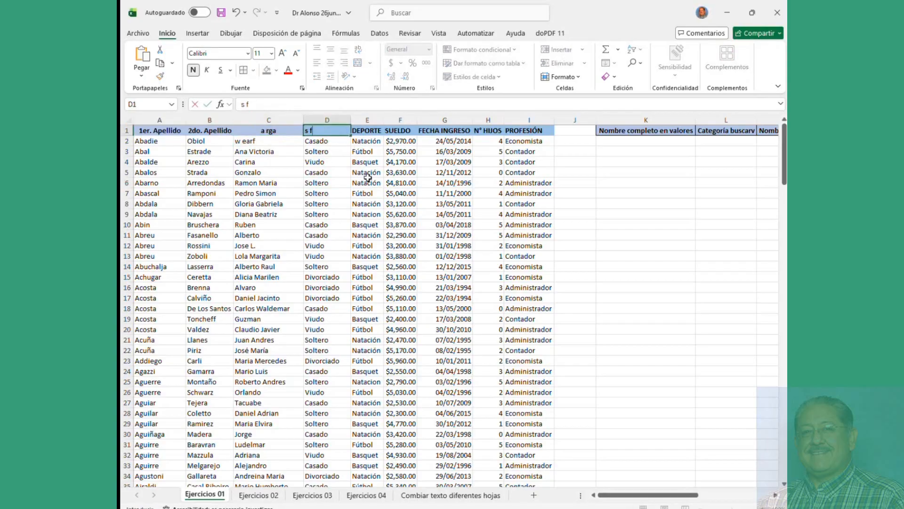
left_click(368, 131)
type("s")
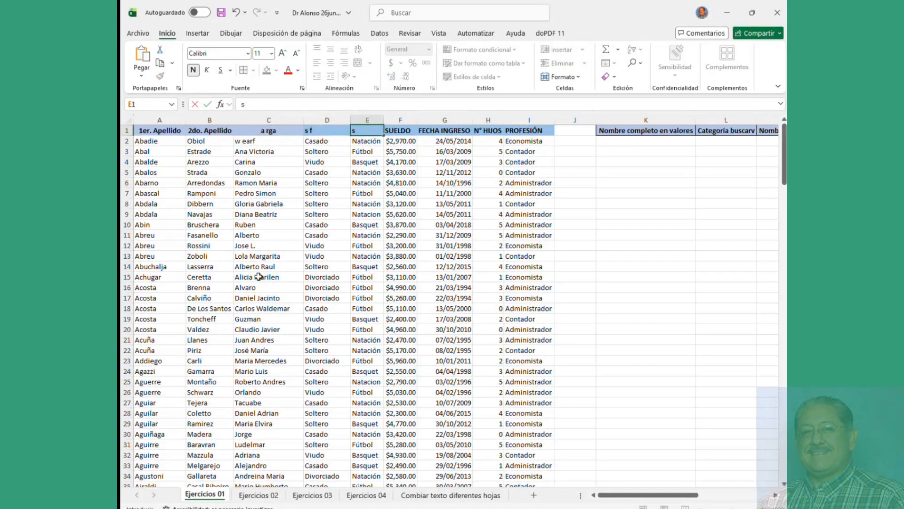
left_click(339, 286)
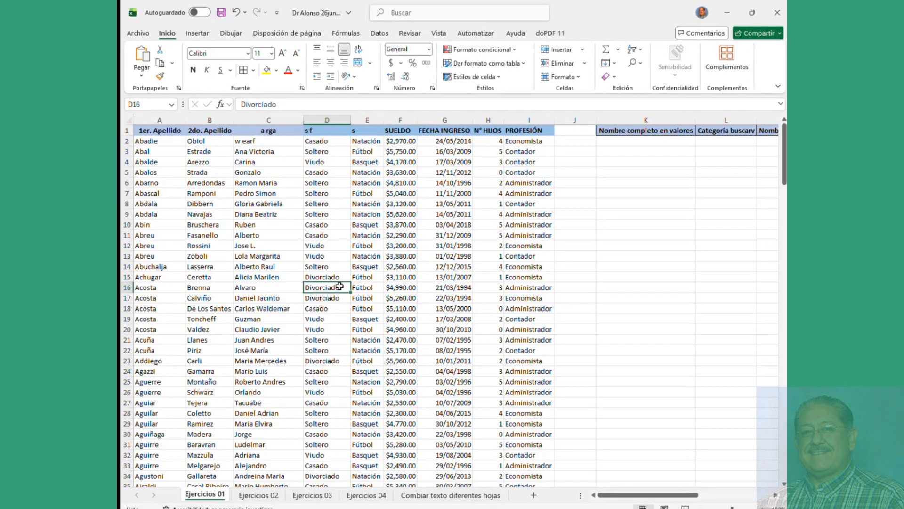
Step: Type test text into F1 and E6, then undo the test edits with Ctrl+Z
left_click(327, 169)
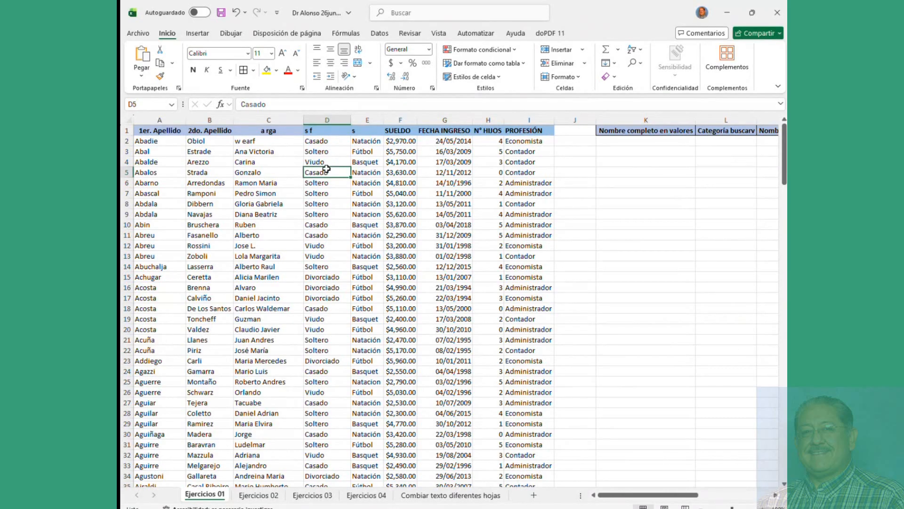
left_click(388, 134)
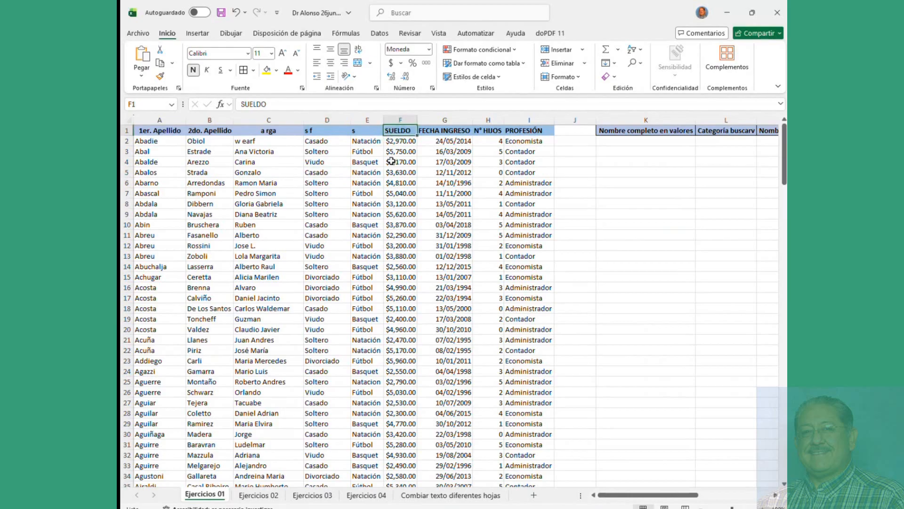
type("s as")
left_click(364, 182)
type("<d f")
left_click(240, 162)
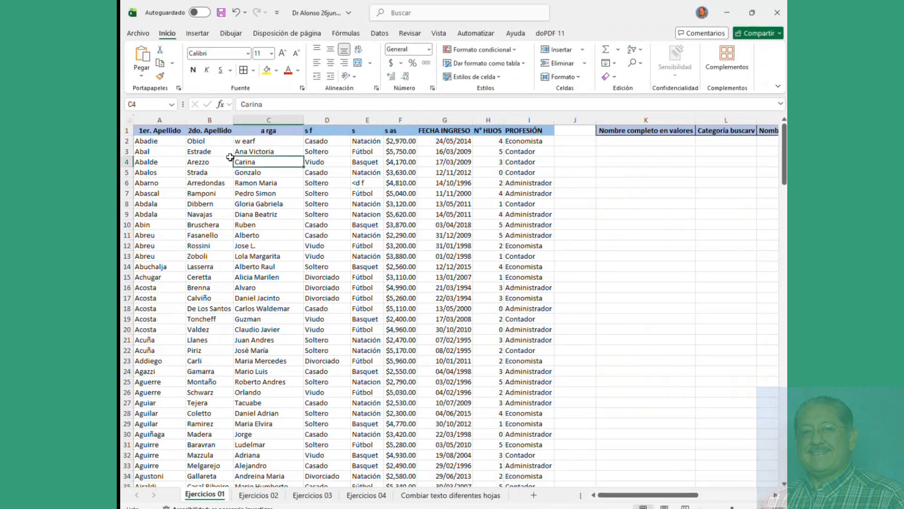
left_click(252, 214)
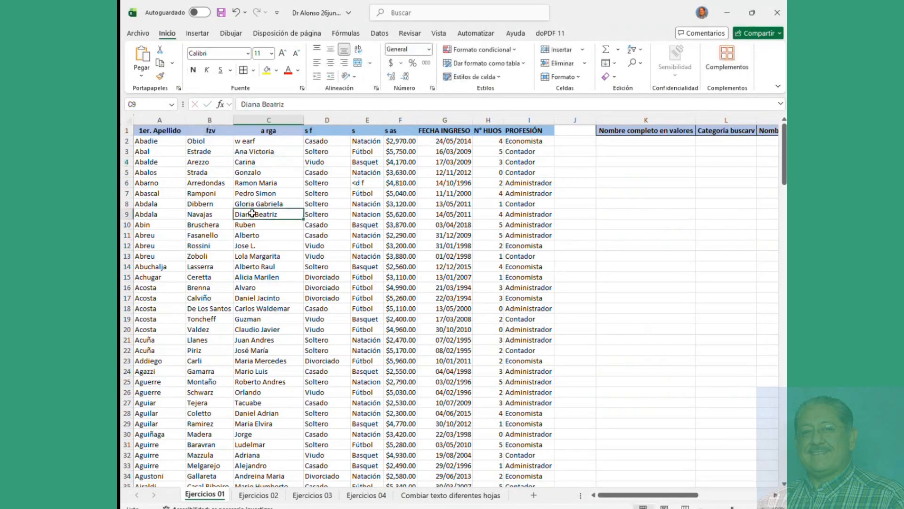
key("ctrl+z")
key("ctrl+z")
key("ctrl+z")
key("ctrl+z")
key("ctrl+z")
key("ctrl+z")
key("ctrl+z")
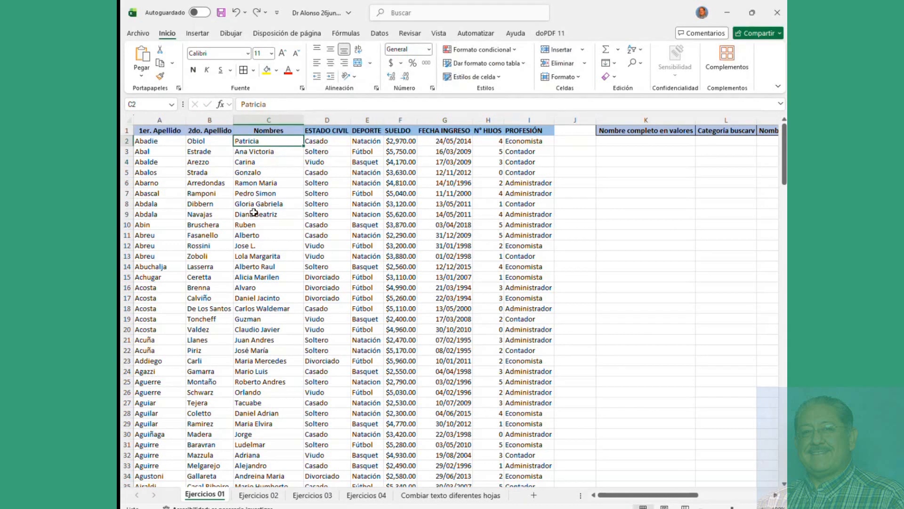
Step: Review the Locked protection option for header row A1:I1, leaving Format Cells unchanged
left_click(277, 207)
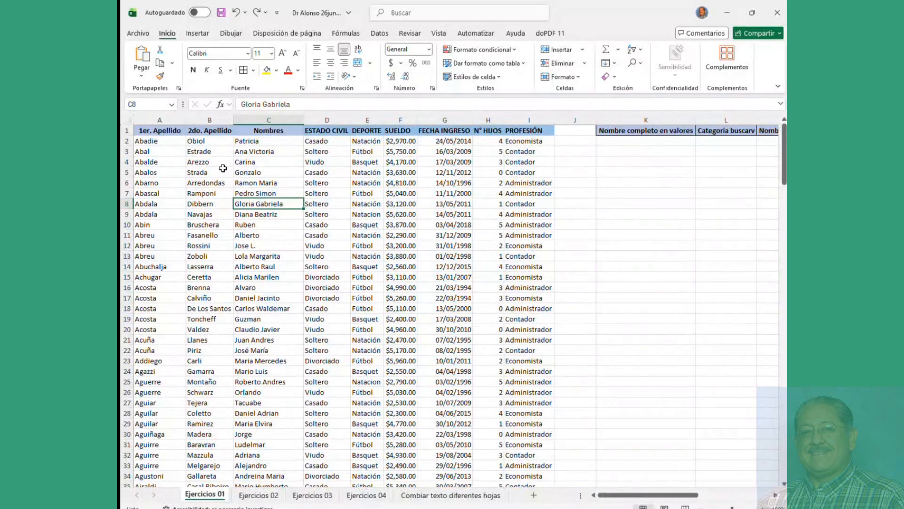
left_click(364, 216)
left_click_drag(148, 131, 519, 130)
right_click(519, 130)
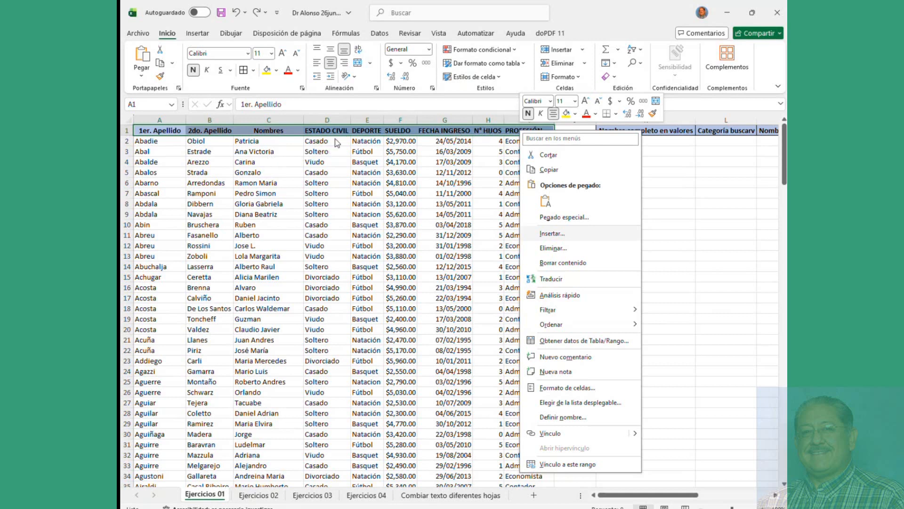
left_click(565, 389)
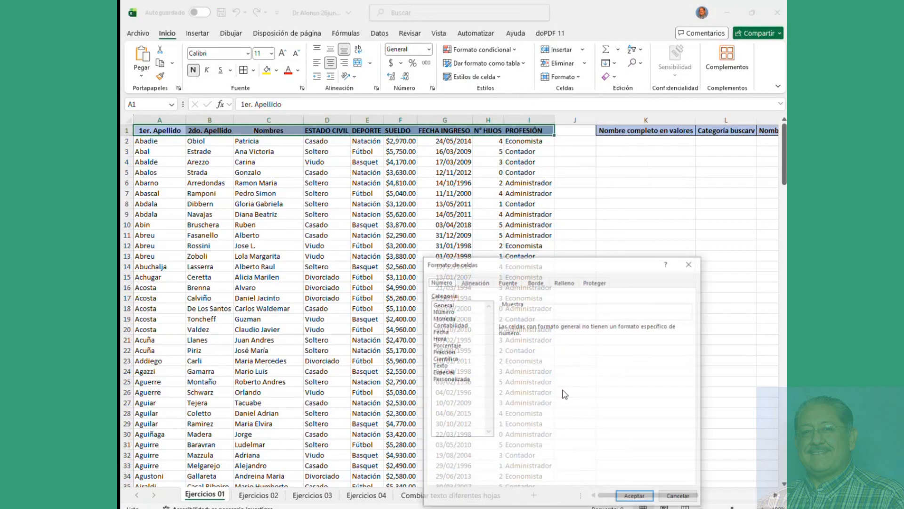
left_click_drag(566, 275, 414, 167)
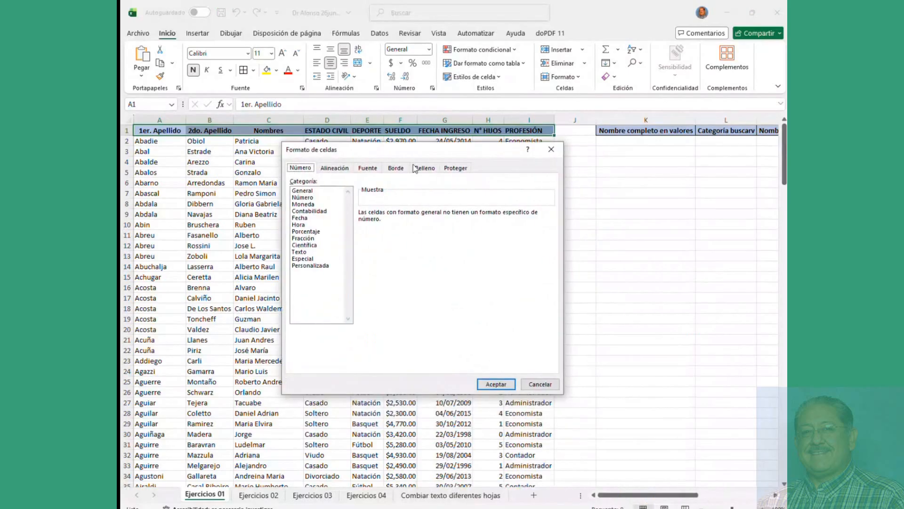
left_click(444, 168)
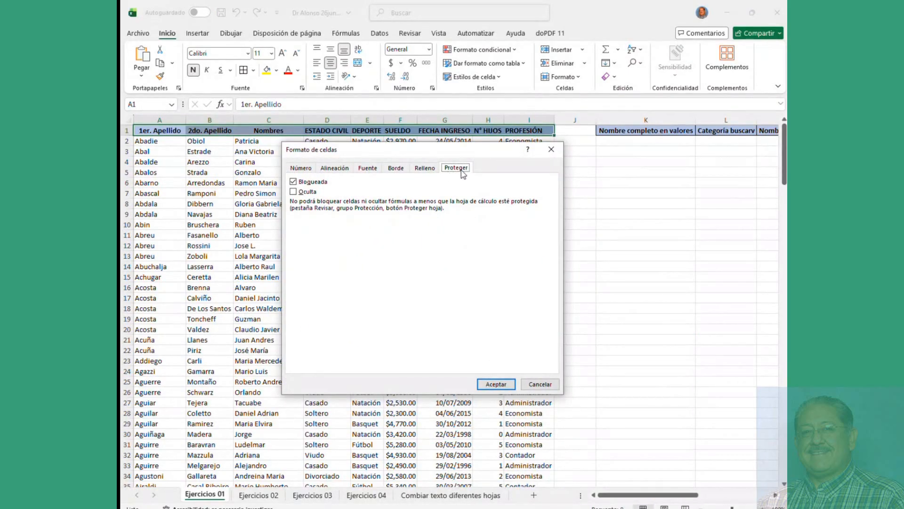
left_click(293, 182)
left_click(292, 182)
left_click(293, 182)
left_click(545, 385)
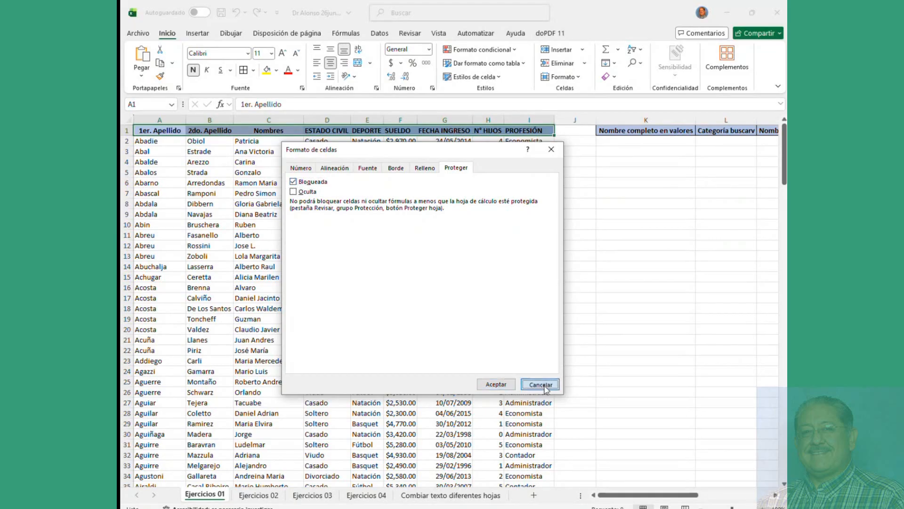
Step: Protect the Ejercicios 01 sheet with a password, entering it twice
right_click(334, 193)
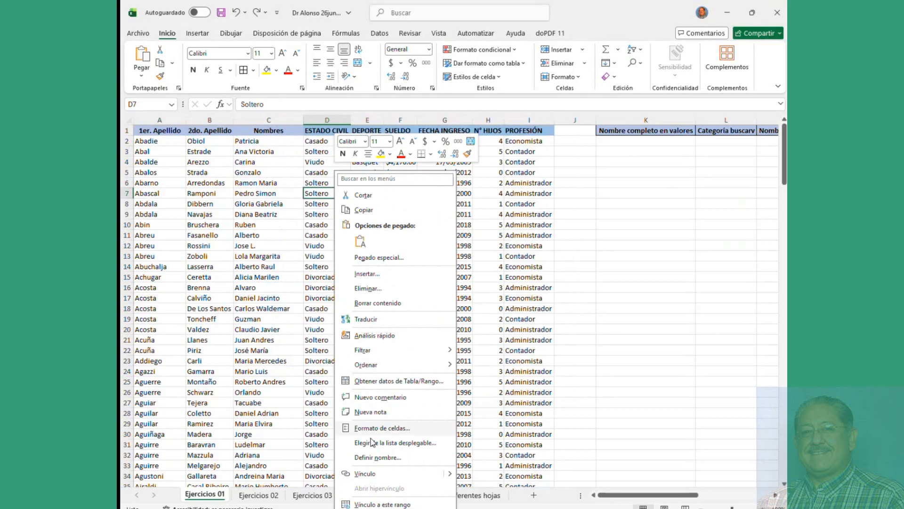
left_click(266, 251)
left_click(254, 173)
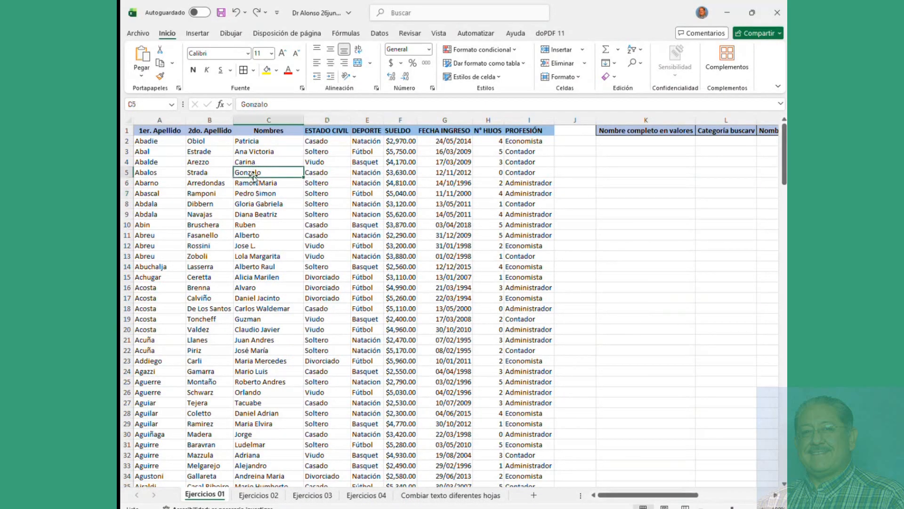
right_click(205, 496)
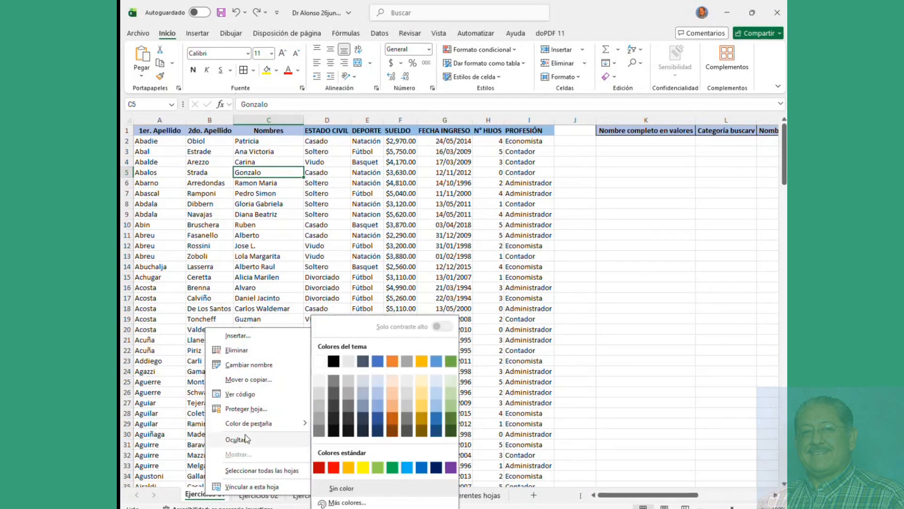
left_click(245, 408)
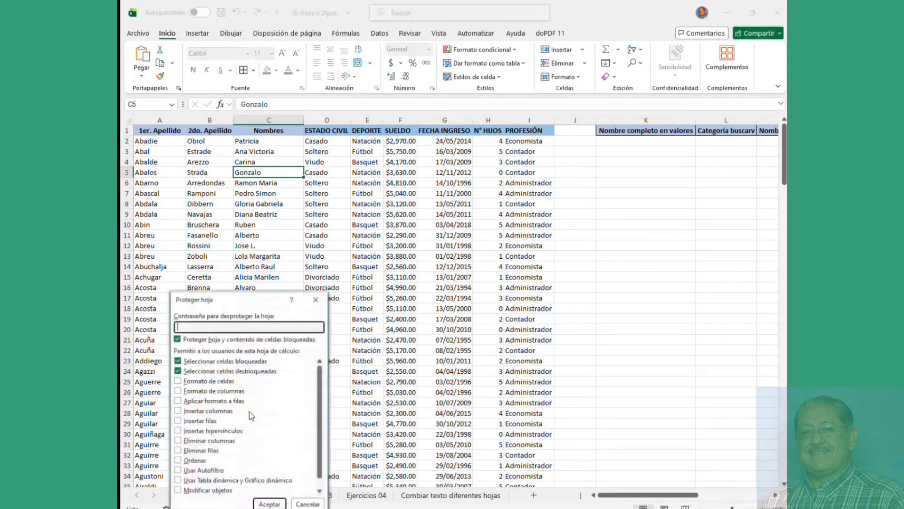
type("1")
left_click(269, 504)
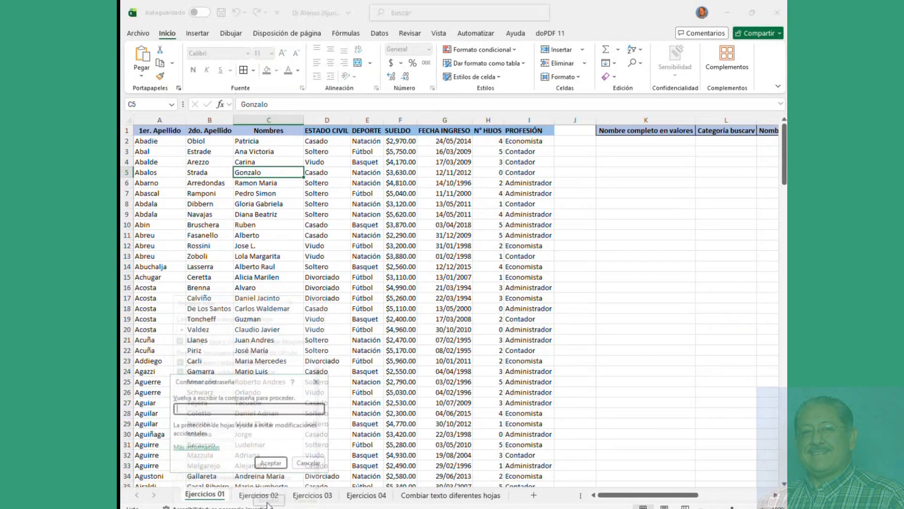
type("1")
left_click(271, 464)
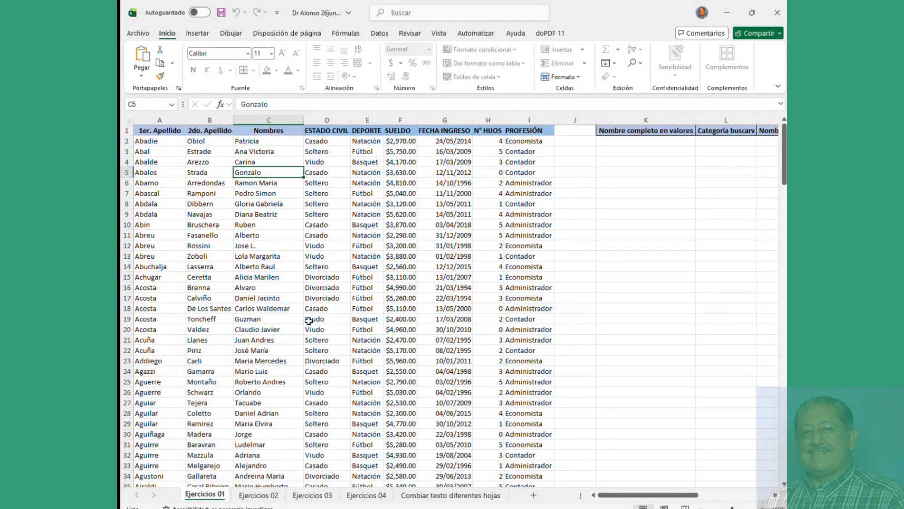
Step: Try editing D12 and F5 on the protected sheet and dismiss the warnings
double_click(330, 246)
left_click(523, 297)
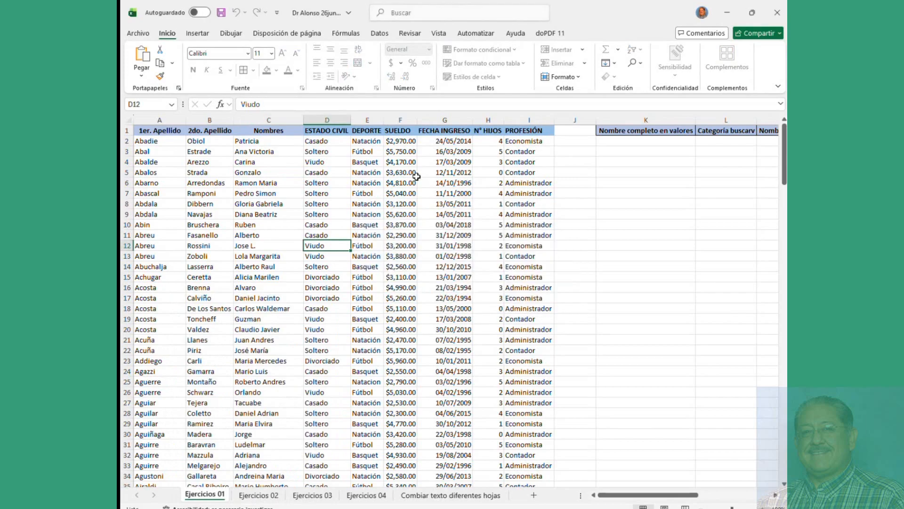
double_click(405, 172)
left_click(376, 174)
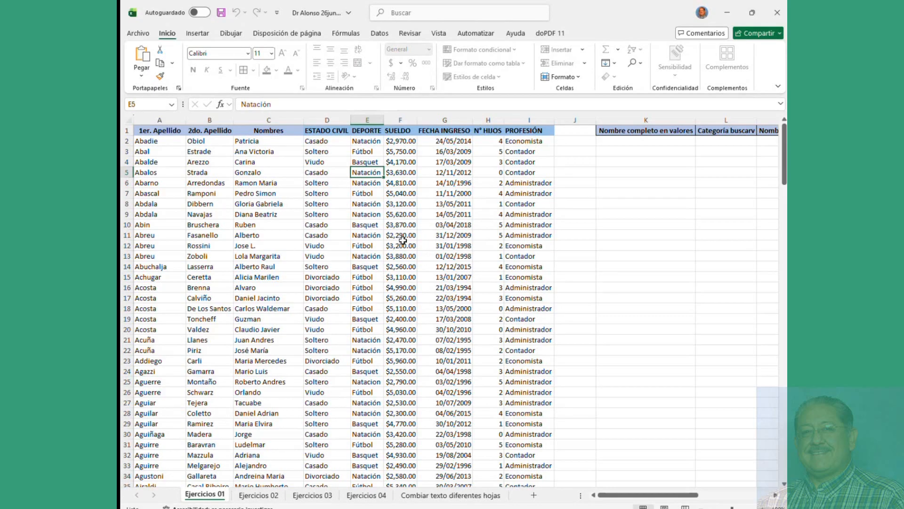
Step: Unprotect the Ejercicios 01 sheet by entering its password
right_click(208, 500)
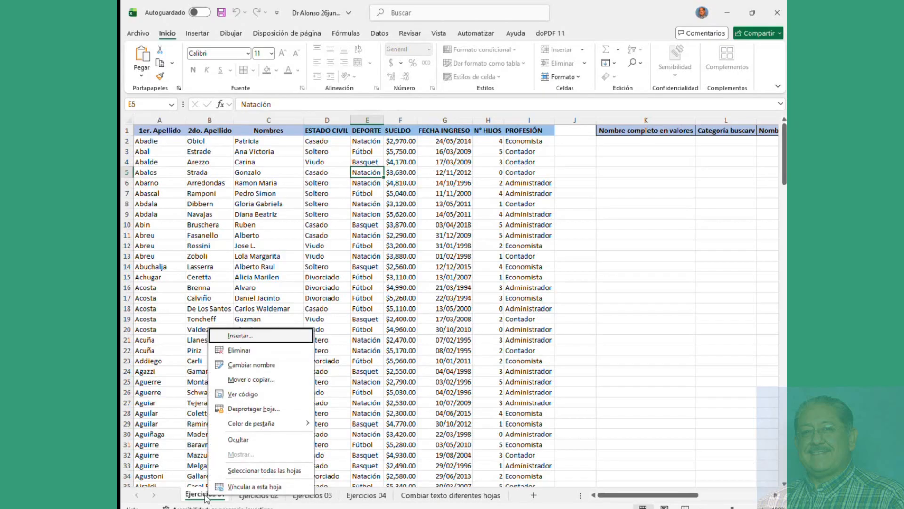
left_click(250, 414)
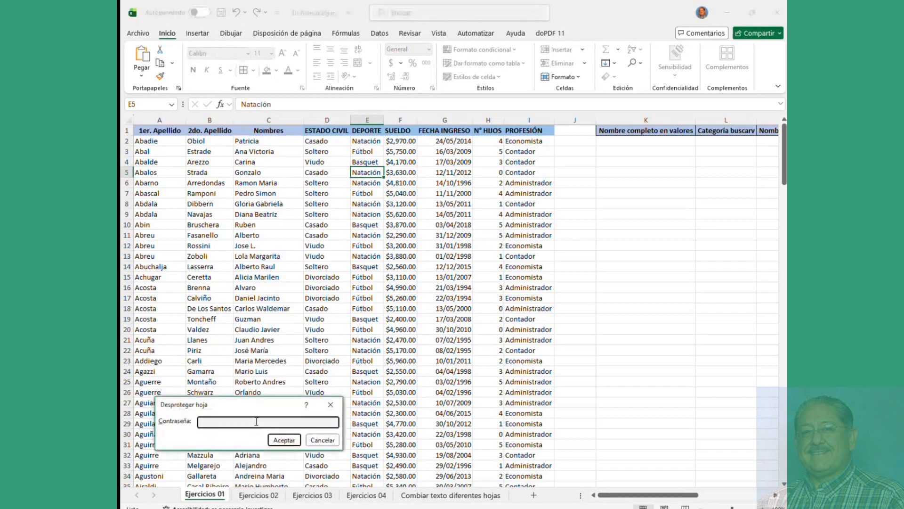
type("1")
key("Return")
left_click(312, 318)
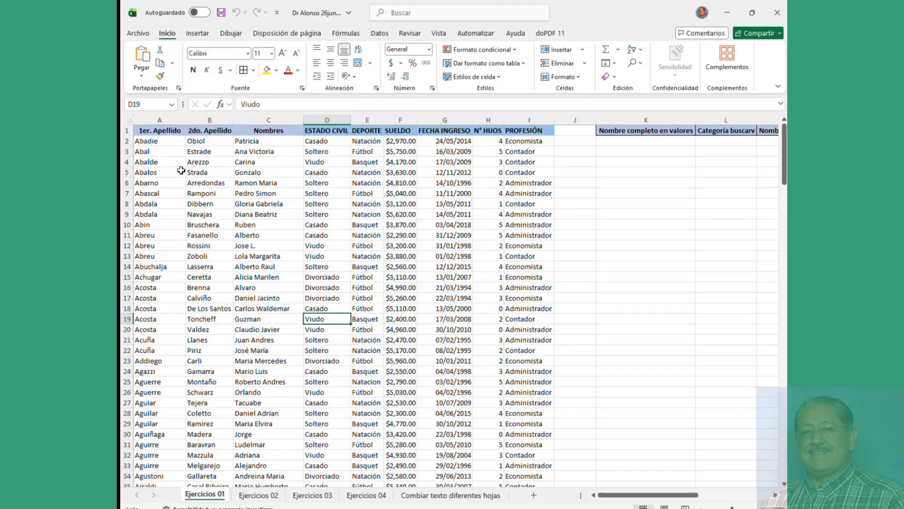
Step: Select data rows A2:I10 and clear their Locked option in Format Cells
left_click_drag(143, 141, 293, 339)
left_click(389, 332)
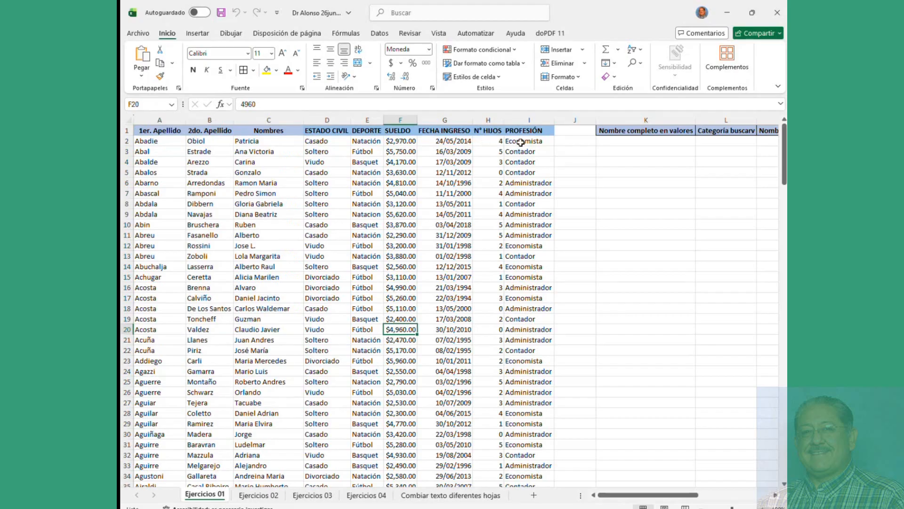
left_click_drag(518, 142, 517, 289)
left_click(209, 245)
left_click_drag(142, 141, 521, 225)
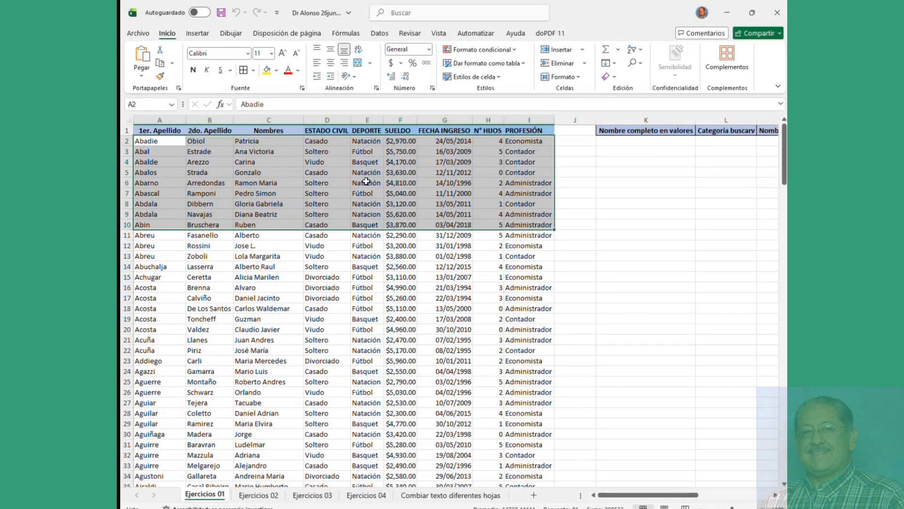
right_click(367, 173)
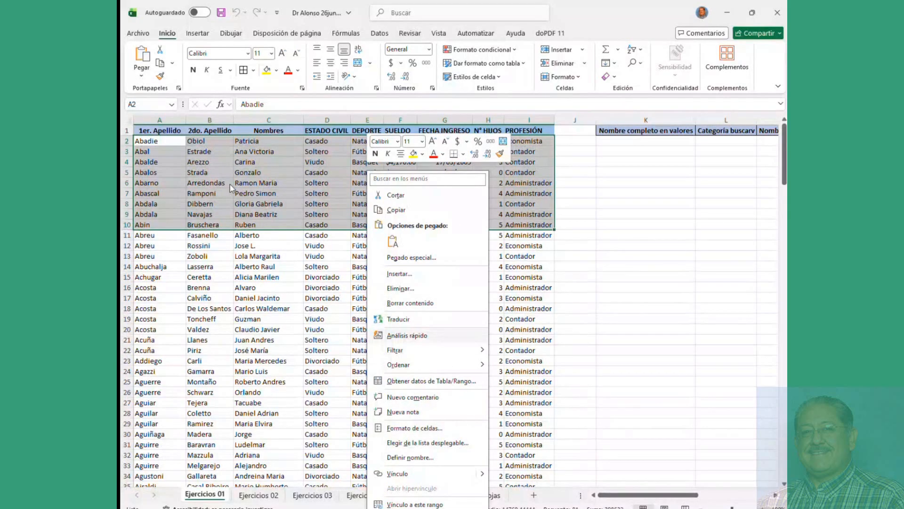
left_click(414, 428)
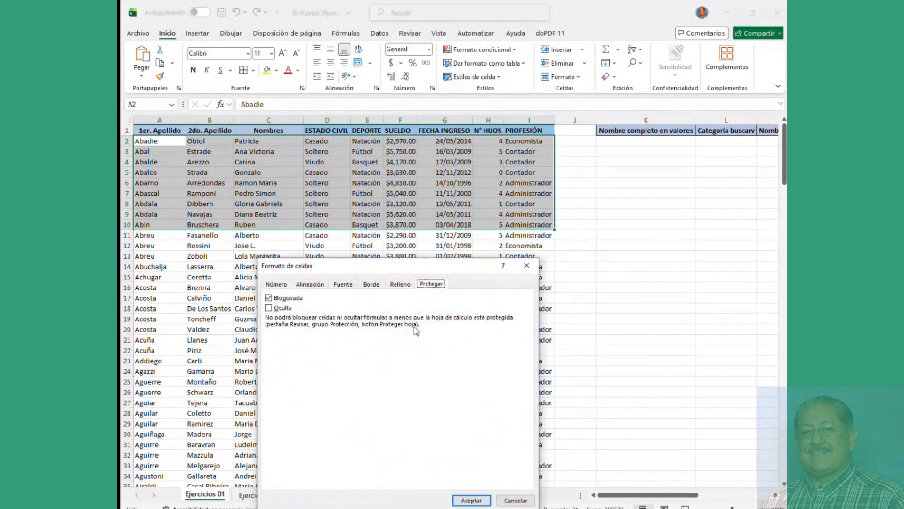
left_click(268, 298)
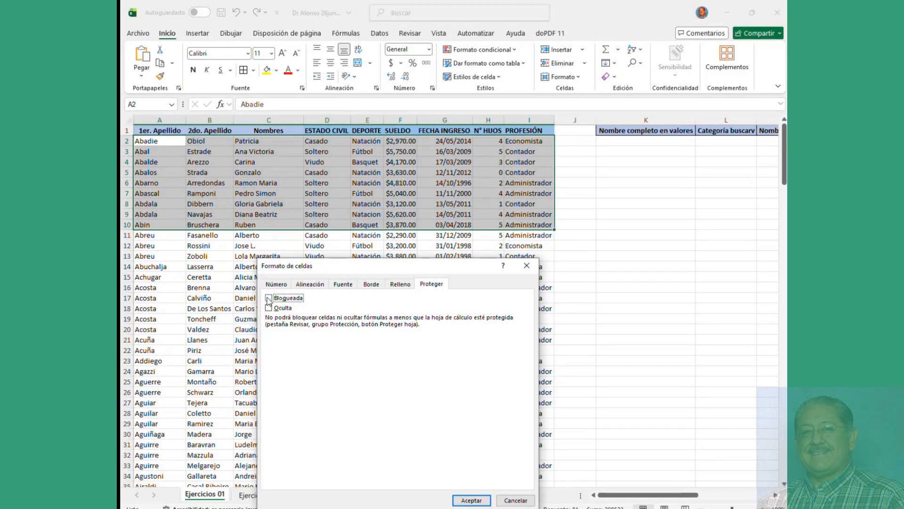
left_click(471, 501)
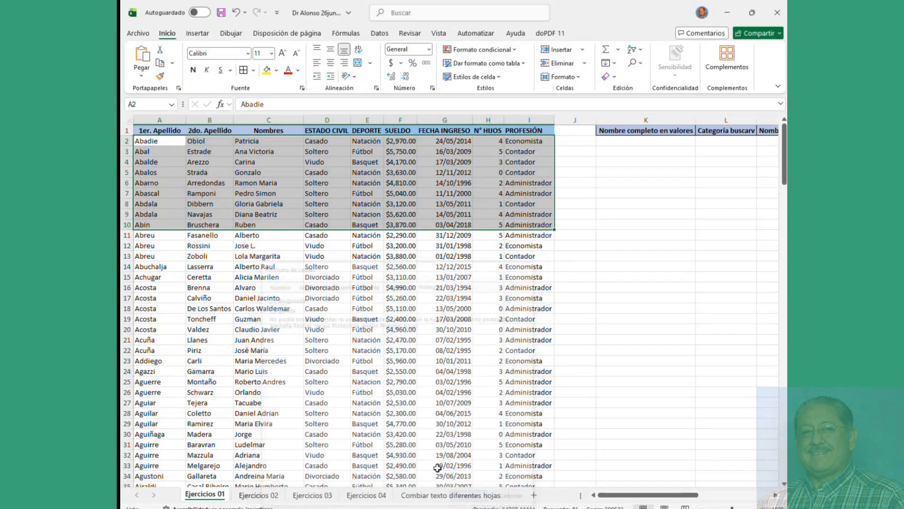
left_click(295, 298)
Step: Protect the Ejercicios 01 sheet with a password entered twice
right_click(207, 496)
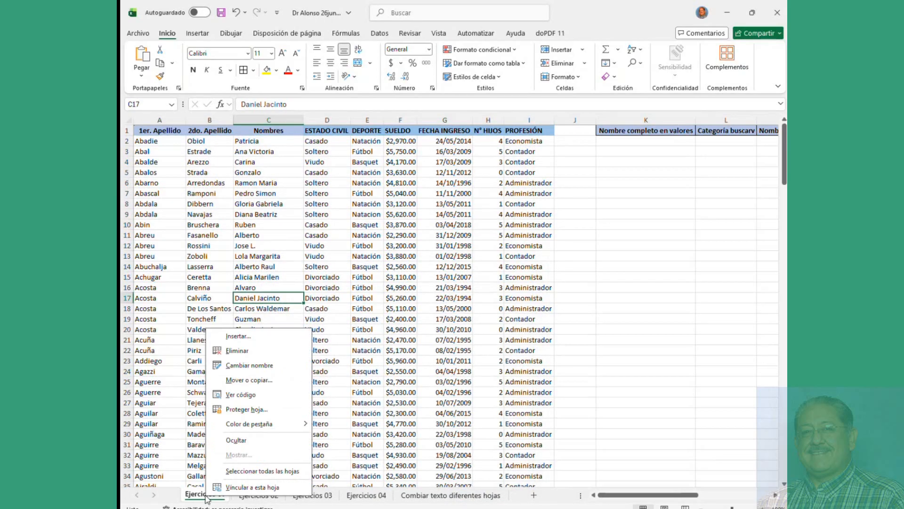
left_click(239, 410)
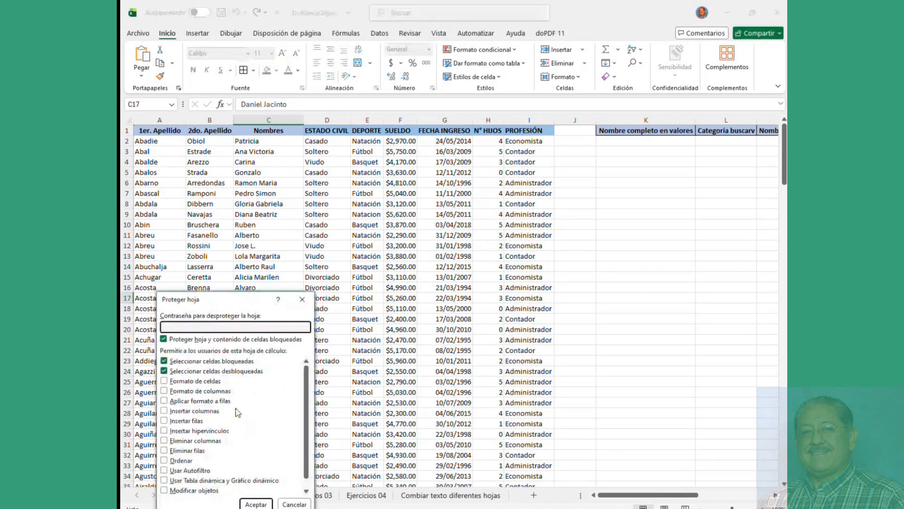
type("1")
key("Return")
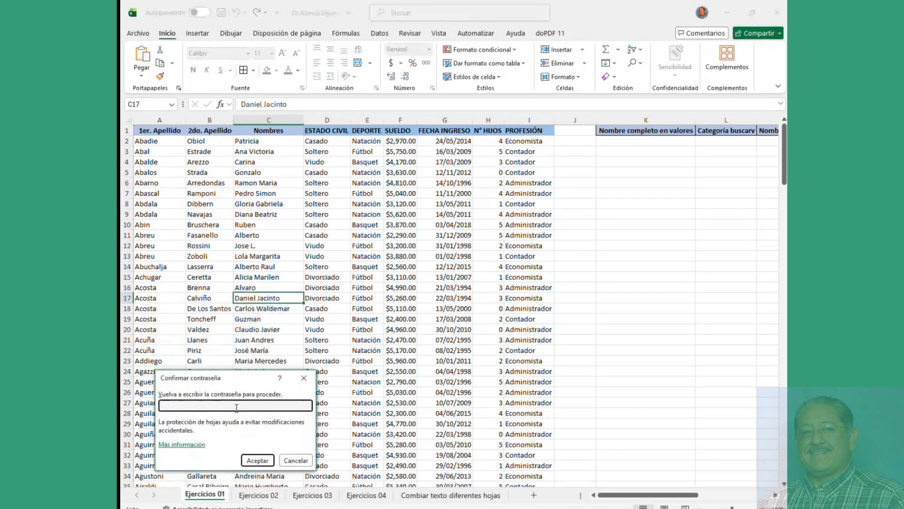
type("1")
key("Return")
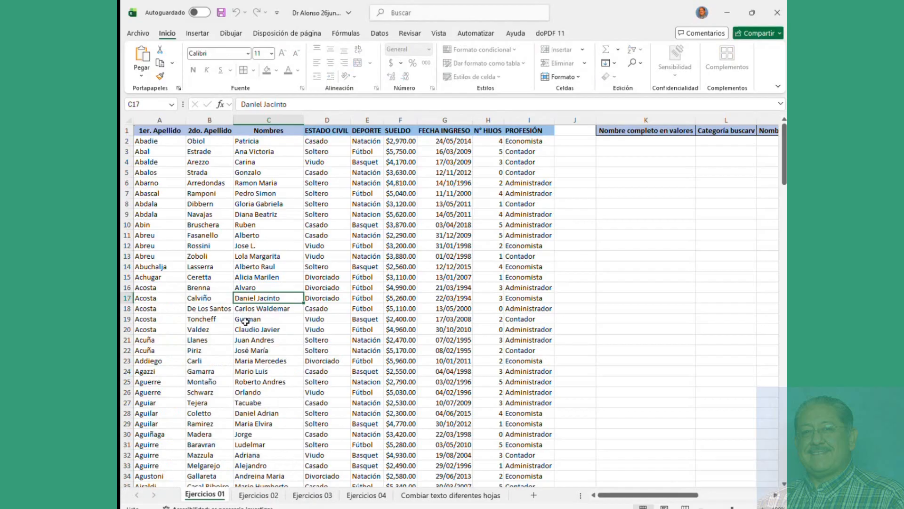
Step: Try editing locked cells C24, H18 and F22, dismissing each protection warning
double_click(257, 371)
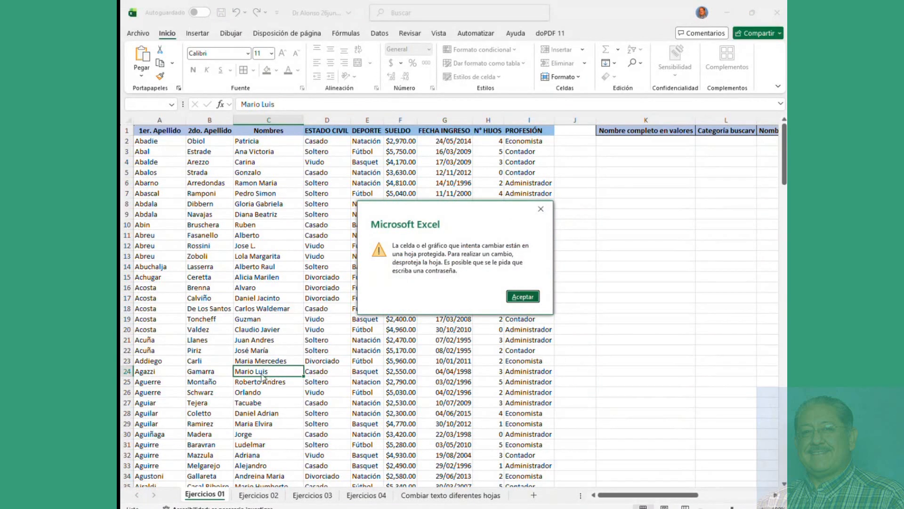
left_click(511, 298)
double_click(474, 309)
left_click(511, 300)
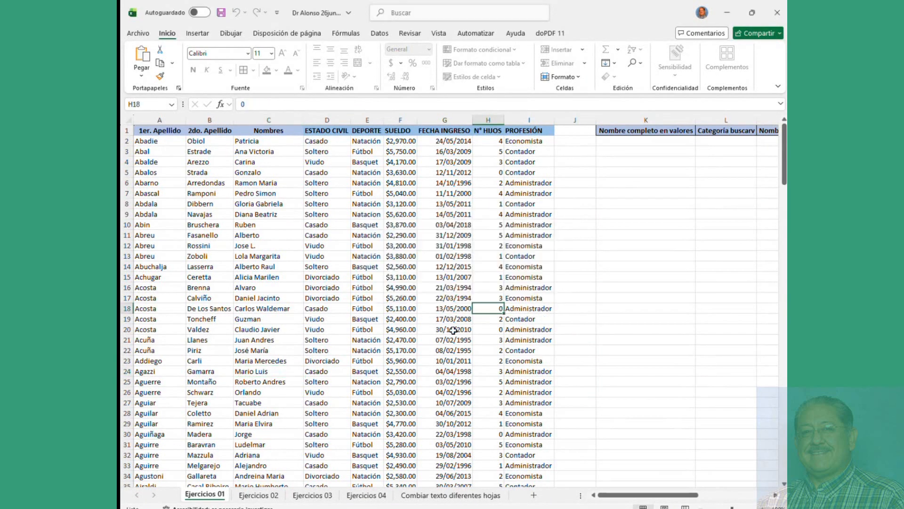
double_click(402, 348)
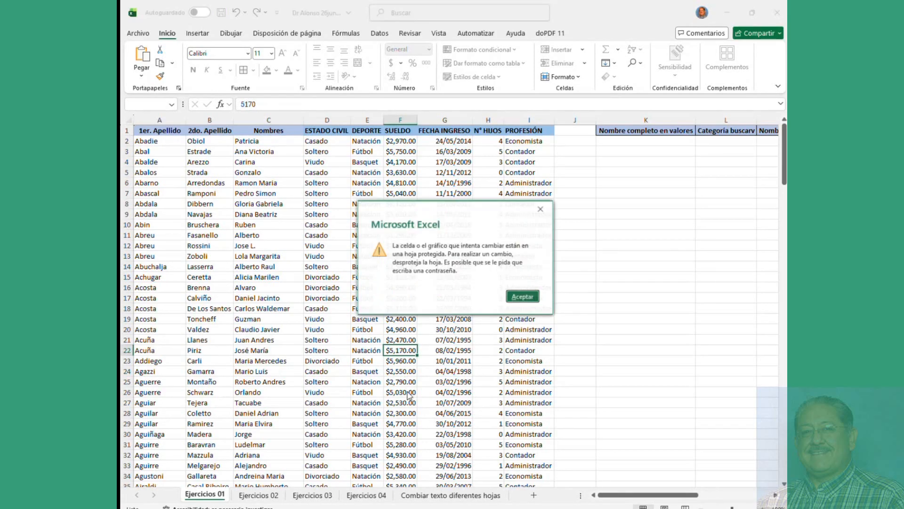
left_click(526, 297)
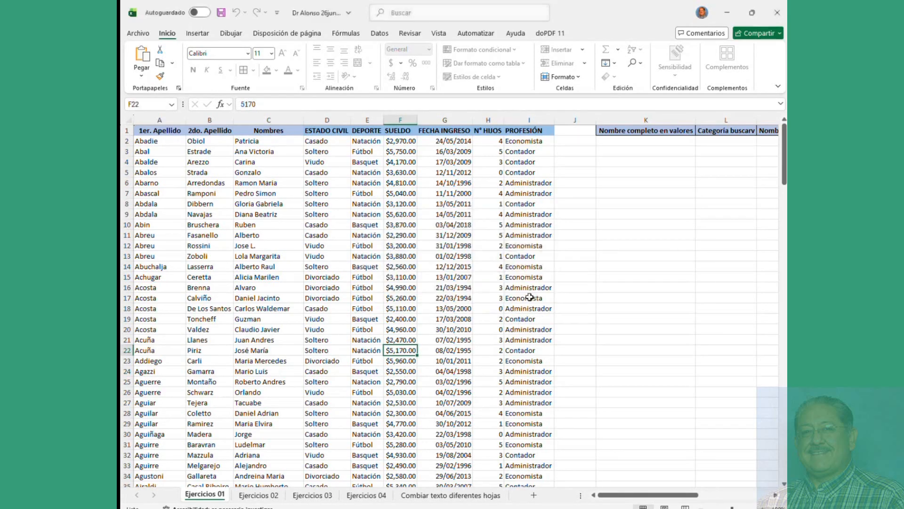
Step: Type test entries 'zc', 'x', 'cadc' and 'sdvsdv' into unlocked cells; locked J4 refuses
left_click(155, 142)
type("zc")
left_click(256, 162)
type("x")
left_click(365, 163)
type("cadc")
left_click(477, 163)
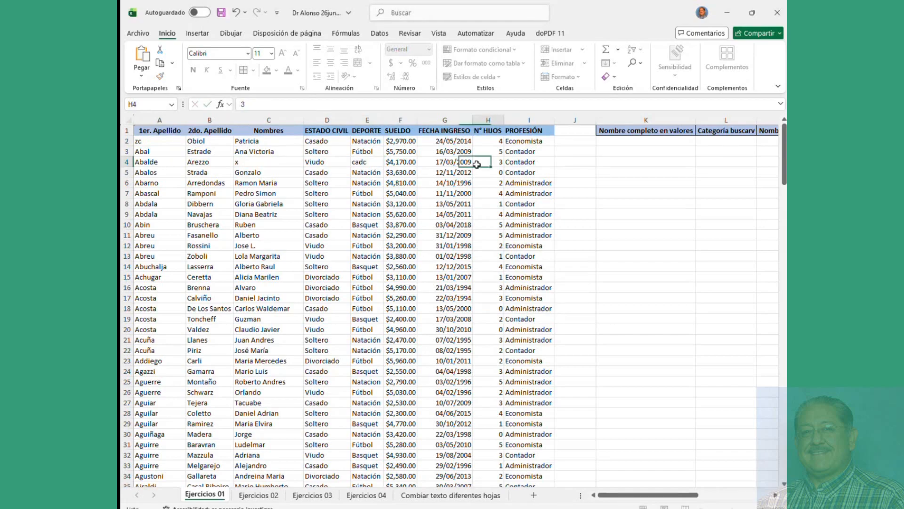
type("sdvsdv")
left_click(560, 165)
key("s")
key("Return")
Step: Enter 'xcdc' in an unlocked cell, then undo the test entries with Ctrl+Z
left_click(325, 165)
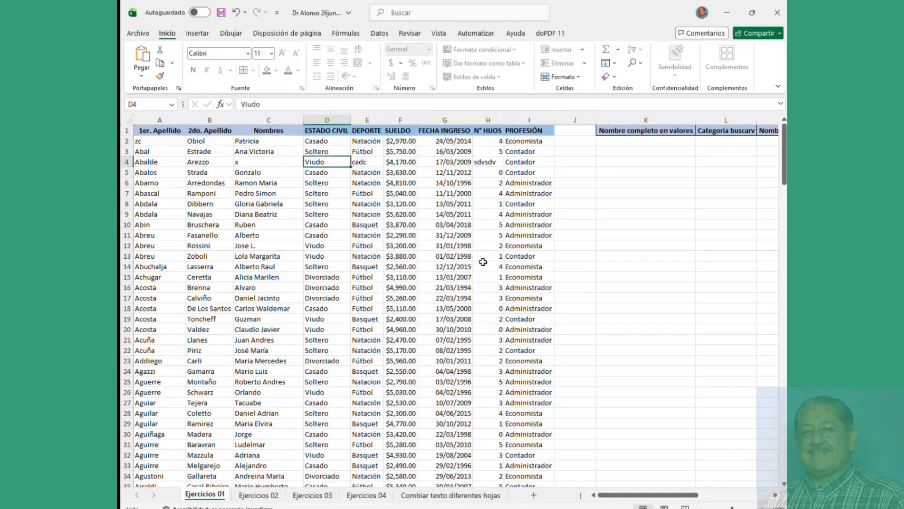
left_click(389, 183)
type("xcdc")
left_click(367, 173)
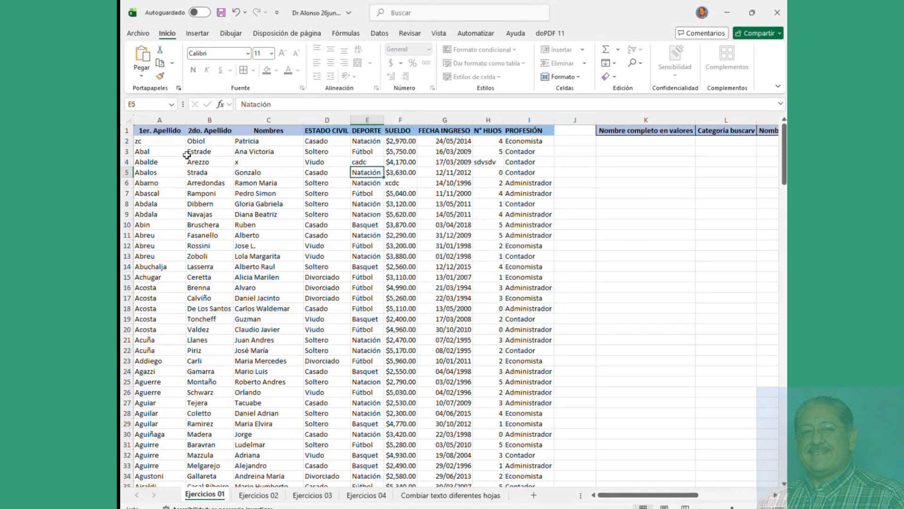
left_click(151, 143)
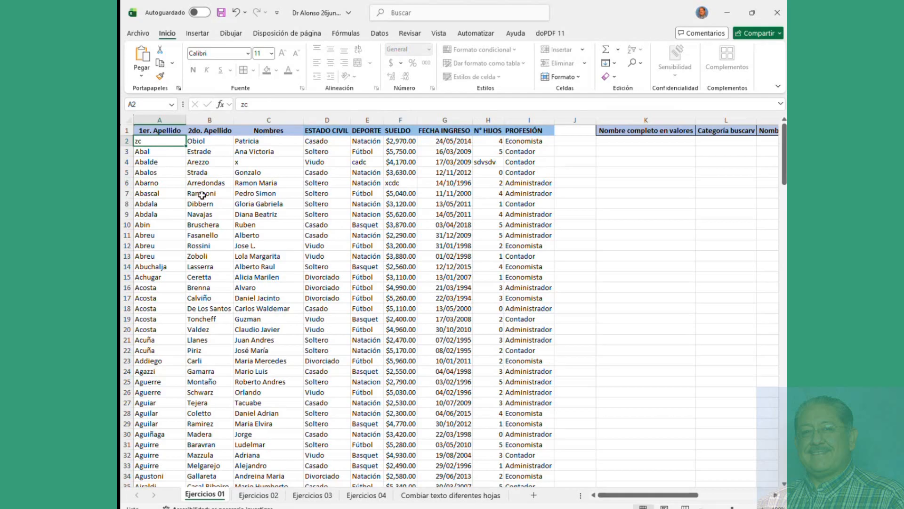
key("ctrl+z")
key("ctrl+z")
key("ctrl+z")
key("ctrl+z")
key("ctrl+z")
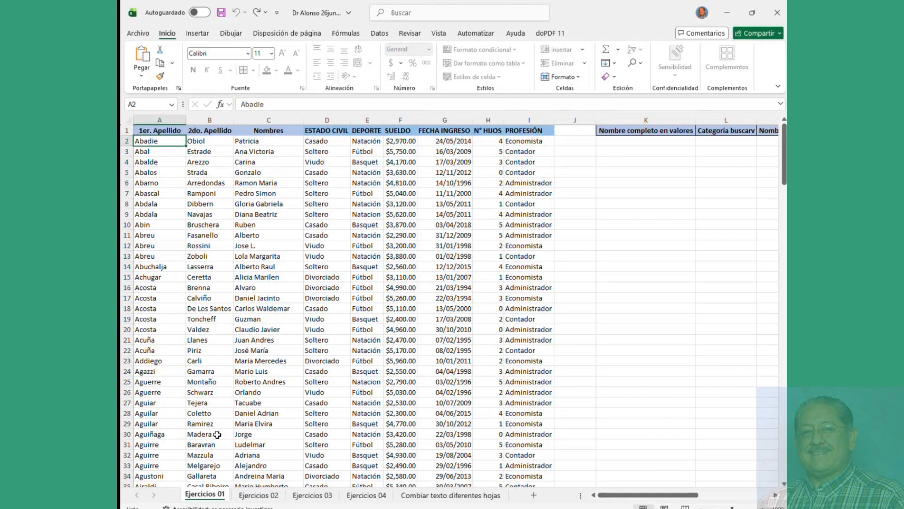
Step: Unprotect the Ejercicios 01 sheet, confirming the password
right_click(210, 499)
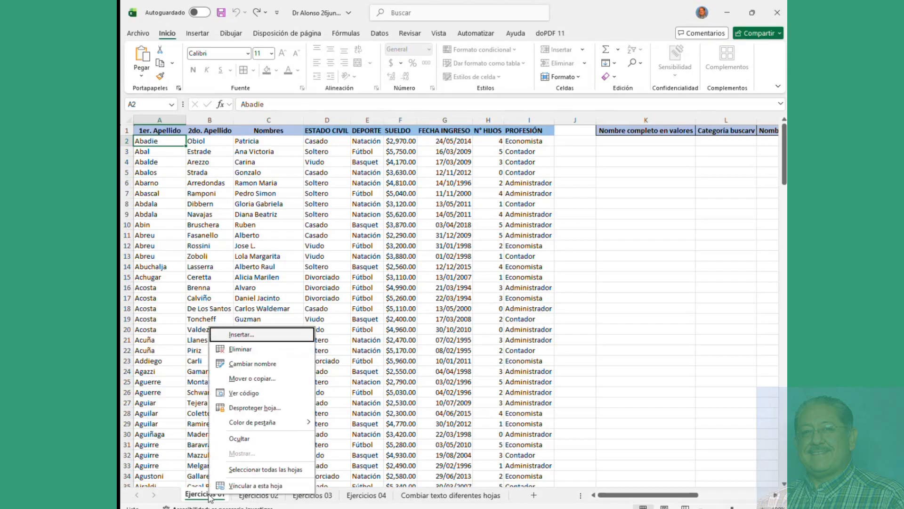
left_click(252, 423)
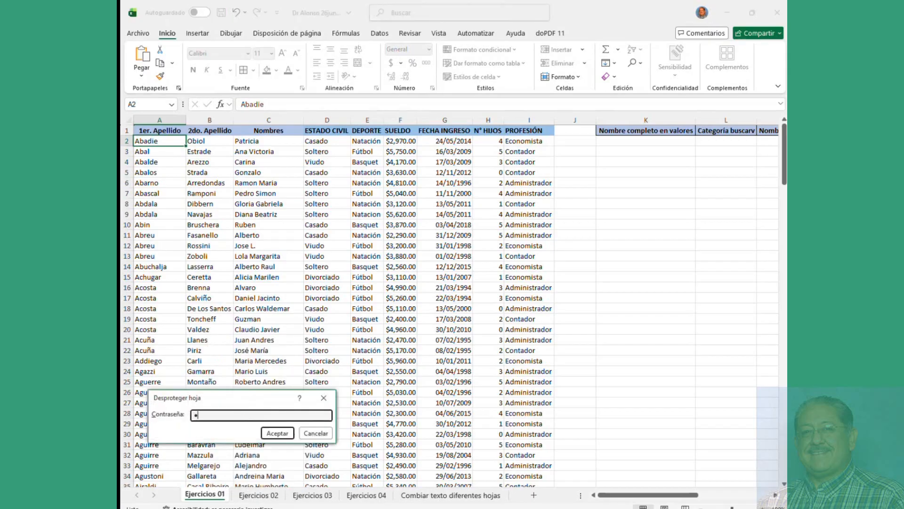
key("Return")
left_click(255, 310)
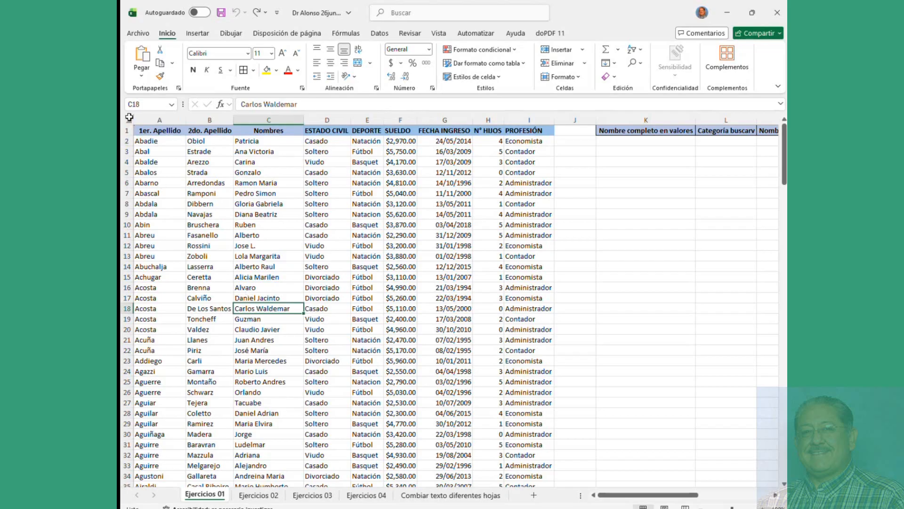
Step: Select table rows 2 to 18, then move from B3 two cells right
left_click_drag(140, 141, 537, 203)
left_click(388, 297)
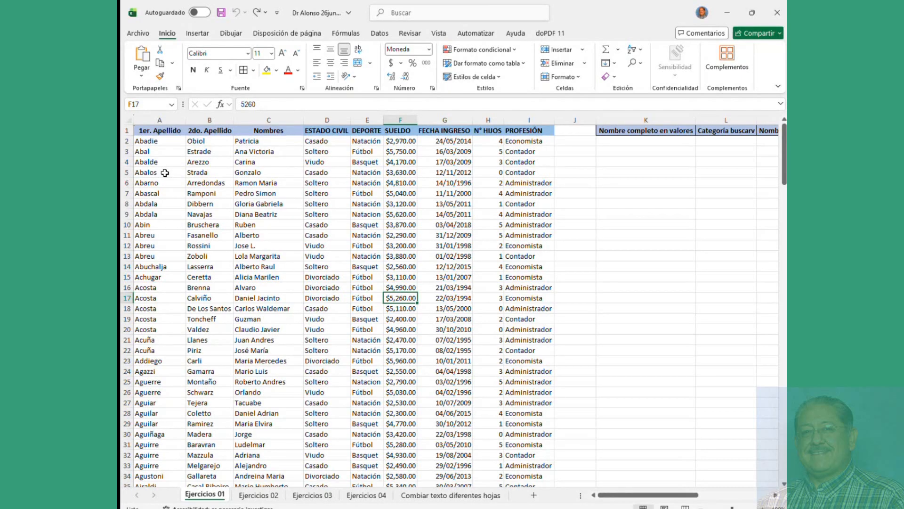
left_click(215, 184)
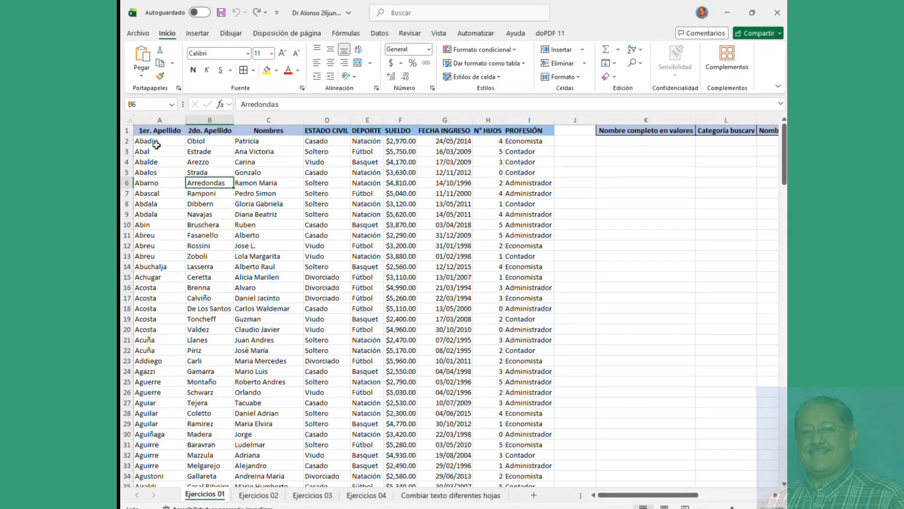
left_click_drag(156, 145, 536, 308)
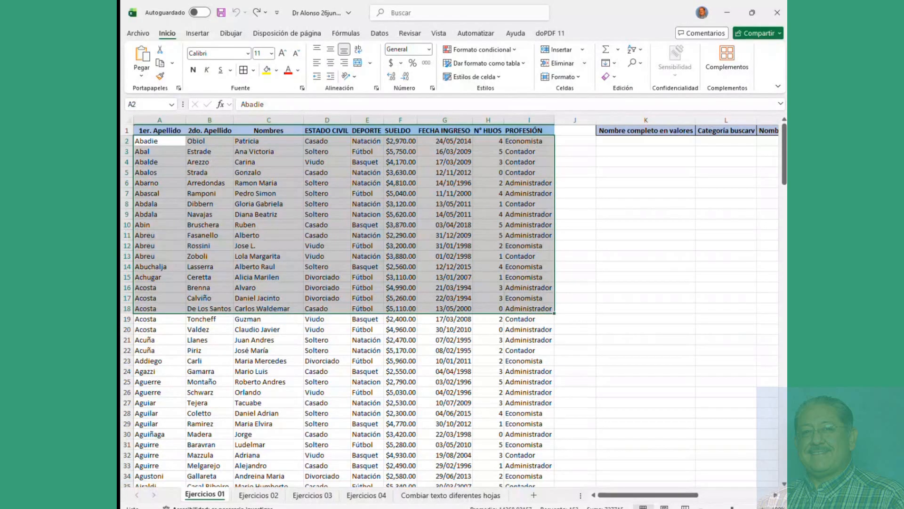
key("alt+Tab")
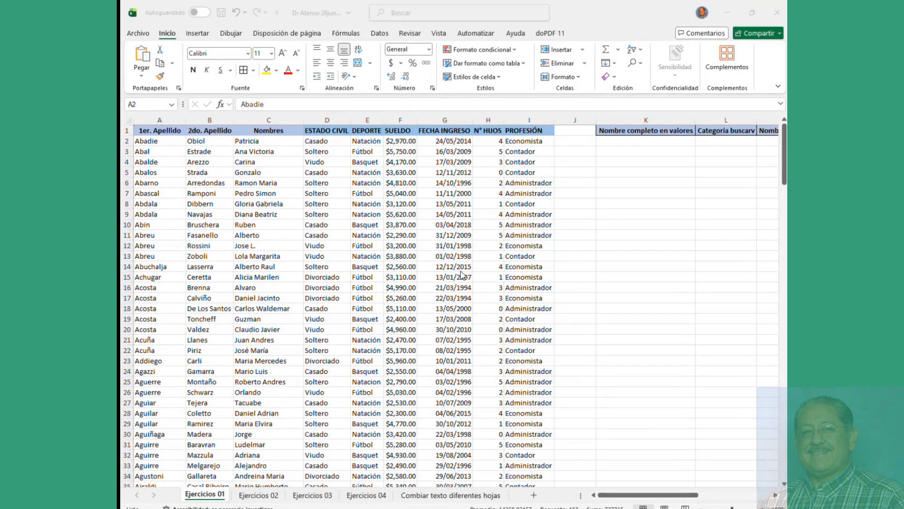
left_click(344, 229)
left_click(193, 181)
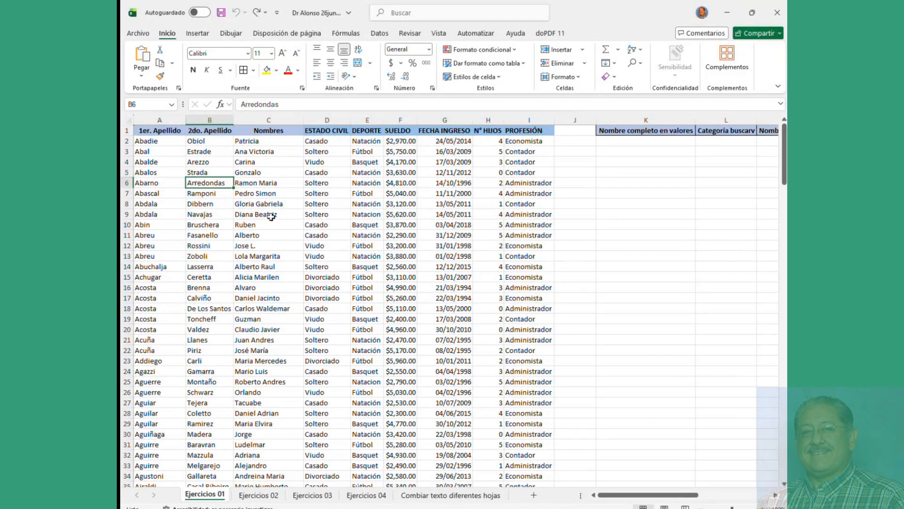
left_click(190, 153)
key("Right")
key("Right")
key("Right")
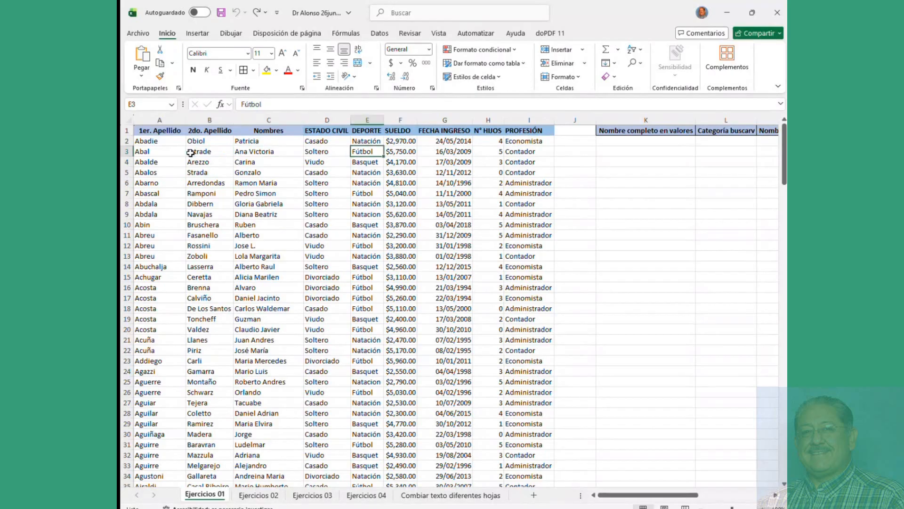
key("Right")
key("Right")
key("Right")
key("Right")
key("Right")
key("Right")
key("Right")
key("Right")
key("Right")
key("Right")
key("Right")
key("Right")
key("Right")
key("Right")
key("Right")
key("Right")
key("Right")
key("Right")
key("Right")
key("Right")
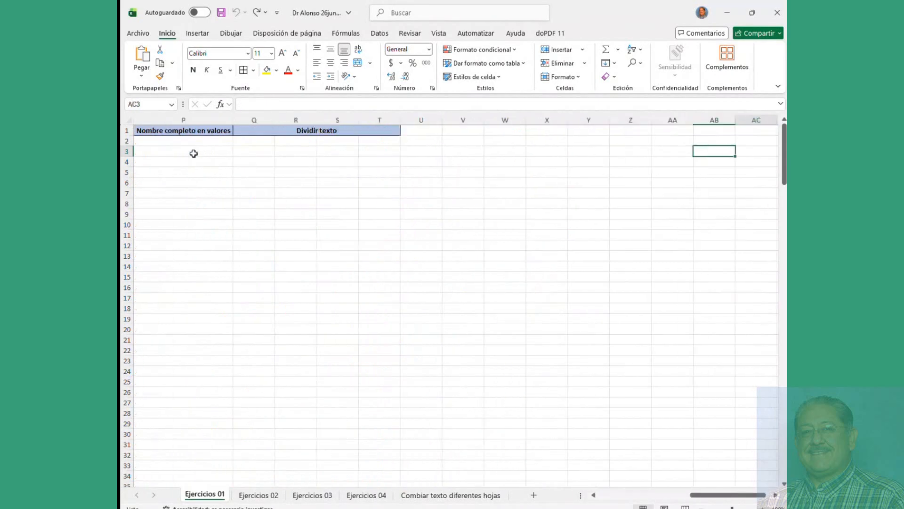
Step: Practice a multi-range selection of A2:B5, D14:G19 and B24:D28, then clear it
left_click_drag(746, 495, 650, 495)
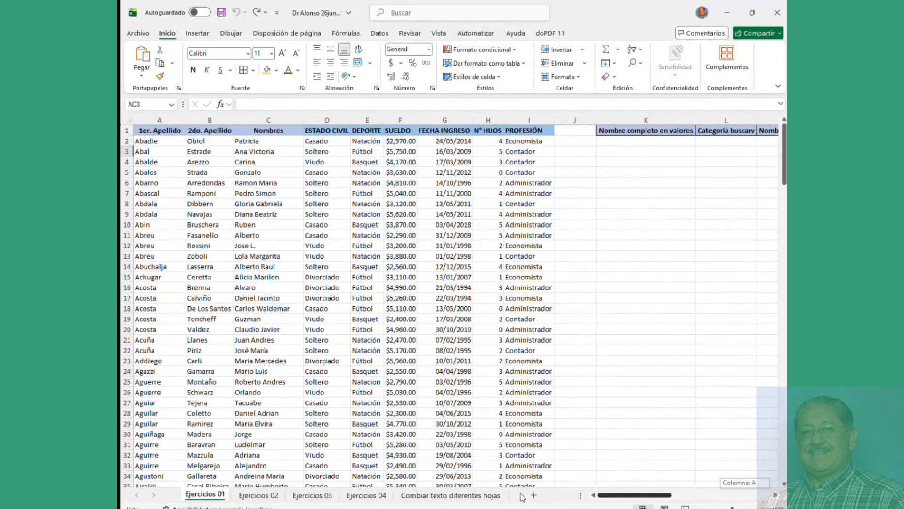
left_click(257, 277)
left_click_drag(159, 151, 384, 219)
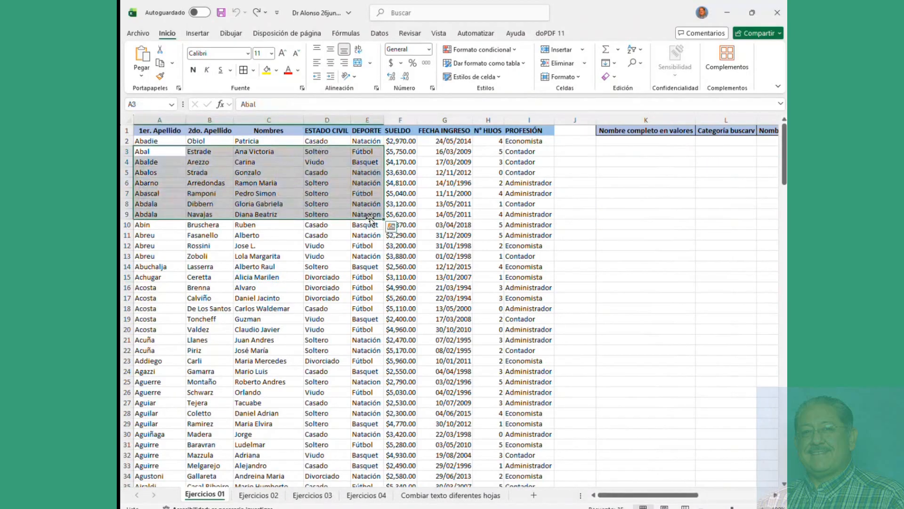
left_click(202, 289)
left_click_drag(141, 142, 207, 173)
left_click_drag(317, 266, 420, 329)
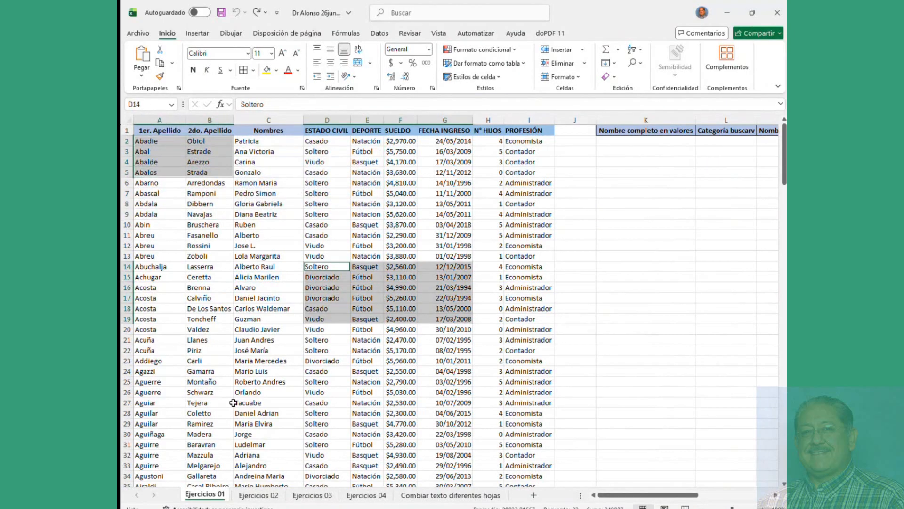
left_click_drag(203, 373, 320, 414)
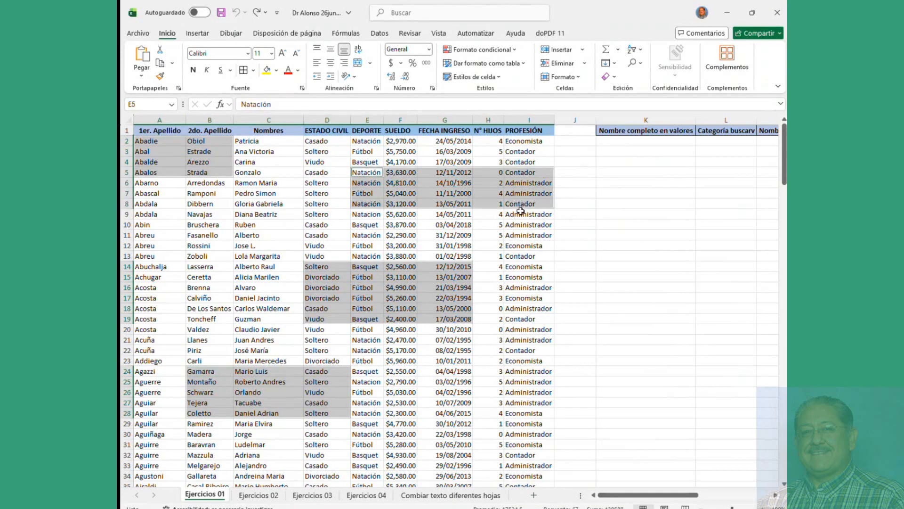
left_click(191, 162)
left_click_drag(149, 145, 473, 185)
left_click(325, 225)
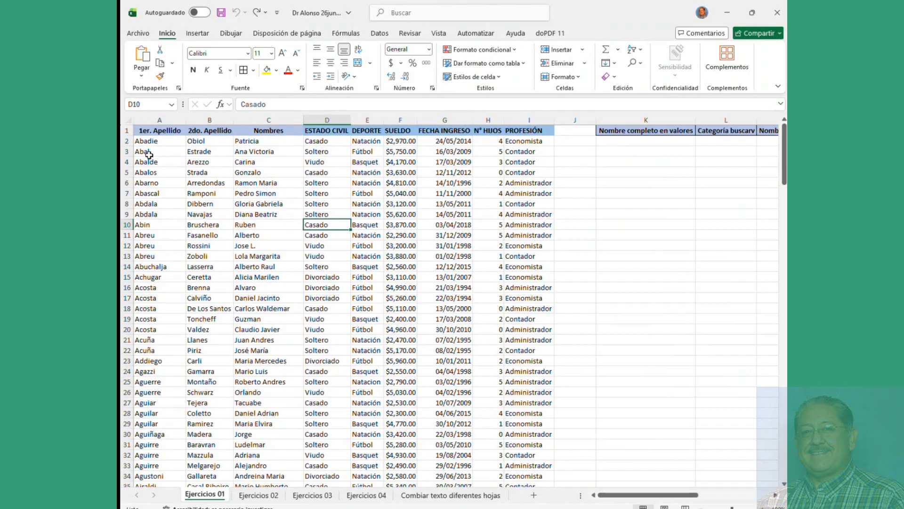
Step: Select A3:B6, C9:E14, G21:I26 and H3:I7 together using Ctrl
left_click_drag(145, 151, 207, 183)
left_click_drag(274, 216, 363, 264)
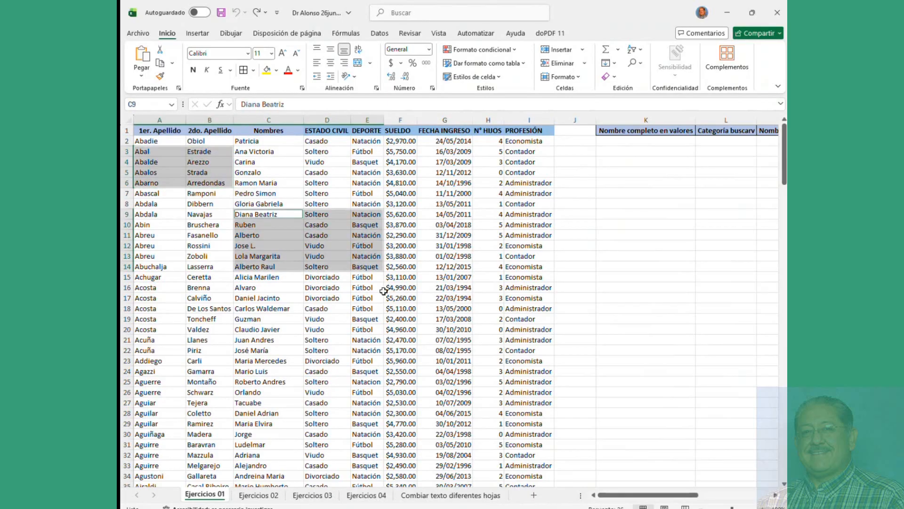
left_click_drag(452, 335, 523, 396)
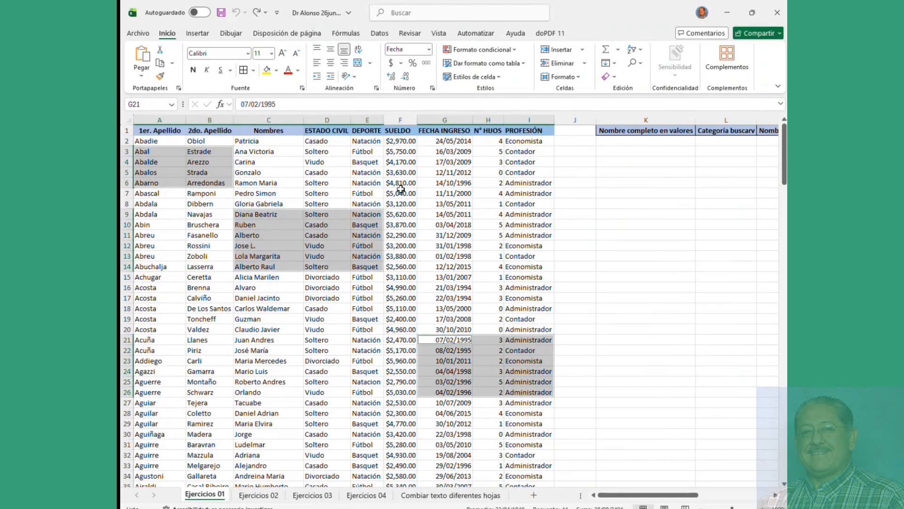
left_click_drag(471, 152, 534, 197)
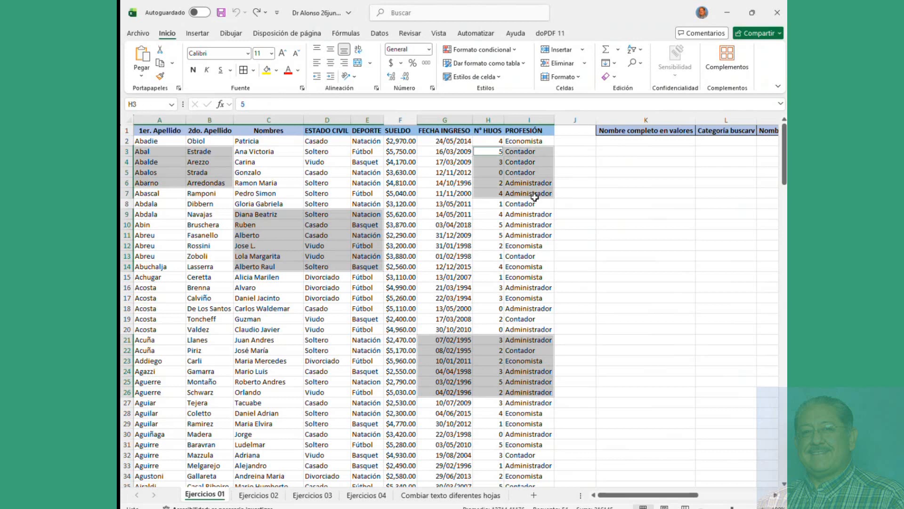
Step: Mark the selected cell blocks as Locked in Format Cells
right_click(194, 163)
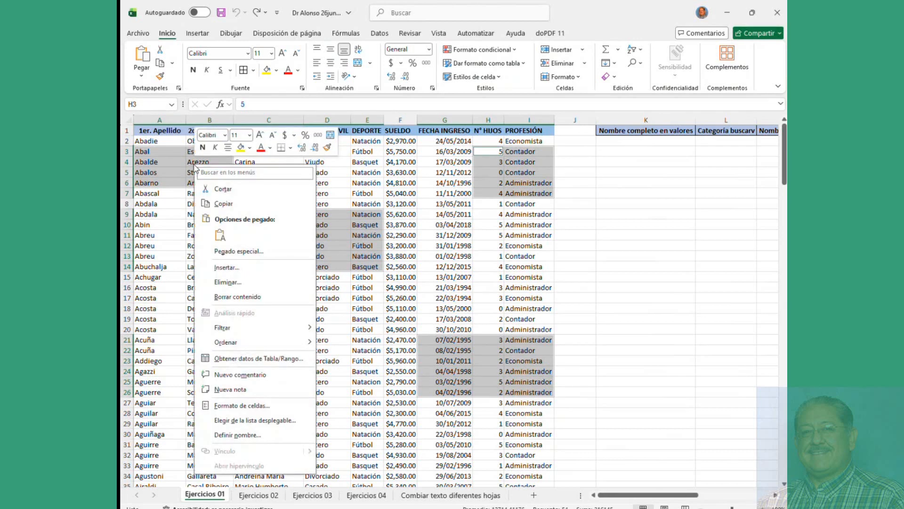
left_click(242, 406)
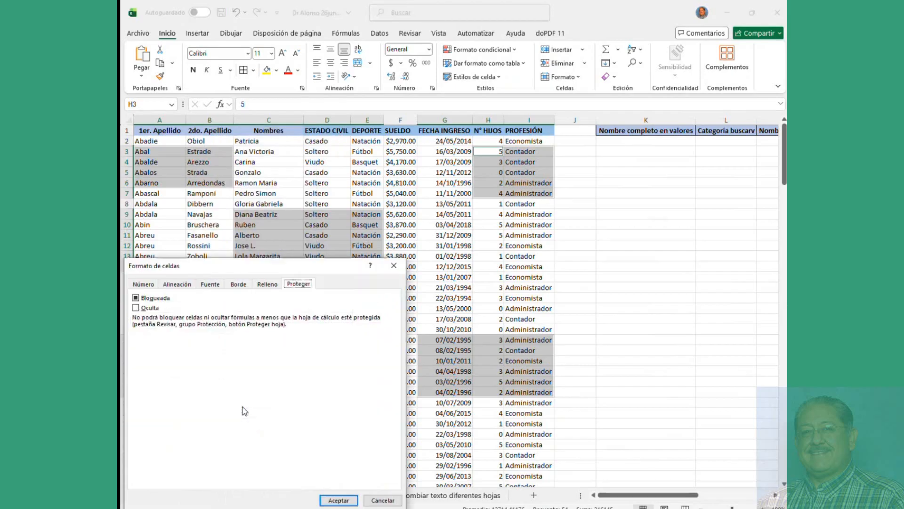
left_click(135, 299)
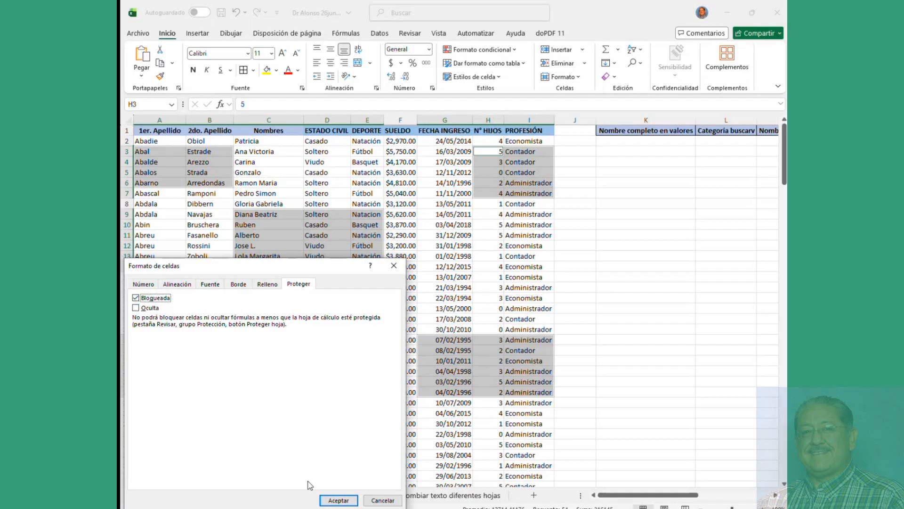
left_click(339, 500)
left_click(354, 278)
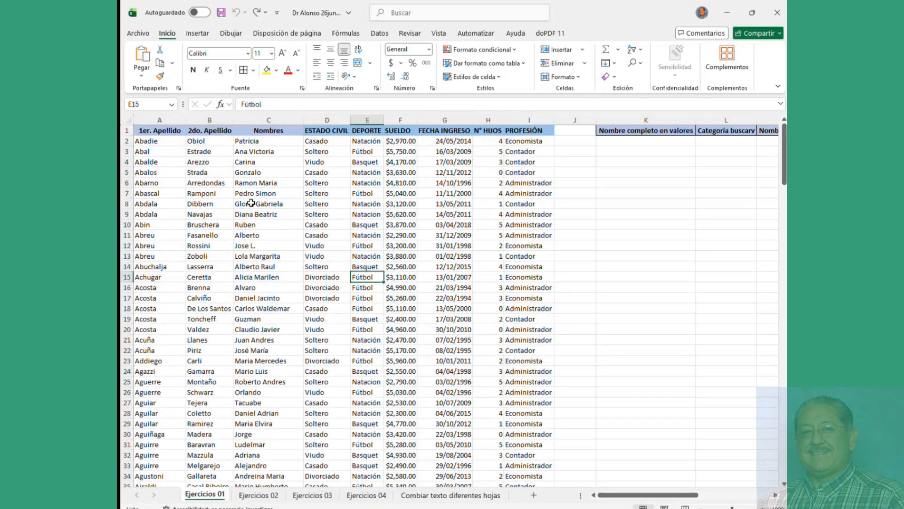
Step: Select the entire worksheet and set every cell to Locked
left_click(129, 121)
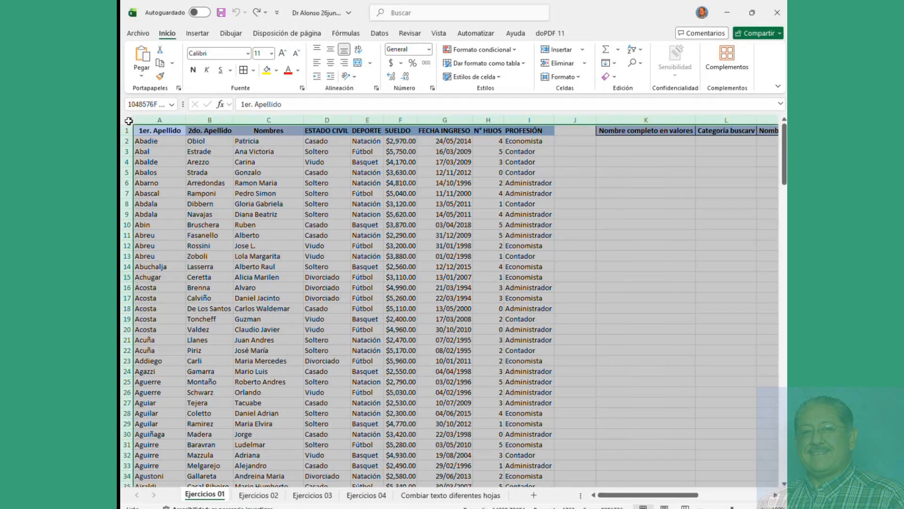
right_click(180, 152)
left_click(218, 304)
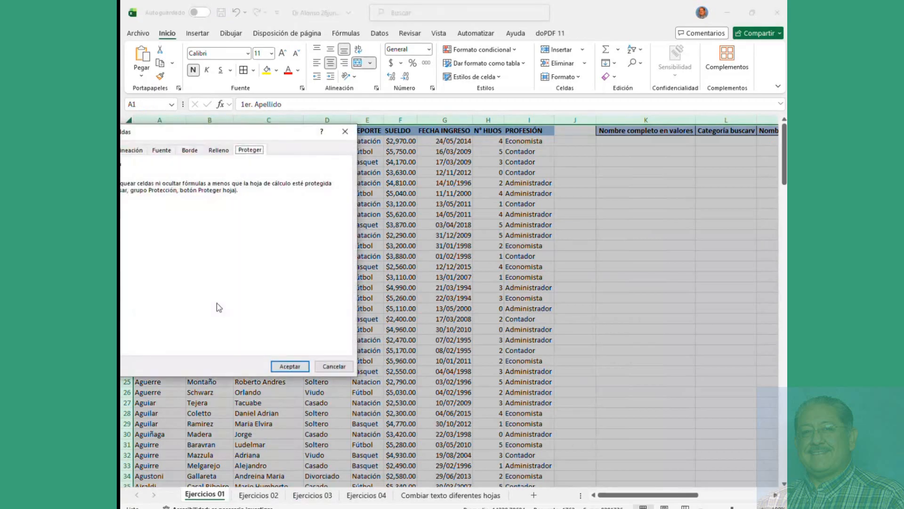
left_click_drag(196, 131, 347, 140)
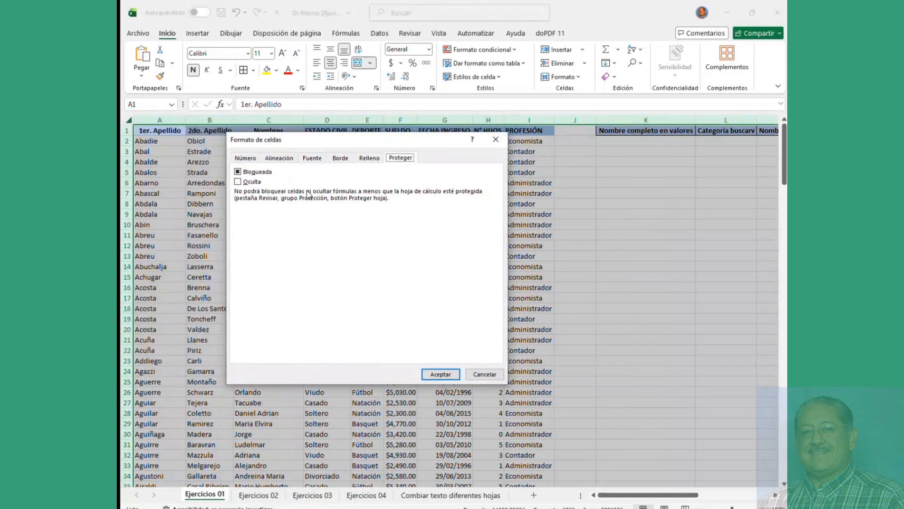
left_click(238, 172)
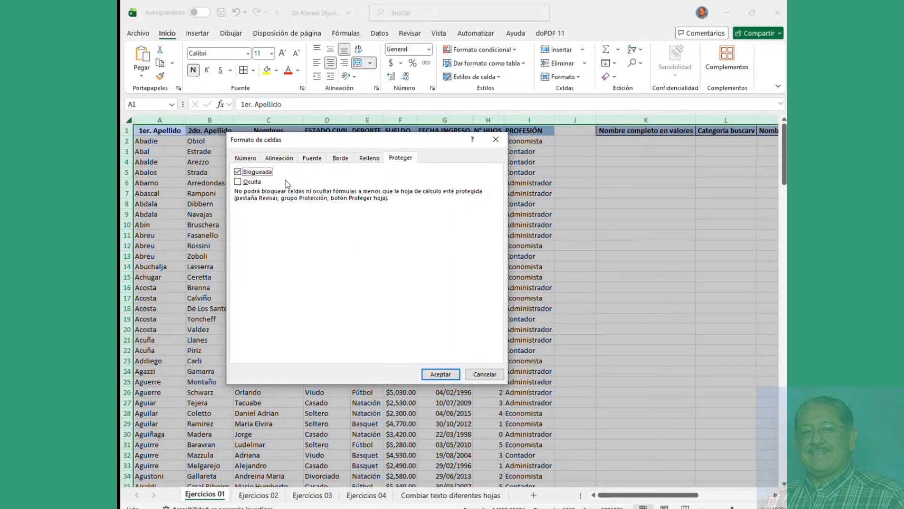
left_click(440, 374)
left_click(367, 361)
left_click_drag(158, 141, 232, 186)
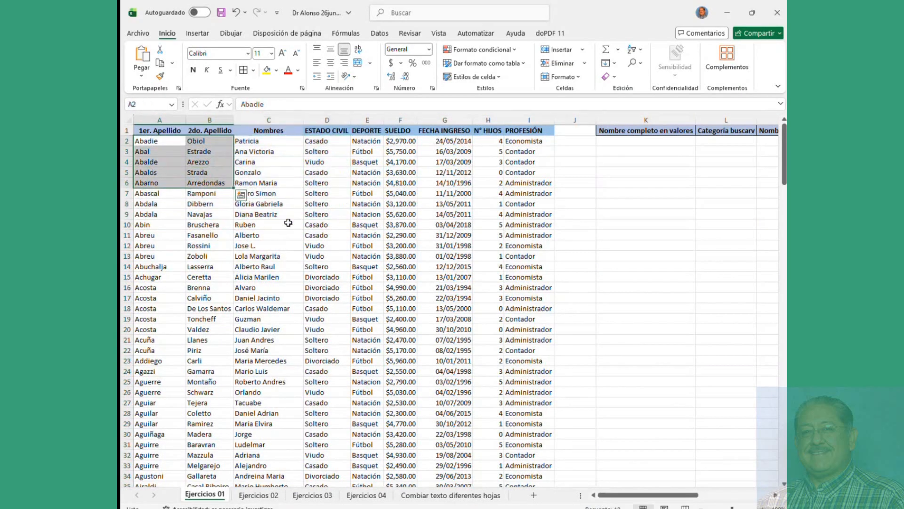
Step: Select blocks A2:B6, C9:E18, F22:H29 and H5:J9 and clear their Locked option
left_click_drag(283, 214, 372, 306)
left_click_drag(403, 351, 494, 424)
left_click_drag(493, 172, 559, 213)
right_click(523, 194)
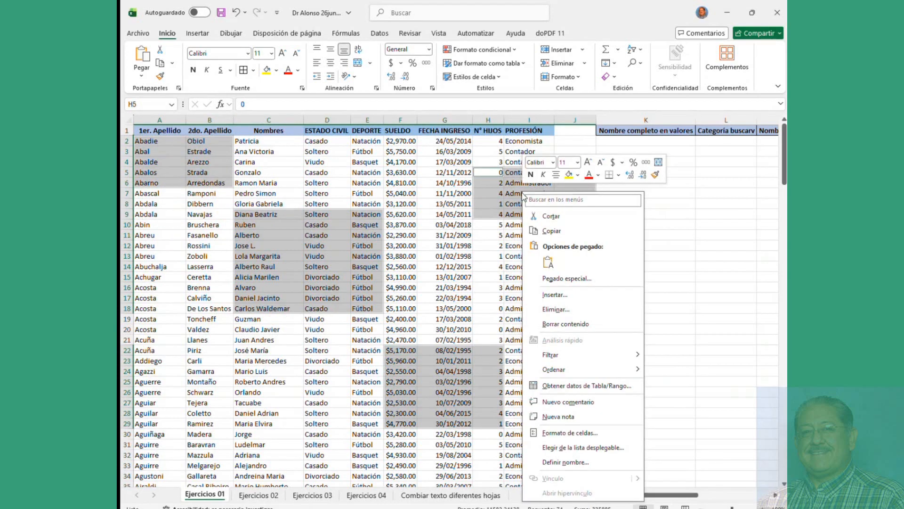
left_click(568, 433)
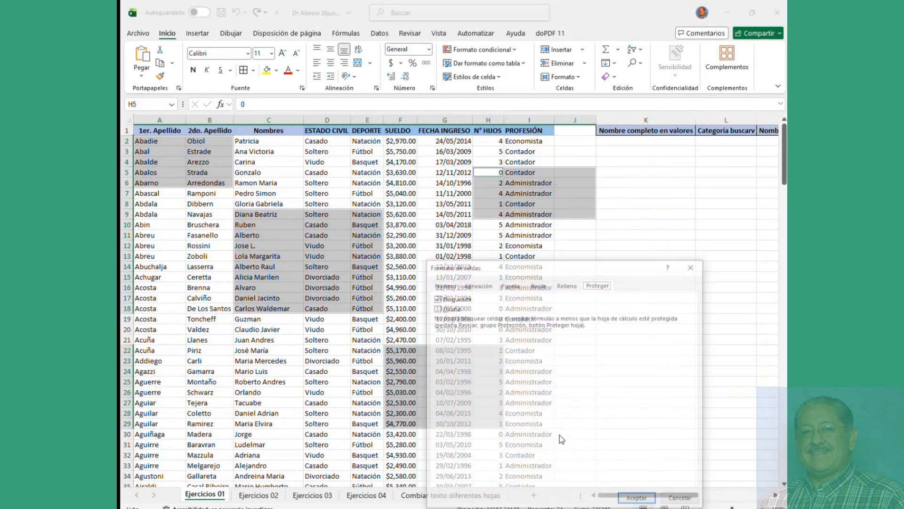
left_click(435, 298)
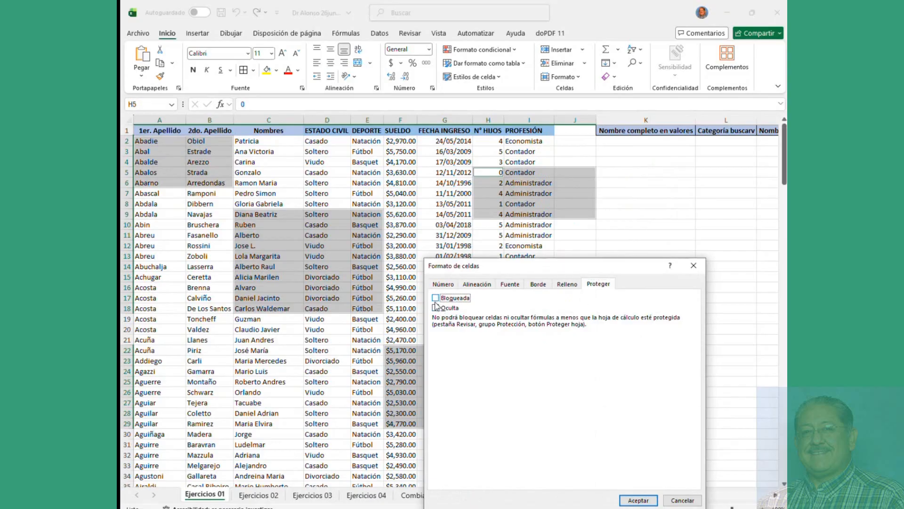
left_click_drag(531, 272, 646, 260)
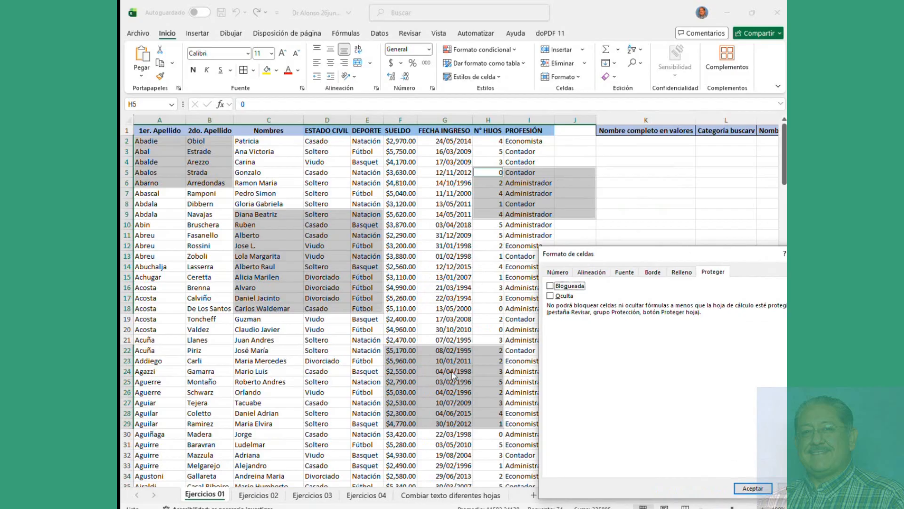
left_click(738, 489)
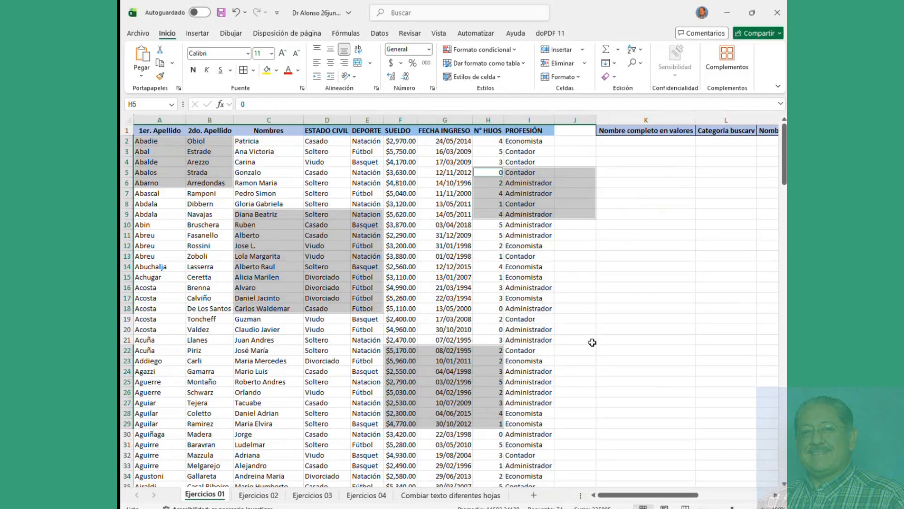
right_click(211, 496)
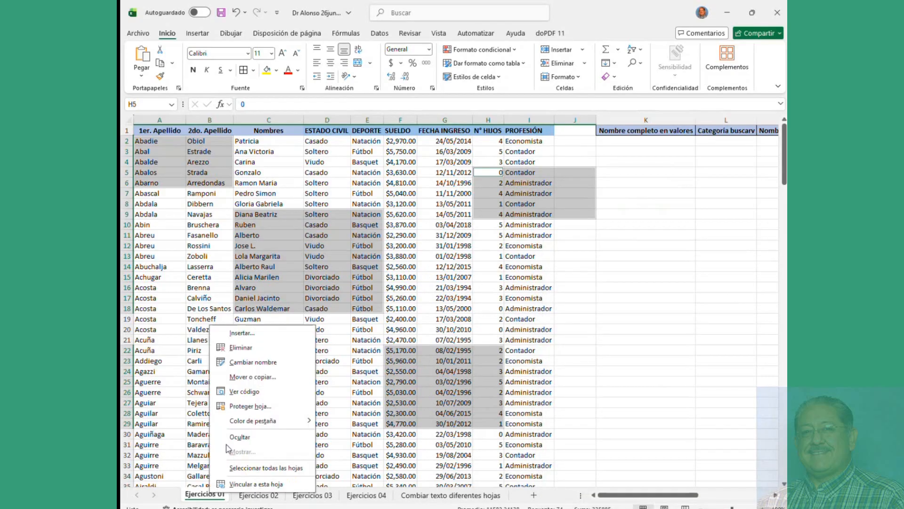
left_click(184, 370)
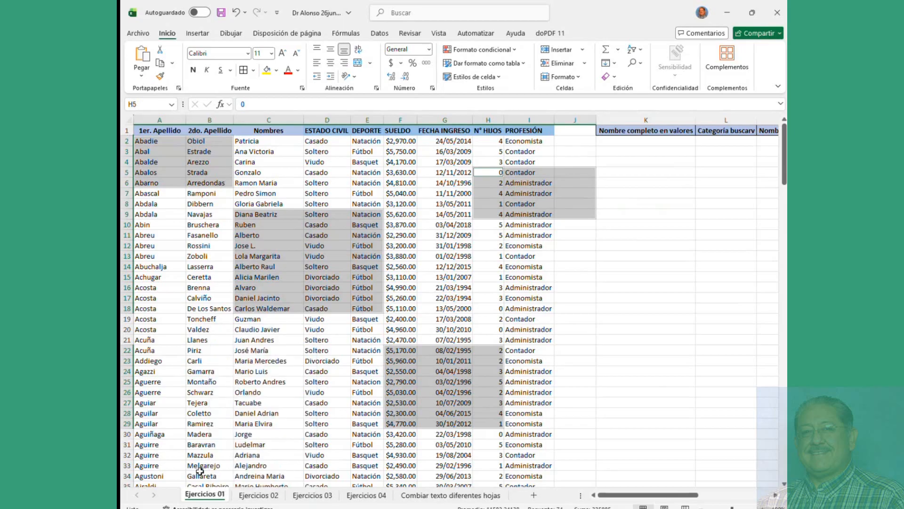
right_click(199, 498)
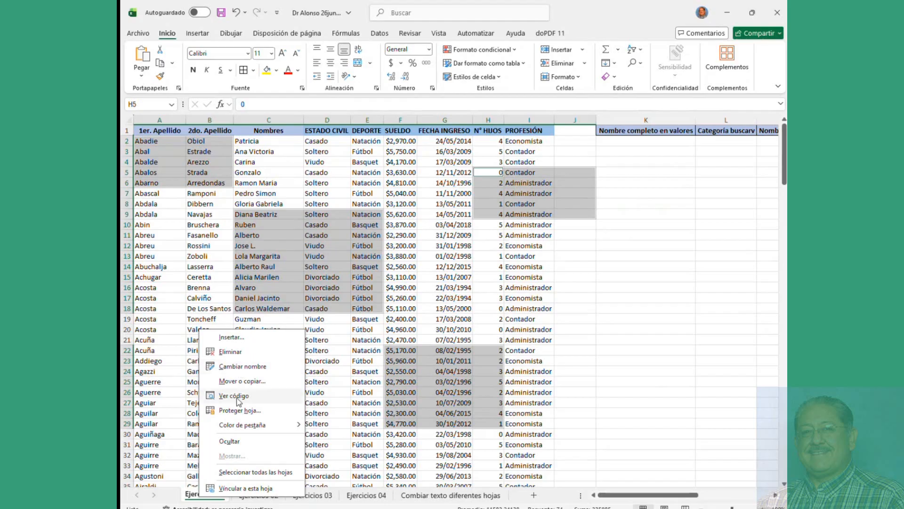
left_click(240, 411)
type("*")
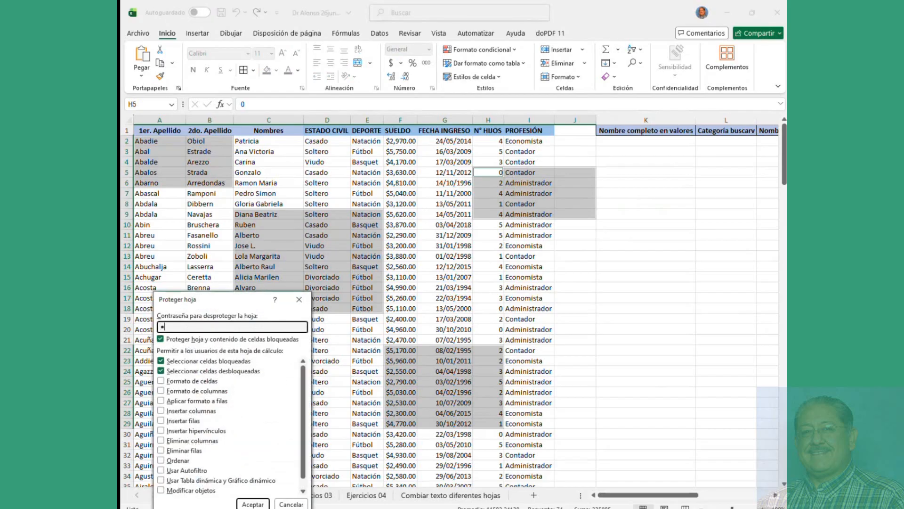
key("Return")
type("*")
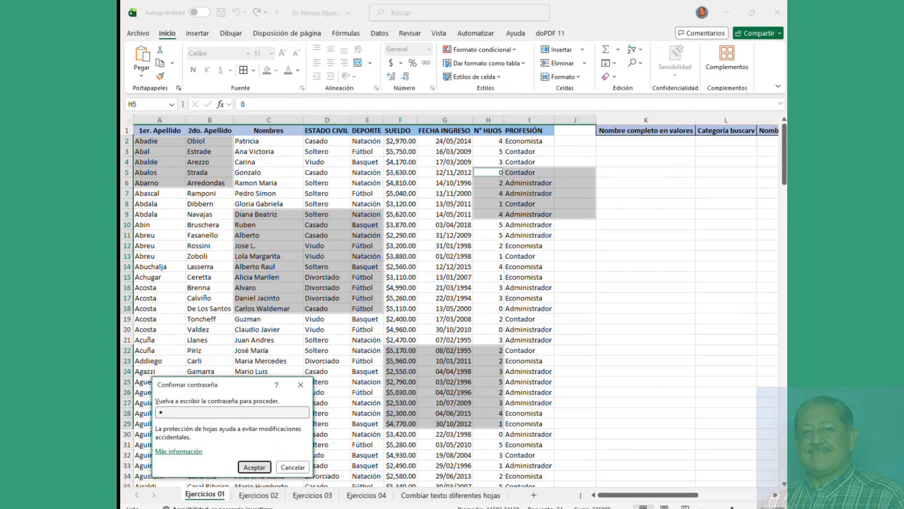
key("Return")
left_click(191, 235)
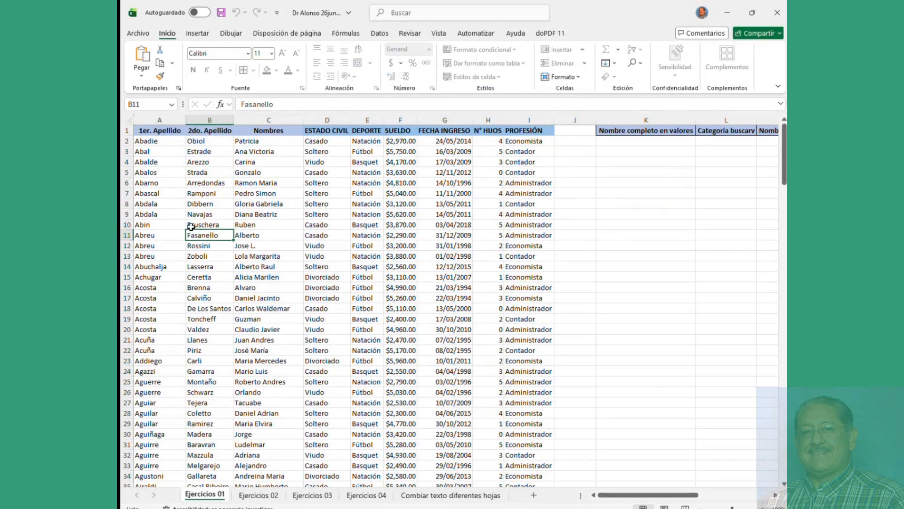
key("Right")
key("Down")
key("Right")
key("Right")
key("Down")
key("Down")
key("Down")
key("Down")
key("Down")
key("Down")
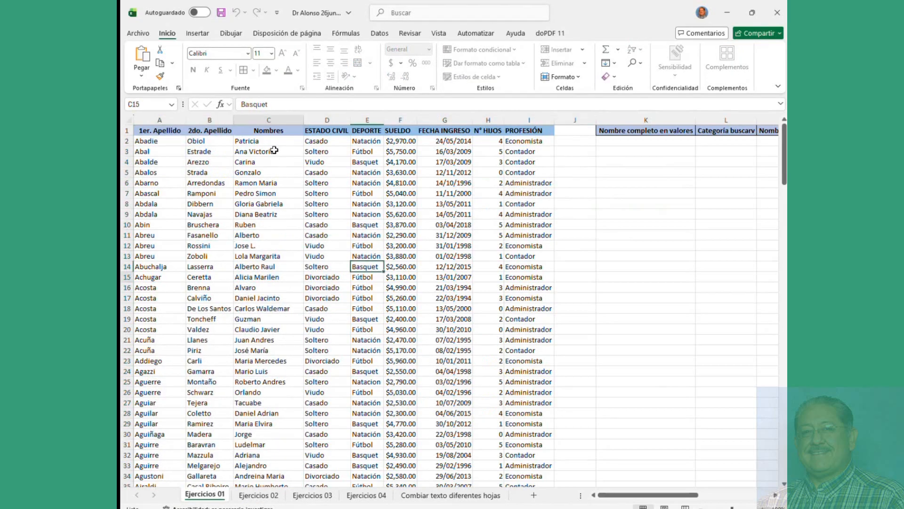
key("Left")
key("Left")
key("Right")
key("Right")
key("Right")
key("Right")
key("Right")
key("Down")
key("Down")
key("Down")
key("Down")
key("Down")
key("Left")
key("Left")
key("Right")
key("Left")
key("Down")
key("Tab")
key("Tab")
key("Tab")
key("Tab")
key("Tab")
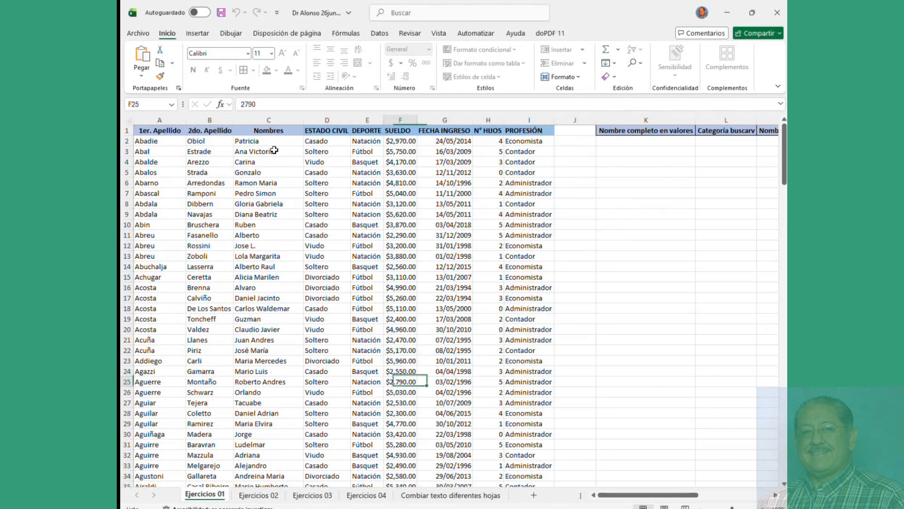
type("1")
key("Tab")
type("1")
key("Tab")
type("1")
key("Tab")
type("11")
key("Tab")
type("1")
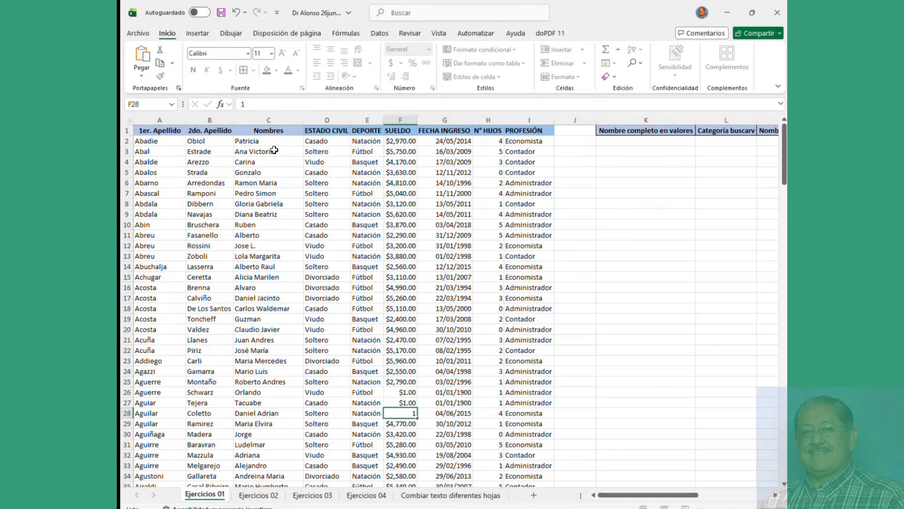
key("Tab")
type("1")
key("Tab")
type("1")
key("Tab")
key("Tab")
type("1")
key("Tab")
type("1")
key("Tab")
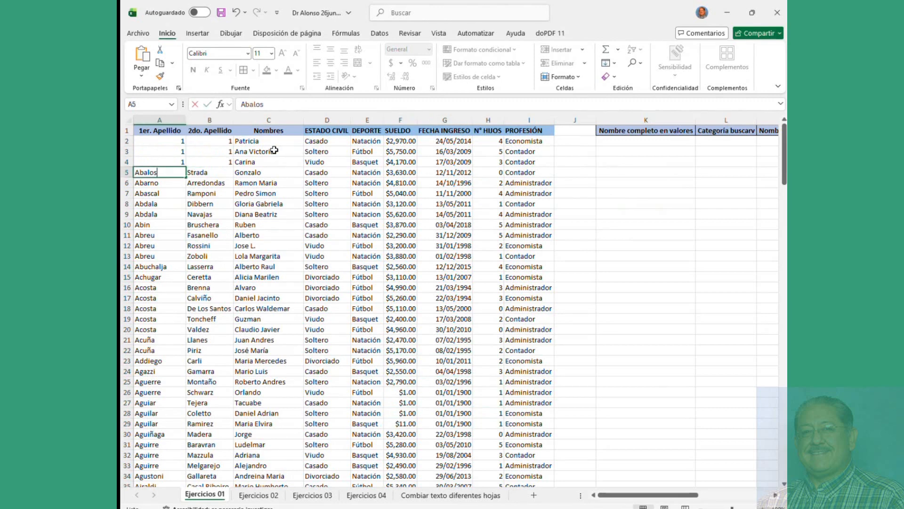
type("1")
key("Tab")
type("1")
type("1")
key("Tab")
type("1")
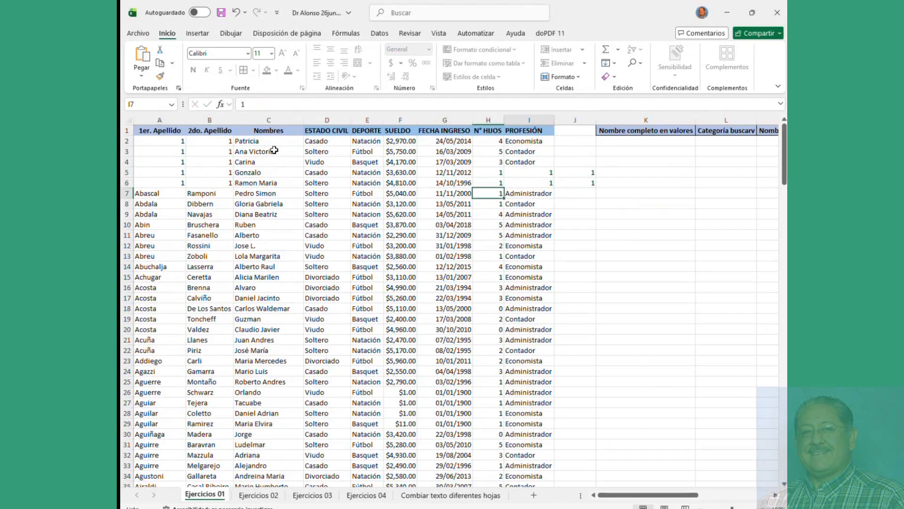
key("Tab")
type("1")
key("Tab")
type("1")
key("Tab")
key("Tab")
type("1")
key("Tab")
type("1")
key("Tab")
type("1")
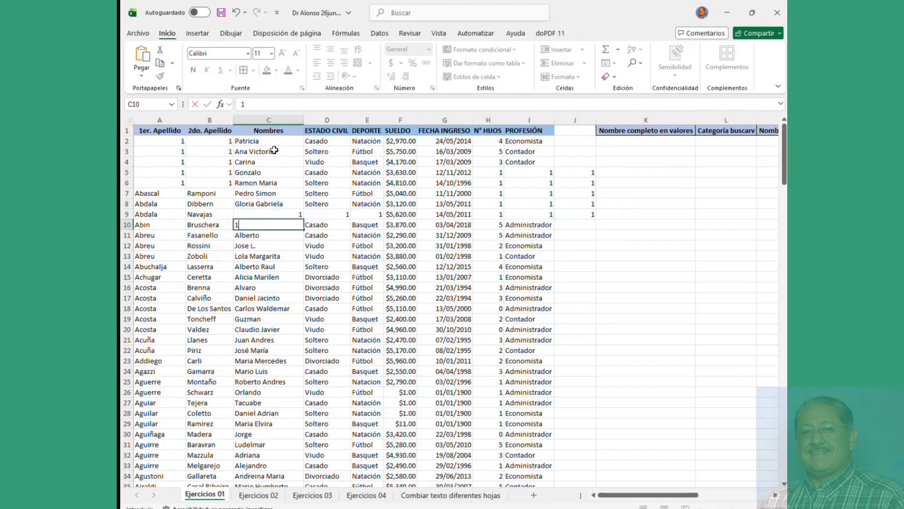
key("Tab")
type("1")
key("Tab")
type("11")
key("Tab")
type("1")
key("Tab")
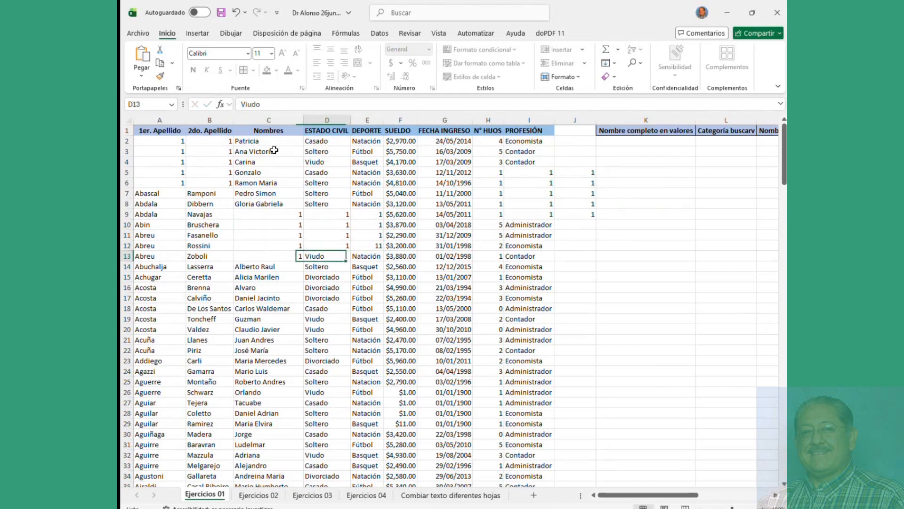
type("1")
key("Tab")
type("1")
type("1\t1\t")
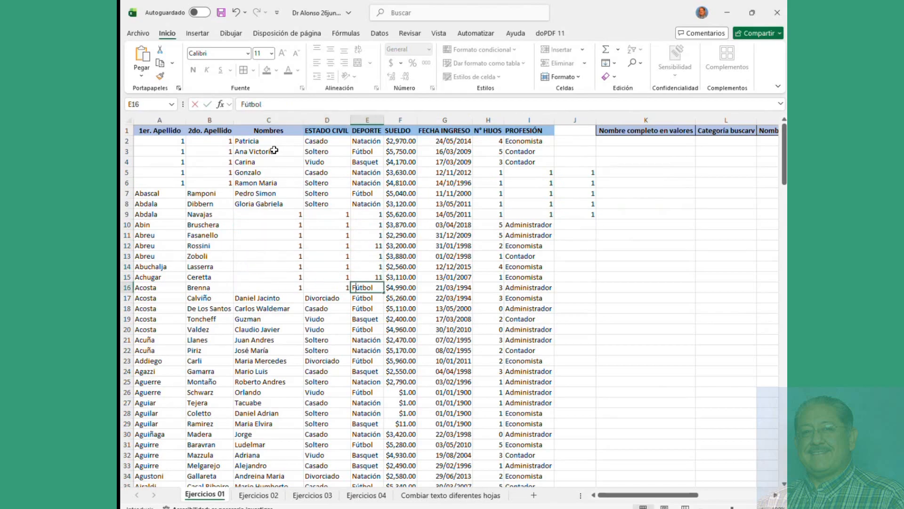
type("1\t1\t1\t1\t1")
key("Tab")
type("1")
key("Tab")
type("1\t1")
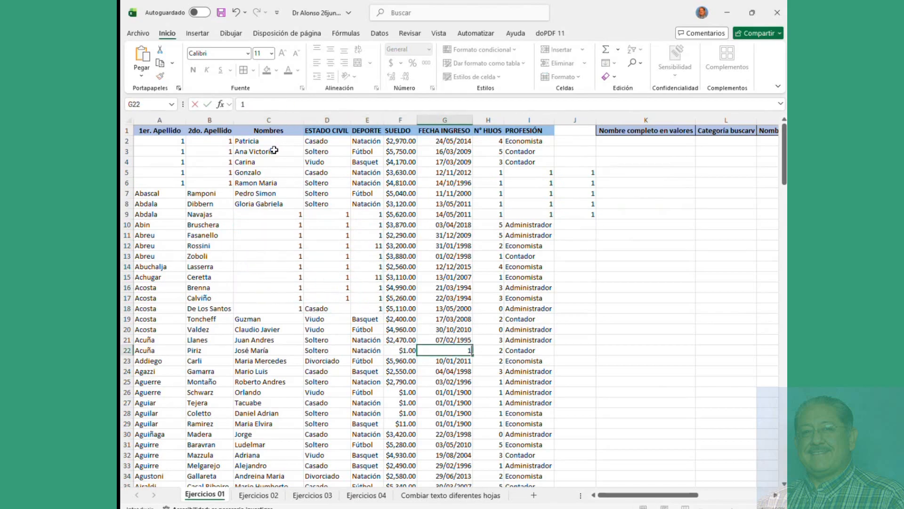
key("Tab")
type("11\t1\t1\t1\t1\t1\t1\t1\t1\t1\t1\t1\t1\t1")
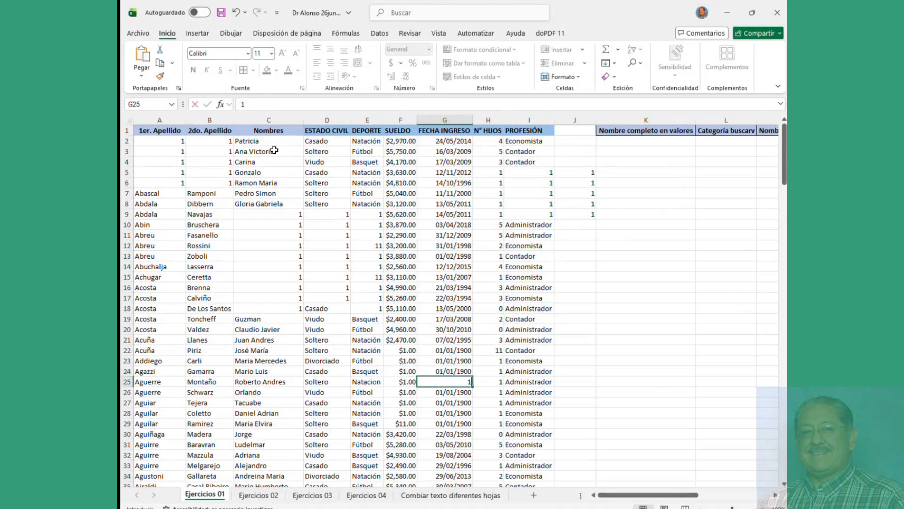
key("Tab")
type("1q1q1q1")
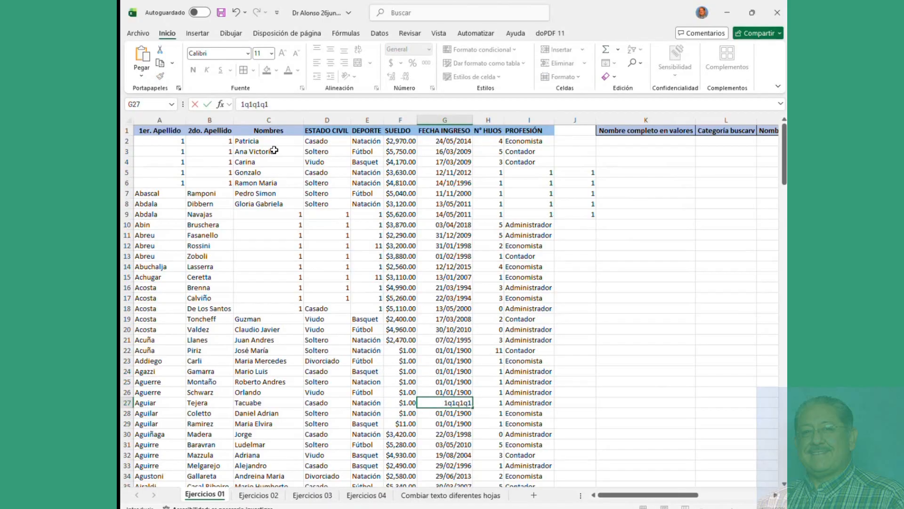
key("Tab")
type("1\t1")
key("Tab")
type("1\t1")
key("Tab")
type("1")
key("Tab")
type("11\t1")
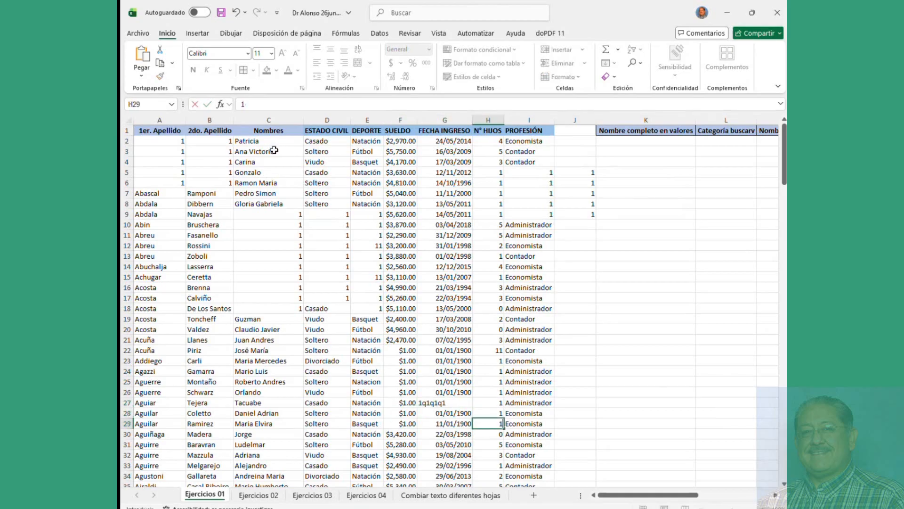
key("Tab")
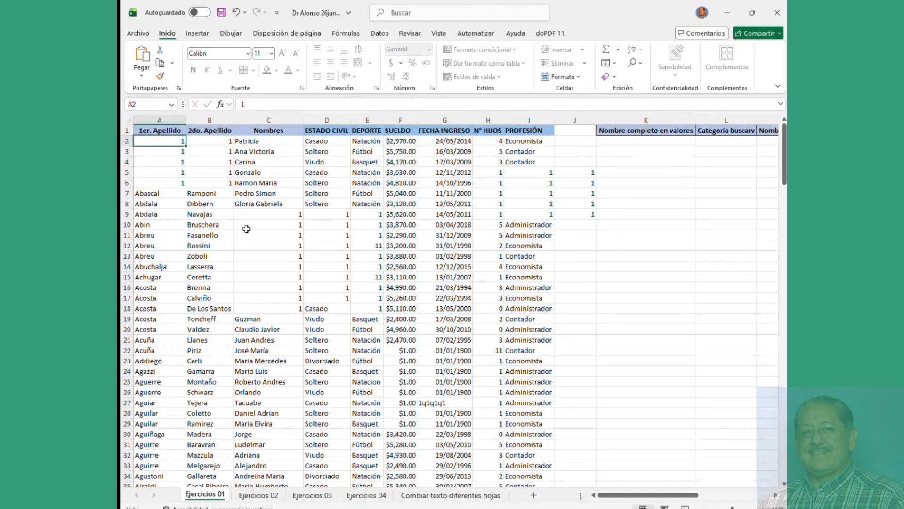
key("ctrl+z")
key("ctrl+z")
key("ctrl+z")
key("ctrl+z")
key("ctrl+z")
key("ctrl+z")
key("ctrl+z")
key("ctrl+z")
key("ctrl+z")
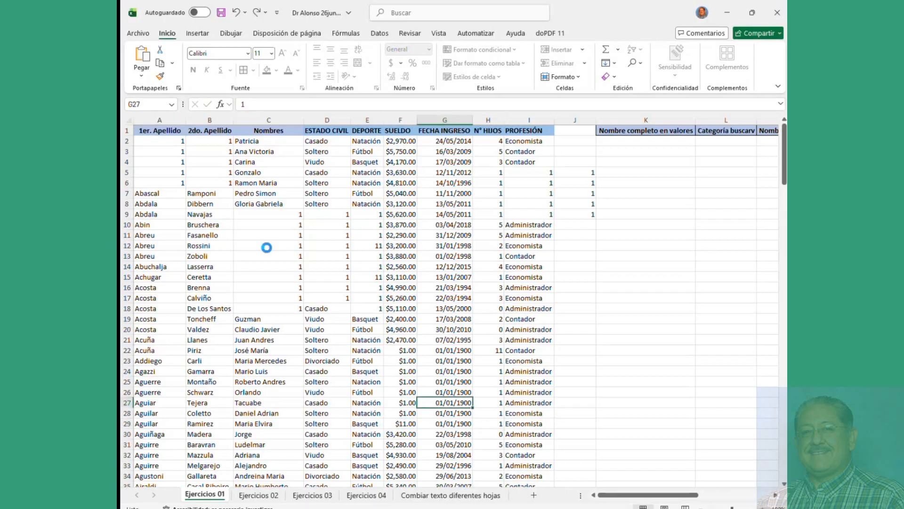
key("ctrl+z")
key("ctrl+z")
key("ctrl+z")
key("ctrl+z")
key("ctrl+z")
key("ctrl+z")
key("ctrl+z")
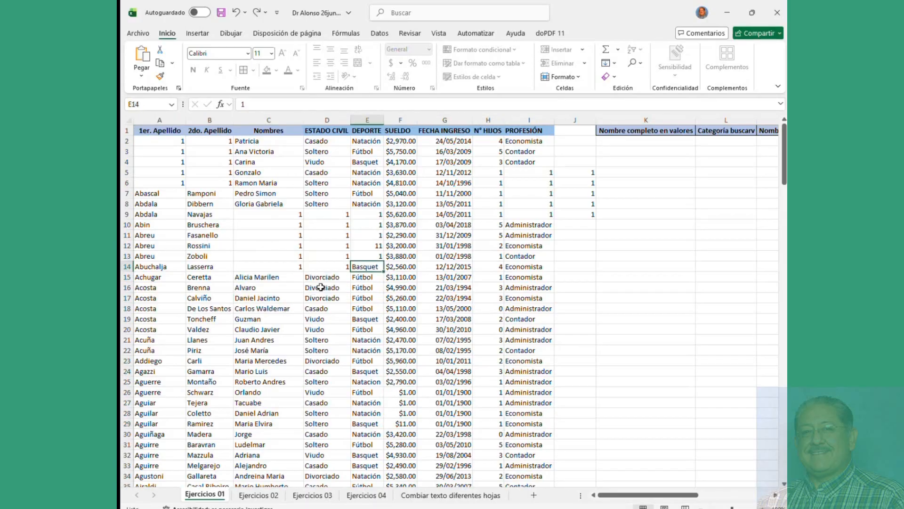
key("ctrl+z")
key("ctrl+z")
key("ctrl+z")
key("ctrl+z")
key("ctrl+z")
key("ctrl+z")
key("ctrl+z")
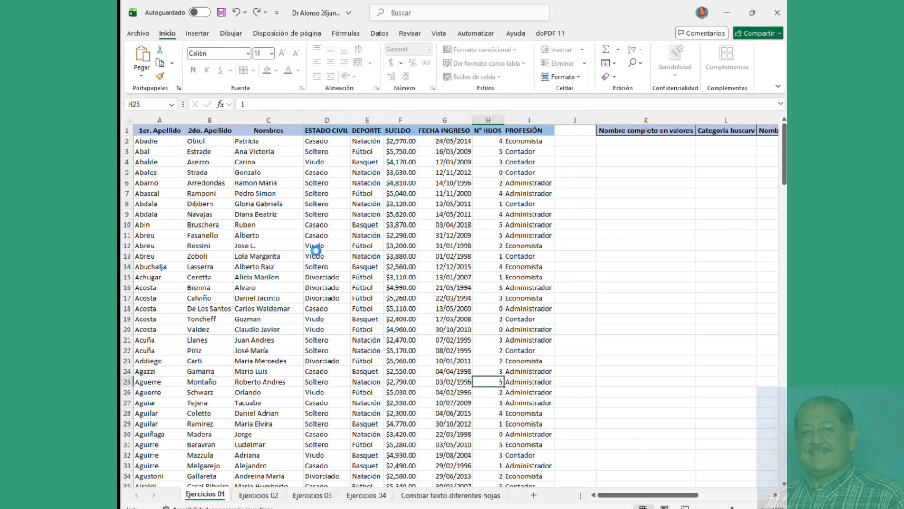
Step: Unprotect the Ejercicios 01 sheet with an empty password, then select B10
right_click(205, 494)
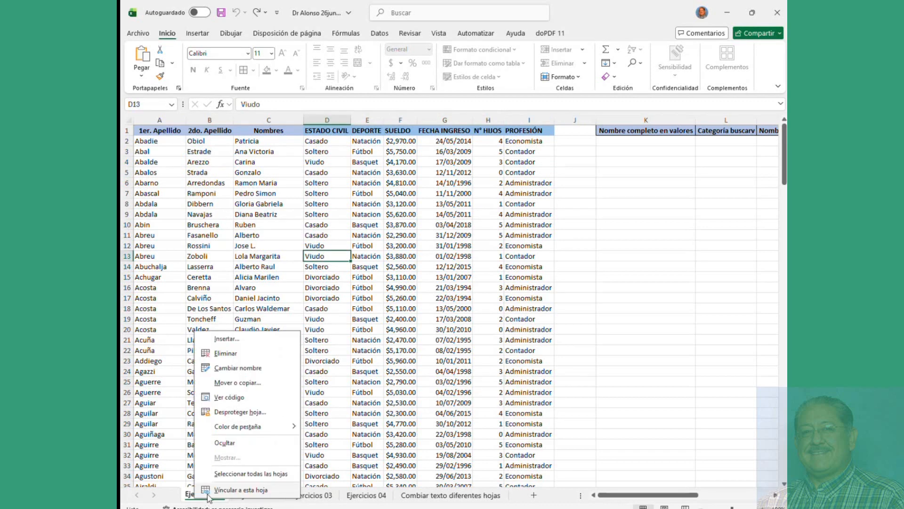
left_click(232, 414)
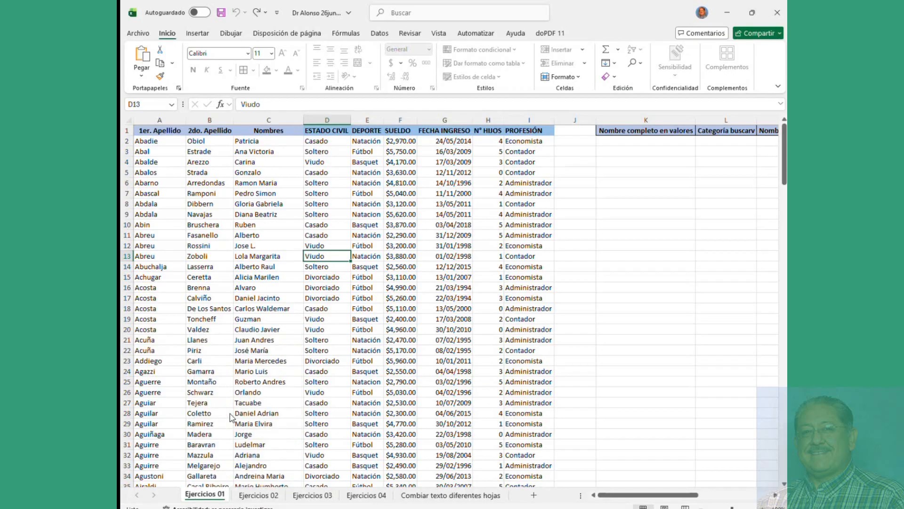
key("Return")
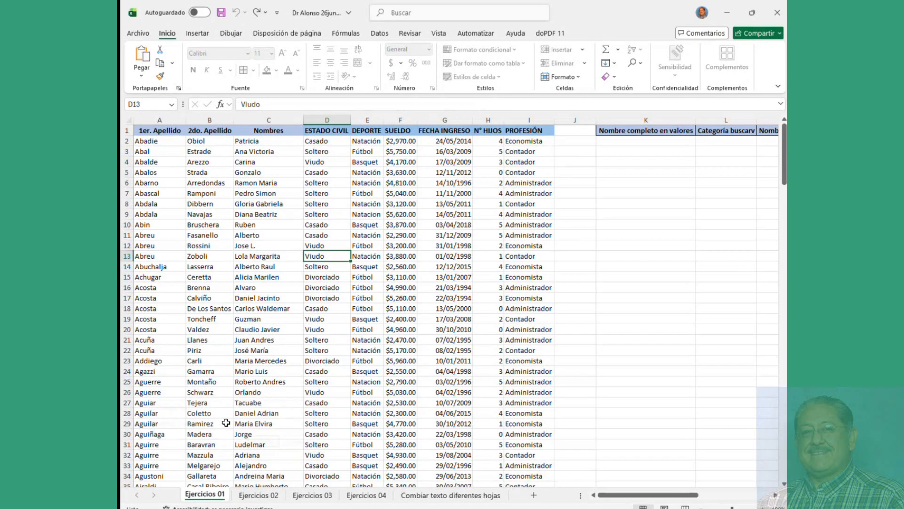
left_click(217, 226)
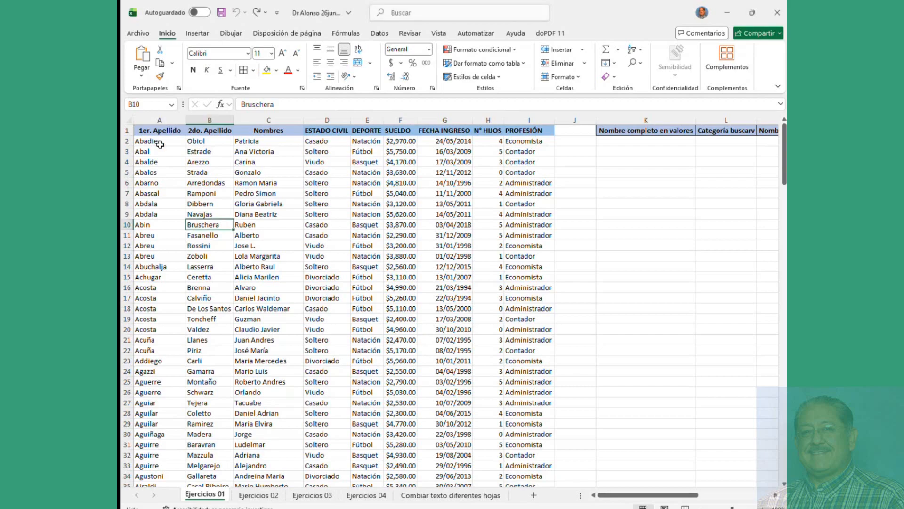
Step: Open the cell protection settings for a small block, then close them without changes
left_click_drag(160, 144, 357, 203)
right_click(347, 173)
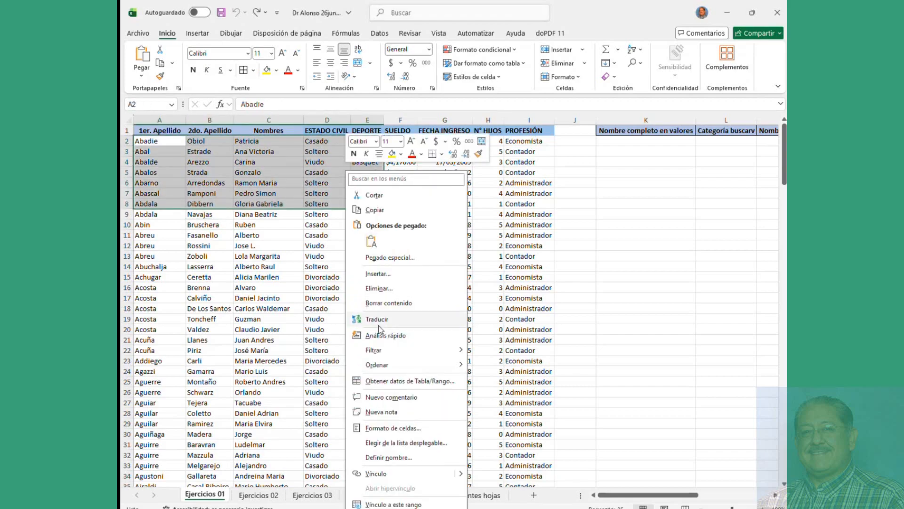
left_click(385, 429)
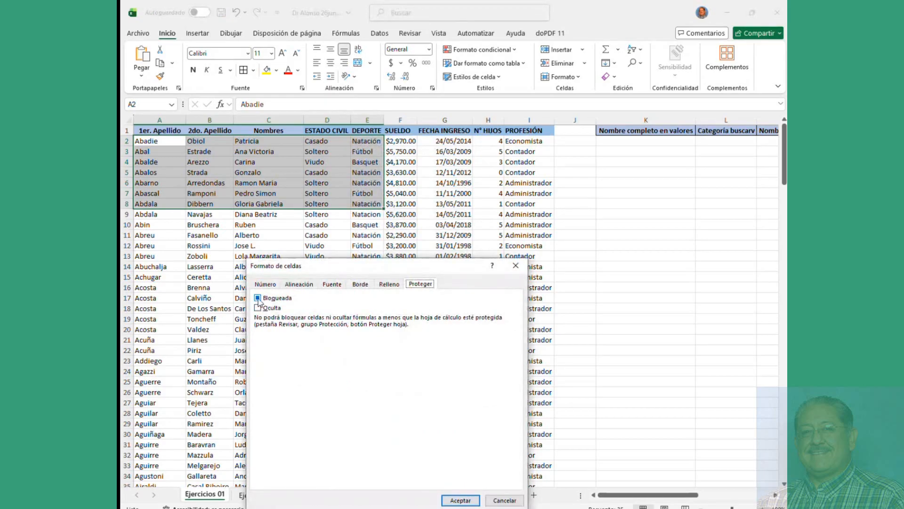
left_click(504, 500)
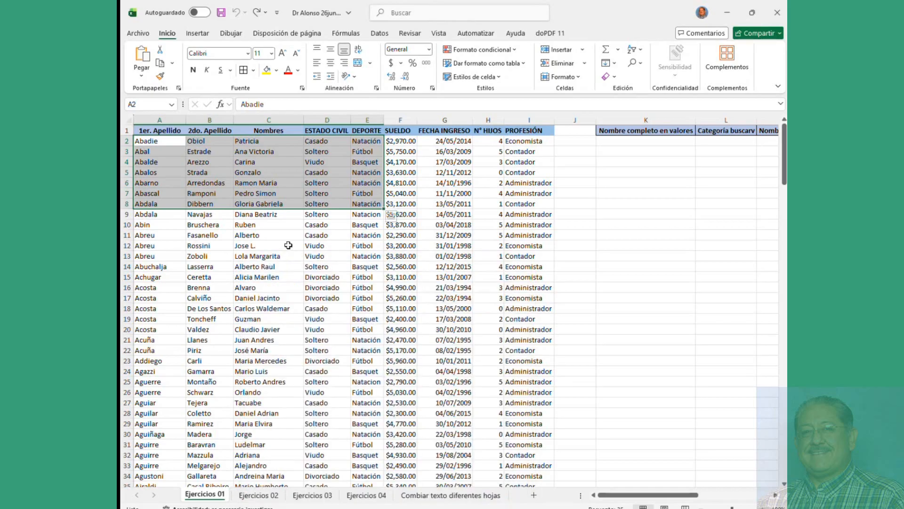
left_click(288, 245)
Step: Select the whole sheet and tick Bloqueada so every cell is locked
left_click(129, 119)
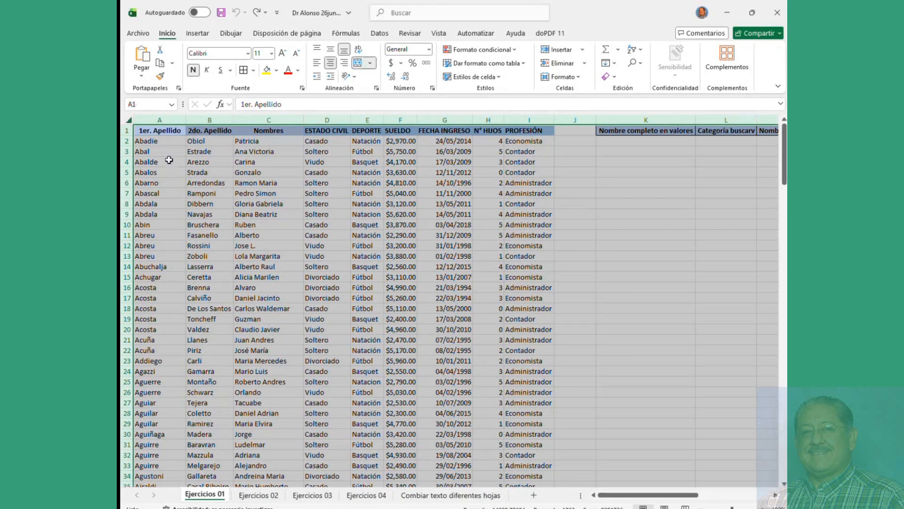
right_click(171, 164)
left_click(127, 118)
right_click(184, 163)
left_click(221, 313)
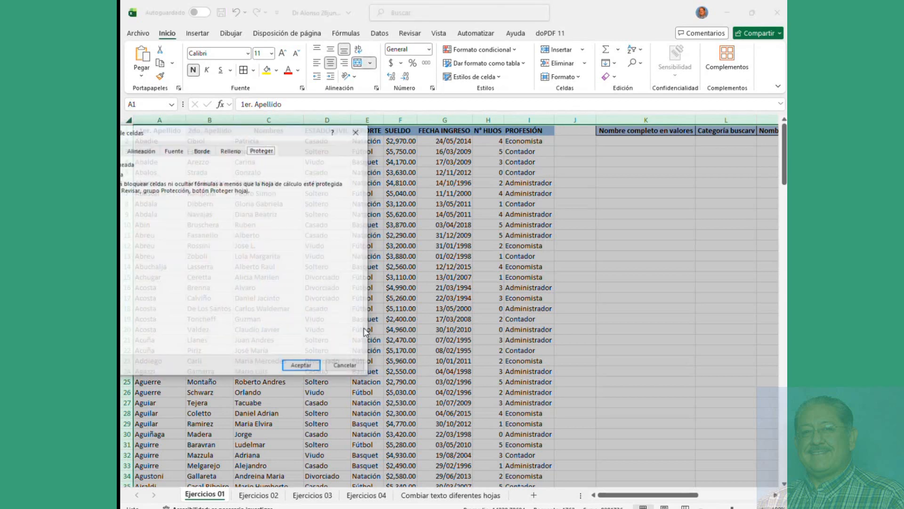
left_click_drag(255, 132, 479, 144)
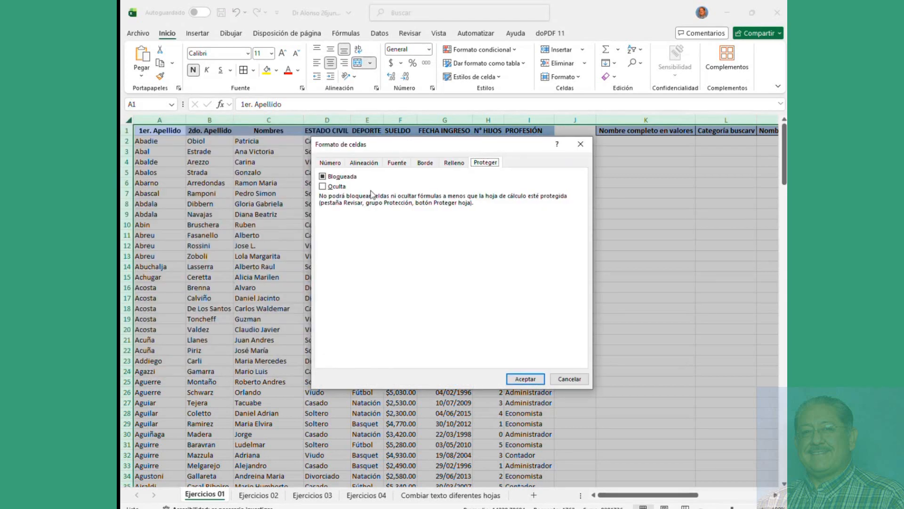
left_click(324, 177)
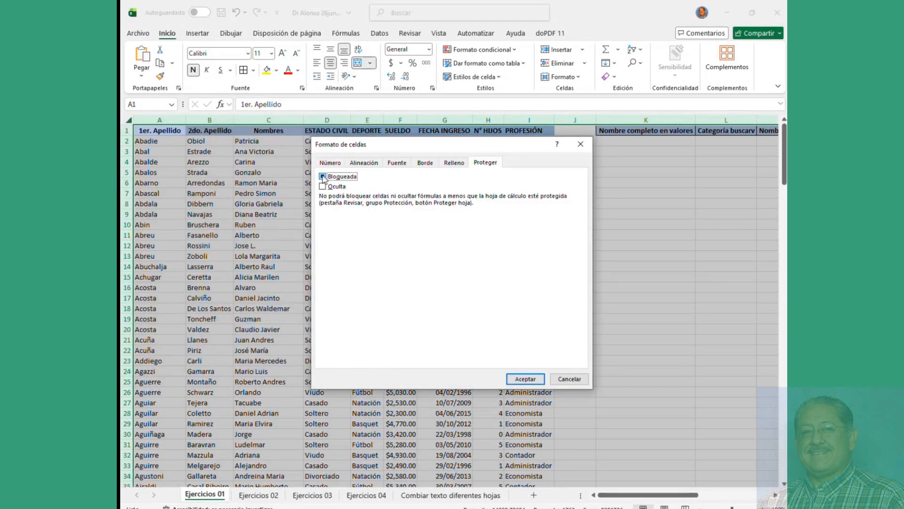
left_click(527, 380)
left_click(314, 216)
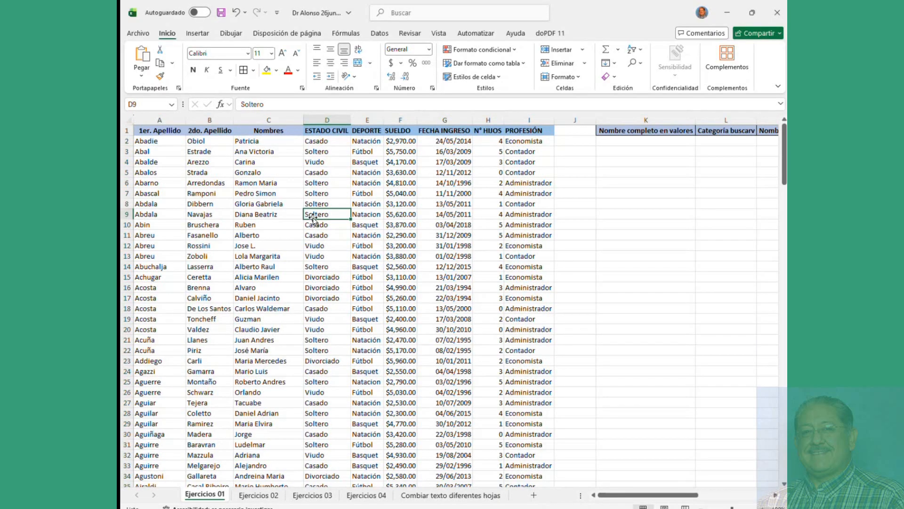
left_click(313, 224)
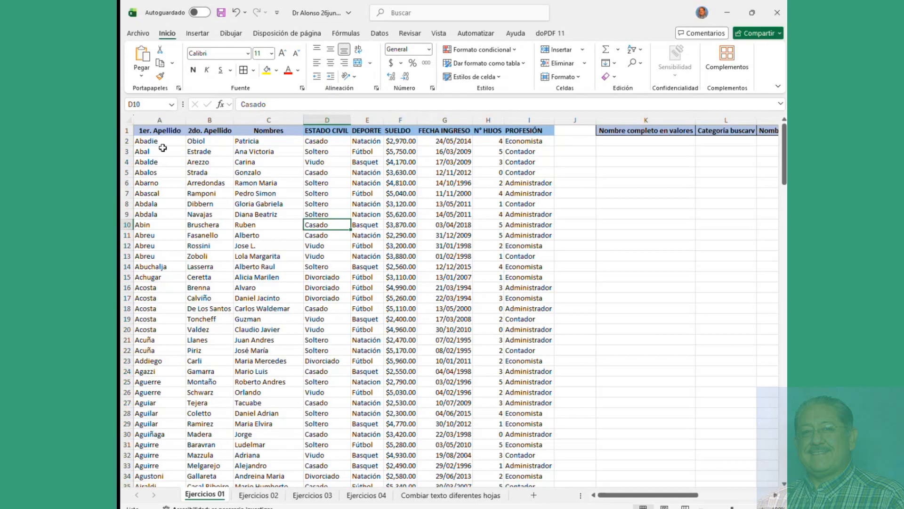
left_click(147, 141)
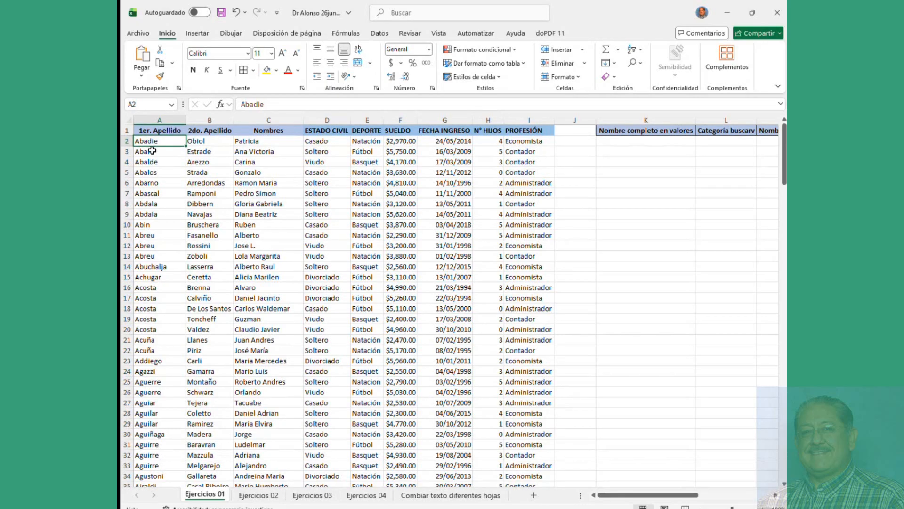
key("ctrl+Right")
key("ctrl+Down")
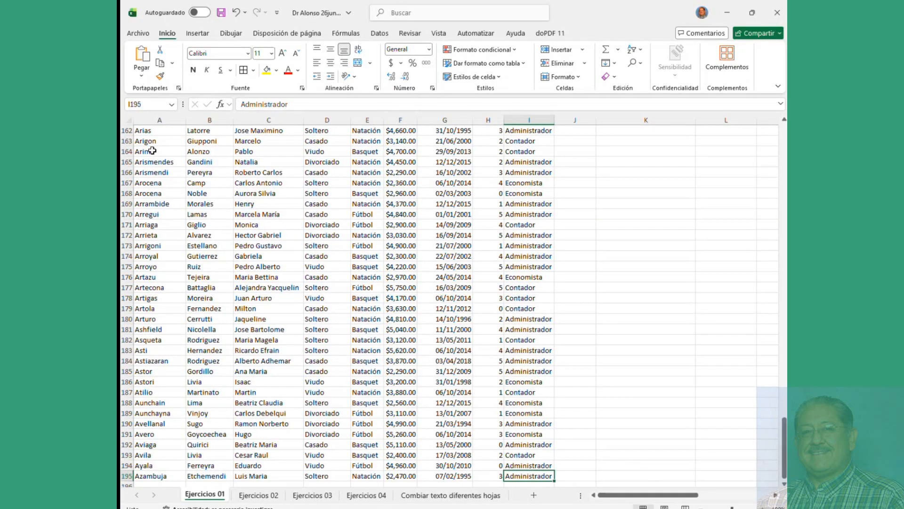
key("ctrl+Home")
key("ctrl+Right")
key("ctrl+Left")
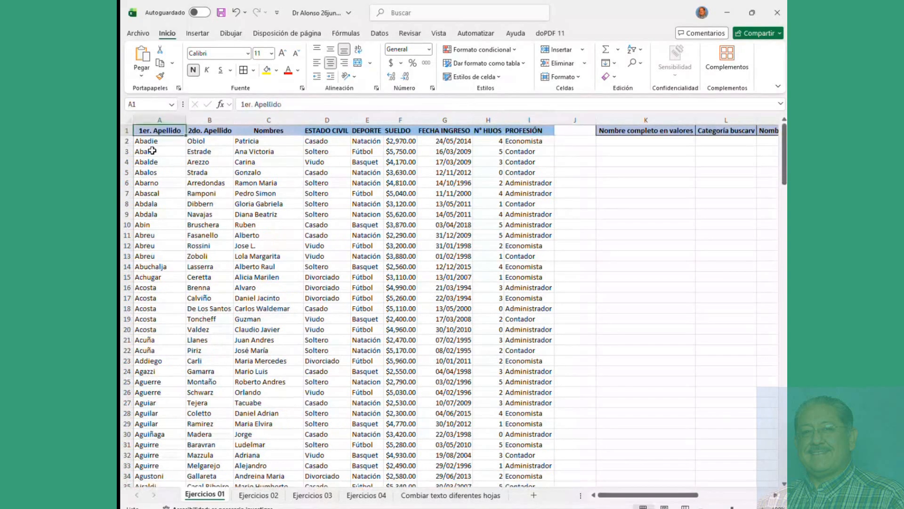
key("ctrl+Down")
key("ctrl+Right")
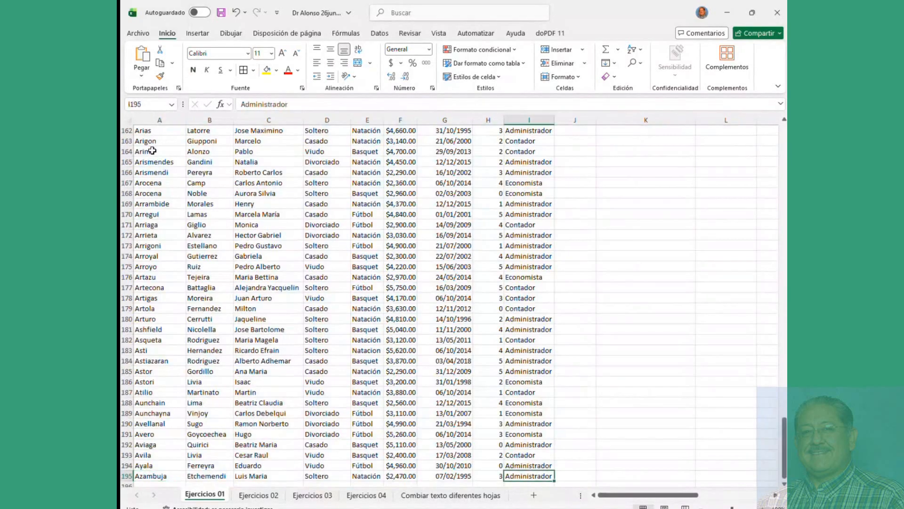
key("ctrl+Up")
left_click_drag(263, 163, 447, 409)
left_click(335, 247)
left_click_drag(158, 141, 183, 303)
key("ctrl+BackSpace")
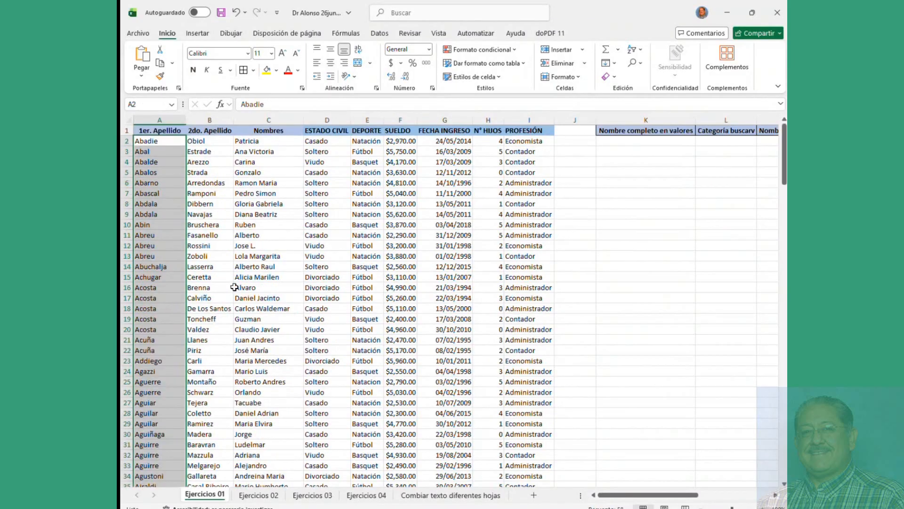
left_click(167, 131)
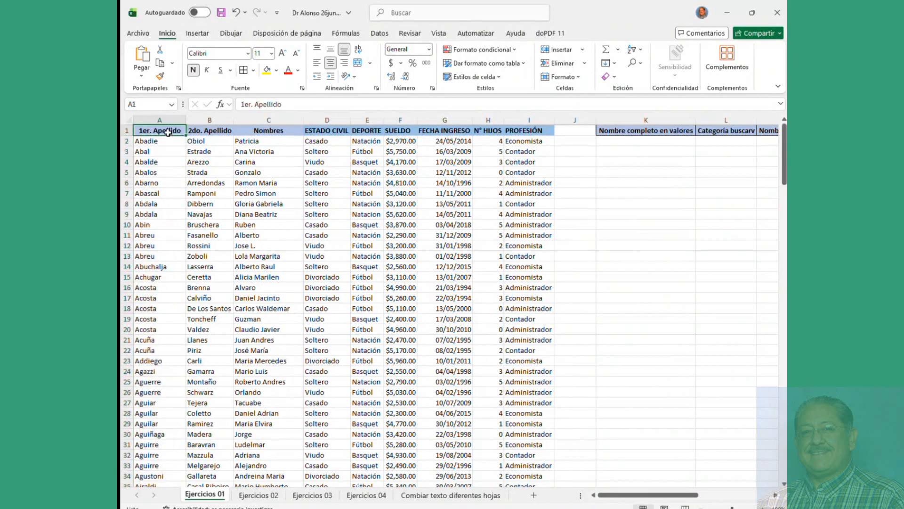
key("ctrl+Right")
key("ctrl+Down")
key("ctrl+Up")
key("ctrl+Left")
key("ctrl+Right")
key("ctrl+Left")
left_click(370, 226)
left_click_drag(151, 140, 351, 268)
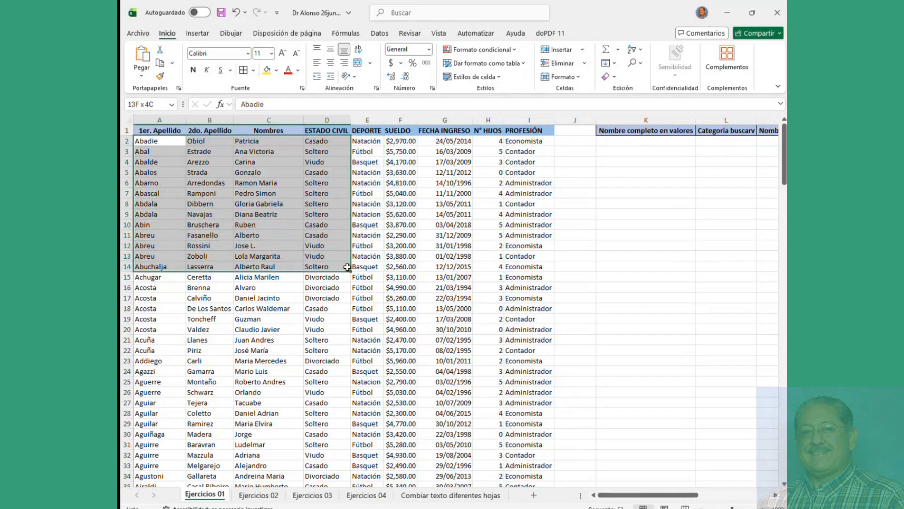
left_click_drag(405, 263, 508, 367, "ctrl")
left_click_drag(631, 193, 633, 236, "ctrl")
left_click_drag(640, 327, 641, 351, "ctrl")
left_click(631, 423, "ctrl")
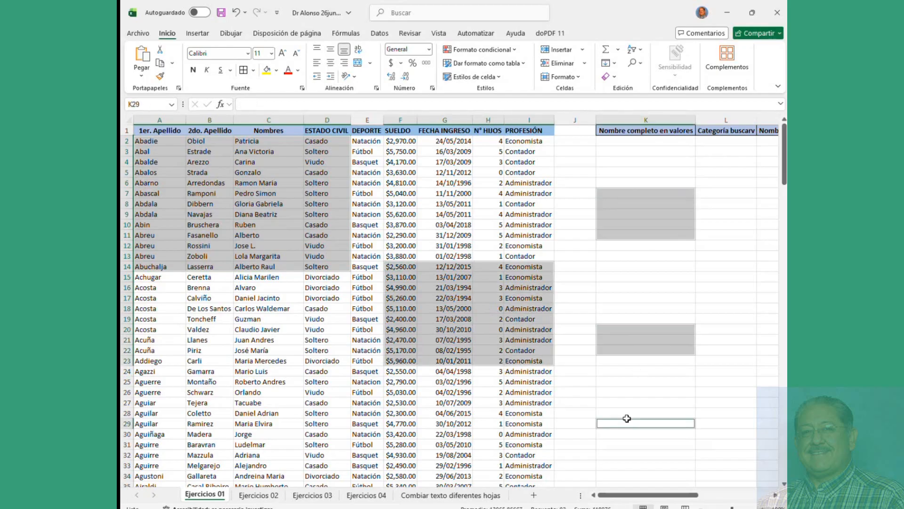
left_click(403, 423, "ctrl")
left_click(207, 382, "ctrl")
left_click(283, 343, "ctrl")
left_click(444, 204, "ctrl")
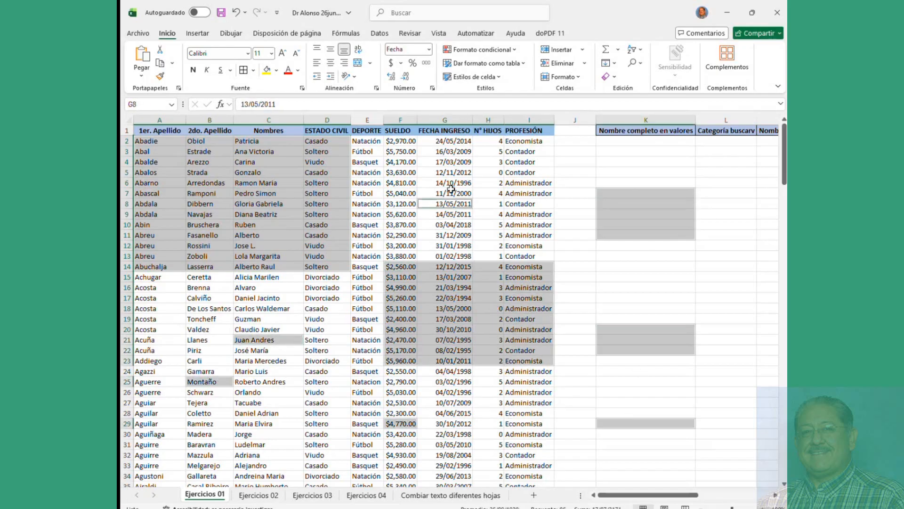
left_click(518, 183, "ctrl")
left_click(518, 225, "ctrl")
left_click(280, 424, "ctrl")
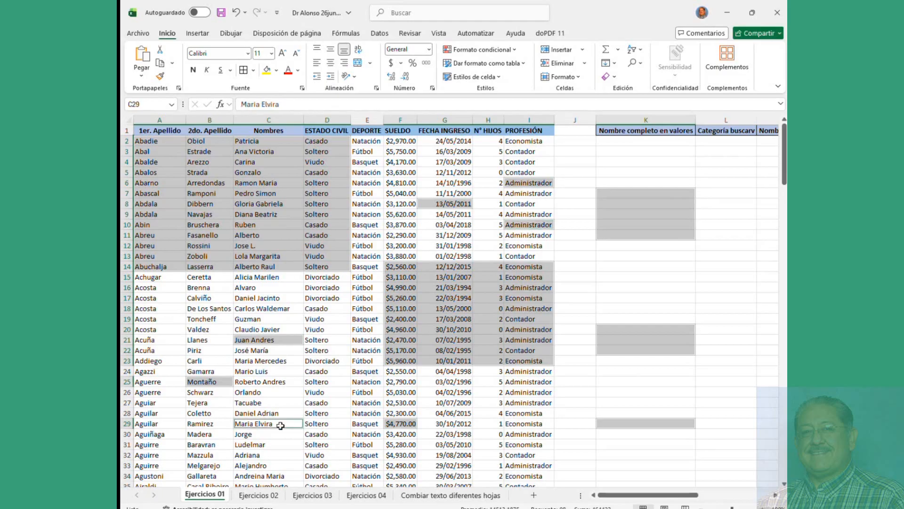
left_click(262, 289)
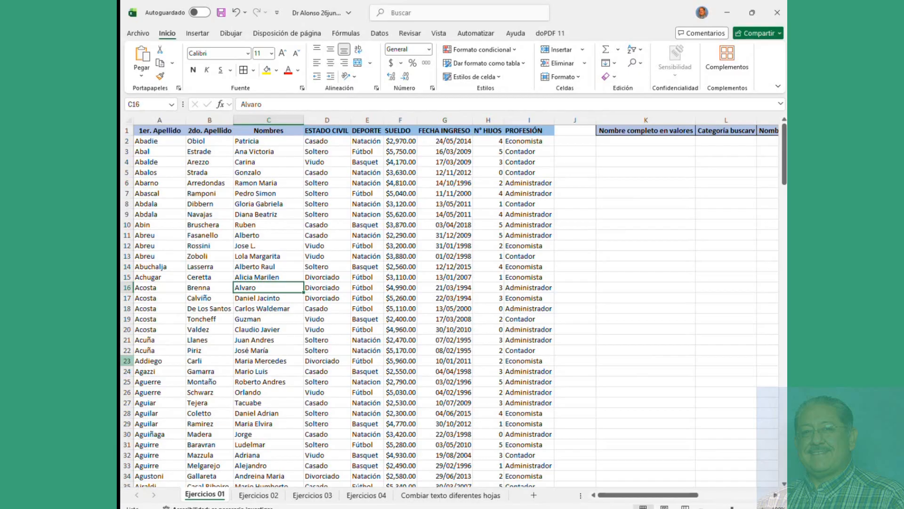
left_click(279, 258)
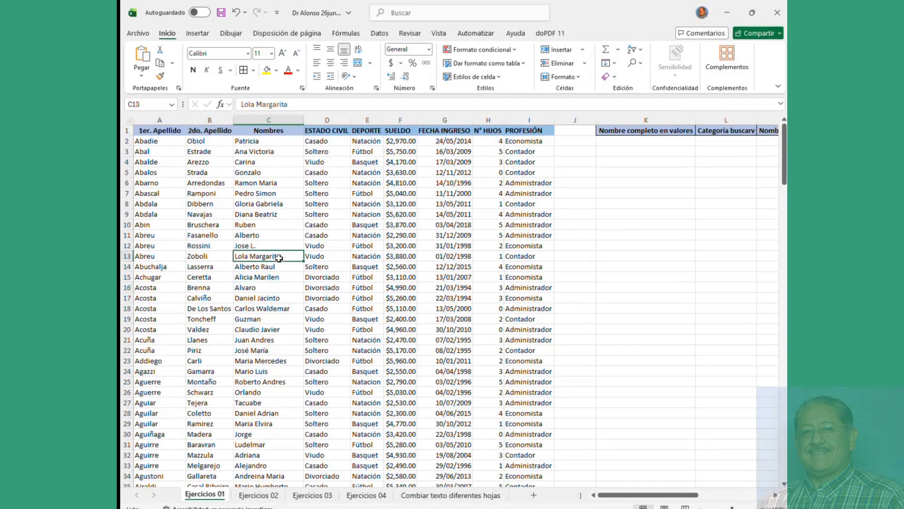
left_click_drag(146, 143, 241, 144)
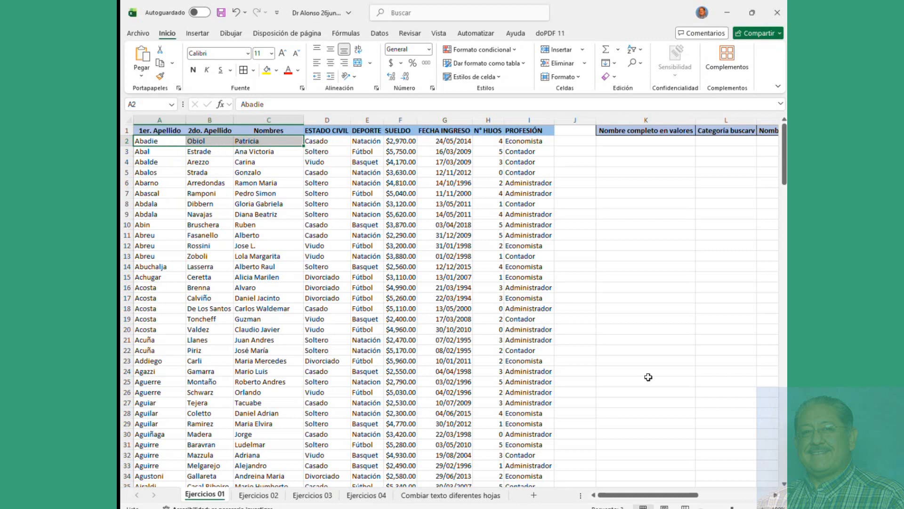
mouse_move(632, 495)
left_mouse_down()
mouse_move(667, 500)
mouse_move(638, 506)
left_mouse_up()
left_click(563, 245)
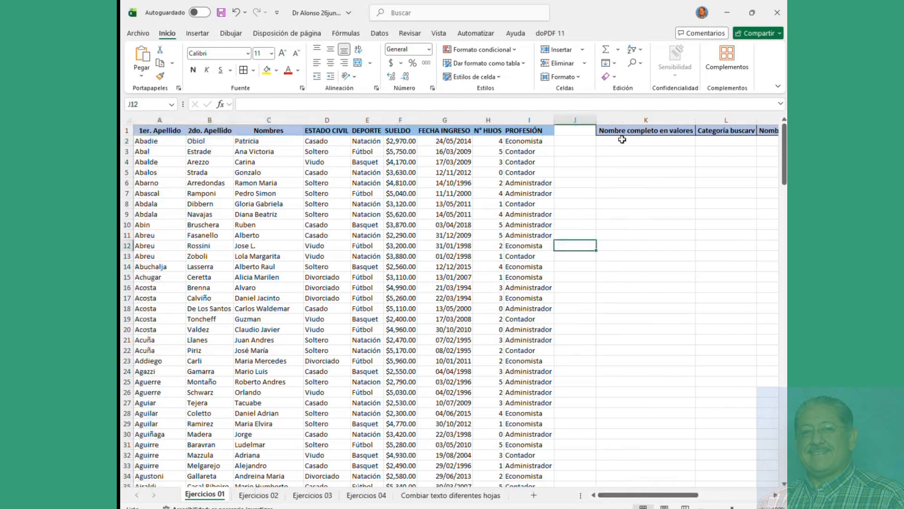
Step: Start a formula in K2 and insert the CONCATENAR function from the suggestions
left_click(622, 141)
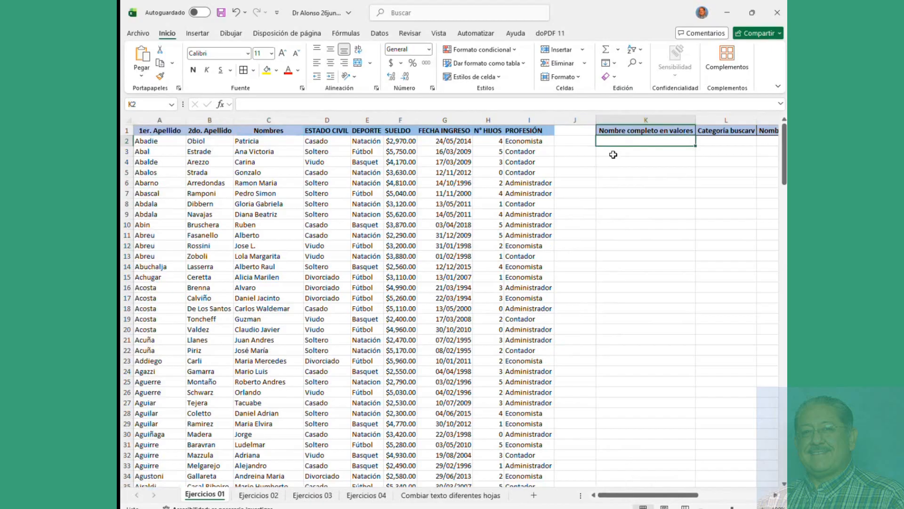
type("=")
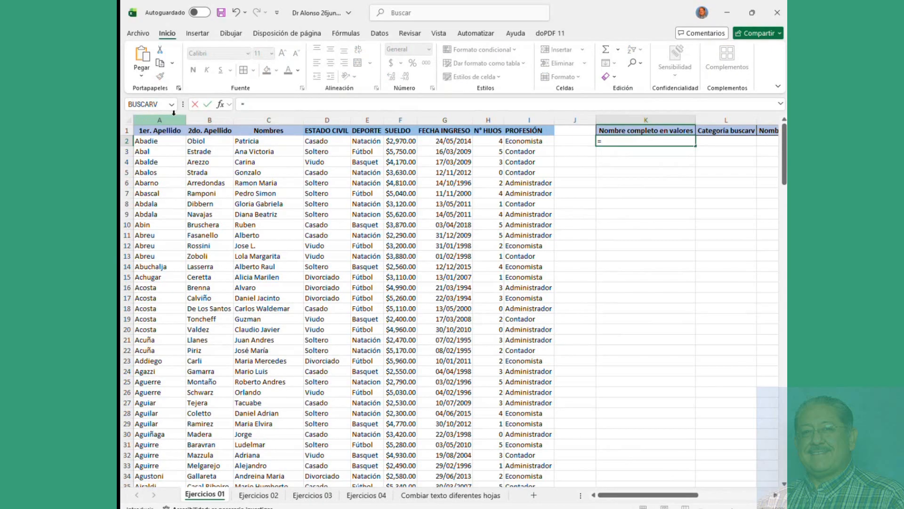
left_click(171, 105)
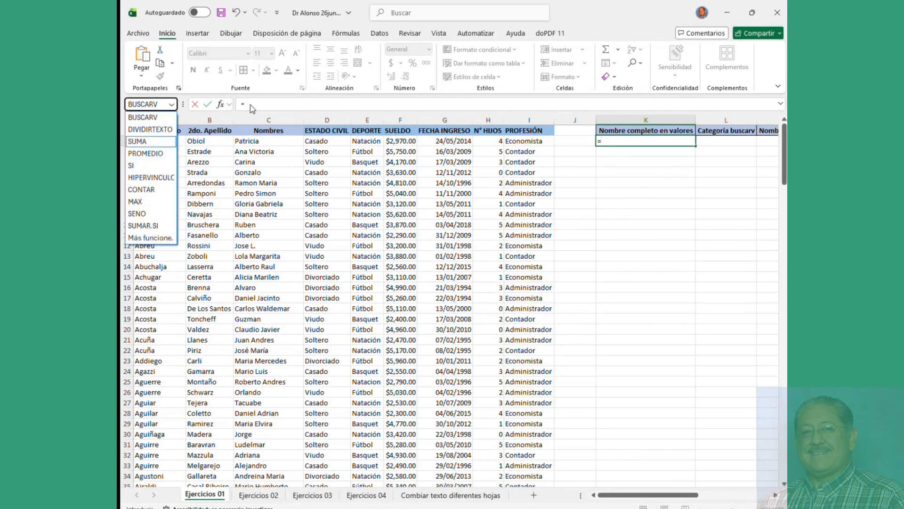
left_click(622, 144)
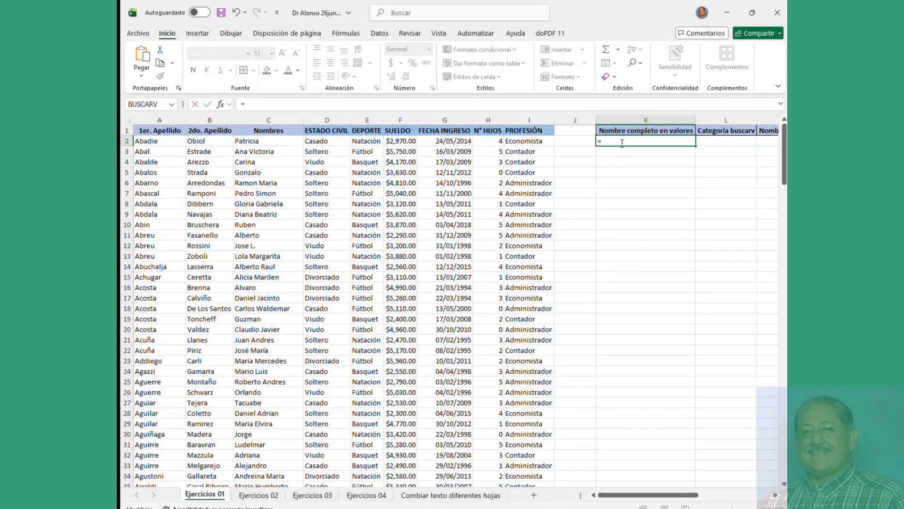
type("conc")
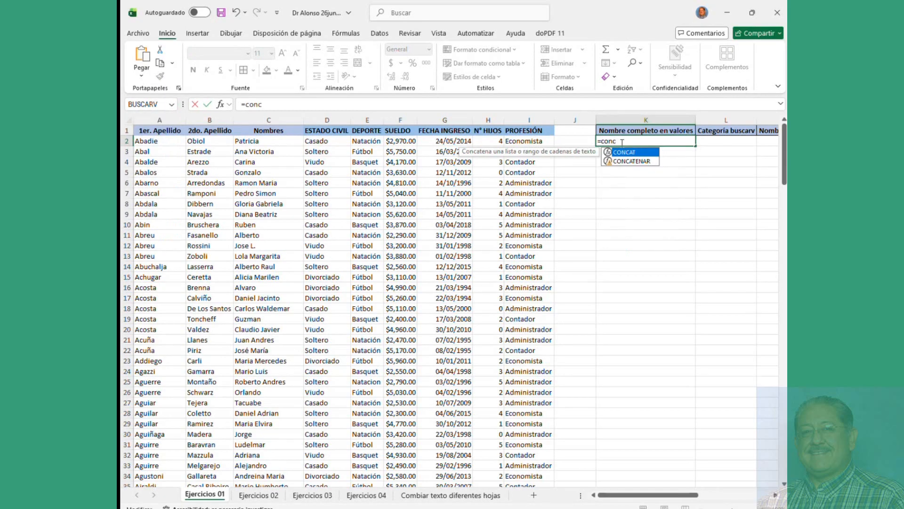
left_click(631, 161)
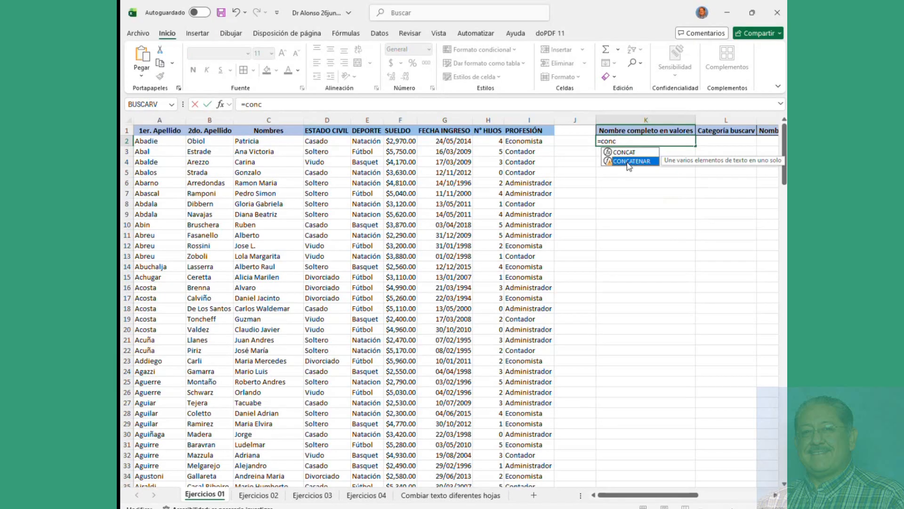
double_click(628, 163)
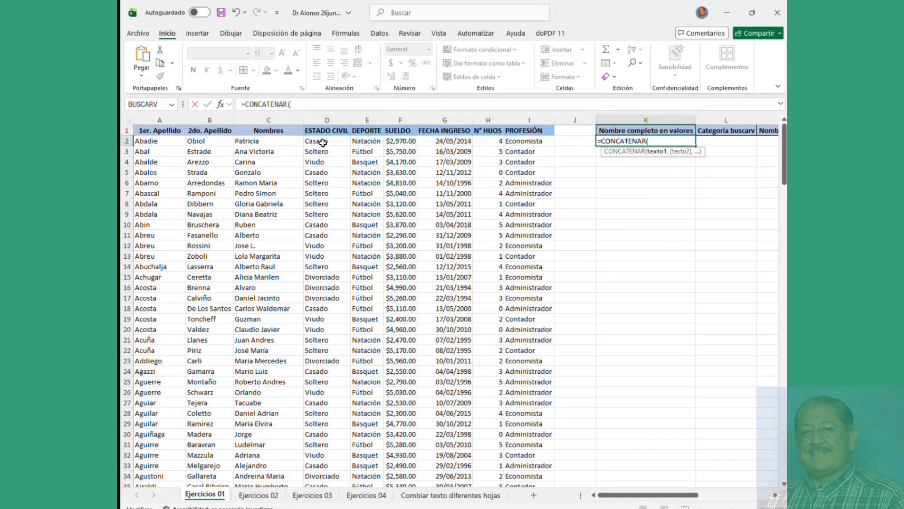
Step: Complete and enter =CONCATENAR(C2,A2,B2), then recheck K2 and C2
left_click(257, 142)
type(",")
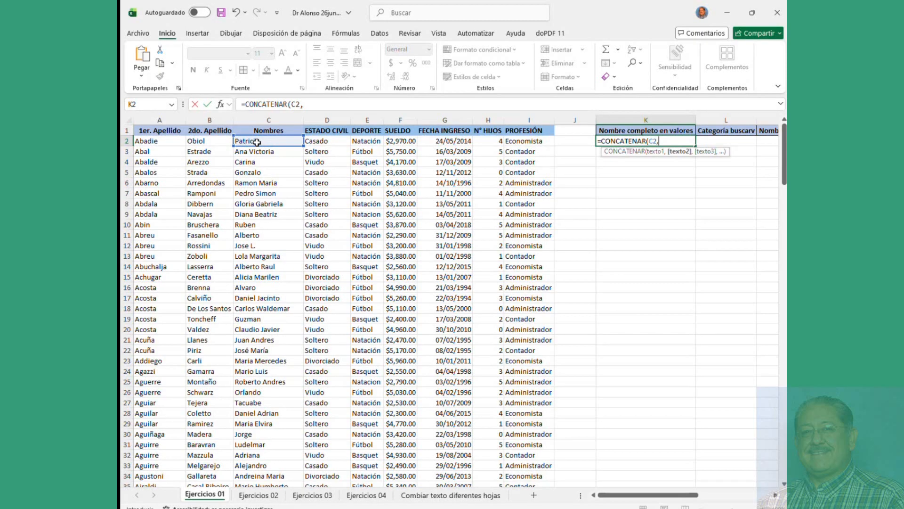
left_click(148, 141)
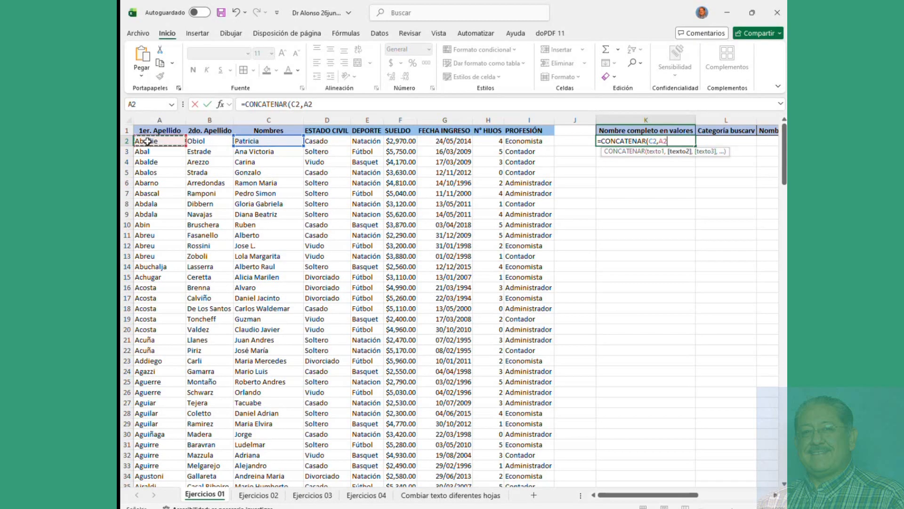
type(",")
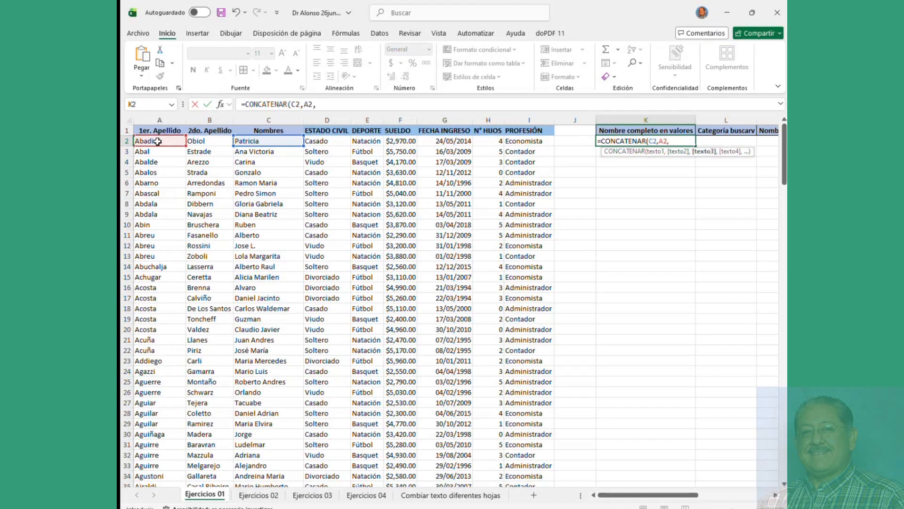
left_click(200, 142)
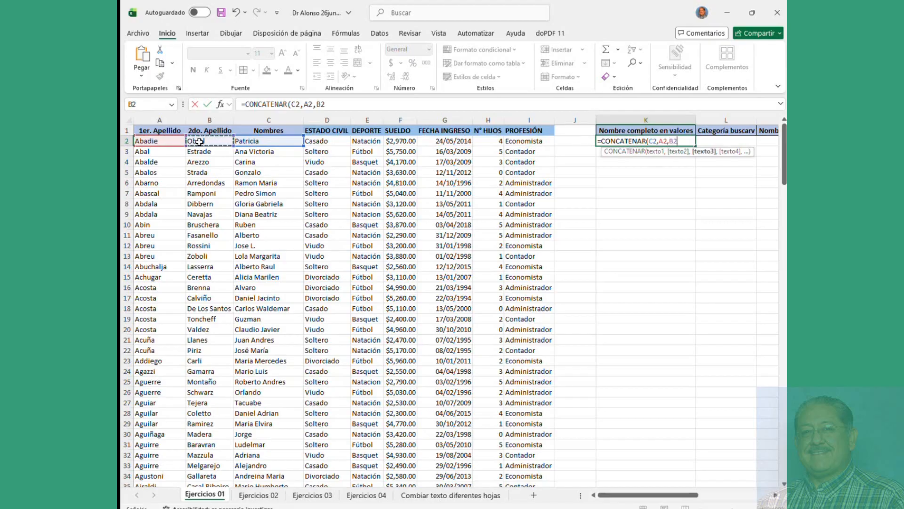
type(")")
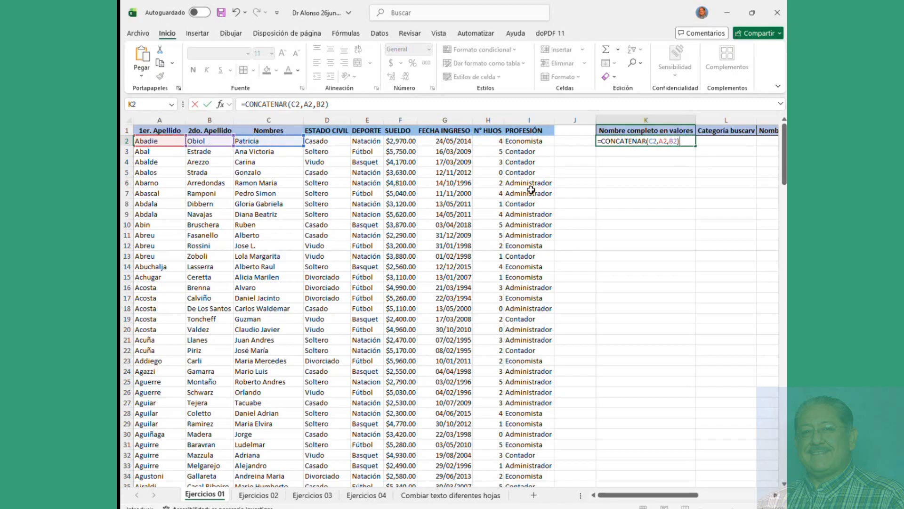
key("Return")
left_click(603, 142)
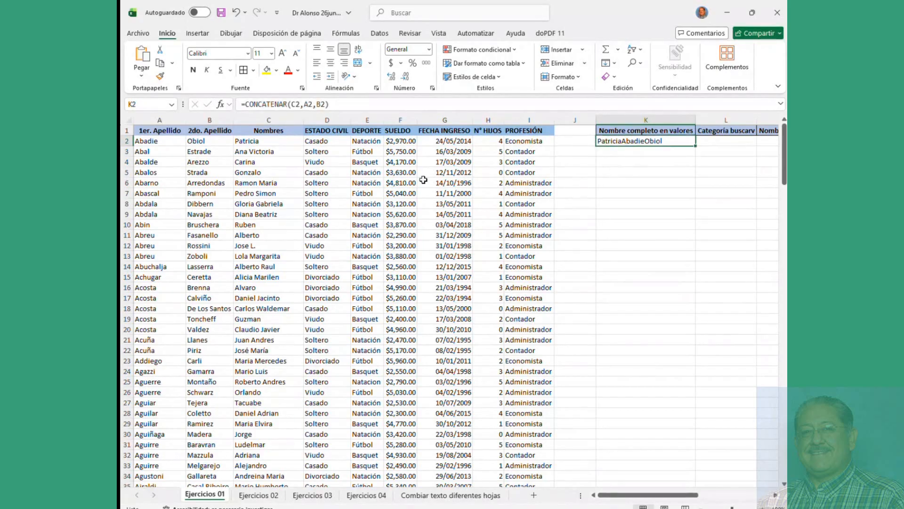
left_click(251, 141)
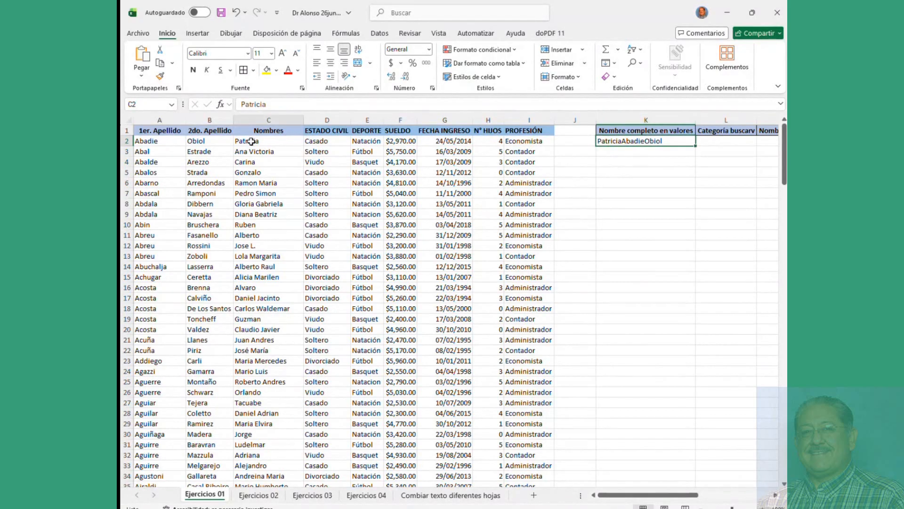
Step: Insert " " space separators between the name references in K2's formula
left_click(202, 143)
left_click(158, 142)
left_click(272, 143)
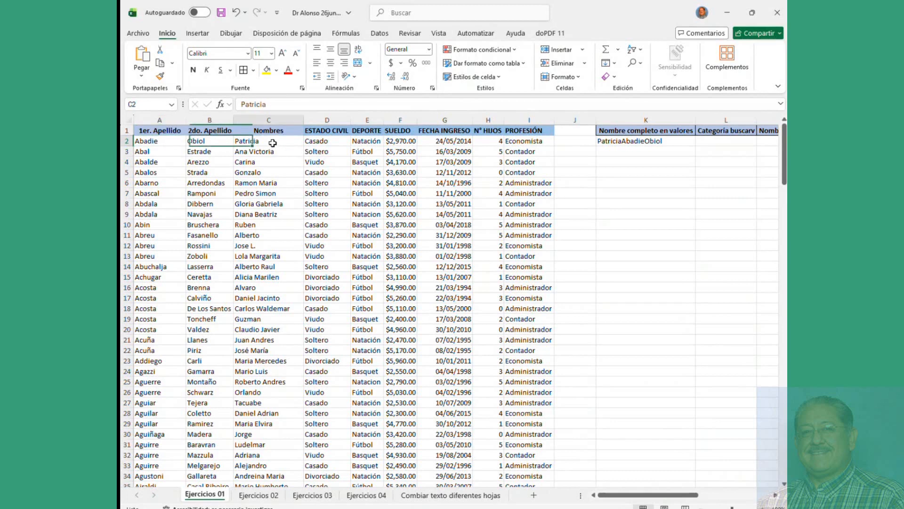
left_click(622, 140)
left_click(305, 105)
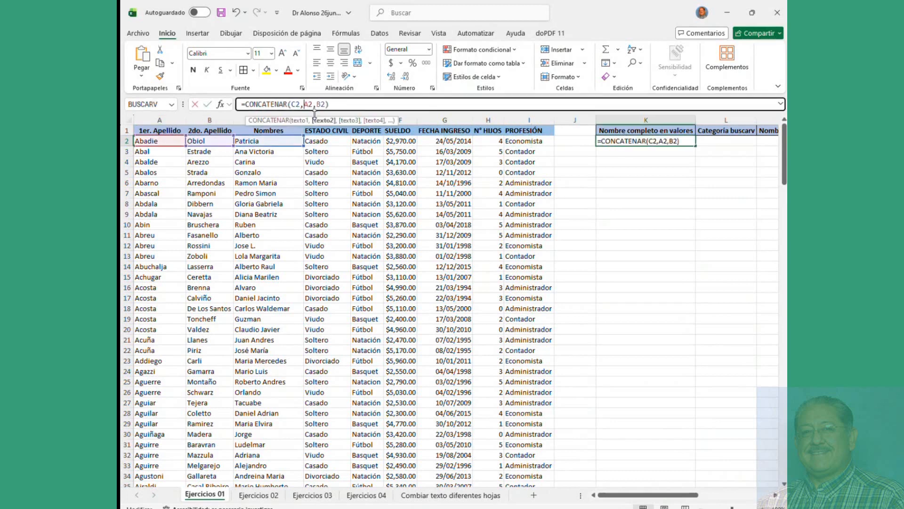
type("\"")
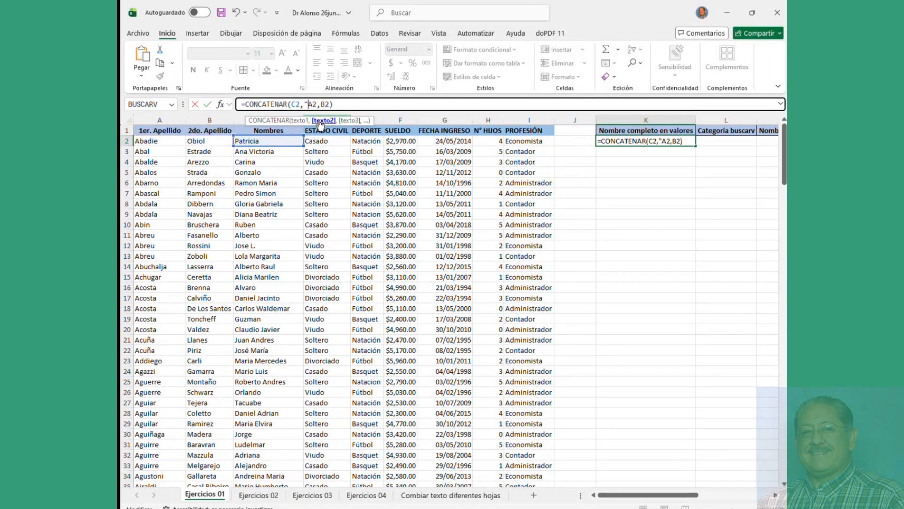
type(" \"")
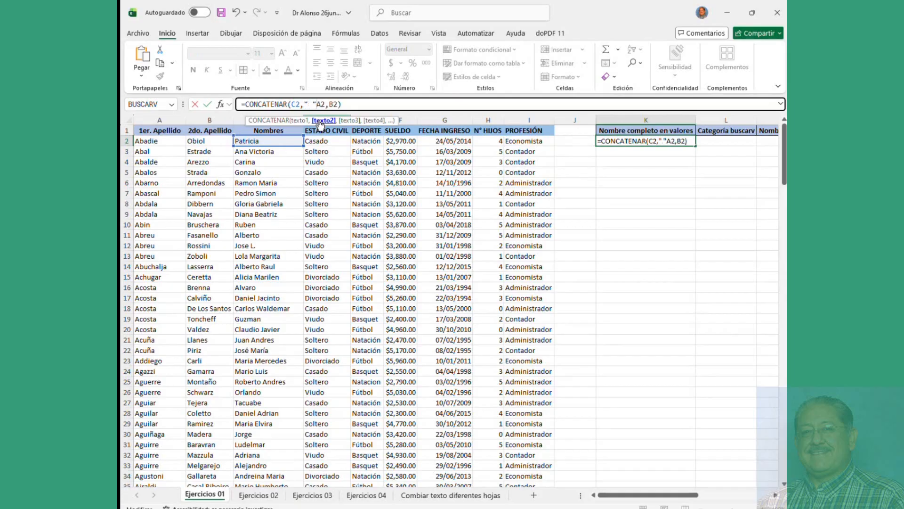
type(",")
key("Right")
key("Right")
type("\"")
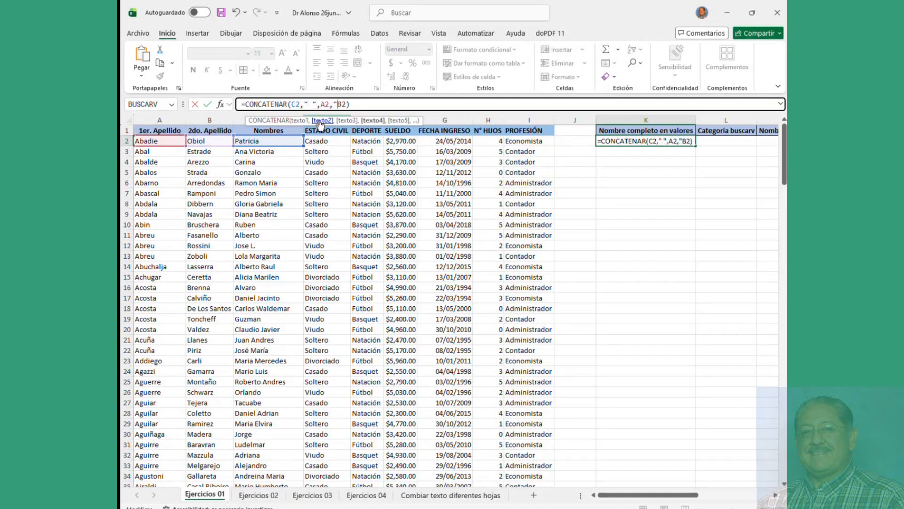
type(" \"")
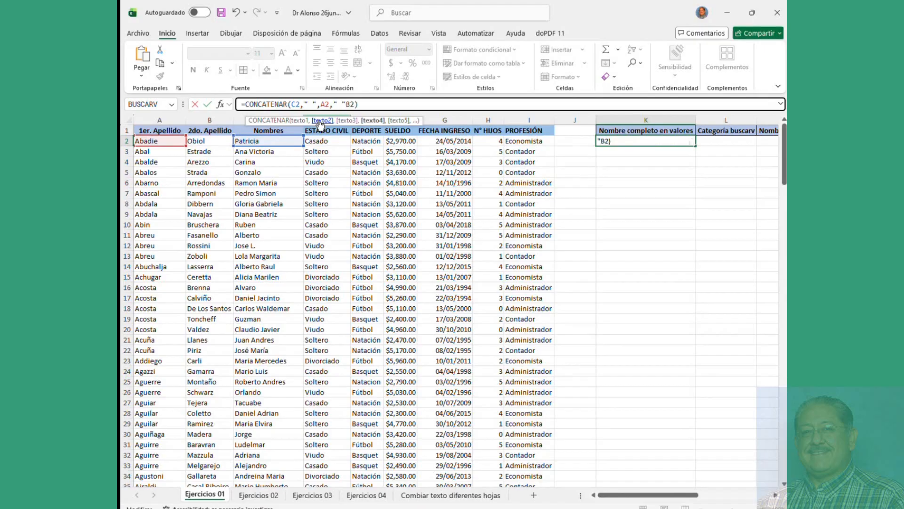
Step: Fix the formula error by adding the missing comma, giving =CONCATENAR(C2," ",A2," ",B2)
key("Return")
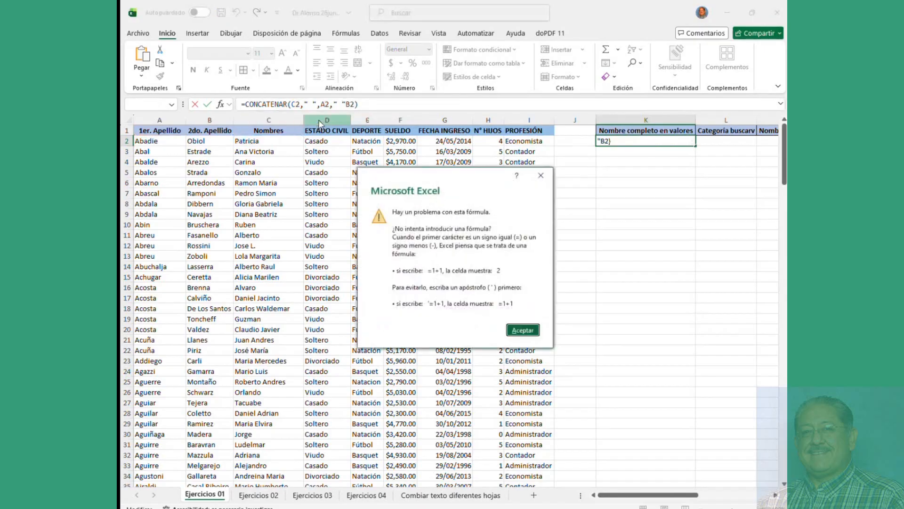
key("Return")
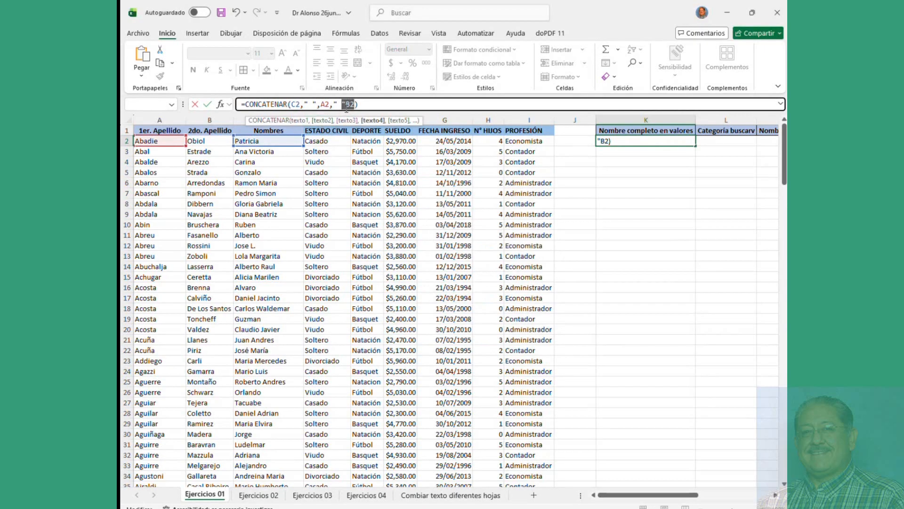
type(",")
key("Return")
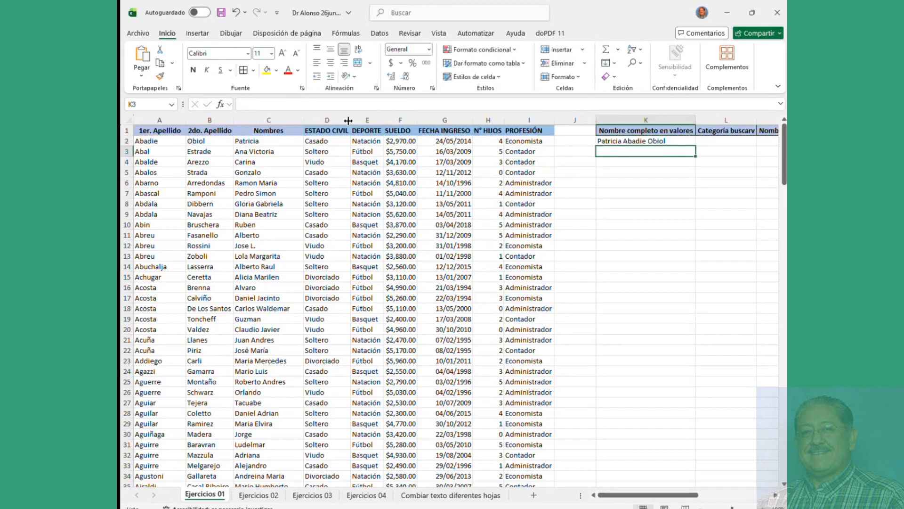
left_click(628, 142)
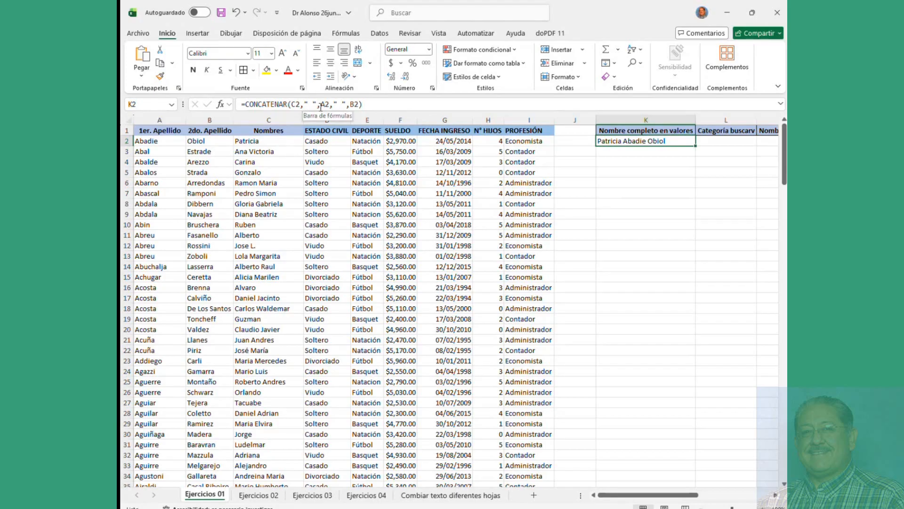
left_click(159, 141)
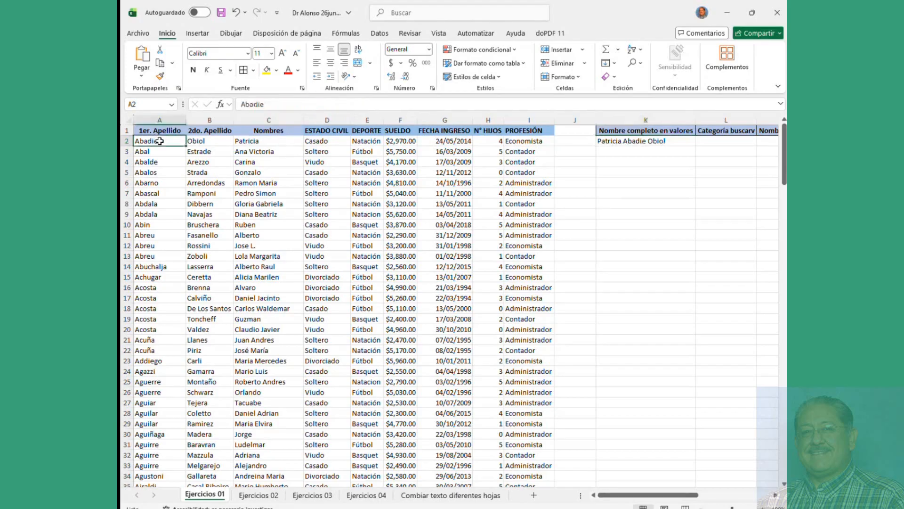
left_click(197, 141)
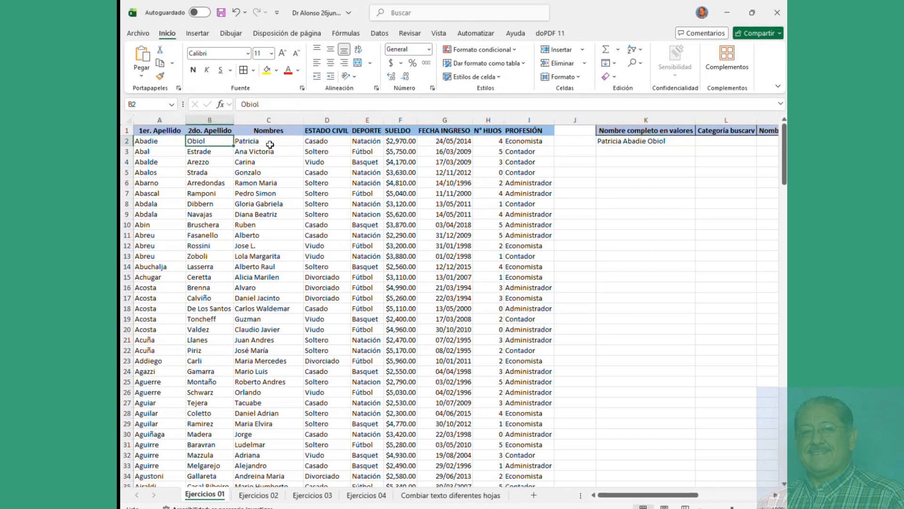
left_click(612, 142)
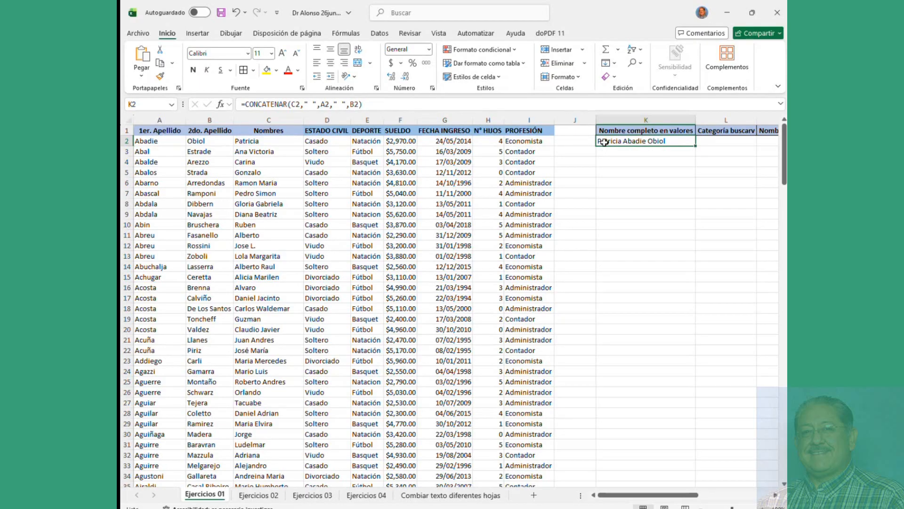
left_click(305, 103)
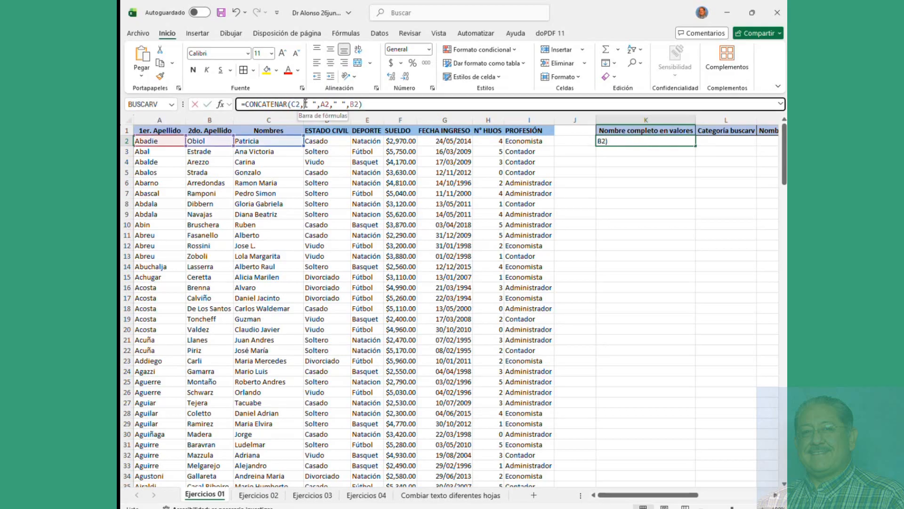
left_click_drag(306, 104, 317, 104)
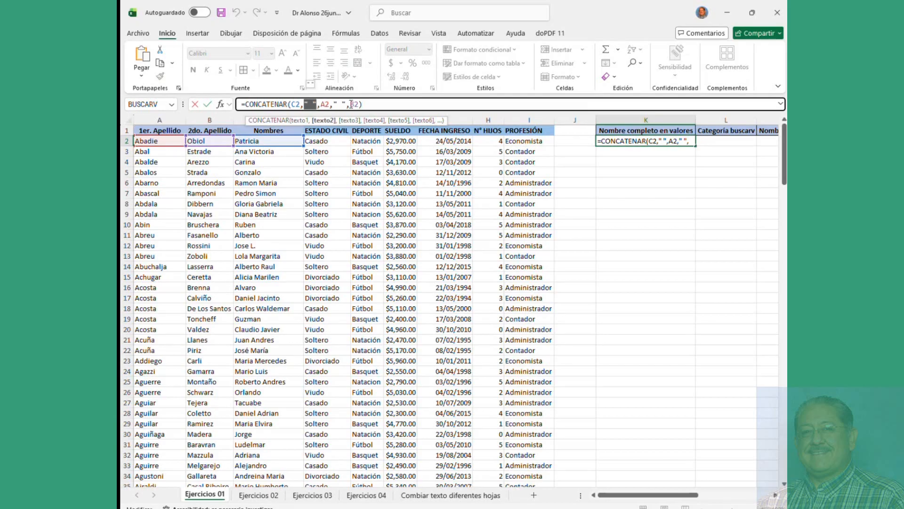
key("Return")
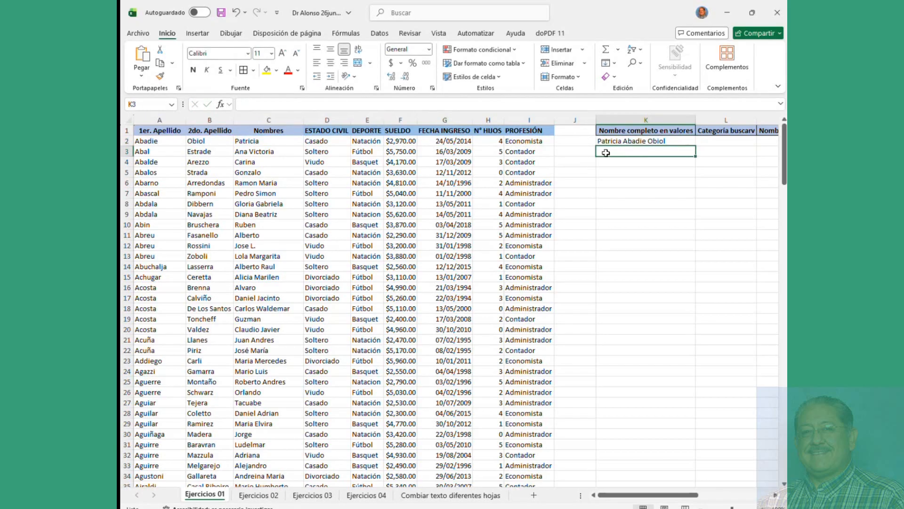
left_click(615, 141)
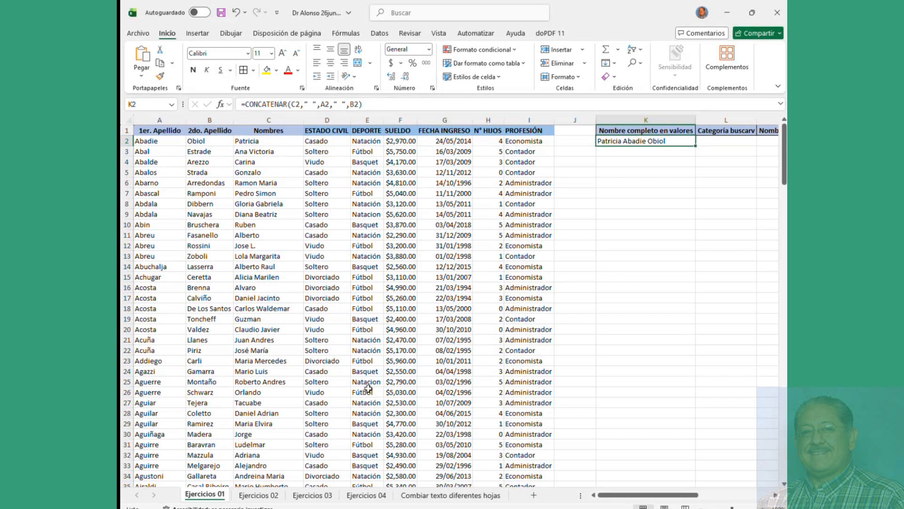
Step: Trial-fill the formula down to row 10, check K8, then undo it
left_click_drag(696, 147, 688, 230)
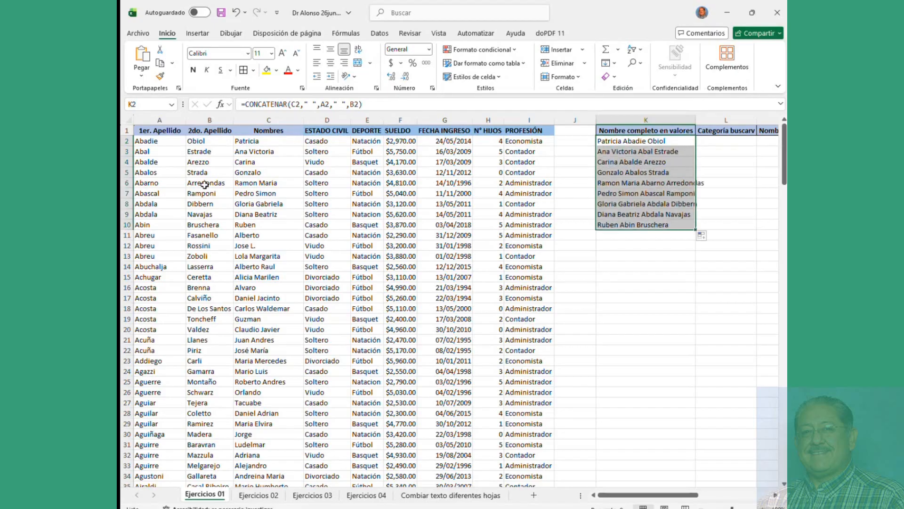
left_click_drag(157, 162, 226, 207)
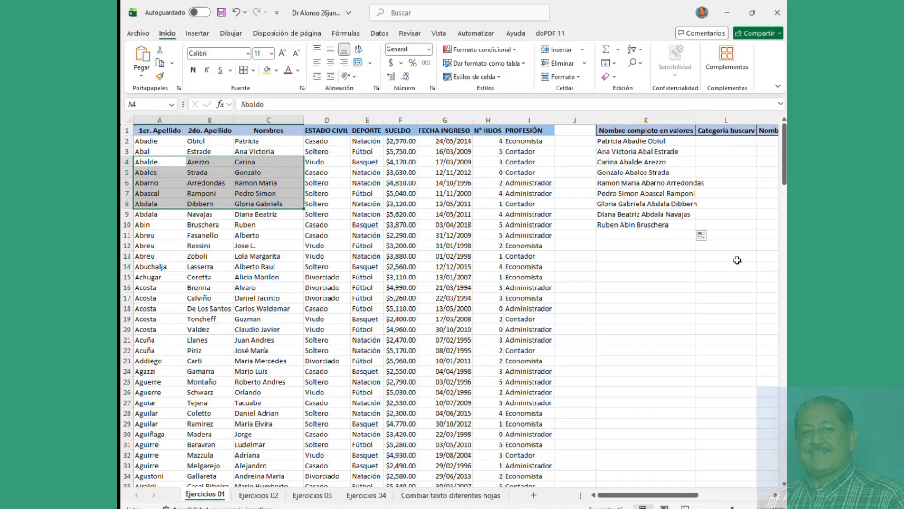
left_click(654, 200)
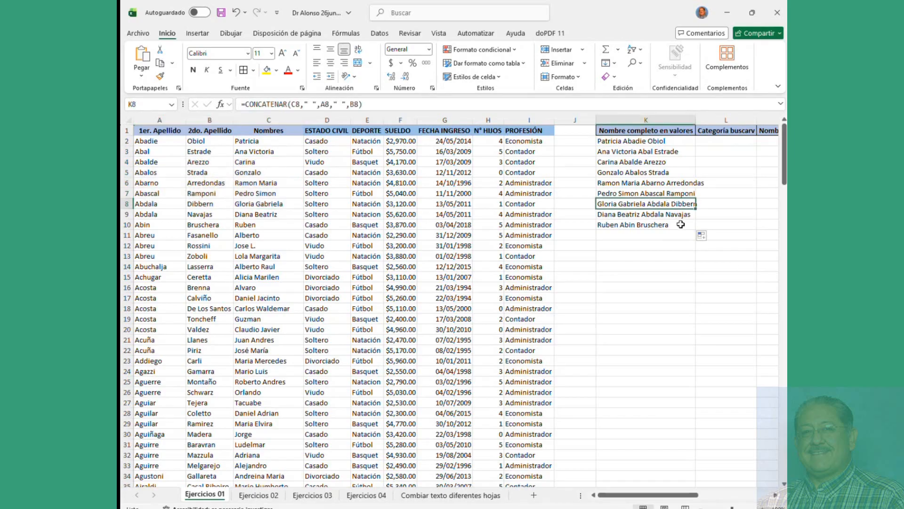
key("ctrl+z")
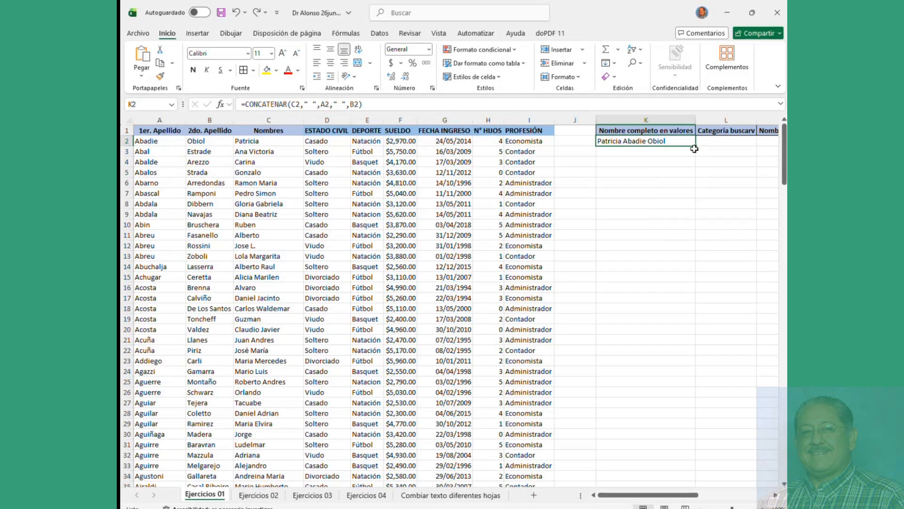
Step: Fill K2's full-name formula down to row 195 and autofit column K
left_click_drag(697, 146, 695, 167)
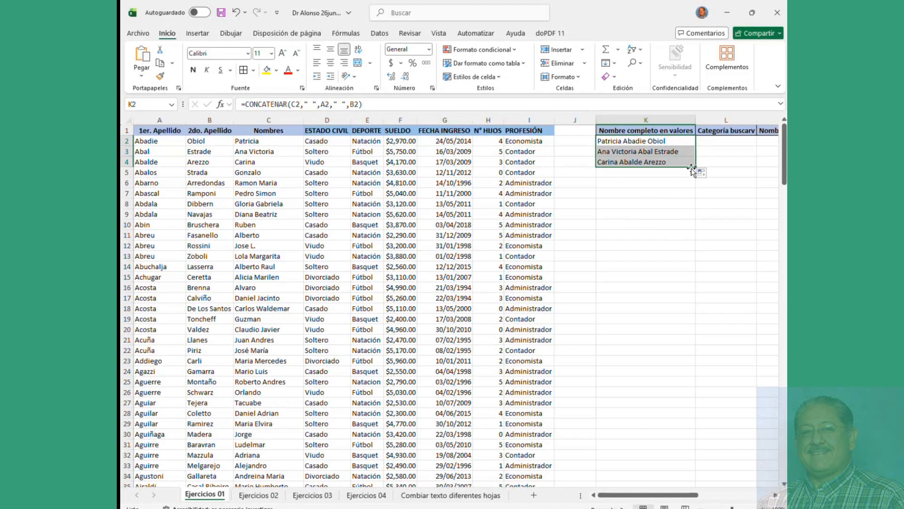
left_click_drag(696, 166, 665, 426)
scroll(642, 325, "up", 20)
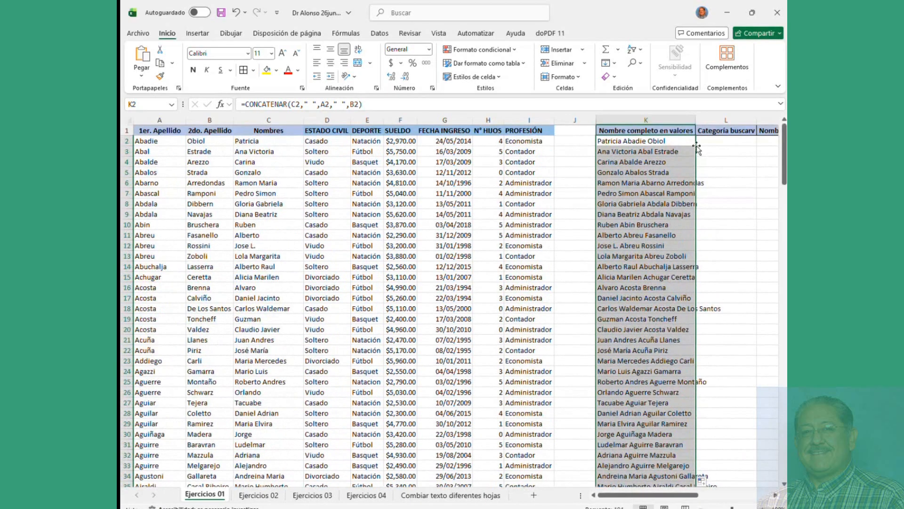
double_click(696, 120)
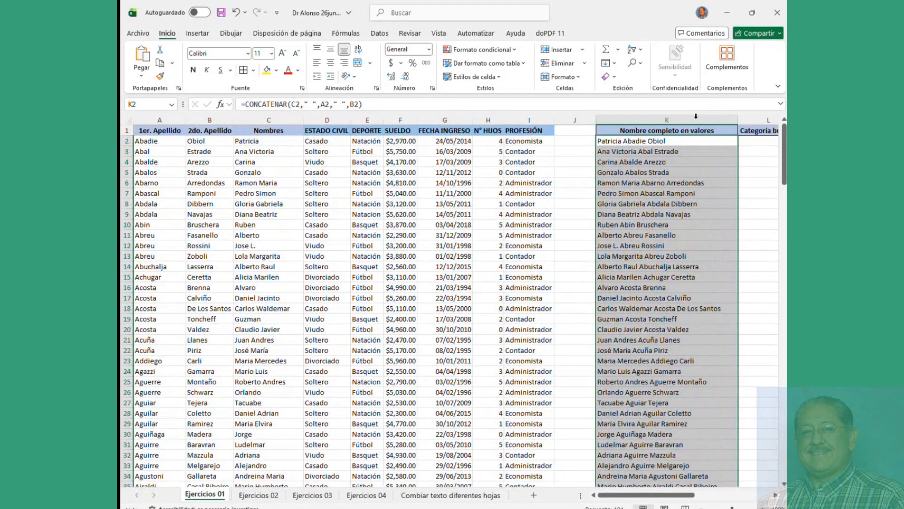
Step: Narrow empty column J to about 3.57 so column K sits beside the table
left_click(575, 120)
right_click(575, 121)
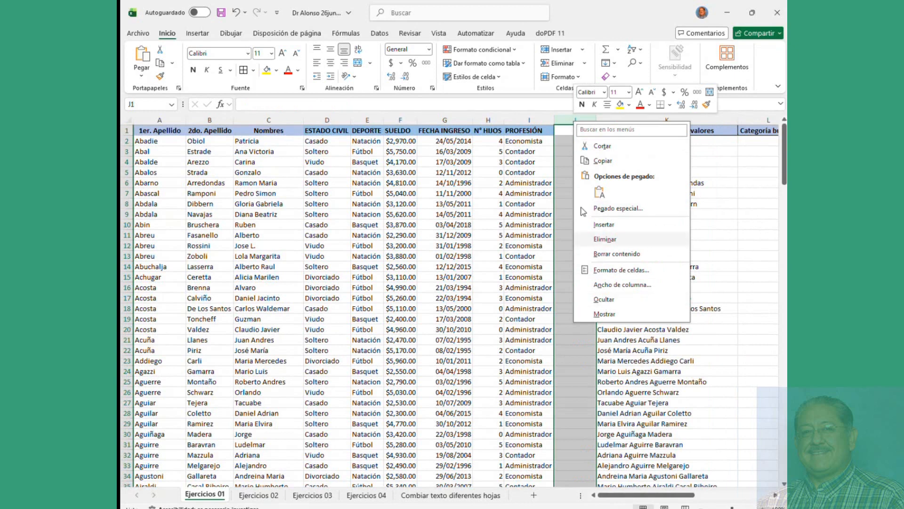
key("Escape")
left_click_drag(593, 121, 568, 121)
left_click(618, 244)
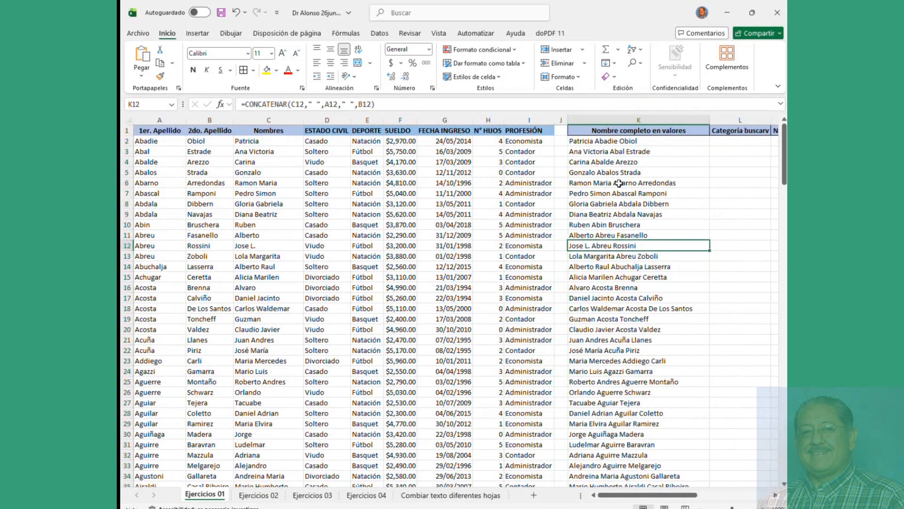
left_click(628, 142)
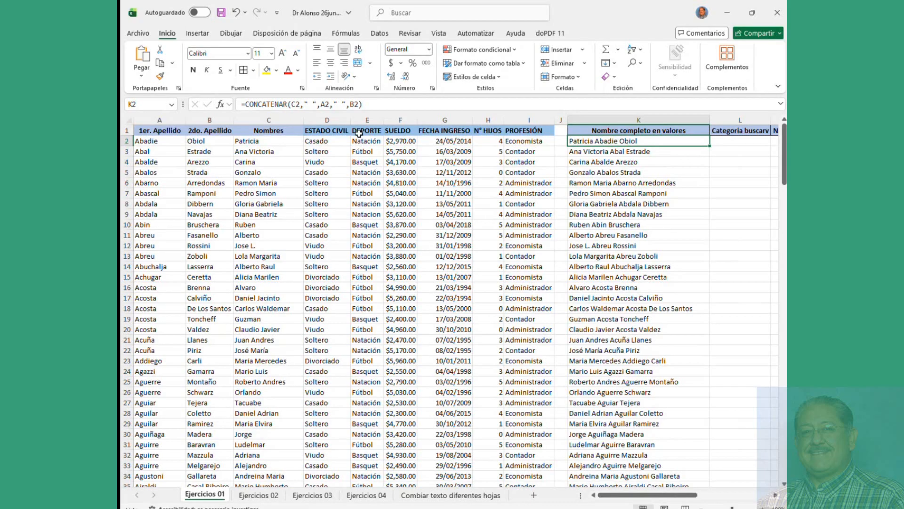
left_click_drag(241, 104, 378, 104)
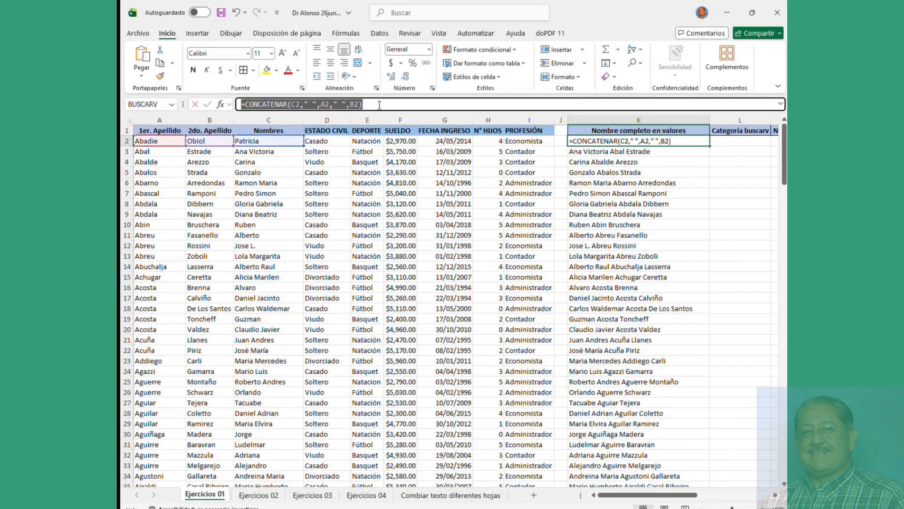
left_click(641, 195)
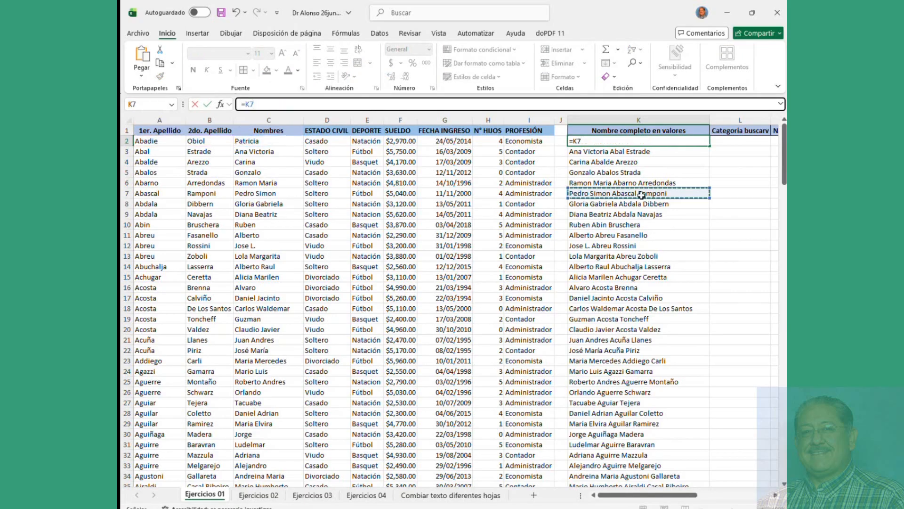
key("Escape")
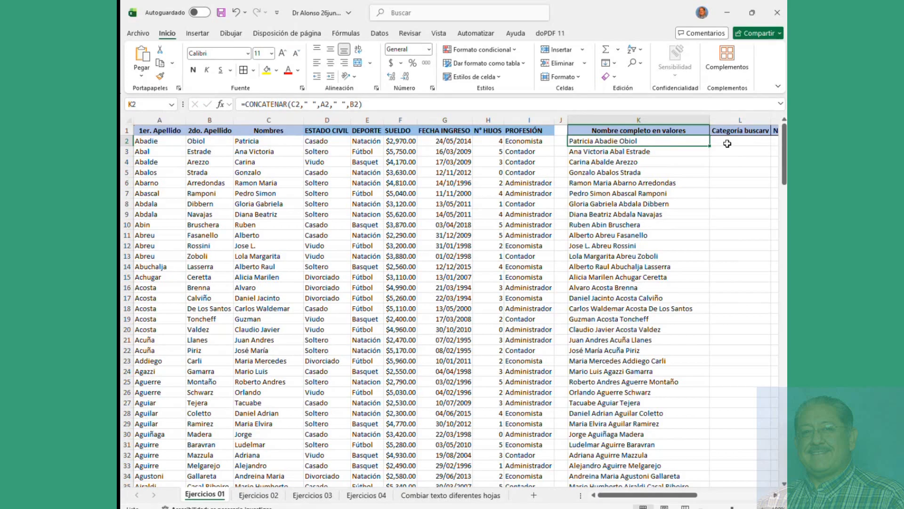
left_click(741, 140)
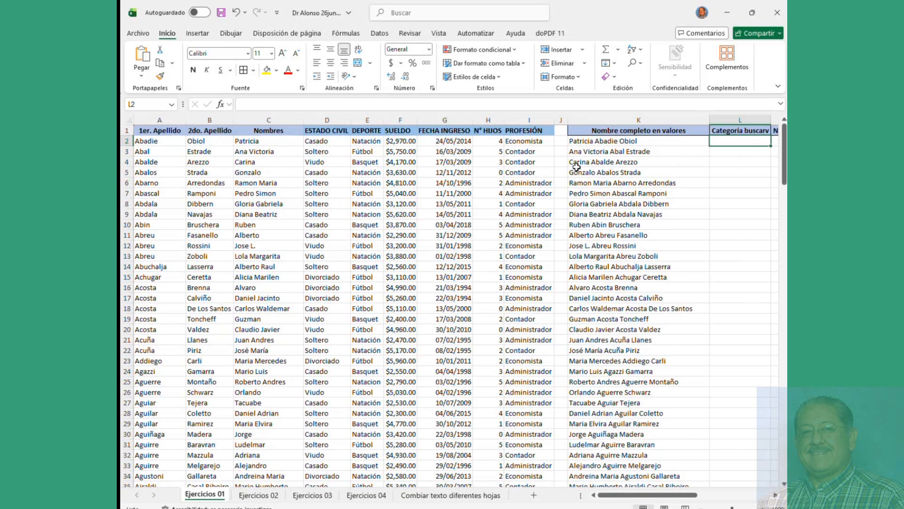
left_click(633, 141)
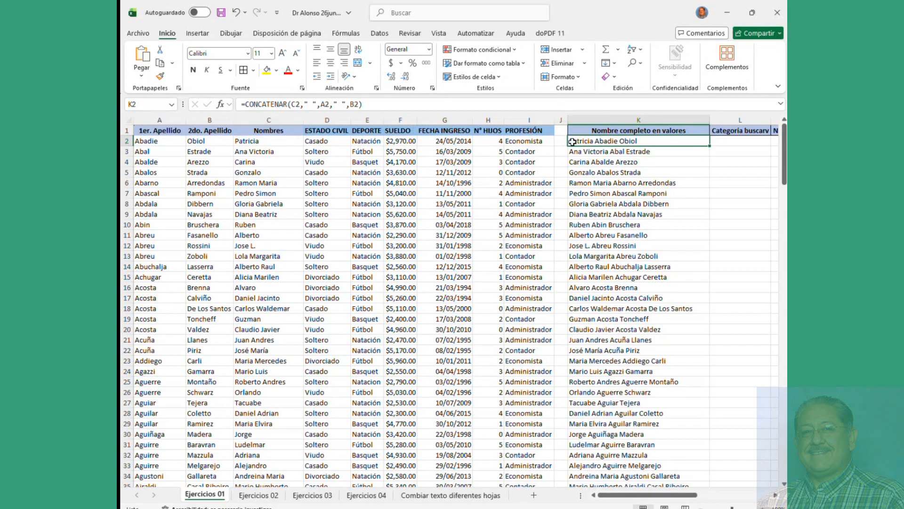
left_click(671, 150)
left_click(665, 141)
left_click(611, 159)
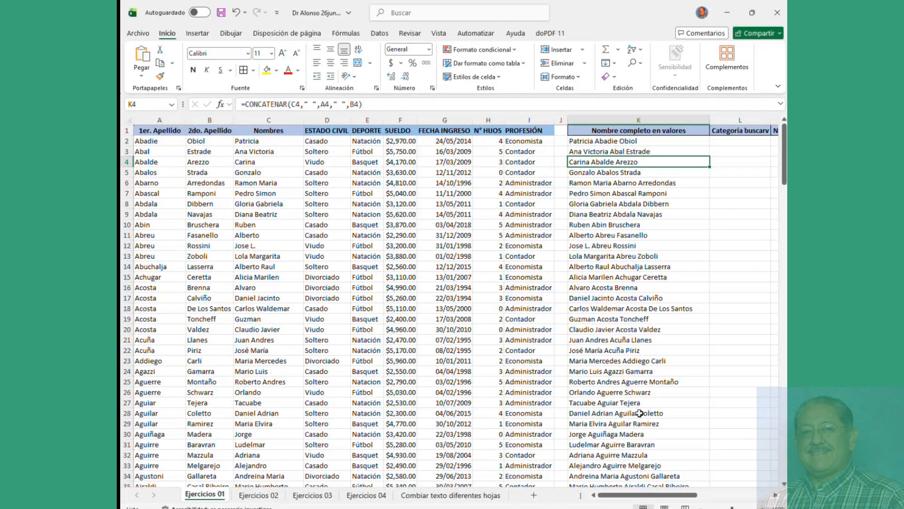
Step: Copy K2's full name and paste it into P2 as values only
right_click(607, 143)
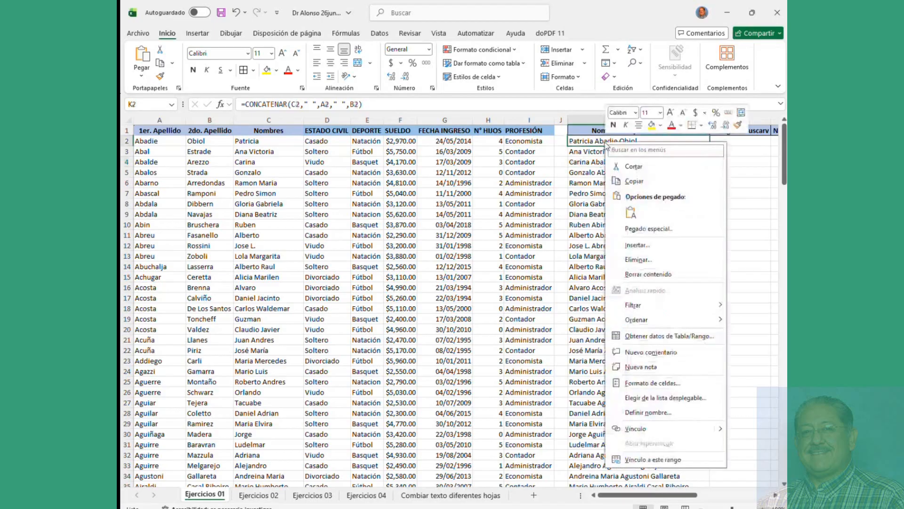
left_click(636, 181)
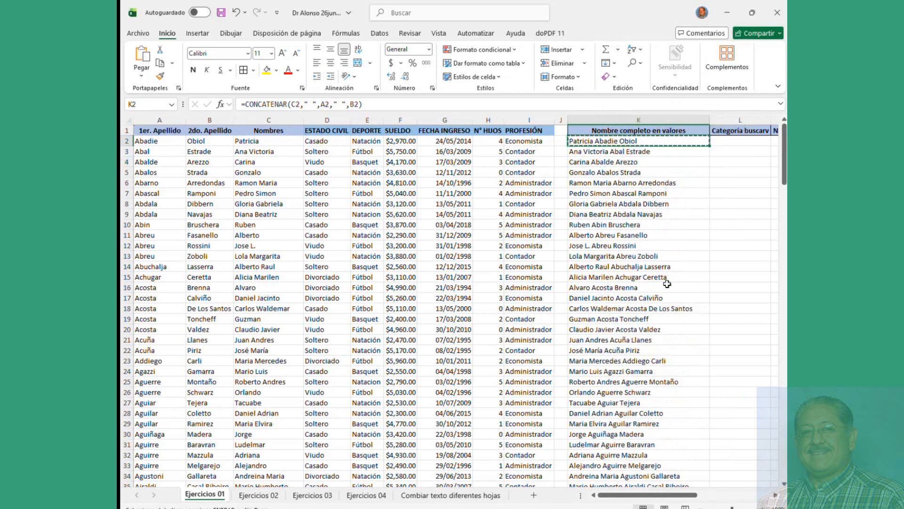
left_click_drag(664, 498, 714, 499)
left_click(673, 142)
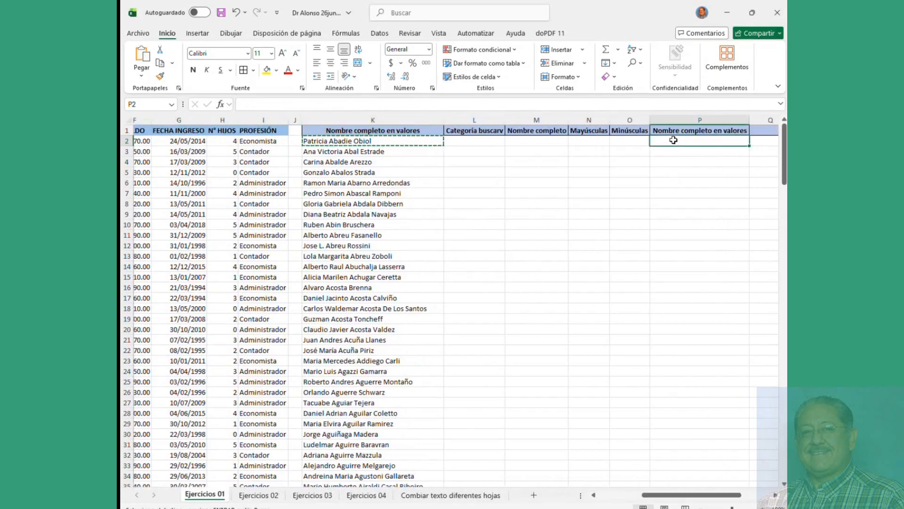
right_click(673, 141)
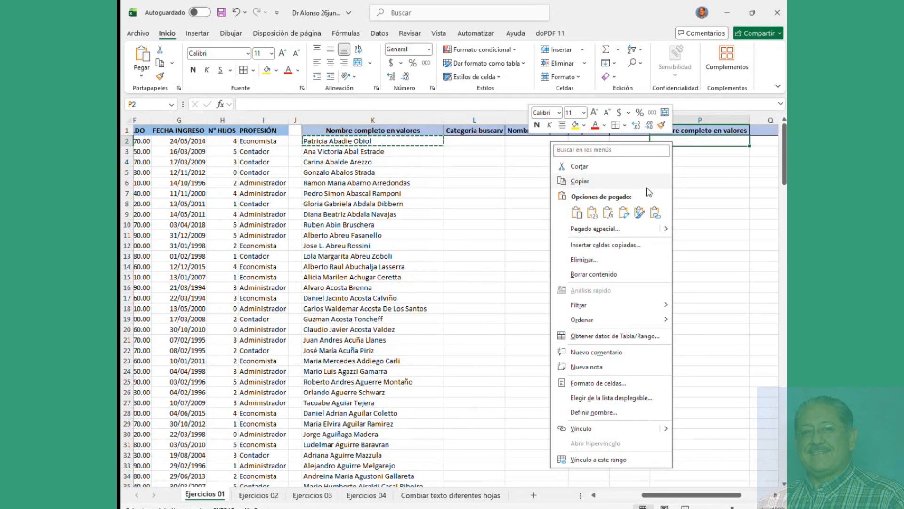
left_click(592, 215)
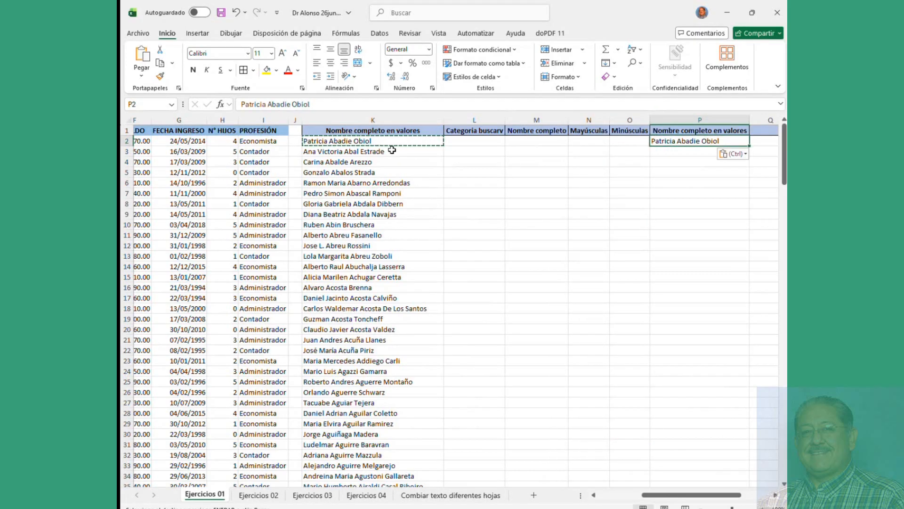
key("Escape")
left_click(379, 140)
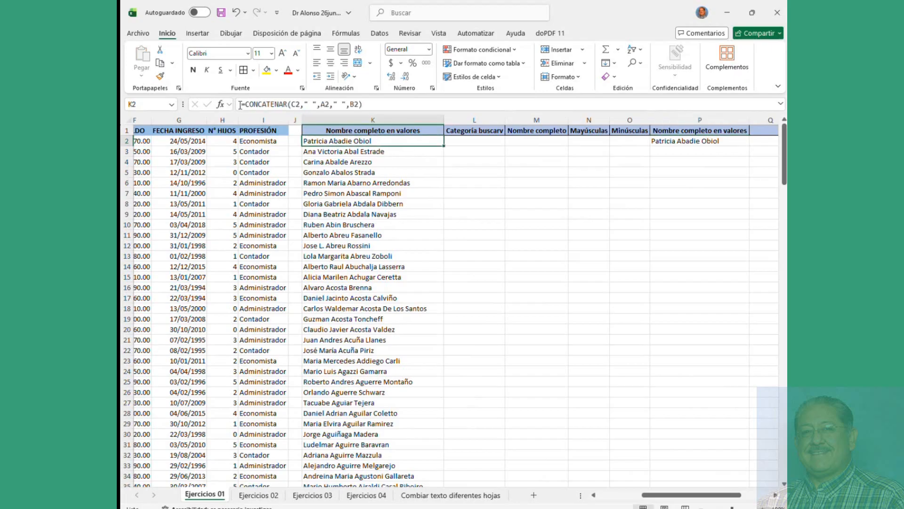
left_click(690, 142)
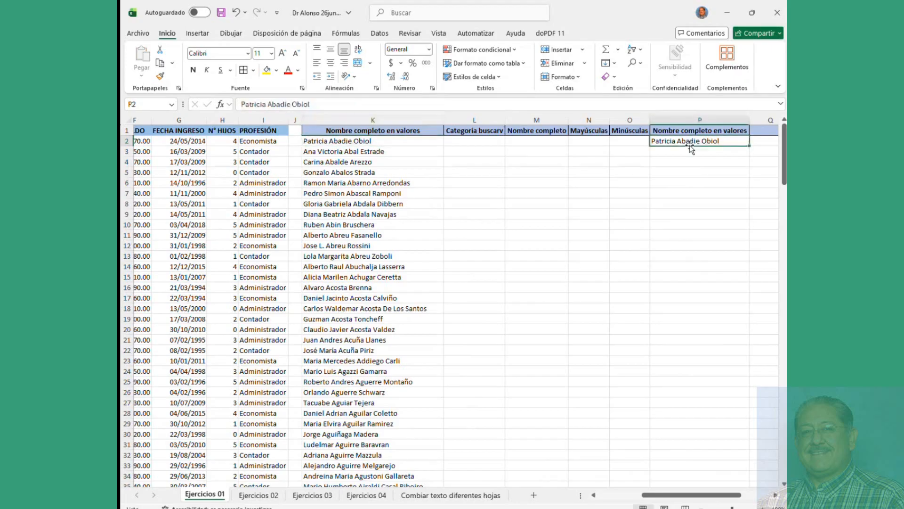
triple_click(321, 107)
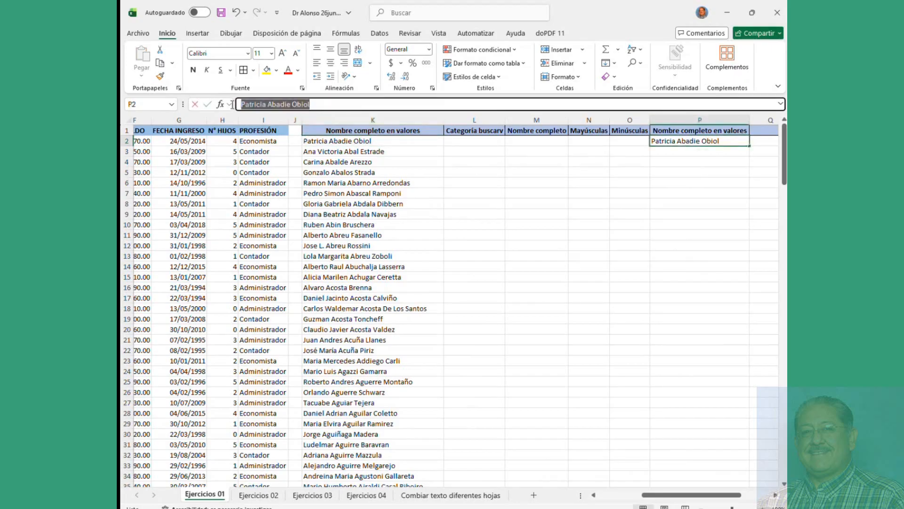
left_click(396, 223)
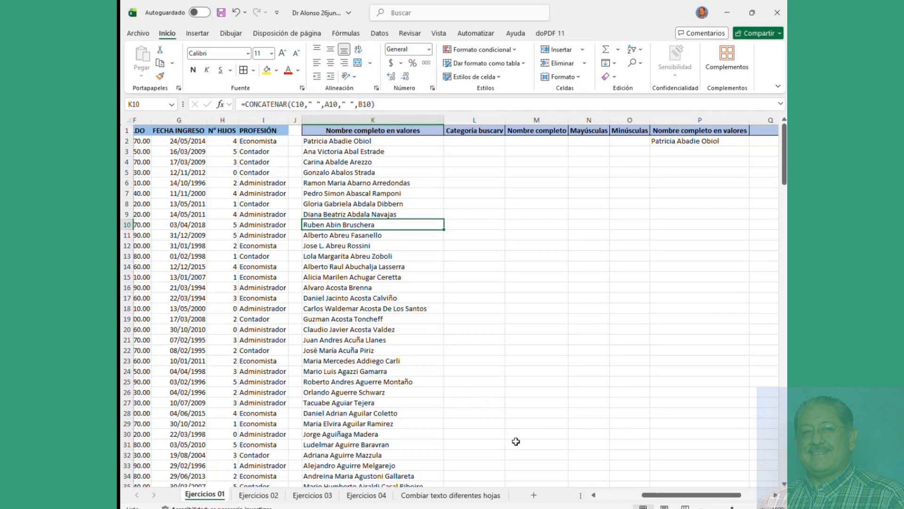
left_click_drag(673, 498, 629, 502)
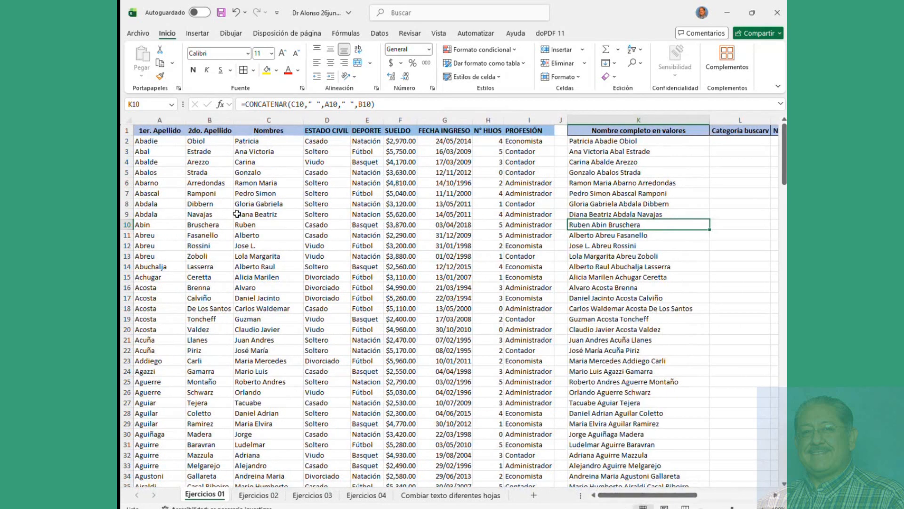
left_click(595, 141)
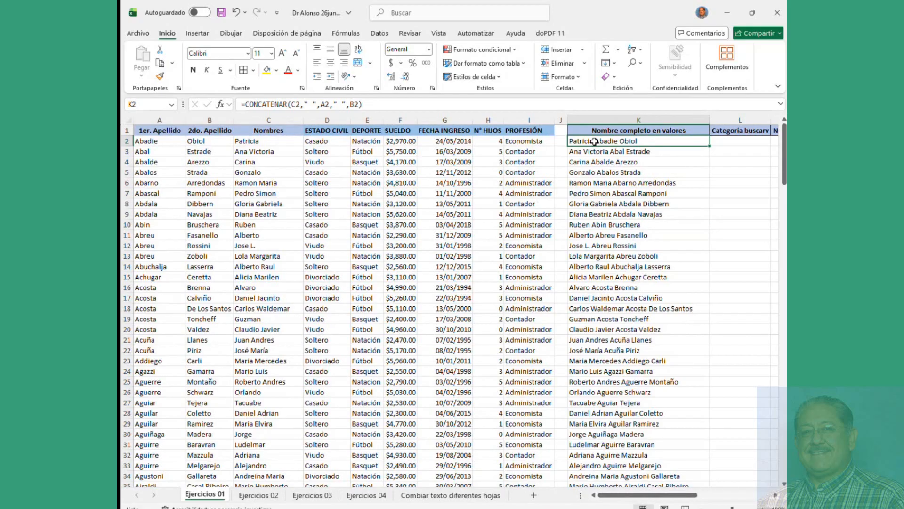
left_click_drag(391, 106, 238, 104)
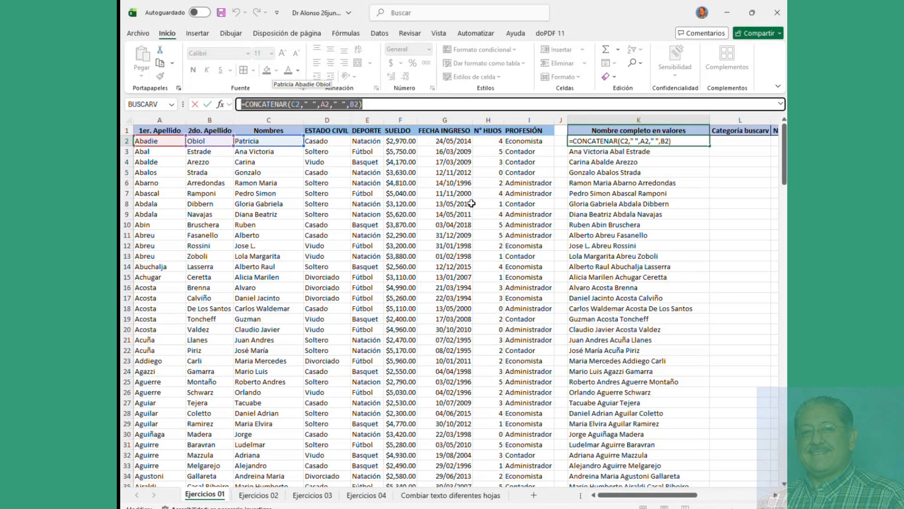
key("ctrl+Return")
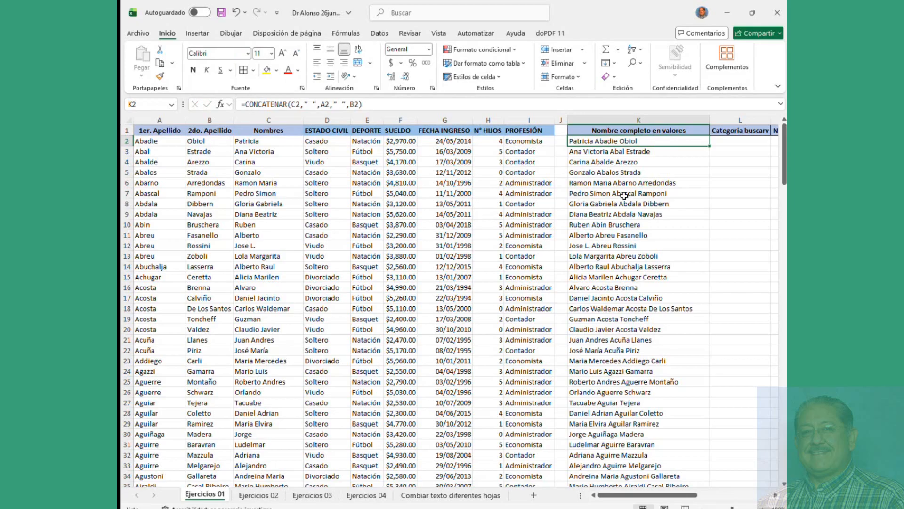
Step: Paste K3's full name into L3 as a plain value and autofit column L
right_click(604, 151)
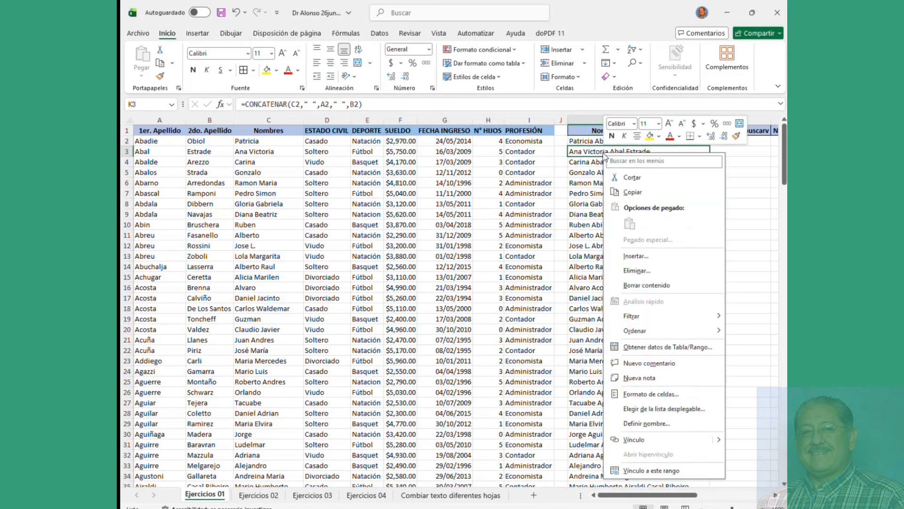
left_click(631, 191)
scroll(625, 494, "right", 3)
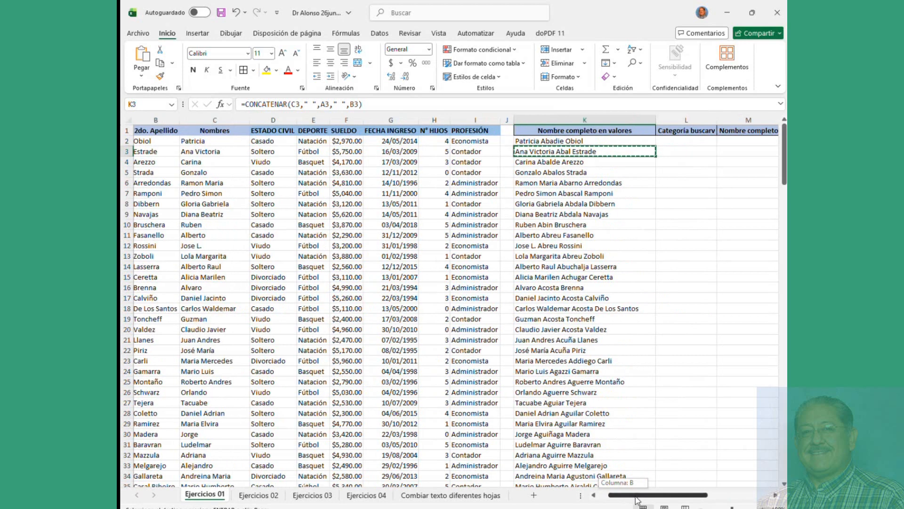
left_click(443, 151)
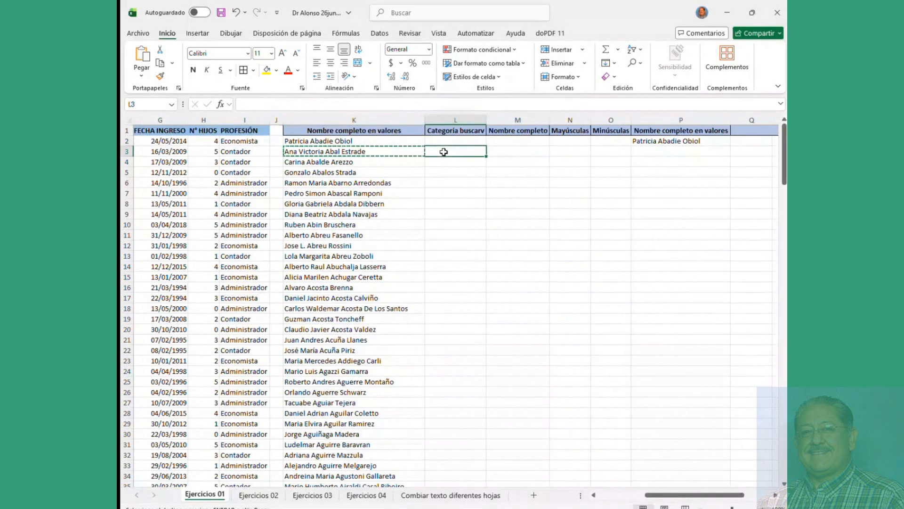
right_click(444, 151)
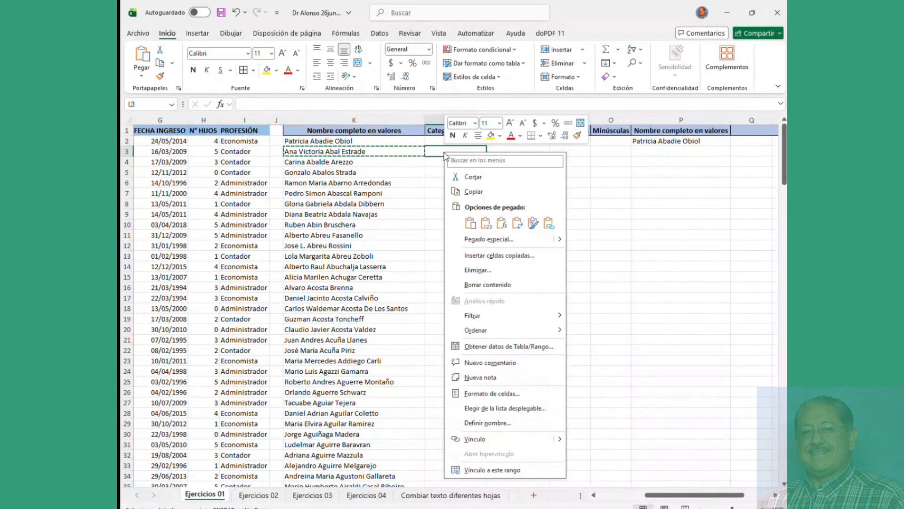
left_click(486, 222)
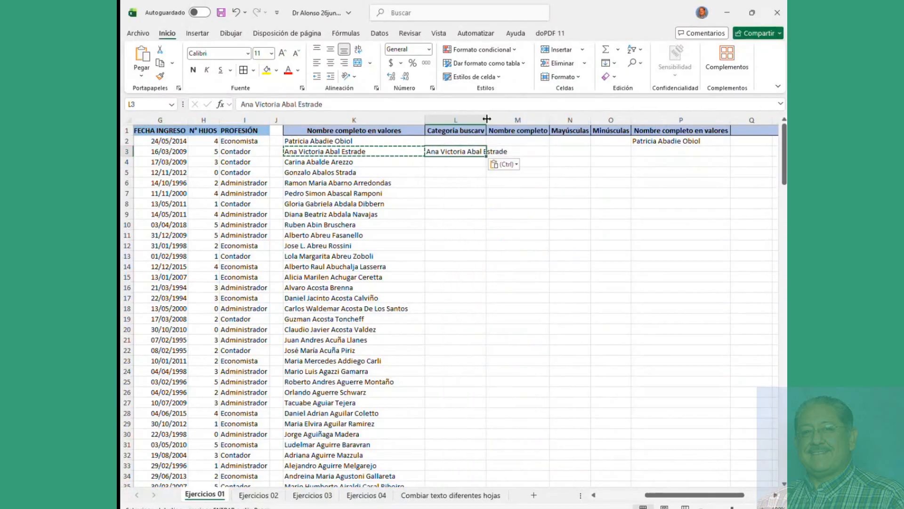
double_click(487, 119)
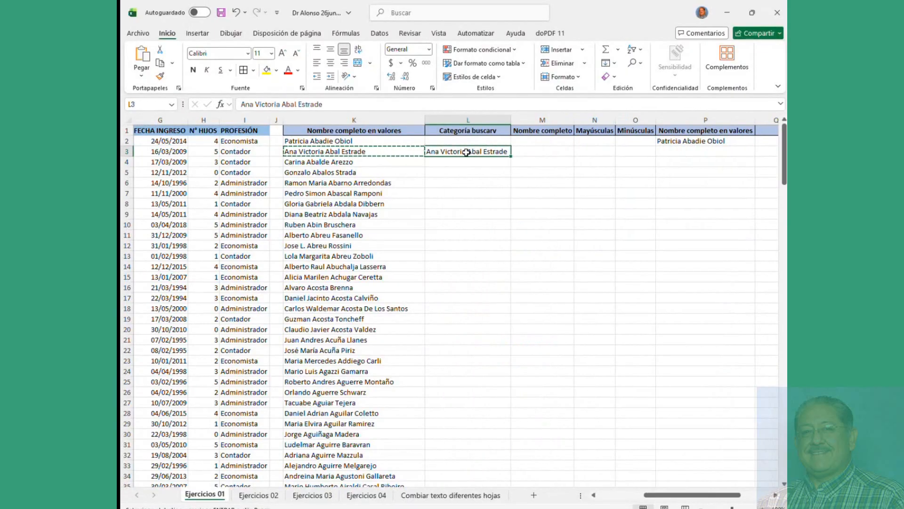
Step: Delete the pasted name in P2 and clear the formulas in K2:K195
left_click(684, 140)
key("Delete")
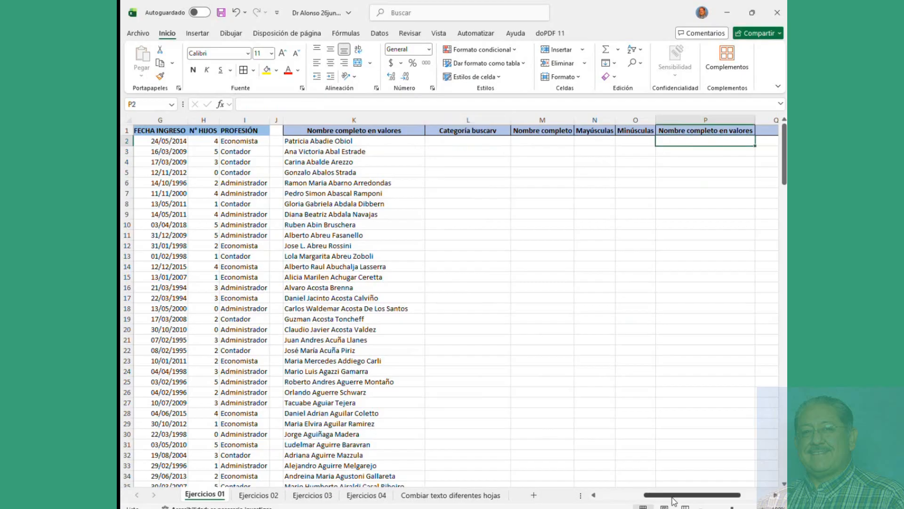
left_click_drag(670, 495, 624, 495)
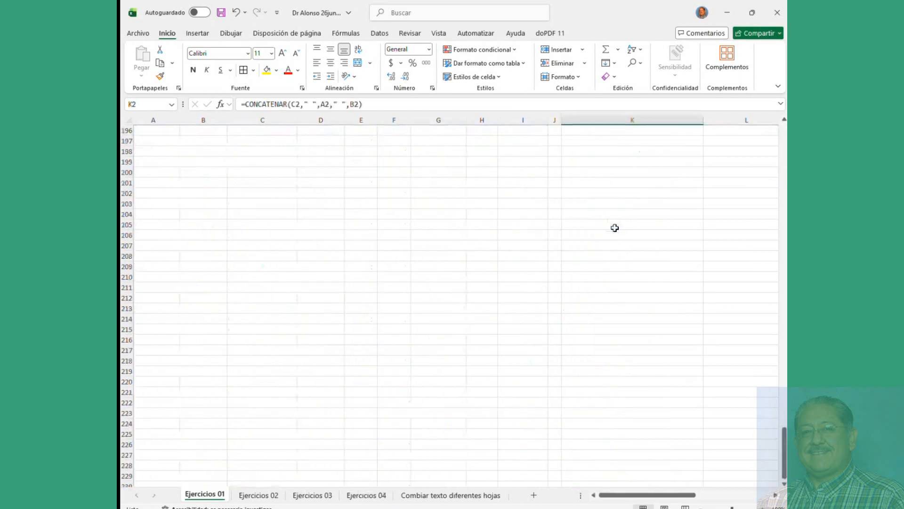
scroll(614, 226, "up", 10)
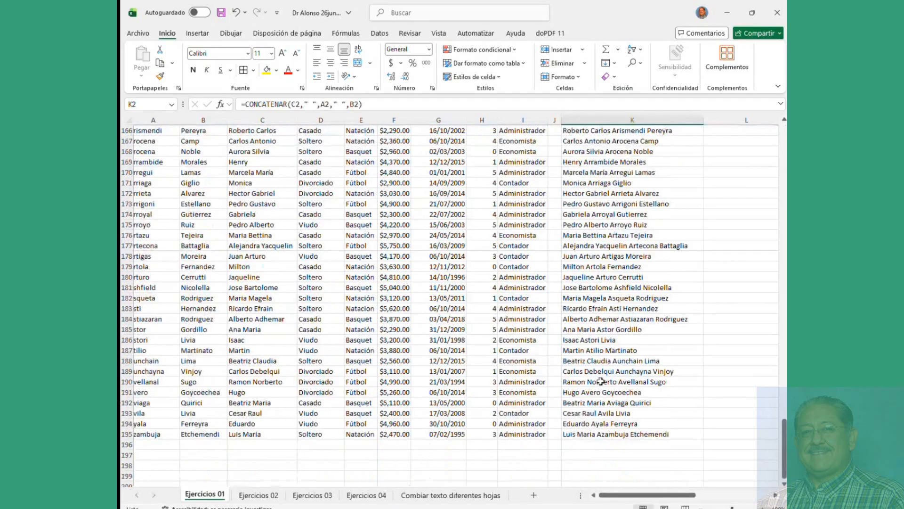
left_click(595, 435, "shift")
key("Delete")
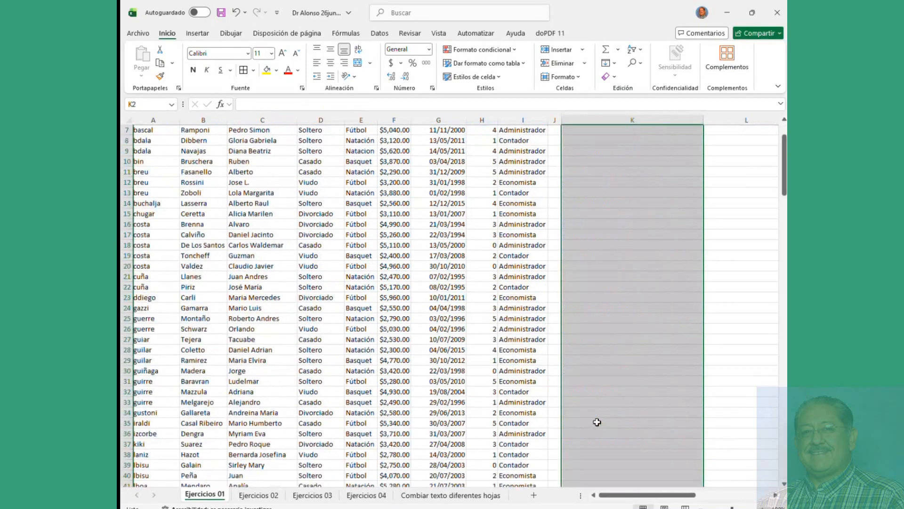
scroll(616, 181, "up", 2)
left_click(617, 142)
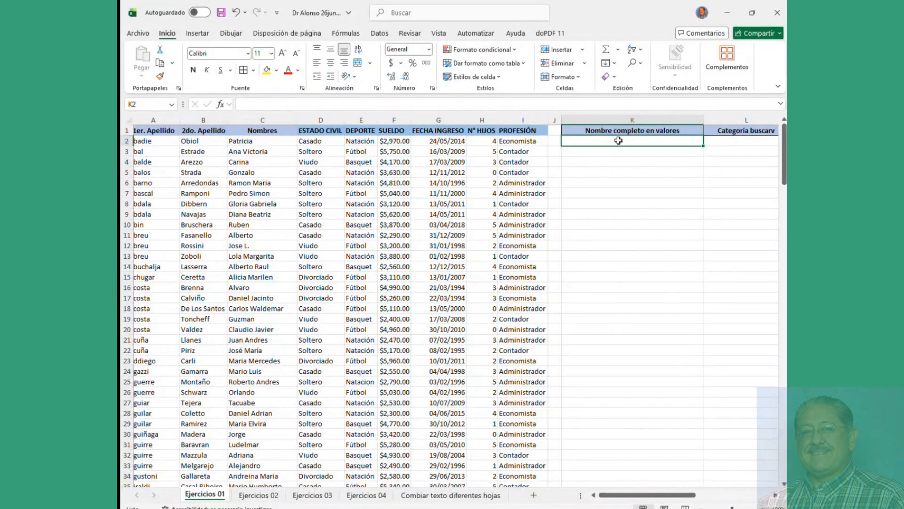
type("=")
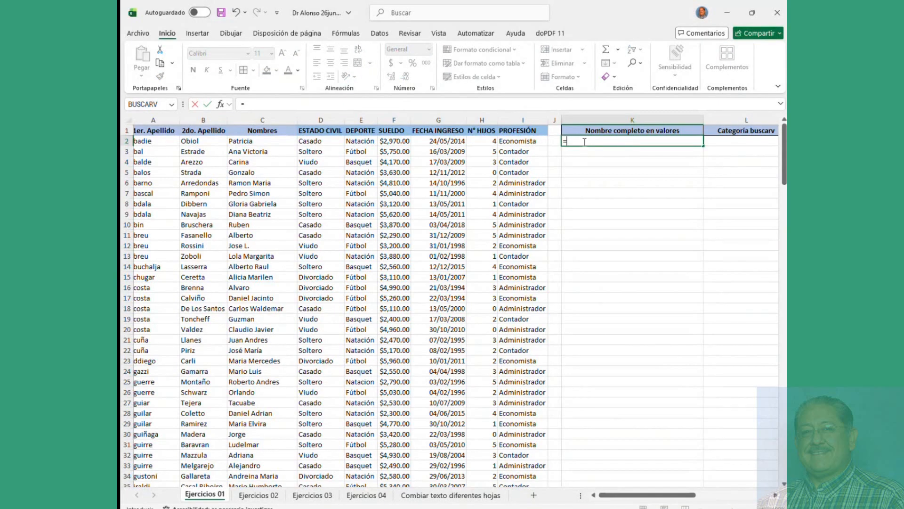
key("Escape")
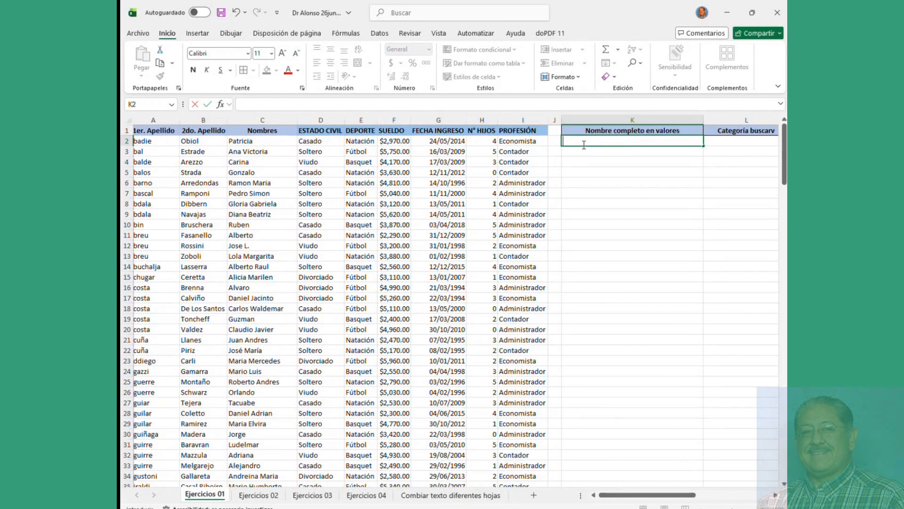
left_click(220, 104)
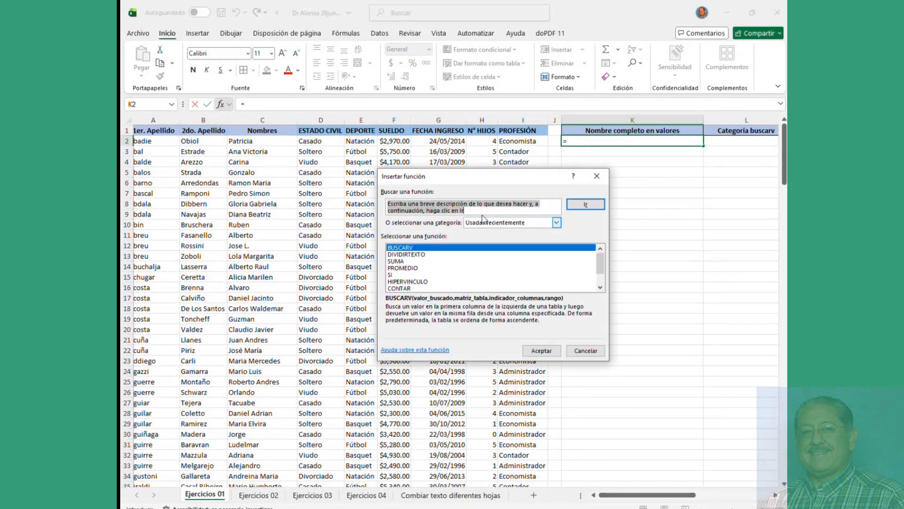
type("concatenar")
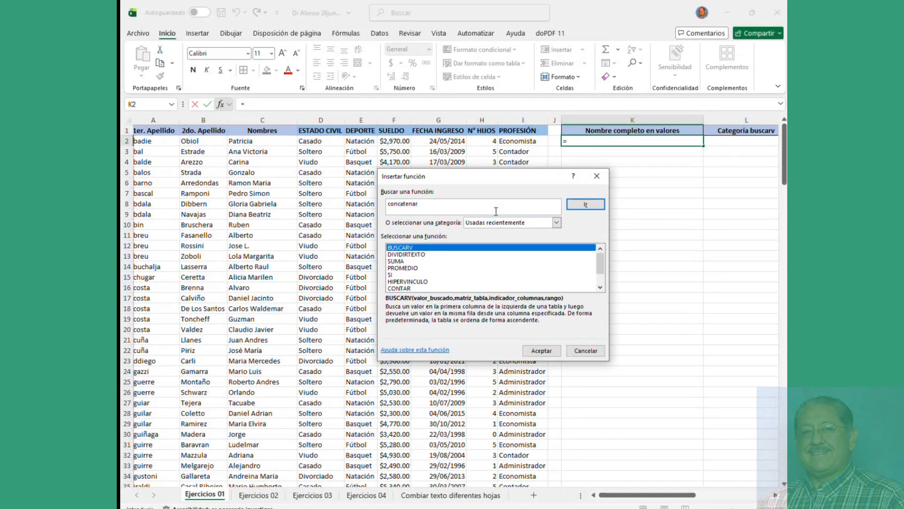
key("Return")
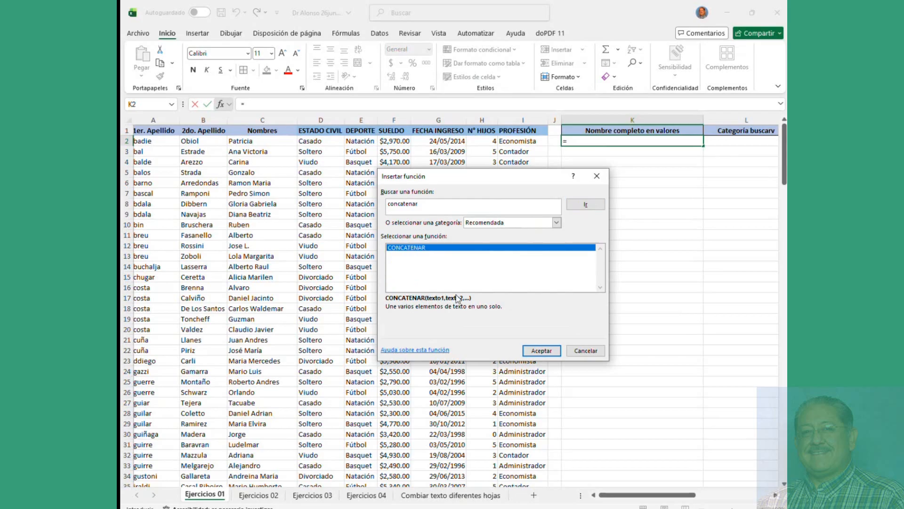
left_click(538, 350)
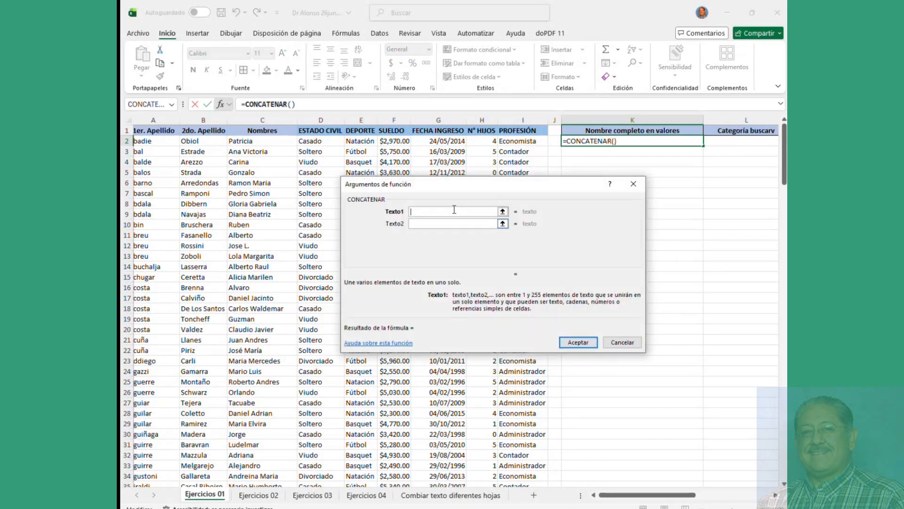
left_click(622, 342)
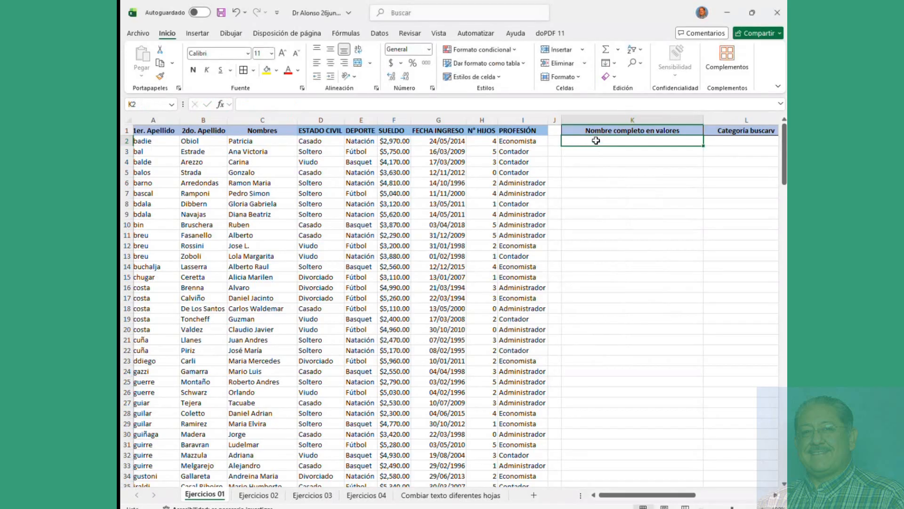
Step: Enter =CONCATENAR(C2," ",A2," ",B2) in K2 to show the first employee's spaced full name
type("=conc")
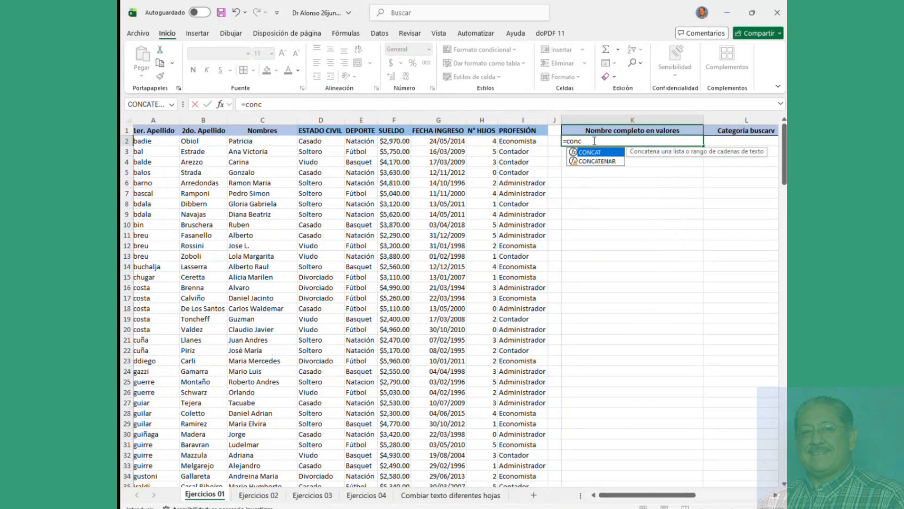
double_click(599, 162)
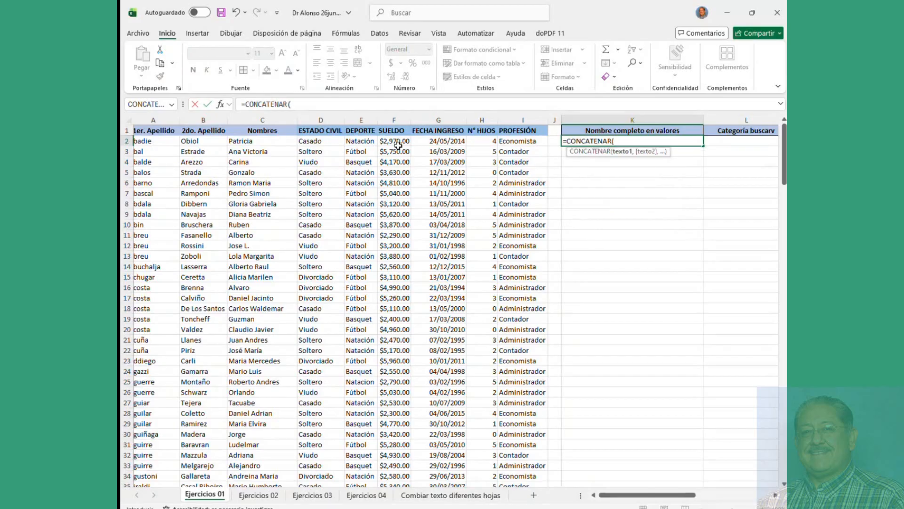
left_click_drag(610, 495, 599, 495)
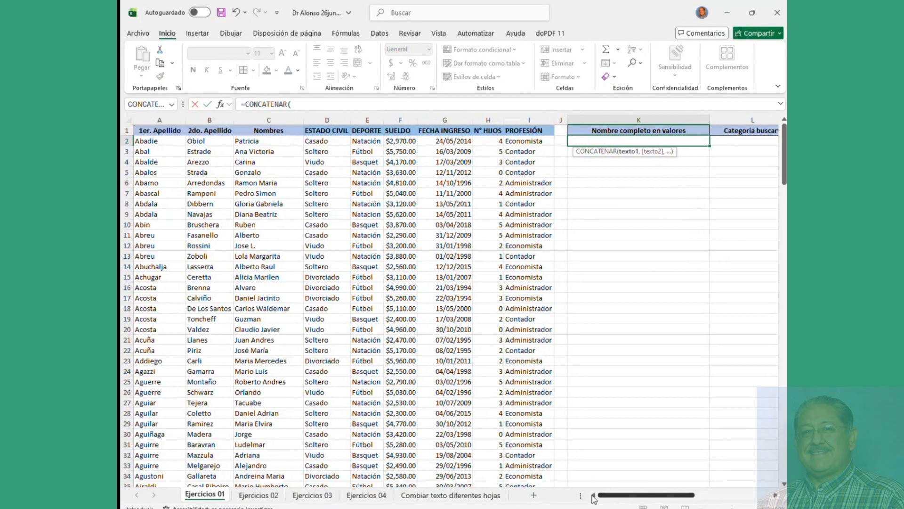
left_click(266, 141)
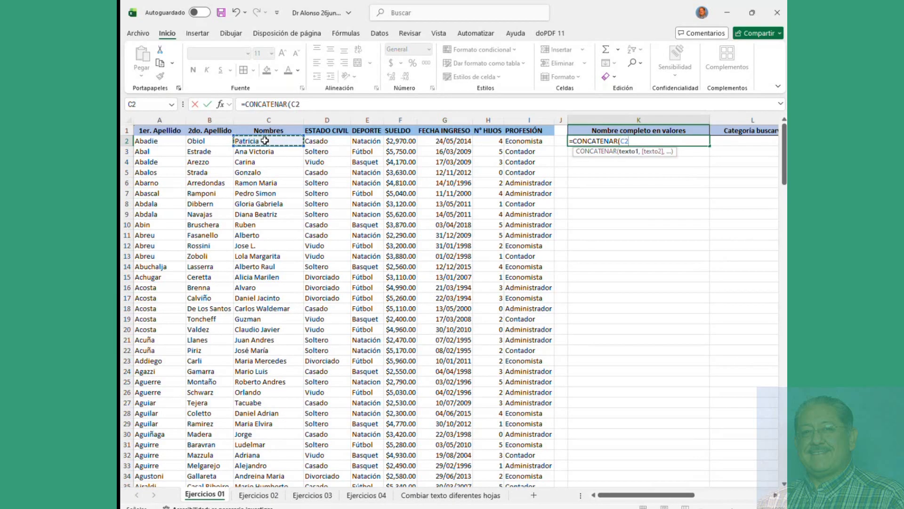
type(",")
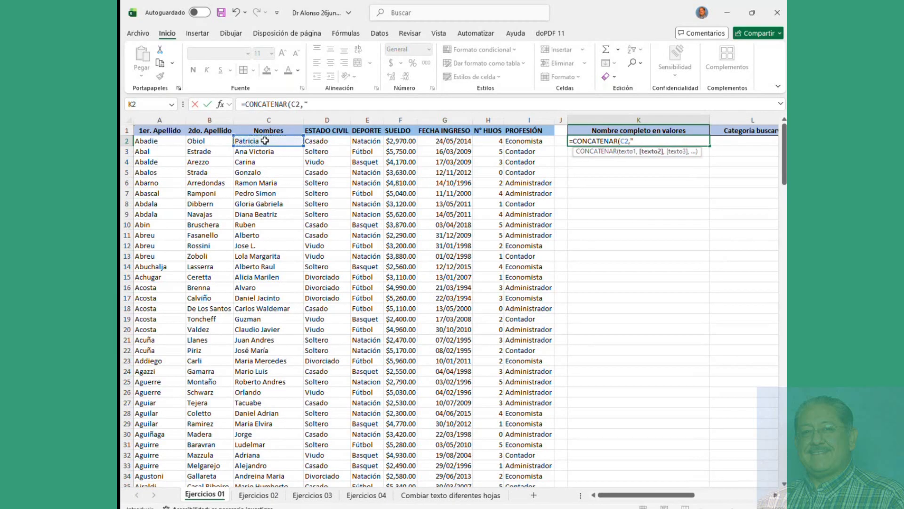
type("\" \",")
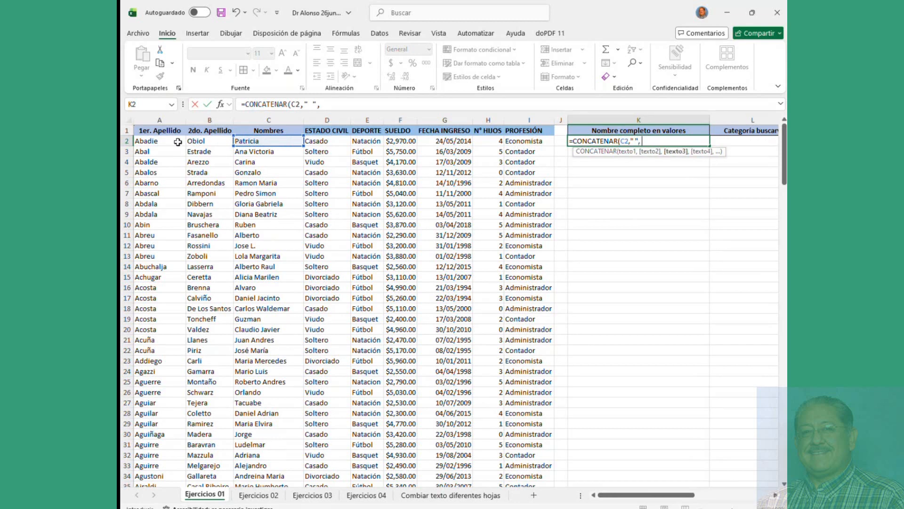
left_click(163, 142)
type(",")
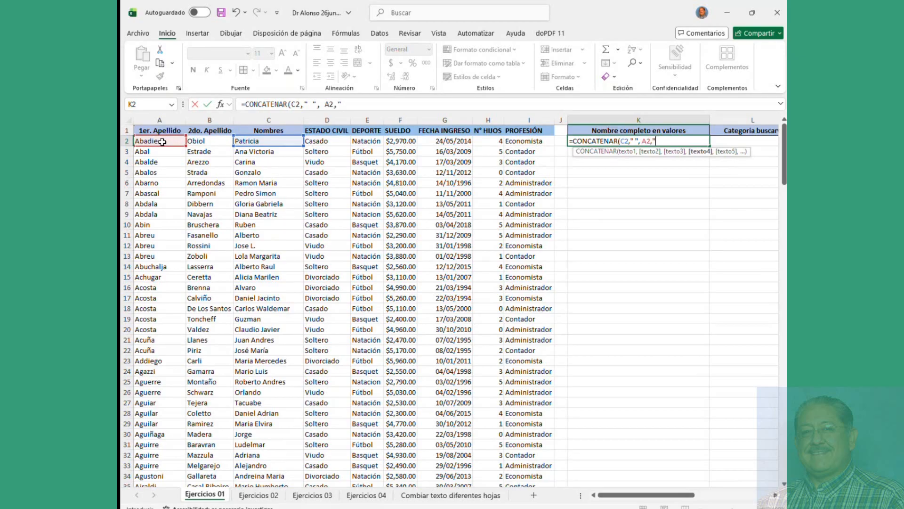
type("\" \",")
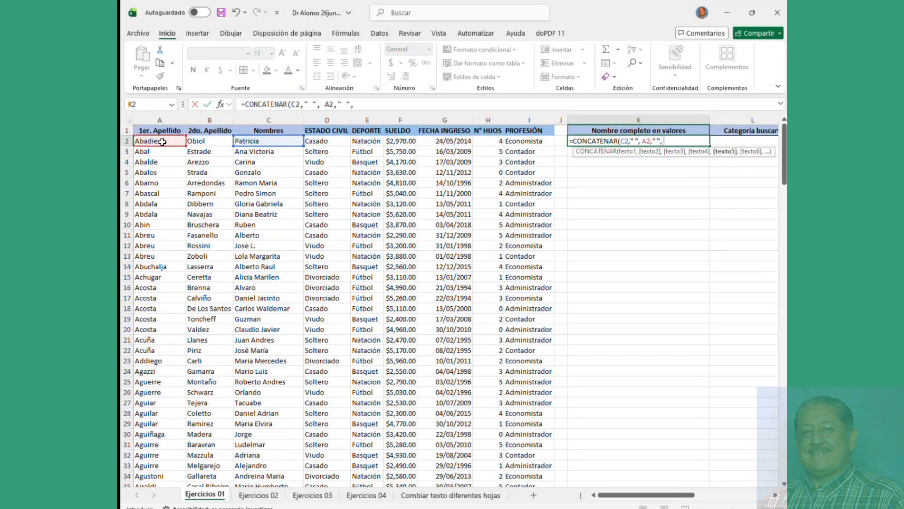
left_click(202, 142)
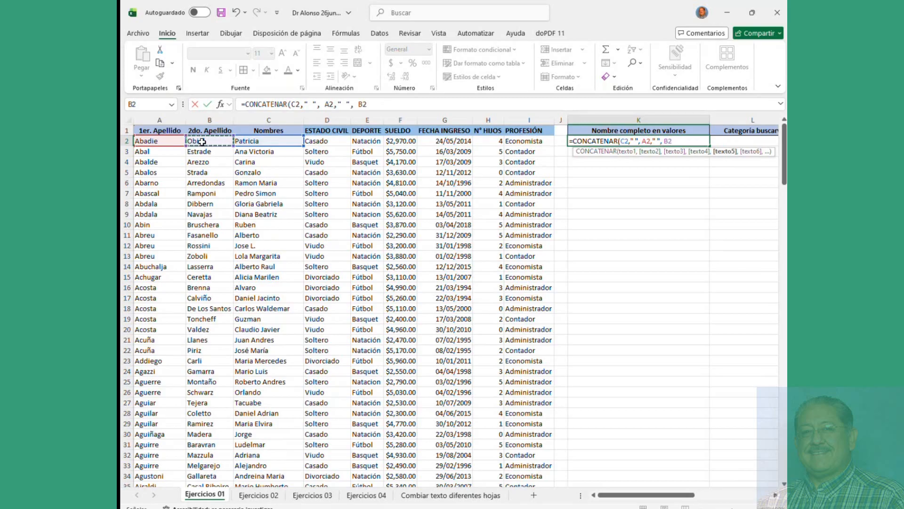
type(")")
key("Return")
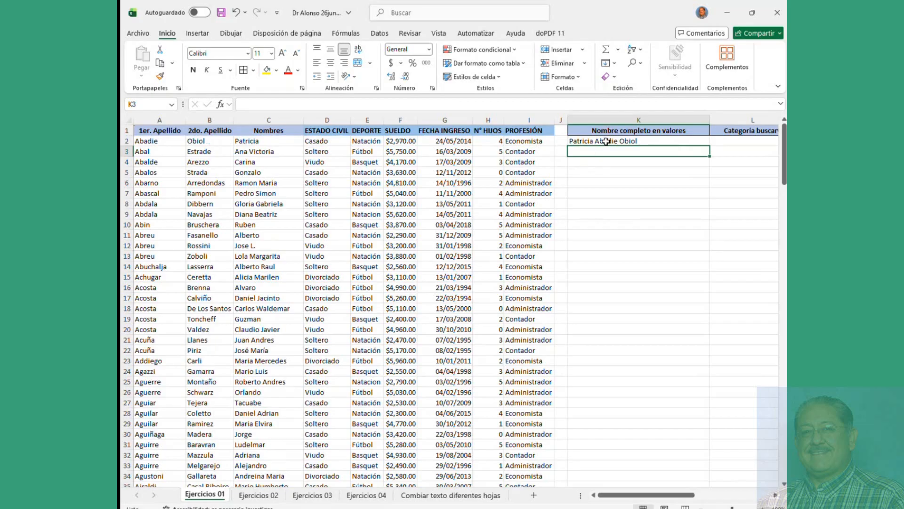
left_click(606, 141)
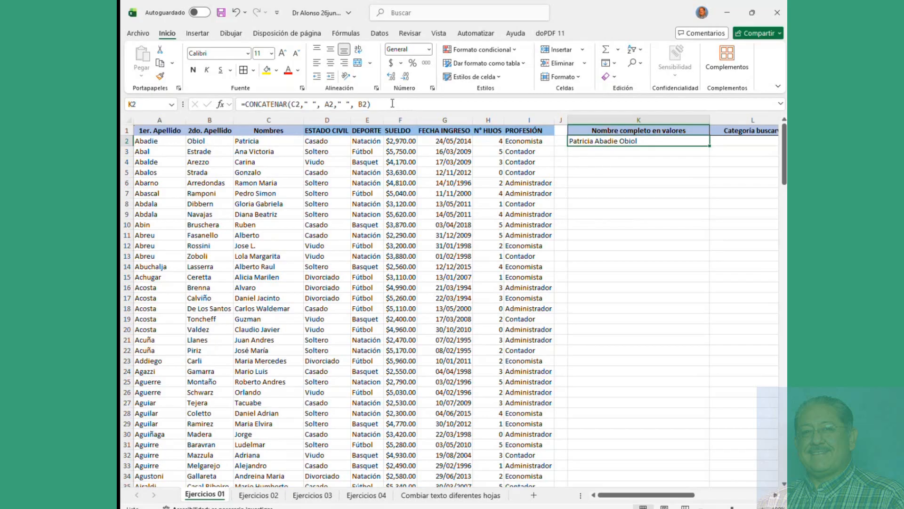
Step: Copy K2 and paste only its value, the first employee's full name, into L2
left_click_drag(385, 102, 193, 109)
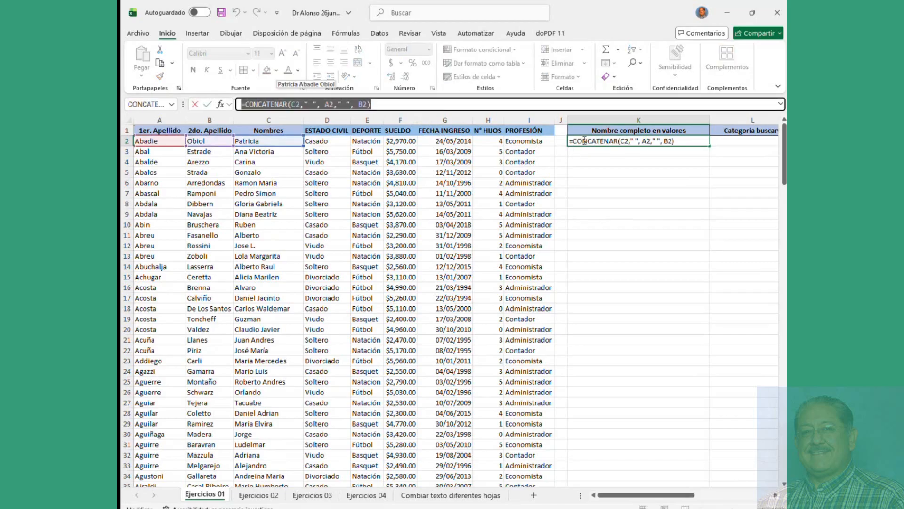
key("Escape")
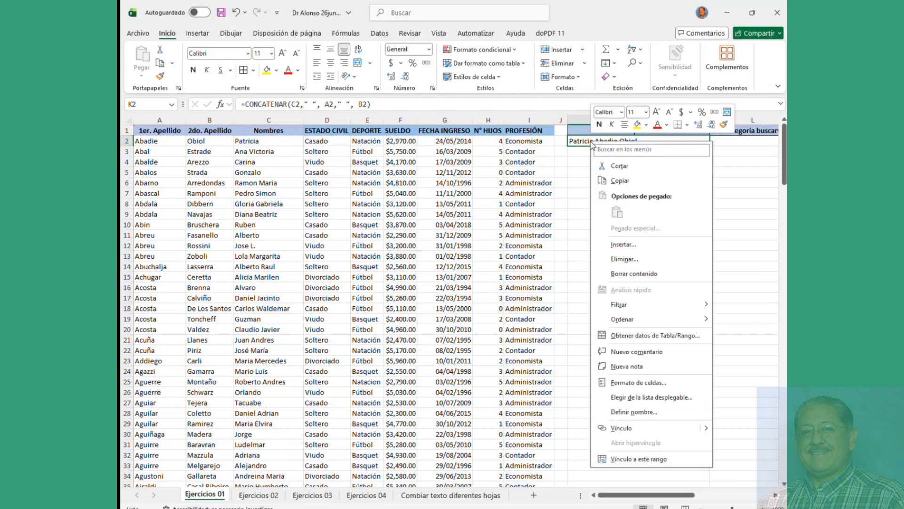
right_click(586, 141)
left_click(620, 180)
right_click(723, 141)
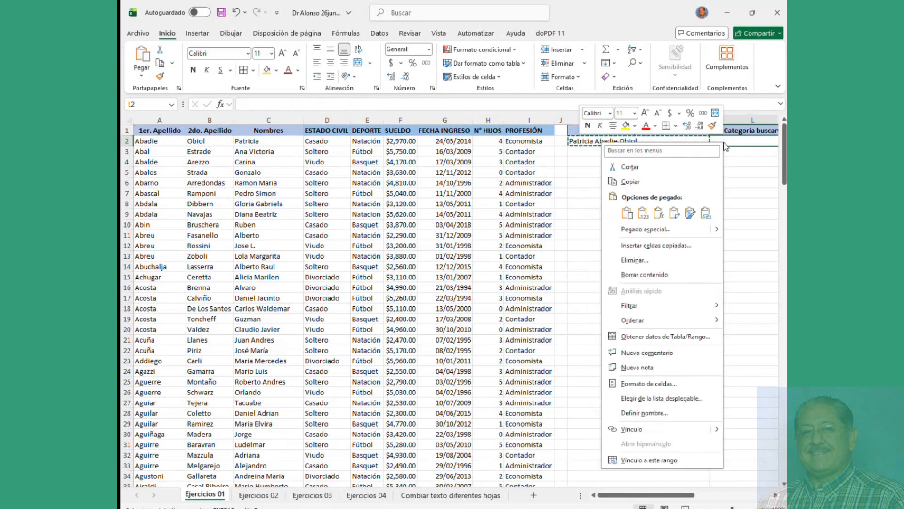
left_click(644, 214)
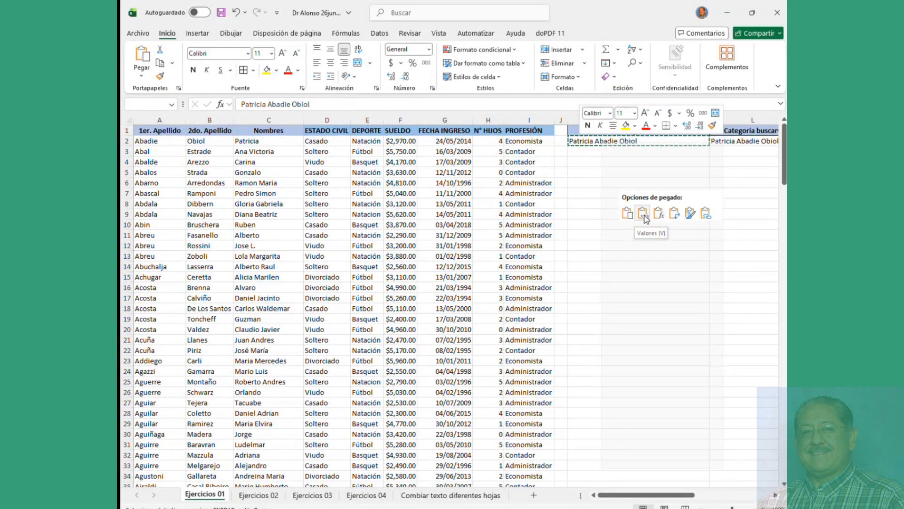
left_click(490, 173)
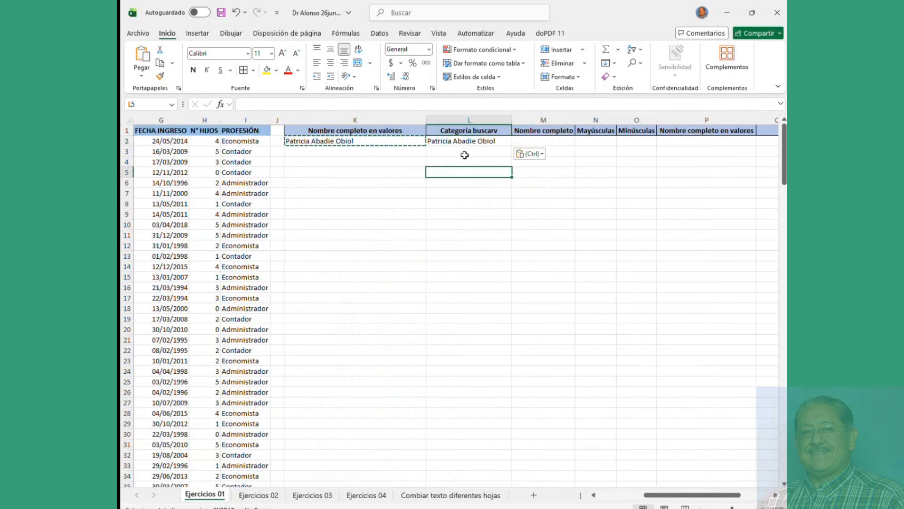
left_click(470, 141)
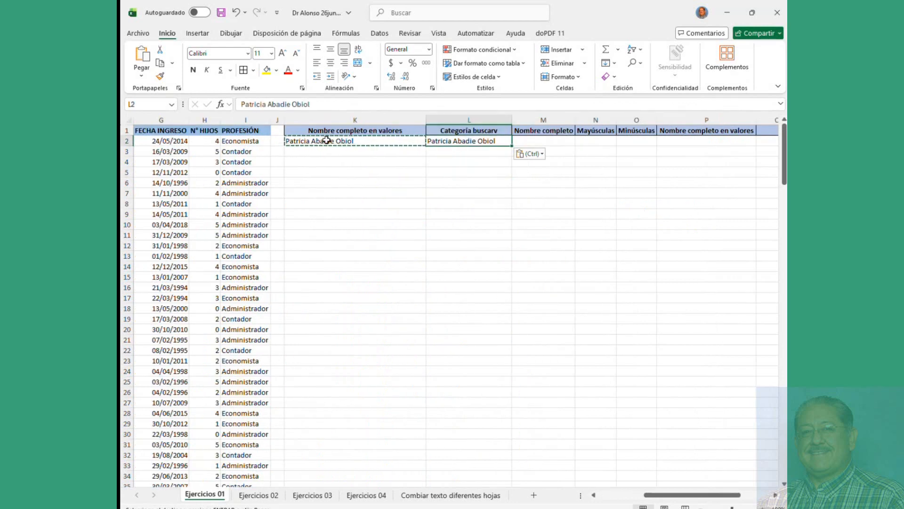
Step: Check L2's plain value, clear the copy marquee, and move to the Ejercicios 02 sheet
left_click(458, 148)
left_click(462, 143)
key("Escape")
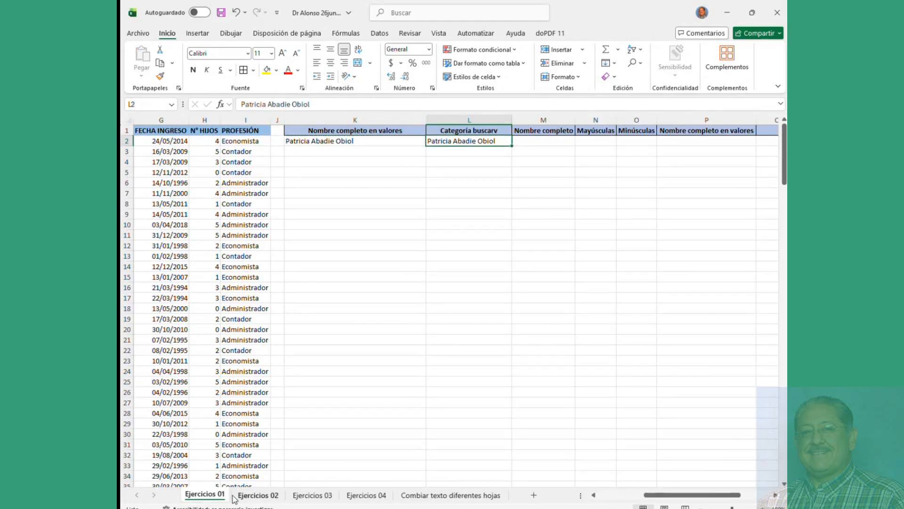
left_click(249, 497)
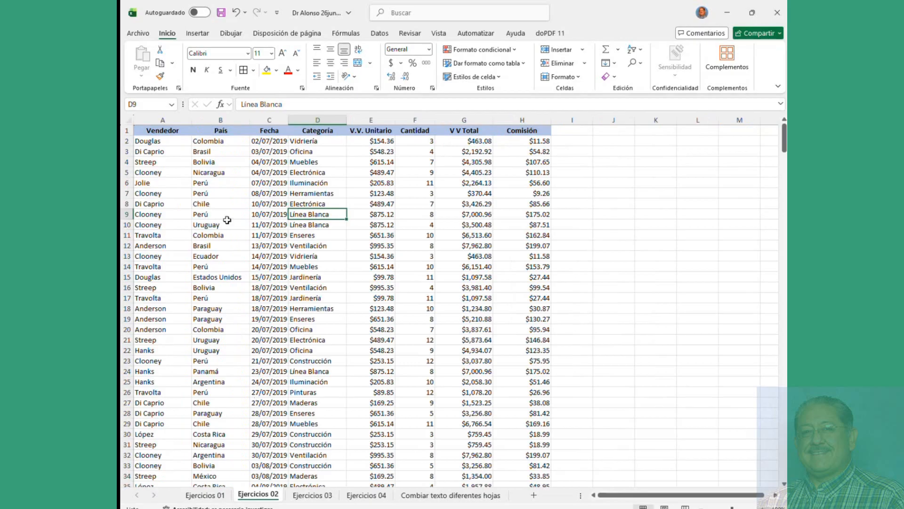
Step: Review the name cells D2:F2 on Ejercicios 03, then delete the pasted name from L2 on Ejercicios 01
left_click(310, 495)
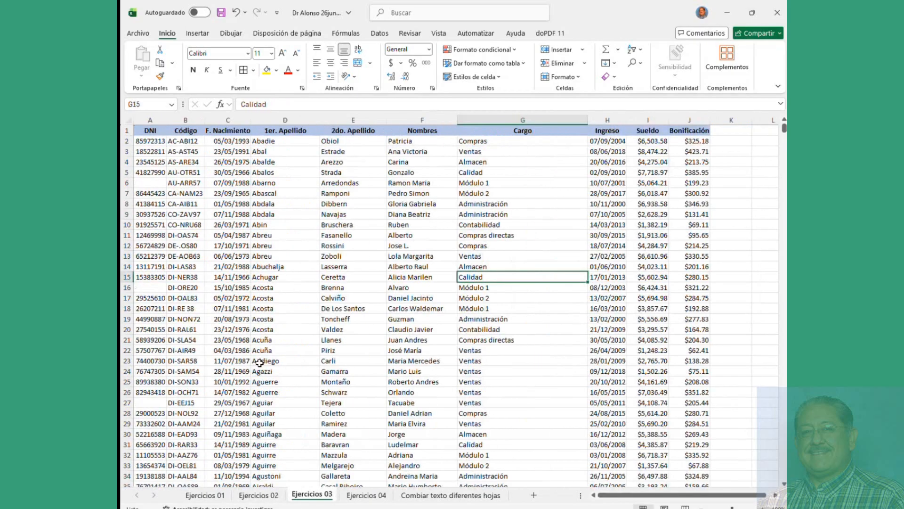
left_click_drag(266, 141, 399, 137)
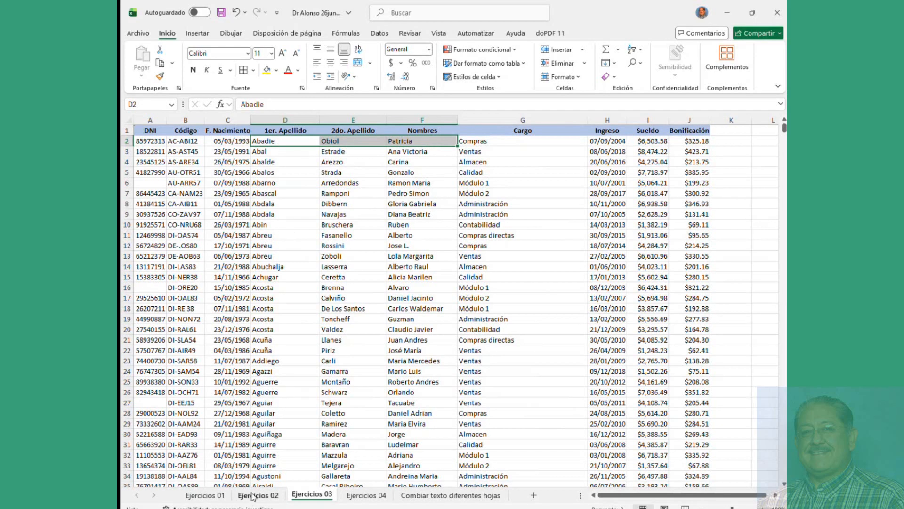
left_click(205, 495)
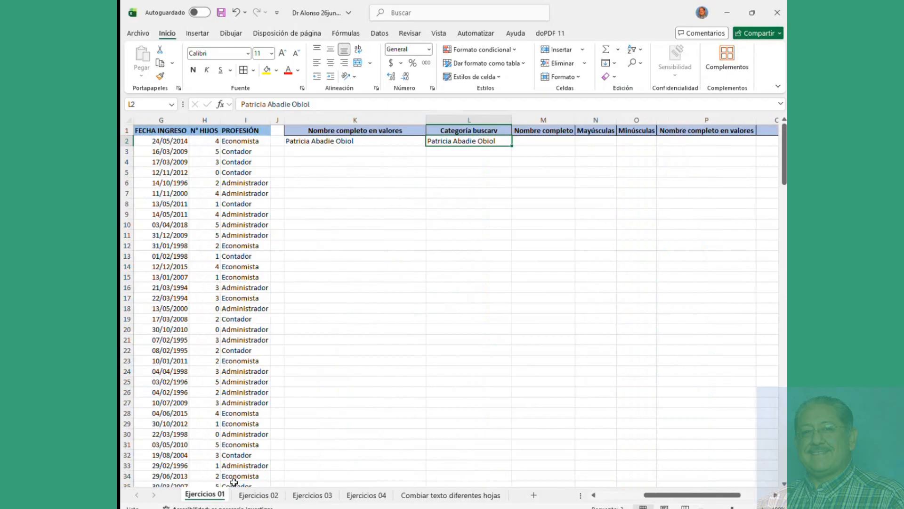
left_click(339, 212)
left_click(483, 142)
key("Delete")
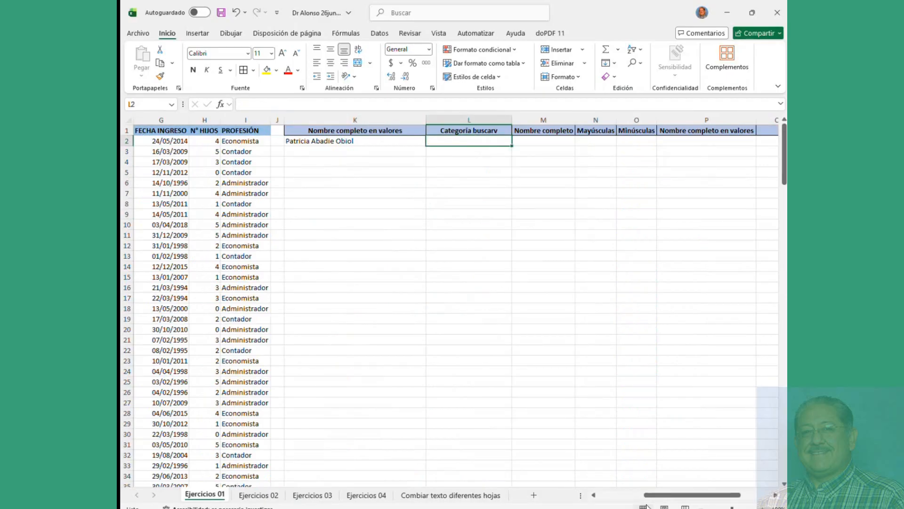
Step: Check the surname cells A2 and B2, autofit column K to its heading, and select L2
left_click_drag(664, 499, 618, 499)
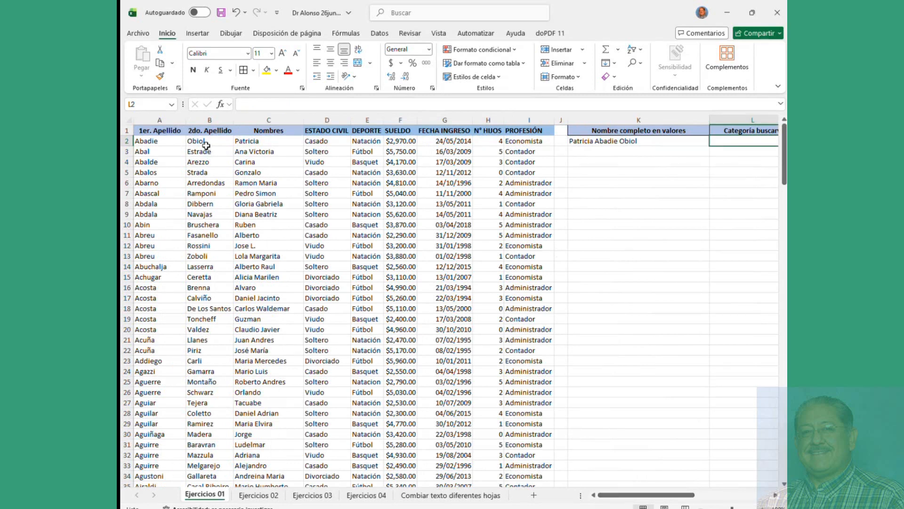
left_click_drag(204, 143, 327, 151)
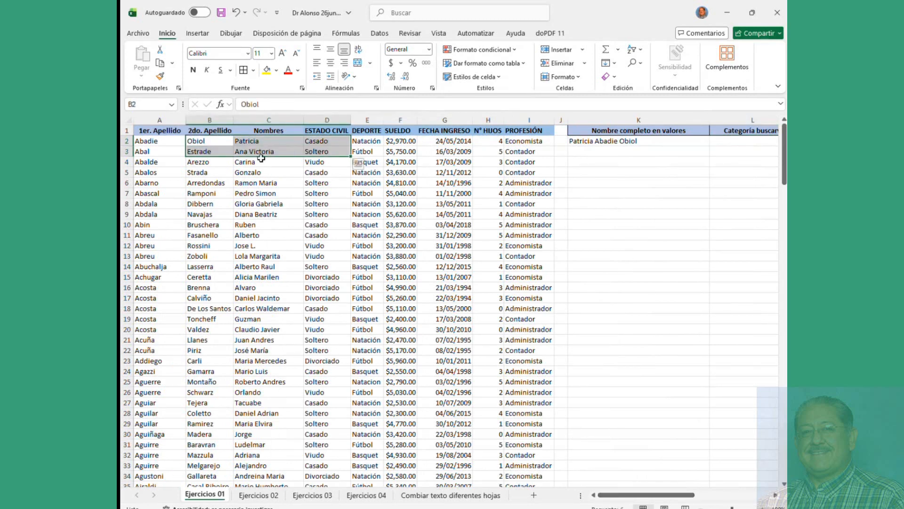
left_click(209, 142)
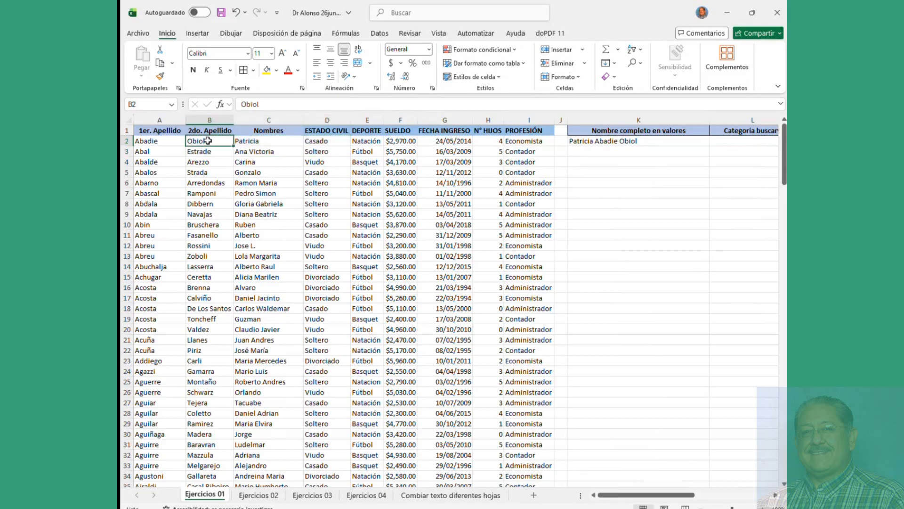
left_click(158, 142)
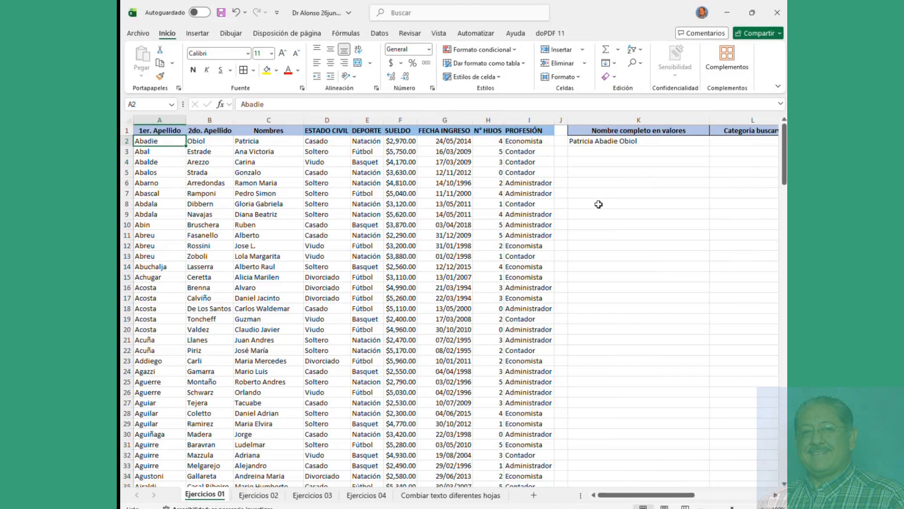
double_click(710, 115)
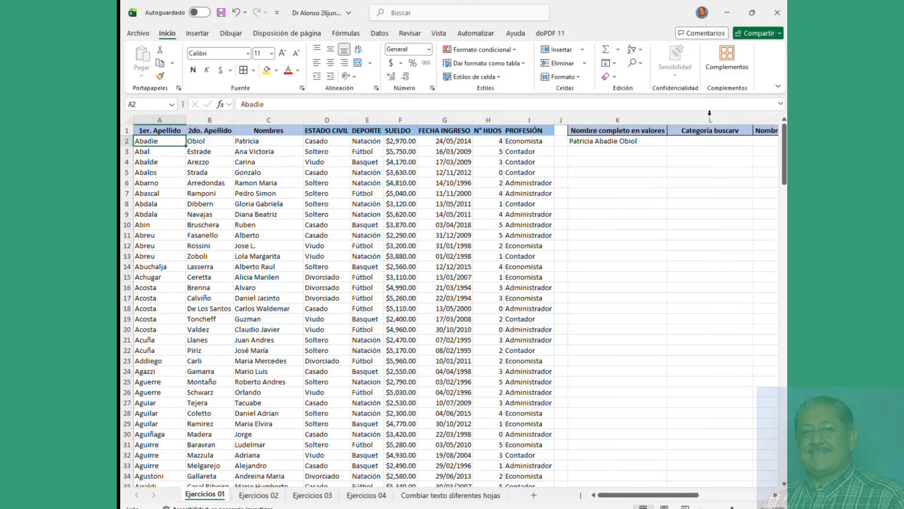
left_click(700, 142)
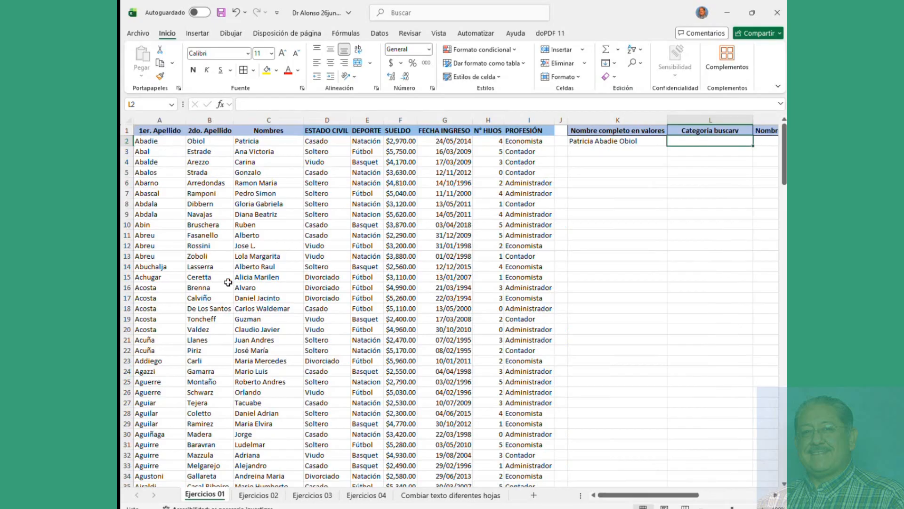
Step: Compare the surnames D2:F2 and job title Compras in G2 on Ejercicios 03
left_click(299, 496)
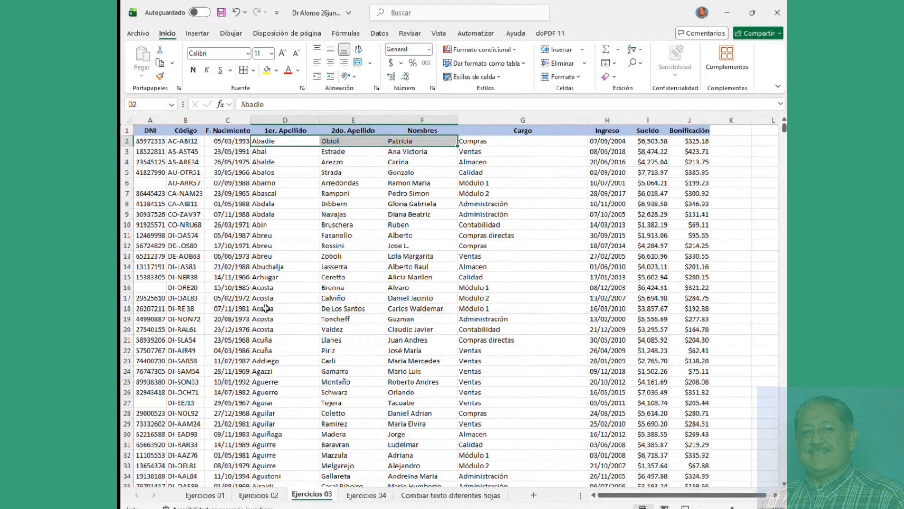
left_click(295, 171)
left_click(281, 142)
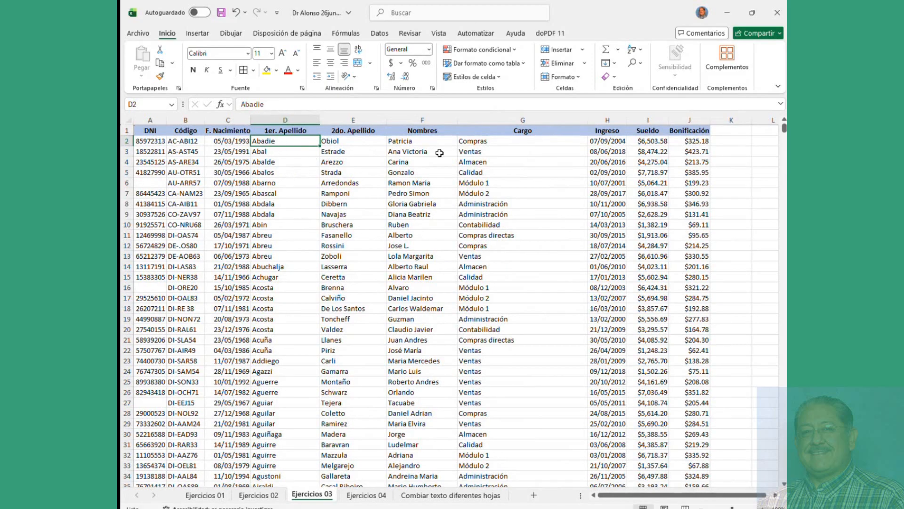
left_click(505, 142)
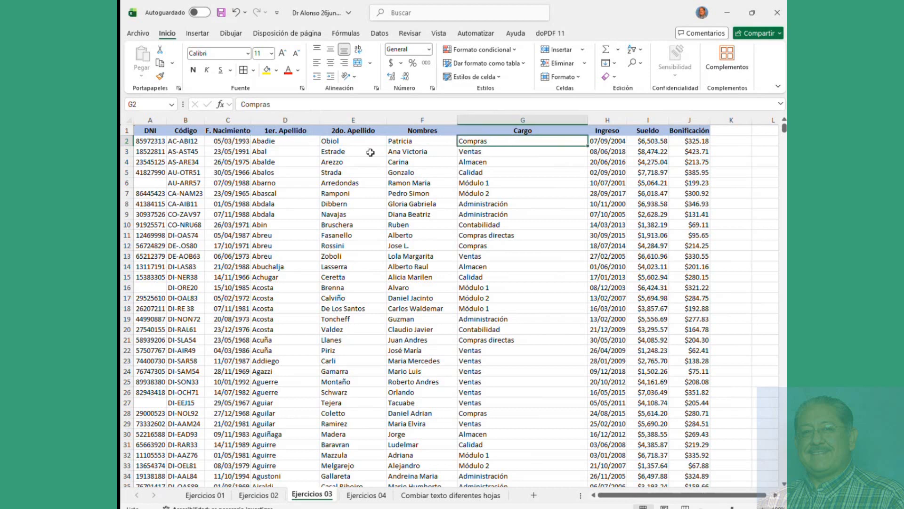
left_click(287, 142)
left_click_drag(288, 143, 394, 142)
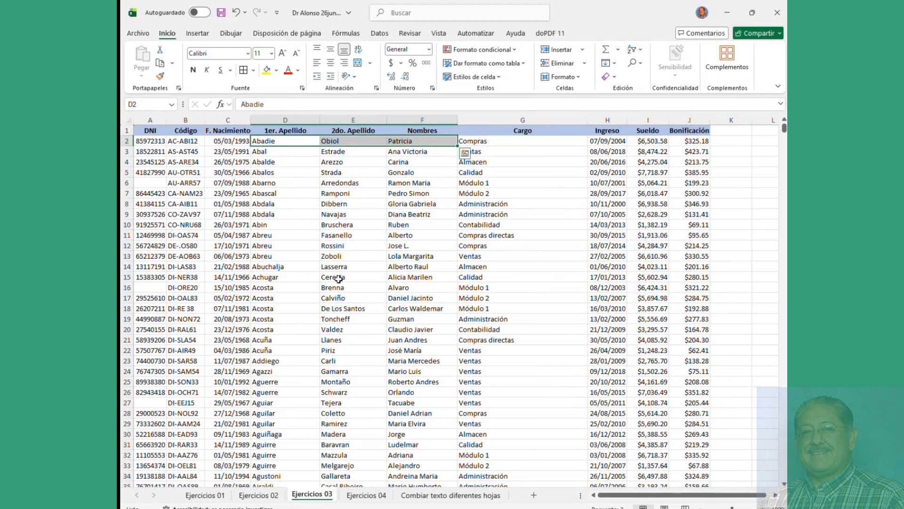
left_click(203, 496)
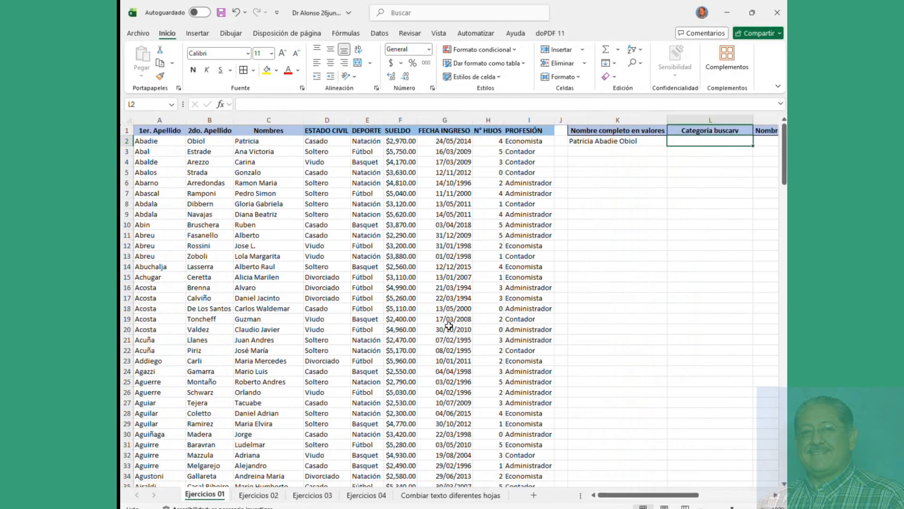
Step: Insert a BUSCARV function into L2 and move its arguments window off the data
left_click(222, 106)
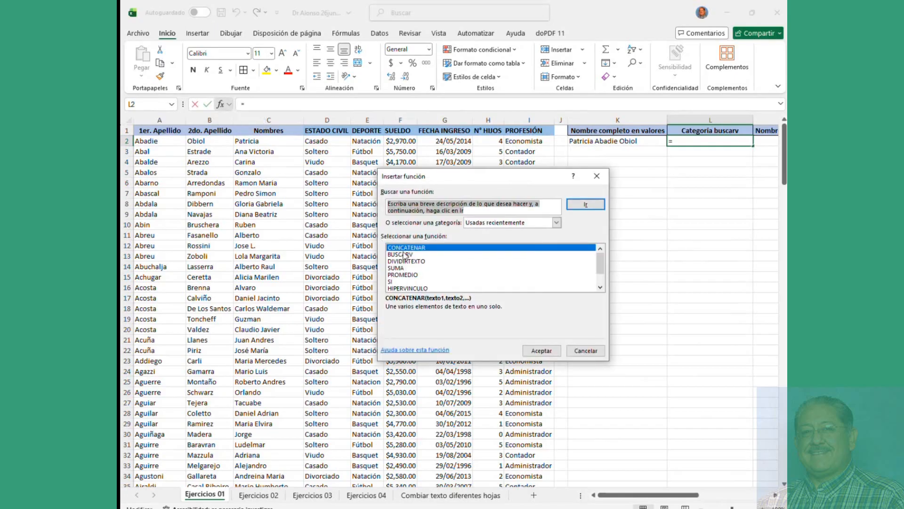
left_click(404, 255)
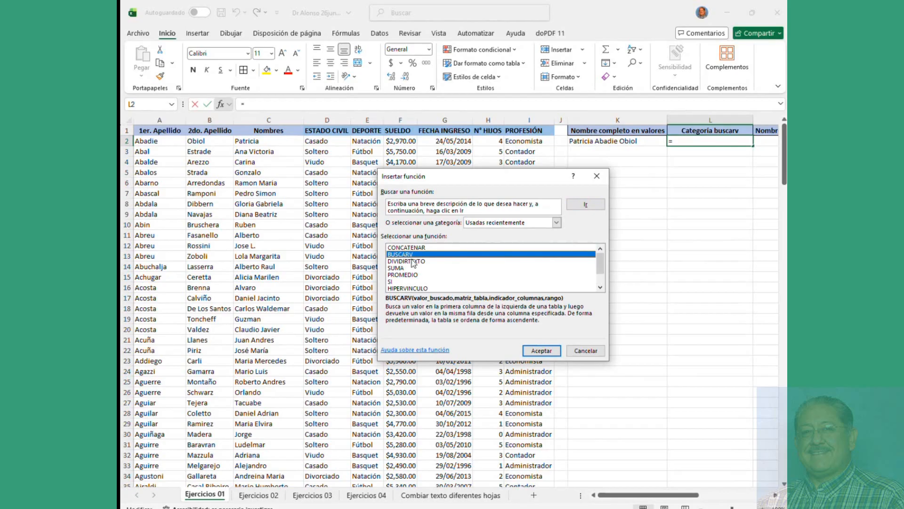
left_click(541, 351)
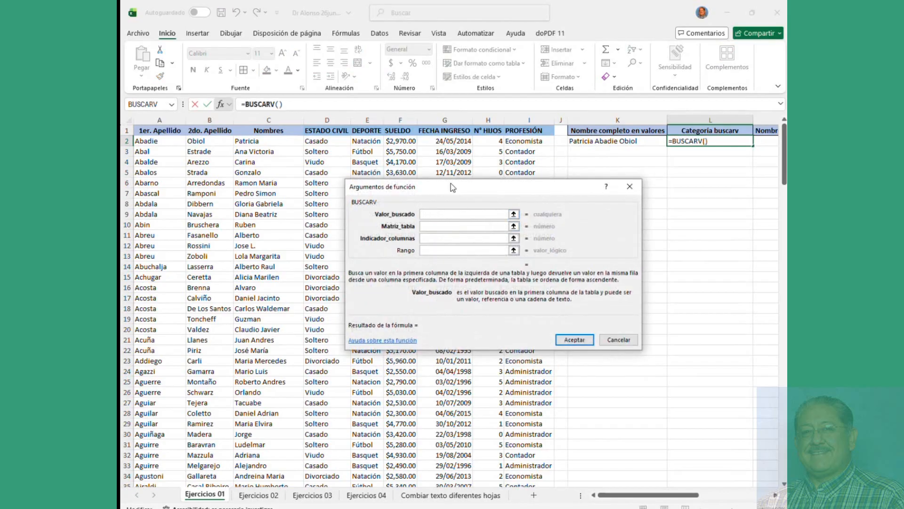
left_click_drag(450, 184, 399, 211)
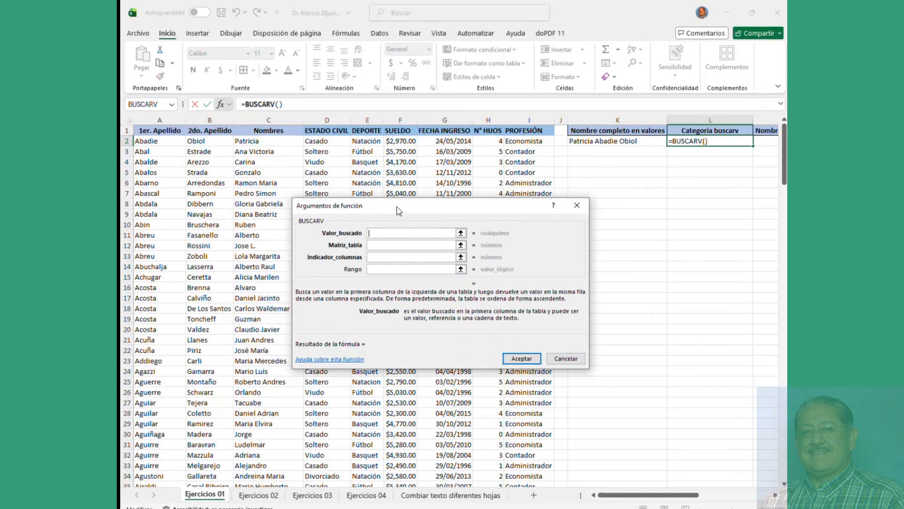
scroll(229, 290, "down", 20)
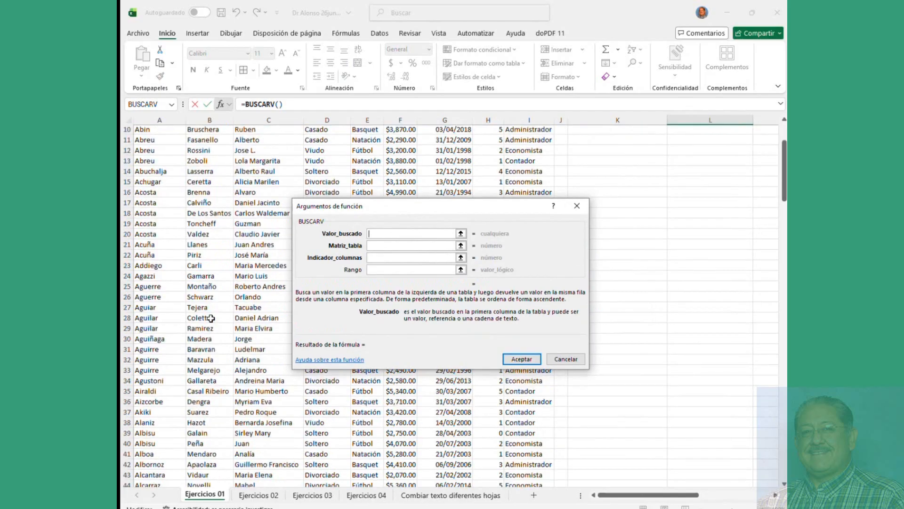
scroll(214, 320, "down", 5)
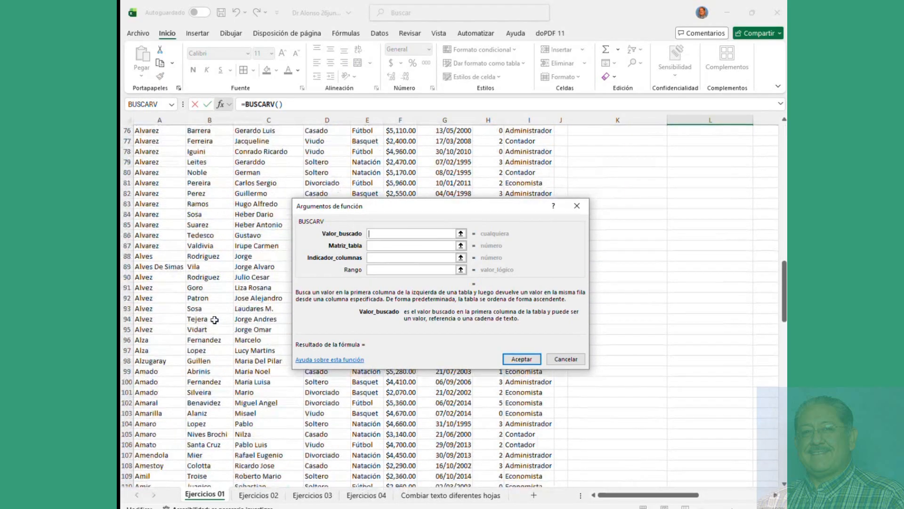
scroll(215, 320, "up", 20)
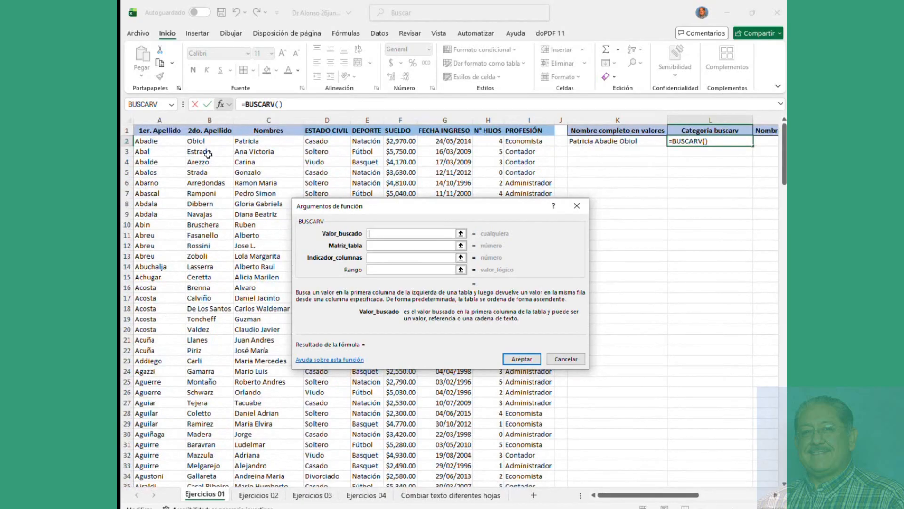
Step: Set A2 as the lookup value and take the table range from Ejercicios 03
left_click(150, 142)
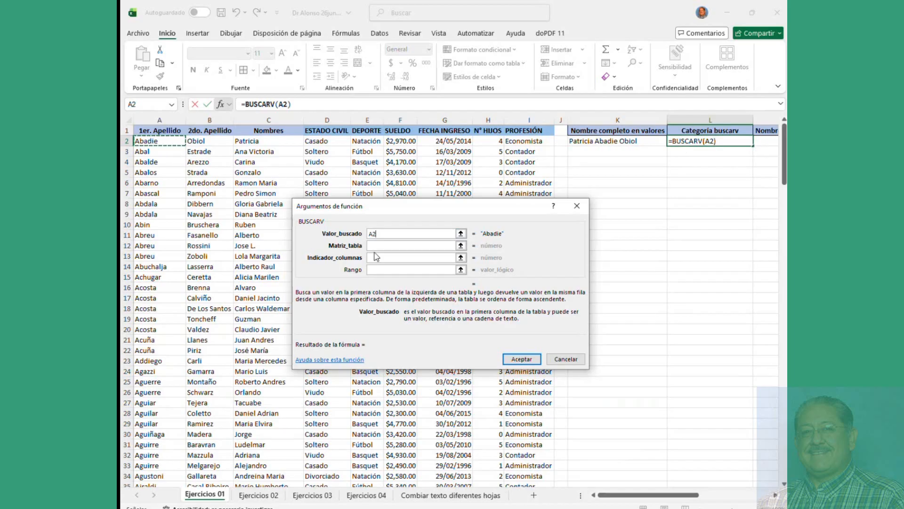
left_click(387, 245)
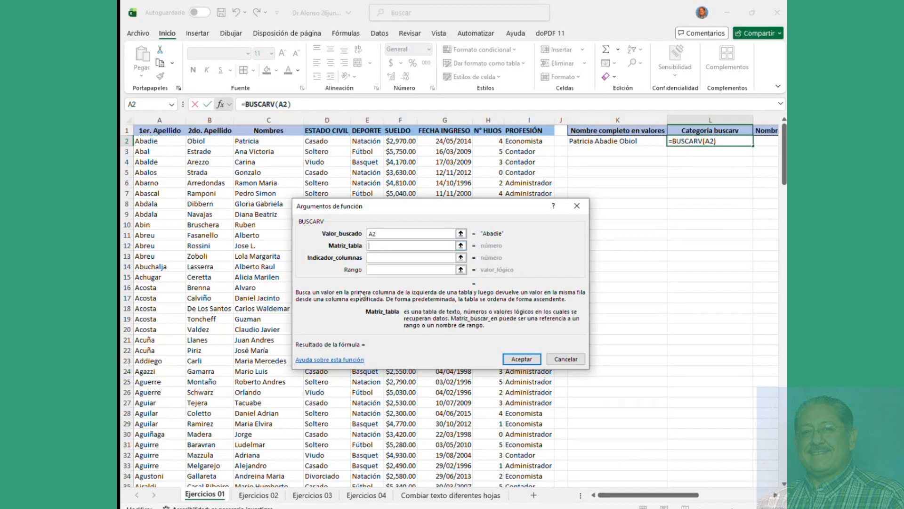
left_click(311, 494)
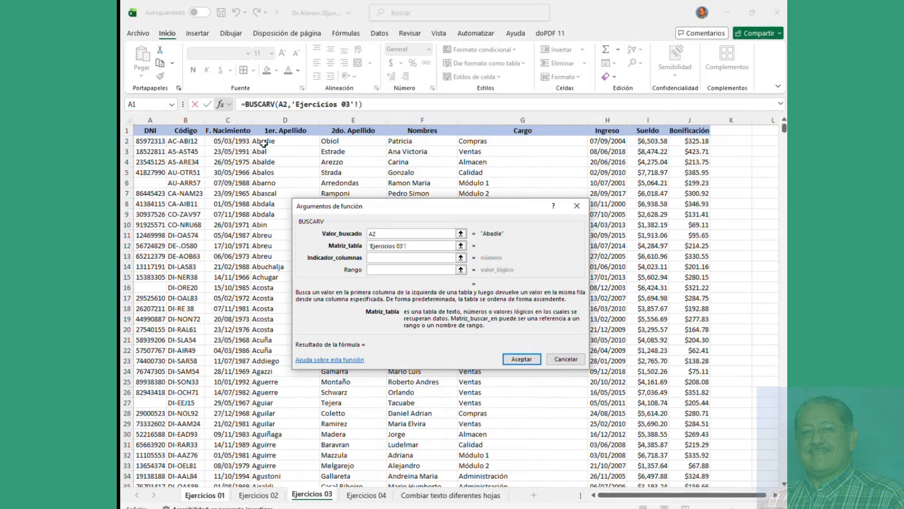
Step: Set BUSCARV's table range to 'Ejercicios 03'!D2:G12, correcting an initially wrong selection
left_click_drag(262, 141, 521, 163)
left_click_drag(541, 241, 551, 340)
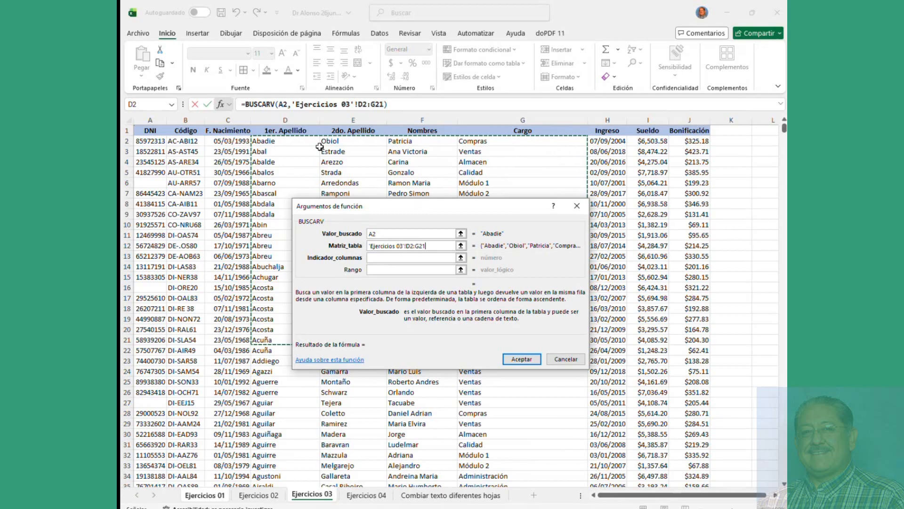
left_click_drag(406, 206, 365, 270)
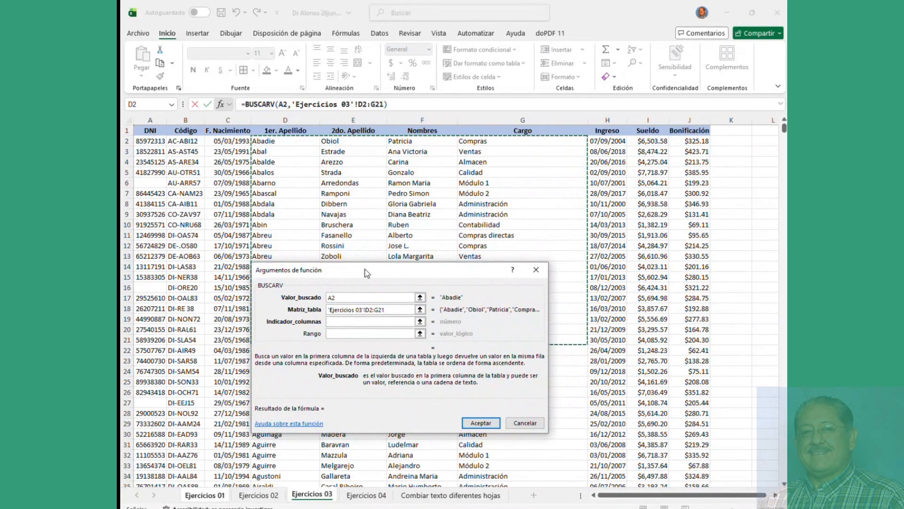
left_click(347, 321)
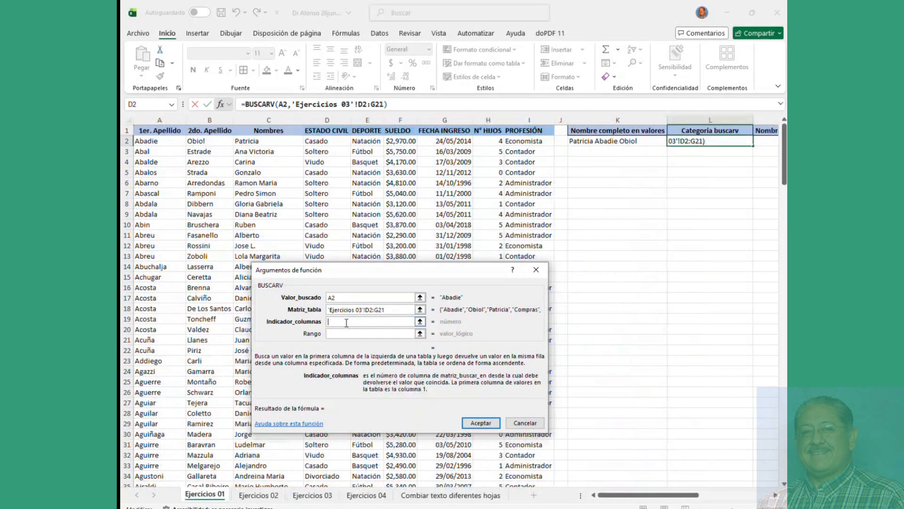
left_click(394, 310)
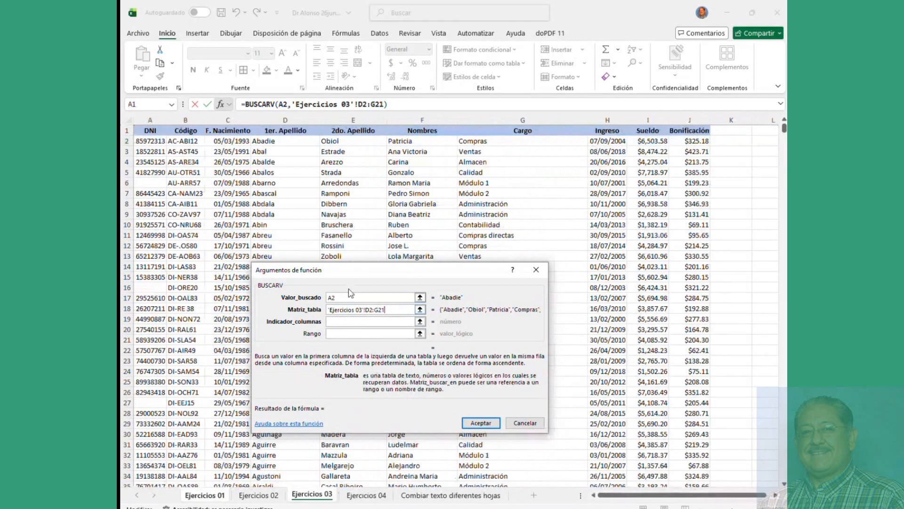
left_click(240, 151)
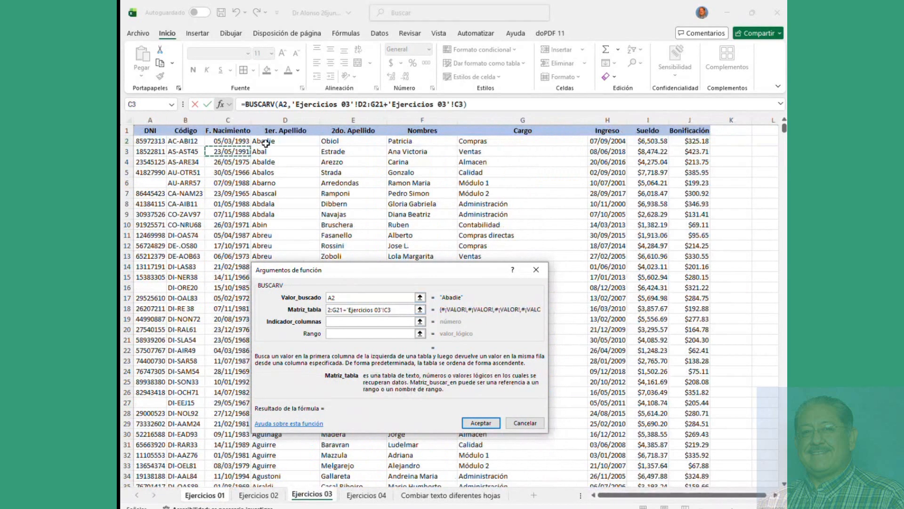
left_click_drag(266, 143, 523, 246)
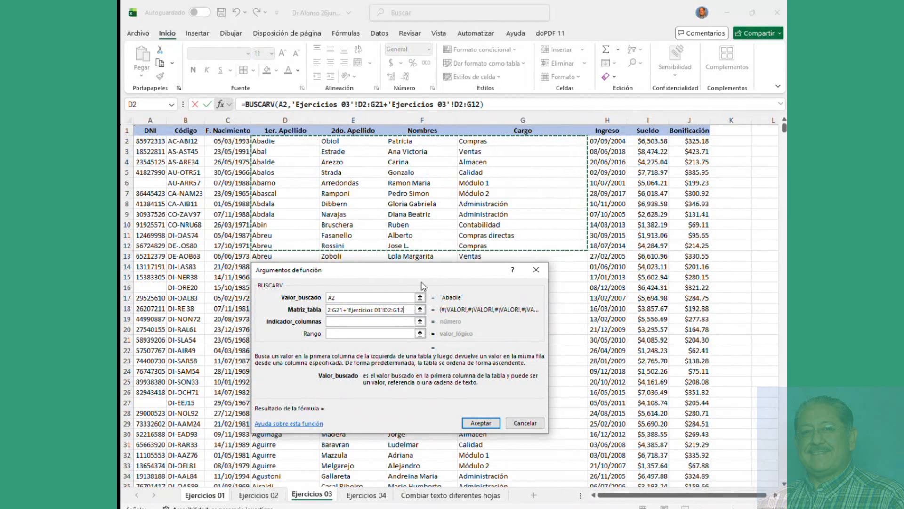
left_click_drag(405, 309, 252, 314)
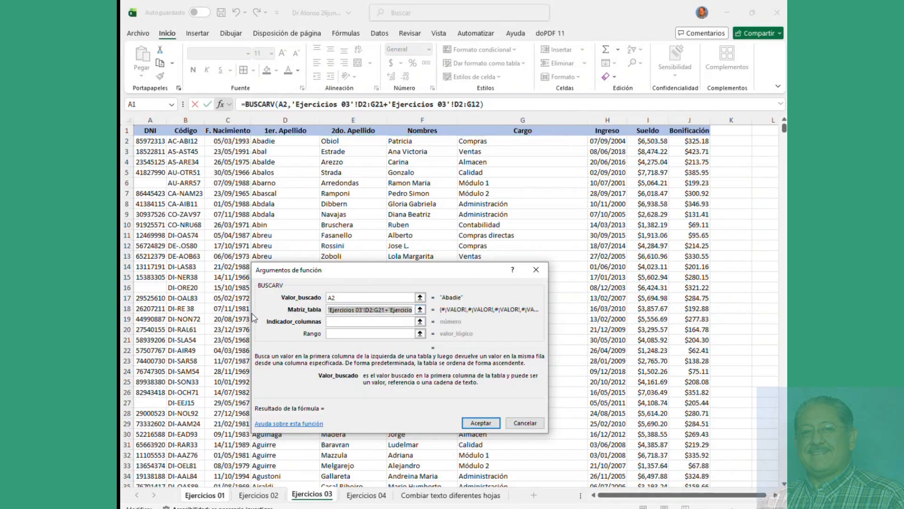
key("BackSpace")
left_click_drag(260, 141, 499, 250)
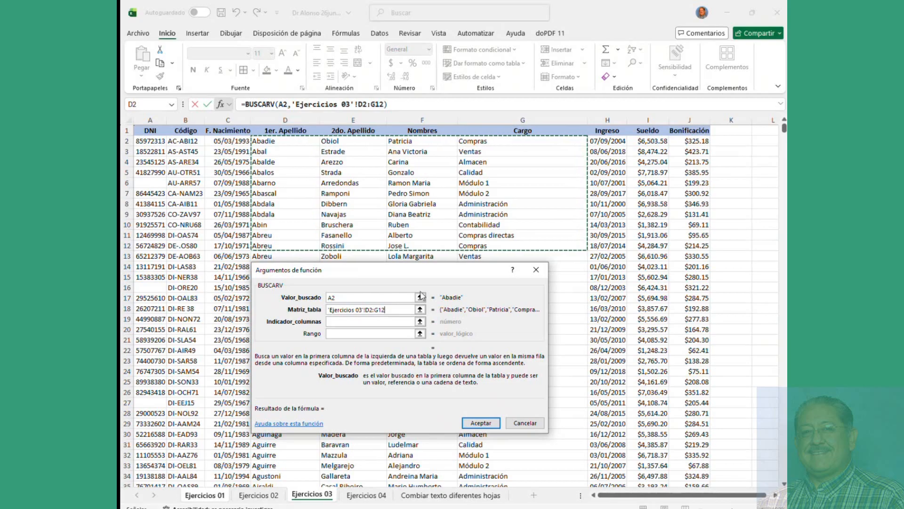
Step: Enter column index 4 and exact match 0, then confirm the formula returning Compras
left_click(392, 322)
type("4")
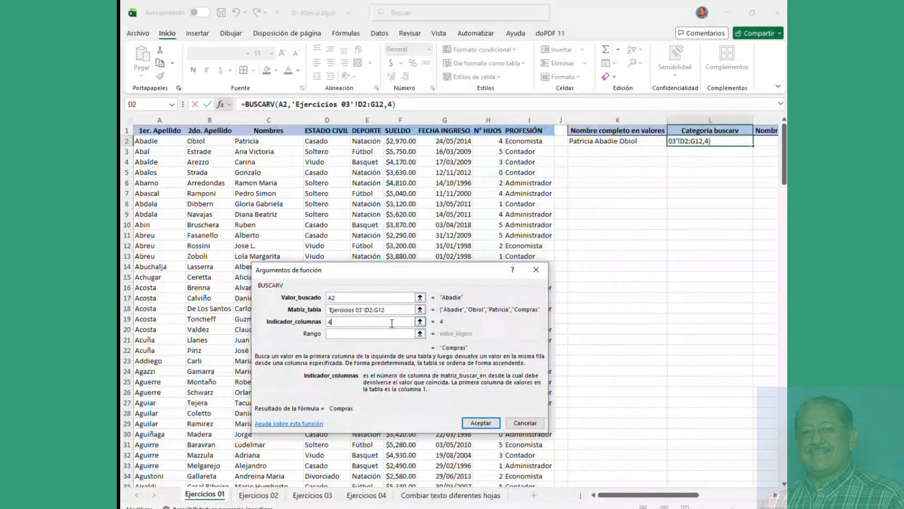
left_click(381, 336)
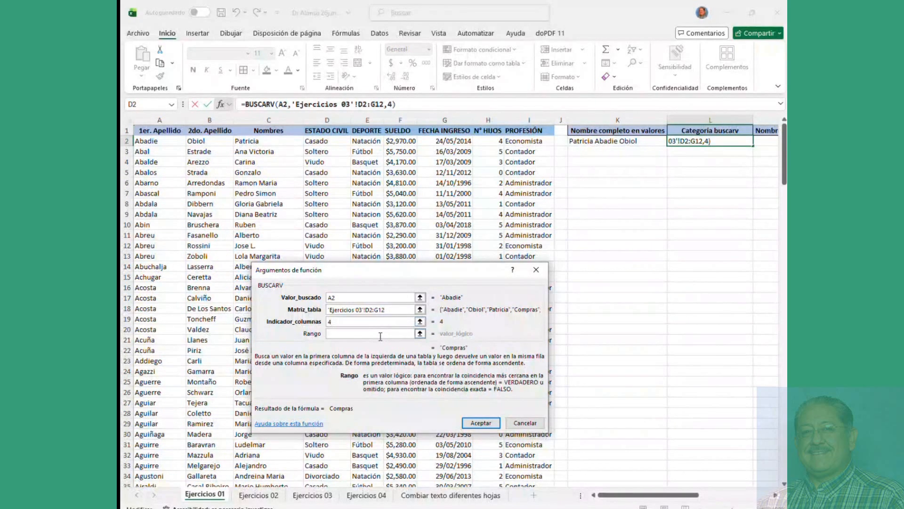
type("0")
key("Return")
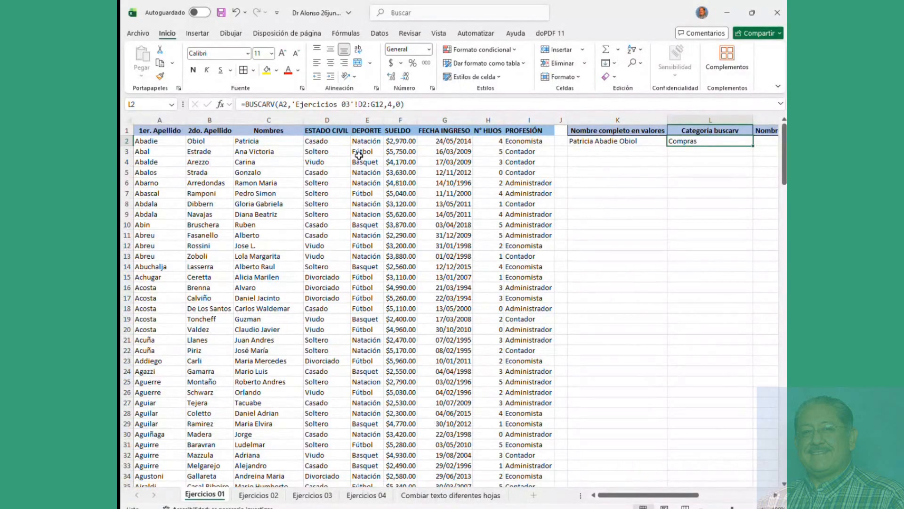
Step: Replace A2's surname Abadie with Salazar and inspect L2's BUSCARV now showing #N/D
left_click(166, 142)
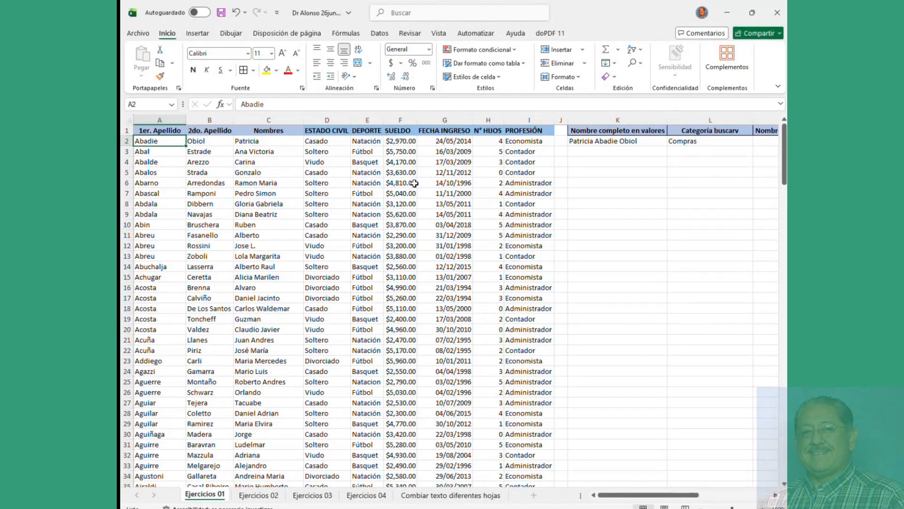
type("salazar¿")
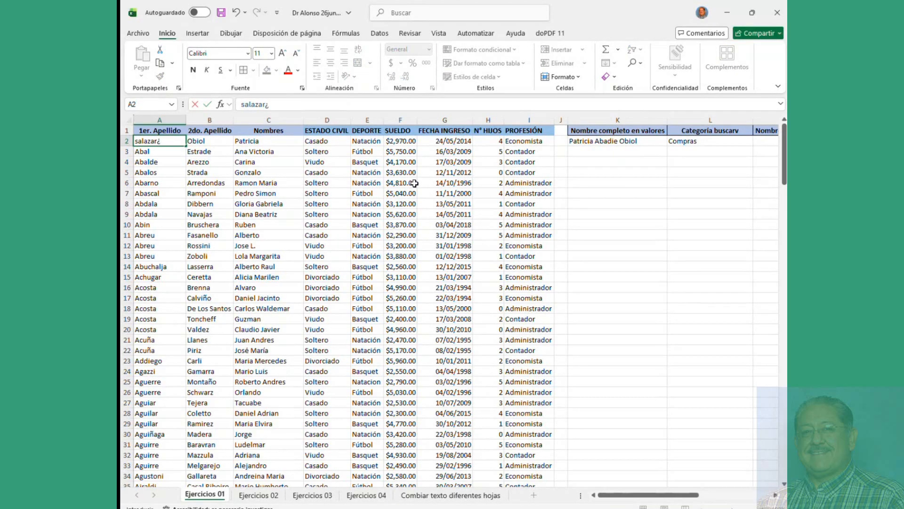
type("¿¿¿")
key("BackSpace")
key("BackSpace")
key("BackSpace")
key("BackSpace")
key("BackSpace")
key("BackSpace")
key("BackSpace")
key("BackSpace")
key("BackSpace")
key("BackSpace")
type("Salazae")
key("Return")
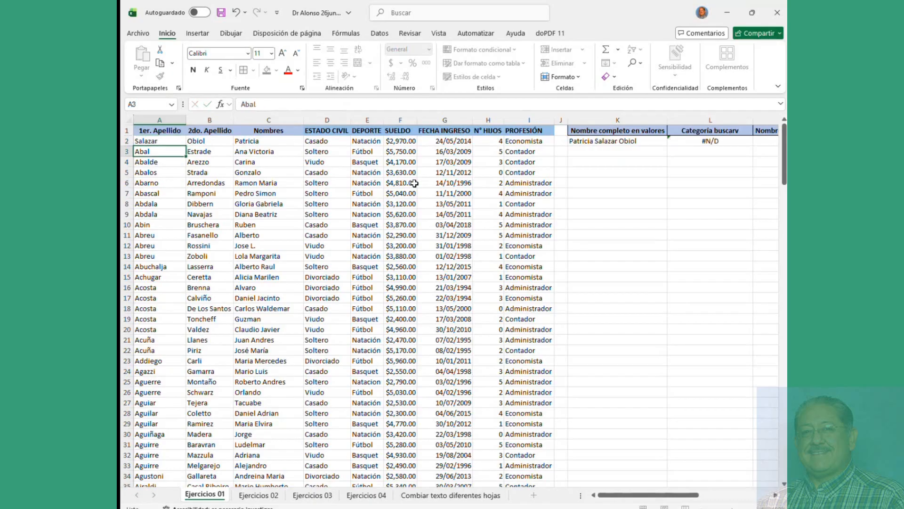
left_click(700, 142)
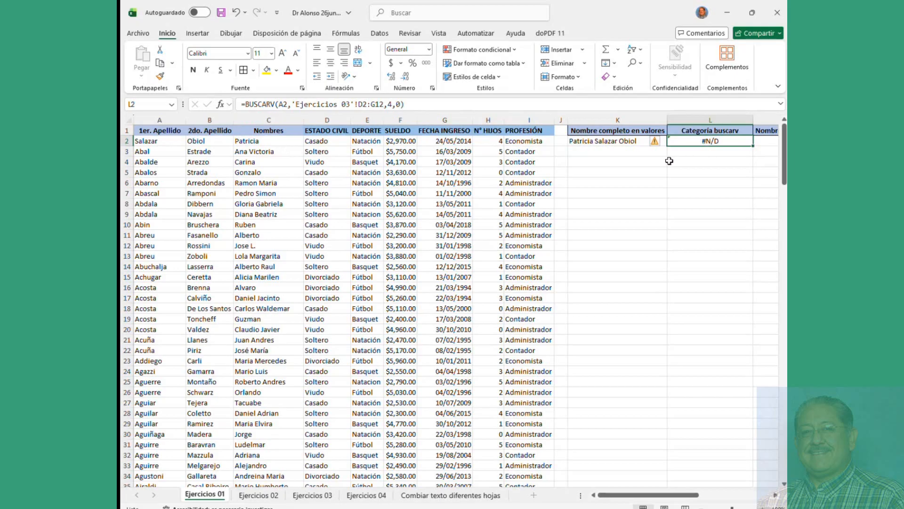
Step: Undo A2 back to Abadie and change Abadie's Cargo in Ejercicios 03 G2 to Ventas
left_click(160, 141)
key("ctrl+z")
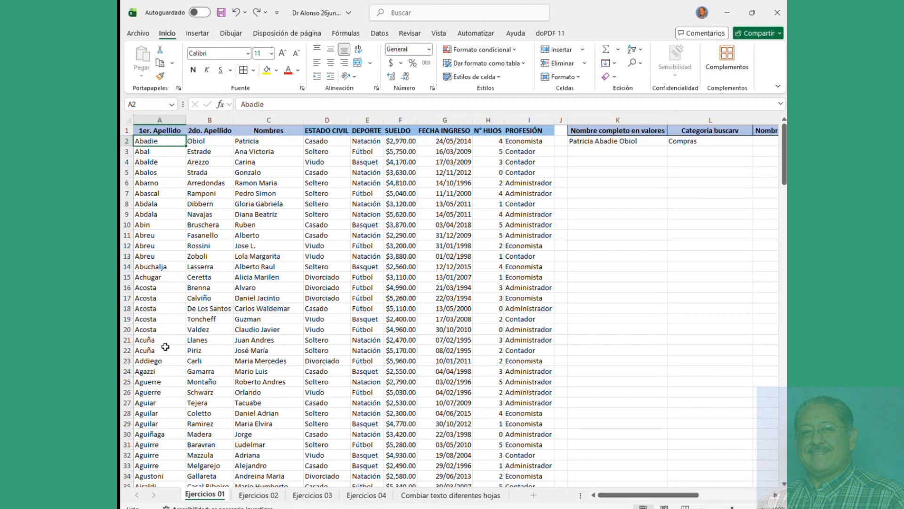
left_click(310, 495)
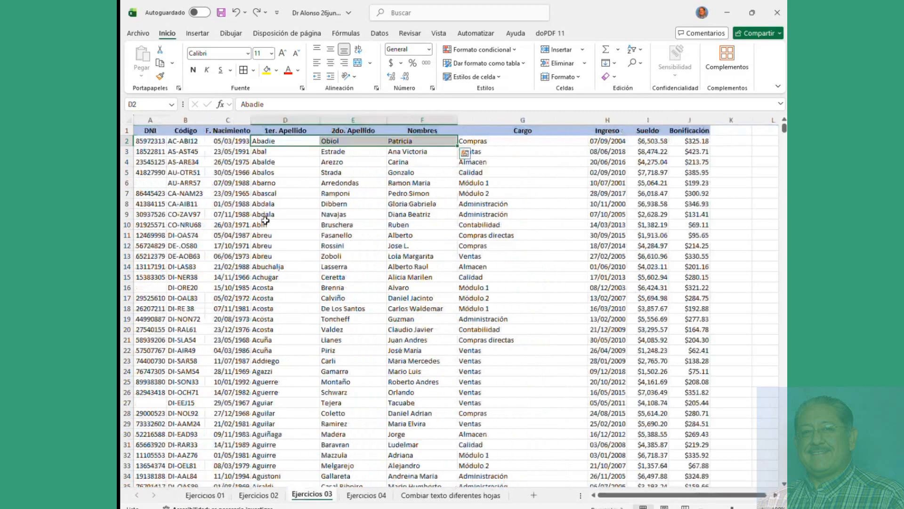
left_click(272, 141)
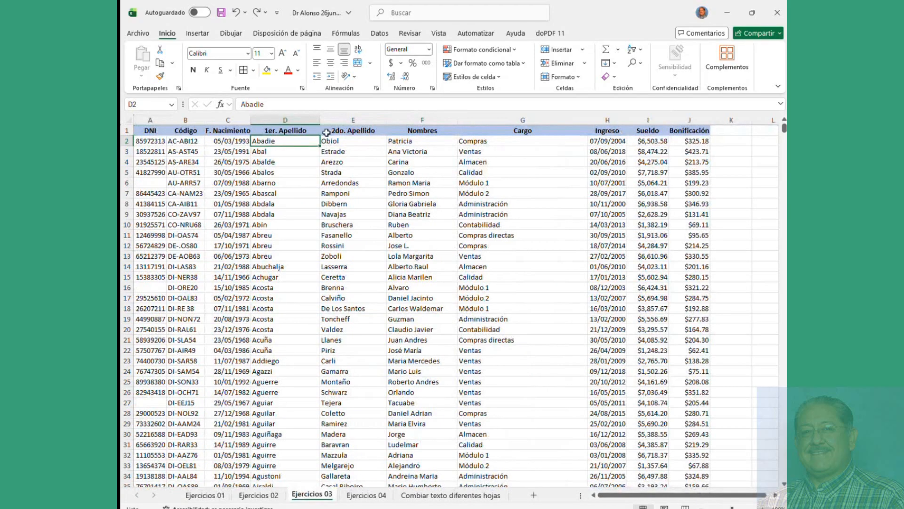
left_click(481, 142)
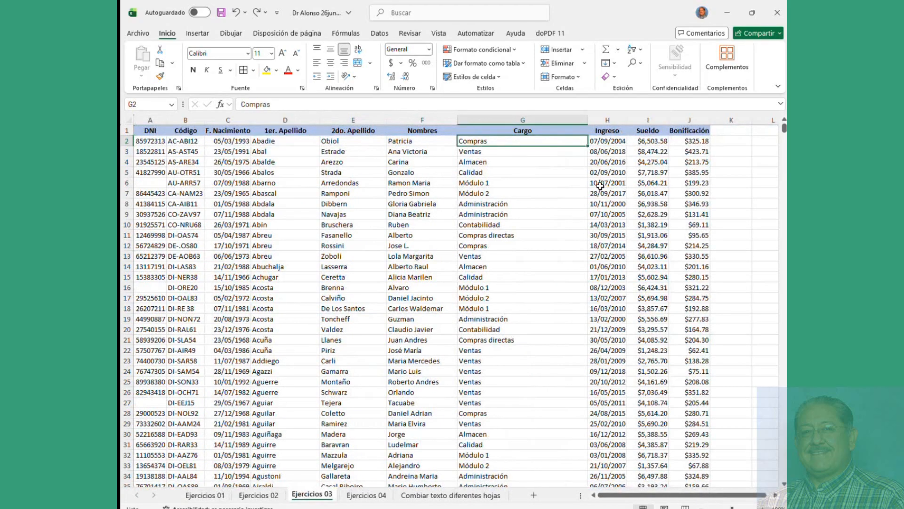
type("Ventas")
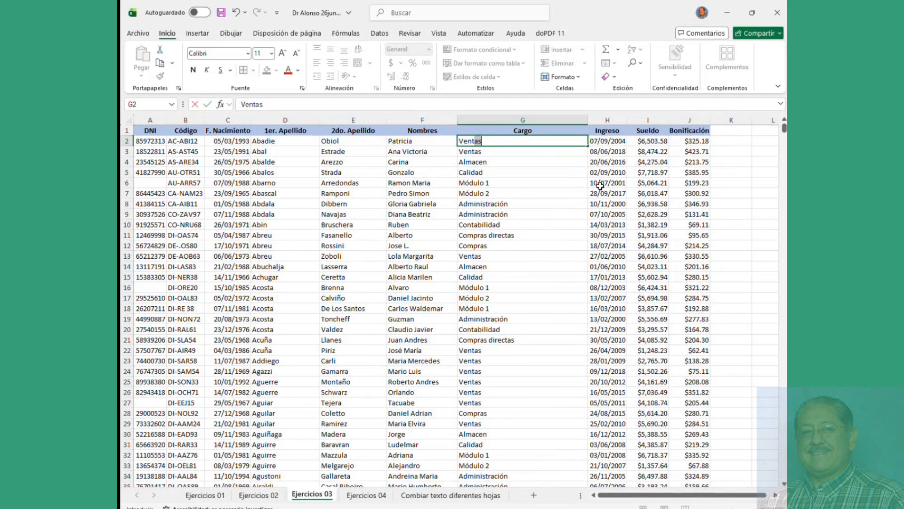
key("Return")
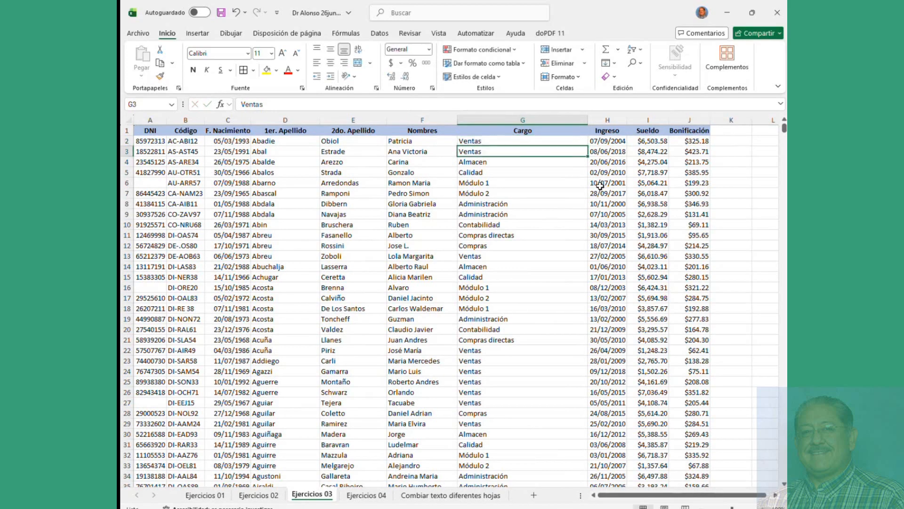
left_click(205, 495)
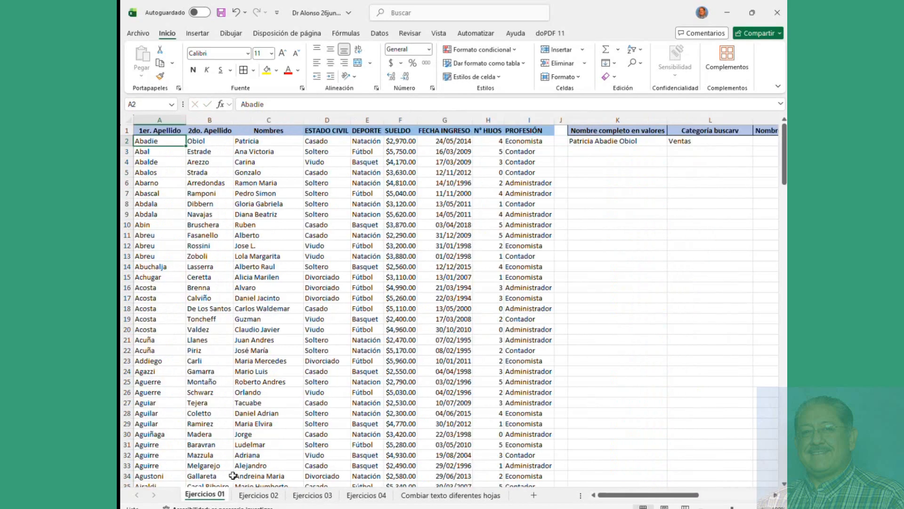
left_click(690, 141)
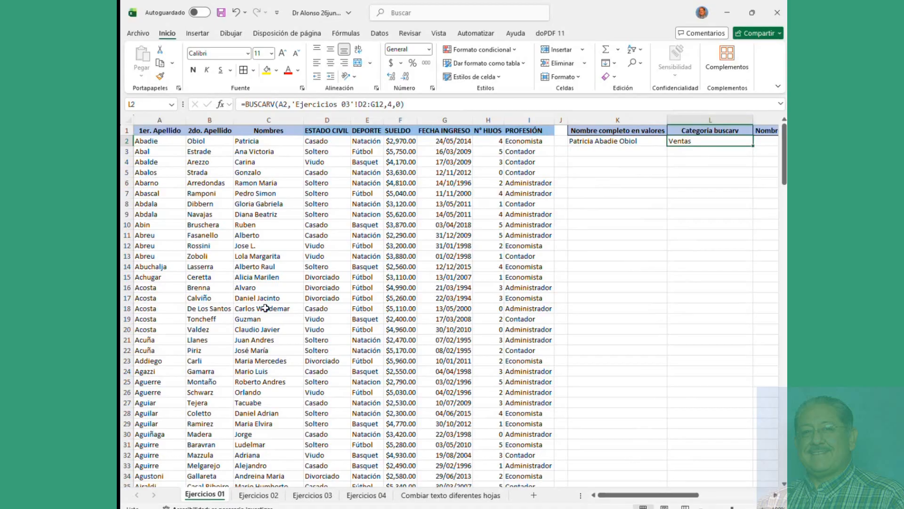
left_click(217, 184)
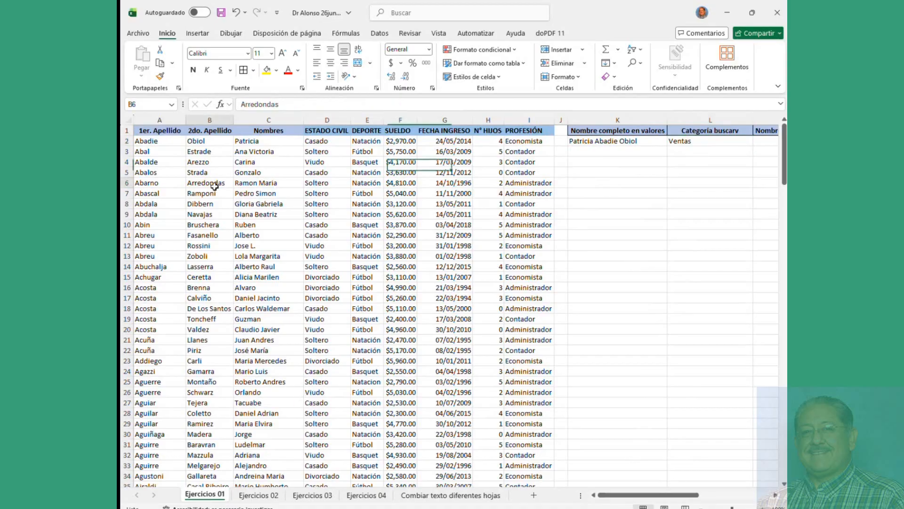
left_click_drag(153, 142, 264, 235)
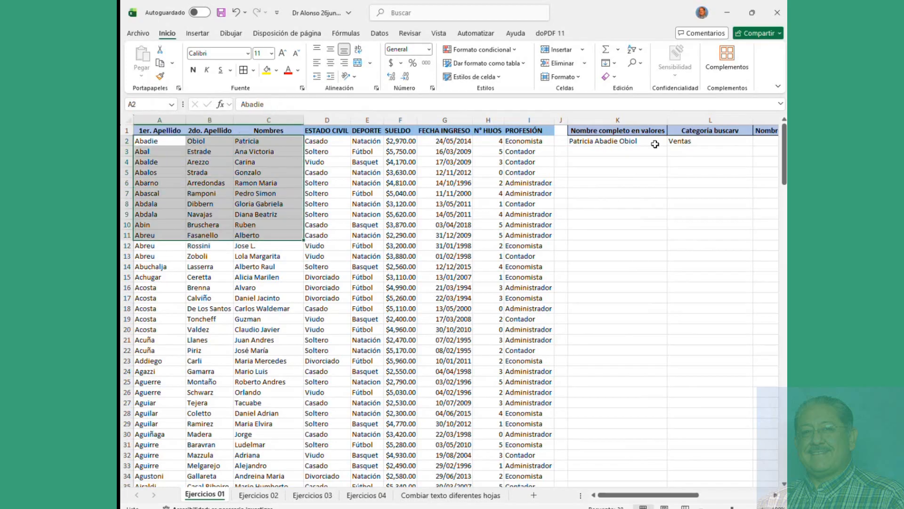
left_click(638, 142)
left_click(162, 141)
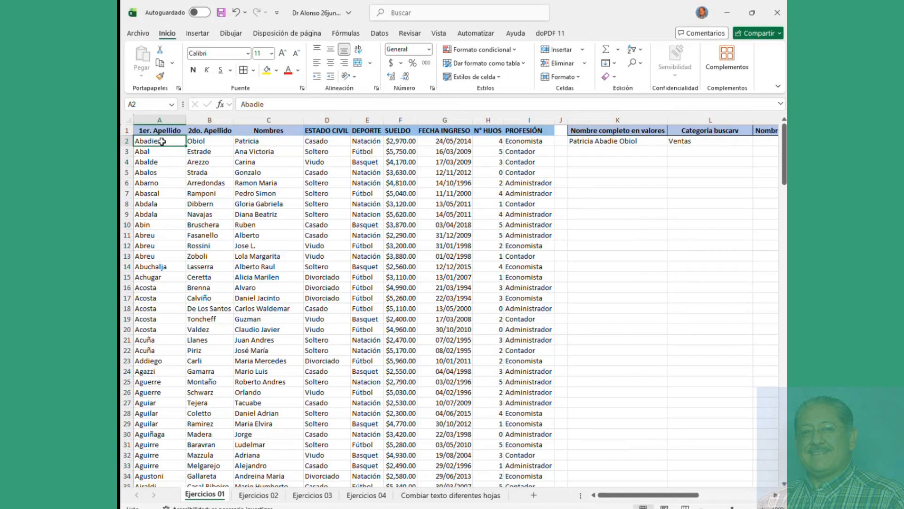
left_click(632, 142)
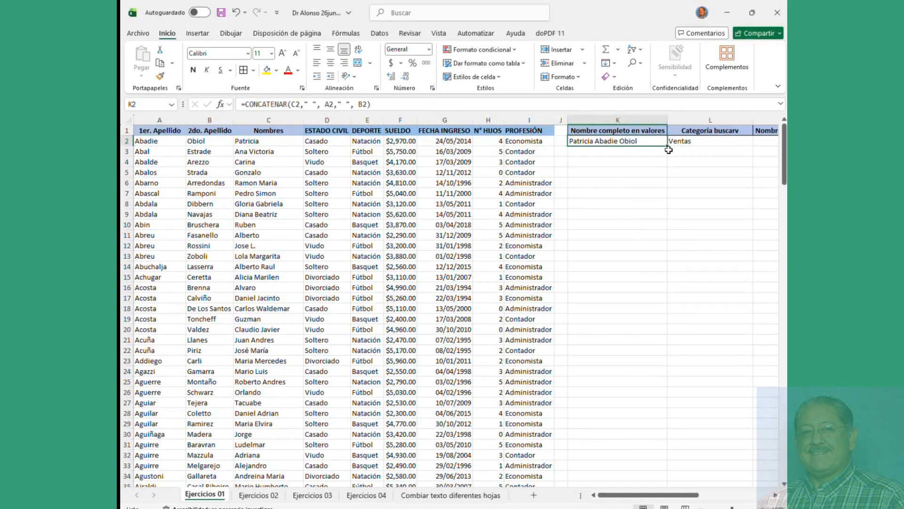
left_click_drag(667, 148, 667, 324)
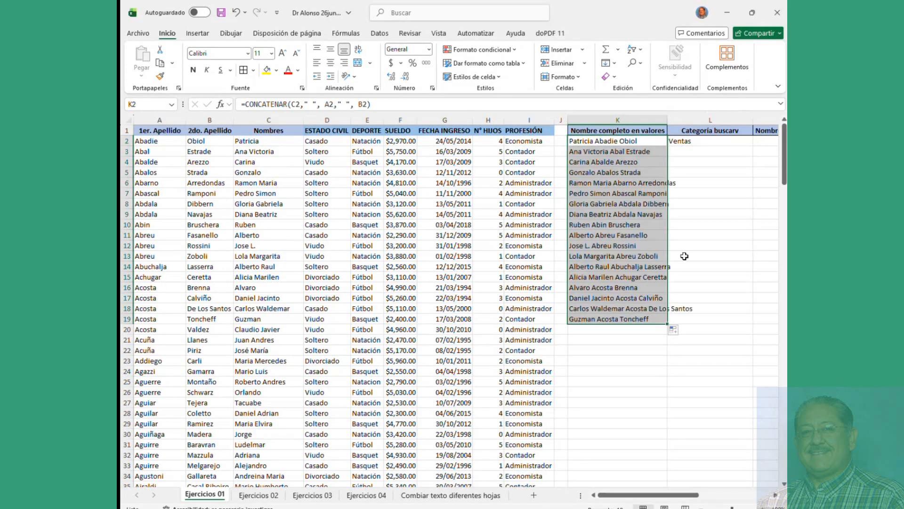
left_click(713, 141)
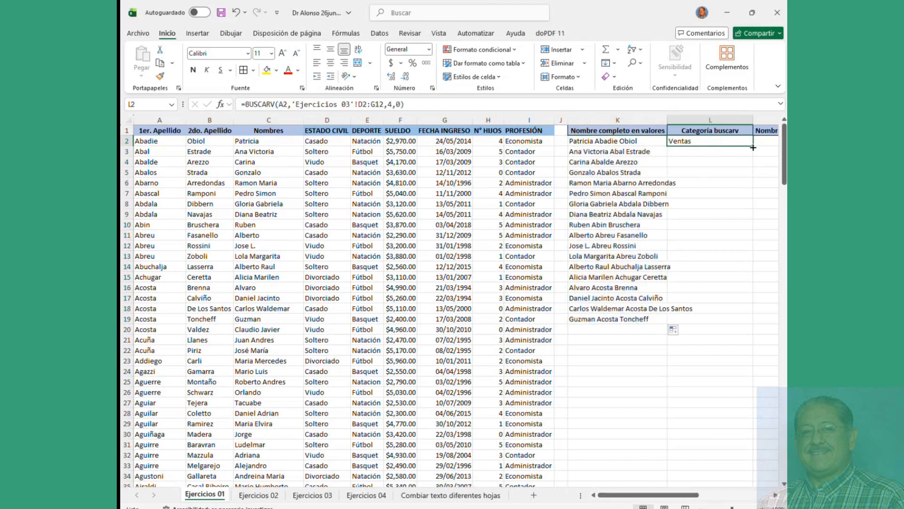
left_click_drag(752, 146, 747, 322)
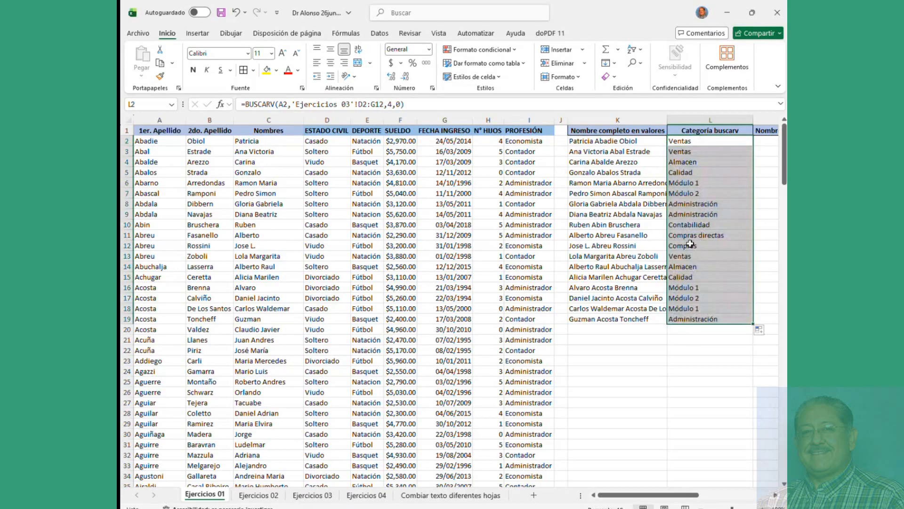
left_click(613, 152)
left_click(674, 152)
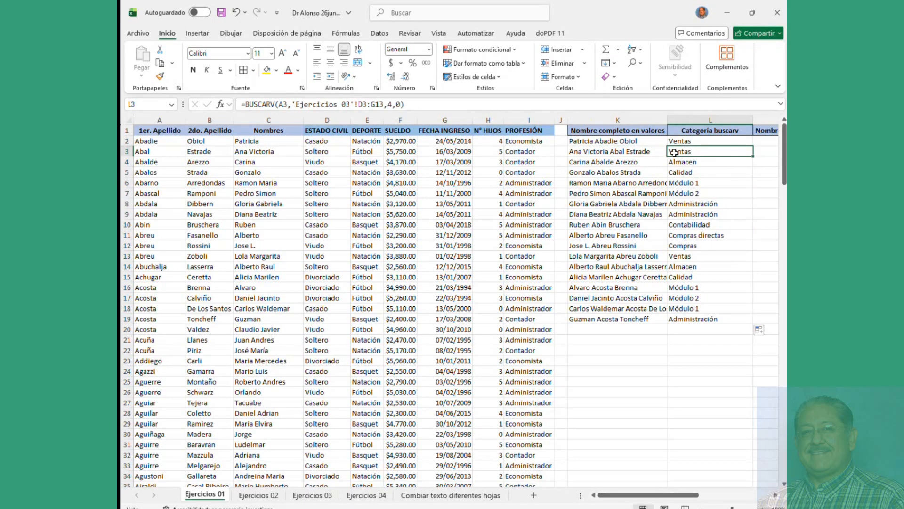
left_click(677, 162)
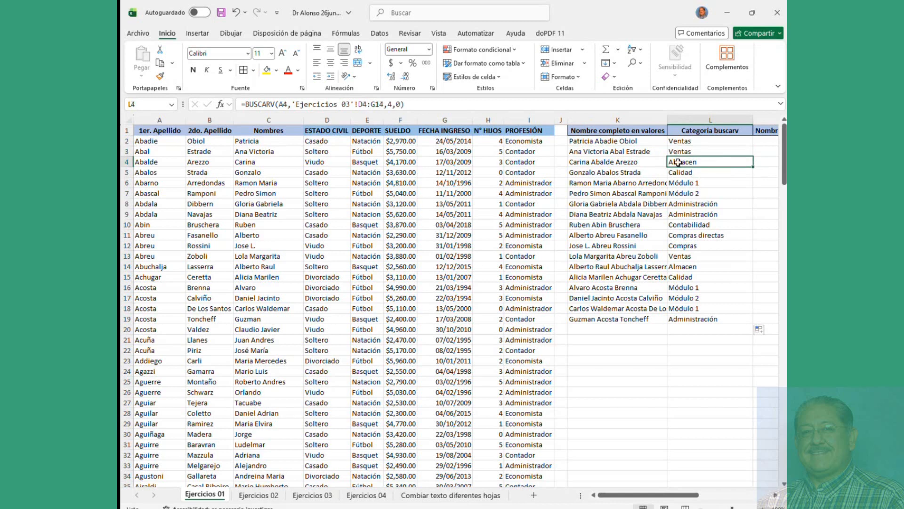
left_click(679, 152)
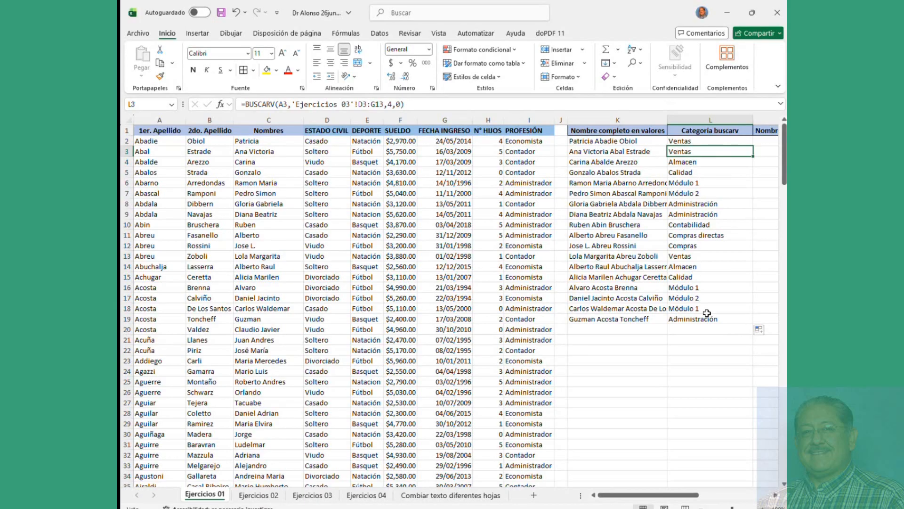
left_click_drag(602, 142, 656, 405)
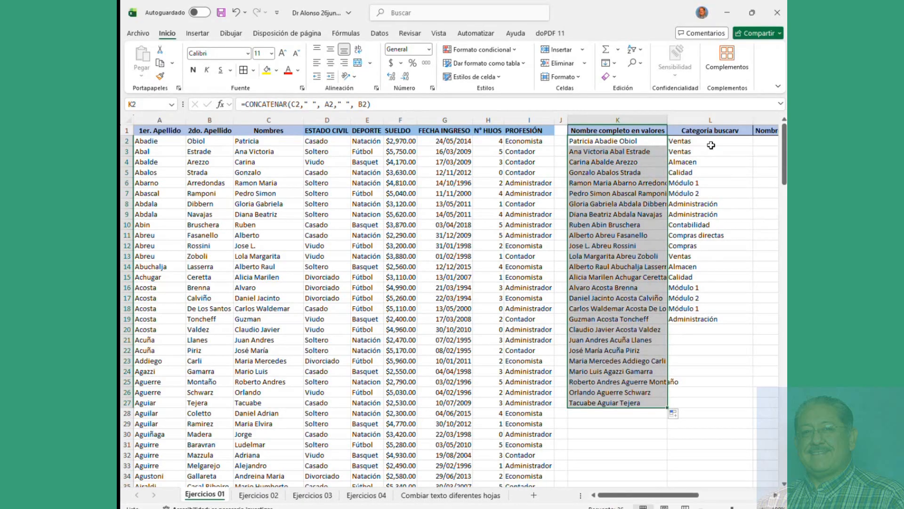
left_click_drag(711, 146, 752, 419)
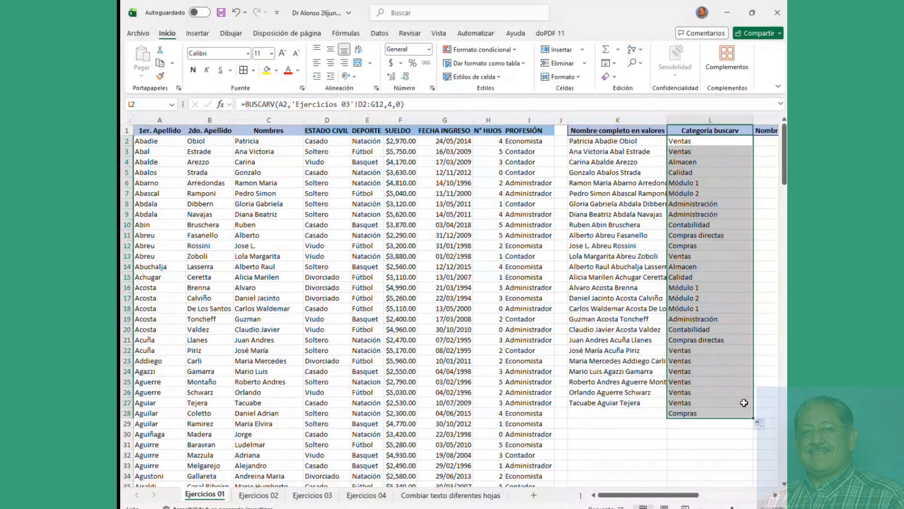
left_click(689, 142)
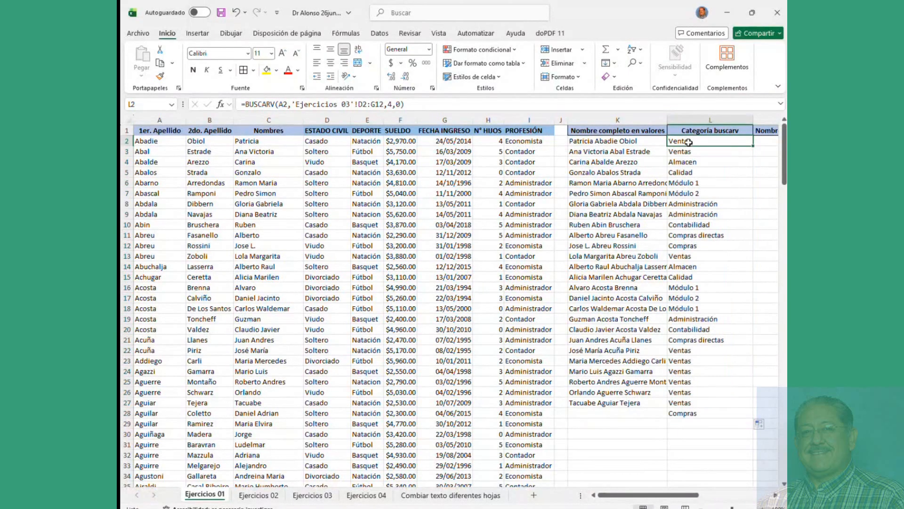
left_click(689, 152)
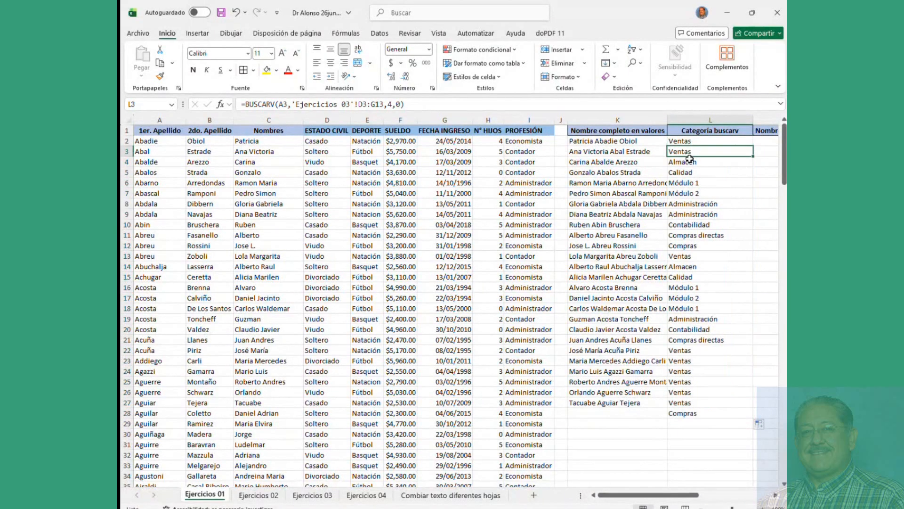
left_click(690, 164)
left_click(690, 173)
left_click(690, 182)
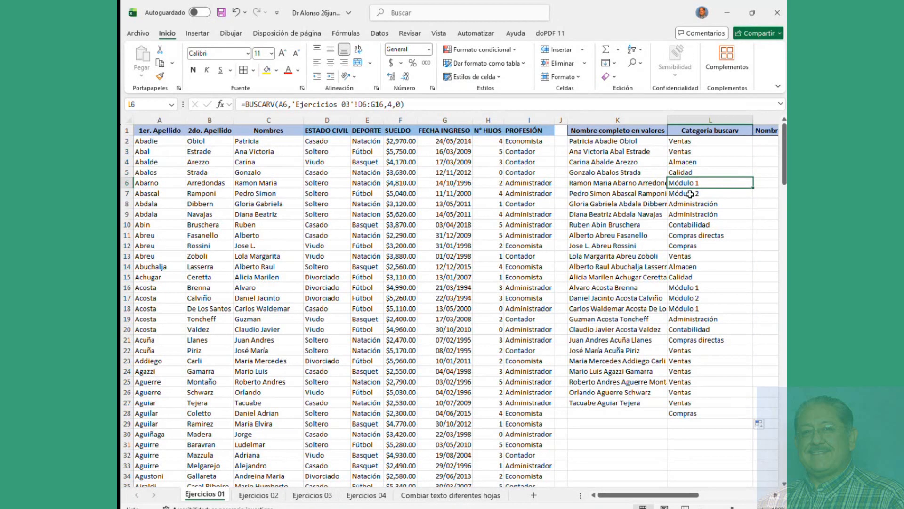
left_click(691, 194)
left_click(634, 190)
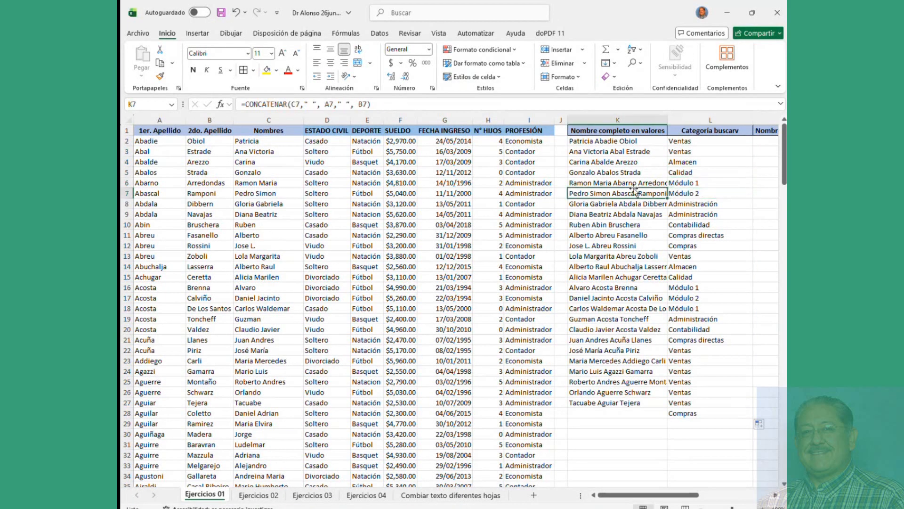
left_click_drag(683, 413, 626, 155)
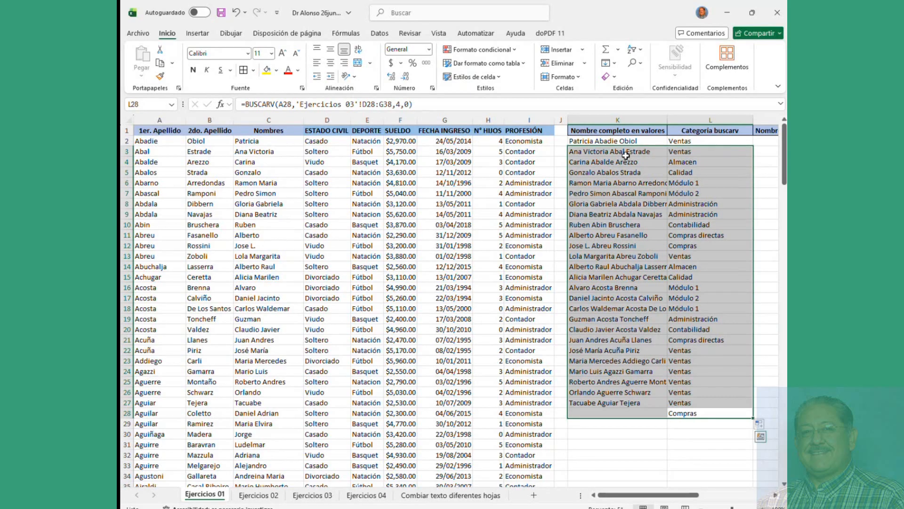
key("Delete")
left_click(625, 162)
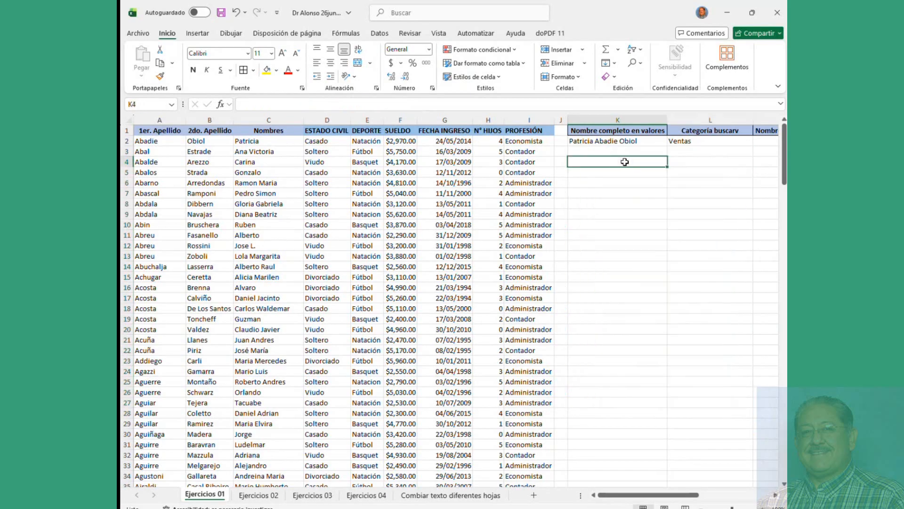
left_click(695, 142)
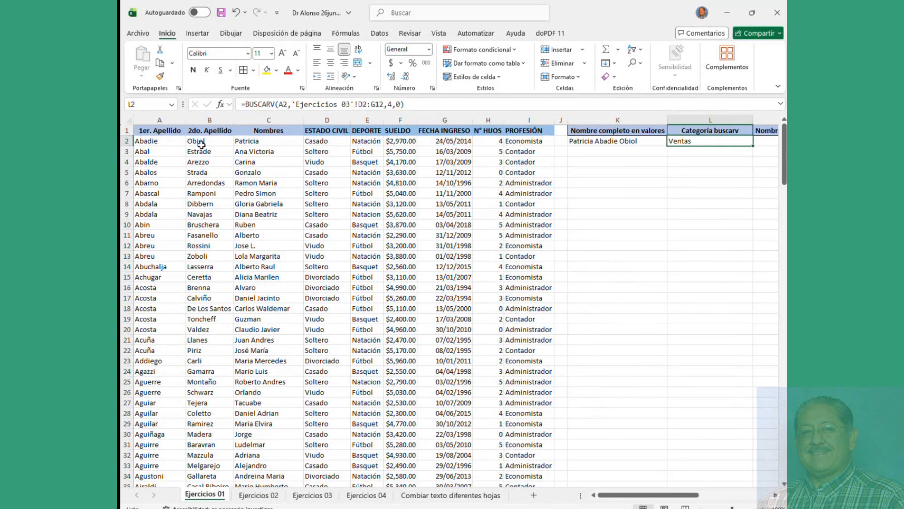
left_click(164, 141)
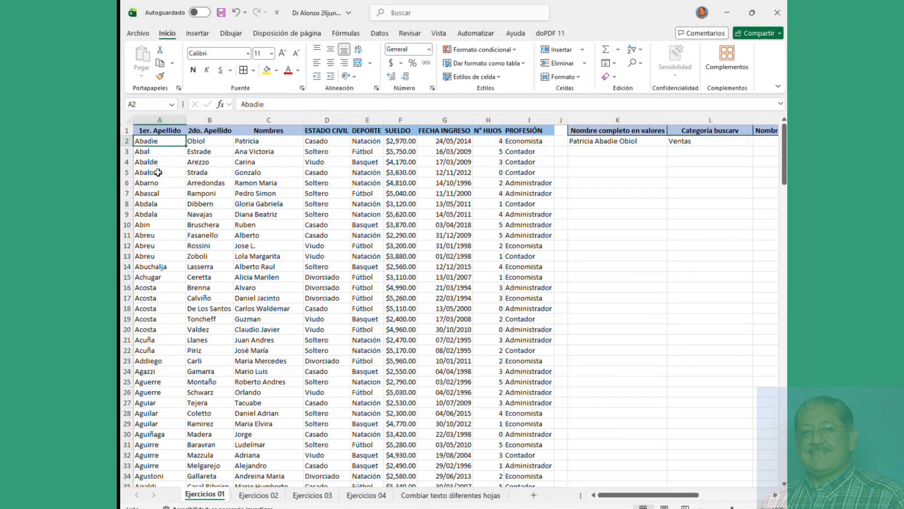
left_click(311, 496)
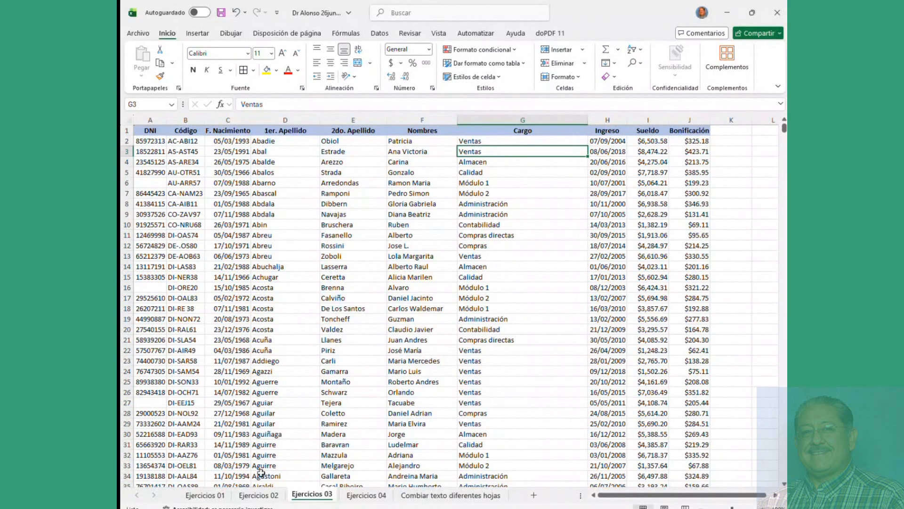
left_click(205, 495)
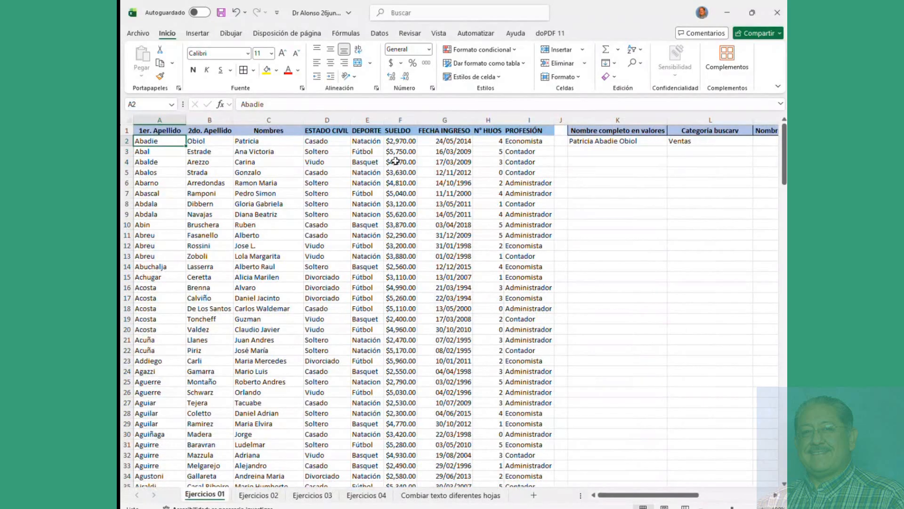
left_click(627, 142)
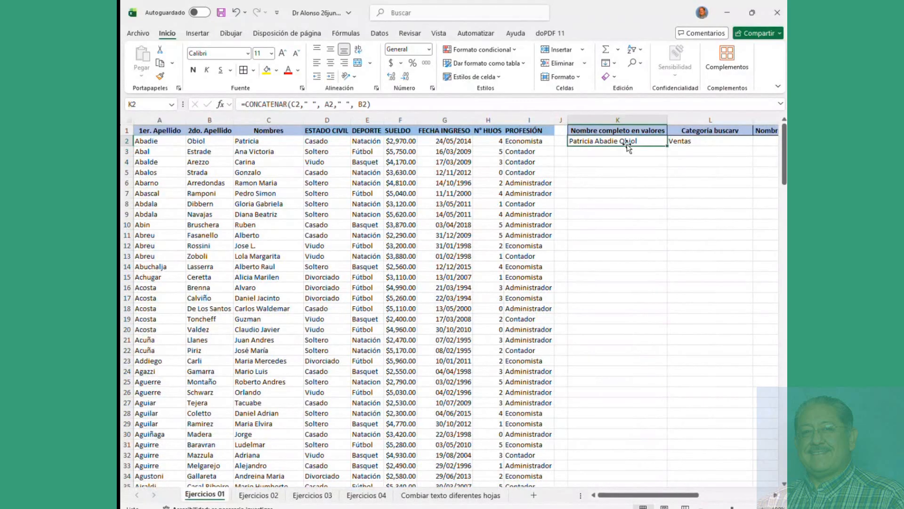
left_click(693, 143)
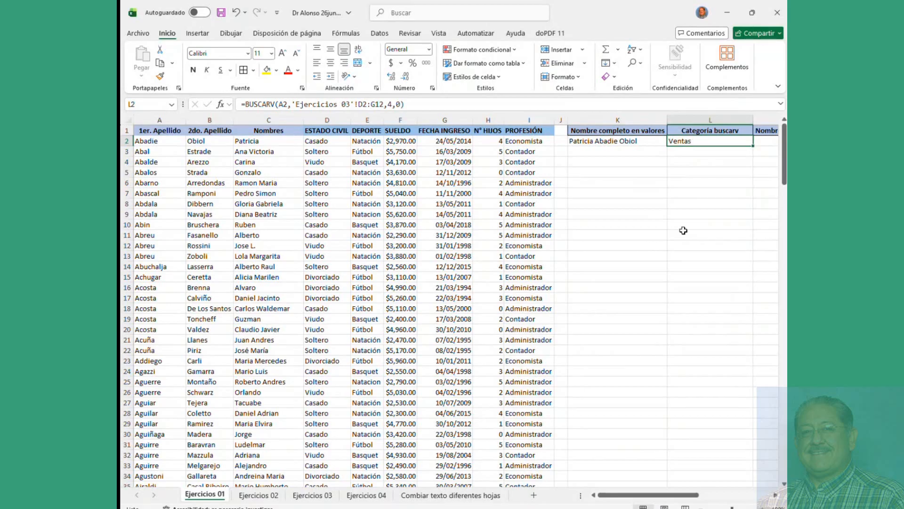
left_click(583, 141)
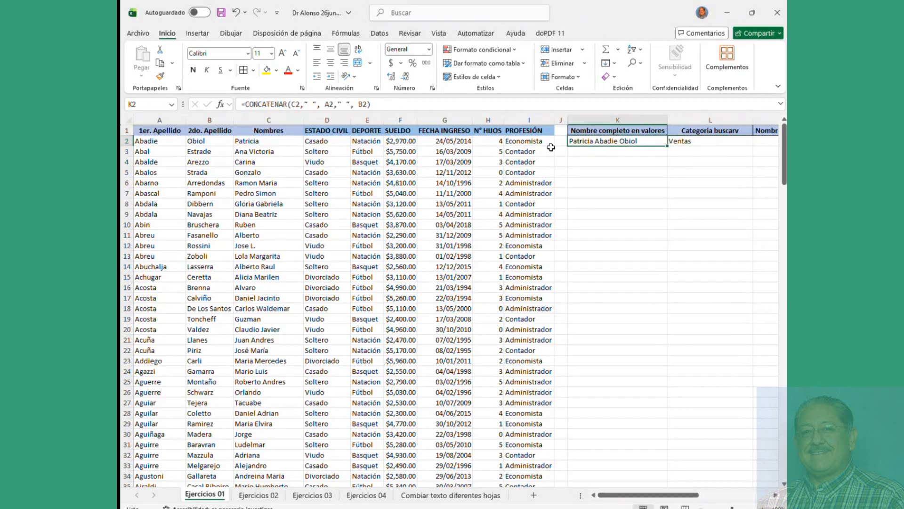
Step: Clear the full name in K2 and the category lookup in L2
key("Delete")
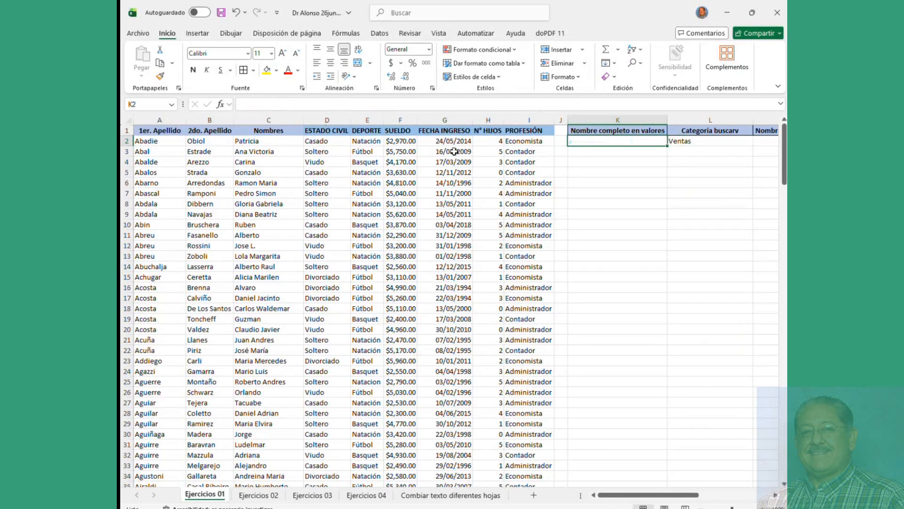
left_click(687, 141)
key("Delete")
Step: Enter =CONCATENAR(C2," ",A2," ",B2) in K2 to join first name and both surnames
left_click(591, 142)
type("=")
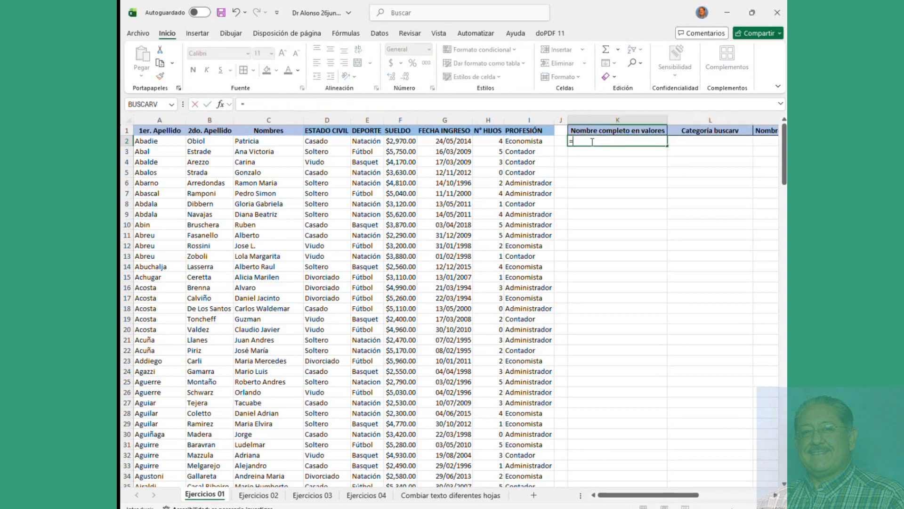
type("concat")
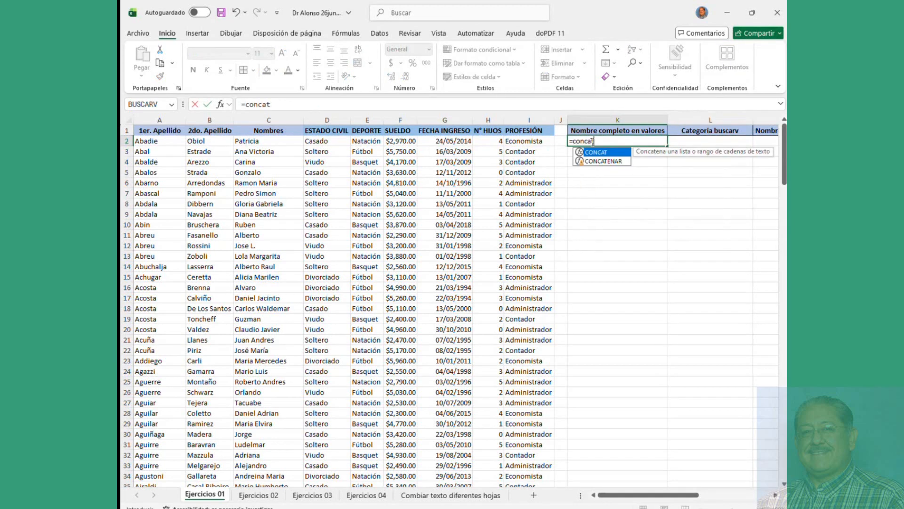
type("enar")
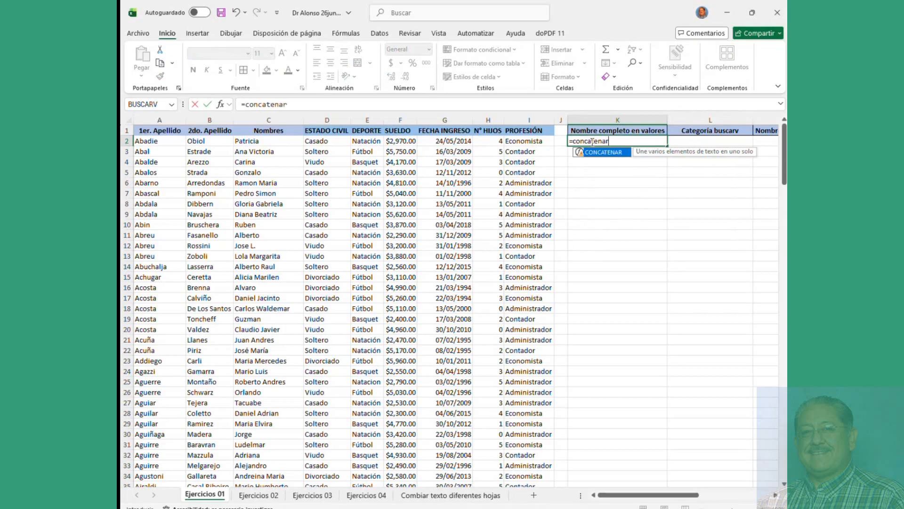
type("(")
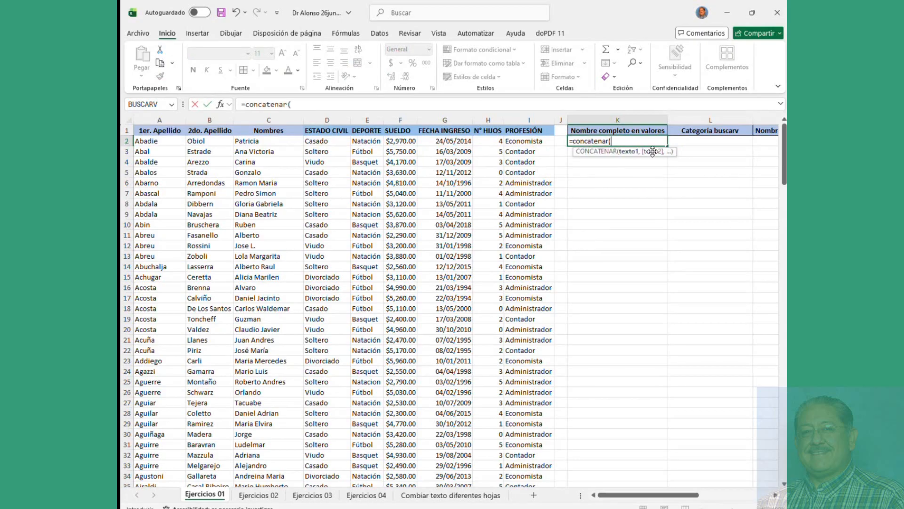
left_click(262, 144)
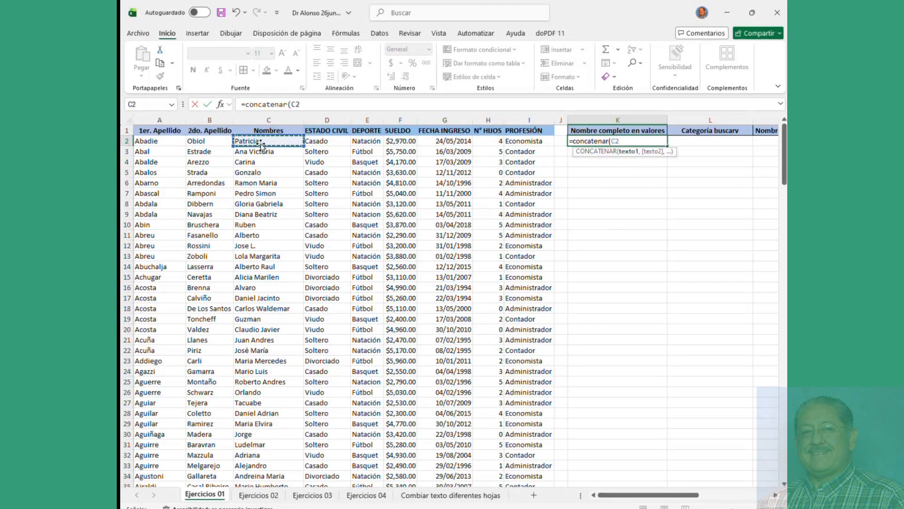
type(",")
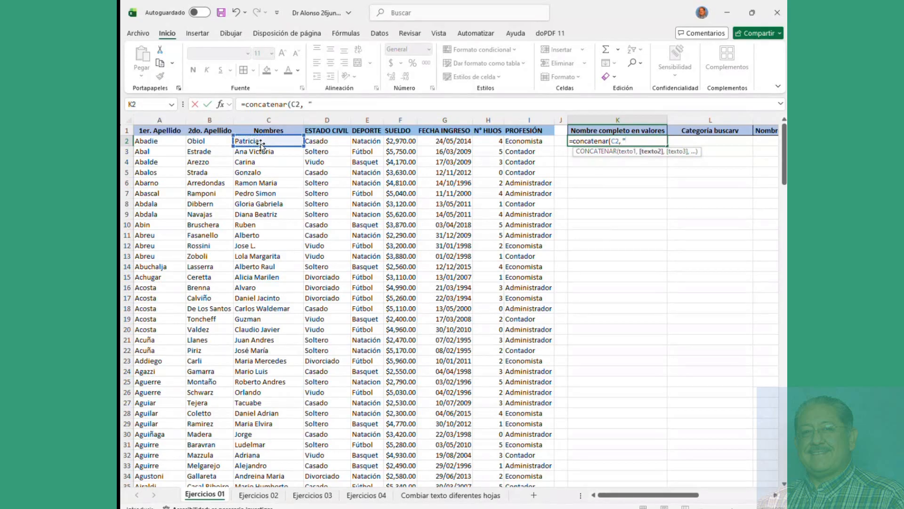
type(" \" \",")
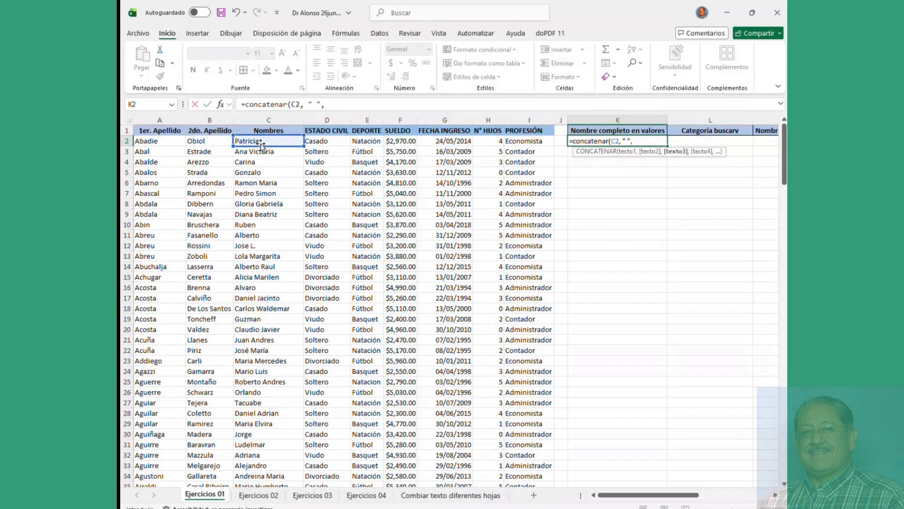
left_click(153, 141)
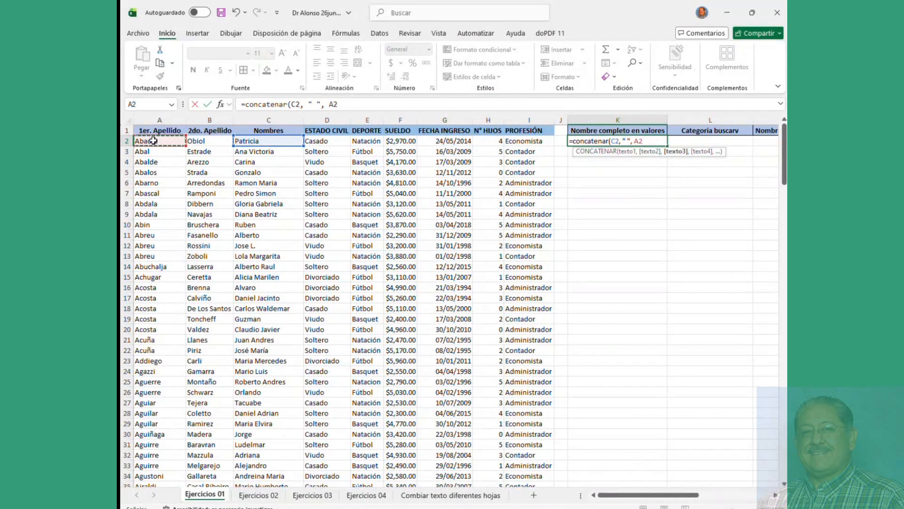
type(",")
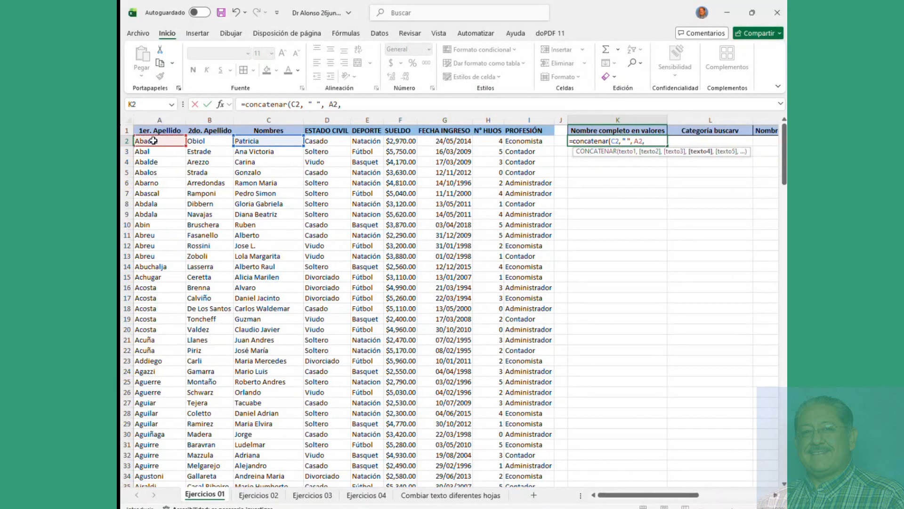
type("\" \",")
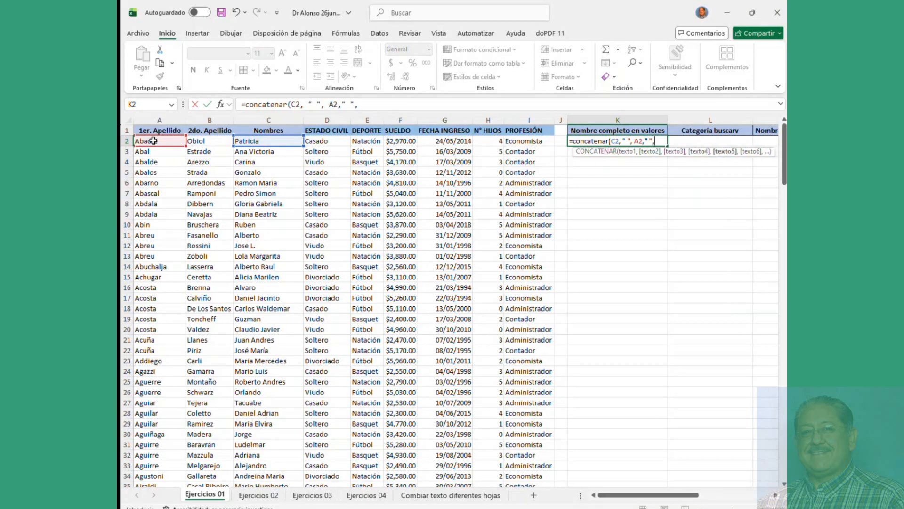
left_click(207, 141)
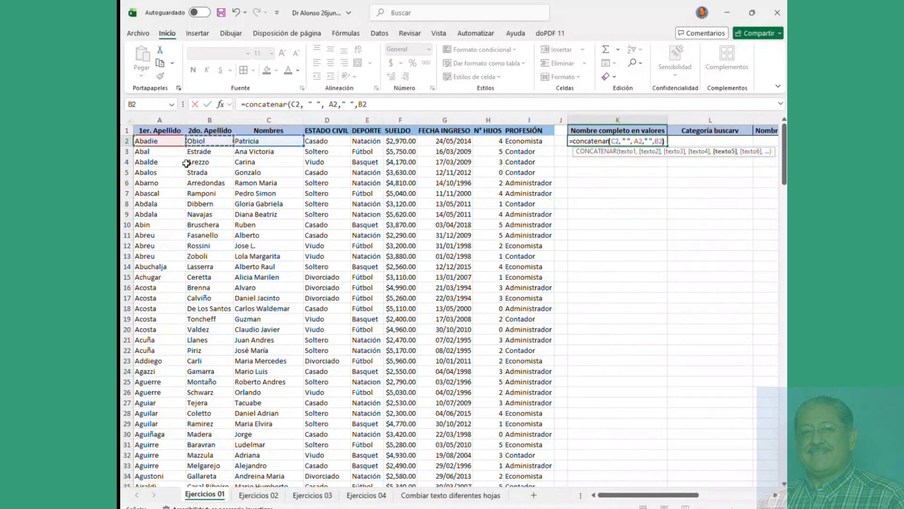
type(")")
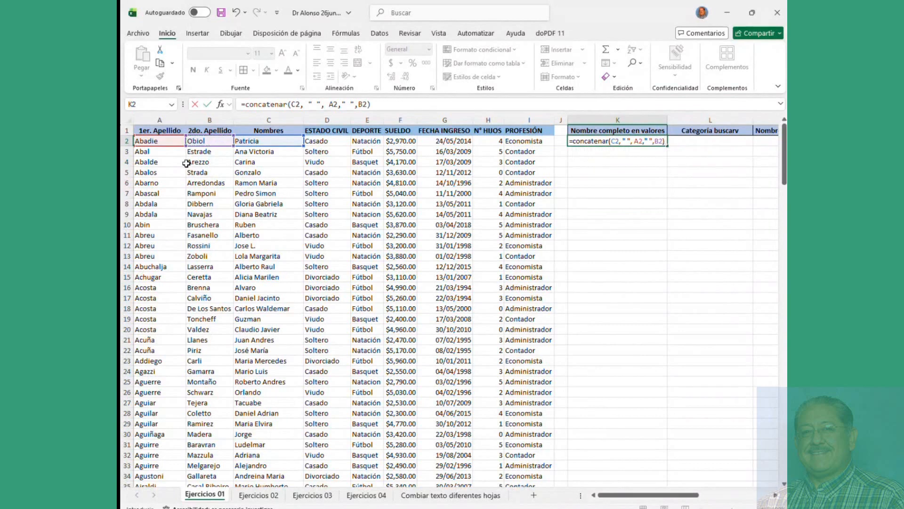
key("Return")
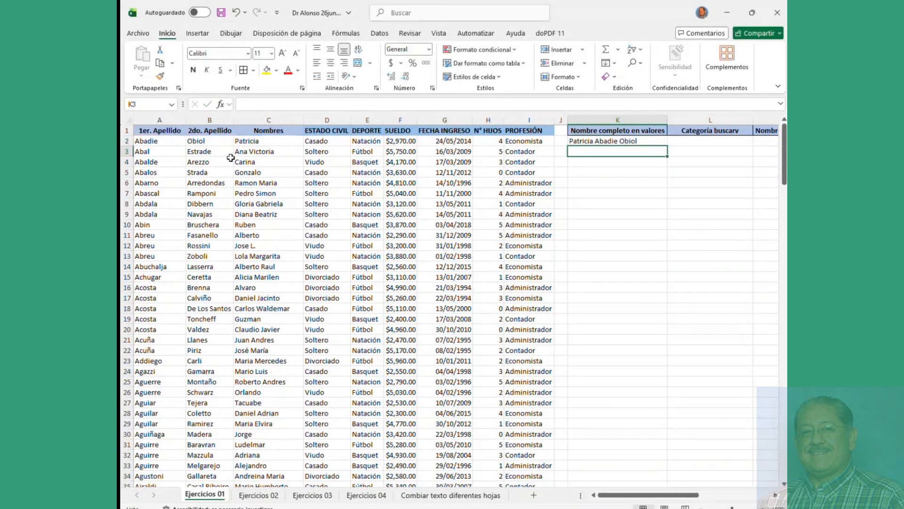
Step: Copy K2's full-name formula down to row 195 and verify row 190's result
left_click(617, 141)
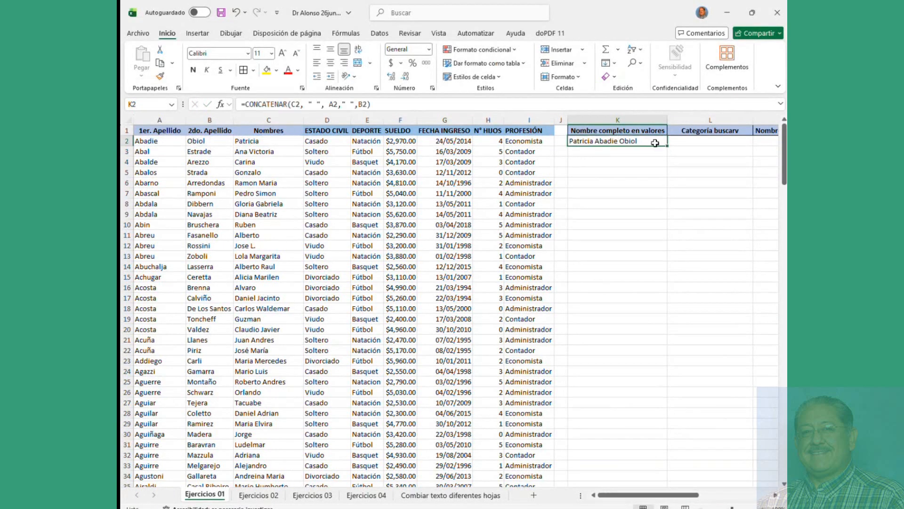
left_click_drag(667, 146, 660, 432)
left_click(626, 392)
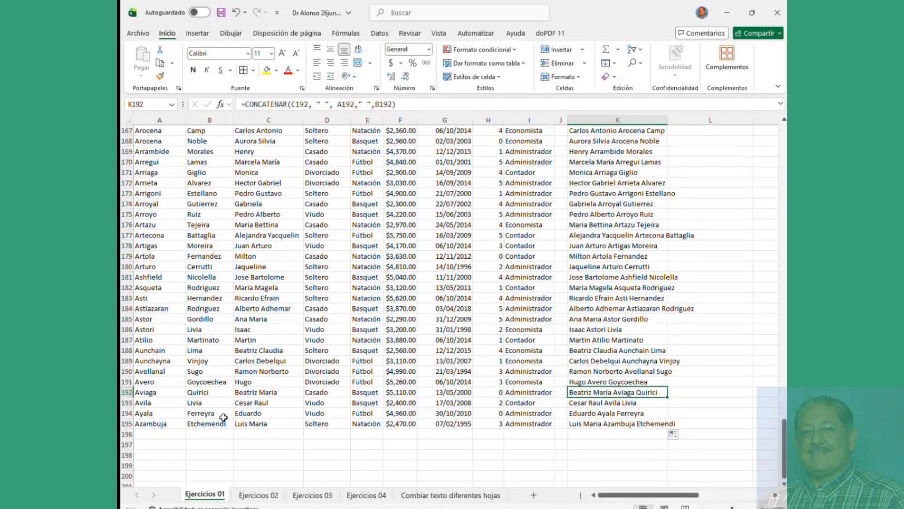
left_click(269, 371)
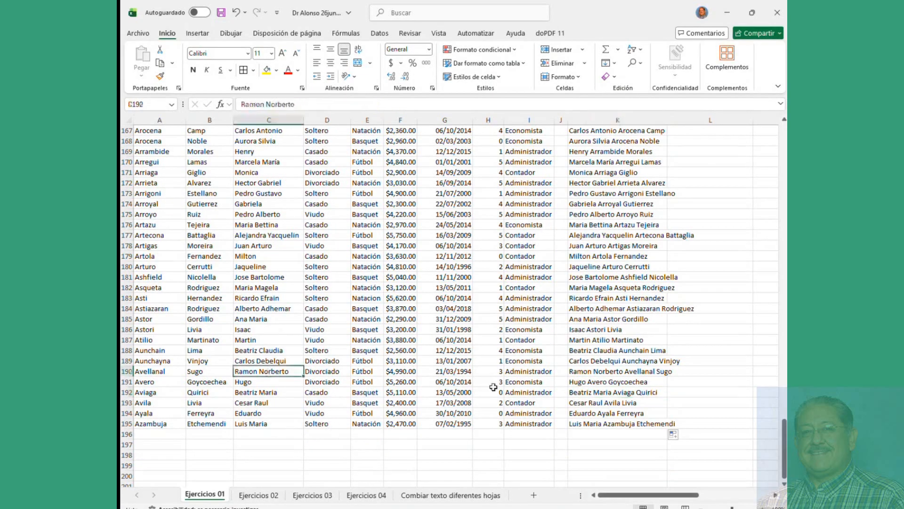
left_click(577, 372)
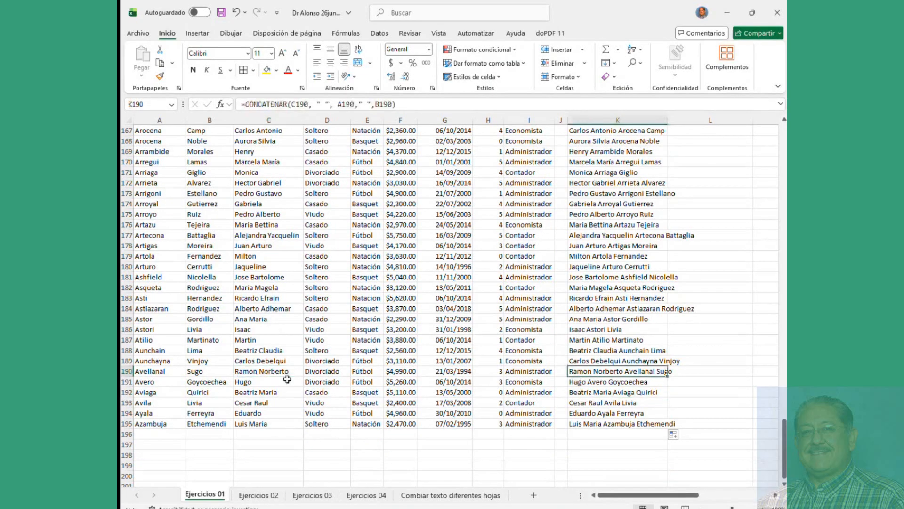
left_click(264, 371)
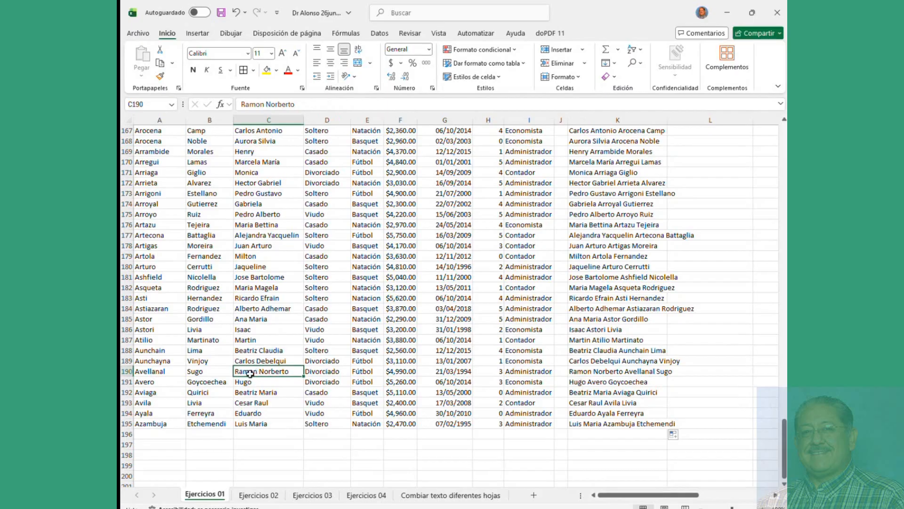
left_click(616, 372)
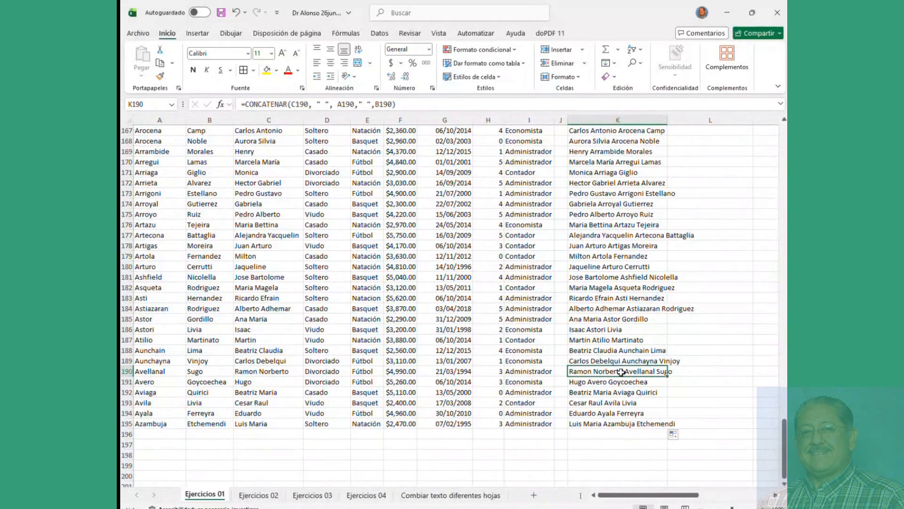
Step: Scroll back to the top and review the original formula in K2
scroll(620, 267, "up", 20)
scroll(597, 213, "up", 20)
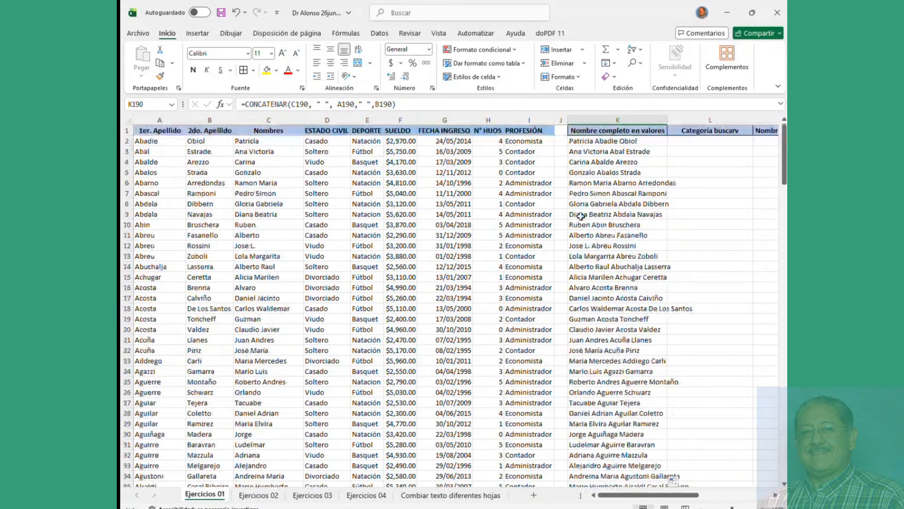
left_click(603, 141)
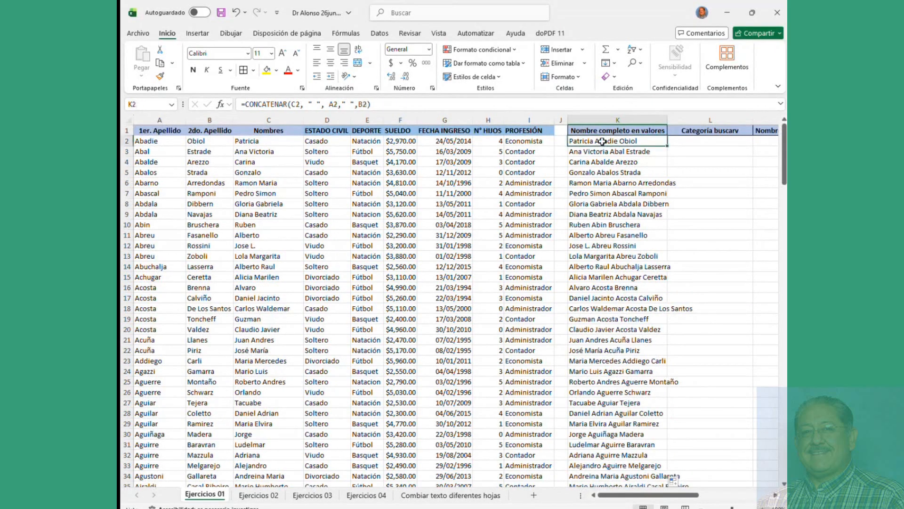
left_click(689, 142)
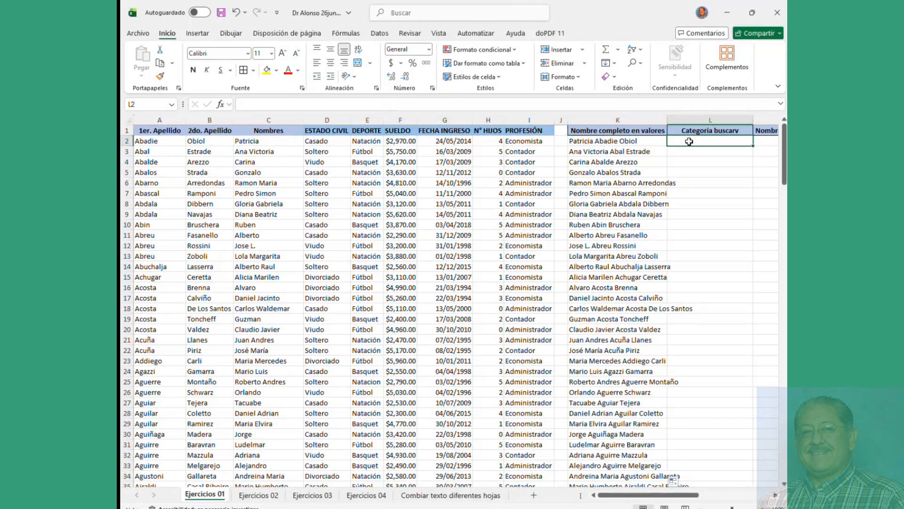
Step: Start a formula in L2 and search the function list for buscar to find BUSCARV
type("=")
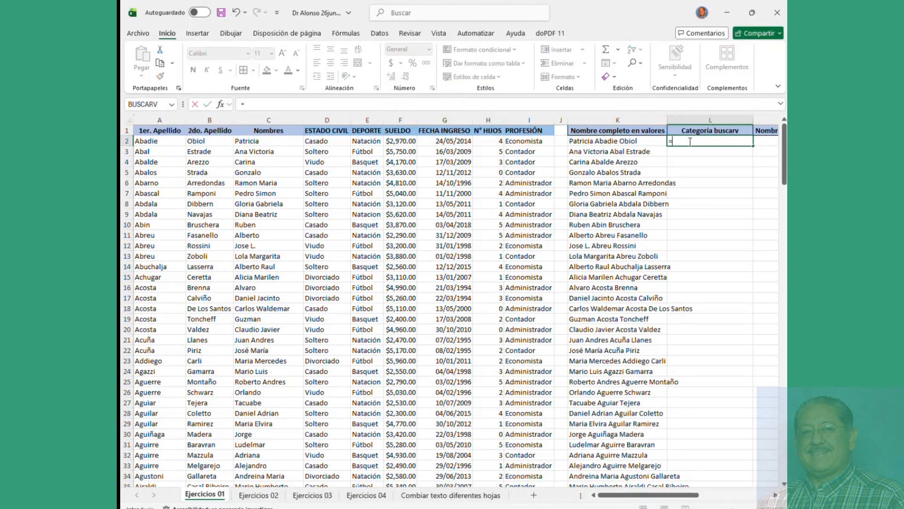
left_click(221, 105)
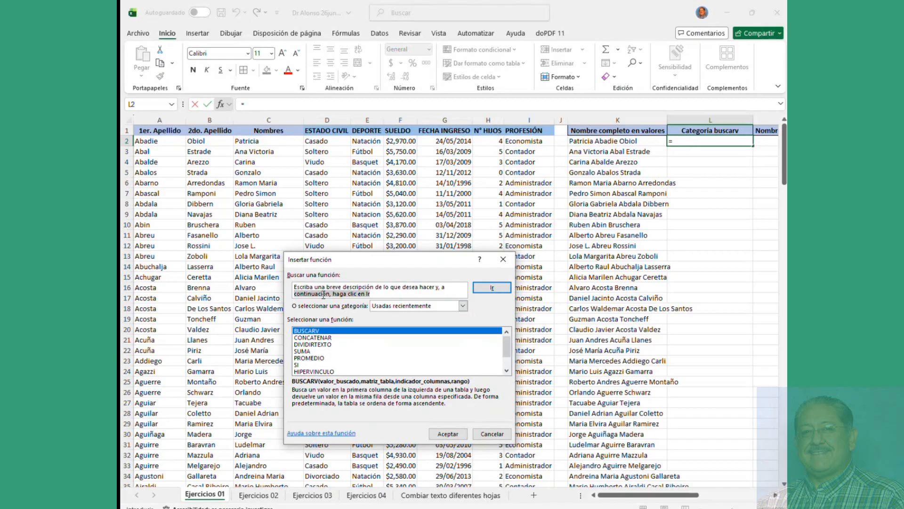
type("bus")
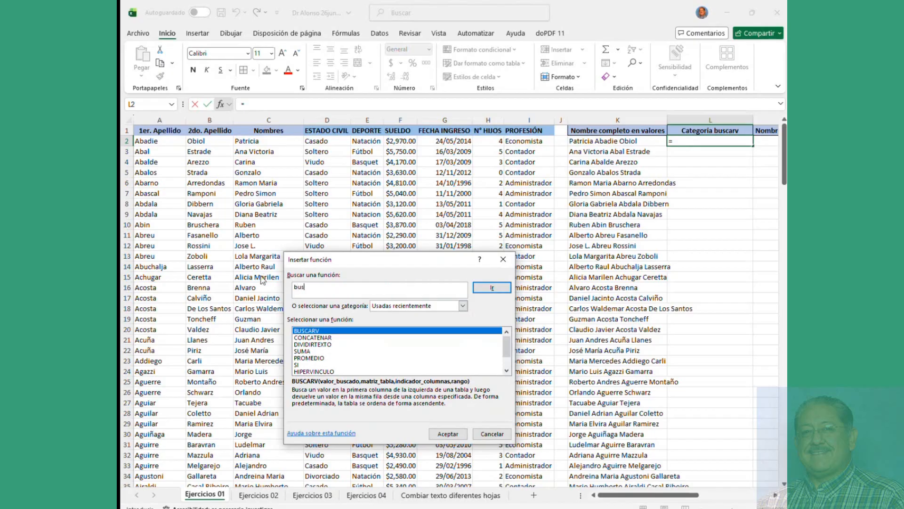
type("carv")
left_click(501, 291)
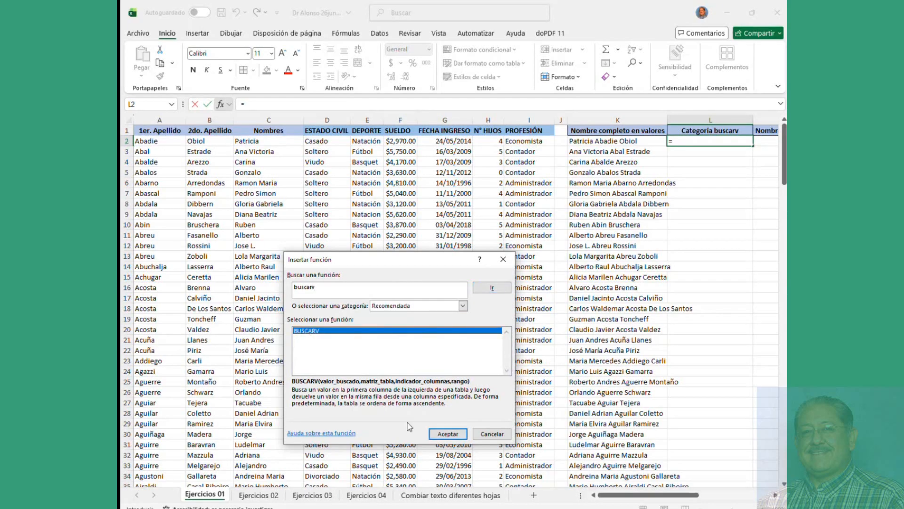
Step: Open BUSCARV's arguments and set A2 (Abadie) as the lookup value
left_click(447, 434)
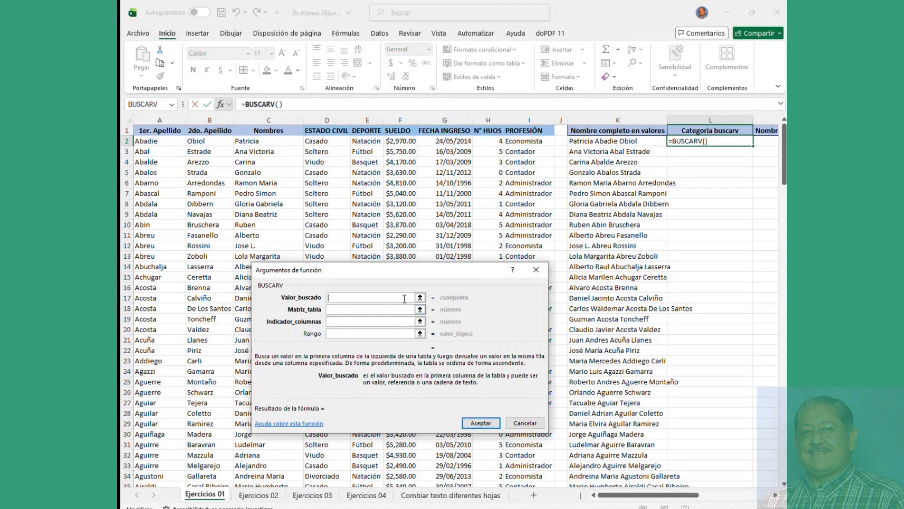
left_click_drag(393, 273, 405, 210)
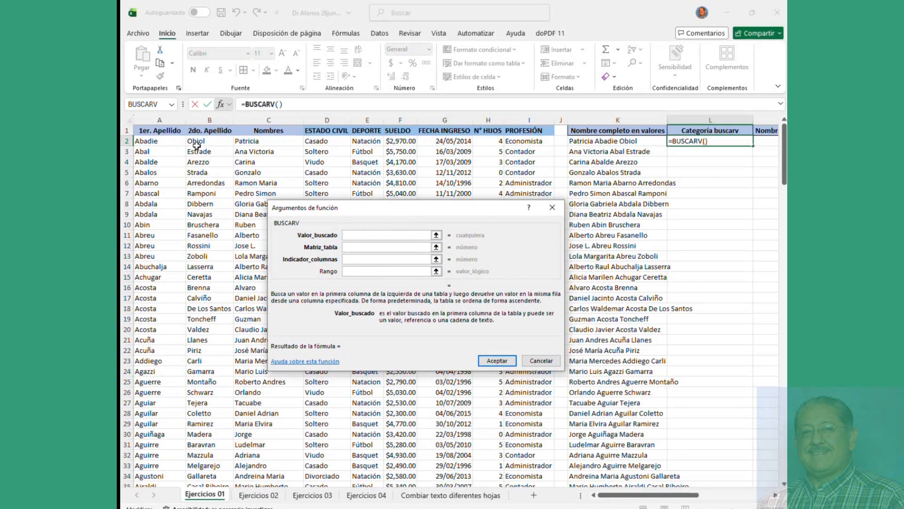
left_click(158, 141)
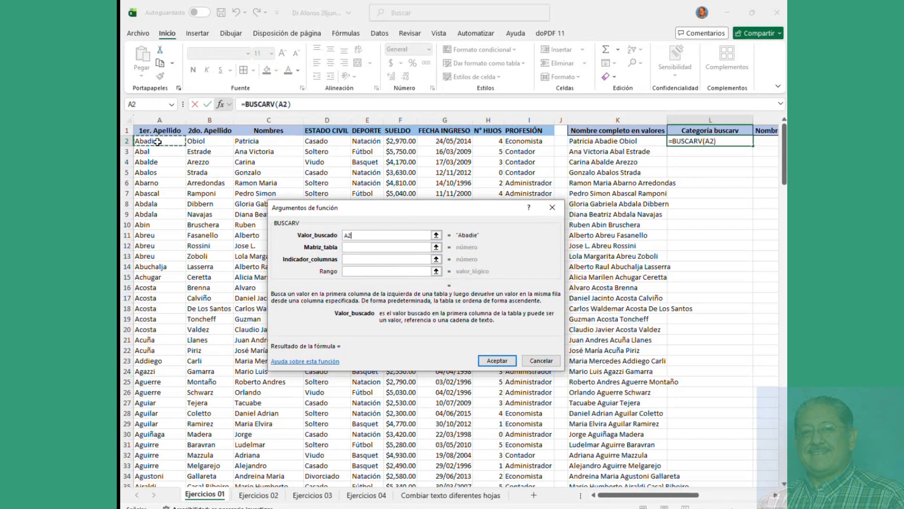
left_click(196, 140)
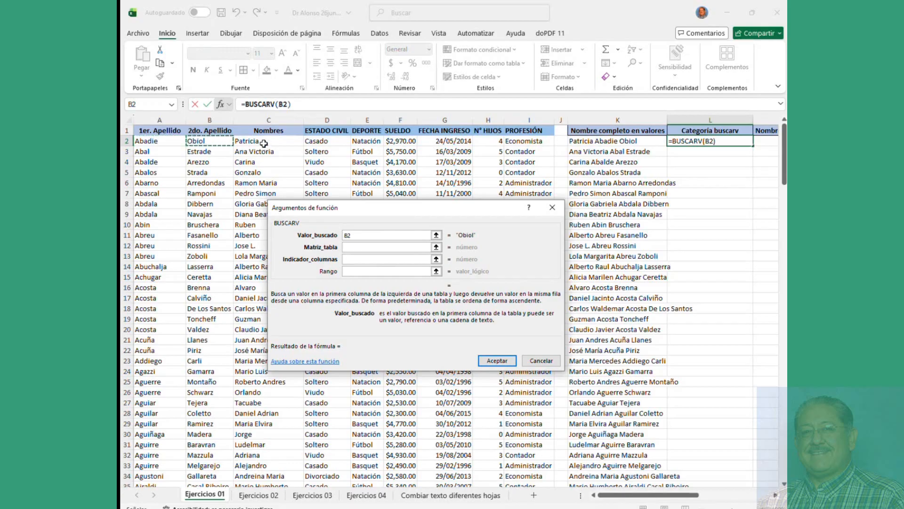
left_click(264, 142)
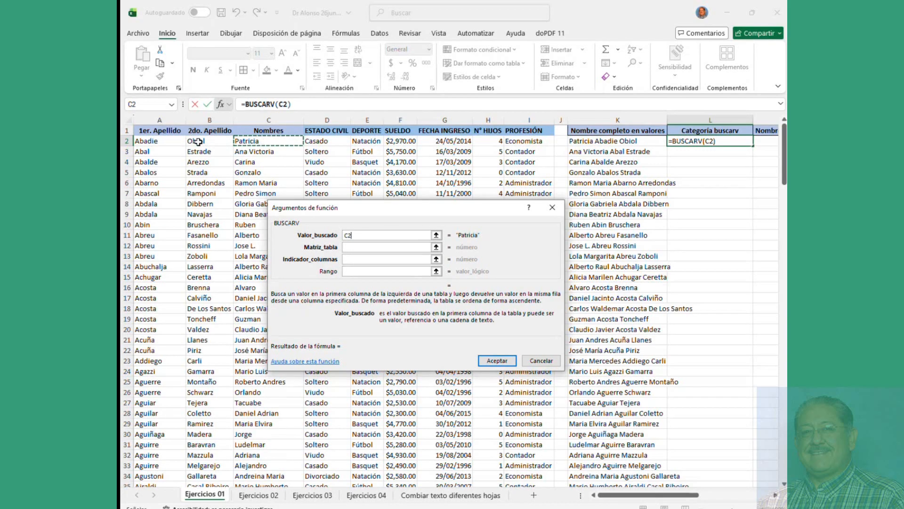
left_click(146, 141)
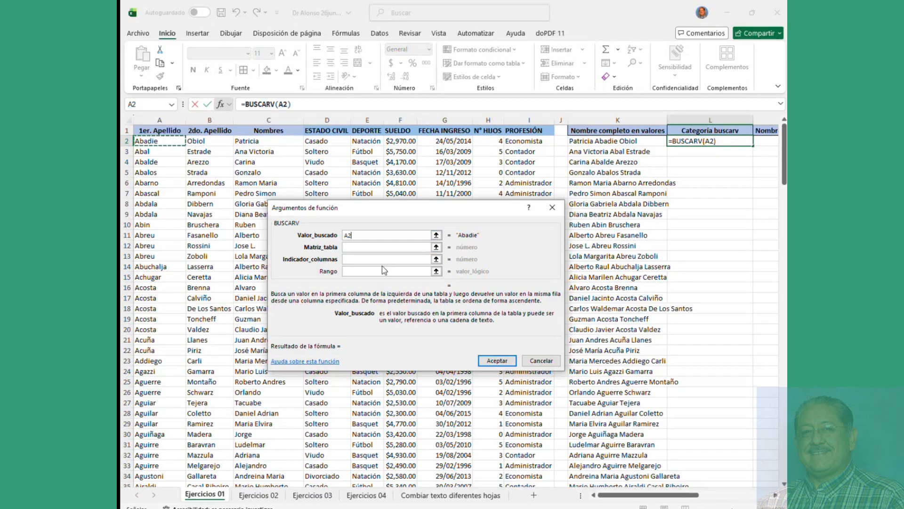
left_click(369, 249)
left_click(368, 248)
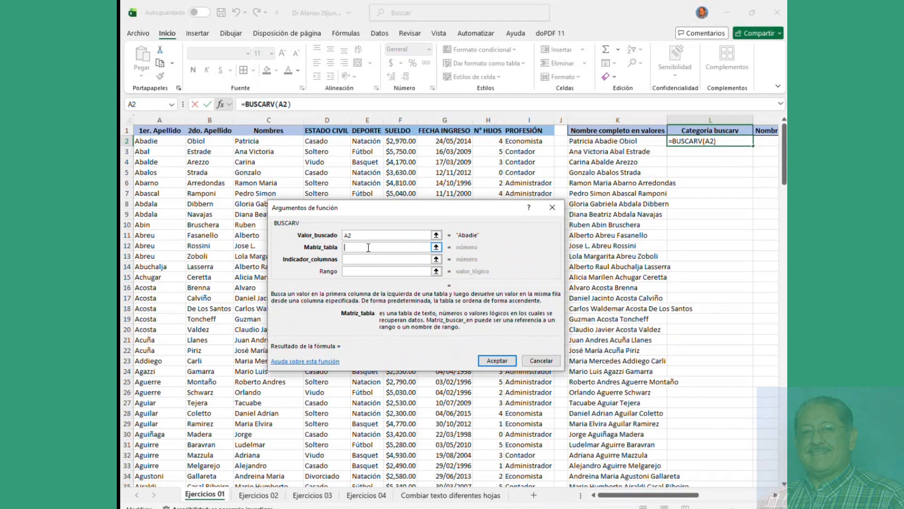
Step: Select 'Ejercicios 03'!D2:G16 as BUSCARV's table array
left_click(311, 496)
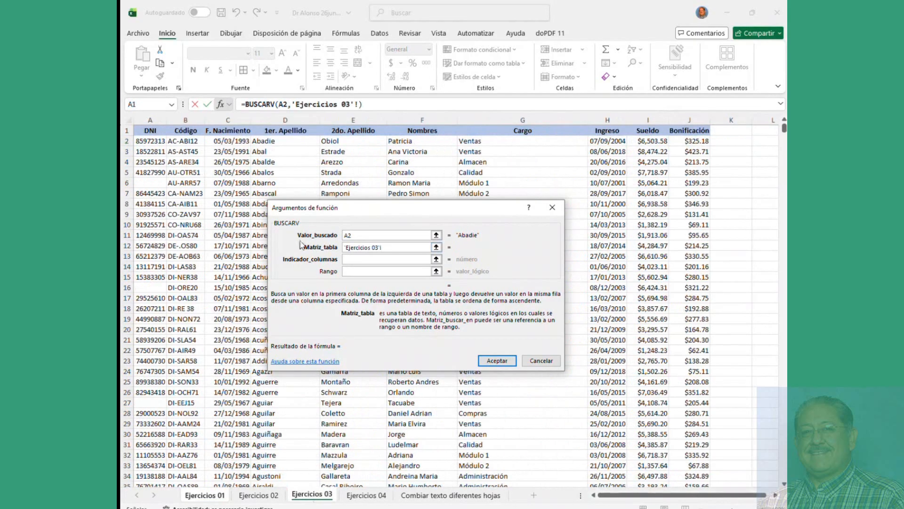
left_click(269, 141)
left_click_drag(269, 141, 515, 334)
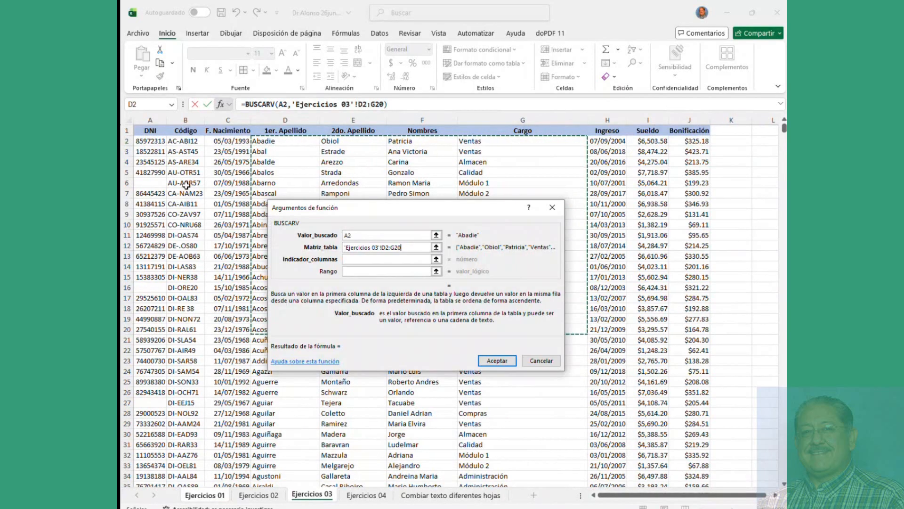
left_click_drag(149, 142, 528, 330)
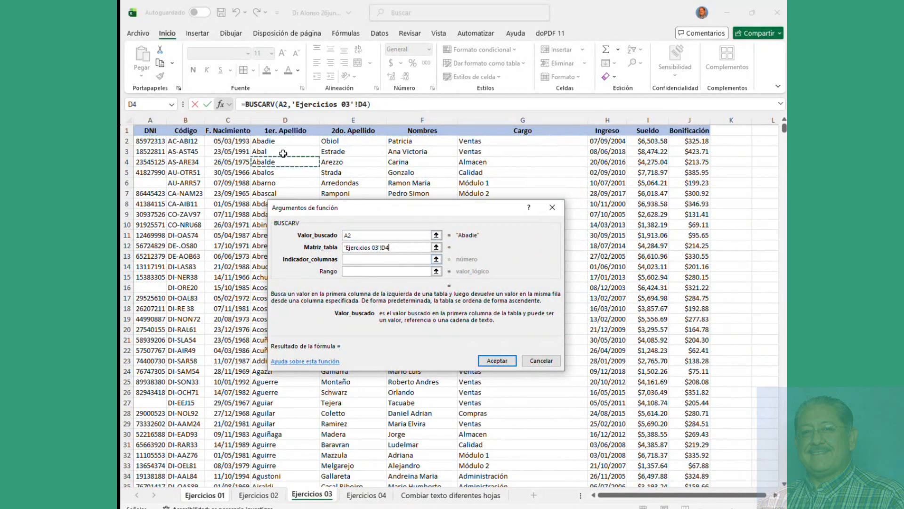
left_click_drag(257, 140, 501, 284)
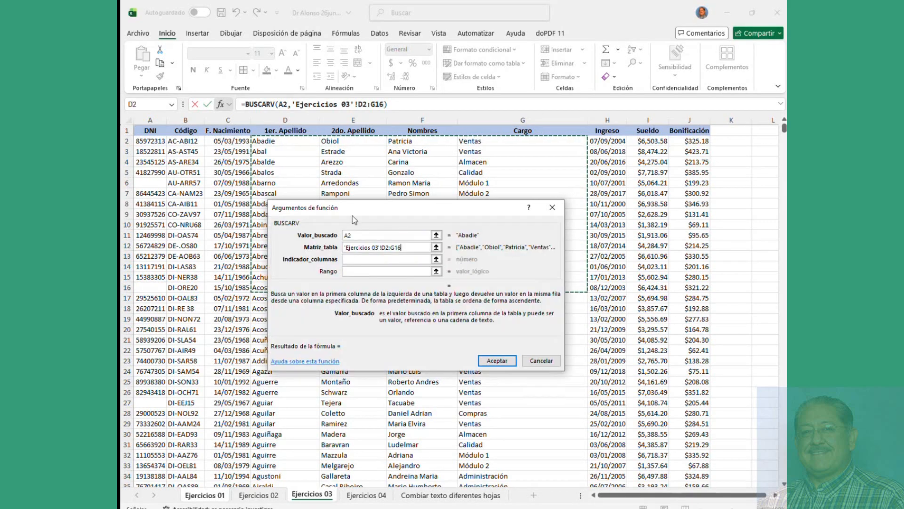
left_click_drag(355, 207, 352, 292)
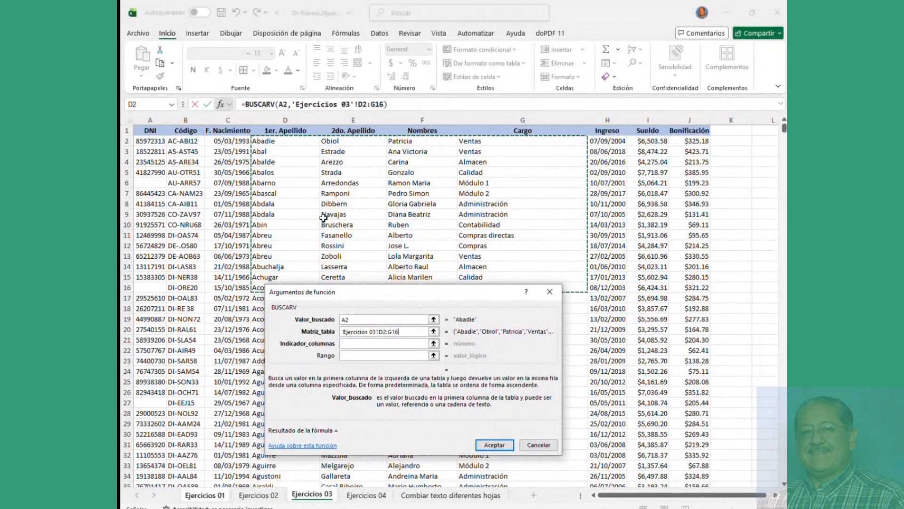
left_click(377, 343)
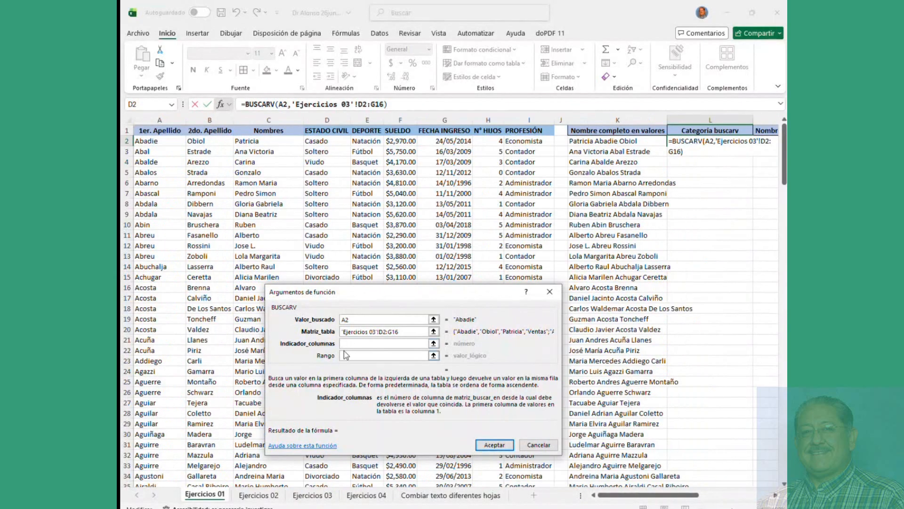
left_click(402, 332)
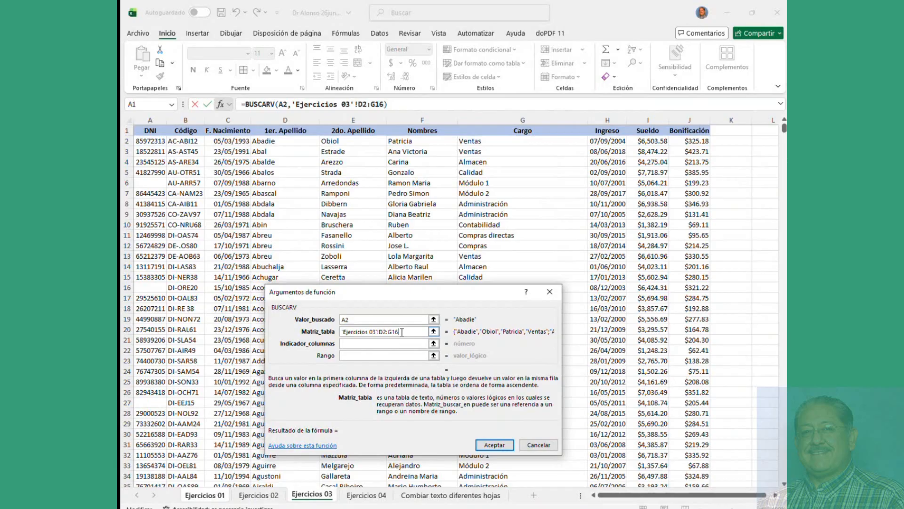
Step: Replace the table array with 'Ejercicios 03'!D2:G15
left_click_drag(402, 332, 281, 335)
key("BackSpace")
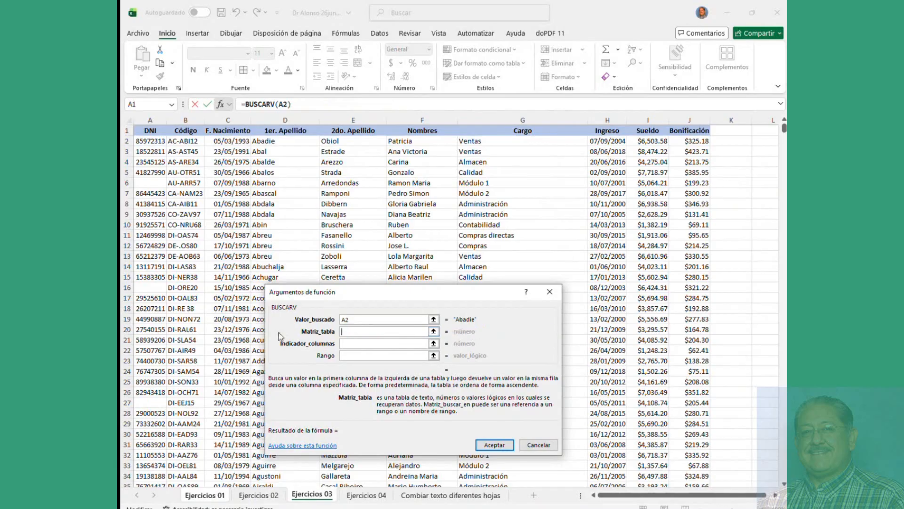
left_click(308, 144)
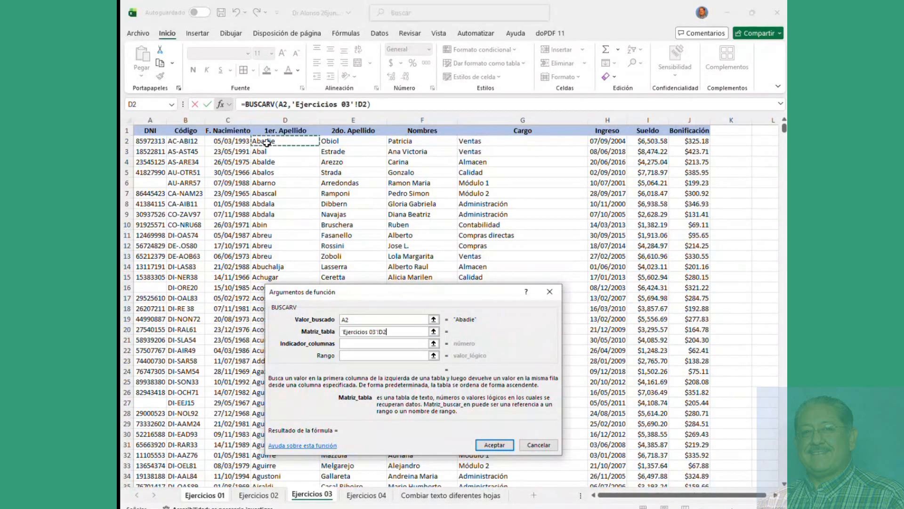
left_click_drag(308, 144, 485, 279)
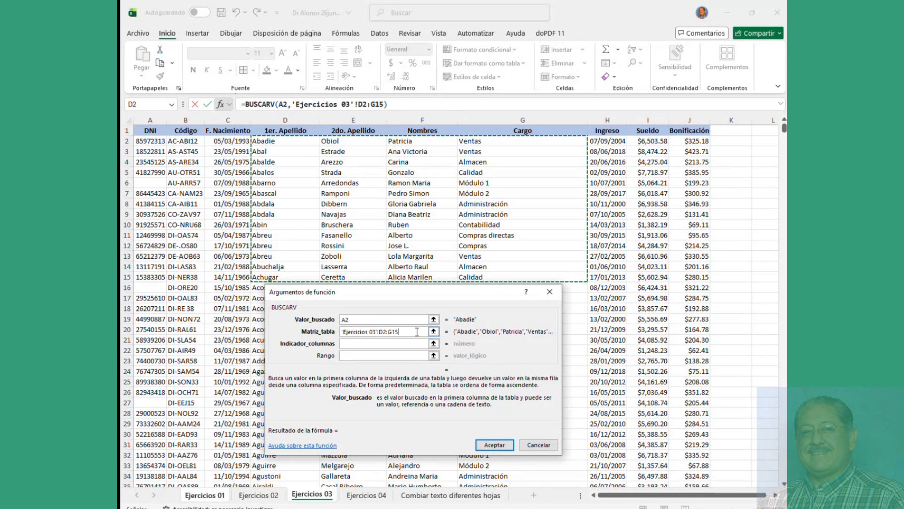
Step: Enter column index 4 and exact match 0, then confirm so L2 shows Ventas
left_click(412, 345)
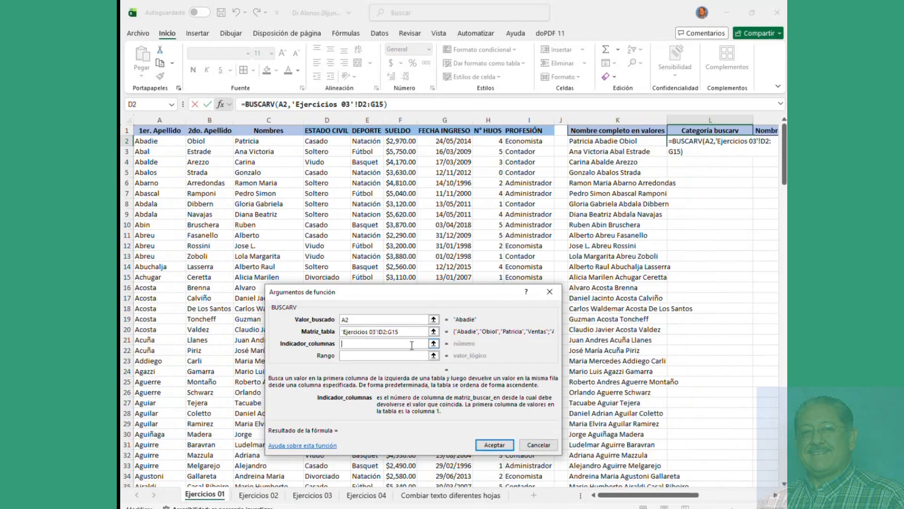
type("4")
key("Tab")
type("0")
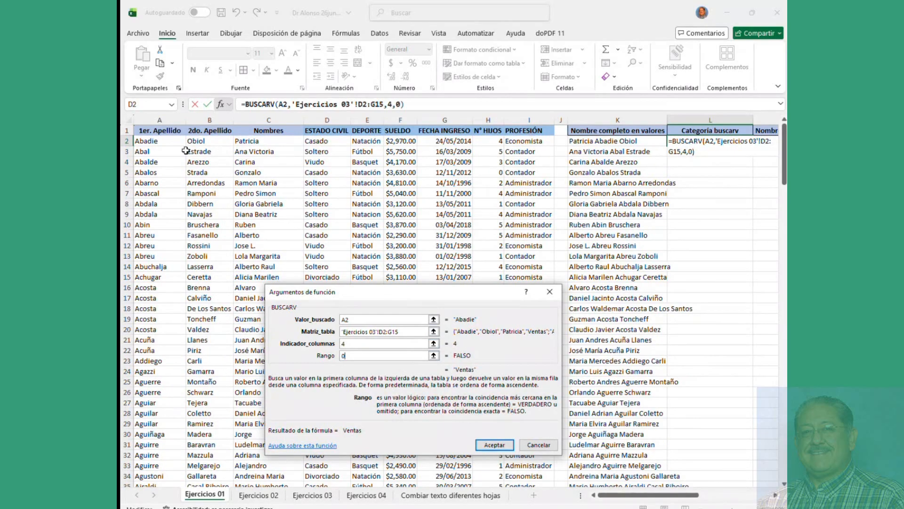
left_click(493, 447)
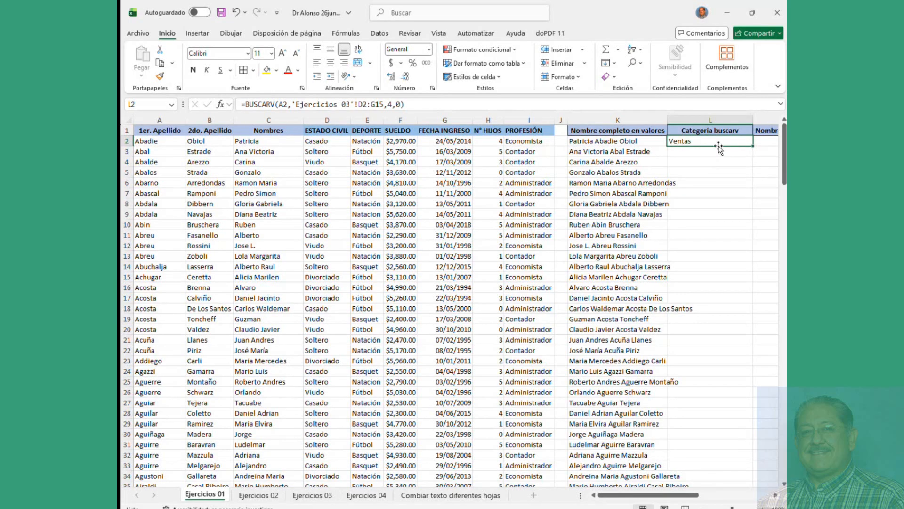
left_click(167, 143)
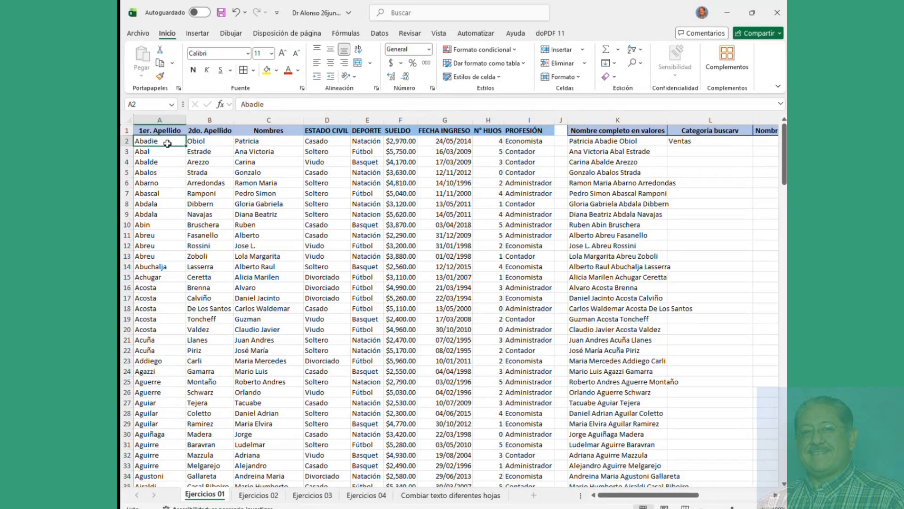
type("Amaranto")
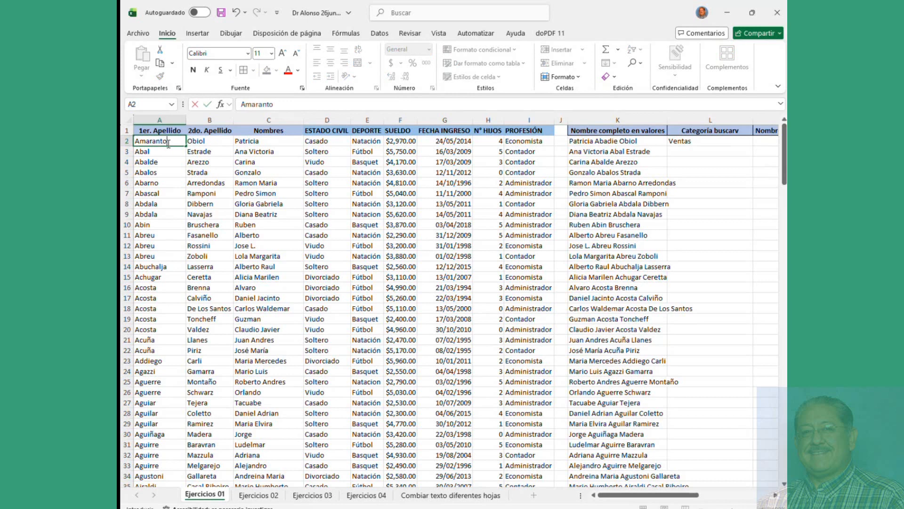
key("Return")
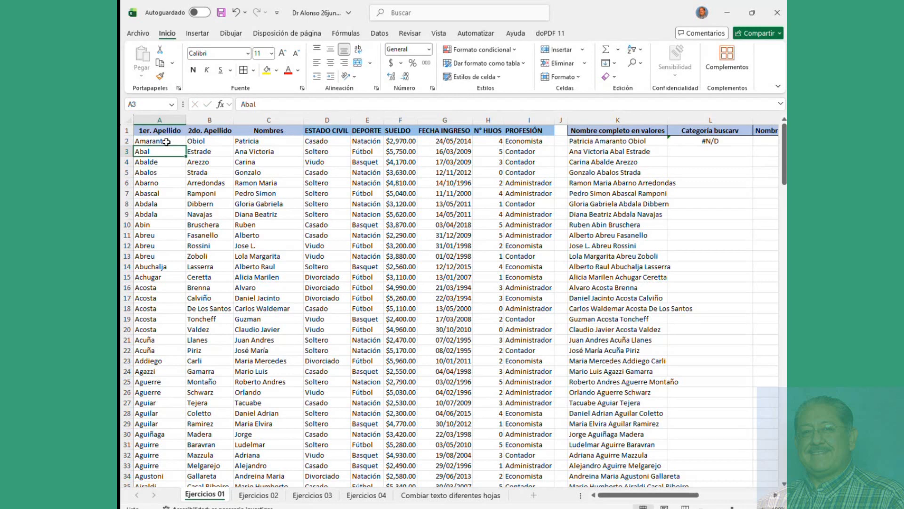
left_click(166, 142)
left_click(305, 496)
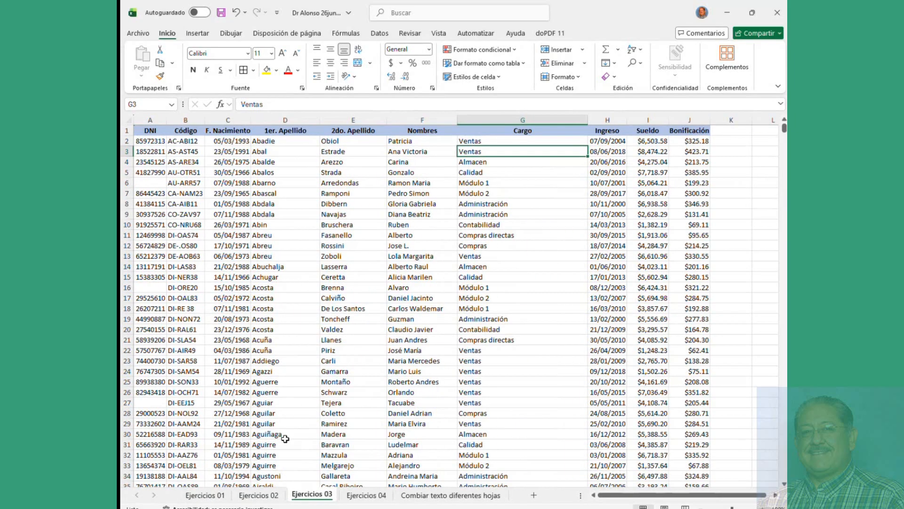
left_click_drag(264, 141, 471, 257)
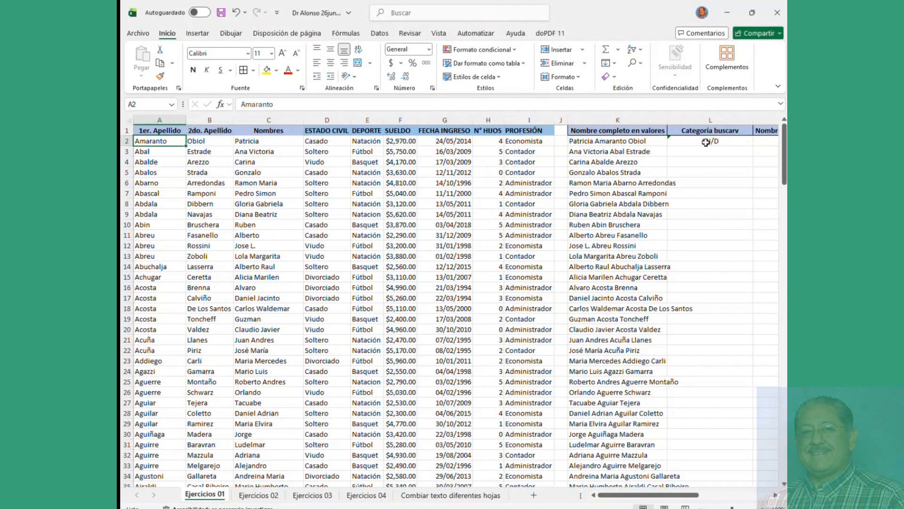
key("ctrl+z")
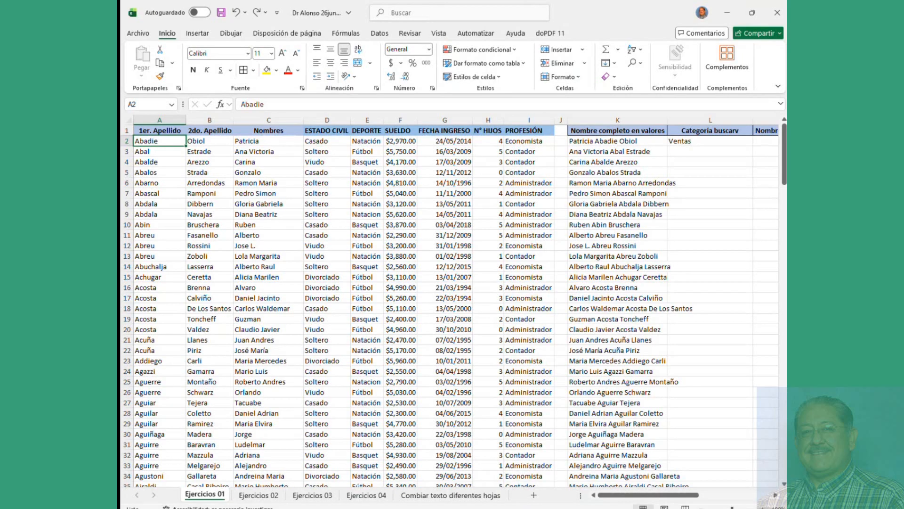
left_click(628, 151)
scroll(628, 151, "down", 18)
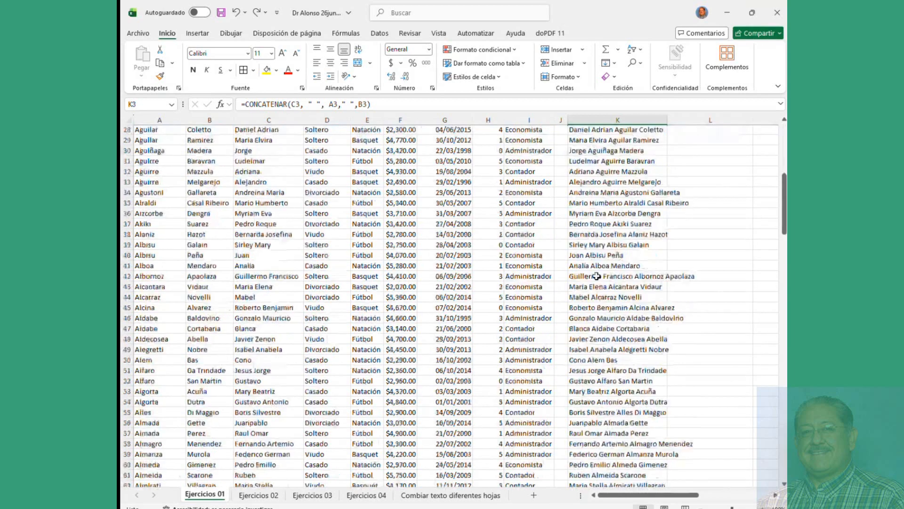
scroll(597, 274, "down", 20)
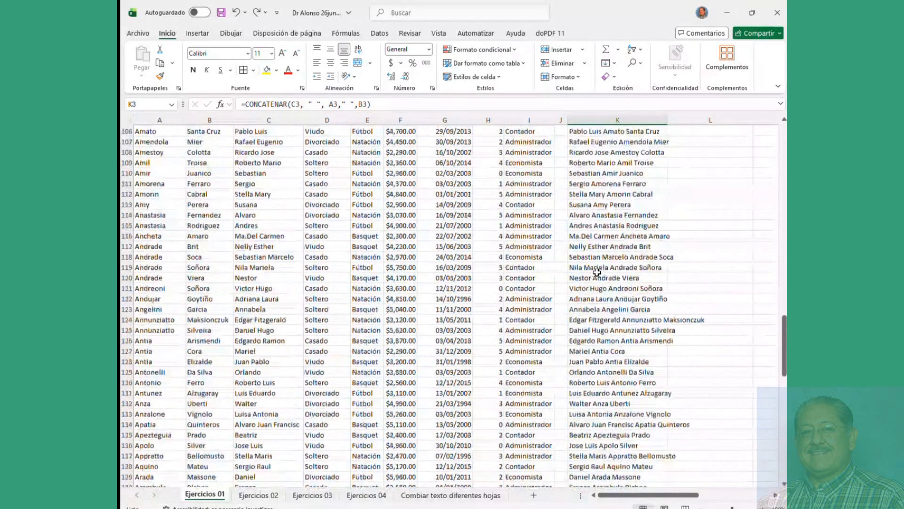
scroll(597, 275, "down", 12)
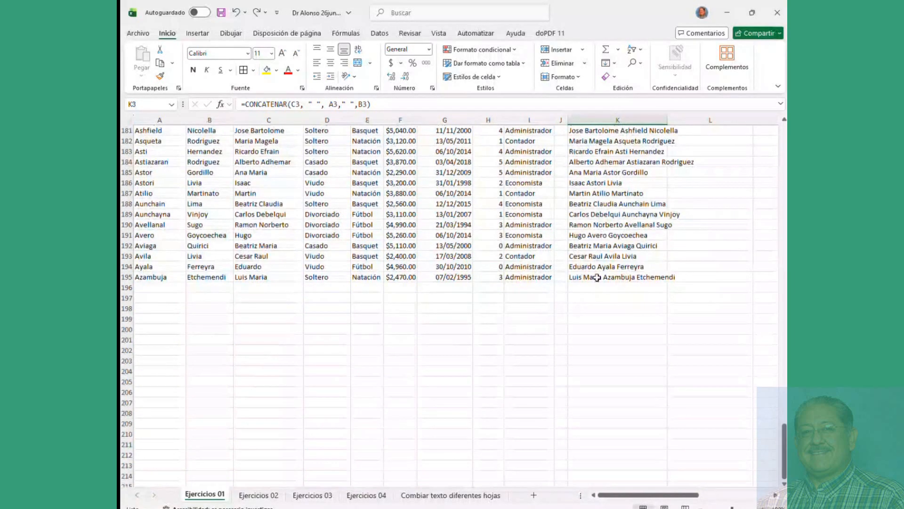
left_click(597, 278, "shift")
key("Delete")
scroll(597, 277, "up", 20)
scroll(597, 277, "up", 20)
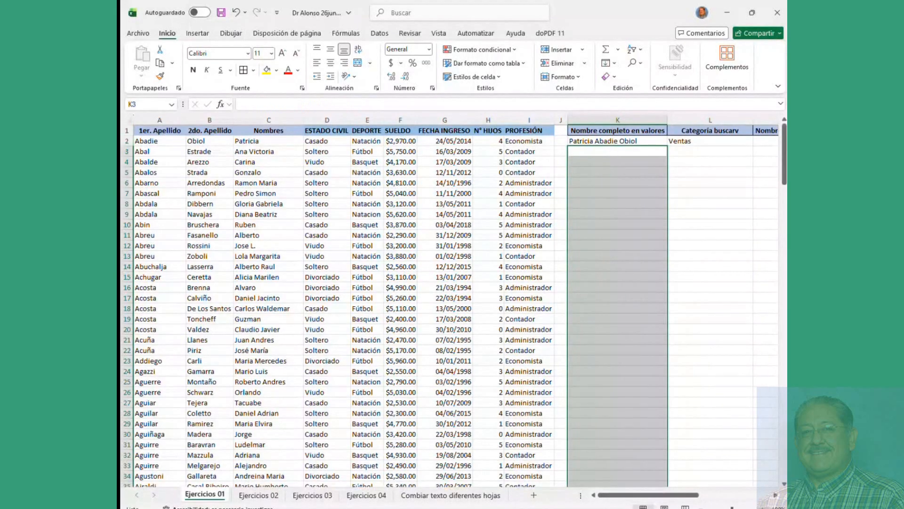
key("alt+Tab")
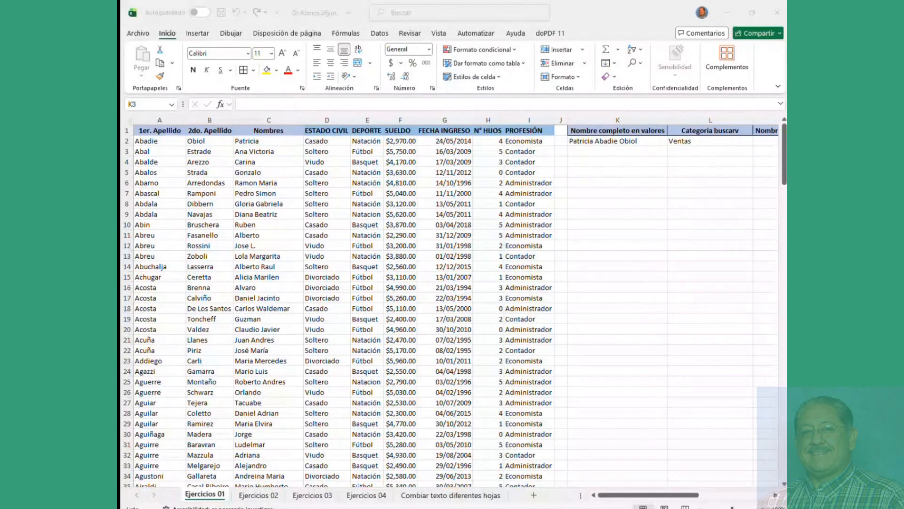
Step: Dismiss the file name popup and drag K2's full-name formula down column K
left_click(307, 13)
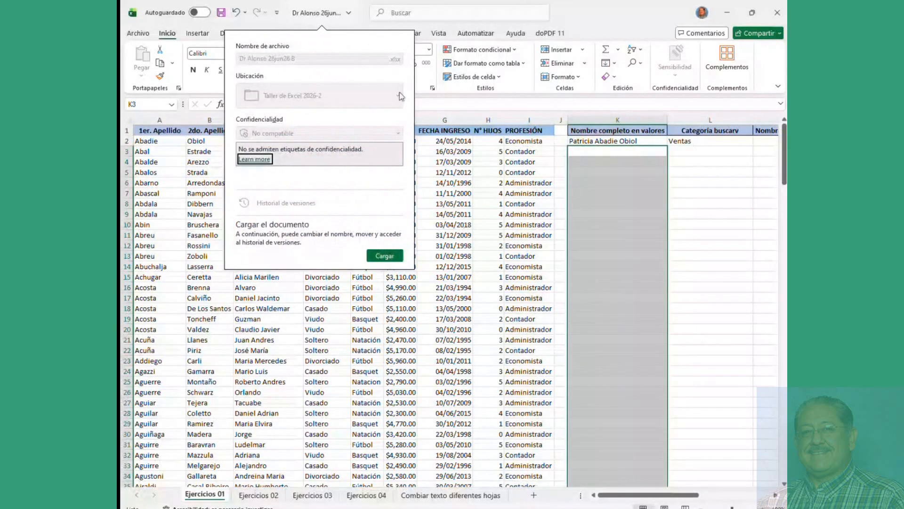
key("Escape")
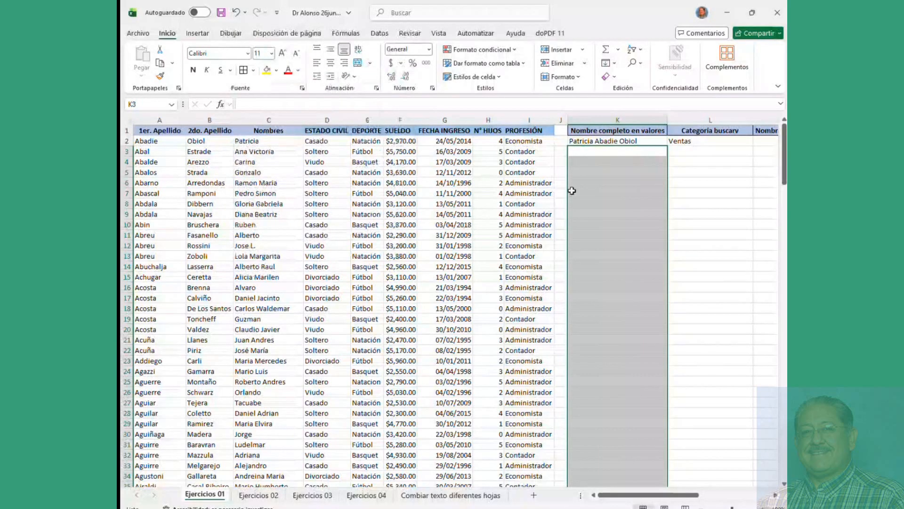
left_click(616, 141)
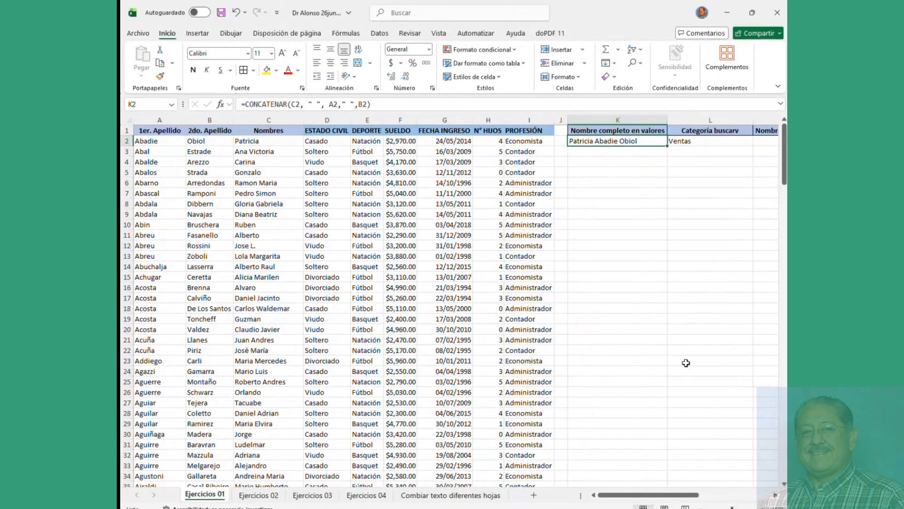
left_click_drag(652, 495, 675, 495)
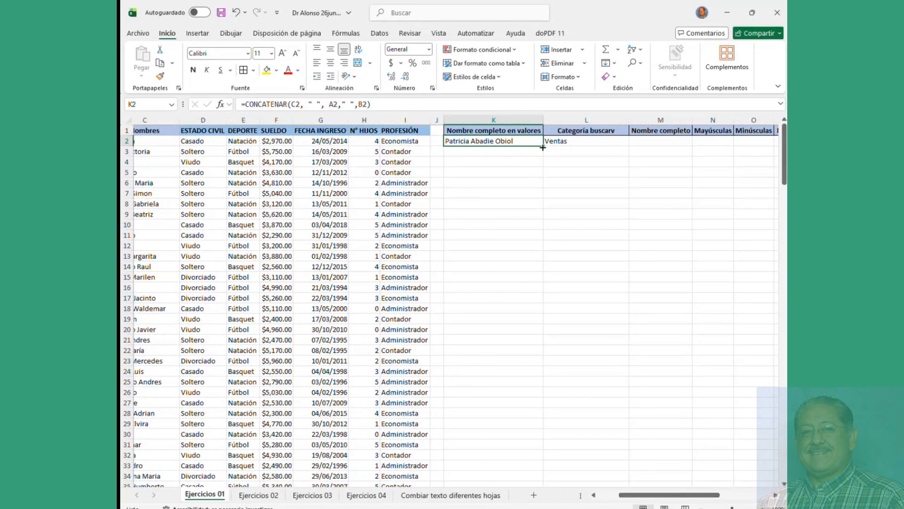
left_click_drag(543, 147, 520, 440)
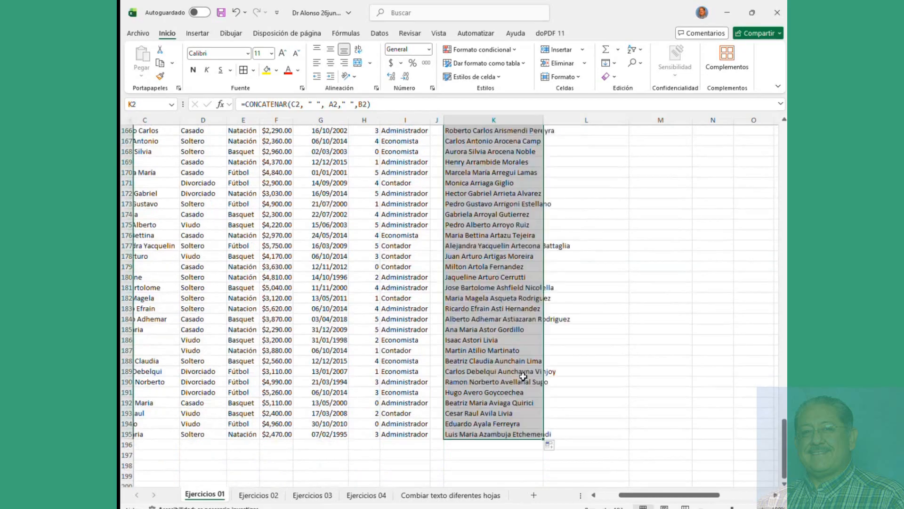
Step: Scroll back to the top and review the filled full names in K2:K7
scroll(518, 340, "up", 20)
scroll(518, 341, "up", 20)
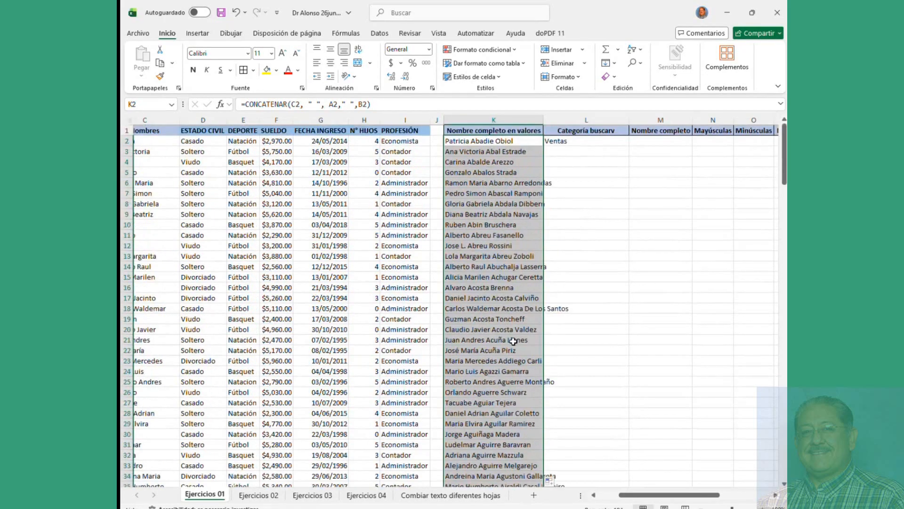
left_click(532, 161)
left_click(497, 143)
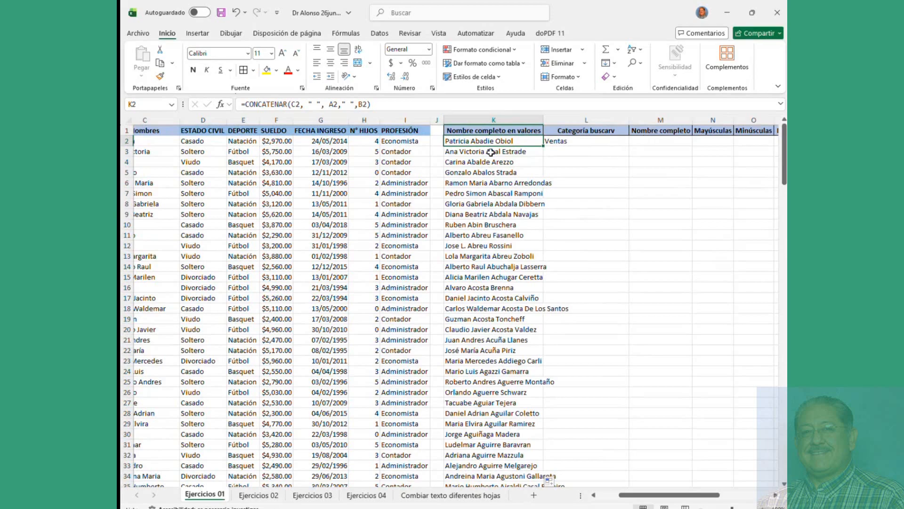
left_click_drag(500, 141, 503, 193)
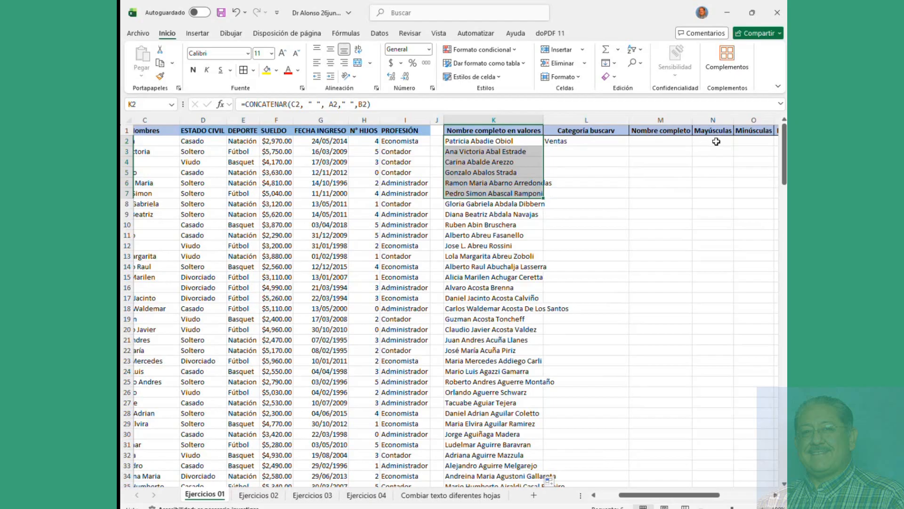
left_click_drag(700, 494, 677, 496)
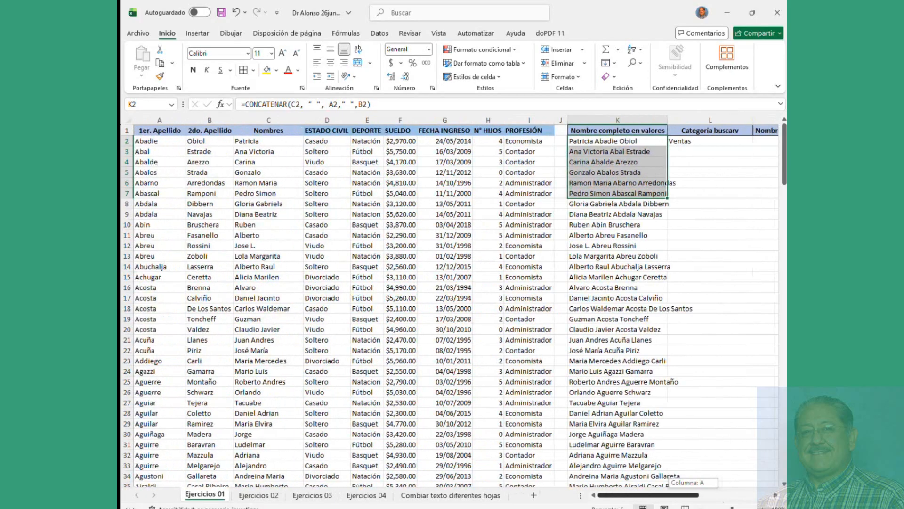
left_click(609, 173)
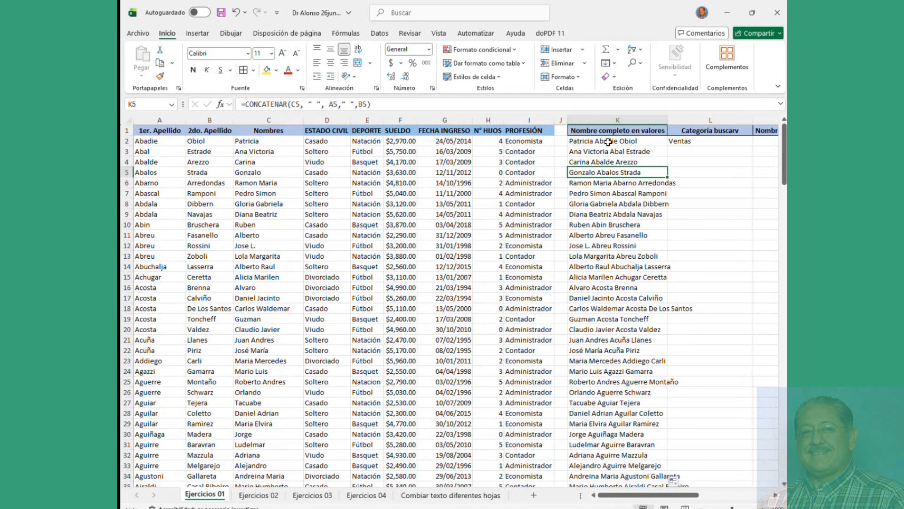
left_click_drag(608, 141, 611, 220)
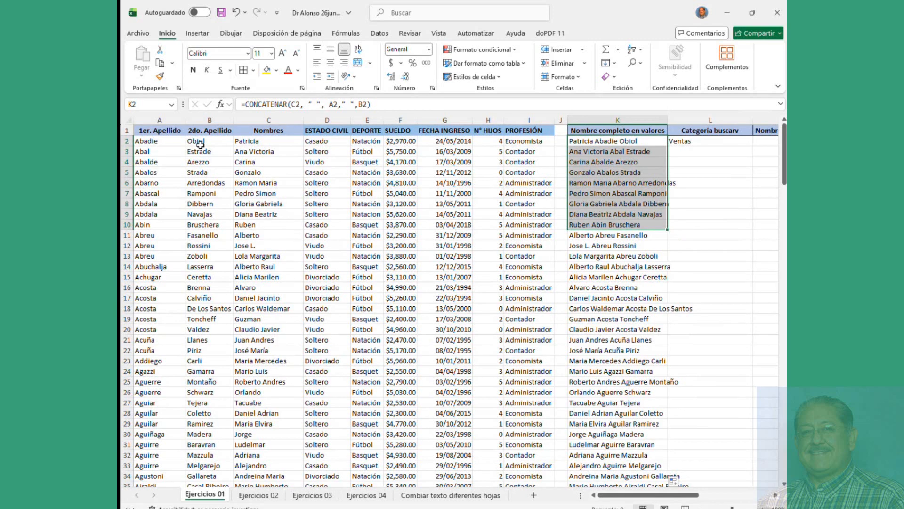
left_click_drag(155, 142, 255, 264)
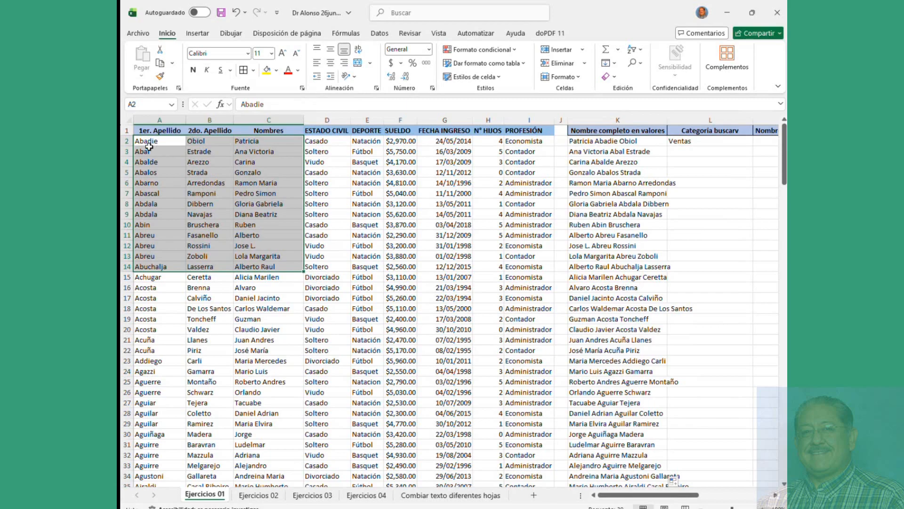
left_click_drag(148, 147, 245, 148)
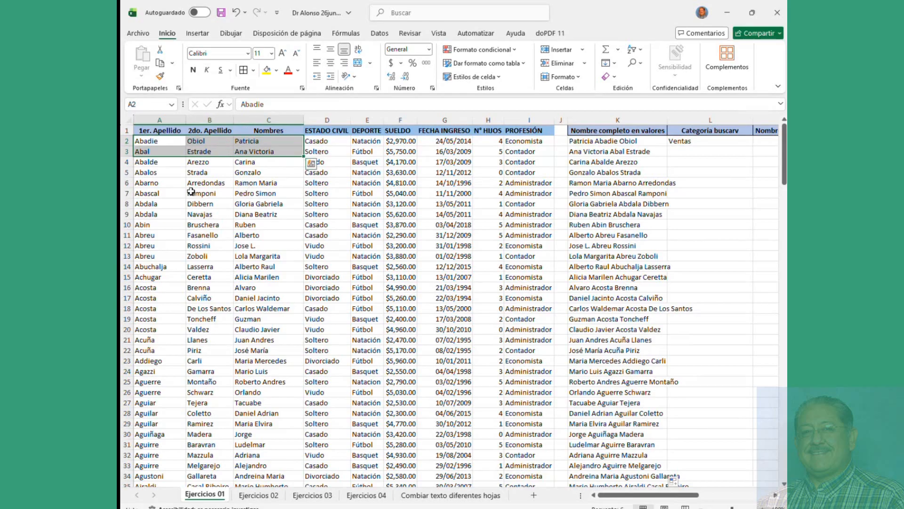
left_click_drag(645, 499, 690, 498)
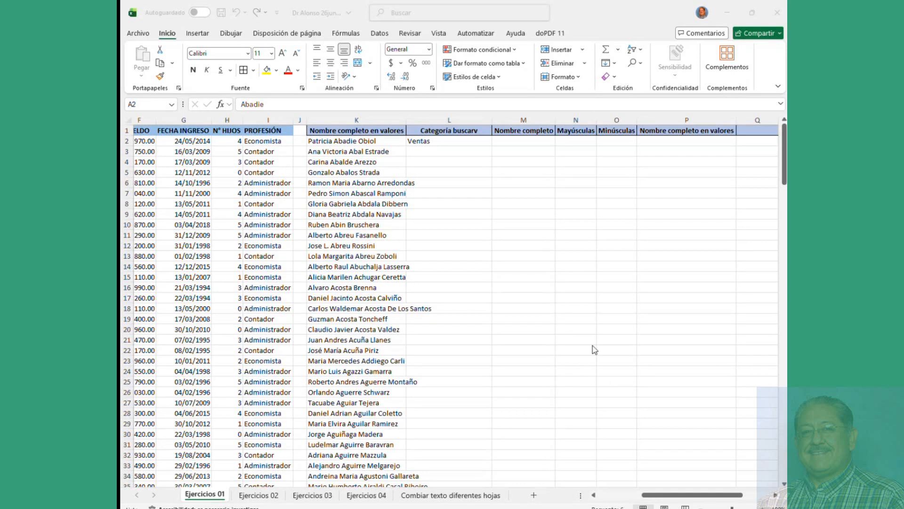
Step: Autofit column K to the full names and fill L2's BUSCARV category formula down column L
left_click(526, 249)
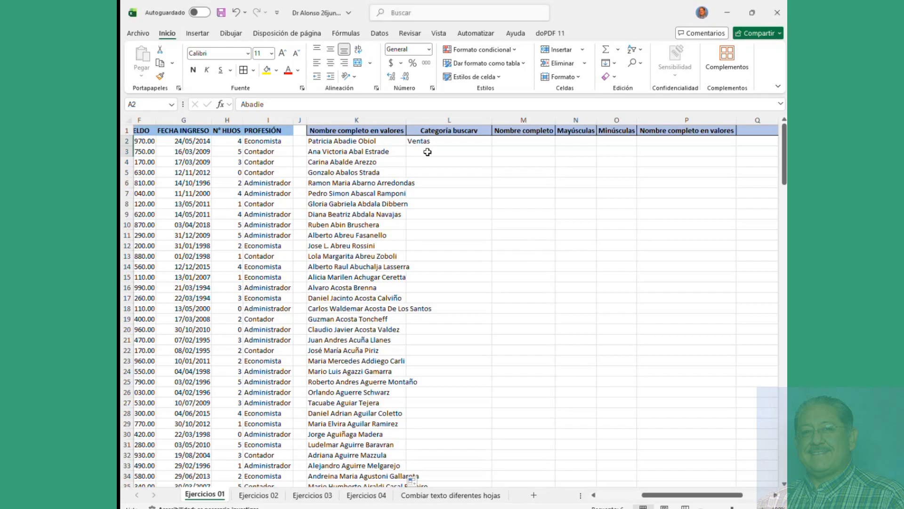
double_click(407, 118)
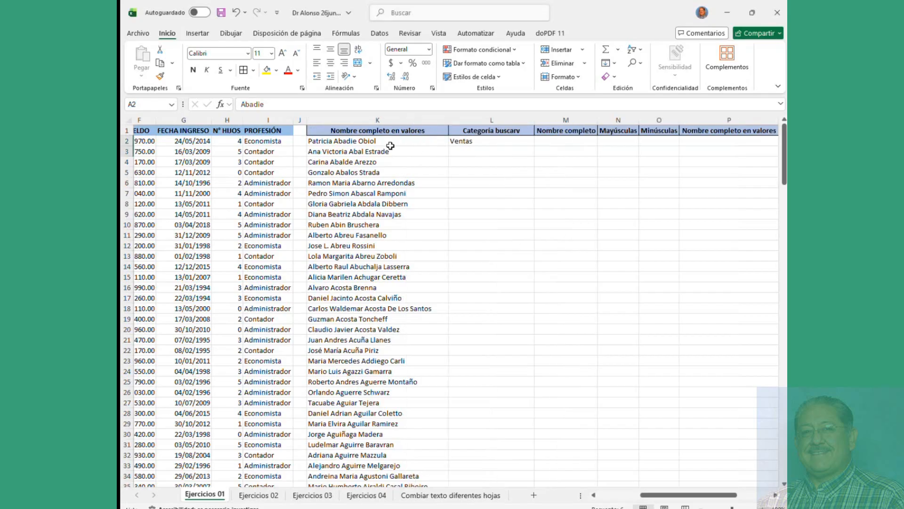
left_click(386, 143)
left_click_drag(386, 143, 373, 278)
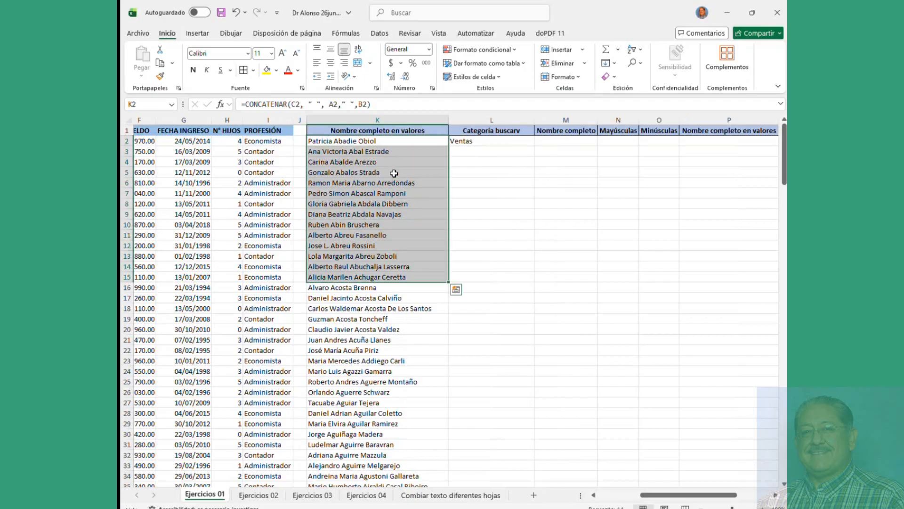
left_click(388, 140)
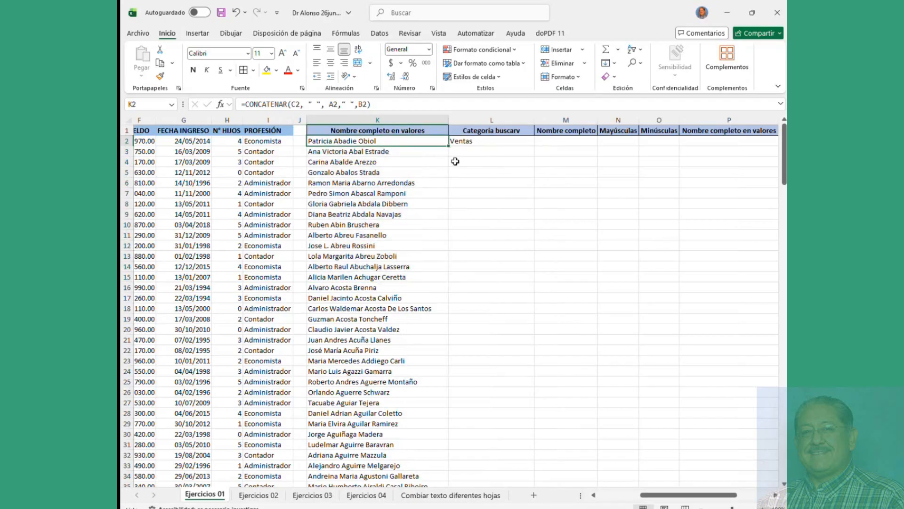
left_click(482, 141)
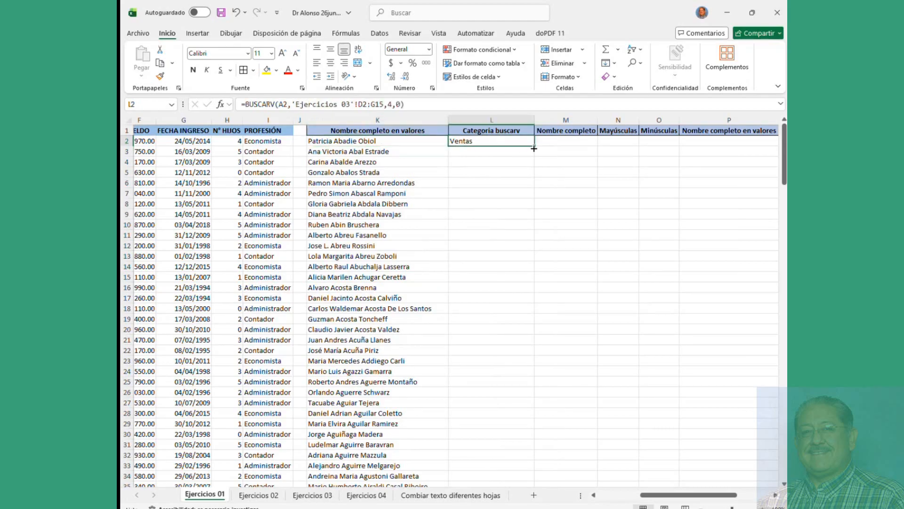
double_click(535, 146)
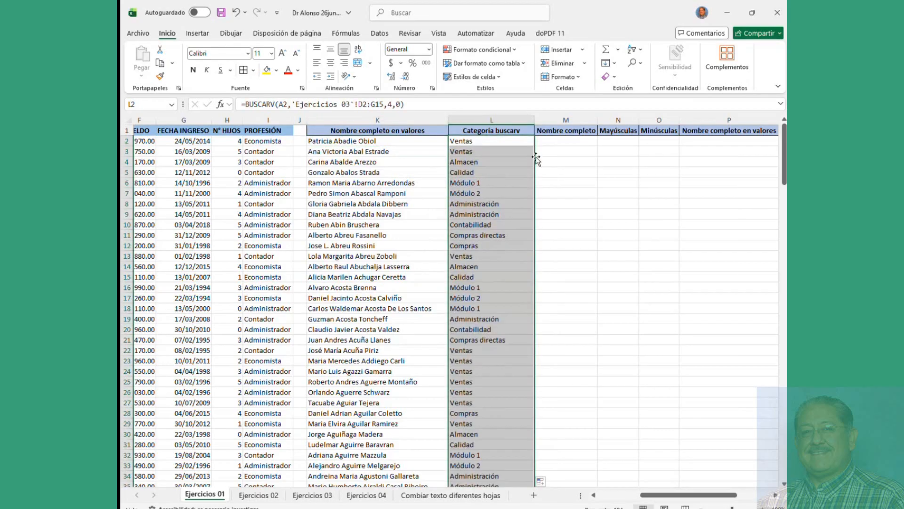
scroll(531, 212, "down", 20)
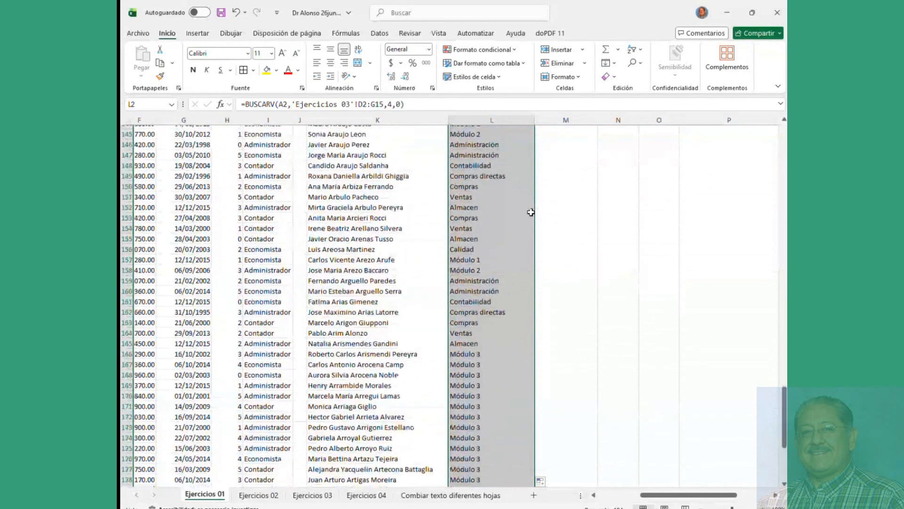
scroll(531, 212, "down", 12)
scroll(531, 212, "up", 20)
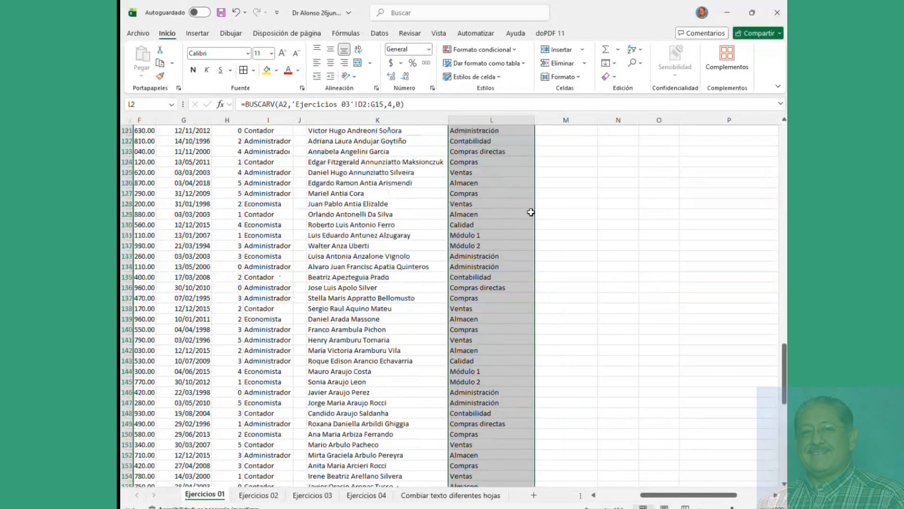
scroll(531, 211, "up", 20)
left_click(492, 141)
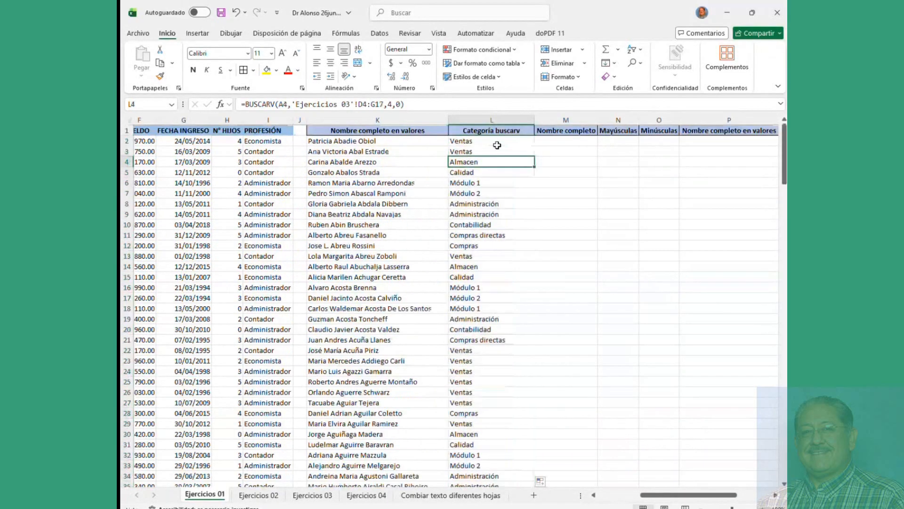
left_click(409, 141)
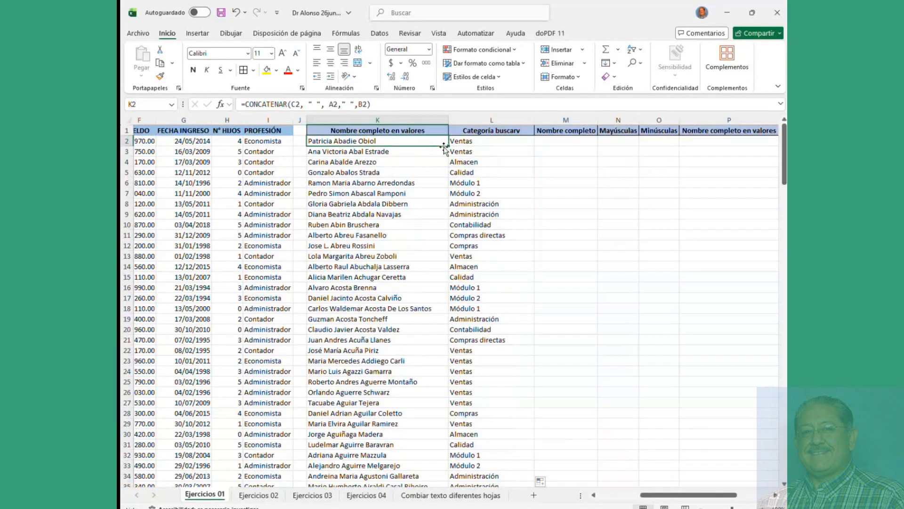
double_click(448, 146)
left_click(430, 160)
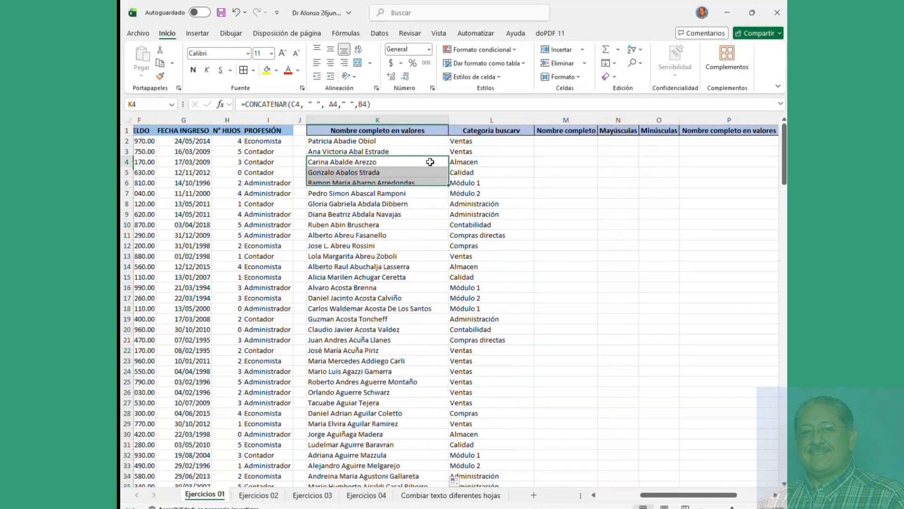
left_click(495, 141)
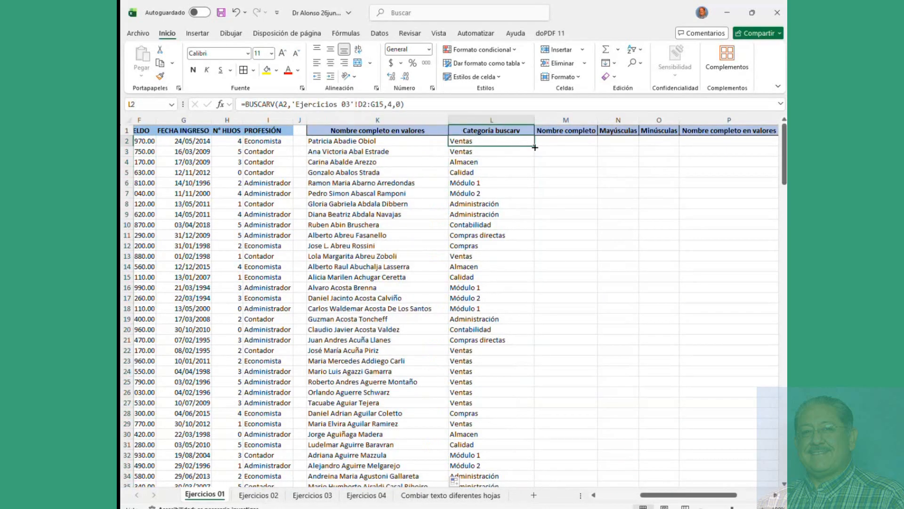
double_click(536, 148)
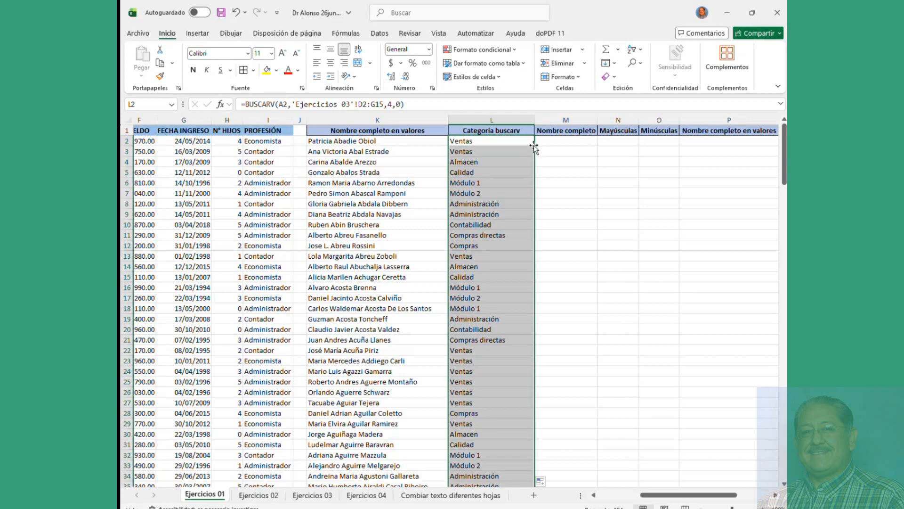
left_click(511, 160)
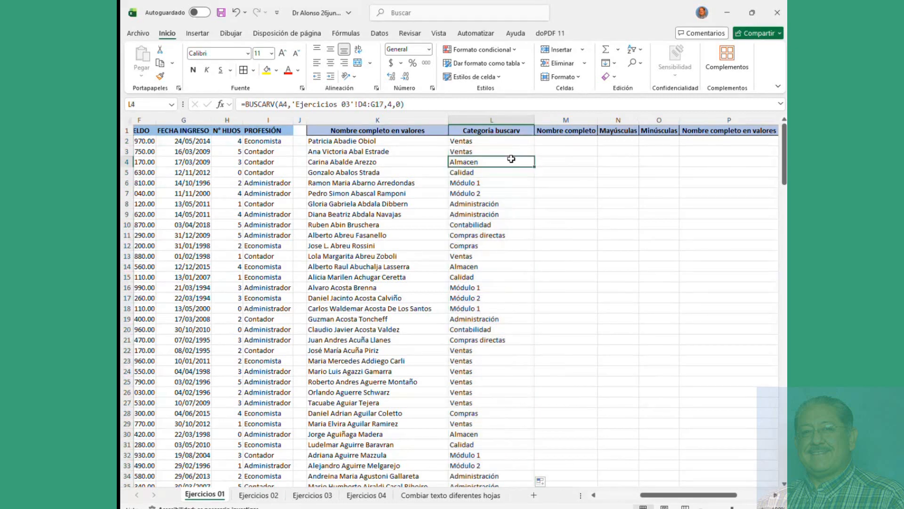
scroll(493, 238, "down", 13)
scroll(493, 239, "down", 6)
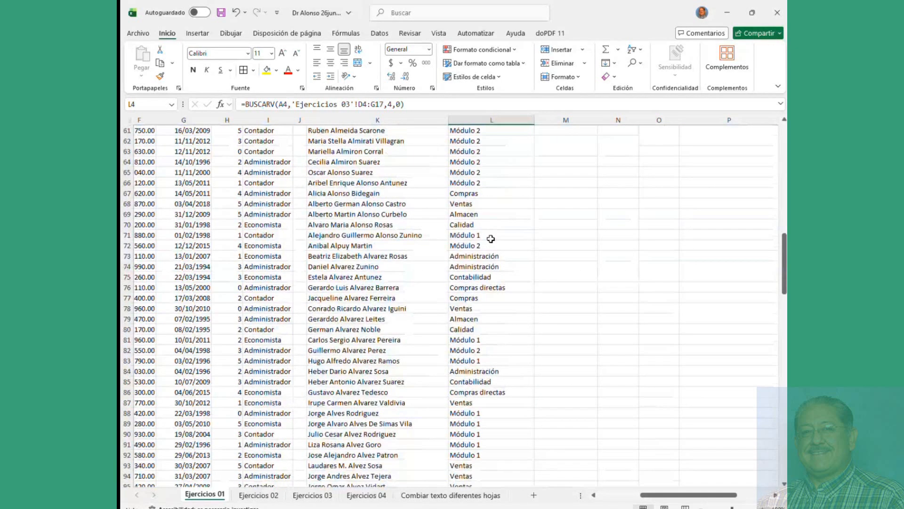
scroll(491, 239, "up", 14)
scroll(490, 238, "up", 5)
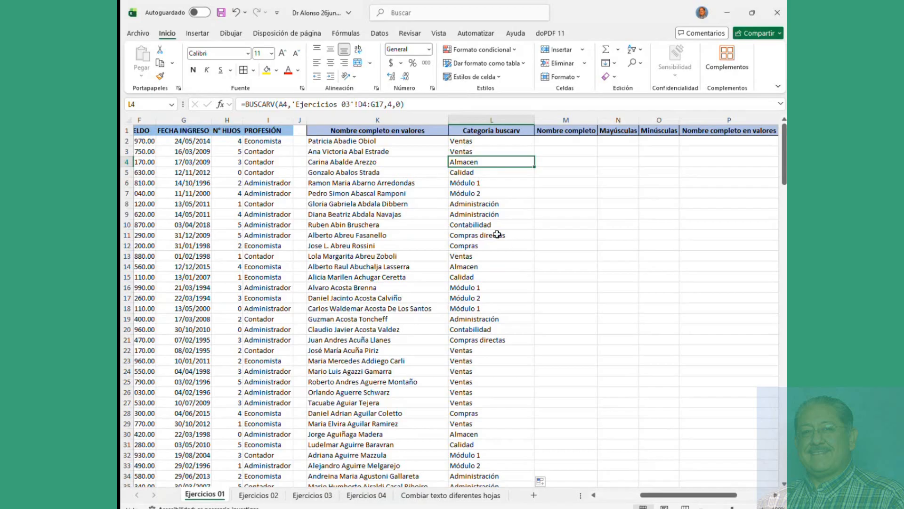
left_click(364, 144)
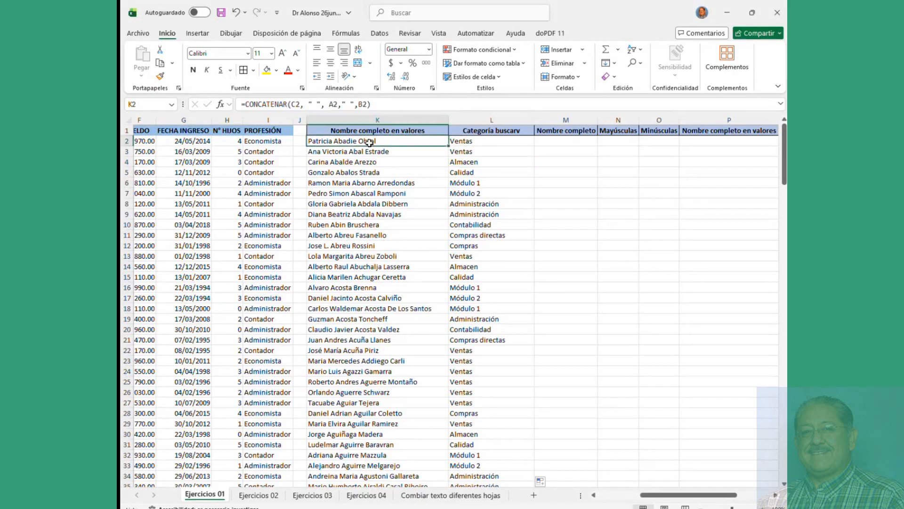
left_click(372, 245)
left_click(370, 143)
left_click(469, 141)
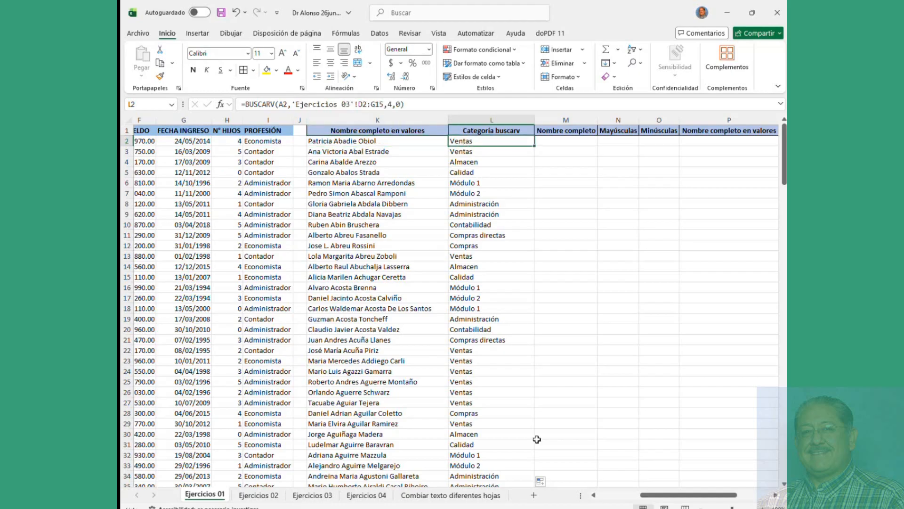
left_click(593, 495)
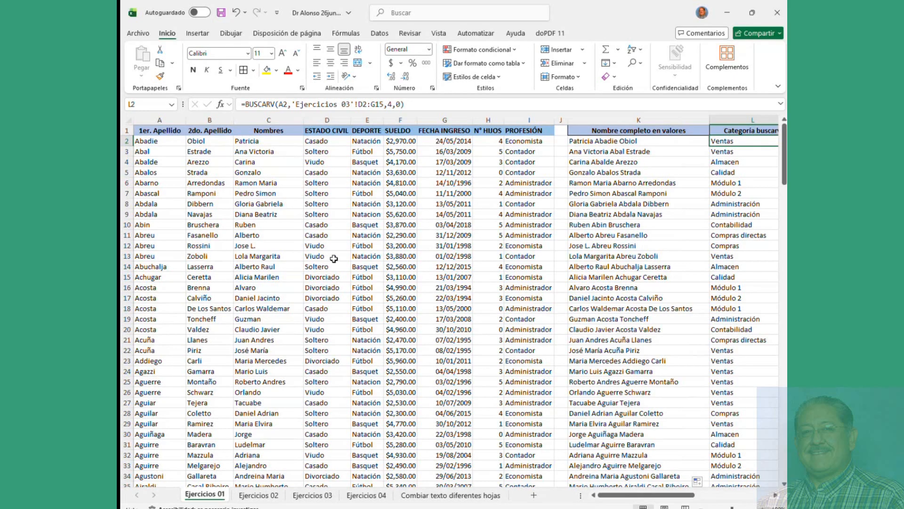
Step: Freeze panes at D2 so row 1 and columns A–C stay fixed, then scroll right to check
left_click(313, 142)
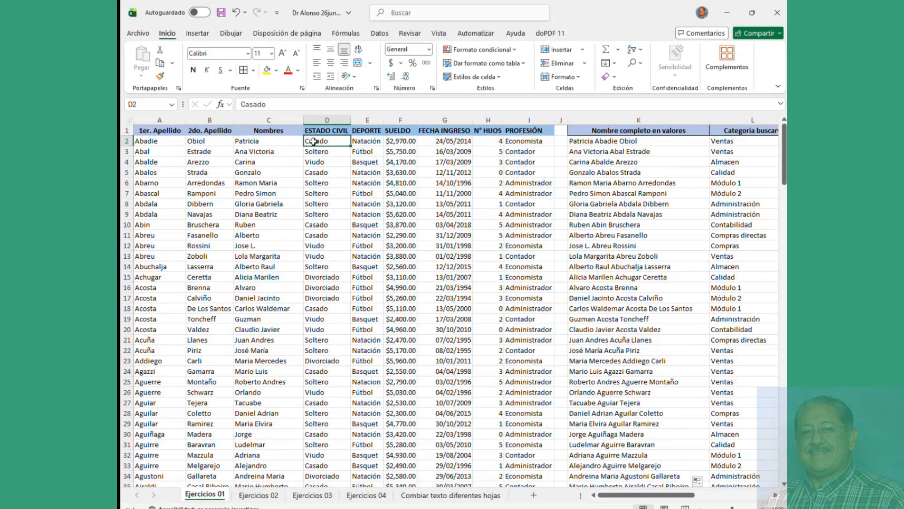
left_click(492, 36)
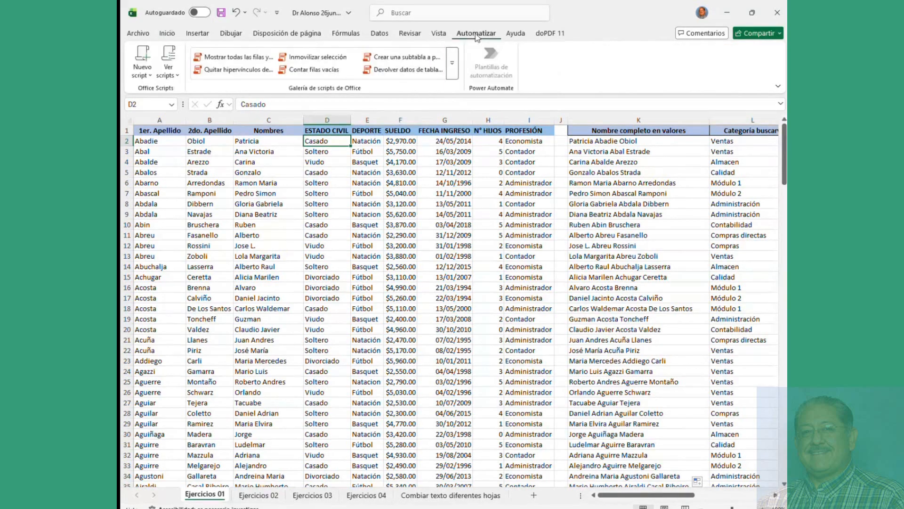
left_click(442, 36)
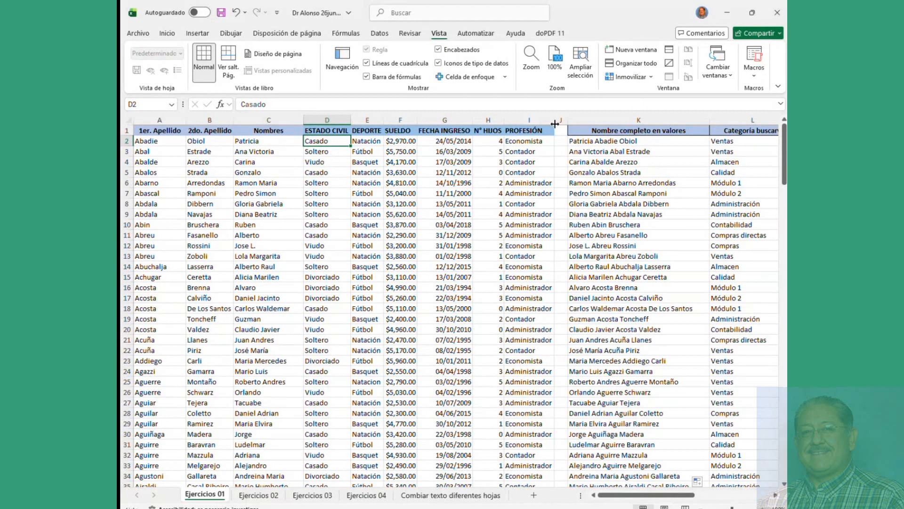
left_click(626, 79)
left_click(633, 103)
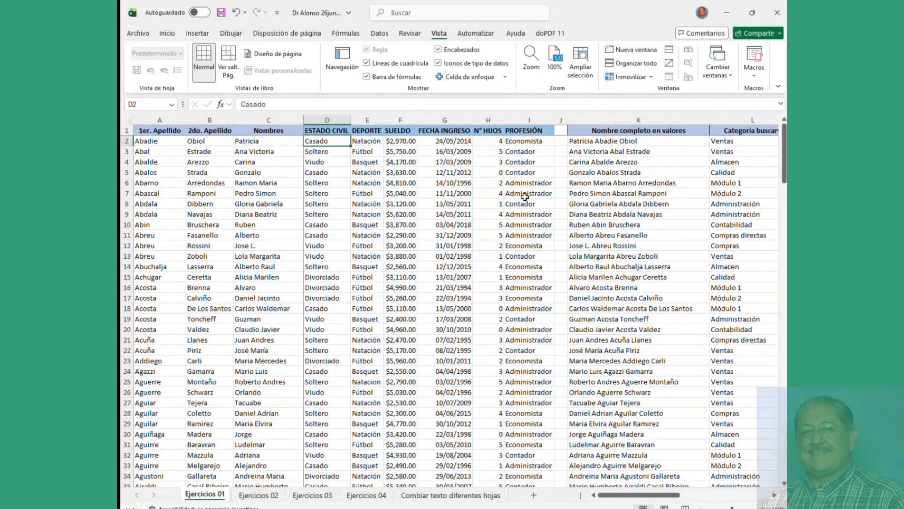
left_click_drag(623, 498, 666, 495)
Step: Create a new blank workbook, then return to the exercise workbook
left_click(322, 147)
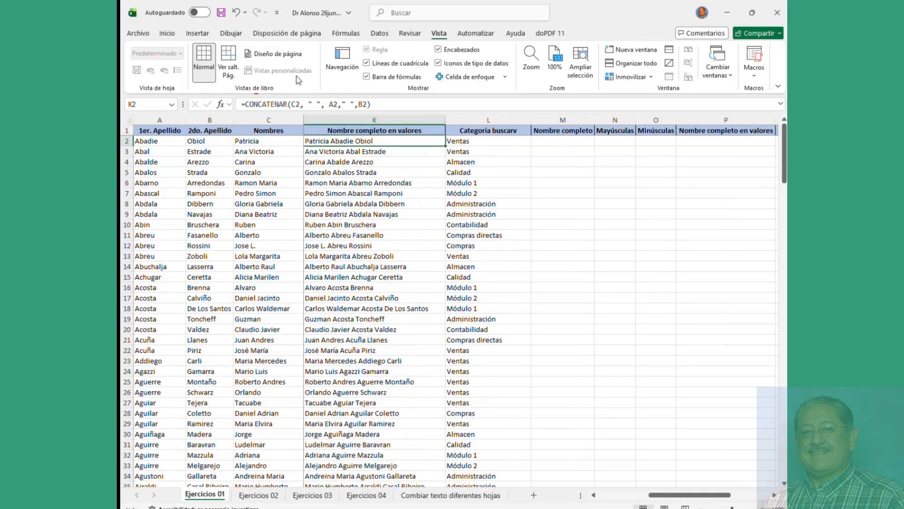
left_click(140, 36)
left_click(274, 110)
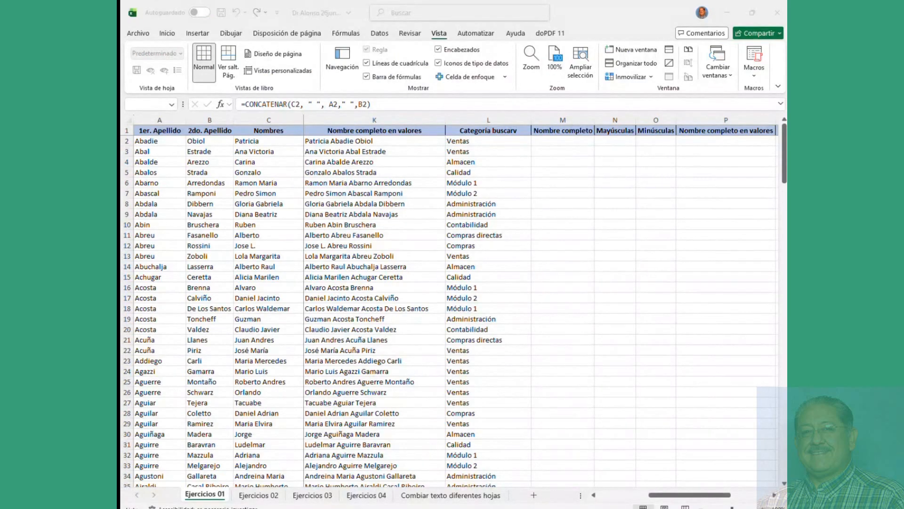
left_click(439, 33)
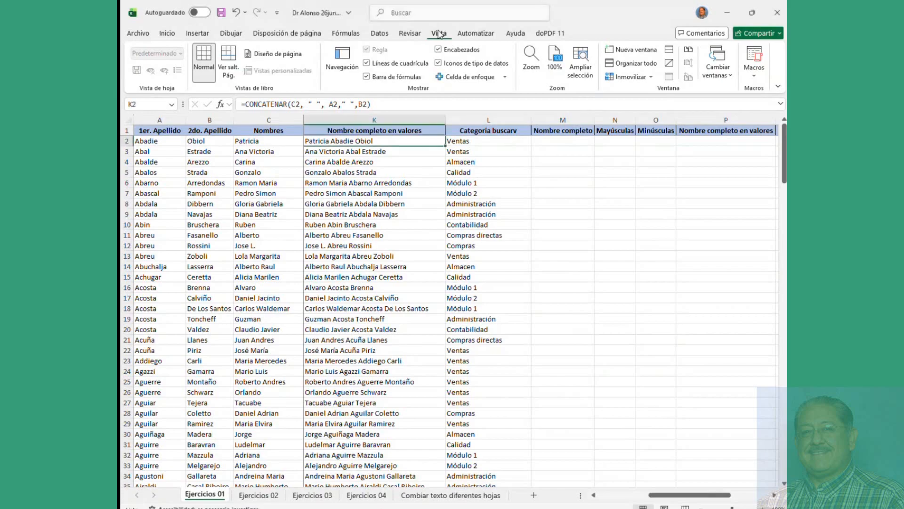
Step: Remove the existing pane freeze from the sheet
left_click(653, 76)
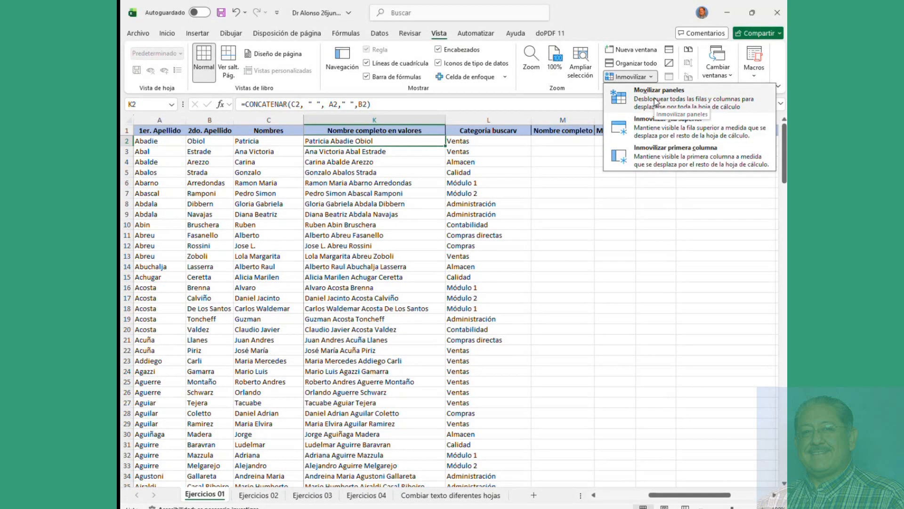
left_click(655, 100)
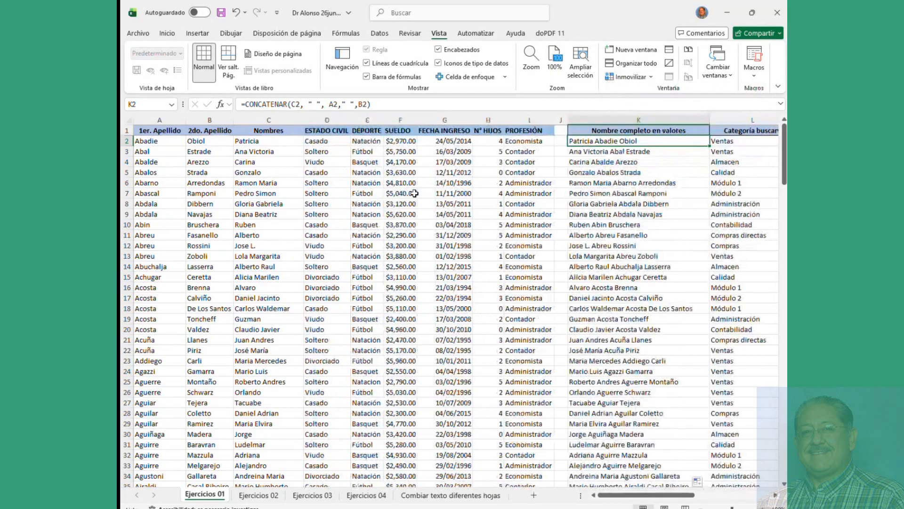
left_click_drag(490, 174, 255, 330)
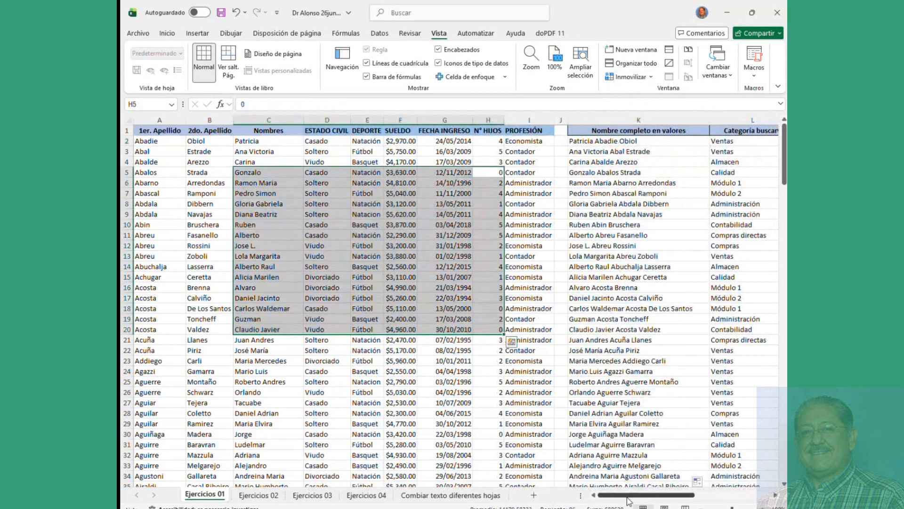
left_click_drag(628, 501, 589, 499)
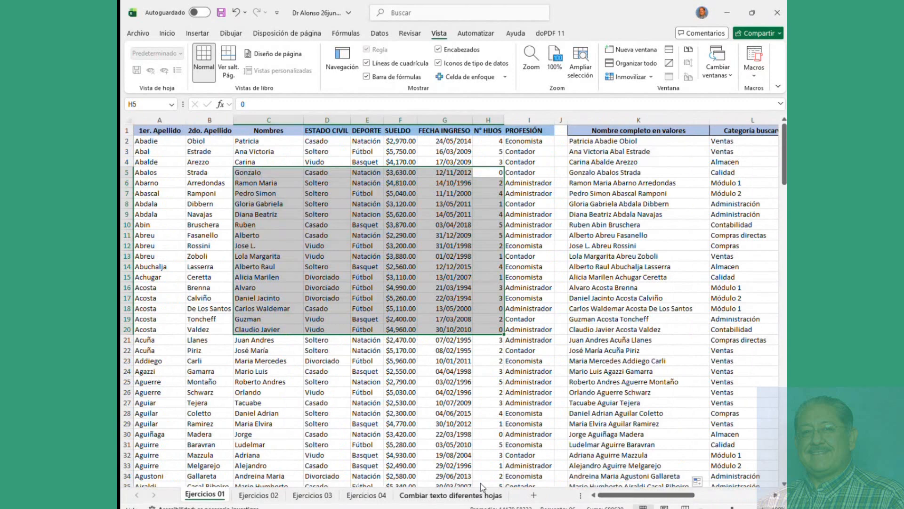
Step: Try freezing only the top row and scroll to check it stays fixed
left_click(315, 141)
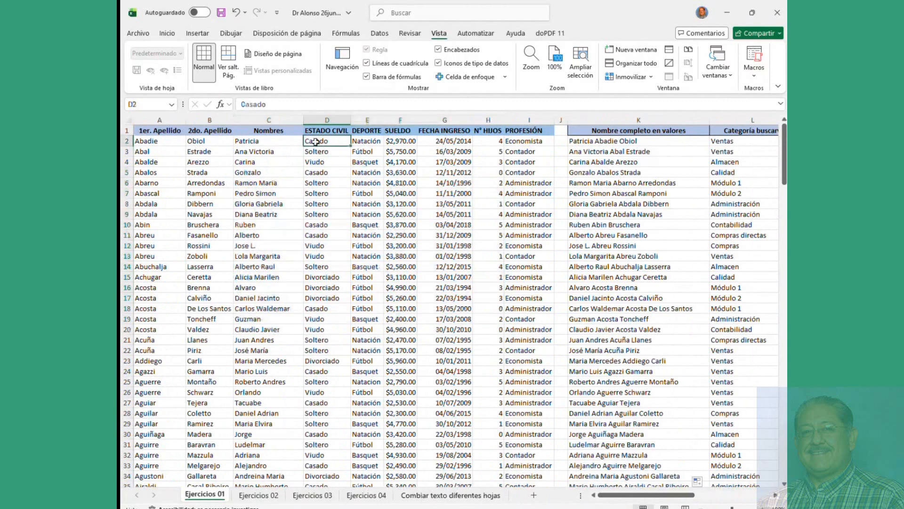
left_click(319, 181)
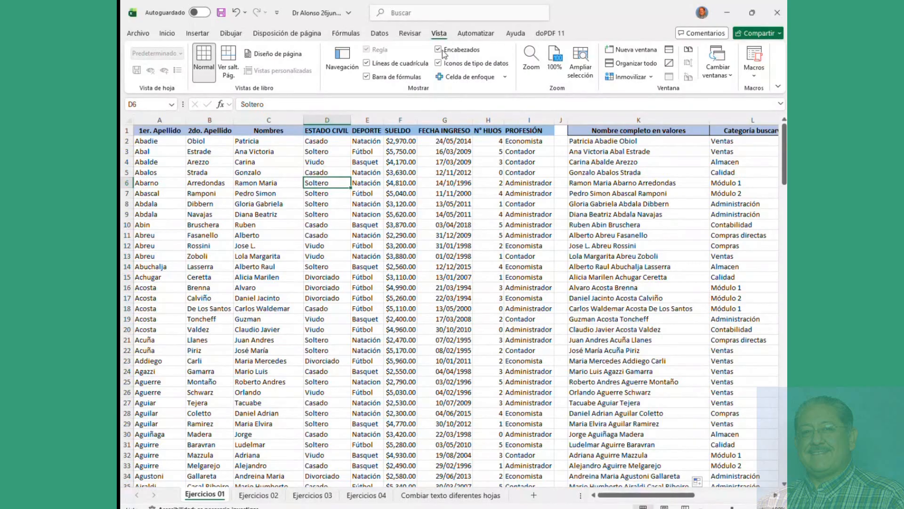
left_click(627, 77)
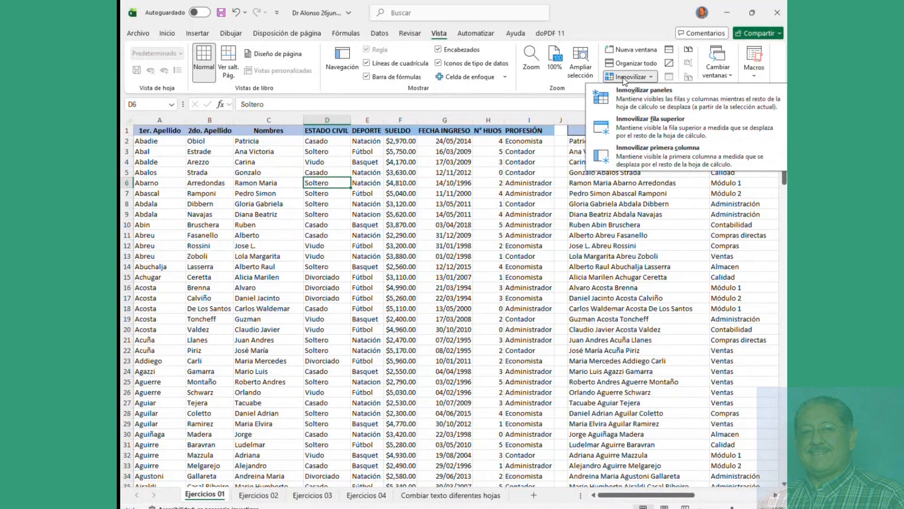
left_click(629, 132)
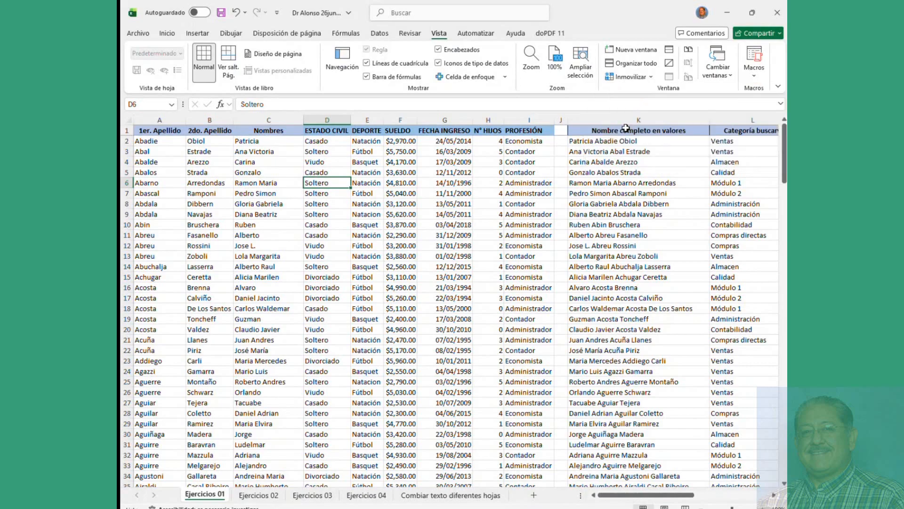
scroll(428, 217, "down", 20)
scroll(428, 217, "up", 20)
Step: Switch to freezing only the first column A and check sideways scrolling
left_click(628, 77)
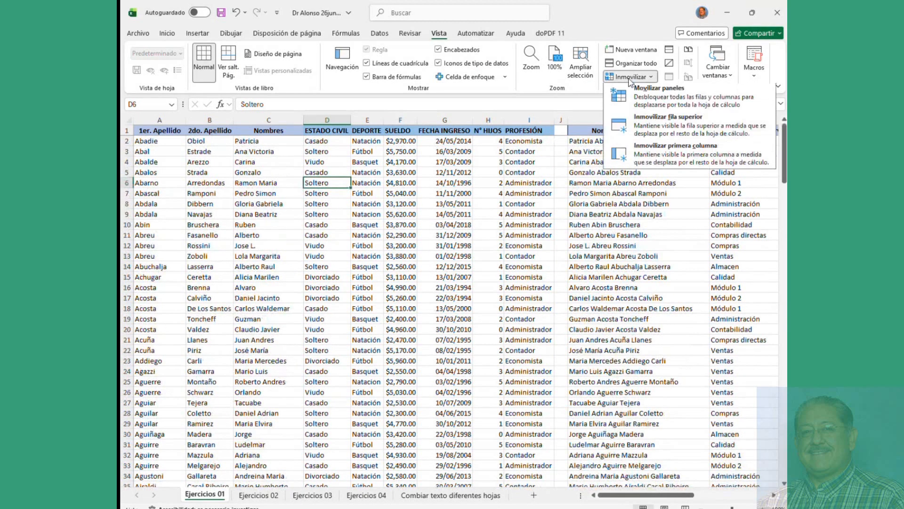
left_click(644, 158)
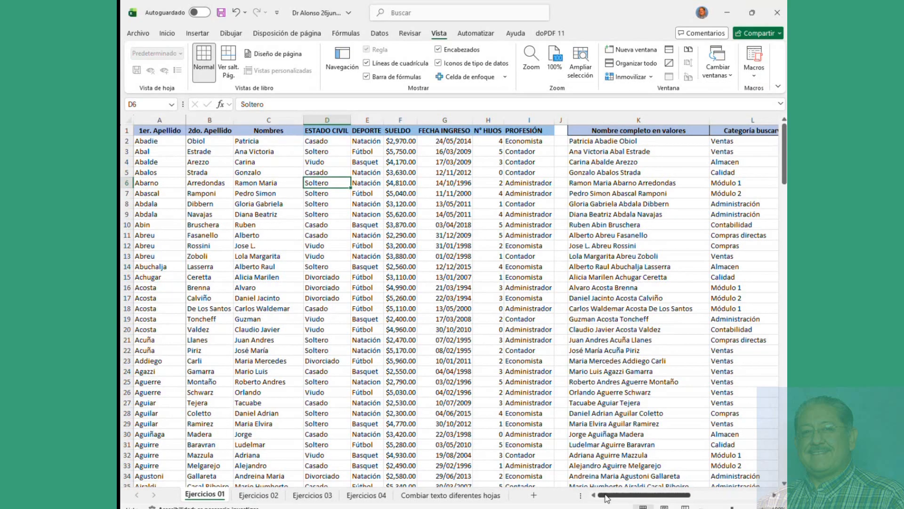
mouse_move(606, 498)
left_mouse_down()
mouse_move(703, 494)
mouse_move(608, 494)
left_mouse_up()
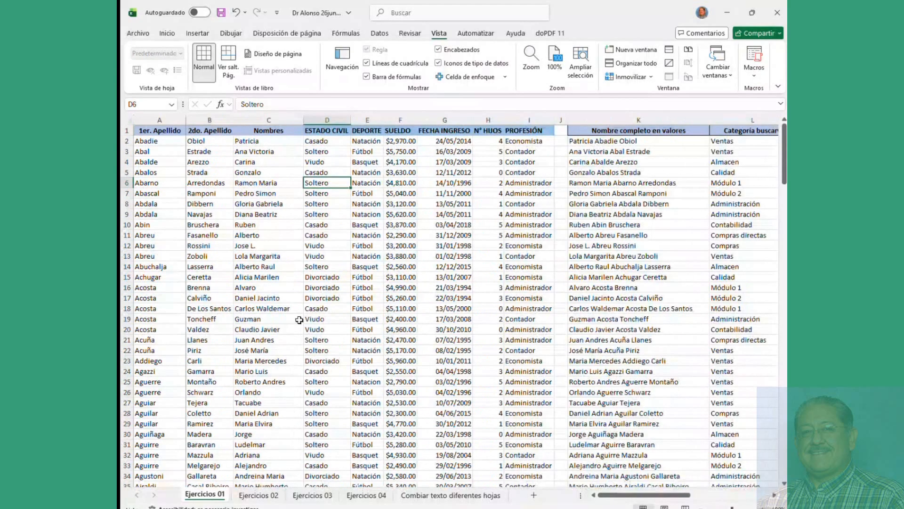
left_click(223, 153)
left_click(316, 141)
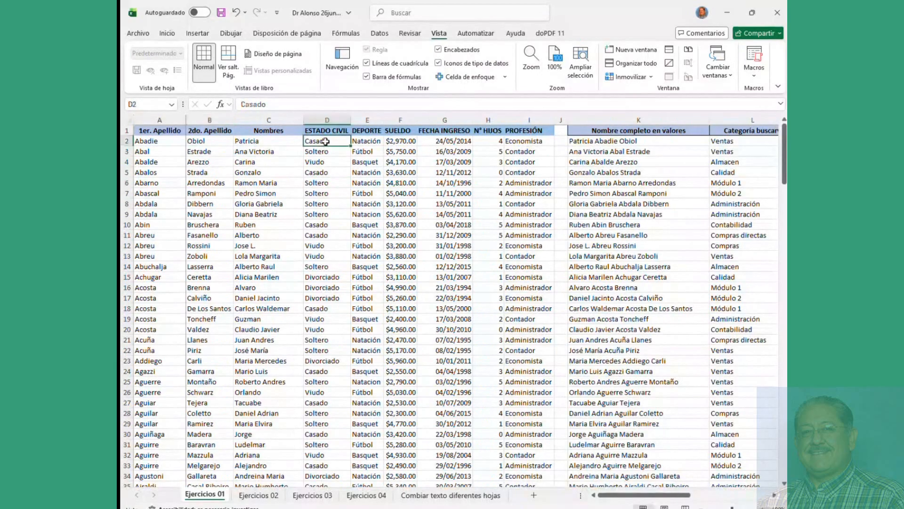
left_click(629, 76)
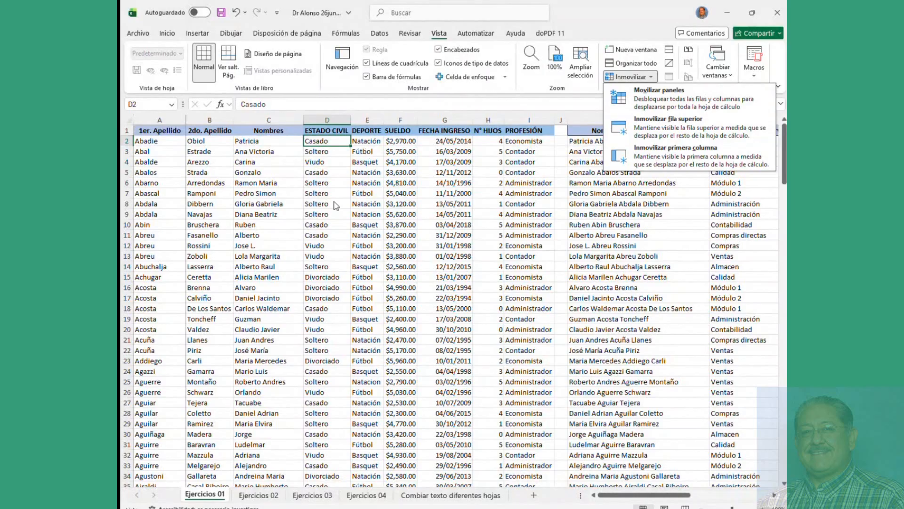
left_click(369, 216)
Step: Unfreeze and freeze panes at E9 instead, locking rows 1–8 and columns A–D
left_click(369, 216)
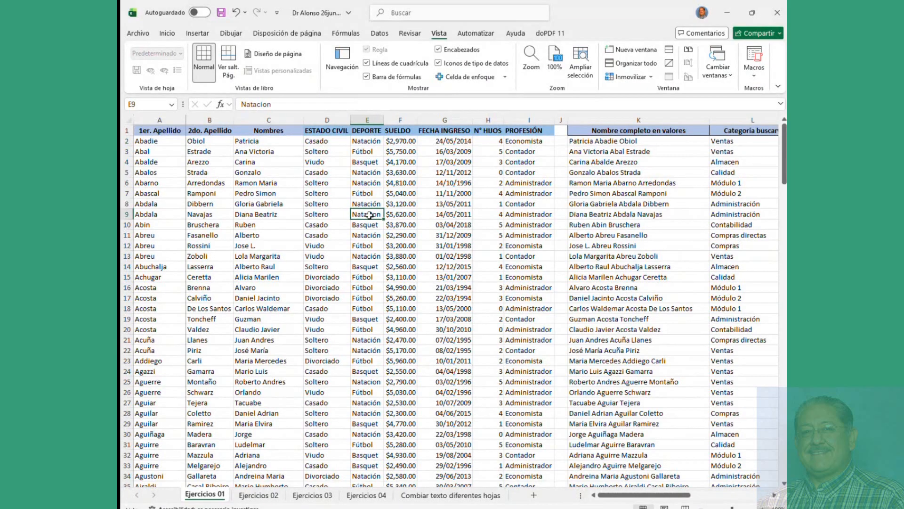
left_click(628, 77)
left_click(659, 97)
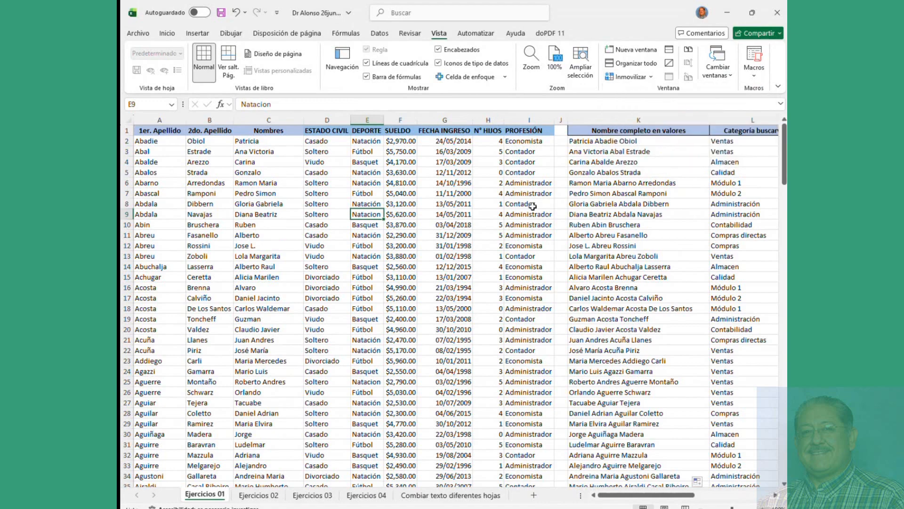
scroll(486, 234, "down", 5)
scroll(485, 235, "down", 5)
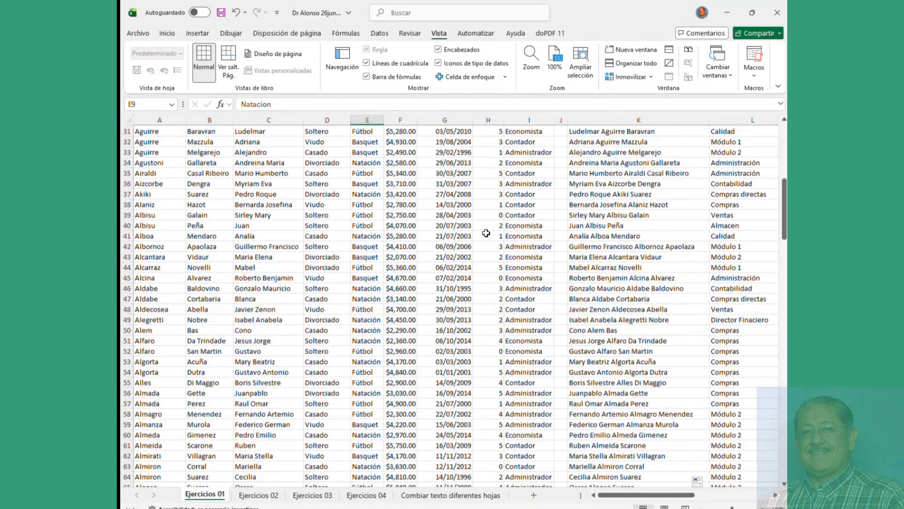
scroll(486, 234, "up", 10)
left_click(634, 79)
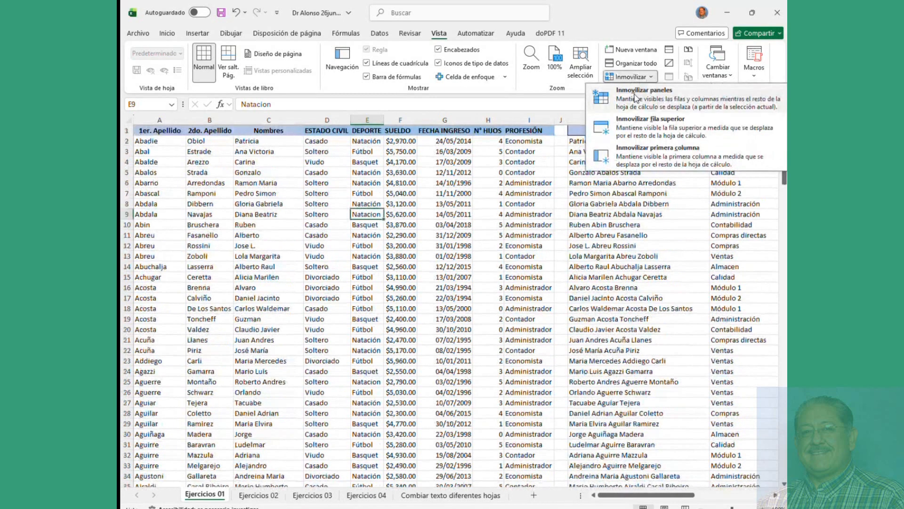
left_click(634, 94)
left_click(417, 279)
scroll(417, 281, "down", 5)
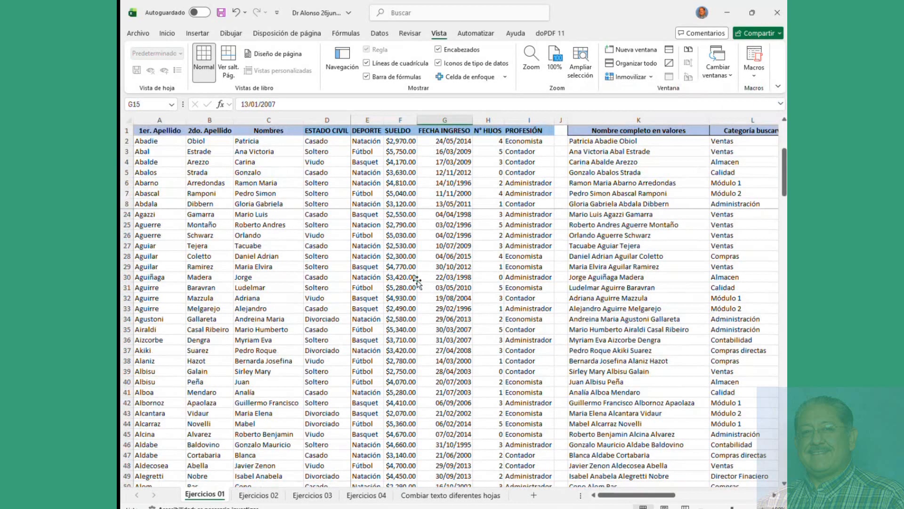
scroll(417, 282, "up", 5)
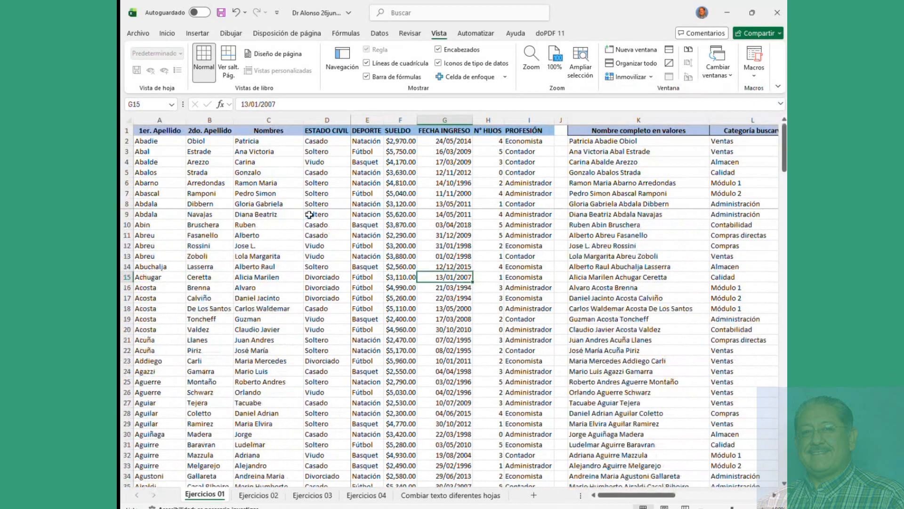
mouse_move(607, 495)
left_mouse_down()
mouse_move(698, 500)
mouse_move(612, 496)
left_mouse_up()
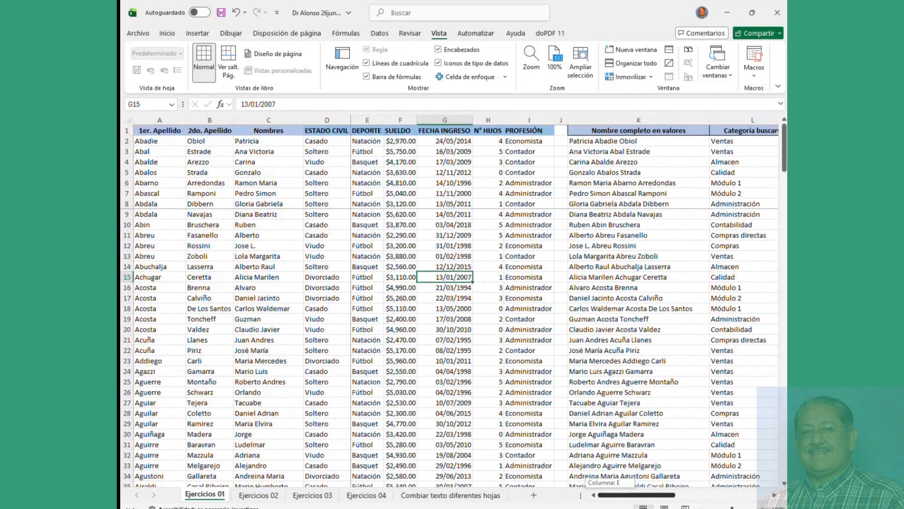
Step: Unfreeze and re-freeze panes at D2, then scroll right to column K
left_click(358, 214)
left_click(630, 76)
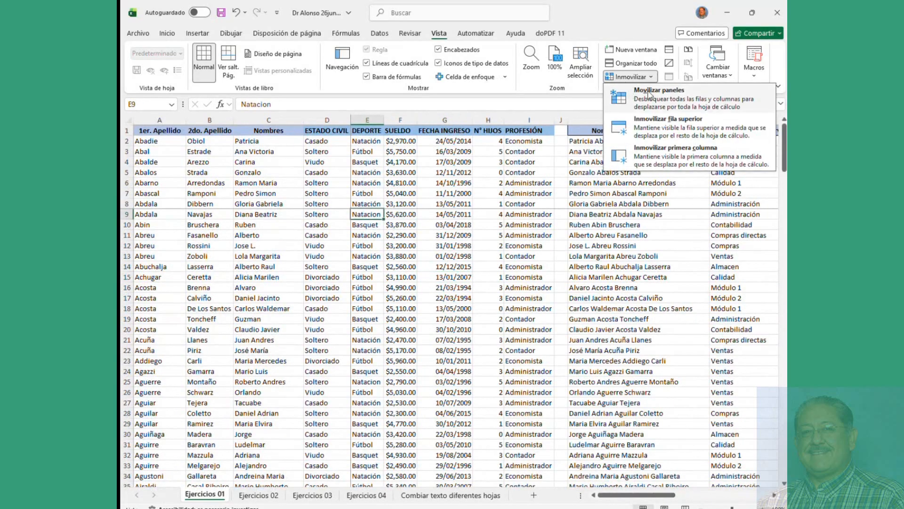
left_click(648, 95)
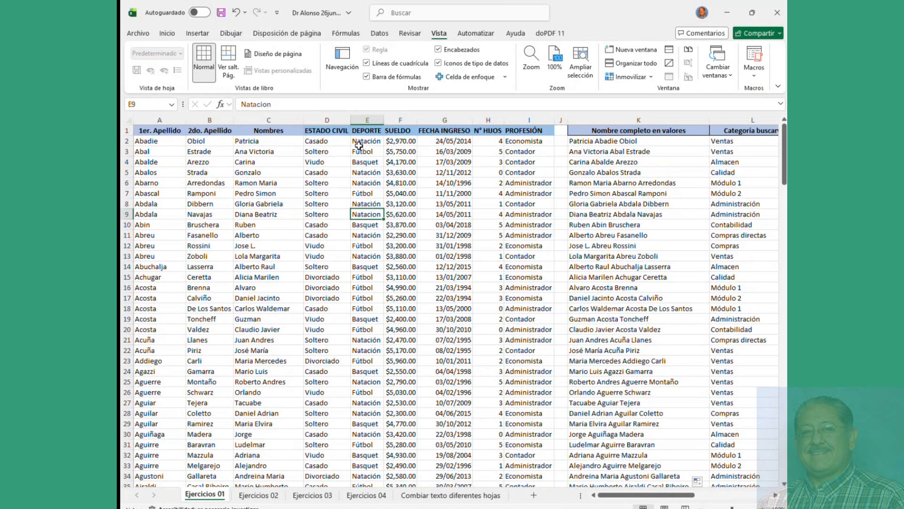
left_click(361, 142)
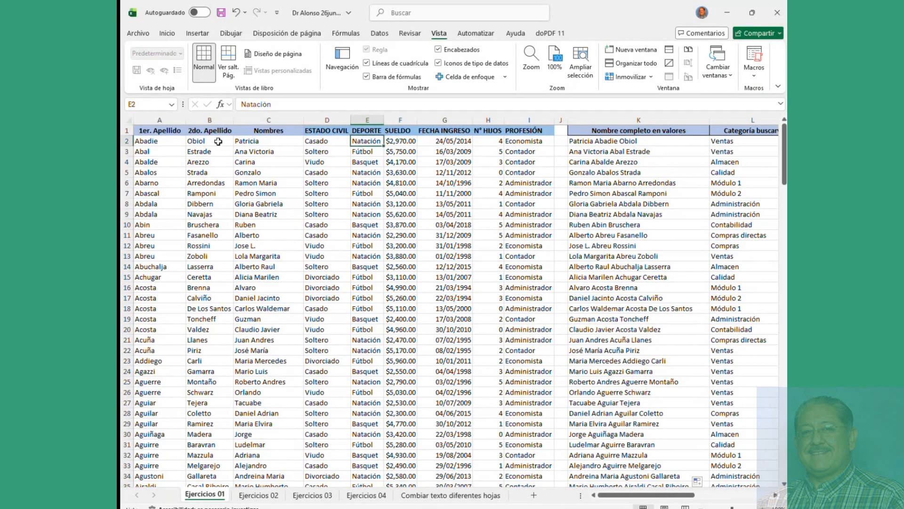
left_click(325, 143)
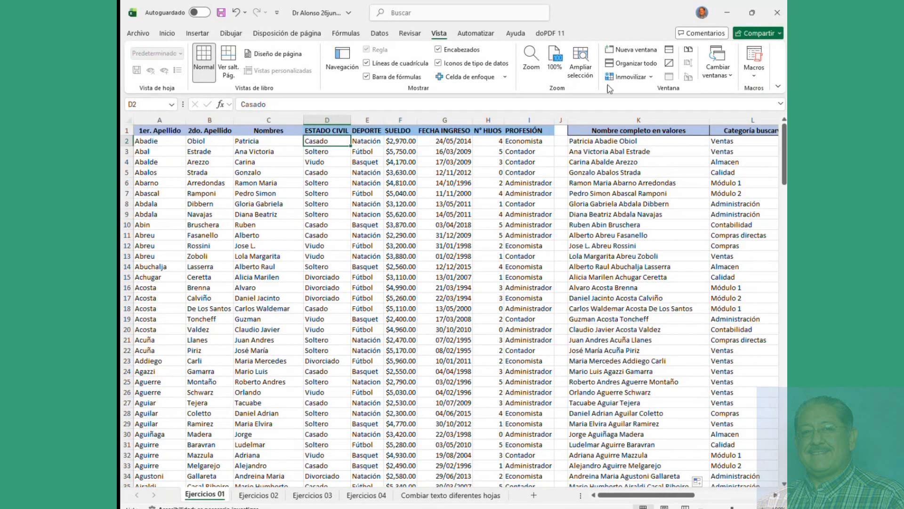
left_click(631, 77)
left_click(630, 93)
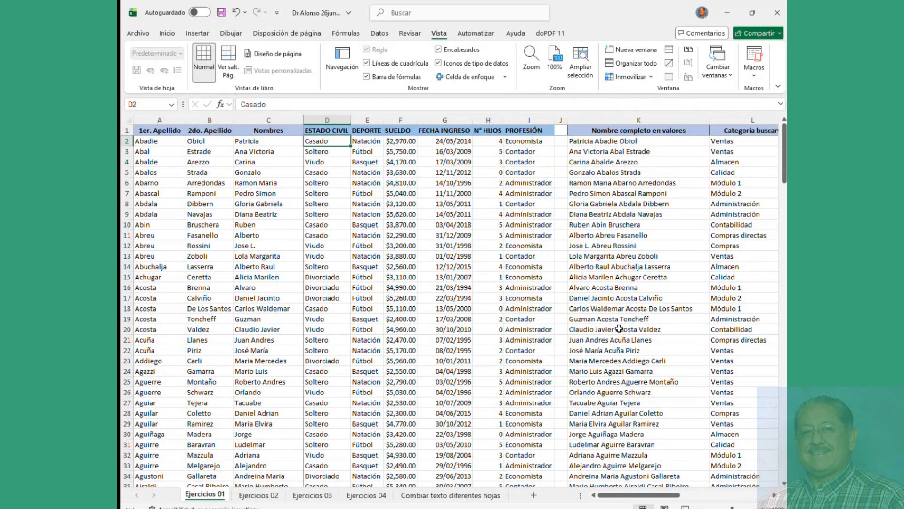
left_click_drag(663, 489, 714, 507)
left_click(361, 140)
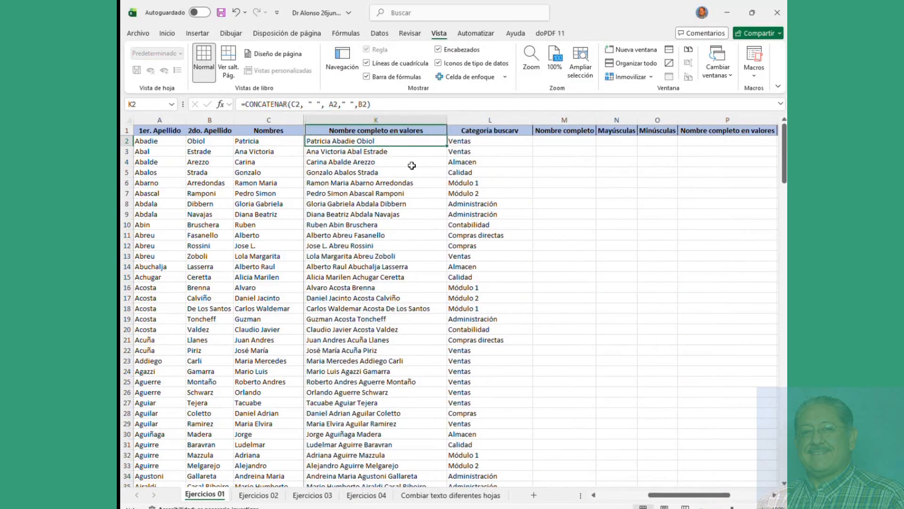
Step: Paste K2's full name into M2 as a value, fill it down, and clear M3
right_click(367, 141)
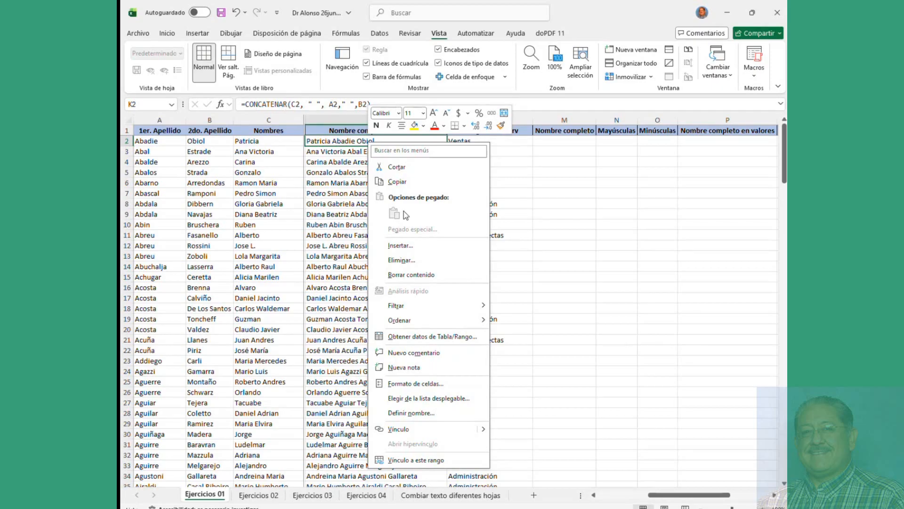
left_click(397, 182)
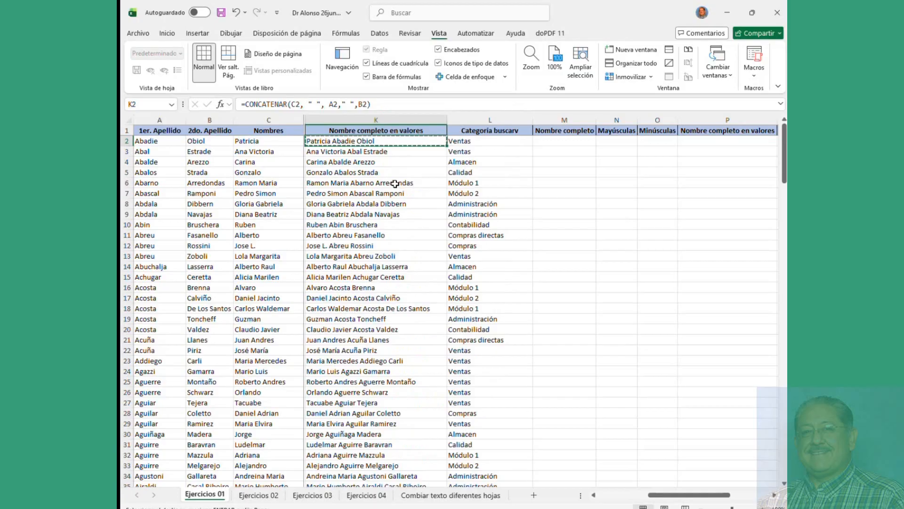
right_click(562, 141)
left_click(604, 213)
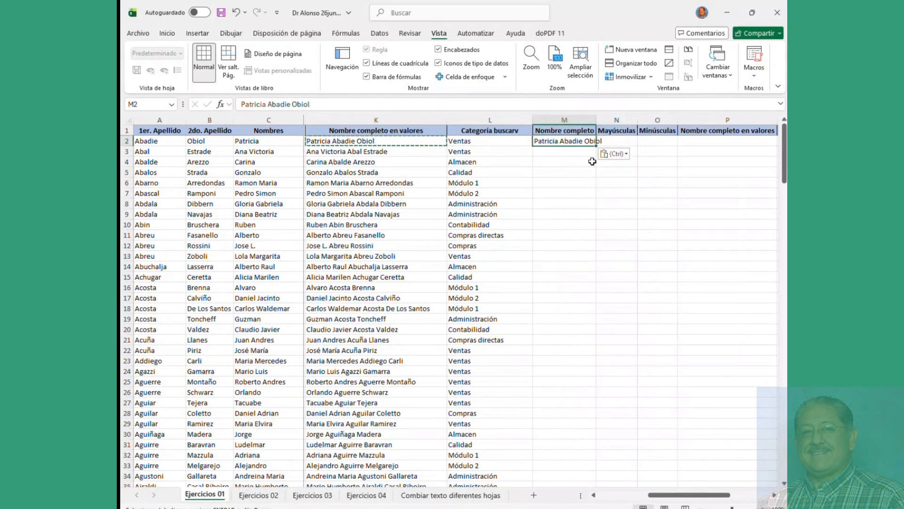
double_click(597, 146)
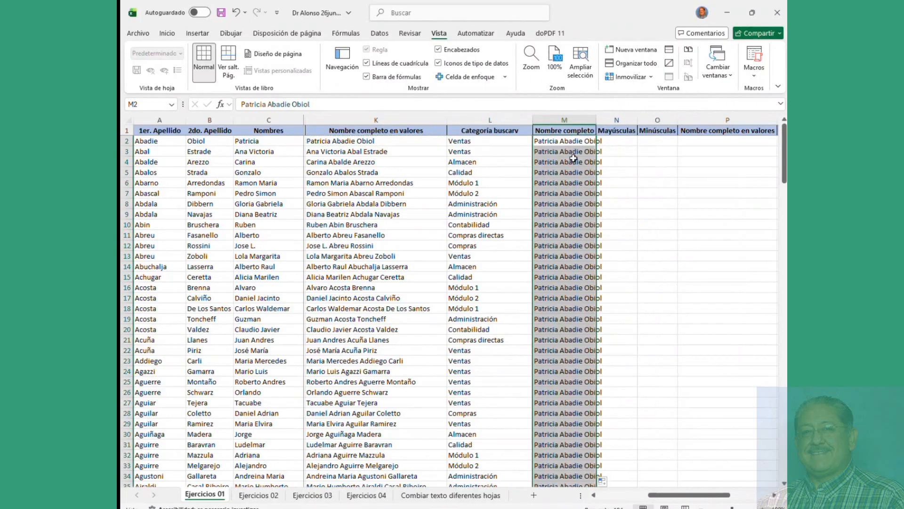
left_click(574, 141)
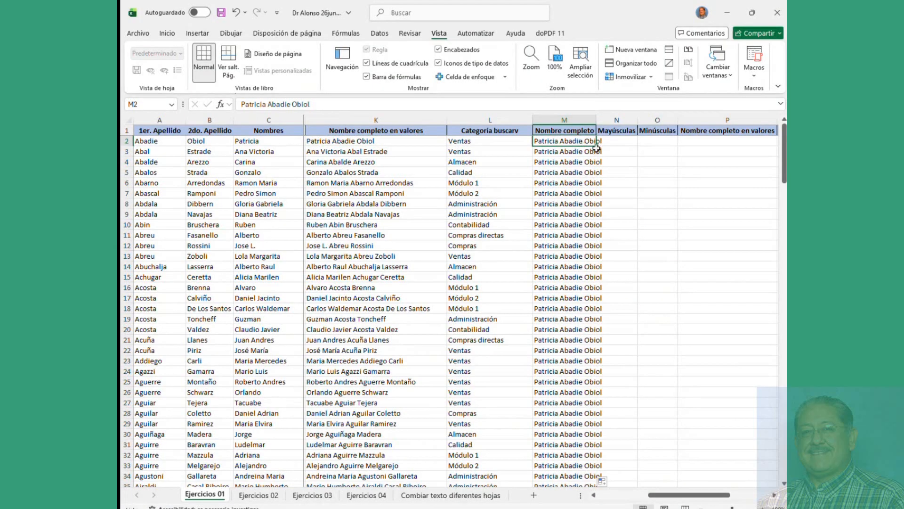
left_click_drag(598, 147, 597, 165)
left_click(590, 142)
left_click(575, 151)
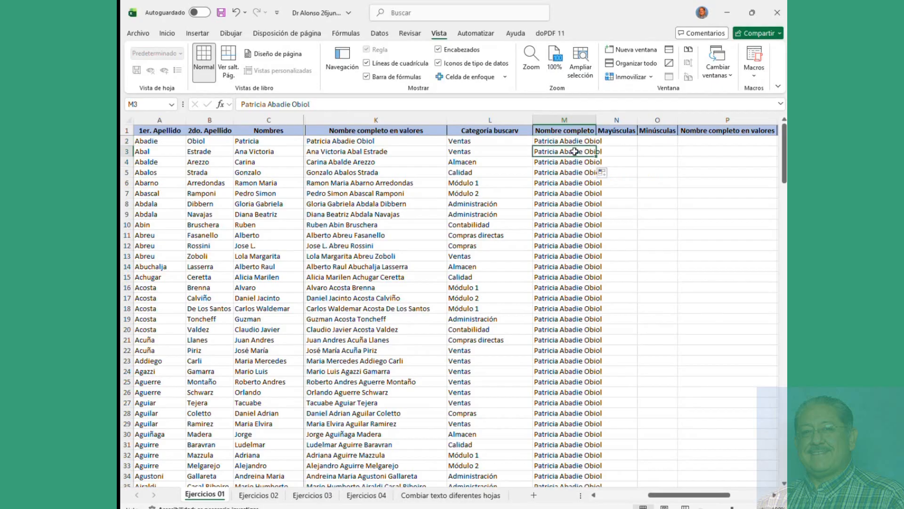
key("Delete")
Step: Select the full-name list K2:K195 and copy it
left_click(348, 143)
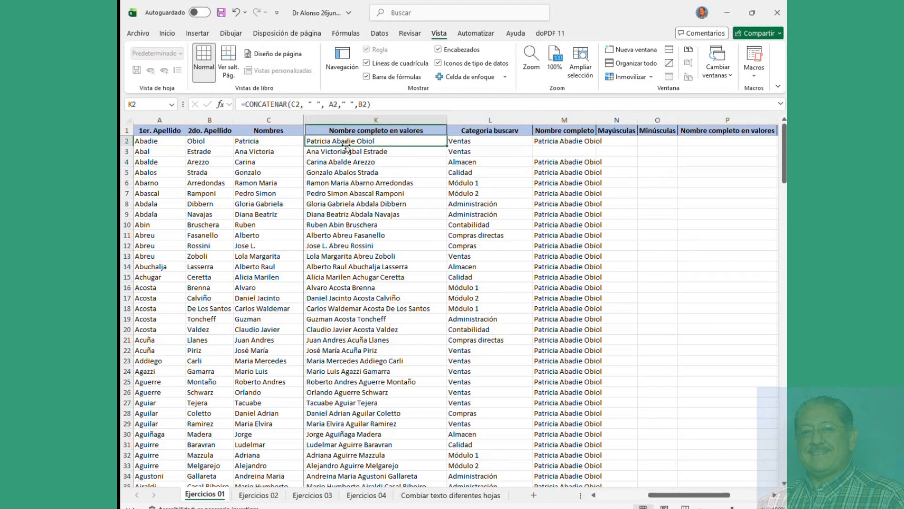
key("ctrl+shift+Down")
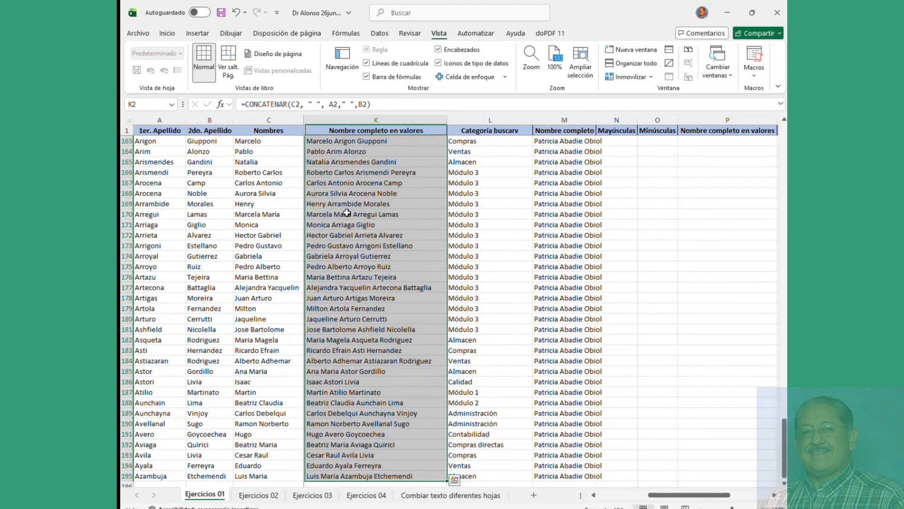
right_click(347, 213)
left_click(374, 226)
scroll(565, 227, "up", 20)
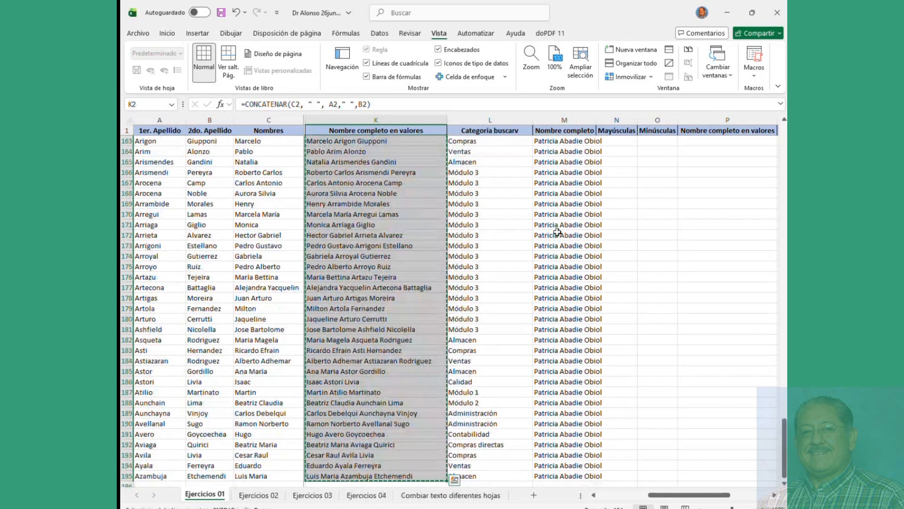
Step: Paste the K2:K195 names into column M as values and verify the list's extent
right_click(565, 141)
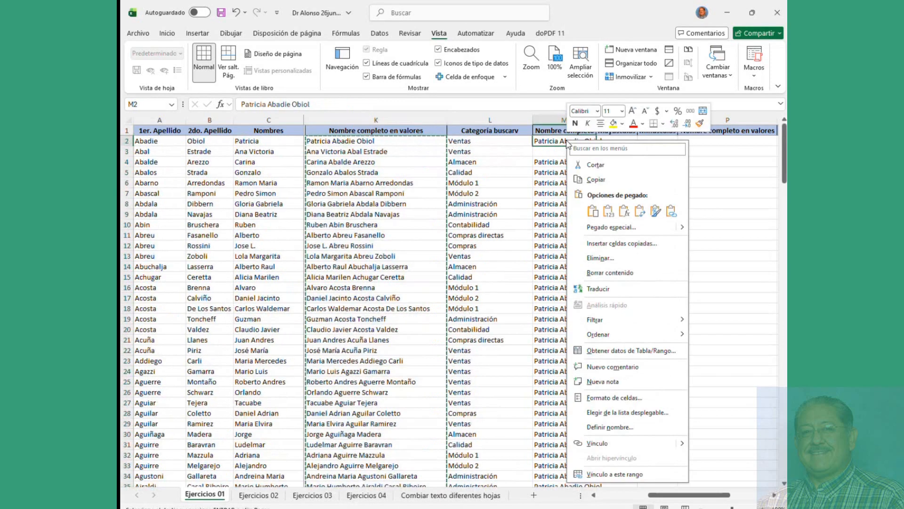
left_click(608, 211)
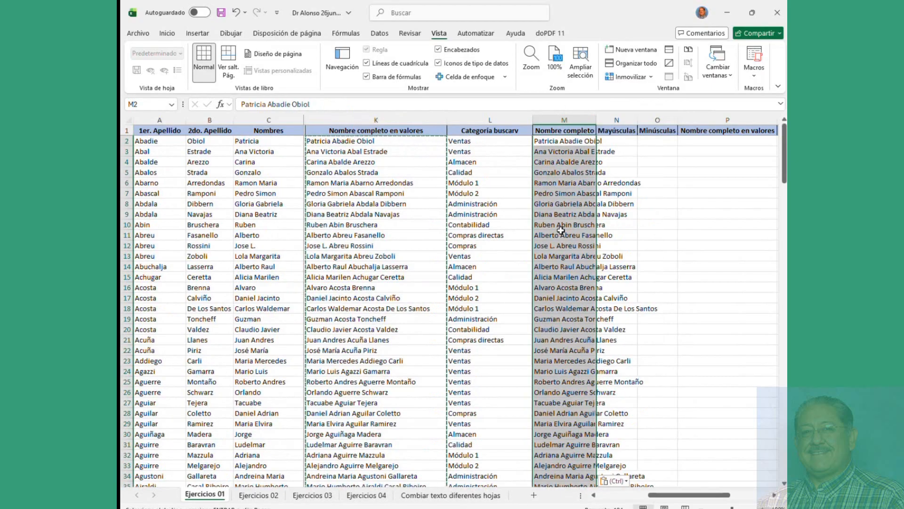
left_click(565, 235)
scroll(372, 200, "down", 20)
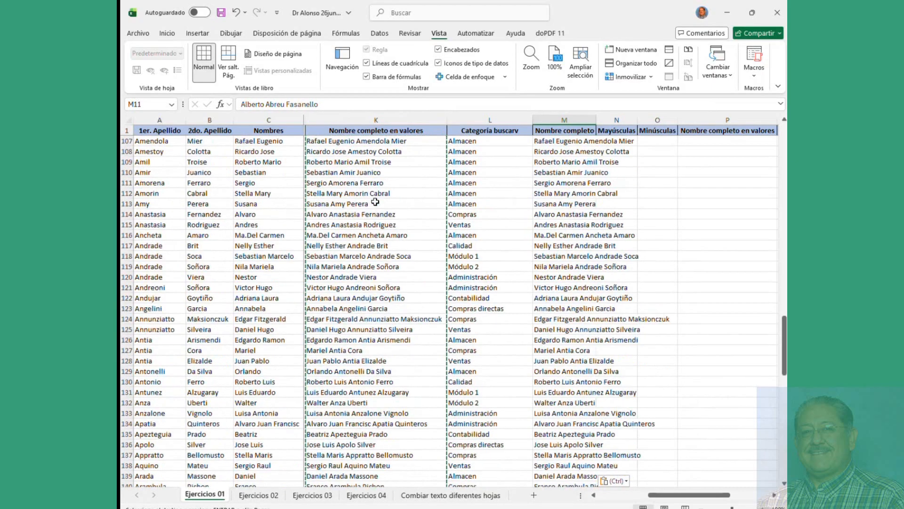
scroll(375, 203, "up", 5)
left_click(379, 276)
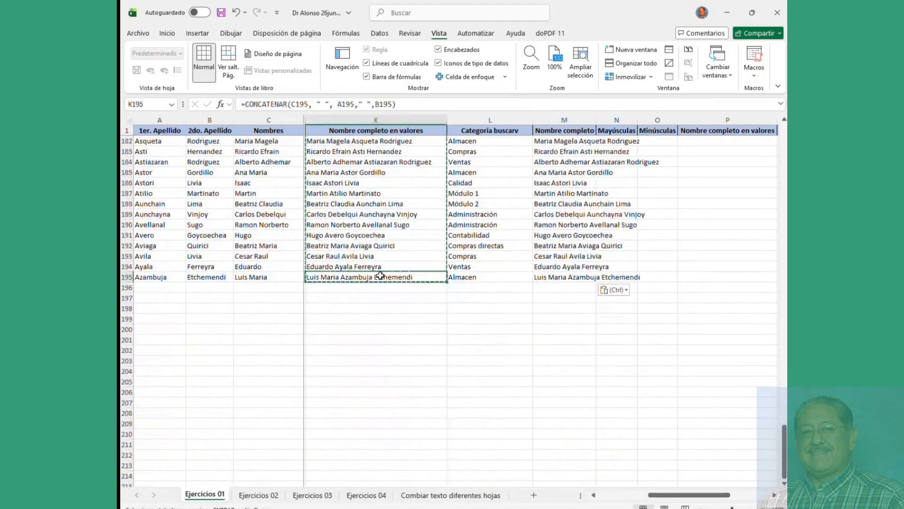
key("ctrl+Up")
key("ctrl+Down")
key("ctrl+Up")
key("Down")
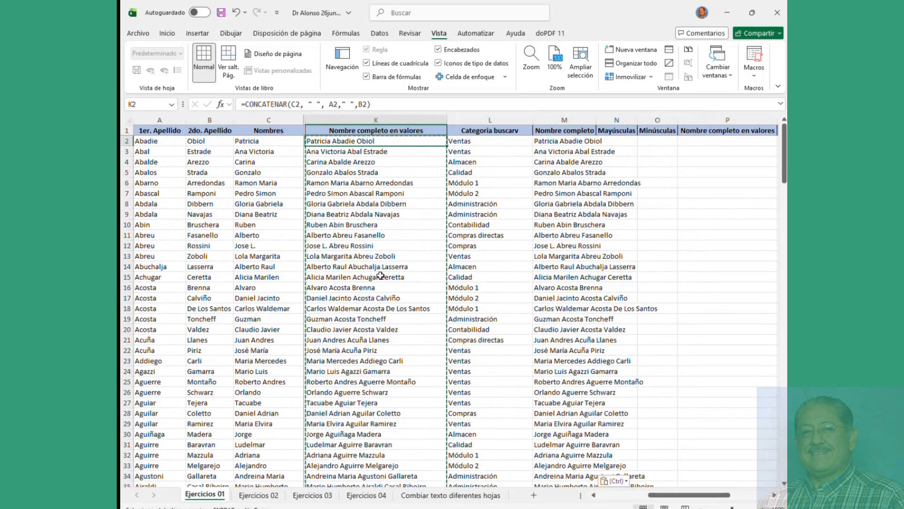
key("Up")
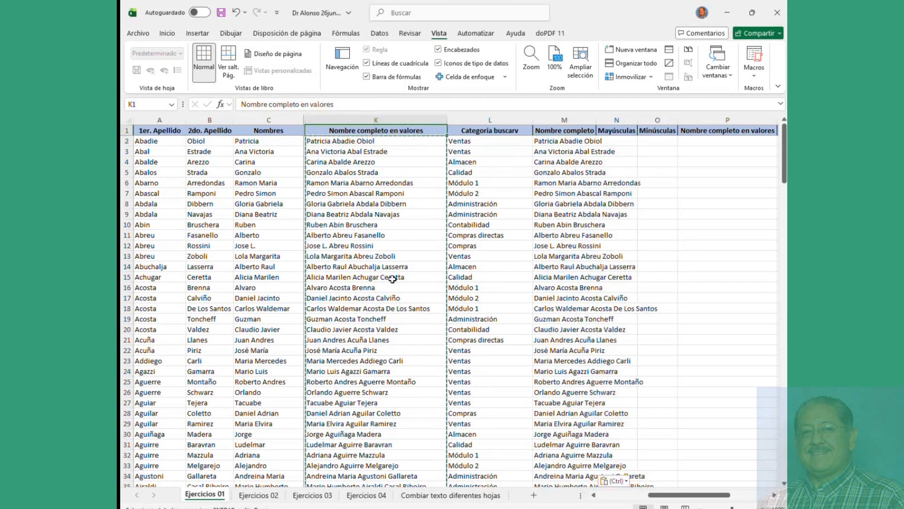
key("Escape")
Step: Widen column M so the pasted full names fit
left_click(559, 141)
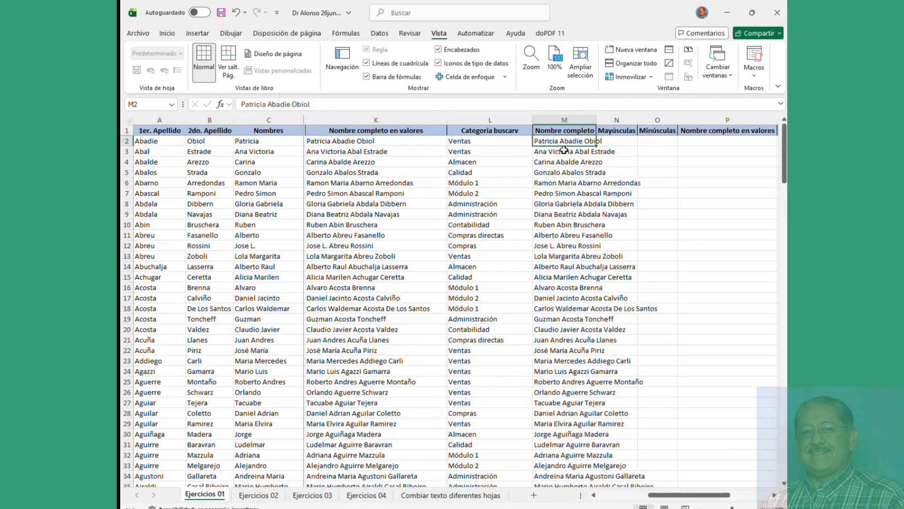
left_click_drag(563, 152, 568, 215)
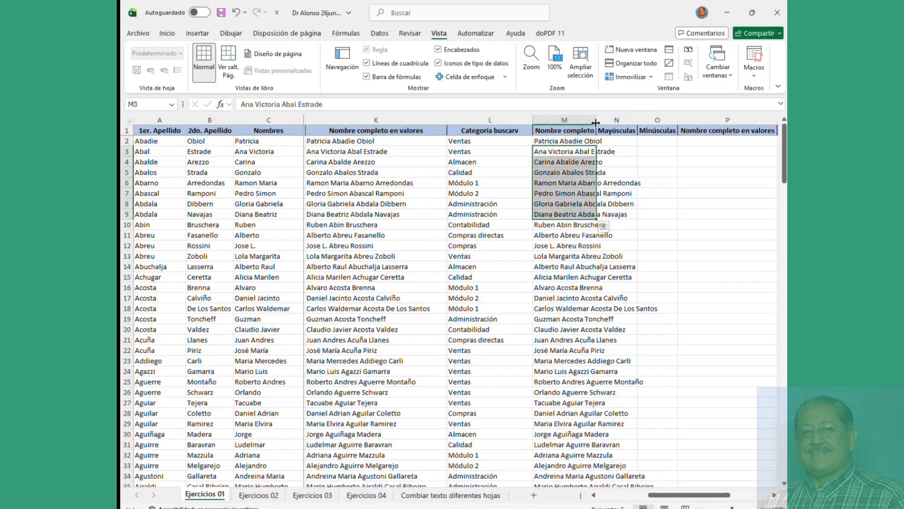
left_click_drag(595, 122, 674, 122)
left_click_drag(705, 495, 740, 498)
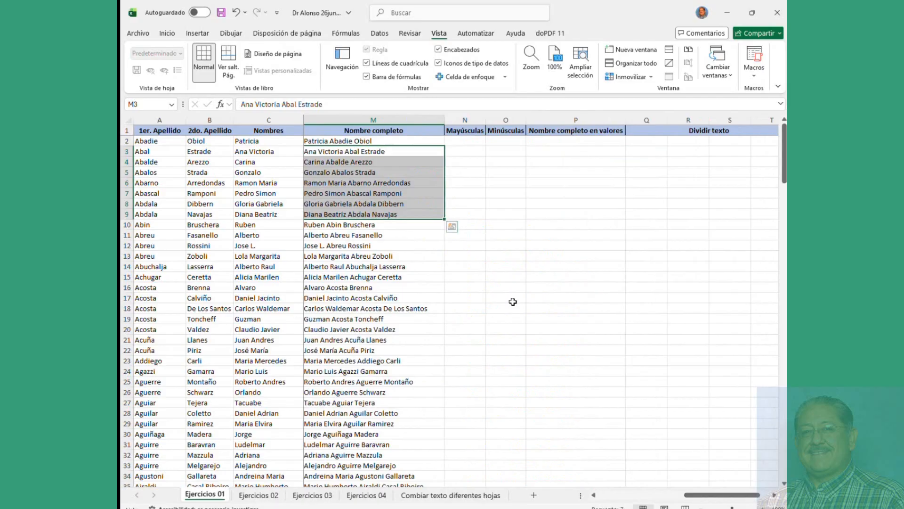
Step: Enter =MAYUSC(M2) in N2 to capitalise the first full name
left_click(463, 141)
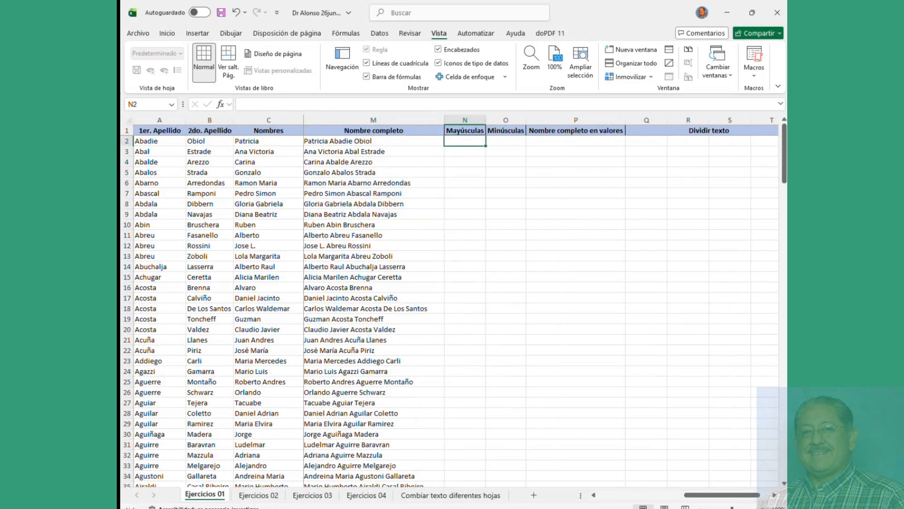
key("alt+Tab")
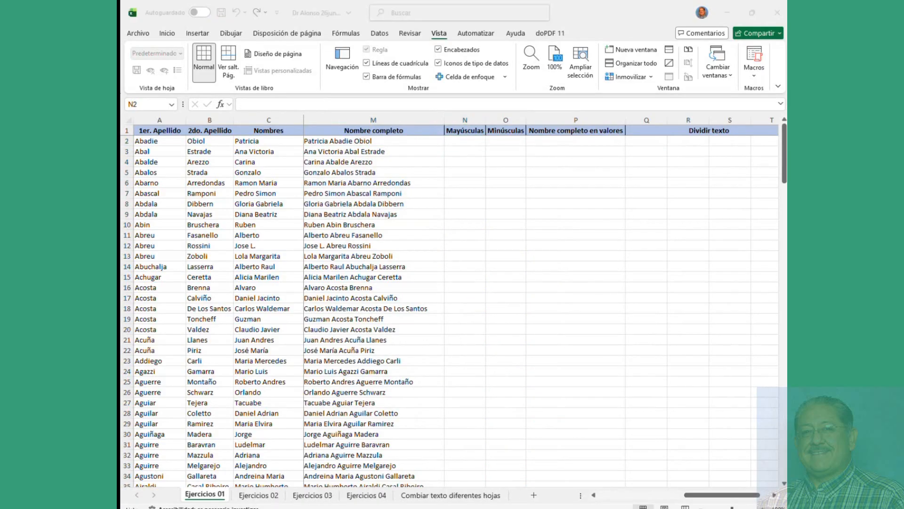
left_click(471, 140)
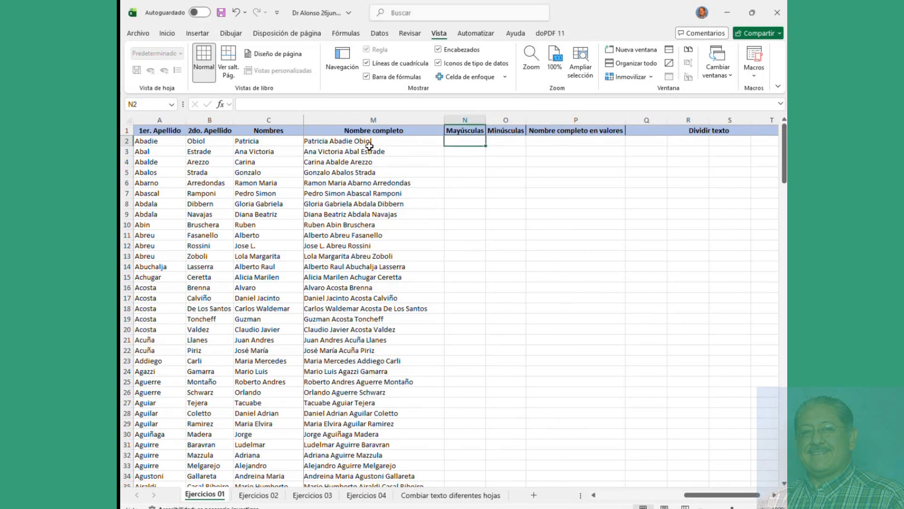
left_click(353, 141)
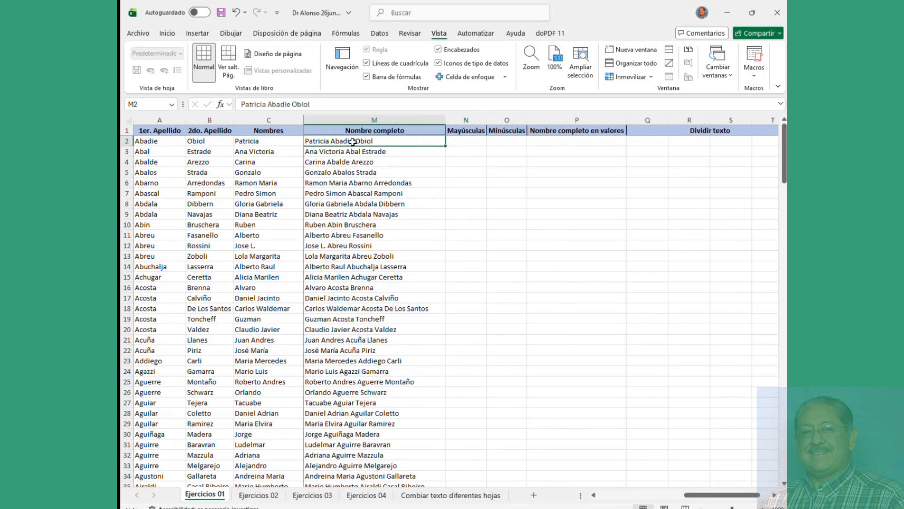
left_click(468, 142)
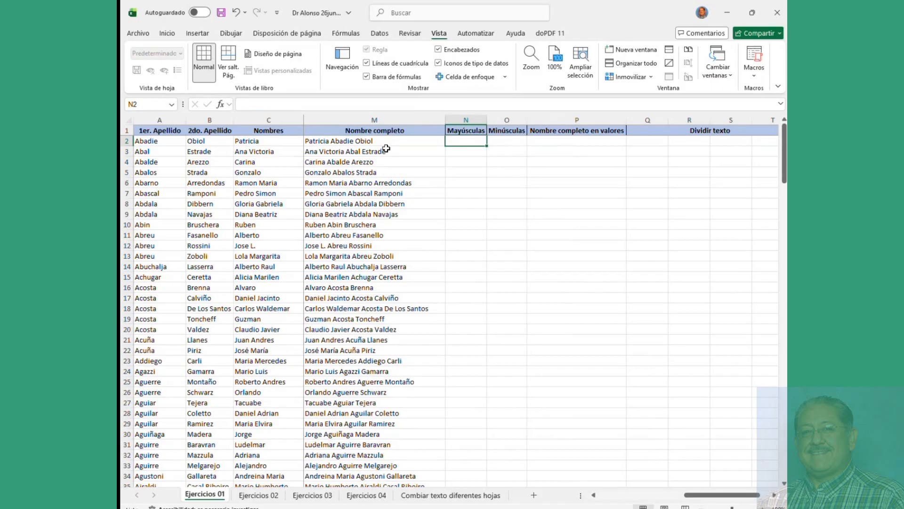
type("=")
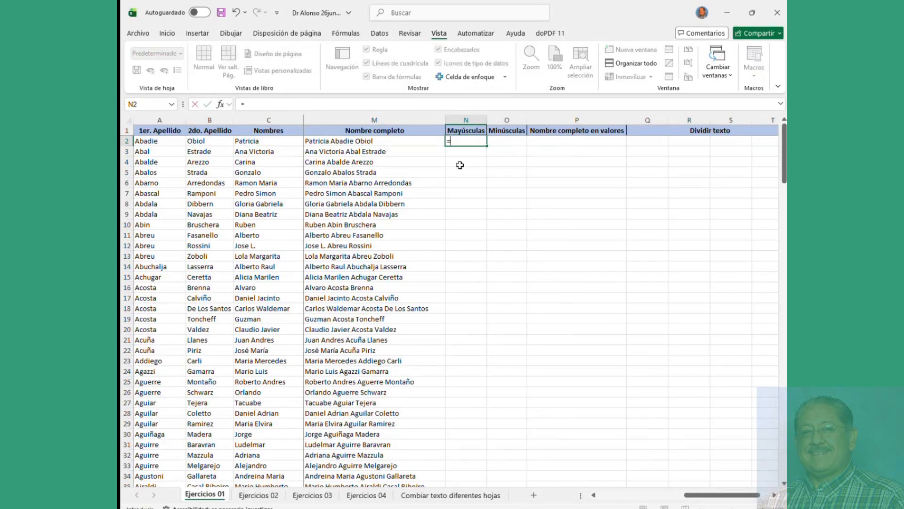
type("mayusc")
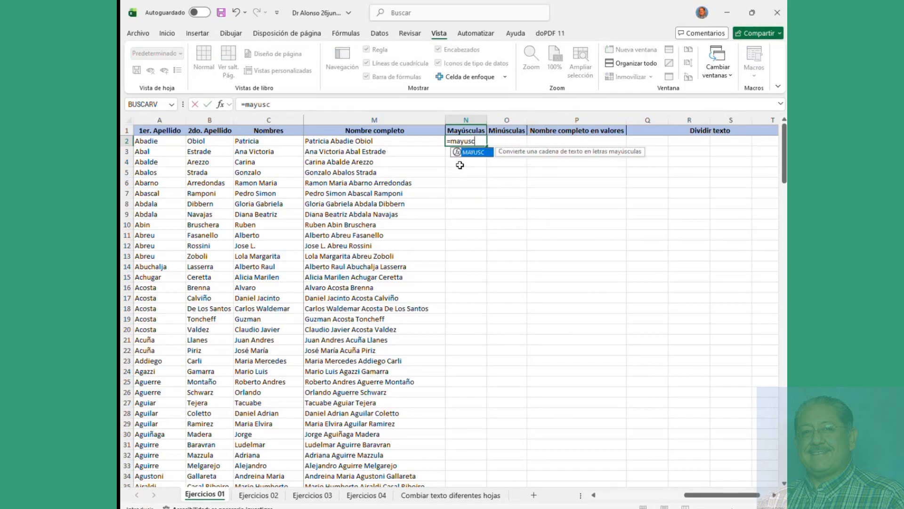
type("(")
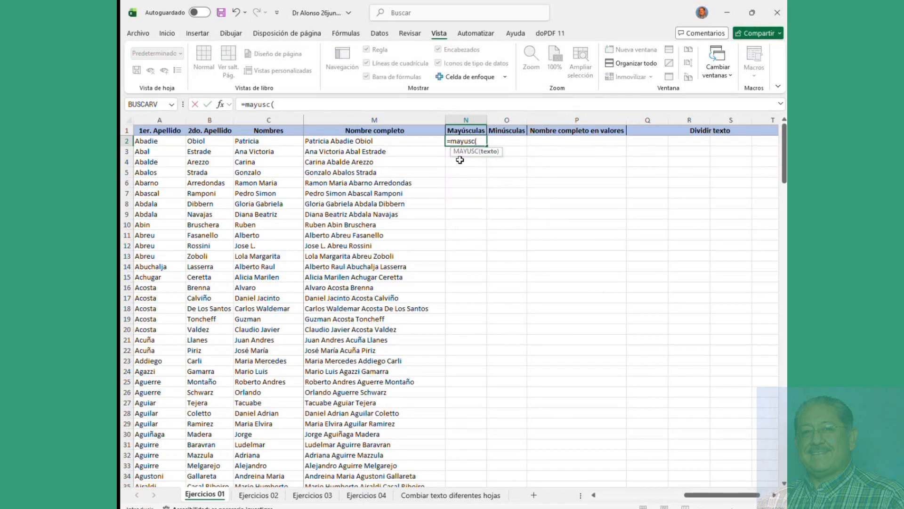
left_click(395, 141)
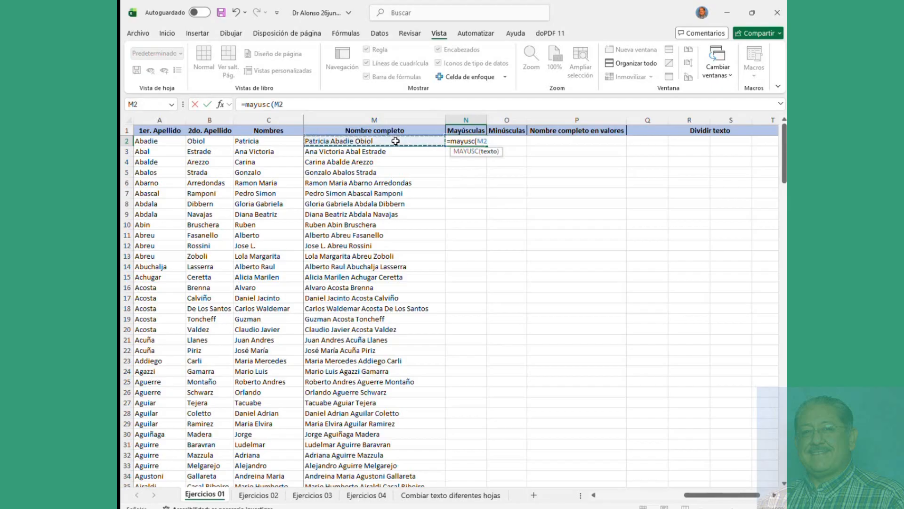
type(")")
key("Return")
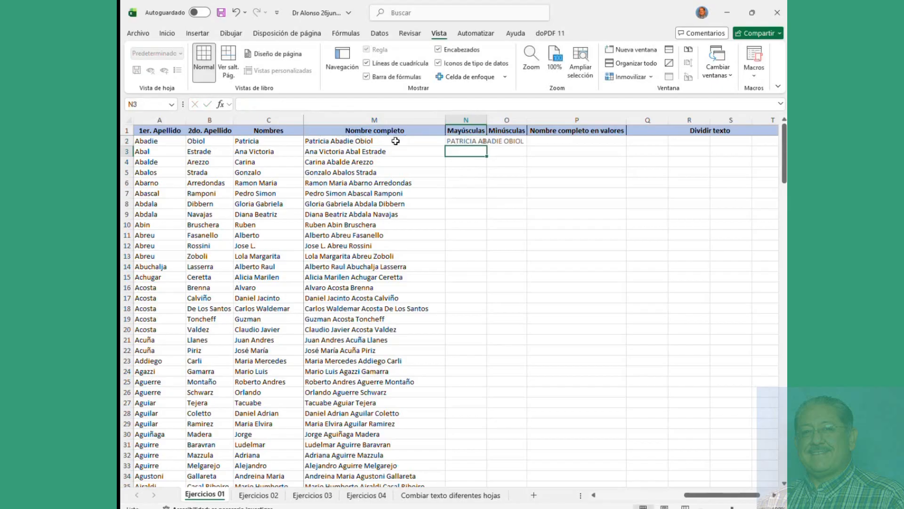
Step: Fill the =MAYUSC formula down column N and autofit the column width
double_click(489, 120)
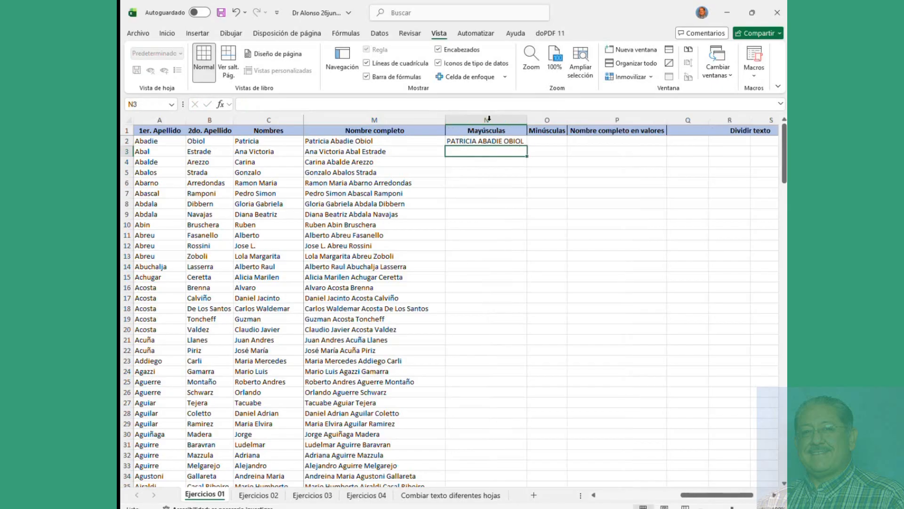
left_click(507, 141)
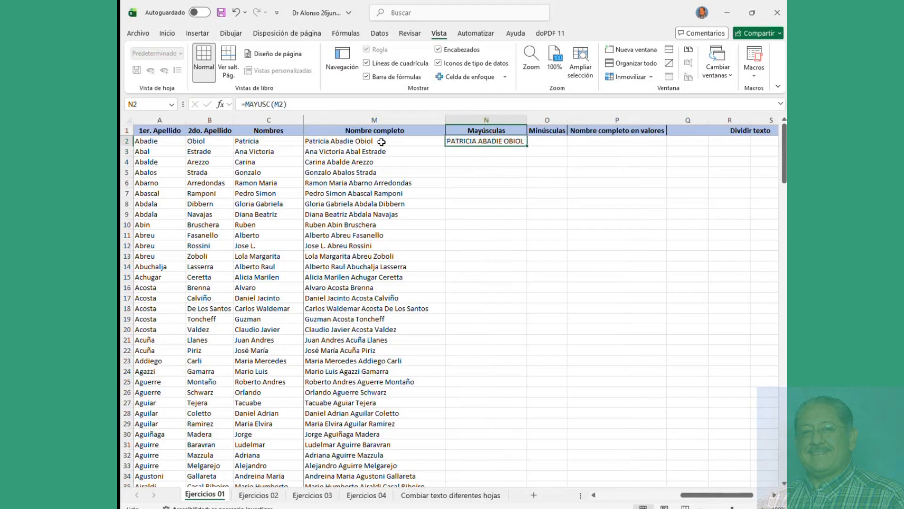
double_click(528, 146)
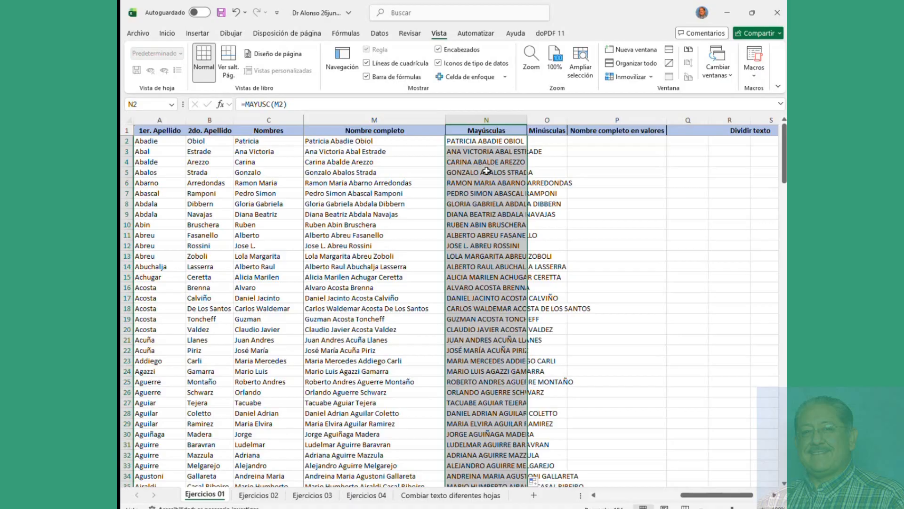
left_click(520, 151)
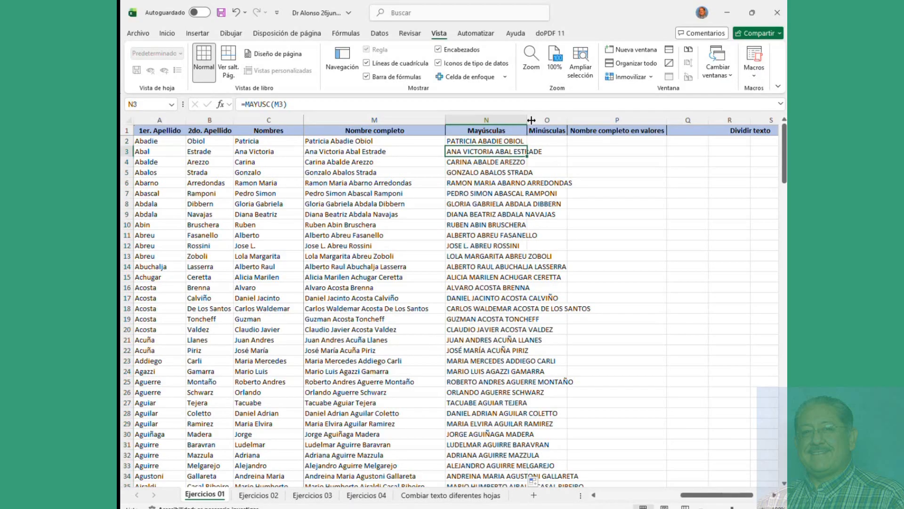
double_click(531, 120)
left_click(630, 143)
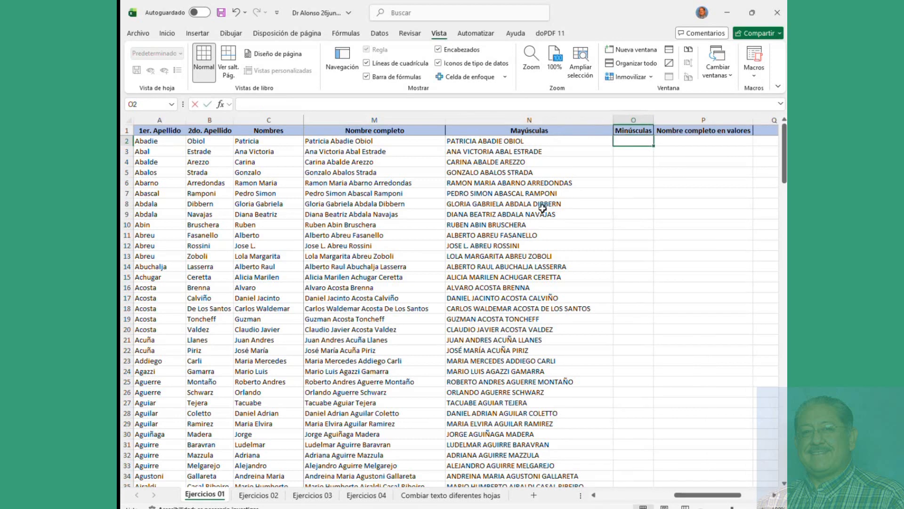
Step: Enter =MINUSC(N2) in O2, fill it down column O, and autofit the column
type("=minu")
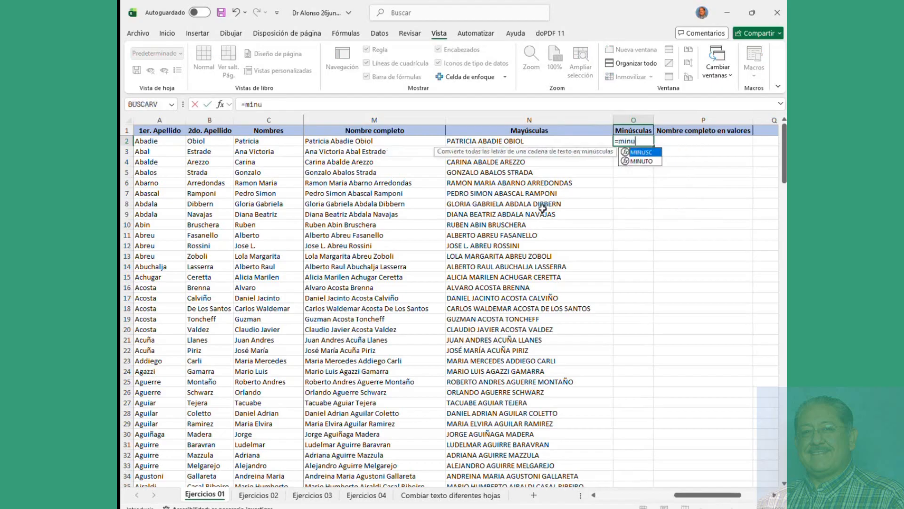
type("sc")
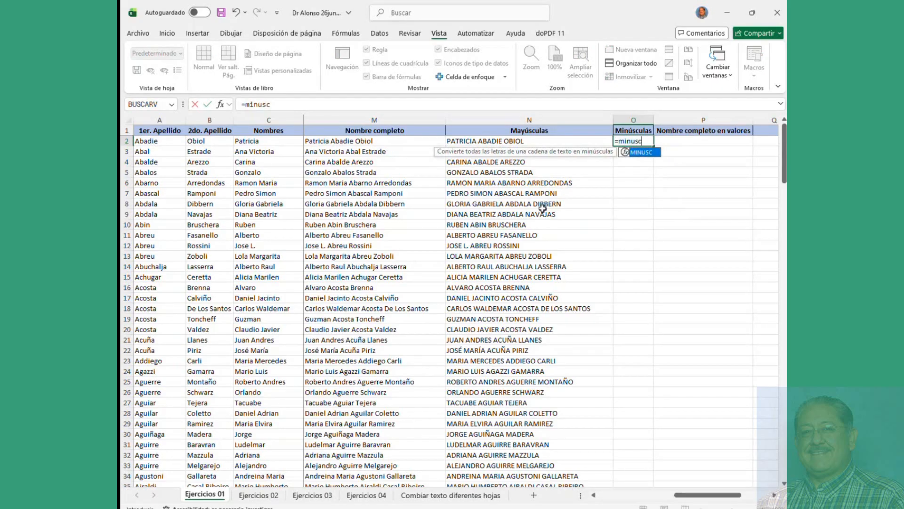
type("(")
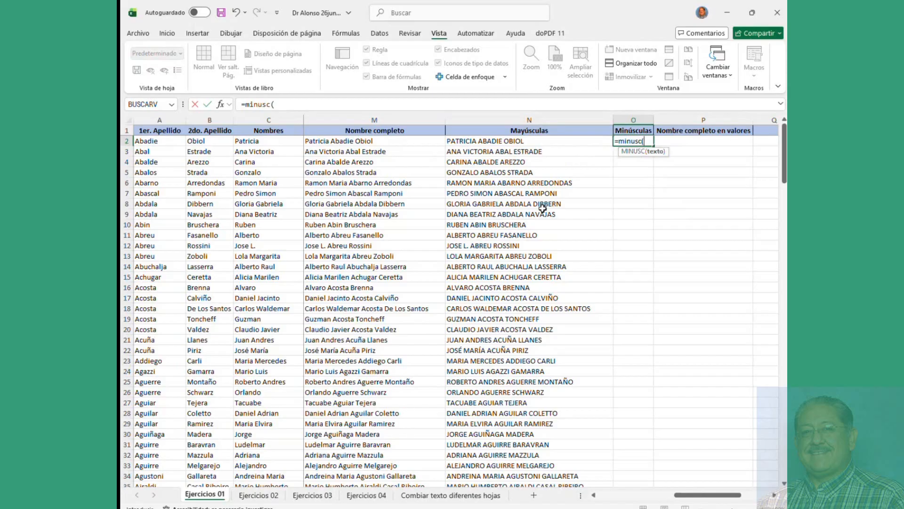
left_click(507, 140)
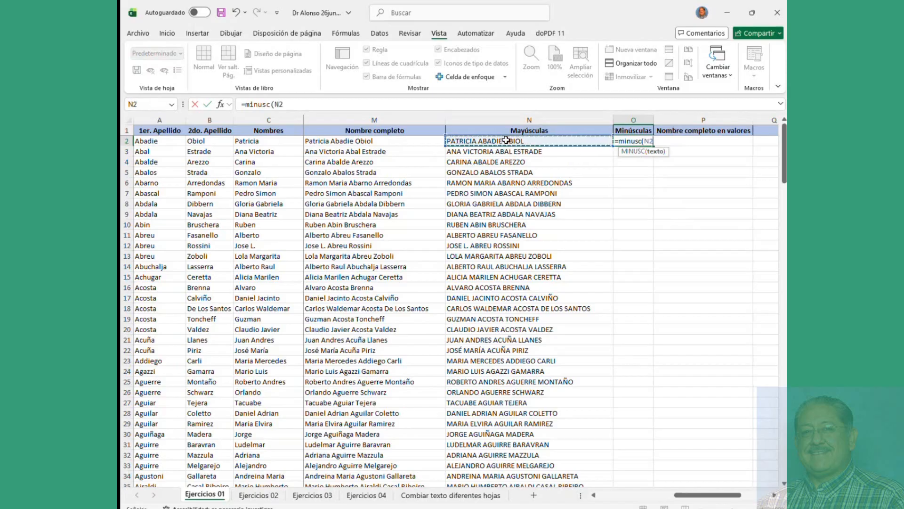
key("Return")
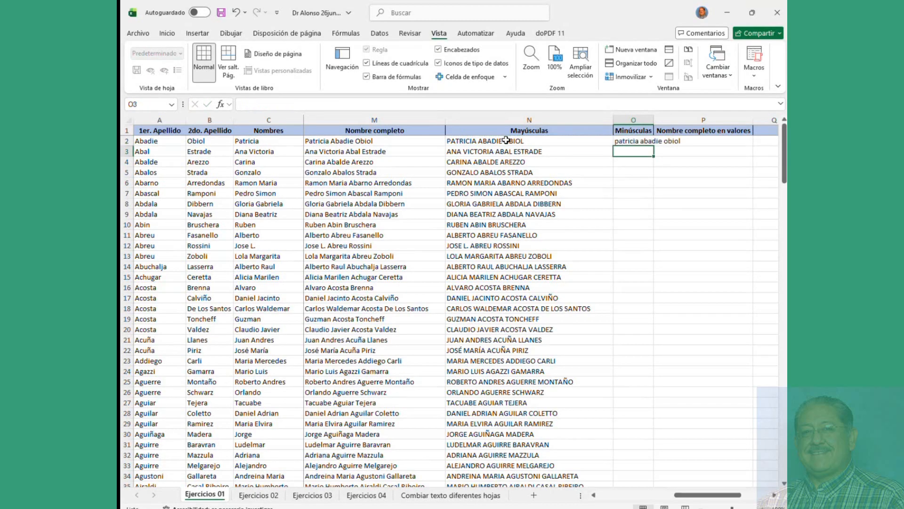
double_click(653, 119)
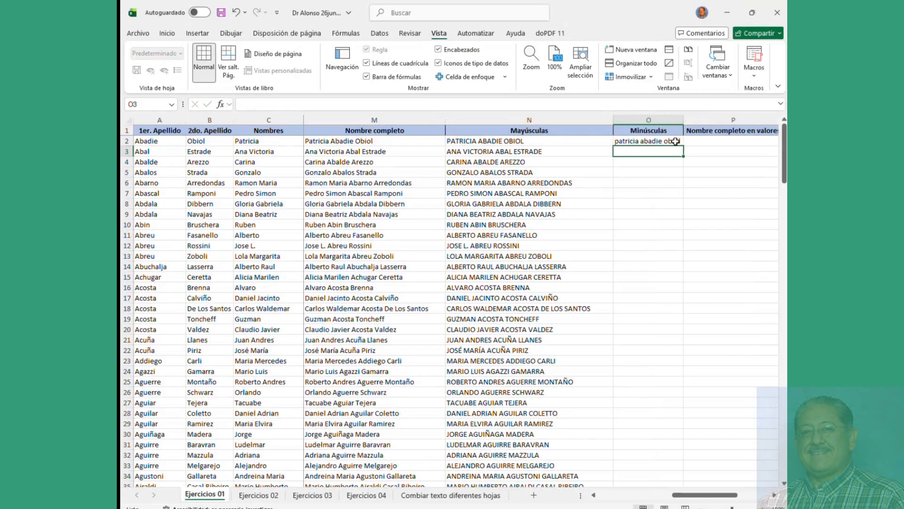
left_click(678, 142)
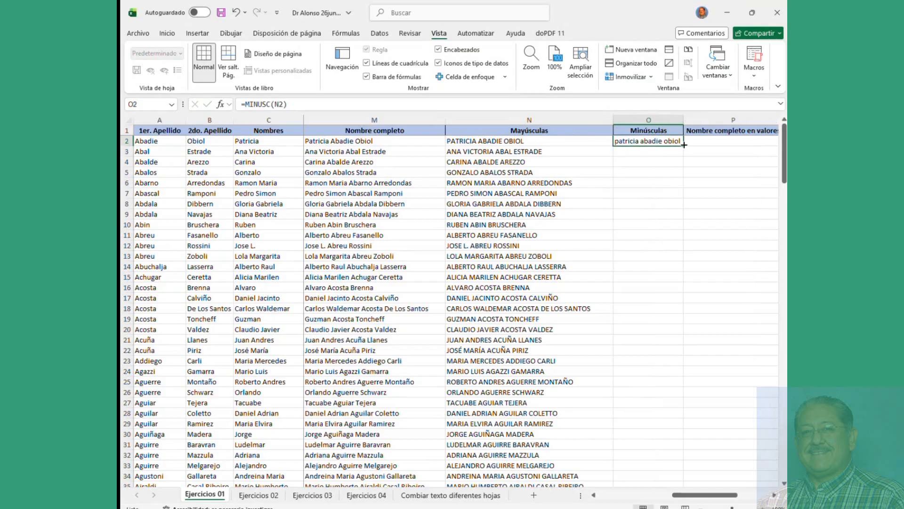
double_click(685, 147)
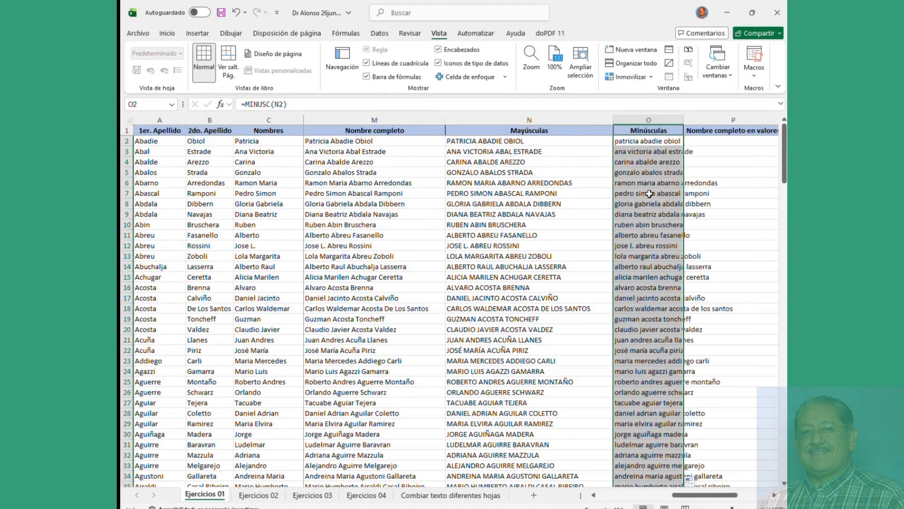
double_click(684, 120)
left_click(521, 154)
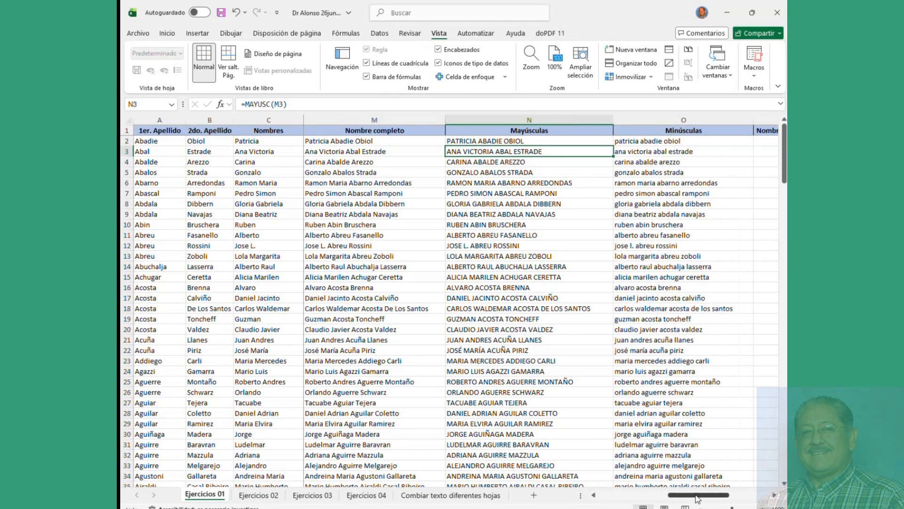
left_click_drag(698, 498, 723, 500)
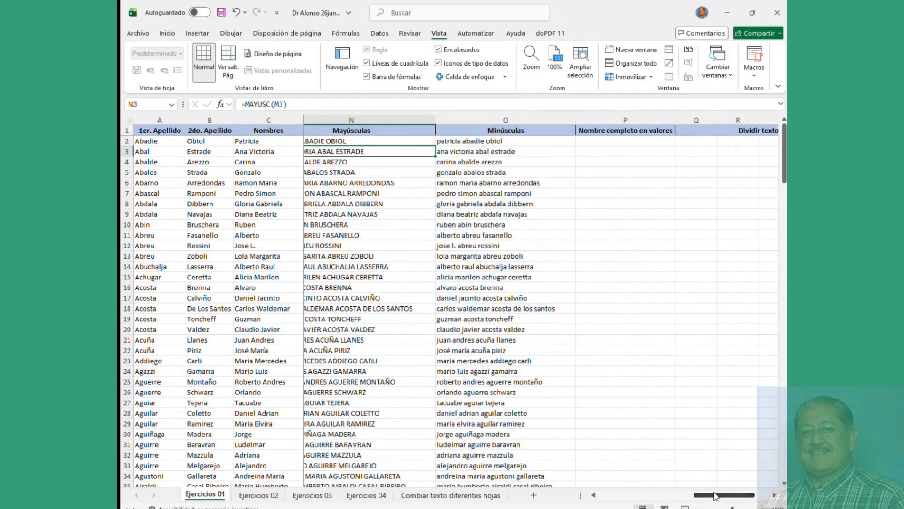
left_click(480, 141)
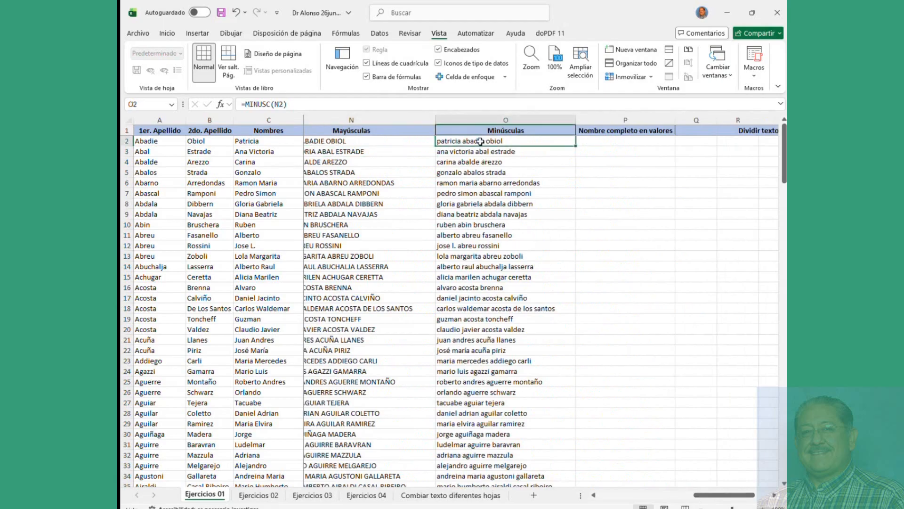
left_click(378, 141)
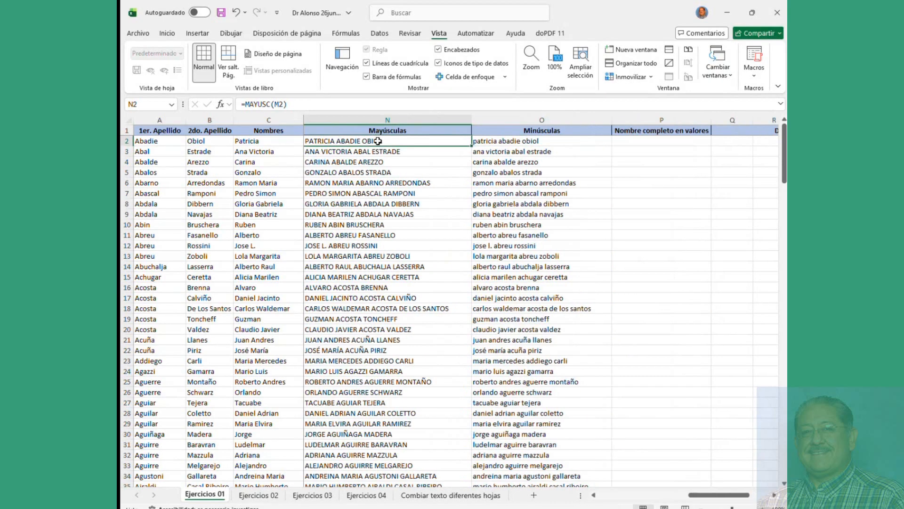
left_click(646, 496)
left_click(775, 495)
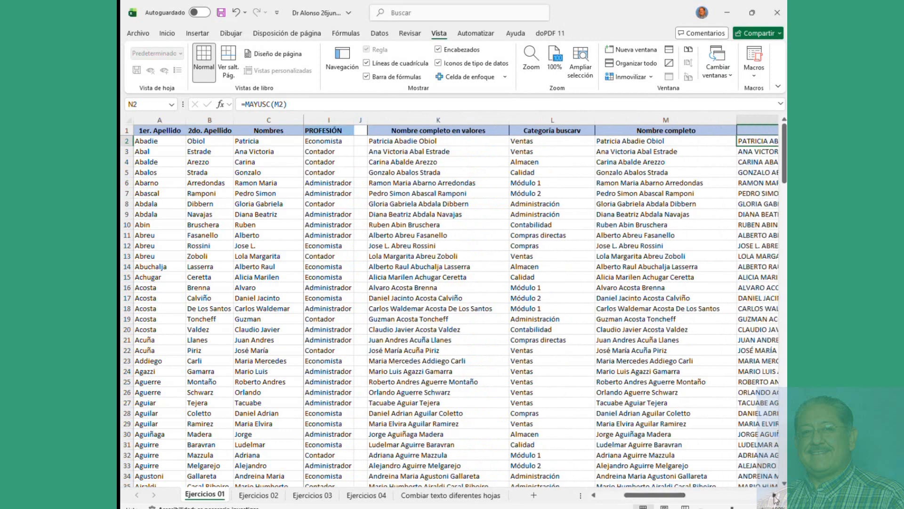
left_click(775, 495)
left_click(774, 496)
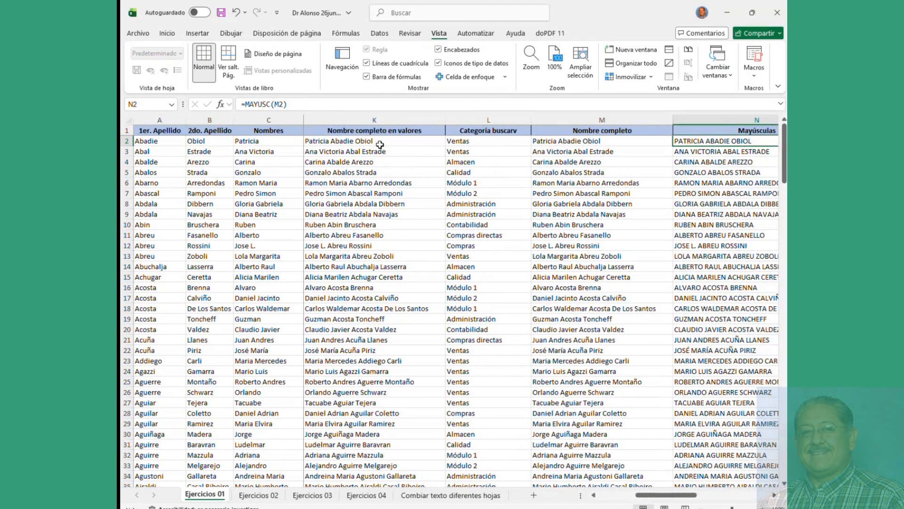
left_click(379, 141)
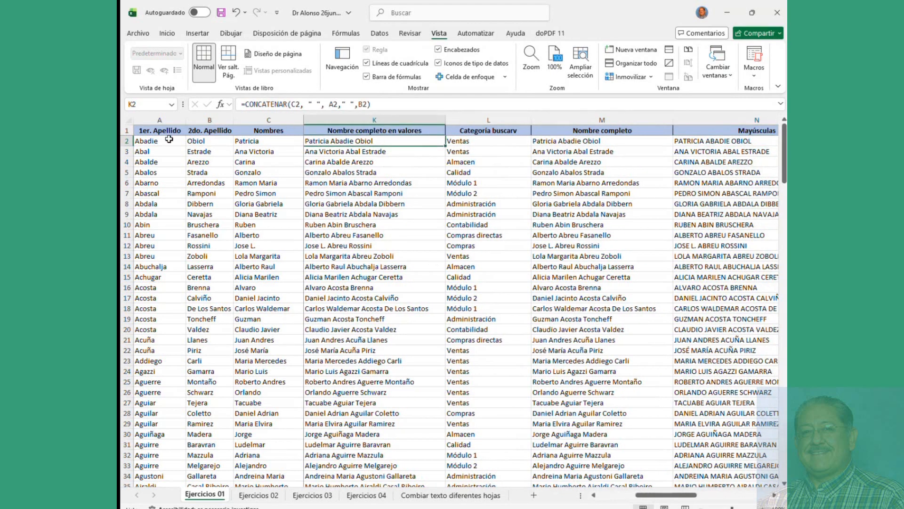
left_click_drag(151, 140, 238, 141)
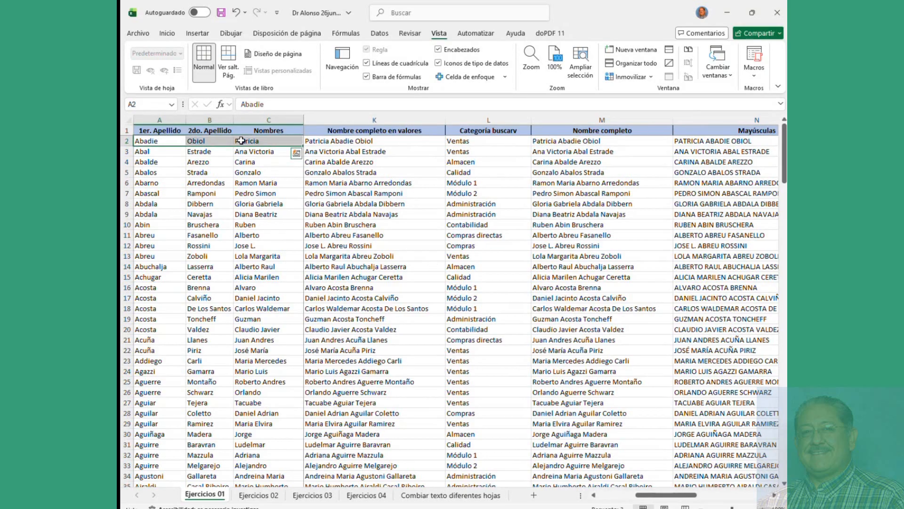
left_click(478, 142)
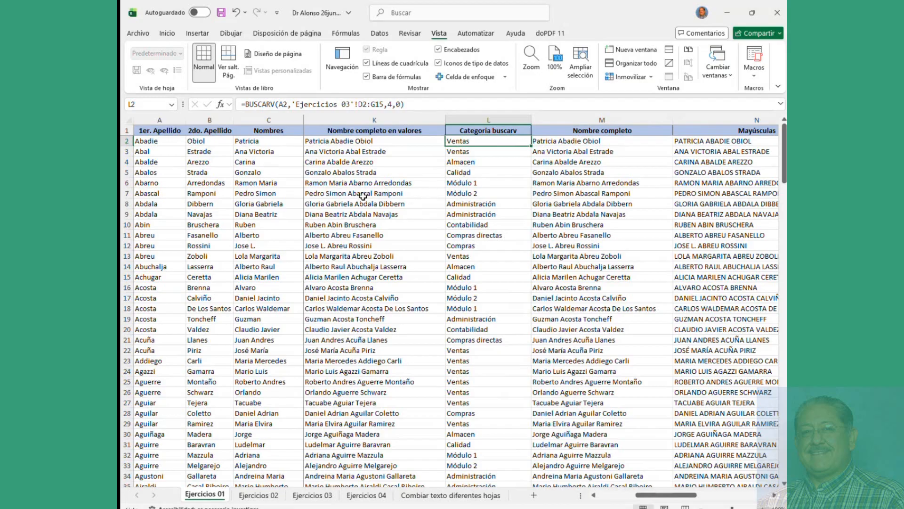
left_click(555, 141)
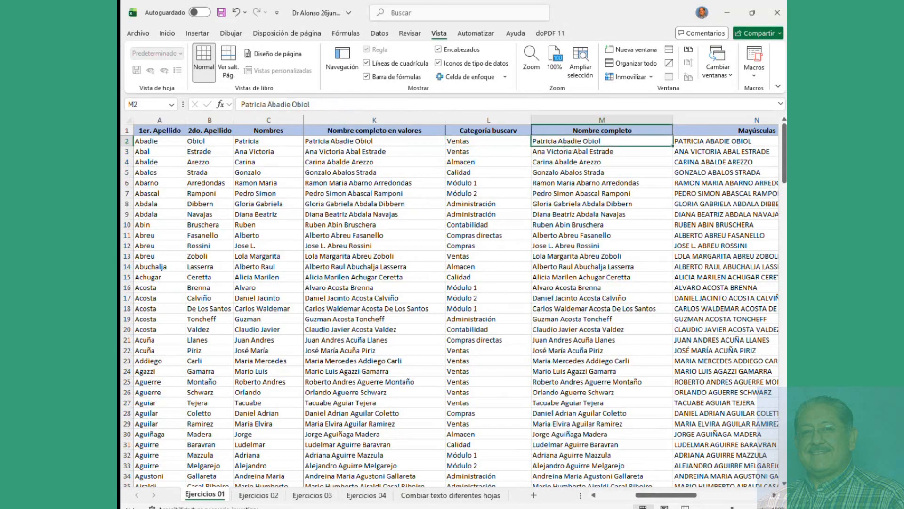
left_click(775, 496)
left_click(775, 495)
left_click(775, 496)
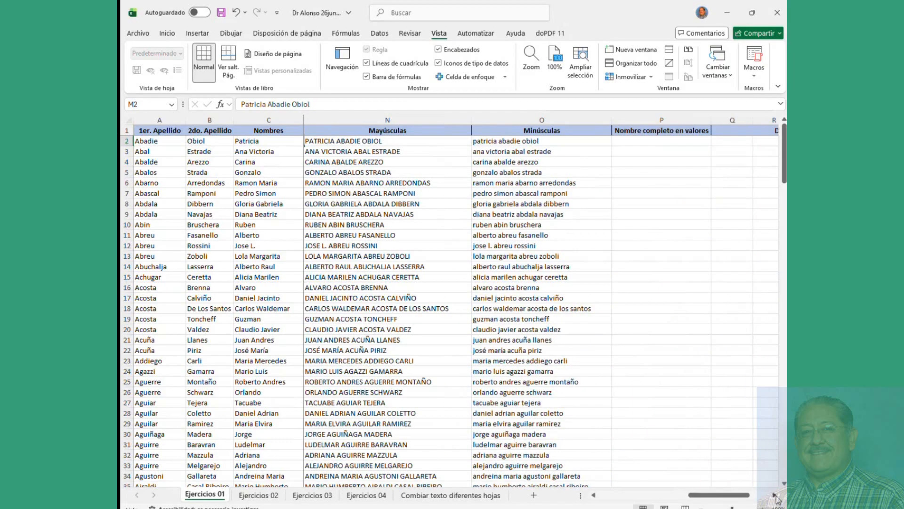
left_click(594, 495)
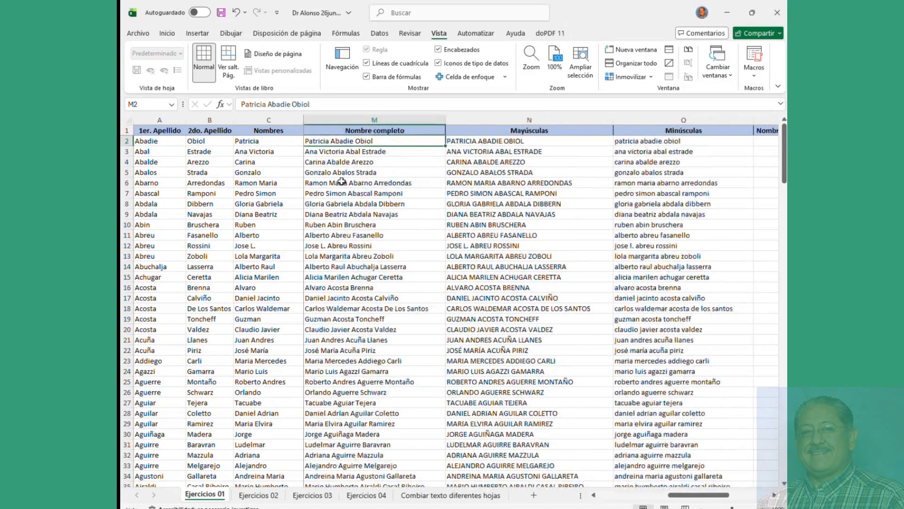
left_click(322, 154)
left_click(334, 141)
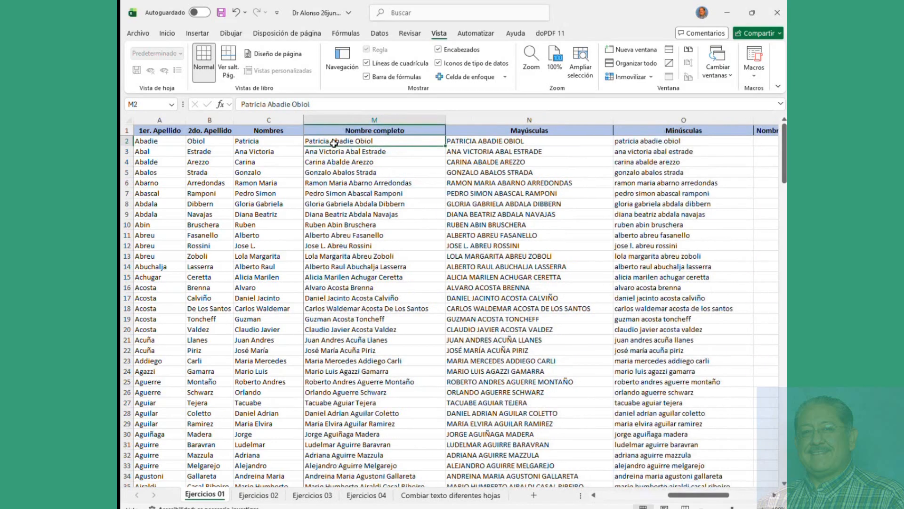
left_click(478, 141)
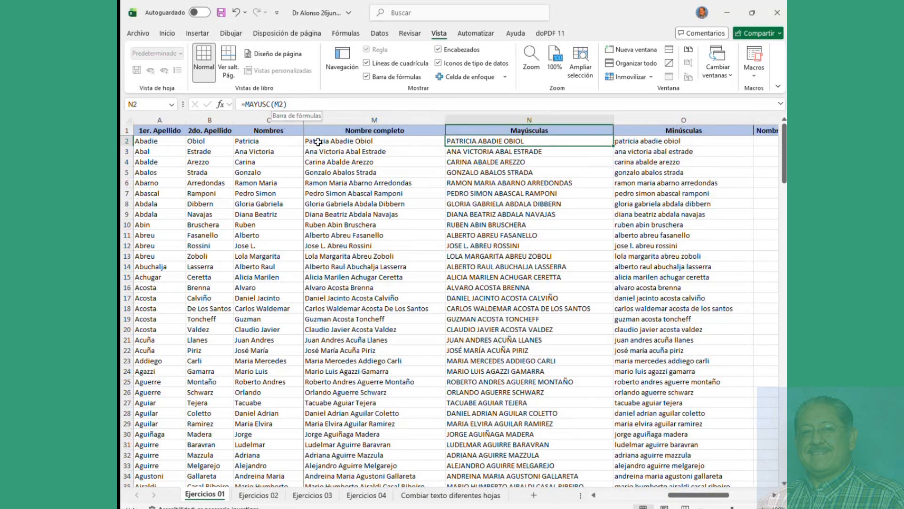
left_click(629, 142)
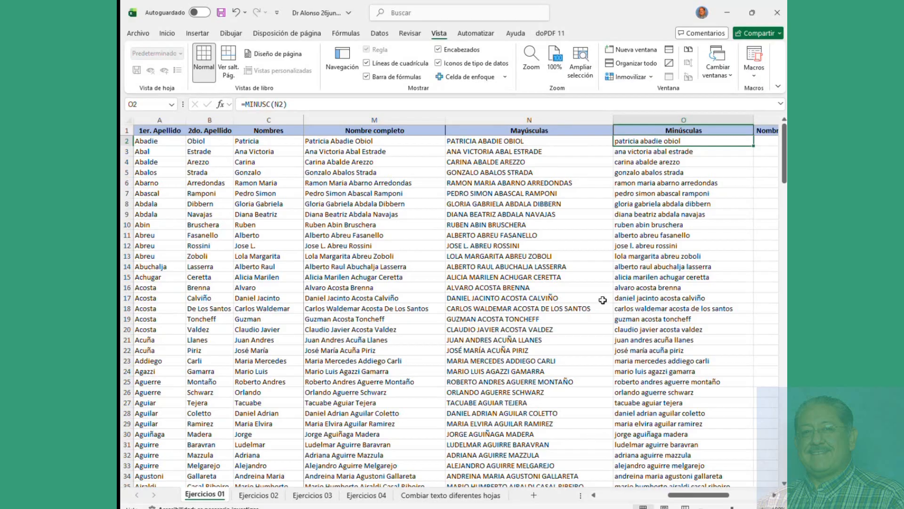
left_click(774, 495)
left_click(775, 495)
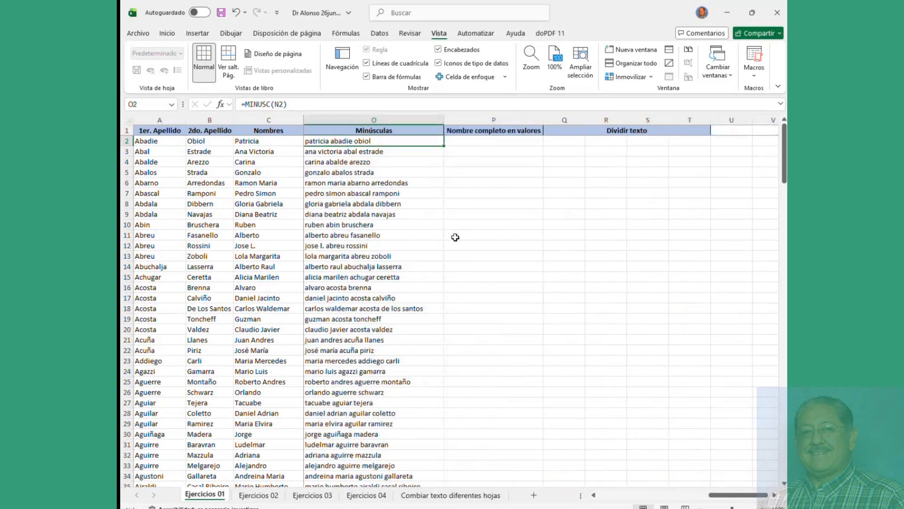
left_click(689, 495)
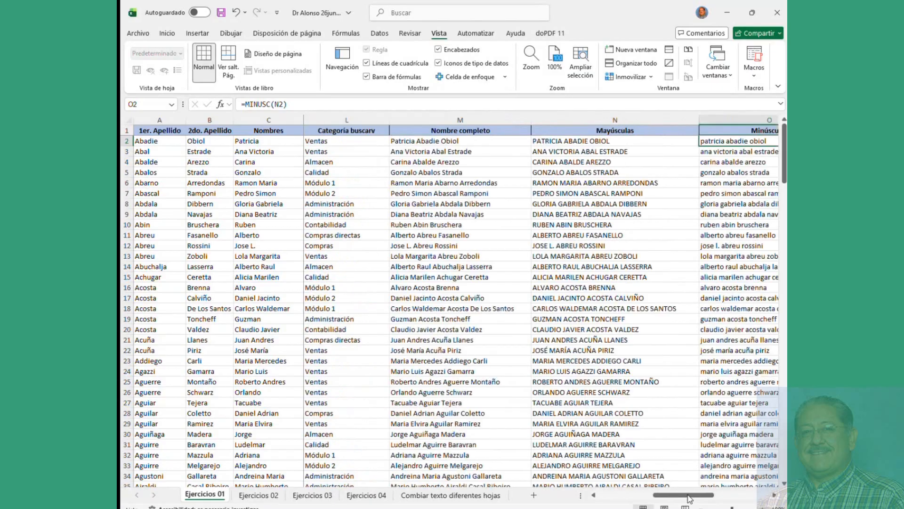
Step: Copy the uppercase names from N2 downward and paste them into P2 as values only
left_click(584, 141)
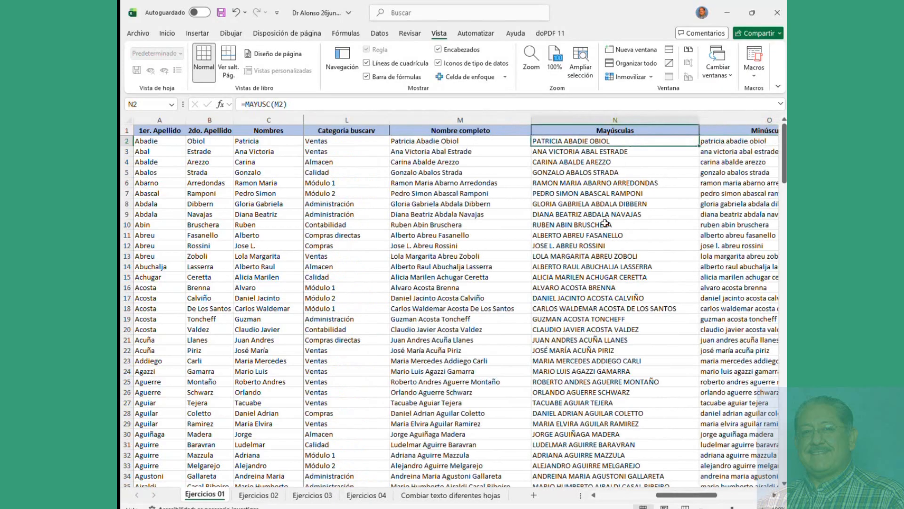
key("ctrl+shift+Down")
scroll(604, 223, "up", 20)
key("ctrl+c")
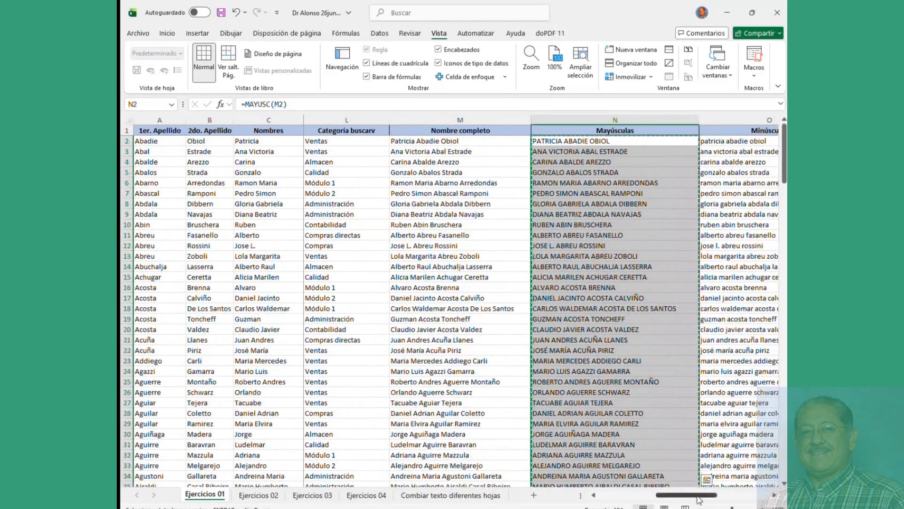
scroll(645, 228, "right", 3)
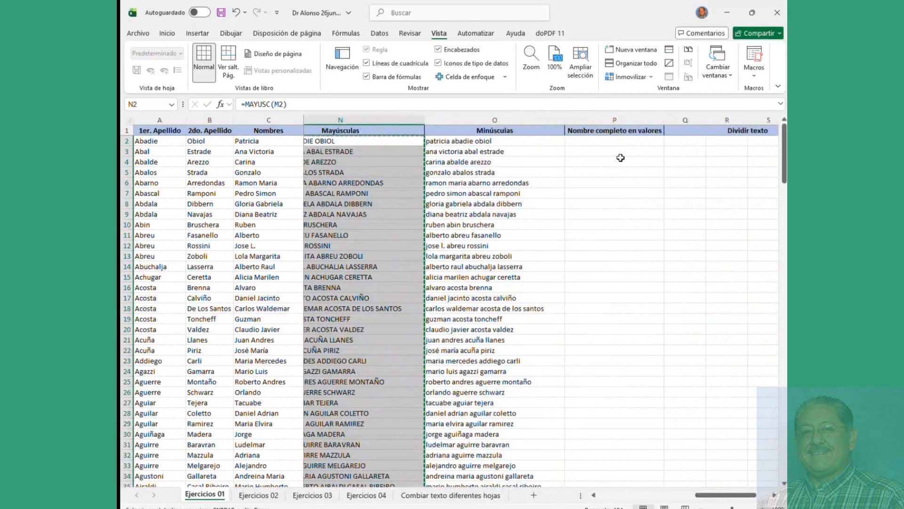
left_click(601, 142)
right_click(591, 141)
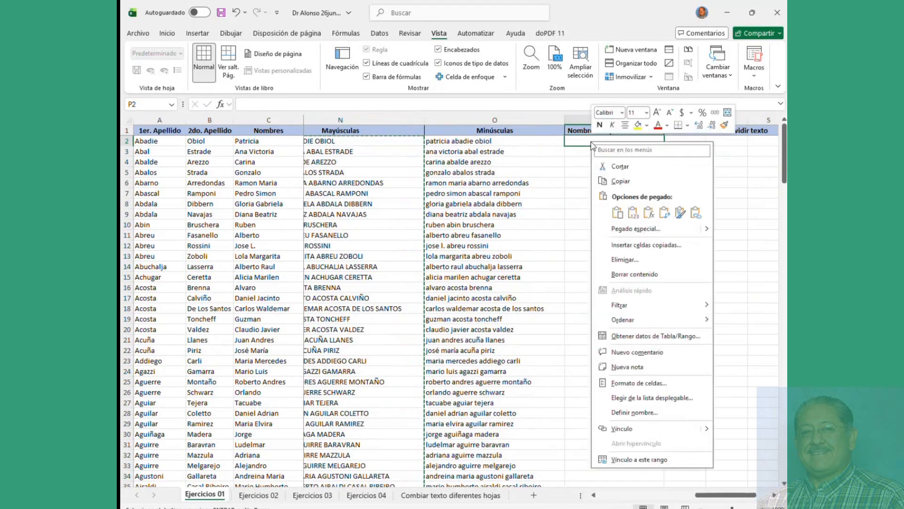
left_click(633, 212)
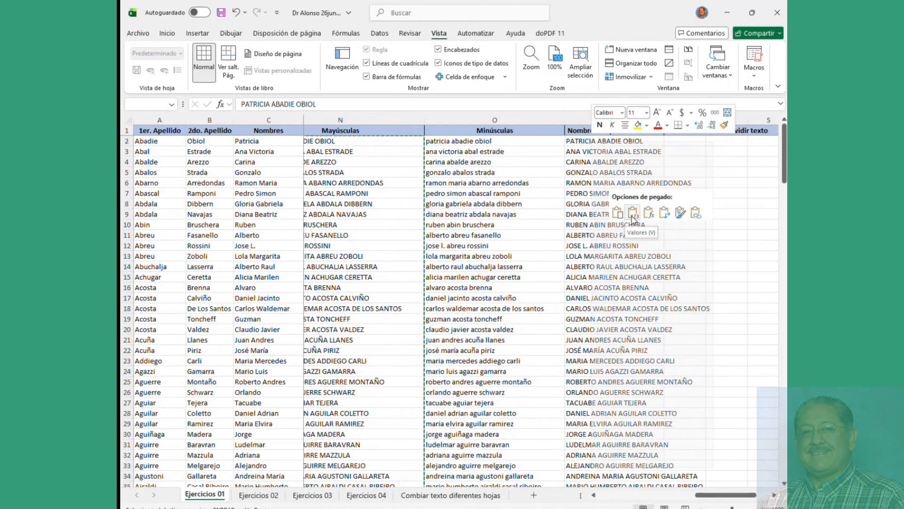
left_click(632, 217)
left_click(621, 193)
left_click(619, 141)
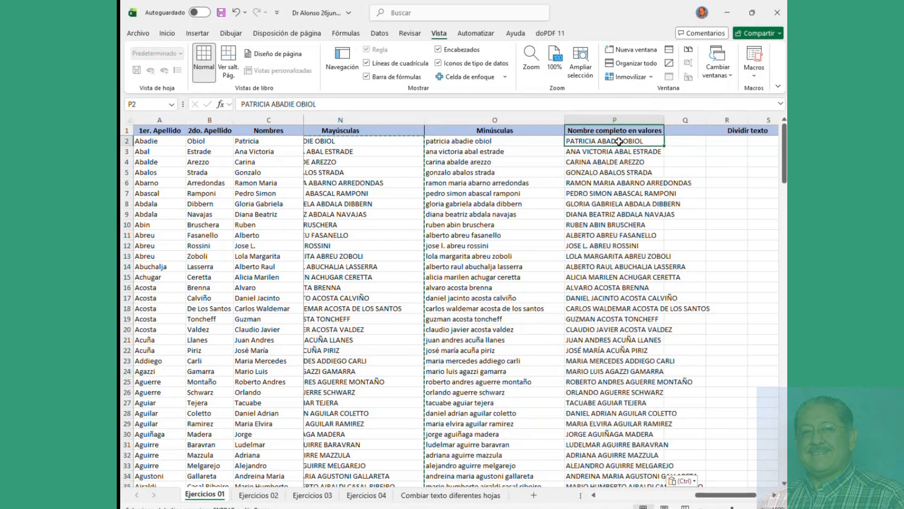
left_click(689, 141)
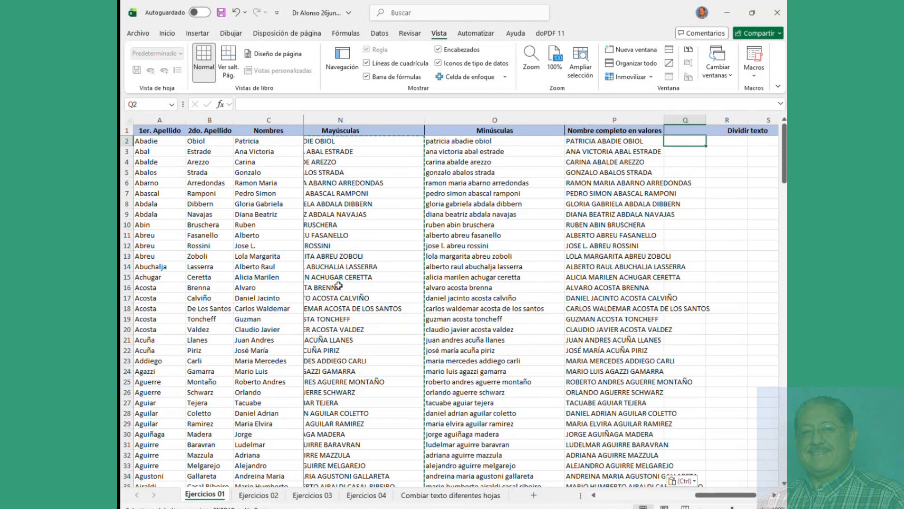
Step: Enter =DIVIDIRTEXTO(P2," ") in Q2, spilling the first name's three words into Q2:S2
type("=")
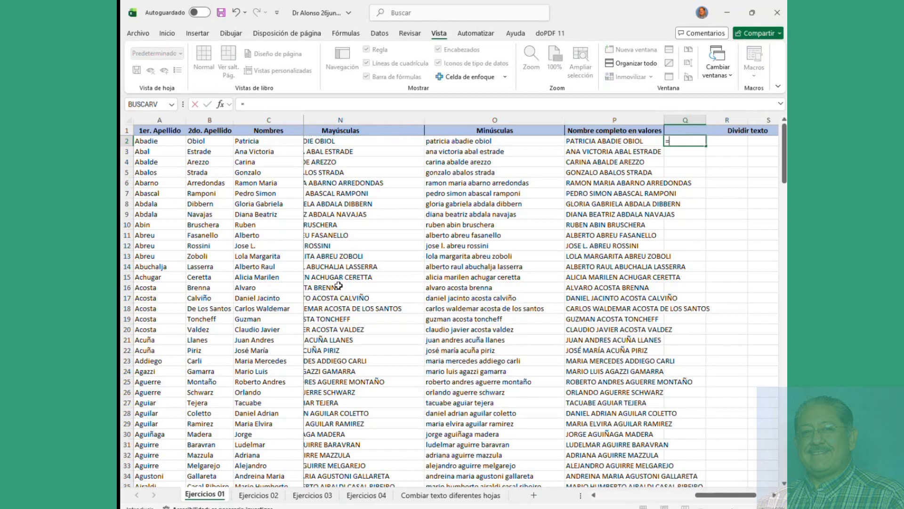
type("divi")
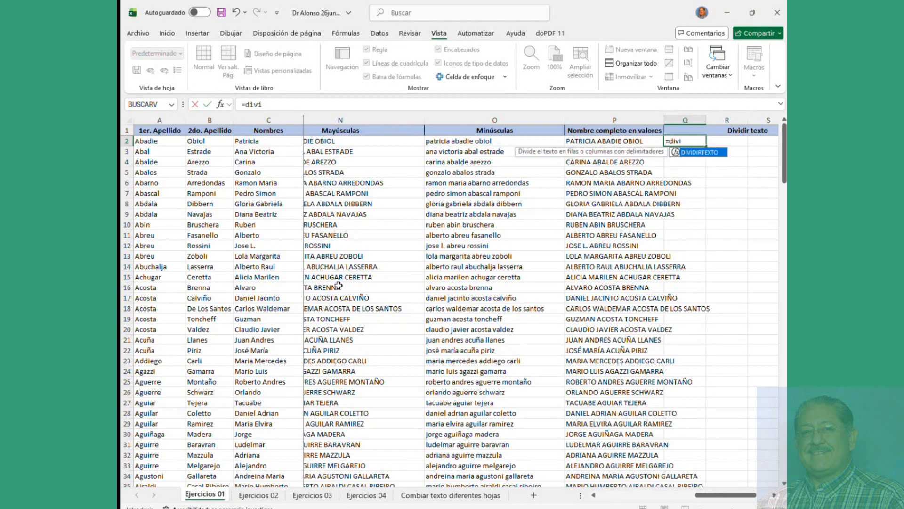
type("dir")
double_click(706, 152)
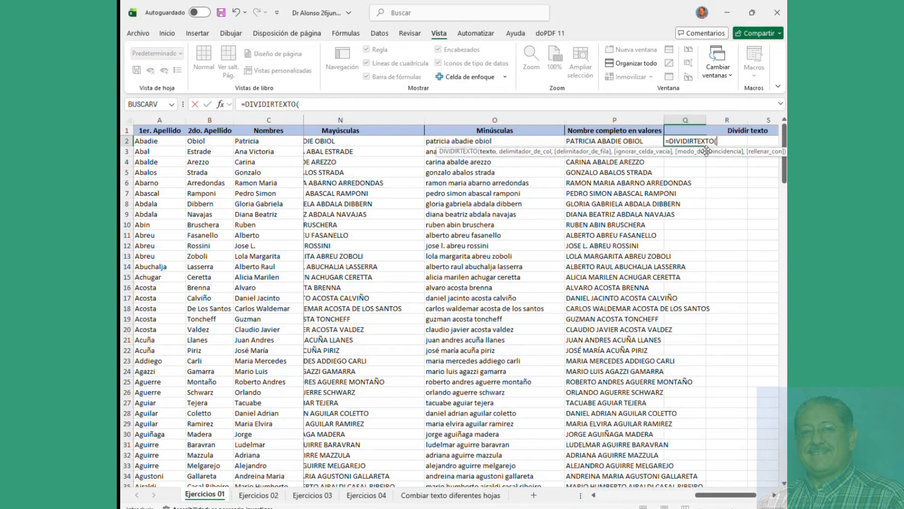
left_click(628, 141)
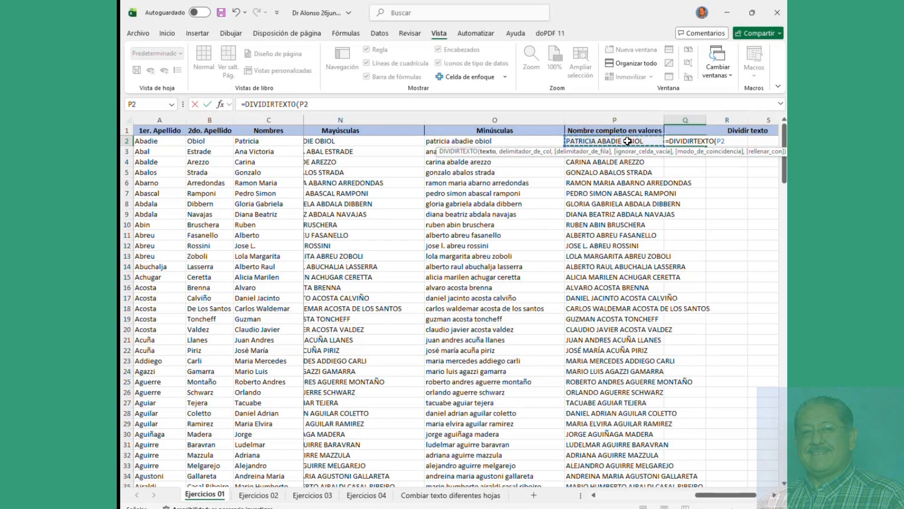
type(")")
key("Return")
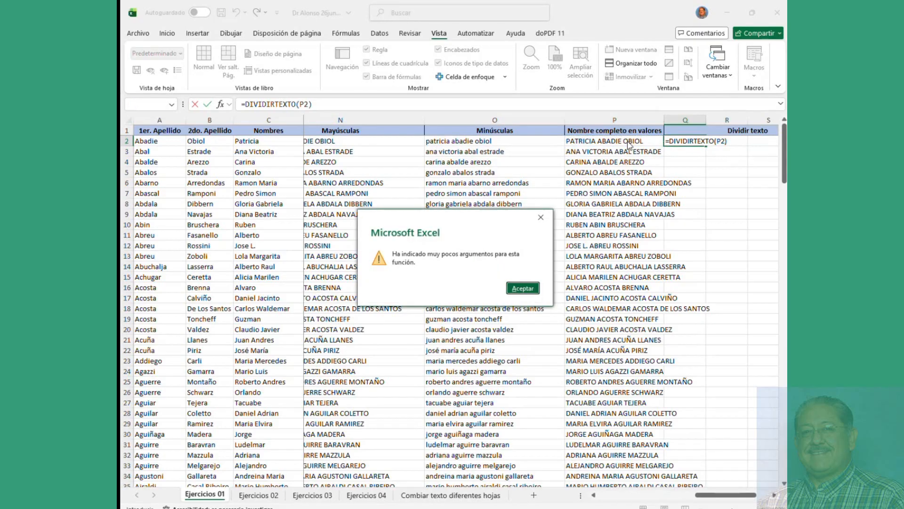
key("Return")
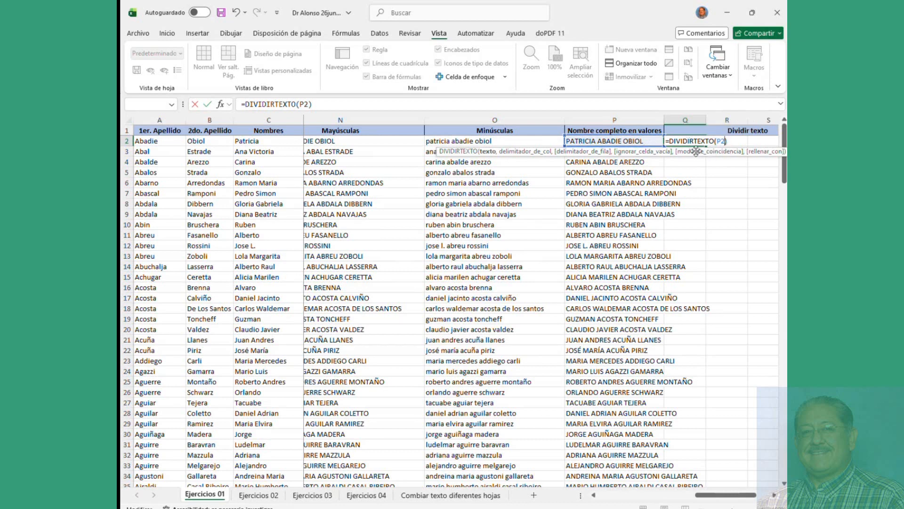
type(",")
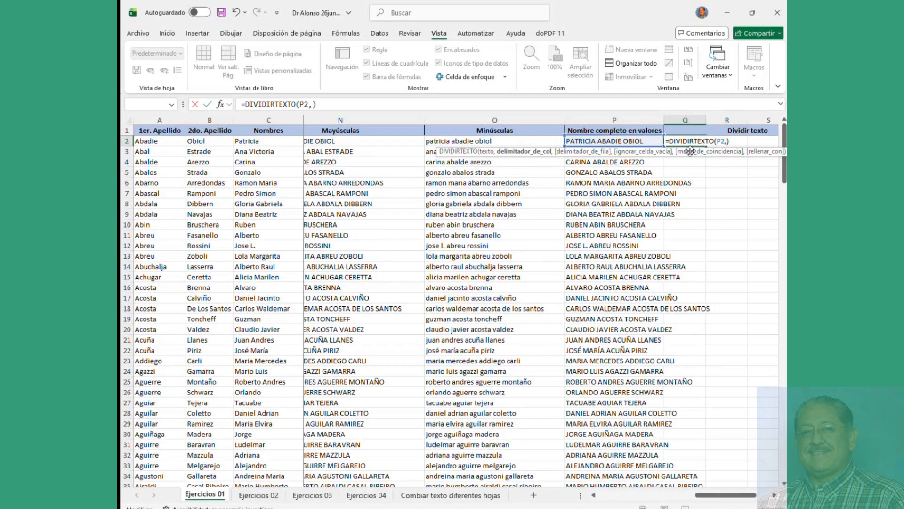
type("\" \"")
key("Return")
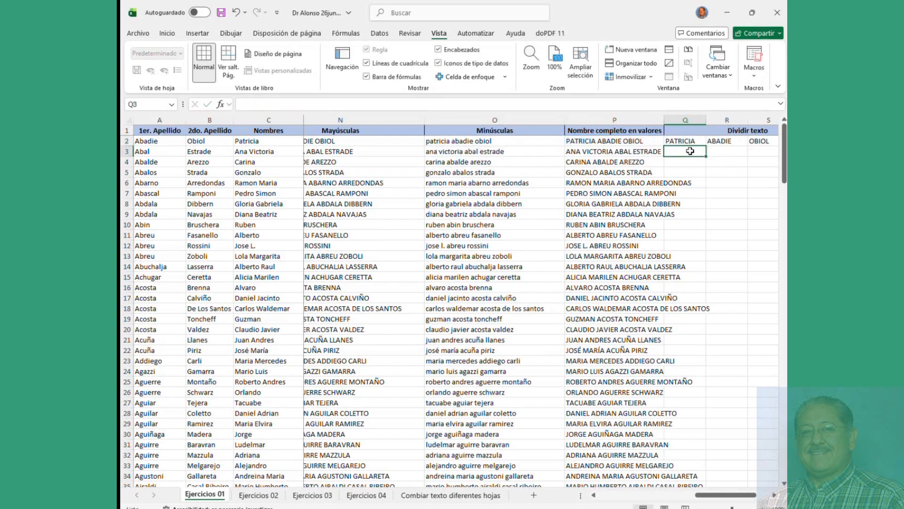
Step: Autofit column P and compare the split words in Q2:S2 with A2:C2
double_click(664, 120)
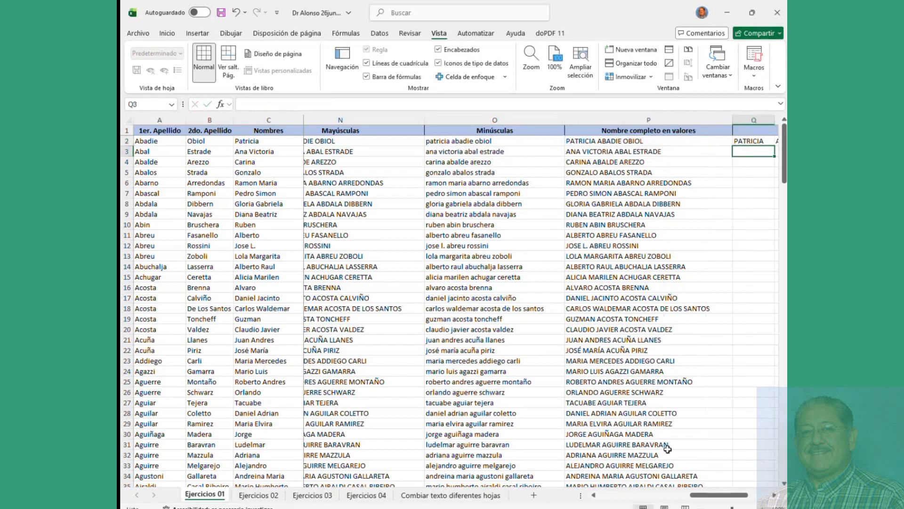
left_click_drag(705, 498, 727, 498)
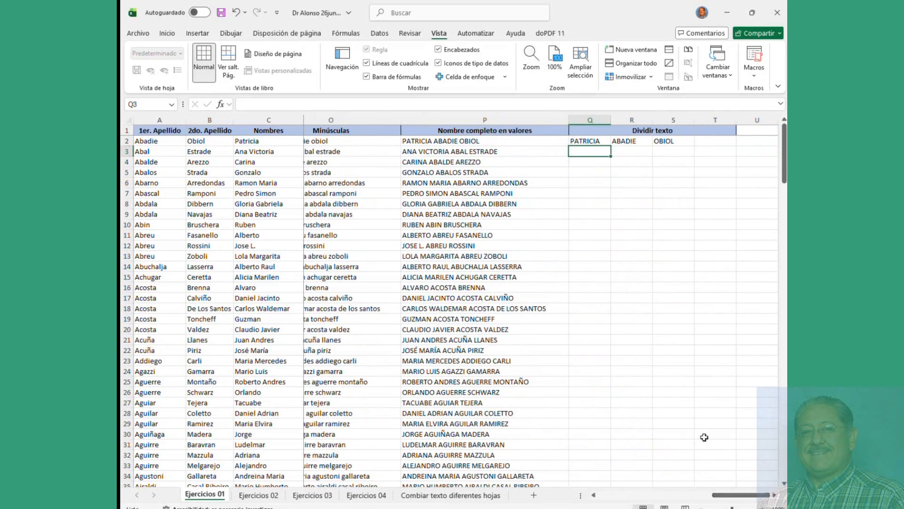
left_click(591, 142)
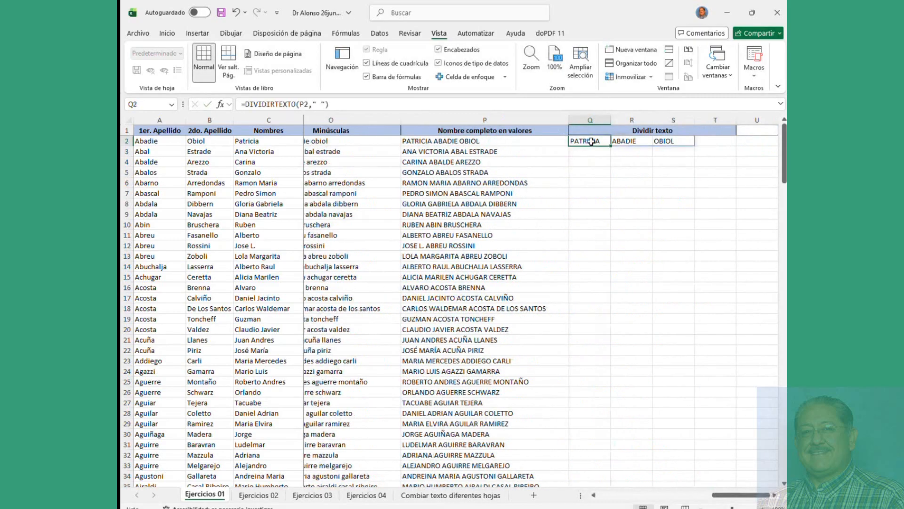
left_click(619, 141)
left_click(664, 141)
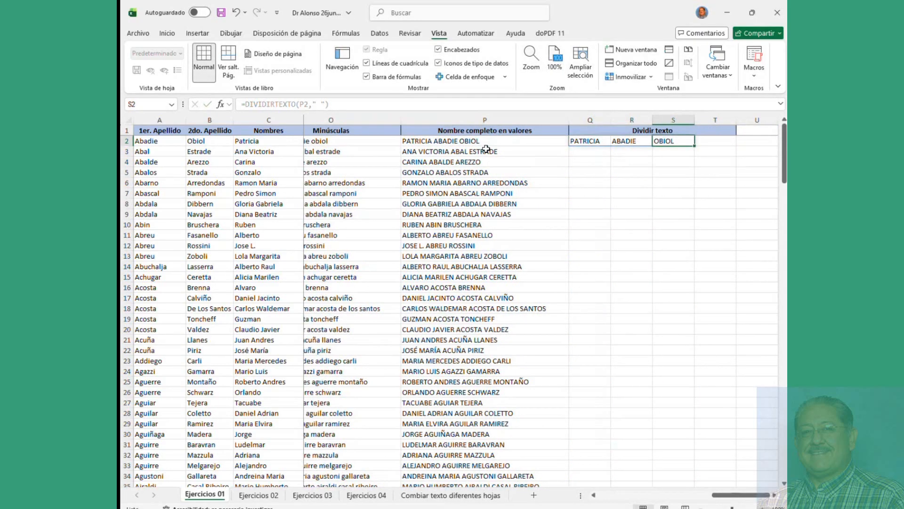
left_click_drag(145, 142, 249, 142)
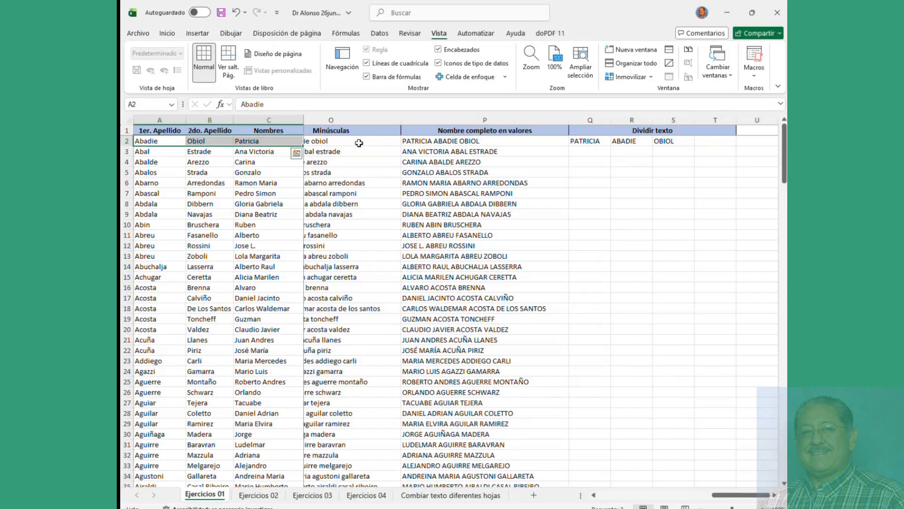
Step: Reopen Q2's formula and highlight the " " space delimiter in the formula bar
left_click(428, 141)
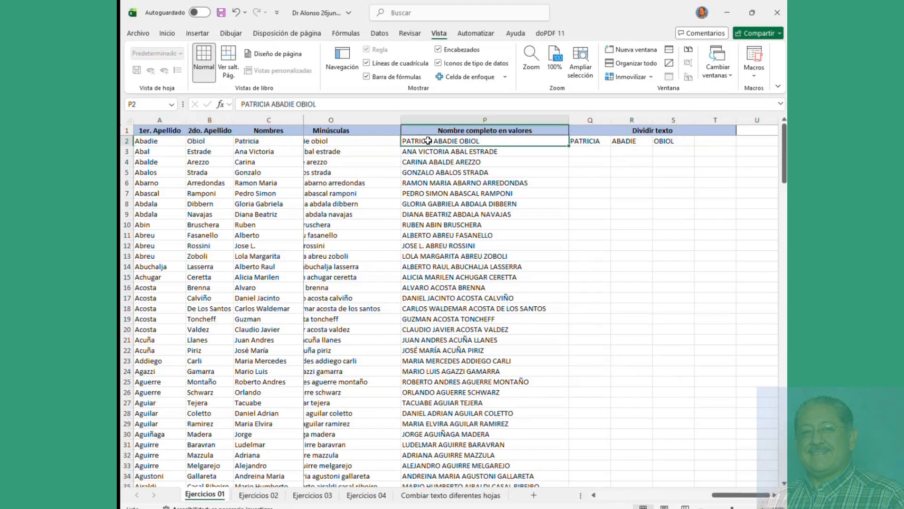
left_click(571, 141)
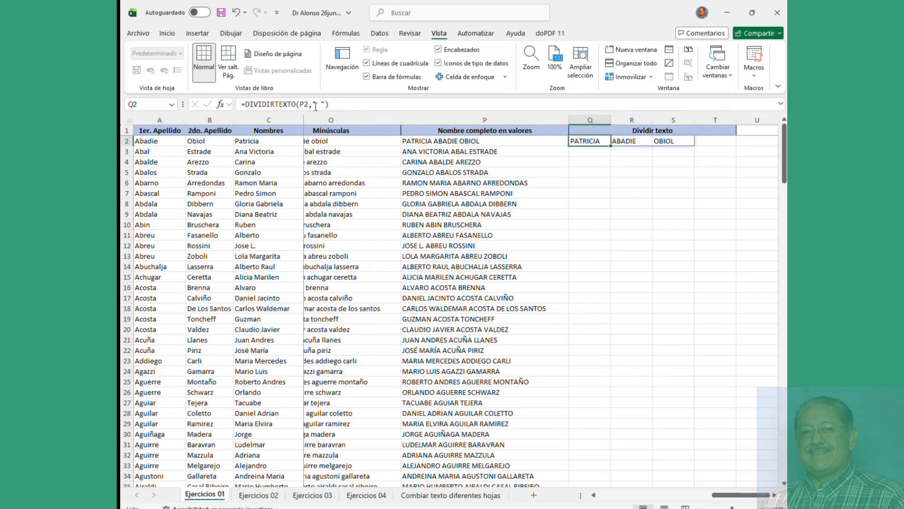
left_click_drag(314, 104, 323, 104)
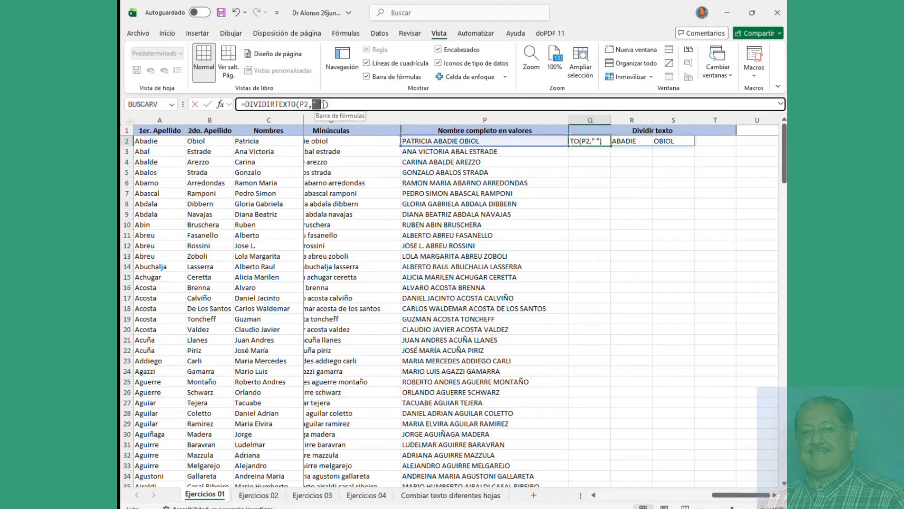
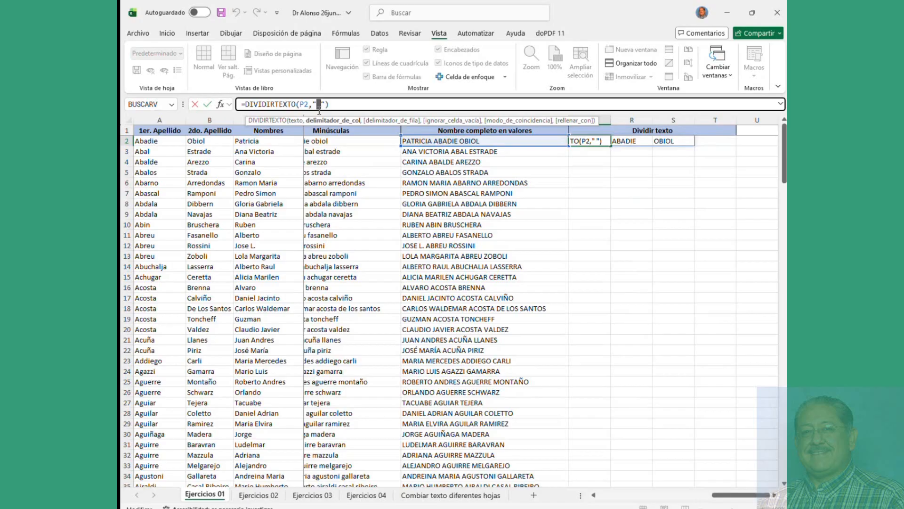
Step: Commit =DIVIDIRTEXTO(P2," ") in Q2, review its three-cell spill, and move to Q3
left_click(434, 141)
left_click(591, 141)
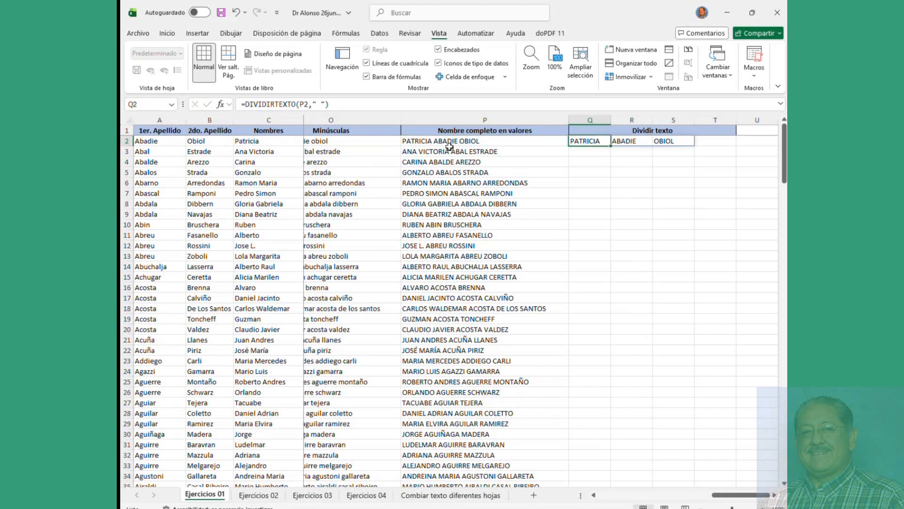
left_click(590, 153)
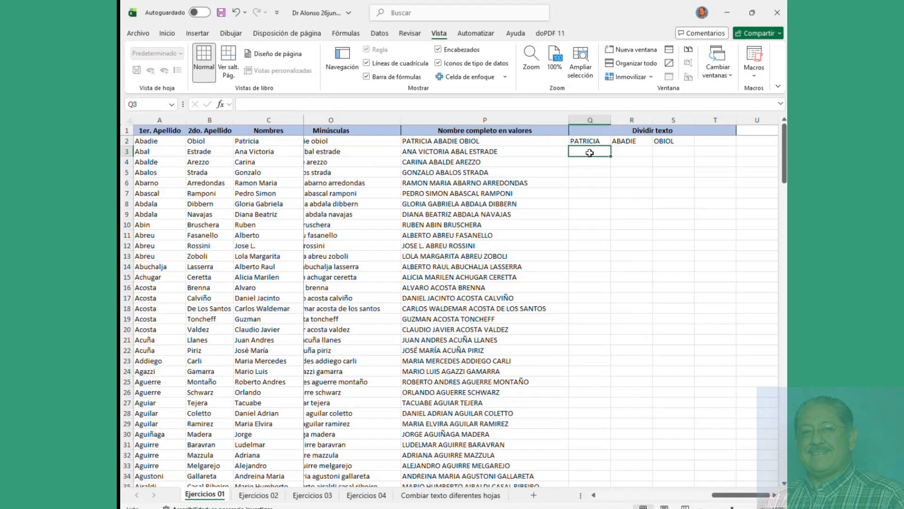
Step: Enter =DIVIDIRTEXTO(P3, " ") in Q3 to split the name in P3 by spaces
type("=")
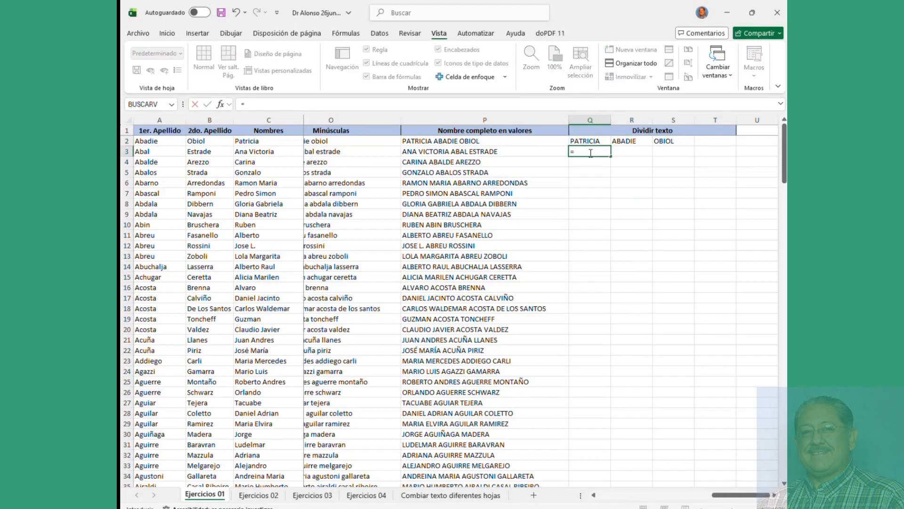
type("dividi")
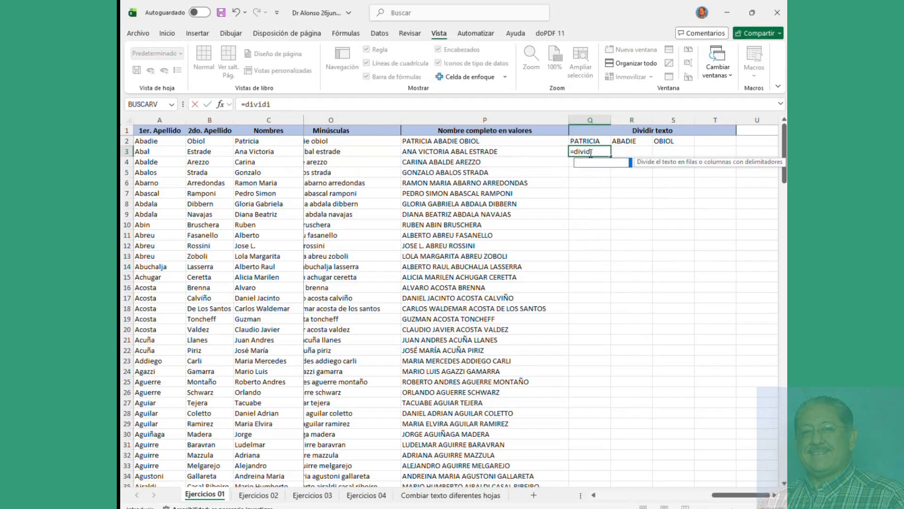
double_click(603, 162)
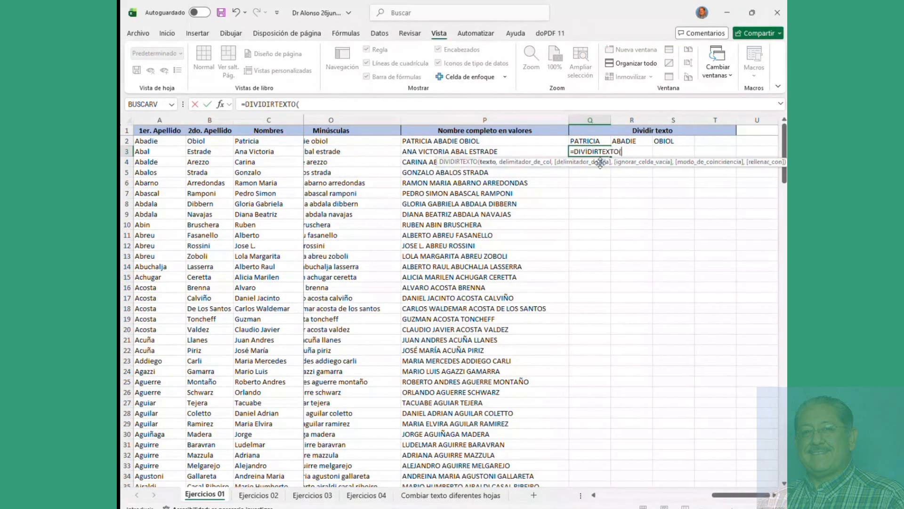
left_click(490, 151)
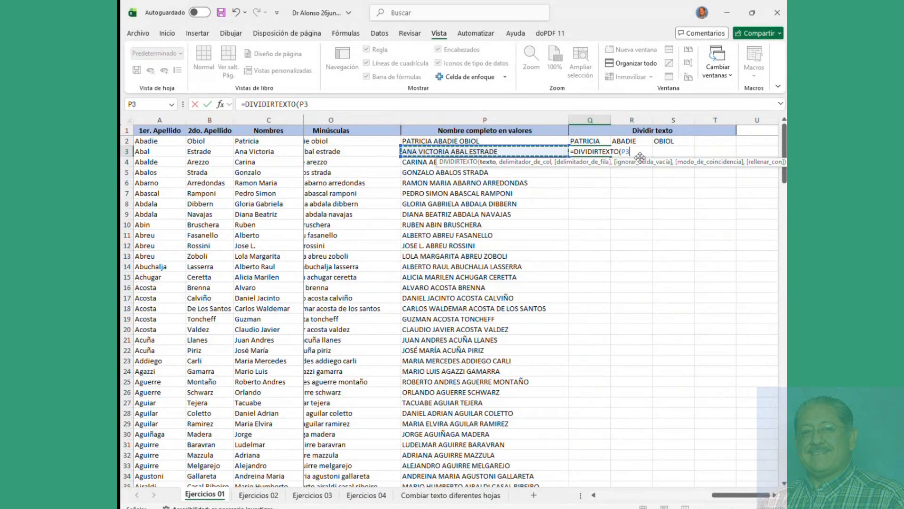
type(",")
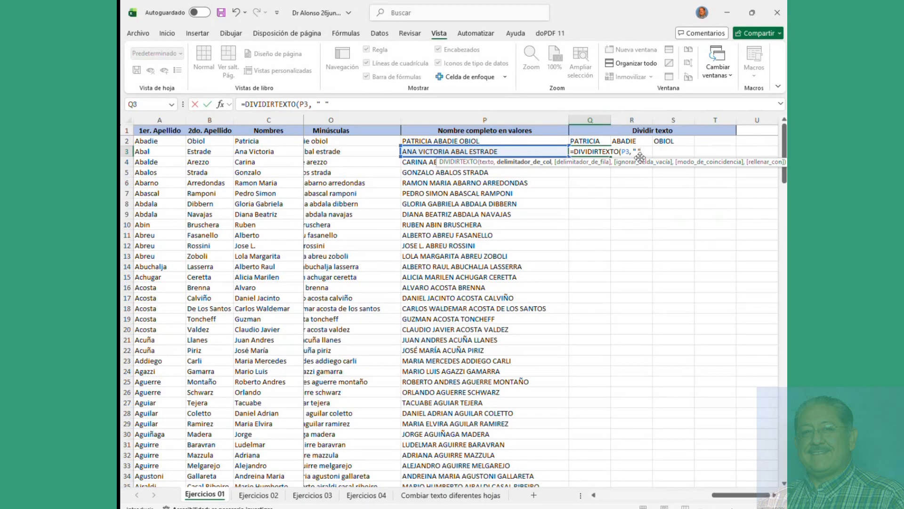
type(" \" \"")
key("Return")
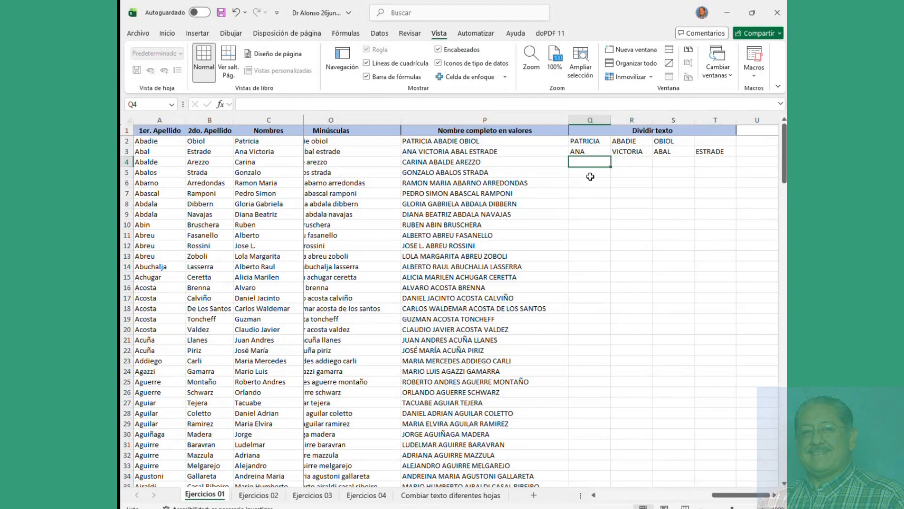
left_click(584, 153)
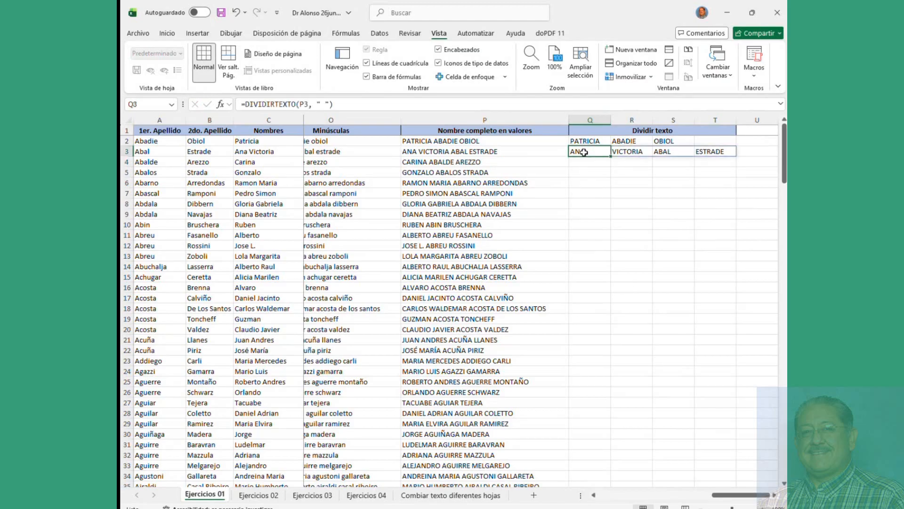
left_click(421, 153)
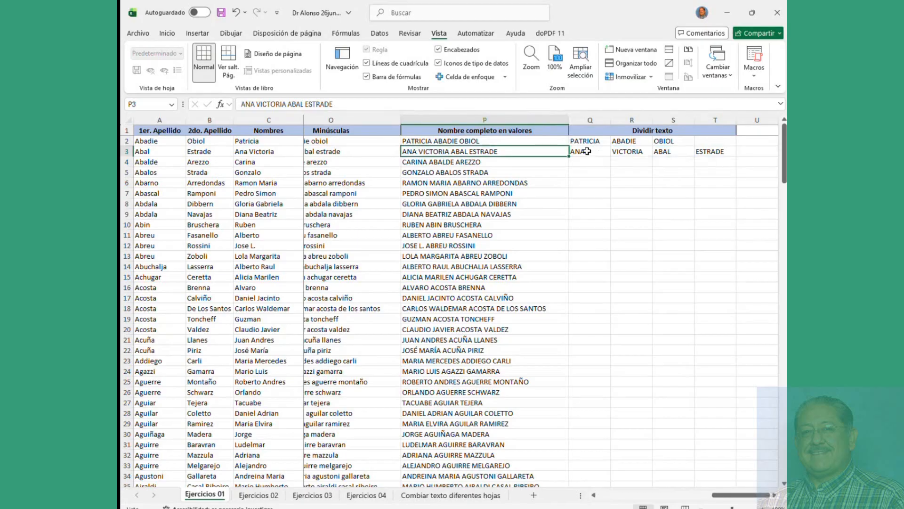
left_click_drag(584, 151, 708, 159)
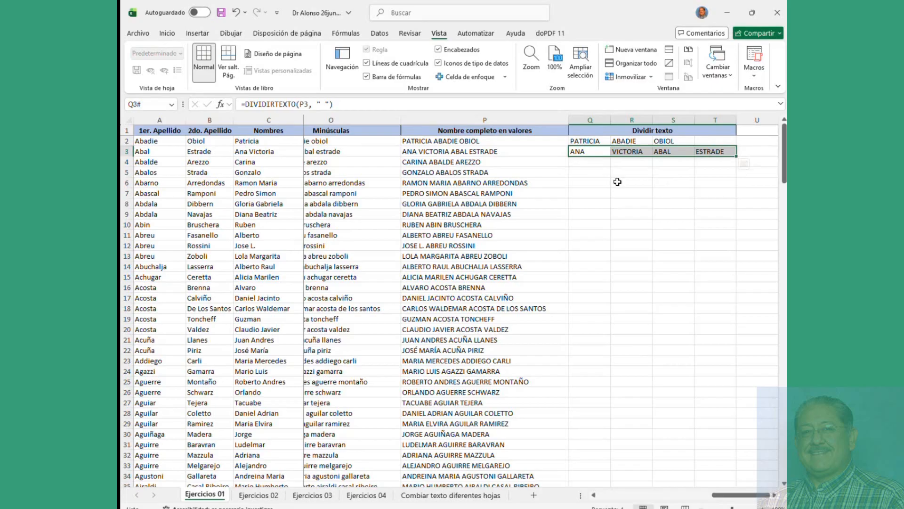
key("alt+Tab")
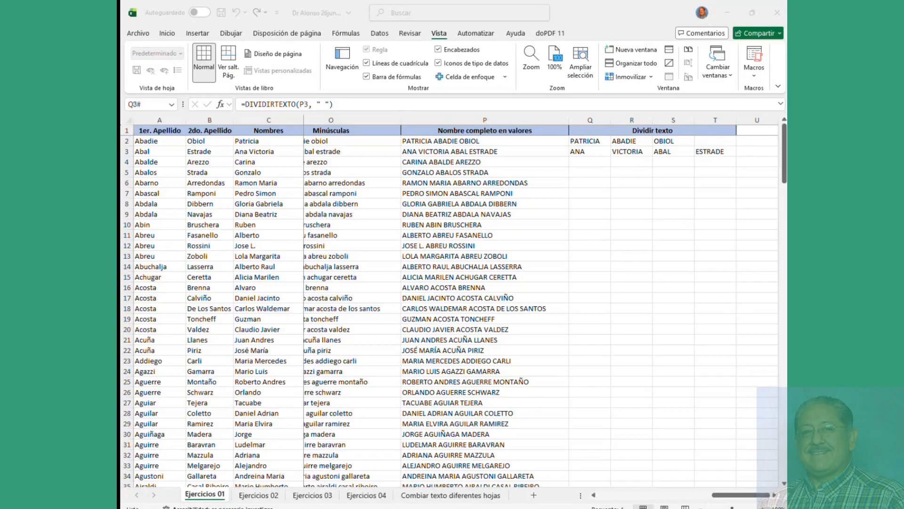
key("alt+Tab")
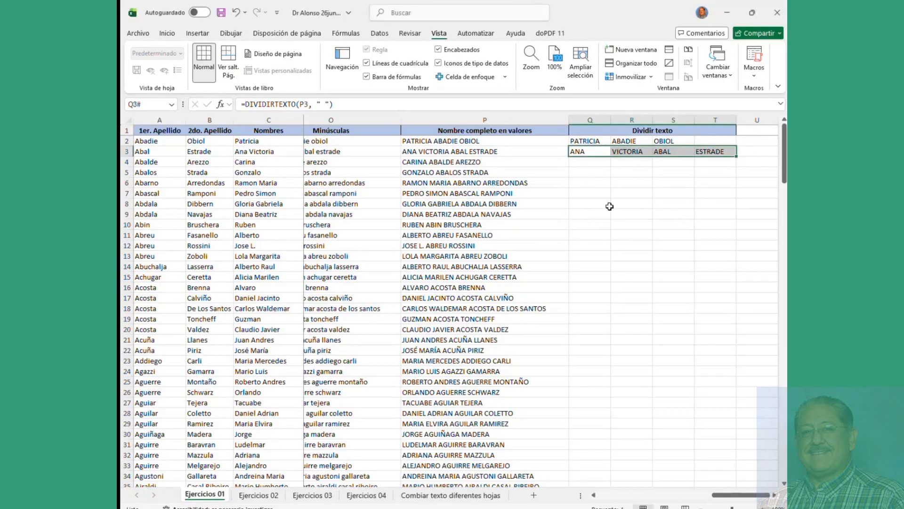
left_click(592, 151)
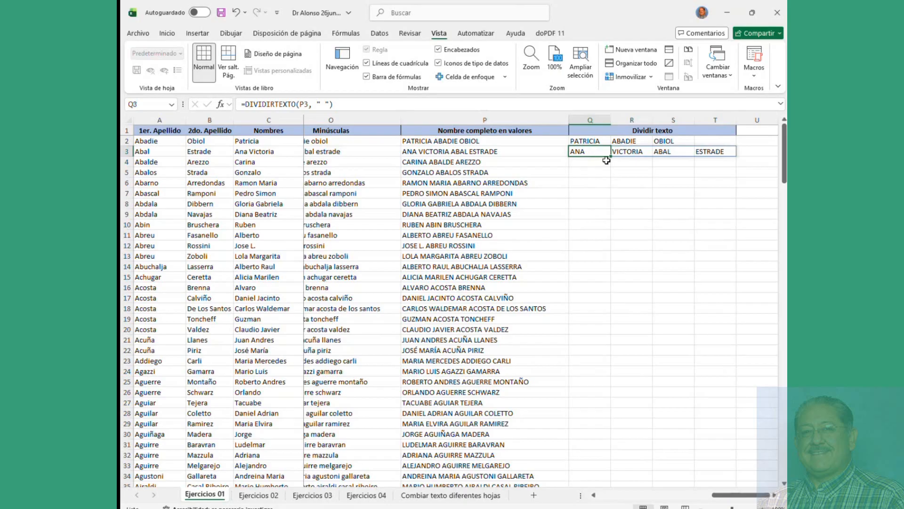
Step: Fill Q3's DIVIDIRTEXTO formula down to row 195 and return to the top of the sheet
left_click_drag(611, 156, 610, 177)
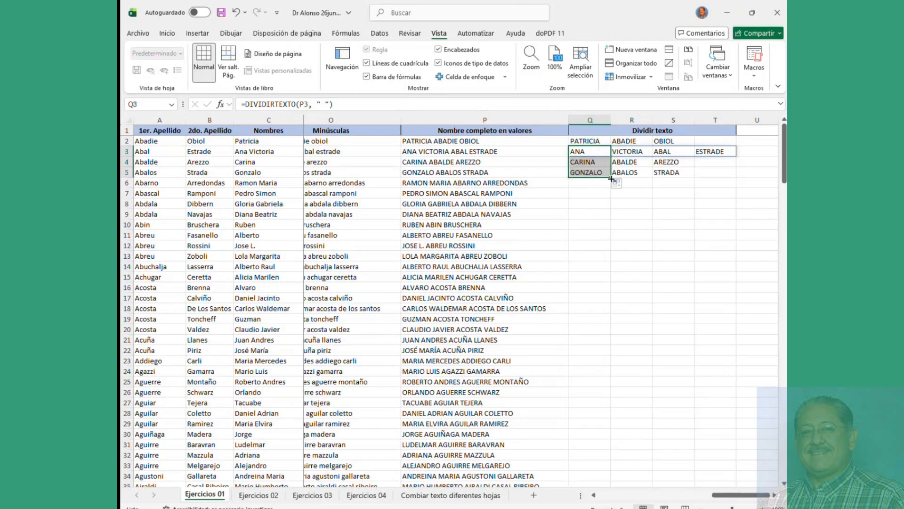
left_click_drag(611, 178, 615, 451)
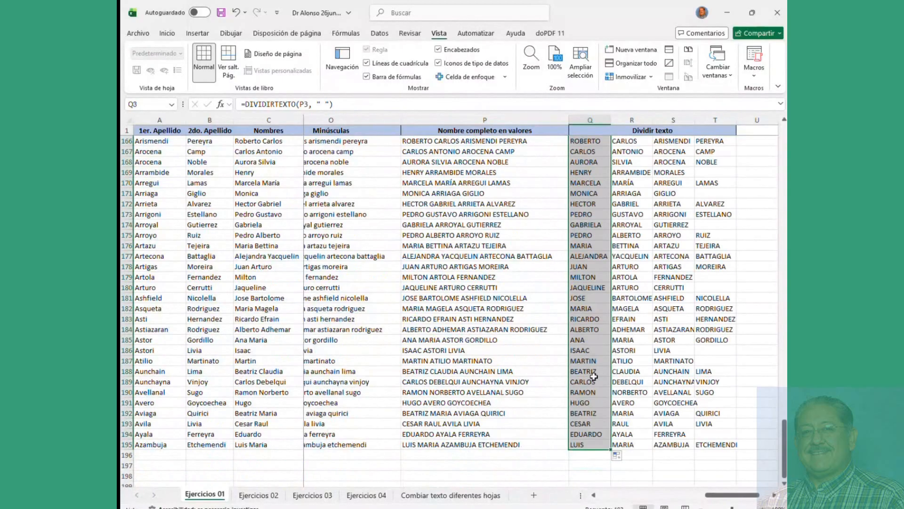
scroll(593, 376, "up", 20)
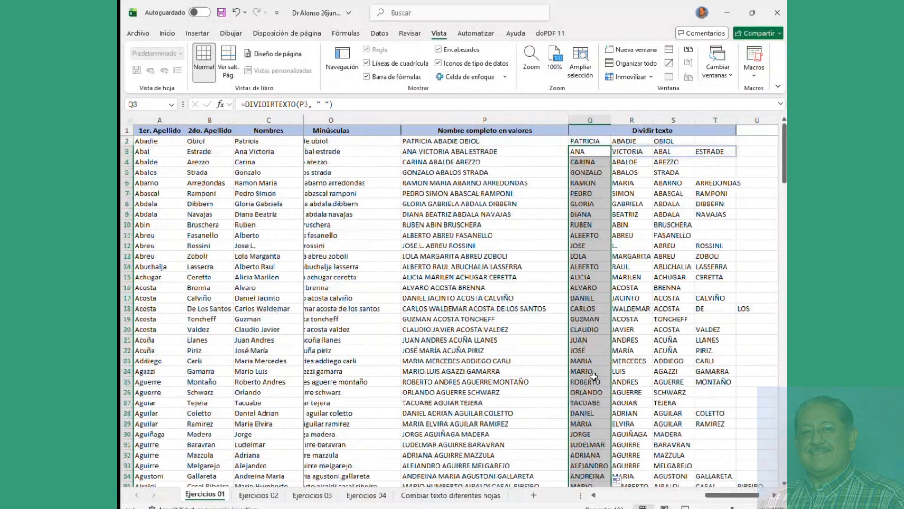
left_click(448, 247)
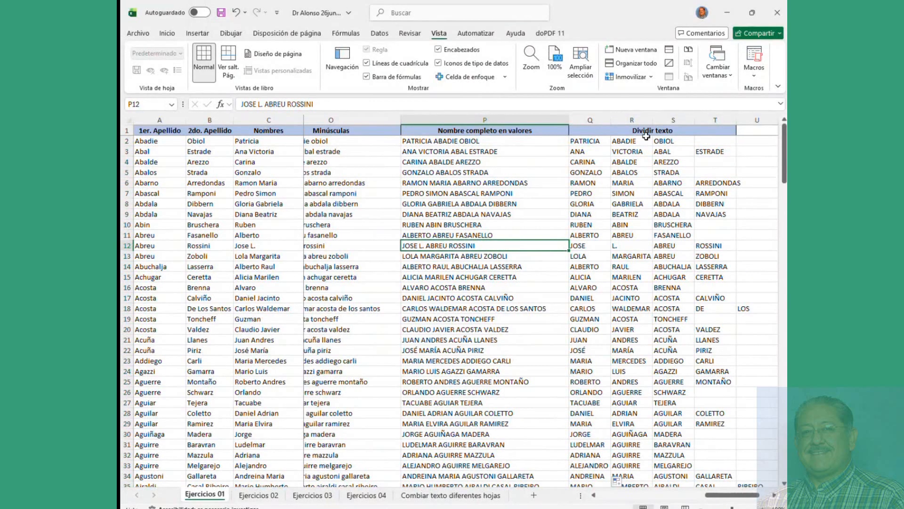
Step: Auto-fit columns Q, R, S and T to the split names, narrow column V, then return to A2
double_click(611, 120)
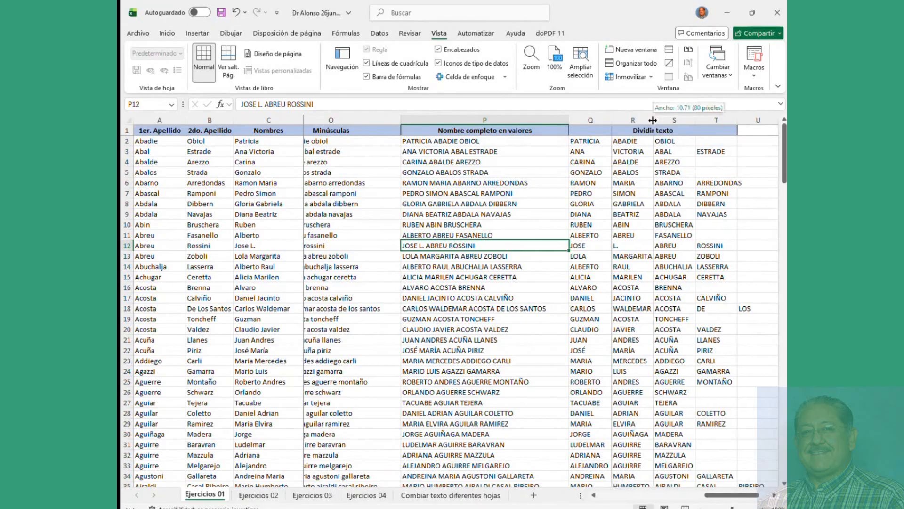
double_click(653, 121)
double_click(699, 120)
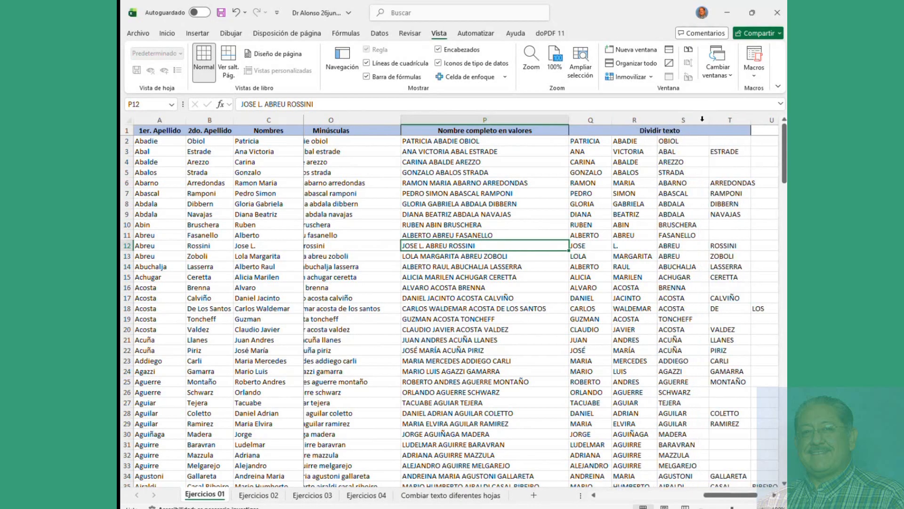
double_click(752, 120)
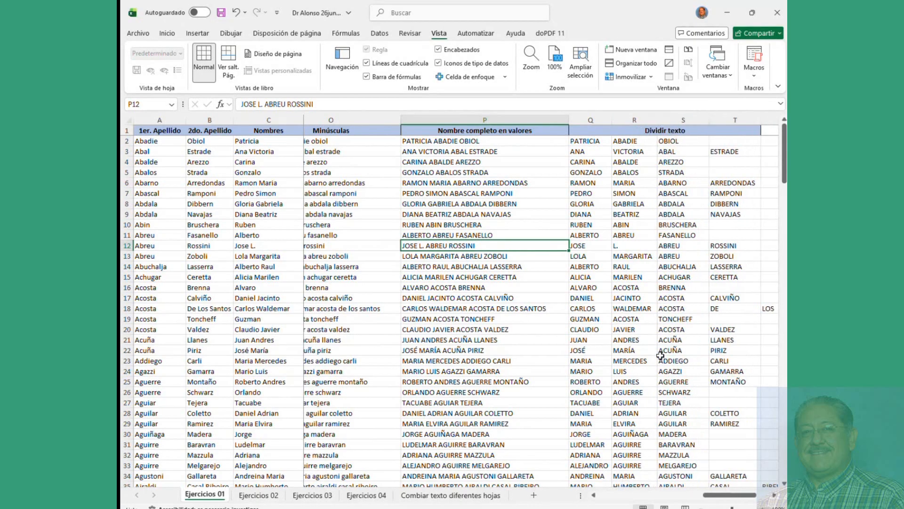
left_click_drag(717, 501, 728, 500)
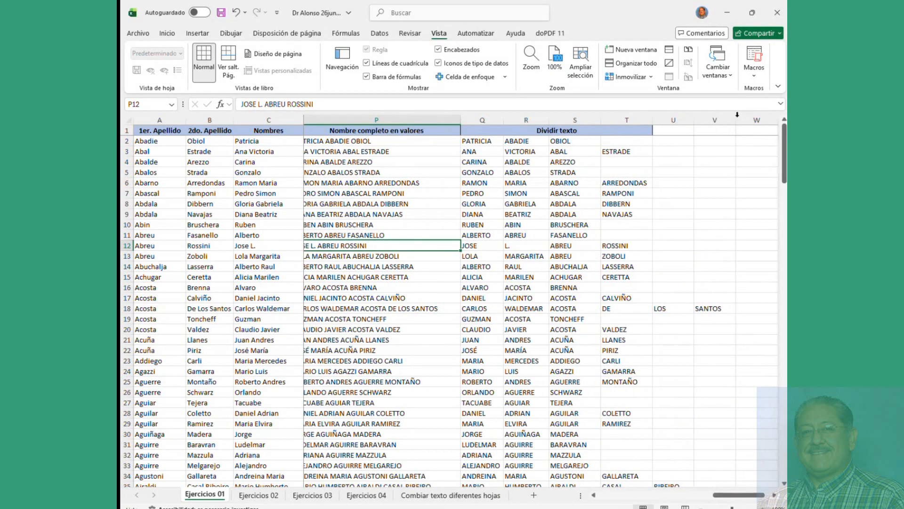
left_click_drag(737, 115, 724, 115)
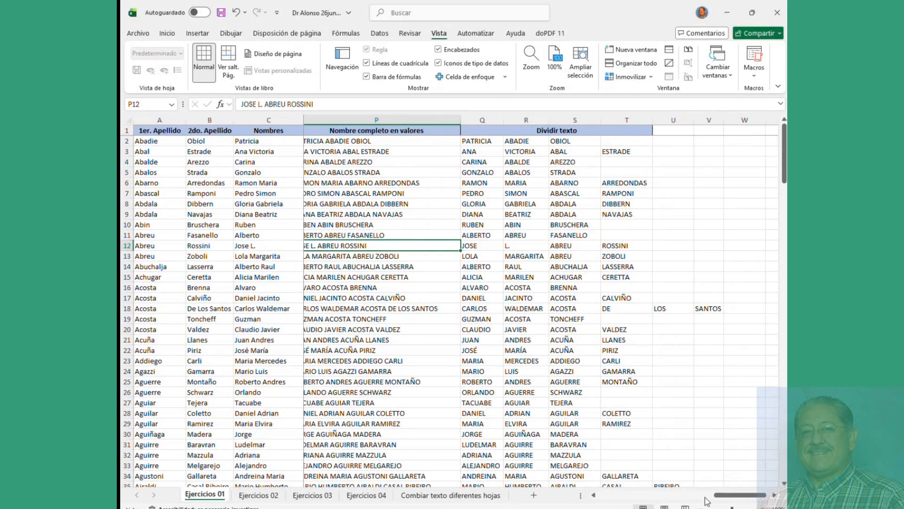
left_click_drag(716, 500, 725, 503)
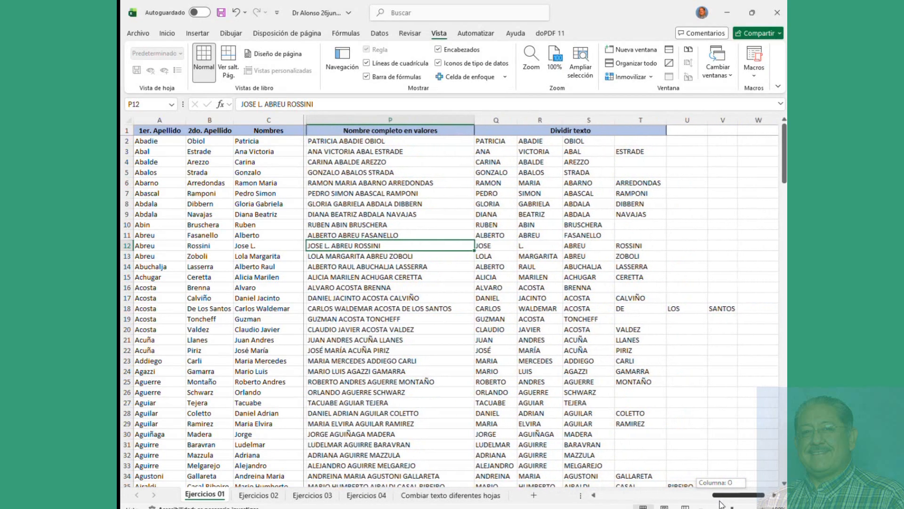
left_click(148, 142)
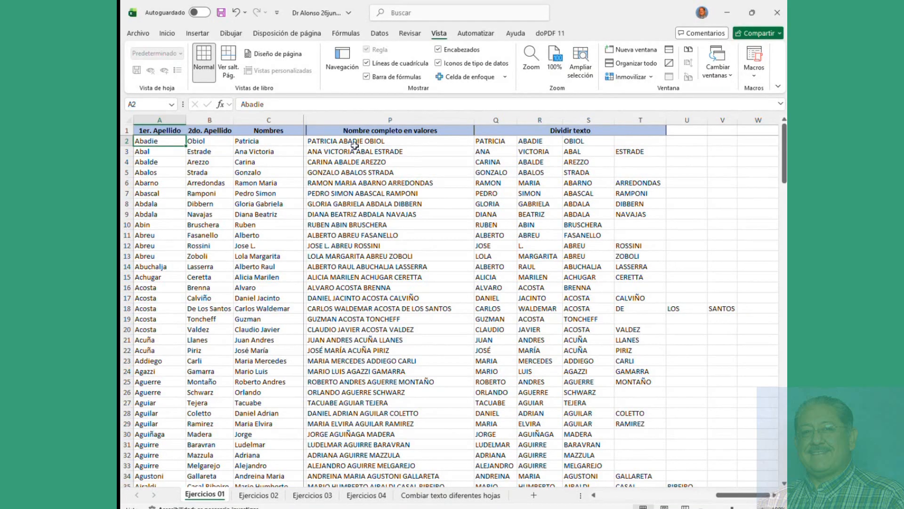
Step: Clear the uppercase names in the Mayúsculas column below N2
left_click(355, 144)
left_click(496, 139)
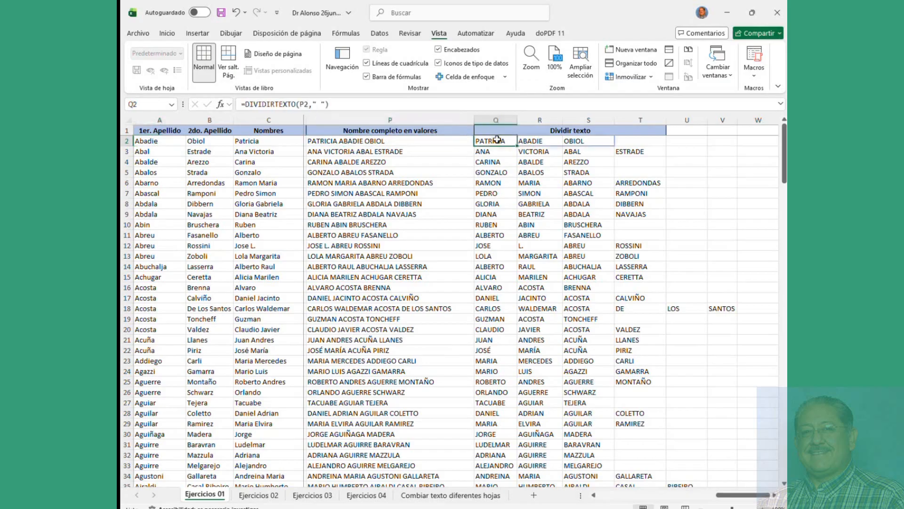
left_click(654, 496)
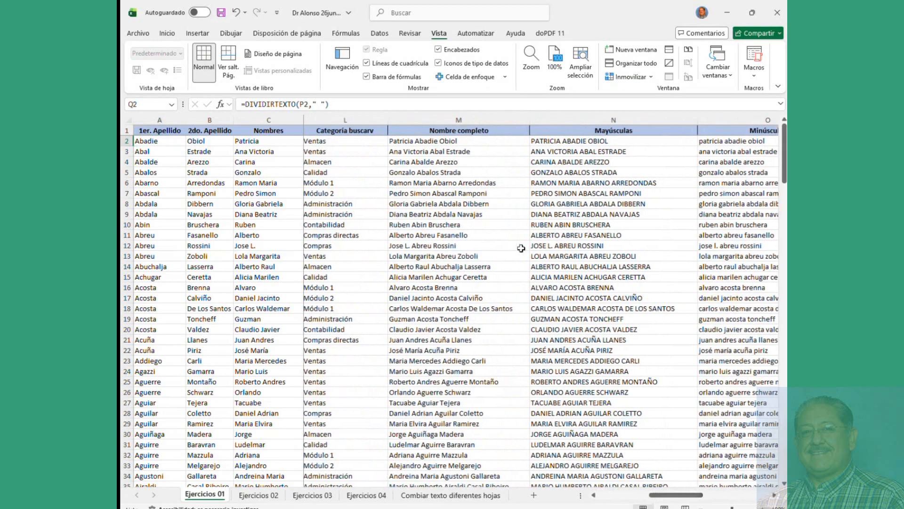
left_click(436, 150)
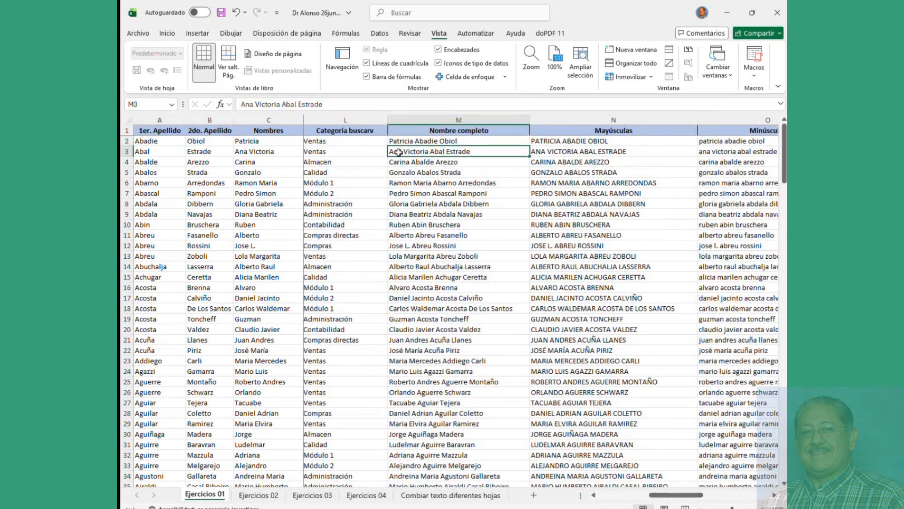
left_click(548, 151)
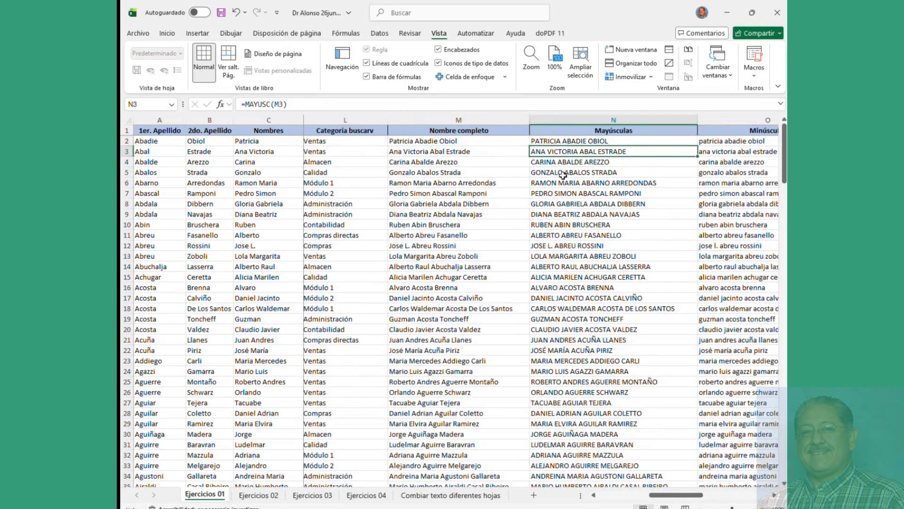
key("ctrl+shift+Down")
key("Delete")
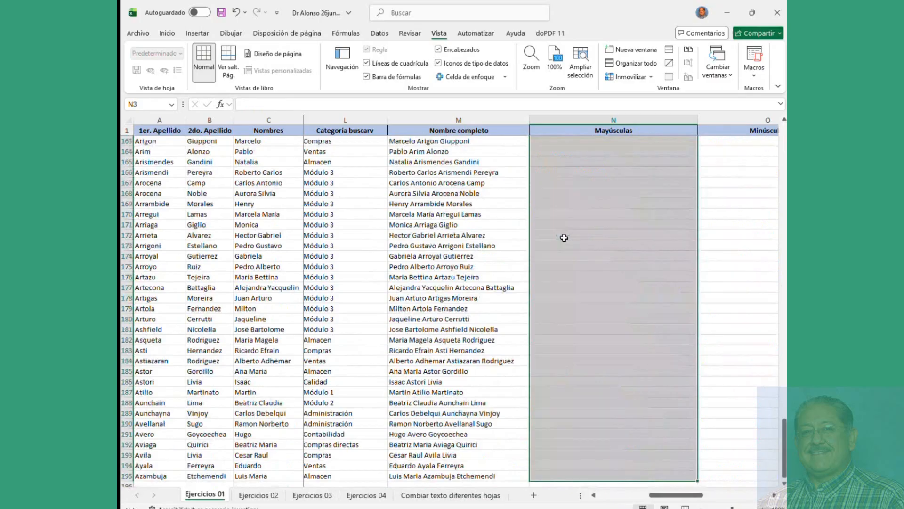
scroll(588, 236, "up", 20)
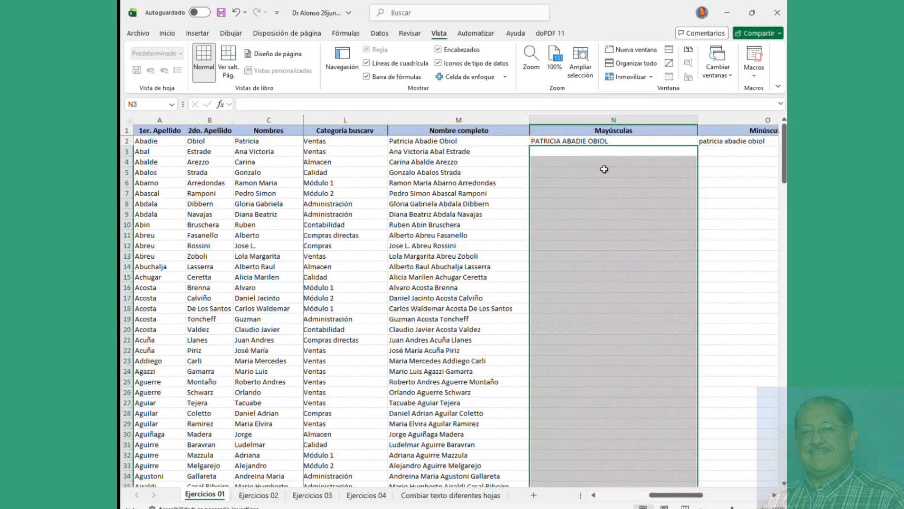
left_click(644, 144)
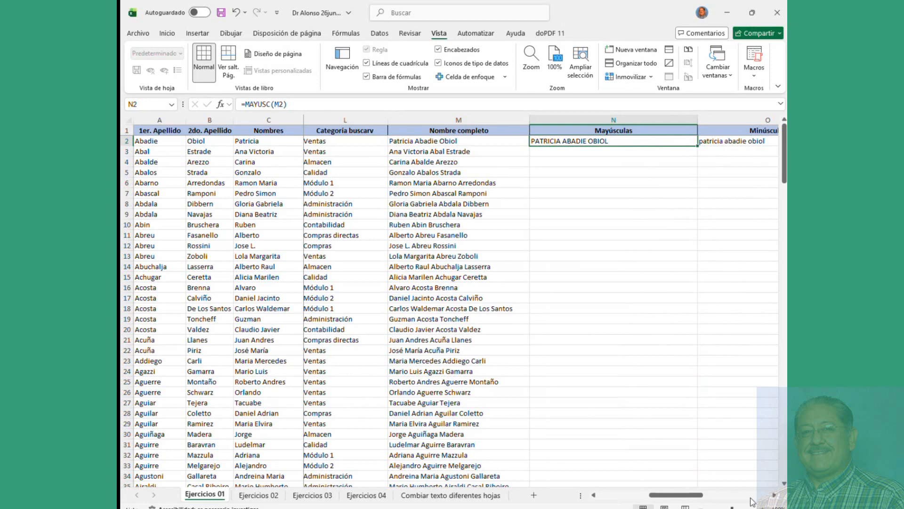
Step: Delete all contents from P2 rightward and down to the last row
left_click(775, 495)
left_click(775, 495)
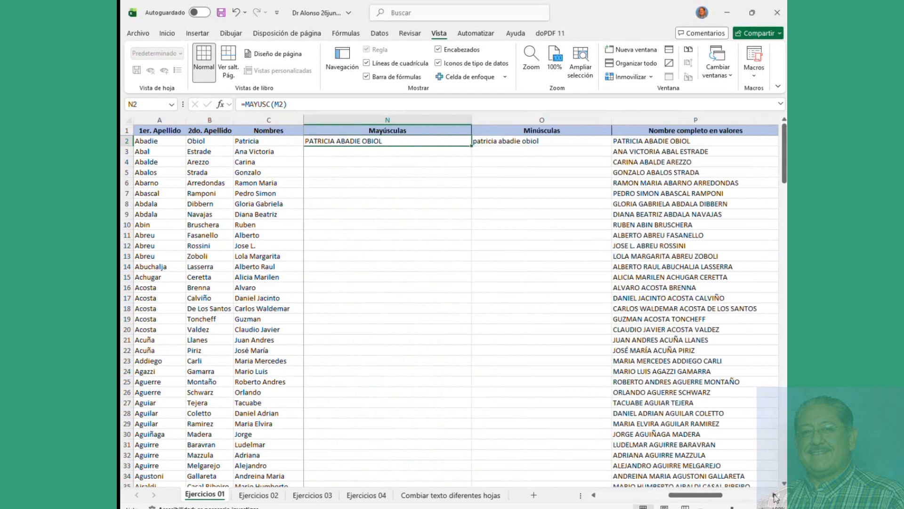
left_click(774, 496)
left_click(509, 145)
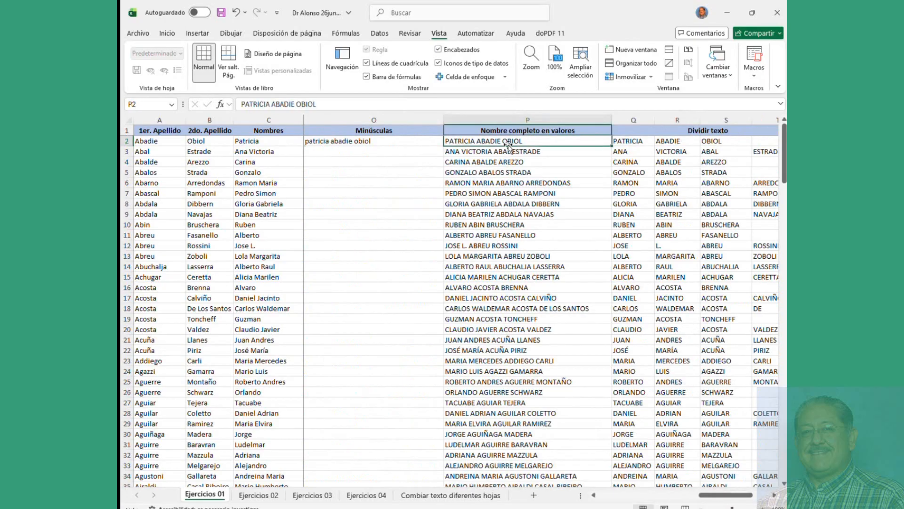
key("Delete")
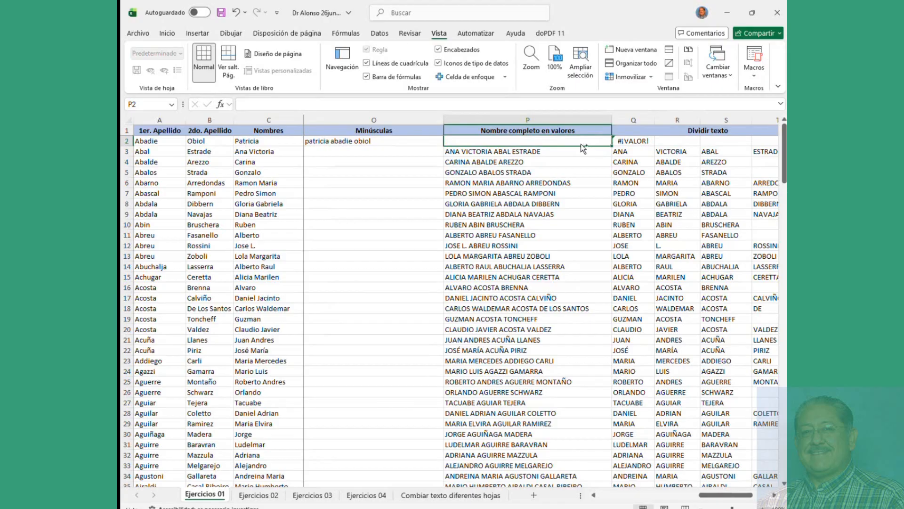
key("shift+Right")
key("shift+Down")
key("ctrl+shift+Right")
key("ctrl+shift+Down")
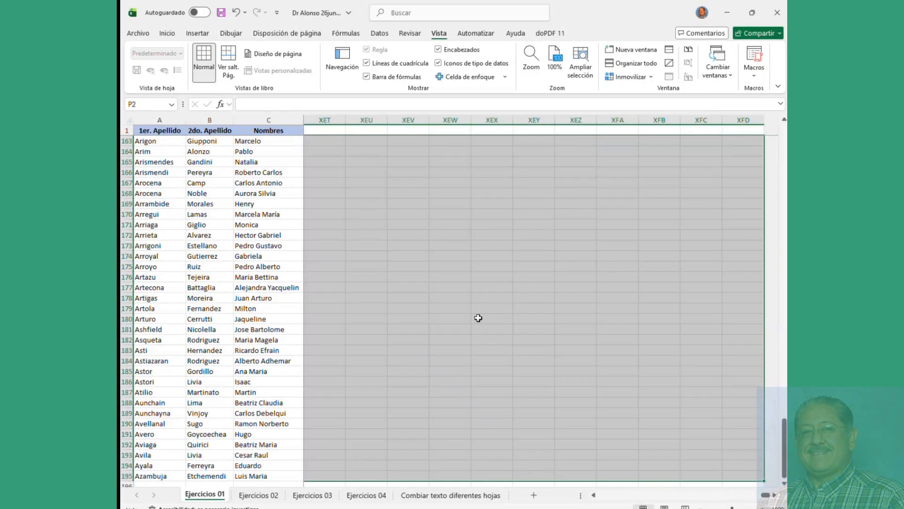
key("ctrl+Home")
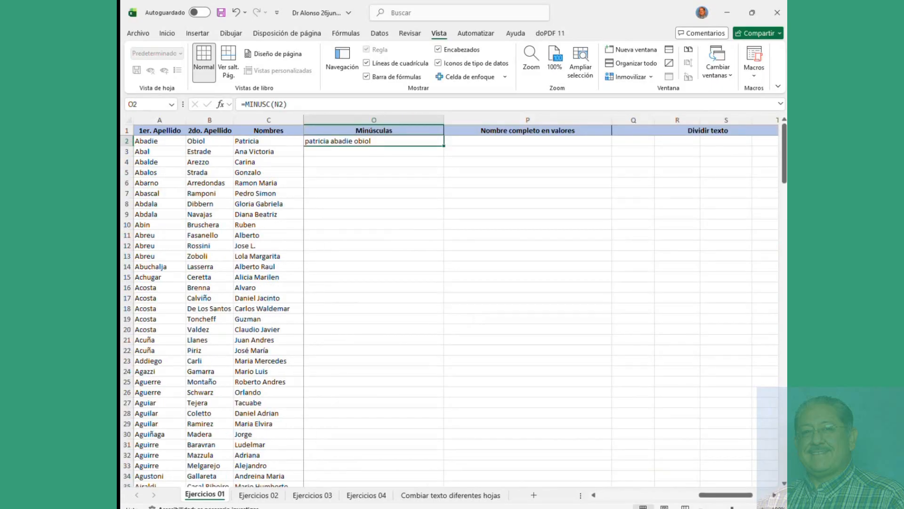
Step: Delete the uppercase formula in N2 and the lowercase formula in O2
left_click(623, 496)
left_click(561, 235)
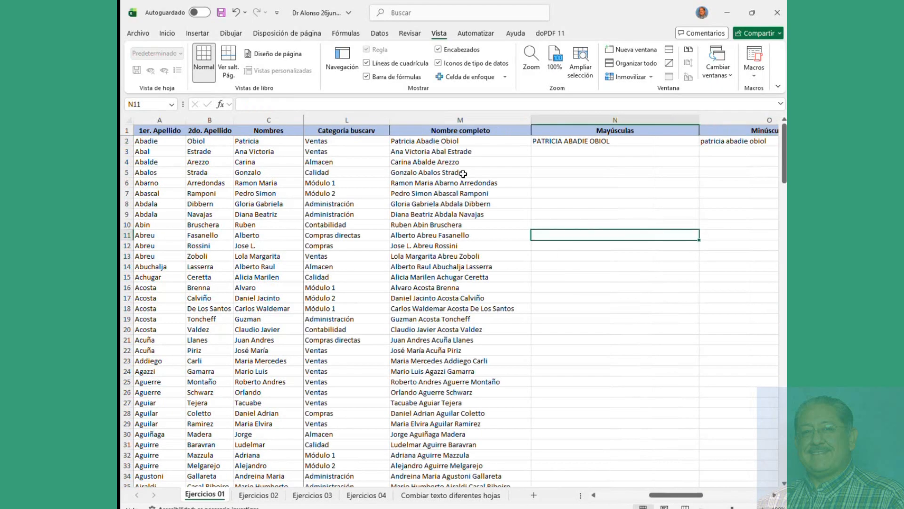
left_click(414, 150)
left_click(564, 141)
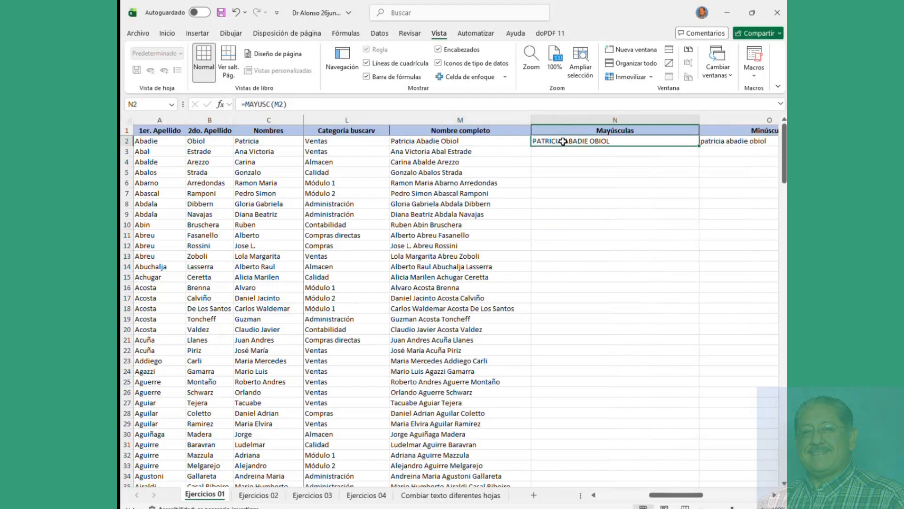
key("Delete")
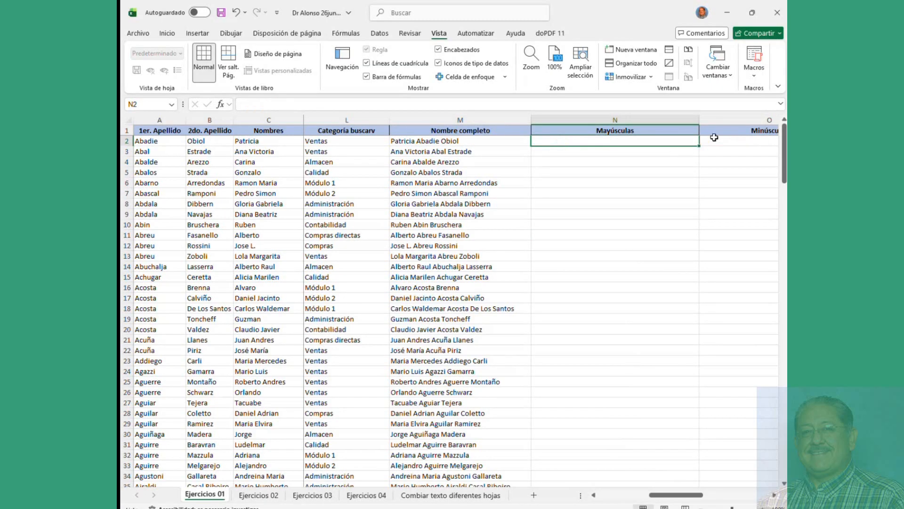
left_click(718, 141)
key("Delete")
left_click(611, 173)
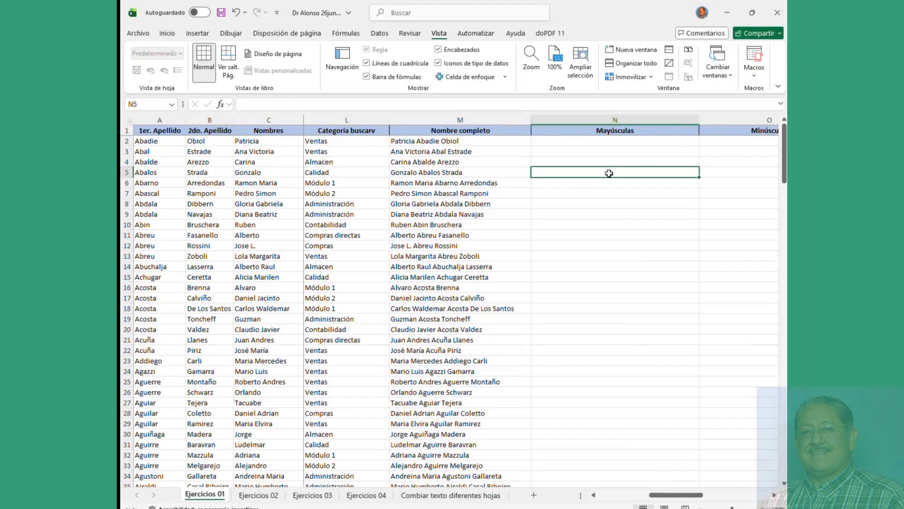
left_click(556, 143)
Step: Review the concatenation formula in K2 and the lookup formula in L2, then select N2
left_click(593, 495)
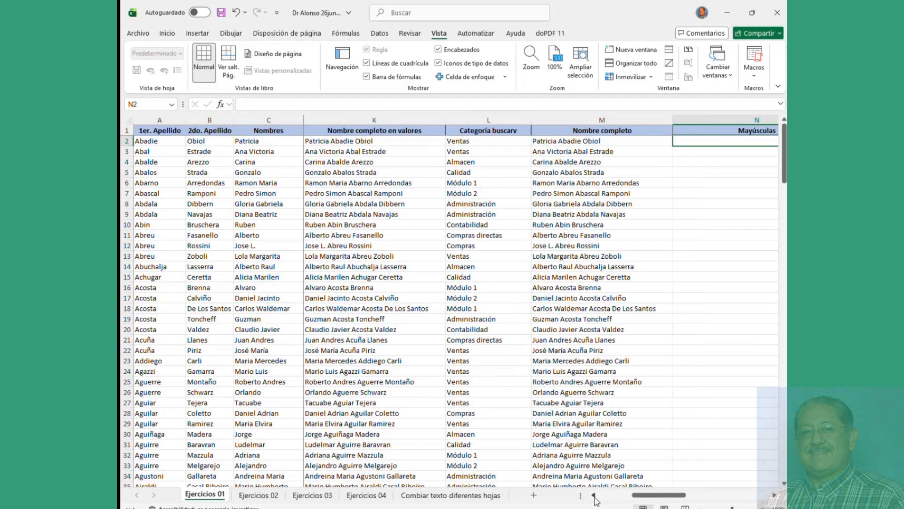
left_click(593, 495)
left_click(390, 142)
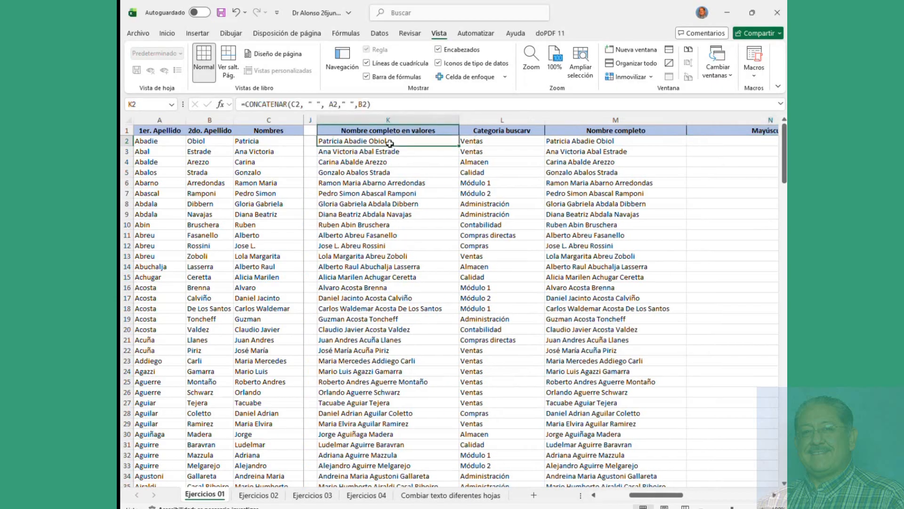
left_click(494, 142)
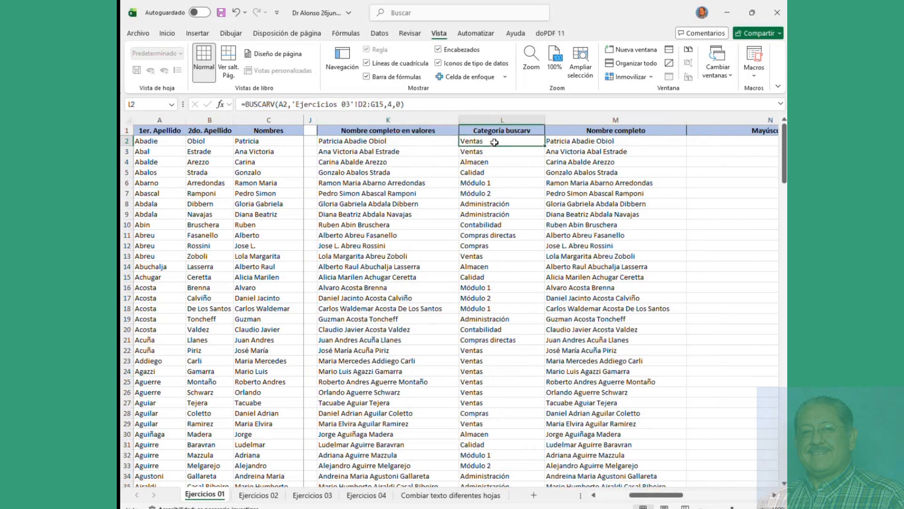
left_click(730, 141)
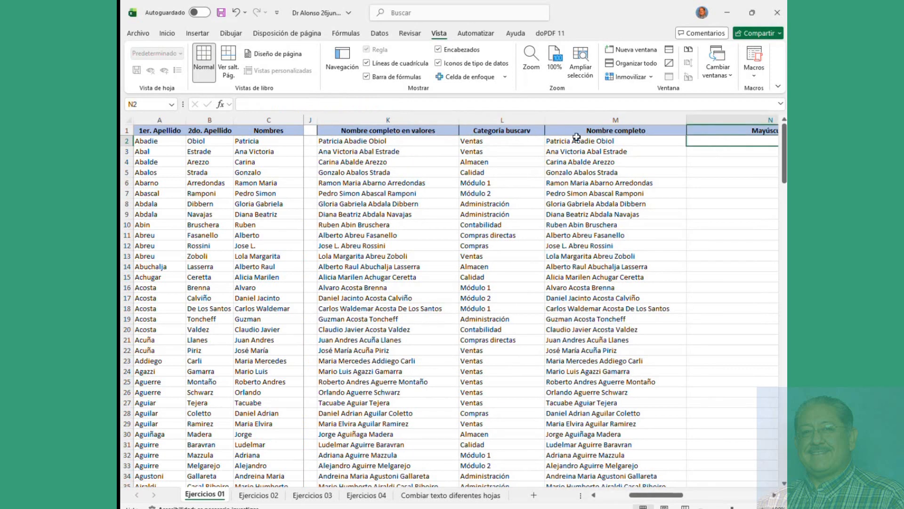
Step: Copy K2's concatenated full name and paste it into M2 as values only
left_click(387, 141)
right_click(385, 142)
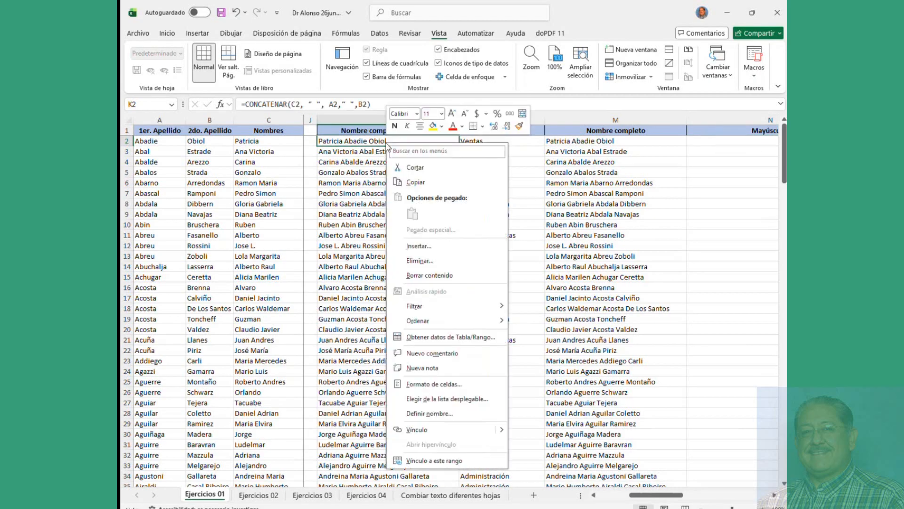
left_click(415, 182)
right_click(576, 142)
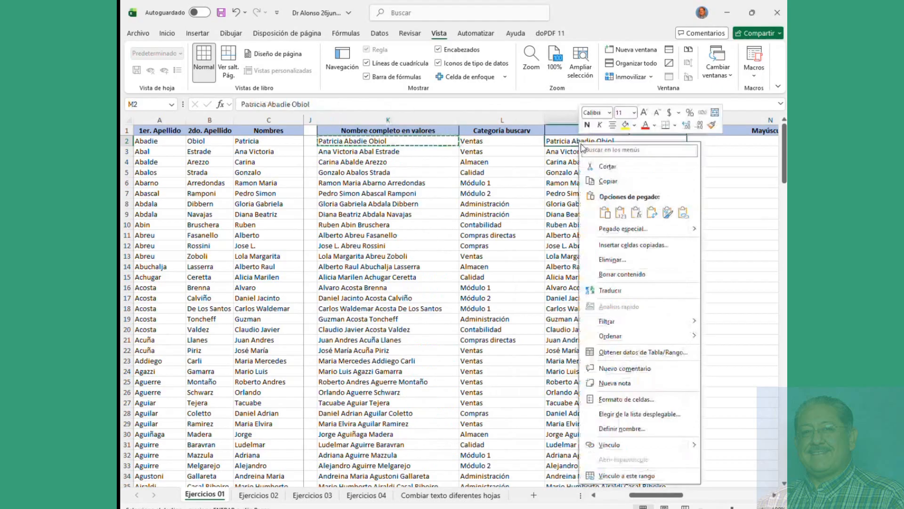
left_click(620, 213)
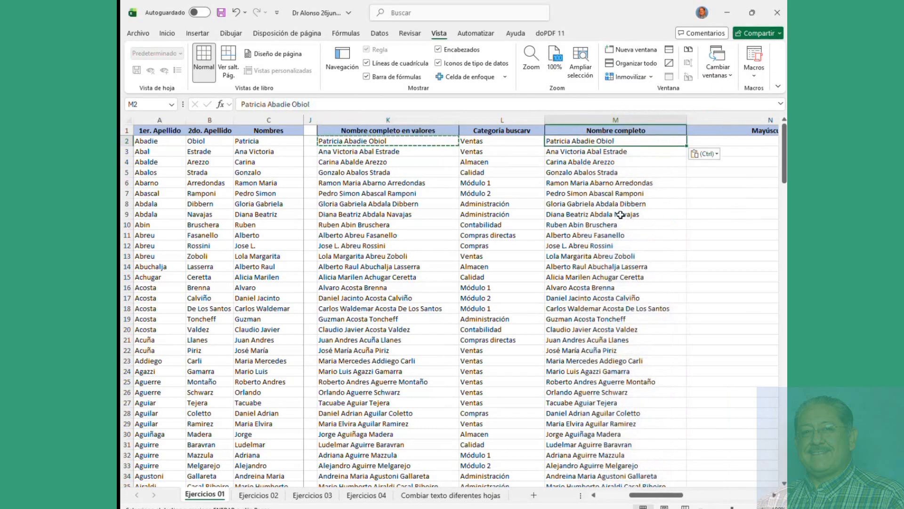
left_click(620, 214)
Step: Enter =MAYUSC(M2) in N2 and fill it down the whole Mayúsculas column
left_click(703, 141)
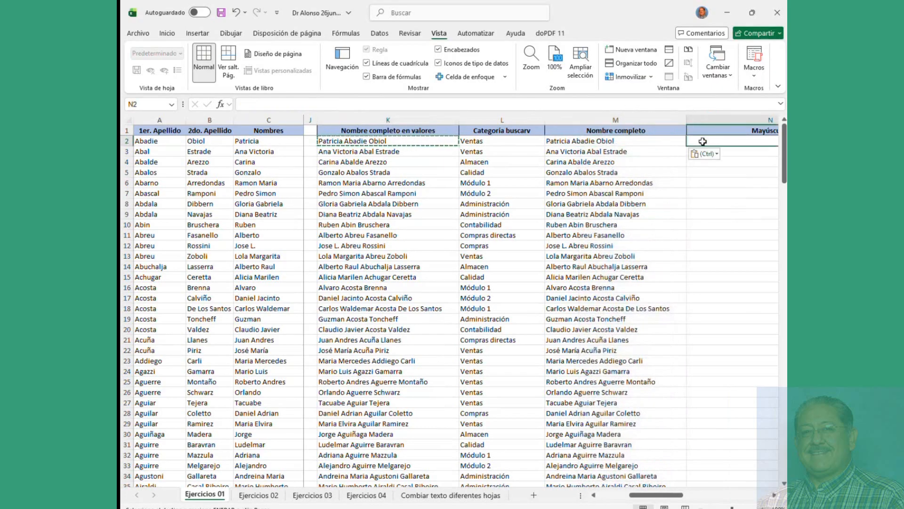
type("=mayusc")
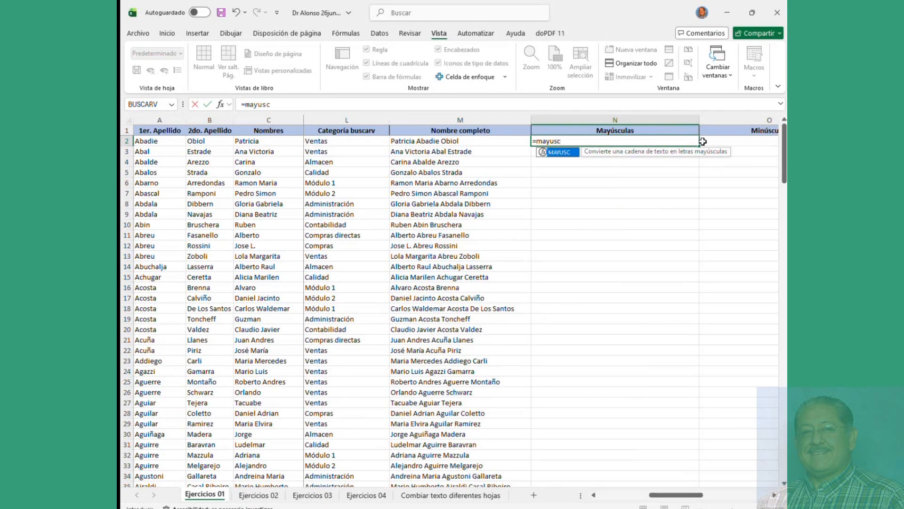
type("(")
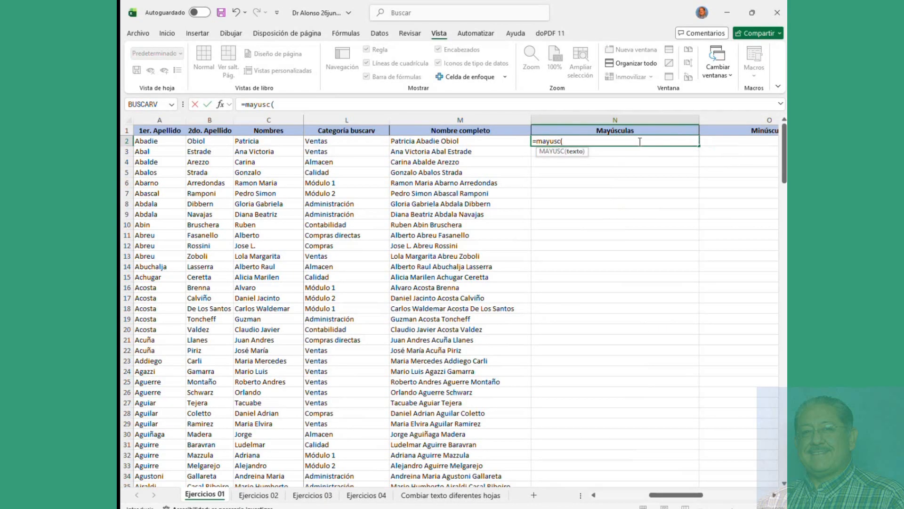
left_click(452, 142)
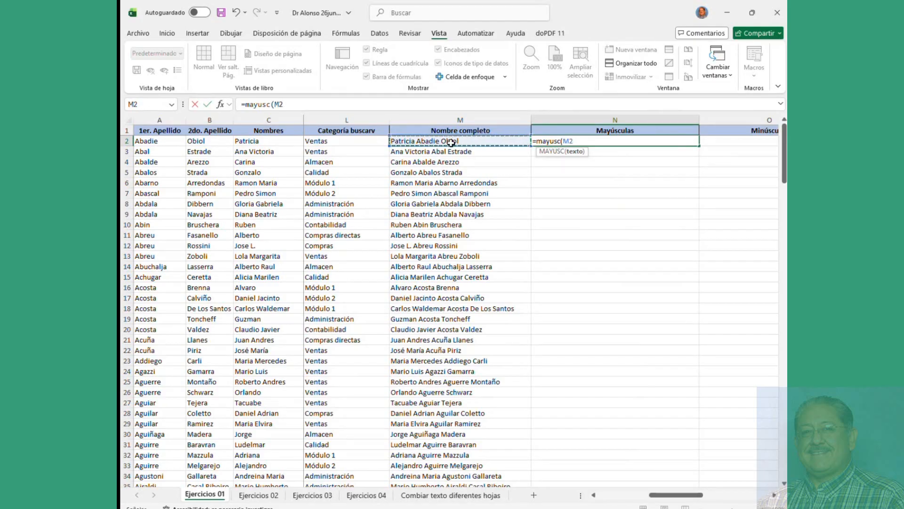
type(")")
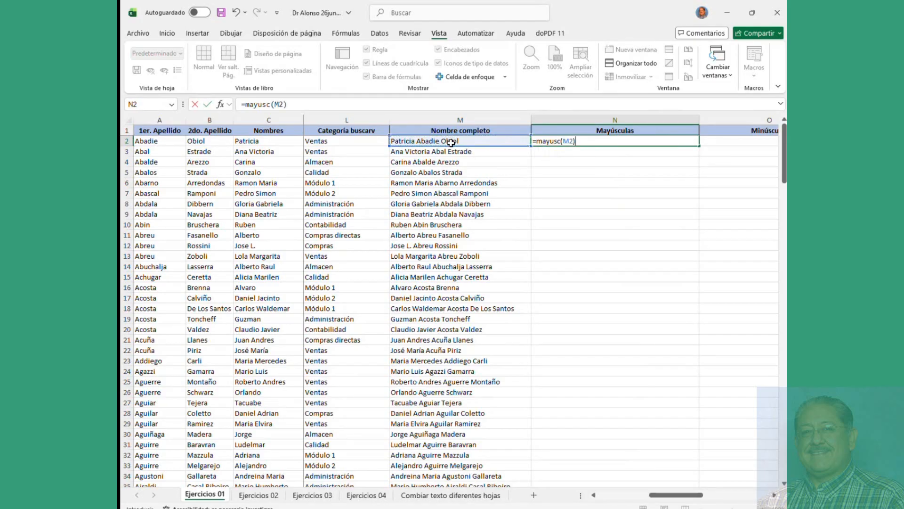
key("Return")
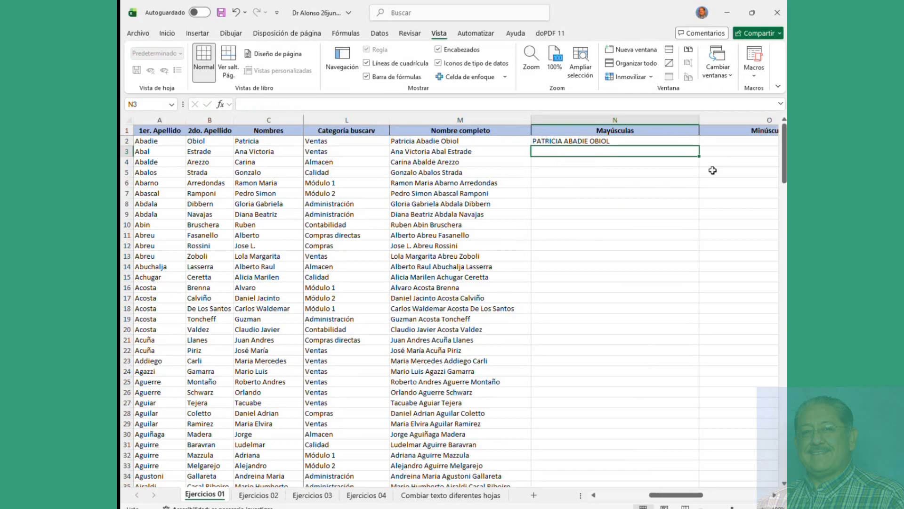
left_click(681, 142)
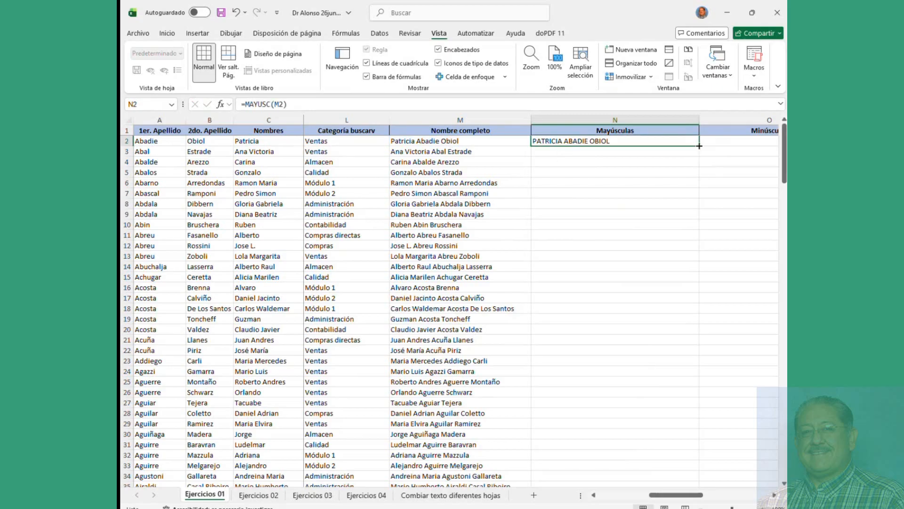
double_click(696, 145)
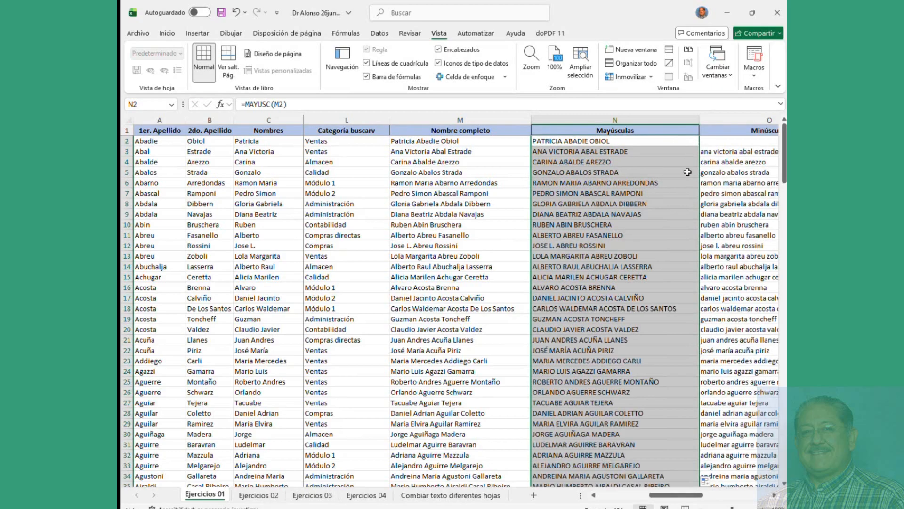
left_click(728, 142)
Step: Clear the old lowercase names from column O down to the last row
key("shift+Down")
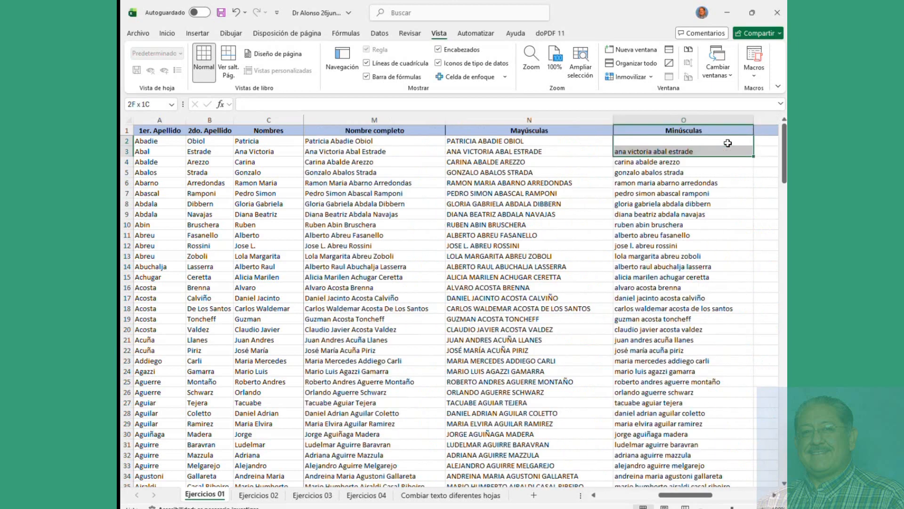
key("Delete")
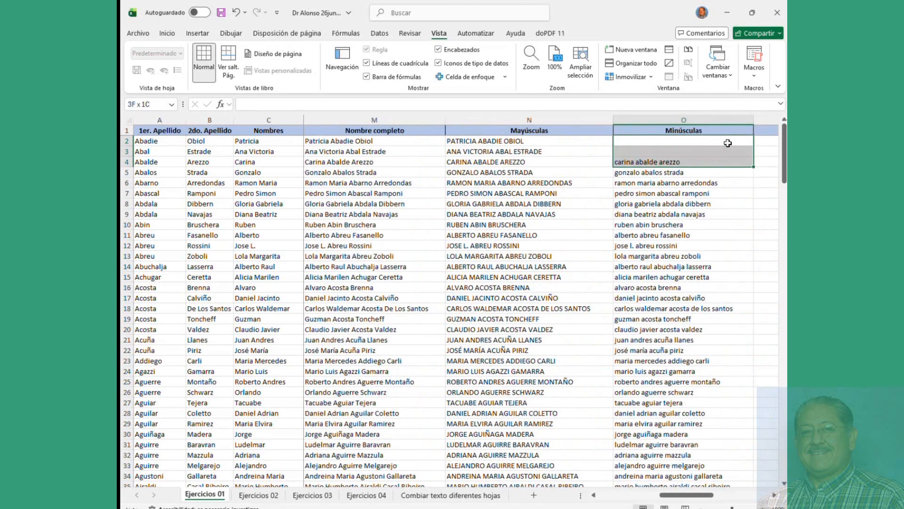
key("ctrl+shift+Down")
key("ctrl+shift+Down")
key("Delete")
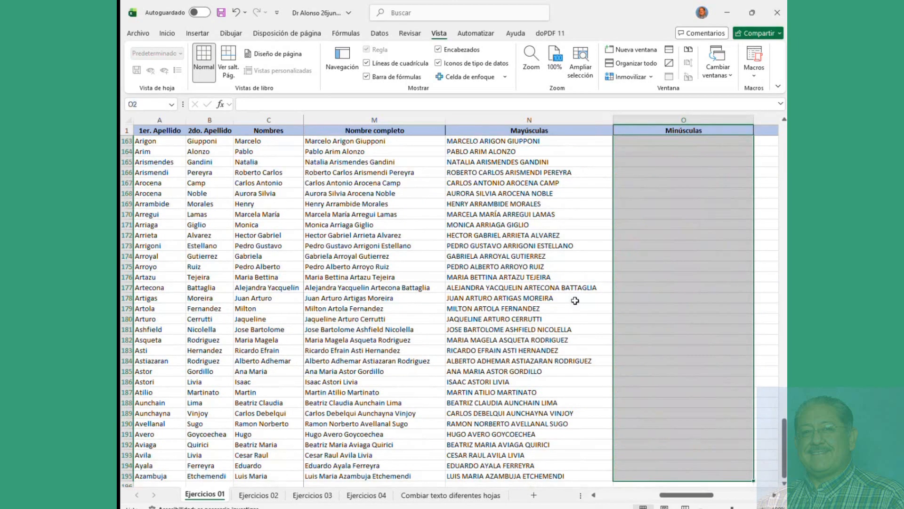
scroll(540, 300, "up", 20)
left_click(630, 233)
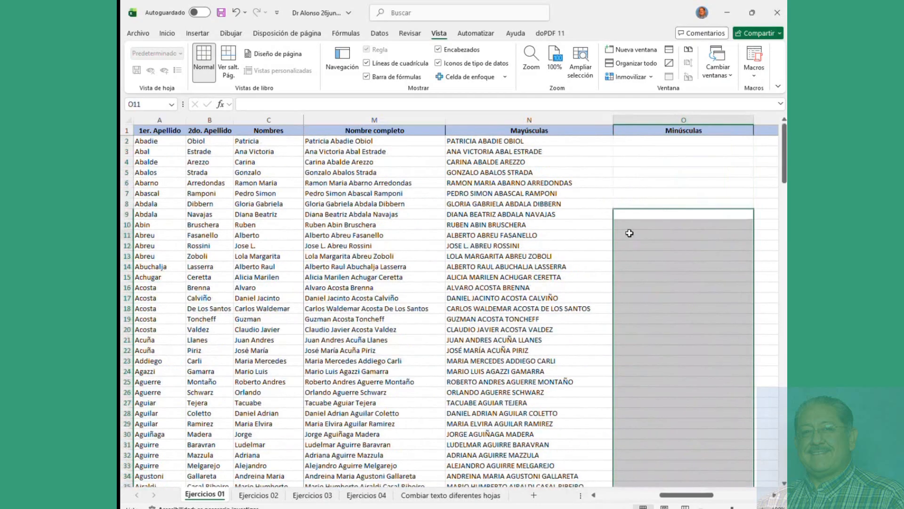
Step: Enter =MINUSC(N2) in O2 and fill it down column O
left_click(635, 145)
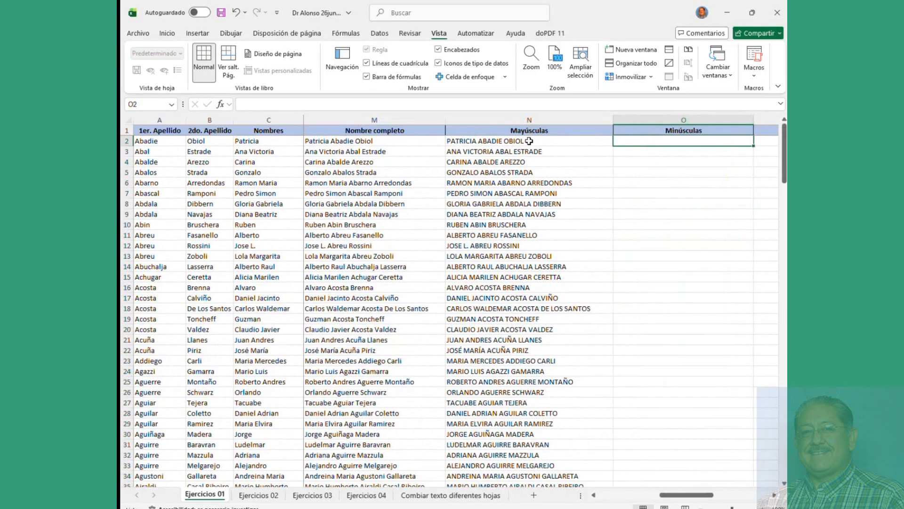
left_click(528, 141)
left_click(625, 142)
type("=")
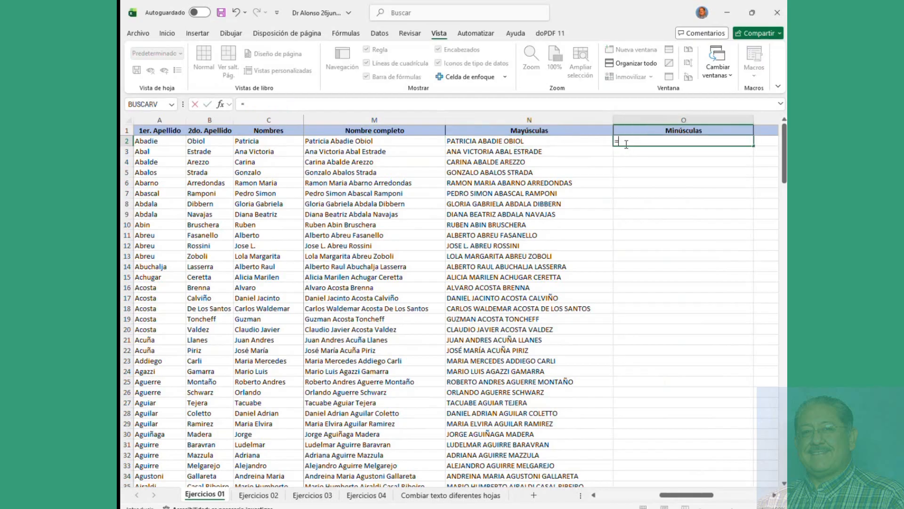
type("mi")
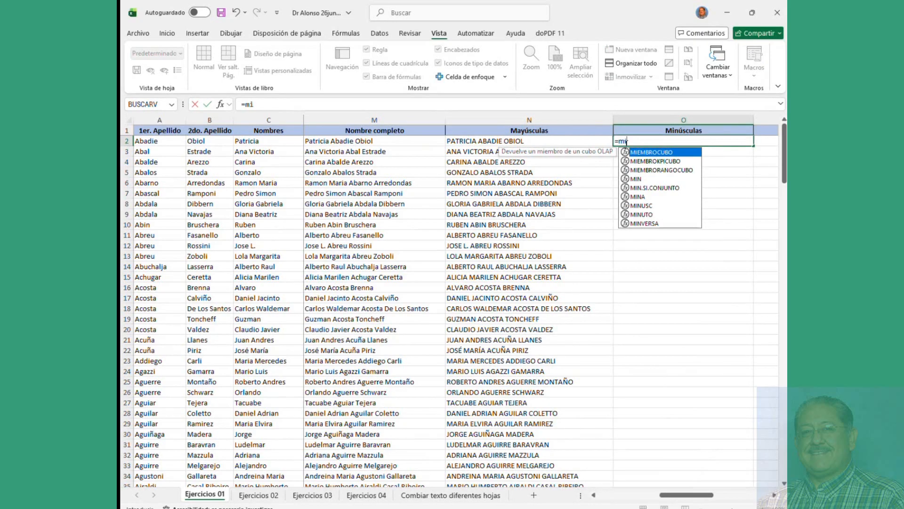
type("nua")
key("BackSpace")
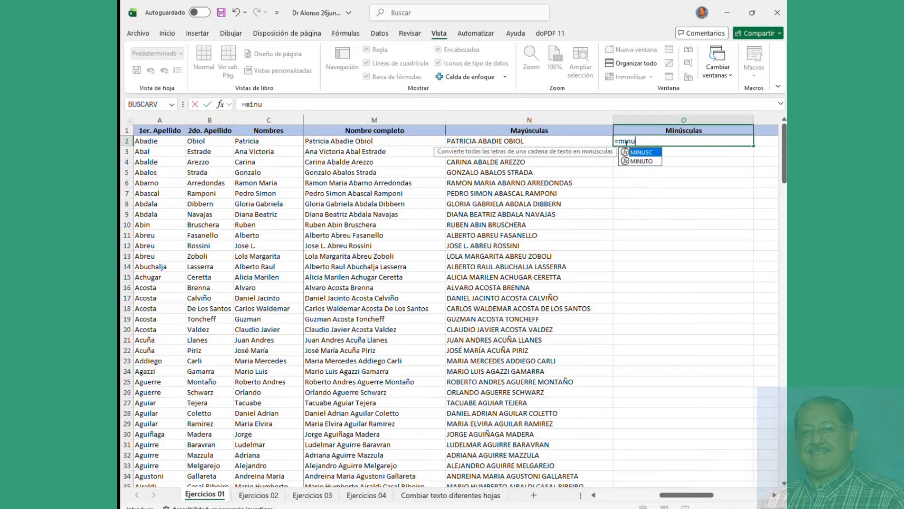
type("sc(")
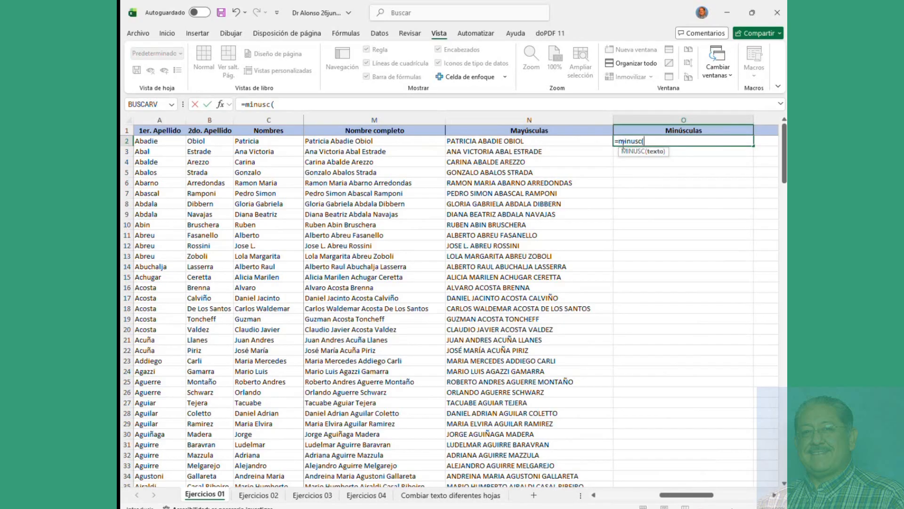
left_click(524, 141)
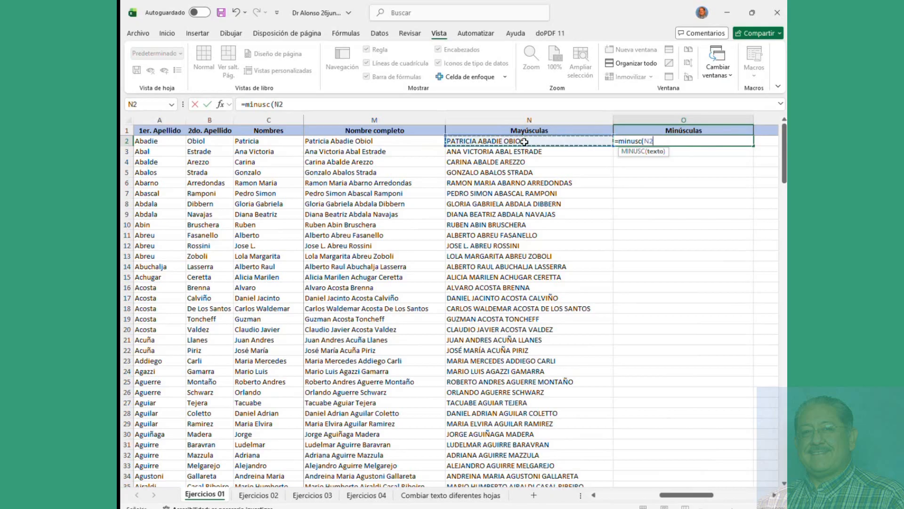
type(")")
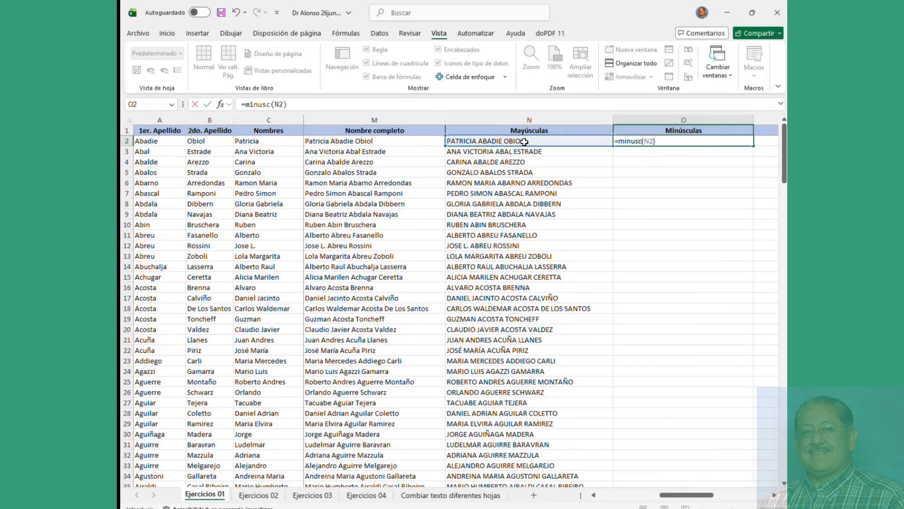
key("Return")
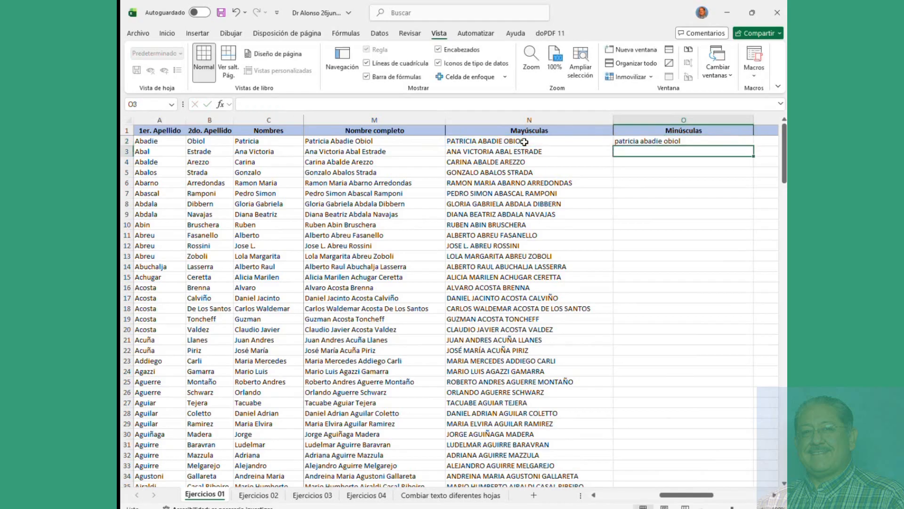
left_click(717, 143)
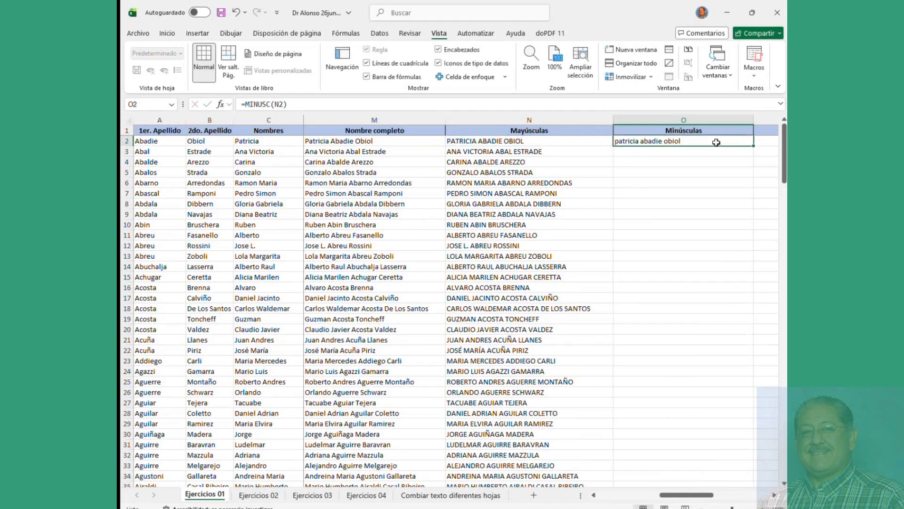
double_click(754, 147)
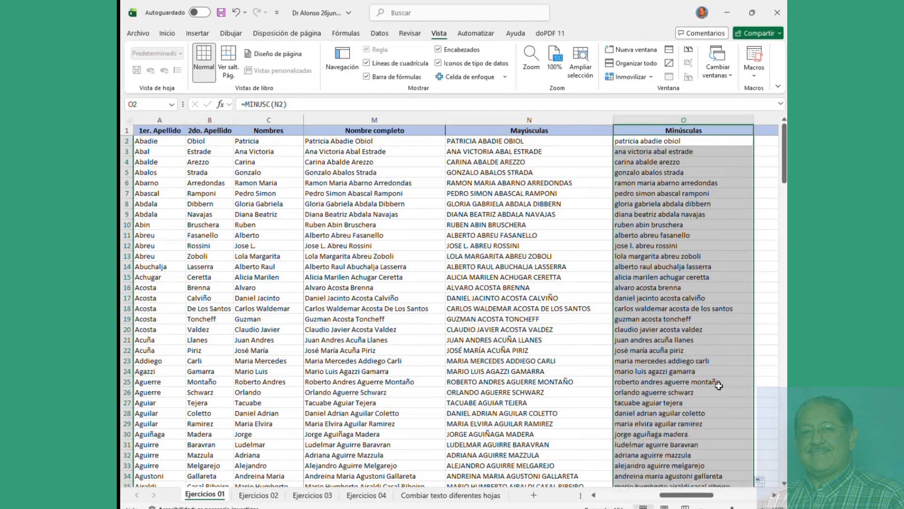
Step: Copy the lowercase names in column O from O2 to the last row
left_click(775, 495)
left_click(774, 495)
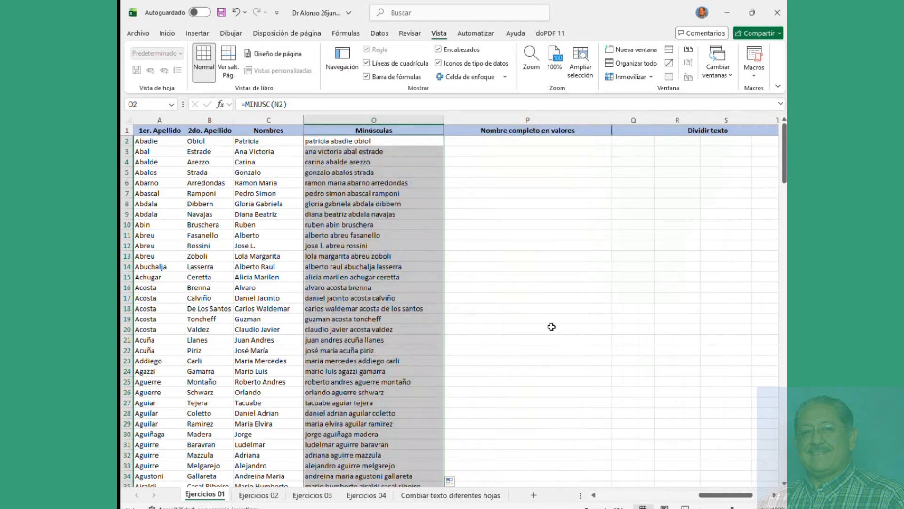
left_click(529, 206)
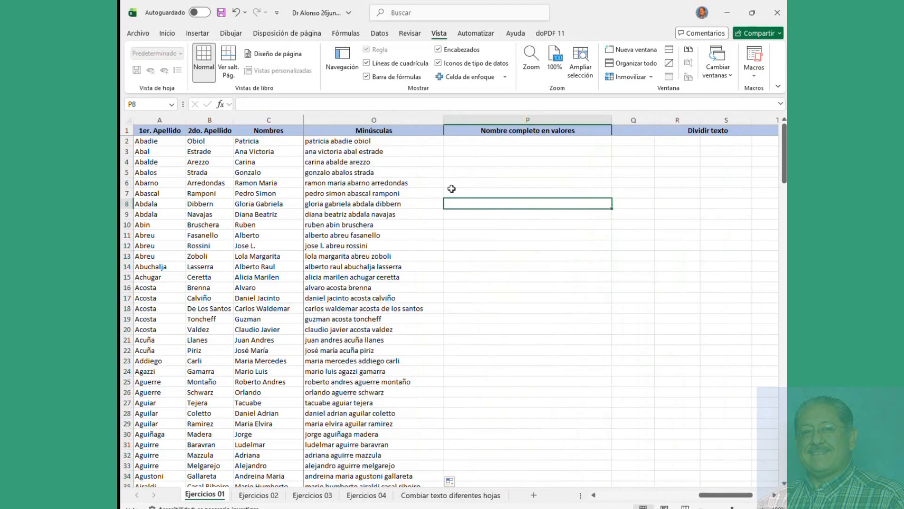
left_click(368, 141)
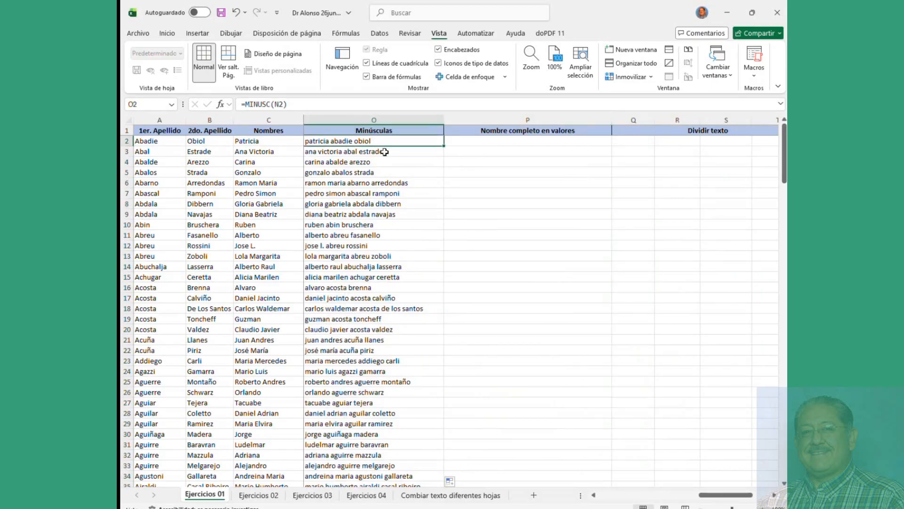
key("ctrl+shift+Down")
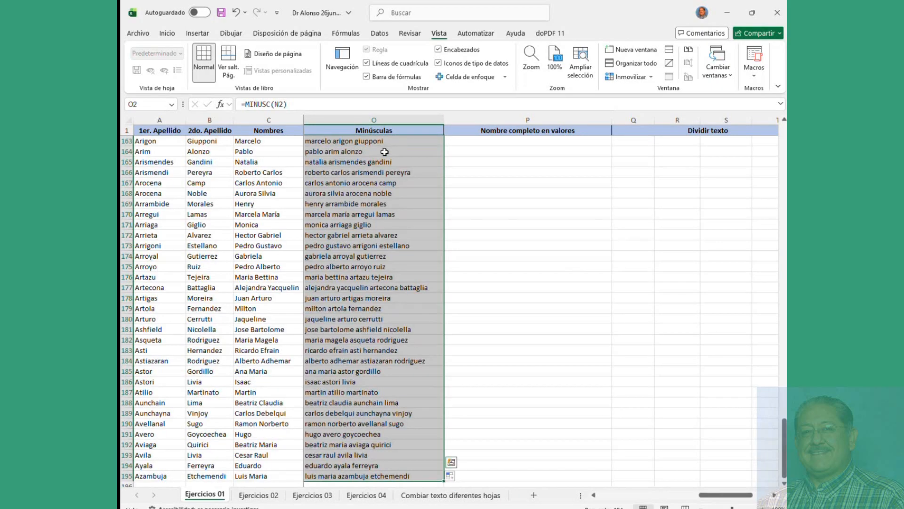
key("ctrl+c")
scroll(402, 169, "up", 20)
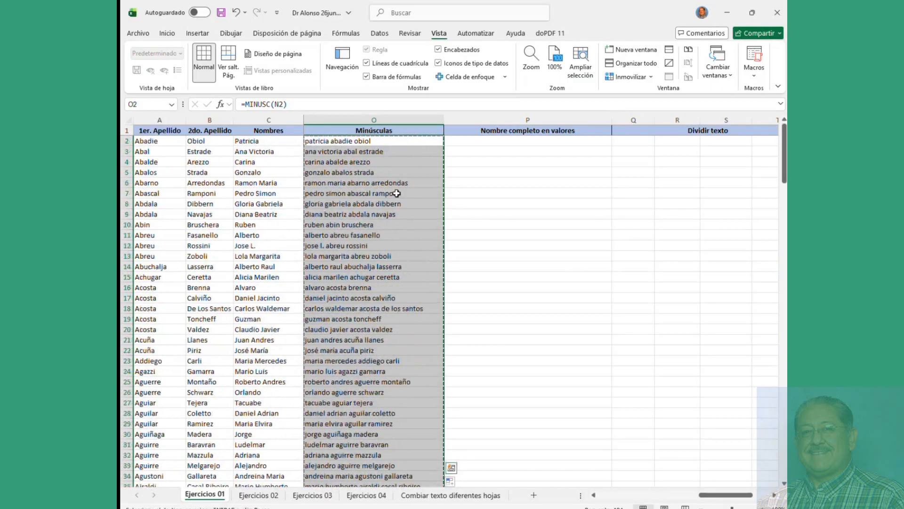
left_click(511, 140)
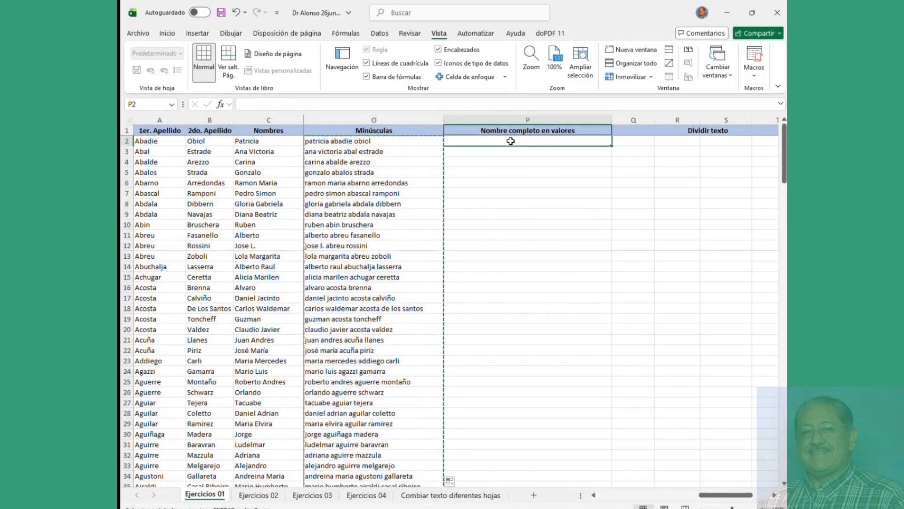
Step: Copy the MAYUSC formulas in N2:N195 and paste them into column P starting at P2
left_click(603, 495)
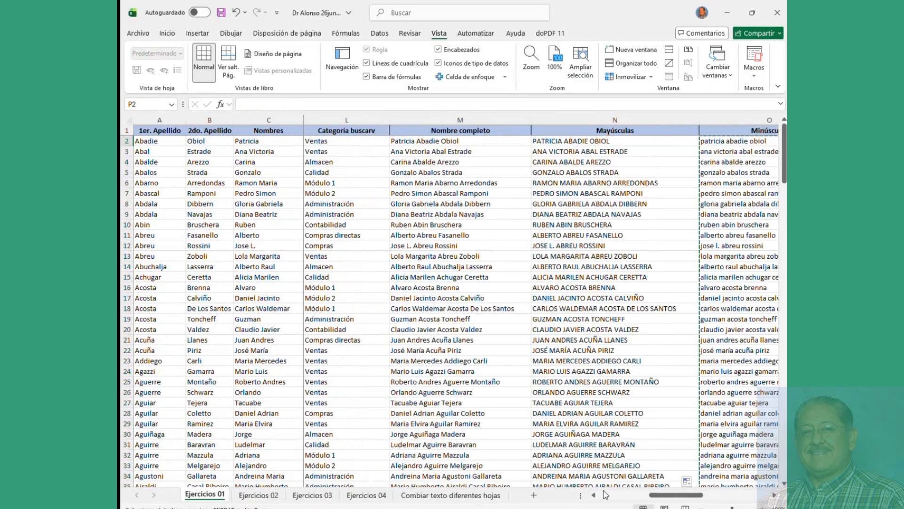
left_click(585, 143)
key("ctrl+shift+Down")
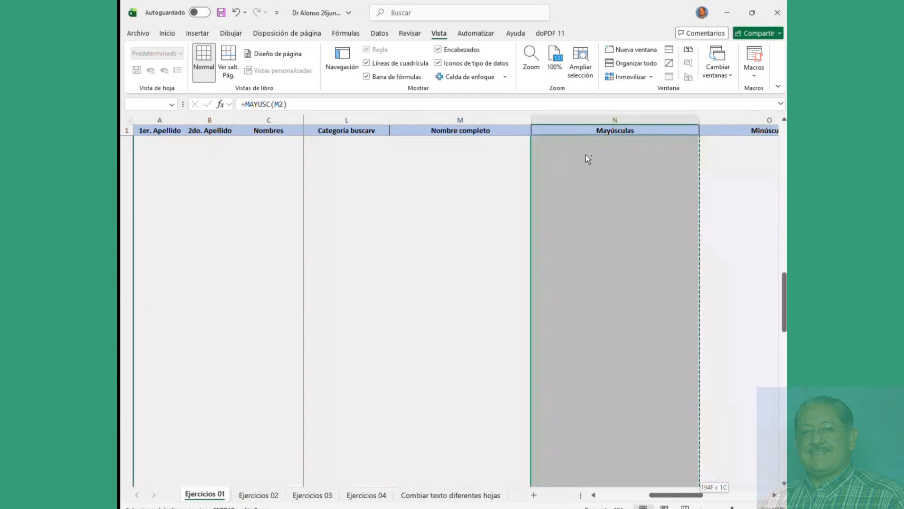
key("ctrl+c")
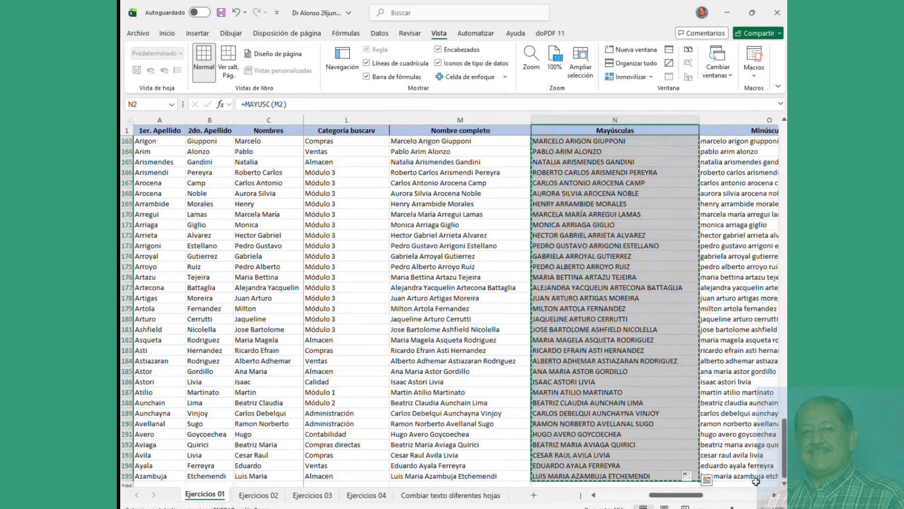
left_click(775, 496)
left_click(775, 496)
scroll(617, 323, "up", 20)
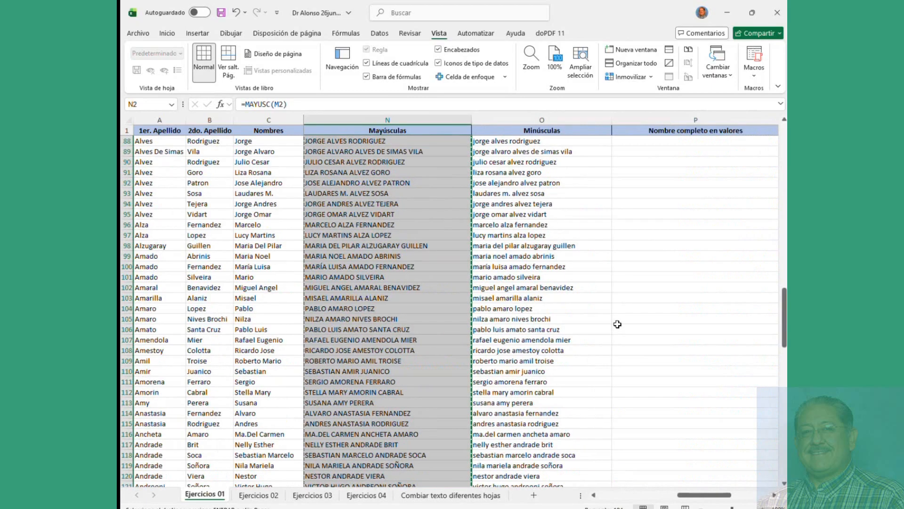
left_click(651, 144)
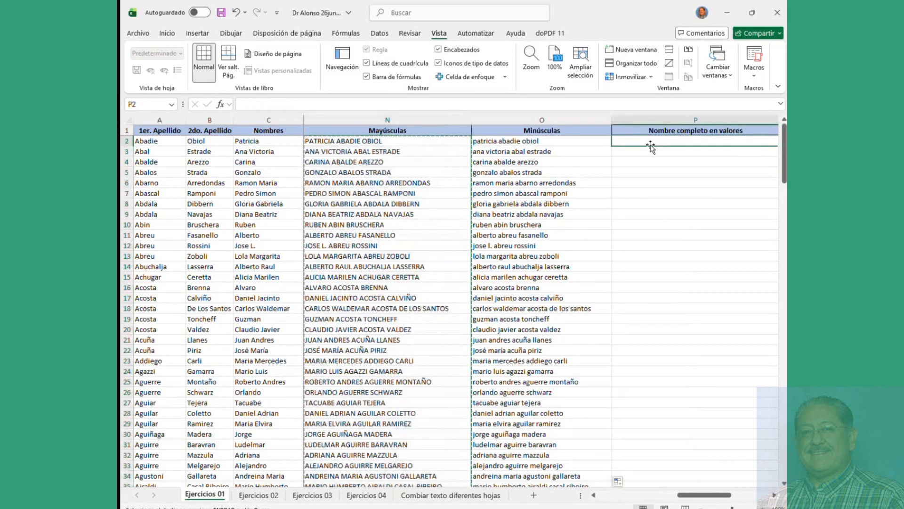
key("Return")
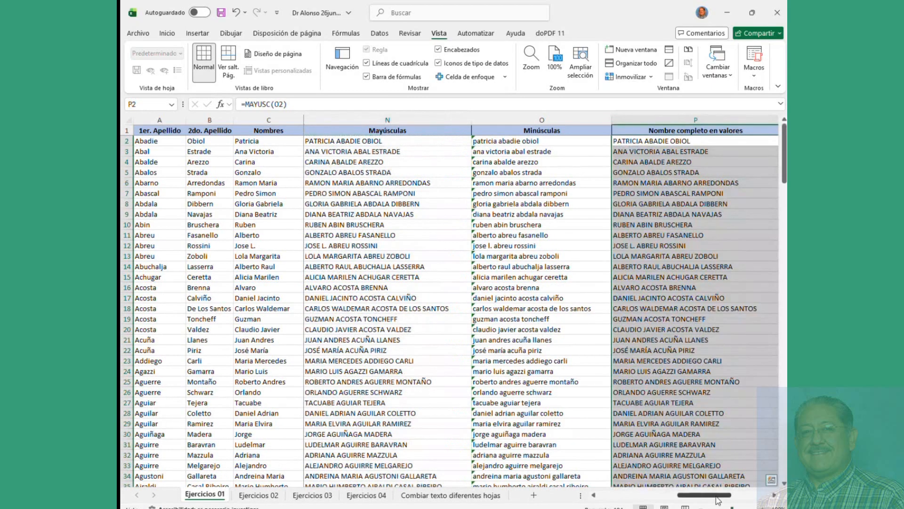
left_click_drag(718, 497, 746, 496)
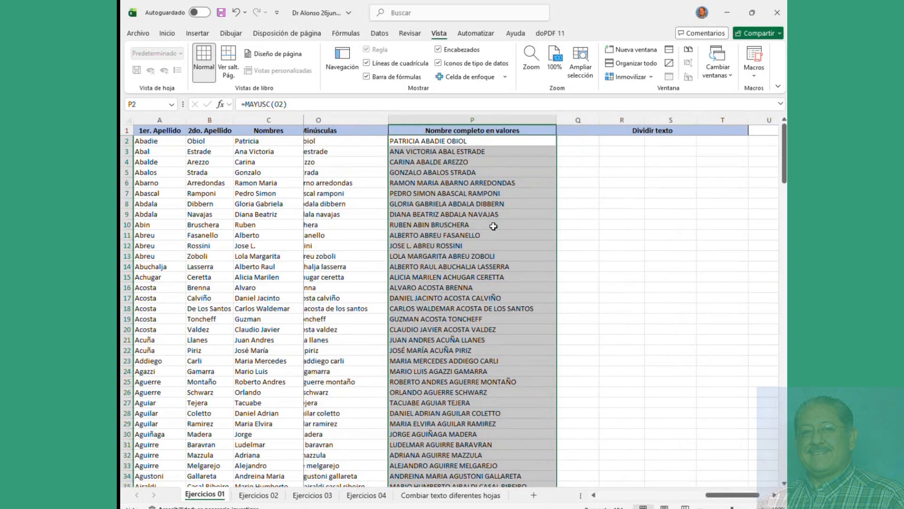
left_click(456, 142)
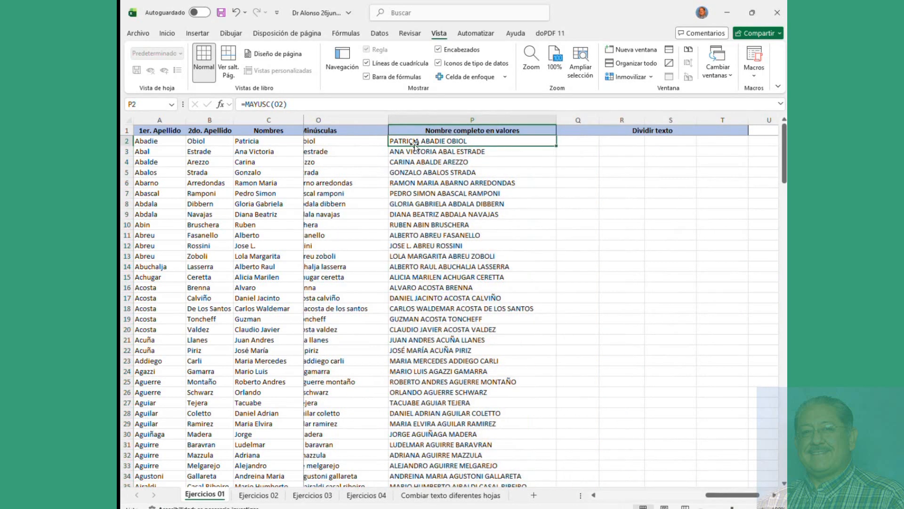
Step: Undo the formula paste and paste the copied uppercase names into column P as values only
key("ctrl+z")
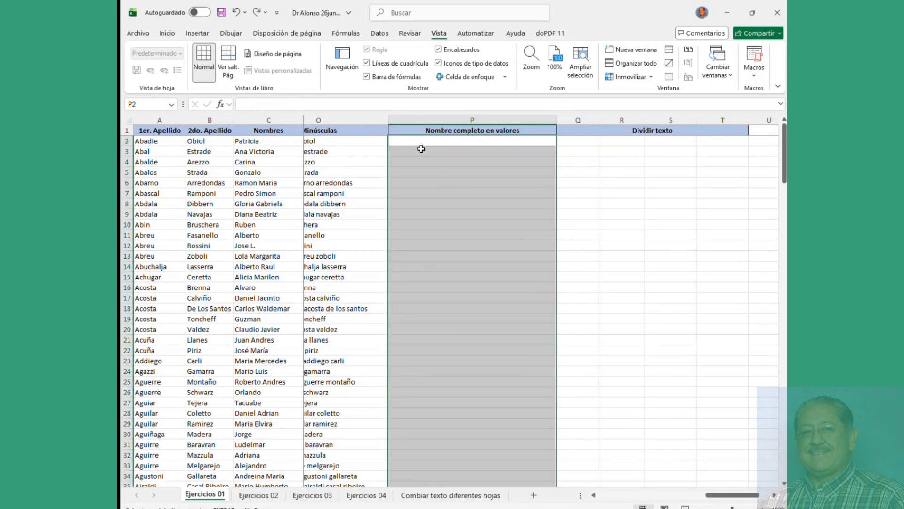
left_click(426, 141)
right_click(426, 142)
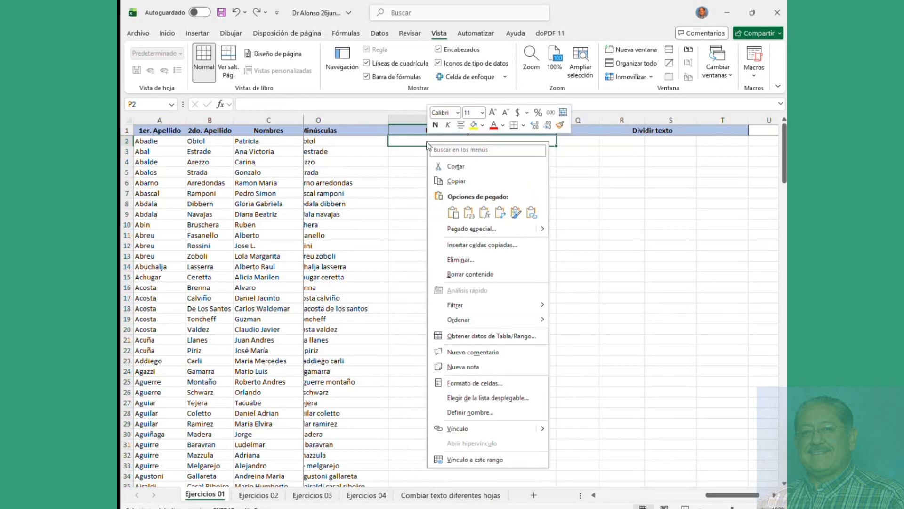
left_click(468, 215)
left_click(469, 204)
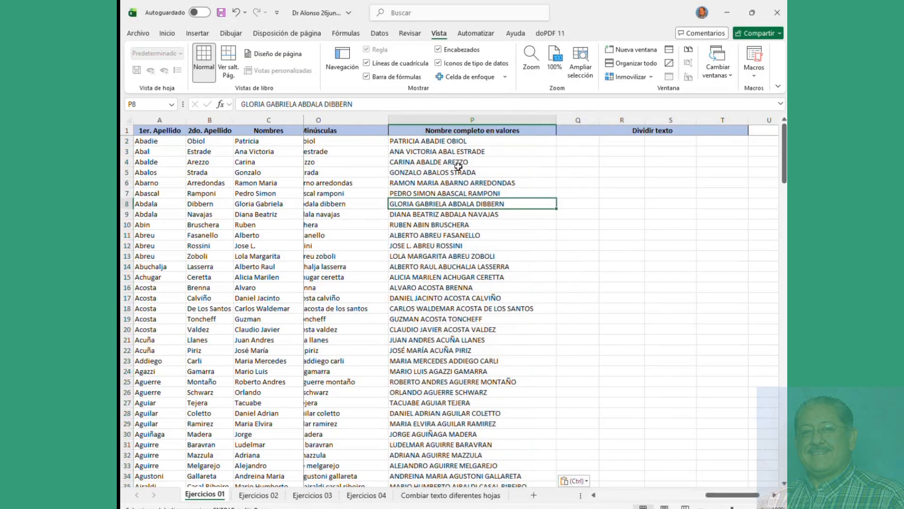
left_click(453, 141)
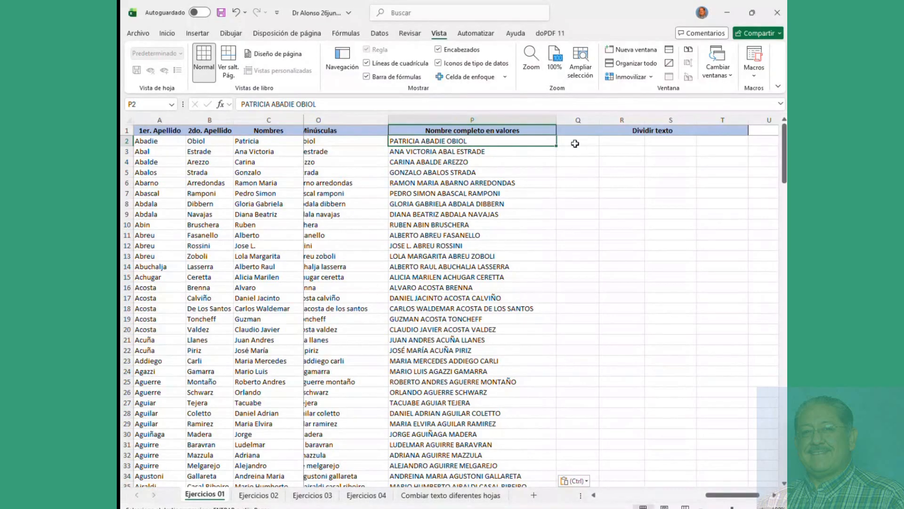
left_click(577, 142)
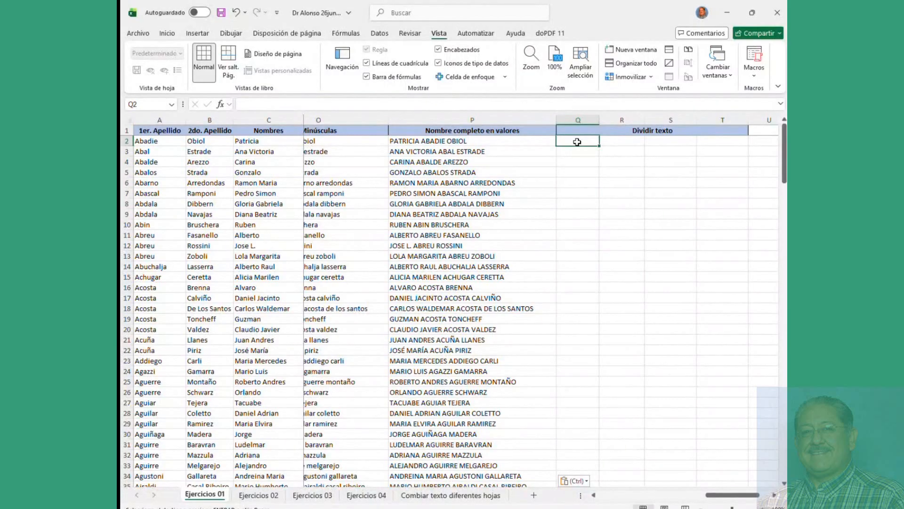
type("=dic")
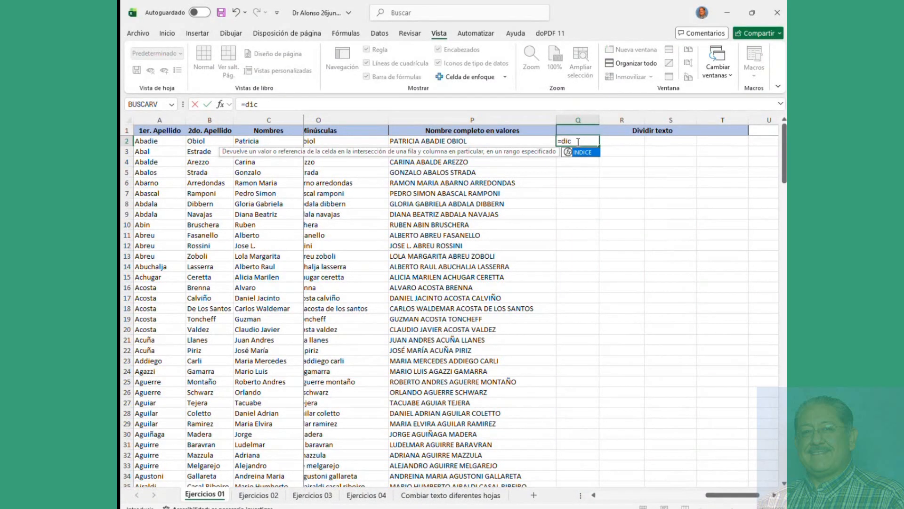
key("BackSpace")
type("vi")
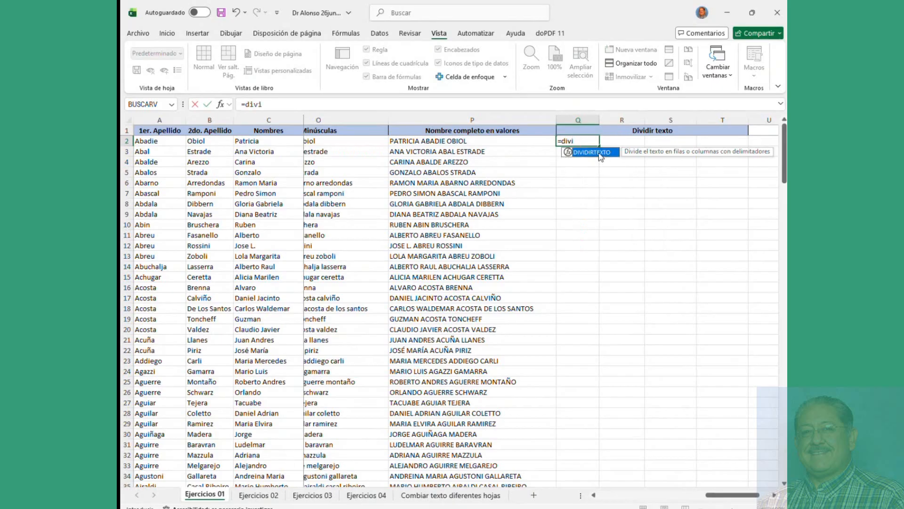
double_click(592, 152)
left_click(455, 142)
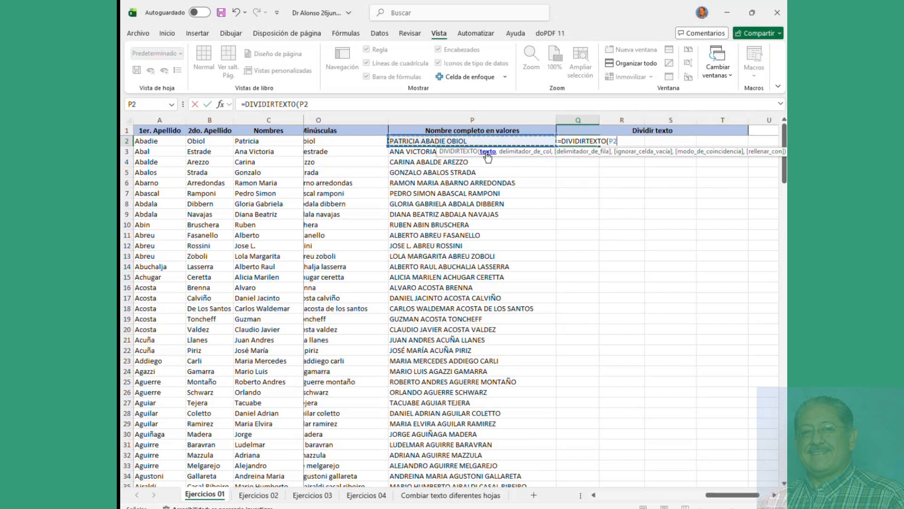
type(",")
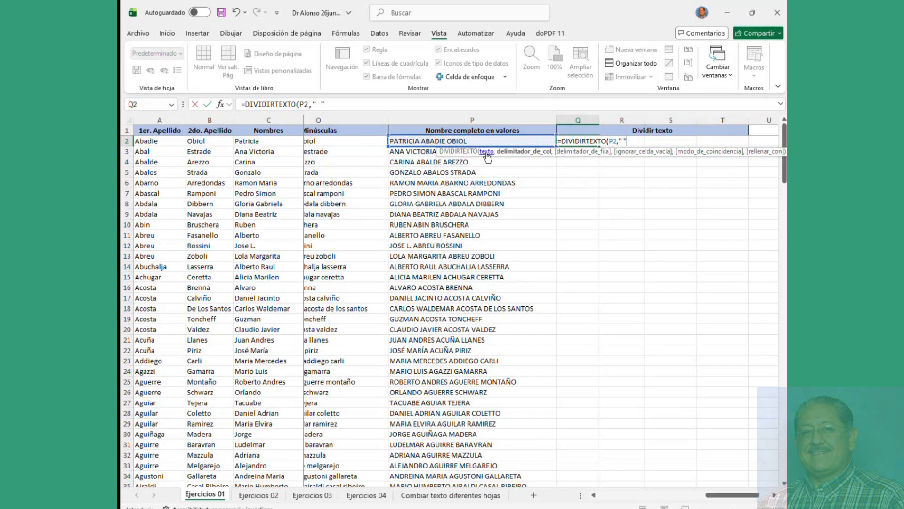
type("\" \")")
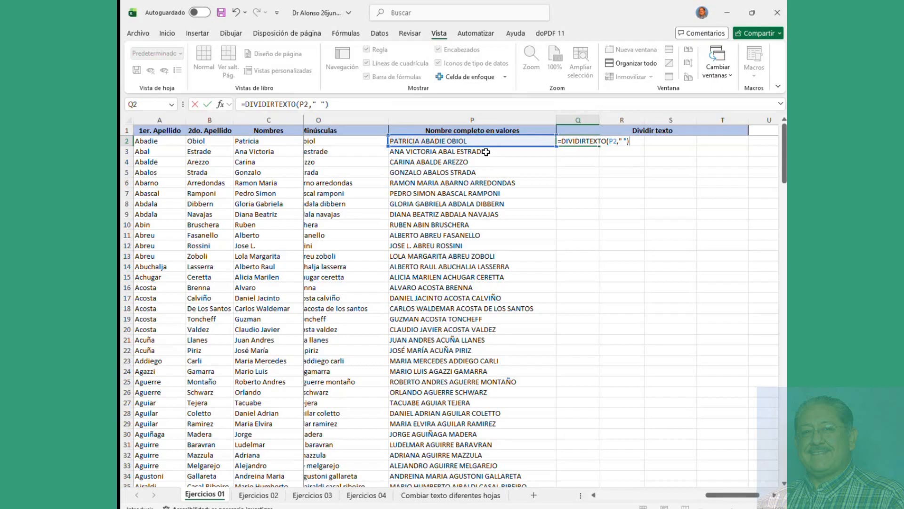
key("Return")
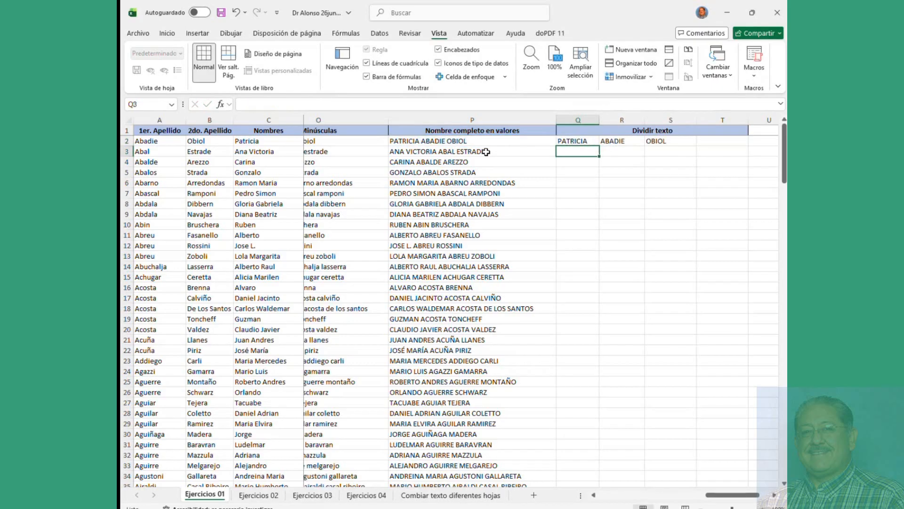
Step: Fill Q2's DIVIDIRTEXTO name-splitting formula down the whole list of names
left_click(586, 141)
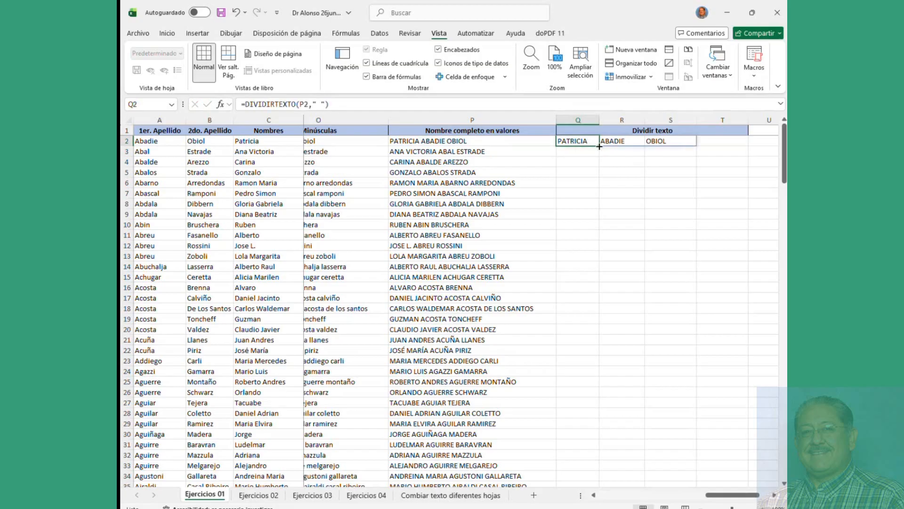
left_click_drag(599, 146, 599, 220)
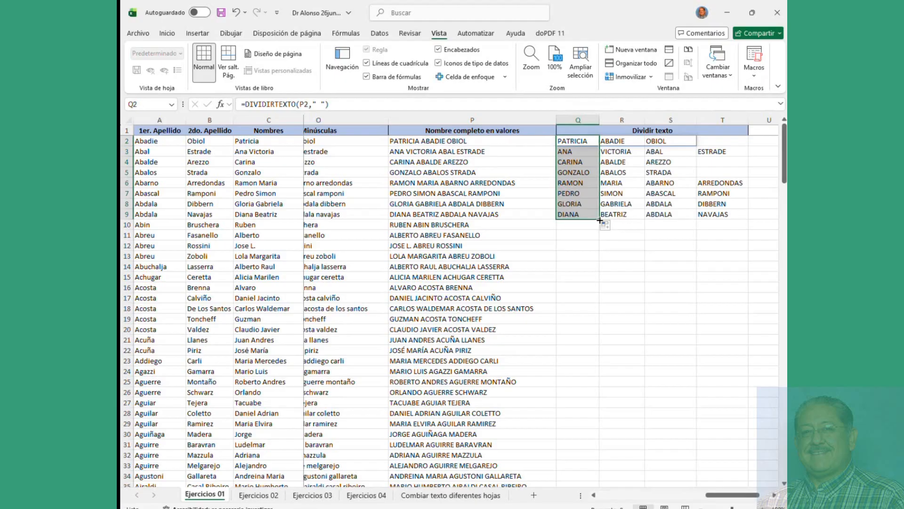
left_click_drag(600, 220, 586, 445)
Step: Check the split words in rows 2, 3, 11, 13 and 16
scroll(583, 408, "up", 20)
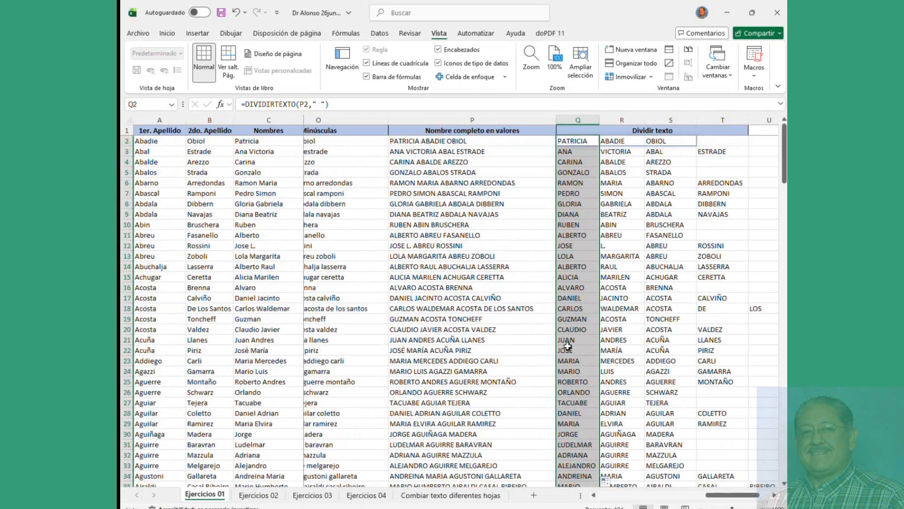
left_click(572, 230)
left_click(573, 143)
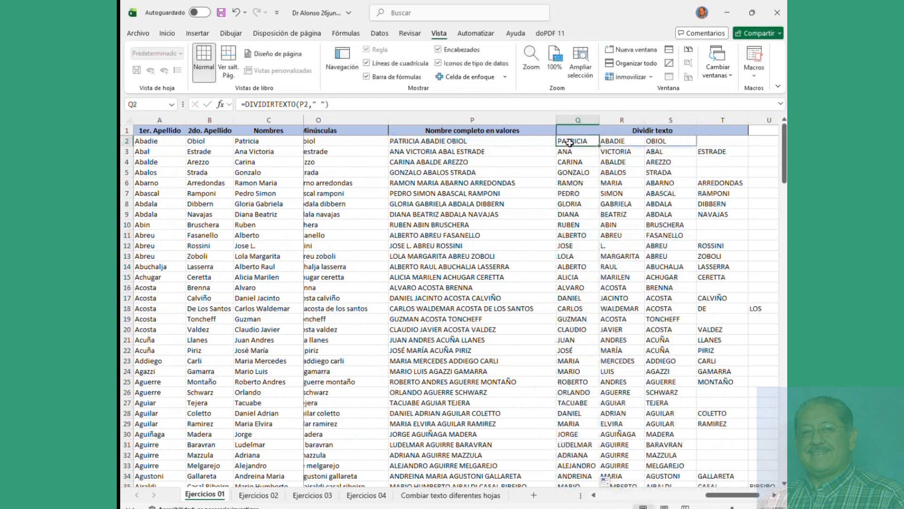
left_click(576, 150)
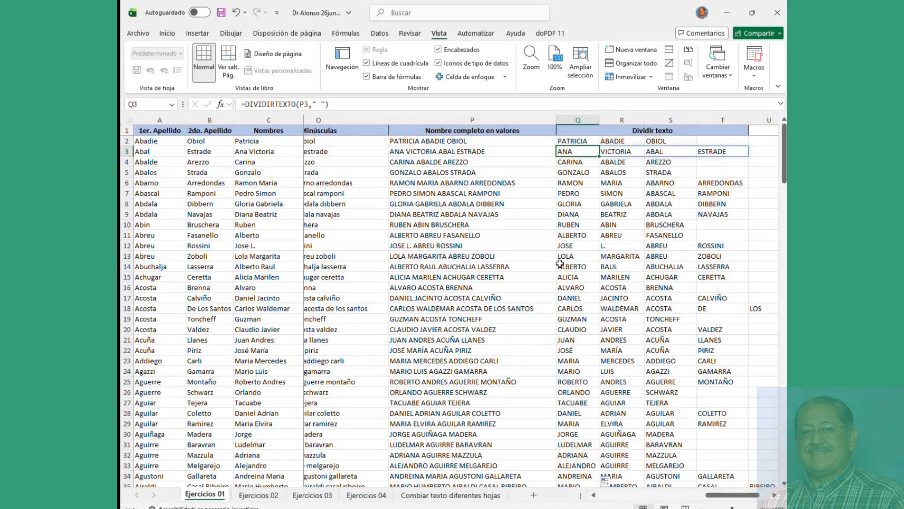
left_click(612, 256)
left_click(679, 259)
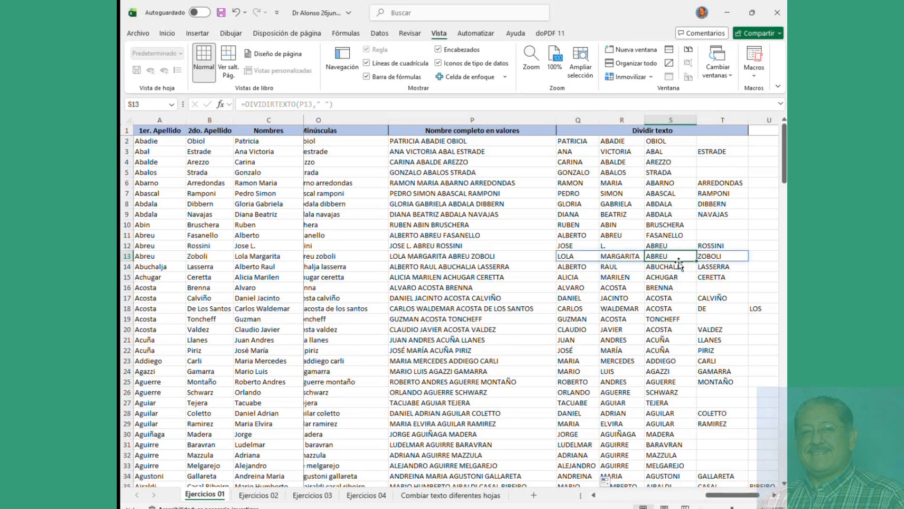
left_click(719, 262)
left_click(616, 289)
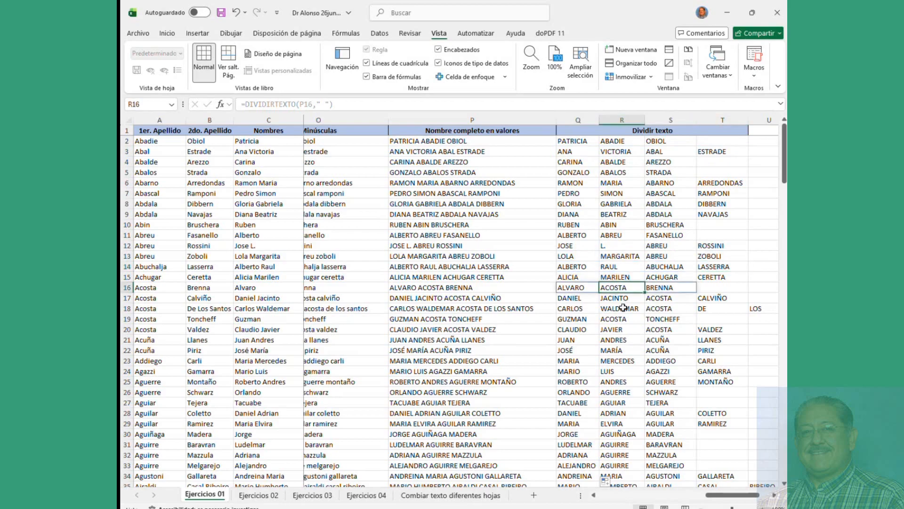
Step: Check row 18's split words DE, LOS and SANTOS and row 20's result
left_click(623, 307)
left_click(691, 329)
left_click(659, 308)
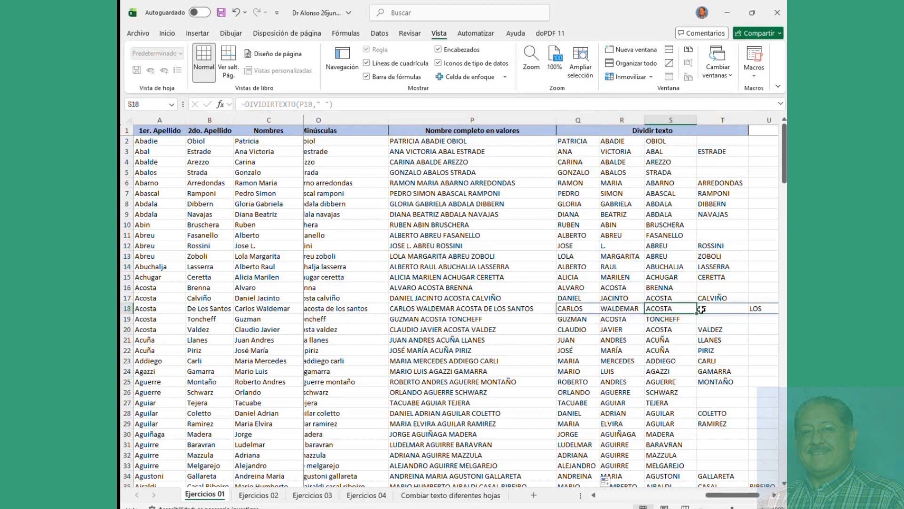
left_click(702, 309)
left_click(759, 308)
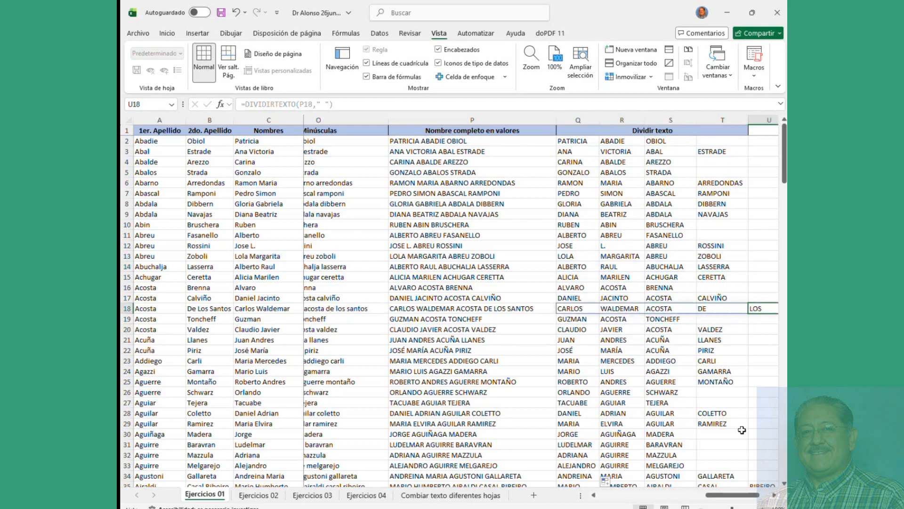
left_click(775, 495)
left_click(718, 307)
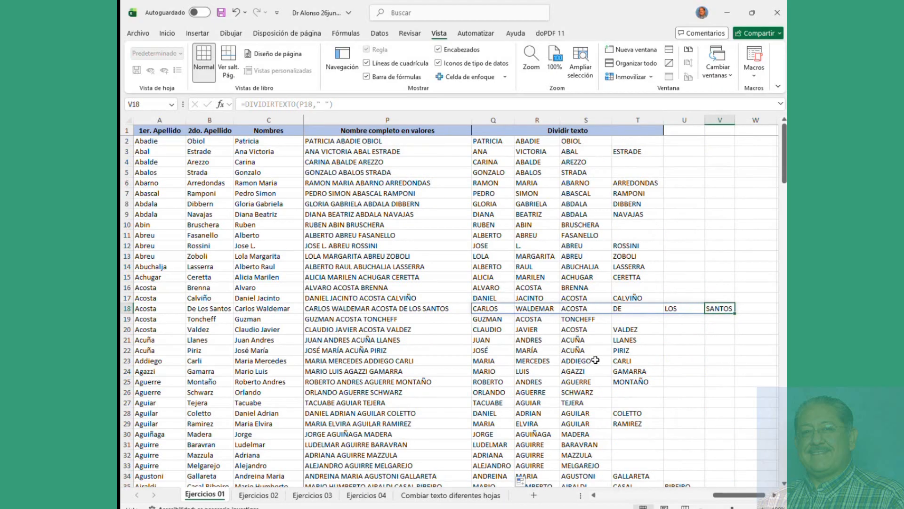
left_click(594, 495)
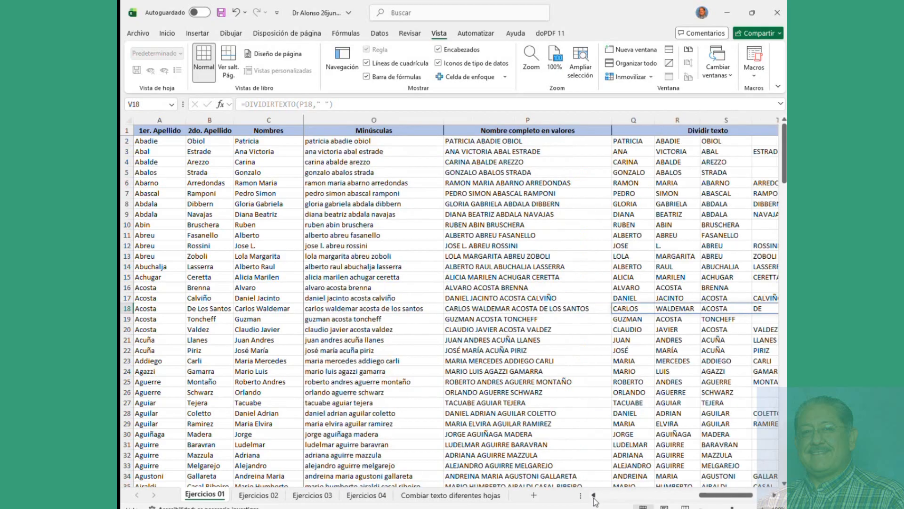
left_click_drag(718, 497, 724, 501)
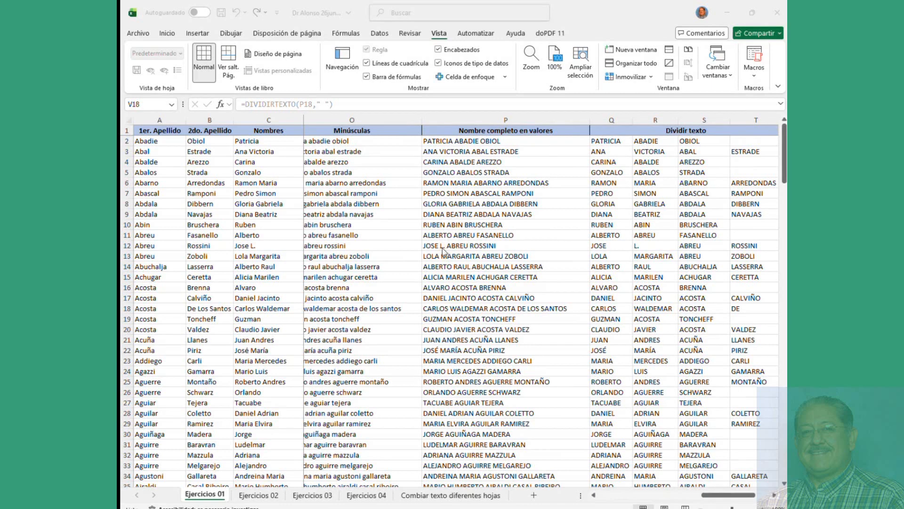
Step: On the Combiar texto diferentes hojas sheet, link A1 to 'Ejercicios 01'!P1
left_click(450, 498)
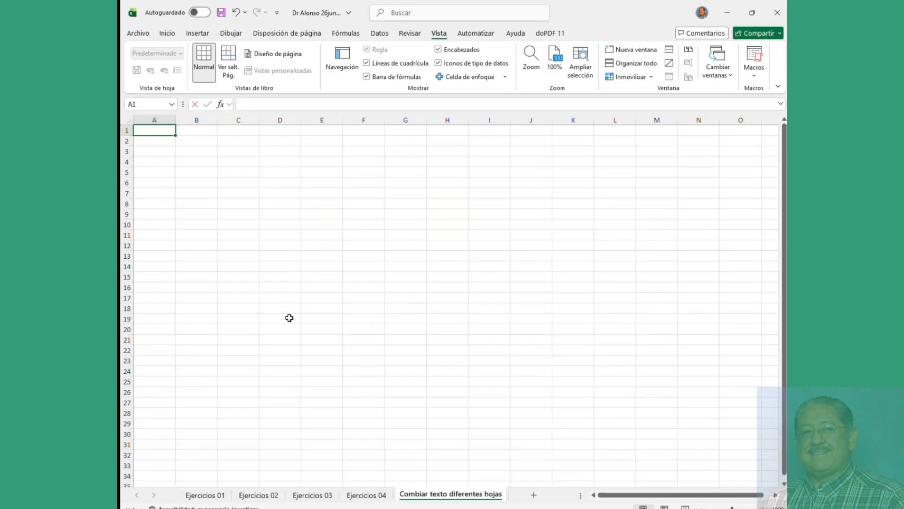
type("=")
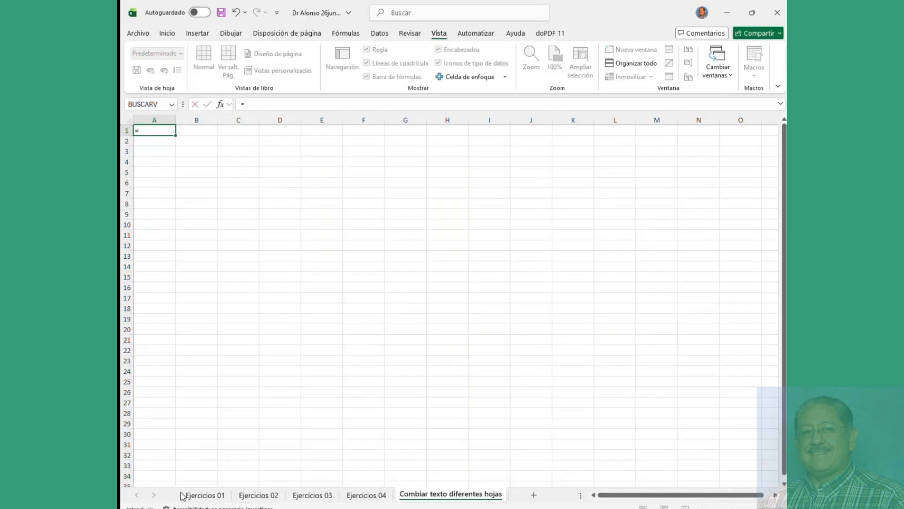
left_click(198, 498)
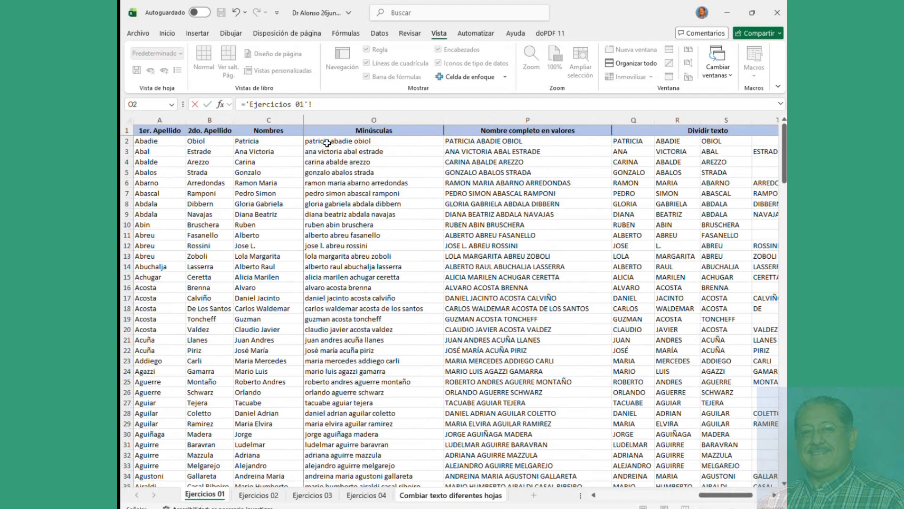
left_click(462, 142)
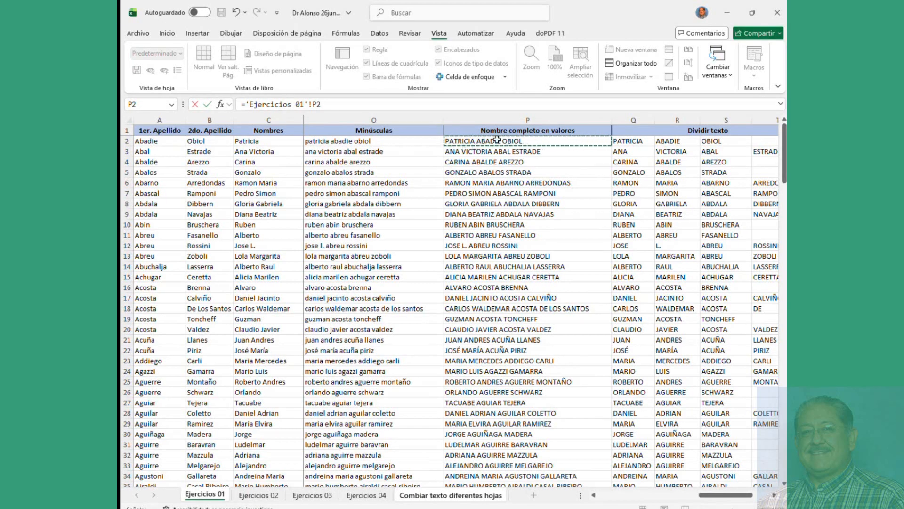
left_click(507, 131)
key("Return")
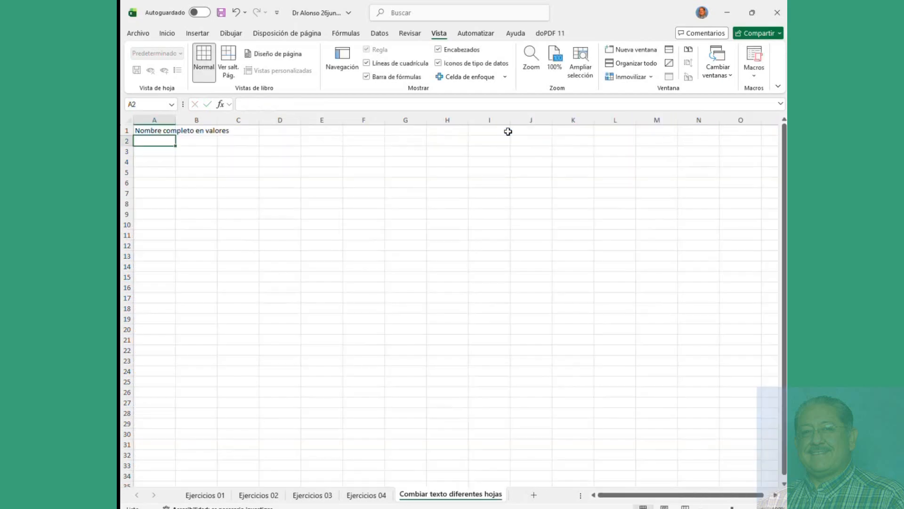
Step: Review A1's cross-sheet formula and autofit column A to the header text
left_click_drag(175, 120, 177, 119)
left_click(168, 130)
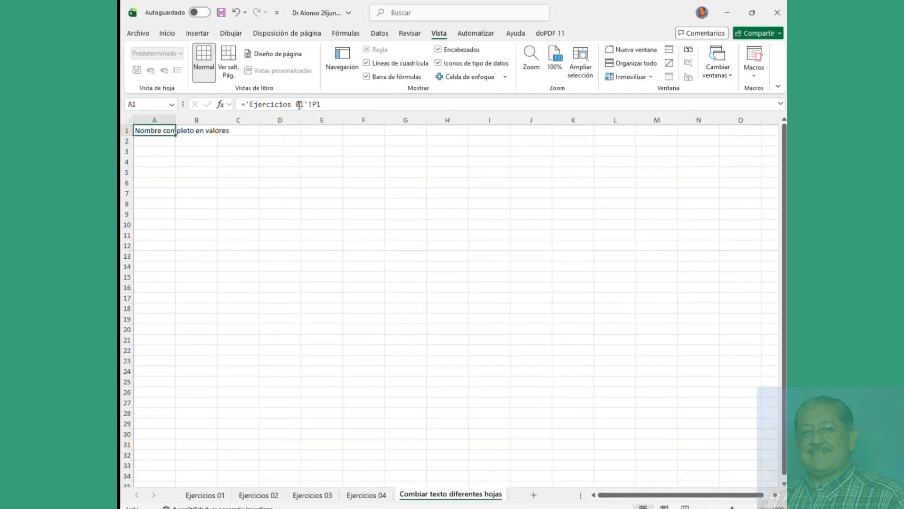
left_click_drag(304, 104, 253, 104)
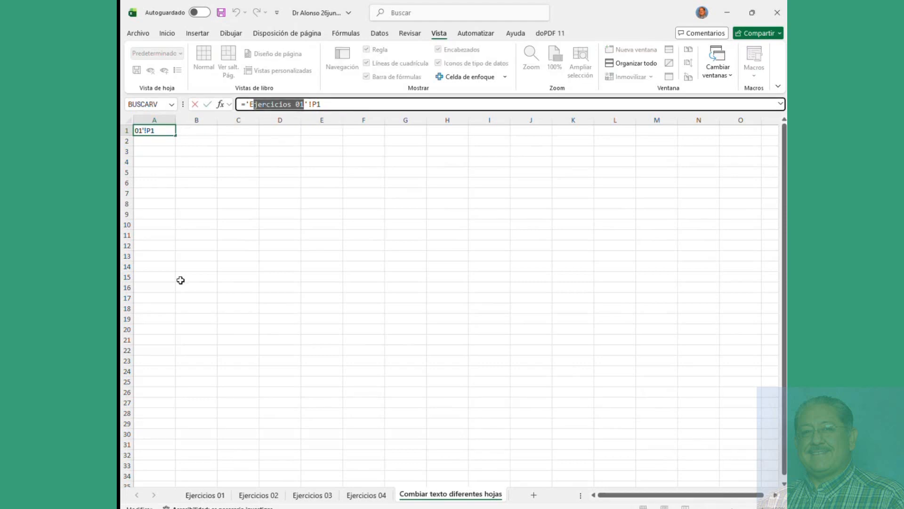
left_click(195, 132)
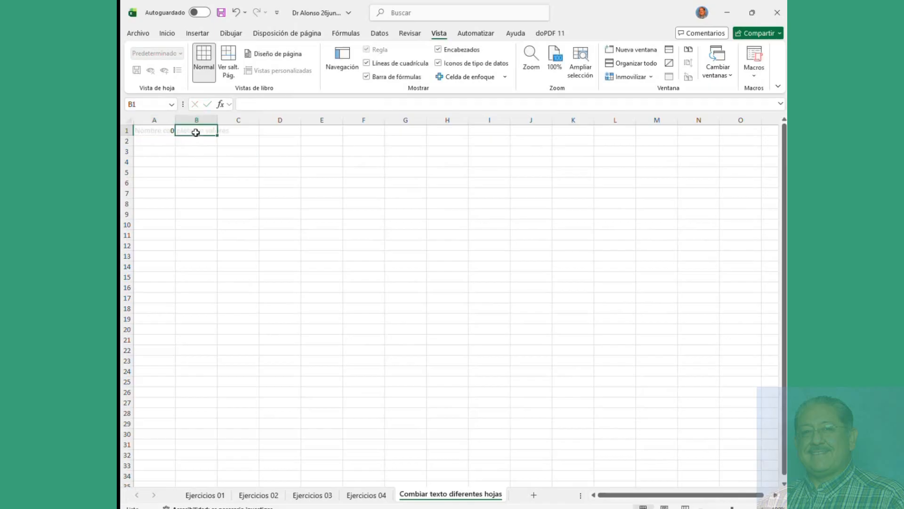
double_click(175, 120)
left_click(181, 147)
left_click(190, 132)
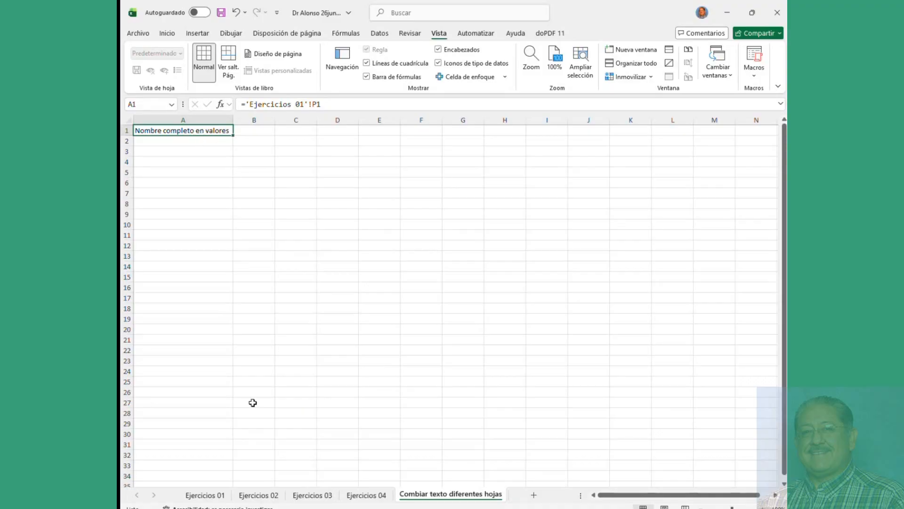
left_click(206, 495)
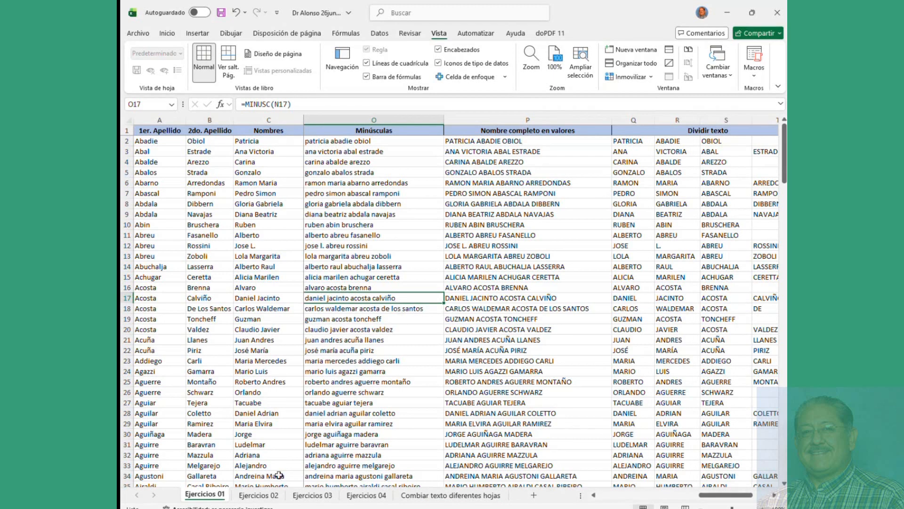
left_click(267, 497)
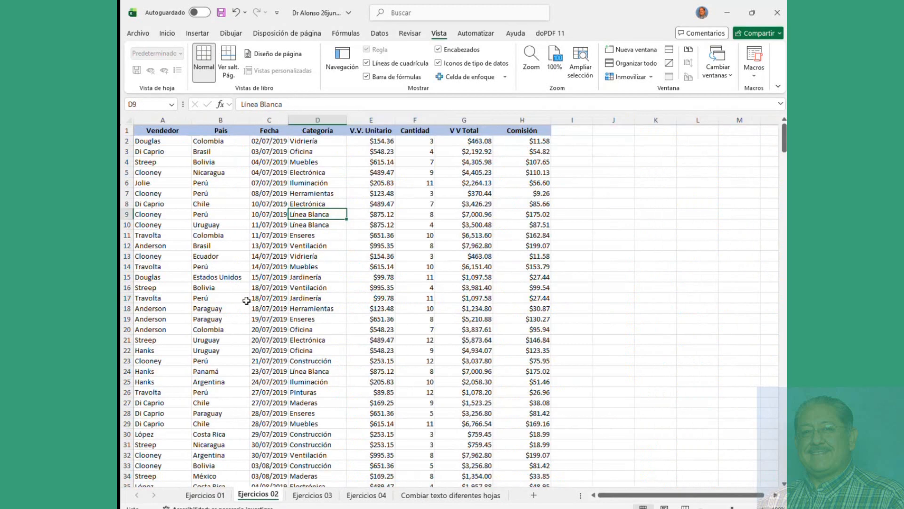
left_click(318, 131)
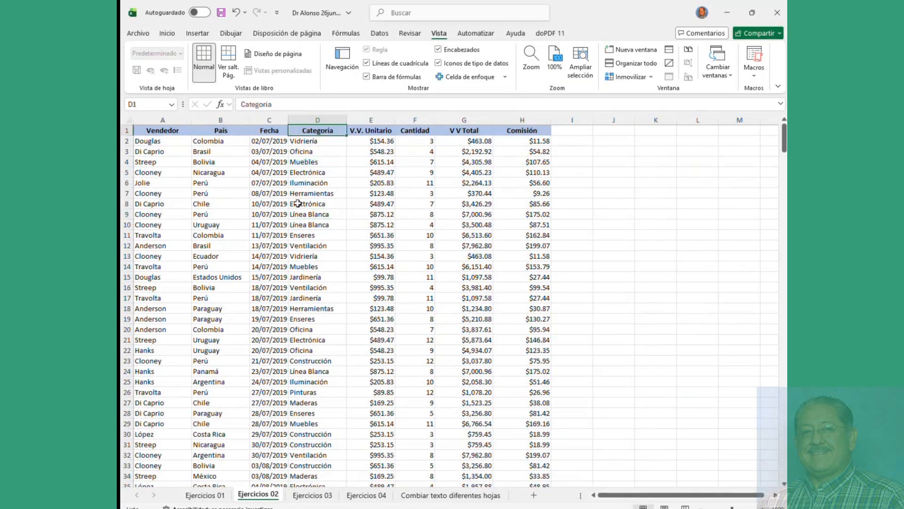
left_click(467, 495)
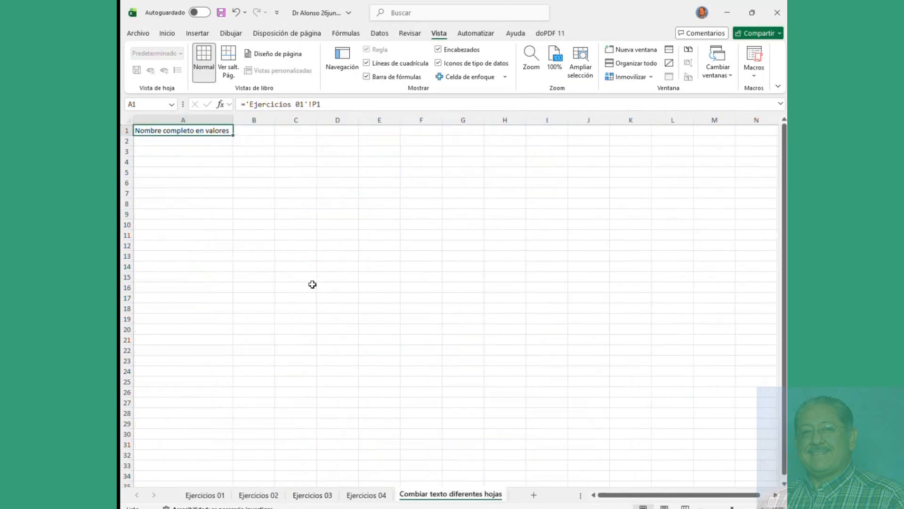
Step: Link B1 to the Categoría header in 'Ejercicios 02'!D1
left_click(264, 134)
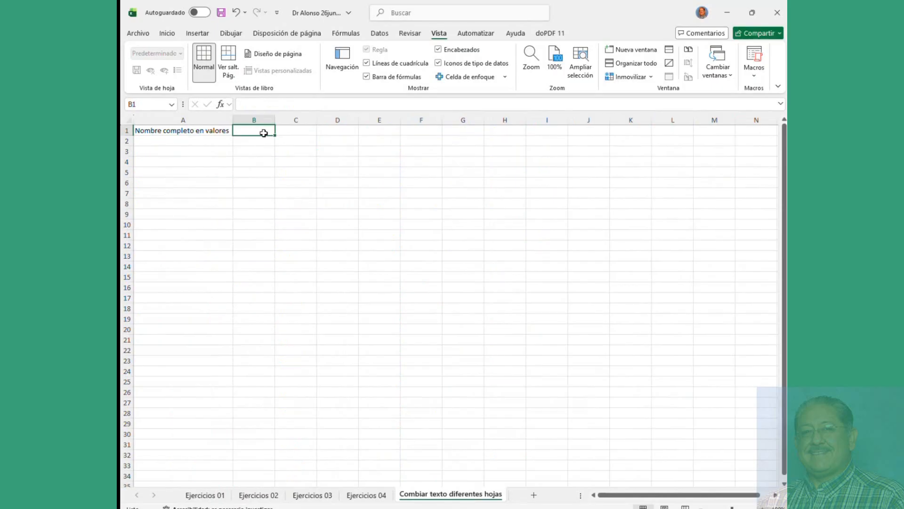
type("=")
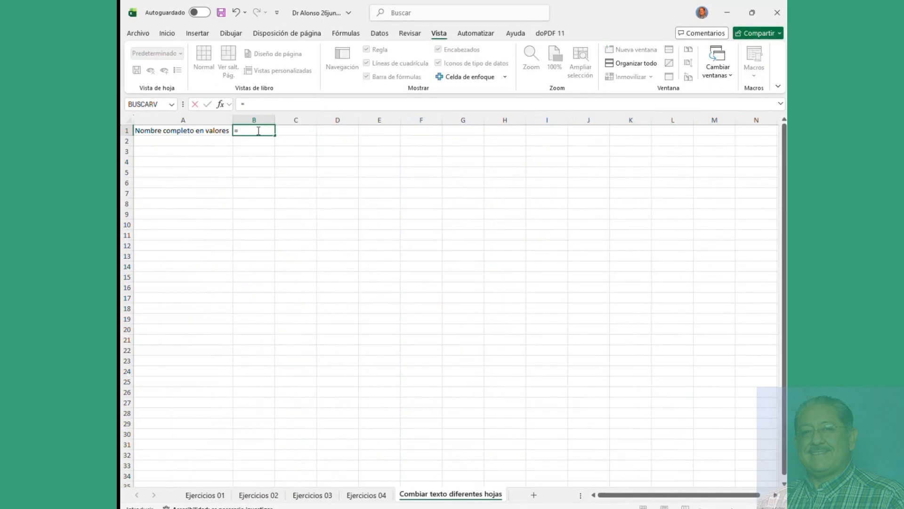
left_click(263, 499)
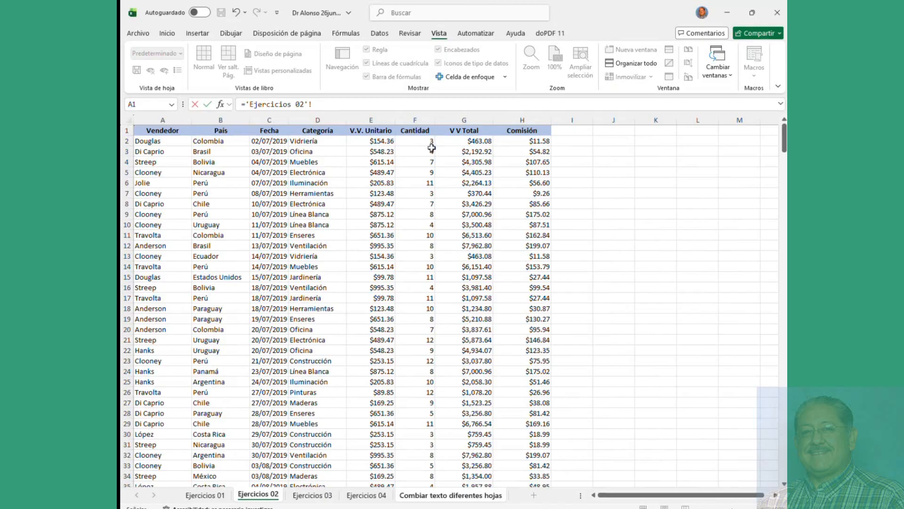
left_click(311, 132)
key("Return")
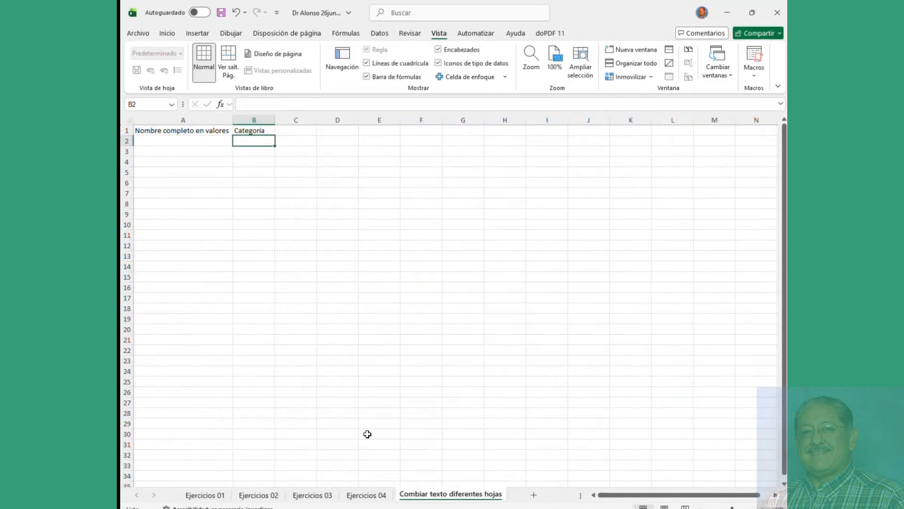
Step: Link C1 to the Cargo header in 'Ejercicios 03'!G1
left_click(300, 130)
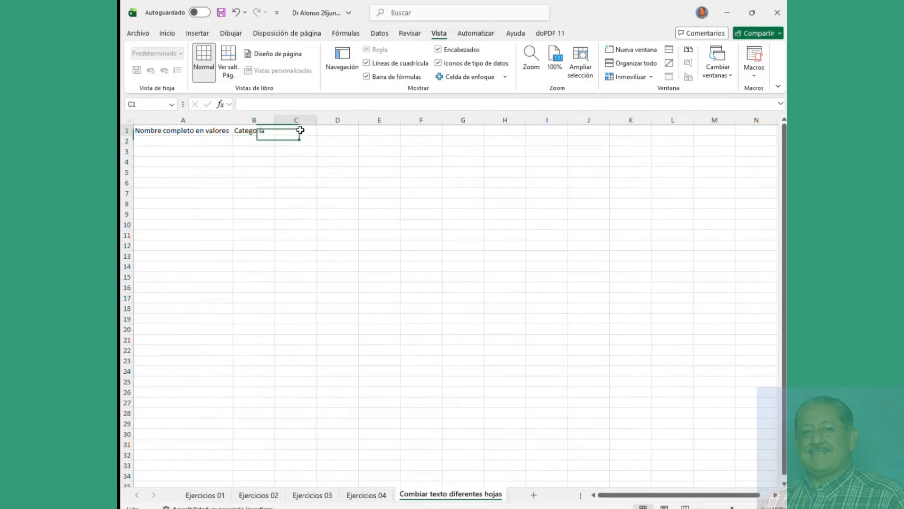
type("=")
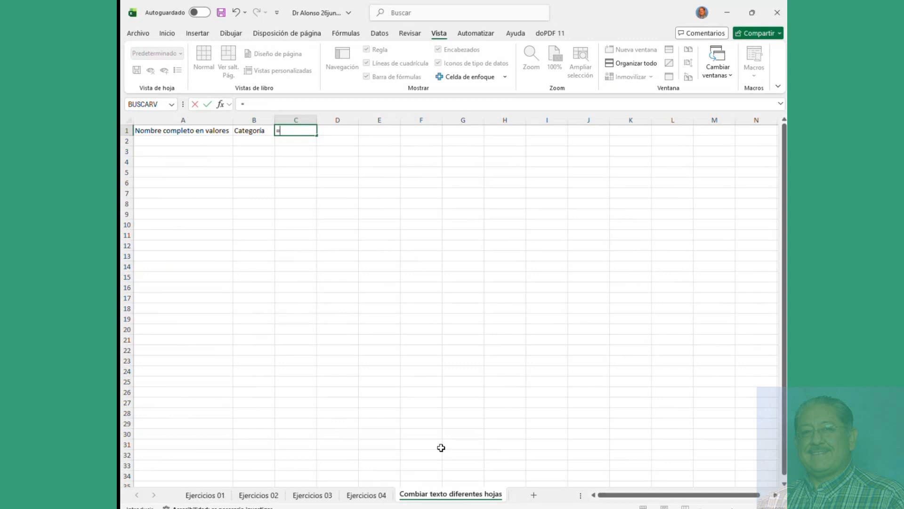
left_click(312, 494)
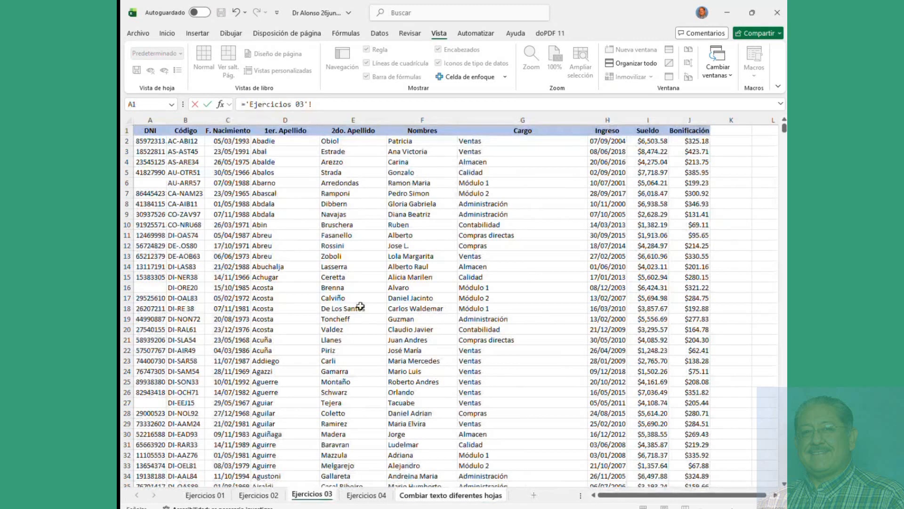
left_click(491, 131)
key("Return")
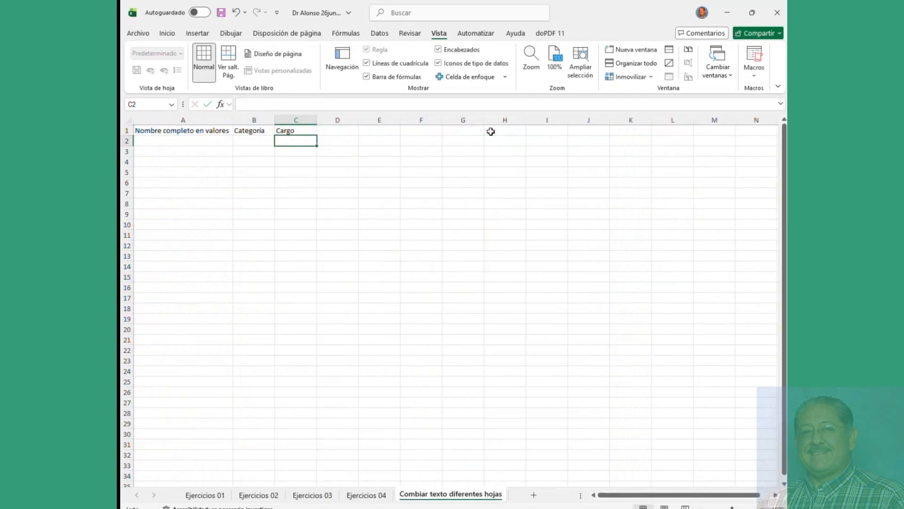
Step: Link D1 to the País header of Tabla5 on the Ejercicios 04 sheet
left_click(342, 133)
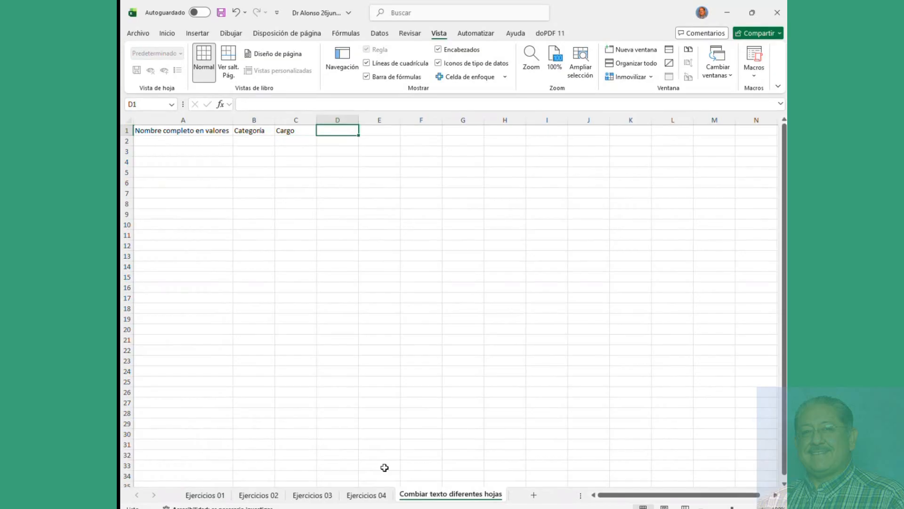
type("=")
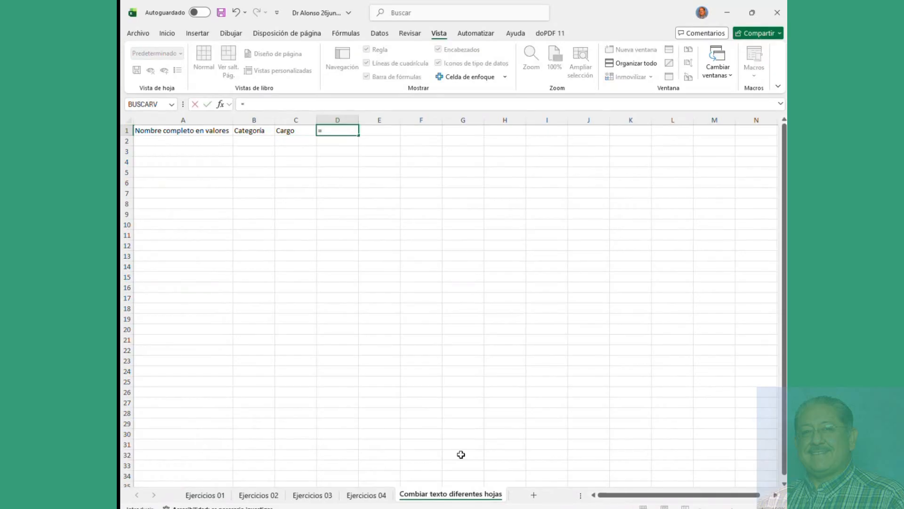
left_click(367, 495)
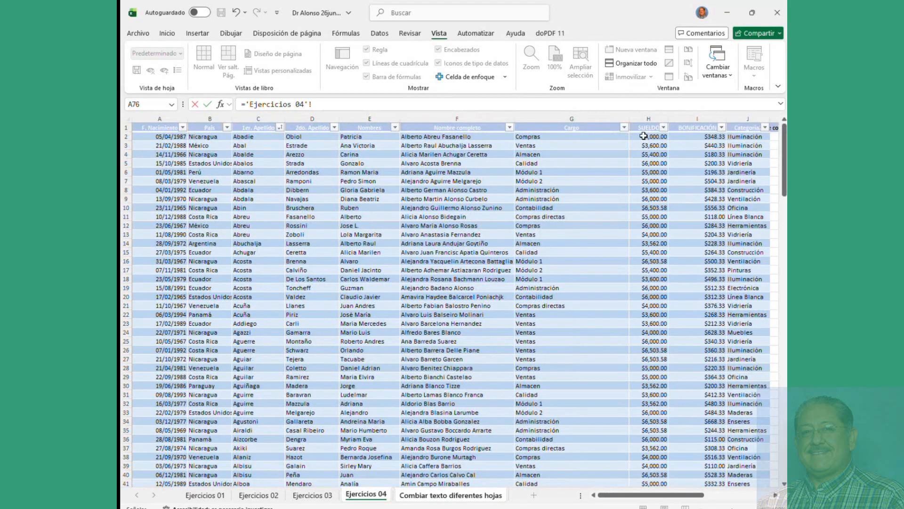
left_click(203, 127)
key("Return")
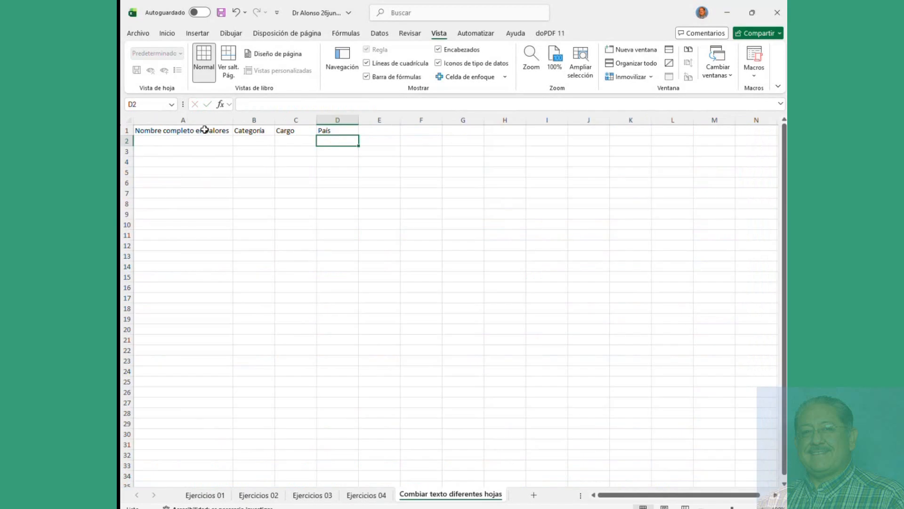
Step: Review the linking formulas of the headers in A1 through D1
left_click(198, 131)
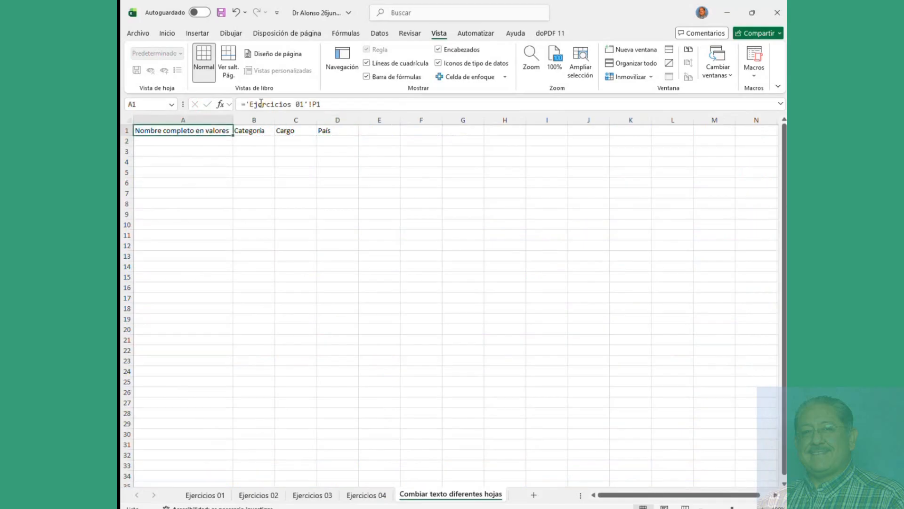
left_click(254, 130)
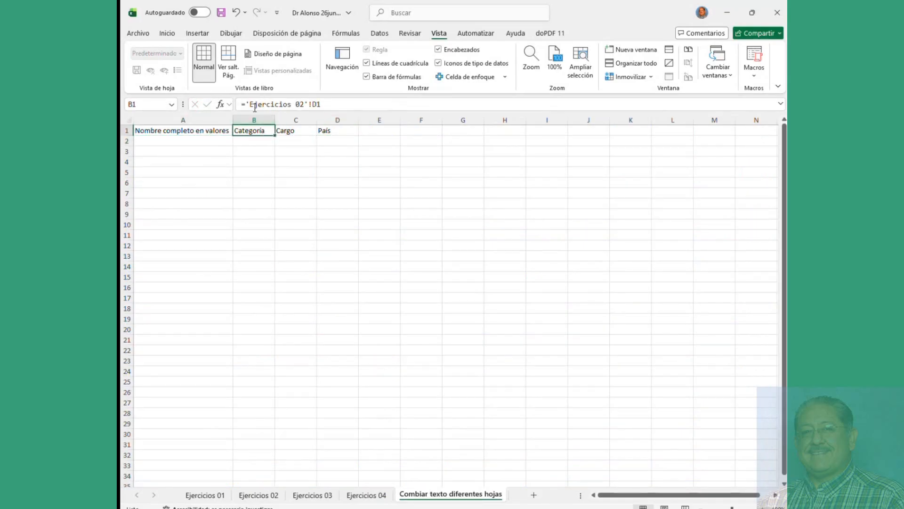
left_click(292, 129)
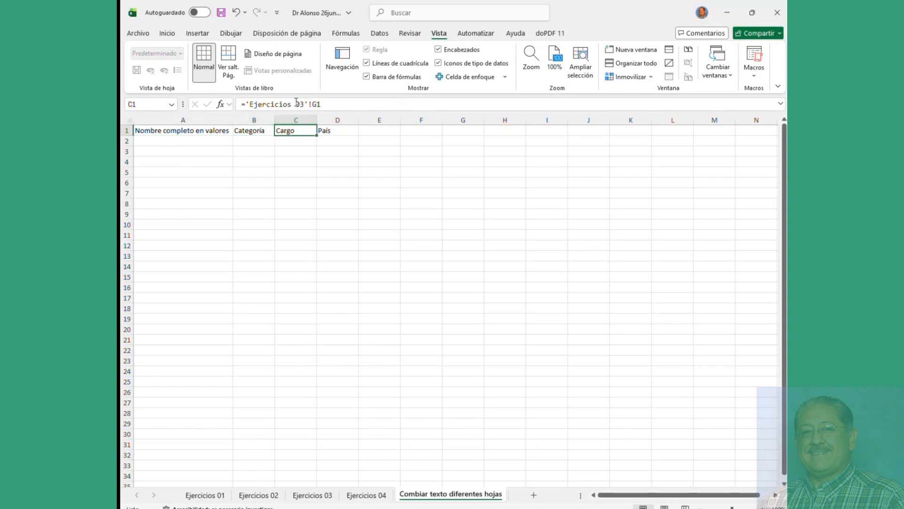
left_click(324, 130)
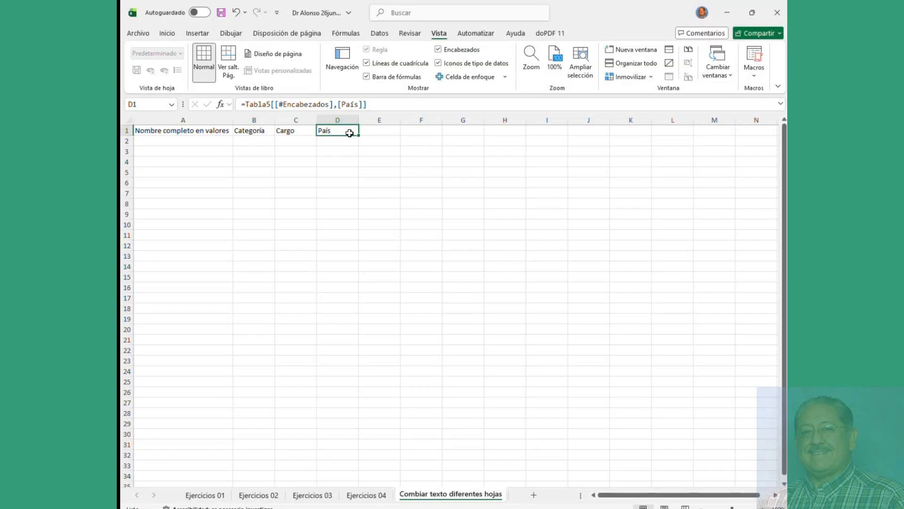
Step: Fill the País link down to D3, then delete the extra copies in D2:D3
left_click_drag(358, 135, 358, 157)
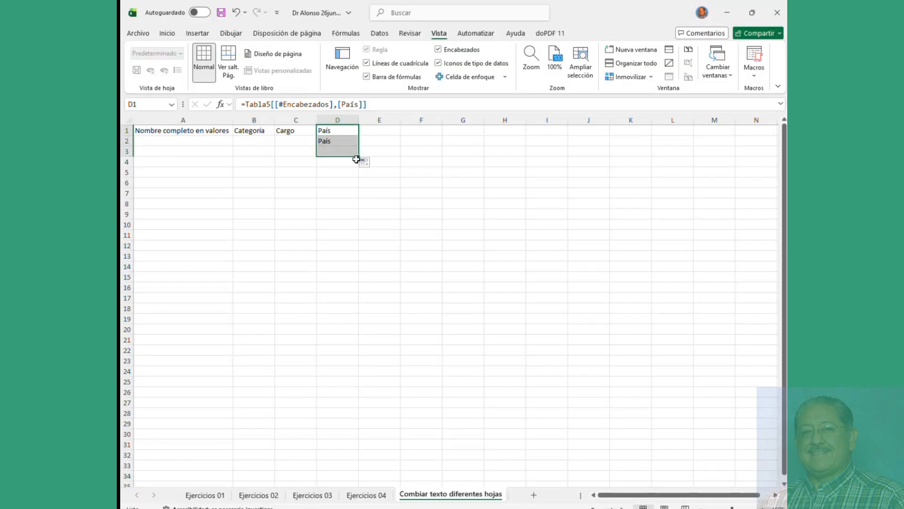
left_click(343, 141)
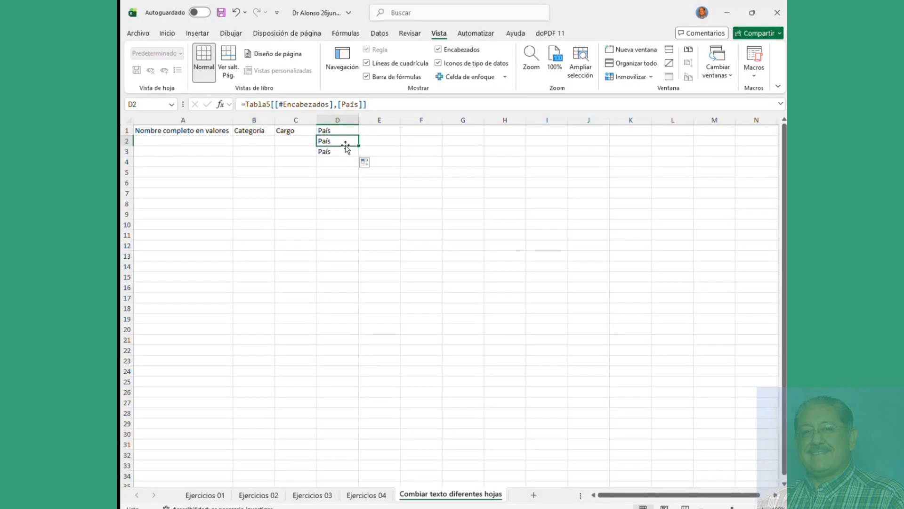
key("Delete")
left_click(344, 152)
key("Delete")
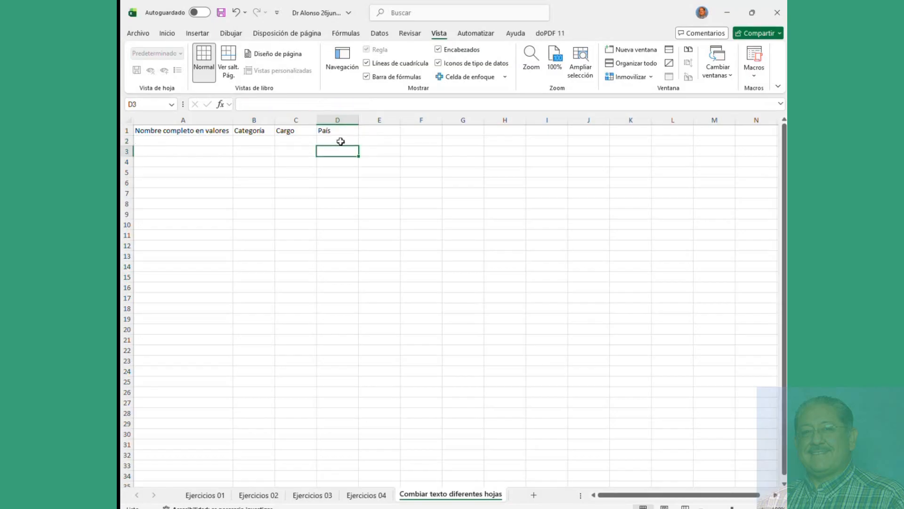
Step: Fill the name and Categoría links in columns A and B down to row 7
left_click(176, 132)
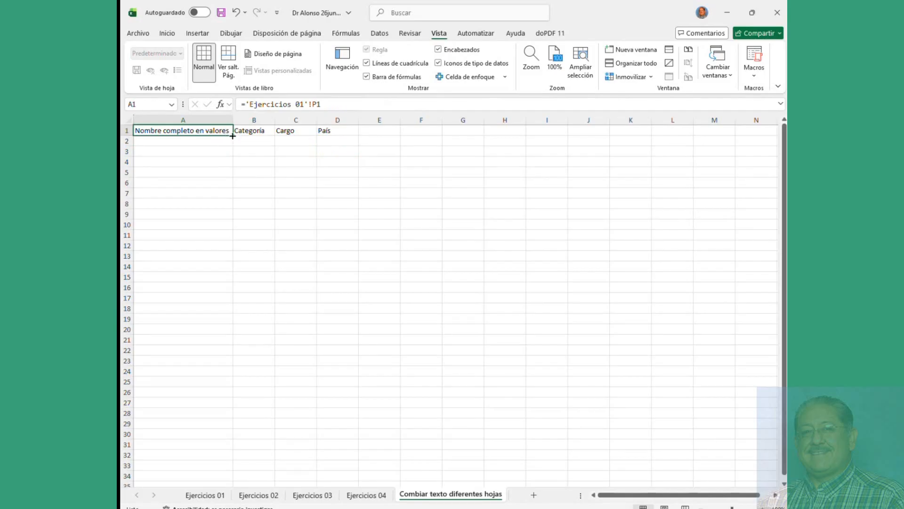
left_click_drag(233, 135, 234, 146)
left_click(218, 140)
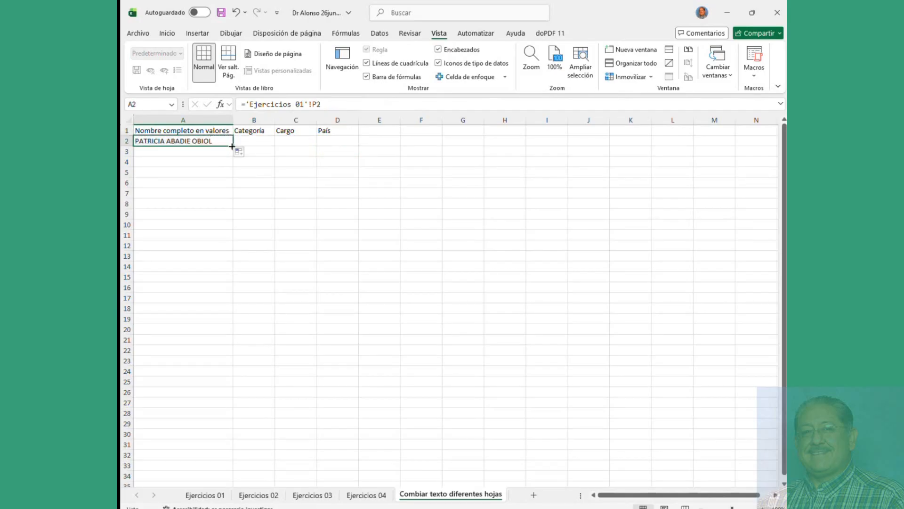
left_click_drag(232, 146, 234, 194)
left_click(263, 131)
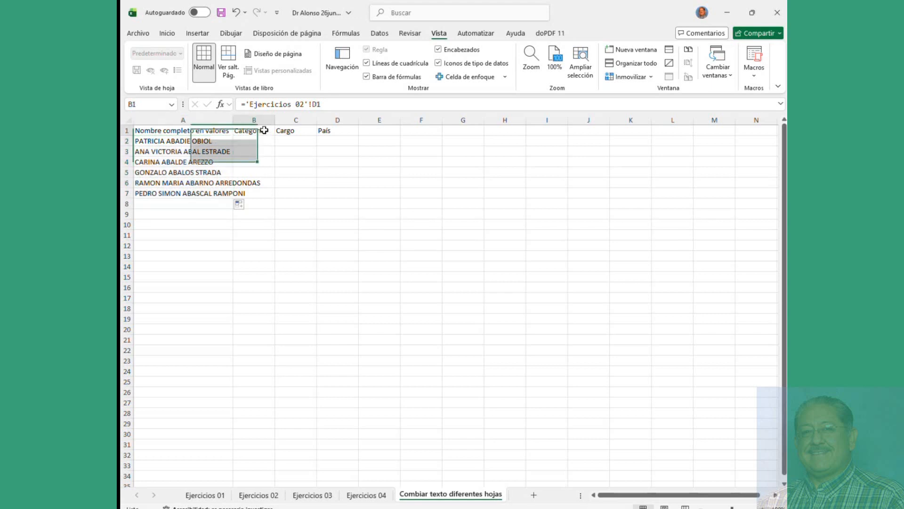
left_click_drag(276, 137, 270, 196)
left_click(330, 131)
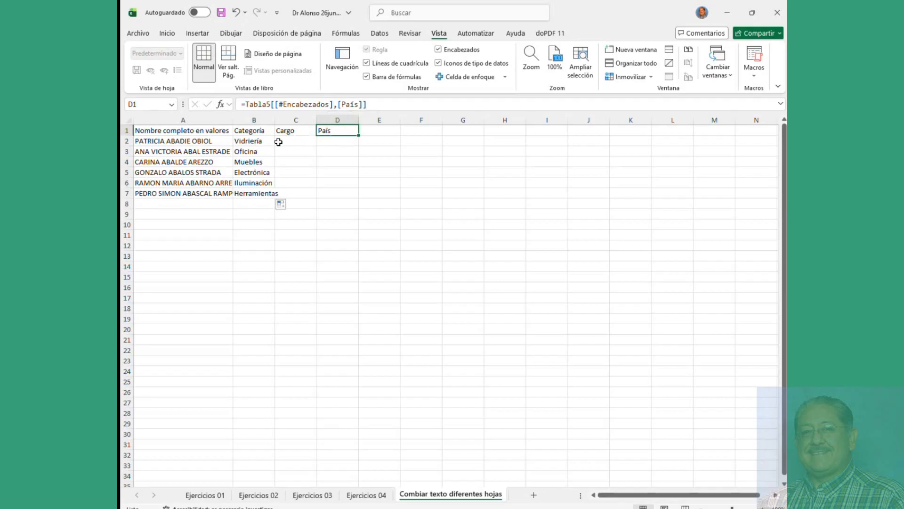
Step: Autofit columns A to C and widen the Cargo column so its entries show
double_click(237, 120)
double_click(305, 120)
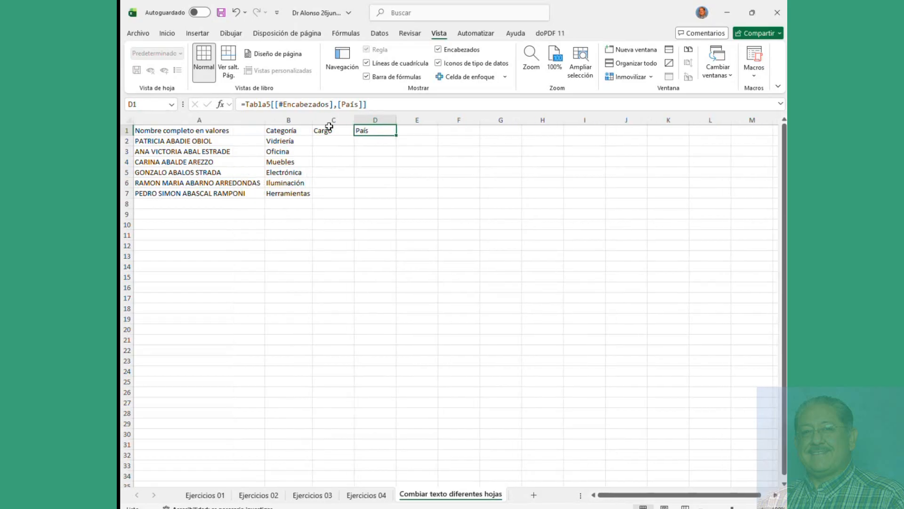
double_click(355, 120)
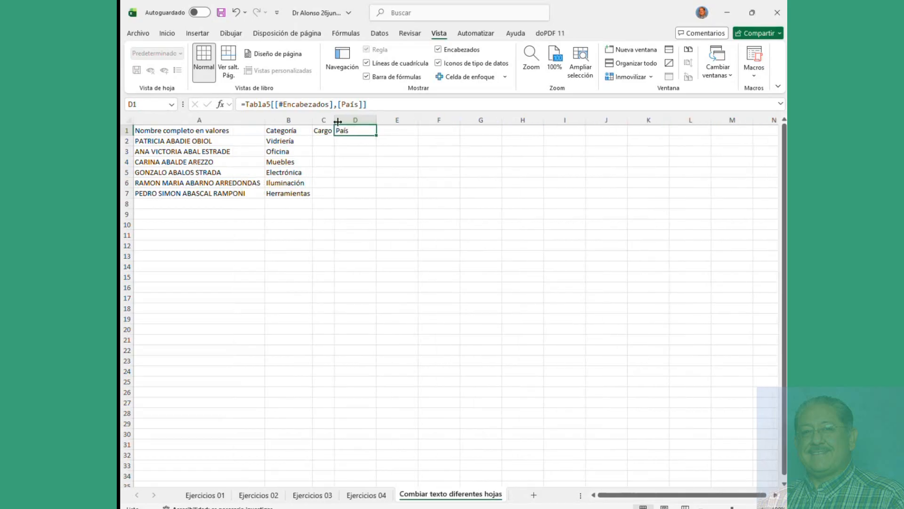
left_click_drag(338, 122, 397, 197)
left_click(376, 134)
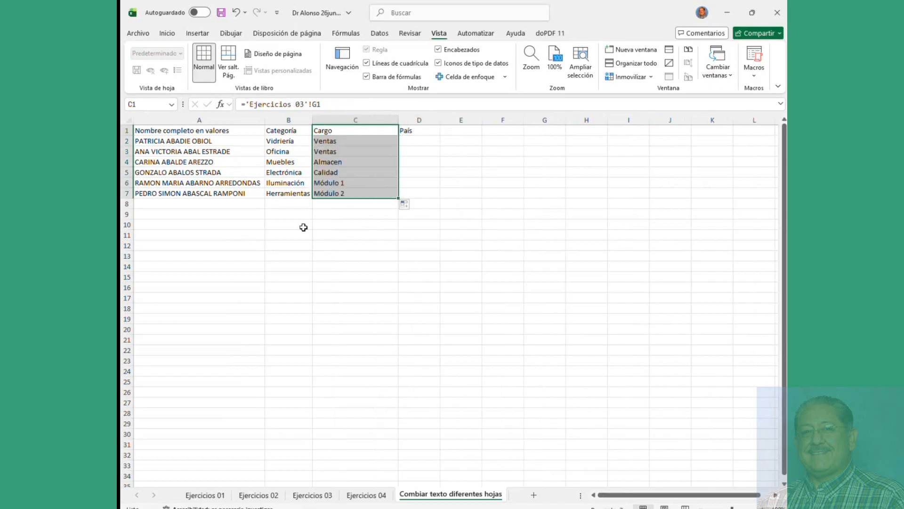
left_click(417, 132)
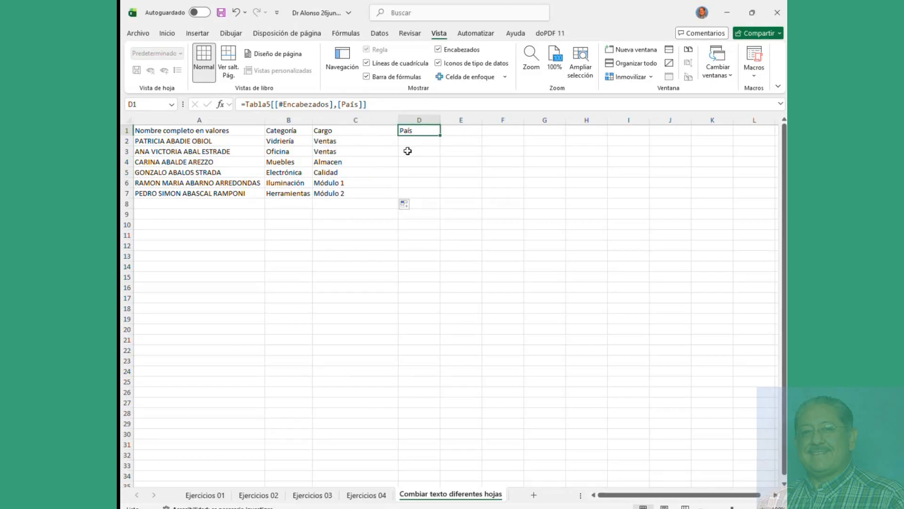
Step: Link D1 to the Ingreso header 'Ejercicios 03'!H1 and fill it down to row 8
type("=")
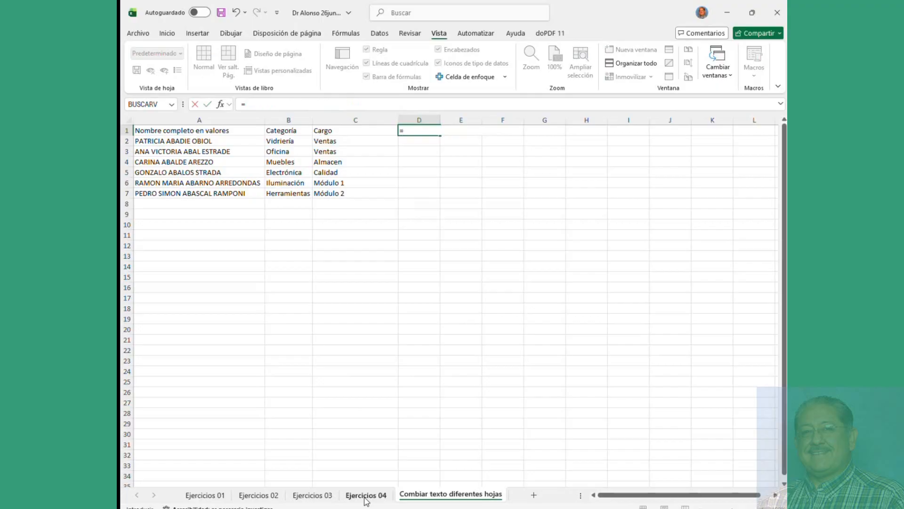
left_click(366, 496)
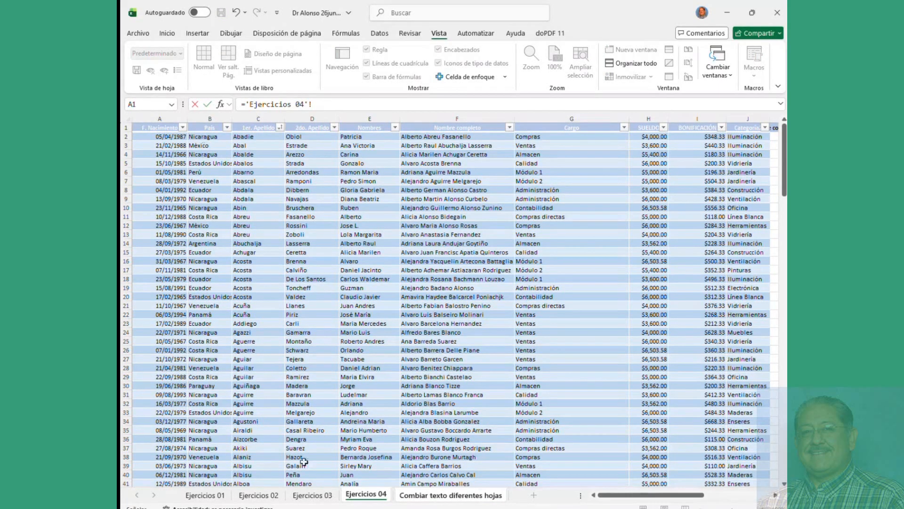
left_click(309, 496)
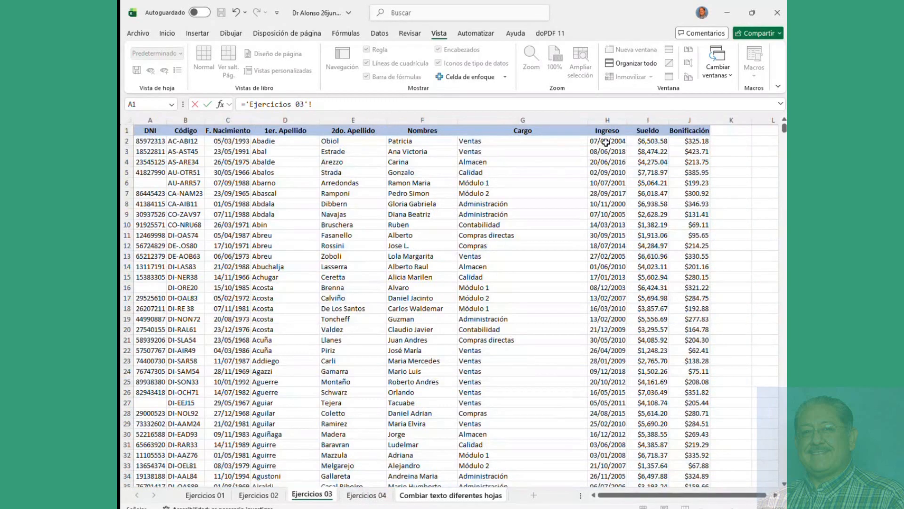
left_click(612, 132)
key("Return")
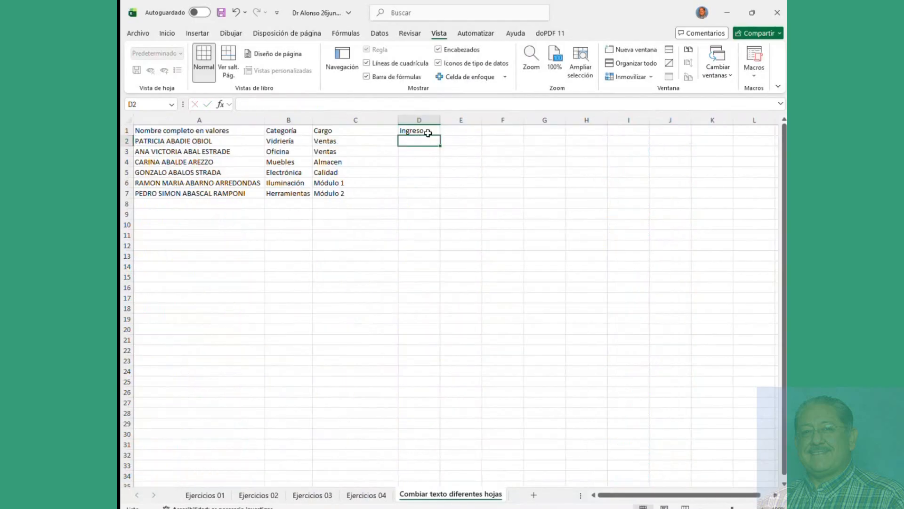
left_click(426, 132)
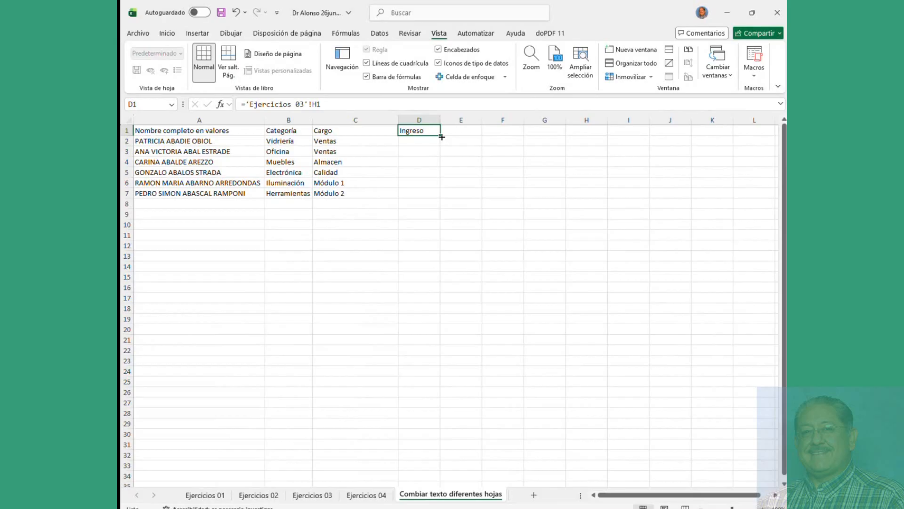
left_click_drag(442, 137, 440, 207)
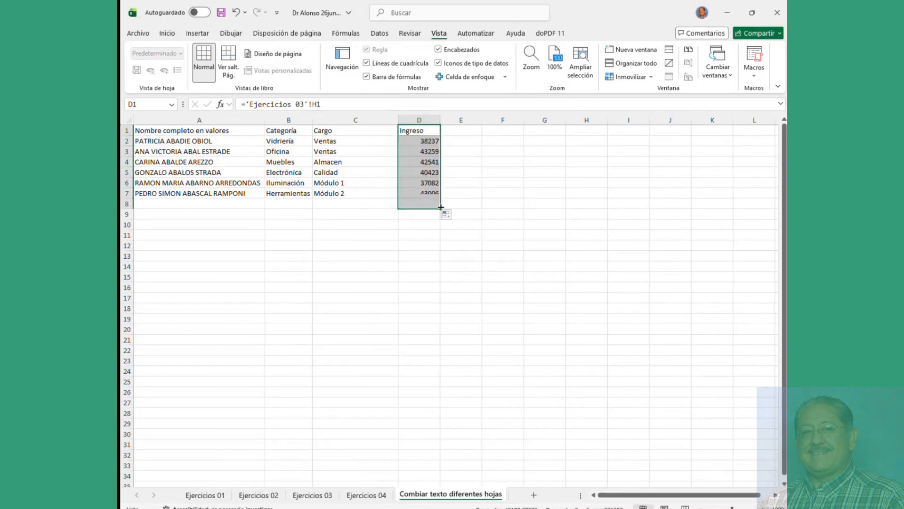
Step: Review the linking formulas behind A1 and the first row's name, category, cargo and income
left_click(168, 131)
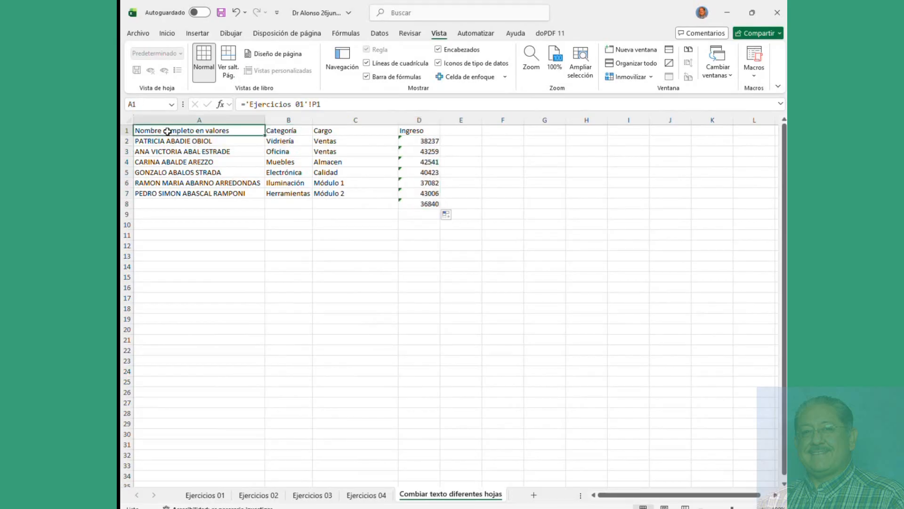
left_click(159, 140)
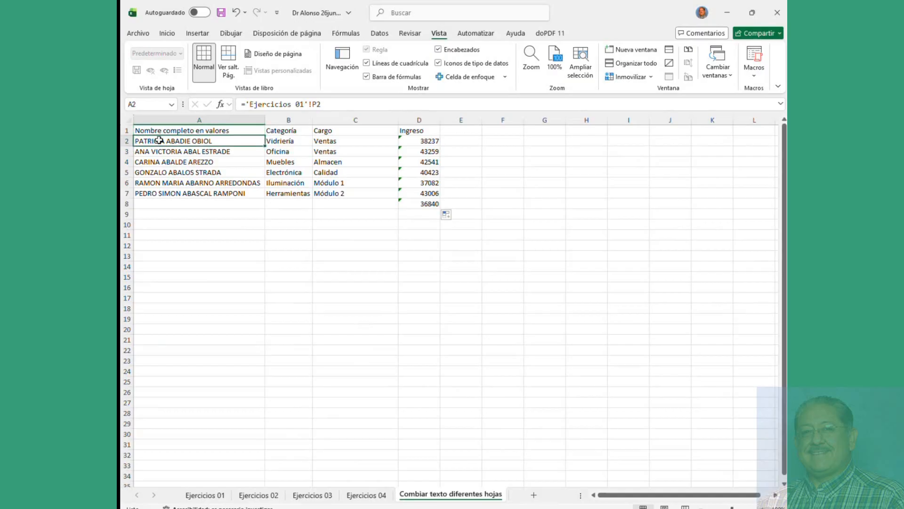
left_click(283, 141)
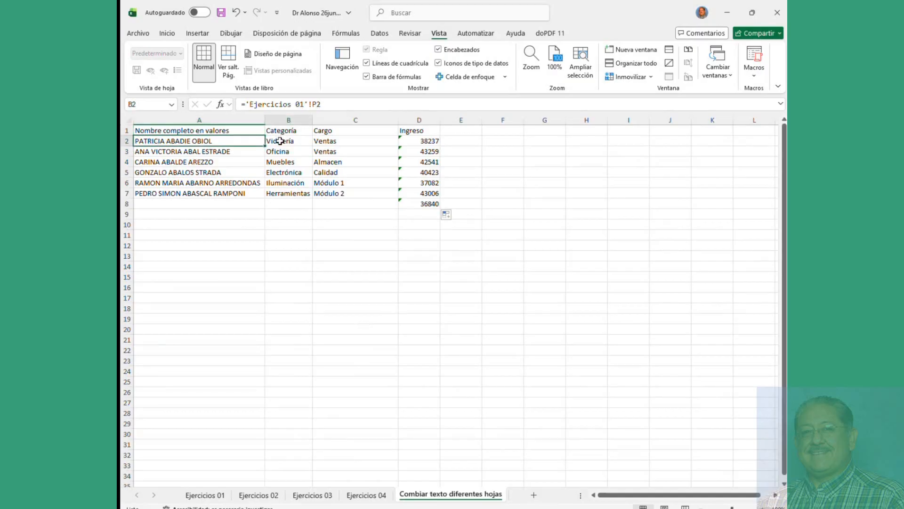
left_click(319, 141)
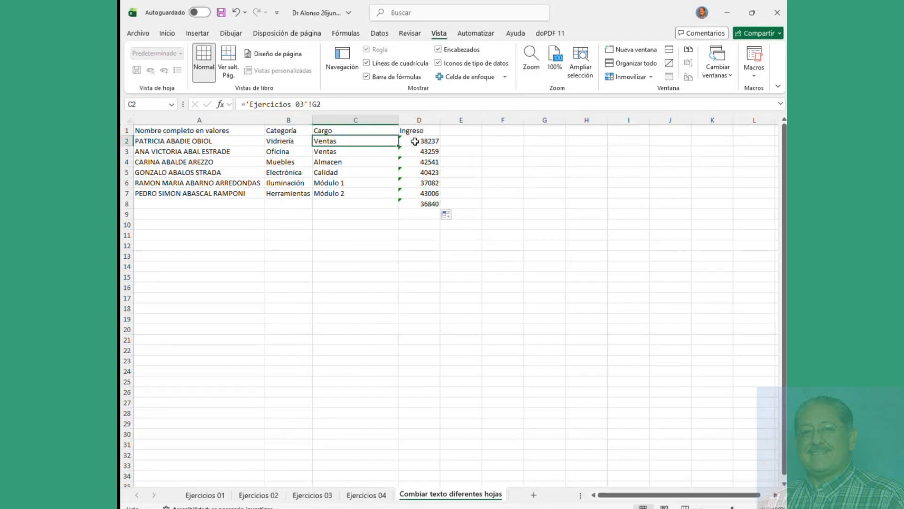
left_click(415, 141)
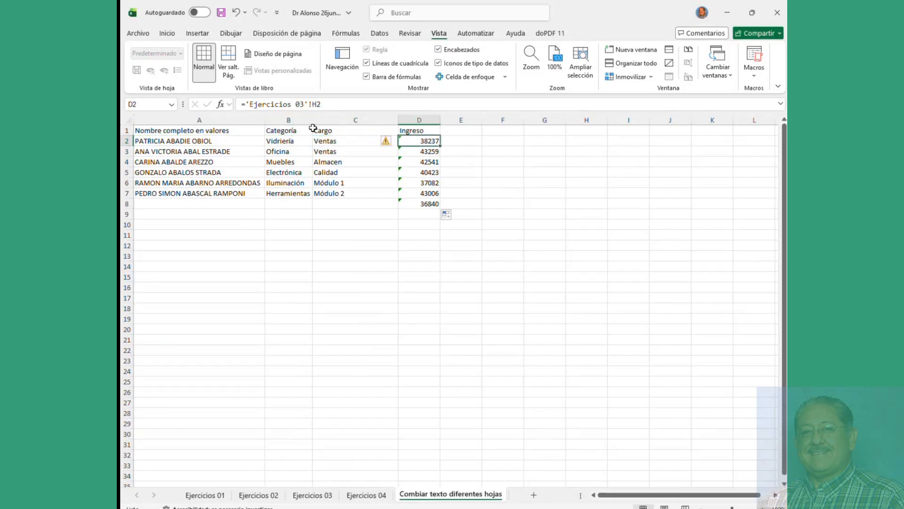
left_click(193, 140)
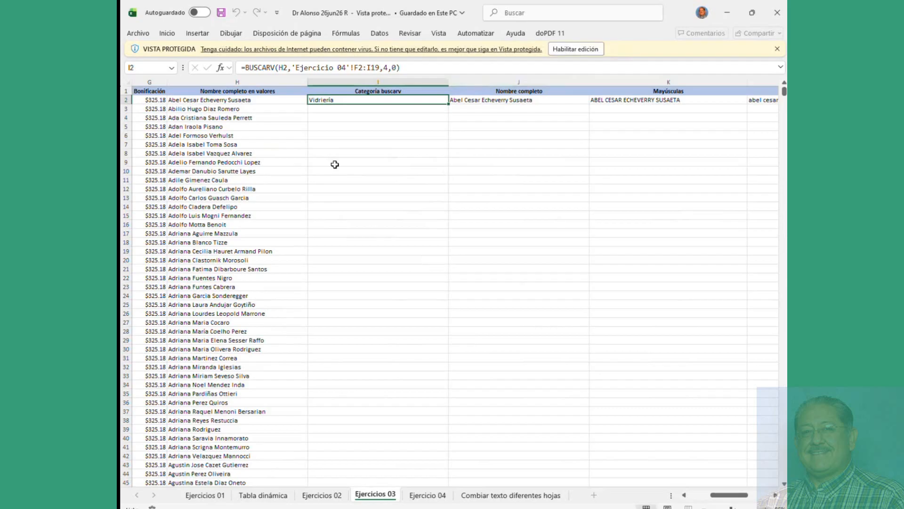
Step: Browse the workbook's sheets and enable editing of the protected workbook
left_click(273, 128)
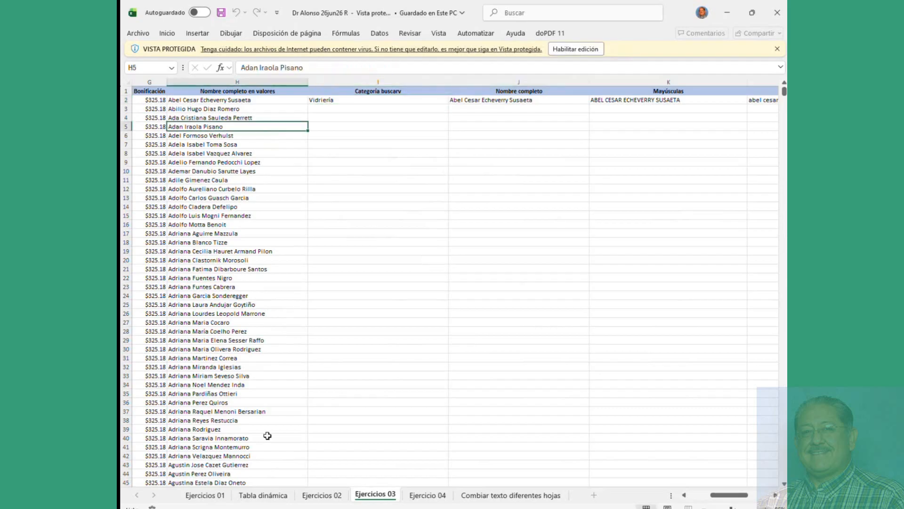
left_click(263, 495)
left_click(197, 496)
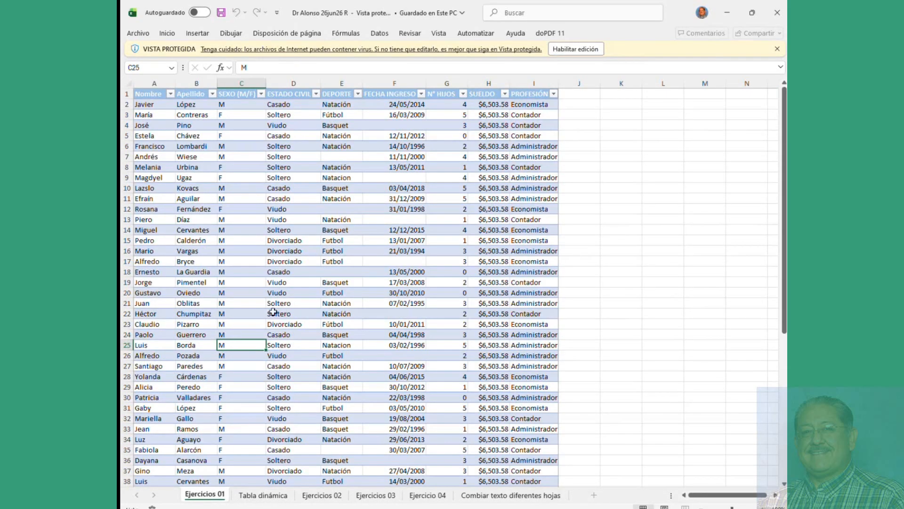
left_click(575, 49)
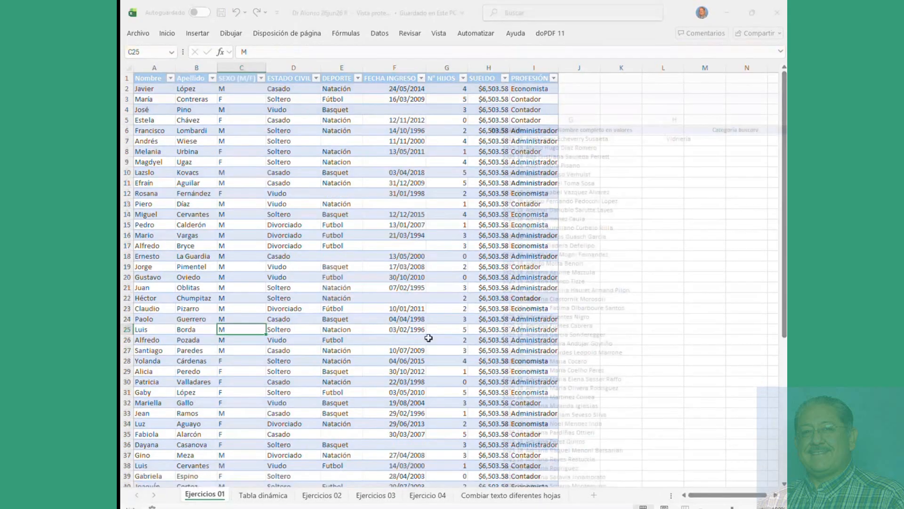
left_click(427, 495)
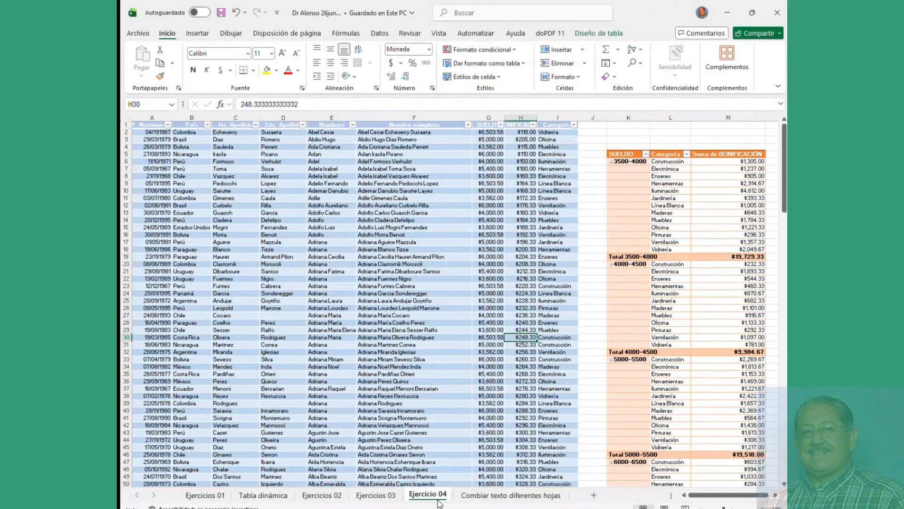
left_click(511, 494)
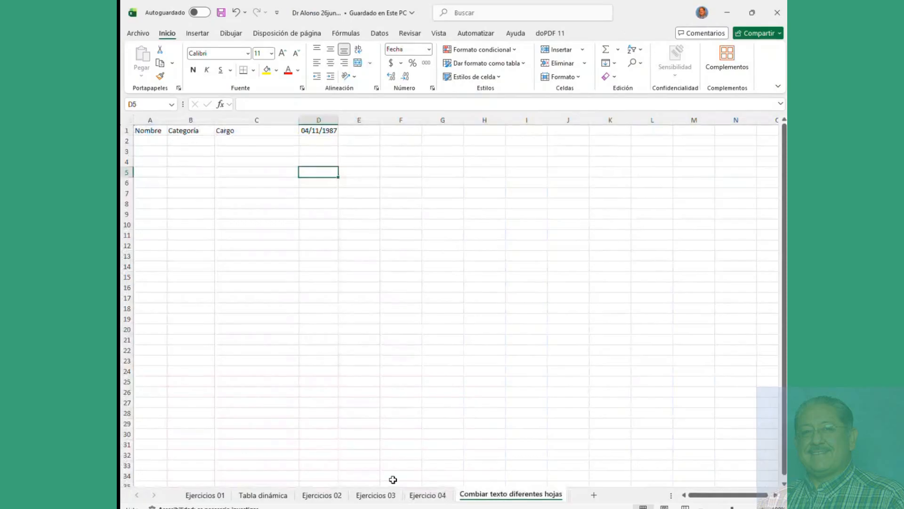
Step: Copy the entire Ejercicios 03 sheet from the Dr Alonso 26jun26 B workbook
left_click(274, 508)
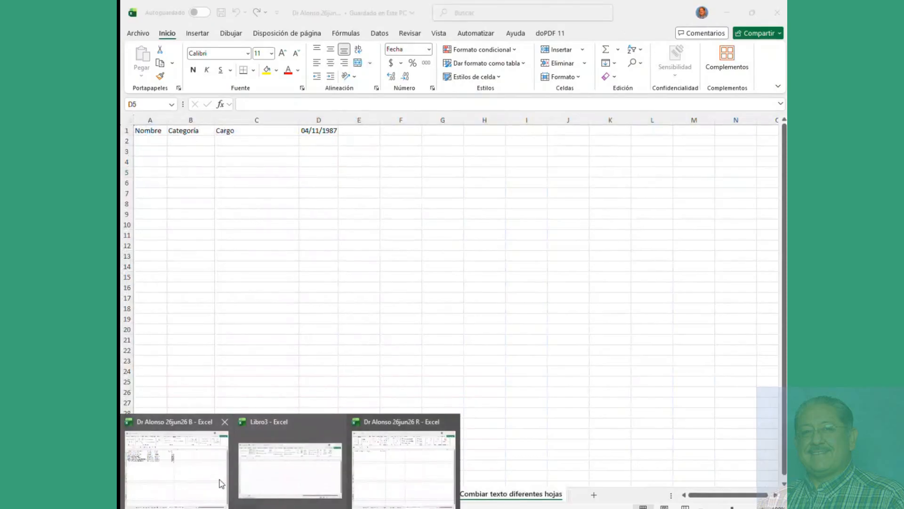
left_click(204, 481)
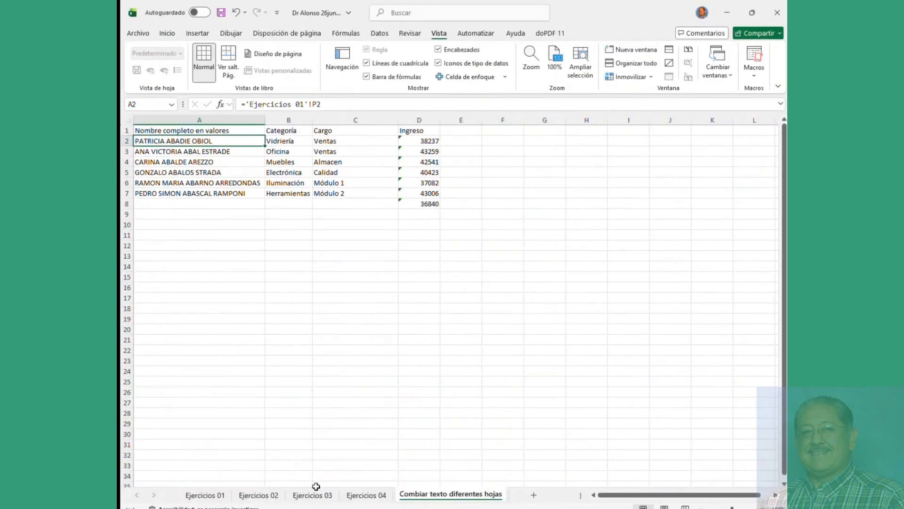
left_click(309, 497)
left_click(226, 309)
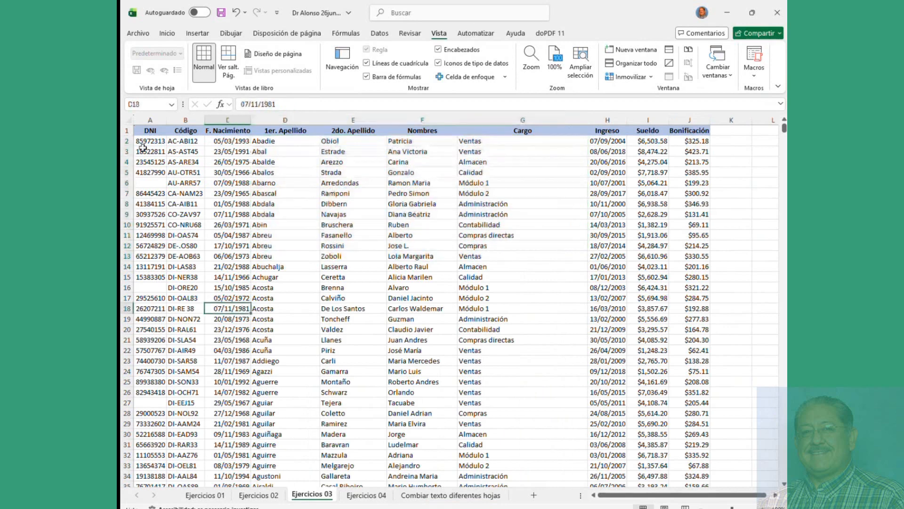
left_click(125, 124)
key("ctrl+c")
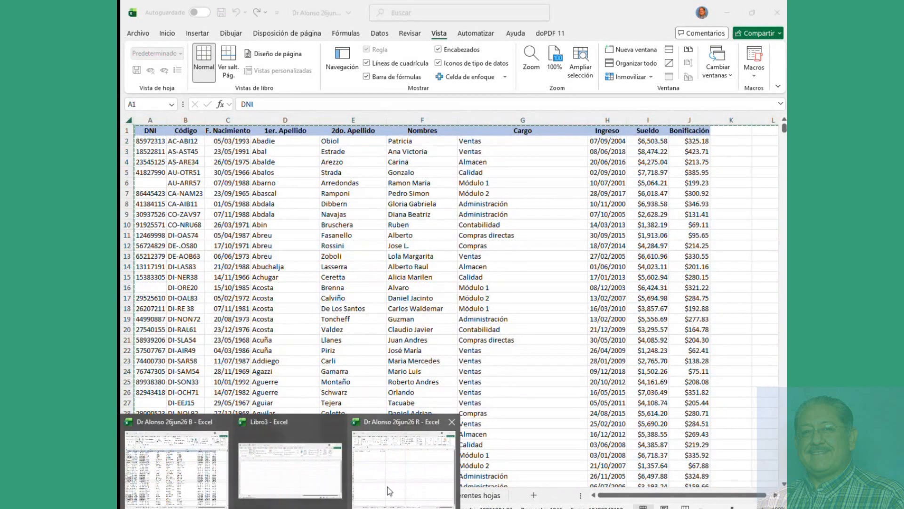
Step: Paste the copied data into a new Hoja1 in the Dr Alonso 26jun26 R workbook
left_click(394, 490)
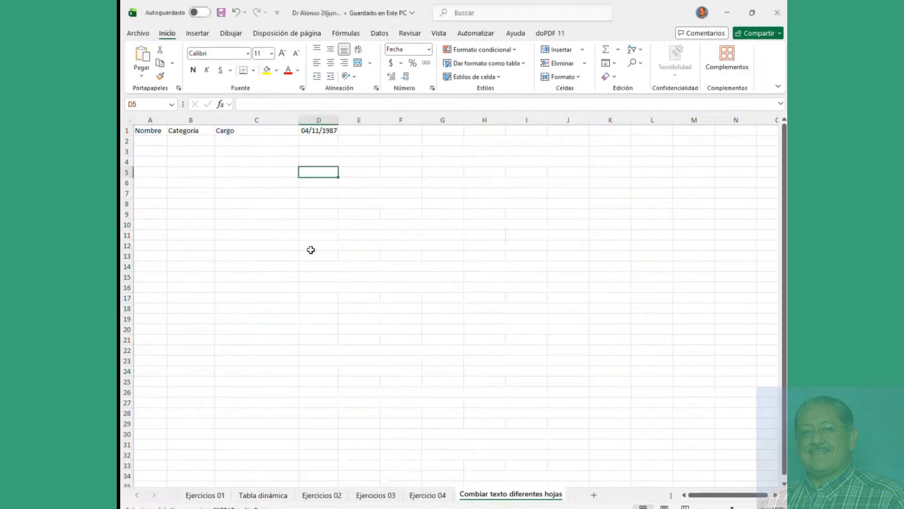
left_click(594, 495)
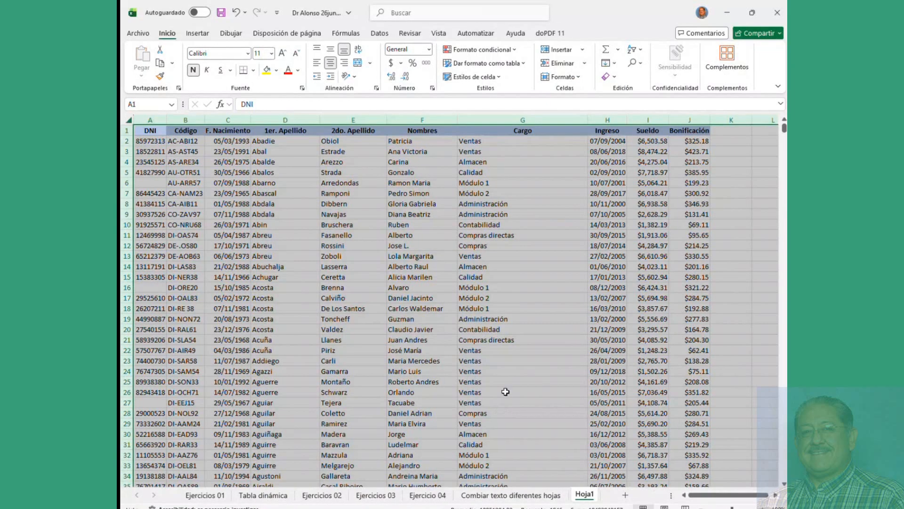
left_click(518, 361)
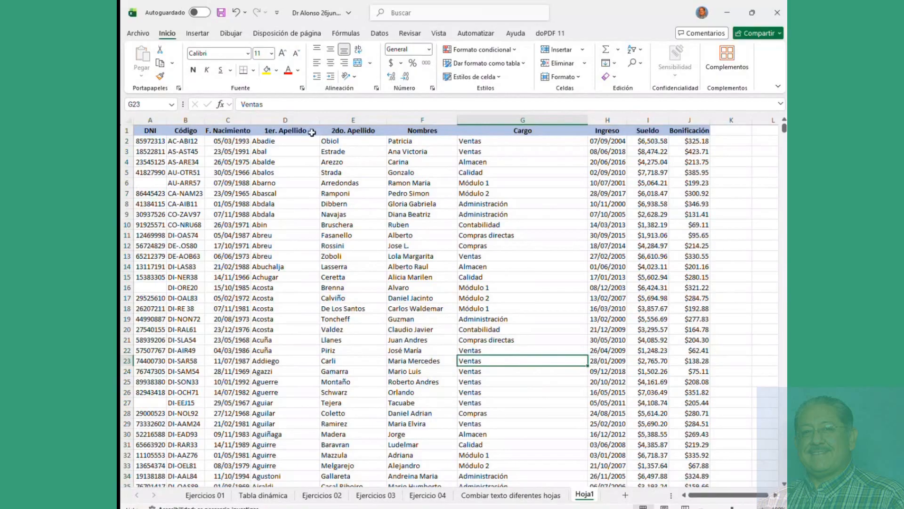
Step: View both workbooks' file name and location details, cancelling an upload of a copy
left_click(318, 13)
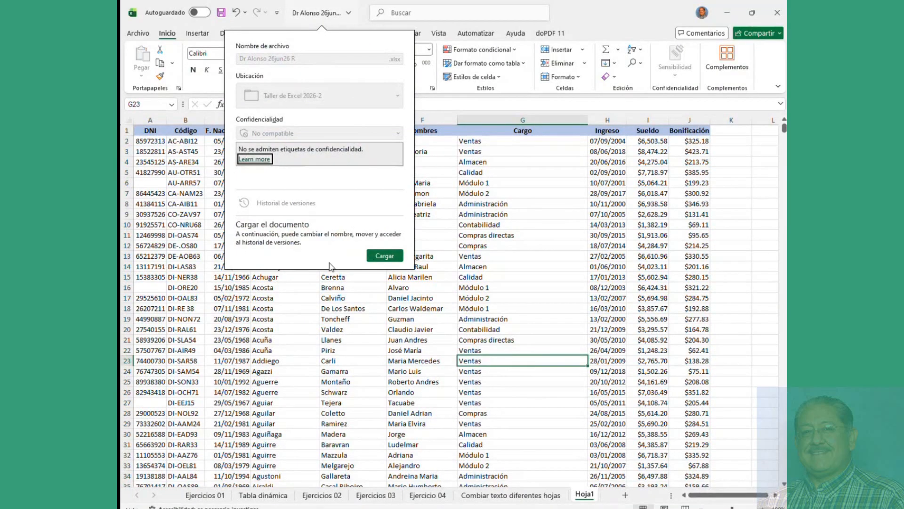
left_click(578, 308)
left_click(294, 508)
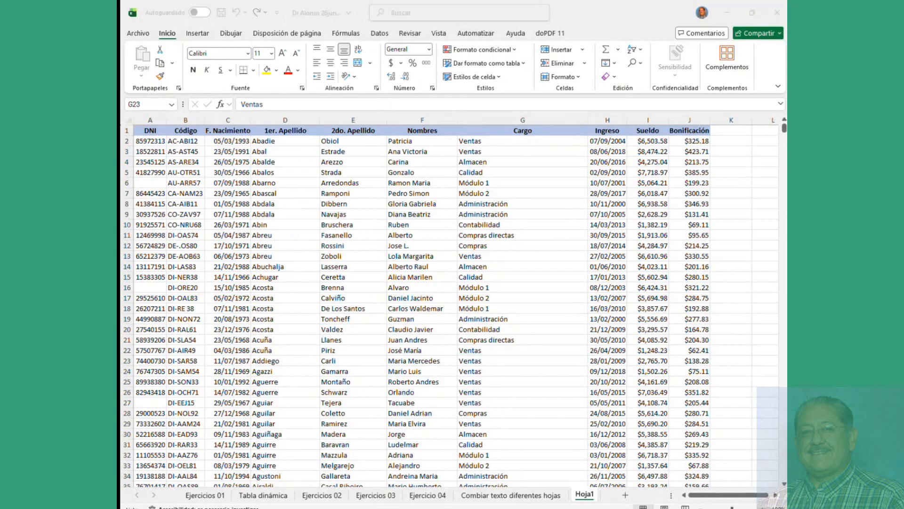
left_click(212, 484)
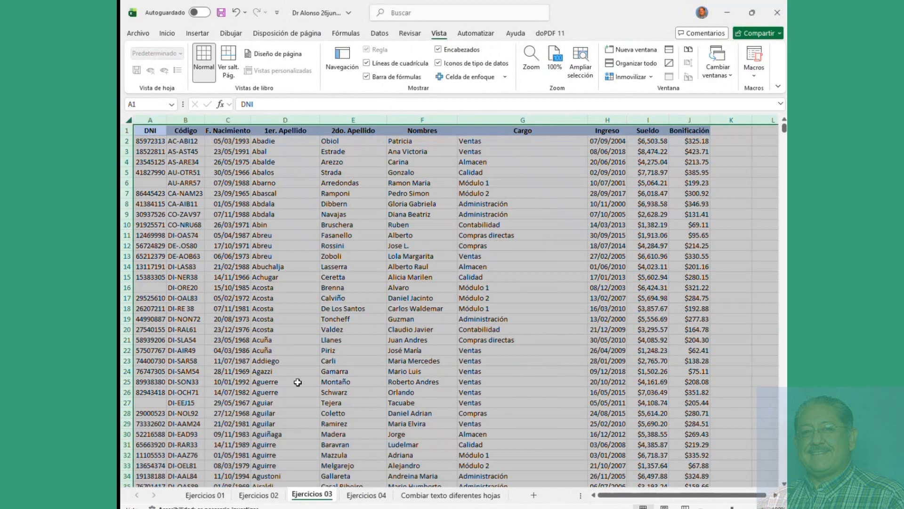
left_click(316, 15)
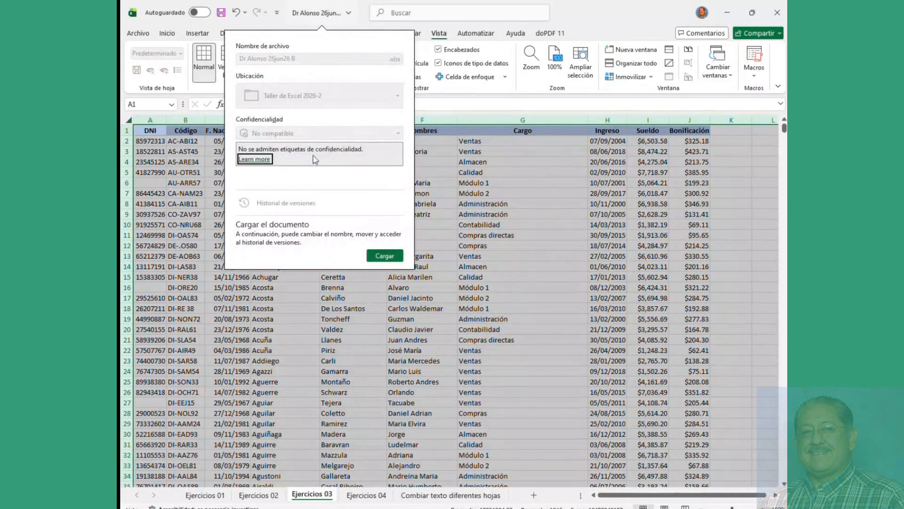
left_click(380, 257)
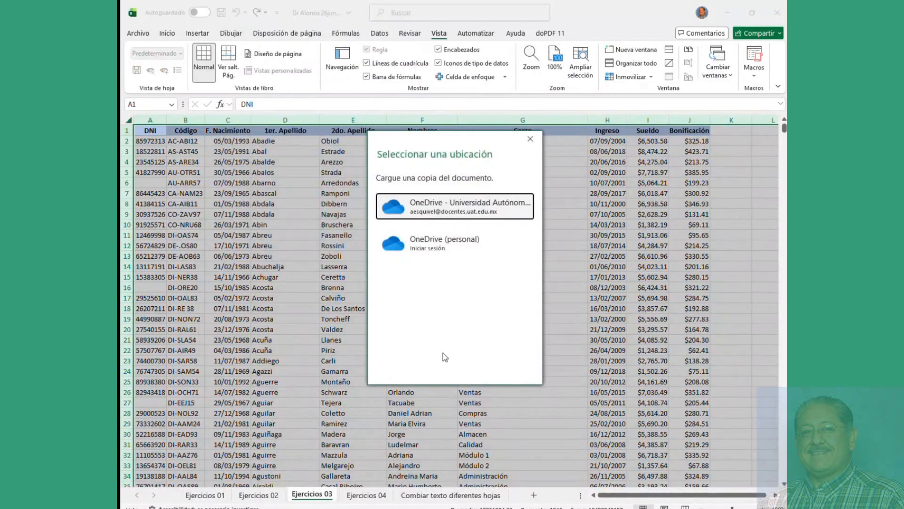
key("Escape")
Step: Delete the Ingreso data in D1:E8 and start a new linking formula in D1
left_click(451, 494)
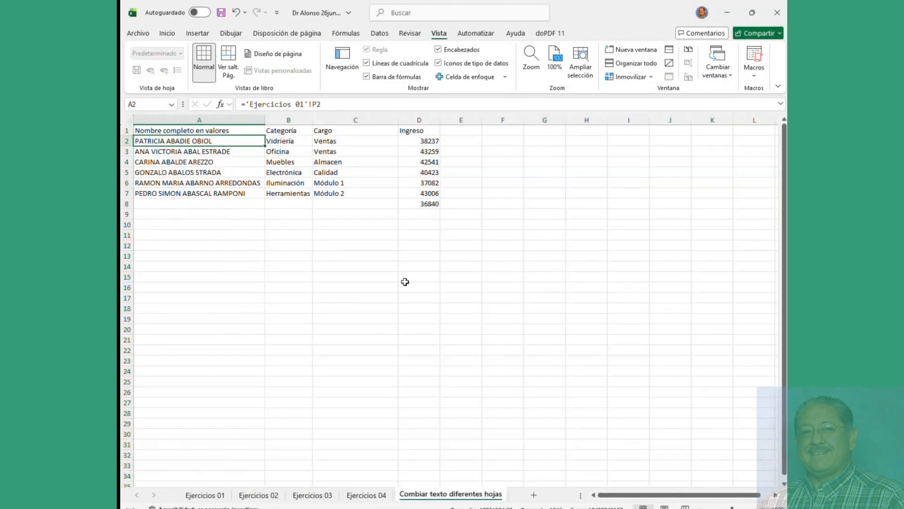
left_click_drag(424, 131, 440, 201)
key("Delete")
left_click(422, 134)
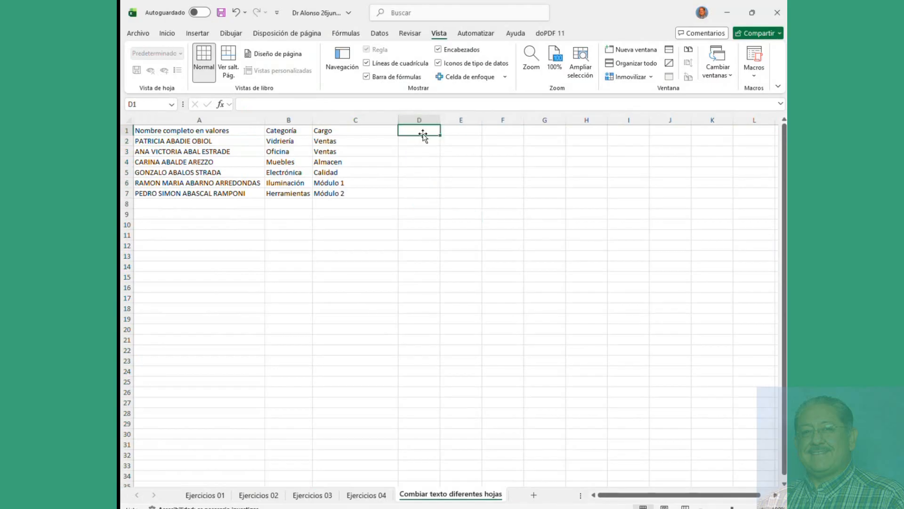
type("=")
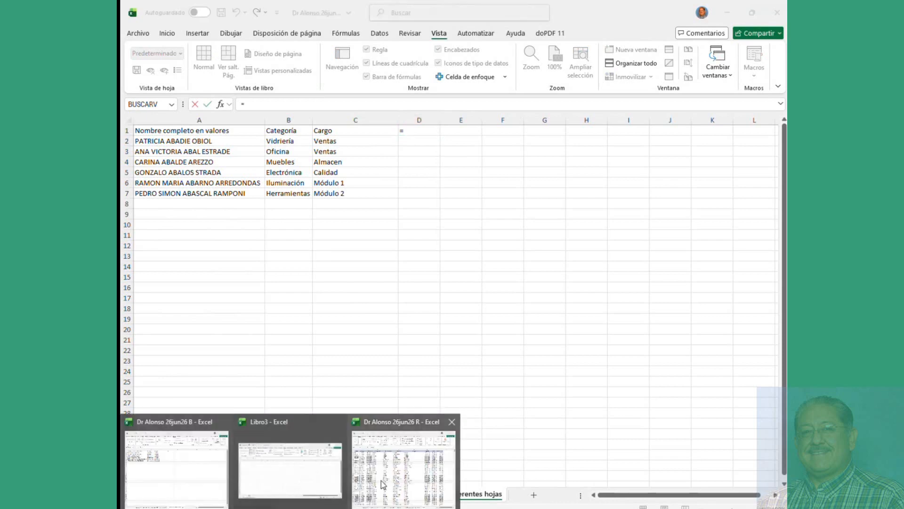
left_click(404, 459)
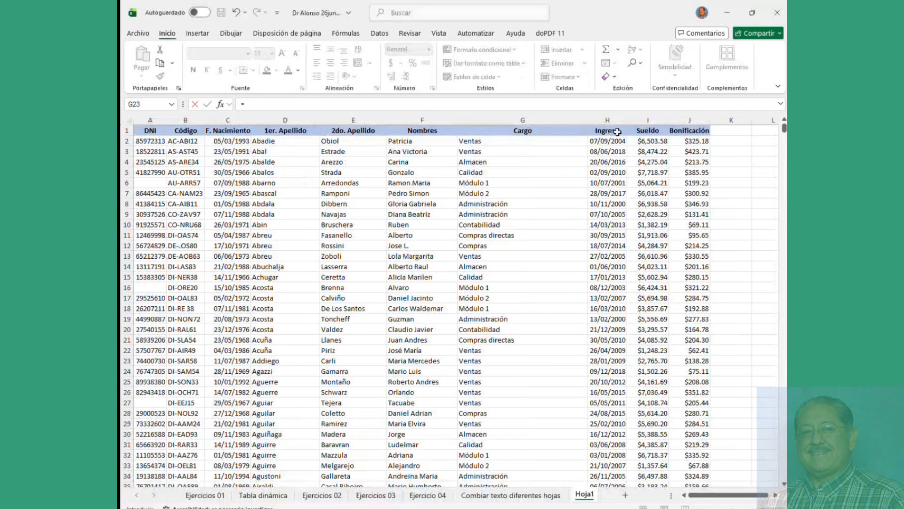
Step: Link D1 to the Bonificación header Hoja1!$J$1 in the other workbook and review the formula
left_click(691, 131)
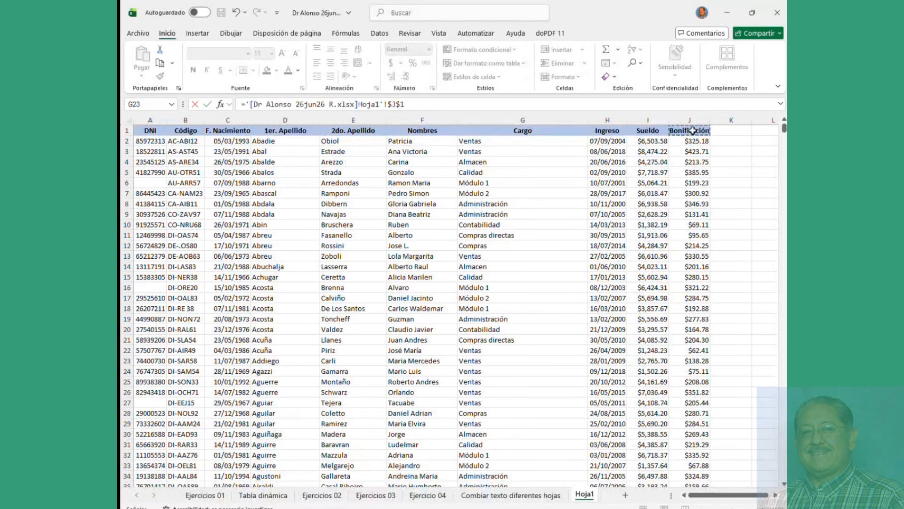
key("Escape")
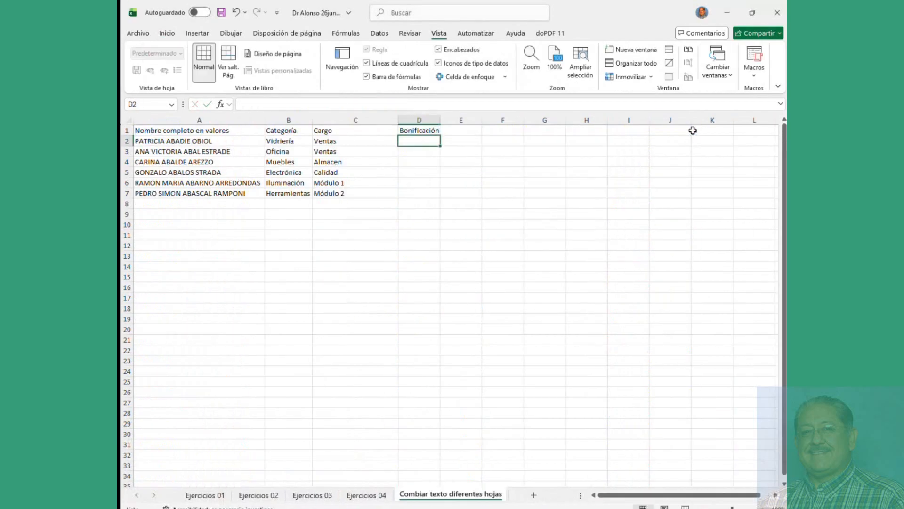
left_click(224, 132)
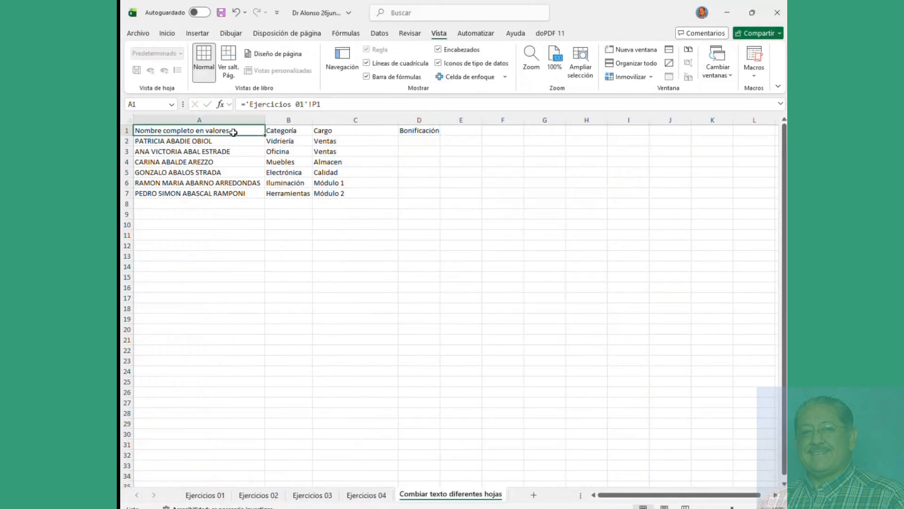
left_click(415, 131)
left_click_drag(253, 107, 338, 112)
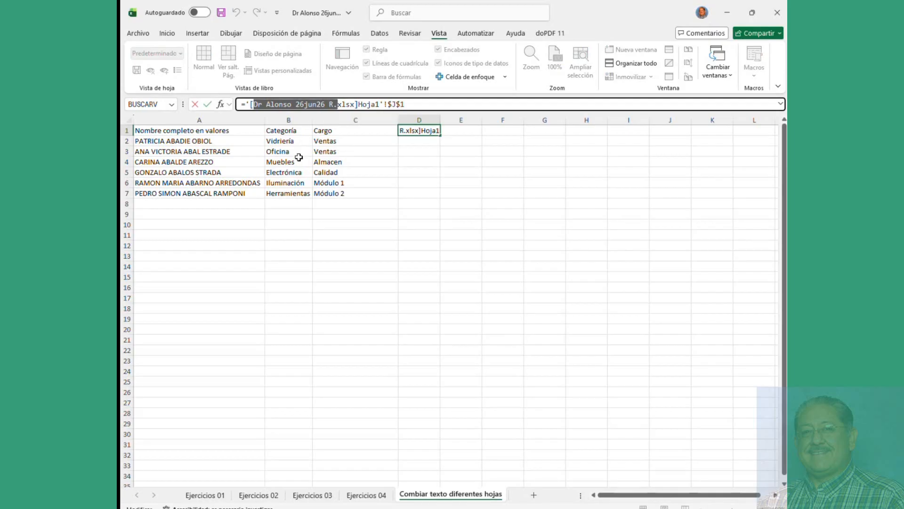
left_click(425, 149)
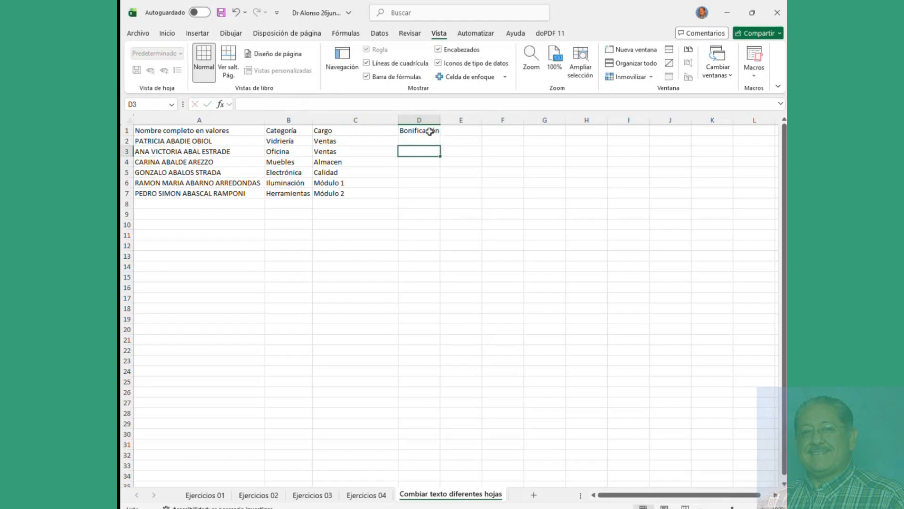
left_click(433, 133)
Step: Fill the Bonificación link down to row 7, clear D2:D7, and return to the employee-table workbook
left_click_drag(439, 137, 438, 199)
left_click(429, 130)
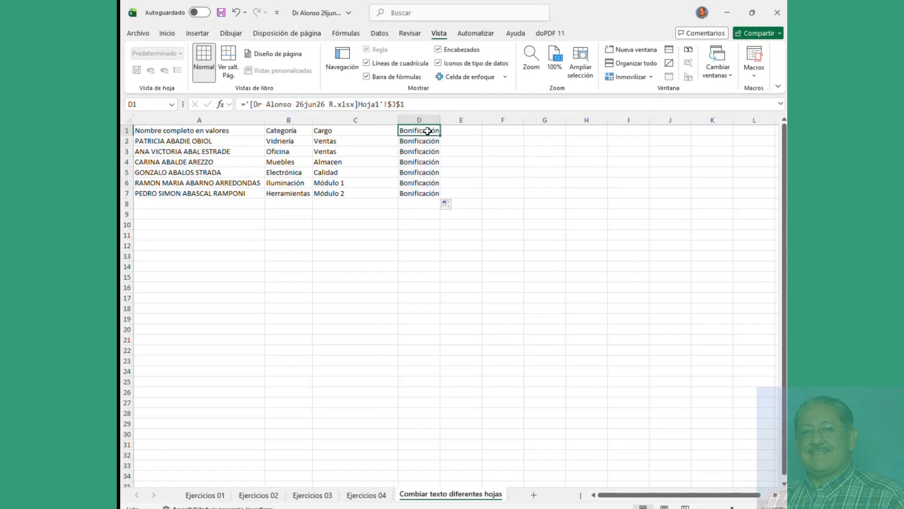
left_click(430, 139)
left_click_drag(430, 140, 418, 196)
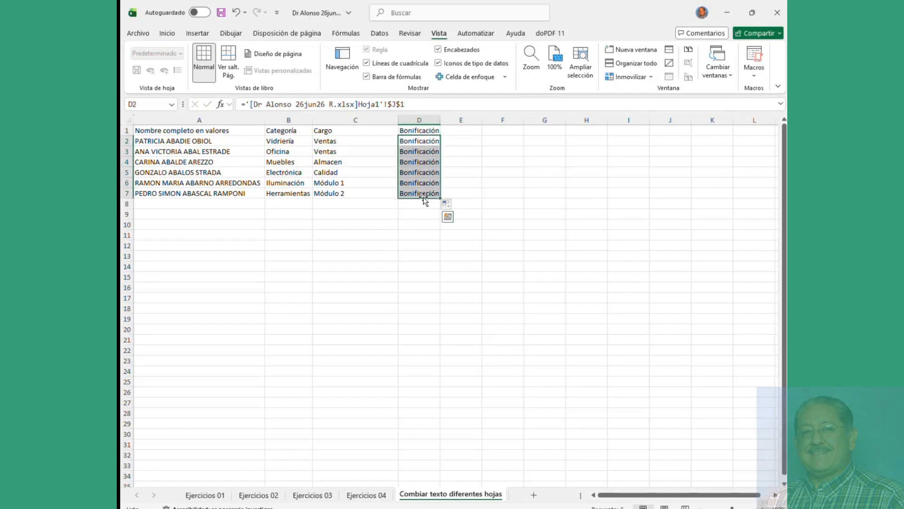
key("Delete")
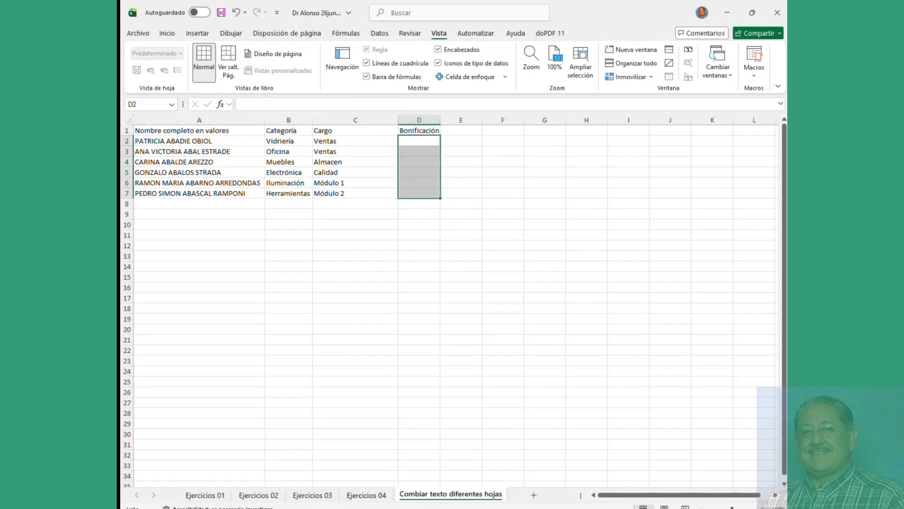
left_click(405, 454)
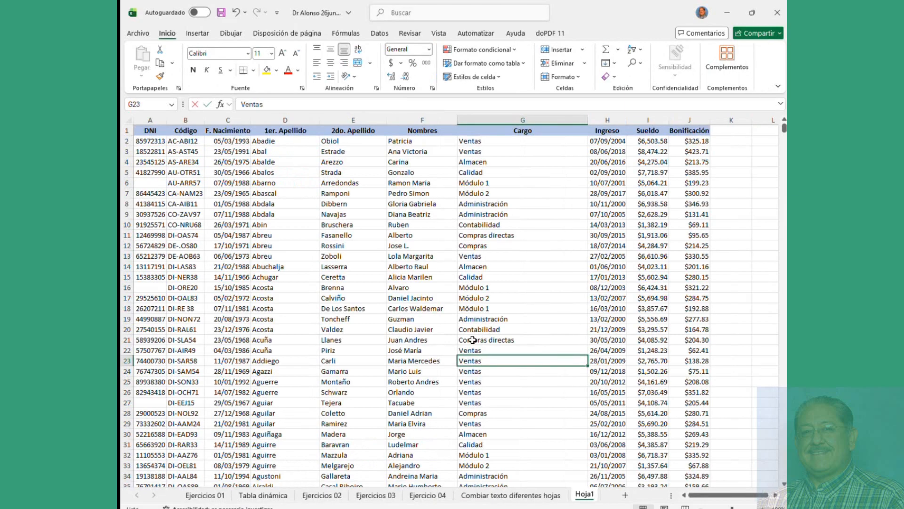
Step: Check the J2 bonus in the source workbook, then copy D1's link into D2
left_click(690, 141)
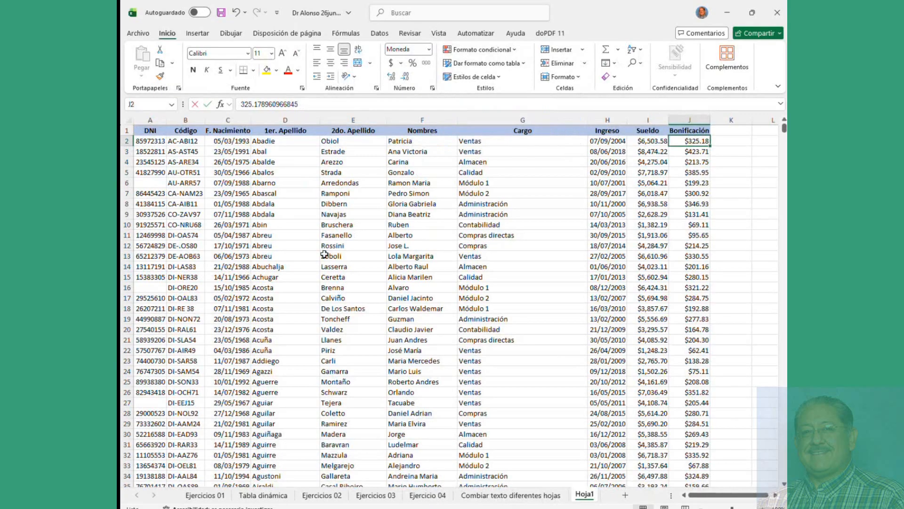
left_click(291, 507)
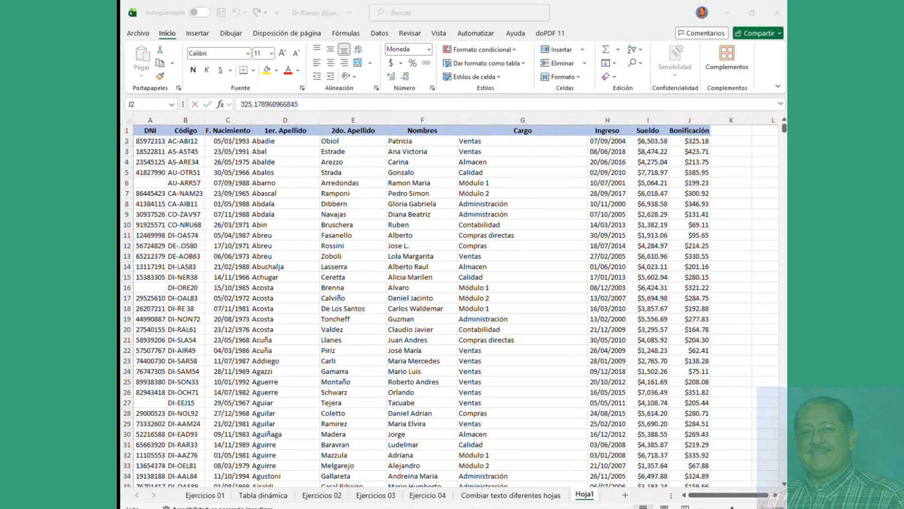
left_click(222, 488)
left_click(427, 140)
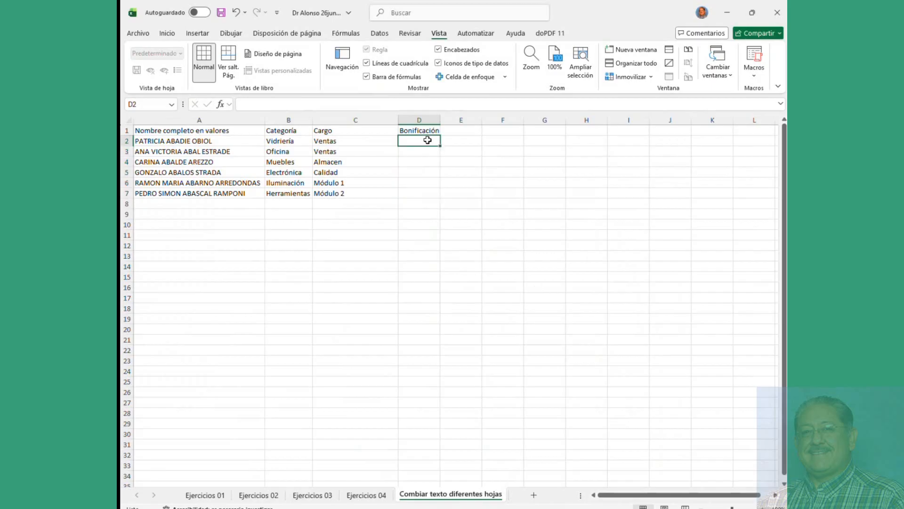
left_click(432, 131)
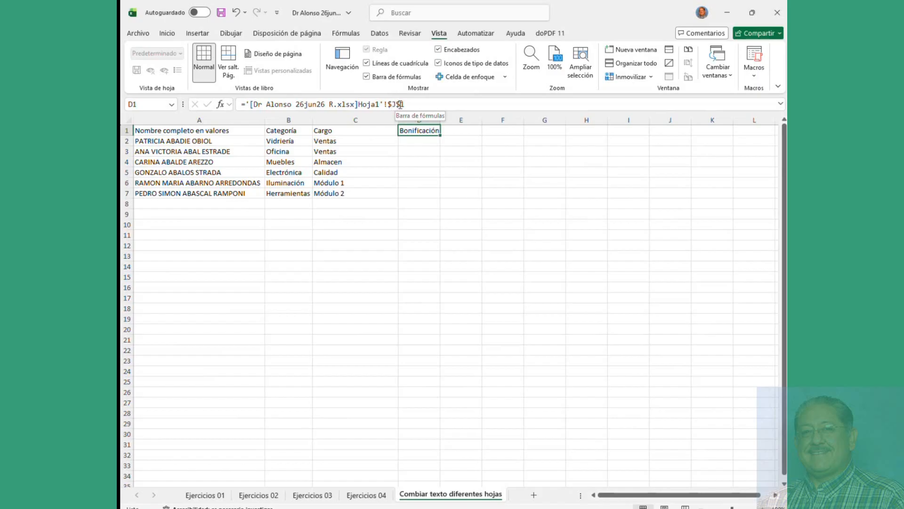
left_click_drag(439, 135, 433, 144)
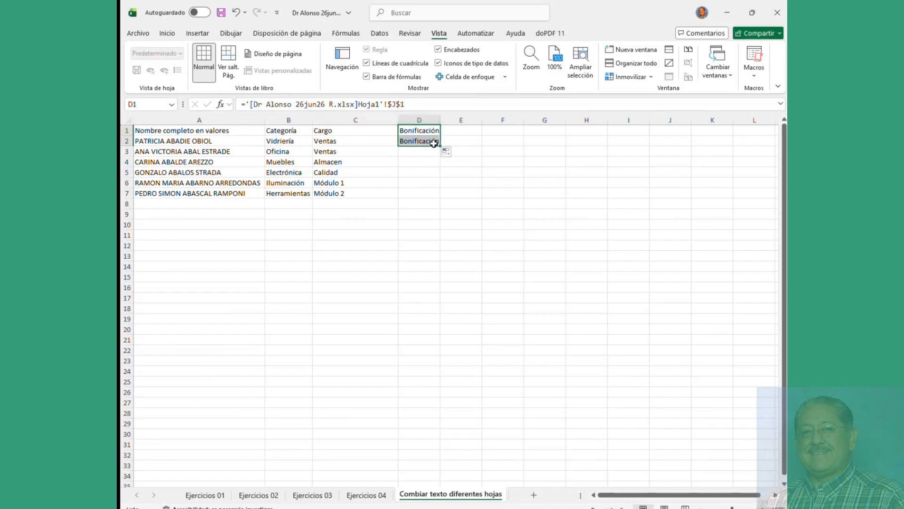
left_click(434, 143)
left_click(406, 104)
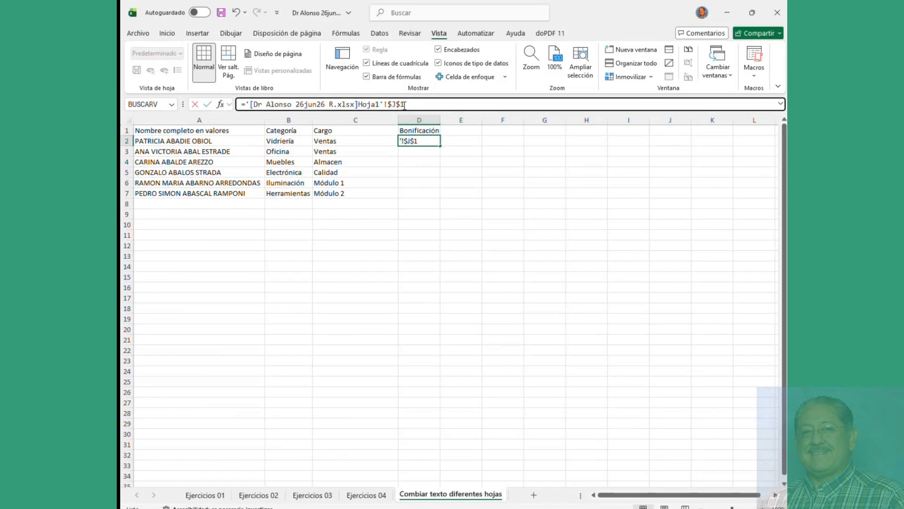
key("Return")
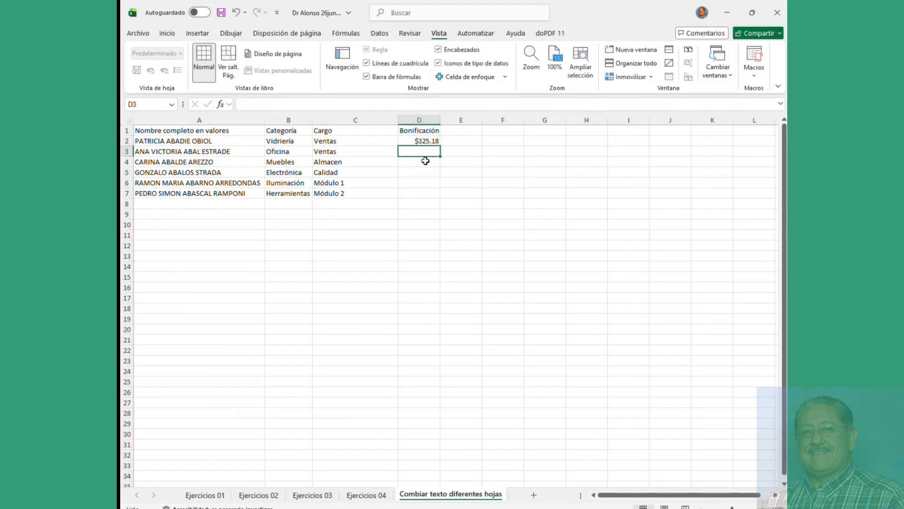
Step: Remove the absolute locks from D2's link to J2 and fill it down to D4
left_click(423, 138)
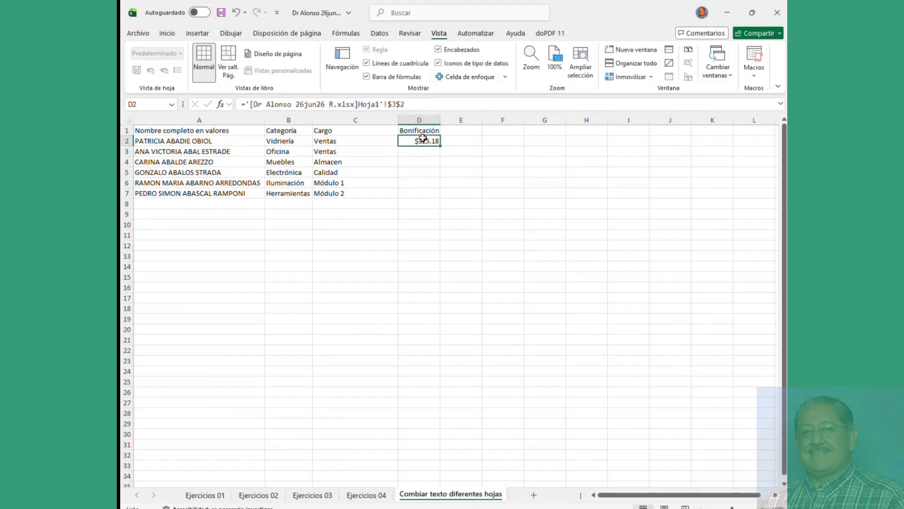
left_click(392, 105)
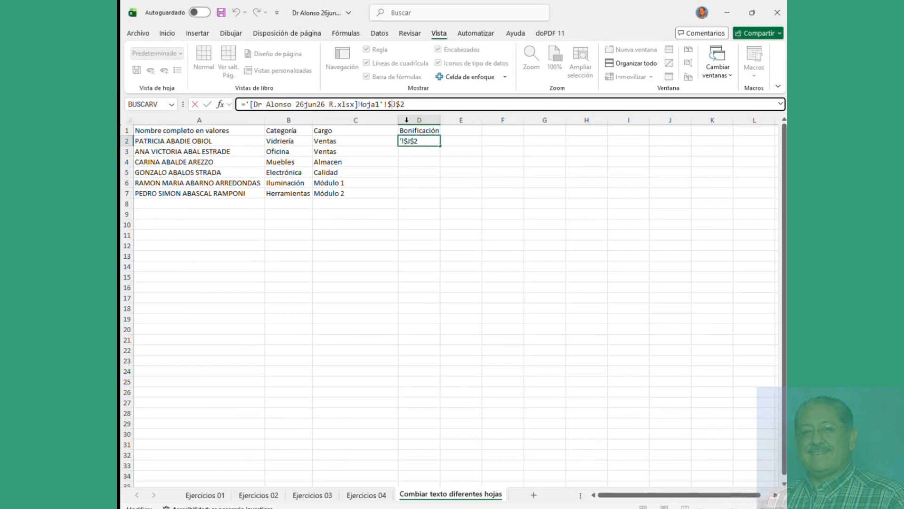
key("BackSpace")
left_click(397, 105)
key("BackSpace")
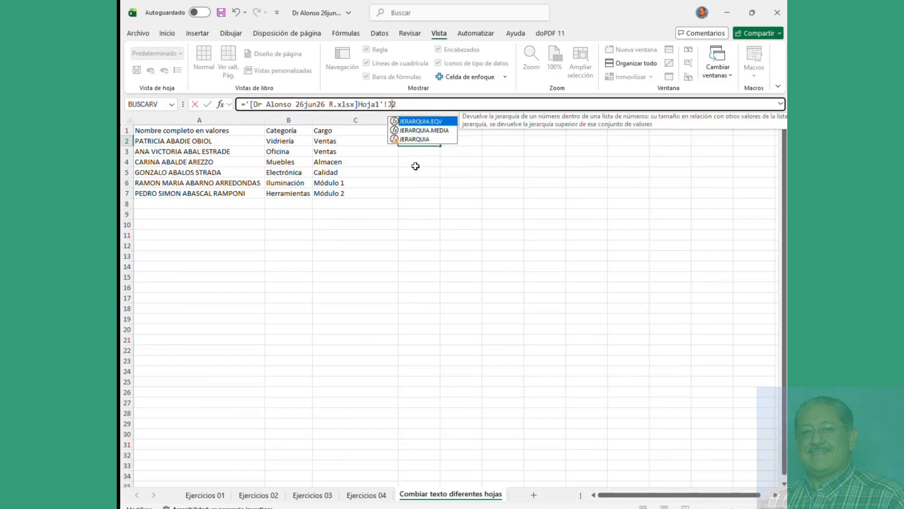
key("Return")
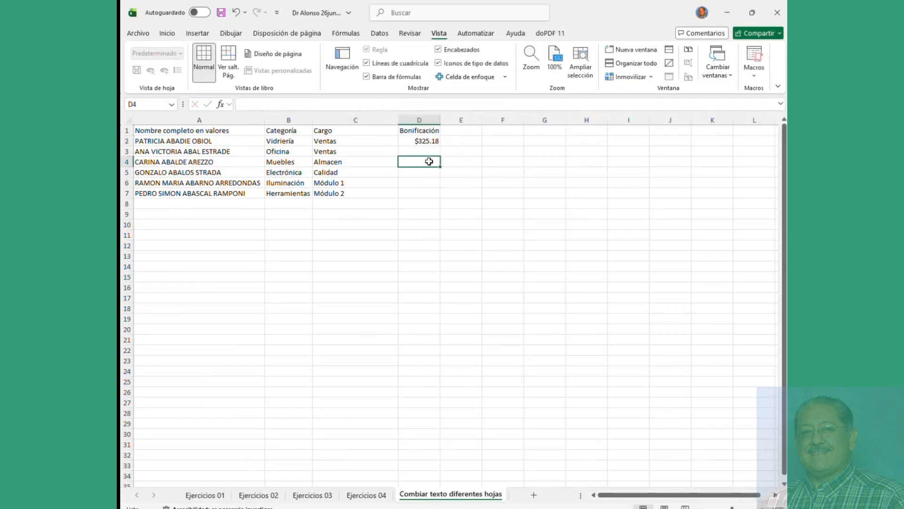
left_click(432, 141)
left_click_drag(441, 146, 441, 166)
Step: Inspect the J1 reference in D1's header link, then cancel the edit unchanged
left_click(430, 141)
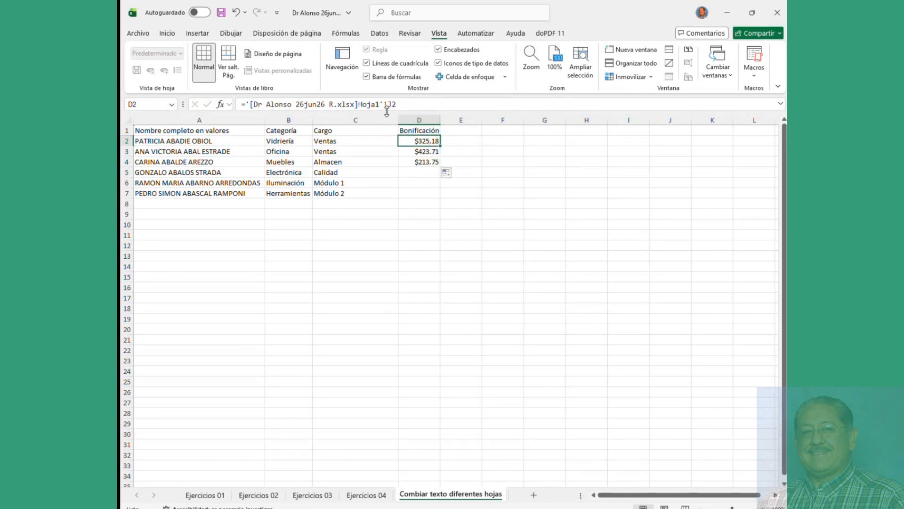
left_click(421, 130)
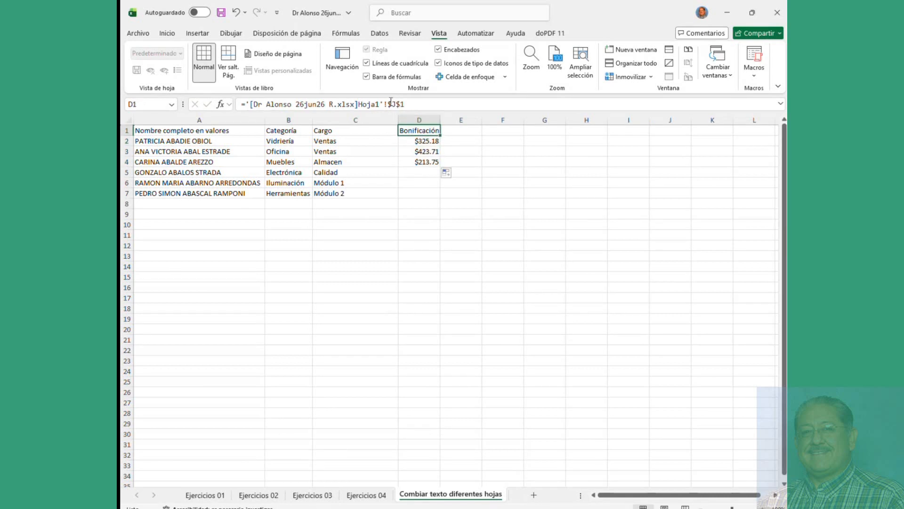
left_click_drag(389, 104, 405, 104)
left_click(418, 141)
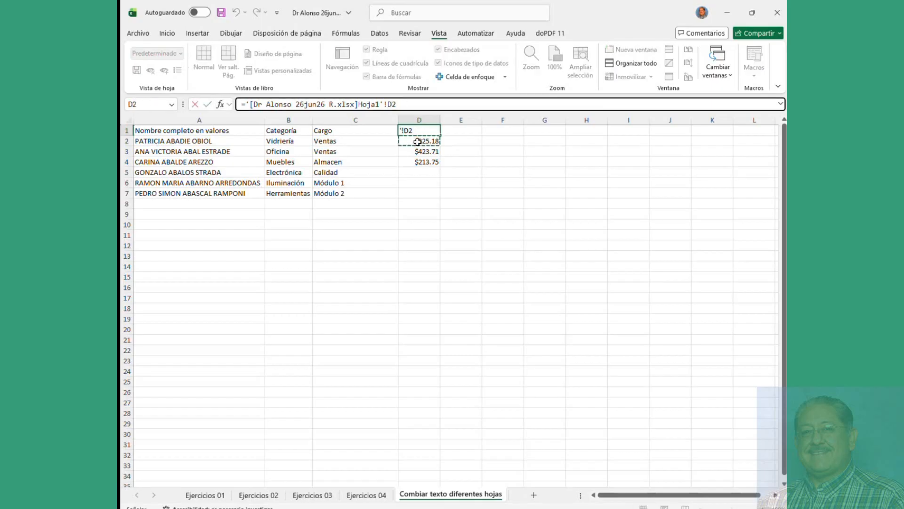
key("Escape")
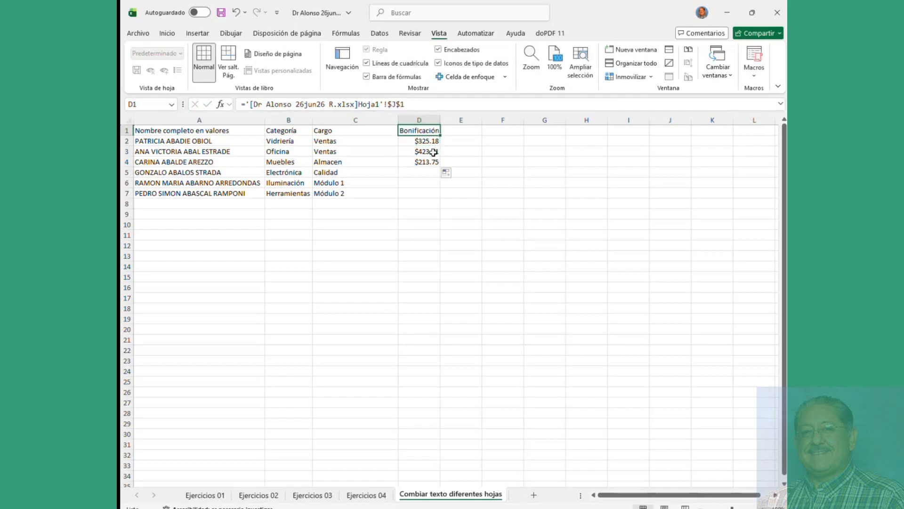
Step: Fill D2:D4 down to D7 and verify the copied link formulas in D6 and D2
left_click(436, 142)
left_click(441, 150)
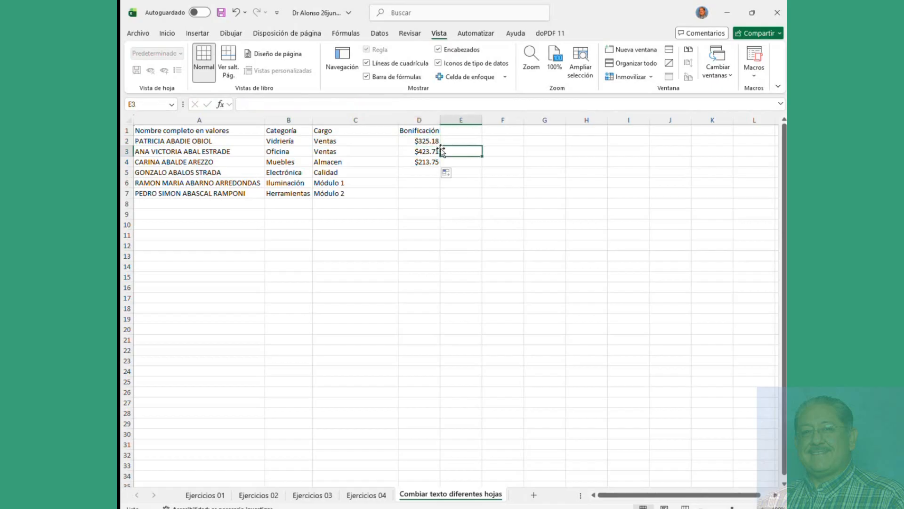
left_click(437, 142)
left_click_drag(440, 146, 442, 200)
left_click(424, 182)
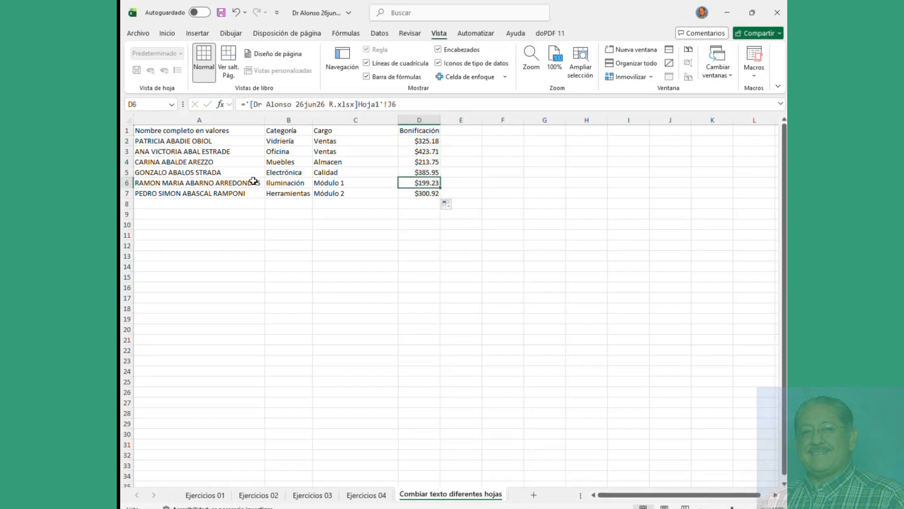
left_click(173, 163)
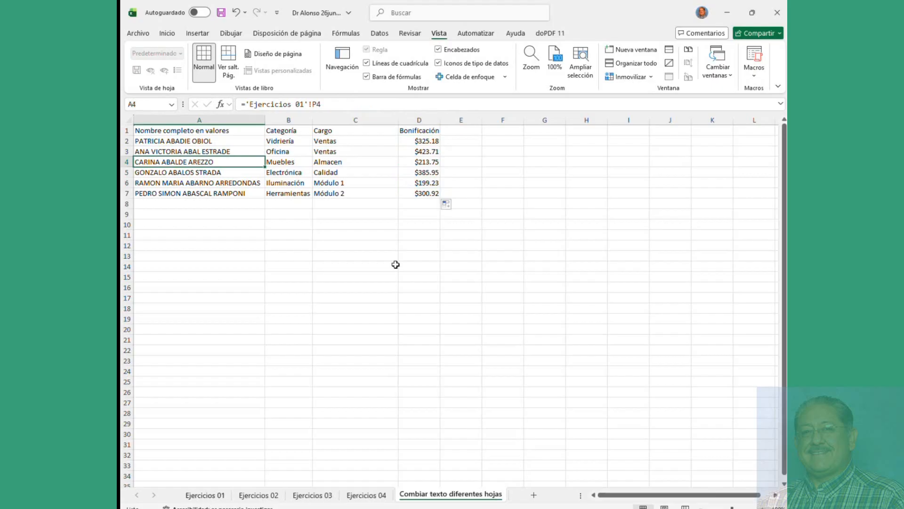
left_click(417, 151)
left_click(426, 140)
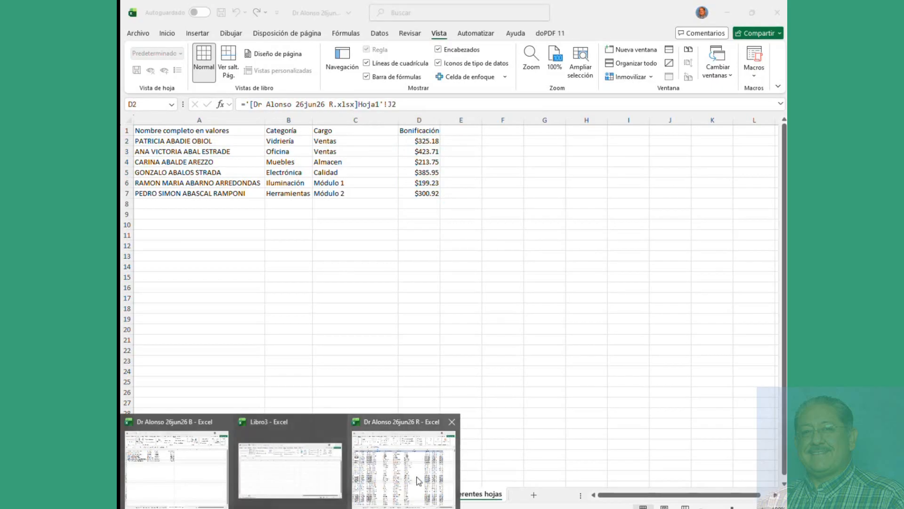
Step: Change the source J1 header to 'cvv v v' and confirm D1 reflects it
left_click(423, 435)
left_click(533, 200)
left_click(694, 132)
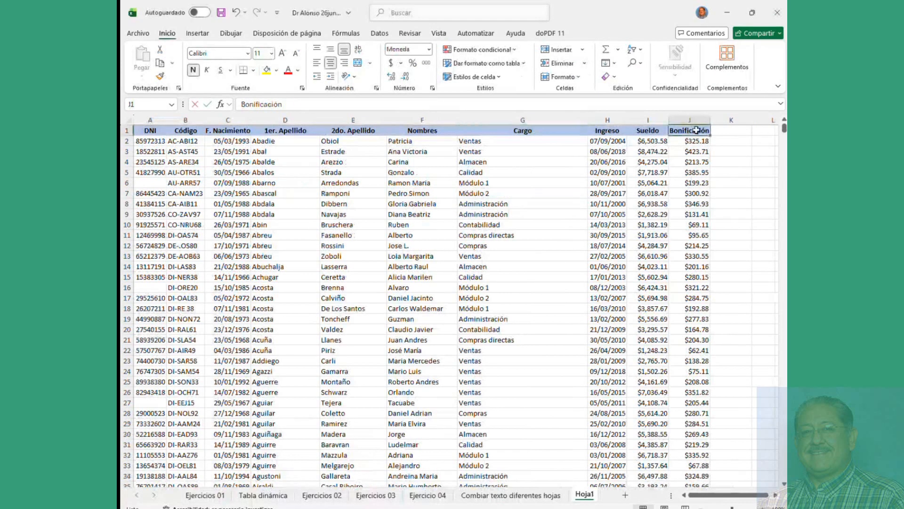
type("cvv v v")
left_click(572, 161)
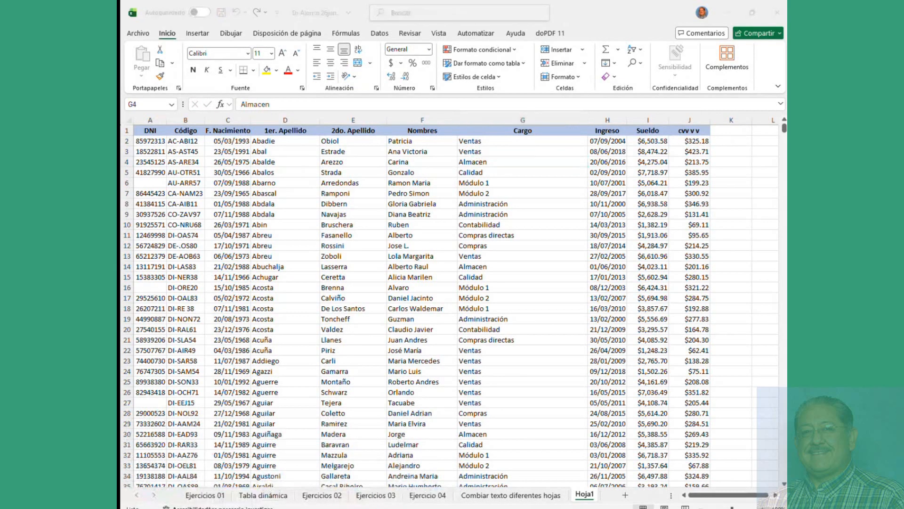
left_click(316, 452)
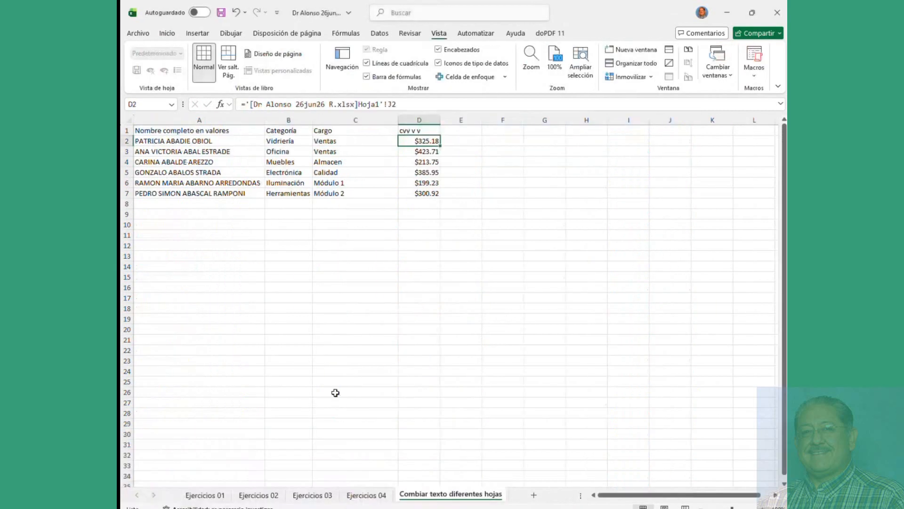
left_click(427, 130)
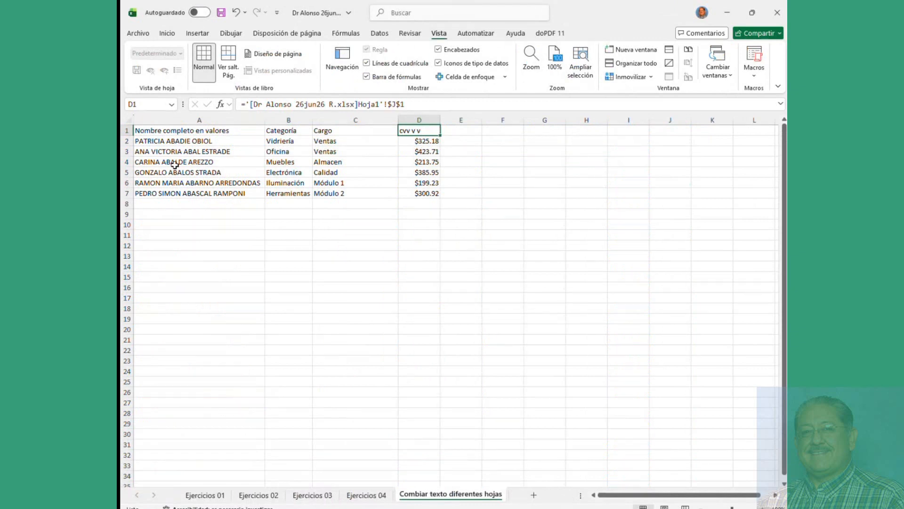
Step: Review the combined table A1:D7 and the Ejercicios 02 sheet, returning to header D1
left_click_drag(144, 131, 419, 193)
left_click(274, 162)
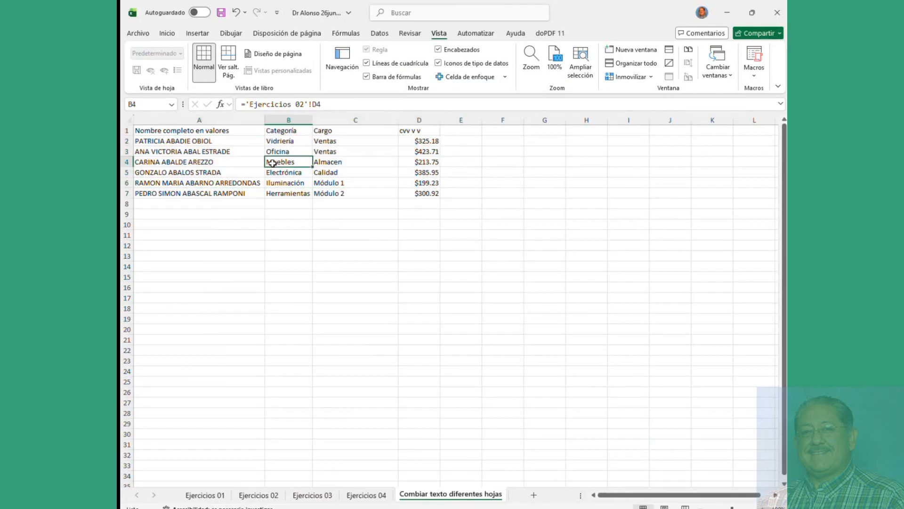
left_click_drag(160, 132, 417, 192)
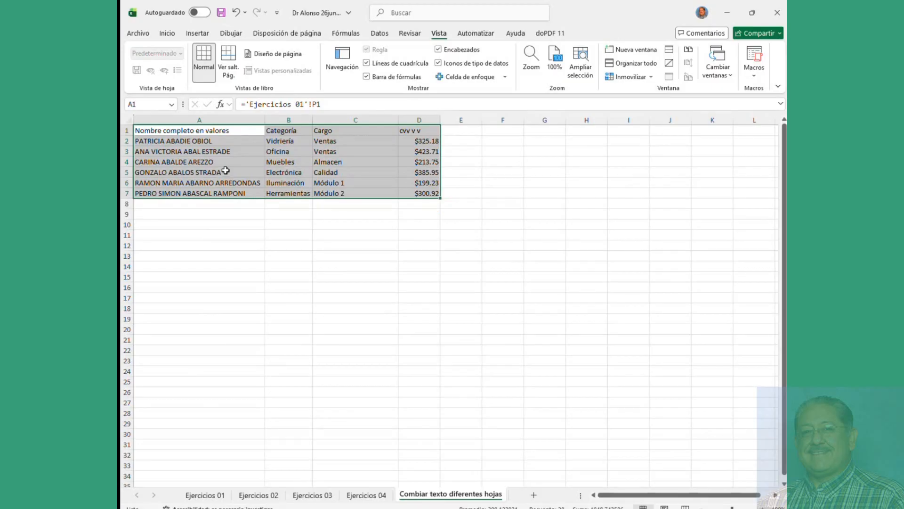
left_click(163, 162)
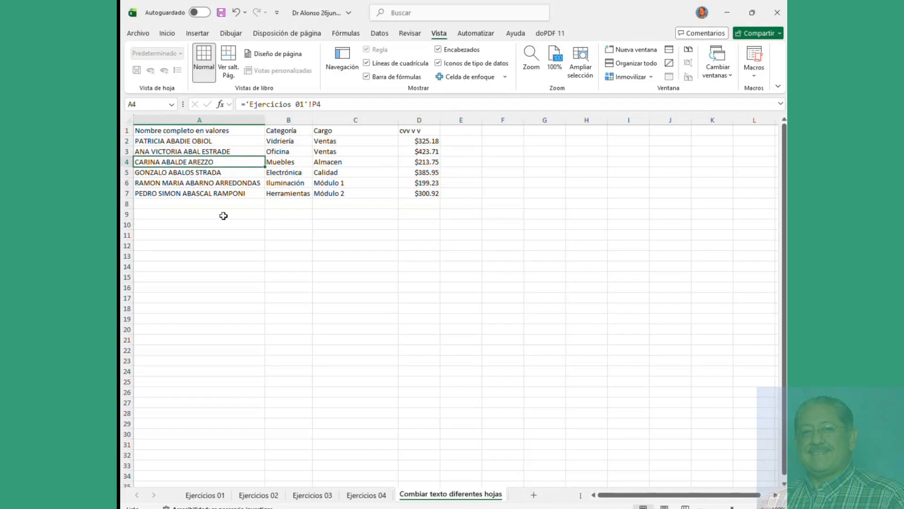
left_click(258, 494)
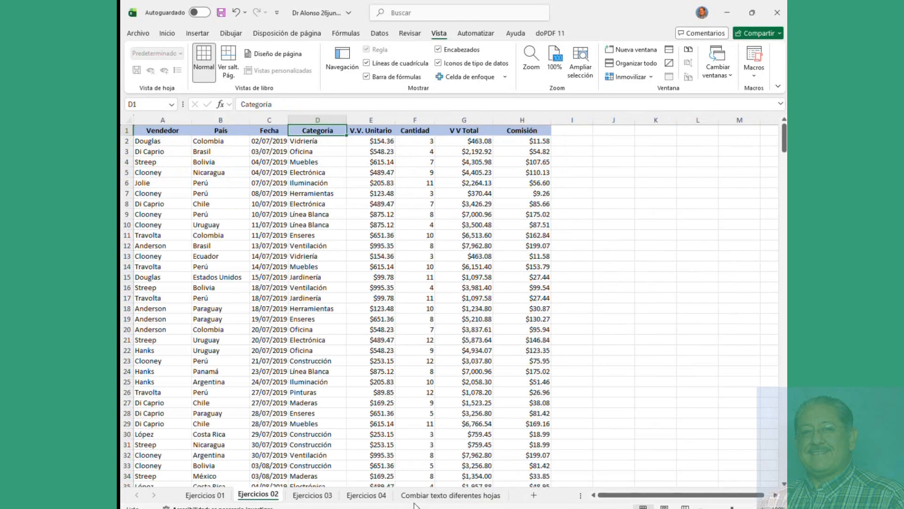
left_click(466, 496)
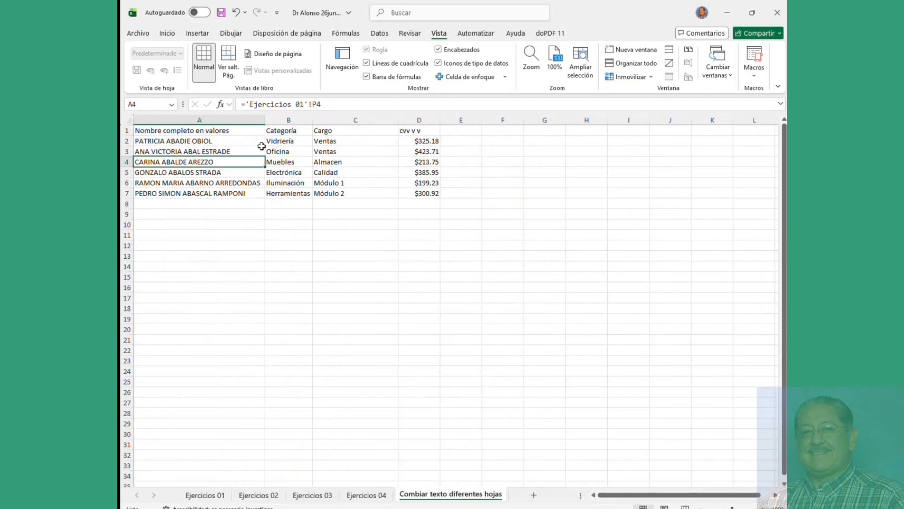
left_click(430, 132)
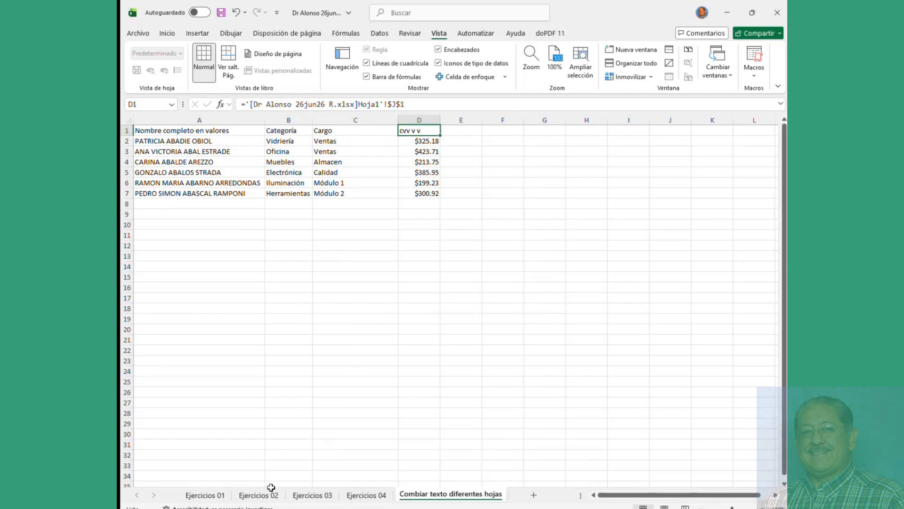
Step: Undo the source header back to Bonificación, then select the workbook name in D1's link
left_click(275, 507)
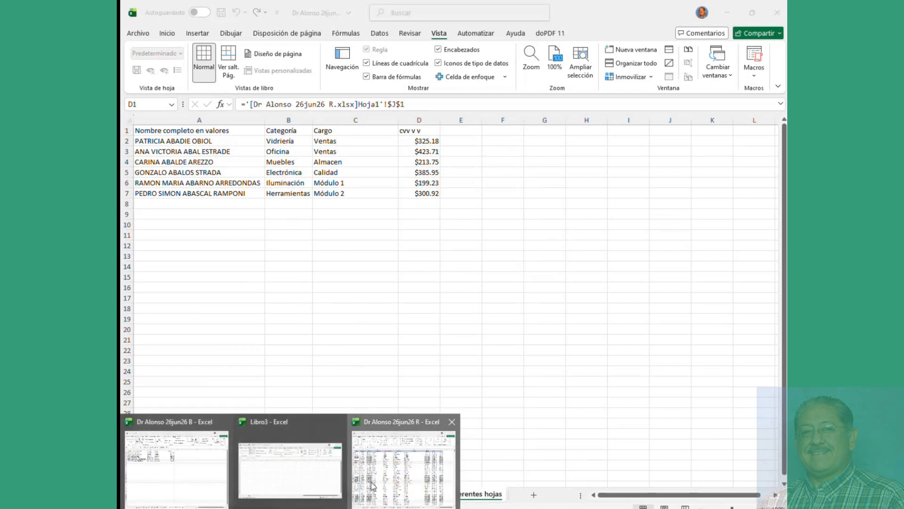
left_click(405, 457)
left_click(532, 182)
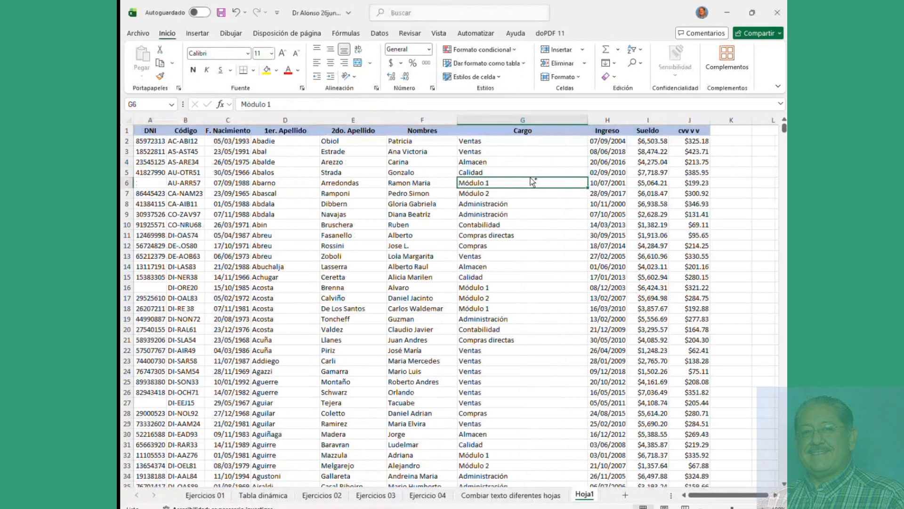
key("ctrl+z")
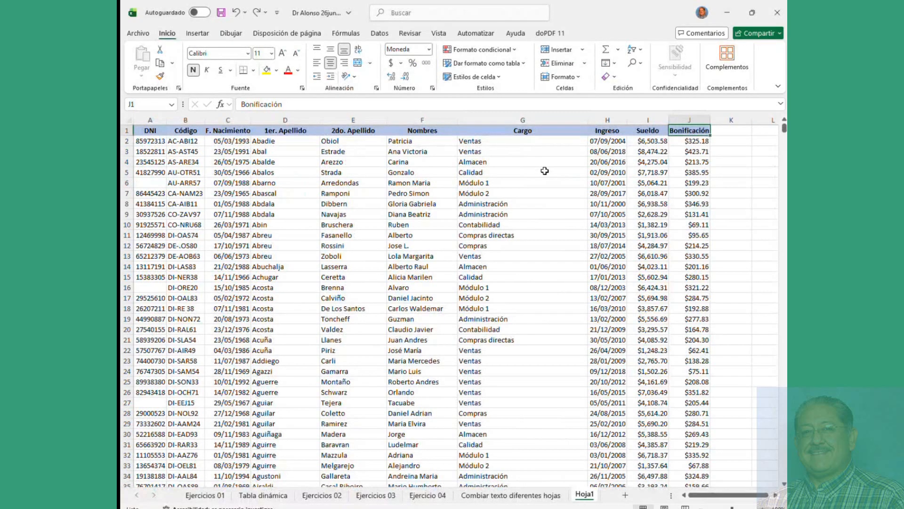
left_click(543, 159)
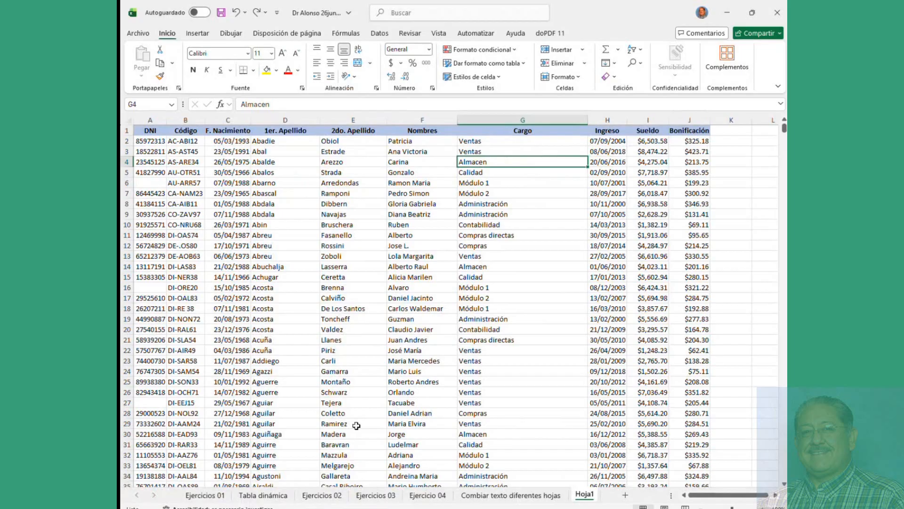
left_click(266, 414)
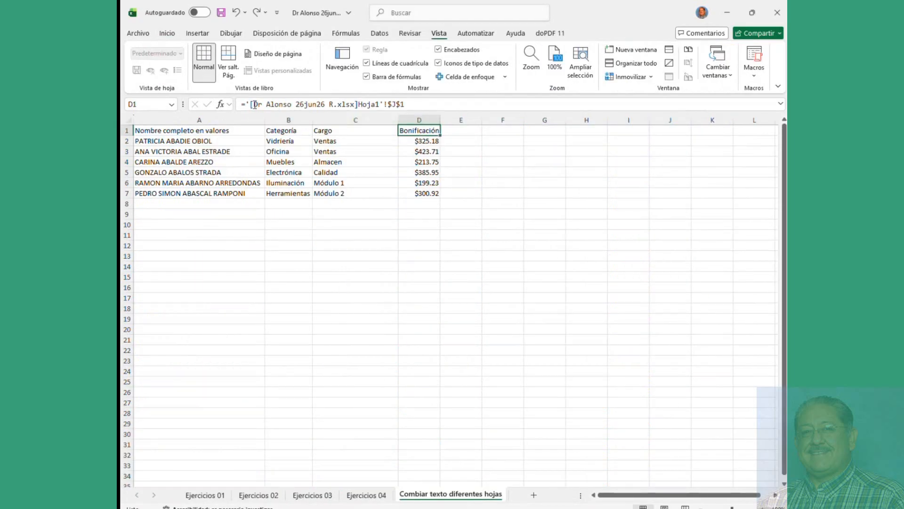
left_click_drag(252, 105, 334, 108)
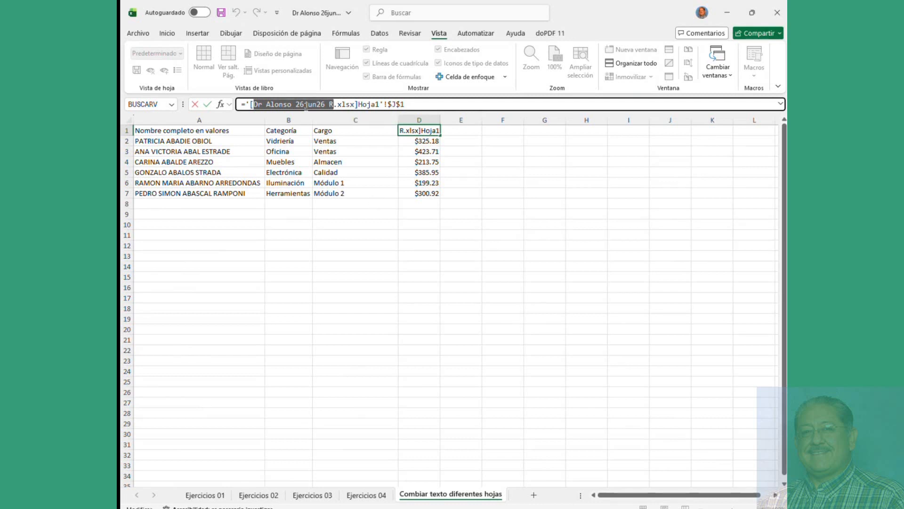
Step: Commit the linked Bonificación header in D1 and fill the linked rows down to row 17
left_click(427, 143)
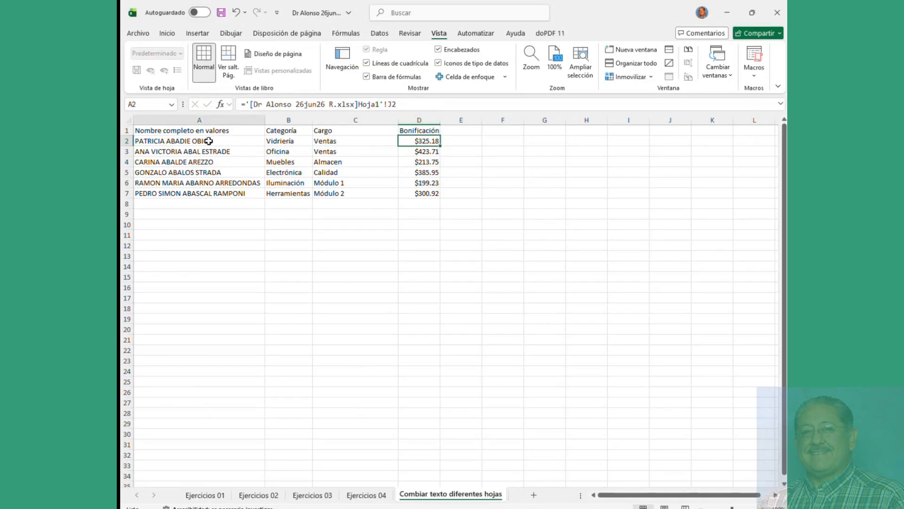
left_click_drag(211, 141, 434, 305)
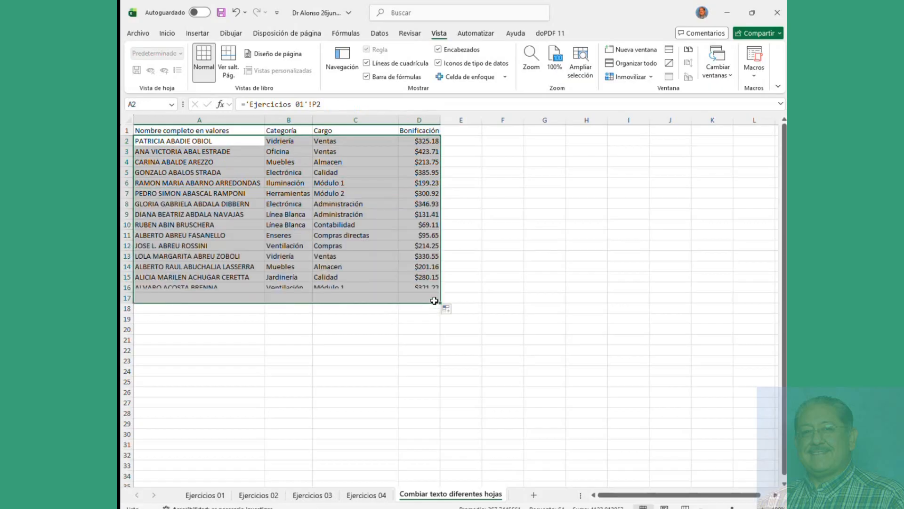
left_click(212, 196)
left_click(184, 143)
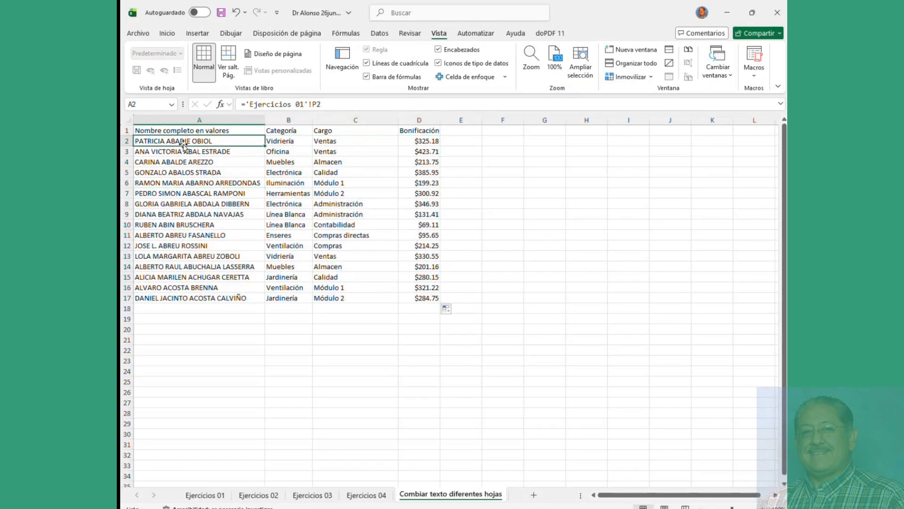
left_click(181, 183)
left_click(183, 214)
left_click(186, 245)
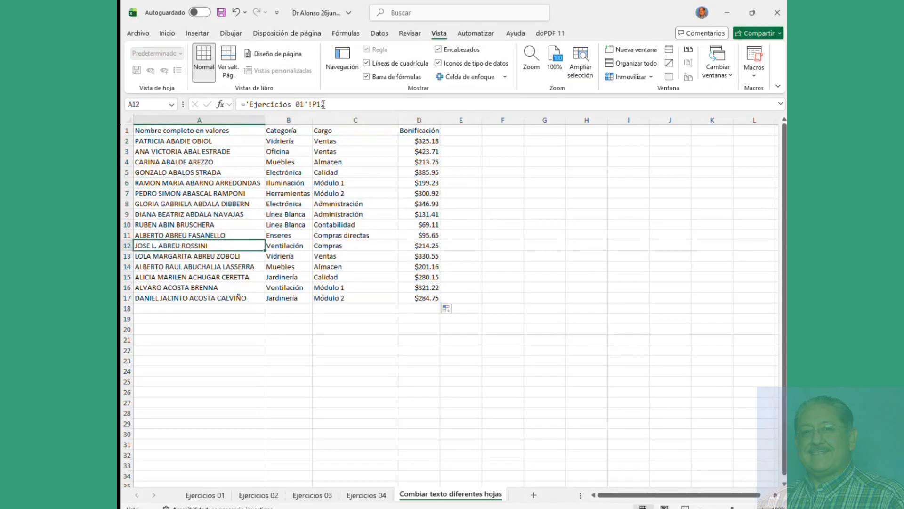
left_click(295, 141)
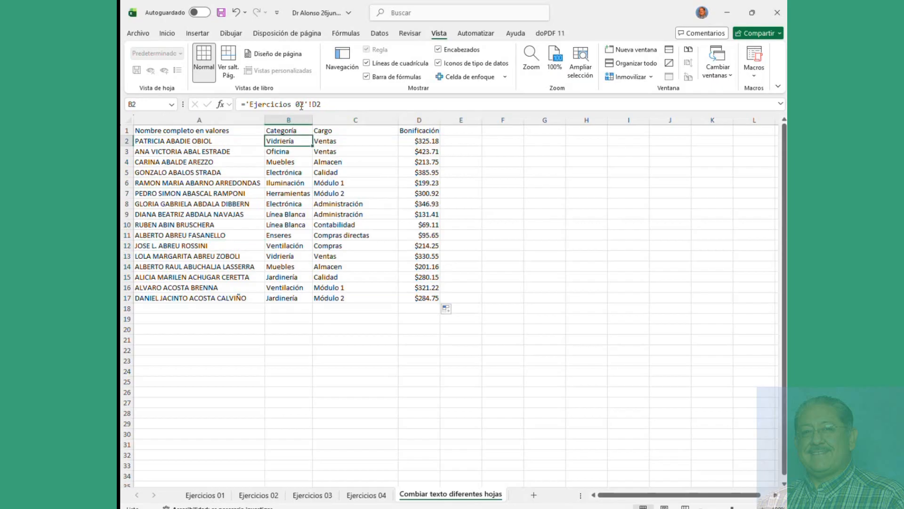
left_click(338, 147)
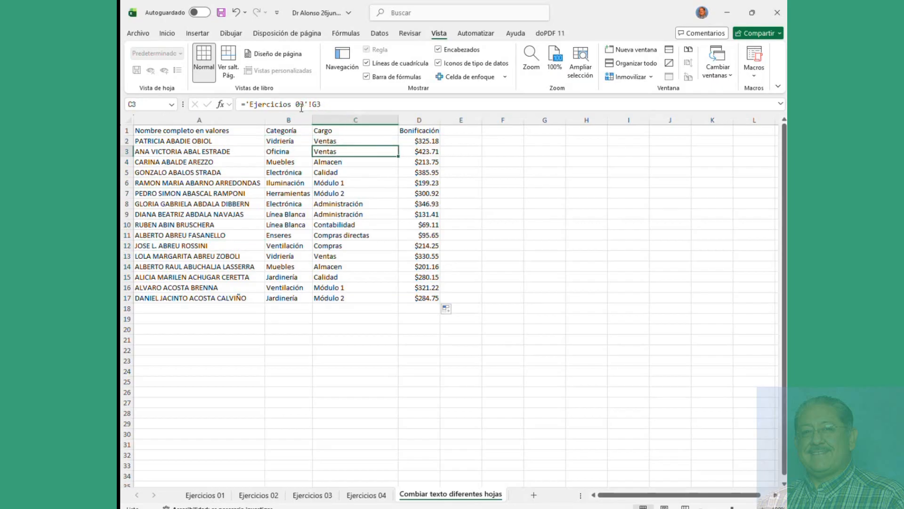
left_click(428, 191)
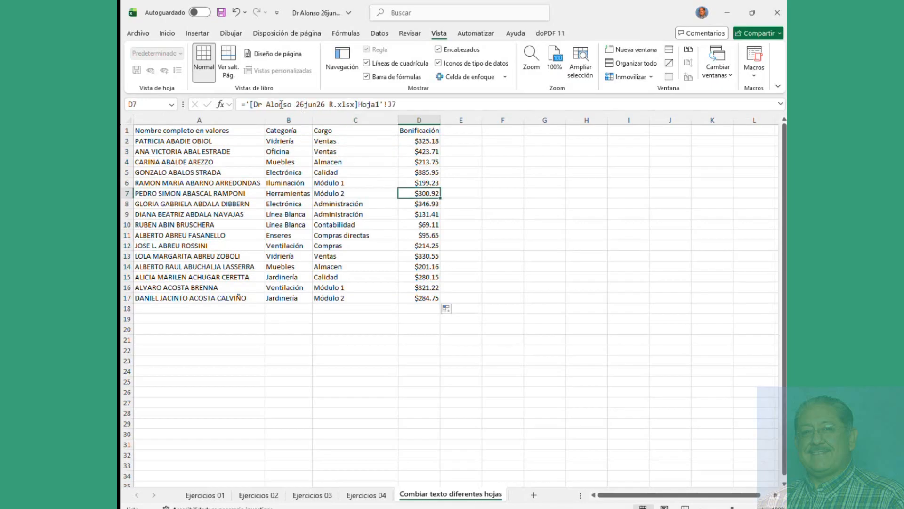
left_click(400, 105)
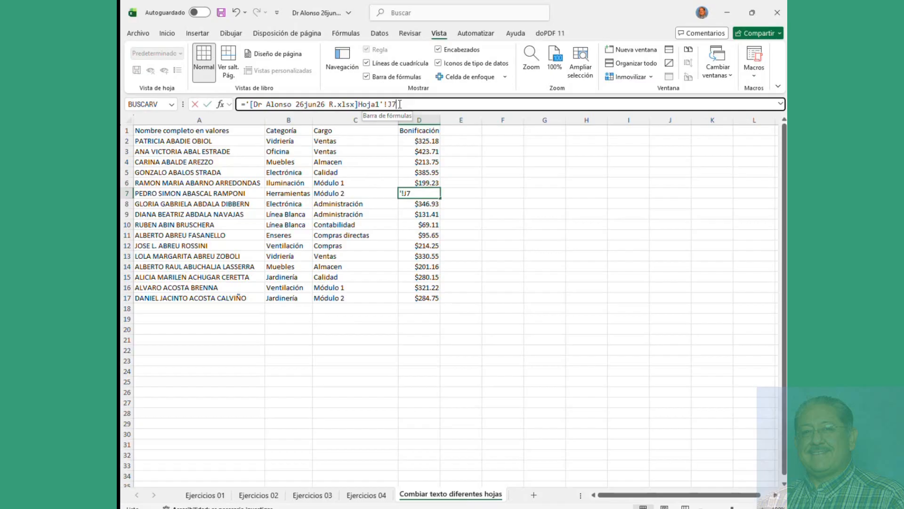
left_click(433, 213)
left_click(435, 245)
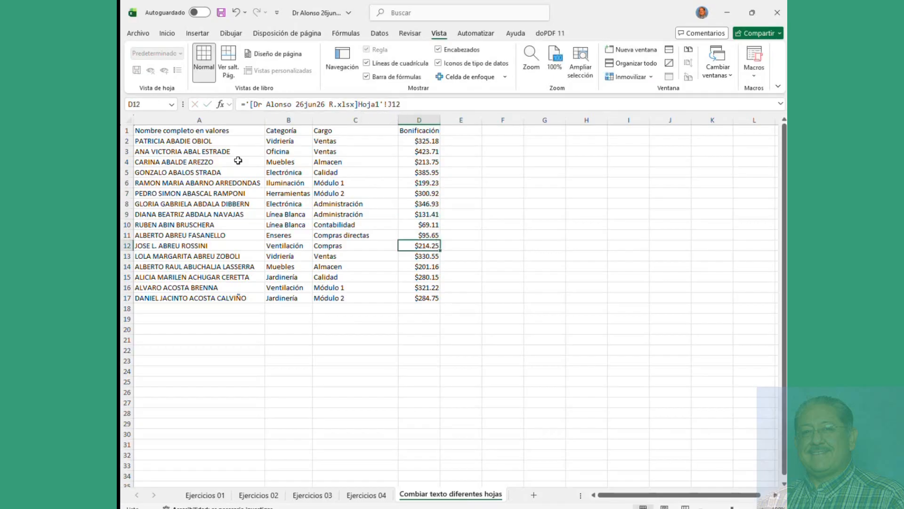
left_click_drag(194, 141, 414, 296)
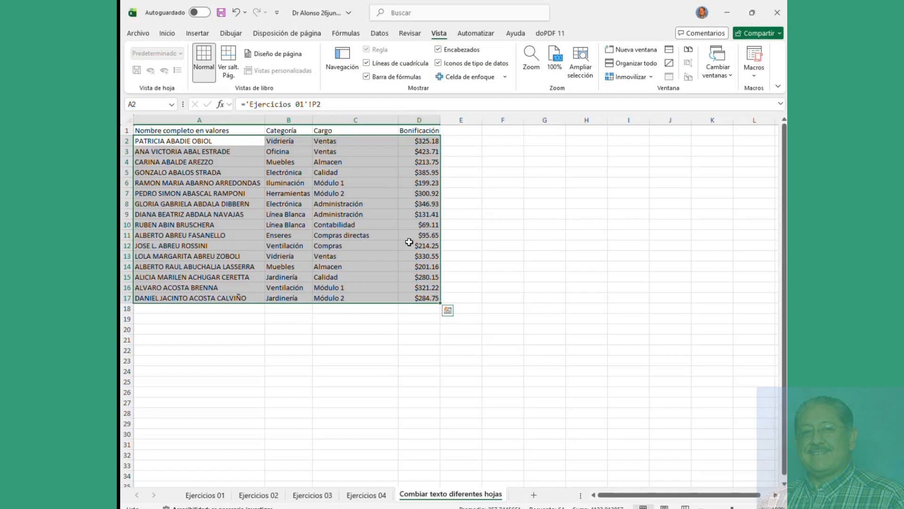
left_click(217, 194)
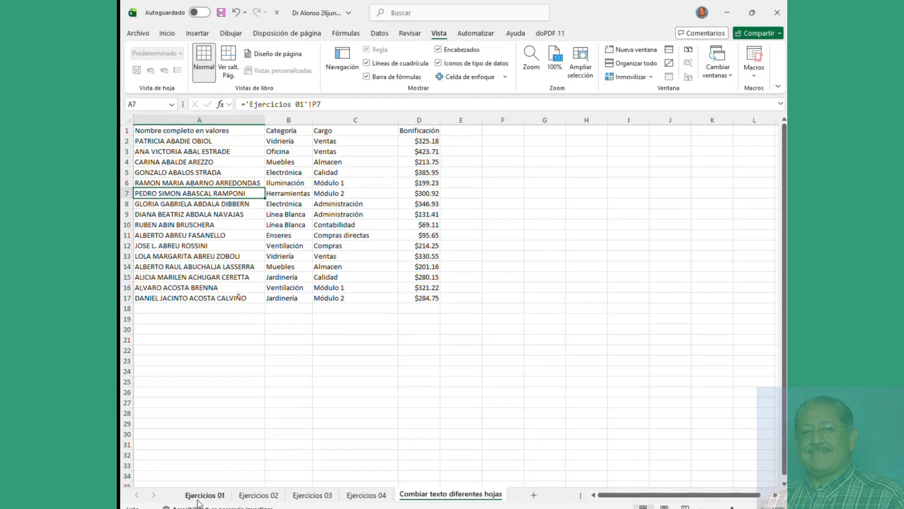
left_click(198, 138)
left_click(205, 494)
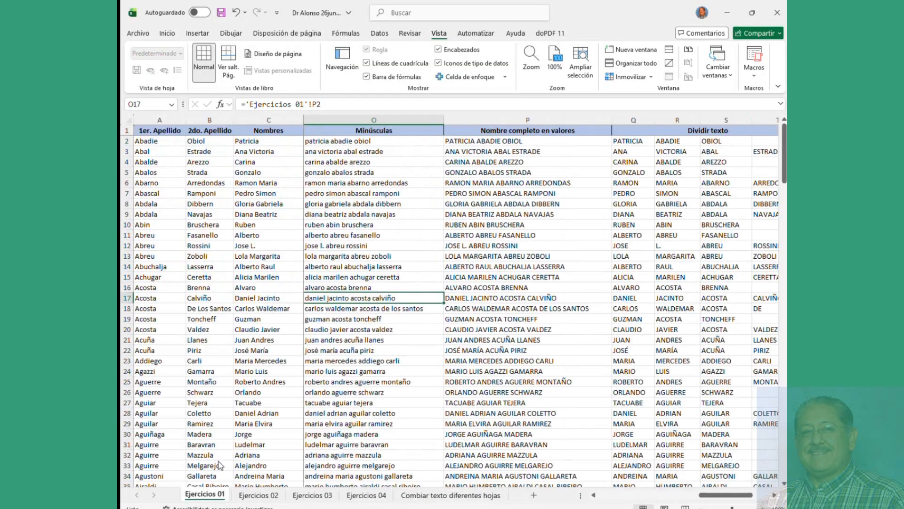
left_click(512, 142)
type("zxfbcv cv xc bxcb xcb")
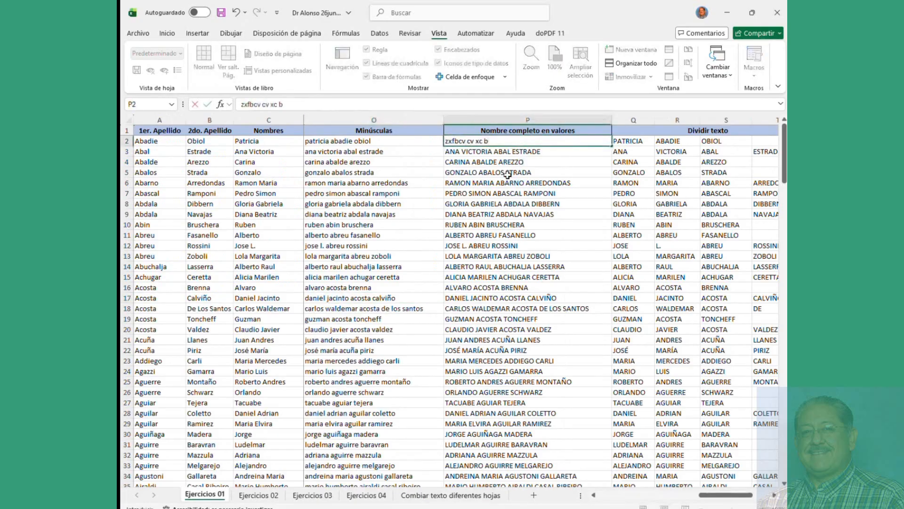
left_click(522, 161)
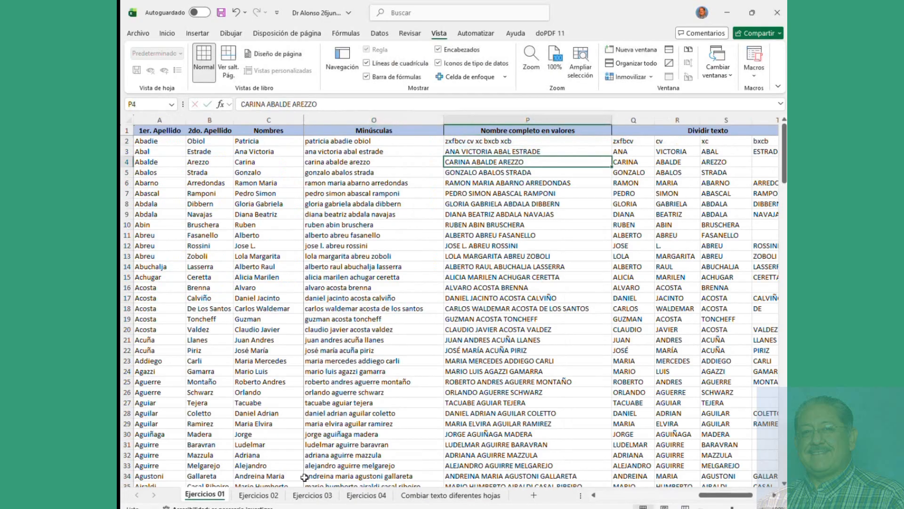
left_click(451, 494)
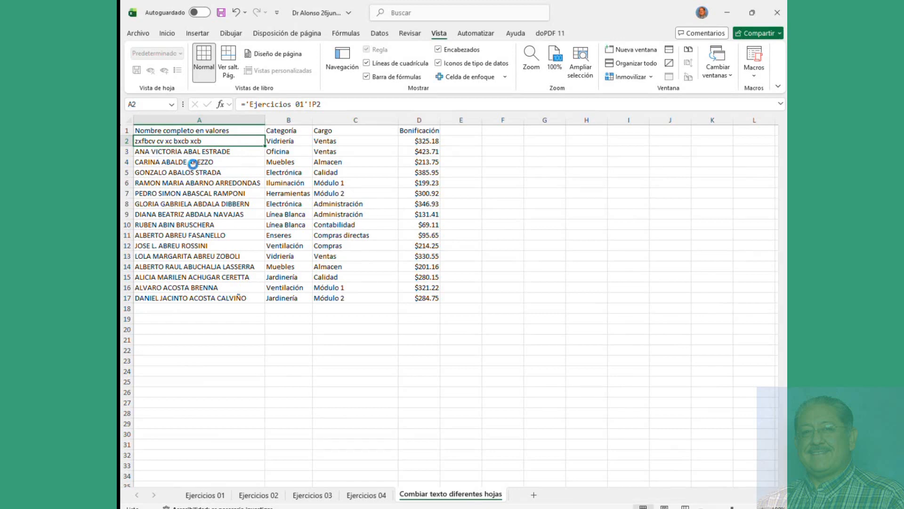
key("ctrl+bracketleft")
left_click(491, 245)
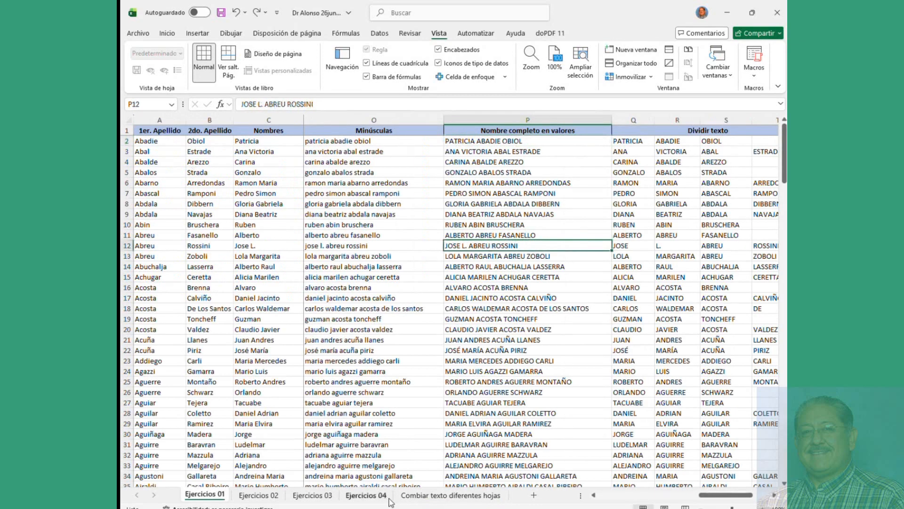
left_click(451, 495)
left_click(286, 141)
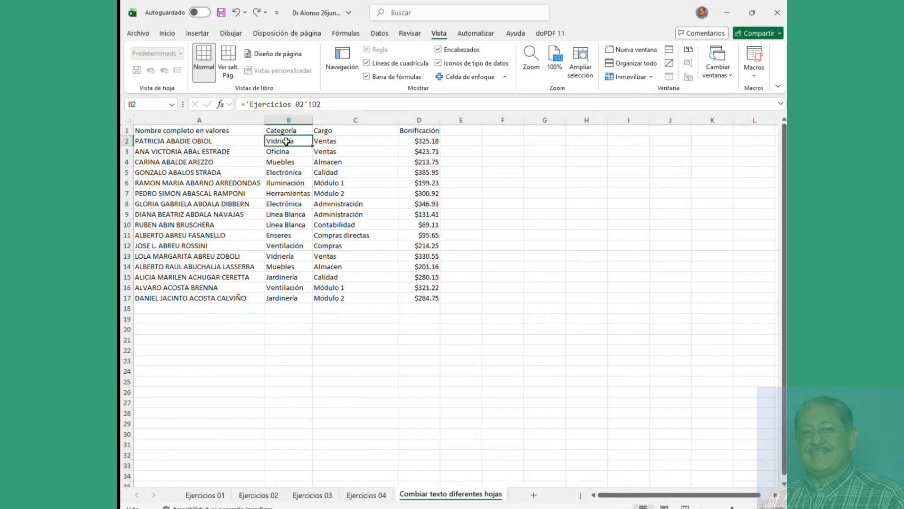
Step: Inspect the linked formulas in D2, B10 and A17, then go to the Ejercicios 04 sheet
left_click(429, 142)
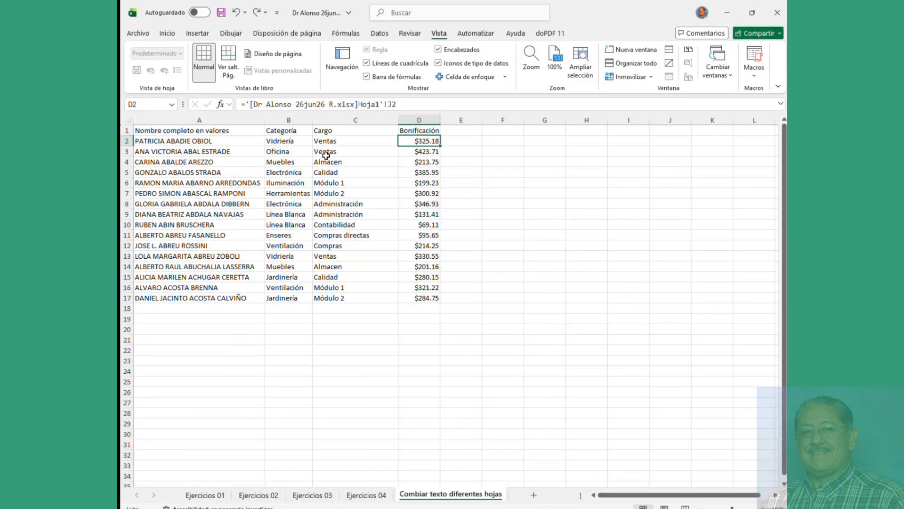
left_click_drag(219, 141, 436, 288)
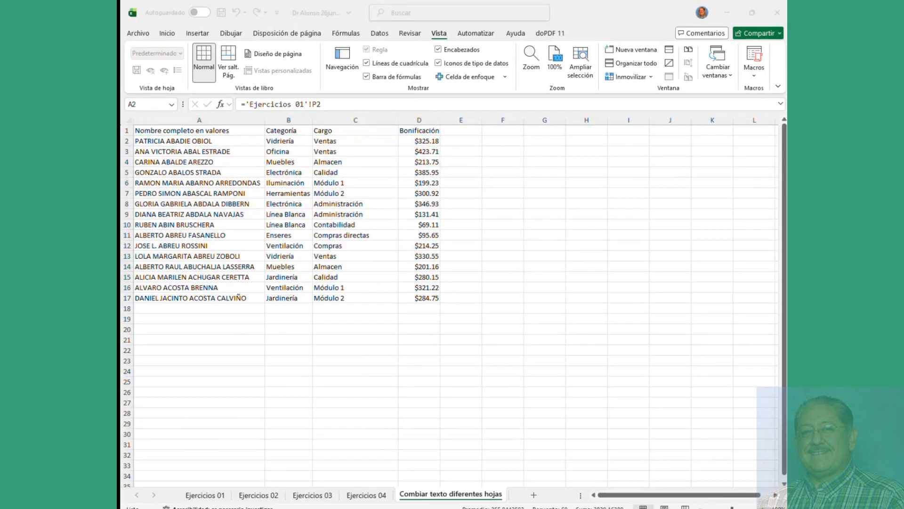
left_click(288, 225)
left_click(198, 298)
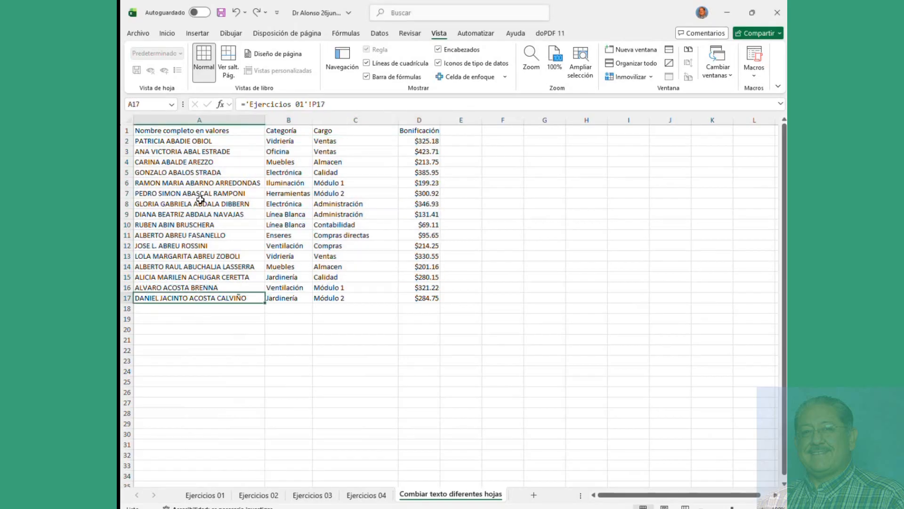
left_click_drag(250, 106, 301, 106)
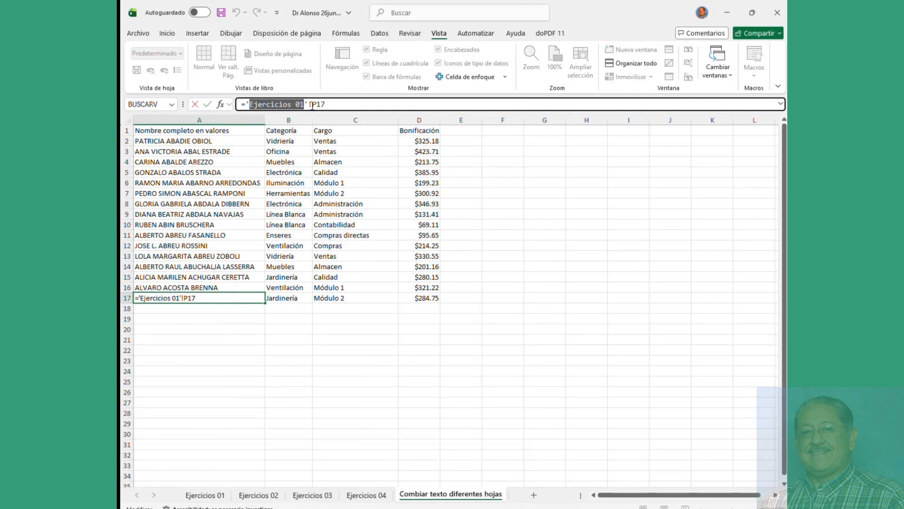
left_click(223, 175)
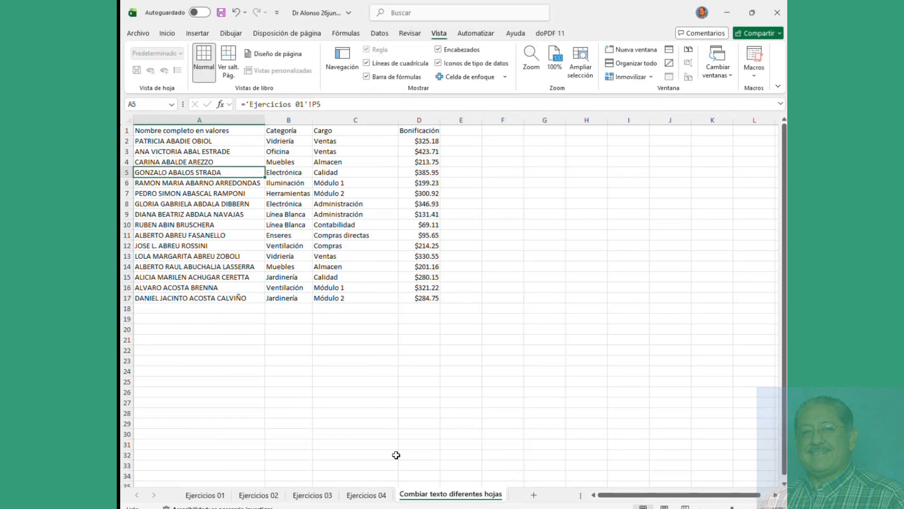
left_click(366, 495)
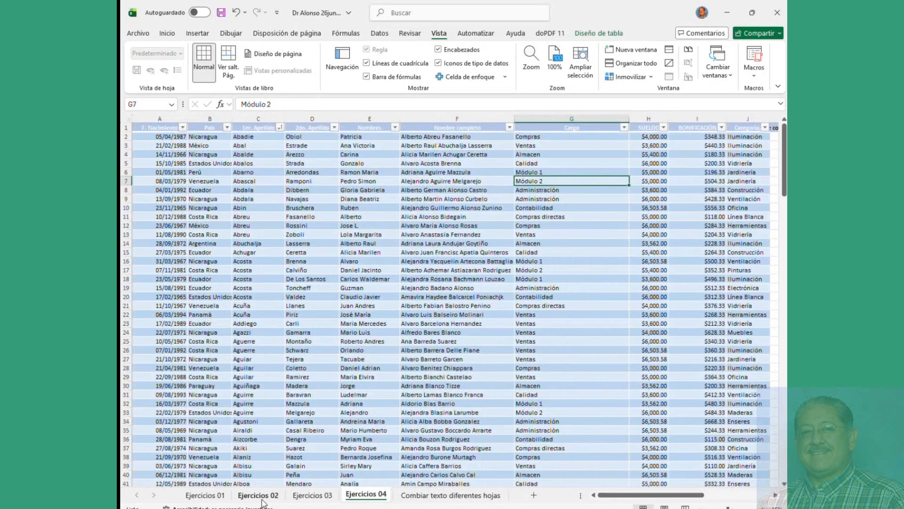
Step: Browse the Ejercicios 01 employee data, jumping to its row and column ends
left_click(204, 495)
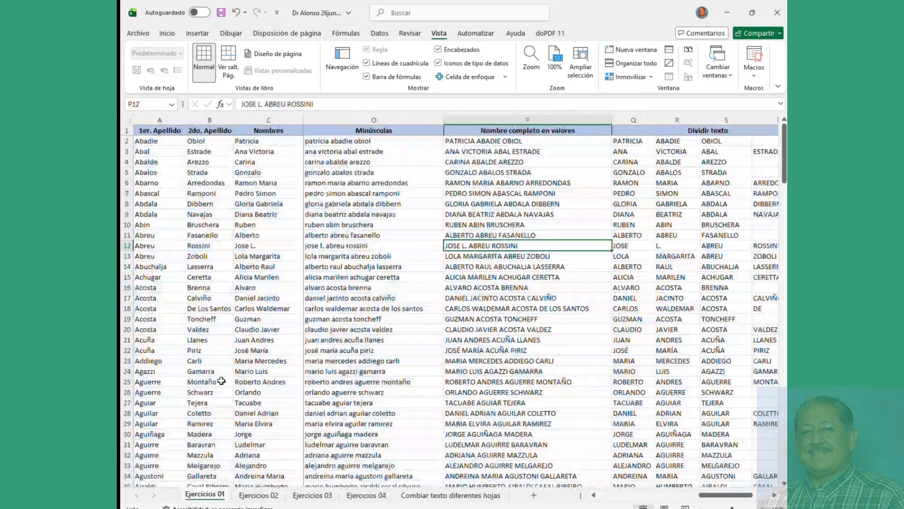
left_click(190, 152)
key("Right")
key("Right")
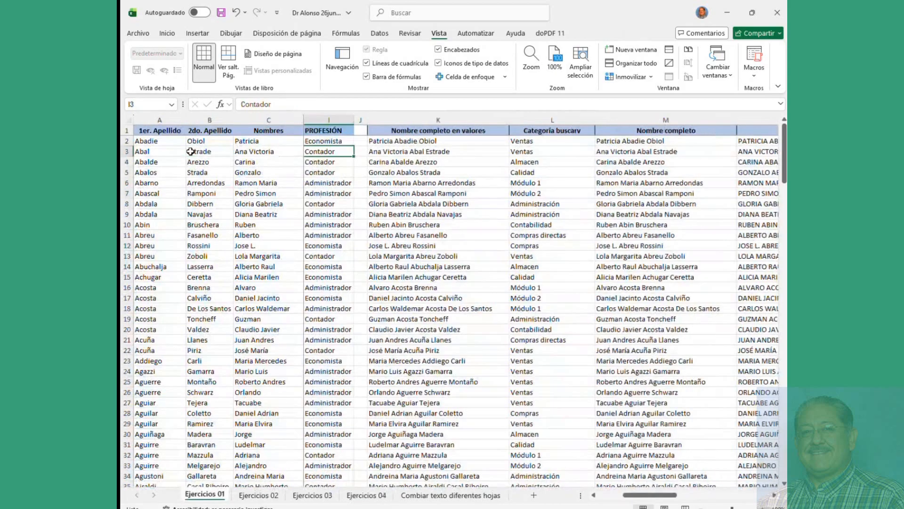
key("ctrl+Right")
key("ctrl+Right")
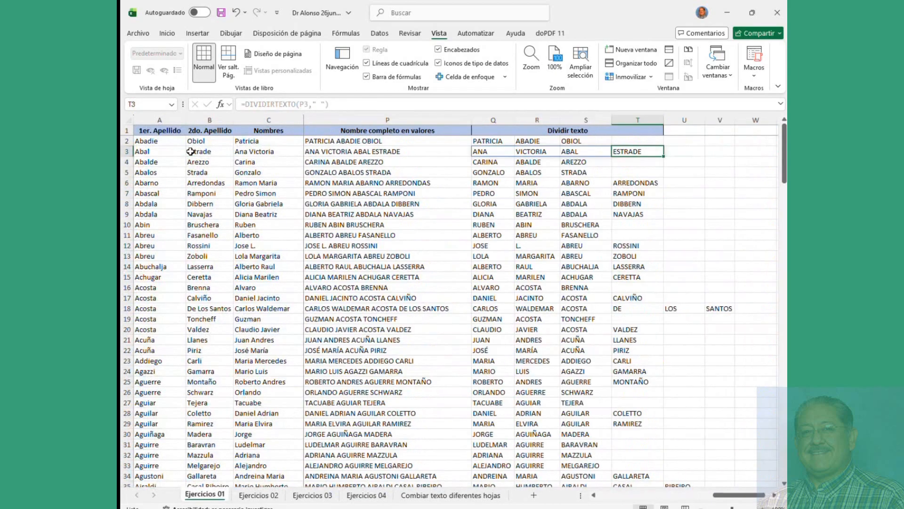
key("ctrl+Left")
key("ctrl+Left")
key("ctrl+Left")
key("ctrl+Down")
key("ctrl+Down")
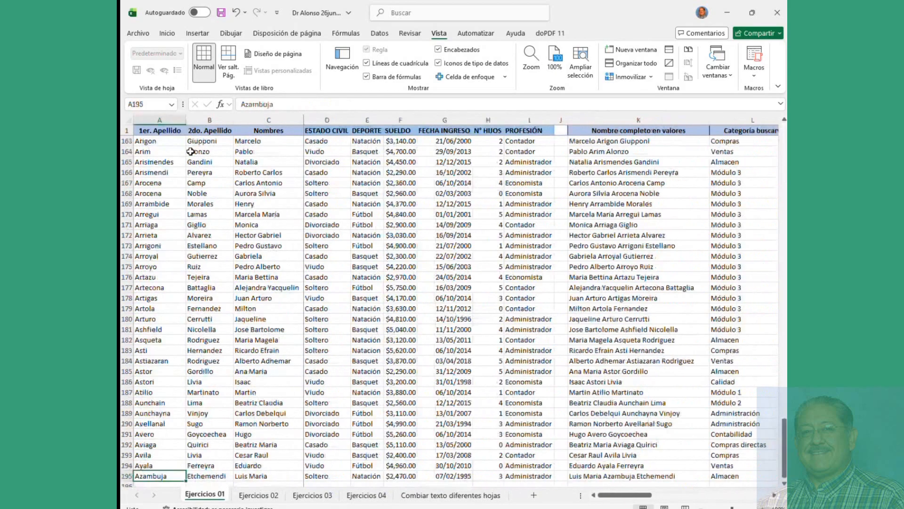
key("ctrl+Up")
key("ctrl+Up")
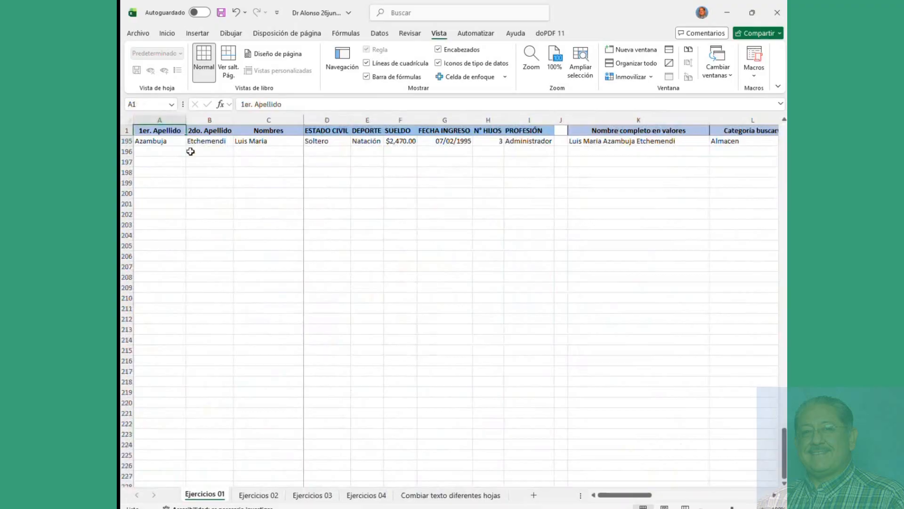
scroll(190, 151, "up", 20)
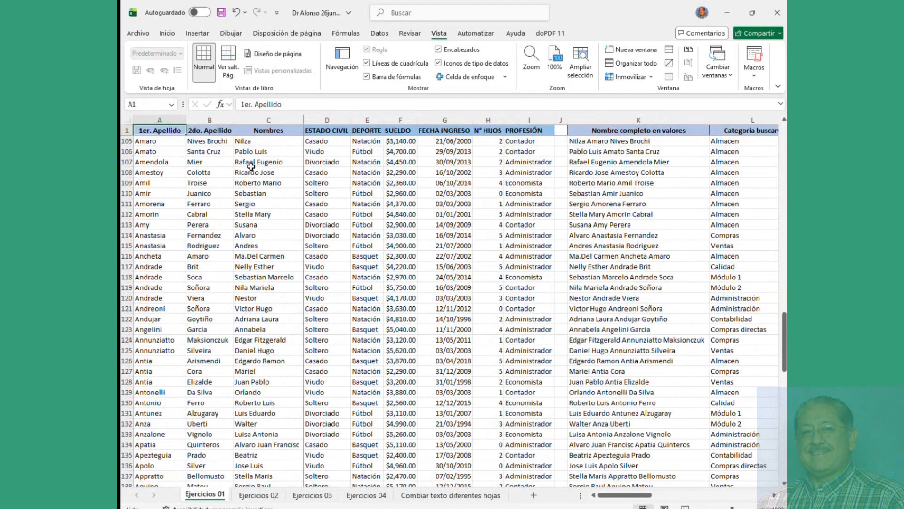
left_click_drag(205, 148, 217, 193)
left_click(412, 227)
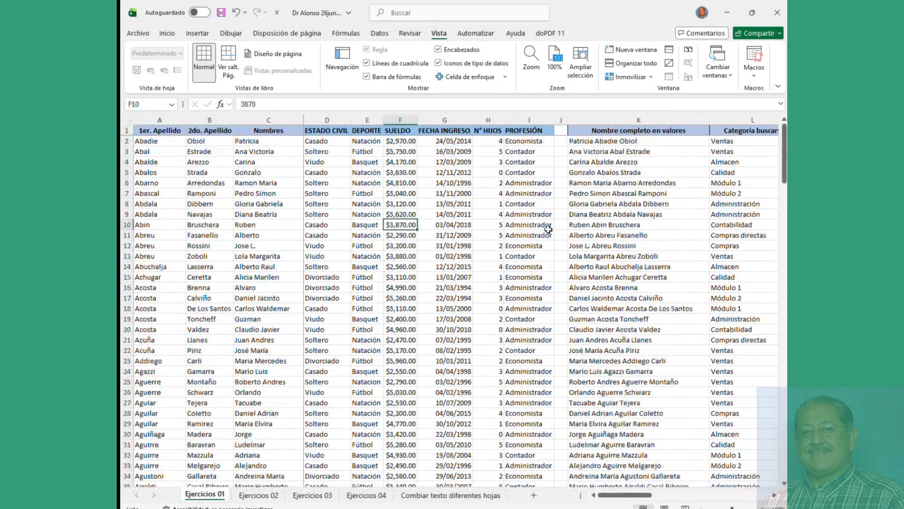
Step: View the CONCATENAR formula in K2 and BUSCARV in L2, then return to Combiar texto diferentes hojas
left_click(609, 140)
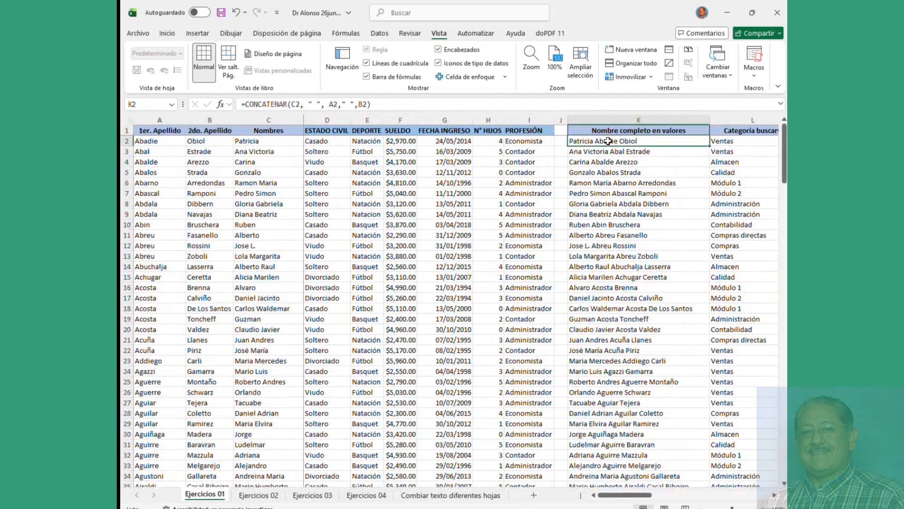
left_click(734, 141)
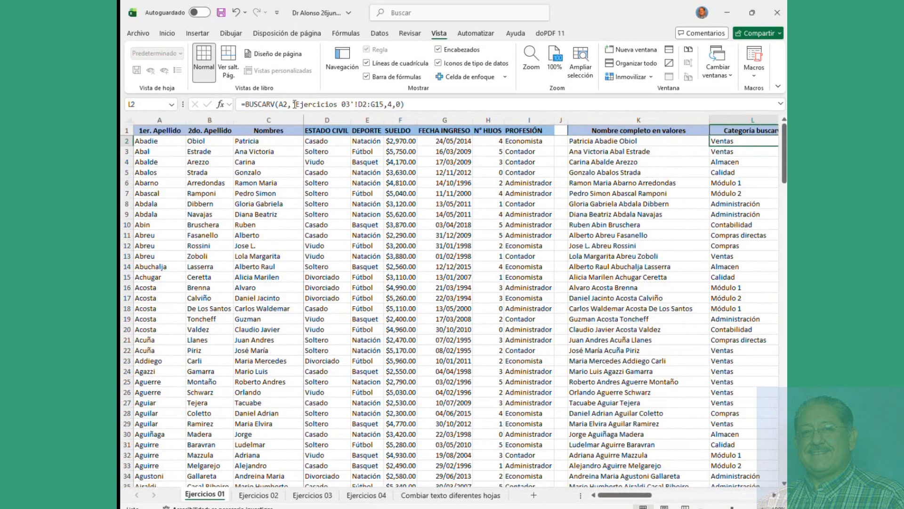
left_click_drag(611, 494, 644, 500)
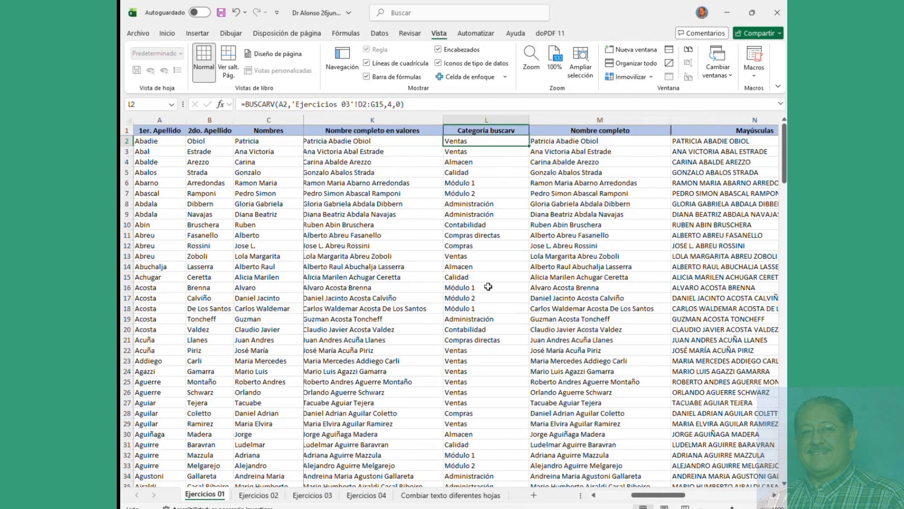
left_click(452, 495)
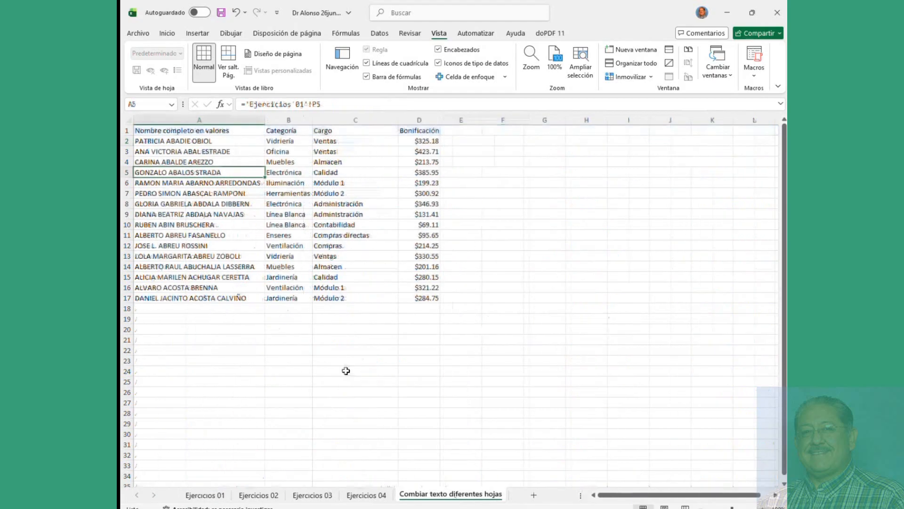
Step: Select the linked formula block in columns A–D and fill it down to row 111
left_click(171, 142)
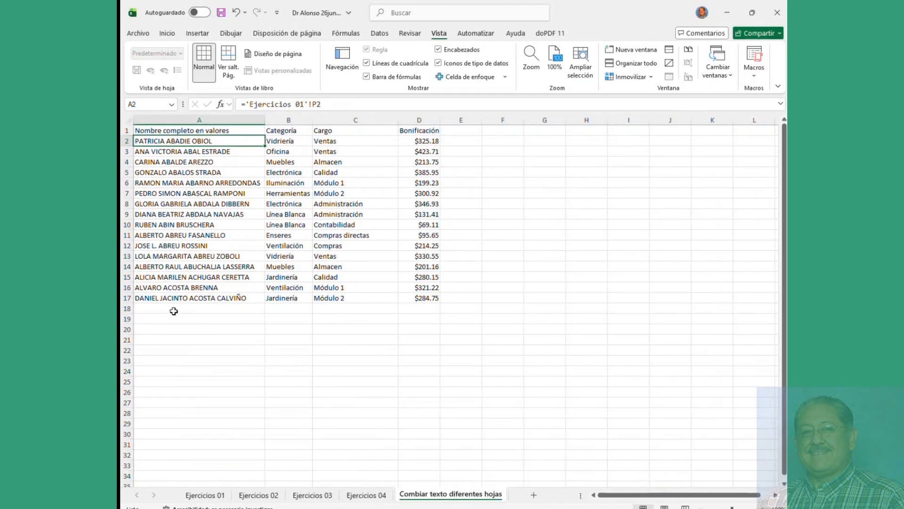
left_click_drag(174, 311, 172, 391)
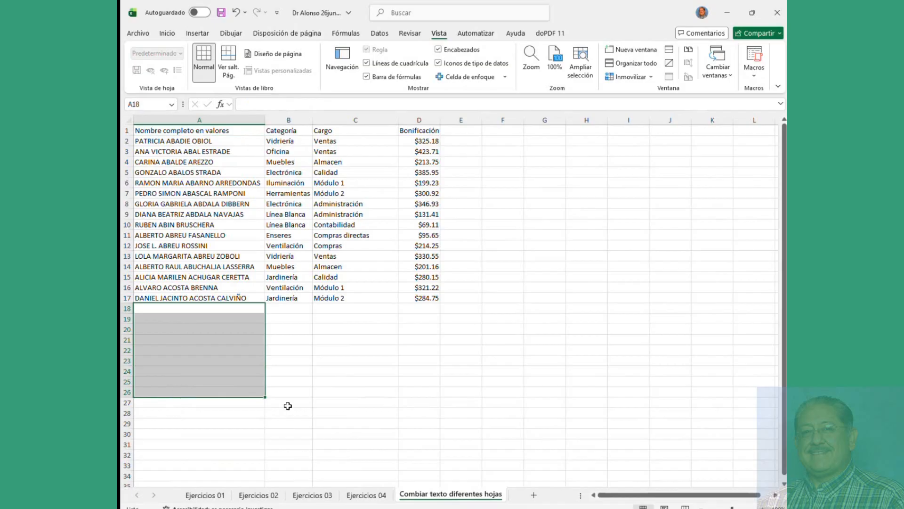
left_click_drag(210, 141, 413, 476)
scroll(390, 297, "down", 6)
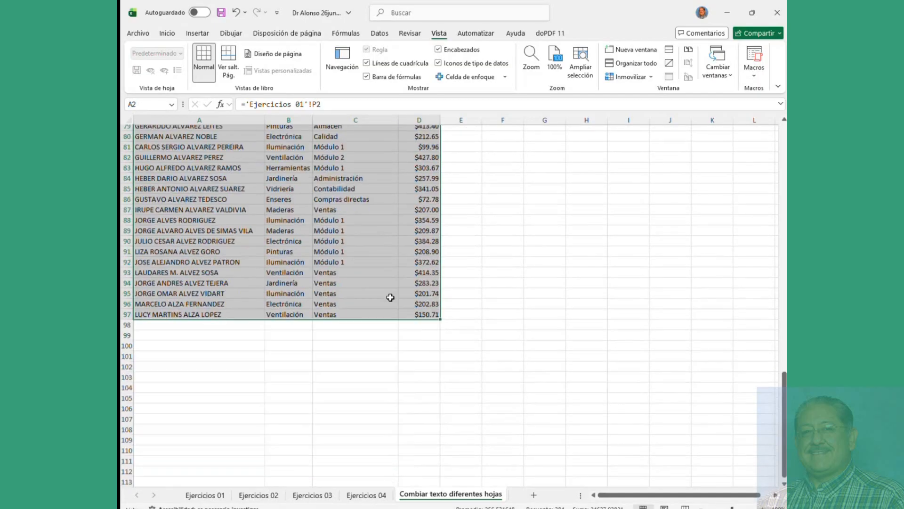
left_click_drag(441, 315, 451, 467)
scroll(427, 323, "down", 5)
left_click_drag(440, 317, 456, 457)
Step: Keep filling the formulas down to row 216, check a zero cell, then view Ejercicios 02
scroll(438, 376, "down", 3)
scroll(431, 330, "down", 2)
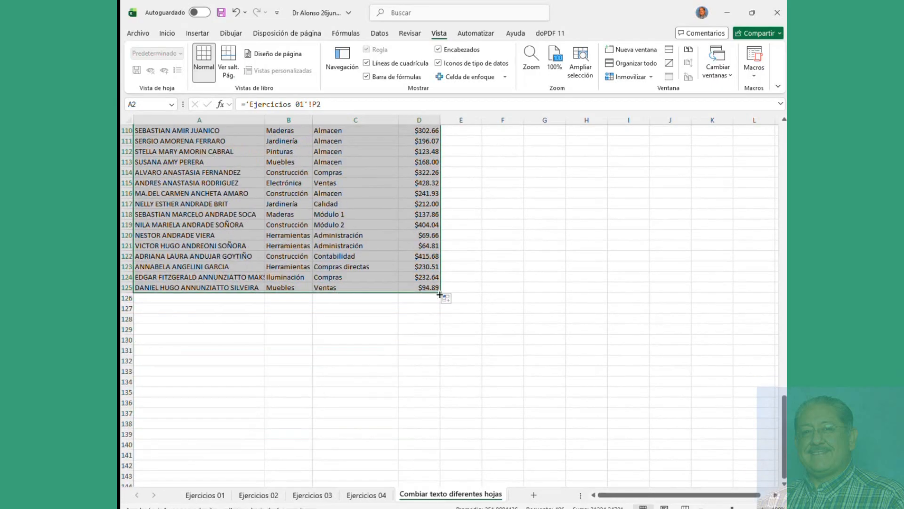
left_click_drag(439, 295, 464, 431)
scroll(446, 365, "down", 10)
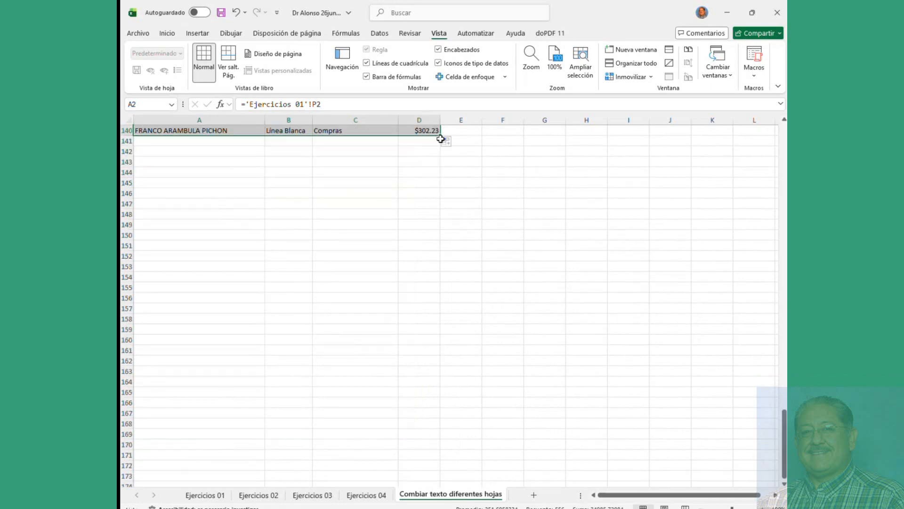
left_click_drag(501, 419, 502, 444)
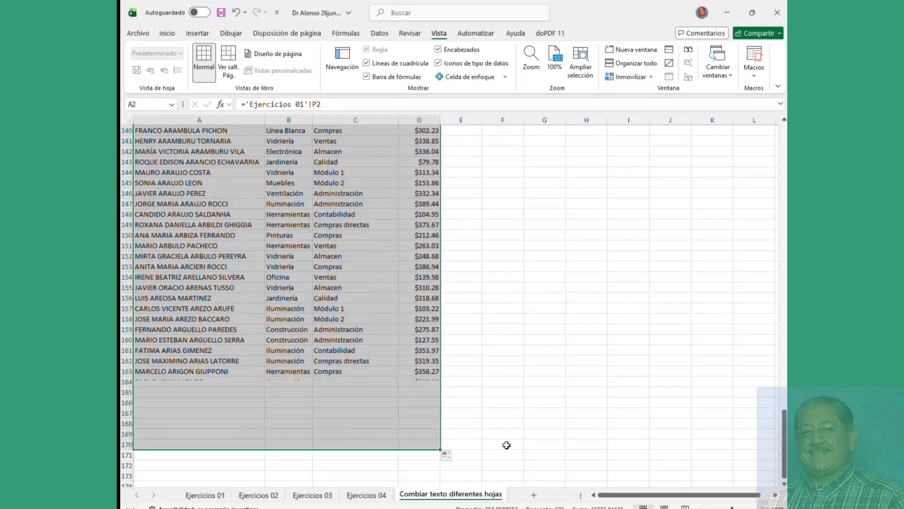
scroll(422, 370, "down", 5)
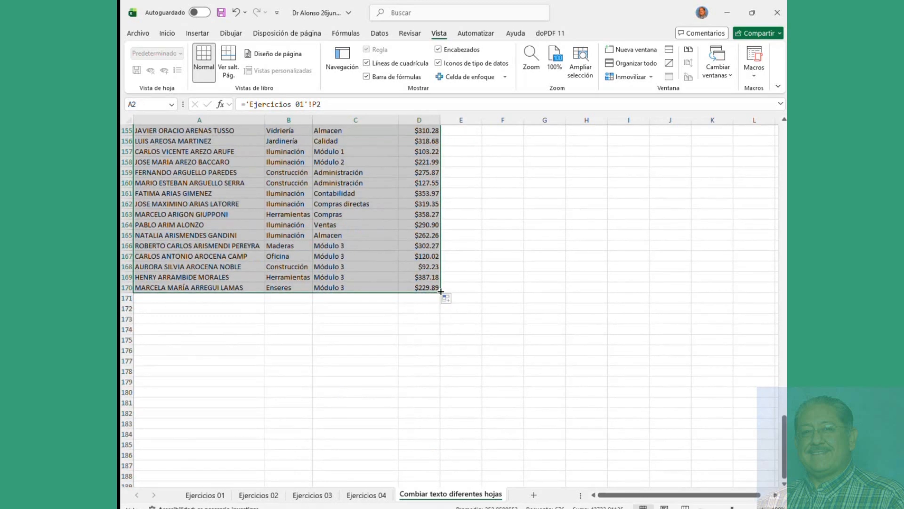
left_click_drag(440, 292, 469, 464)
scroll(478, 405, "down", 3)
scroll(478, 404, "down", 7)
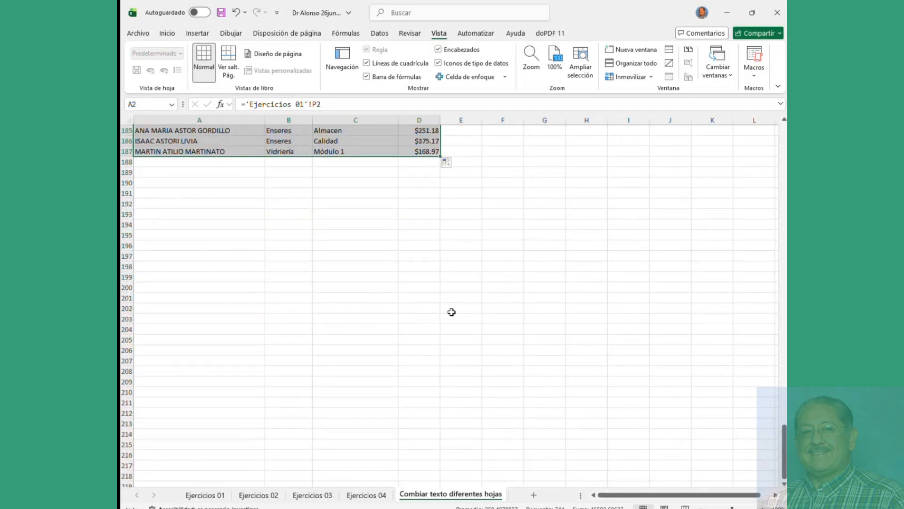
left_click_drag(439, 158, 466, 454)
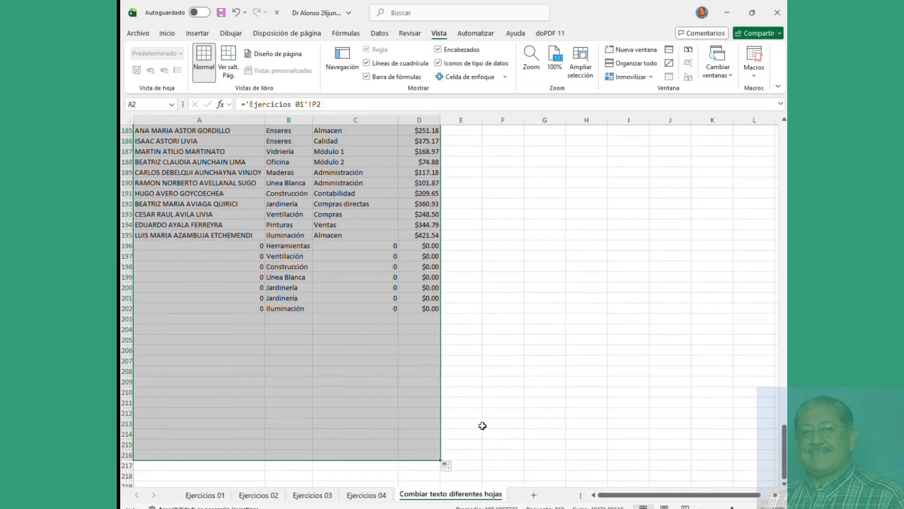
scroll(494, 412, "down", 5)
scroll(493, 413, "up", 5)
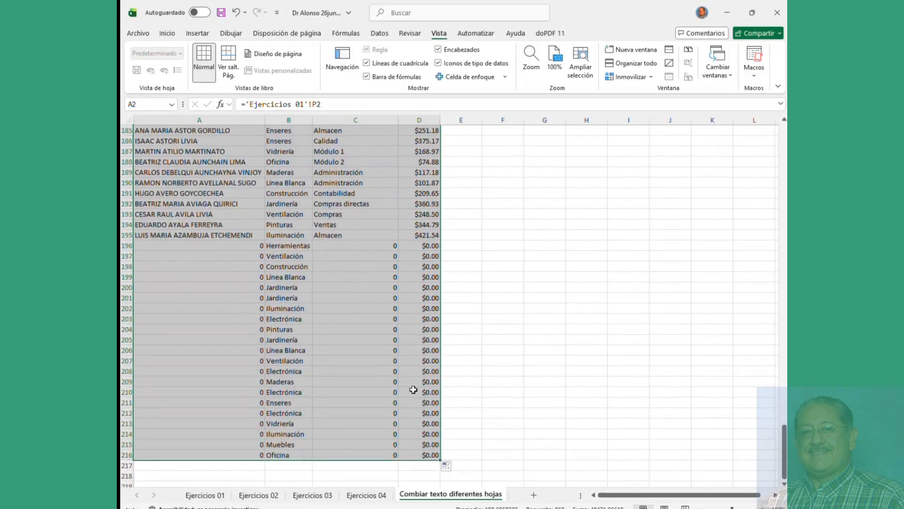
left_click(358, 349)
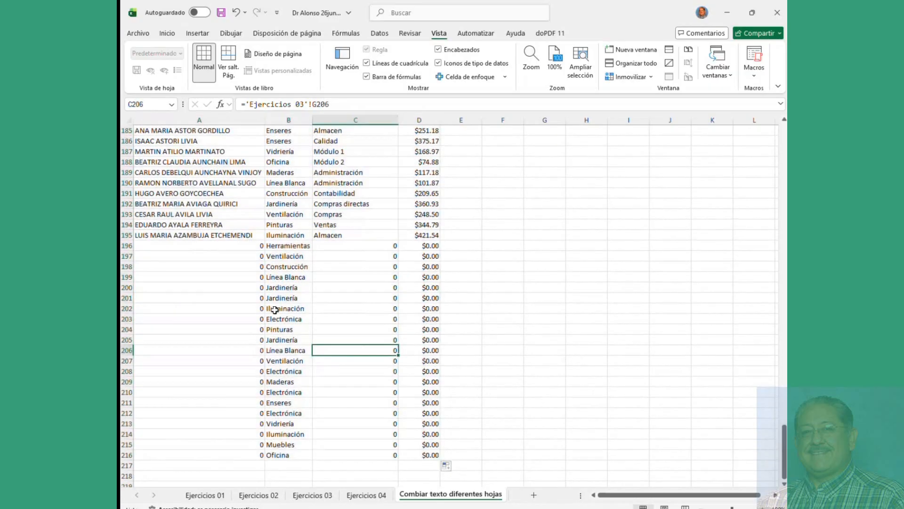
left_click(263, 496)
scroll(353, 378, "down", 20)
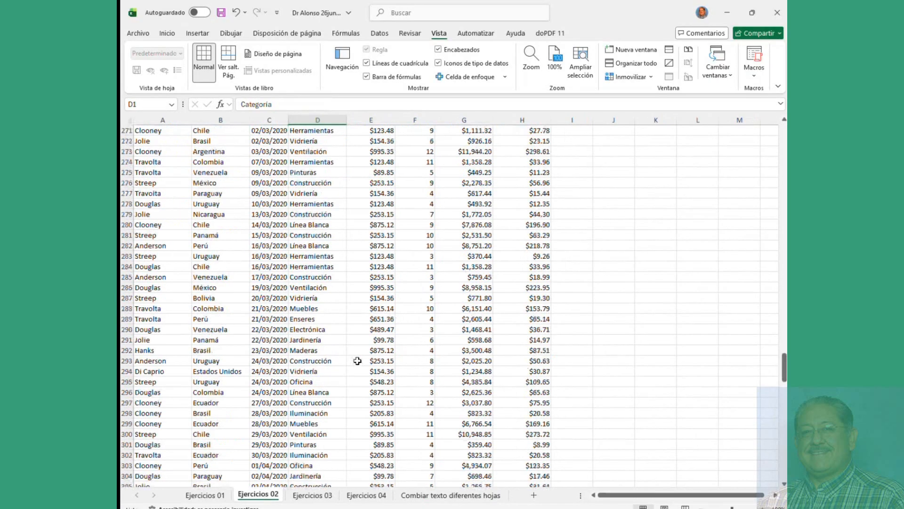
Step: Check where the Ejercicios 02 sales data ends
scroll(359, 363, "up", 11)
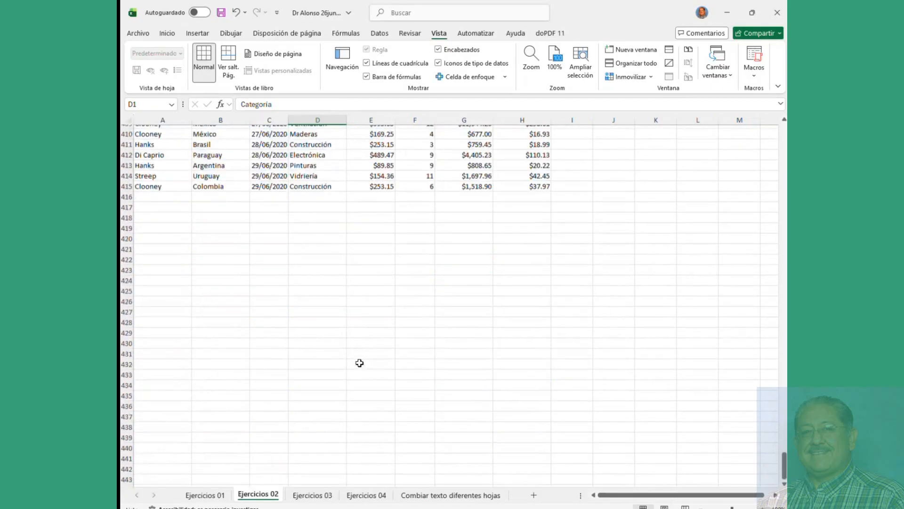
left_click(327, 237)
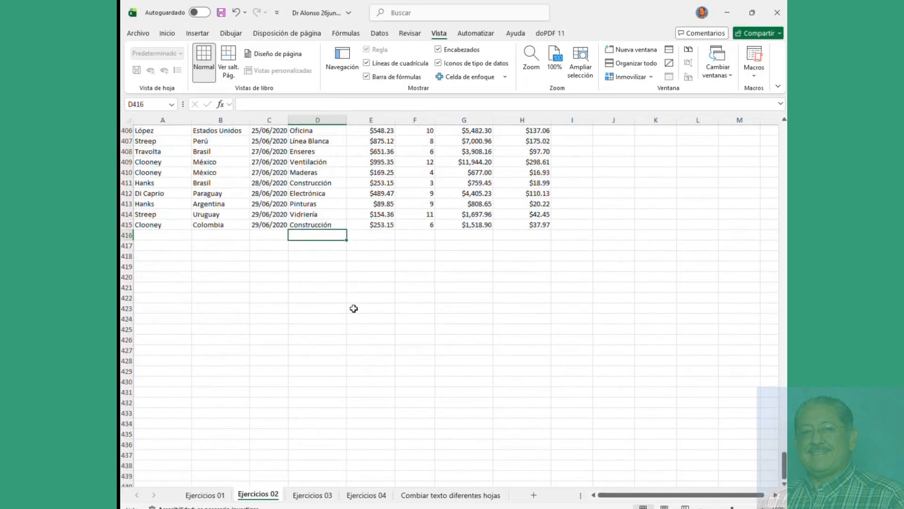
scroll(353, 306, "up", 20)
scroll(242, 371, "down", 20)
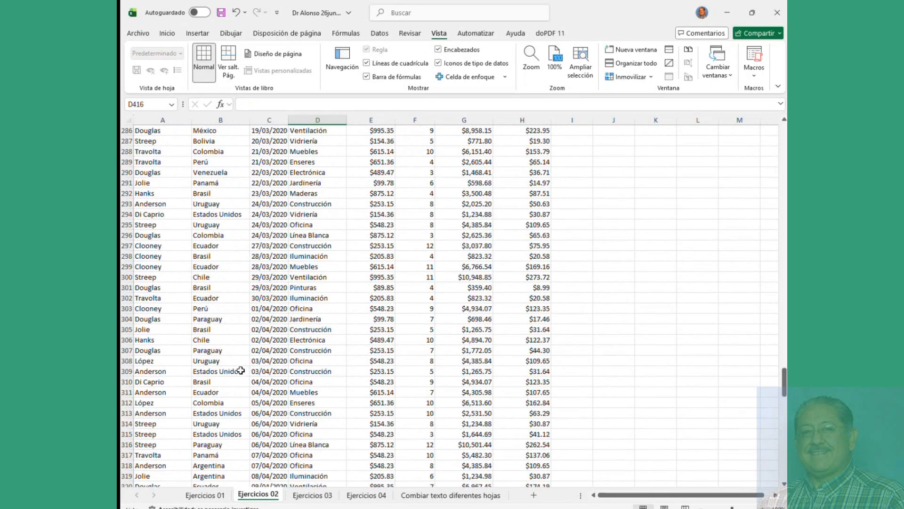
Step: On Combiar texto diferentes hojas, clear the surplus category entries in rows 196–216
left_click(451, 495)
left_click_drag(280, 246, 273, 462)
key("Delete")
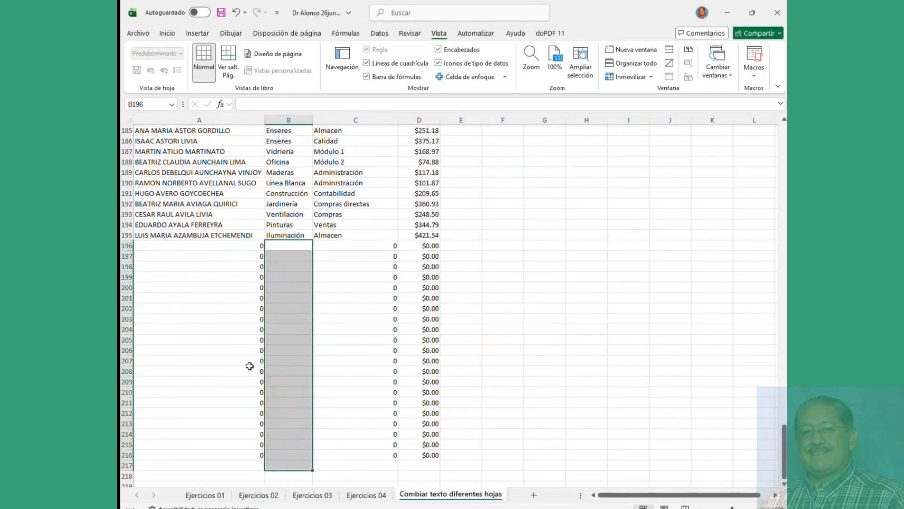
left_click(227, 301)
left_click_drag(346, 247, 382, 429)
left_click(285, 308)
left_click_drag(283, 249, 285, 329)
Step: Delete the surplus rows 196 through 340
left_click(127, 245)
left_click_drag(126, 287, 126, 470)
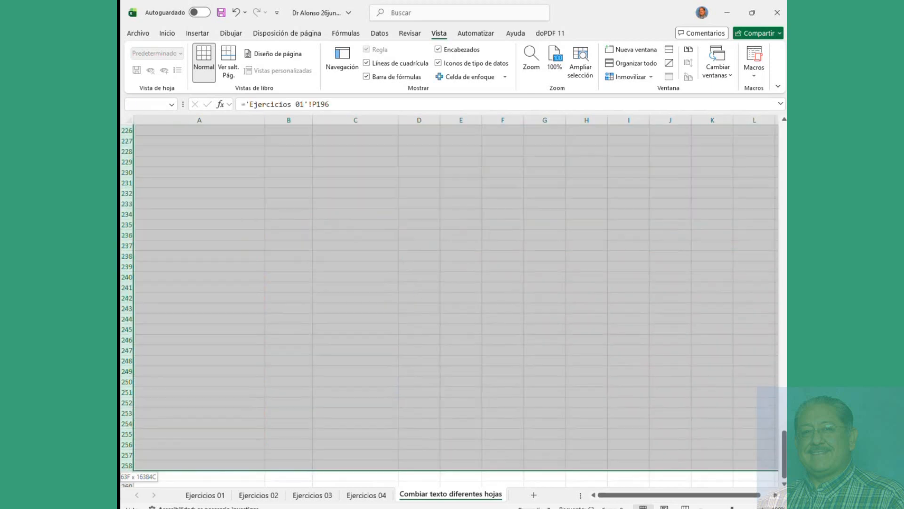
right_click(319, 256)
left_click(350, 374)
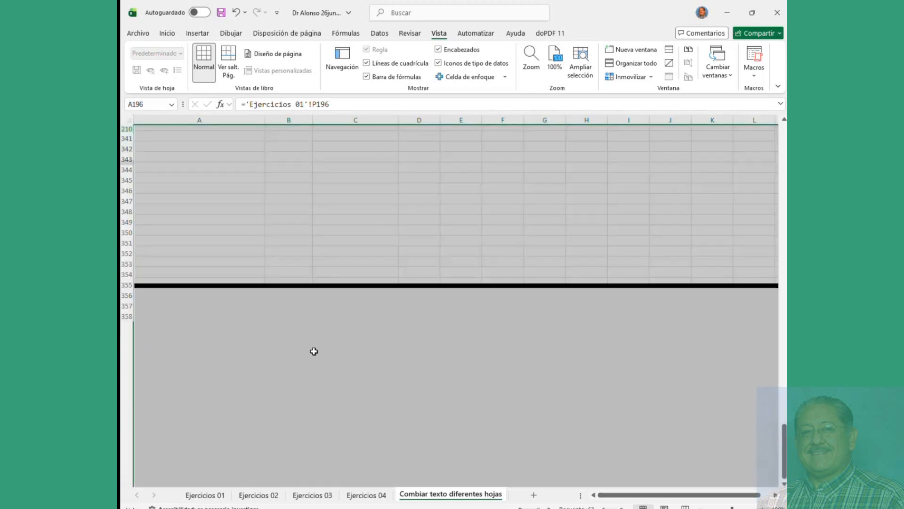
scroll(301, 340, "up", 15)
left_click(268, 265)
Step: Check the list now ends at row 195 and select header cells A1:D1
scroll(269, 265, "down", 20)
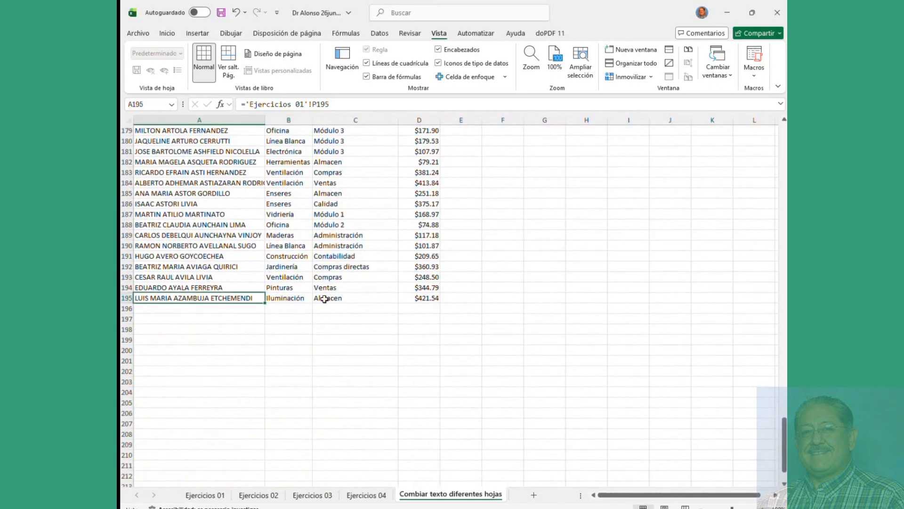
left_click_drag(418, 298, 160, 44)
left_click(228, 172)
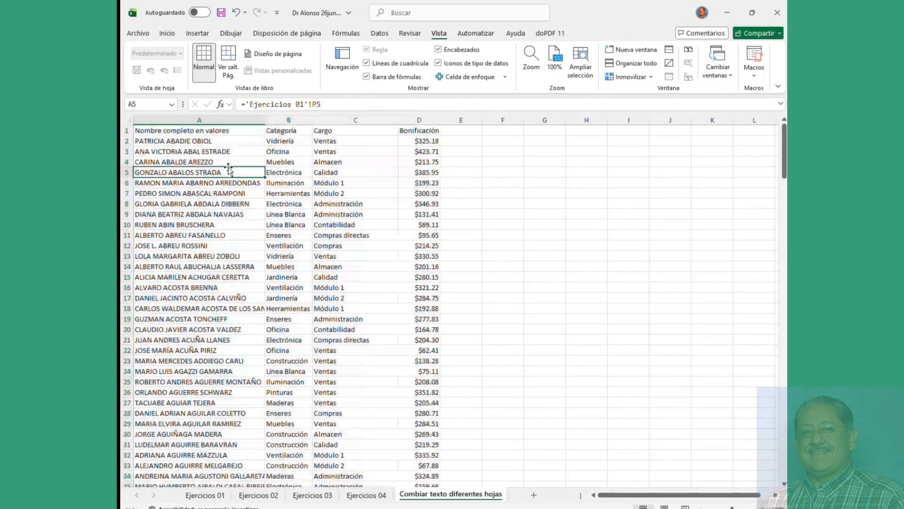
left_click_drag(182, 130, 402, 129)
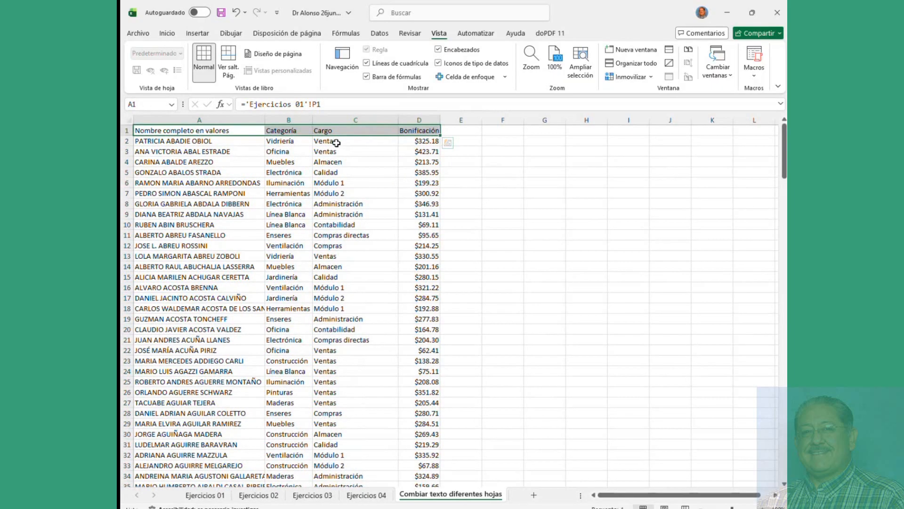
Step: On Ejercicios 01, select B2:D8, F10:G14 and I12:K19, open Formato de celdas, then cancel
left_click(206, 496)
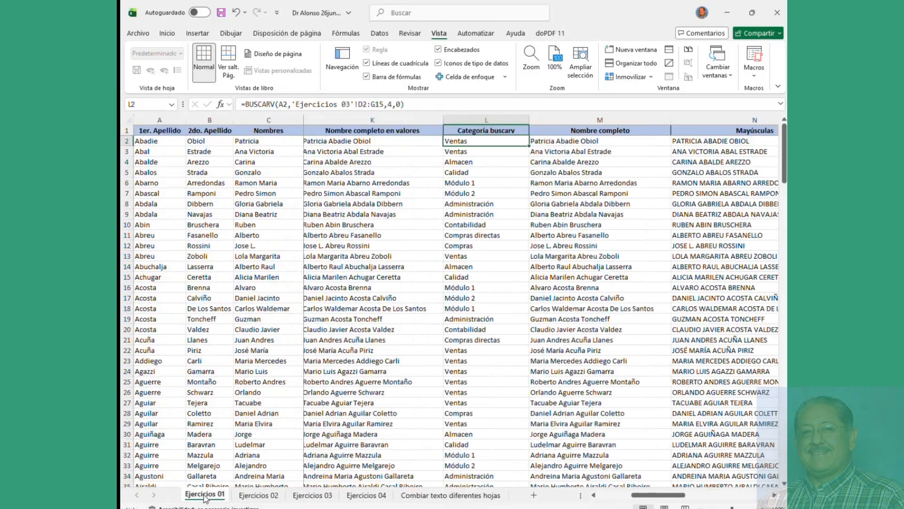
left_click(231, 217)
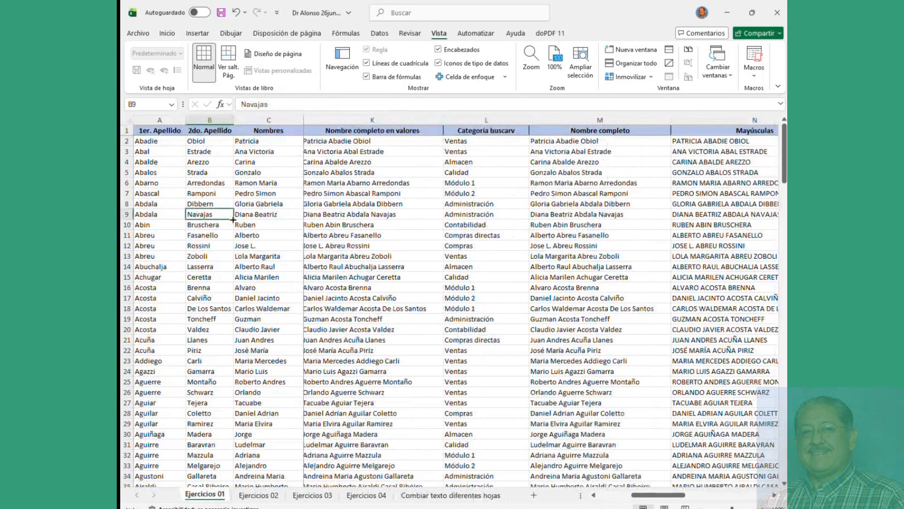
left_click(251, 171)
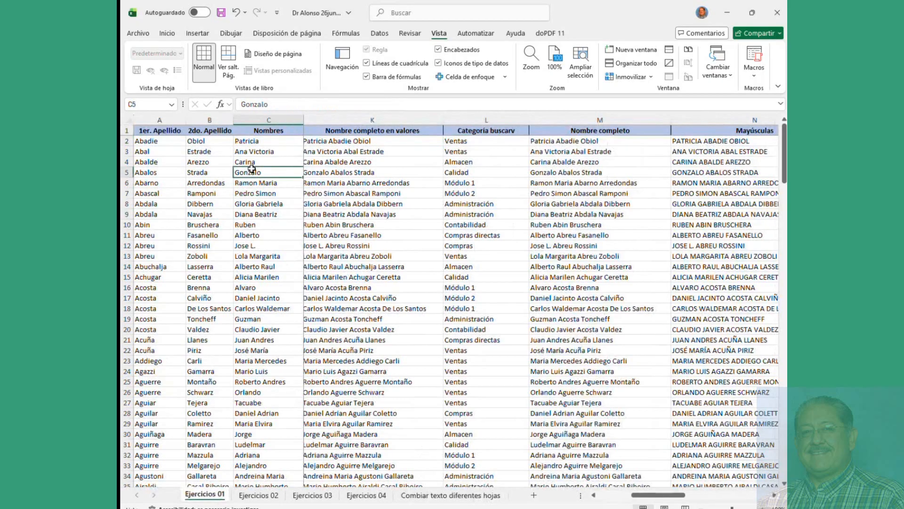
left_click_drag(231, 142, 325, 203)
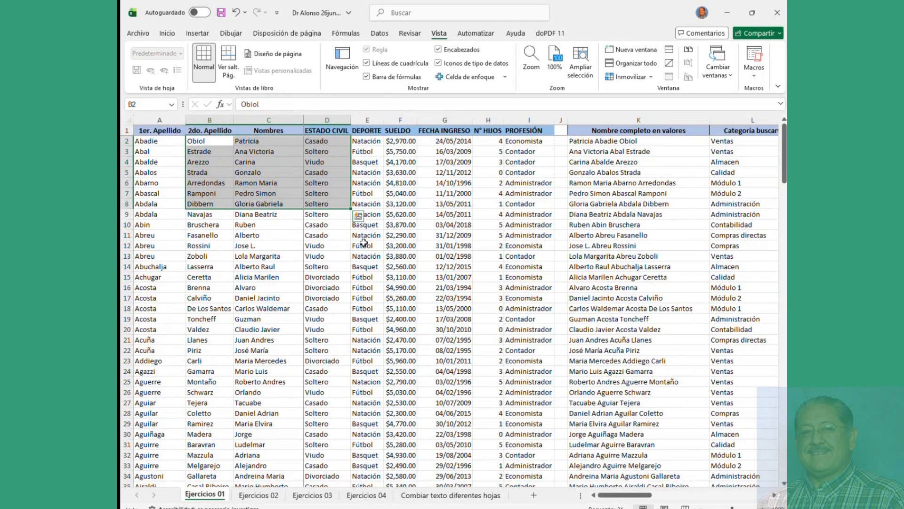
left_click_drag(400, 225, 445, 266, "ctrl")
left_click_drag(503, 245, 601, 319, "ctrl")
right_click(599, 319)
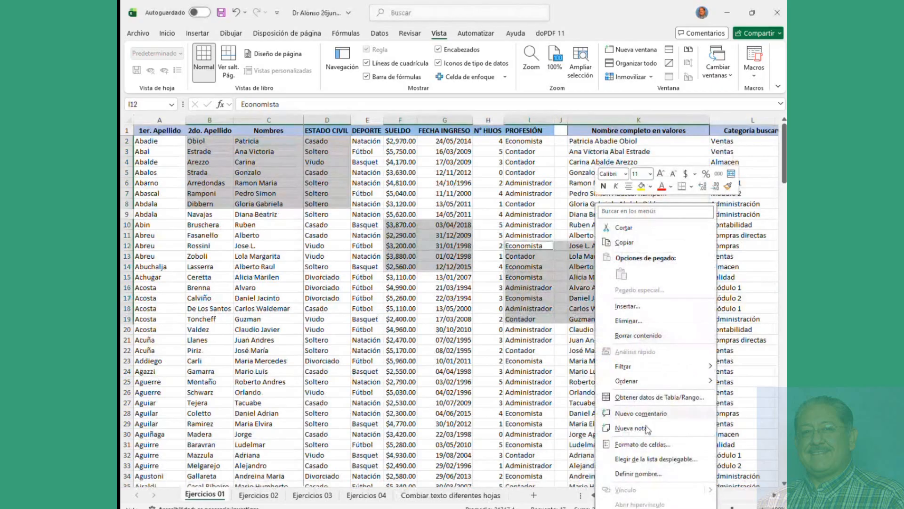
left_click(648, 446)
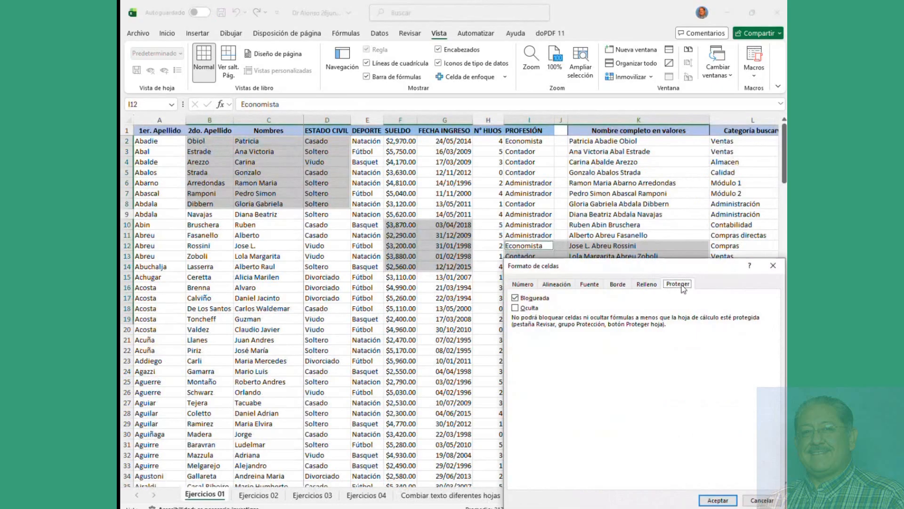
left_click(762, 500)
Step: Select cells D19, E9 and G7, then move to the Ejercicios 02 sheet
left_click(329, 319)
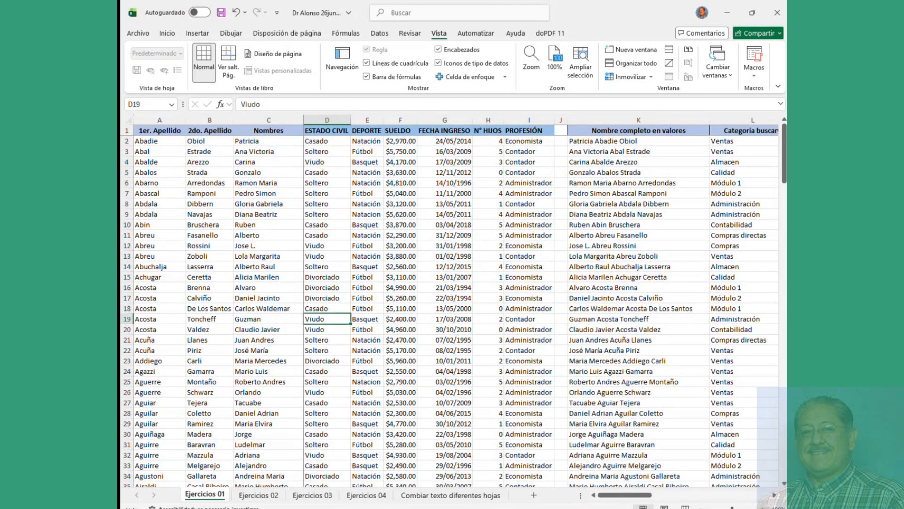
left_click(379, 213)
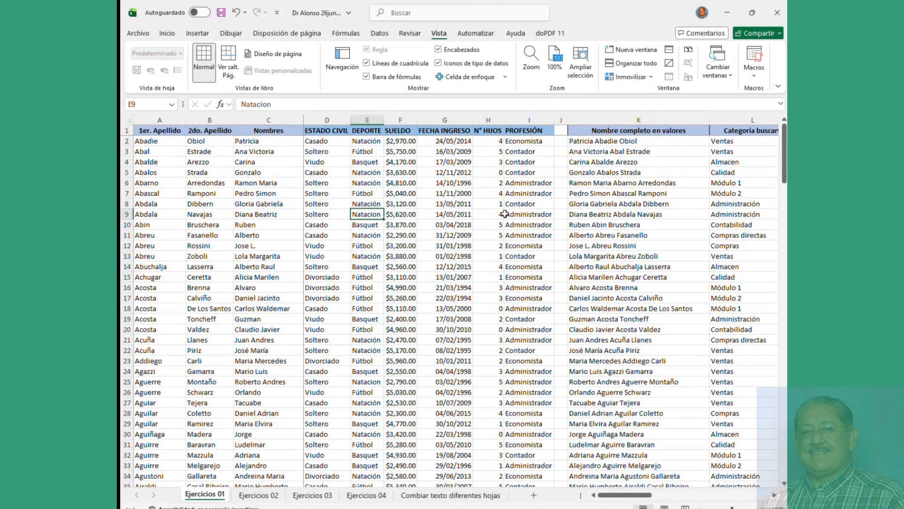
left_click(461, 193)
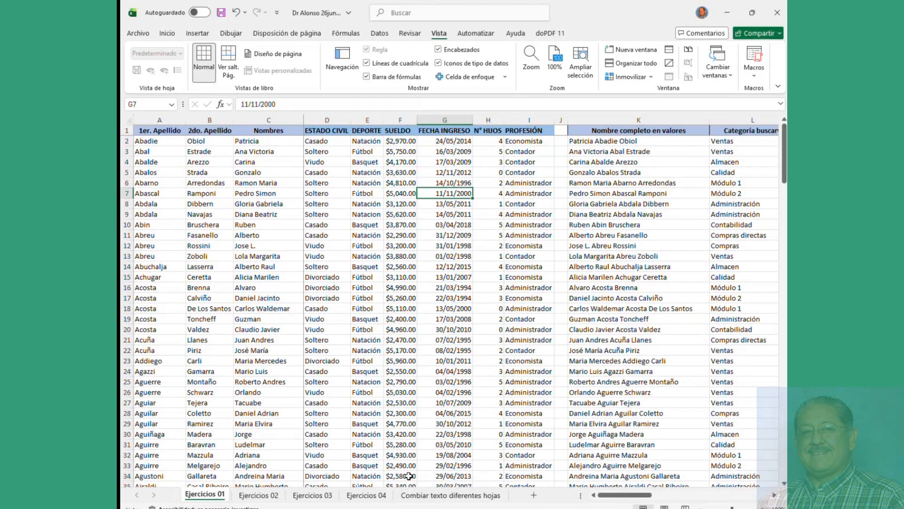
left_click(258, 494)
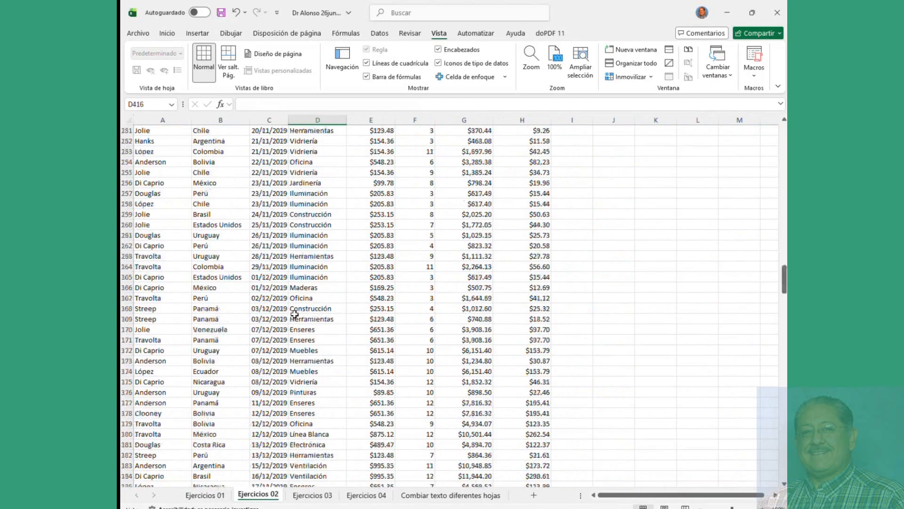
Step: Jump to the top of Ejercicios 02, show the Inicio ribbon, then open Combiar texto diferentes hojas
key("ctrl+Home")
left_click(265, 206)
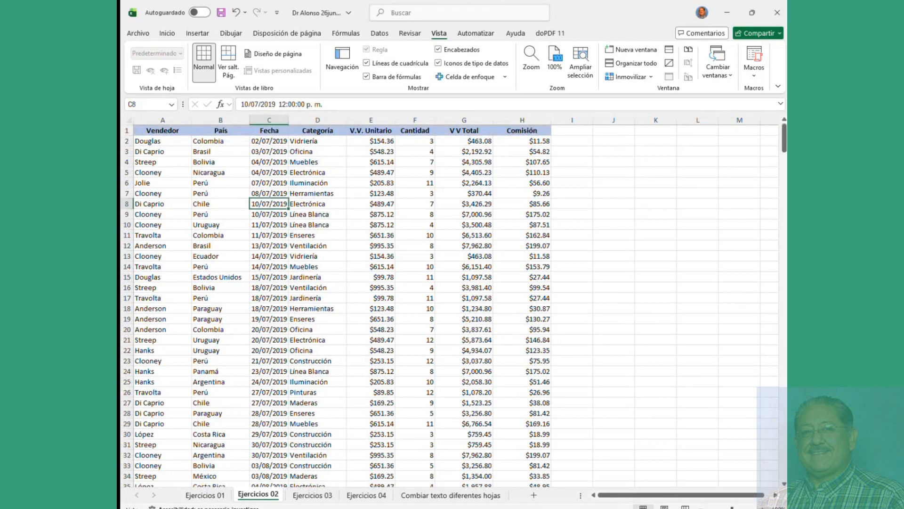
key("alt+Tab")
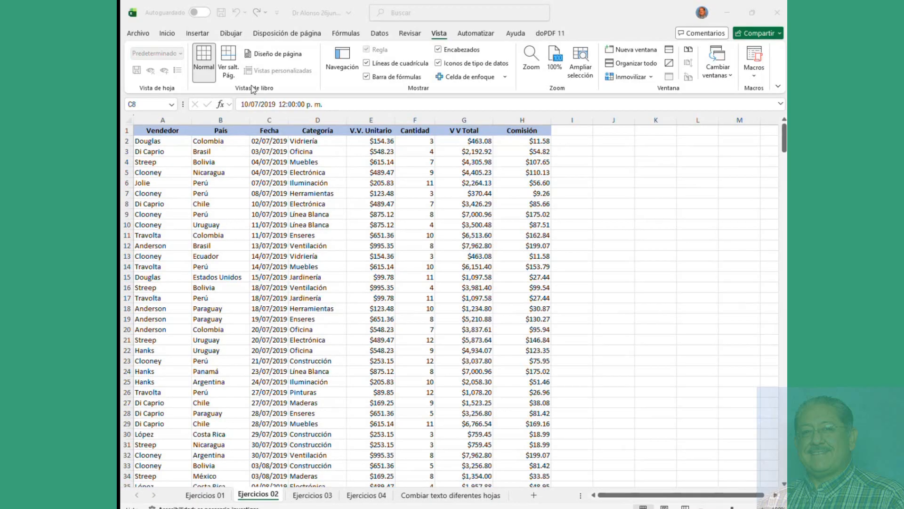
left_click(168, 34)
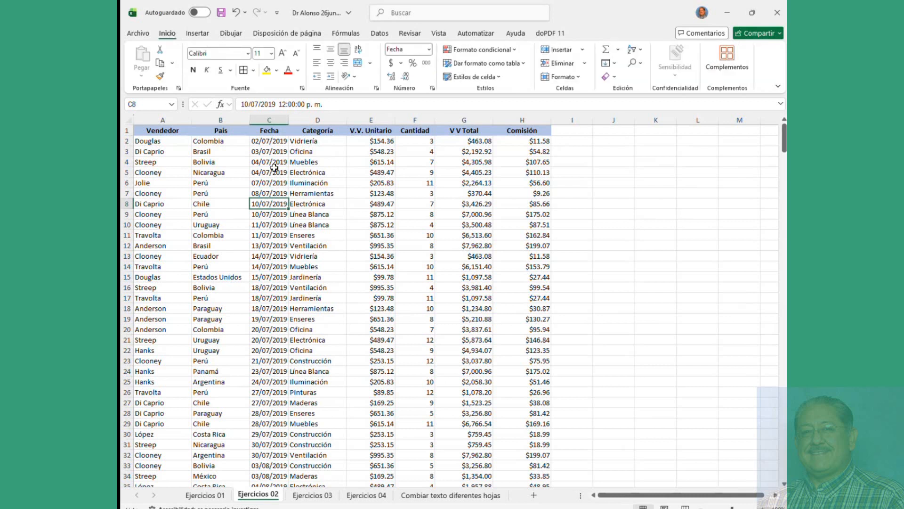
left_click(333, 163)
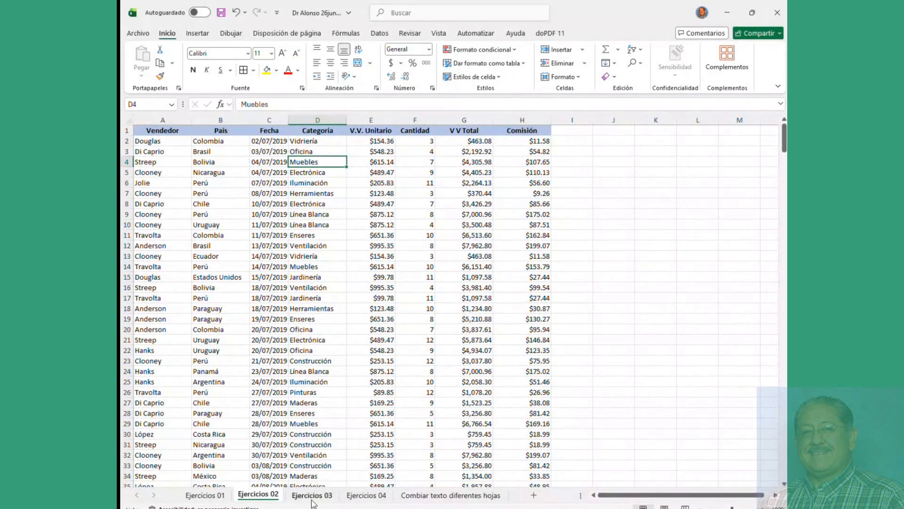
left_click(205, 496)
left_click(427, 495)
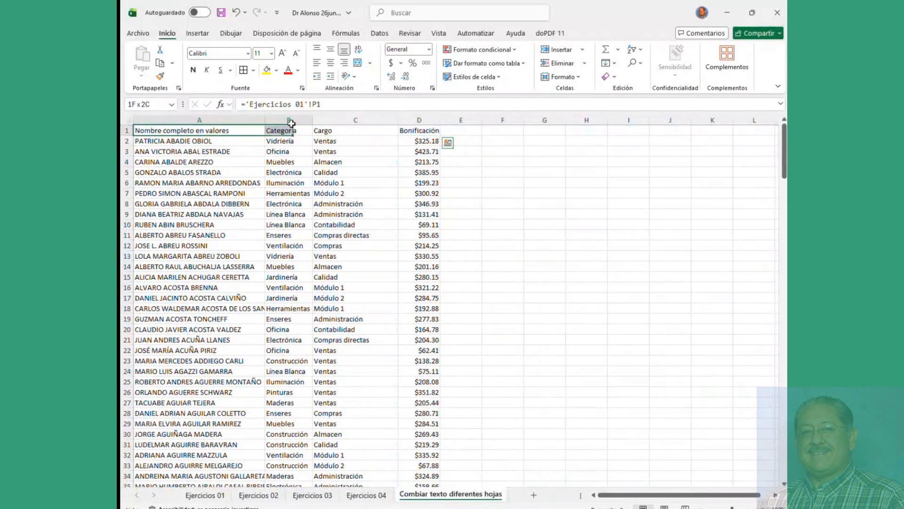
Step: Fill header row A1:D1 yellow and check the result
left_click(268, 71)
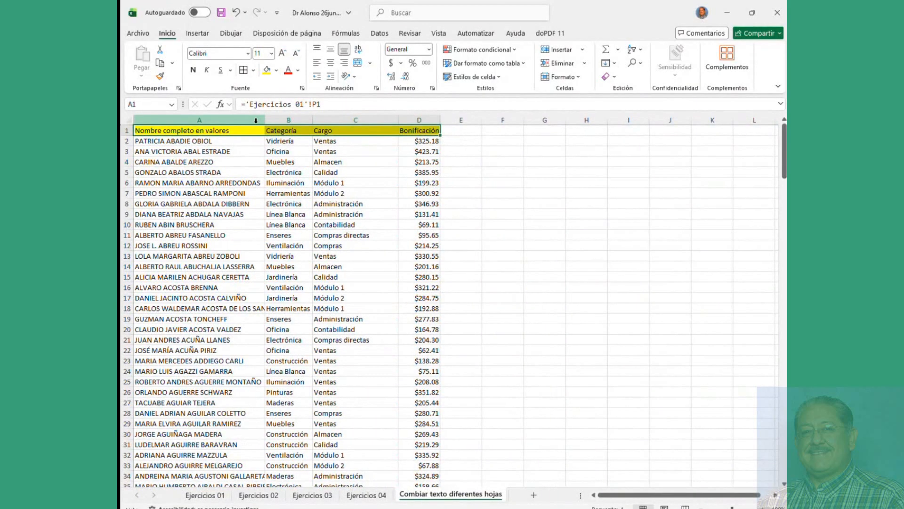
left_click(207, 131)
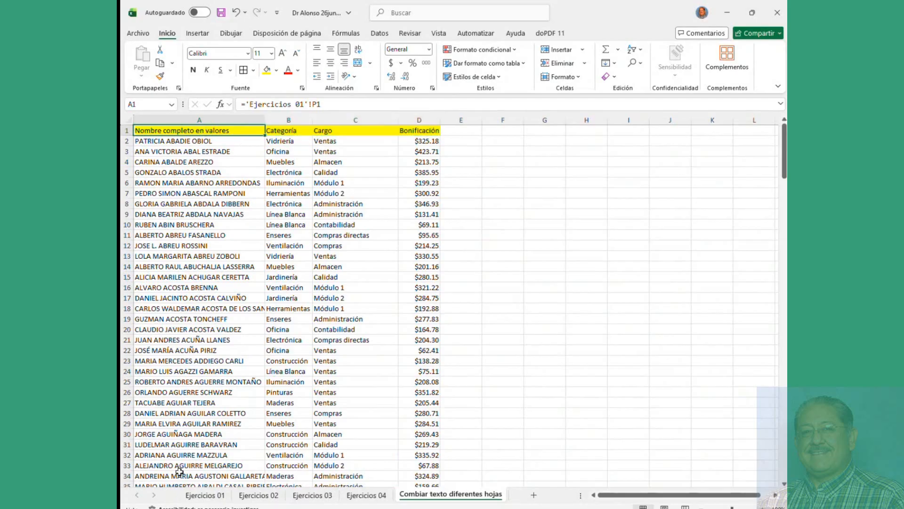
left_click(203, 495)
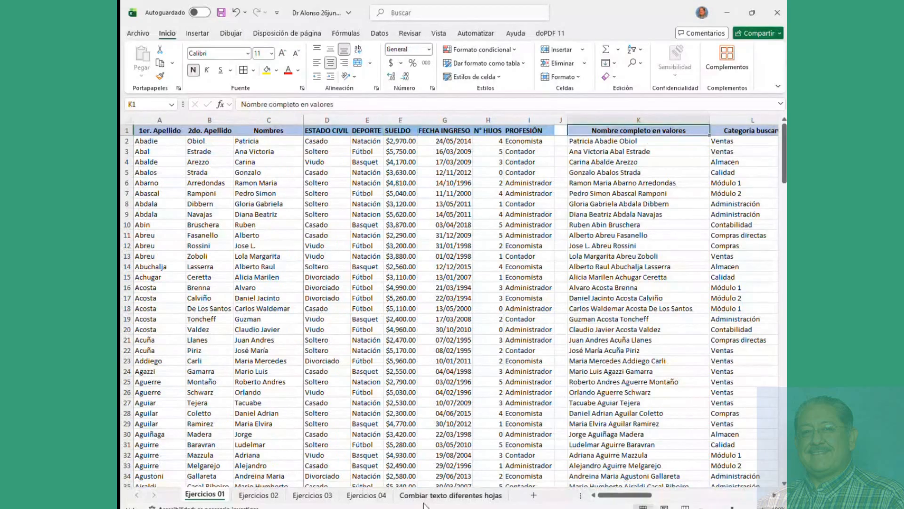
left_click(459, 500)
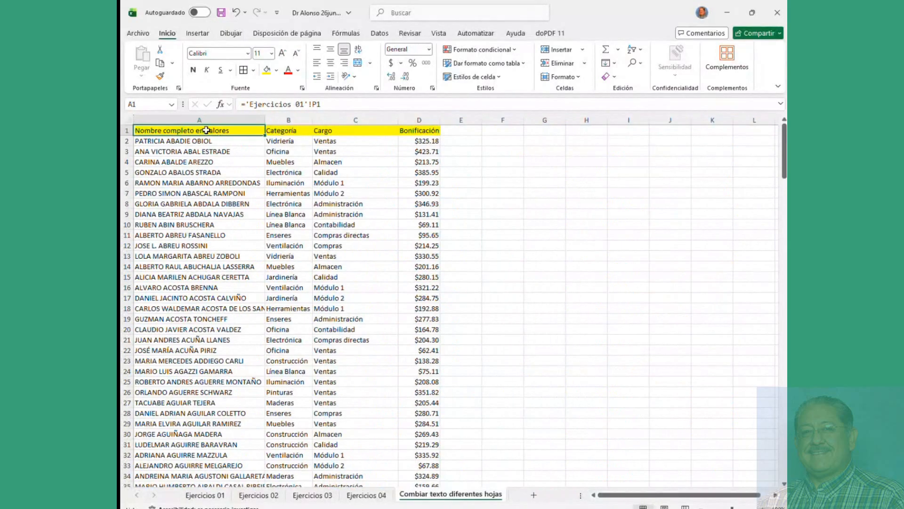
Step: Review the header row, the A1:D16 range and the linking formulas in A7, A5 and A2
left_click_drag(202, 132, 409, 132)
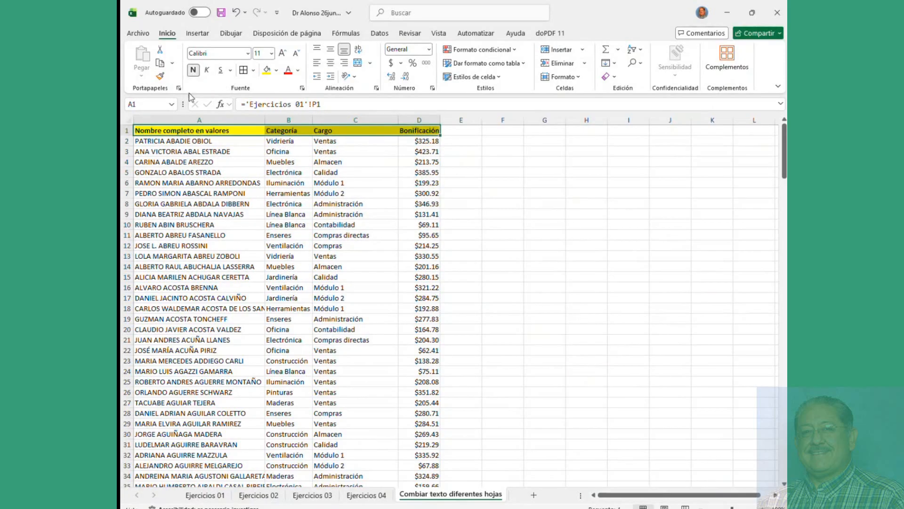
left_click(184, 195)
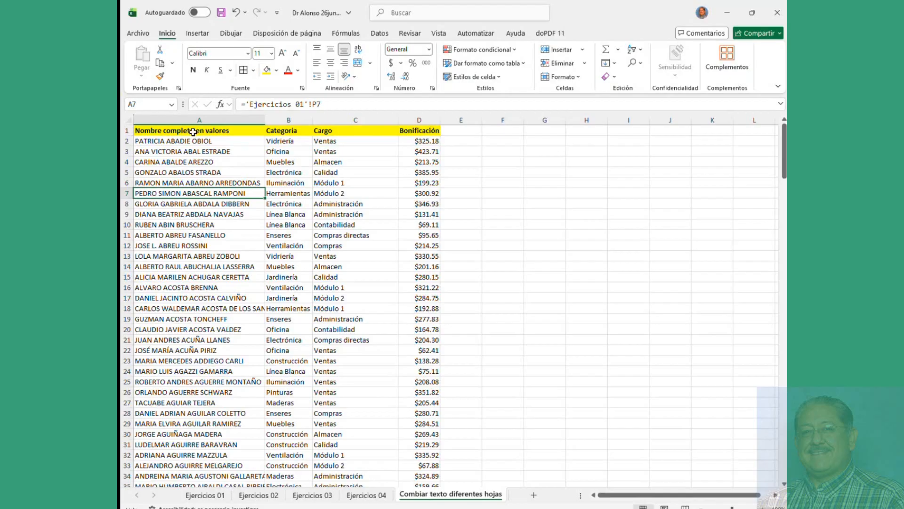
left_click_drag(193, 132, 417, 286)
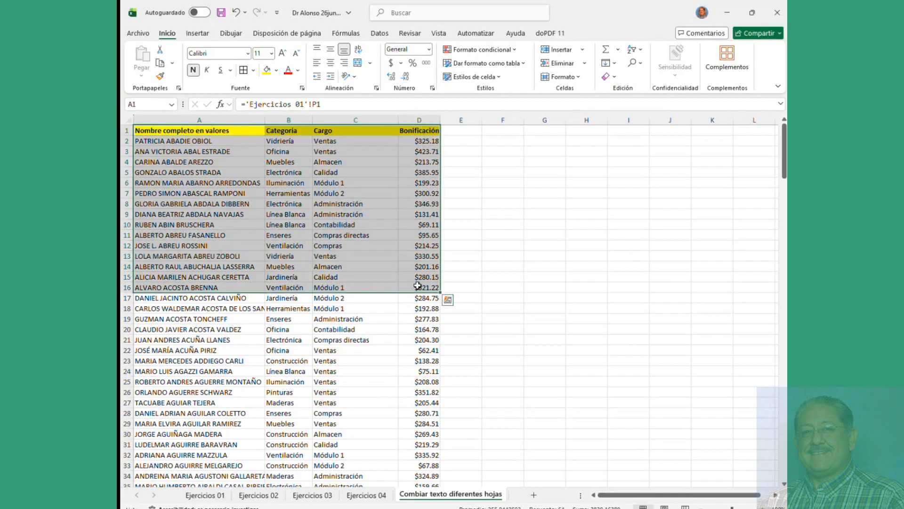
key("alt+Tab")
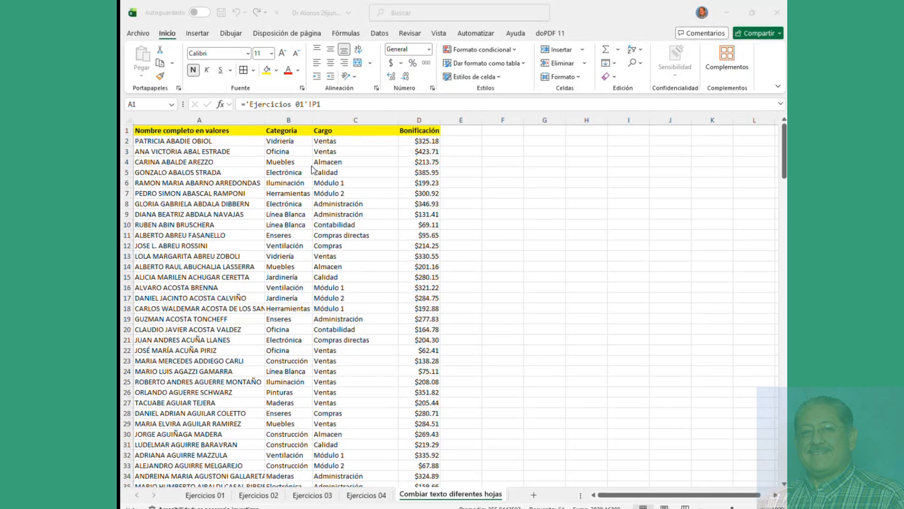
left_click(338, 191)
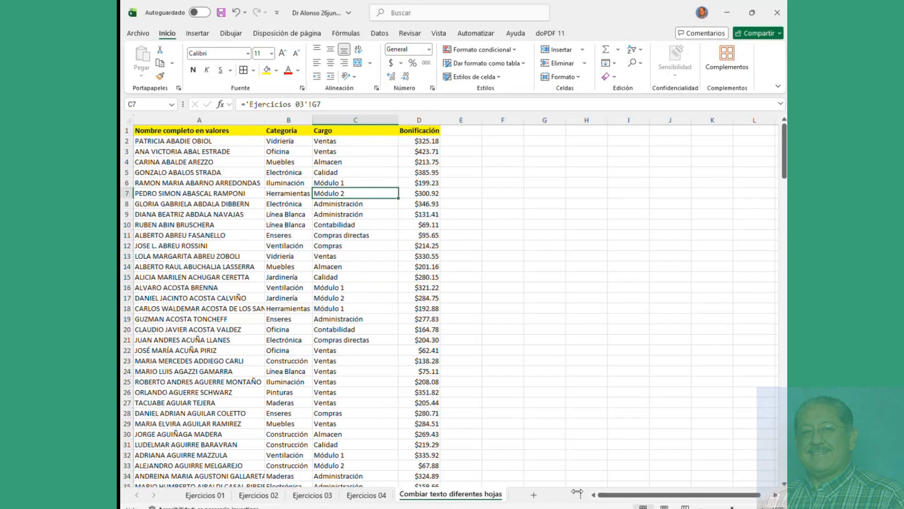
mouse_move(583, 495)
left_mouse_down()
mouse_move(548, 505)
mouse_move(581, 502)
left_mouse_up()
left_click(178, 170)
left_click(187, 140)
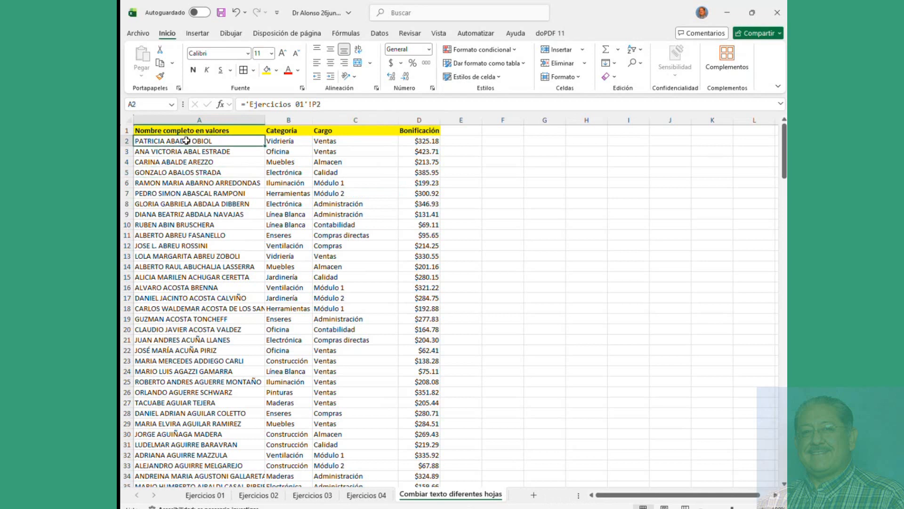
Step: Add a new blank sheet, Hoja1, to the workbook
left_click(205, 495)
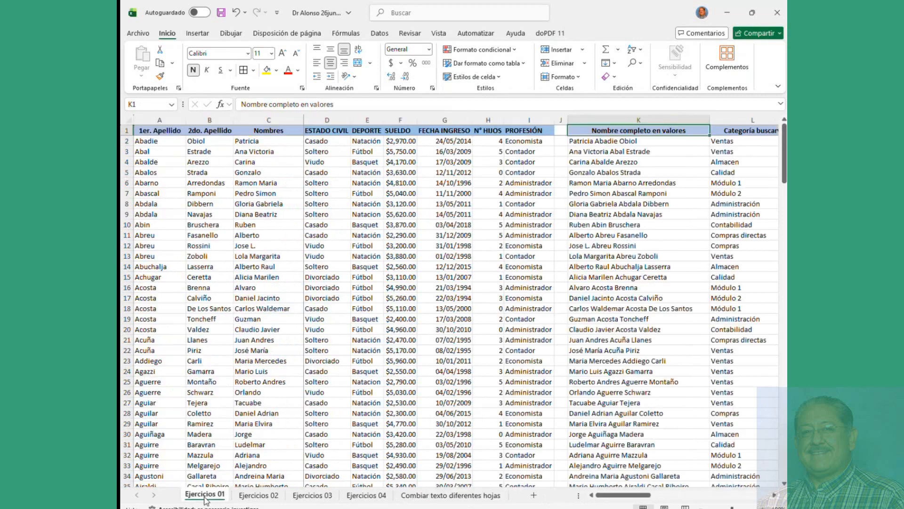
left_click(451, 495)
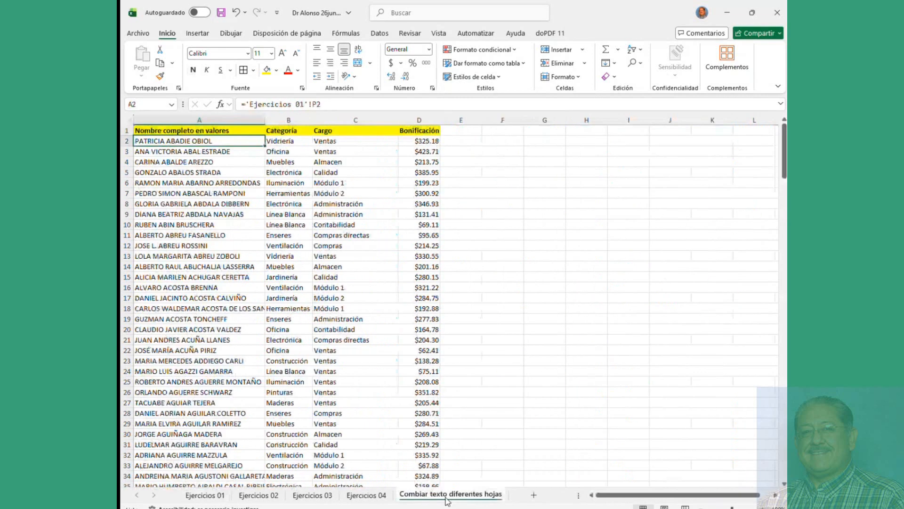
left_click(534, 495)
Step: Link A1 to header K1 on Ejercicios 01 and widen column A to fit
type("=")
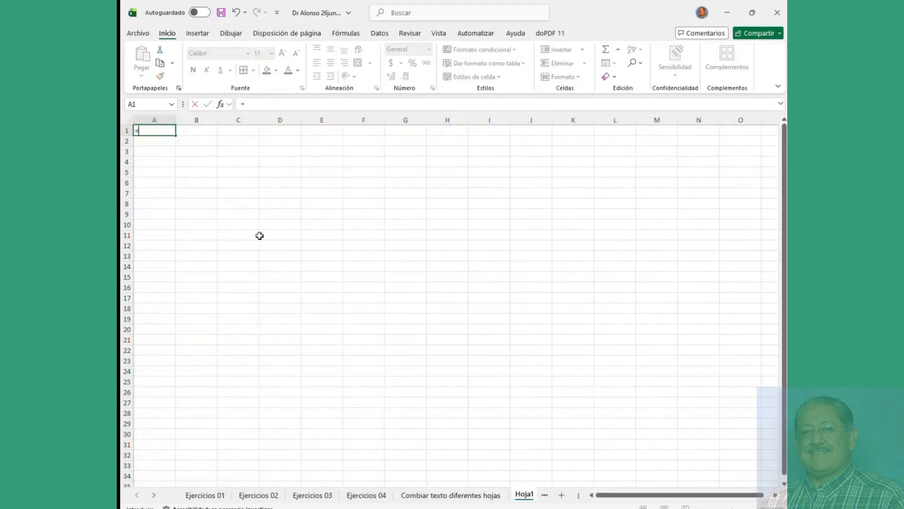
left_click(195, 497)
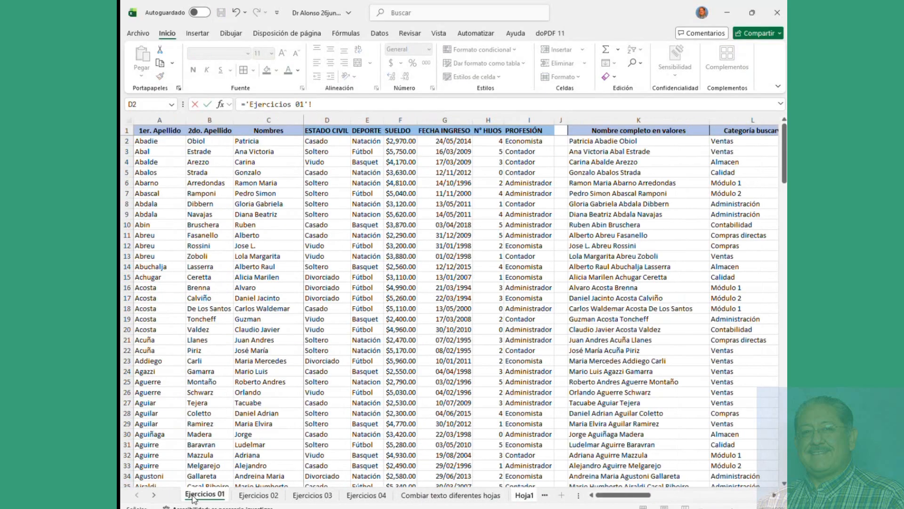
left_click(595, 131)
key("Return")
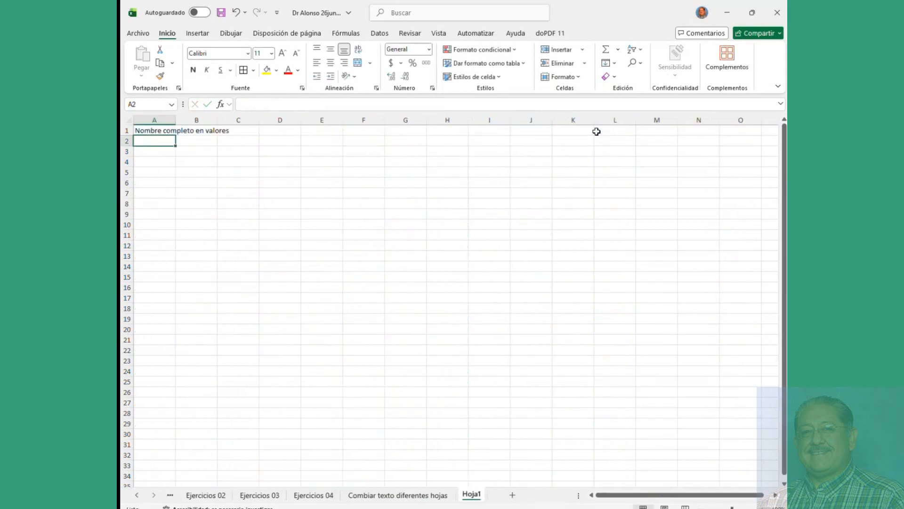
double_click(181, 117)
Step: Link B1 to the Cargo header on Ejercicios 03 and widen column B
left_click(271, 133)
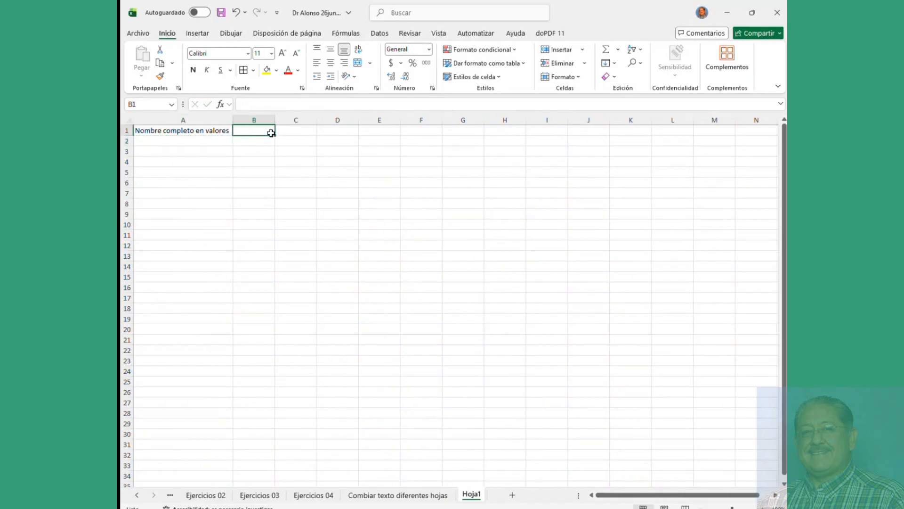
left_click(260, 495)
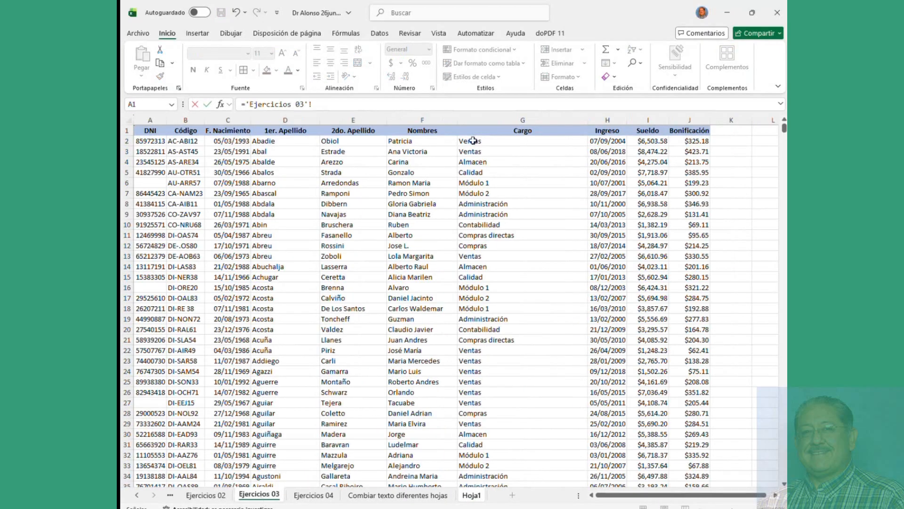
left_click(508, 131)
key("Return")
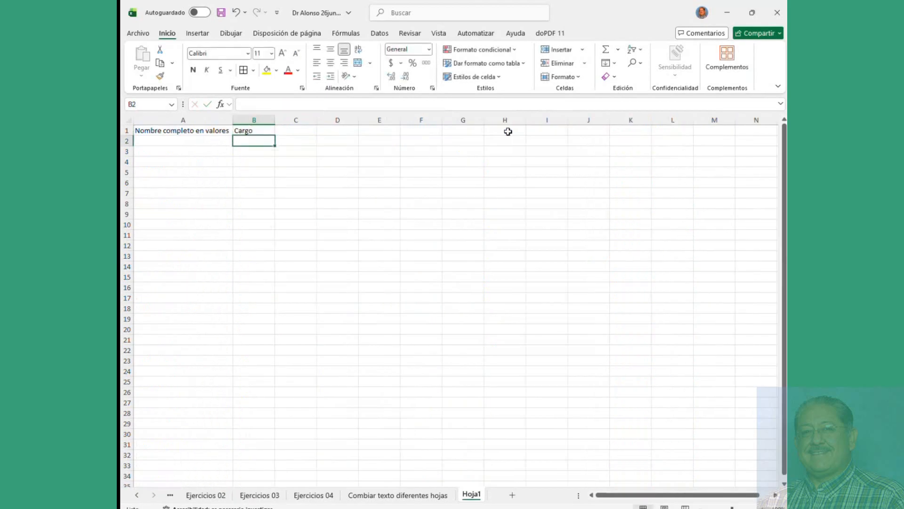
left_click(269, 130)
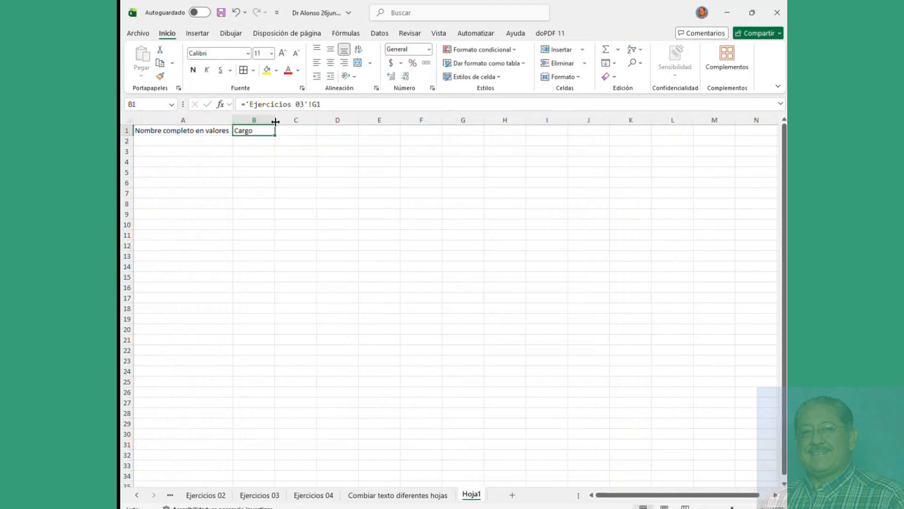
left_click_drag(275, 122, 322, 121)
Step: Link C1 to the Bonificación header in Ejercicios 03!J1
left_click(349, 133)
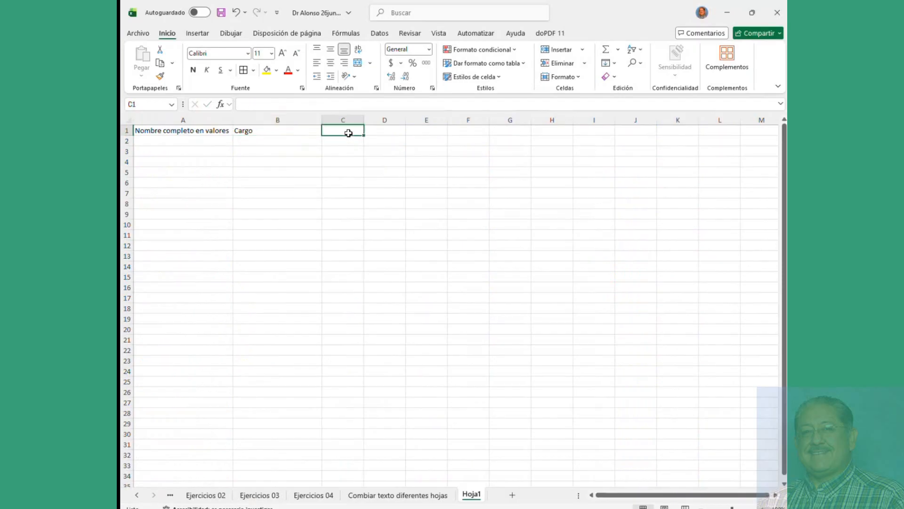
type("=")
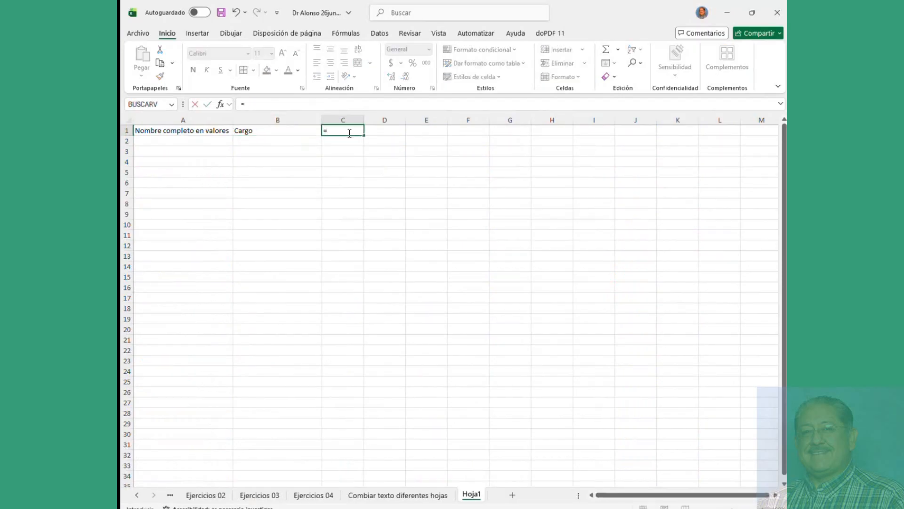
left_click(259, 495)
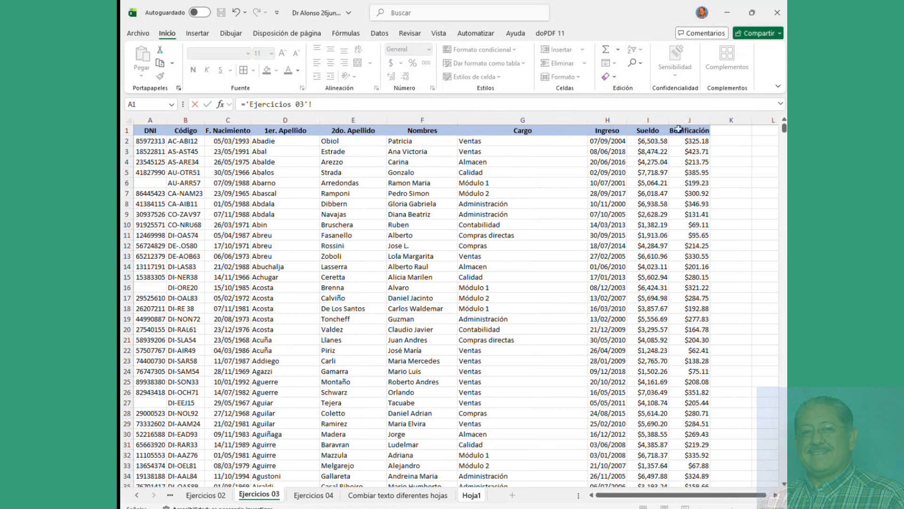
left_click(685, 130)
key("Return")
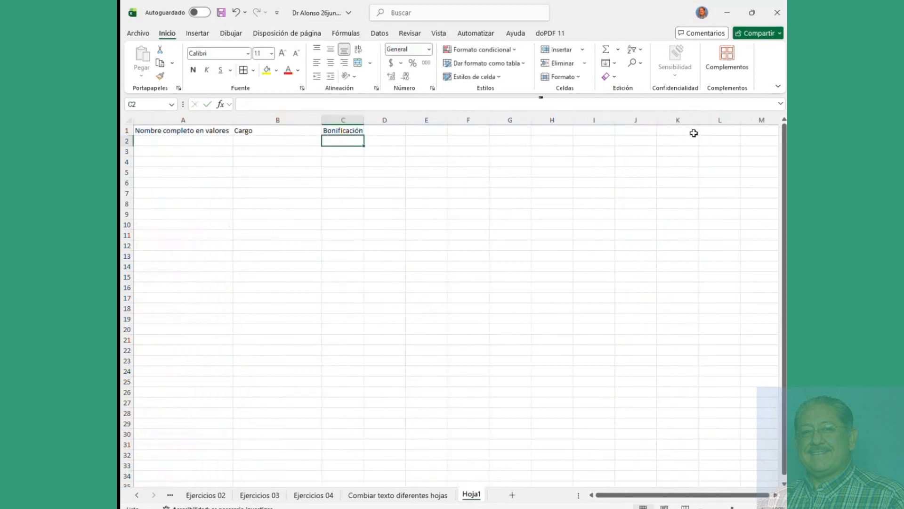
Step: Link D1 to the Bonificación header in J1 of the other open workbook
left_click(382, 132)
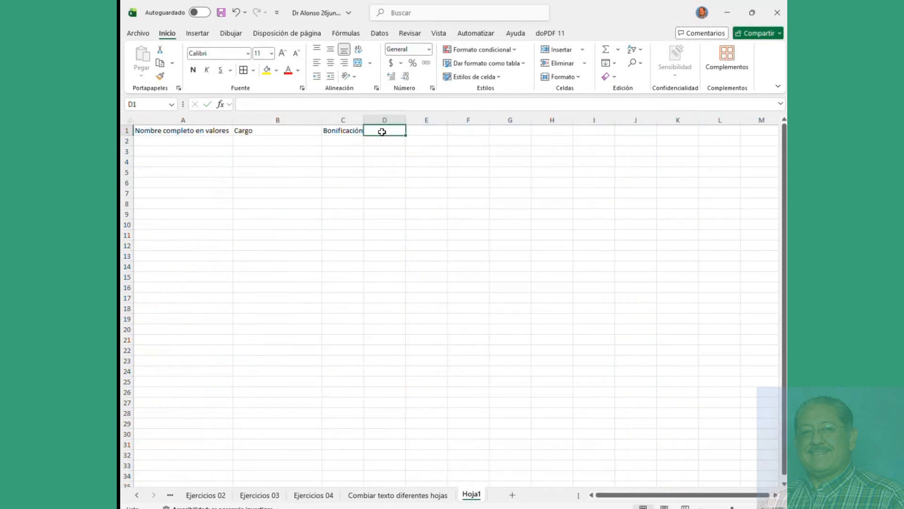
type("=")
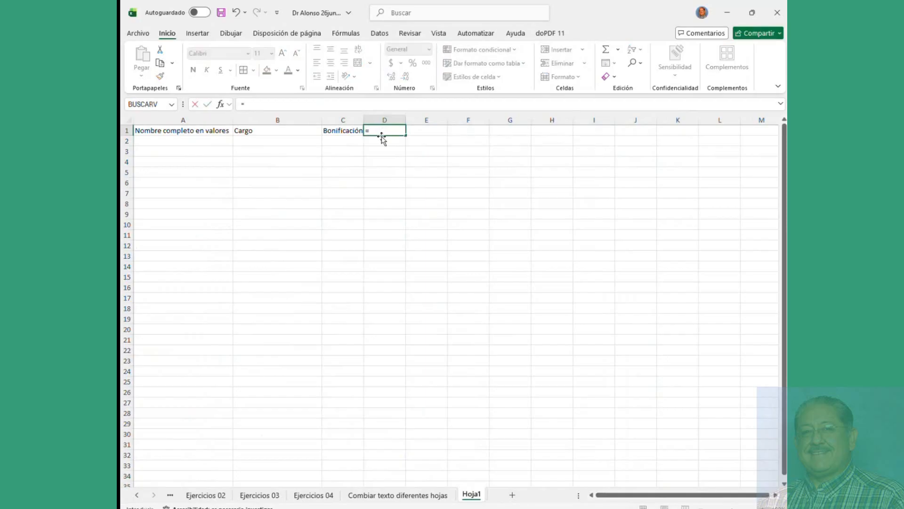
left_click(203, 508)
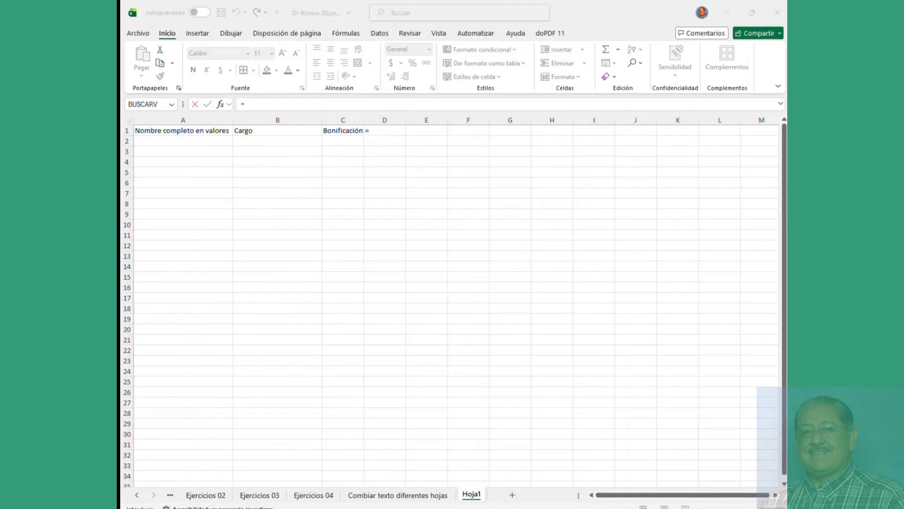
type("=")
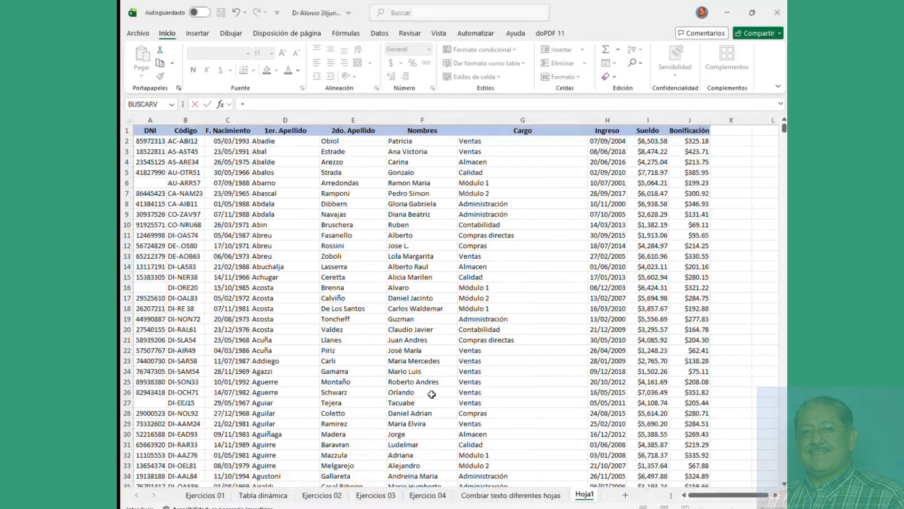
left_click(310, 14)
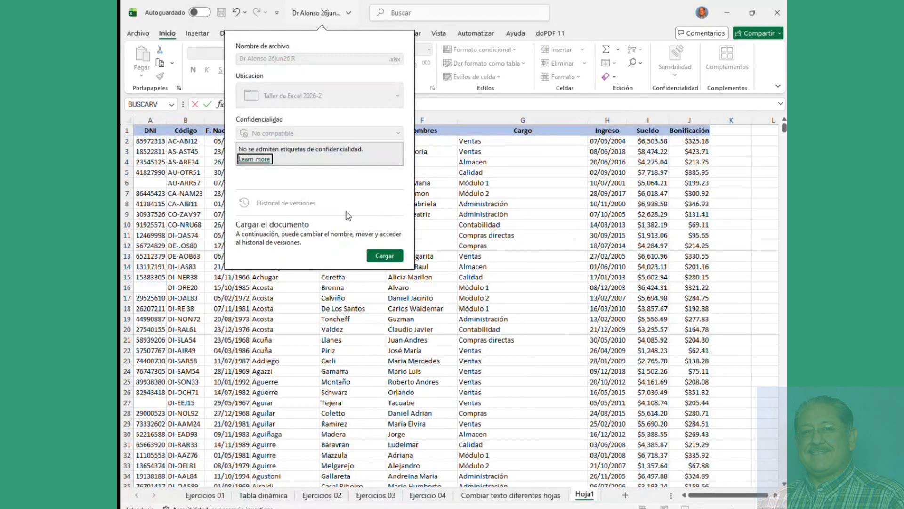
left_click(472, 222)
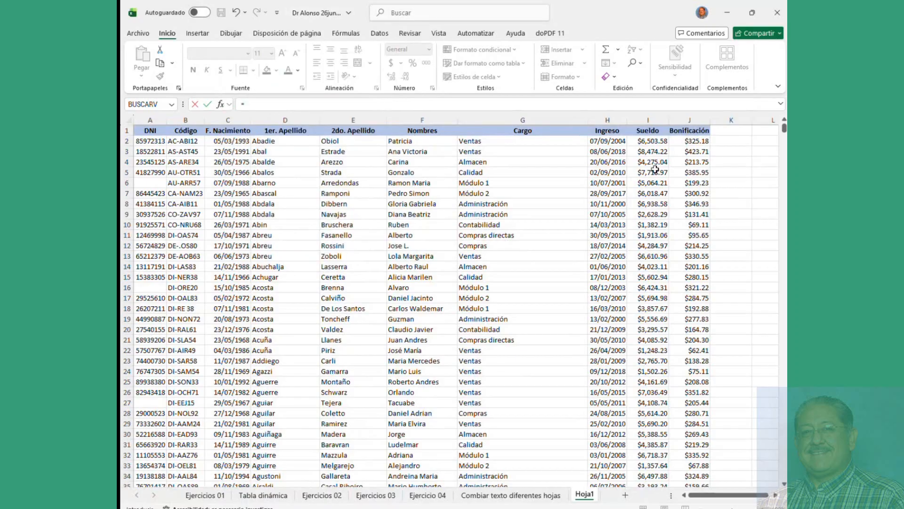
left_click(691, 131)
key("Return")
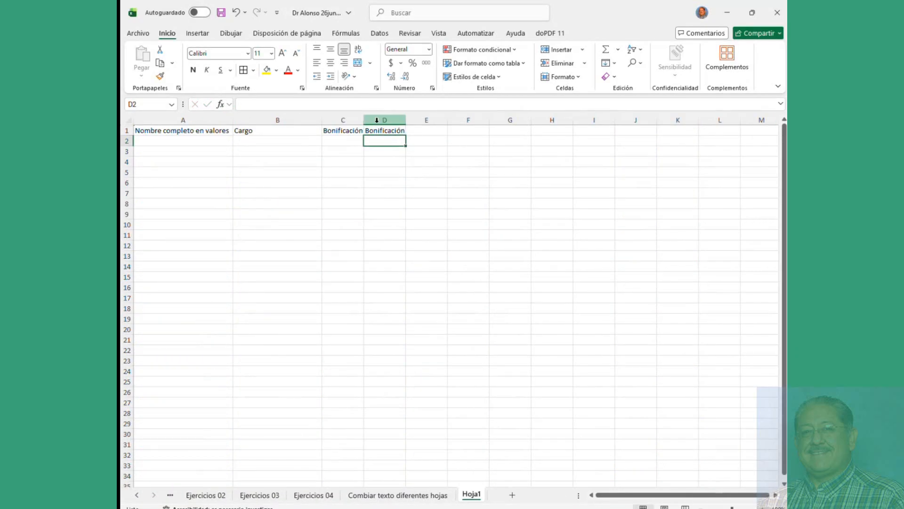
Step: Widen column C to fit the Bonificación header and compare the D1, C1 and B1 formulas
left_click_drag(363, 120, 475, 120)
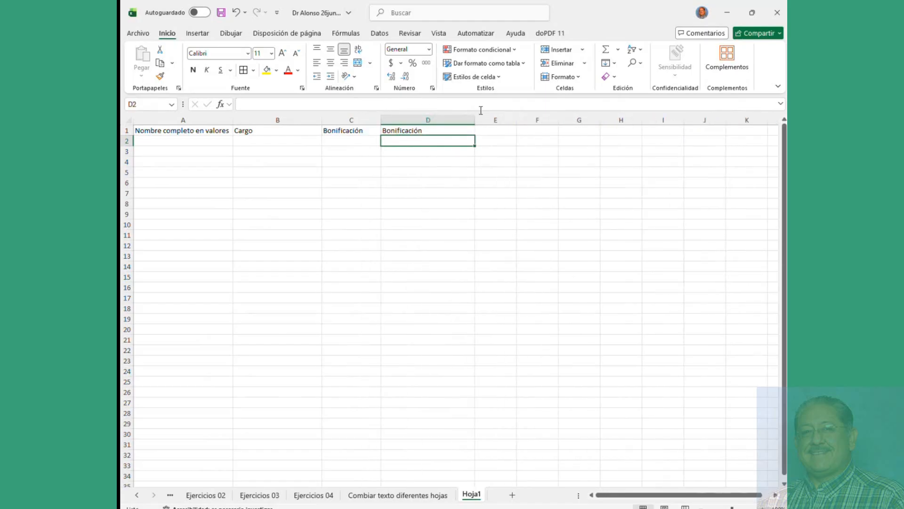
left_click(453, 130)
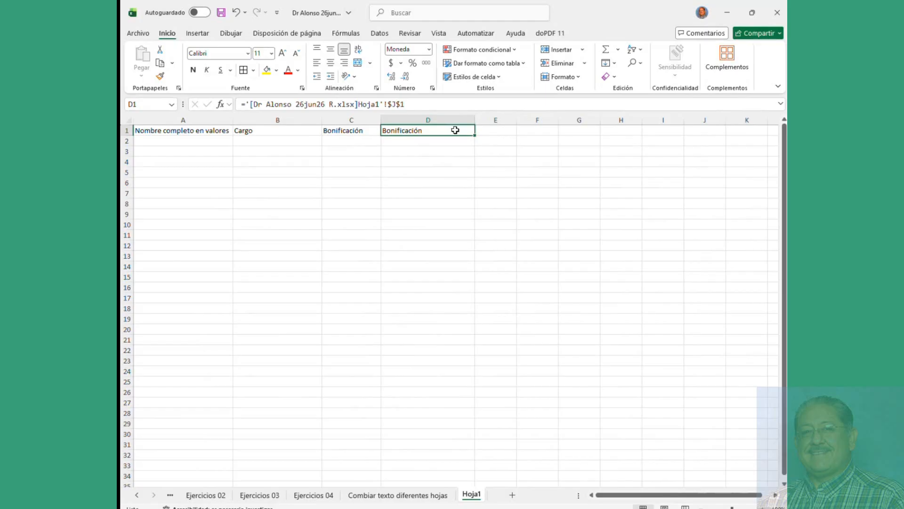
left_click(359, 131)
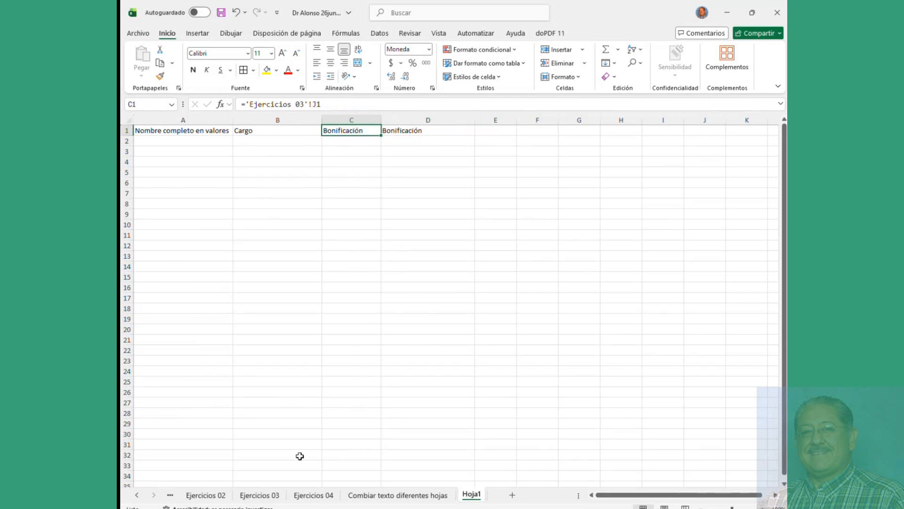
left_click(282, 133)
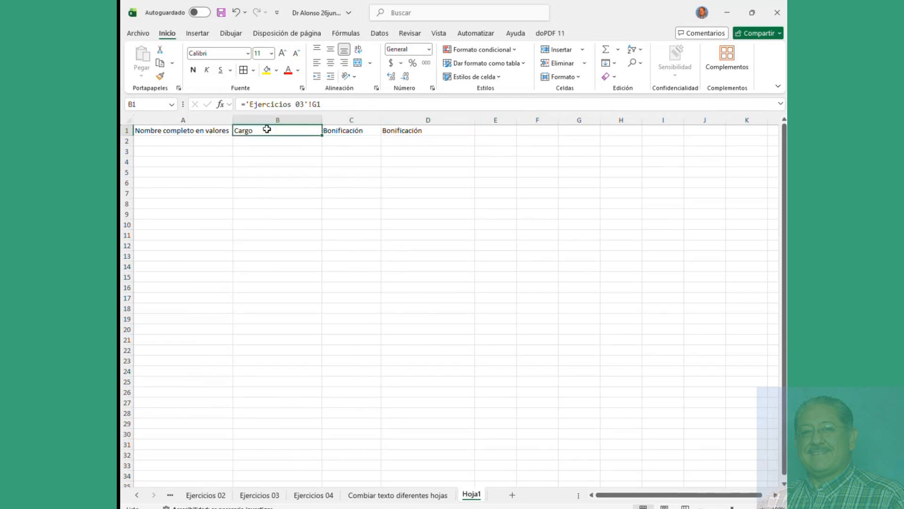
Step: Inspect B1's sheet reference and D1's external workbook name, leaving both formulas unchanged
left_click_drag(251, 104, 304, 107)
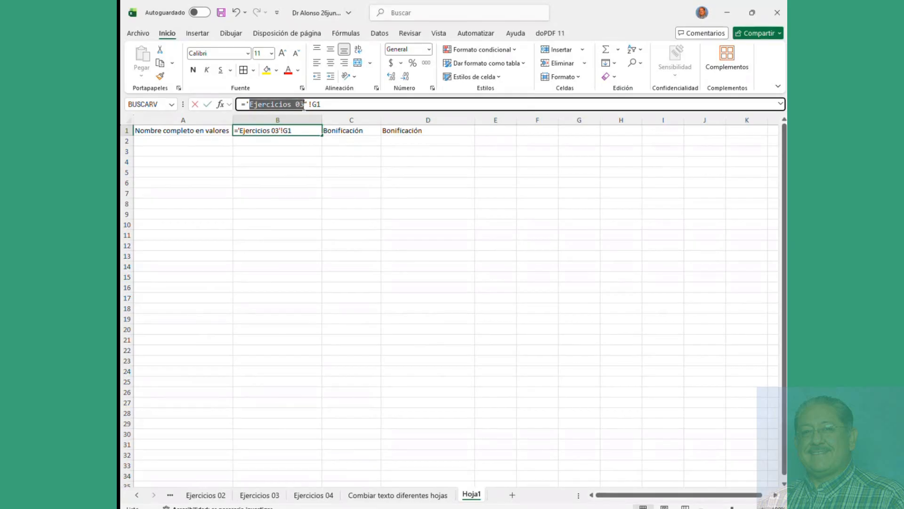
left_click(337, 132)
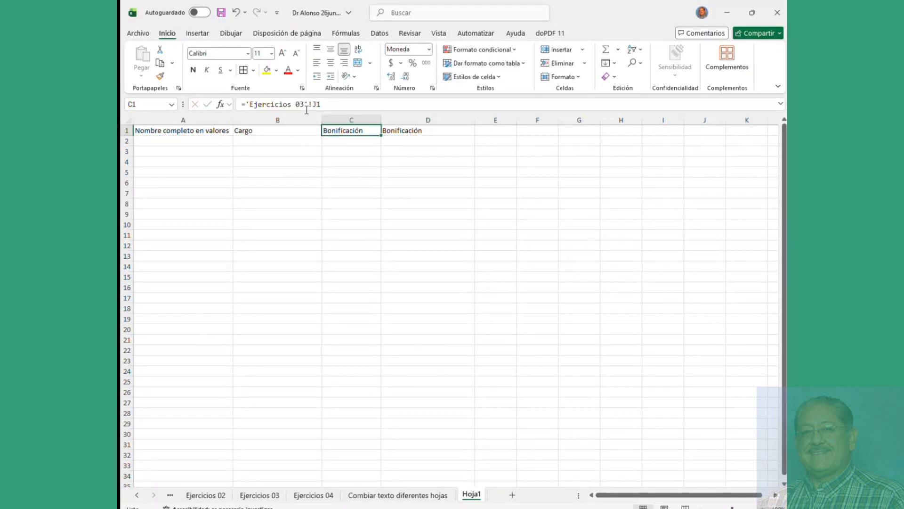
left_click(394, 130)
double_click(259, 104)
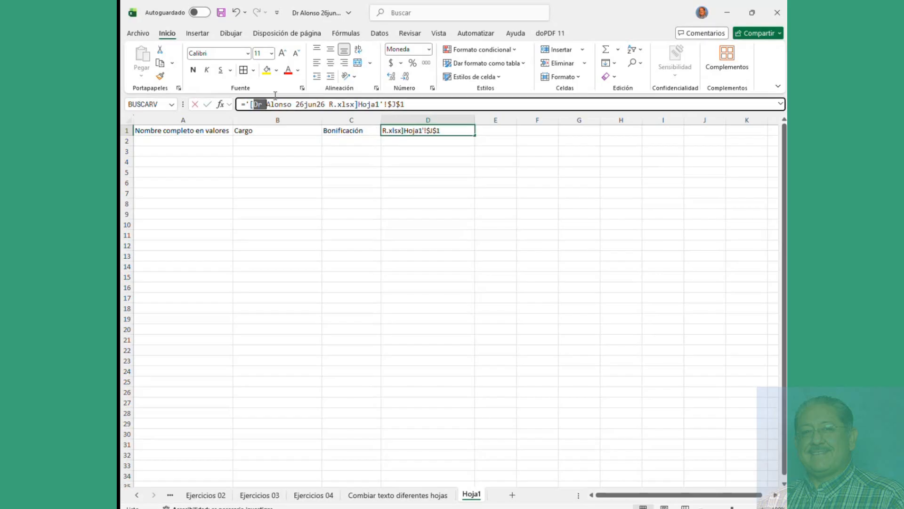
left_click_drag(275, 95, 335, 93)
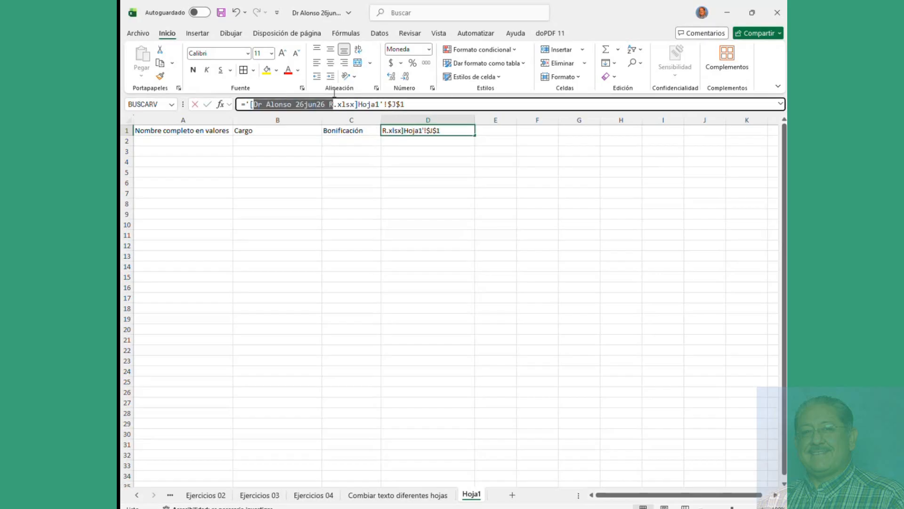
key("Return")
Step: Begin editing D1's J1 reference, then cancel the edit with Esc
left_click(400, 130)
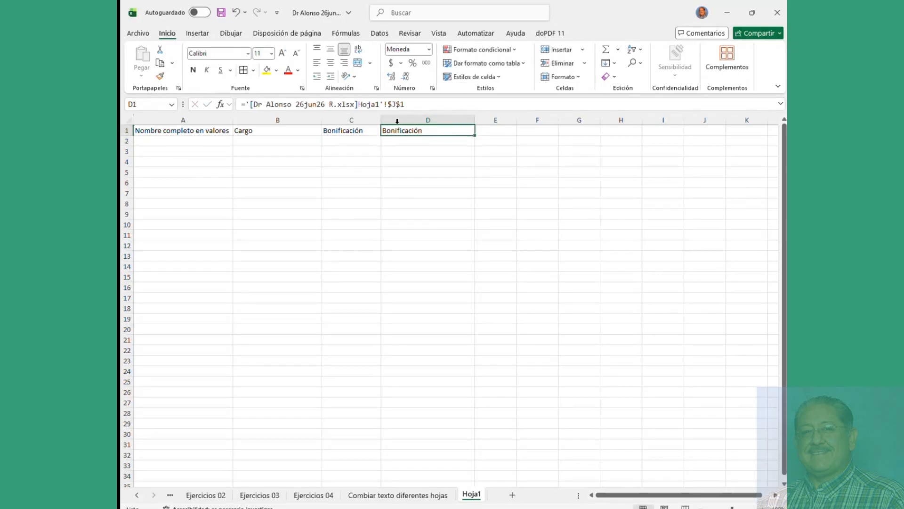
left_click(388, 104)
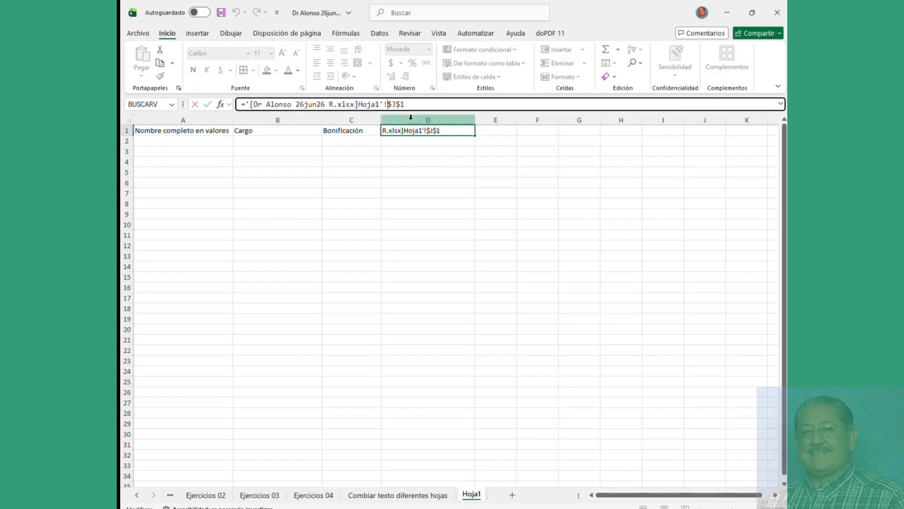
left_click(458, 150)
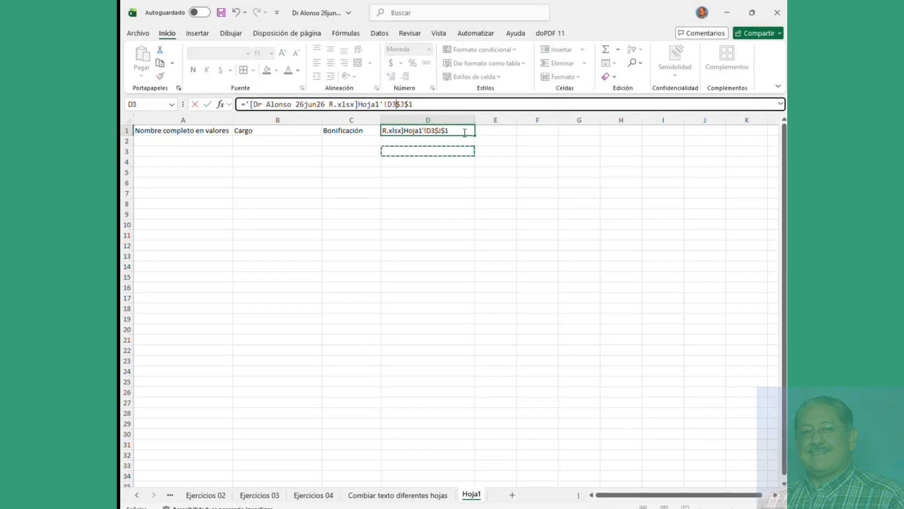
key("Escape")
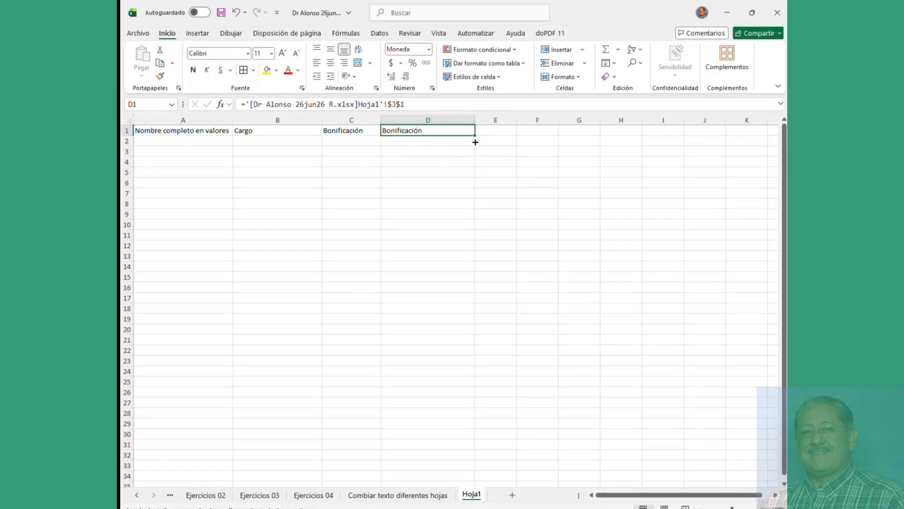
Step: Copy the Bonificación link down to D3 and remove the $ anchors from D2's reference
left_click_drag(475, 142, 476, 152)
left_click(422, 140)
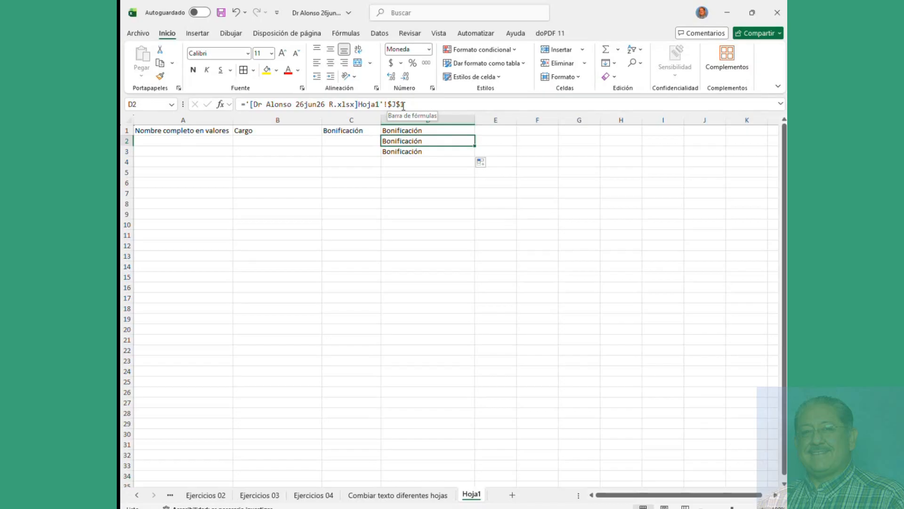
key("F2")
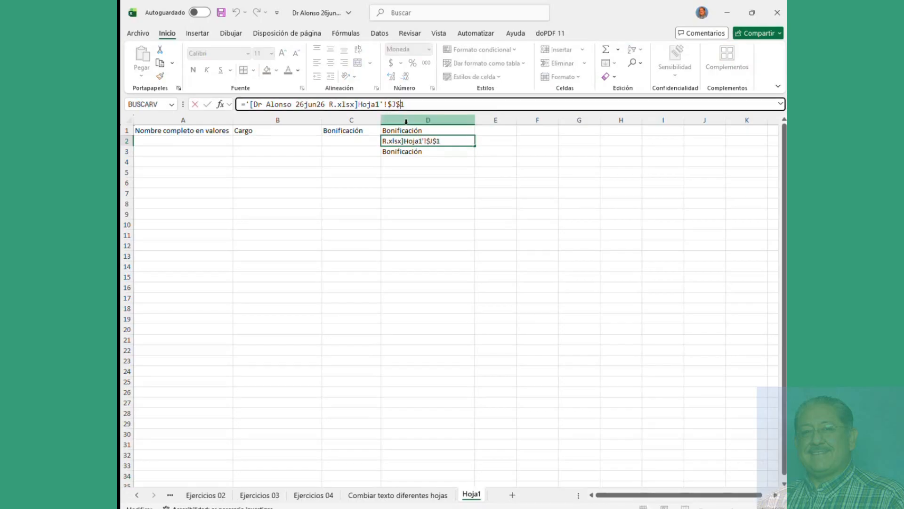
left_click(396, 104)
key("Delete")
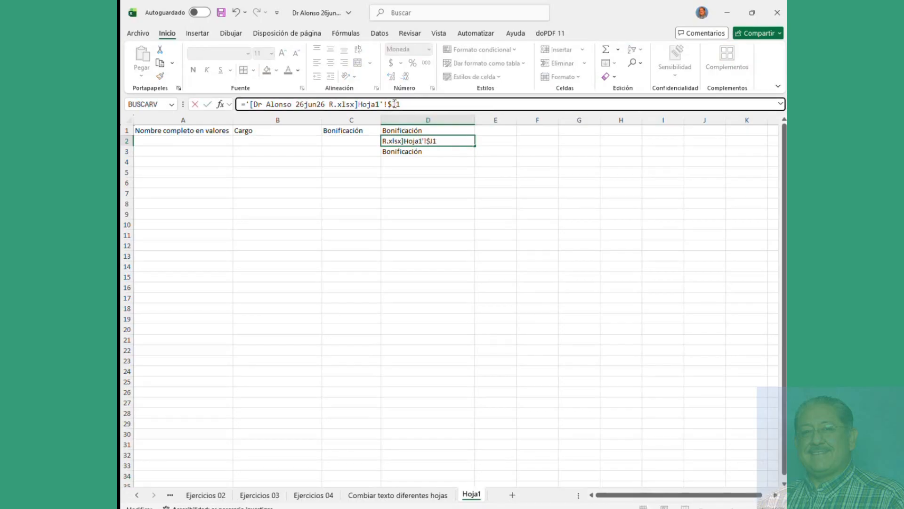
key("BackSpace")
key("Return")
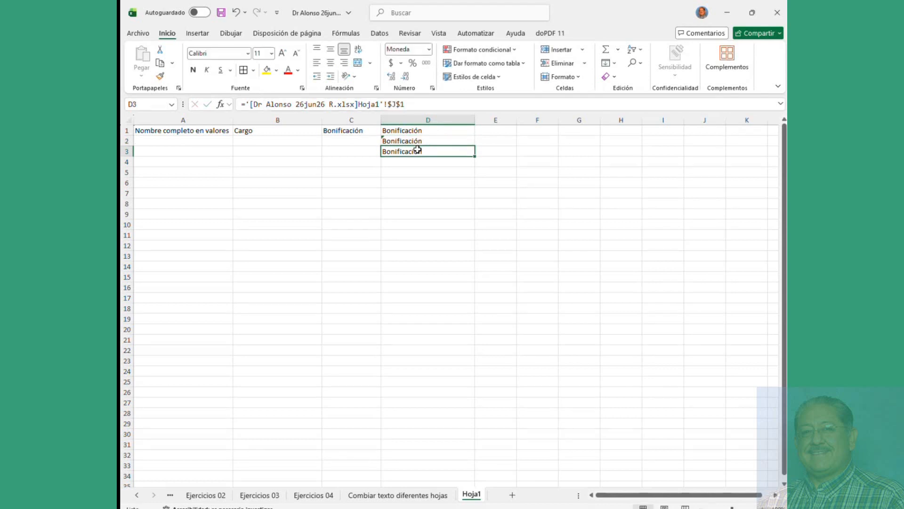
left_click(408, 141)
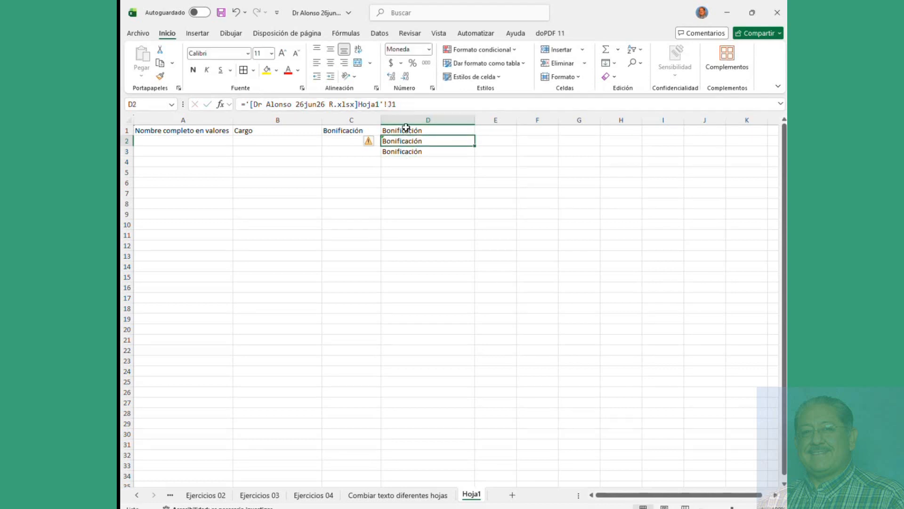
Step: Make D1's J1 reference relative and fill it down to row 6
left_click(408, 130)
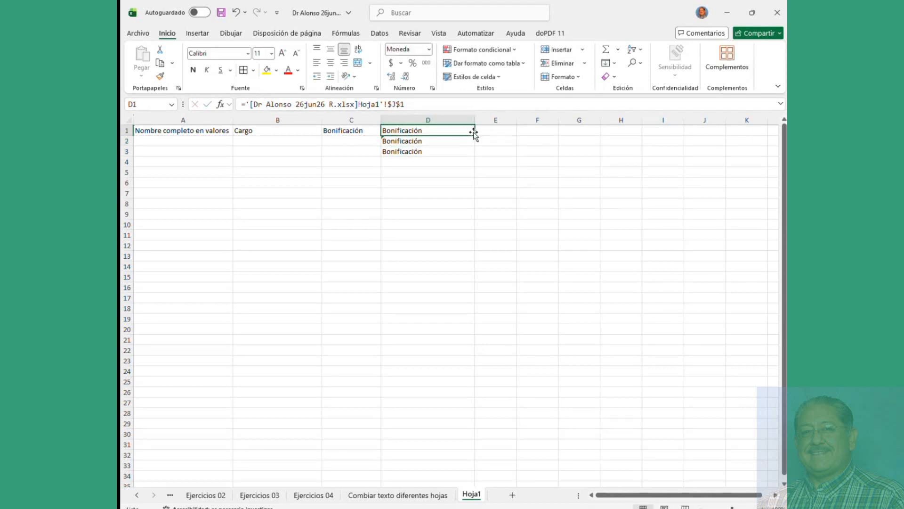
left_click(401, 105)
key("BackSpace")
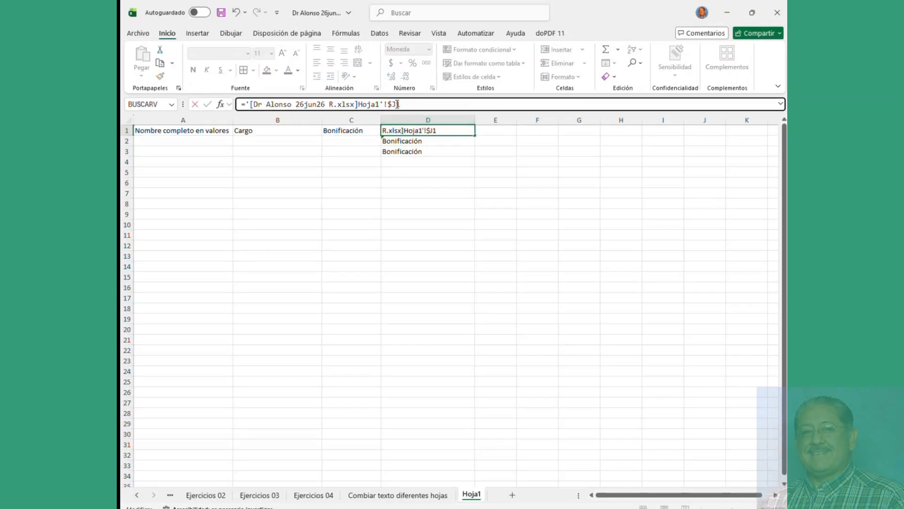
left_click(394, 105)
key("BackSpace")
key("Return")
left_click(452, 129)
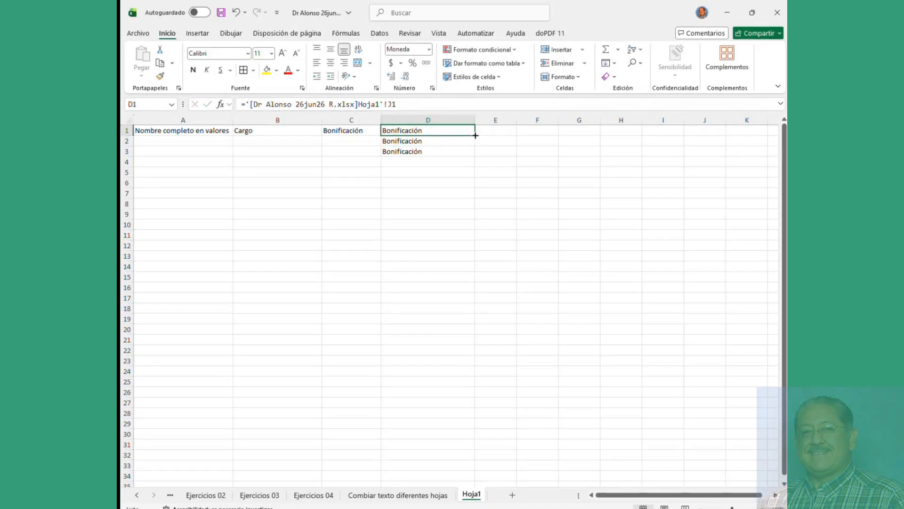
left_click_drag(475, 135, 468, 183)
Step: Check the copied formulas in D2 and D4, then undo the fill
left_click(448, 141)
left_click(403, 104)
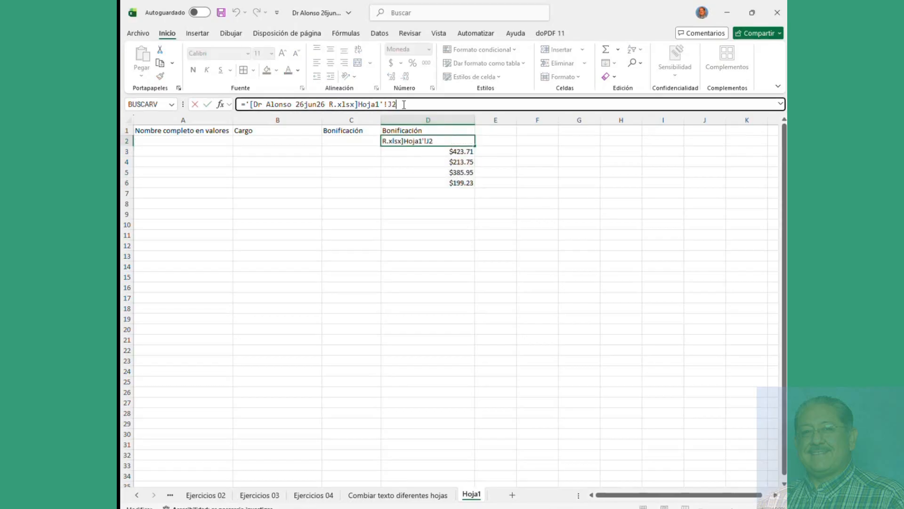
key("Return")
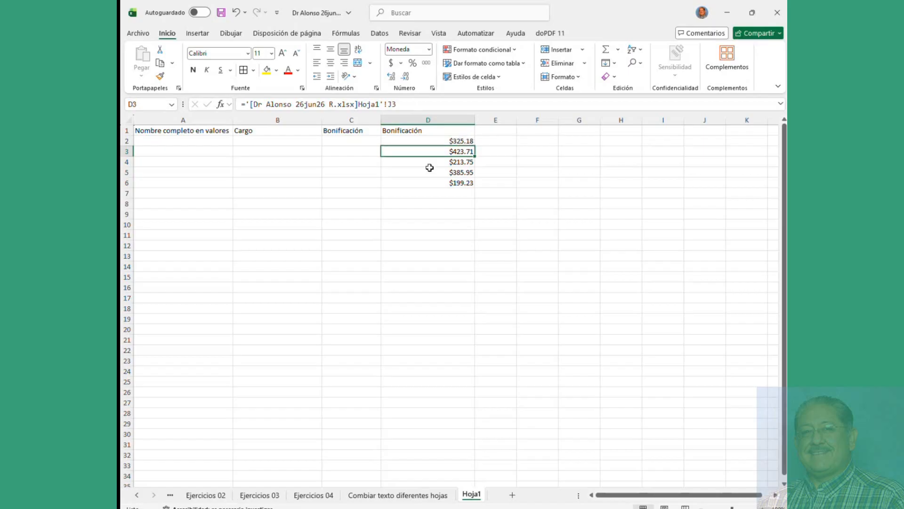
left_click(432, 160)
left_click(427, 132)
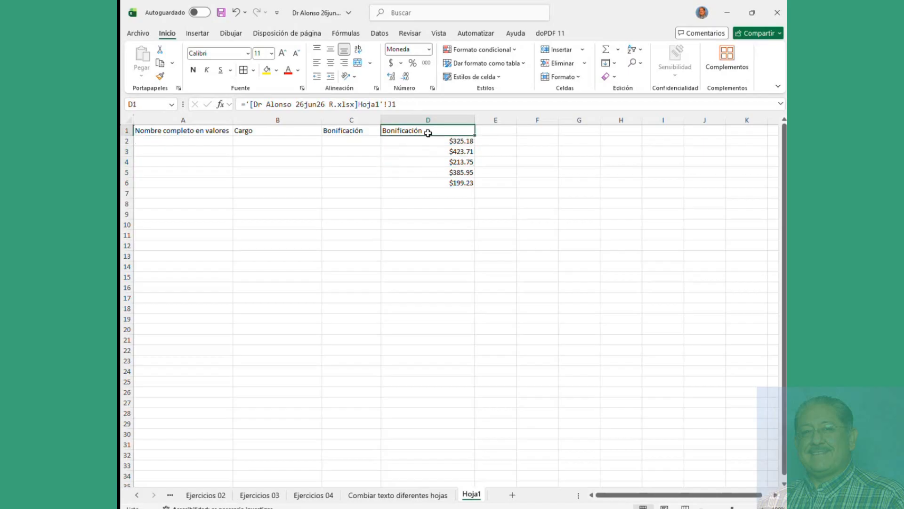
key("ctrl+z")
key("ctrl+z")
key("ctrl+z")
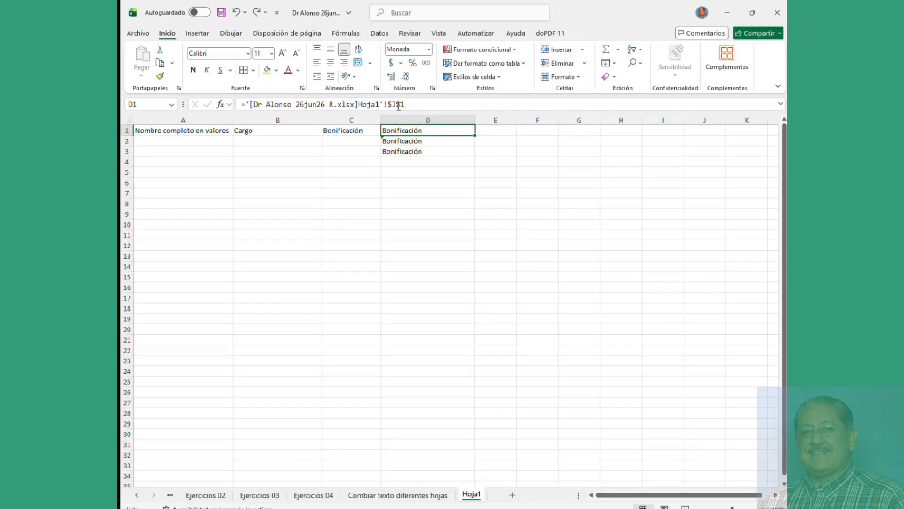
Step: Re-anchor D1's column reference with $ and fill the bonus amounts down column D to row 9
left_click_drag(474, 136, 478, 217)
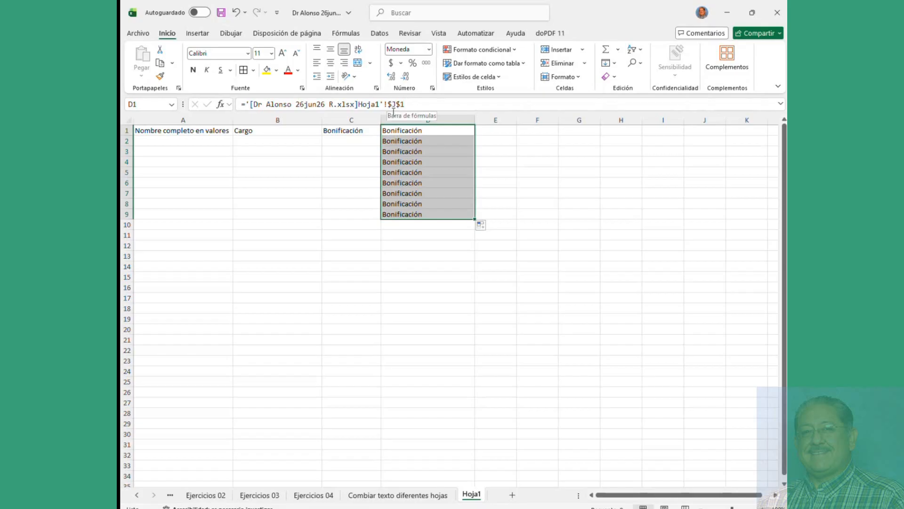
left_click(399, 128)
left_click(392, 105)
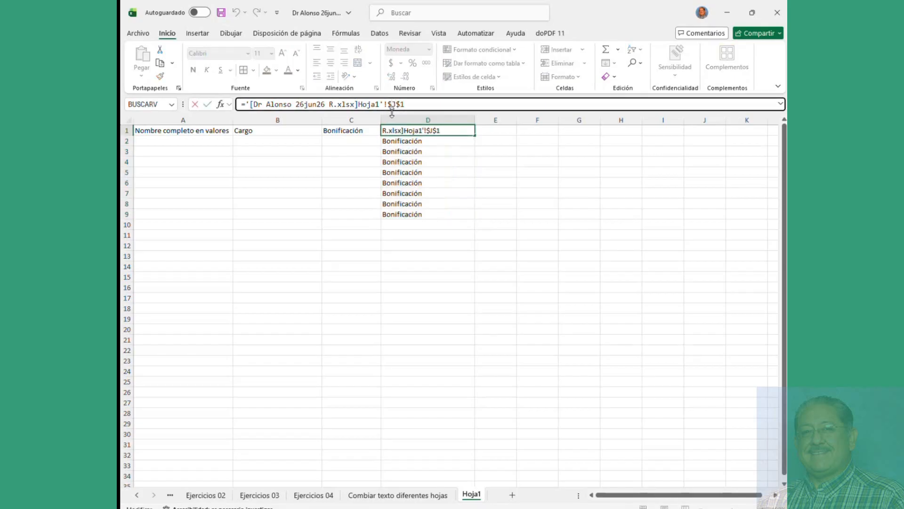
key("BackSpace")
type("$")
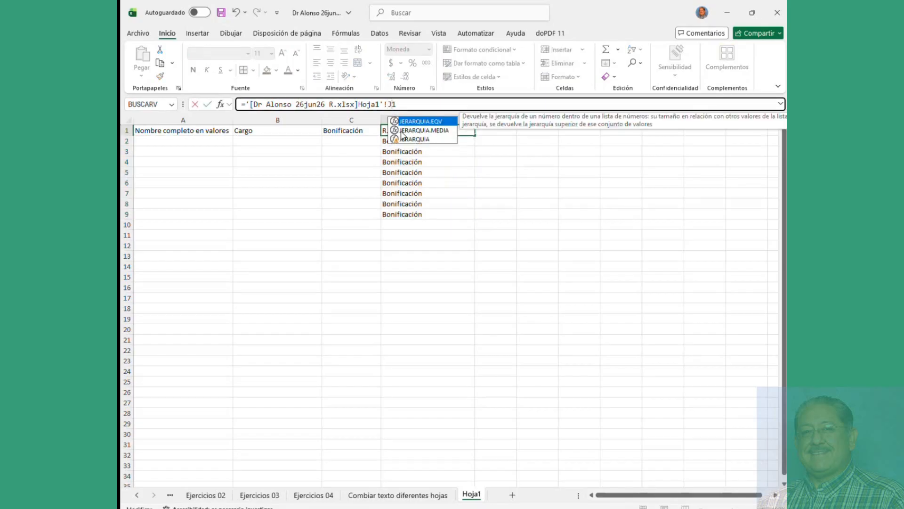
key("Return")
left_click(442, 131)
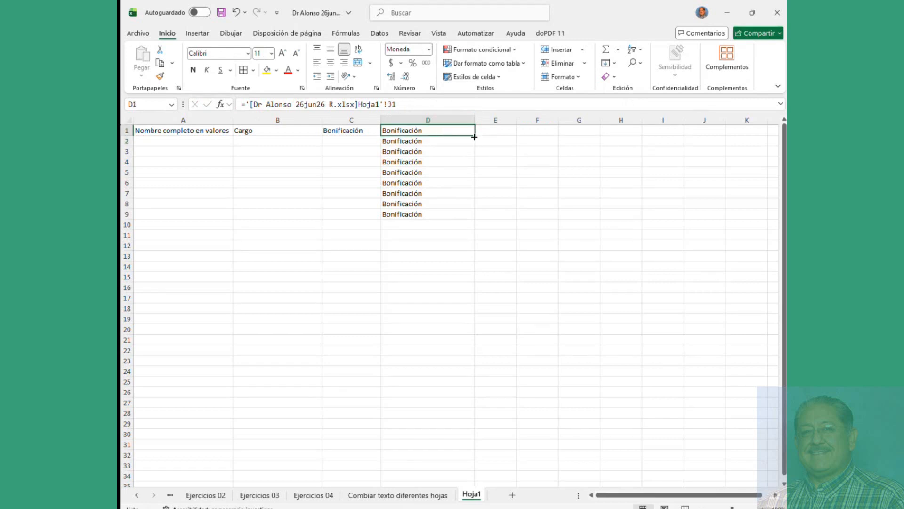
left_click_drag(474, 136, 477, 217)
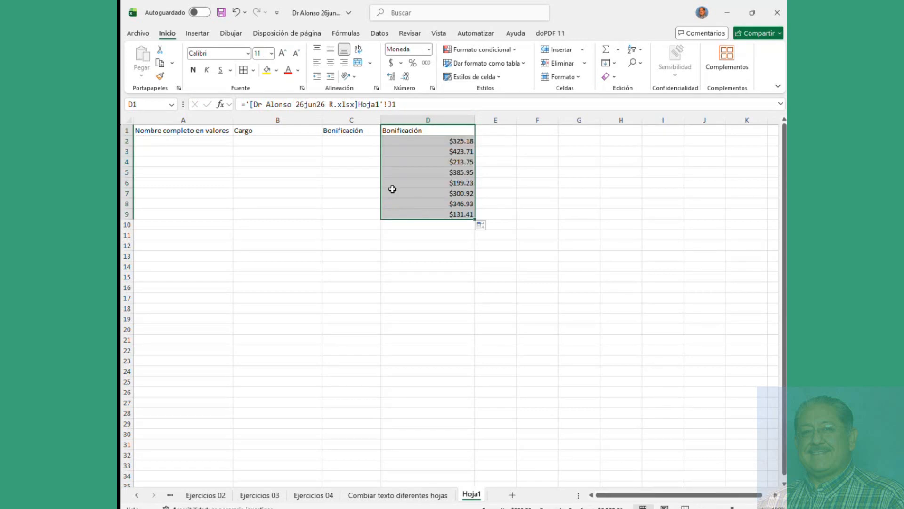
left_click_drag(151, 130, 476, 354)
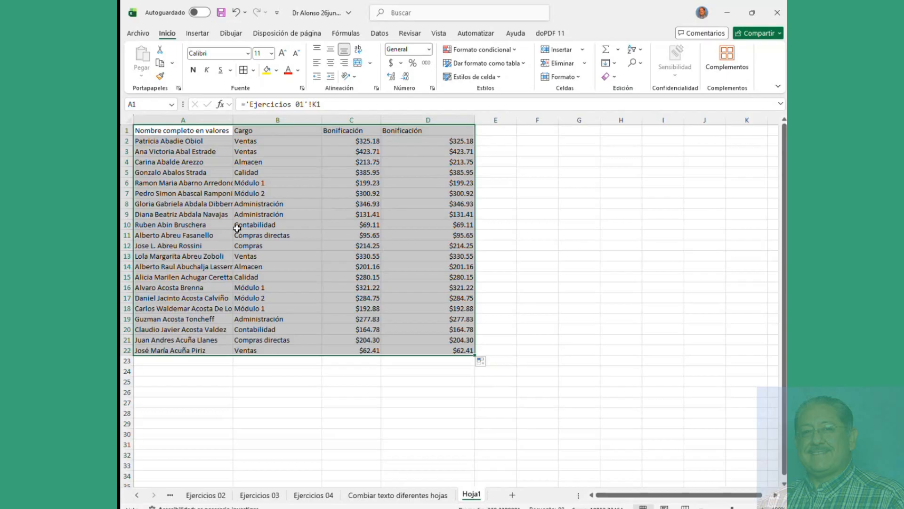
Step: AutoFit columns A, C and D to their contents
double_click(233, 123)
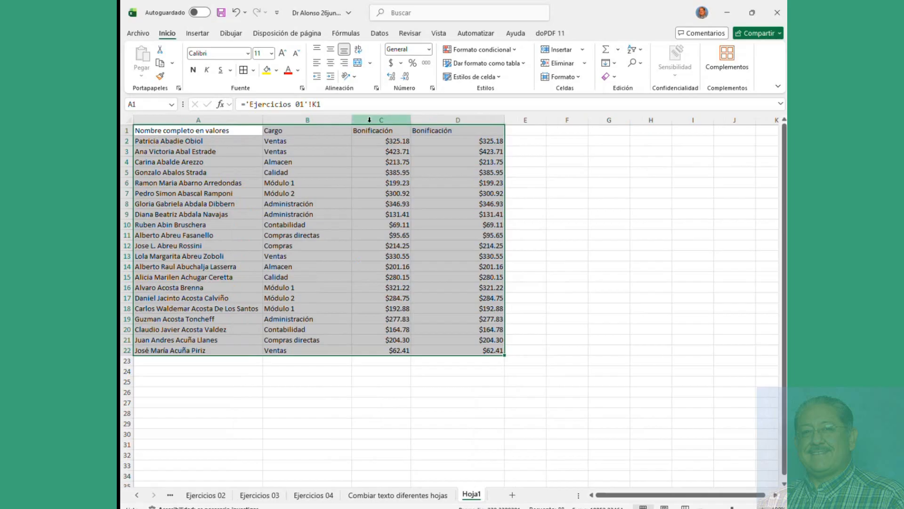
double_click(413, 121)
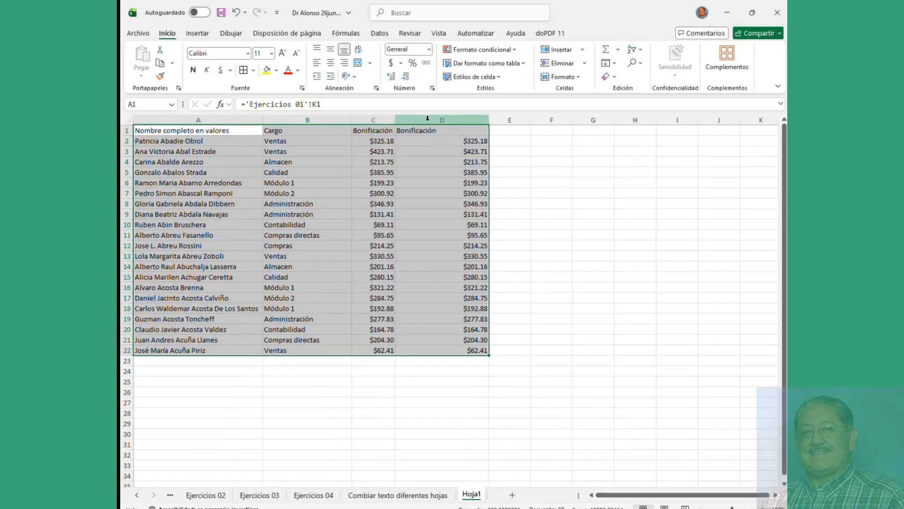
double_click(489, 121)
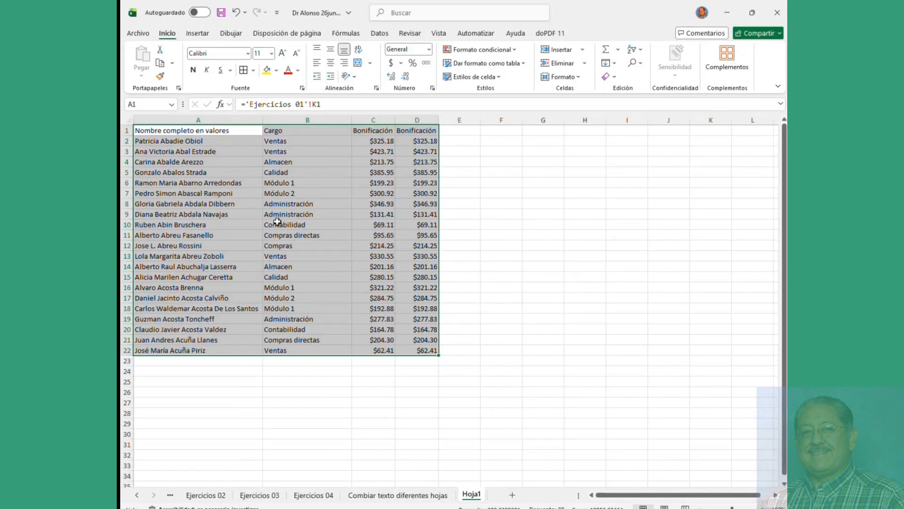
left_click(272, 193)
Step: Give the header row A1:D1 a yellow fill
left_click_drag(176, 134, 417, 131)
left_click(268, 72)
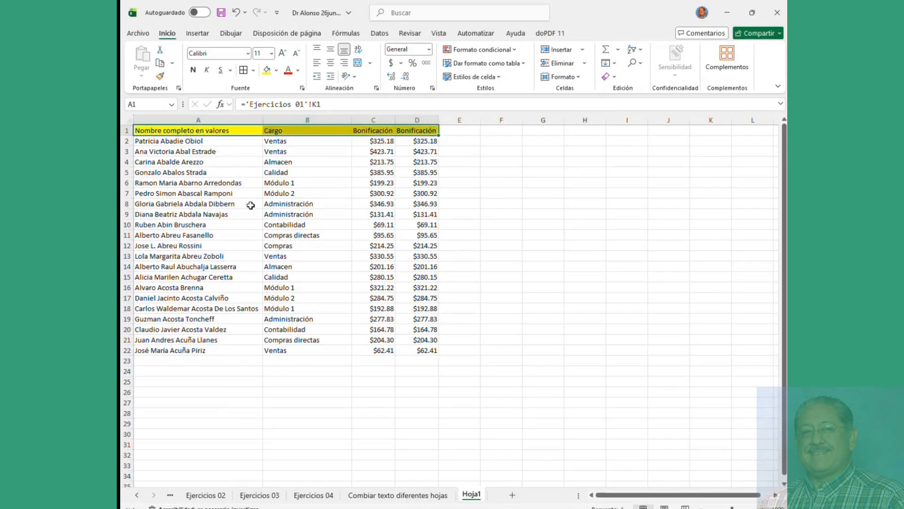
left_click(246, 214)
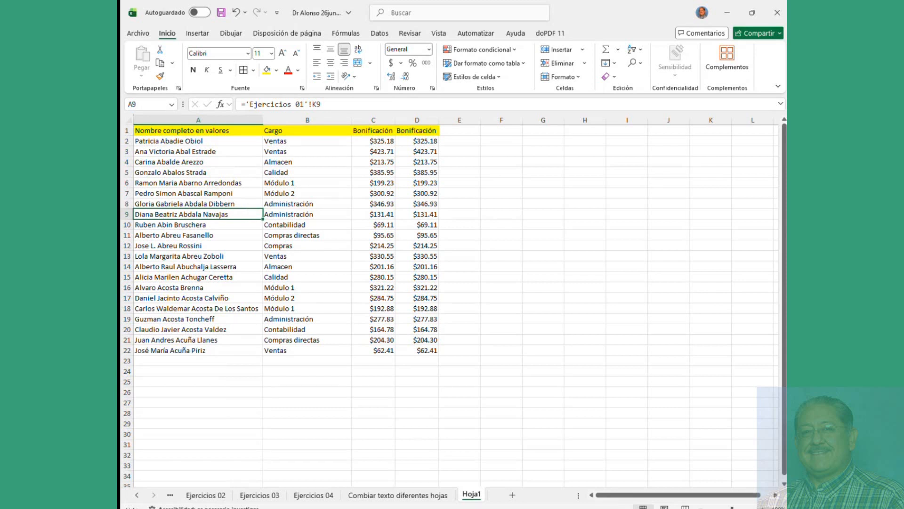
key("alt+Tab")
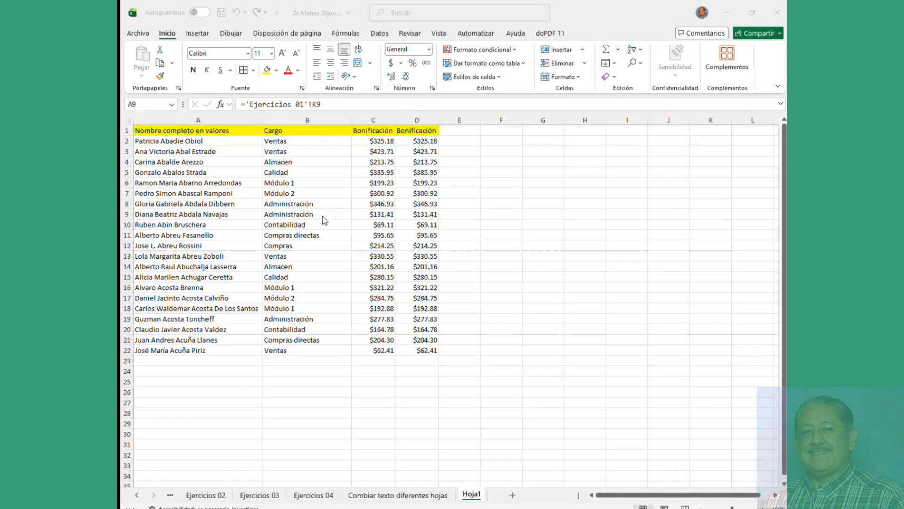
left_click(423, 131)
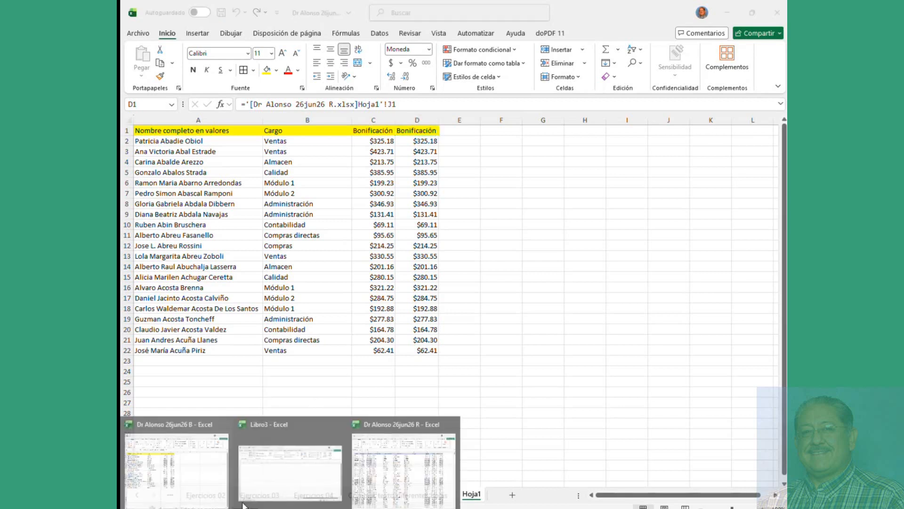
left_click(374, 429)
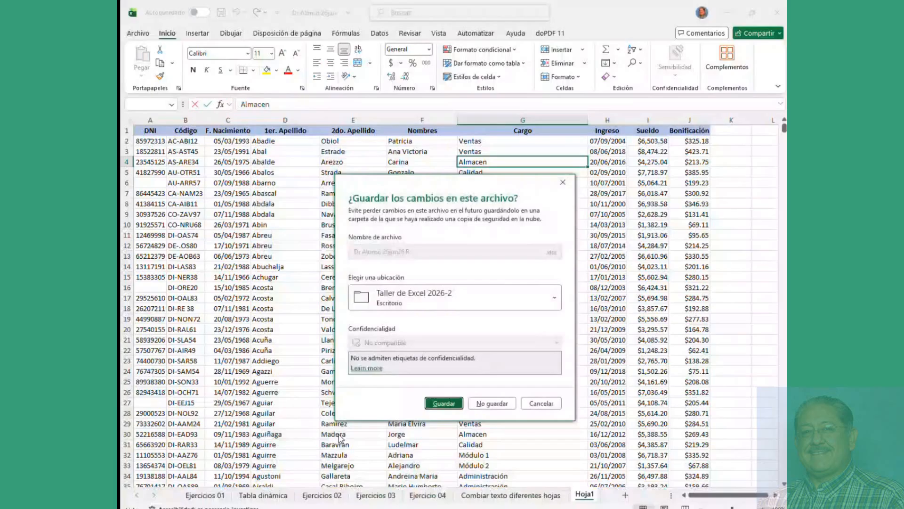
left_click(541, 404)
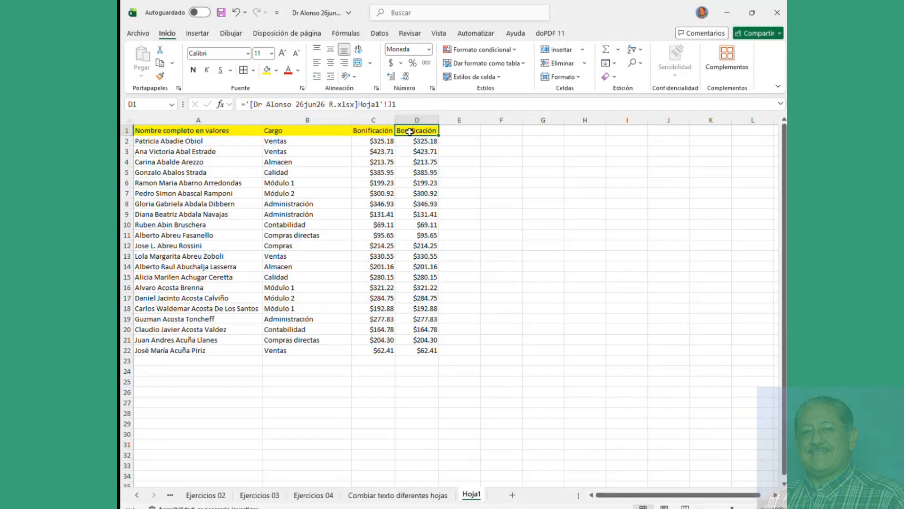
left_click(417, 148)
left_click(419, 132)
left_click(426, 142)
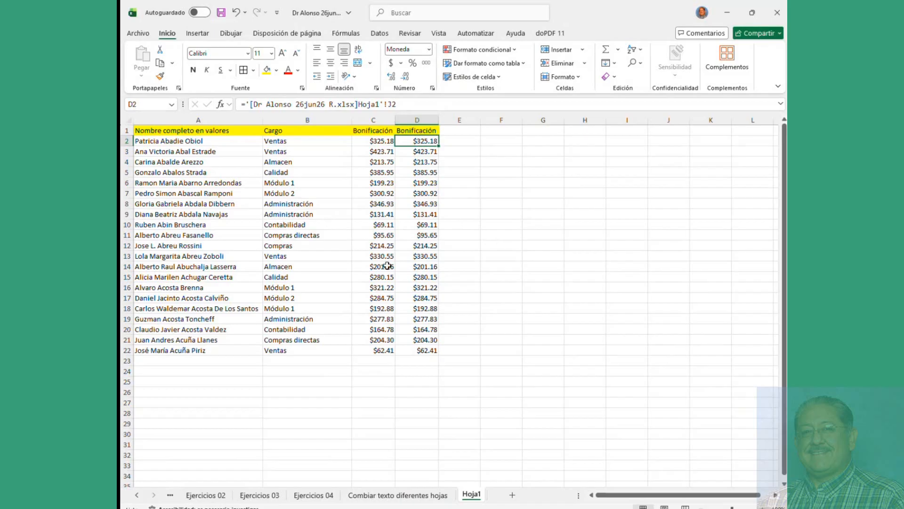
left_click_drag(150, 141, 419, 349)
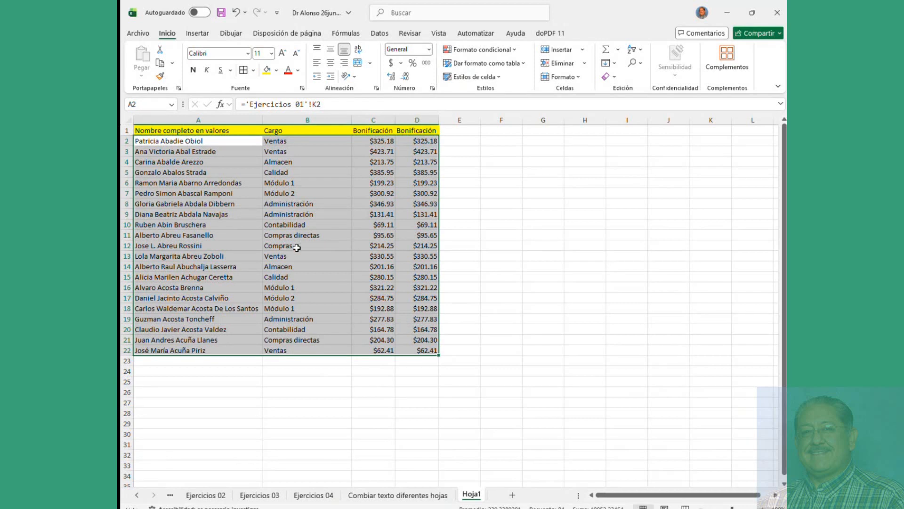
Step: Select cell A5, then scroll the sheet tabs back to reveal Ejercicios 01
left_click(297, 247)
left_click_drag(185, 141, 438, 354)
left_click(225, 172)
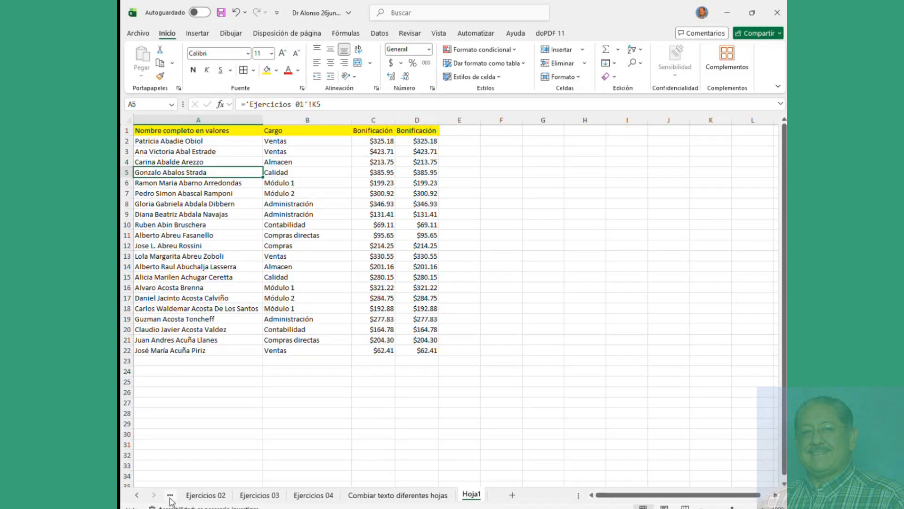
left_click(136, 495)
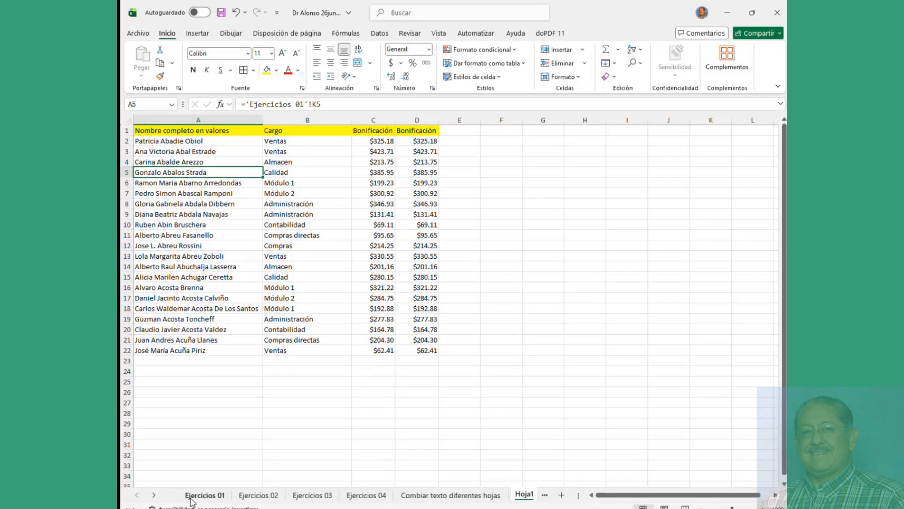
left_click(198, 495)
left_click(245, 204)
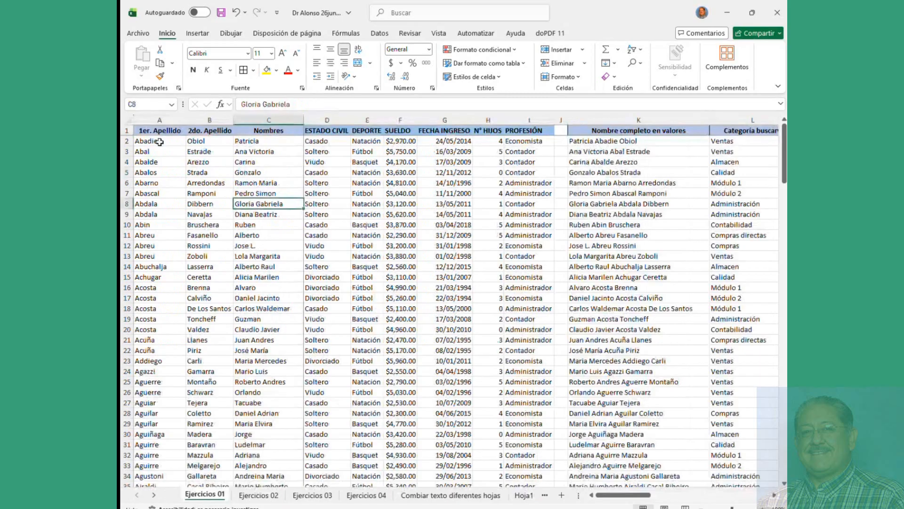
left_click_drag(159, 142, 460, 258)
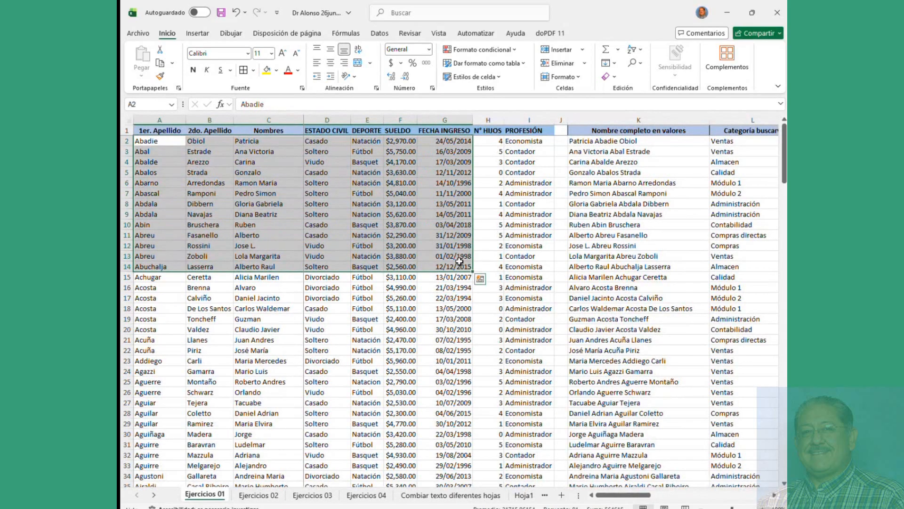
left_click(258, 494)
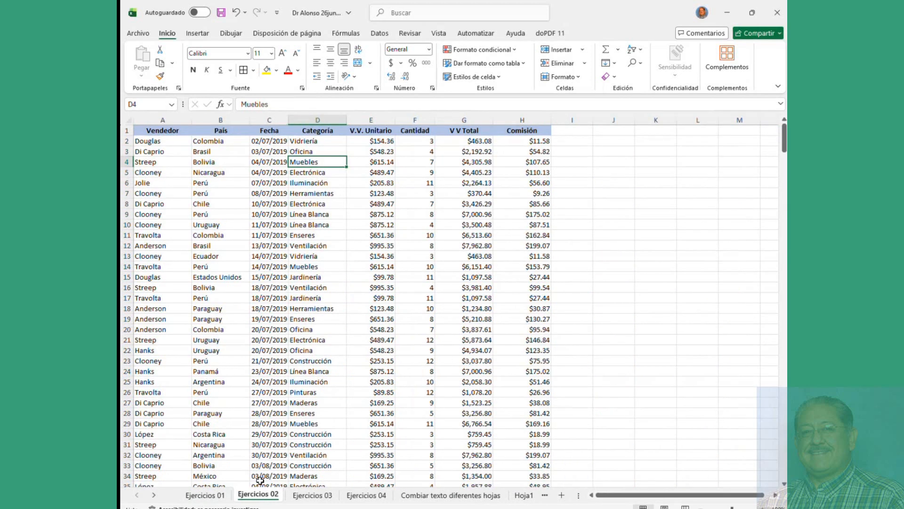
left_click(264, 306)
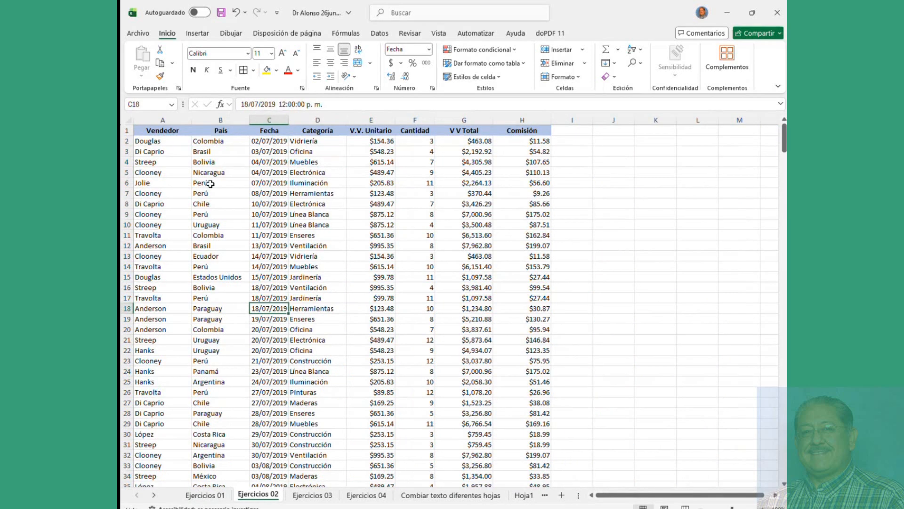
left_click(150, 142)
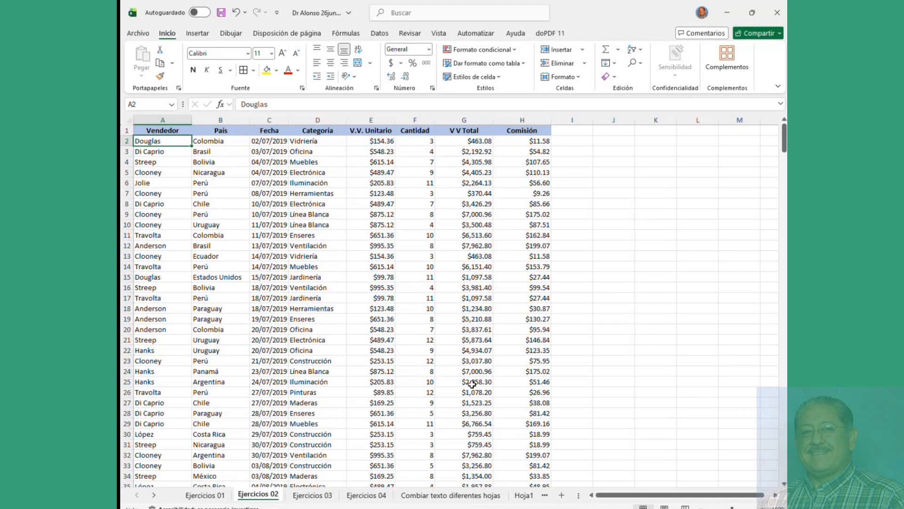
left_click(155, 151)
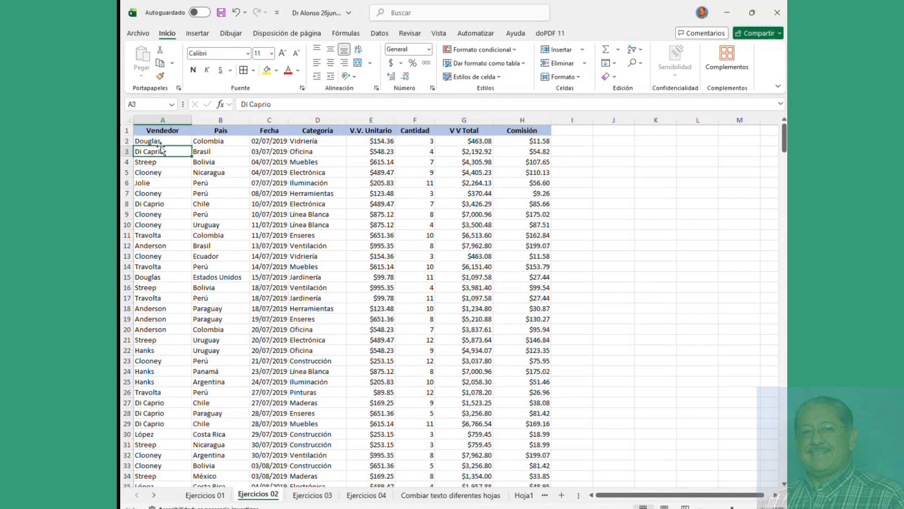
left_click(142, 140)
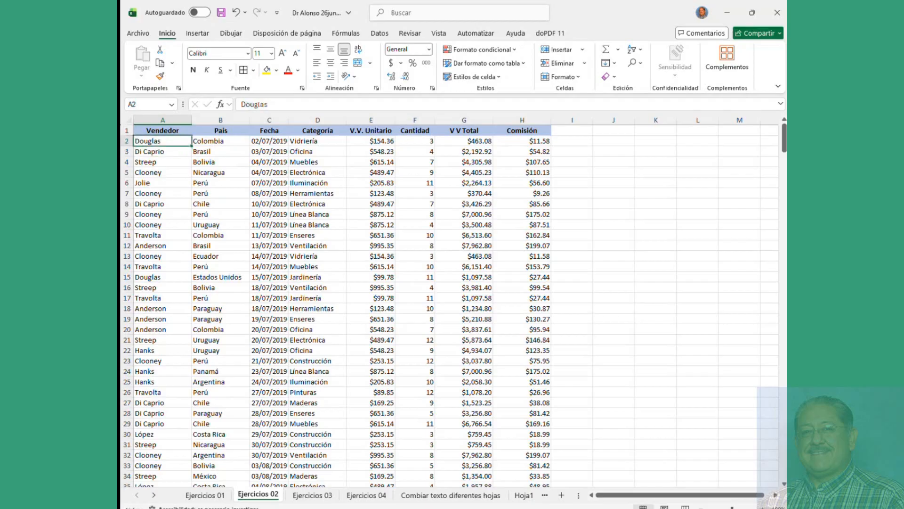
key("ctrl+t")
left_click_drag(150, 132, 535, 370)
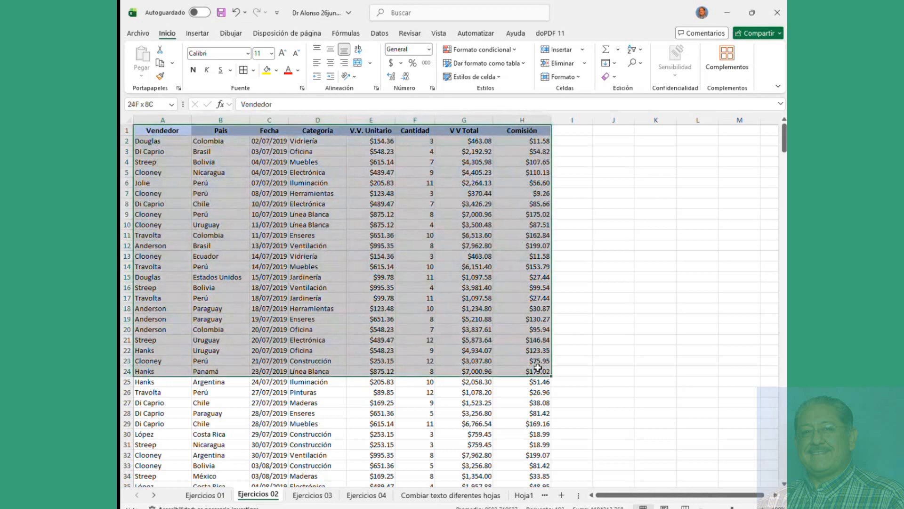
scroll(246, 212, "down", 20)
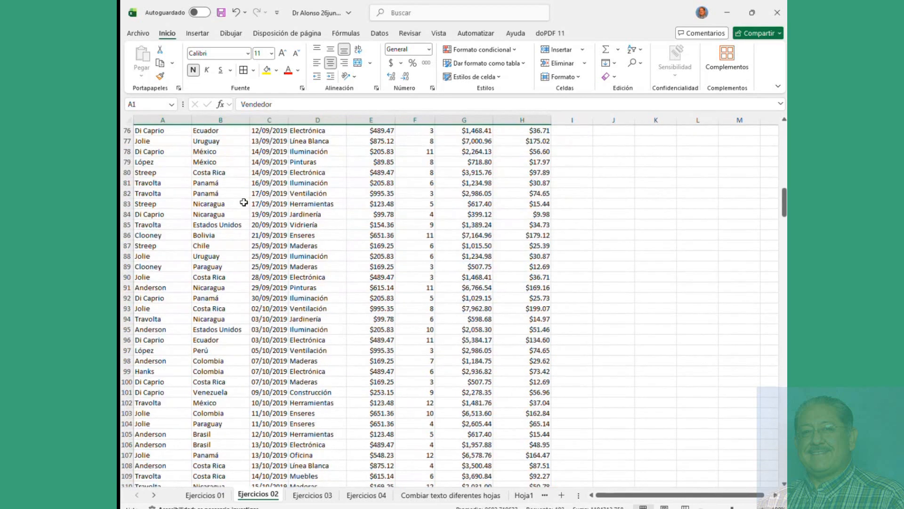
scroll(244, 203, "down", 20)
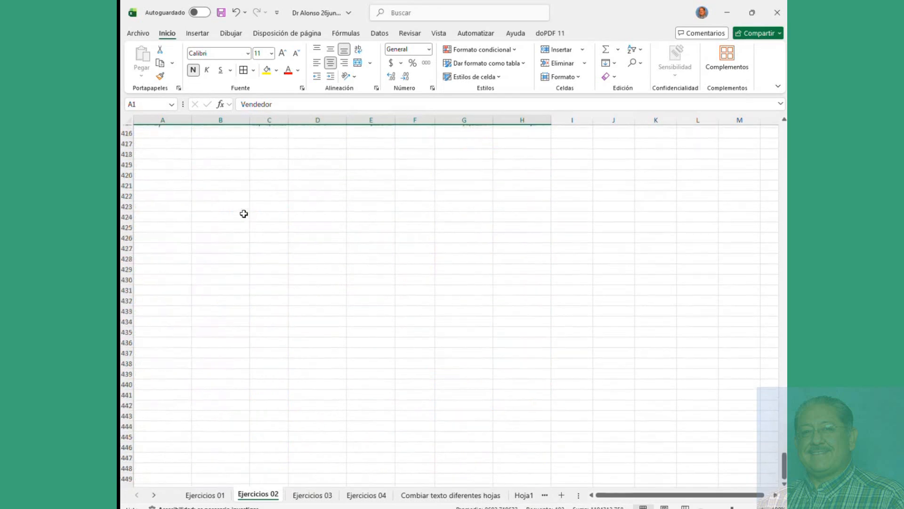
scroll(234, 244, "up", 15)
scroll(240, 349, "up", 20)
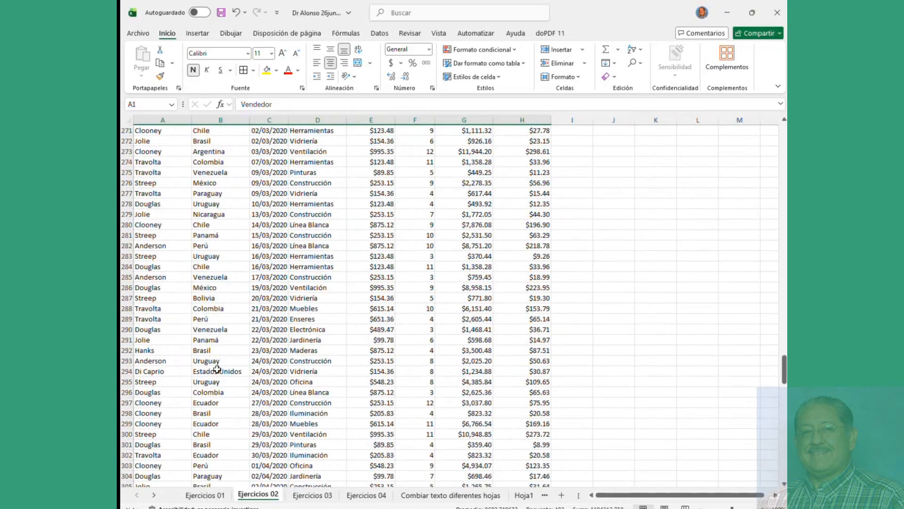
left_click(217, 498)
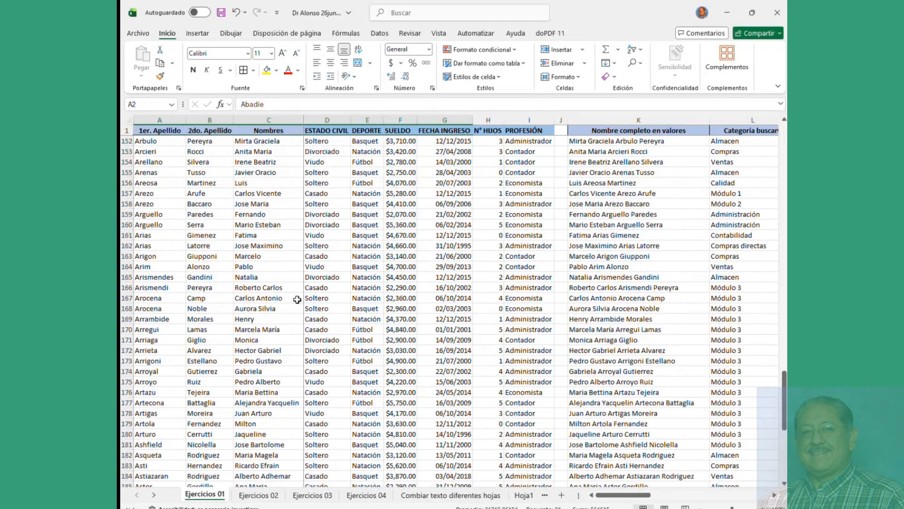
scroll(298, 300, "down", 5)
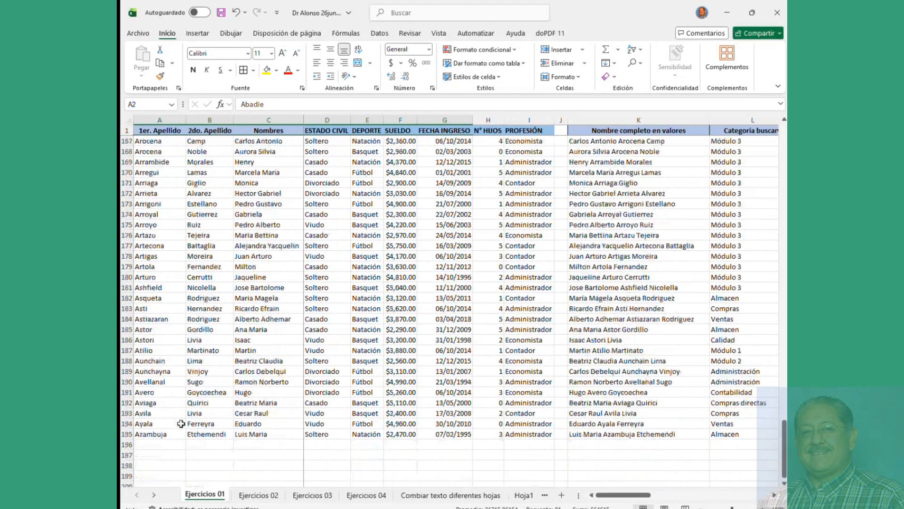
left_click(160, 433)
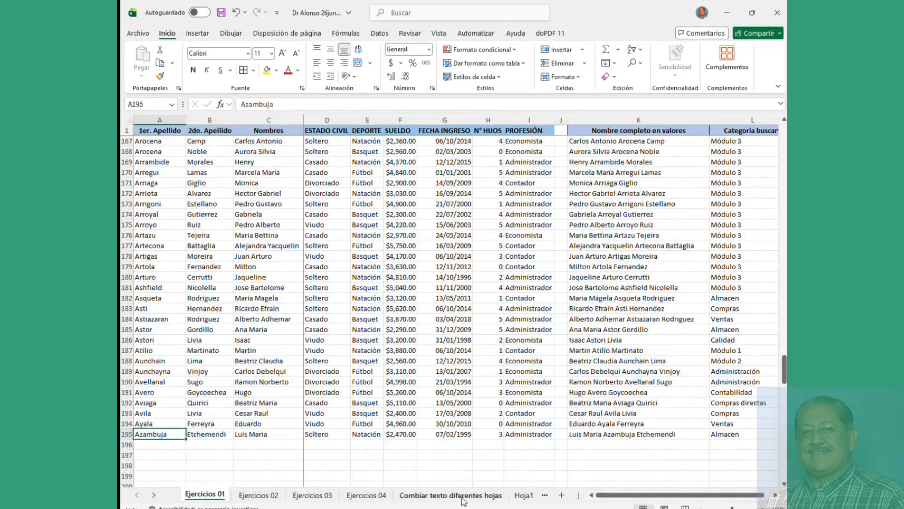
Step: On the Combiar texto diferentes hojas sheet, copy the last row's formulas down a few rows
left_click(465, 496)
scroll(360, 325, "down", 20)
scroll(358, 326, "down", 3)
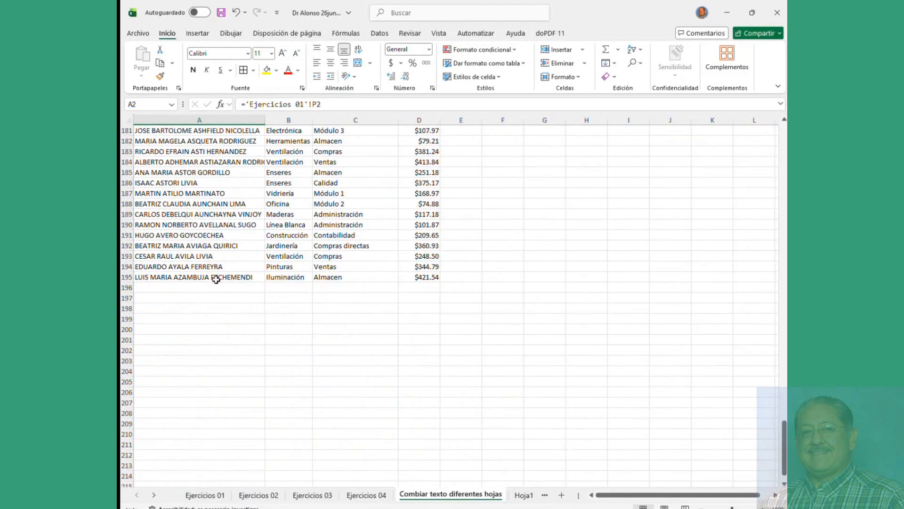
left_click_drag(216, 277, 436, 331)
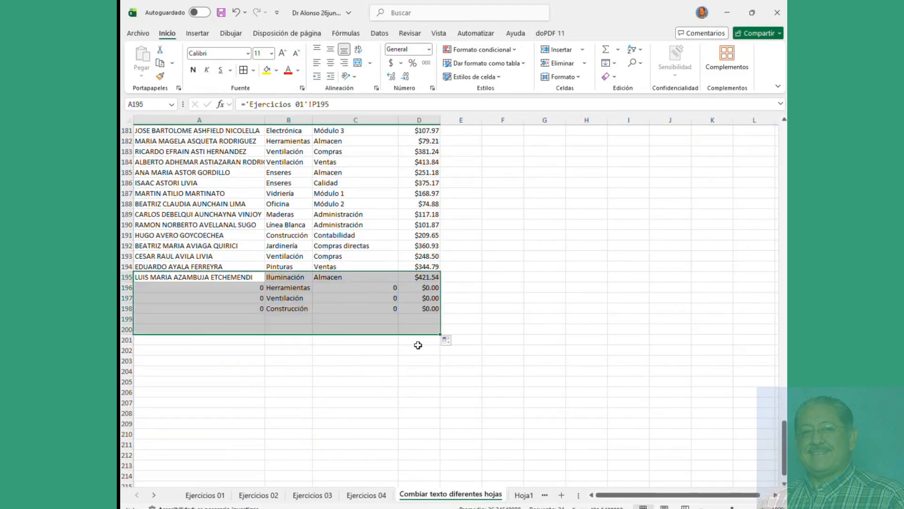
left_click(213, 301)
Step: Select the extra filled rows 196–203 below row 195 for clearing
left_click(363, 311)
left_click_drag(288, 285, 282, 330)
left_click(131, 287)
left_click_drag(136, 314, 157, 361)
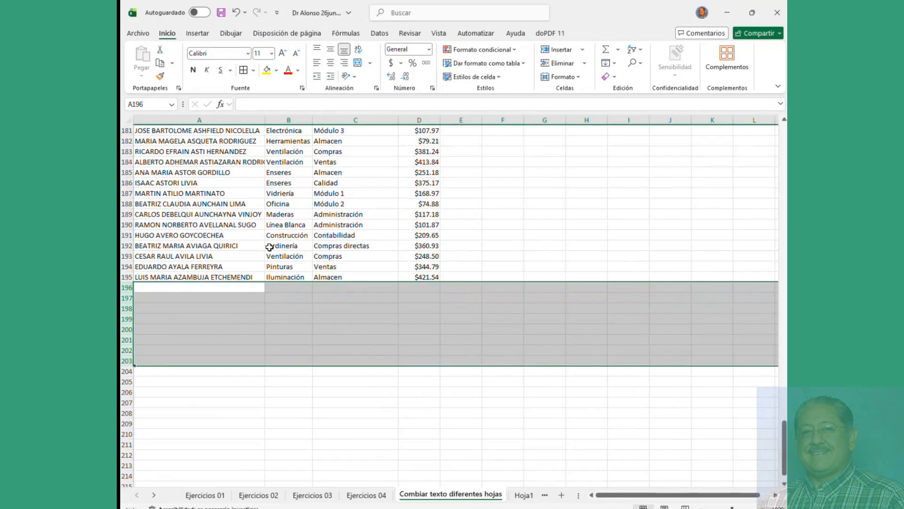
left_click(269, 245)
scroll(269, 246, "up", 20)
scroll(268, 247, "up", 20)
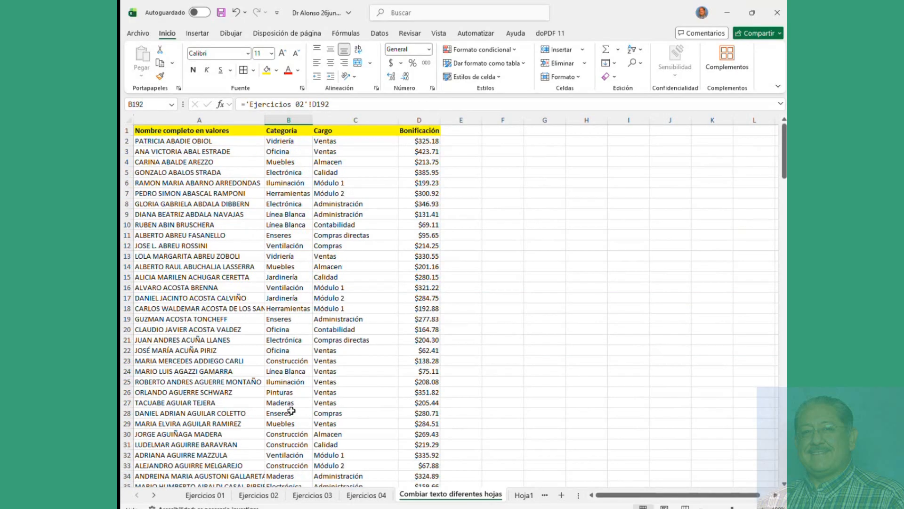
Step: On Ejercicios 02, select the whole sales data block from the headers down
left_click(258, 495)
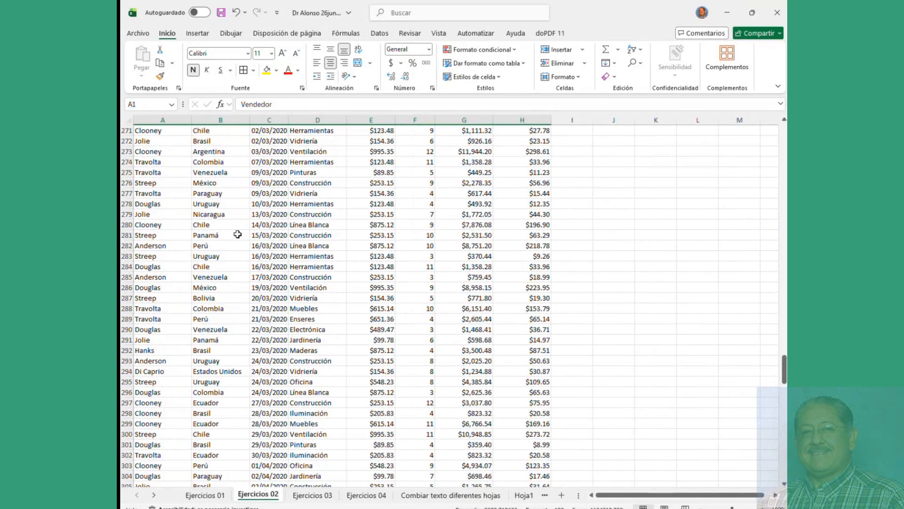
scroll(245, 262, "up", 20)
key("ctrl+a")
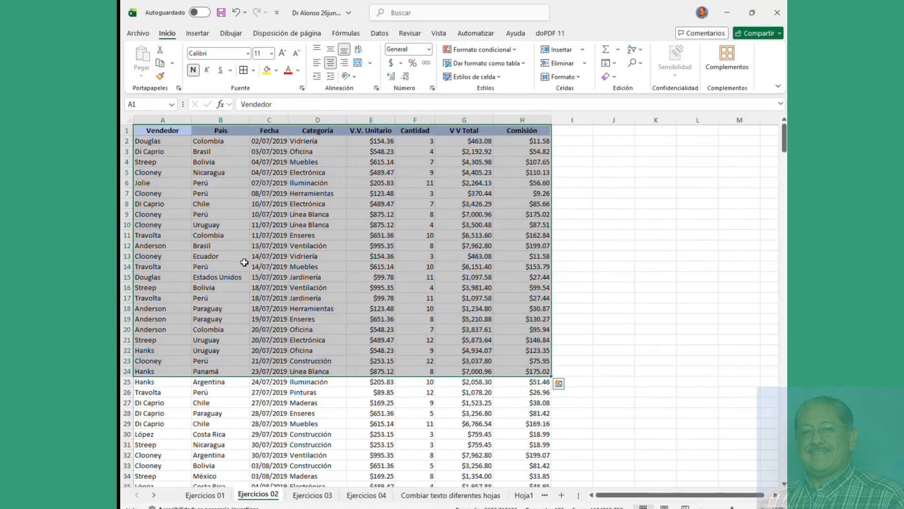
left_click(213, 183)
left_click_drag(149, 132, 523, 273)
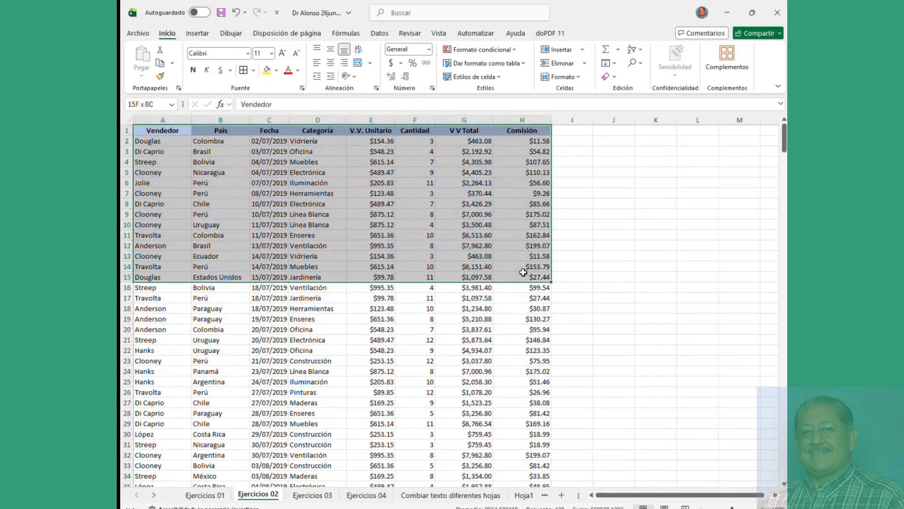
Step: Review the Línea Blanca, Vidriería, Electrónica and Iluminación categories, then return to Ejercicios 01
left_click(342, 225)
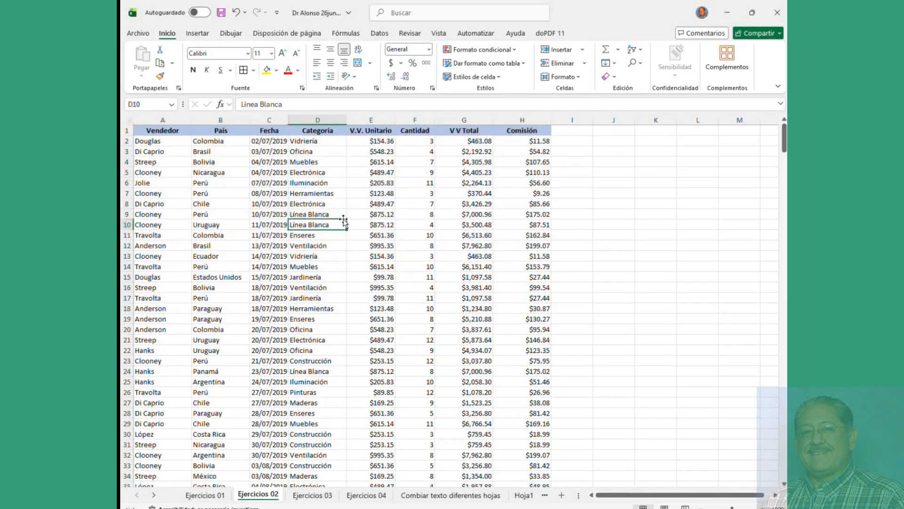
left_click(316, 142)
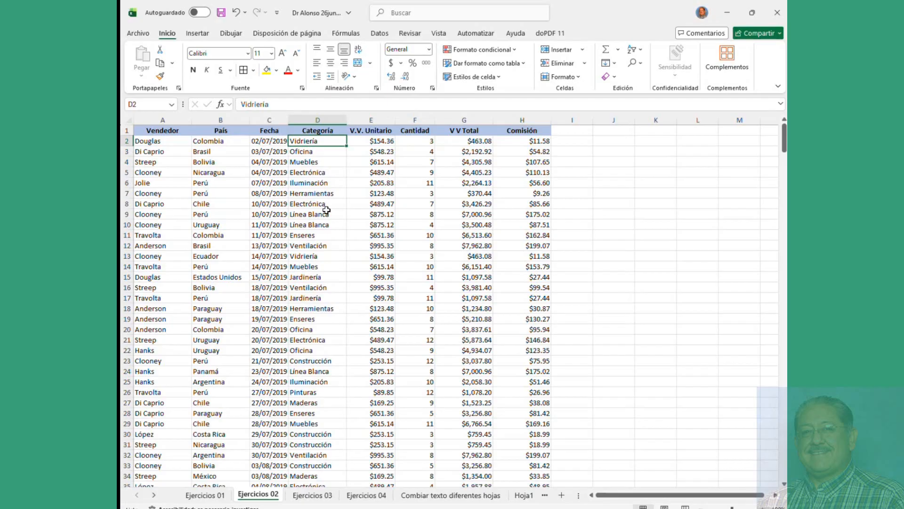
left_click(322, 174)
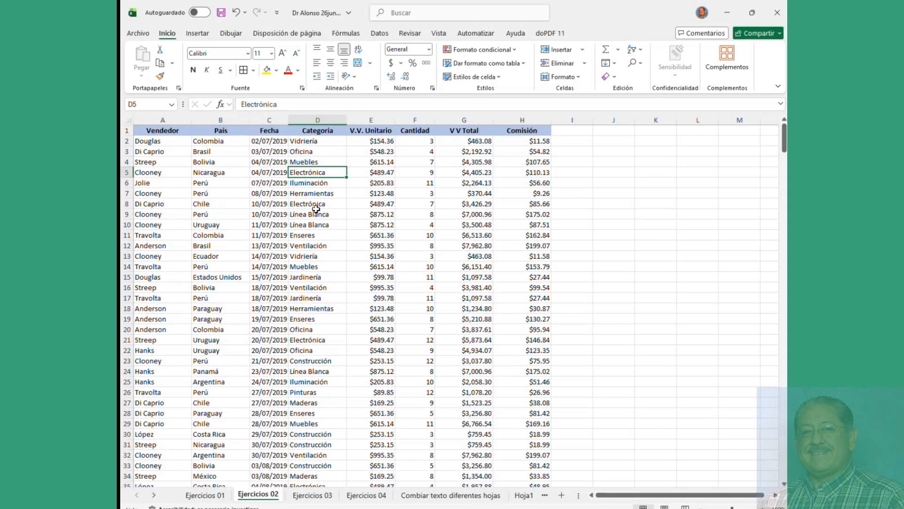
left_click(317, 141)
scroll(320, 211, "down", 10)
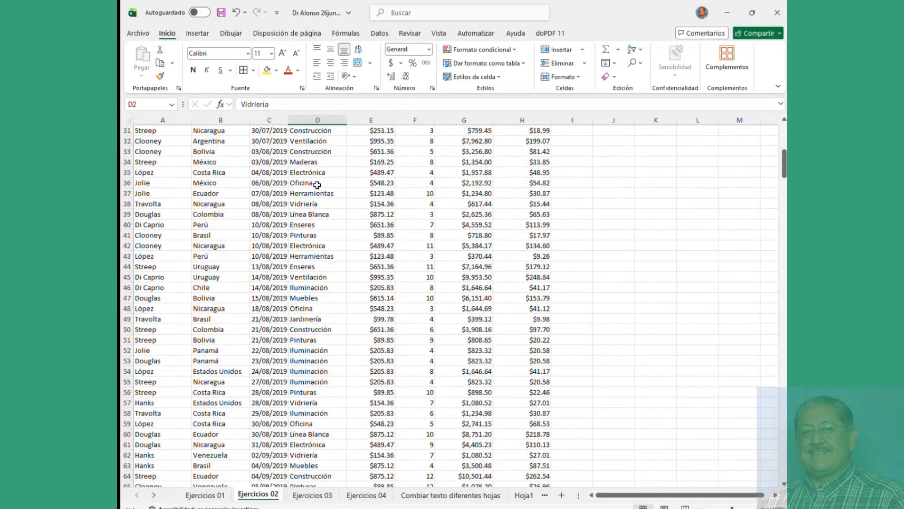
scroll(318, 184, "down", 5)
left_click(317, 193)
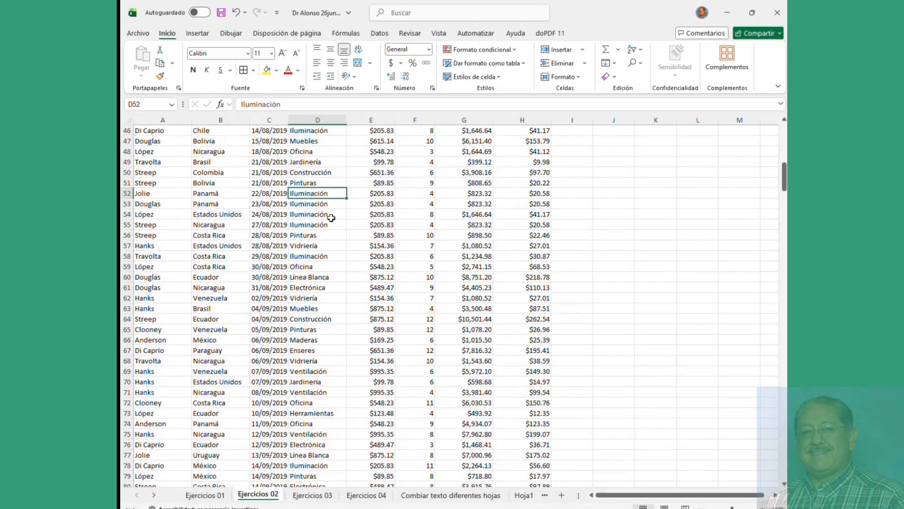
left_click(204, 495)
scroll(307, 330, "up", 20)
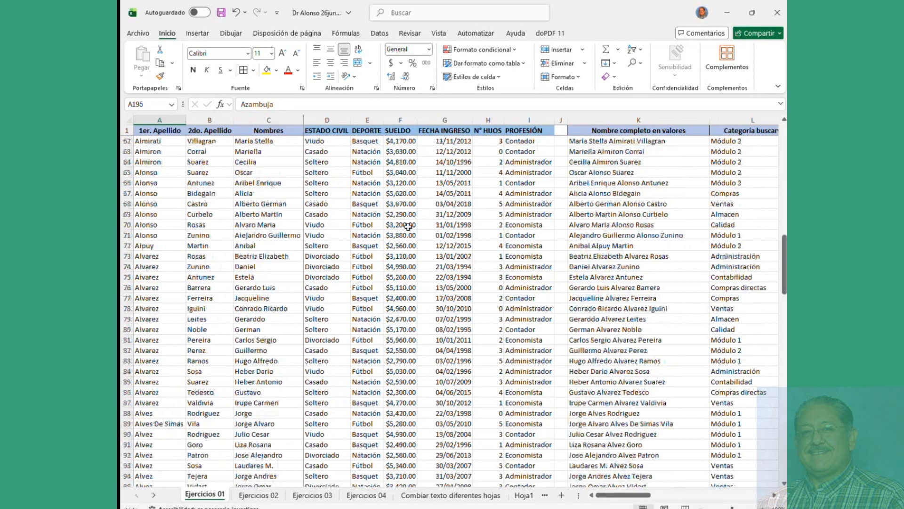
left_click(584, 141)
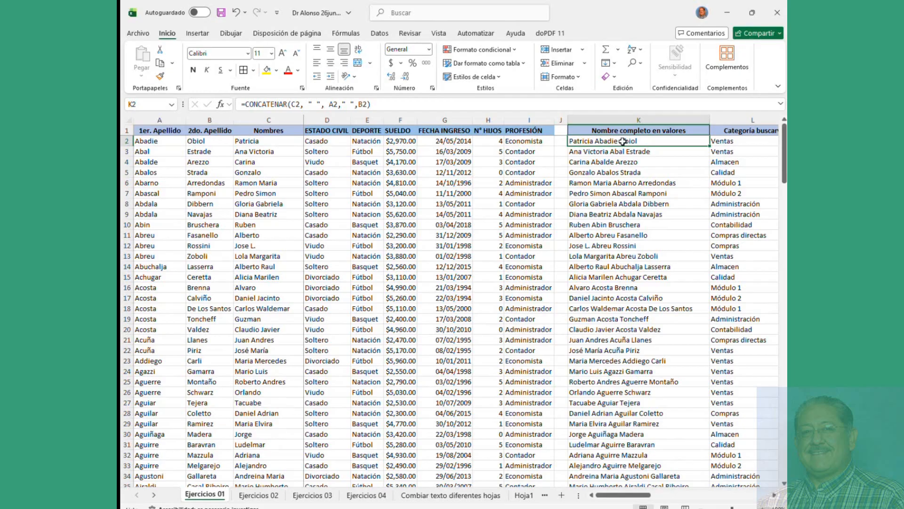
left_click(259, 499)
scroll(266, 198, "up", 15)
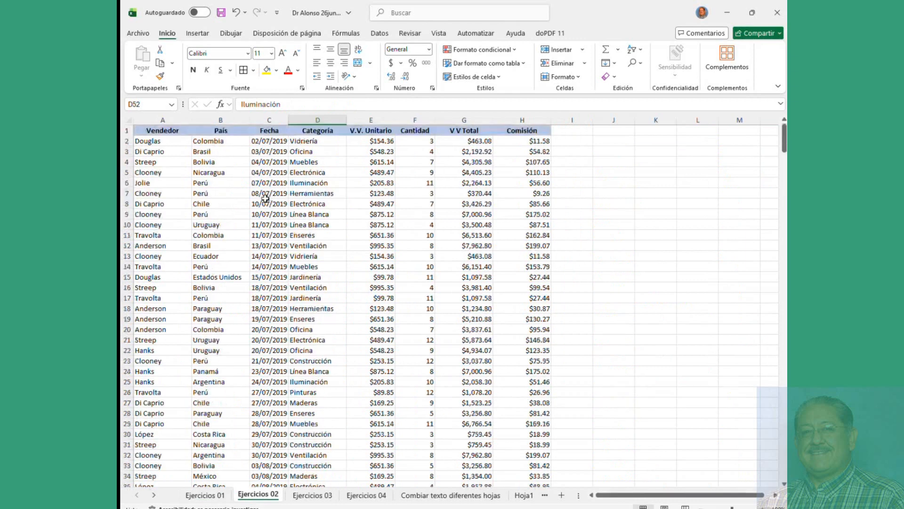
left_click(310, 142)
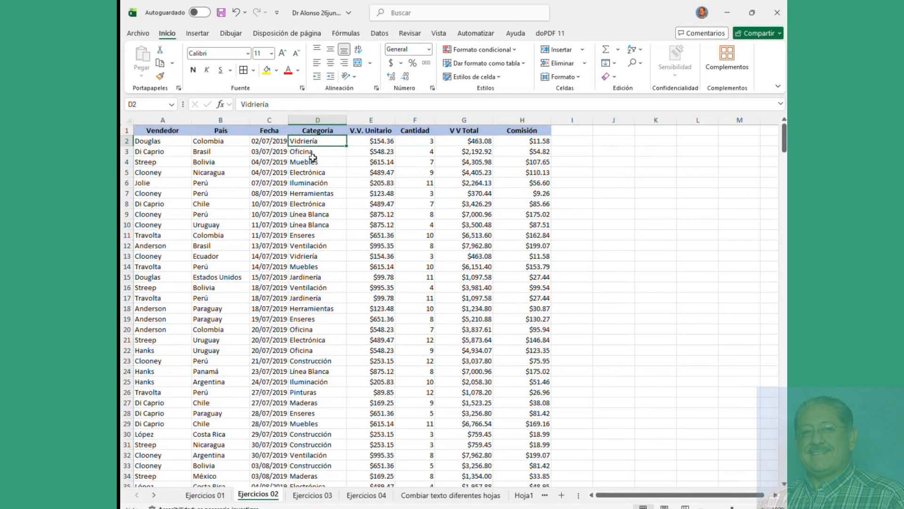
left_click(312, 151)
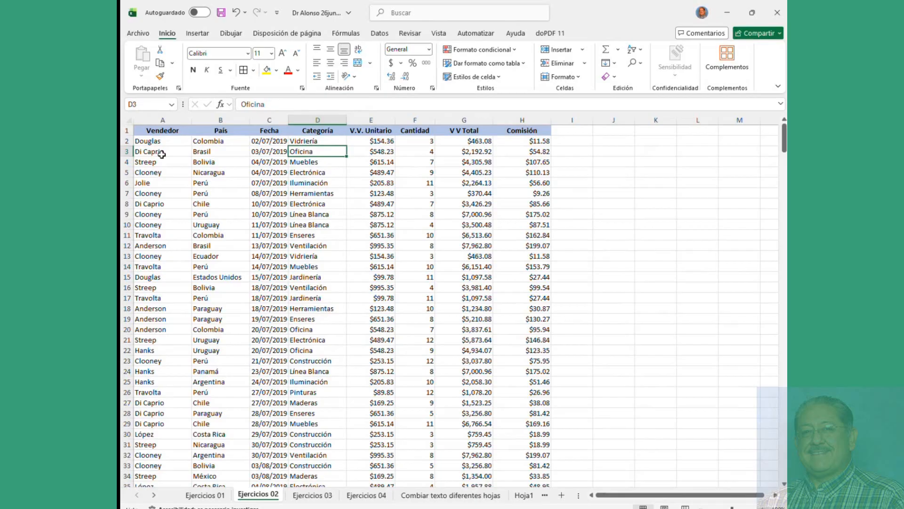
left_click_drag(149, 132, 529, 328)
scroll(473, 279, "down", 20)
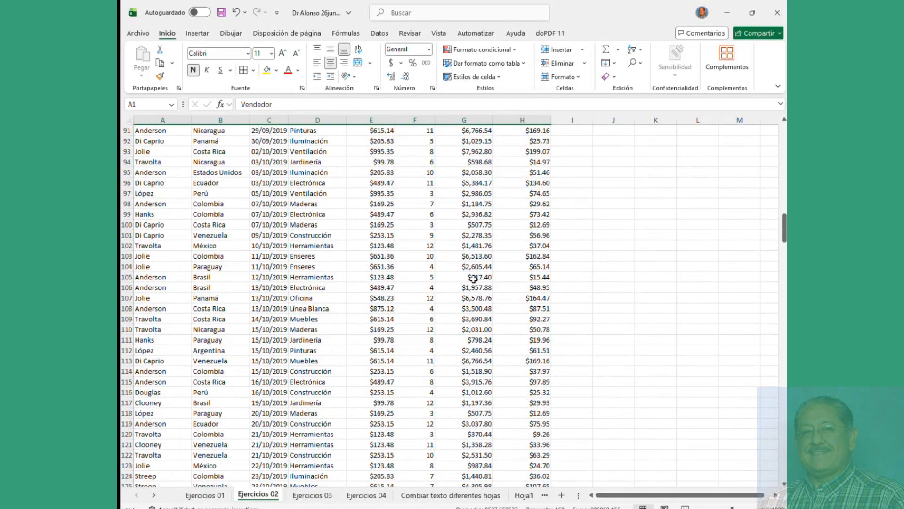
scroll(472, 279, "up", 20)
left_click(313, 227)
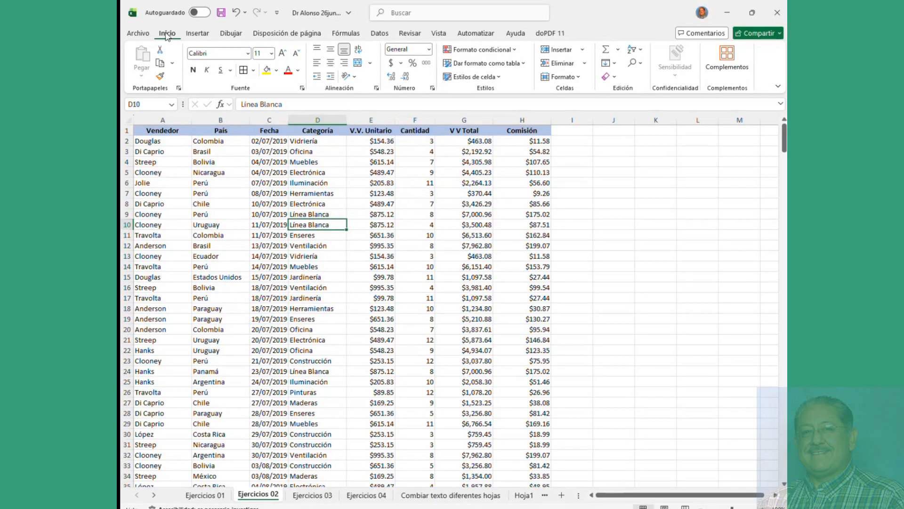
Step: Format A1:H415 as a table with a blue Medium style and headers
left_click(496, 65)
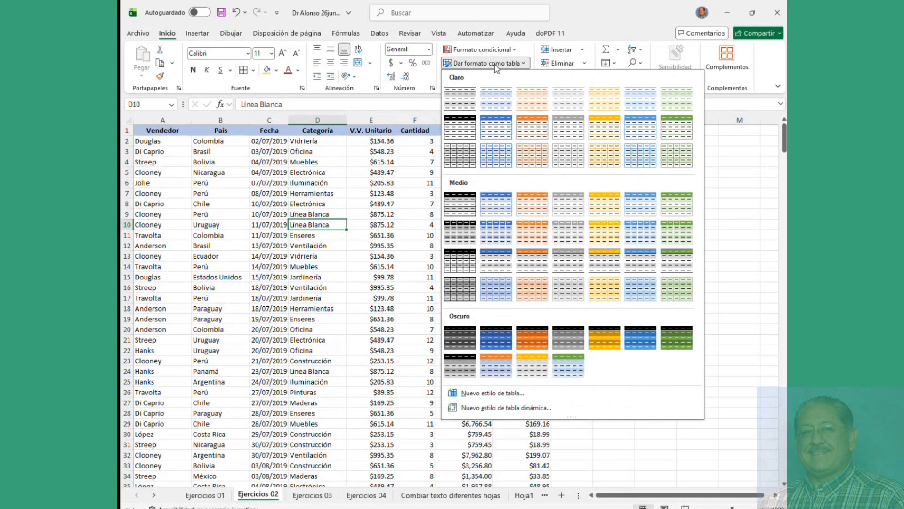
left_click(498, 205)
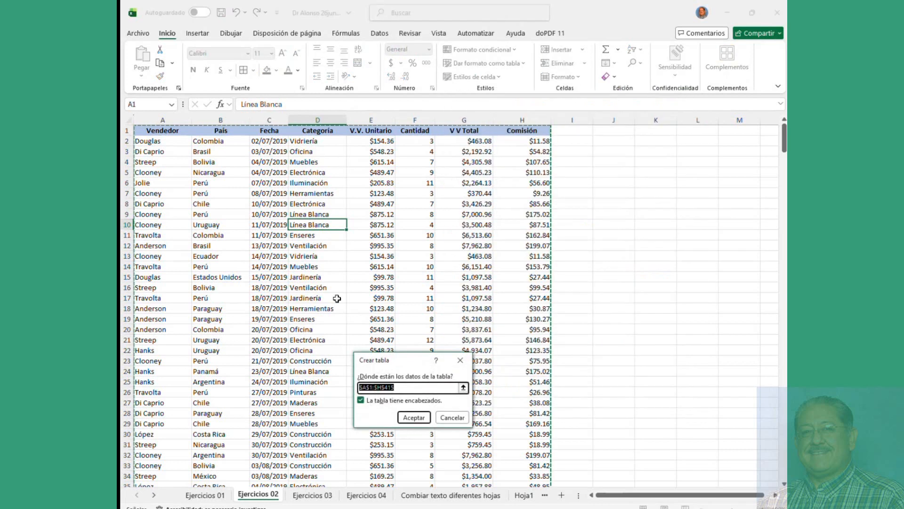
scroll(315, 286, "down", 20)
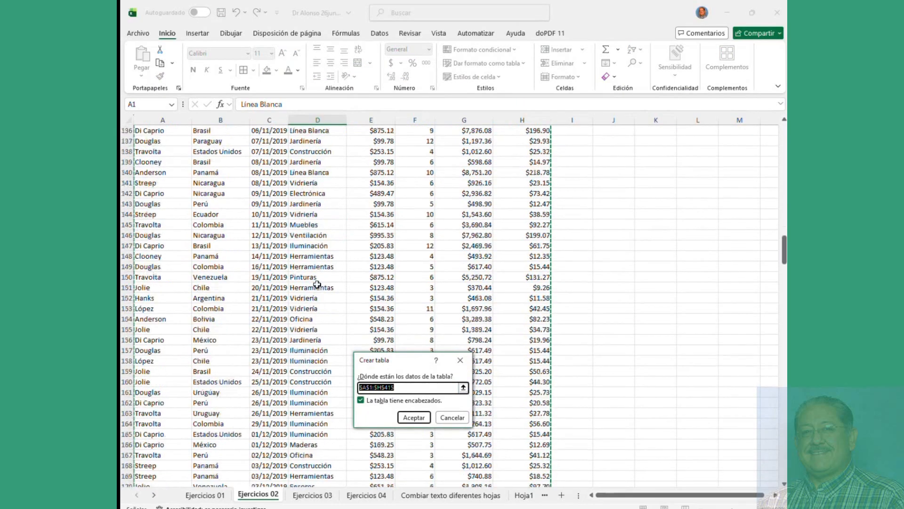
scroll(316, 286, "down", 20)
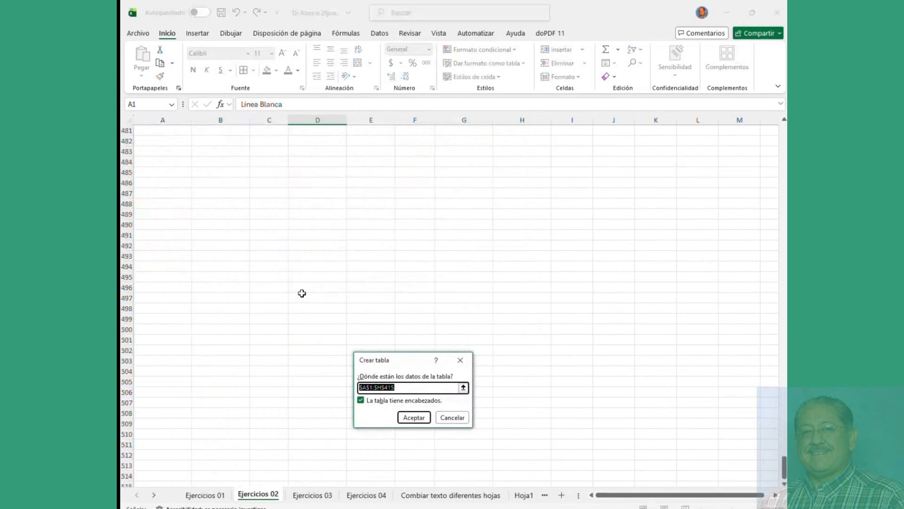
scroll(302, 293, "up", 20)
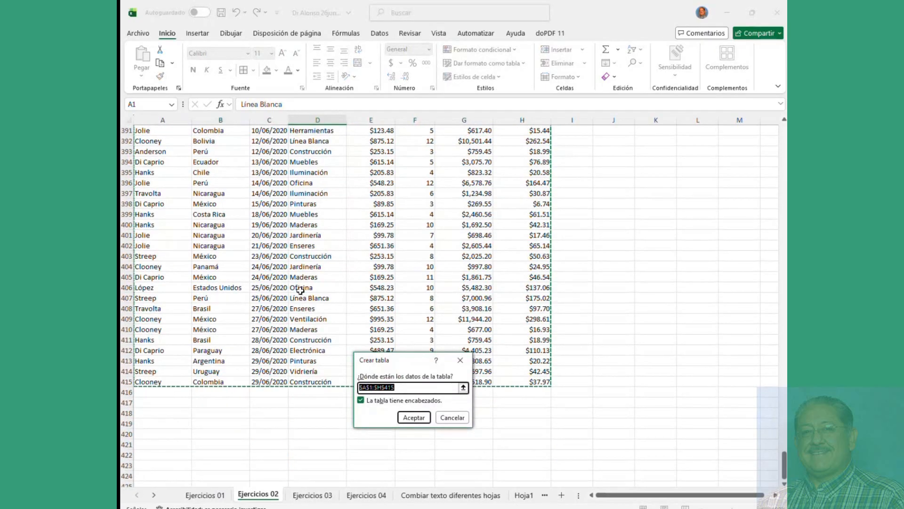
scroll(298, 288, "up", 20)
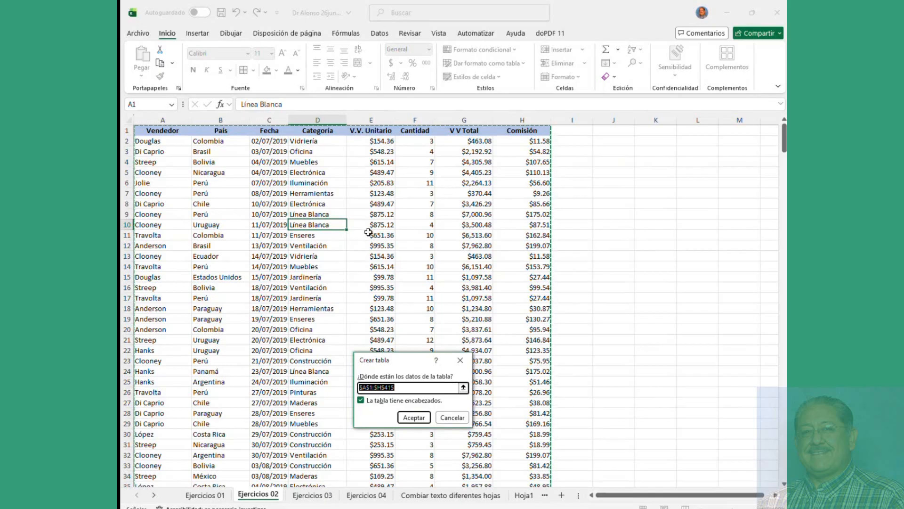
left_click(414, 418)
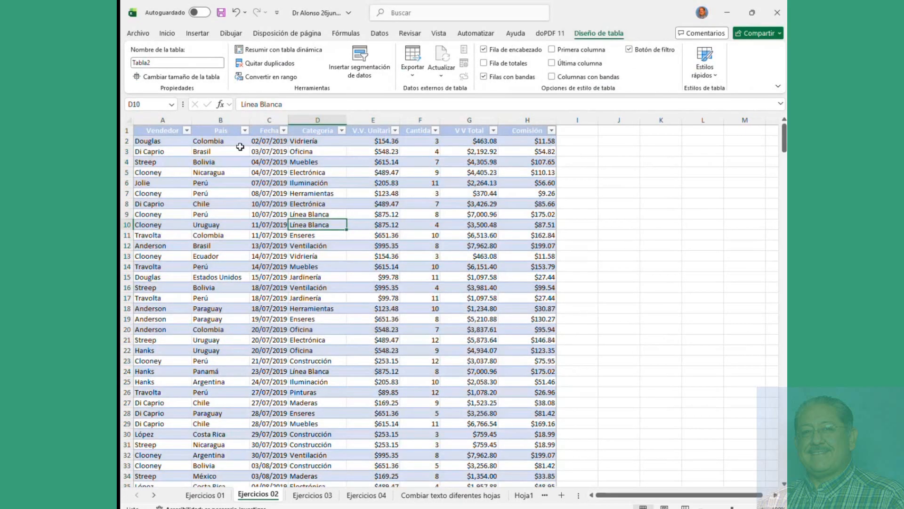
Step: Close the style gallery without choosing and undo the table conversion with Ctrl+Z
left_click(167, 33)
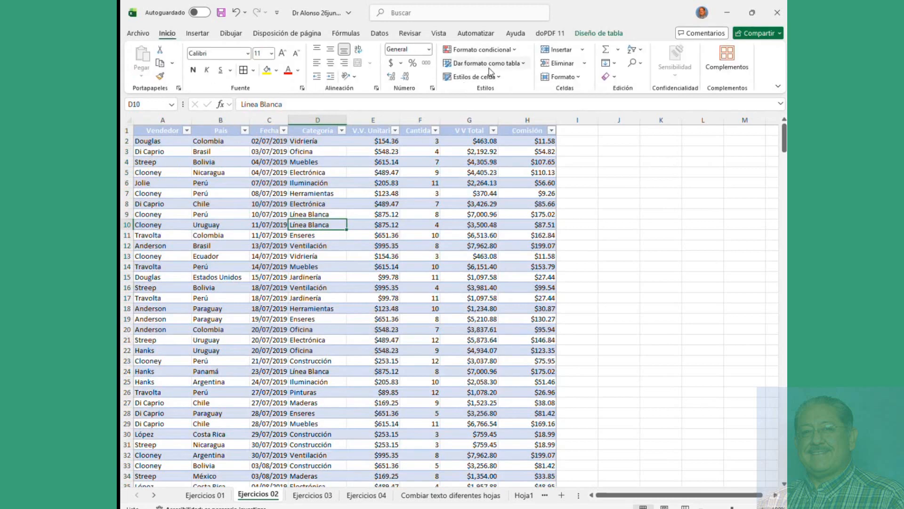
left_click(501, 64)
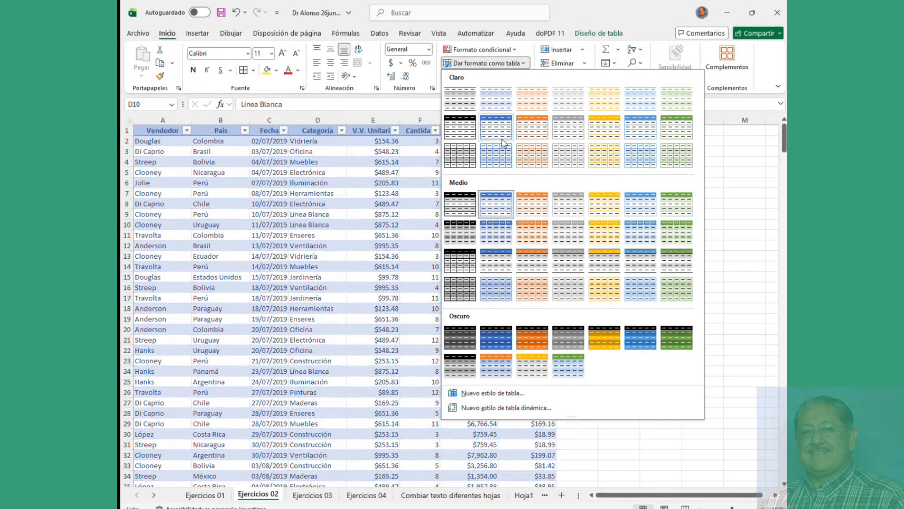
left_click(208, 154)
left_click(208, 153)
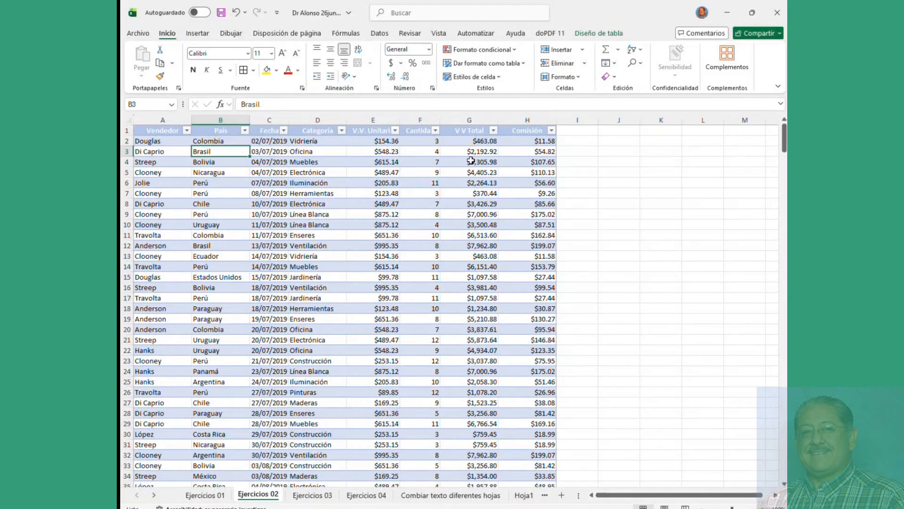
left_click(437, 213)
key("ctrl+z")
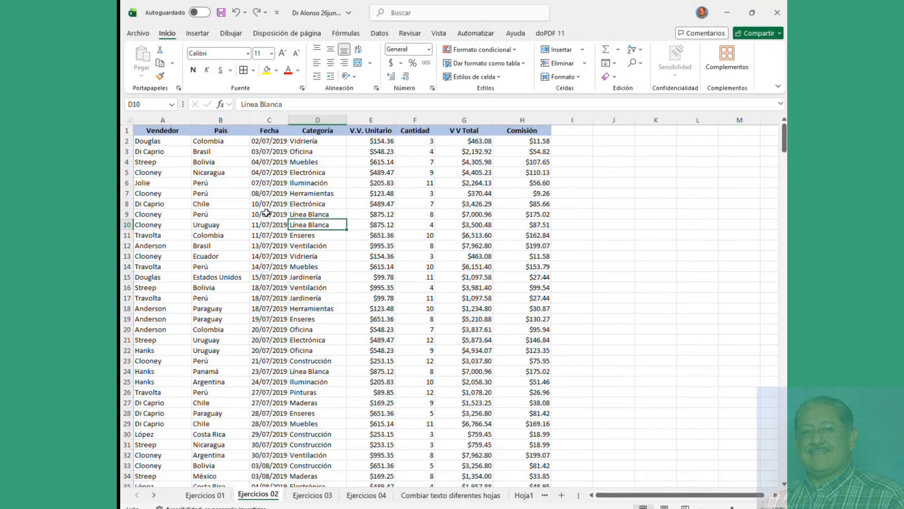
left_click(147, 132)
left_click_drag(147, 132, 528, 131)
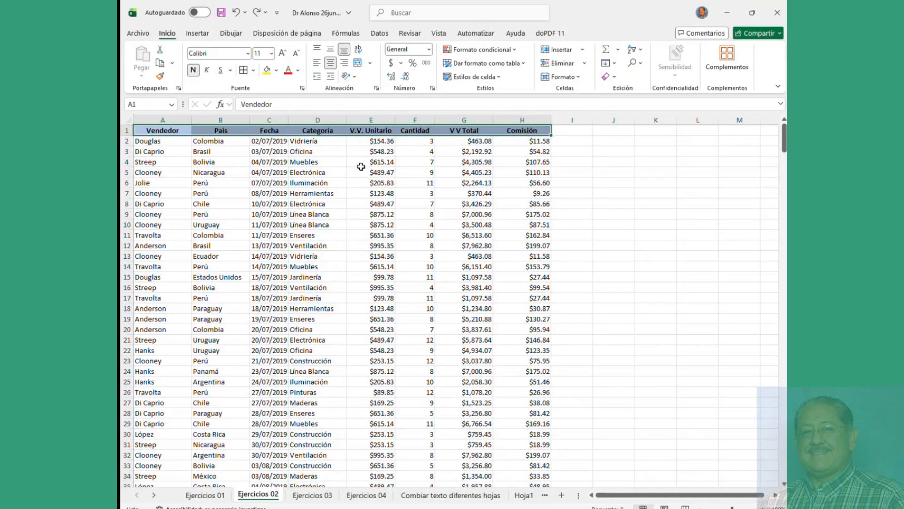
Step: Fill the header row A1:H1 light orange
left_click(276, 71)
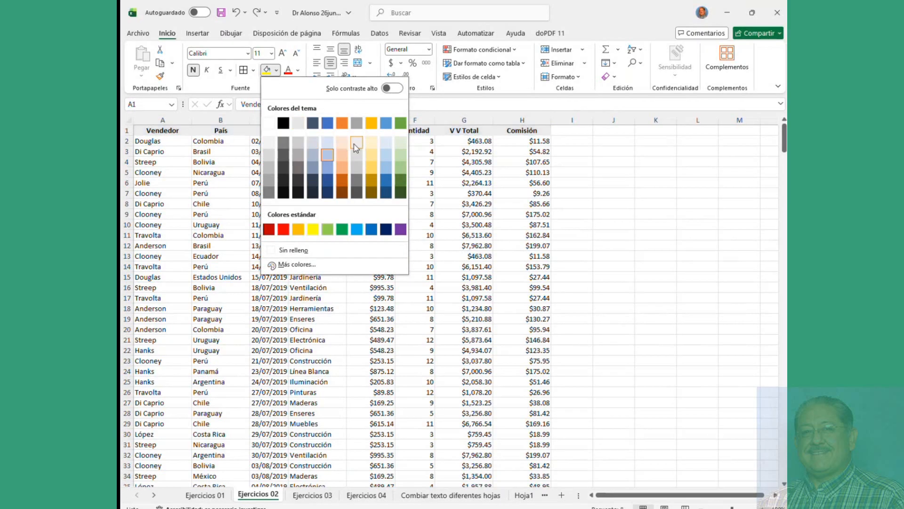
left_click(341, 142)
left_click(289, 215)
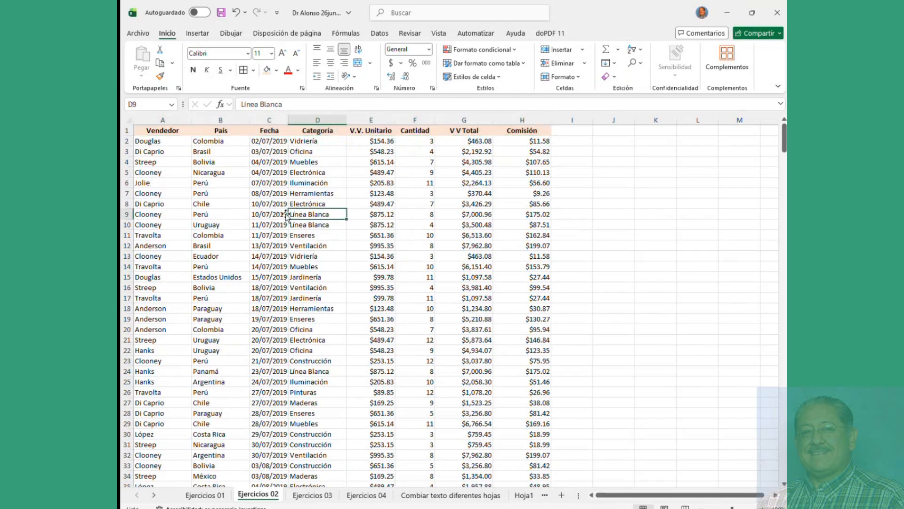
left_click_drag(147, 134, 535, 383)
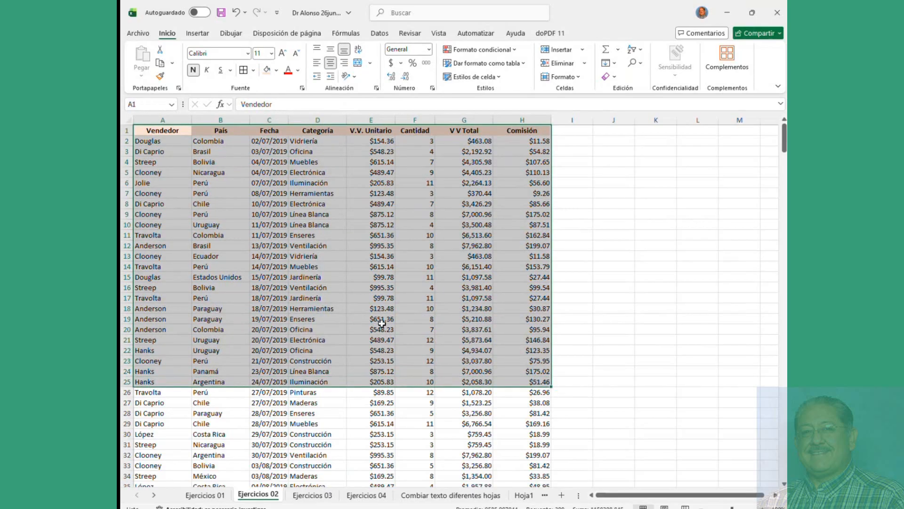
left_click(218, 173)
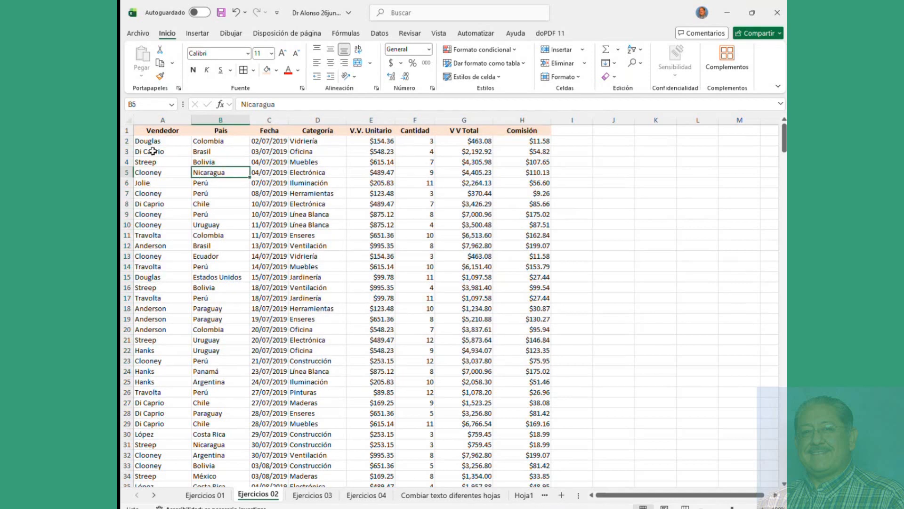
Step: Apply borders to A1:I22, then undo them and return to cell A1
mouse_move(151, 131)
left_mouse_down()
mouse_move(541, 311)
mouse_move(584, 351)
left_mouse_up()
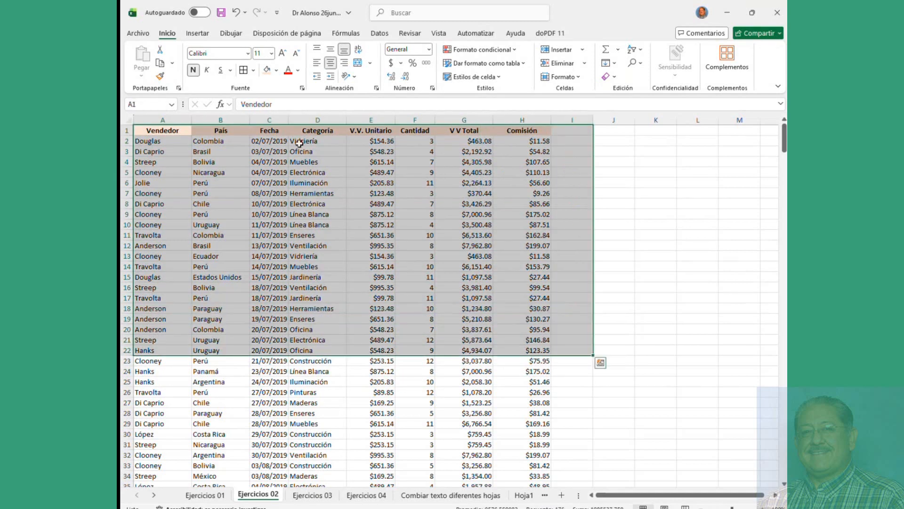
left_click(243, 69)
left_click(241, 237)
left_click_drag(159, 133, 514, 225)
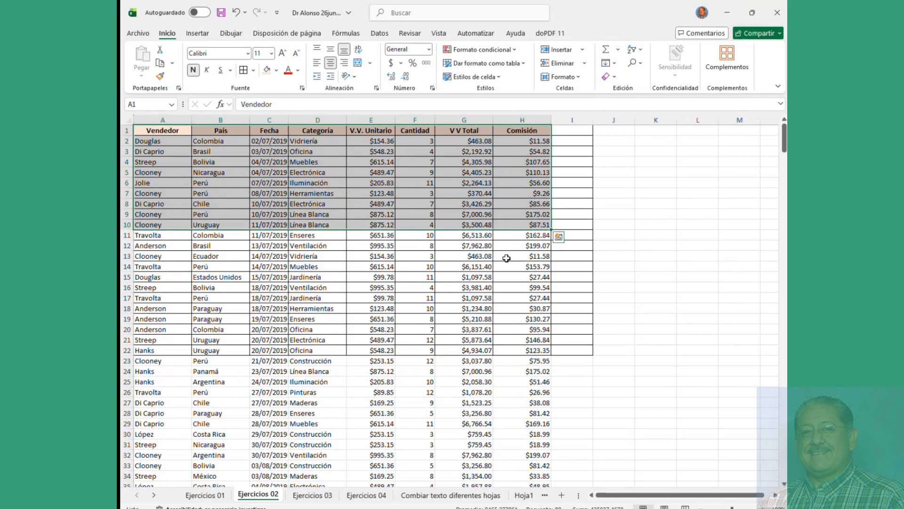
key("ctrl+z")
left_click(419, 234)
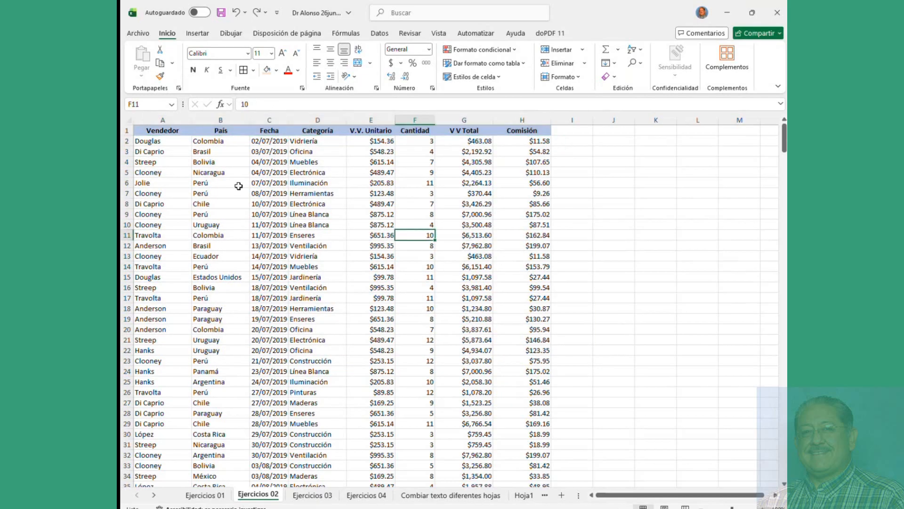
left_click(153, 132)
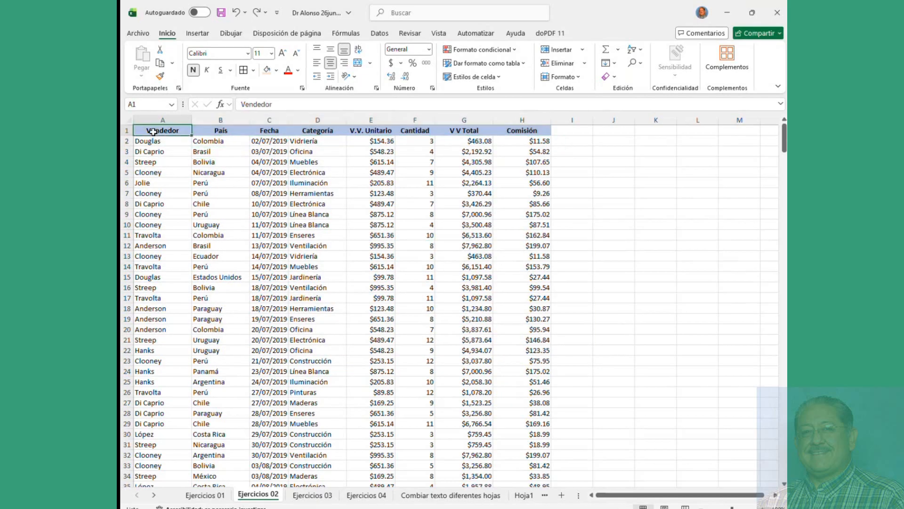
Step: Format $A$1:$H$415 as a blue medium-style table with headers included
left_click(481, 65)
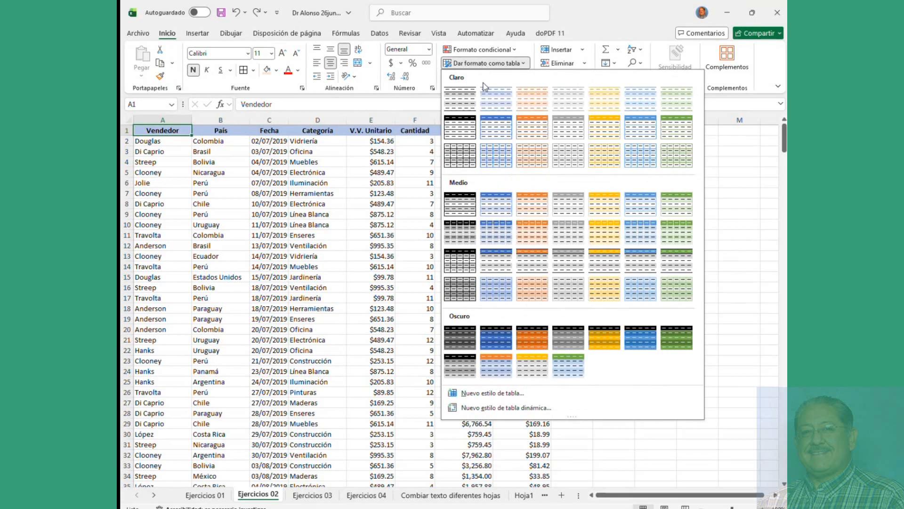
left_click(641, 210)
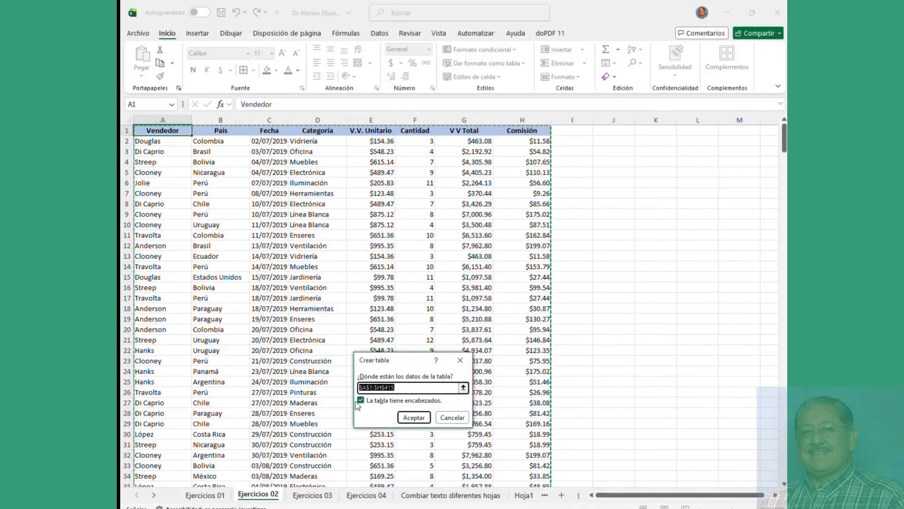
left_click(360, 401)
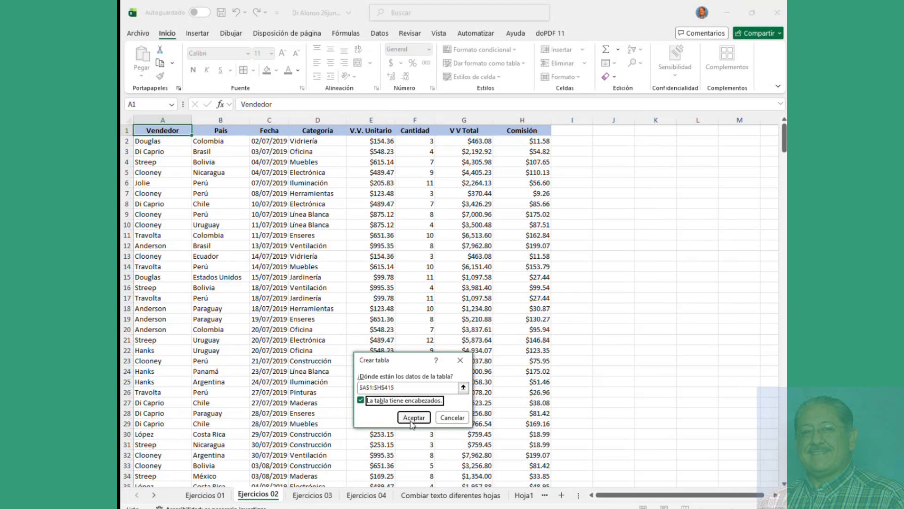
left_click(394, 389)
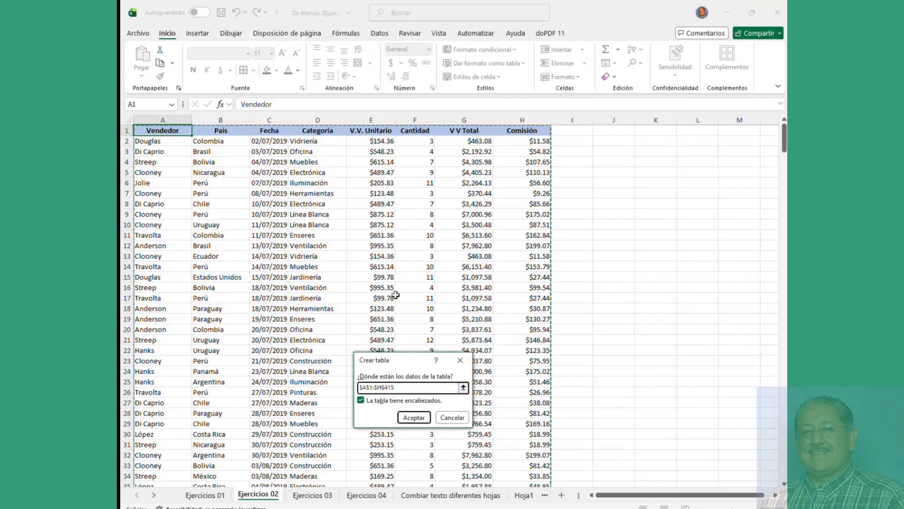
scroll(410, 280, "down", 20)
scroll(435, 271, "down", 20)
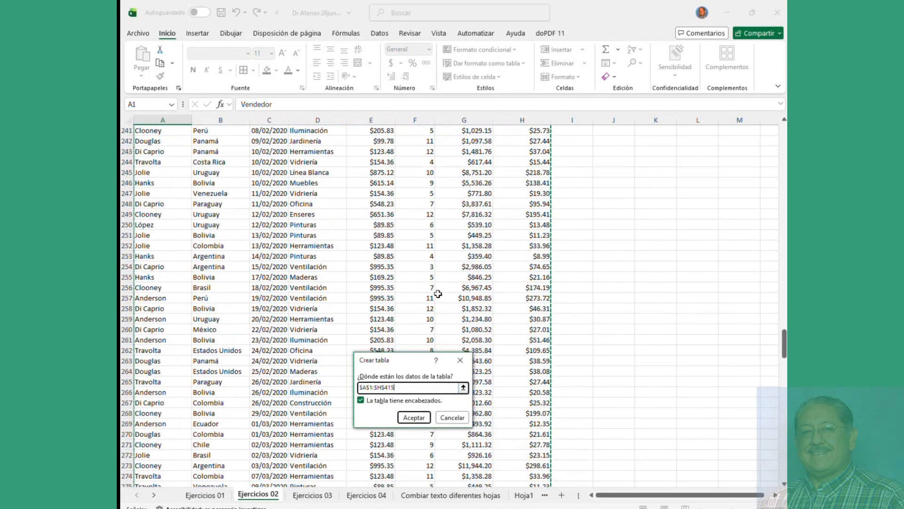
scroll(440, 278, "up", 10)
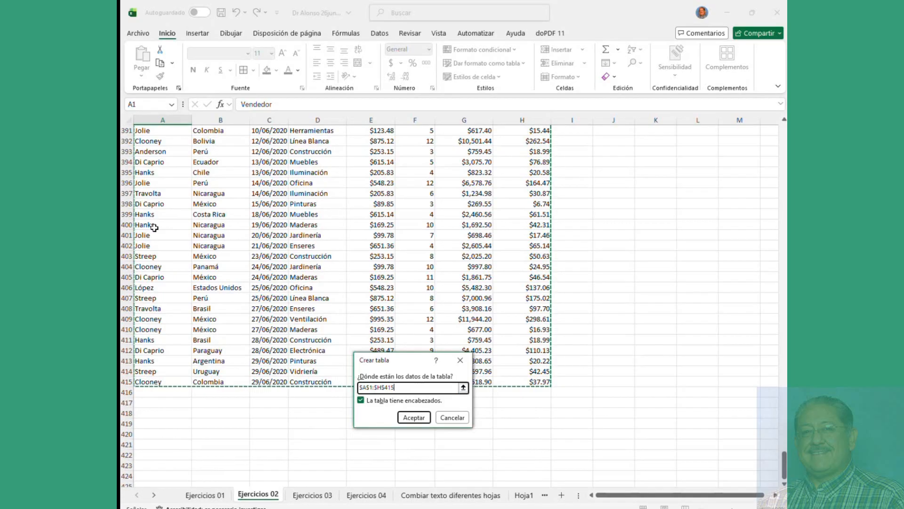
scroll(190, 209, "up", 20)
scroll(190, 209, "up", 20)
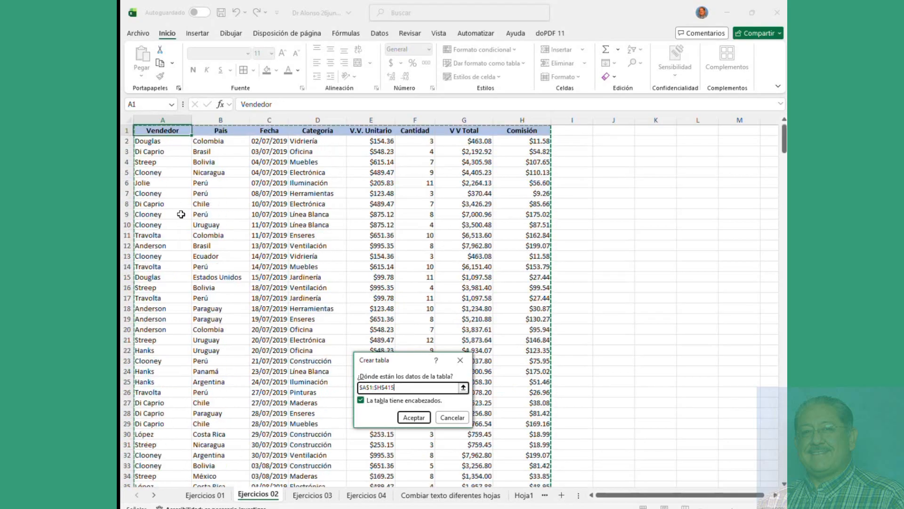
left_click(414, 418)
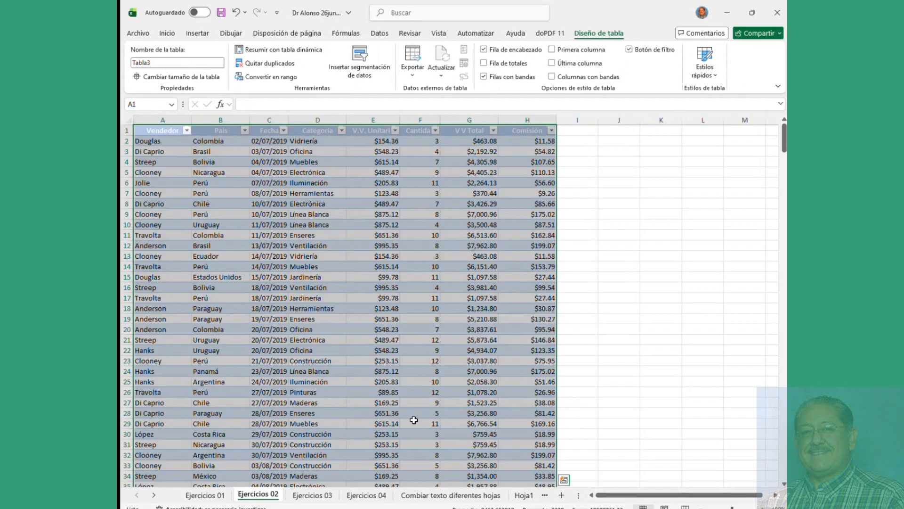
Step: Undo the blue Tabla3 conversion so the sales data returns to a plain range
left_click(269, 162)
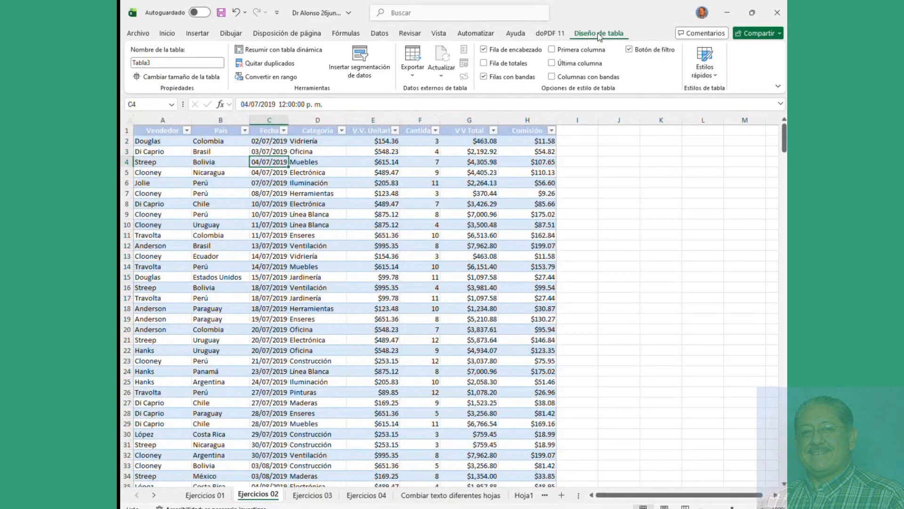
left_click(405, 221)
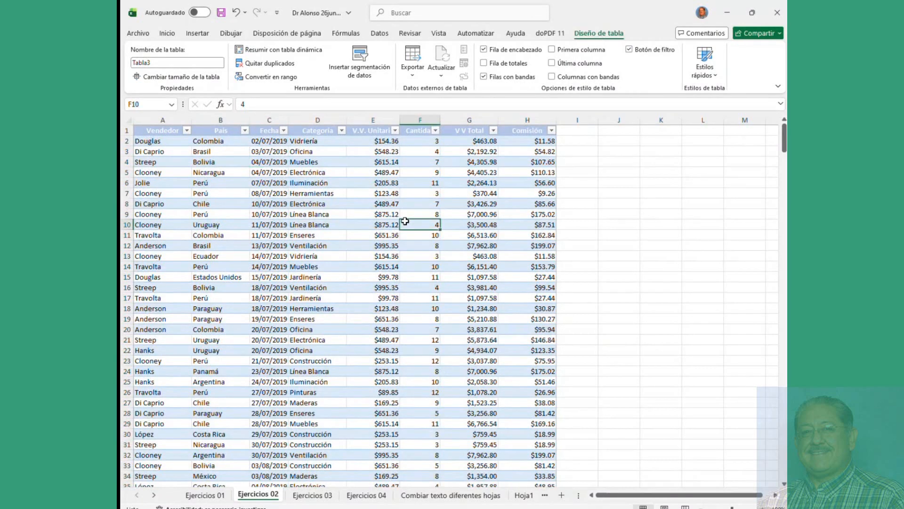
key("ctrl+z")
Step: Format the sales data (A1:H415) as a table with an orange Medio banded style
left_click_drag(174, 163, 499, 305)
left_click(335, 227)
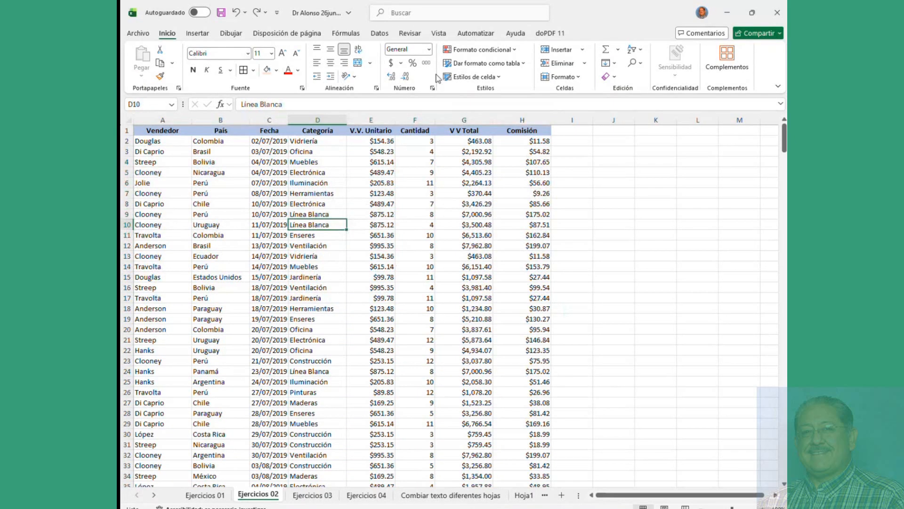
left_click(471, 63)
left_click(527, 205)
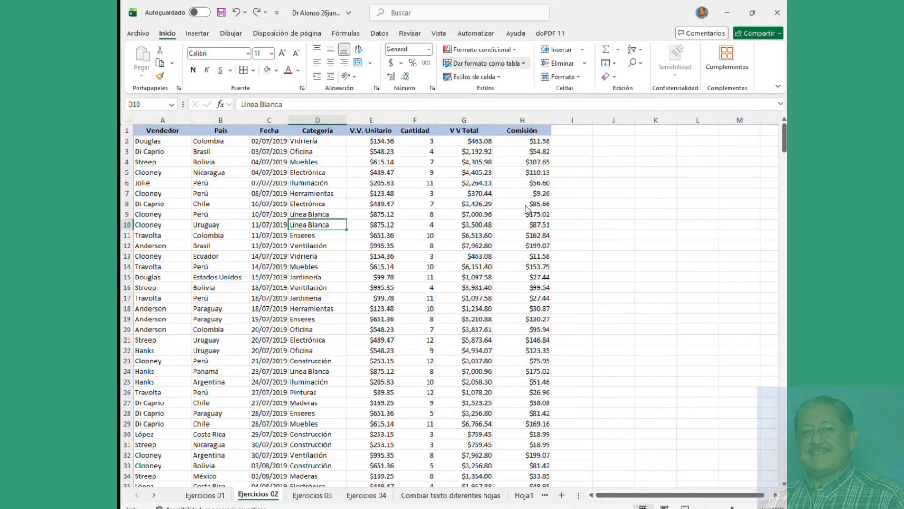
left_click(426, 417)
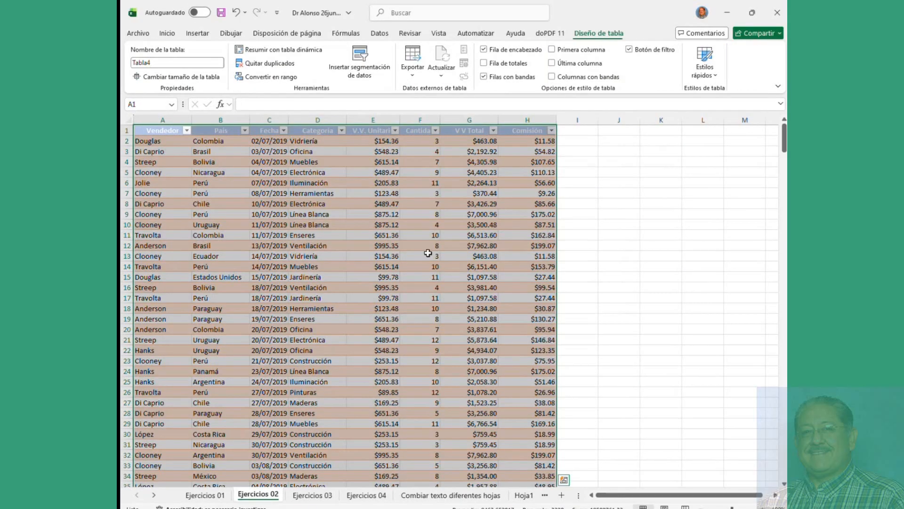
left_click(346, 183)
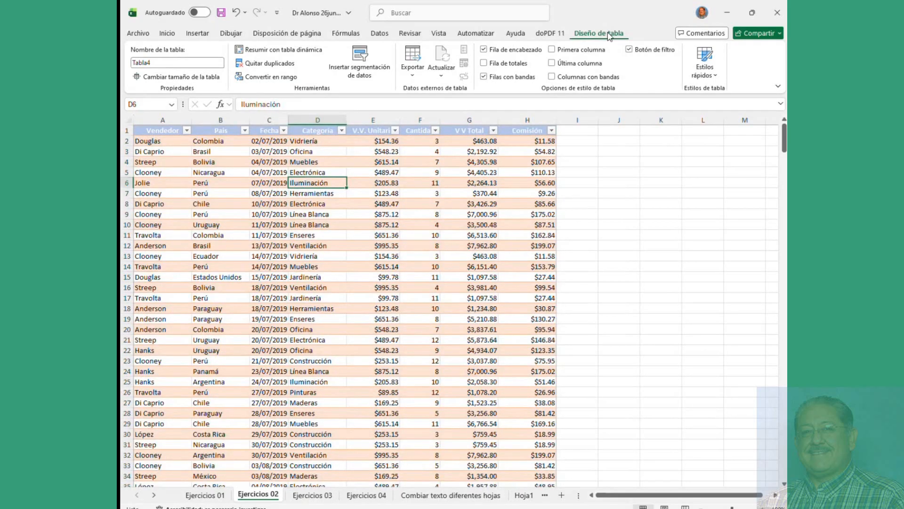
left_click(176, 62)
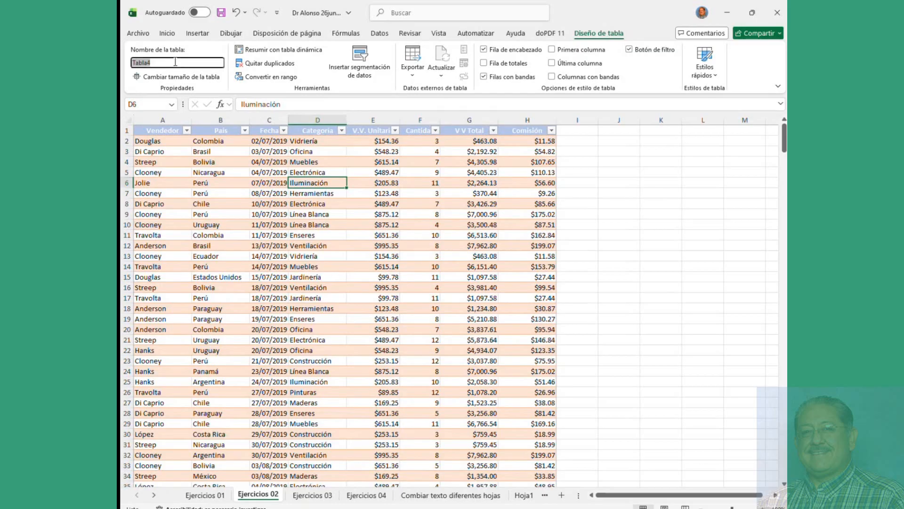
type("Pa")
key("BackSpace")
key("Escape")
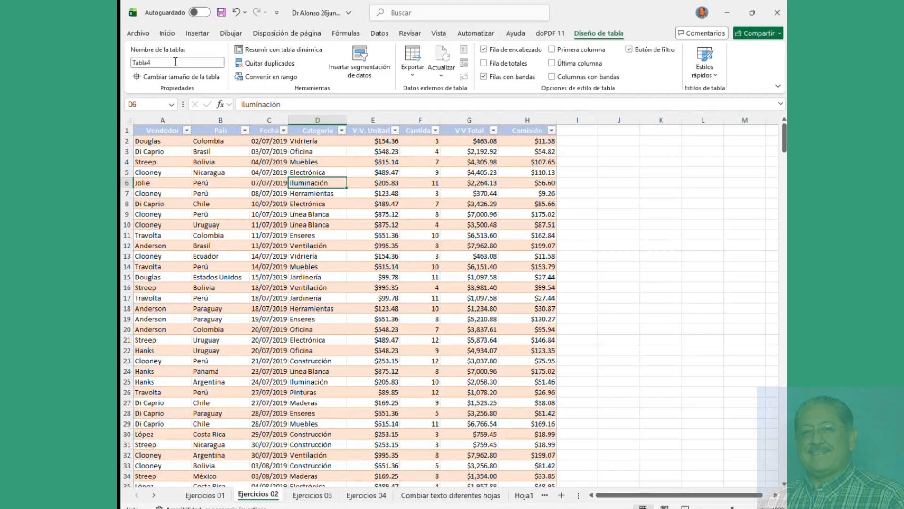
left_click(217, 172)
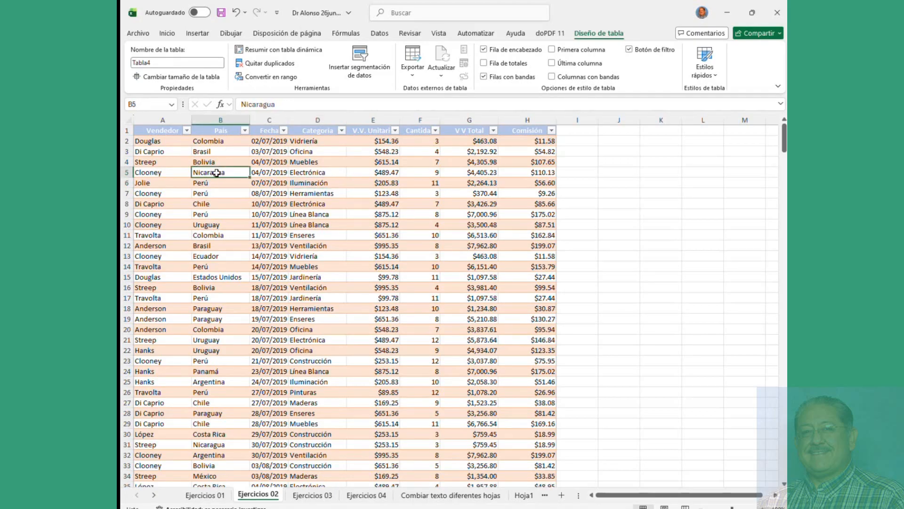
left_click(172, 64)
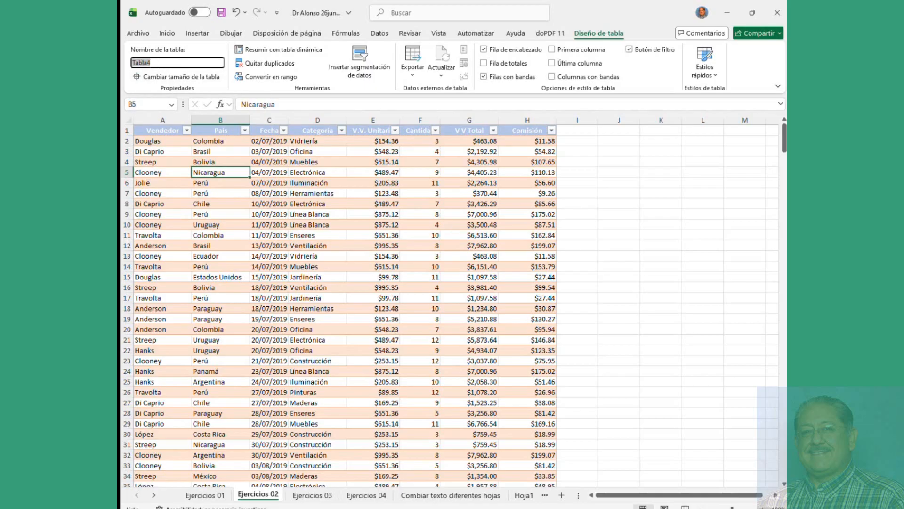
key("alt+Tab")
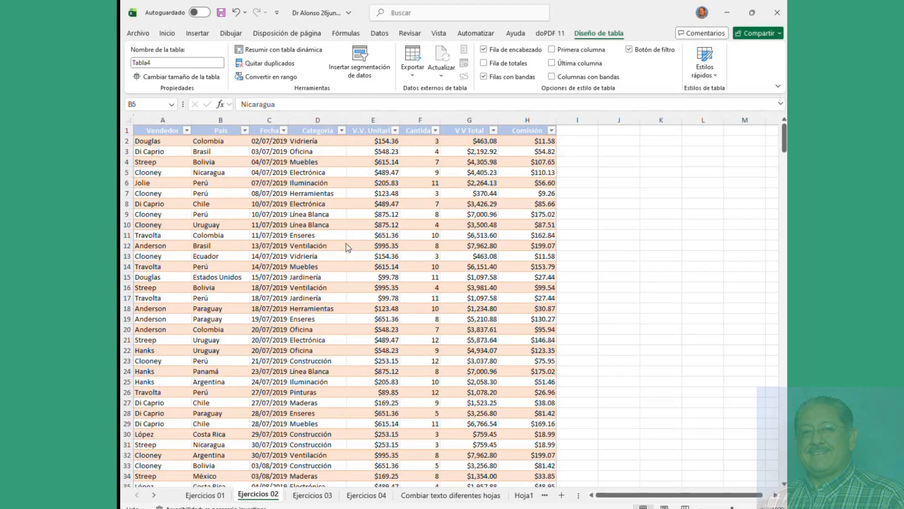
key("alt+Tab")
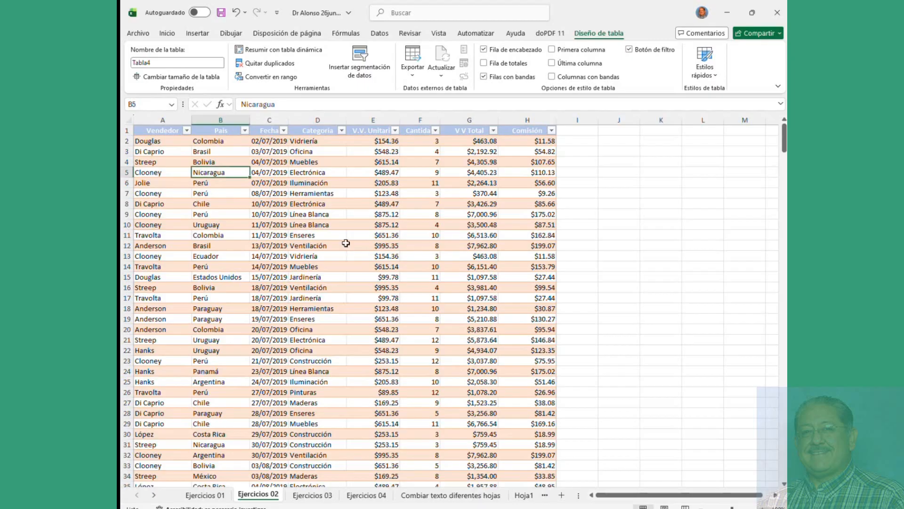
left_click(187, 130)
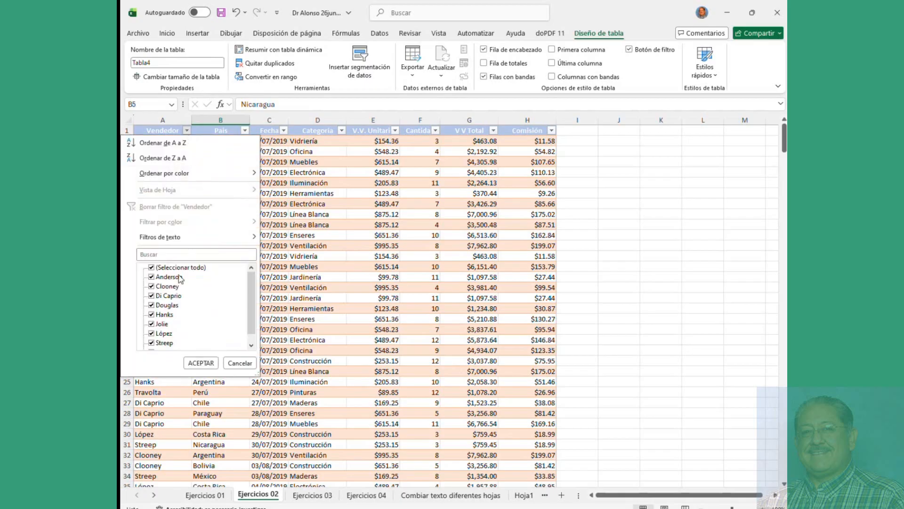
left_click(152, 268)
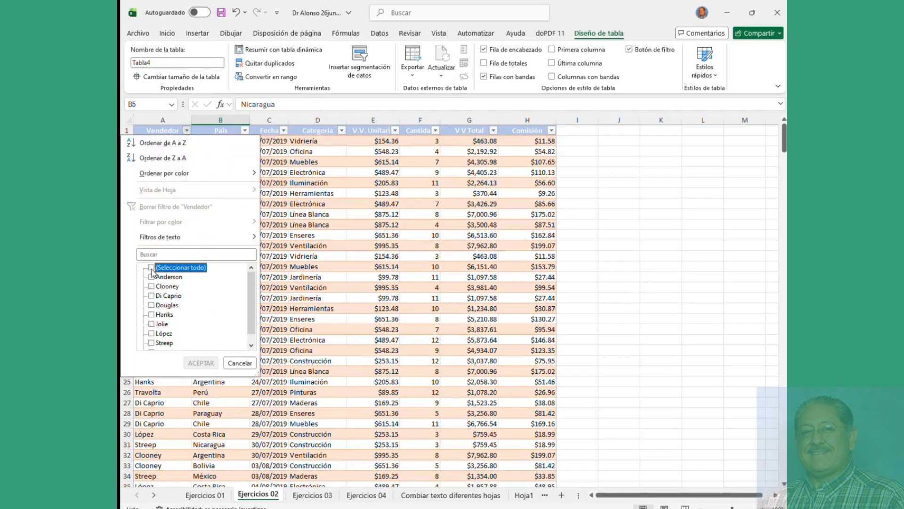
left_click(151, 268)
left_click(151, 268)
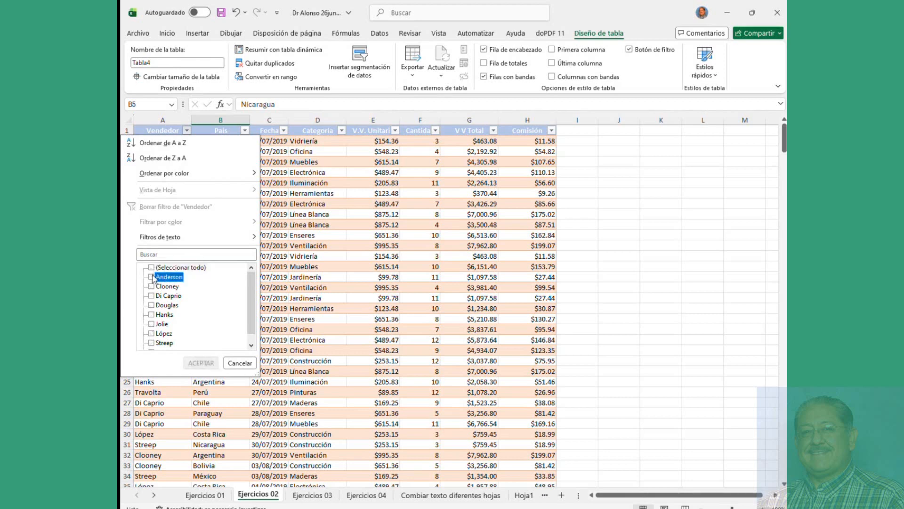
left_click(152, 277)
left_click(202, 364)
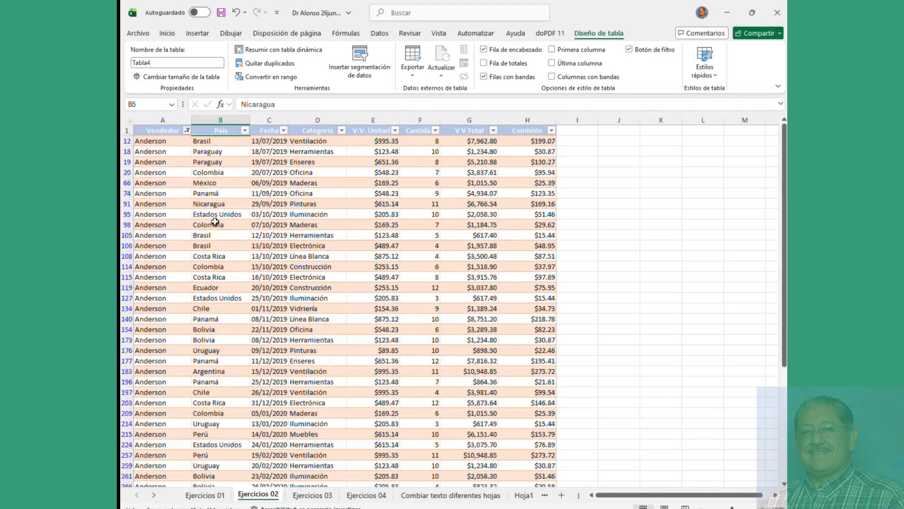
scroll(202, 254, "down", 10)
scroll(202, 254, "up", 10)
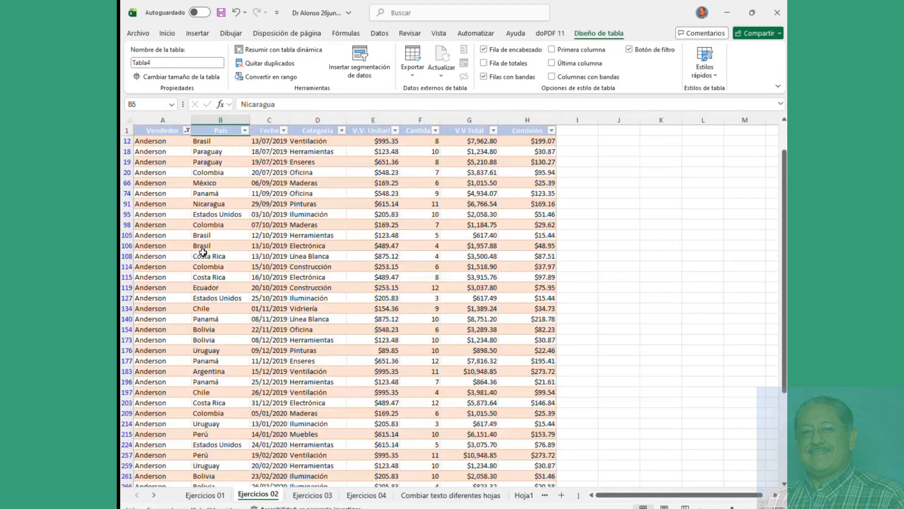
left_click(187, 131)
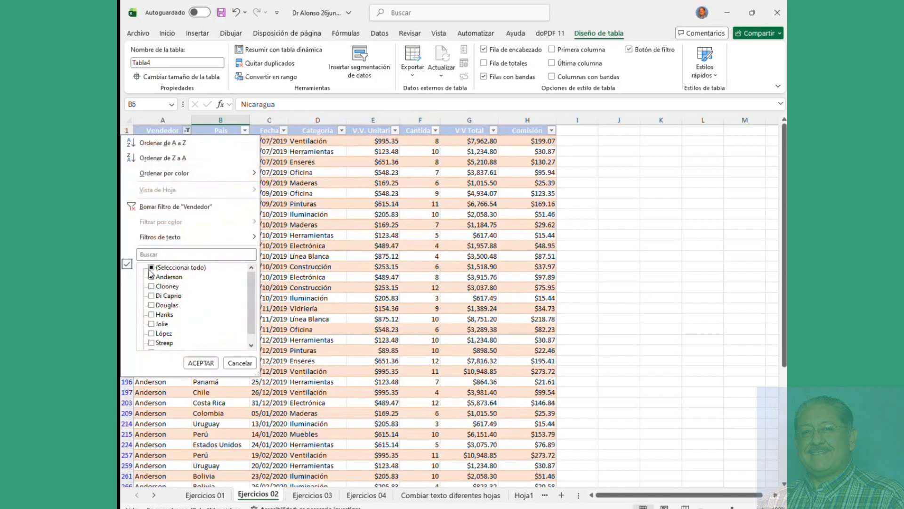
left_click(152, 268)
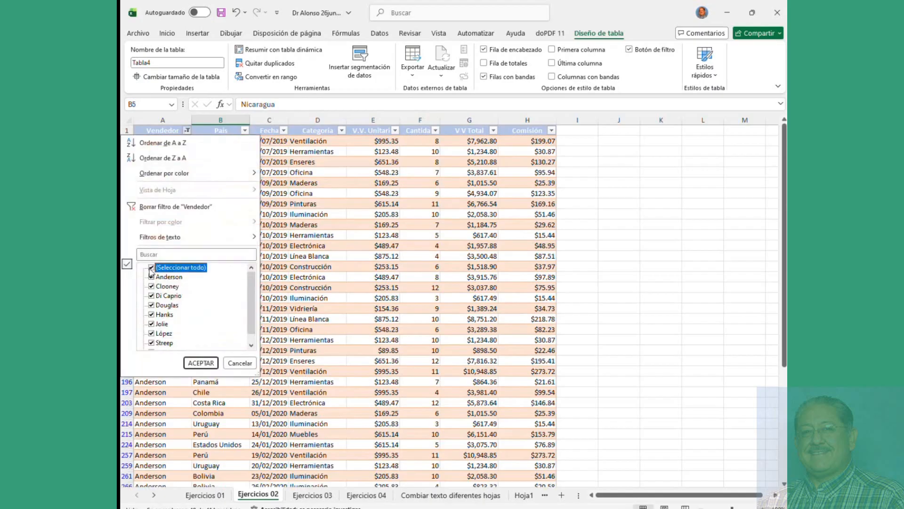
left_click(198, 363)
left_click(208, 217)
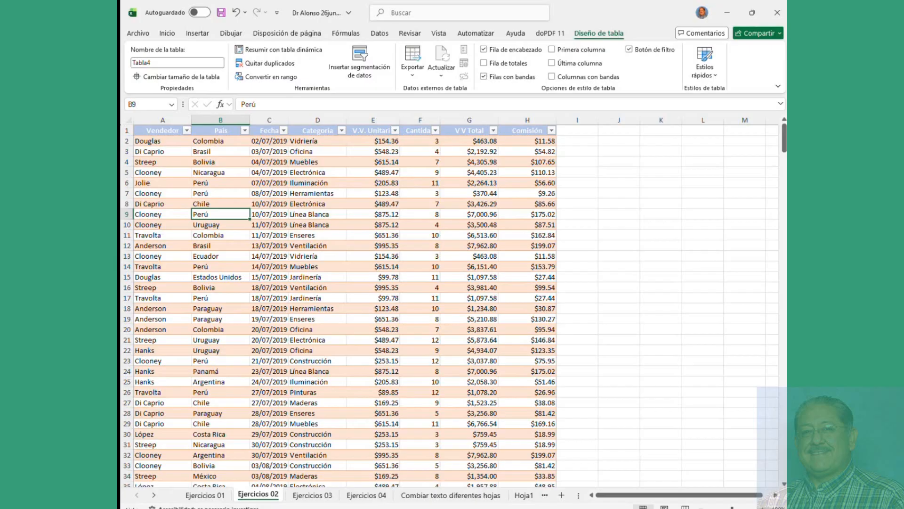
Step: Start a pivot table from Tabla4, then cancel the dialog
left_click(296, 183)
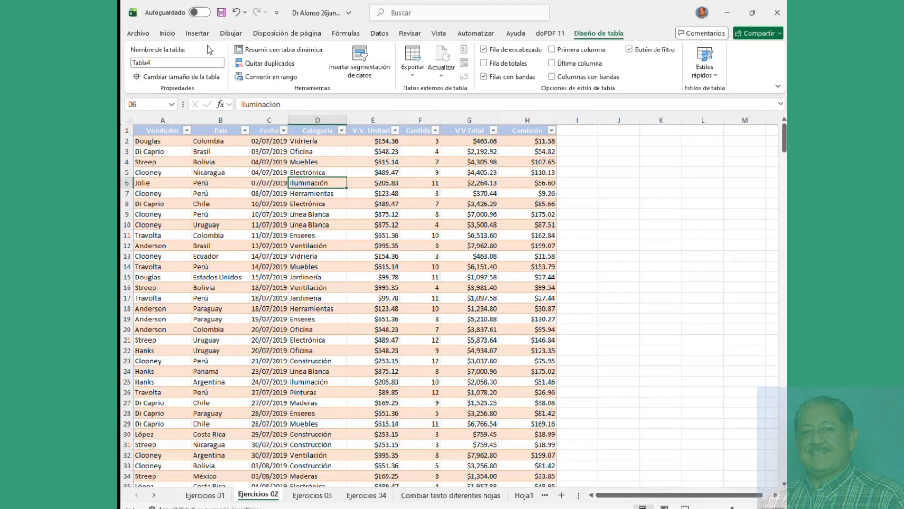
left_click(200, 34)
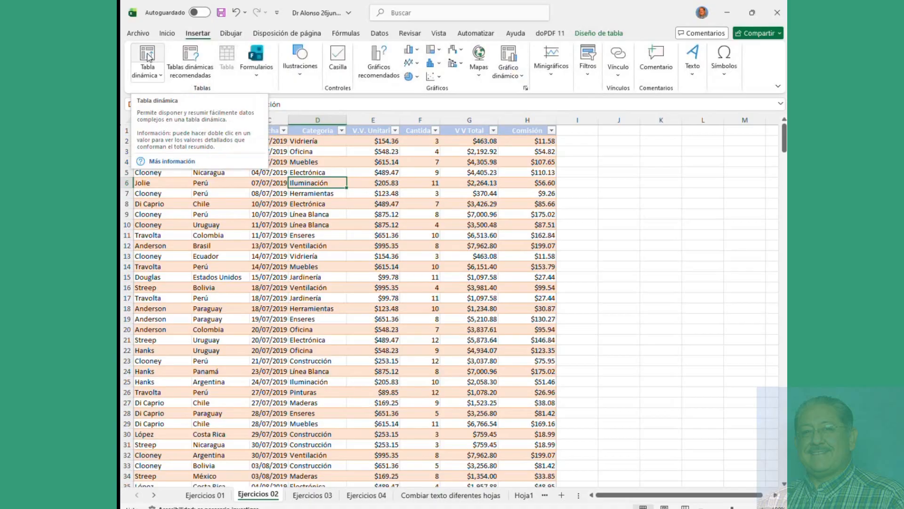
left_click(147, 55)
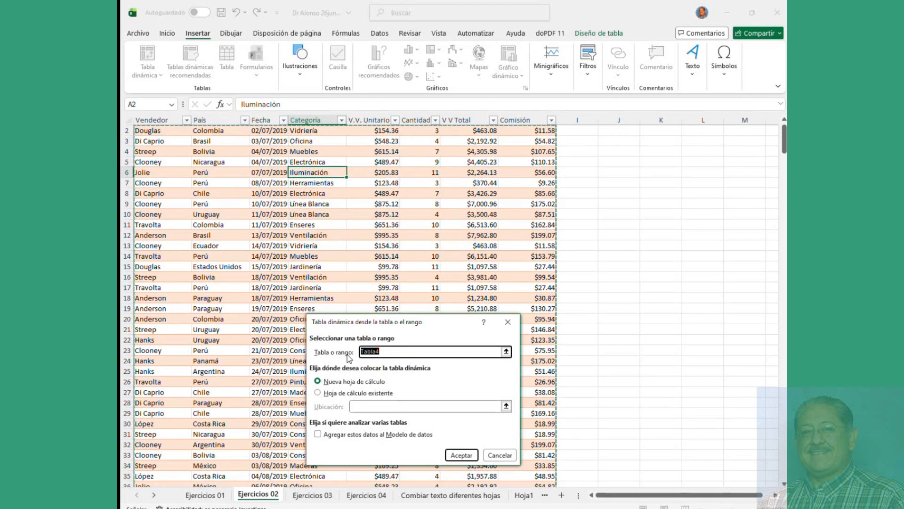
left_click(504, 456)
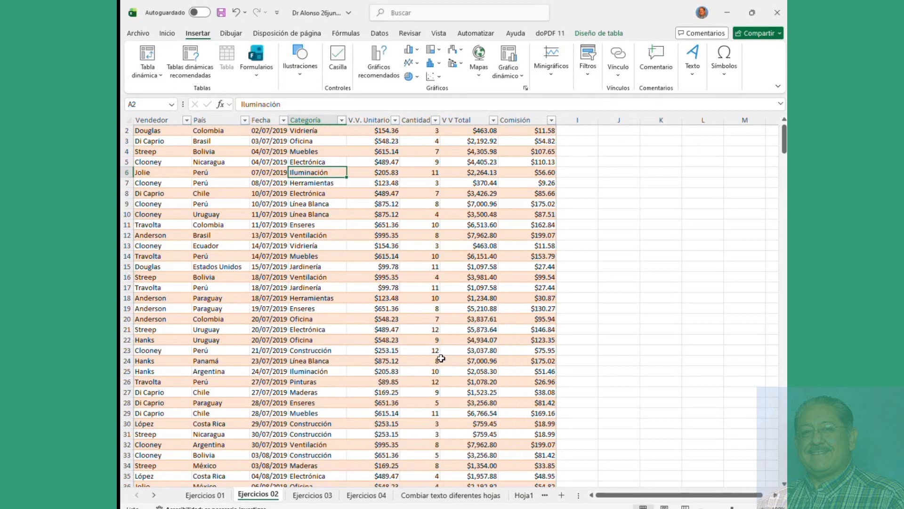
Step: Start a pivot table again, using Tabla4 as the source range
left_click(599, 33)
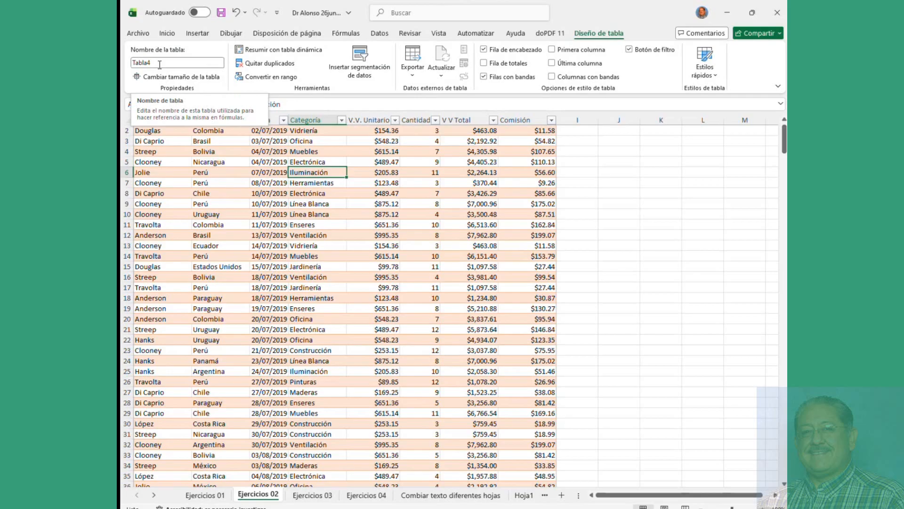
left_click(207, 172)
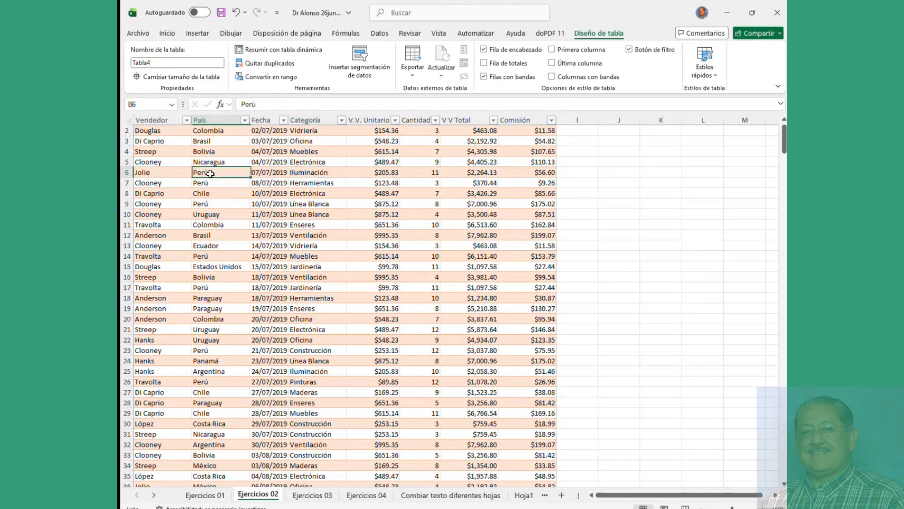
left_click(197, 35)
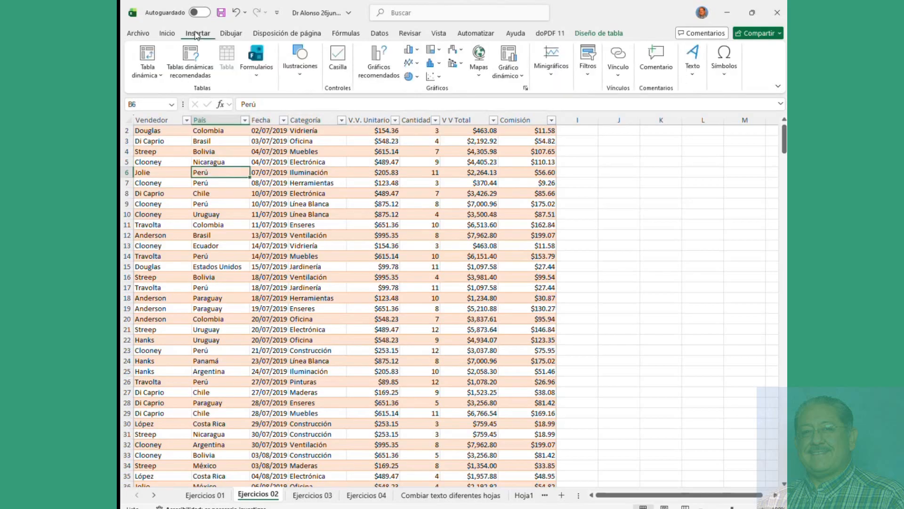
left_click(148, 54)
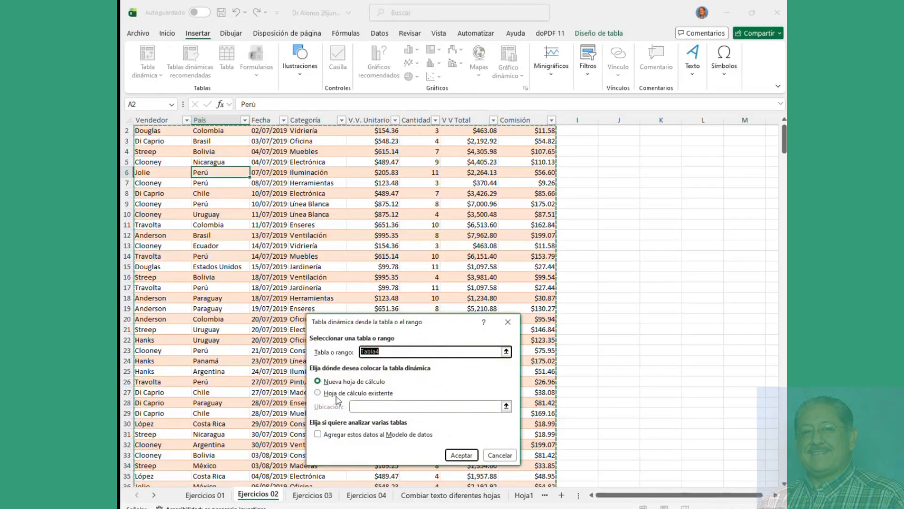
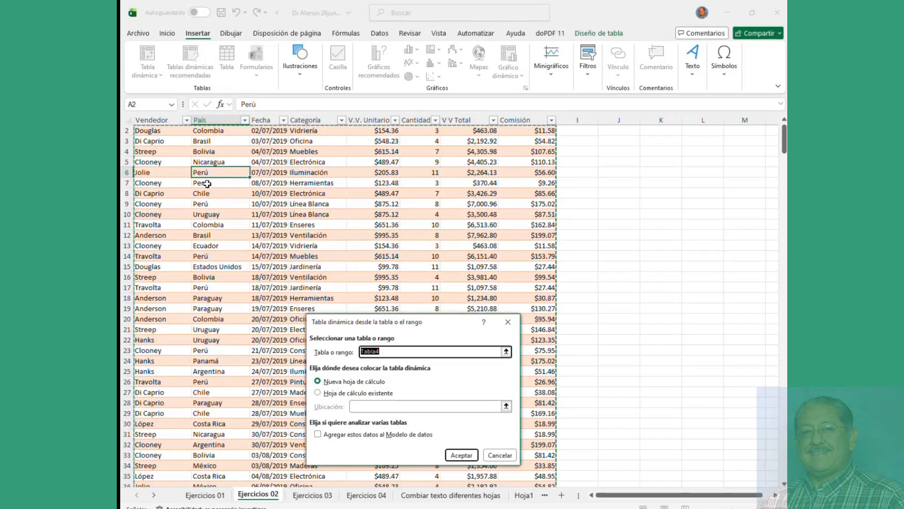
Step: Create the pivot table on a new sheet, then look over the Ejercicios 01 and 02 sheets
left_click(461, 455)
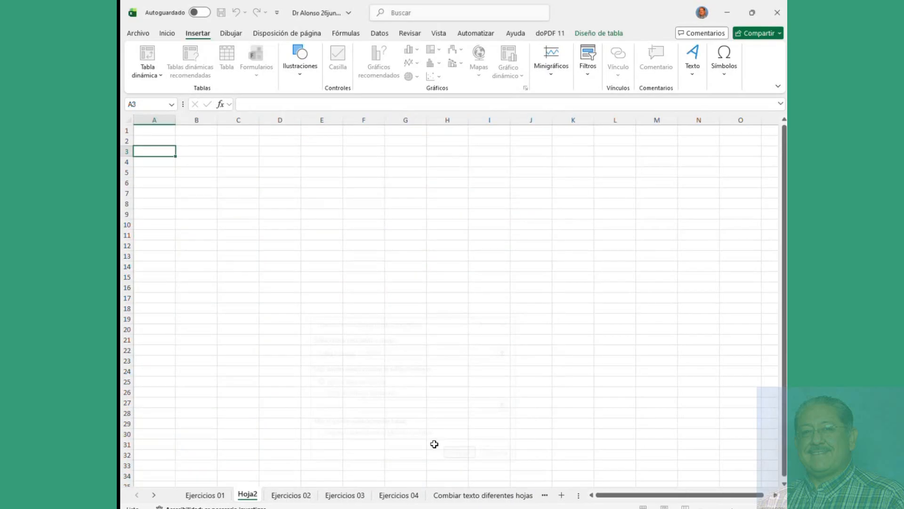
left_click(206, 495)
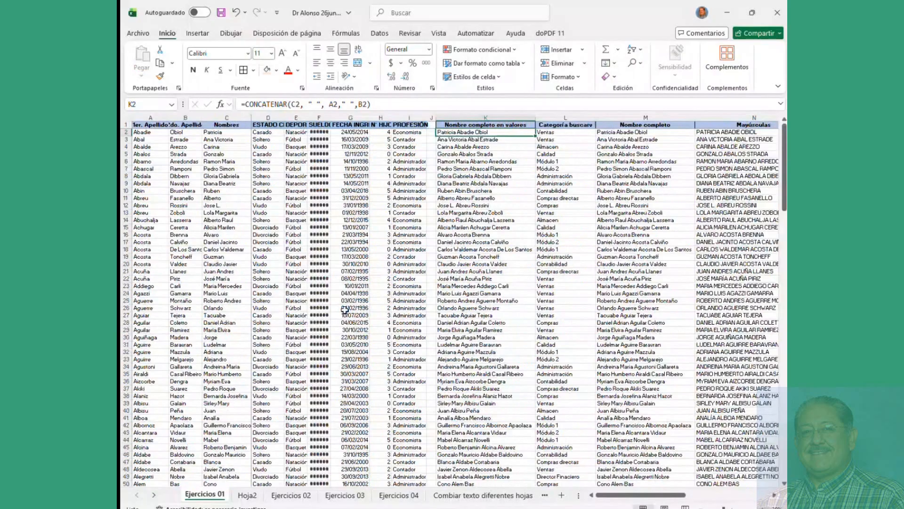
scroll(345, 309, "down", 1)
scroll(345, 310, "up", 2)
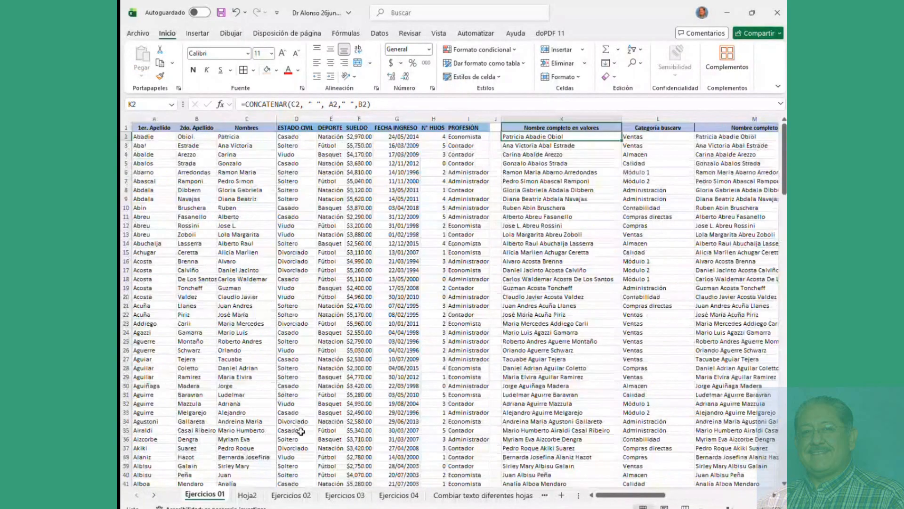
left_click(247, 495)
left_click(284, 499)
scroll(306, 282, "up", 20)
scroll(302, 280, "up", 20)
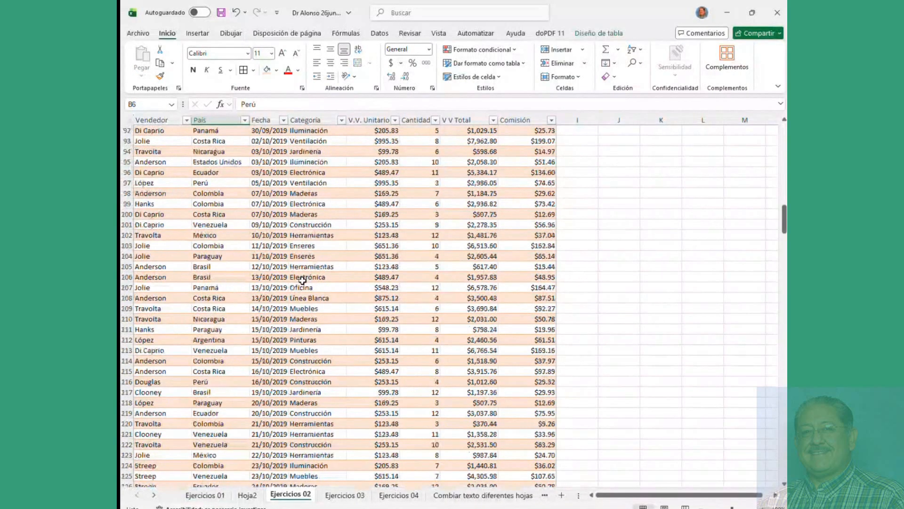
Step: Select the empty area beside the sales table, ending on cell J7
left_click(225, 151)
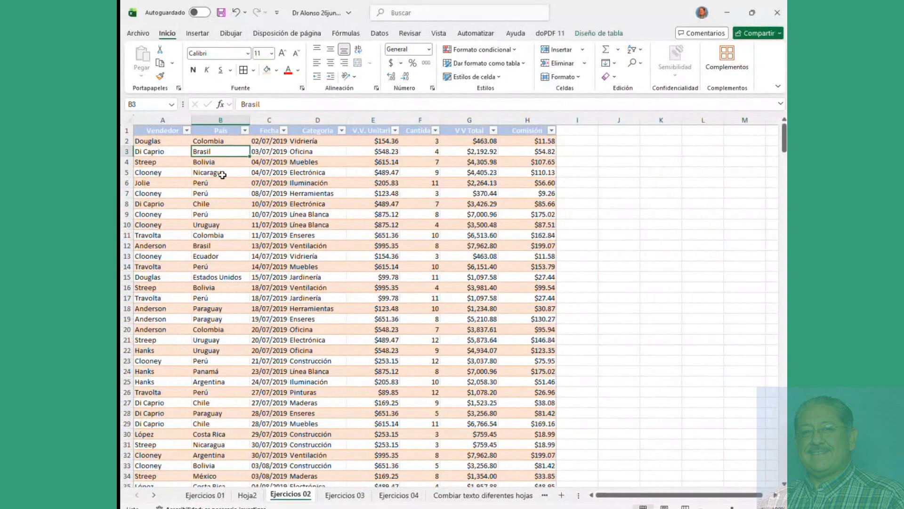
left_click(620, 189)
left_click_drag(604, 166, 729, 358)
left_click(629, 226)
left_click(620, 193)
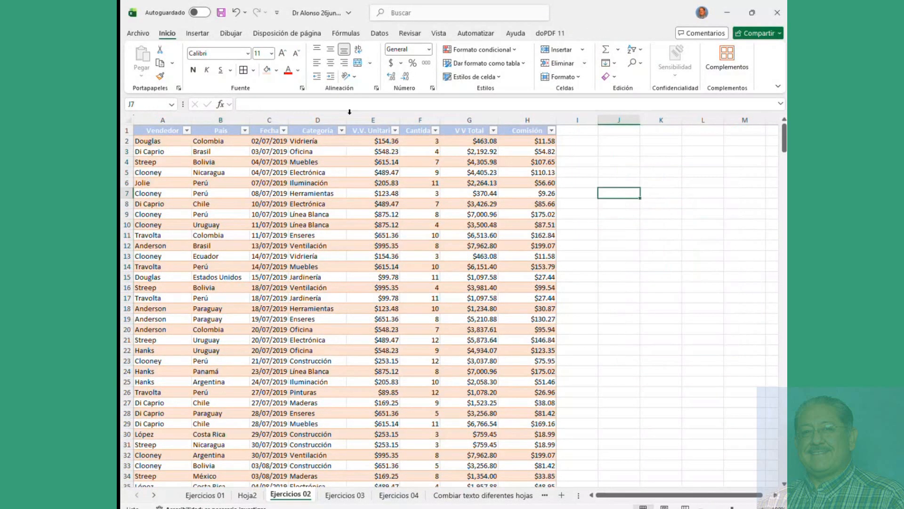
Step: Start a second pivot table, toggle its location options, cancel it, and return to Hoja2
left_click(198, 34)
left_click(148, 55)
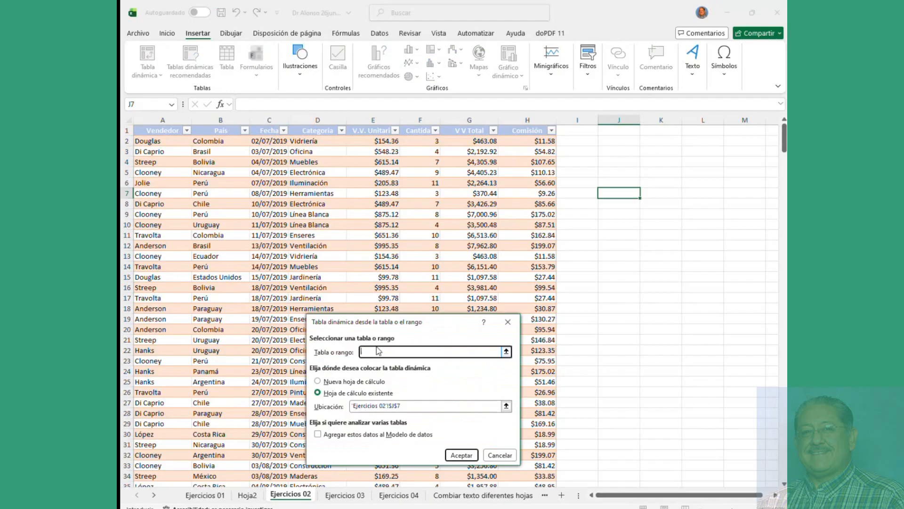
left_click(360, 383)
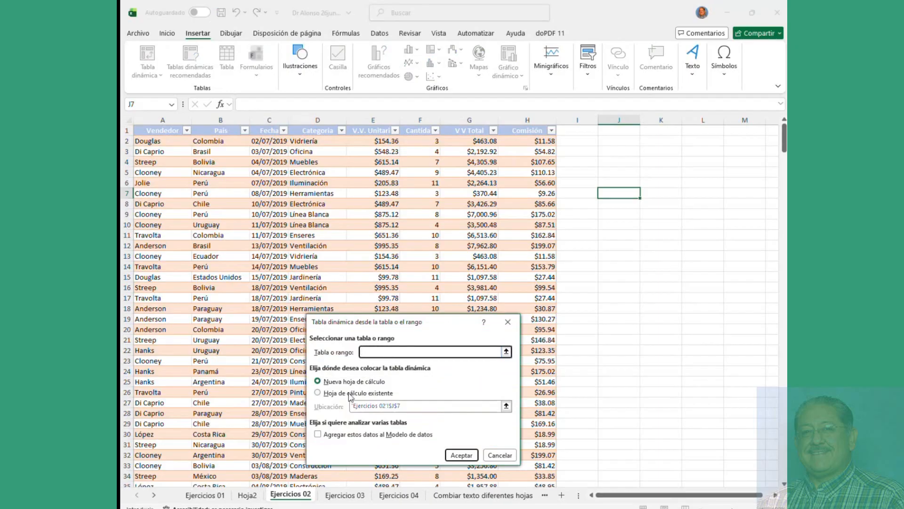
left_click(351, 394)
left_click(350, 383)
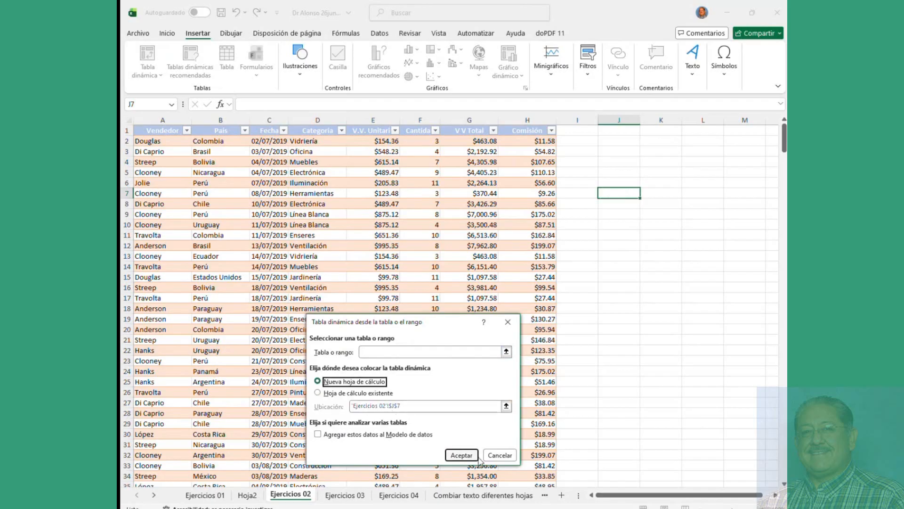
left_click(499, 455)
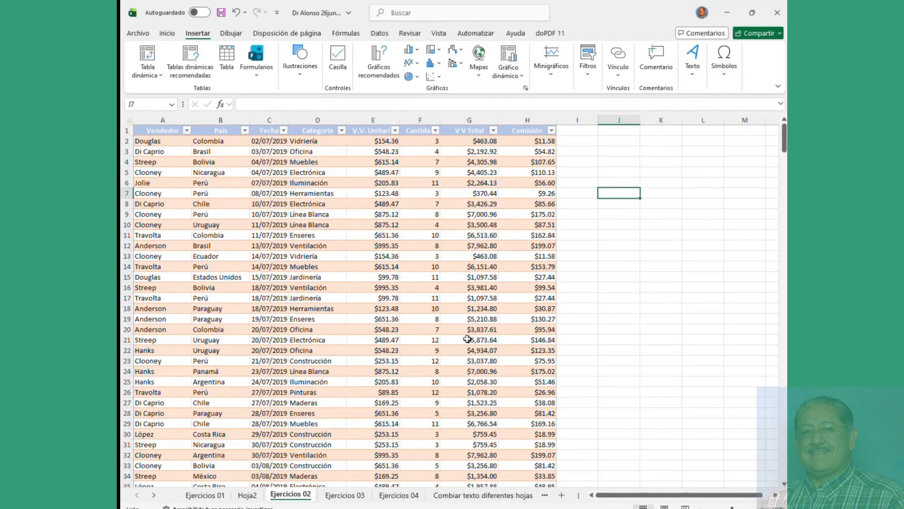
left_click(248, 495)
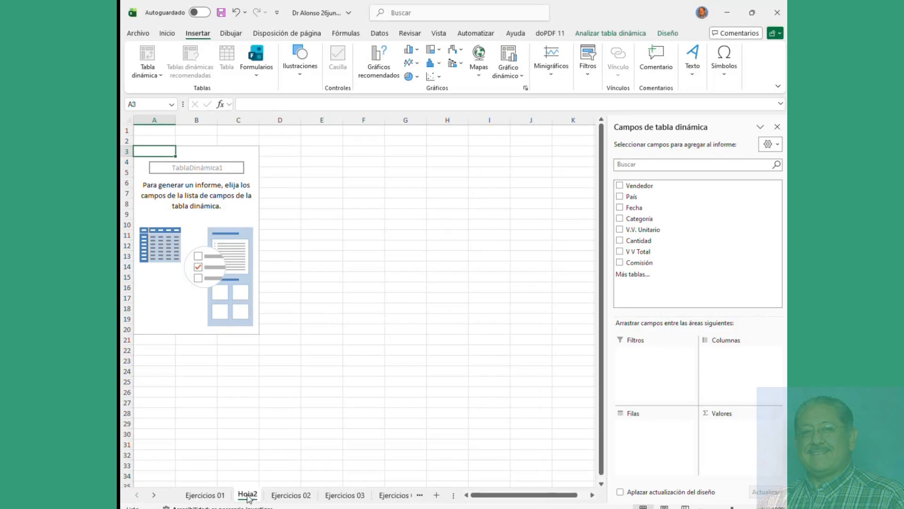
Step: Add Vendedor to the Hoja2 pivot rows
key("ctrl+Page_Up")
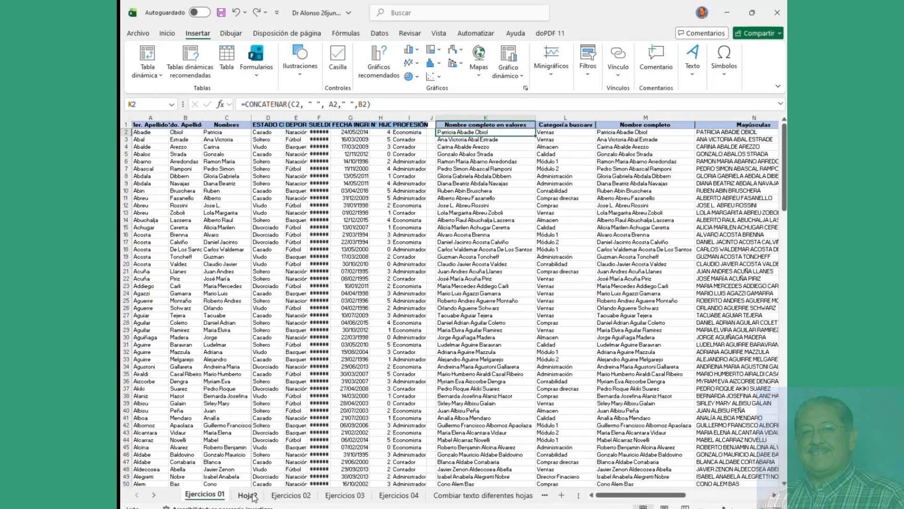
scroll(413, 353, "down", 2)
left_click(250, 496)
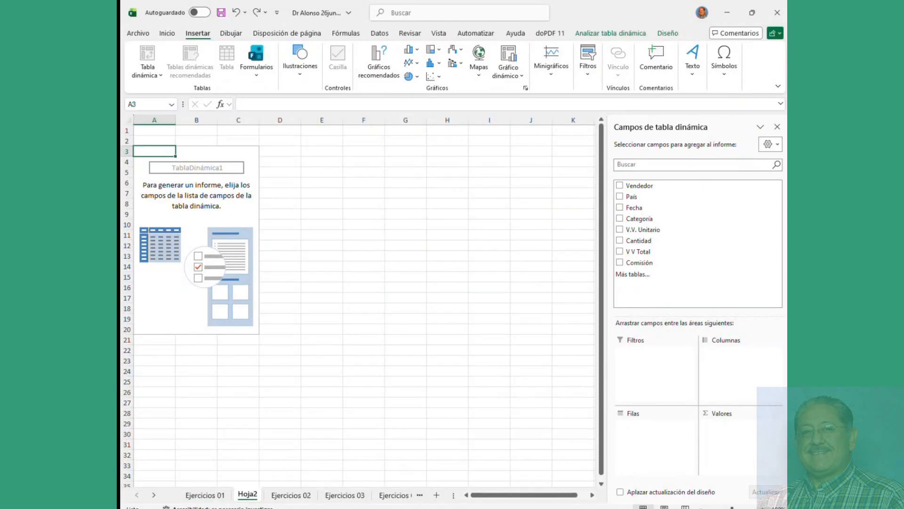
left_click(620, 187)
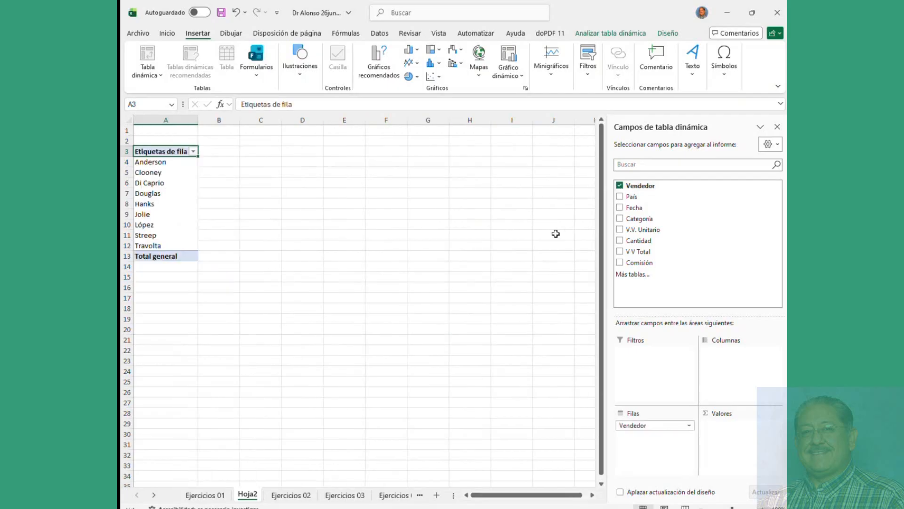
left_click(285, 495)
left_click(247, 495)
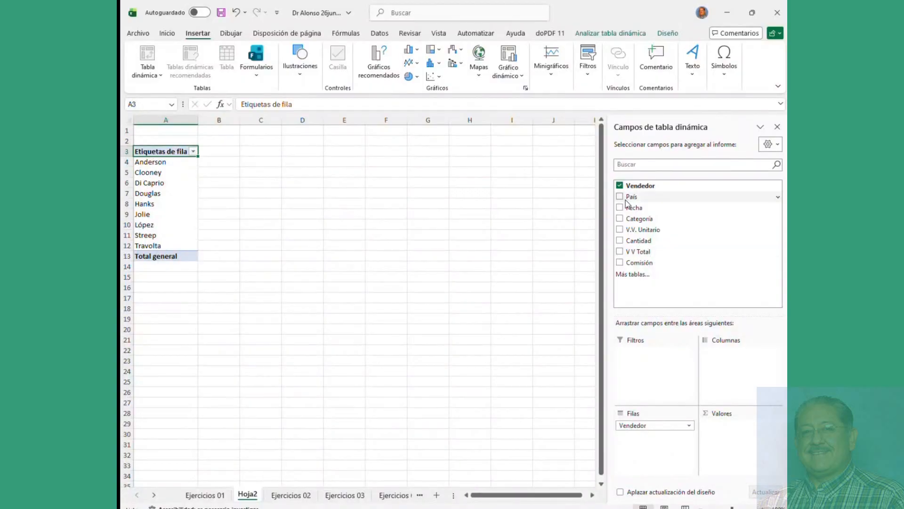
Step: Try adding País, V V Total and Categoría, then remove all three again
left_click(620, 197)
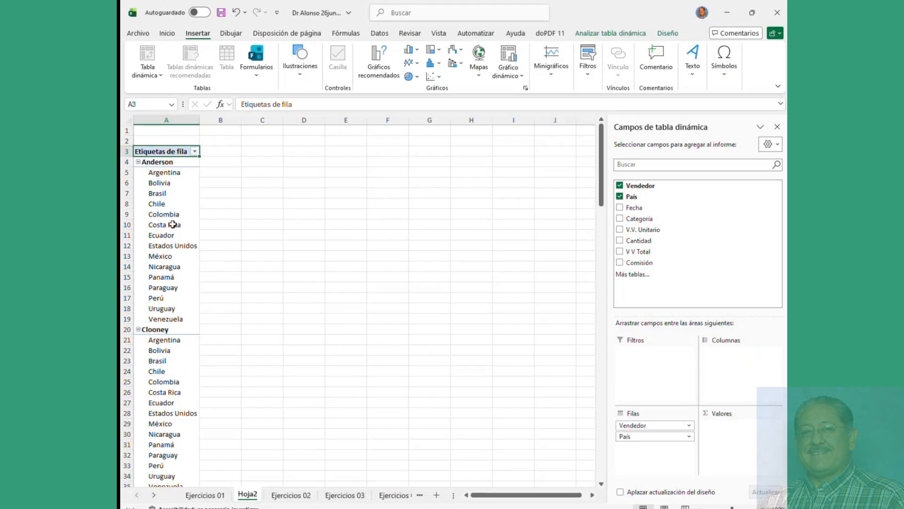
left_click(620, 252)
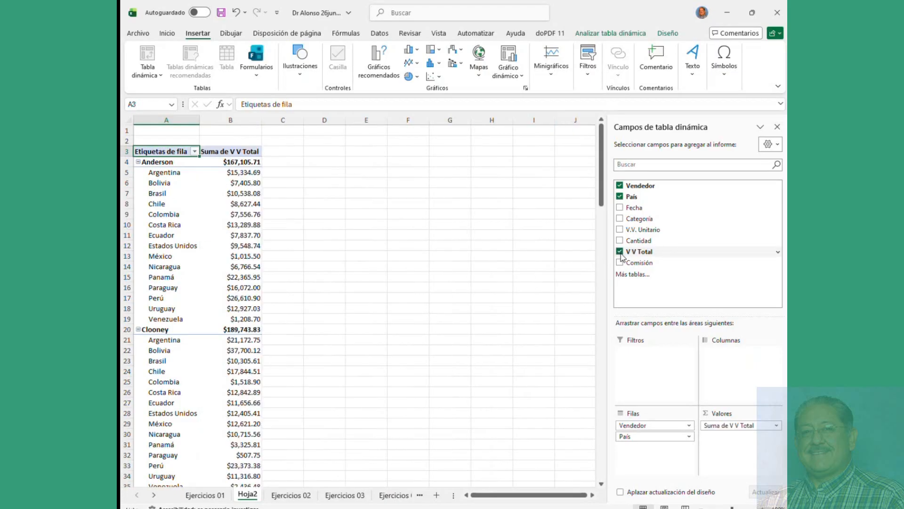
left_click(620, 219)
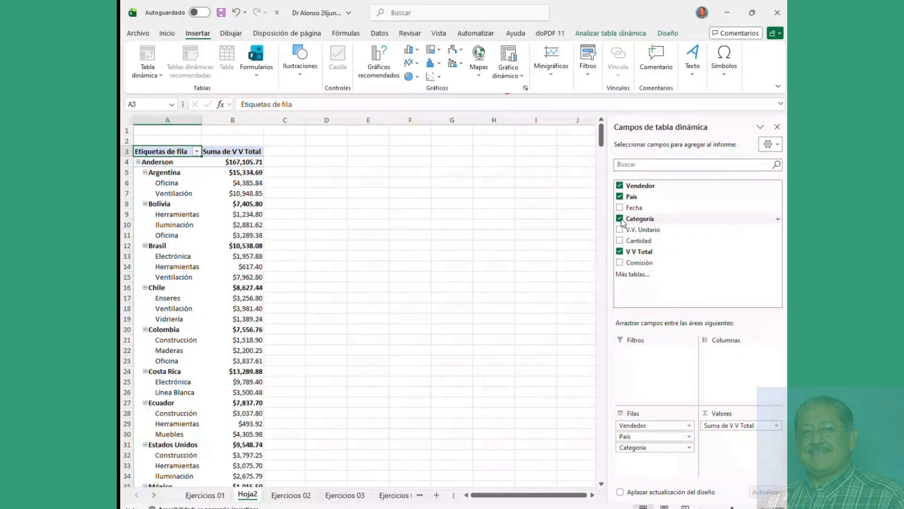
left_click(620, 219)
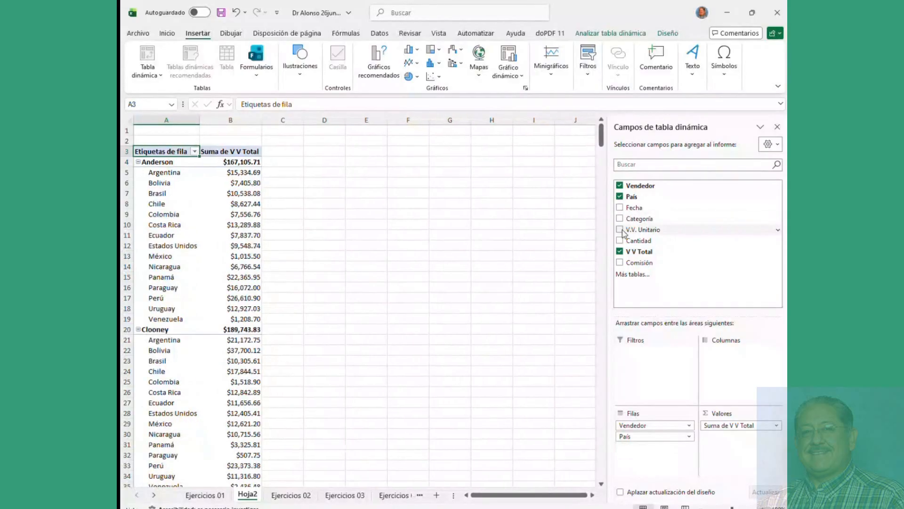
left_click(621, 252)
left_click(620, 197)
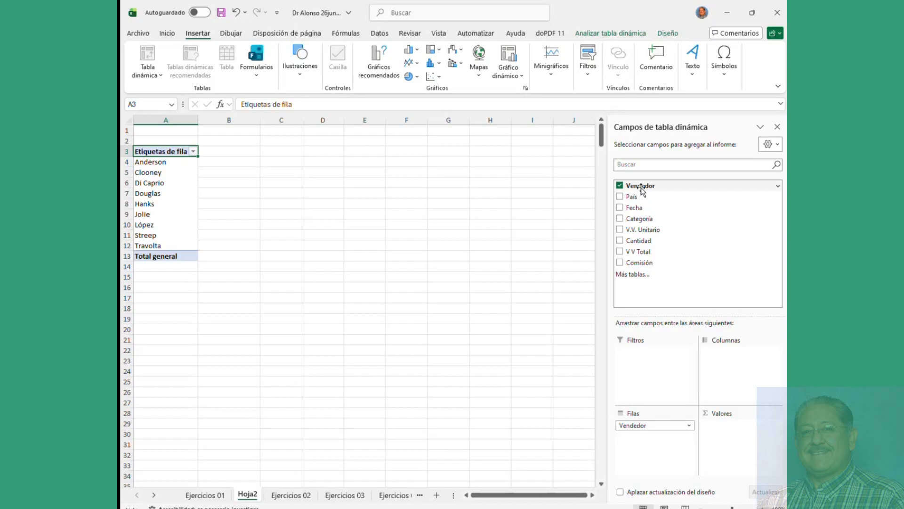
Step: Move Vendedor to Columnas, add País and Fecha, then drop the month, quarter and year groupings
left_click_drag(642, 187, 739, 363)
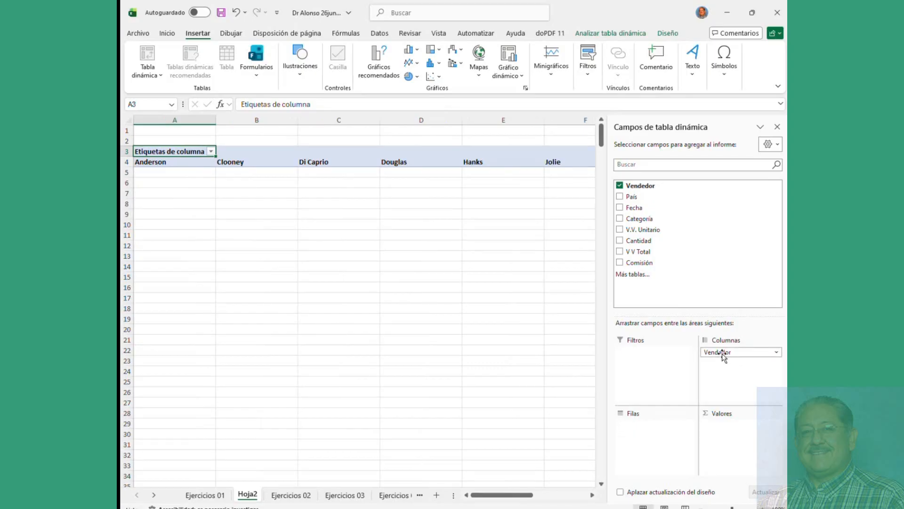
left_click(620, 197)
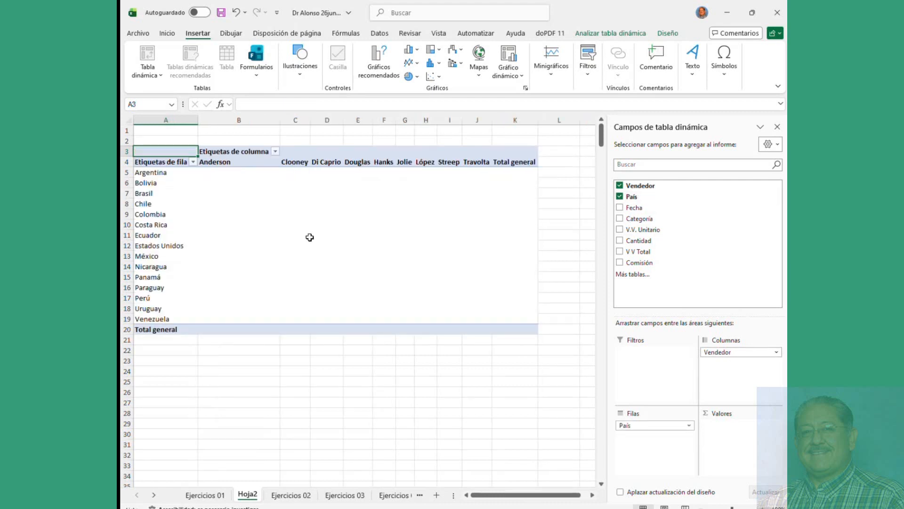
left_click(620, 208)
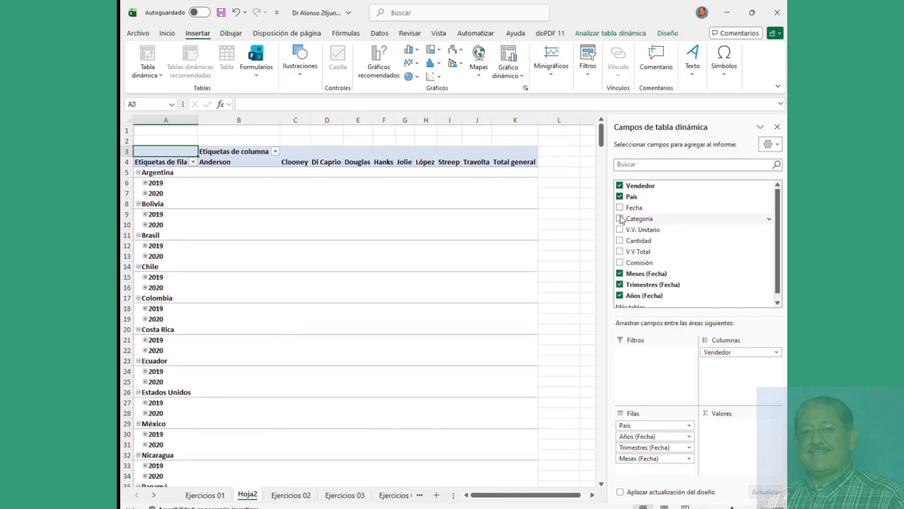
left_click(620, 273)
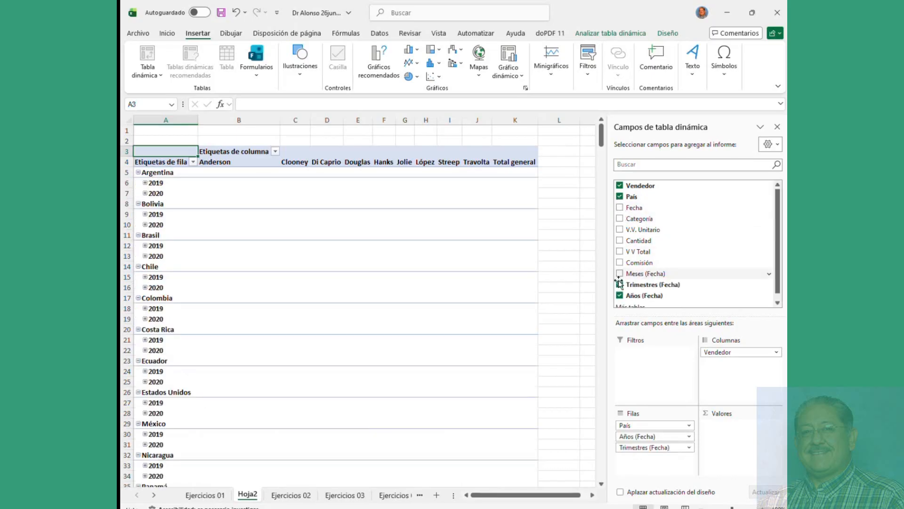
left_click(620, 285)
left_click(620, 296)
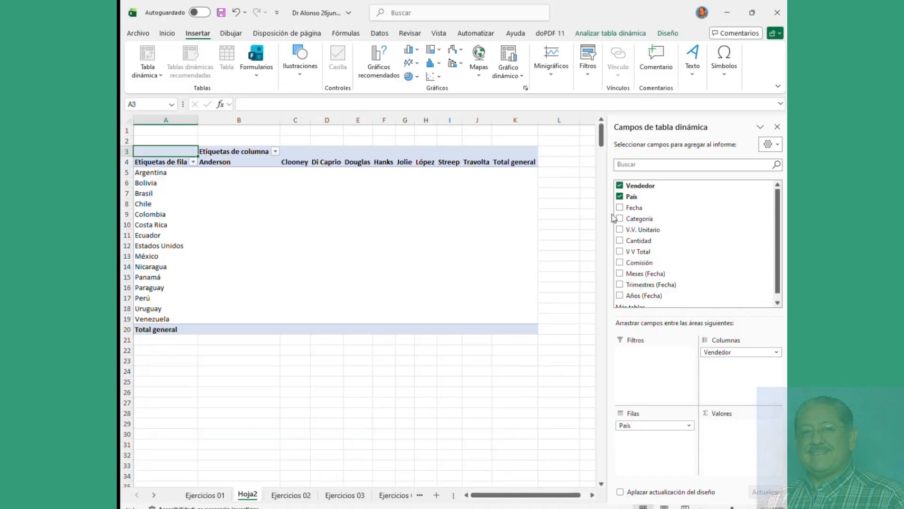
Step: Add Categoría, then remove Categoría, País and Vendedor so no fields remain
left_click(619, 219)
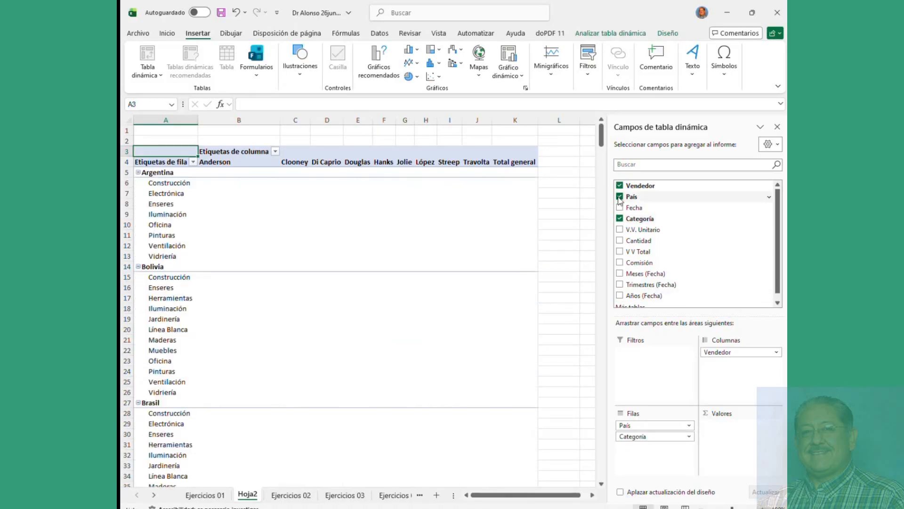
left_click(620, 196)
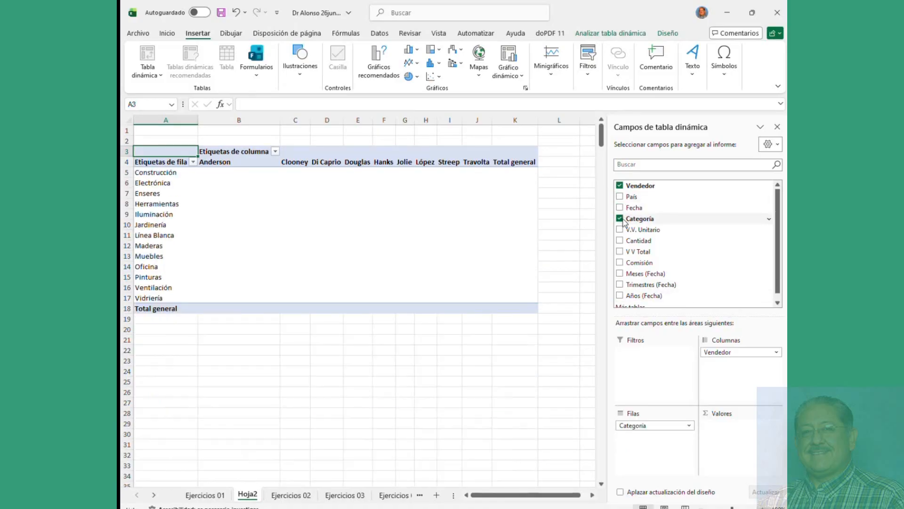
left_click(620, 219)
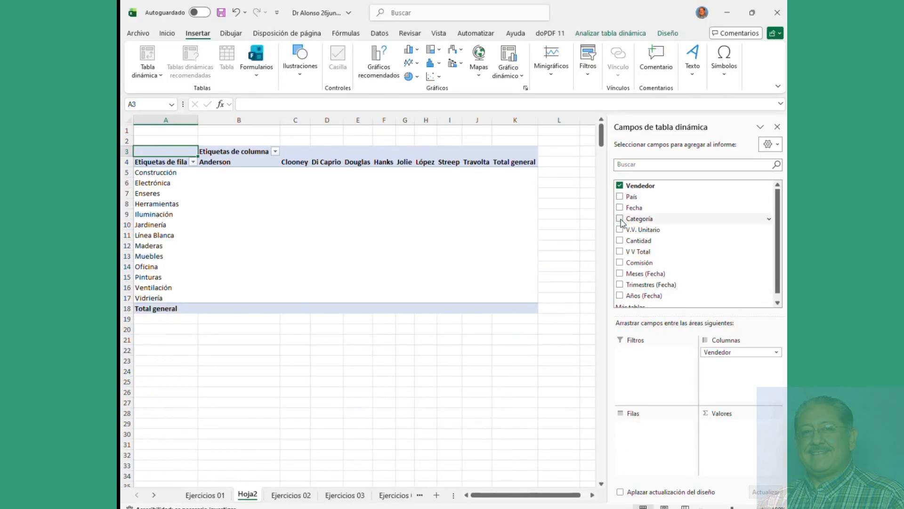
left_click(620, 186)
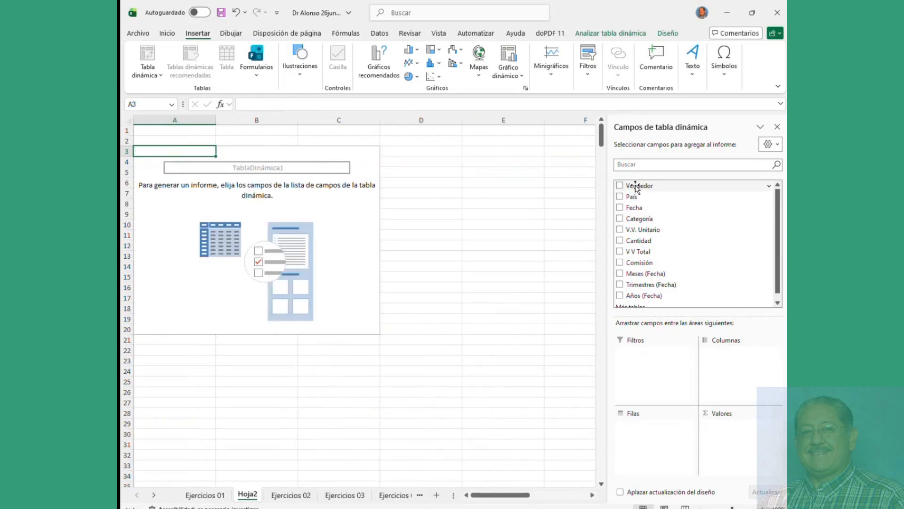
Step: Place Vendedor in Filas and move País from Columnas into Filas beneath it
left_click_drag(629, 186, 730, 438)
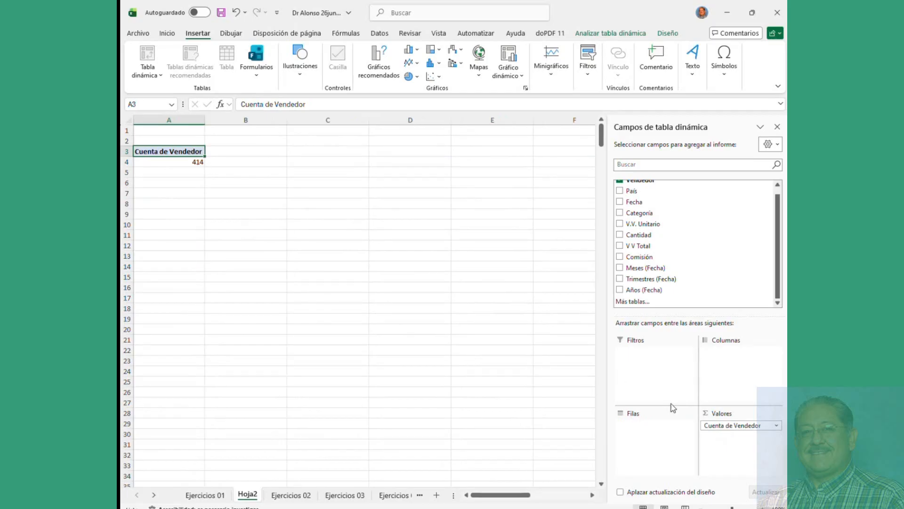
left_click_drag(711, 423, 659, 427)
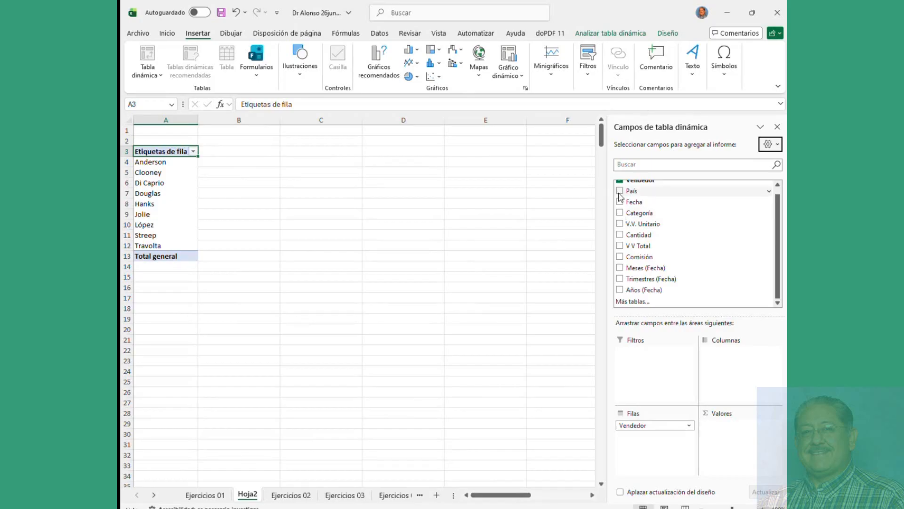
left_click_drag(621, 192, 734, 373)
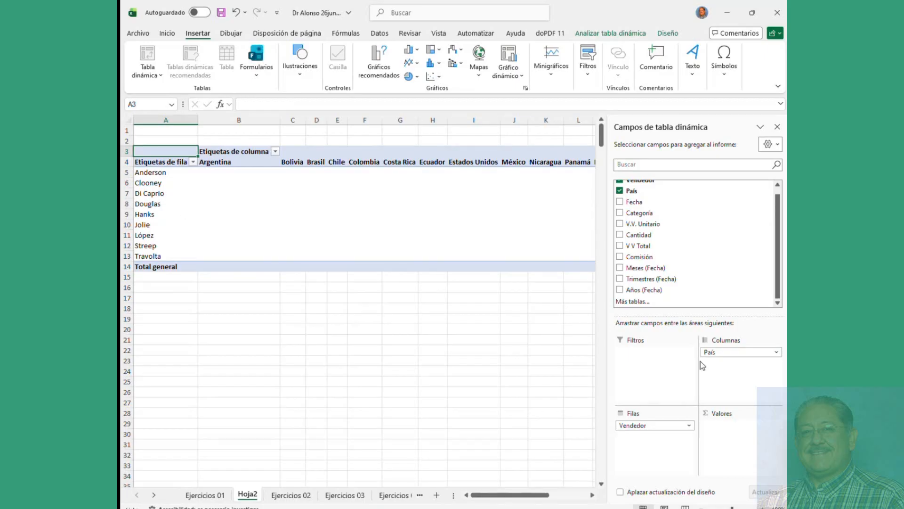
left_click_drag(708, 352, 643, 443)
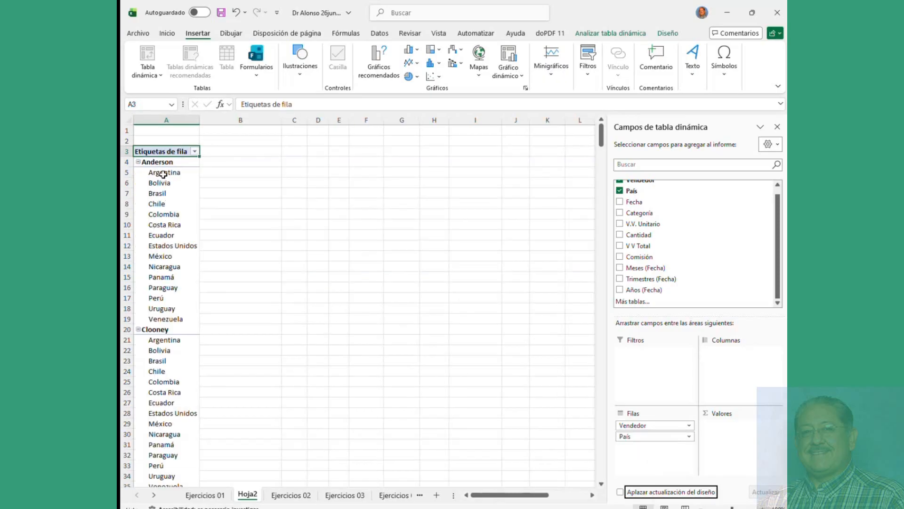
scroll(176, 311, "down", 4)
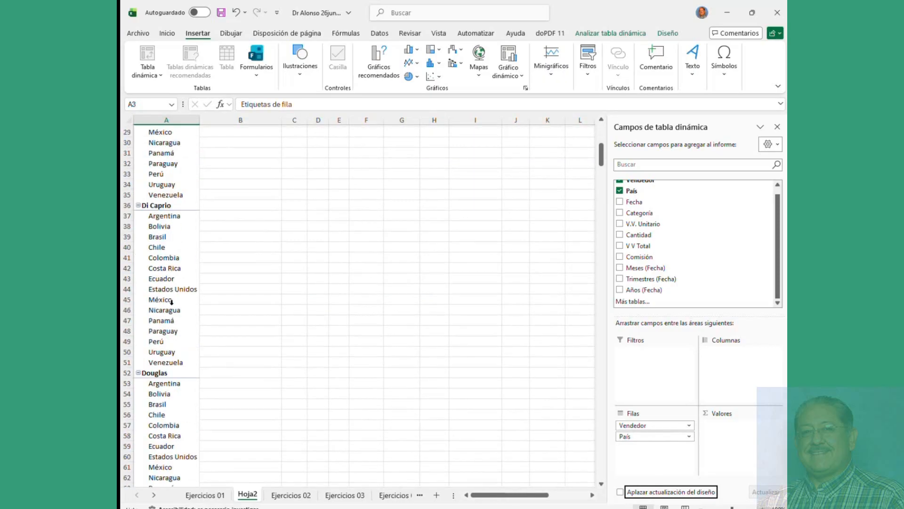
scroll(193, 308, "up", 5)
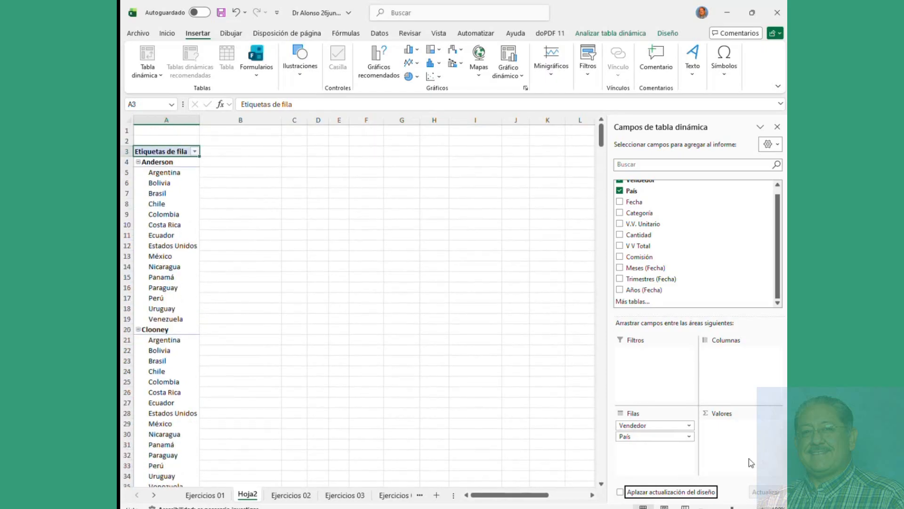
Step: Count País in Valores, nest Categoría under sellers, and sum Cantidad, V V Total and Comisión
left_click_drag(643, 438, 720, 447)
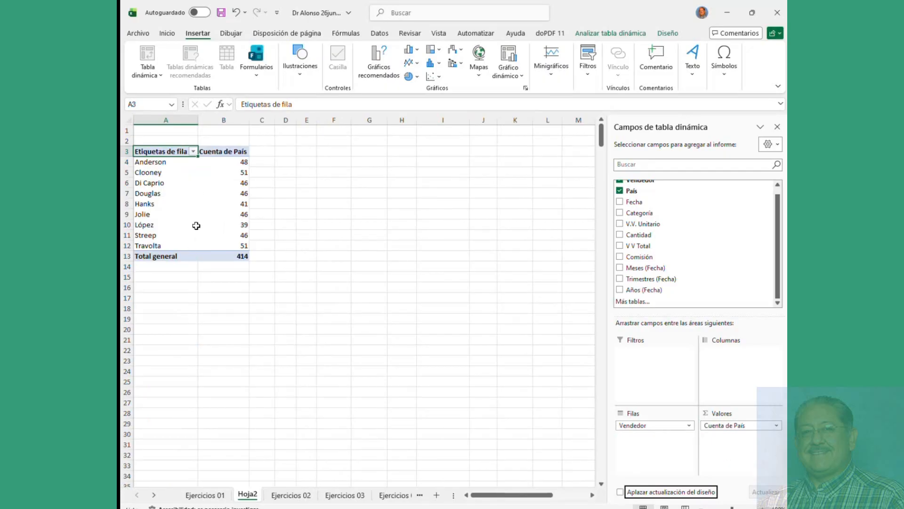
left_click(620, 213)
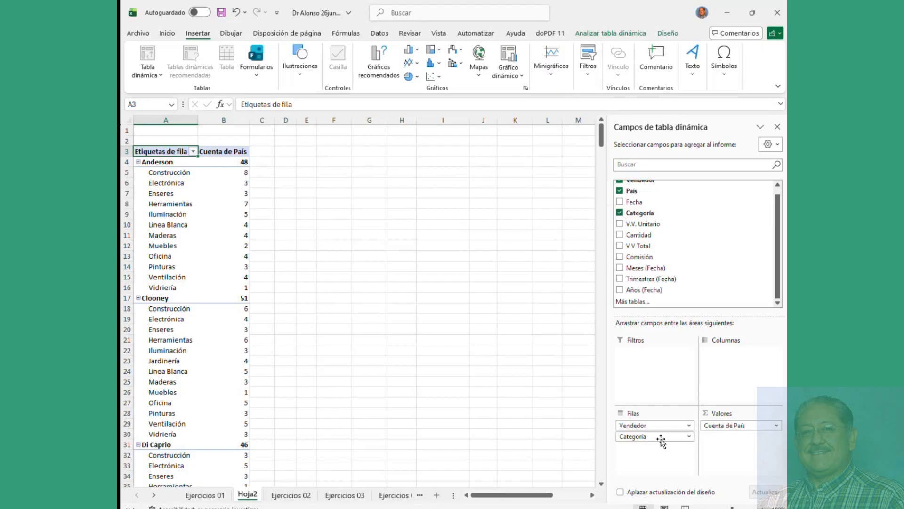
left_click(620, 235)
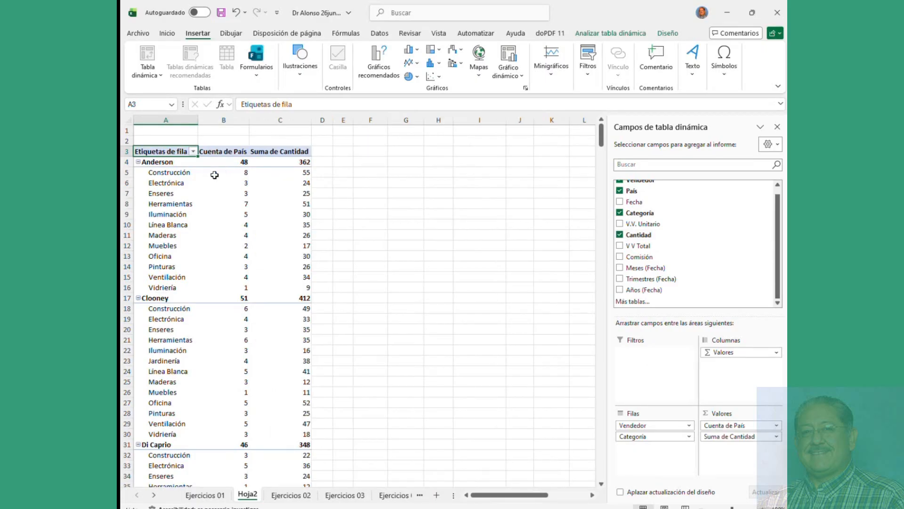
mouse_move(275, 176)
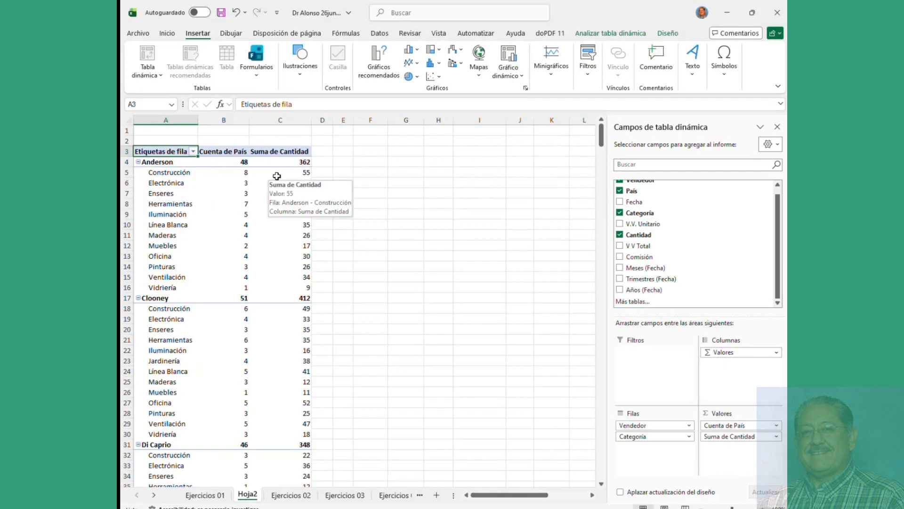
left_click(228, 162)
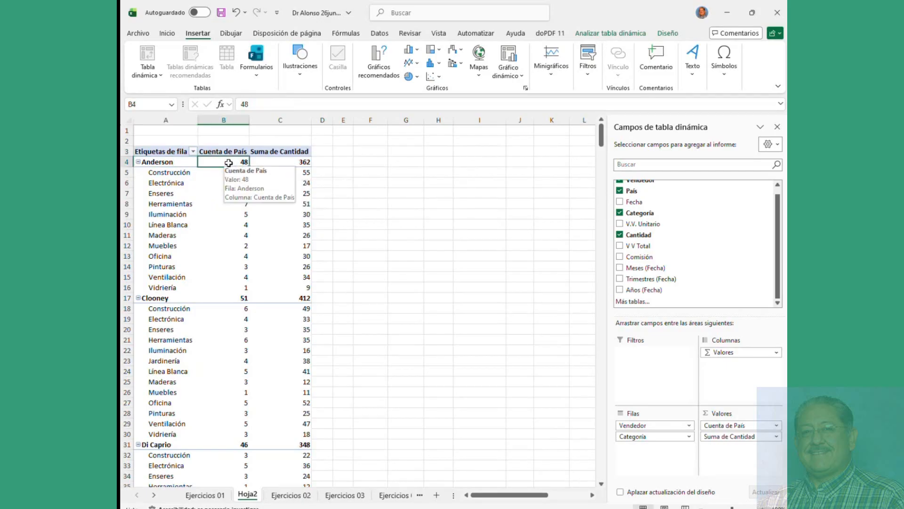
left_click(269, 161)
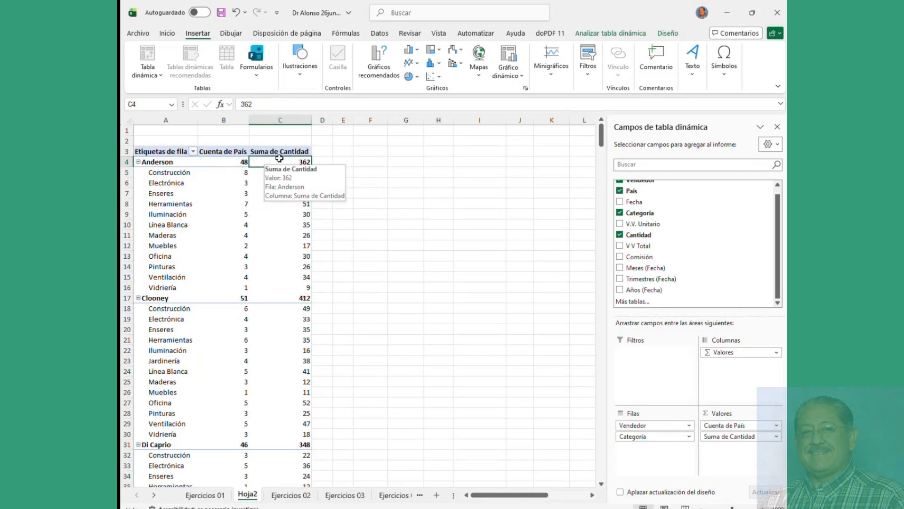
left_click(620, 246)
left_click(620, 256)
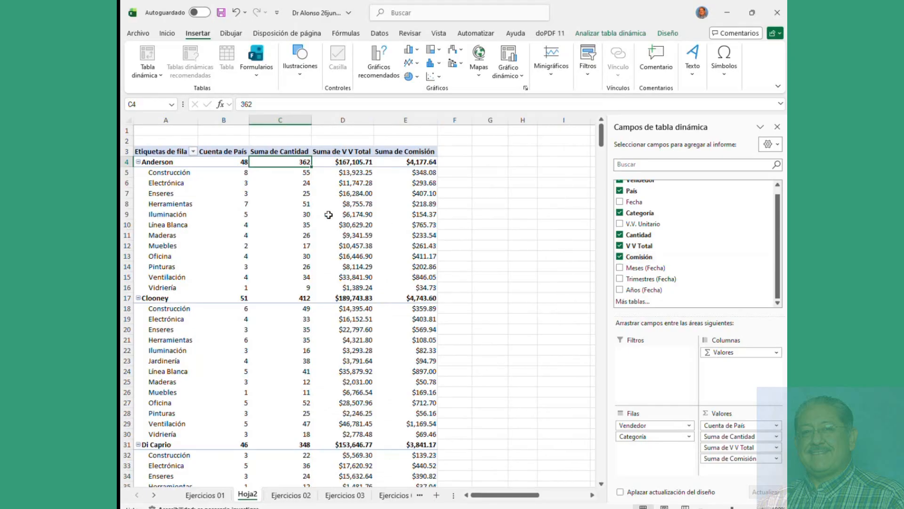
Step: Check the Suma de Comisión field options, then bring up the Analizar tabla dinámica tools
left_click(417, 152)
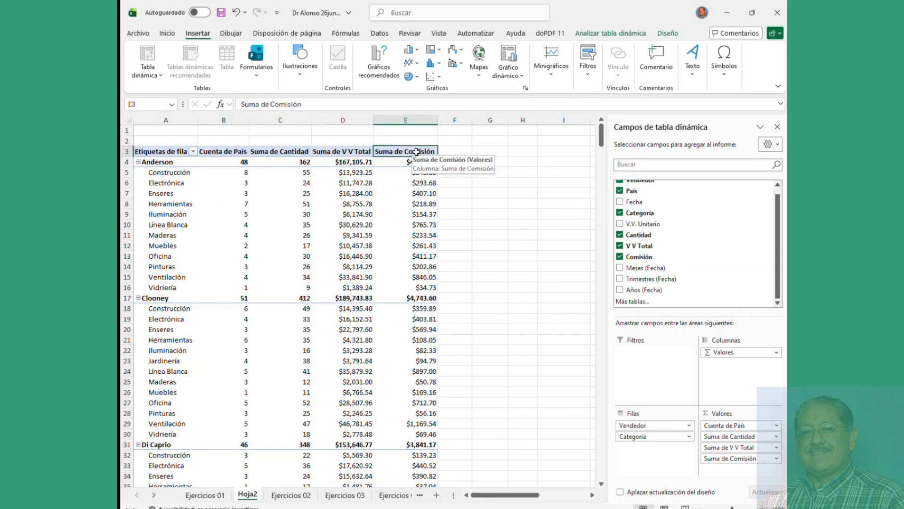
right_click(416, 151)
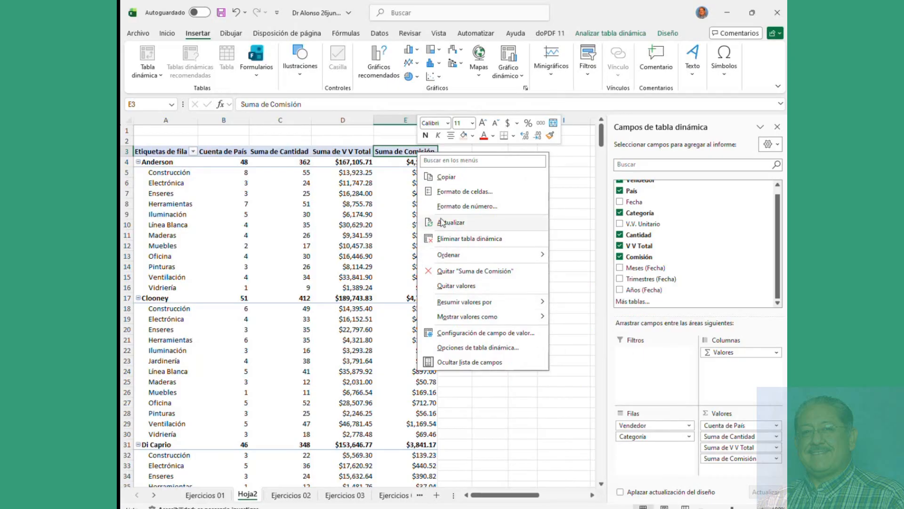
left_click(351, 225)
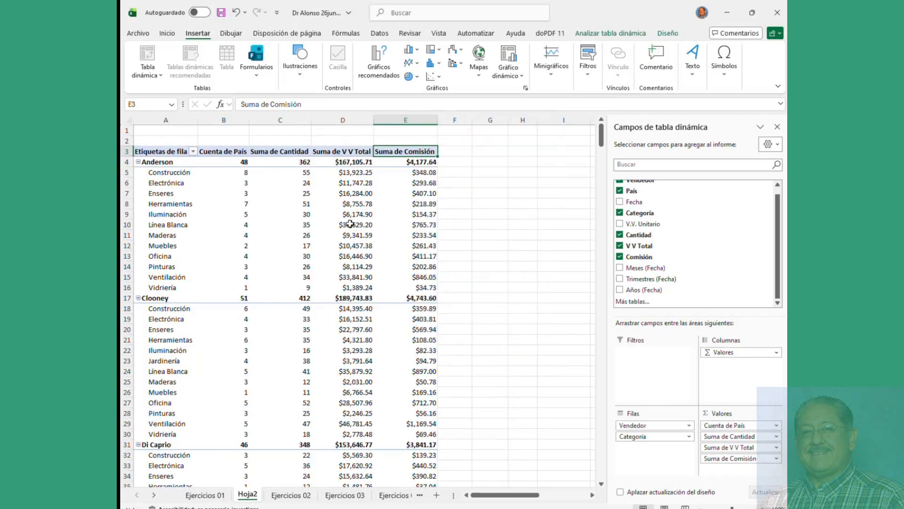
left_click(347, 221)
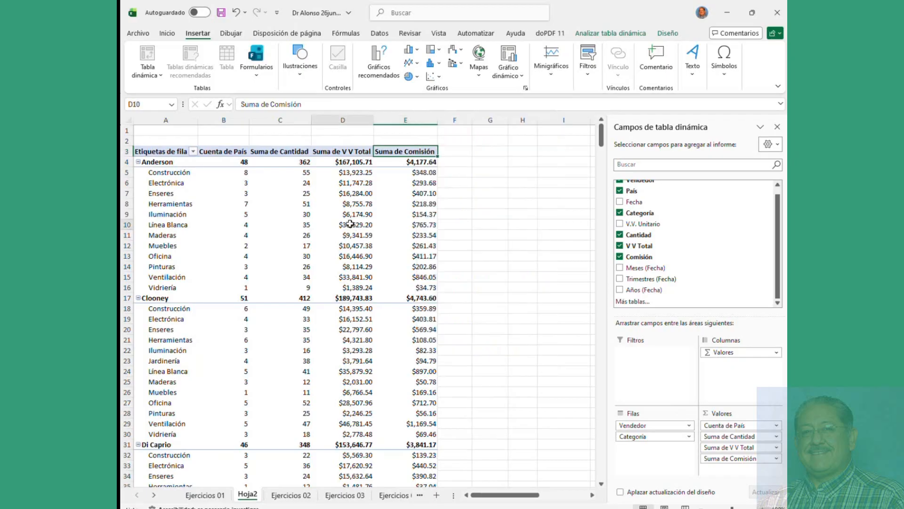
left_click(616, 34)
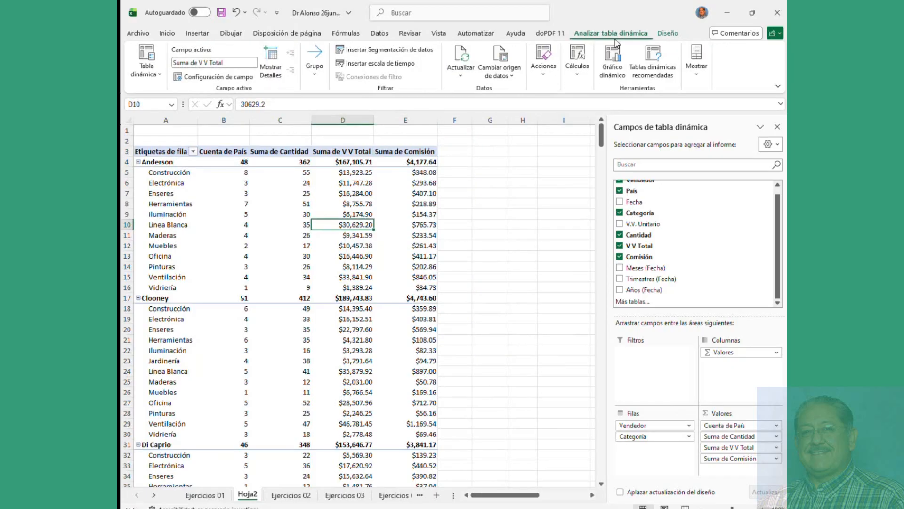
left_click(289, 496)
left_click_drag(317, 193, 483, 348)
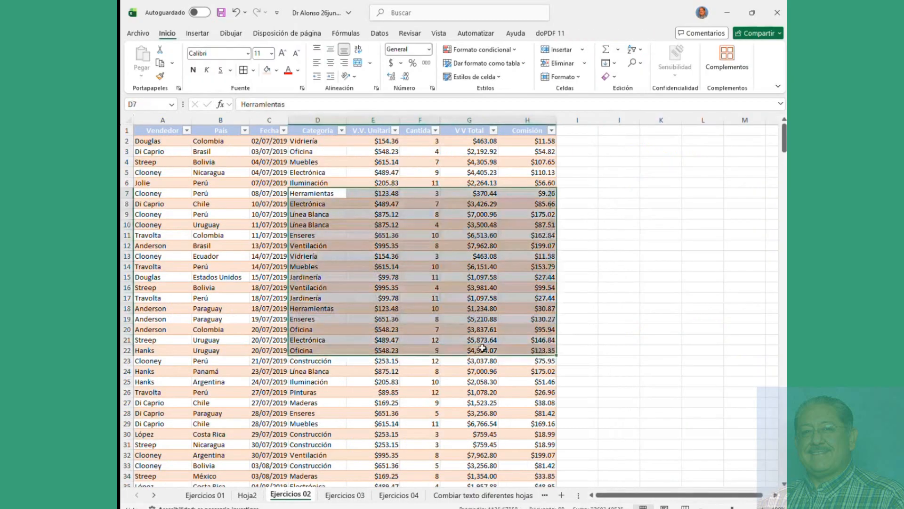
left_click(248, 495)
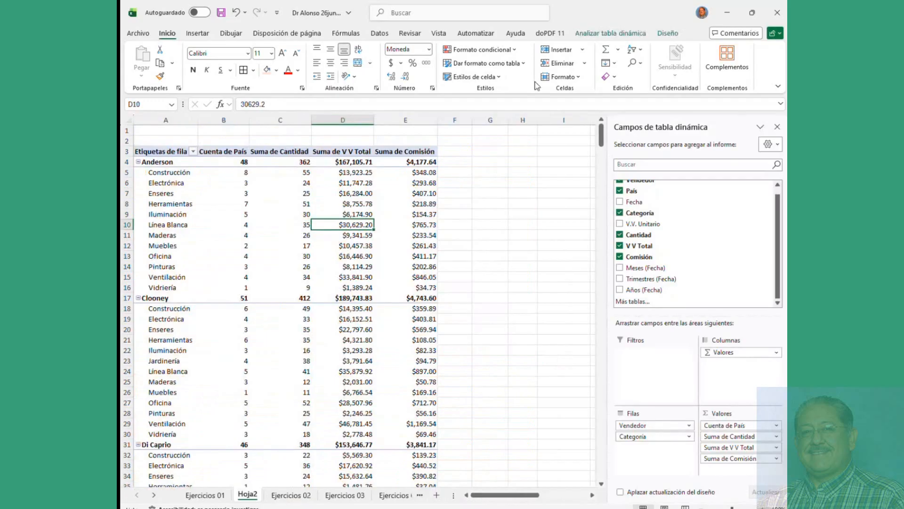
left_click(608, 33)
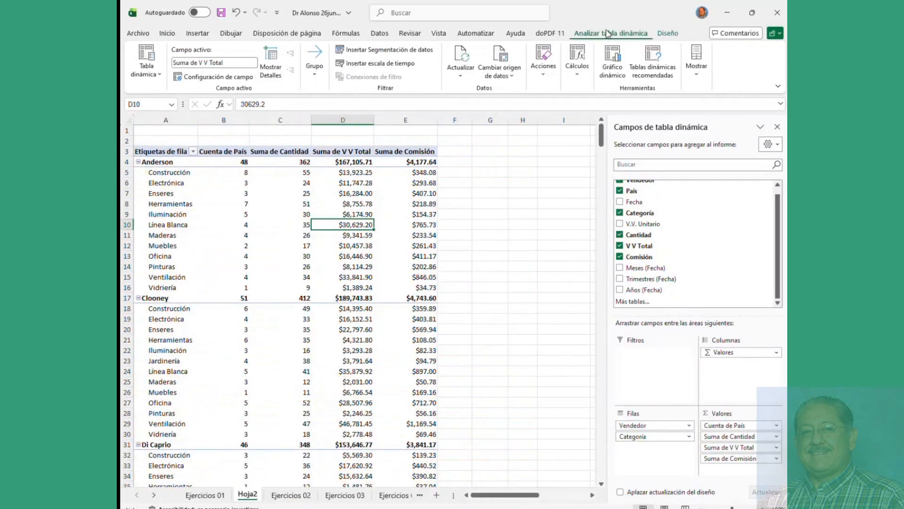
left_click(459, 54)
scroll(336, 273, "down", 3)
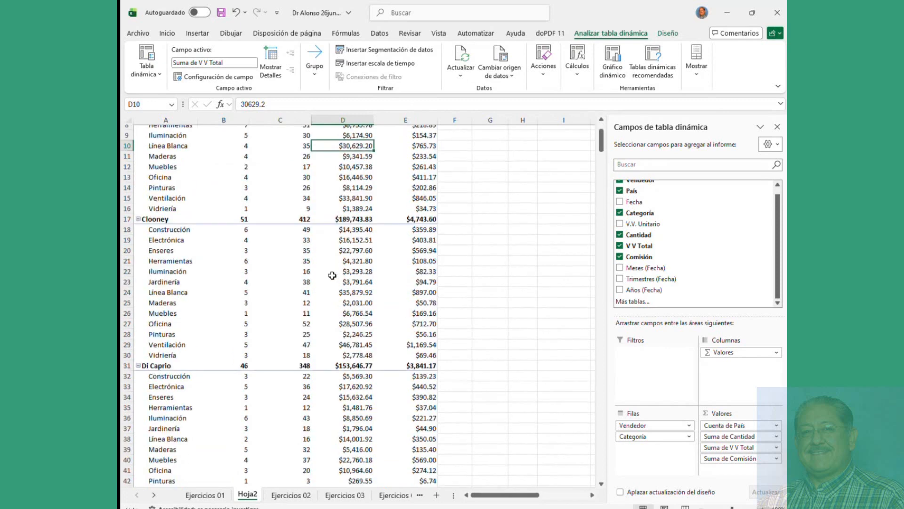
scroll(332, 275, "up", 3)
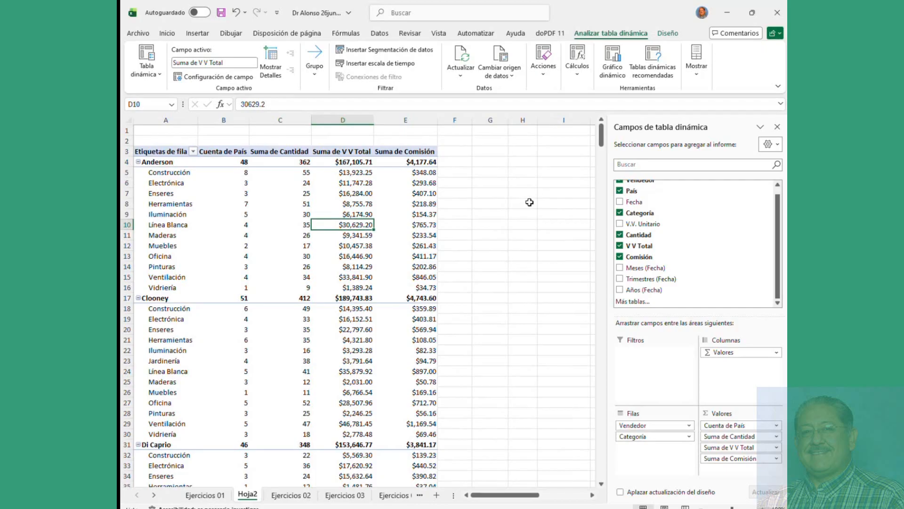
left_click(173, 186)
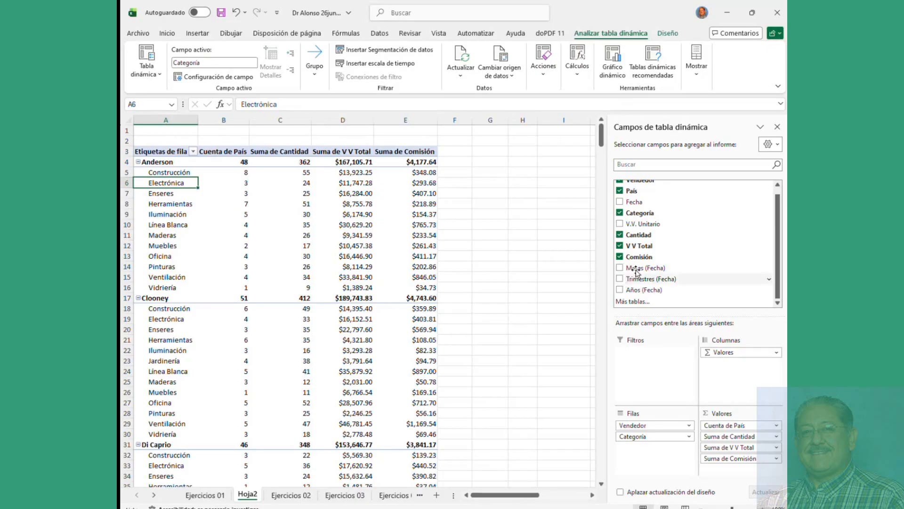
scroll(636, 272, "up", 1)
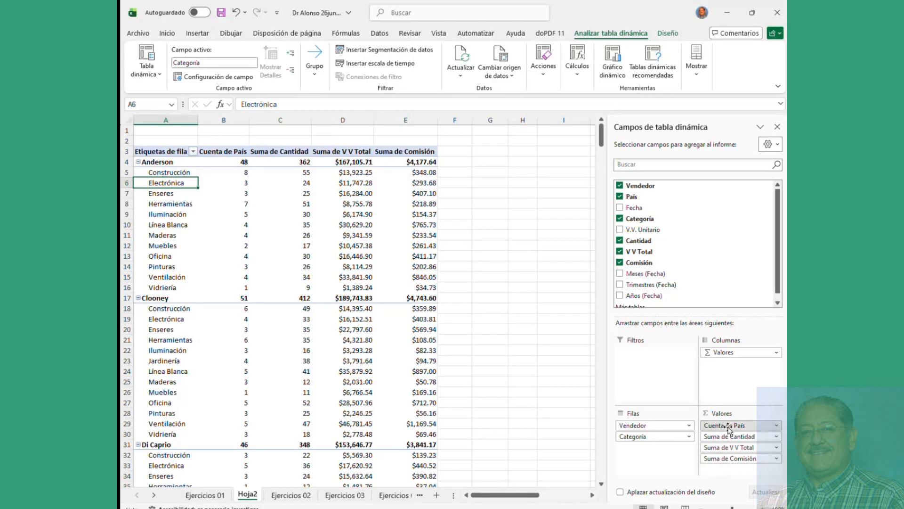
Step: Move País through Columnas and Filas and back into Valores as the last column
left_click_drag(728, 428, 725, 378)
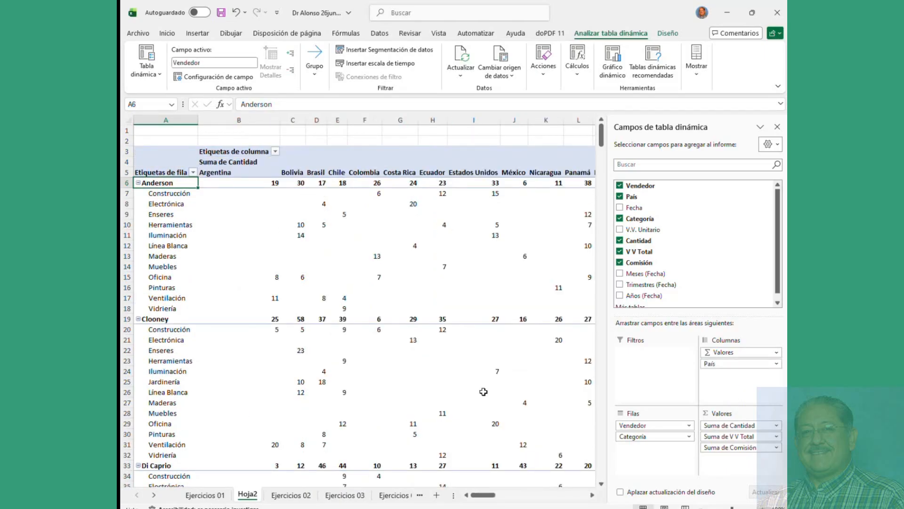
mouse_move(489, 498)
left_mouse_down()
mouse_move(576, 504)
mouse_move(483, 503)
left_mouse_up()
left_click_drag(728, 365, 637, 447)
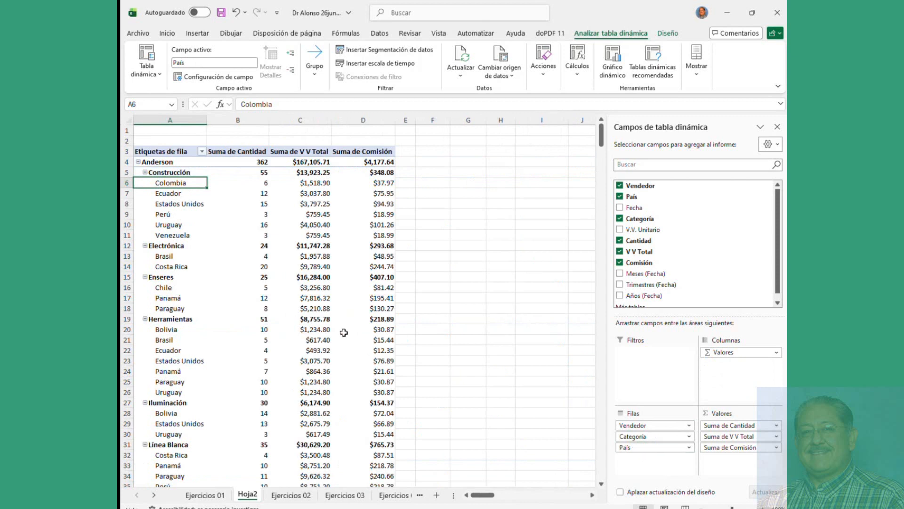
mouse_move(344, 332)
mouse_move(308, 296)
left_click_drag(623, 448, 726, 461)
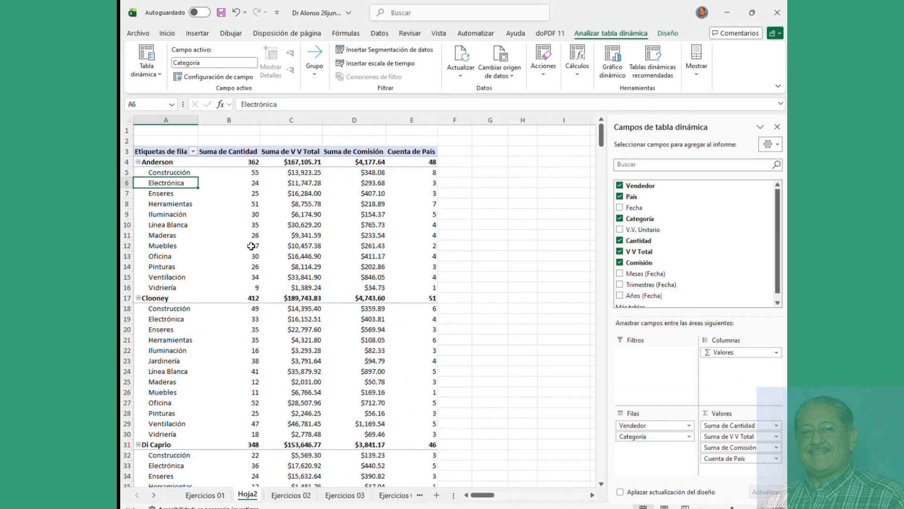
mouse_move(202, 218)
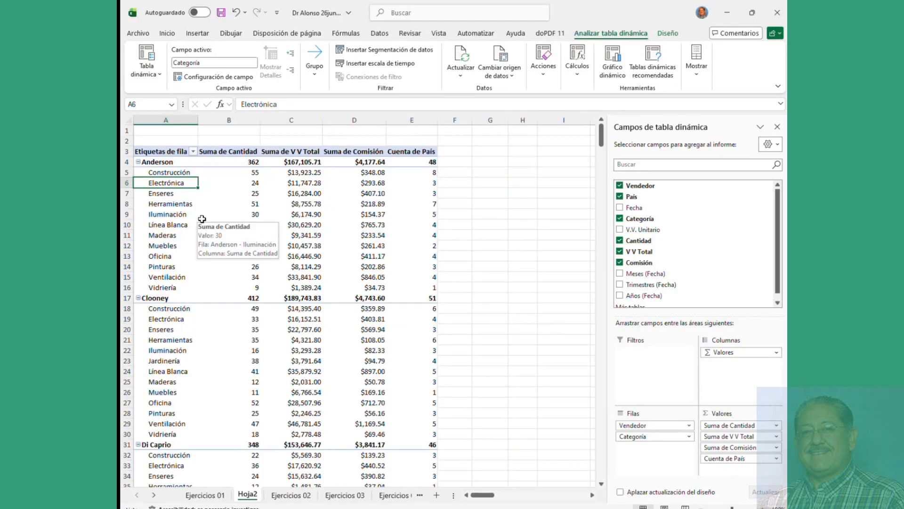
left_click(328, 203)
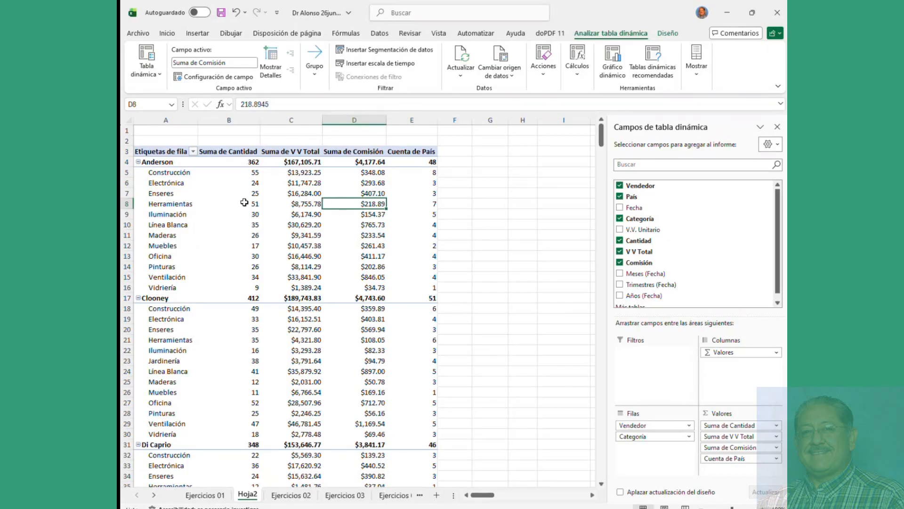
Step: Remove Vendedor, País, Categoría, Cantidad, V V Total and Comisión, then list only País as rows
left_click(173, 197)
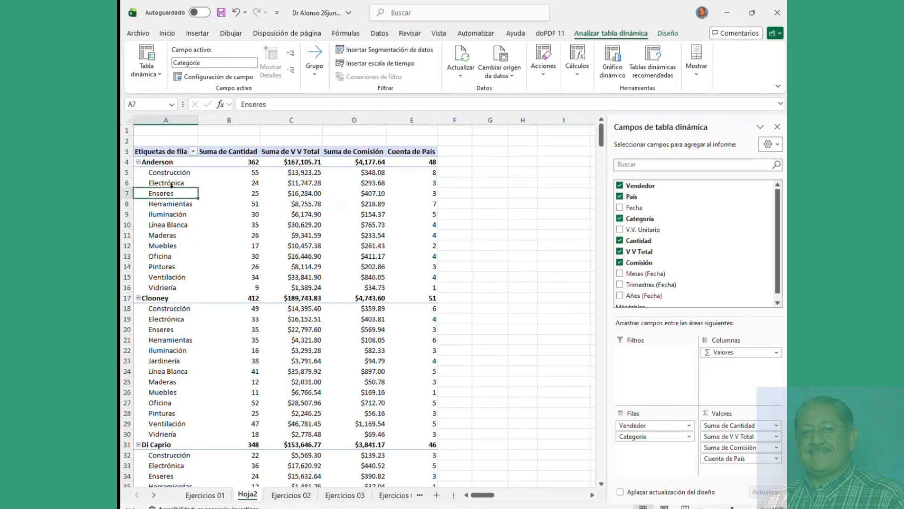
left_click(619, 186)
left_click(620, 196)
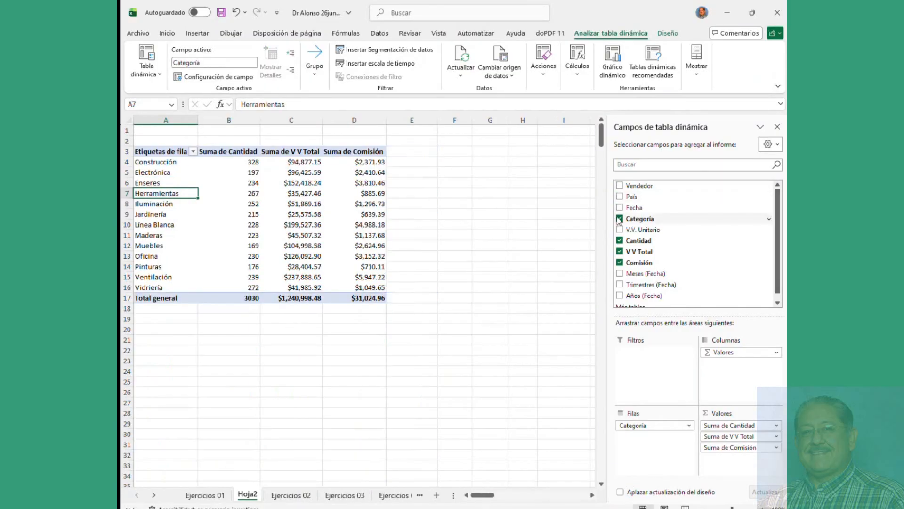
left_click(620, 218)
left_click(620, 240)
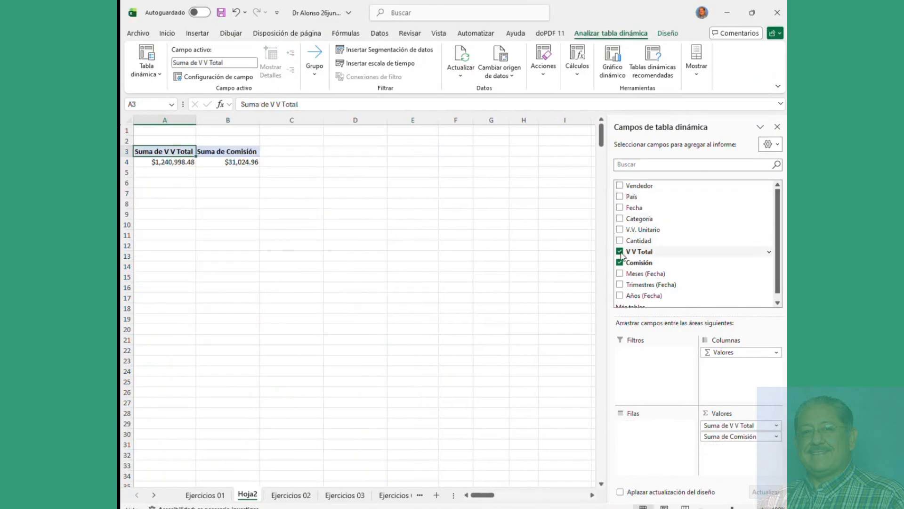
left_click(620, 252)
left_click(620, 262)
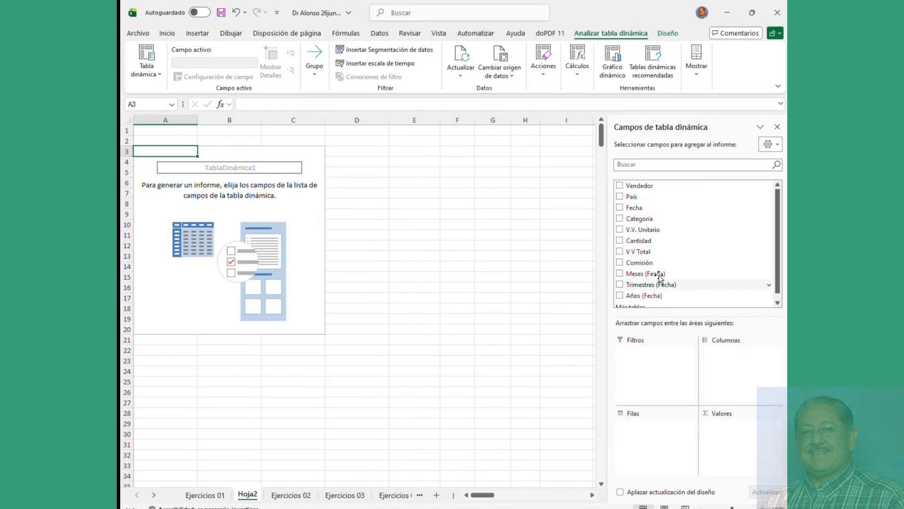
left_click(620, 196)
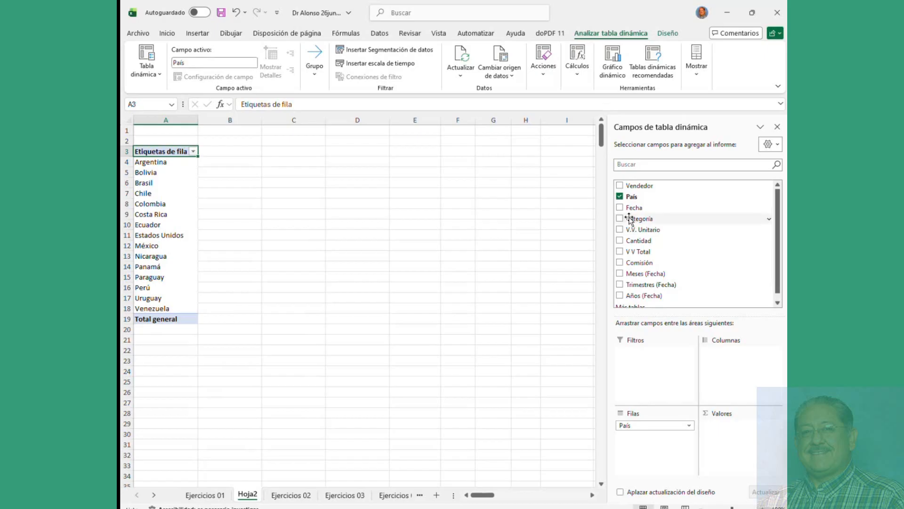
Step: Put Categoría in Columnas, sum Cantidad, V V Total and Comisión, and nest Vendedor under País
left_click_drag(630, 220, 731, 368)
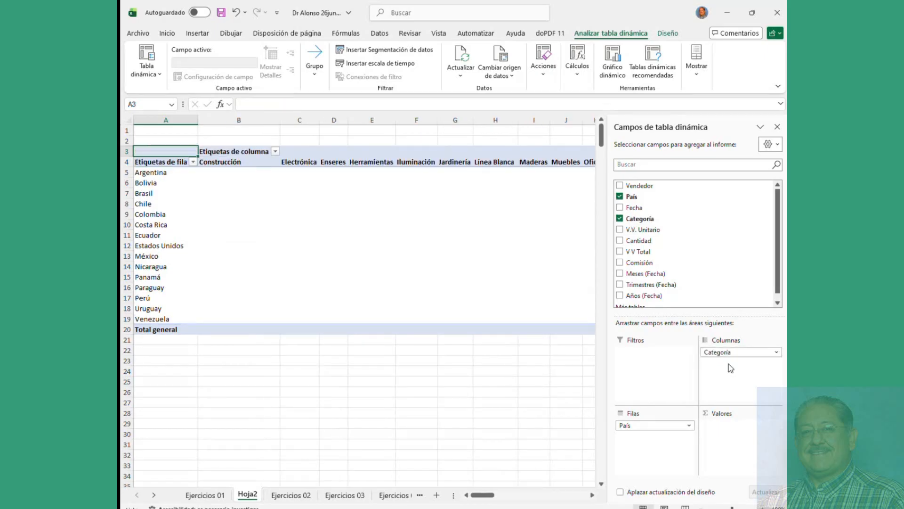
left_click(619, 241)
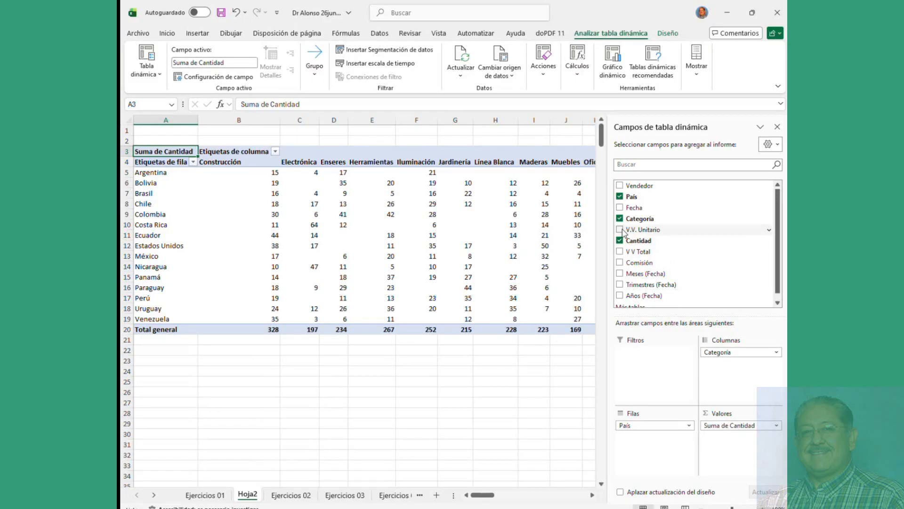
left_click(620, 252)
left_click(620, 262)
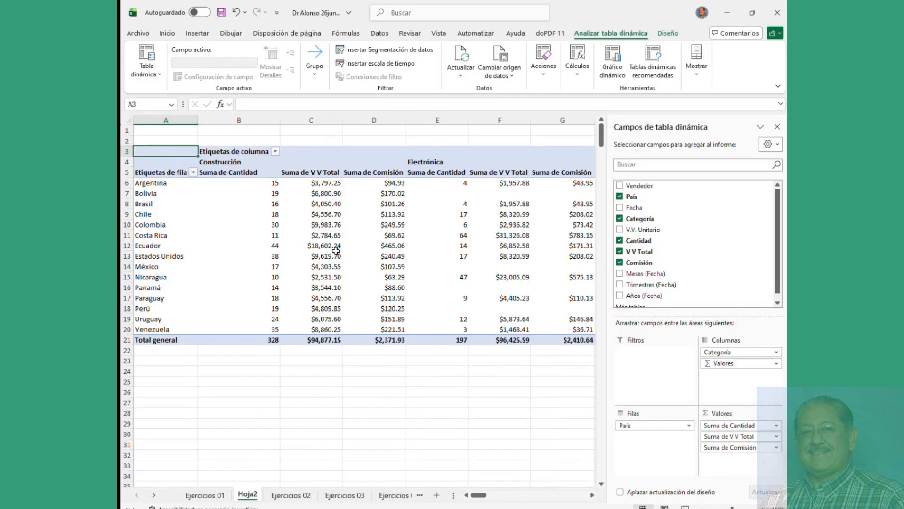
left_click(620, 186)
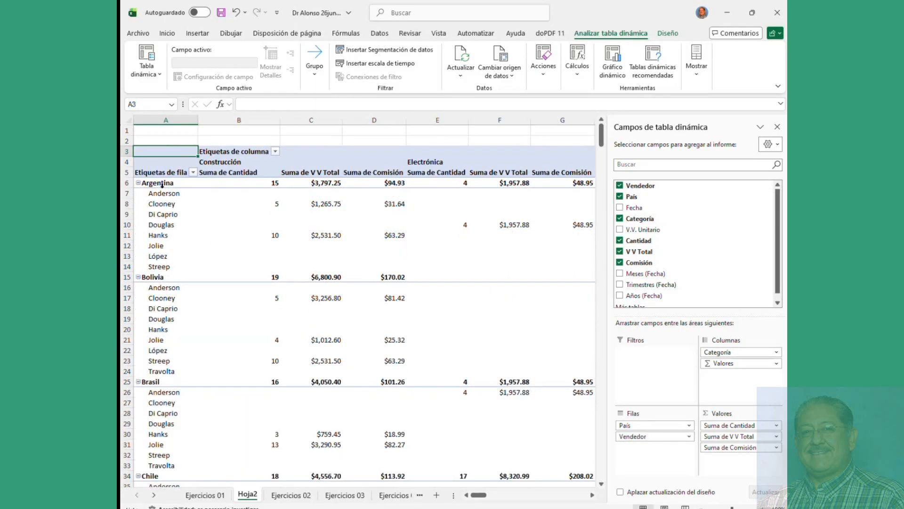
Step: Select seller Hanks under Argentina, then remove the Comisión sum from the values
left_click_drag(162, 193, 546, 266)
left_click(177, 234)
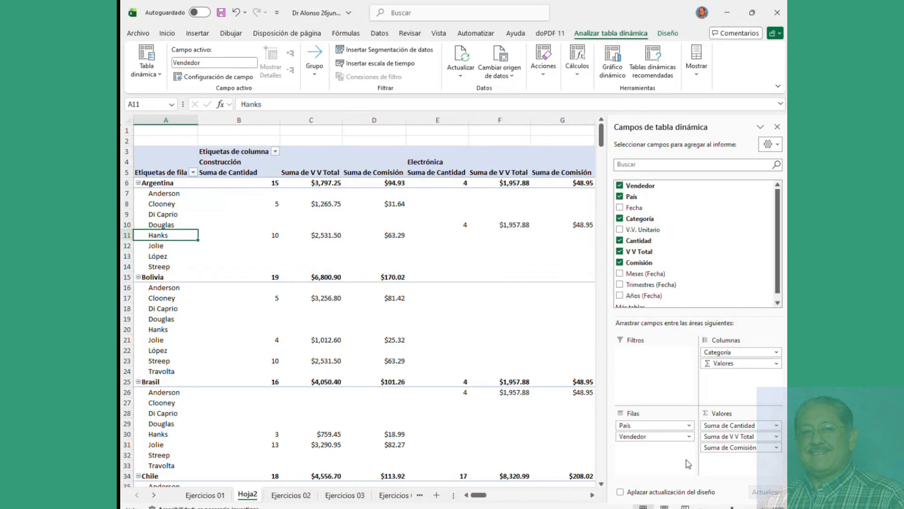
mouse_move(480, 494)
left_mouse_down()
mouse_move(584, 500)
mouse_move(484, 506)
left_mouse_up()
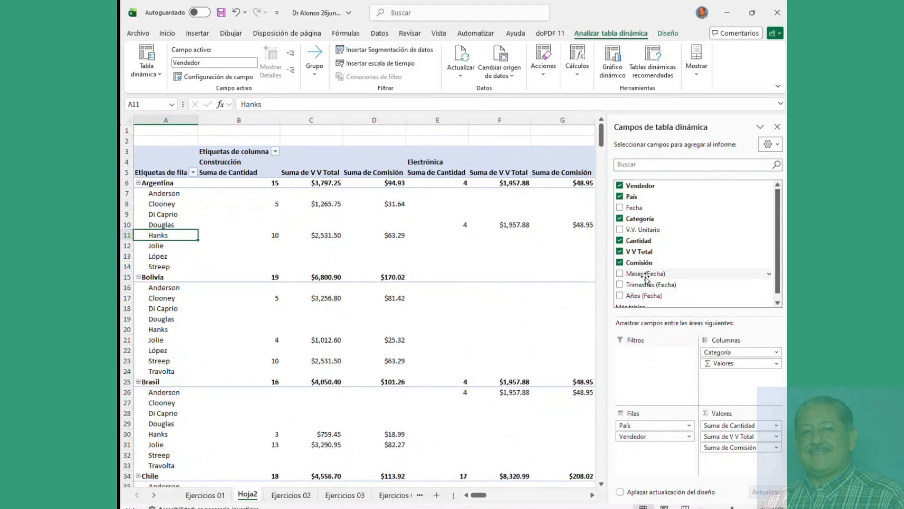
scroll(688, 259, "down", 1)
scroll(691, 259, "up", 1)
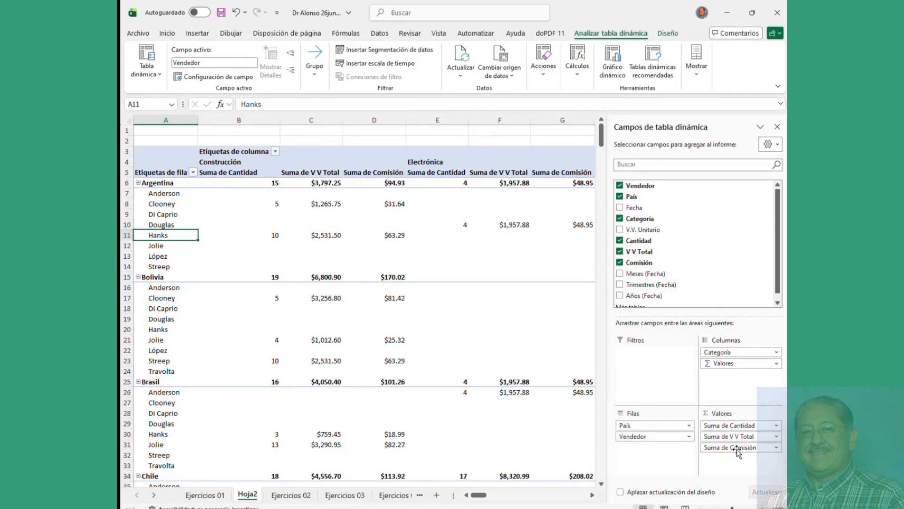
left_click(619, 262)
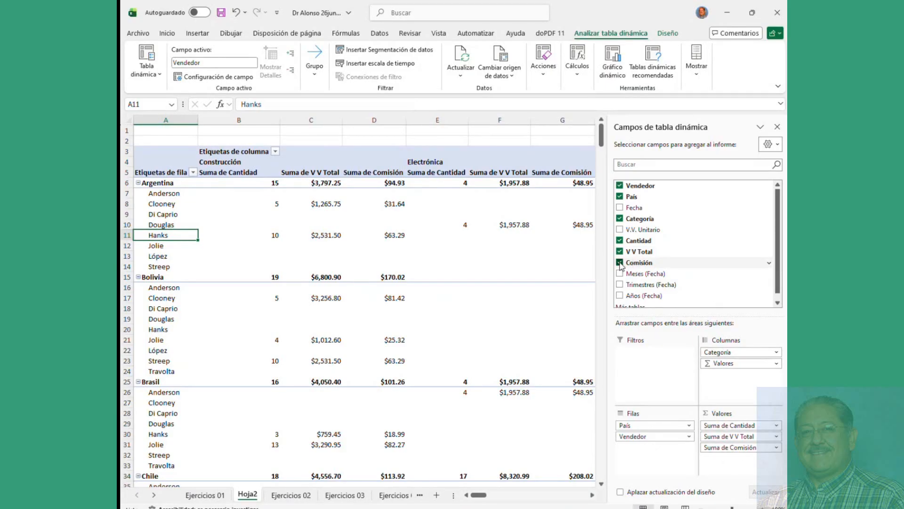
Step: Strip the pivot down to Vendedor by removing V V Total, Cantidad, Categoría and País
left_click(620, 252)
left_click(620, 240)
left_click(620, 218)
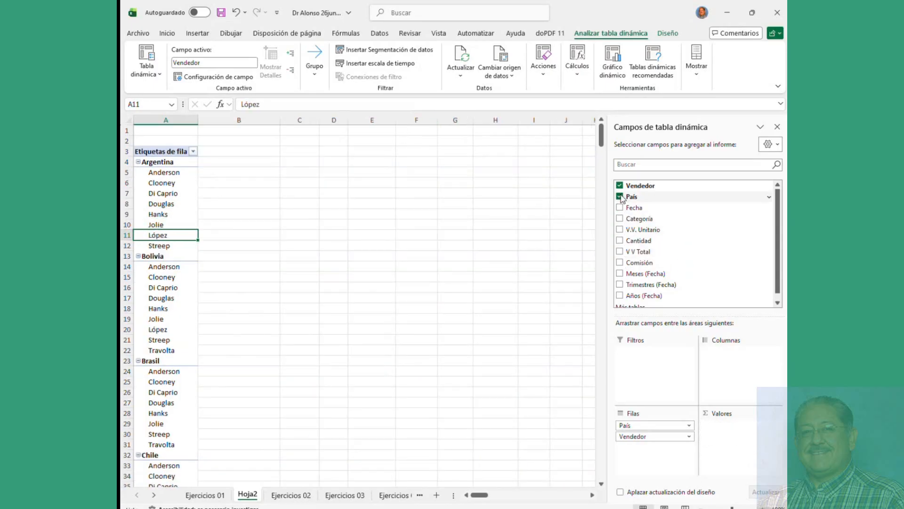
left_click(620, 196)
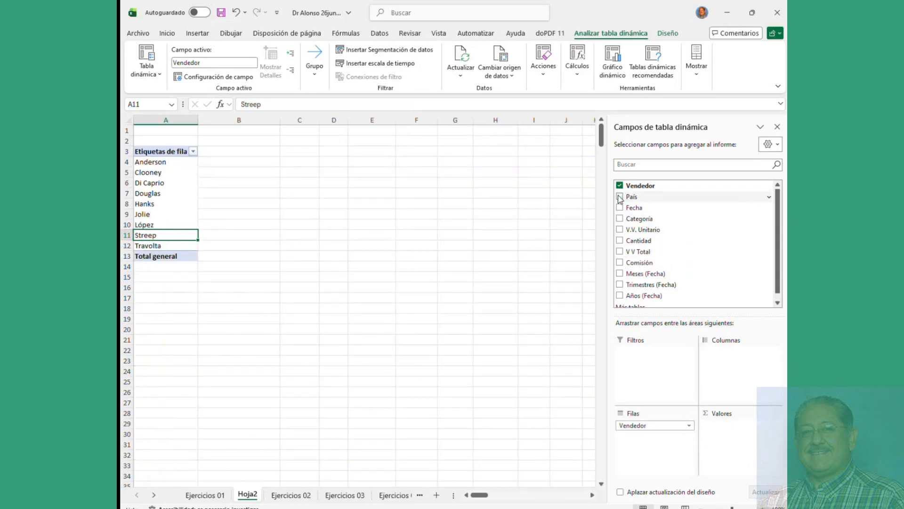
left_click(620, 218)
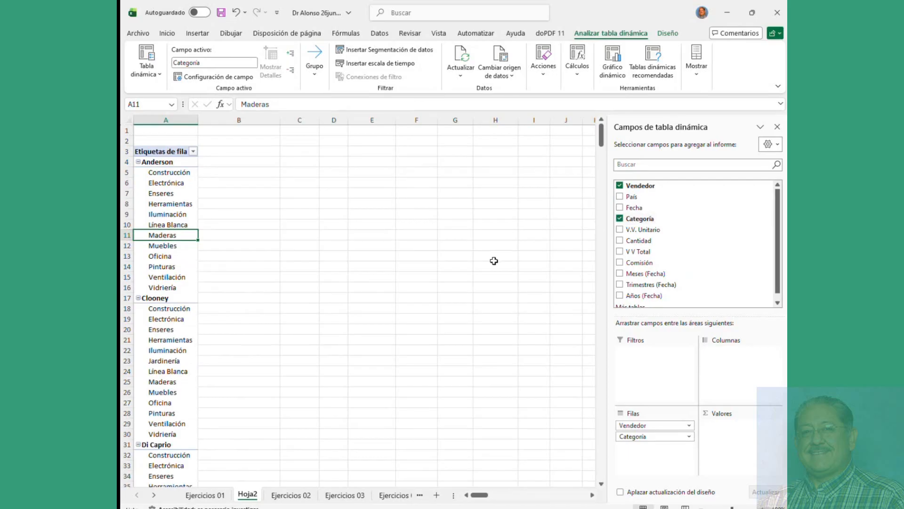
left_click(620, 219)
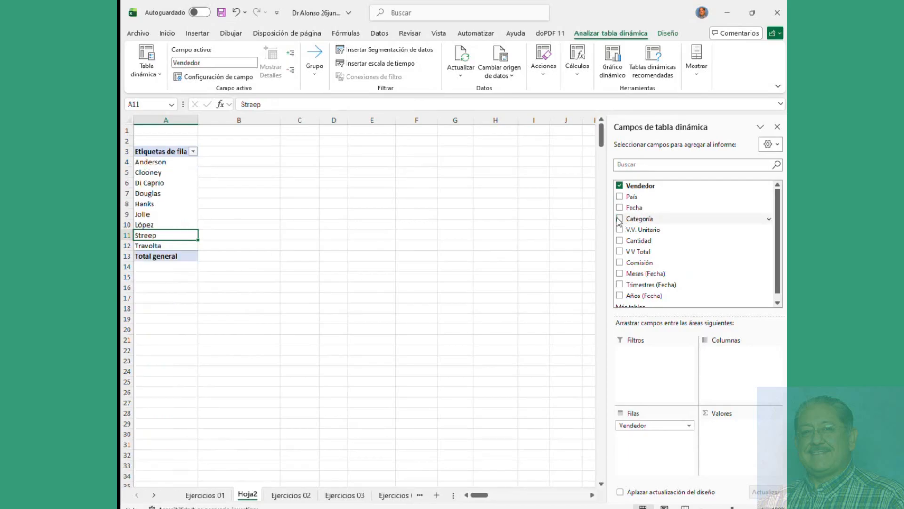
Step: Add Comisión and Cantidad sums per seller, briefly trying then removing a Categoría breakdown
left_click(620, 262)
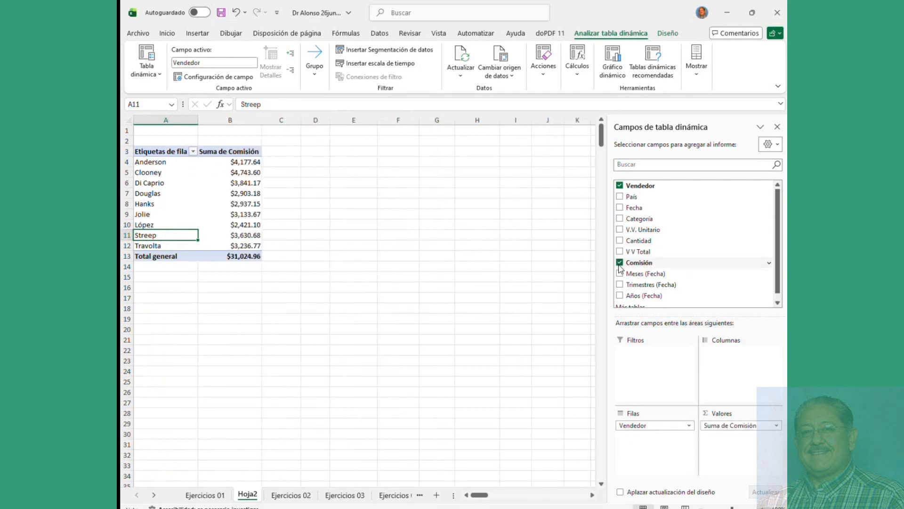
left_click_drag(239, 162, 241, 247)
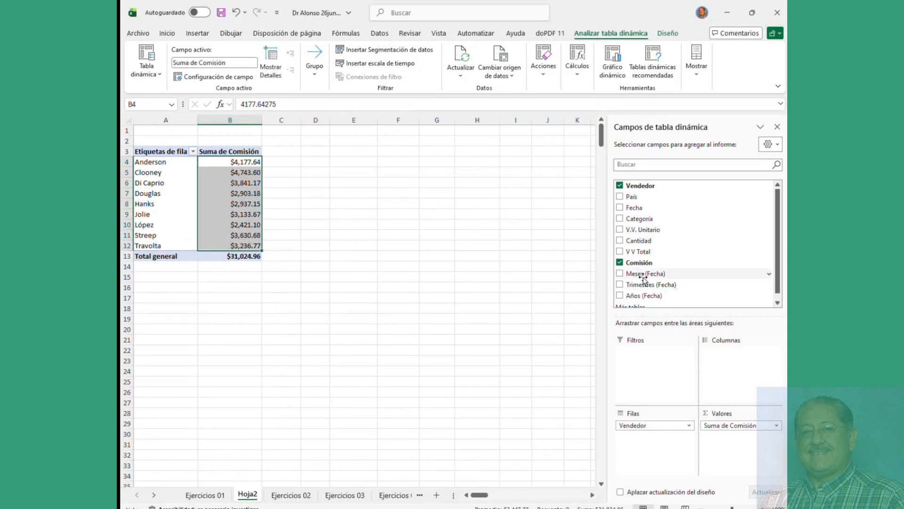
left_click(620, 241)
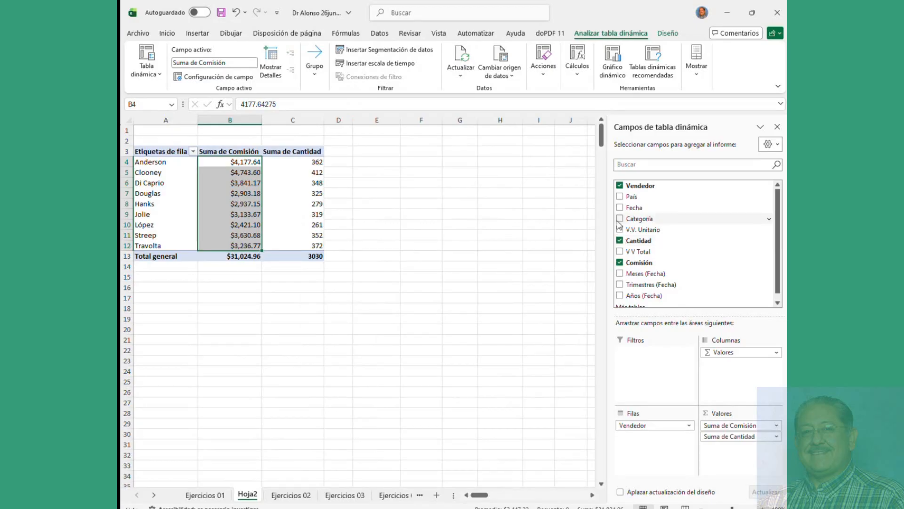
left_click(619, 219)
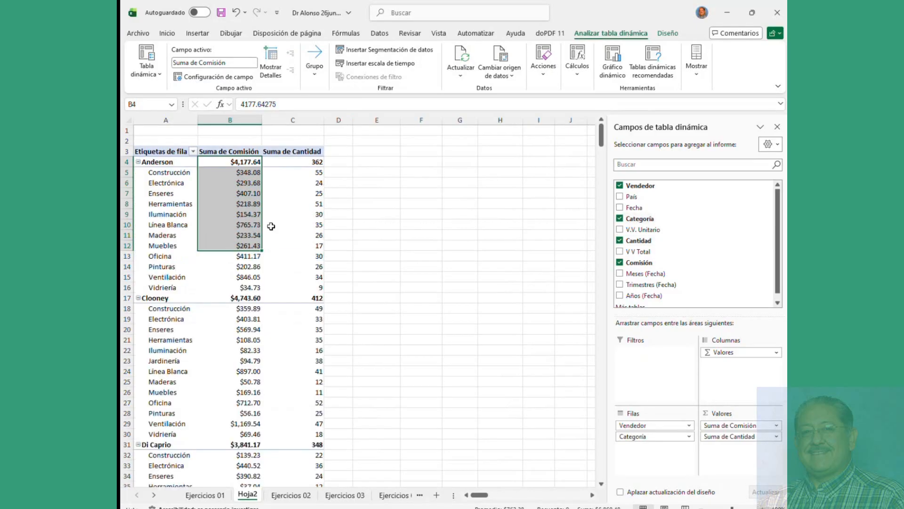
left_click(620, 219)
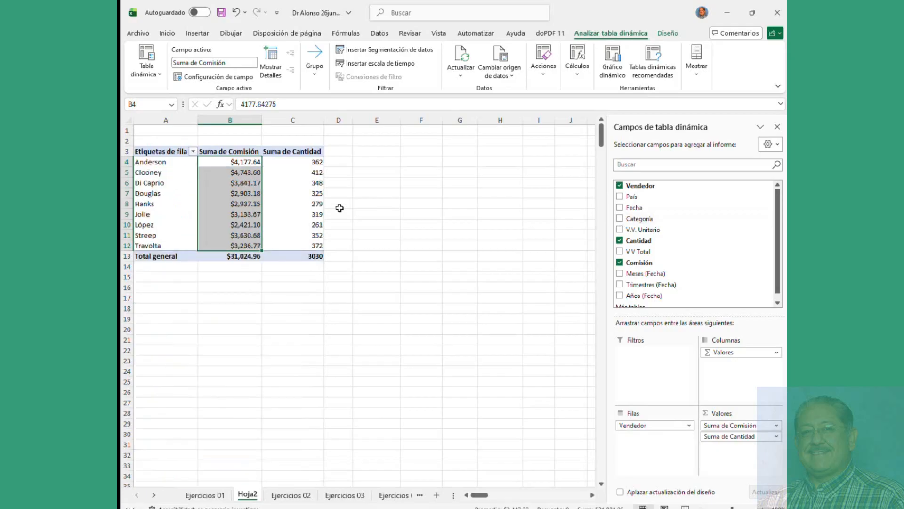
left_click(316, 199)
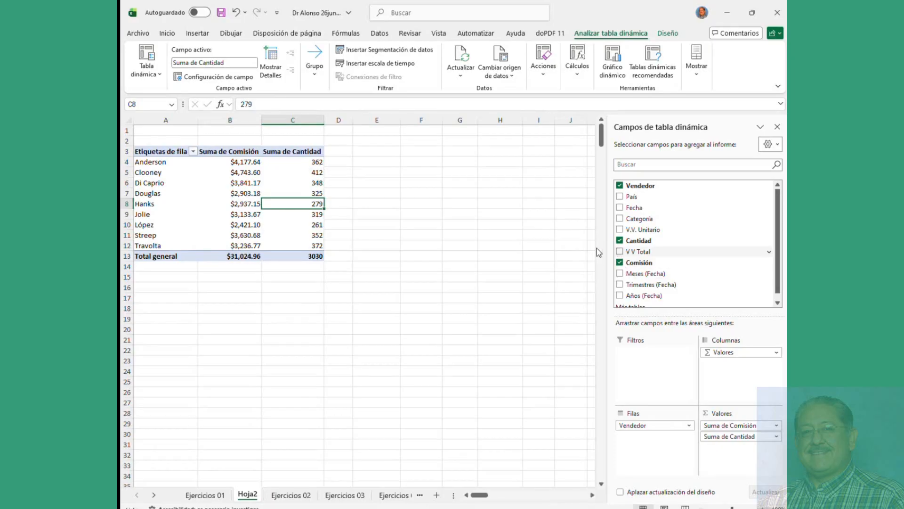
left_click(212, 189)
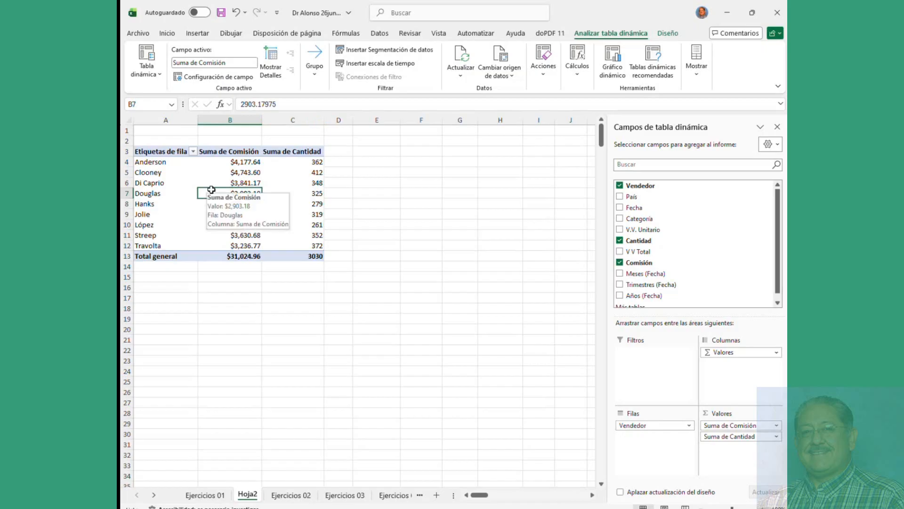
left_click(370, 183)
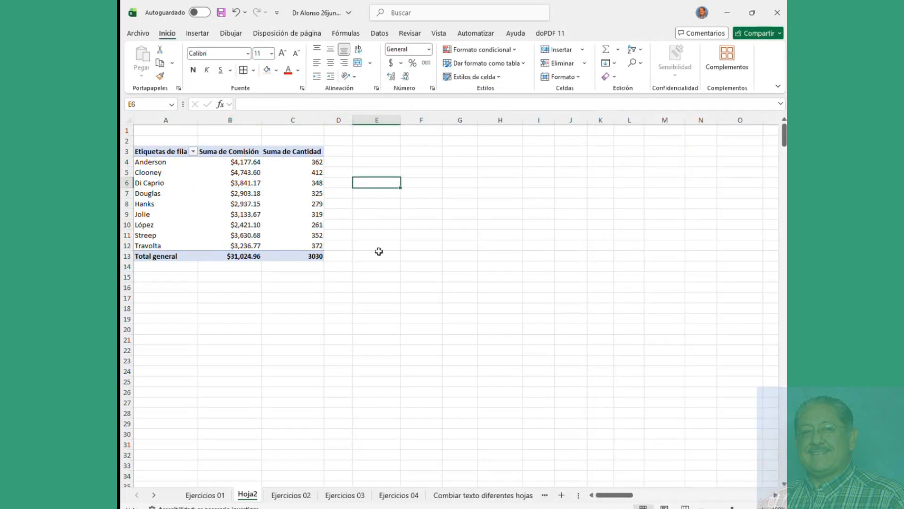
Step: Select inside the pivot table and hide its PivotTable Fields pane
left_click(699, 246)
left_click(565, 340)
left_click(226, 360)
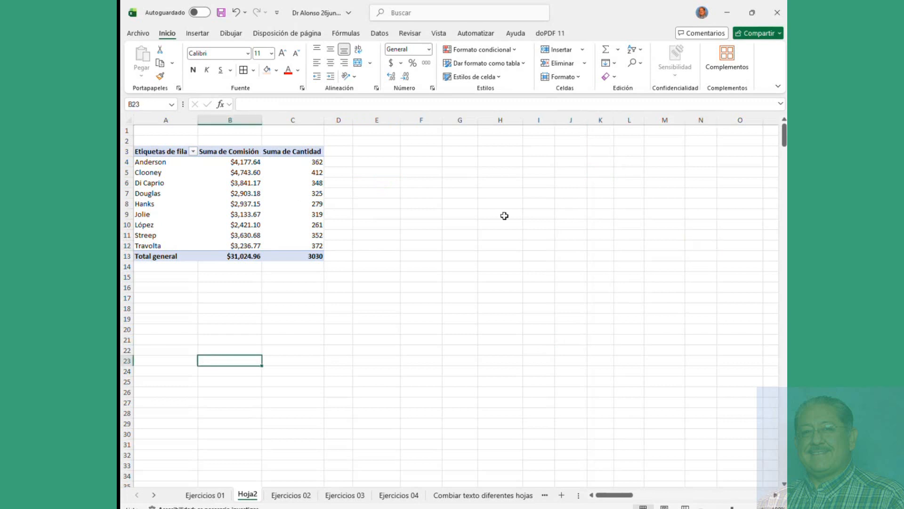
left_click(514, 172)
left_click(175, 186)
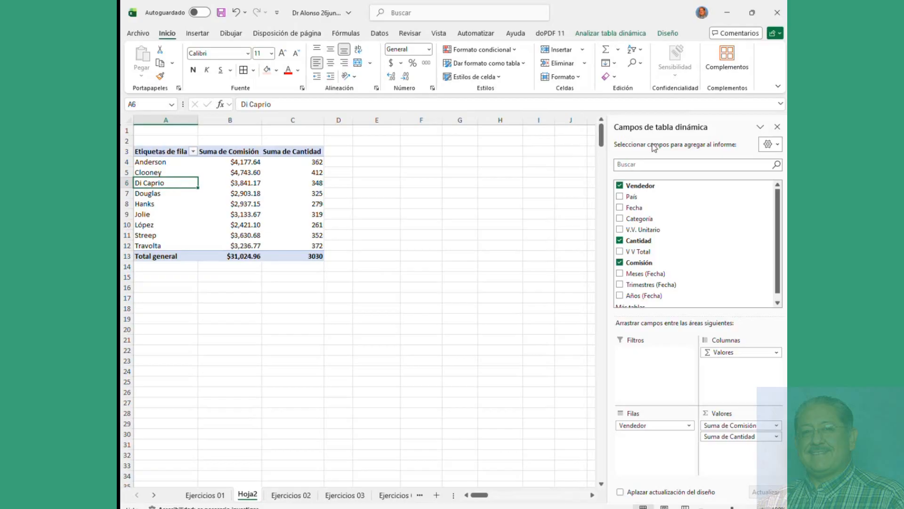
left_click(778, 128)
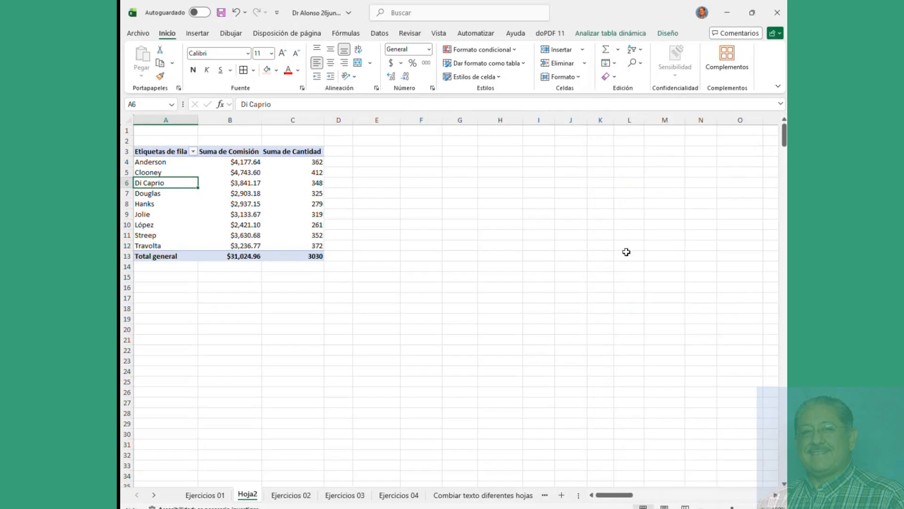
Step: Restore the field list via Analizar tabla dinámica > Mostrar > Lista de campos
left_click(676, 183)
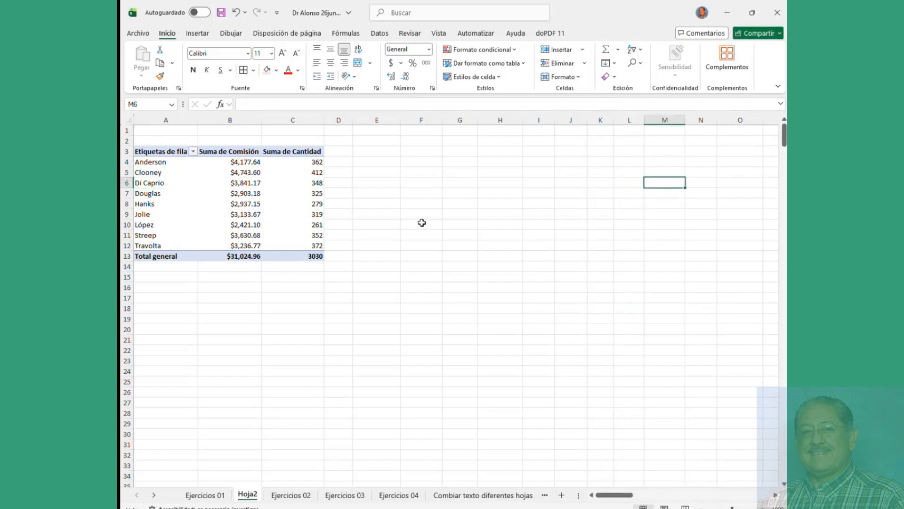
left_click(182, 196)
left_click(210, 193)
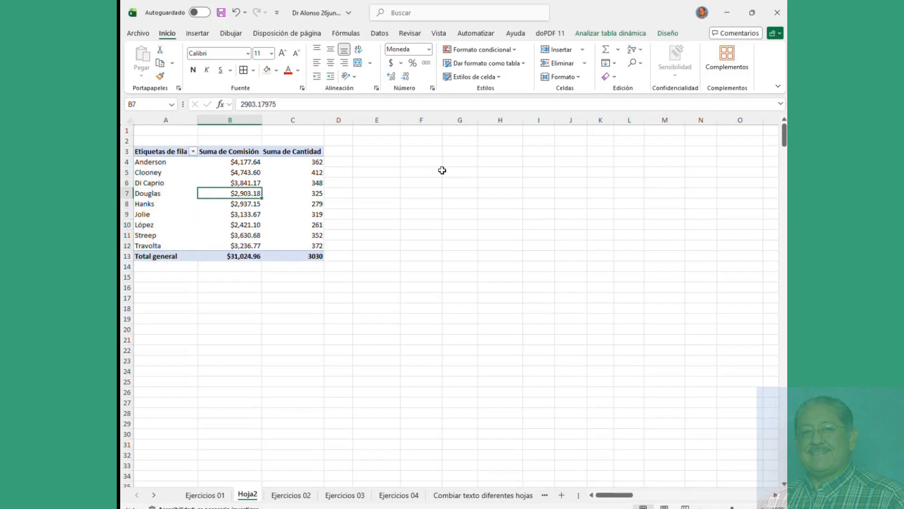
left_click(665, 35)
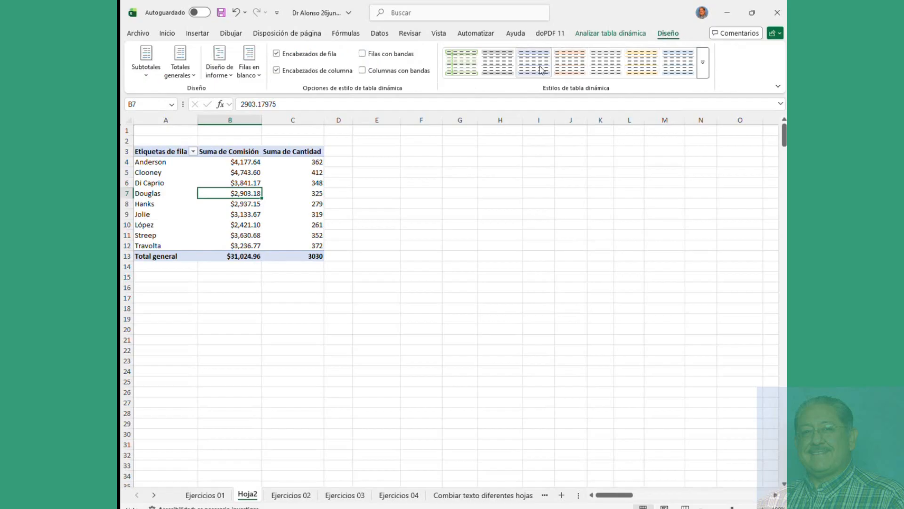
left_click(608, 33)
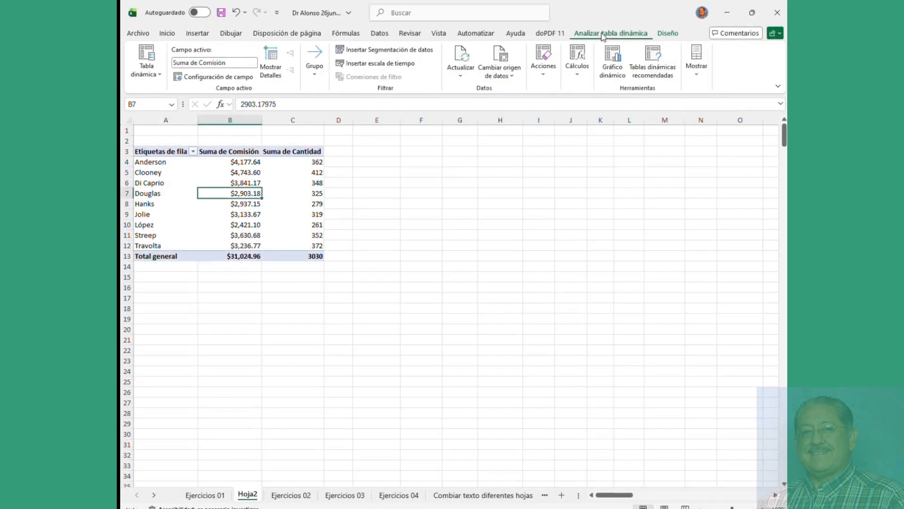
left_click(698, 66)
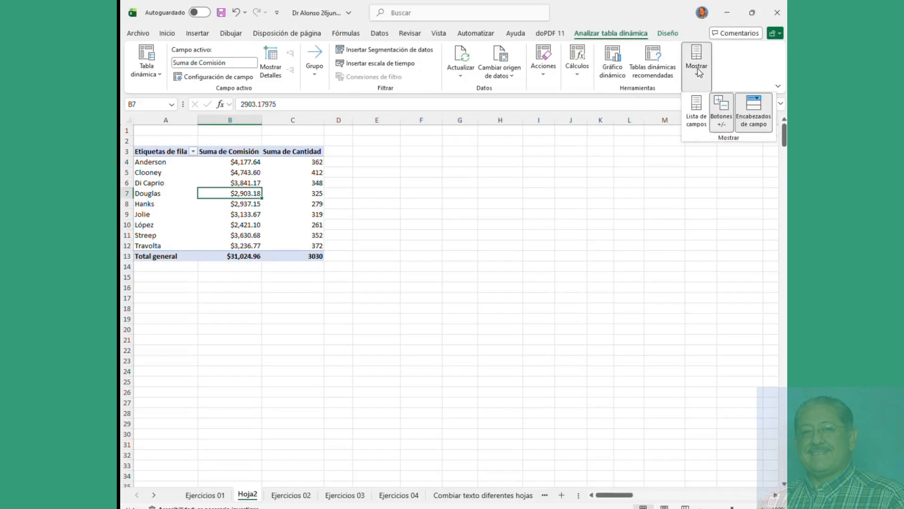
left_click(696, 112)
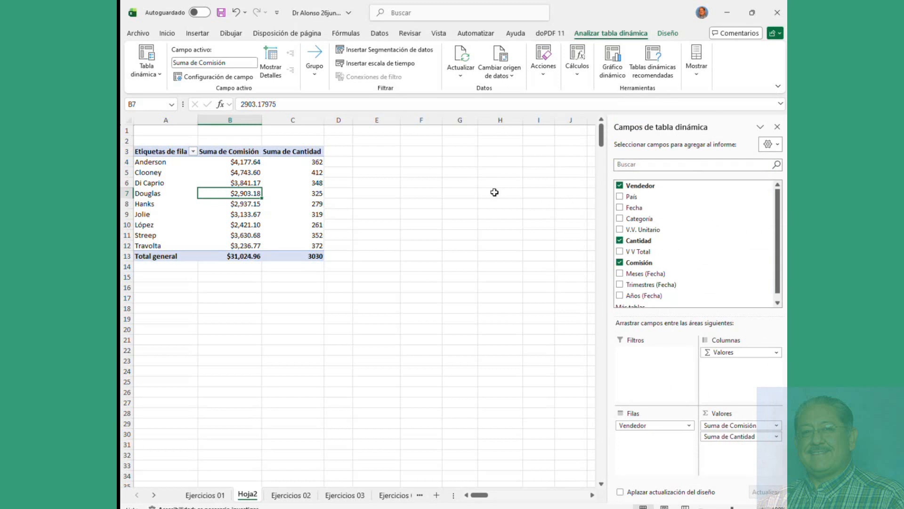
left_click(306, 196)
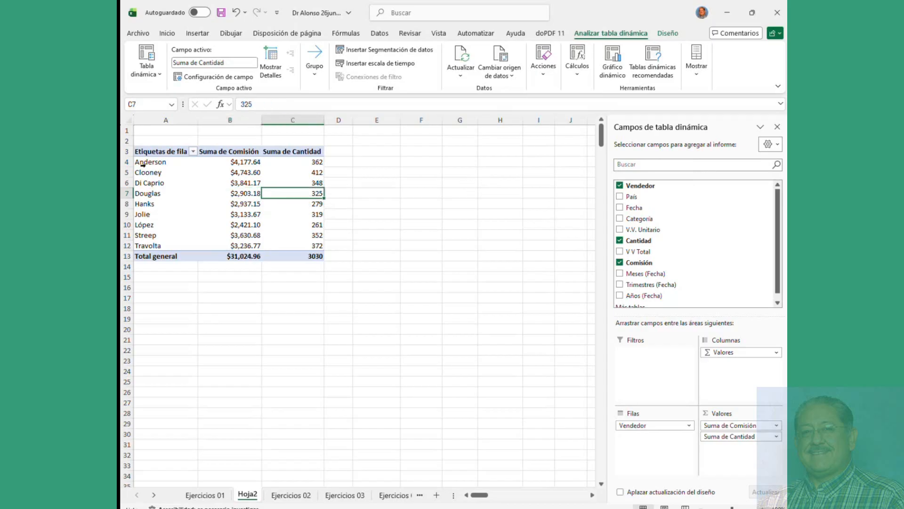
Step: Drag Suma de V V Total from Valores into Filas under Vendedor, nesting each seller's sale amounts
left_click_drag(144, 165, 176, 245)
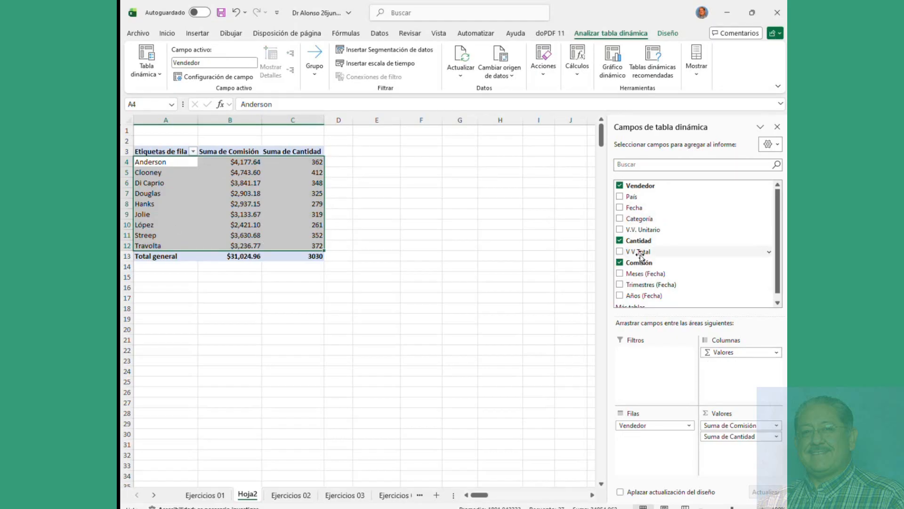
left_click_drag(641, 252, 720, 464)
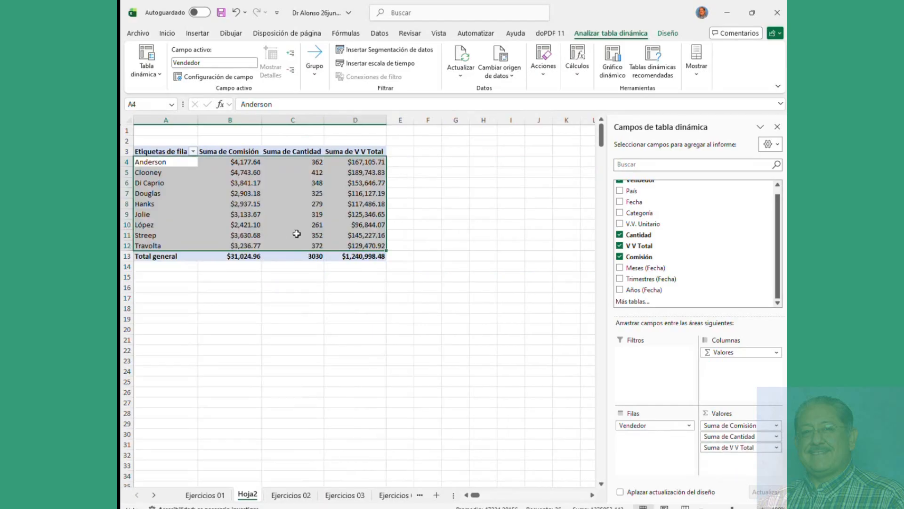
left_click_drag(735, 447, 645, 445)
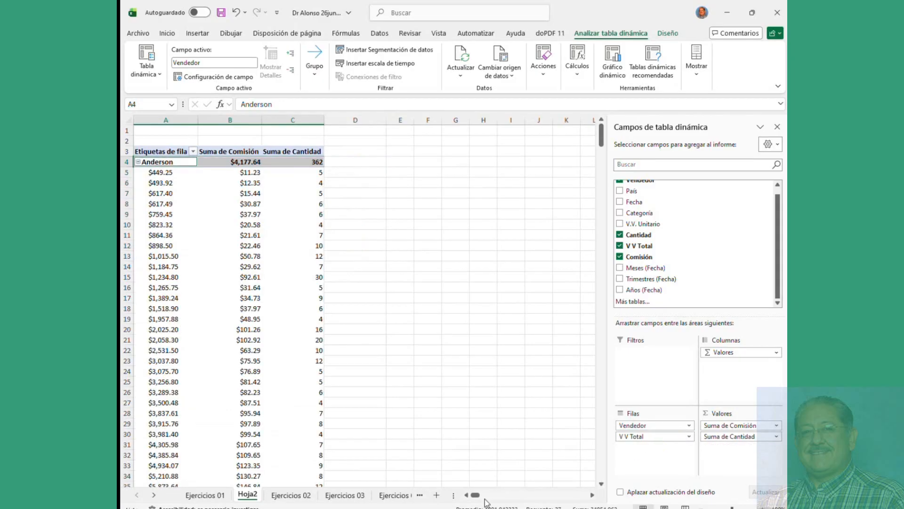
scroll(164, 210, "down", 15)
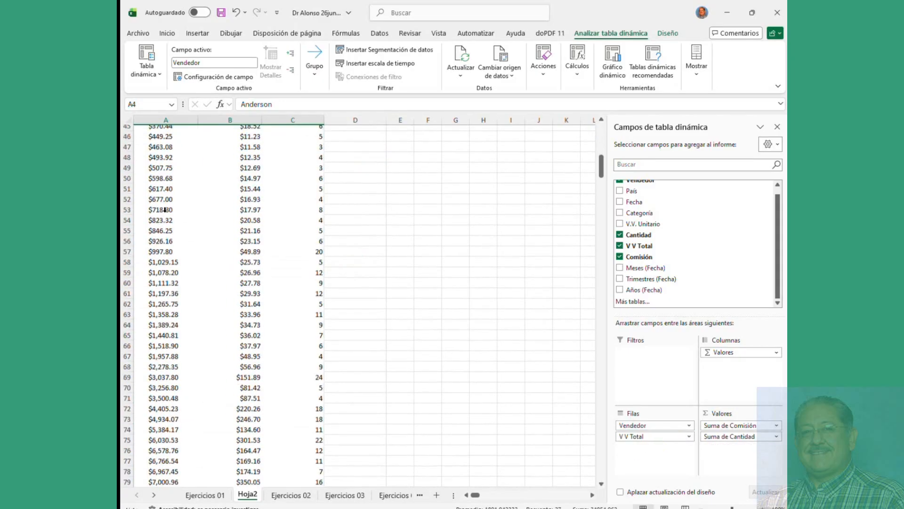
scroll(164, 210, "down", 5)
scroll(164, 209, "up", 20)
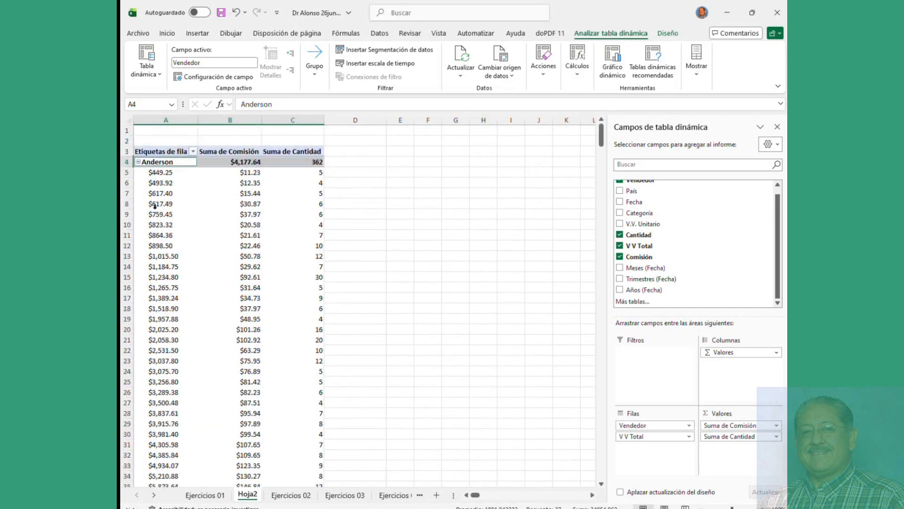
Step: Open the Agrupar dialog for the V V Total row labels and close it unchanged
right_click(177, 175)
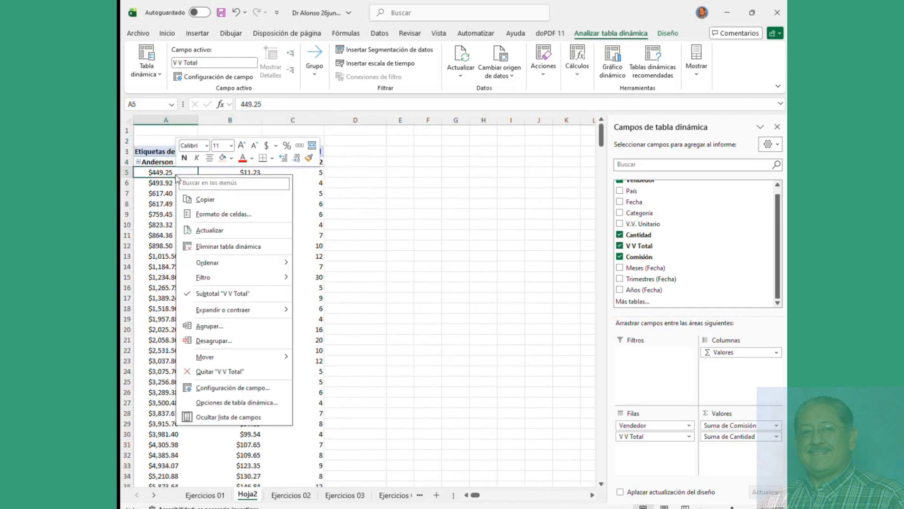
left_click(206, 326)
left_click_drag(200, 288, 390, 156)
left_click(437, 151)
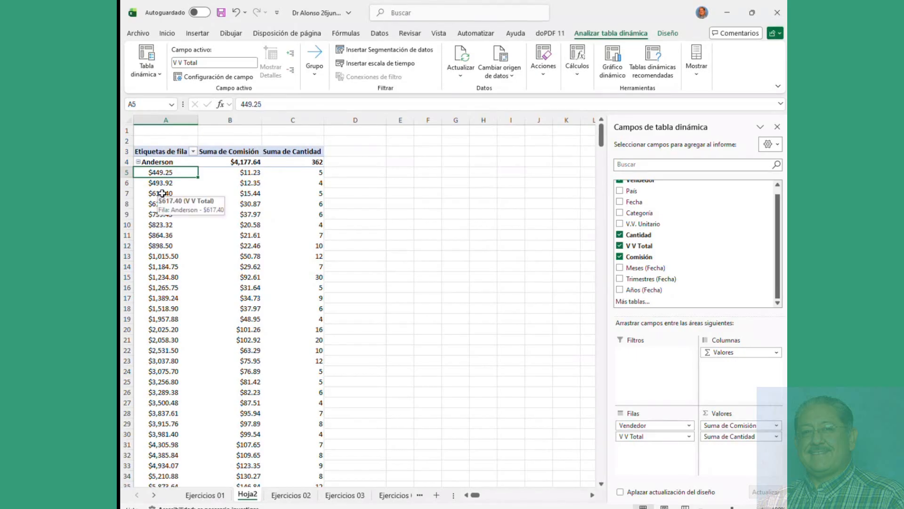
Step: Reopen Agrupar and start replacing the start, end and interval values
right_click(162, 193)
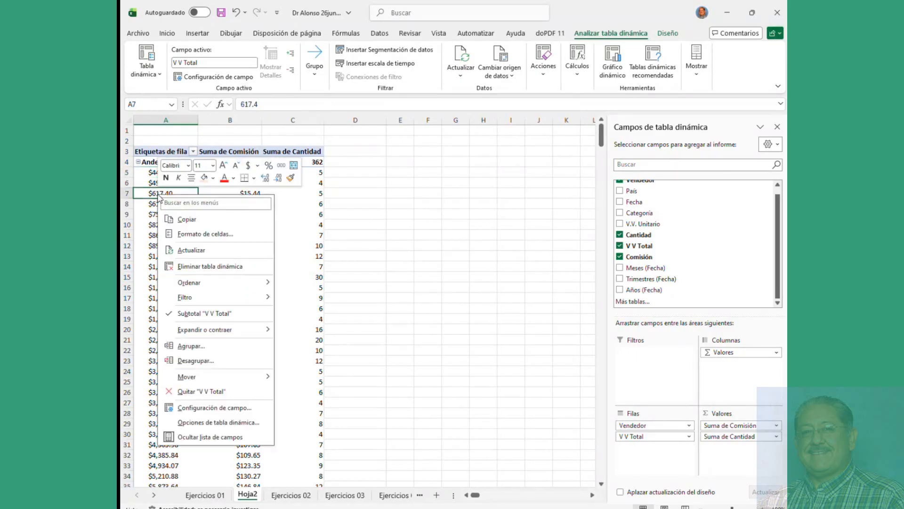
left_click(190, 351)
left_click_drag(217, 303, 328, 187)
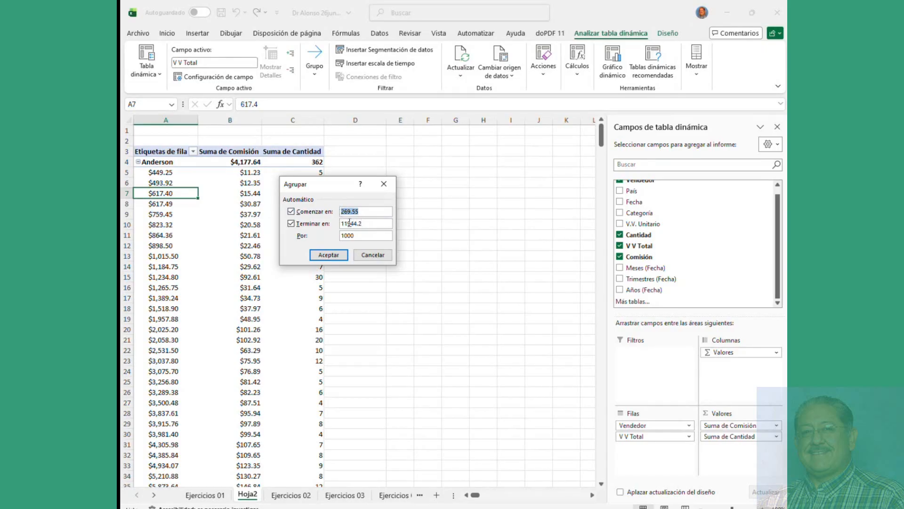
type("200")
left_click_drag(370, 225, 320, 228)
type("1200")
left_click_drag(354, 236, 332, 246)
type("5")
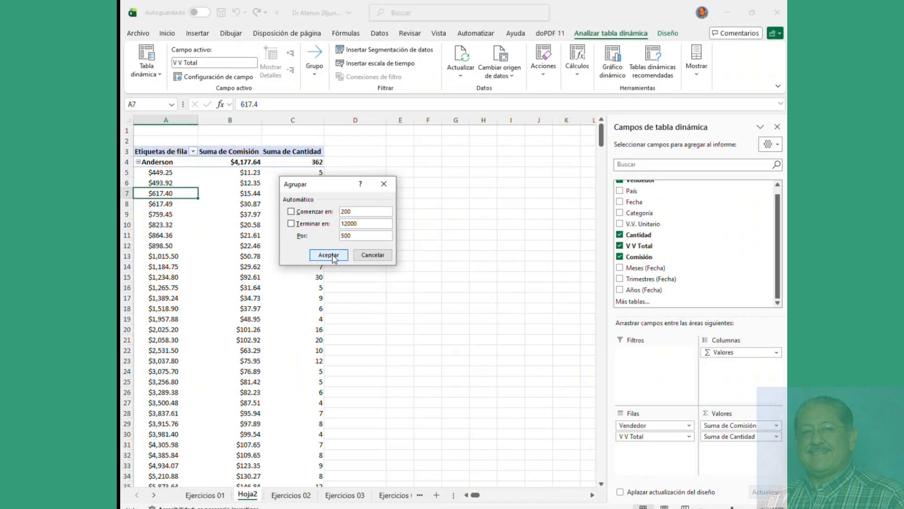
Step: Uncheck the automatic boxes and set grouping to start 200, end 12000, by 500
left_click(292, 223)
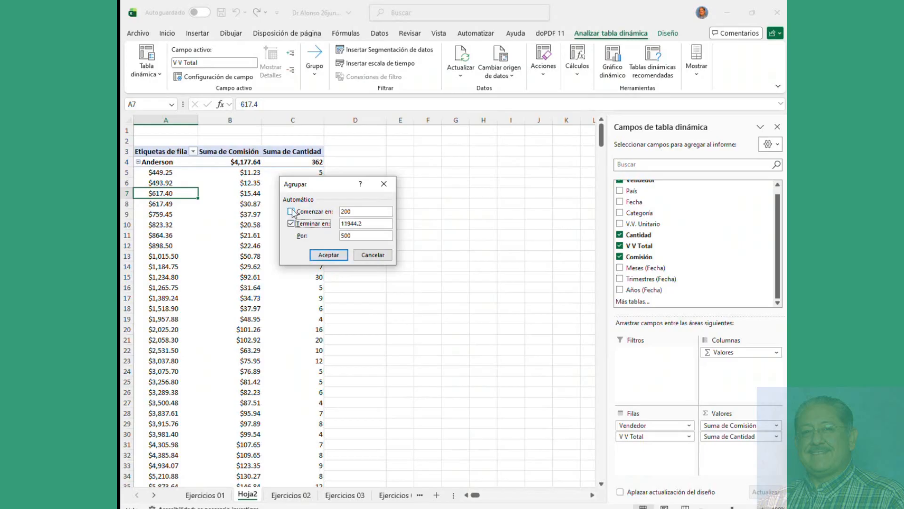
left_click(291, 212)
left_click(291, 212)
left_click(291, 224)
double_click(373, 213)
type("200")
double_click(361, 224)
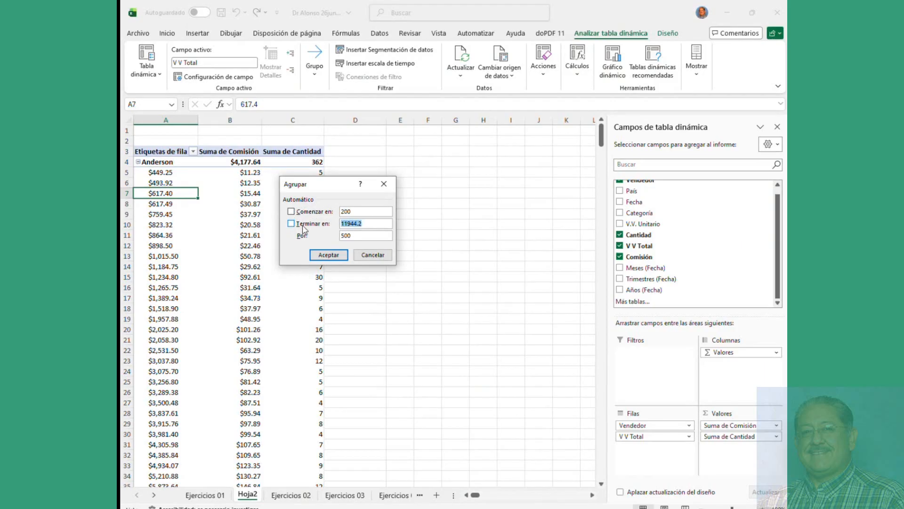
type("12000")
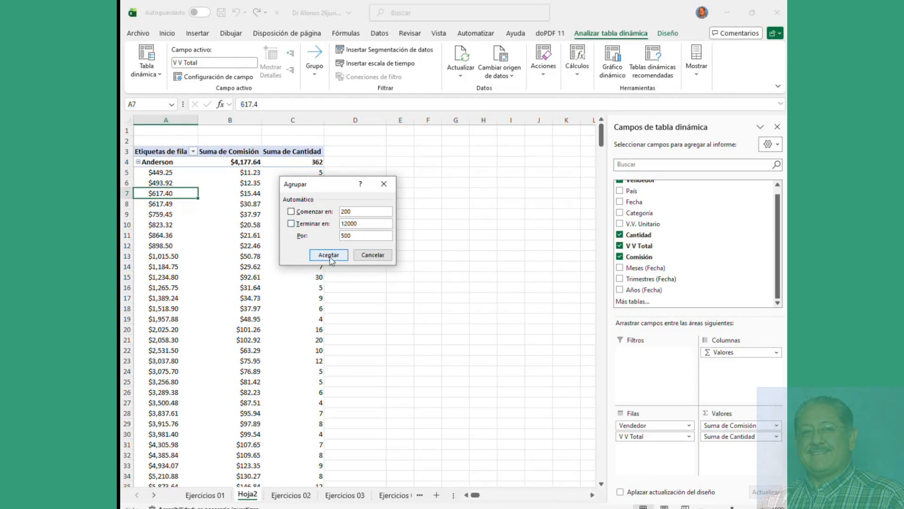
left_click(329, 254)
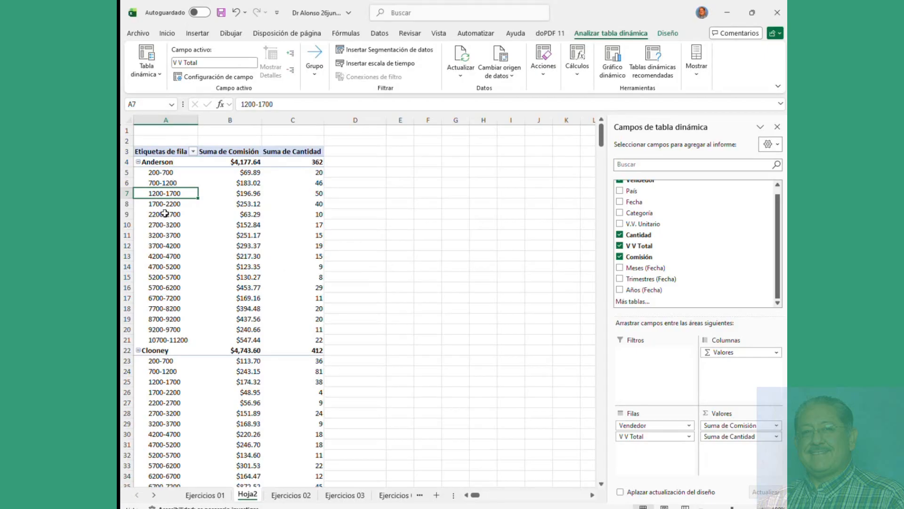
Step: Cancel the reopened Agrupar dialog and undo the 500-wide range grouping with Ctrl+Z
right_click(169, 177)
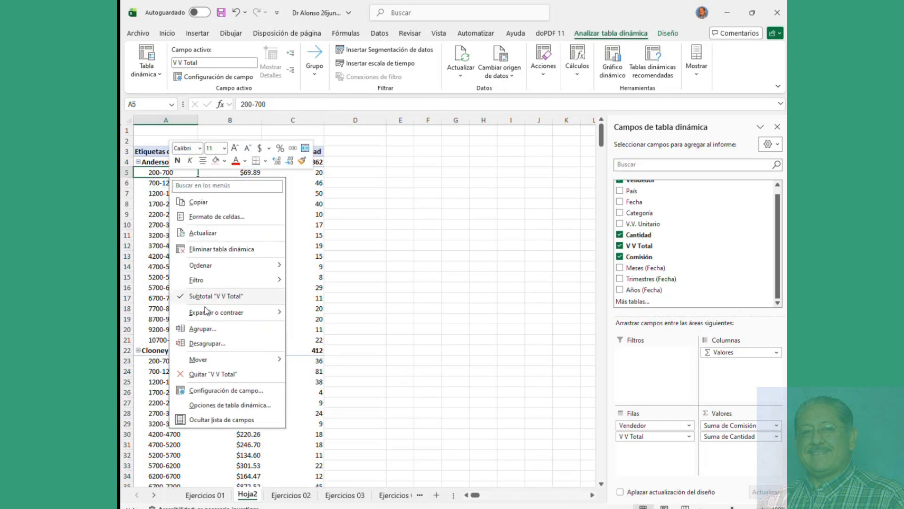
left_click(206, 329)
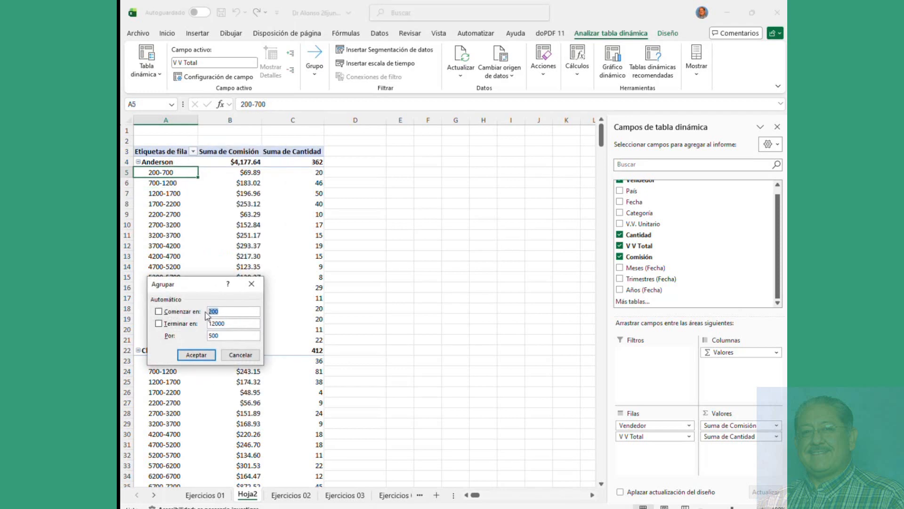
left_click_drag(202, 282, 411, 175)
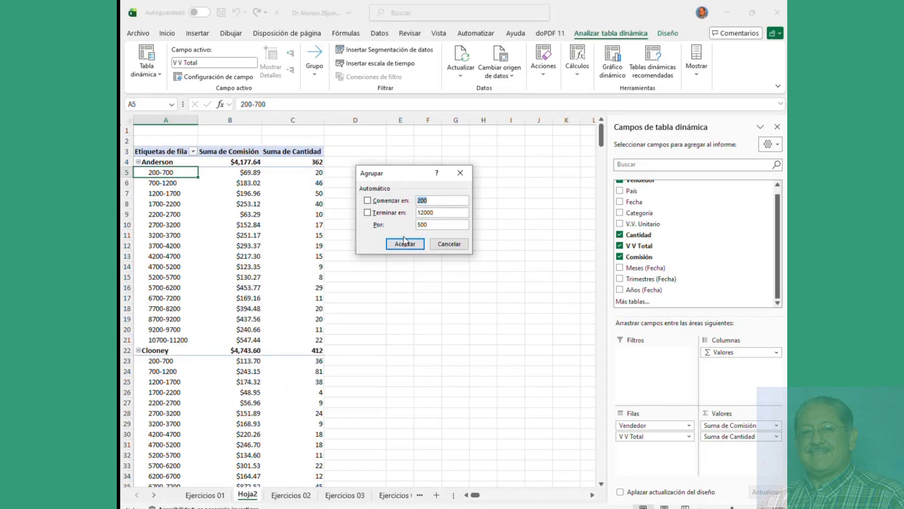
left_click(449, 245)
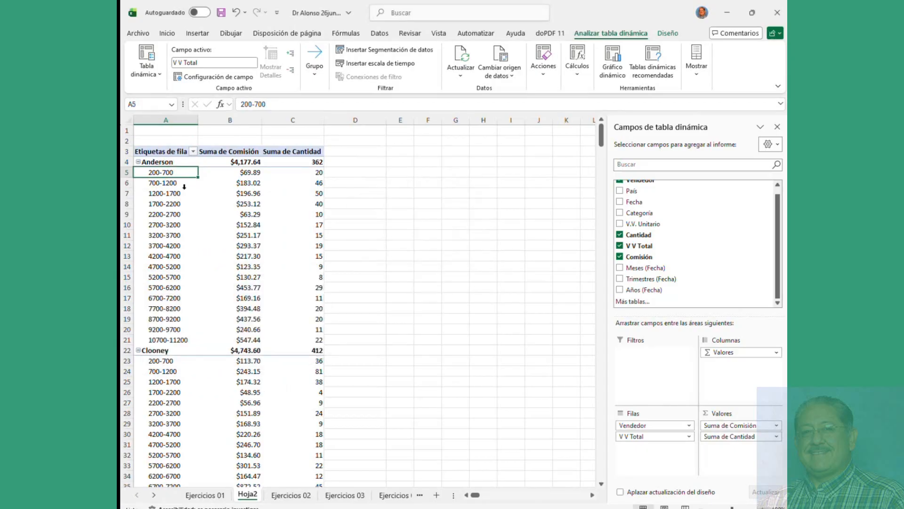
key("ctrl+z")
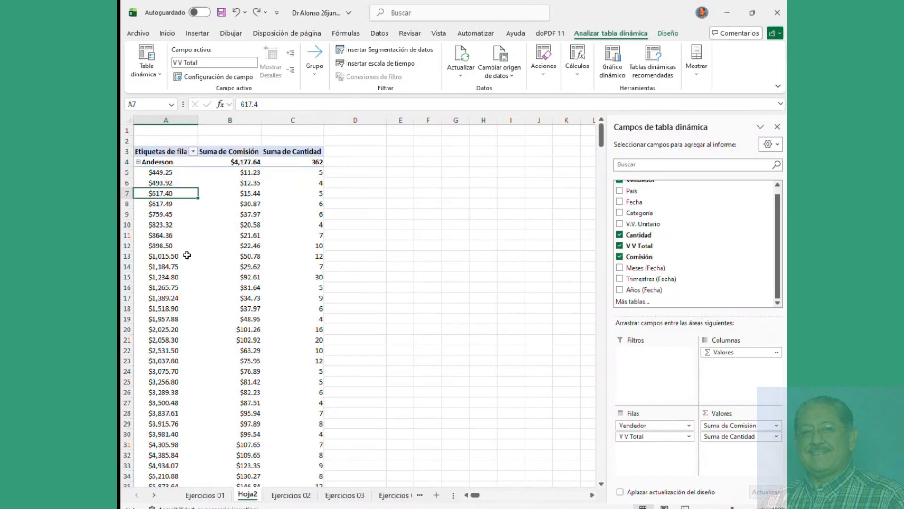
scroll(186, 256, "down", 10)
scroll(186, 256, "up", 10)
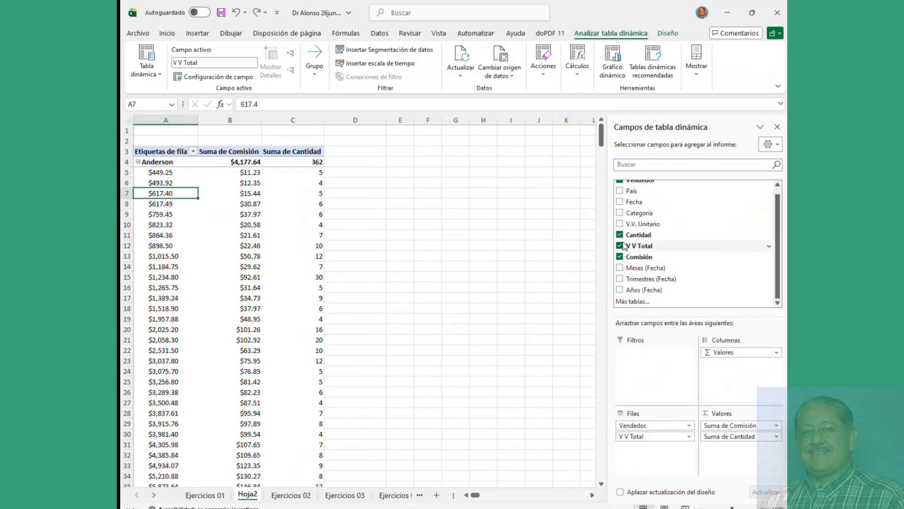
Step: Move V V Total out of Filas and back, then check quantities for the $1,015.50, $1,265.75 and $1,234.80 sales
left_click_drag(633, 436, 730, 459)
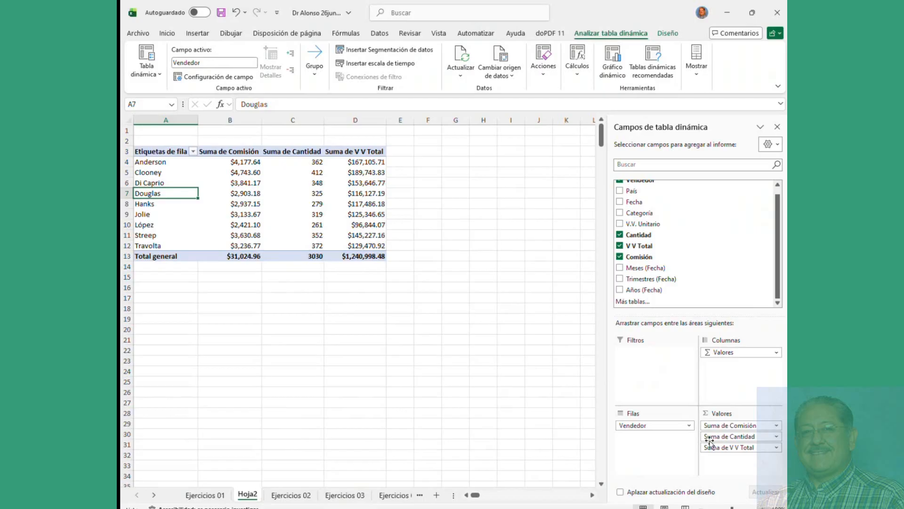
left_click_drag(725, 447, 655, 436)
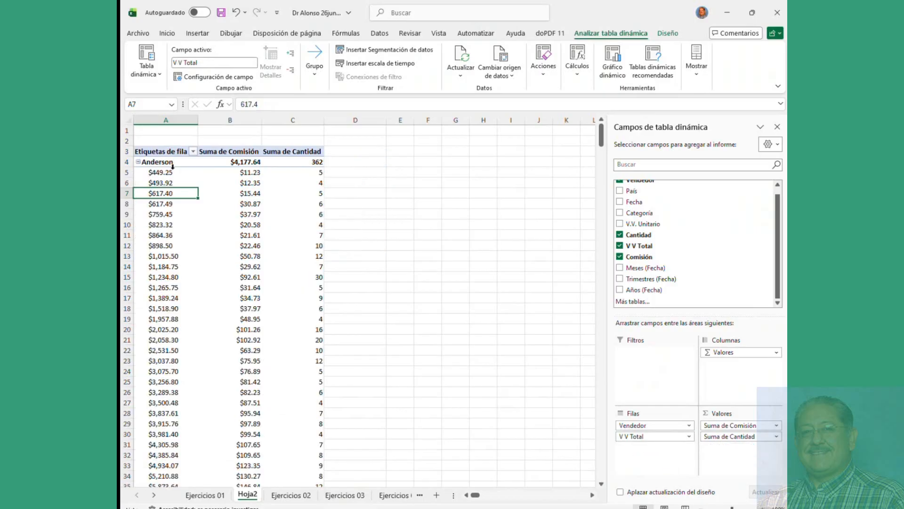
scroll(164, 197, "down", 15)
scroll(164, 197, "up", 15)
left_click(159, 256)
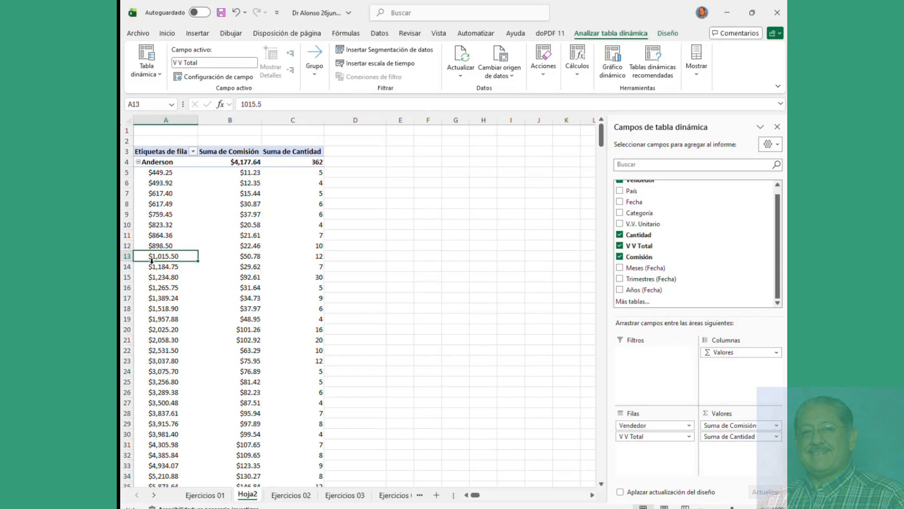
left_click(315, 257)
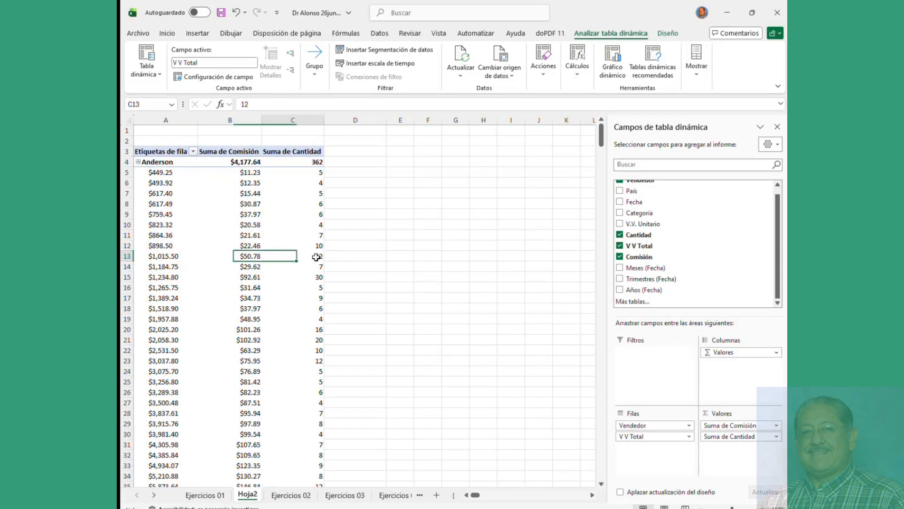
left_click(318, 283)
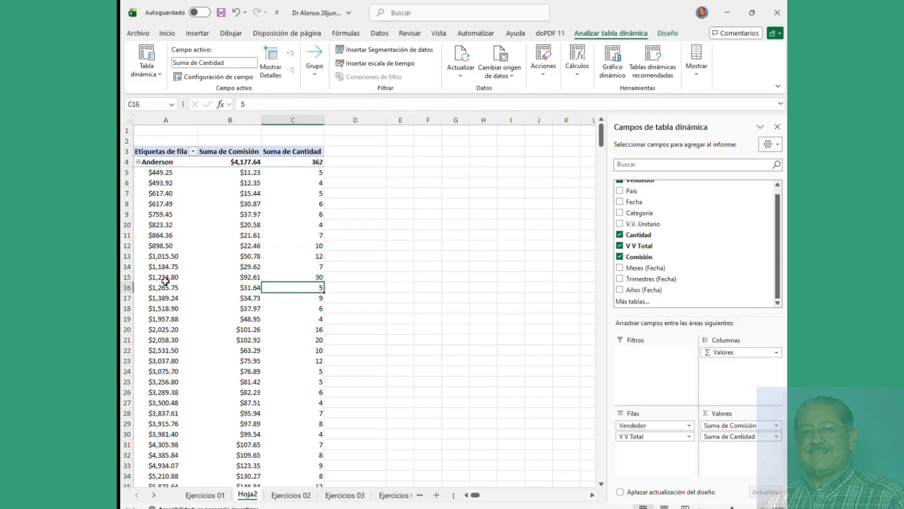
left_click(317, 276)
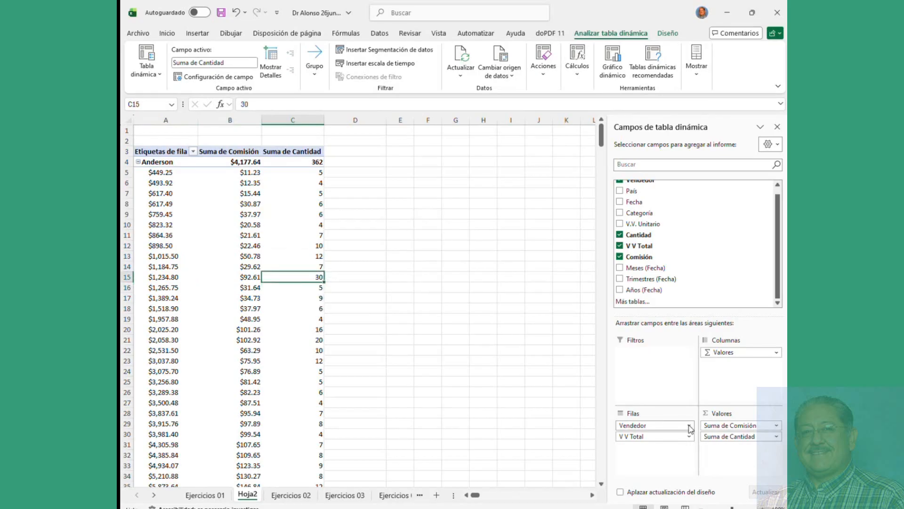
Step: Move V V Total from Filas through Columnas into Valores, then uncheck Vendedor
left_click_drag(638, 437, 744, 375)
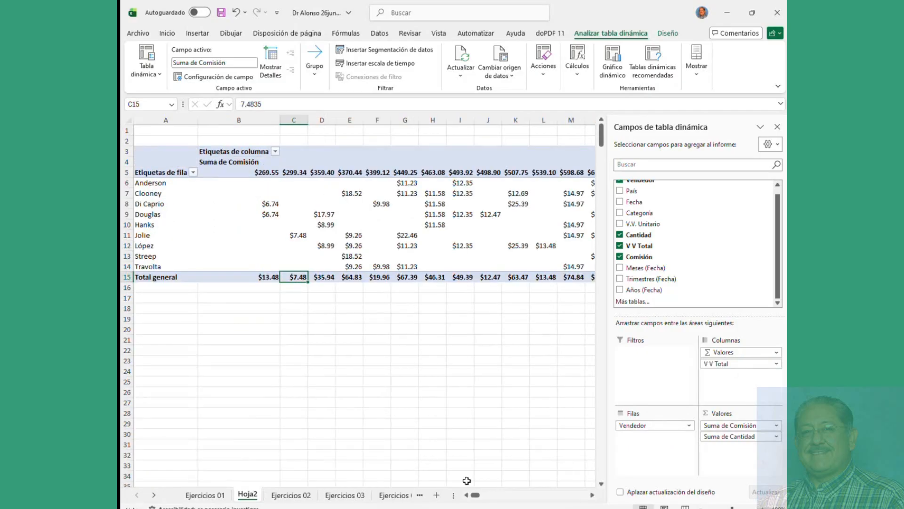
mouse_move(475, 495)
left_mouse_down()
mouse_move(569, 497)
mouse_move(472, 502)
left_mouse_up()
left_click_drag(729, 363, 738, 458)
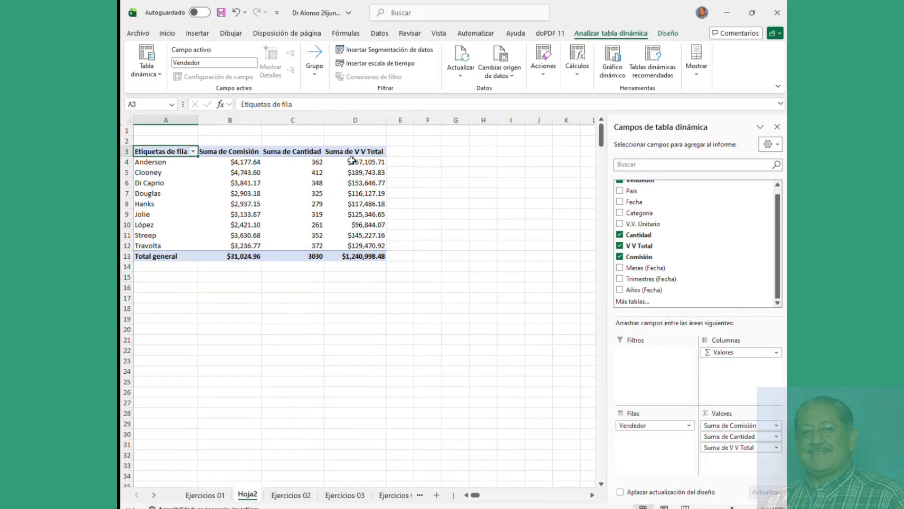
mouse_move(354, 161)
mouse_move(306, 199)
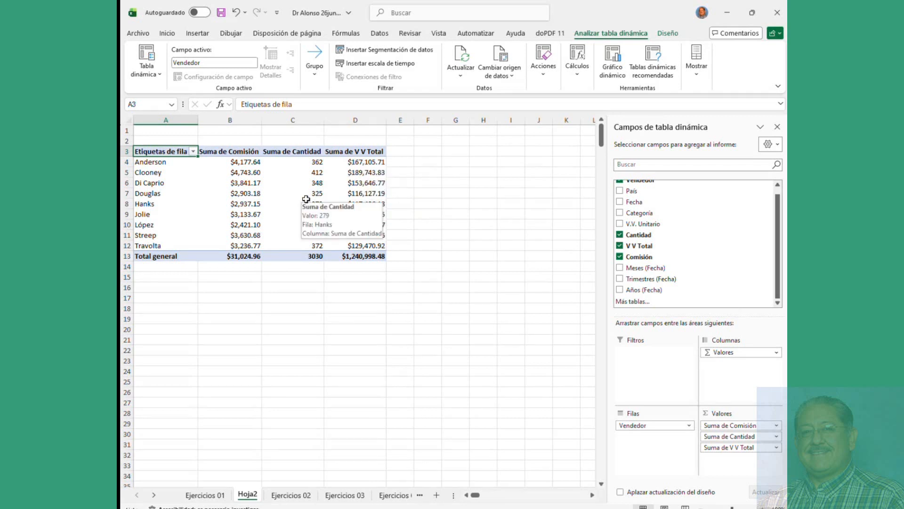
scroll(664, 239, "up", 1)
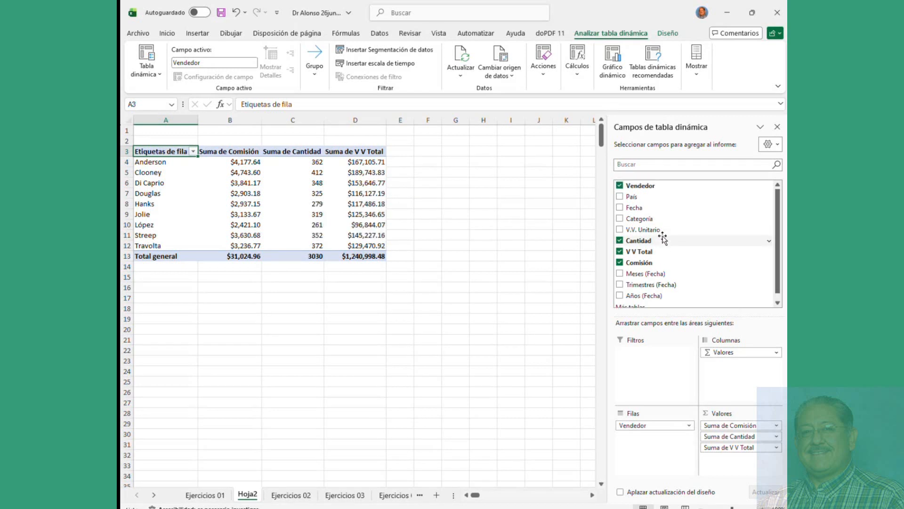
left_click(621, 186)
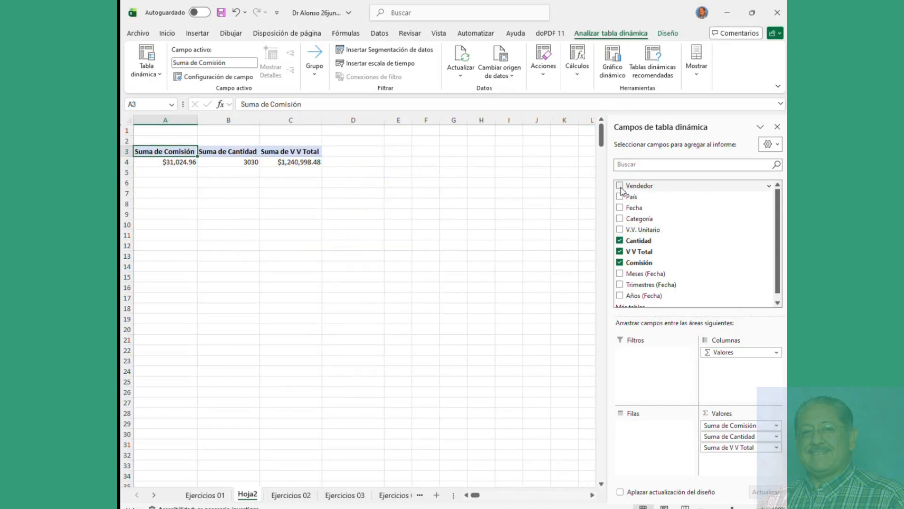
Step: Add País as rows and move Vendedor from Columnas into the Filtros area
left_click(619, 197)
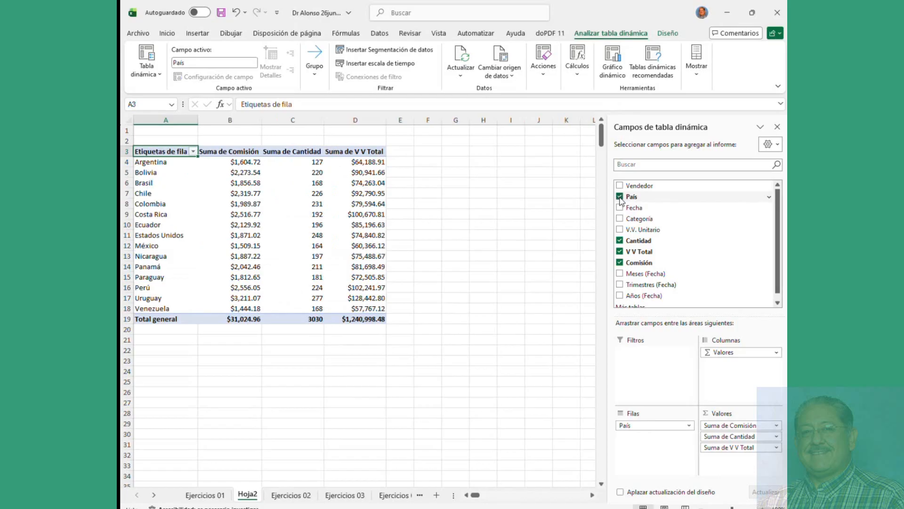
mouse_move(221, 250)
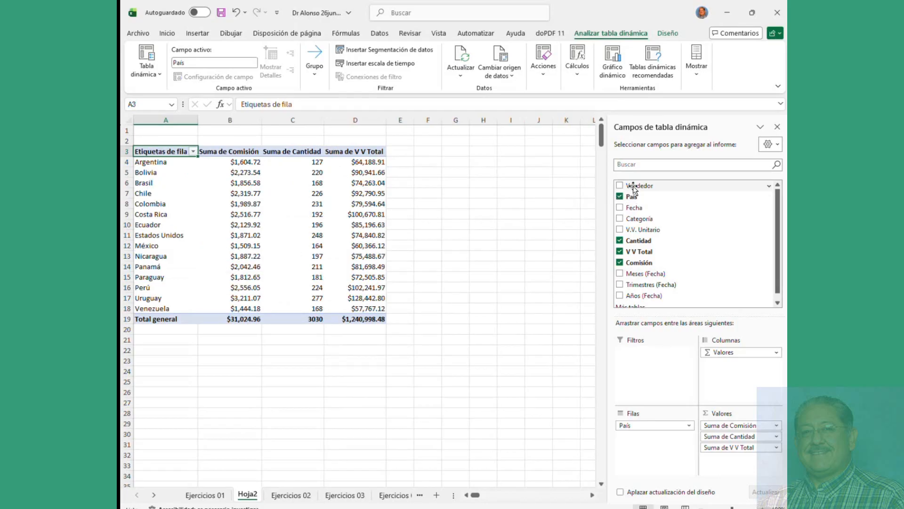
left_click_drag(634, 185, 738, 371)
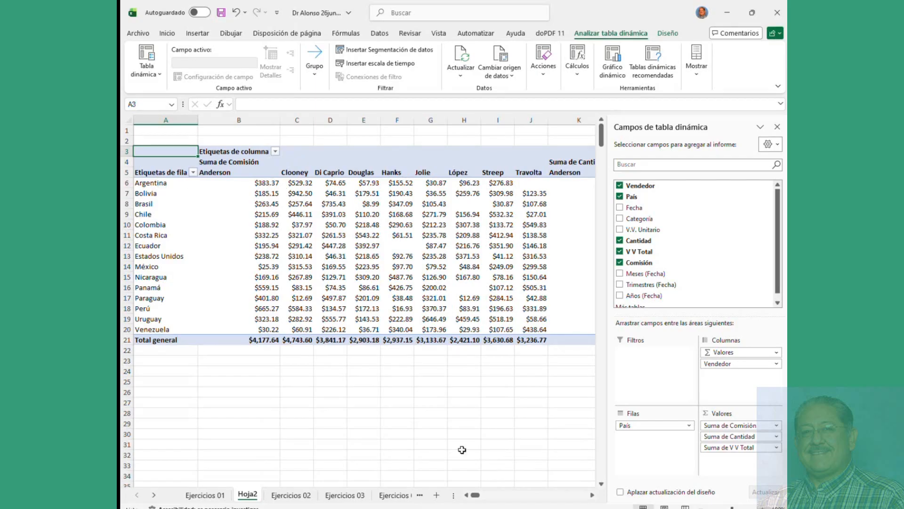
mouse_move(475, 495)
left_mouse_down()
mouse_move(491, 495)
mouse_move(475, 497)
left_mouse_up()
left_click_drag(723, 364, 662, 381)
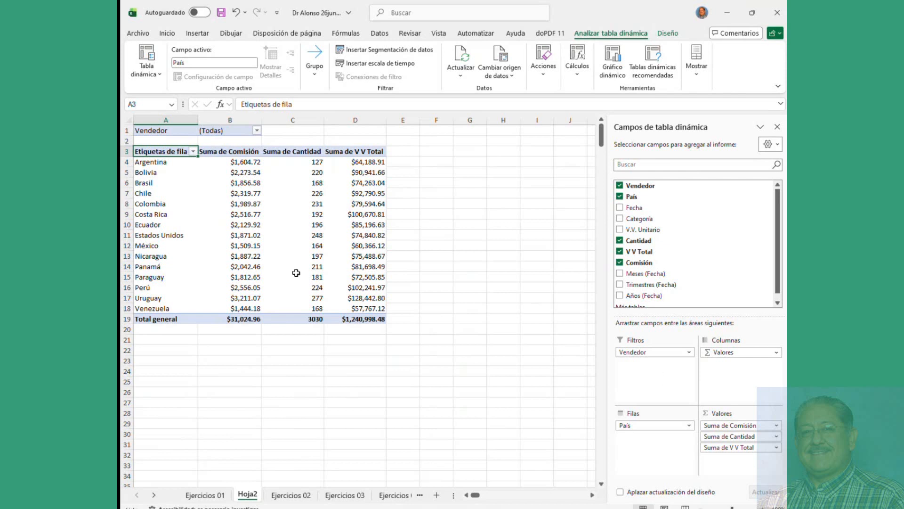
Step: Filter the pivot's Vendedor field to Anderson, then Di Caprio, and finally Jolie
left_click(257, 132)
left_click(164, 166)
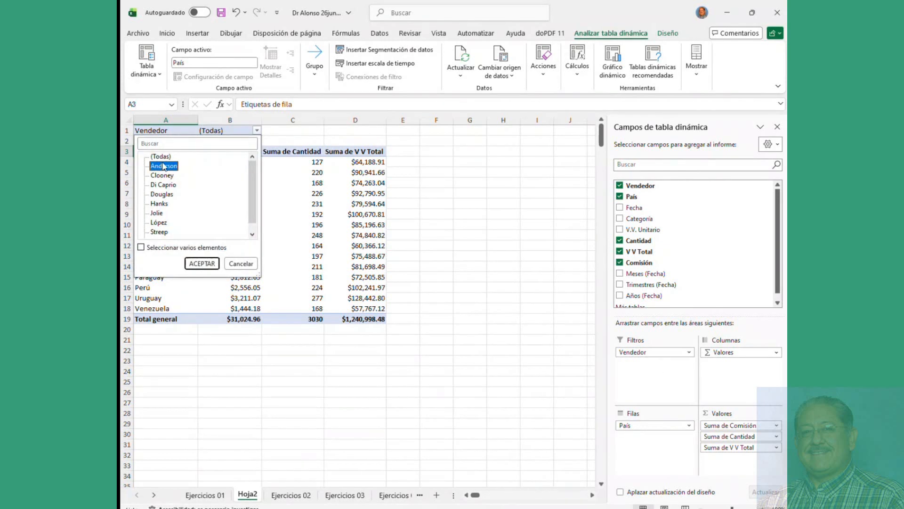
left_click(202, 264)
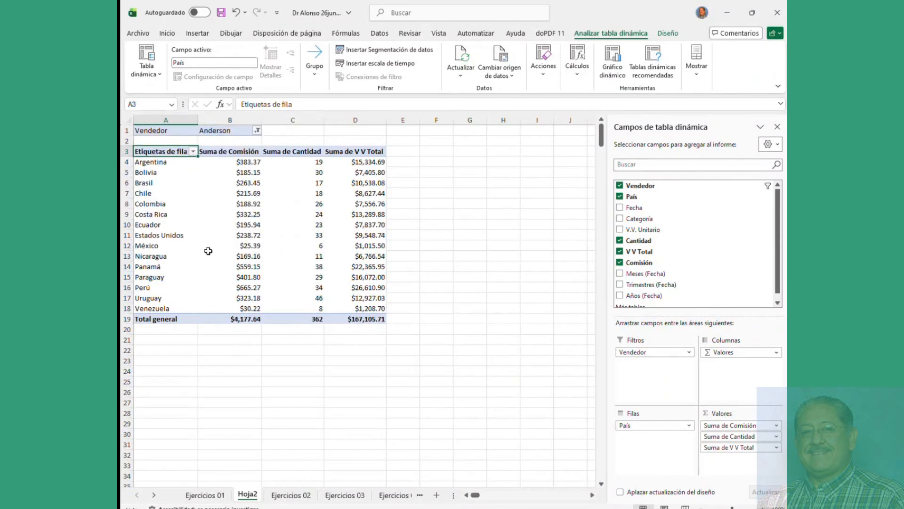
left_click(257, 130)
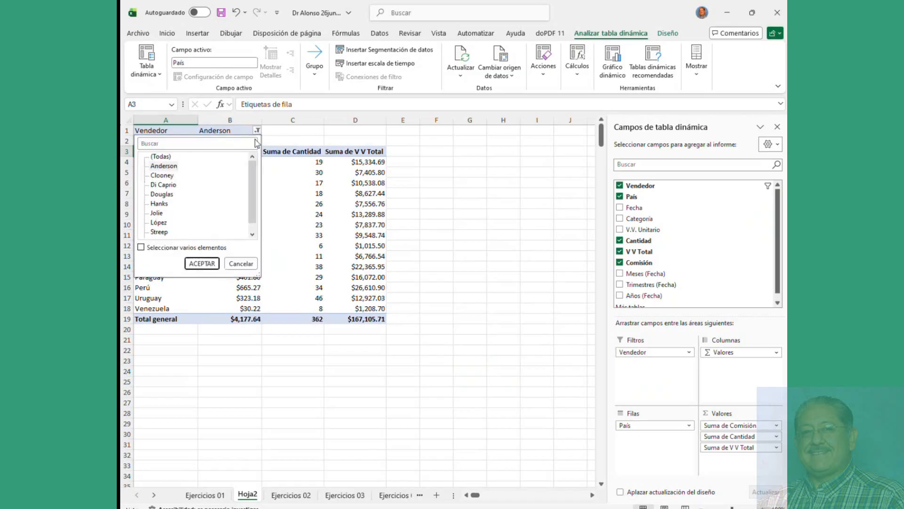
left_click(171, 185)
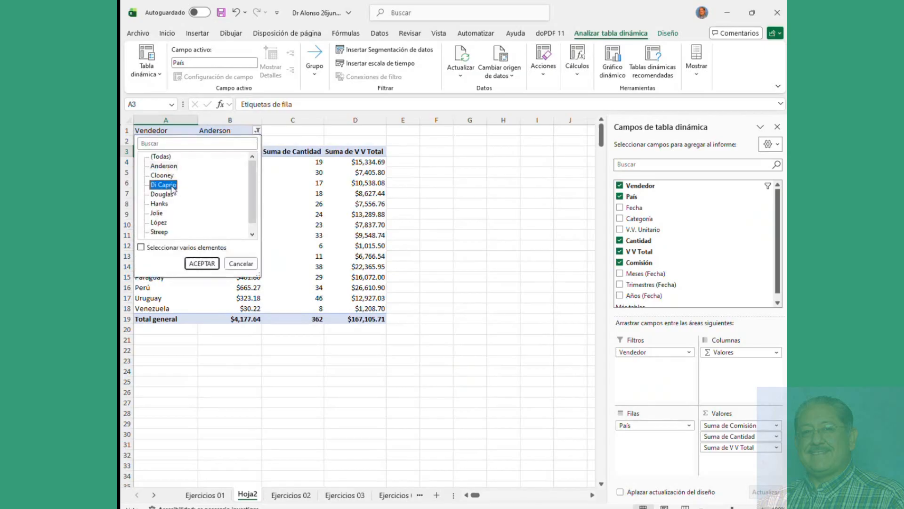
left_click(197, 264)
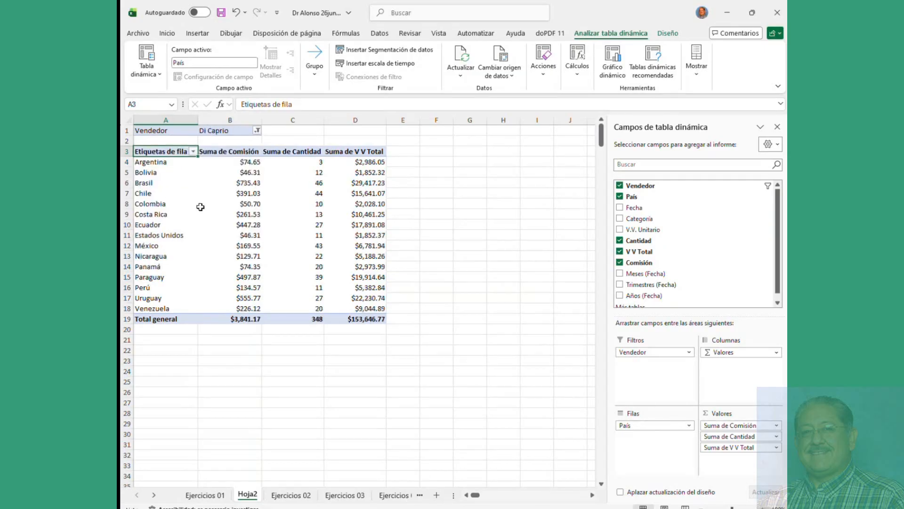
left_click(256, 131)
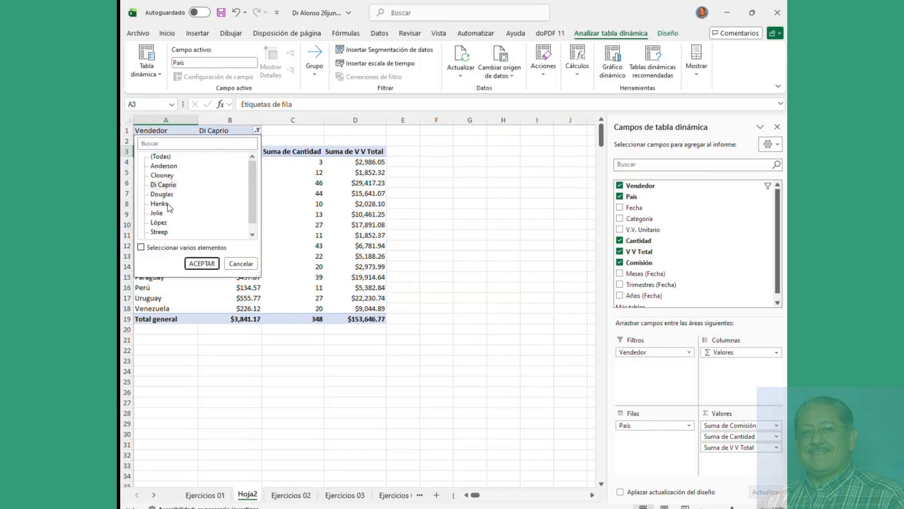
left_click(162, 214)
left_click(195, 262)
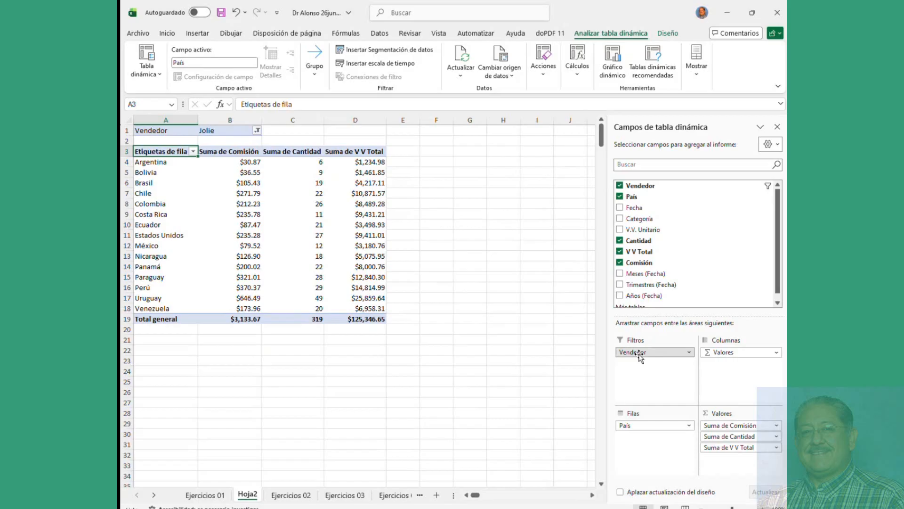
Step: Drag Vendedor back to Columnas, then uncheck Vendedor, País, Cantidad, V V Total and Comisión
left_click_drag(639, 353, 720, 366)
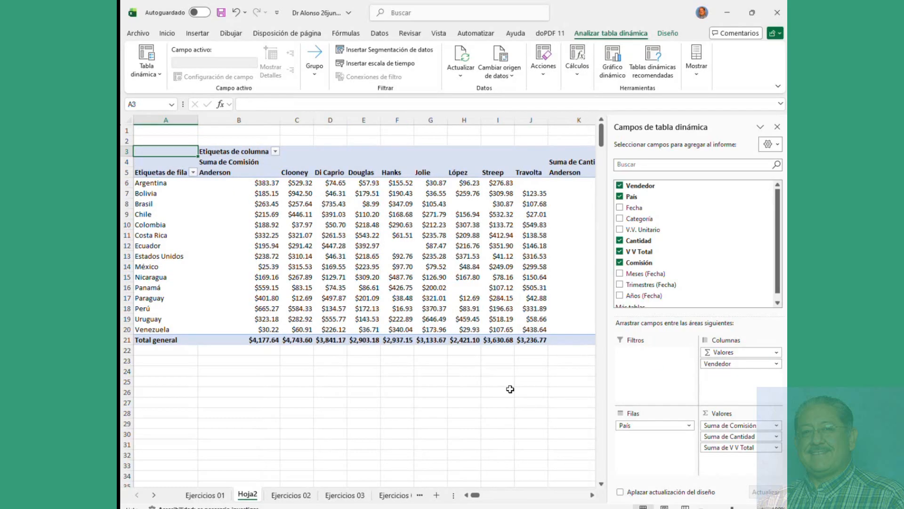
mouse_move(476, 495)
left_mouse_down()
mouse_move(493, 499)
mouse_move(470, 506)
left_mouse_up()
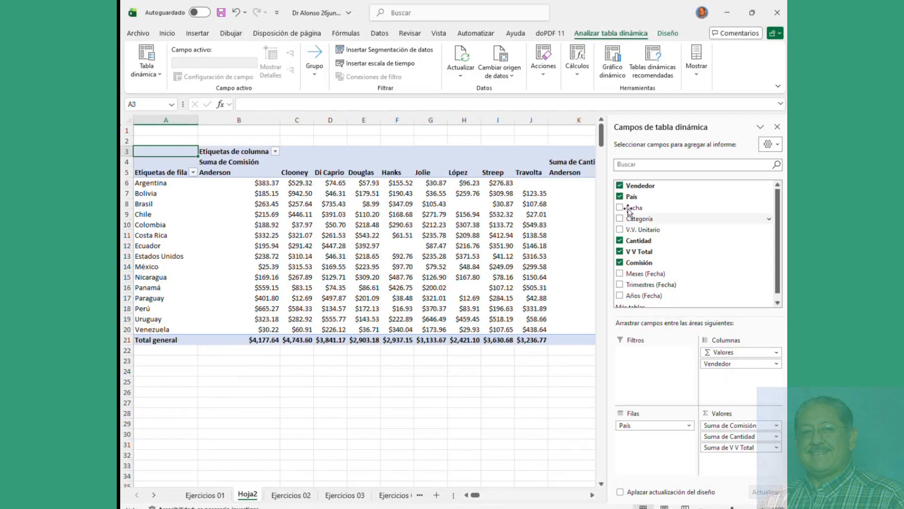
left_click(619, 185)
left_click(620, 196)
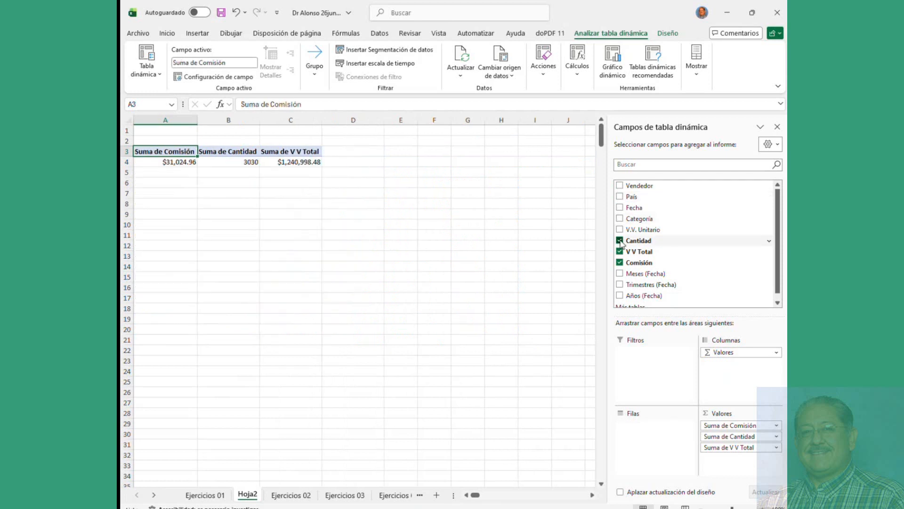
left_click(620, 240)
left_click(620, 252)
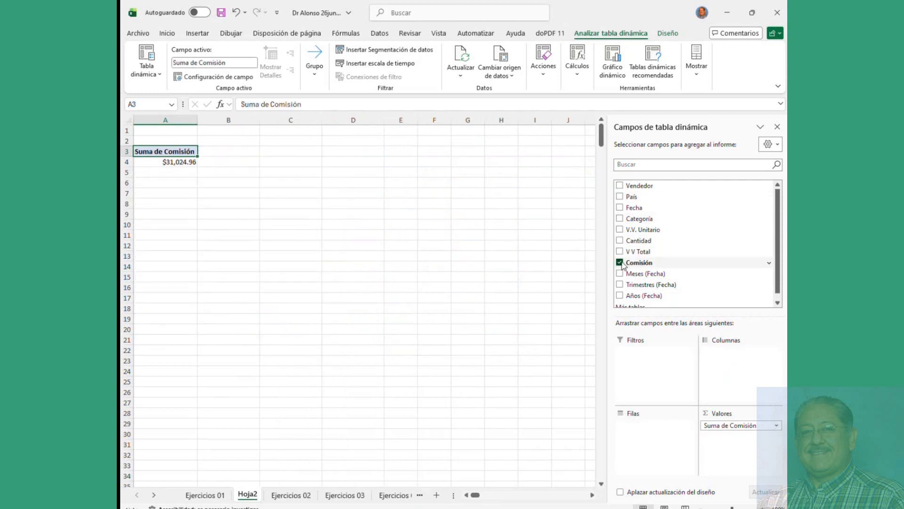
left_click(620, 262)
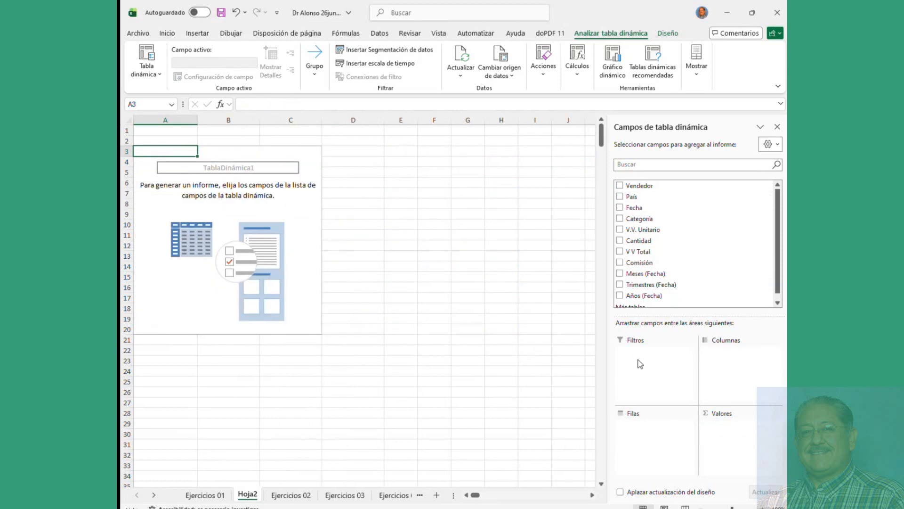
Step: Tick Vendedor as rows, add V V Total to Valores, and select Hanks' total in B8
left_click(620, 187)
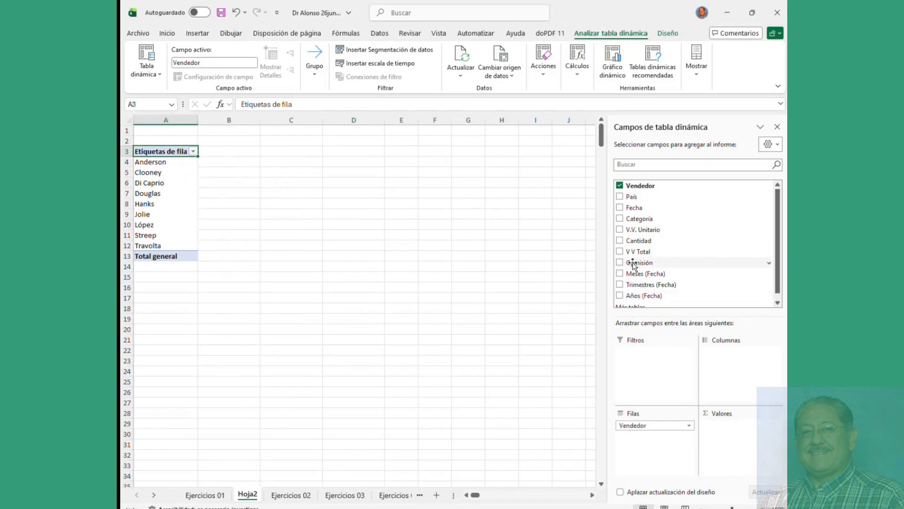
left_click_drag(633, 252, 738, 443)
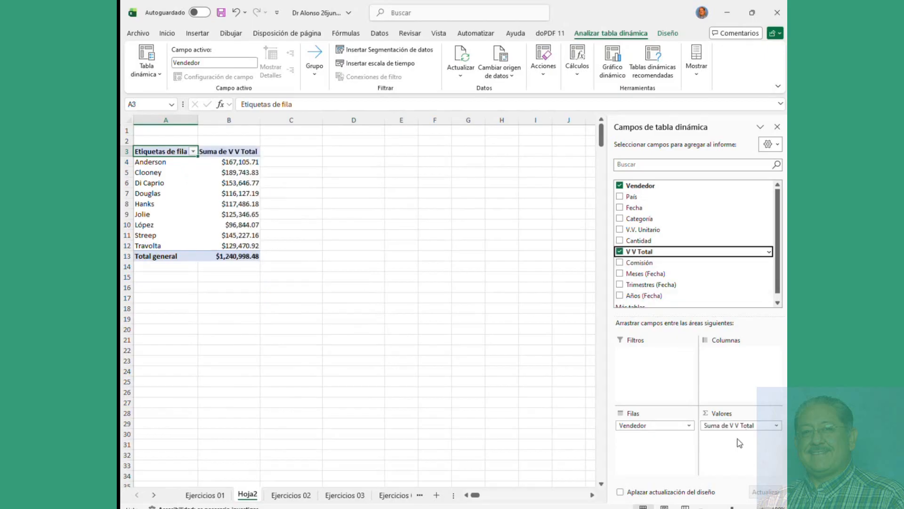
left_click(234, 203)
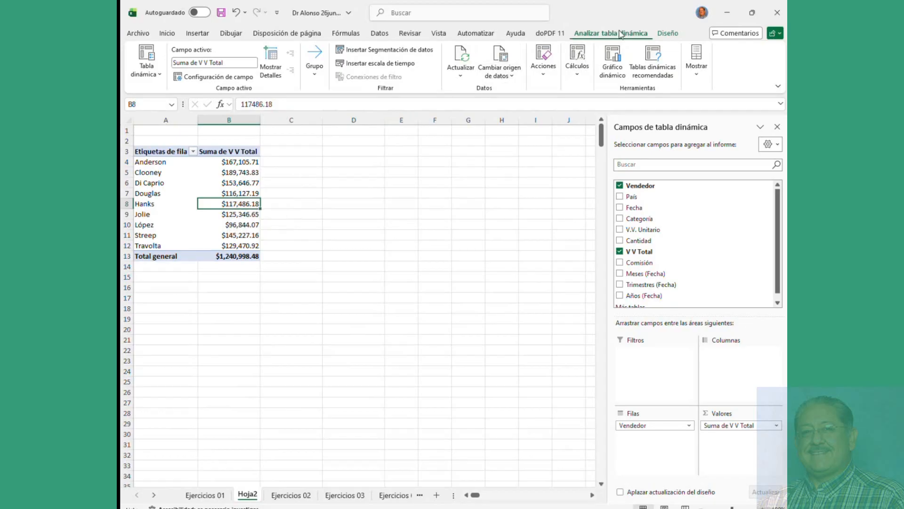
Step: Turn on banded rows for the seller pivot, trying column banding and removing it again
left_click(676, 34)
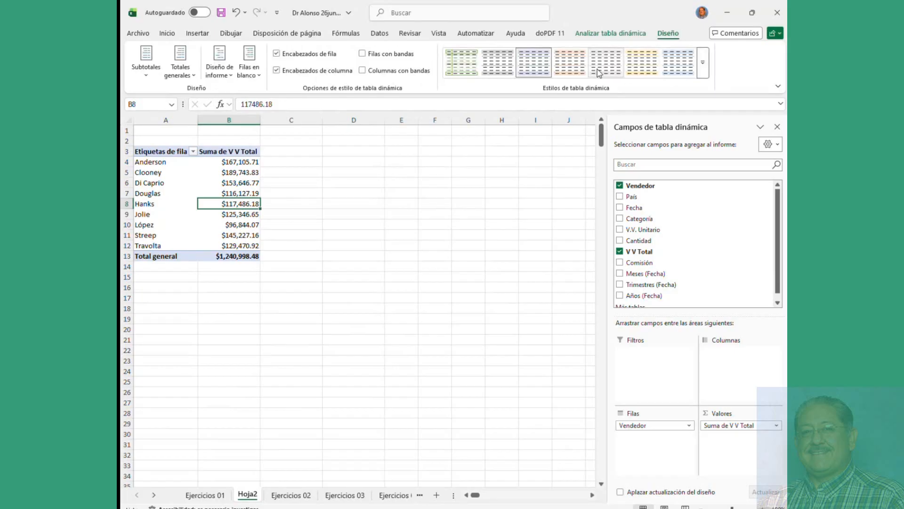
left_click(362, 54)
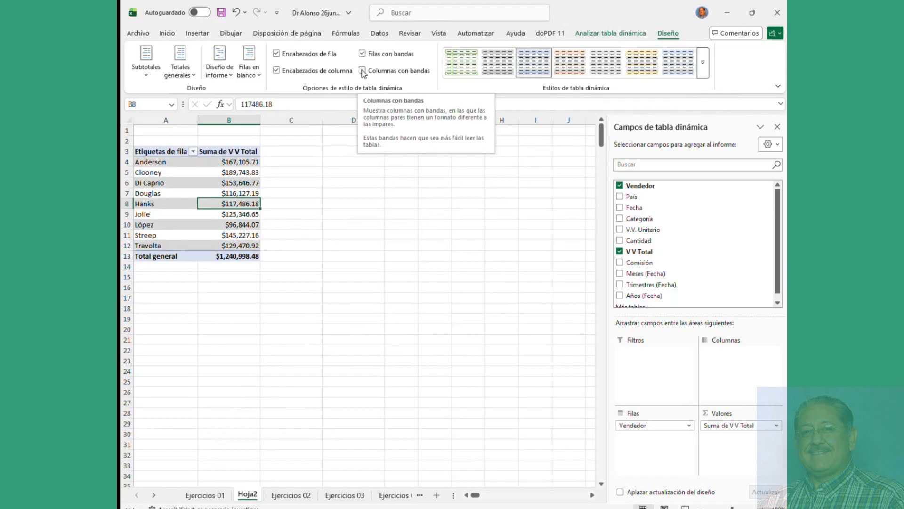
left_click(362, 70)
left_click(362, 71)
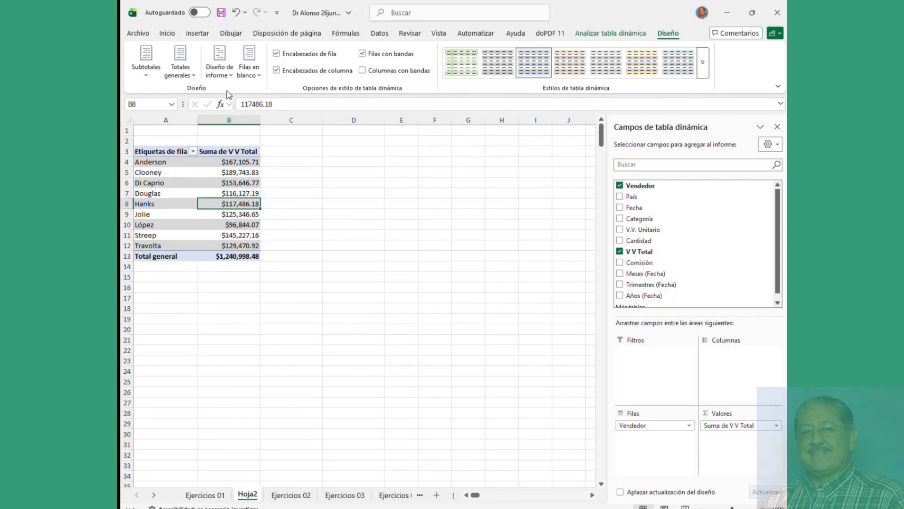
Step: Show the pivot in tabular form and add Fecha, grouped into years, quarters and months
left_click(220, 66)
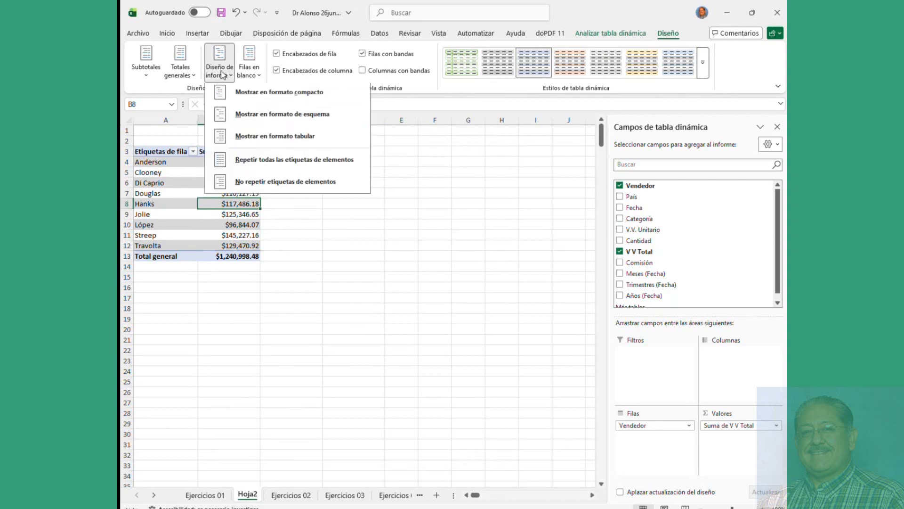
left_click(263, 143)
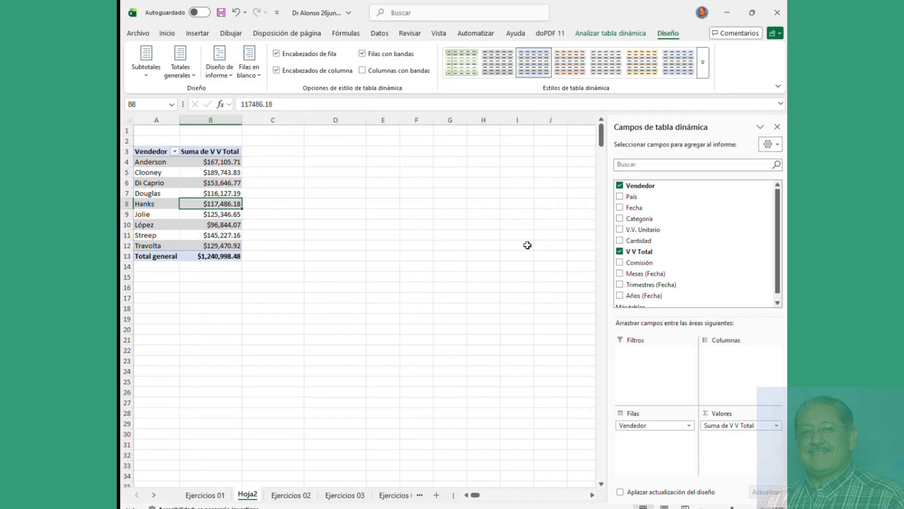
left_click(620, 208)
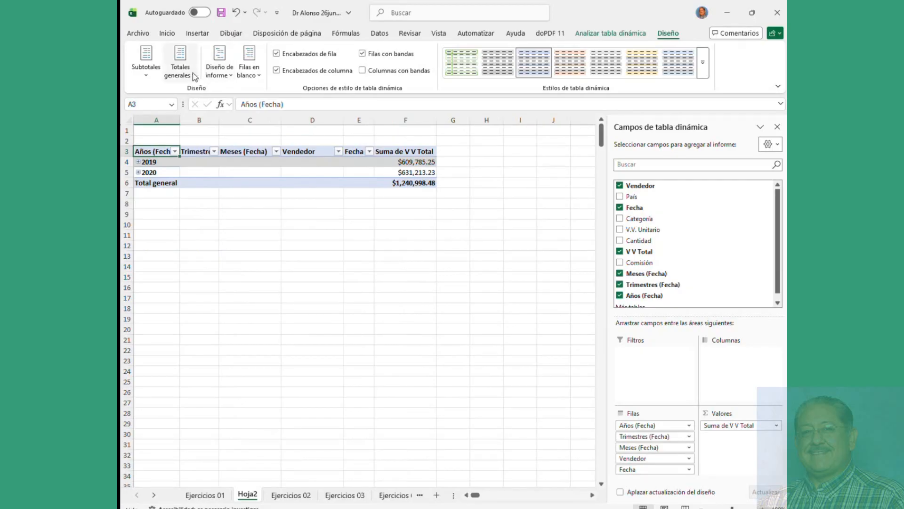
Step: Turn the pivot's grand totals off, then back on for rows and columns
left_click(197, 34)
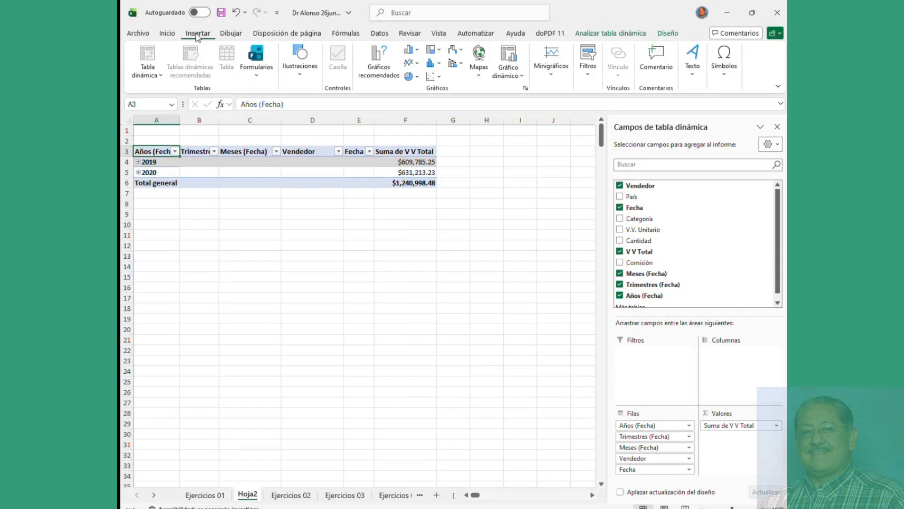
left_click(601, 34)
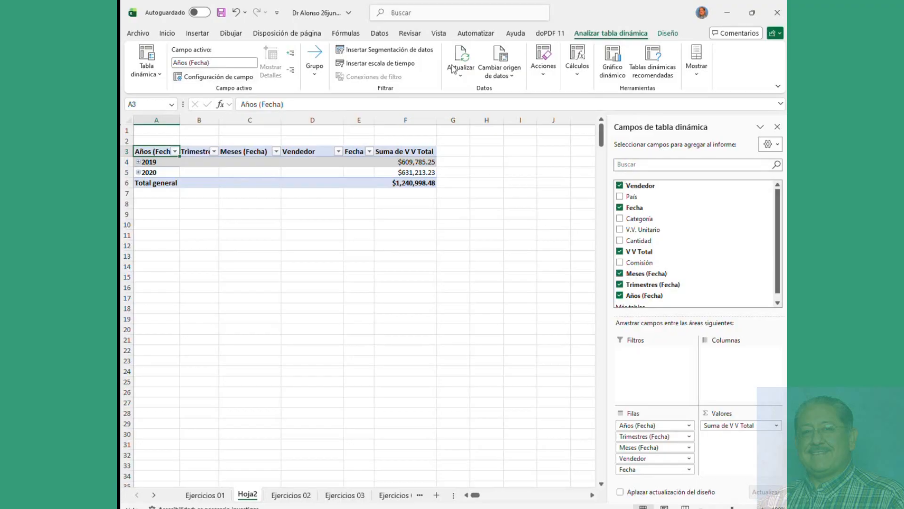
left_click(668, 33)
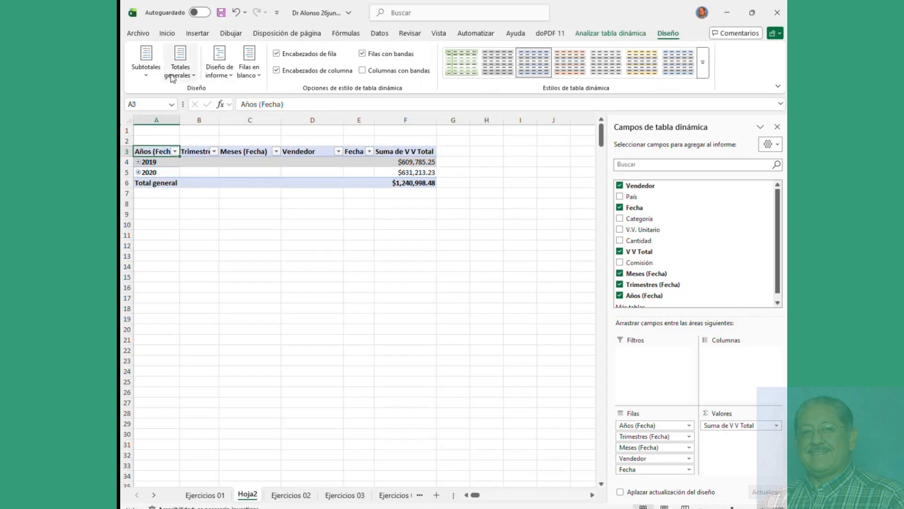
left_click(181, 69)
left_click(208, 96)
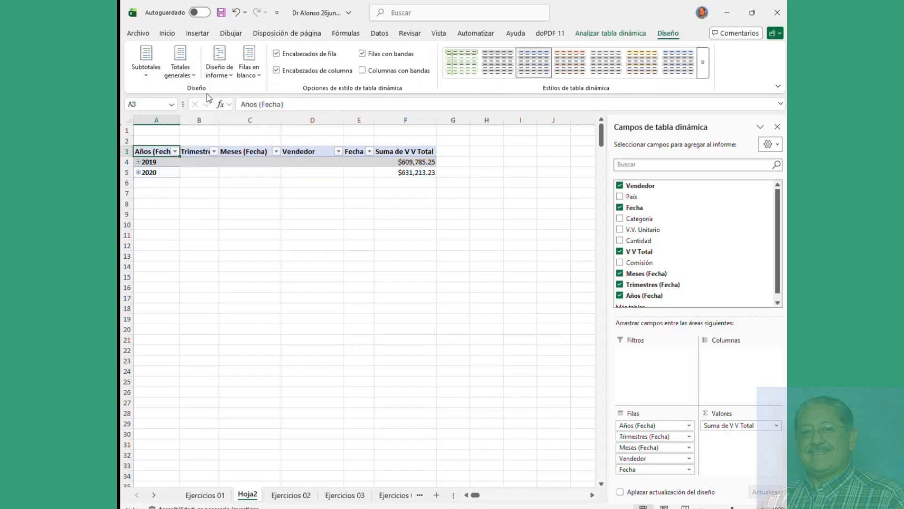
left_click(188, 69)
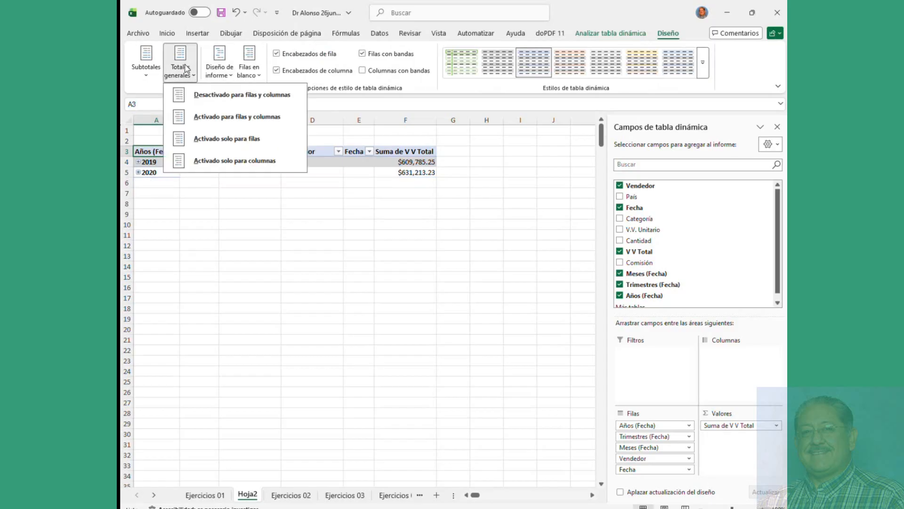
left_click(214, 118)
Step: Switch the pivot back to compact form and expand 2020 and 2019 into quarters
left_click(219, 64)
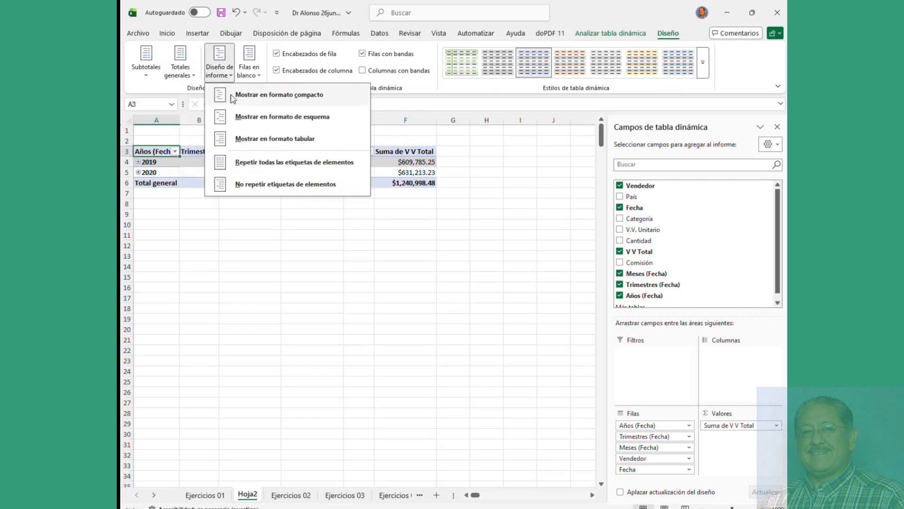
left_click(233, 96)
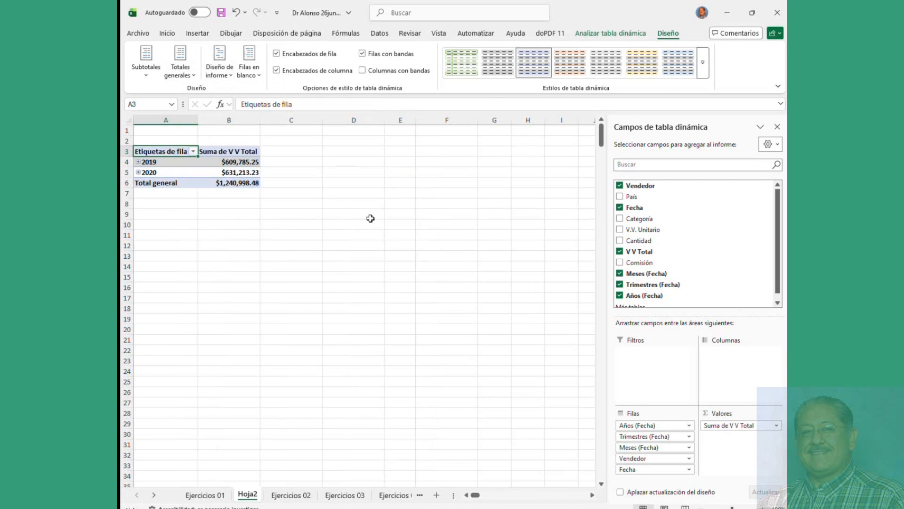
left_click(139, 172)
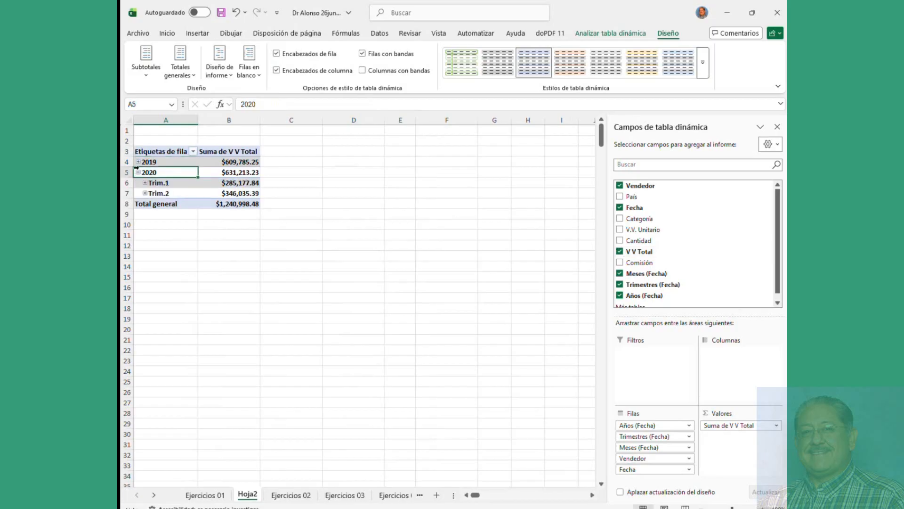
left_click(138, 163)
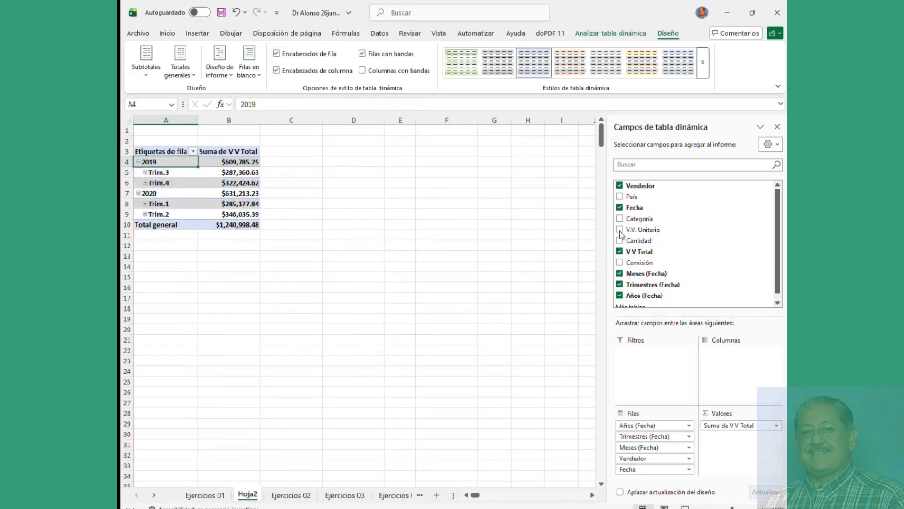
Step: Uncheck Fecha, Vendedor, V V Total, Meses, Trimestres and Años to empty the pivot
left_click(620, 207)
left_click(620, 185)
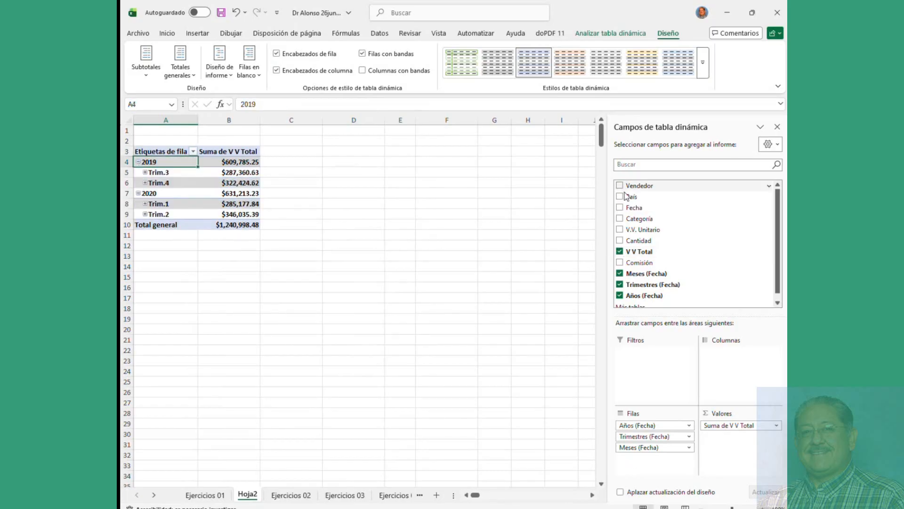
left_click(620, 251)
left_click(620, 273)
left_click(620, 285)
left_click(620, 295)
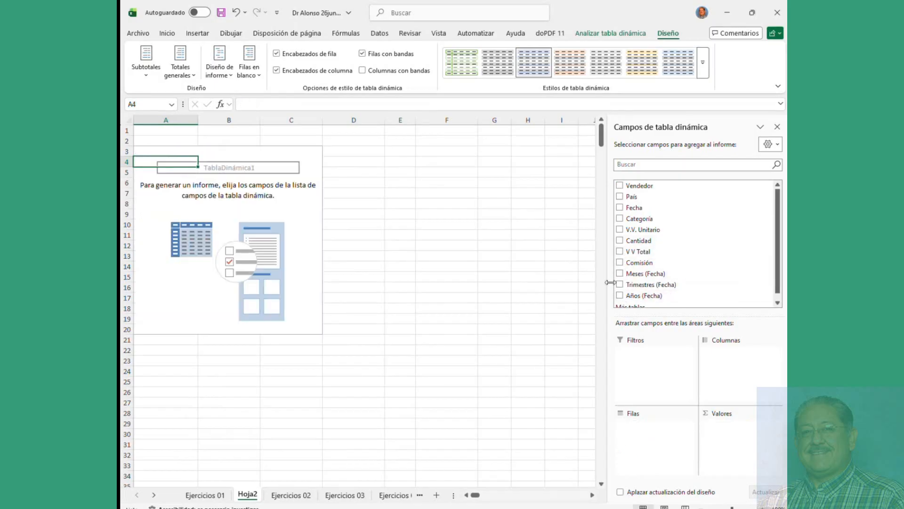
Step: Add Vendedor as rows and V.V. Unitario as the summed value, totalling $166,483.89
left_click(619, 186)
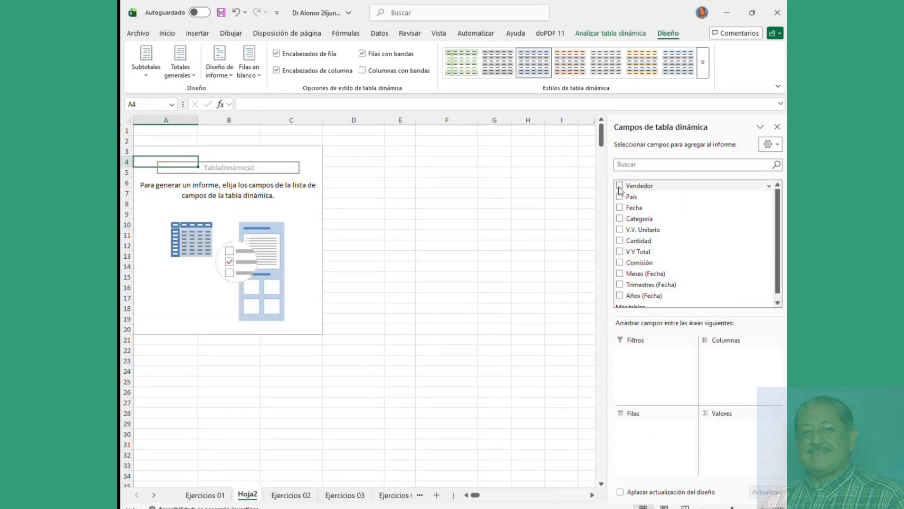
left_click(620, 229)
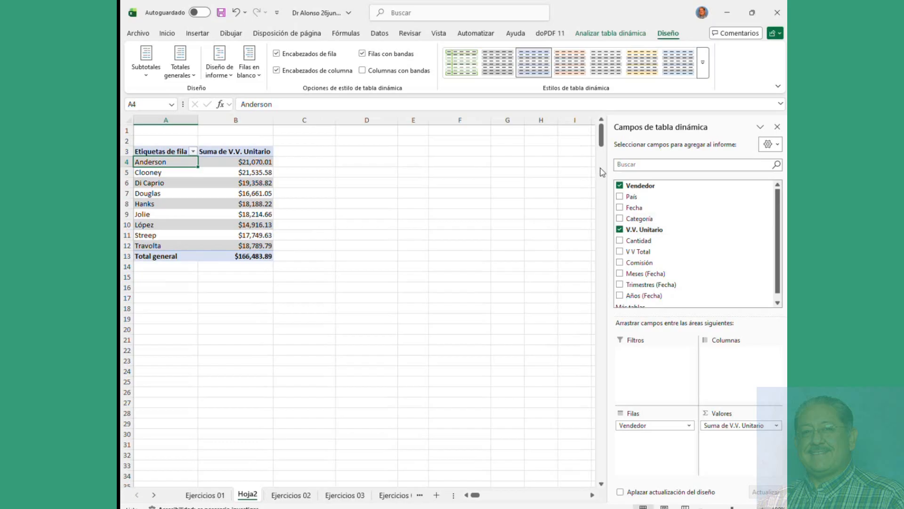
left_click(618, 34)
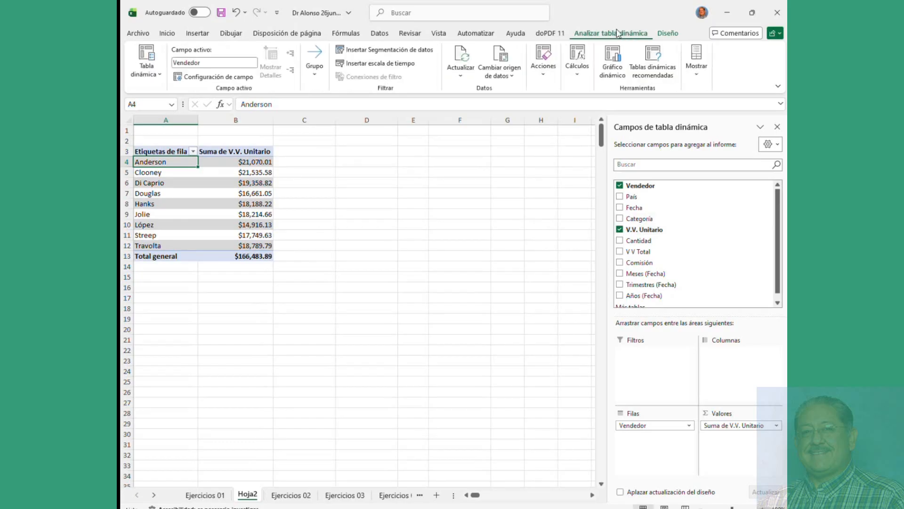
Step: Insert a pivot line chart with markers plotting each seller's V.V. Unitario sum
left_click(613, 55)
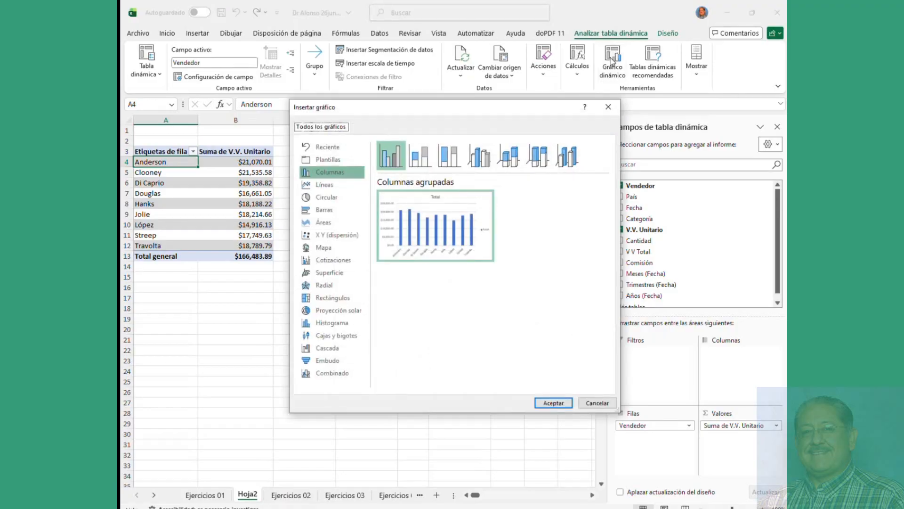
left_click(421, 158)
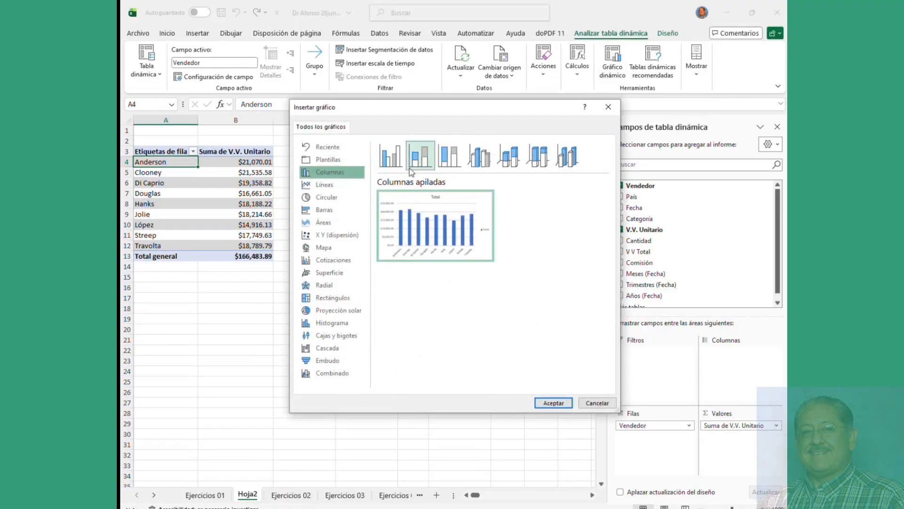
left_click(329, 185)
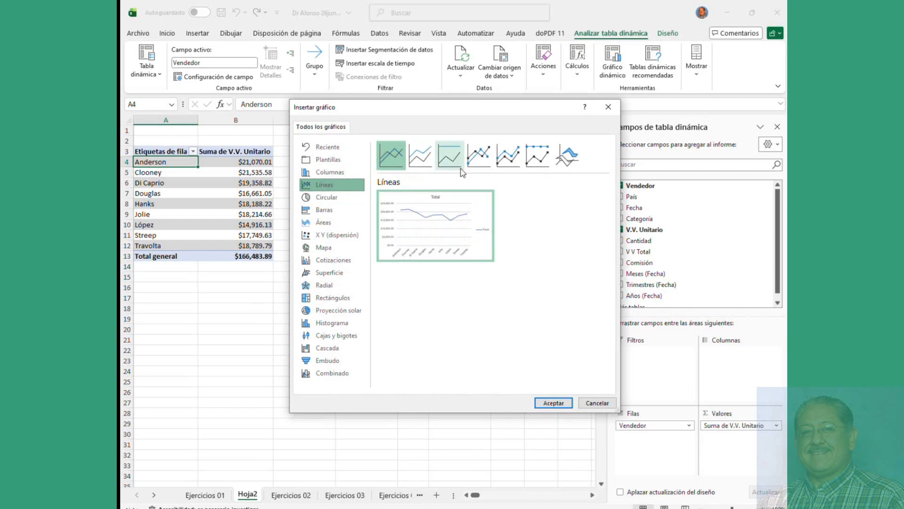
left_click(483, 163)
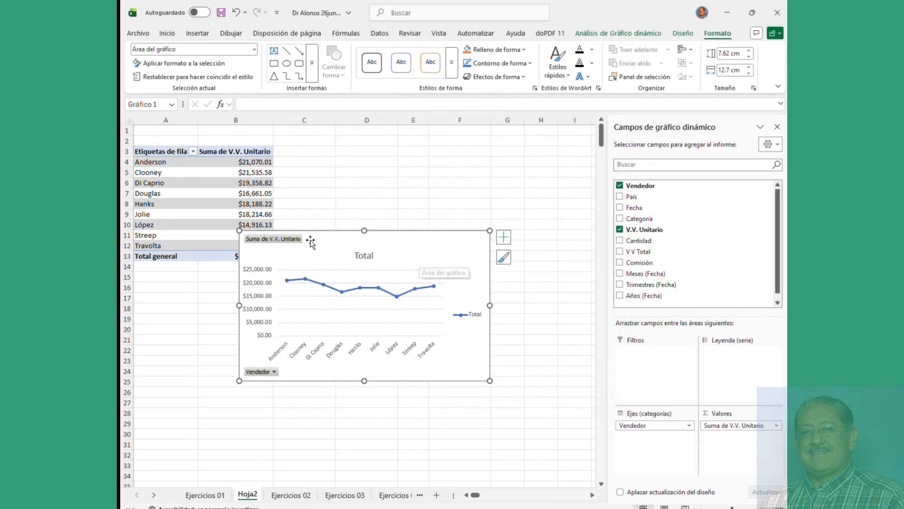
Step: Move the line chart up beside the pivot table and select its line, gridlines and plot area
left_click_drag(312, 240, 393, 171)
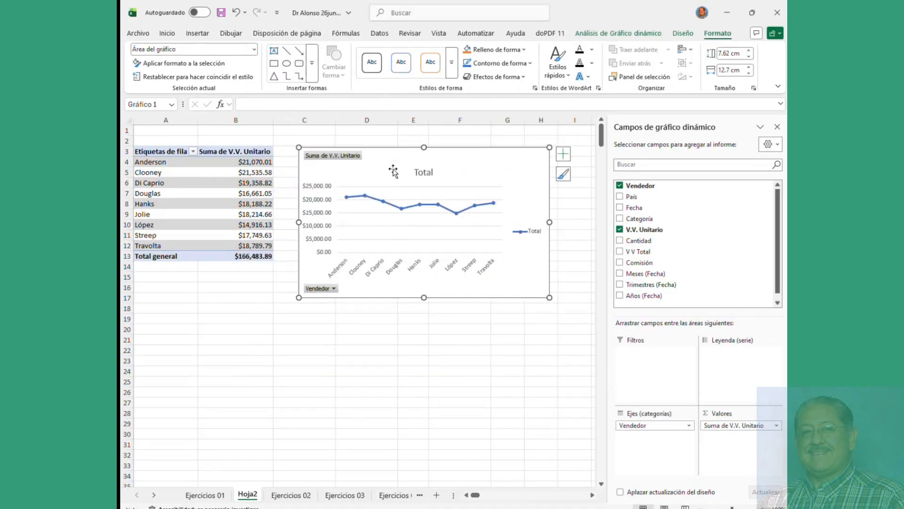
double_click(393, 170)
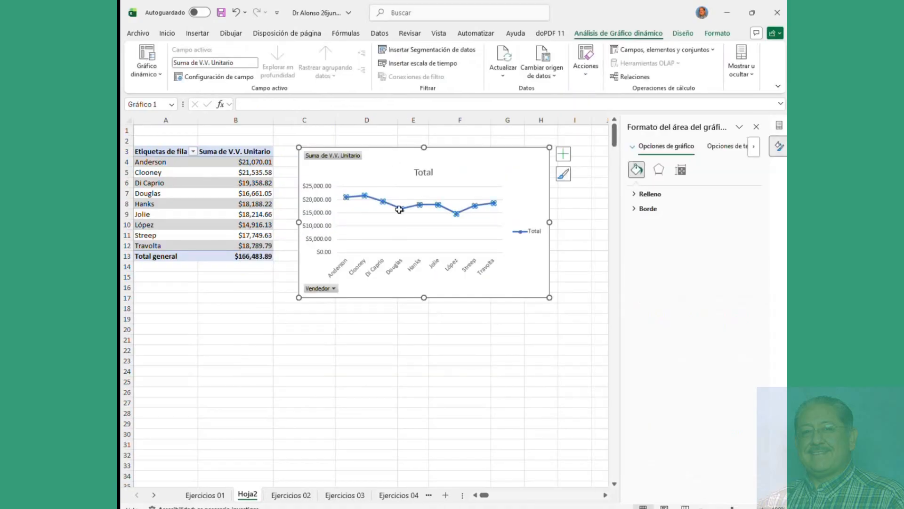
left_click(399, 207)
left_click(404, 227)
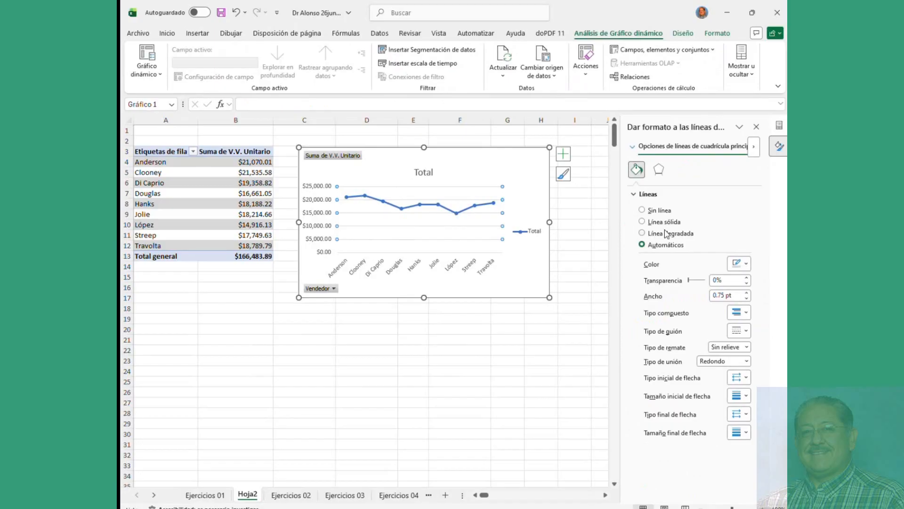
left_click(460, 217)
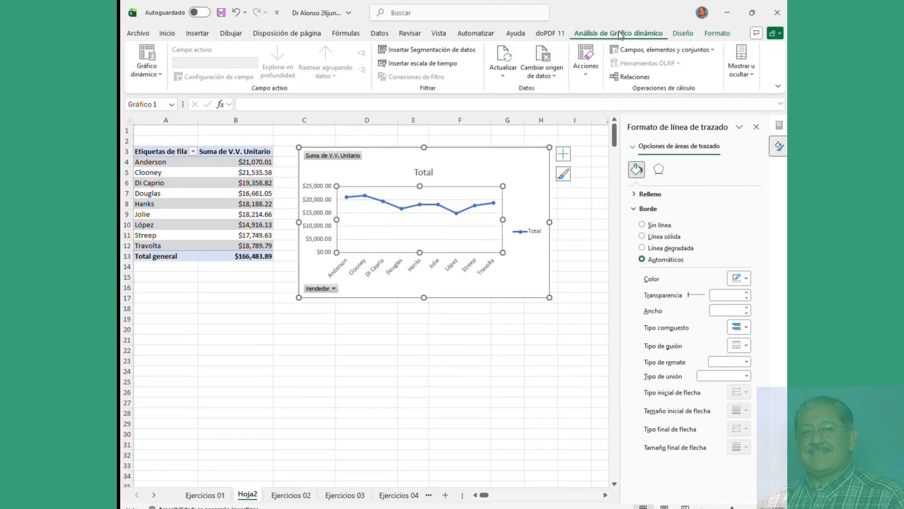
Step: Try several Diseño chart styles, including one with value labels on the line
left_click(684, 34)
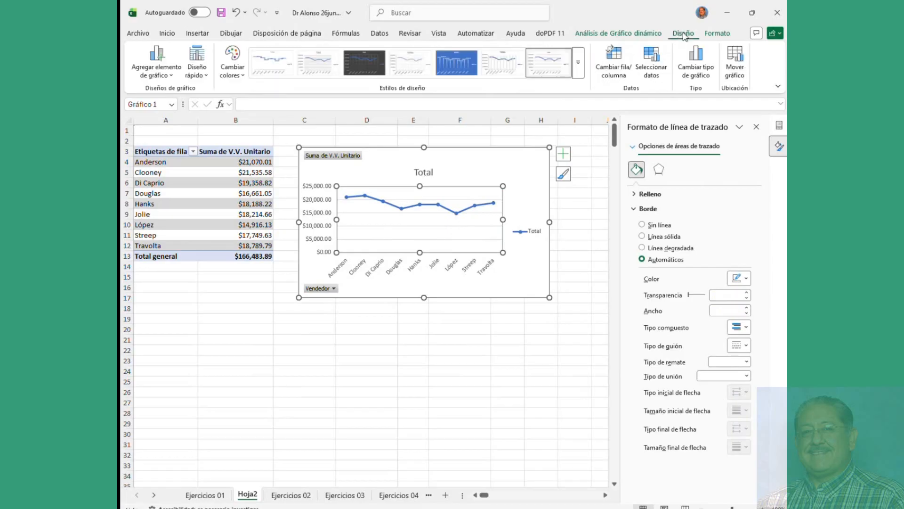
left_click(579, 63)
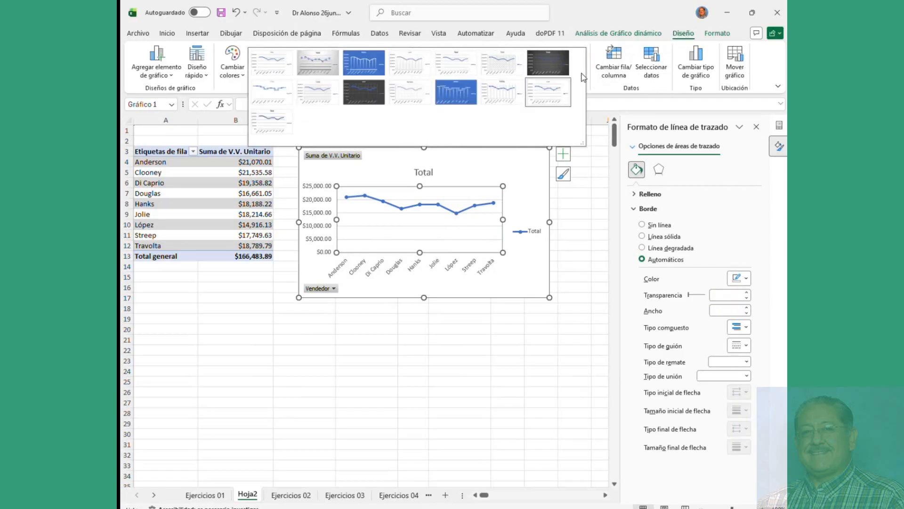
left_click(567, 83)
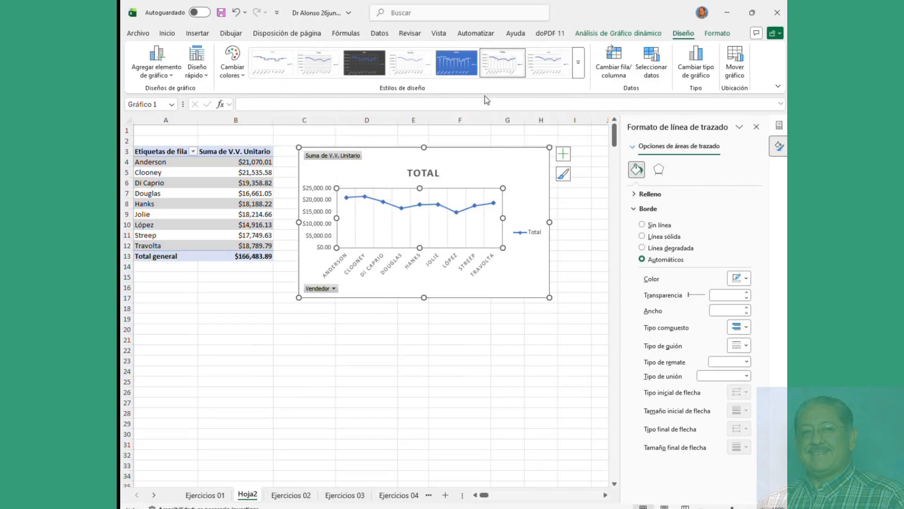
left_click(577, 75)
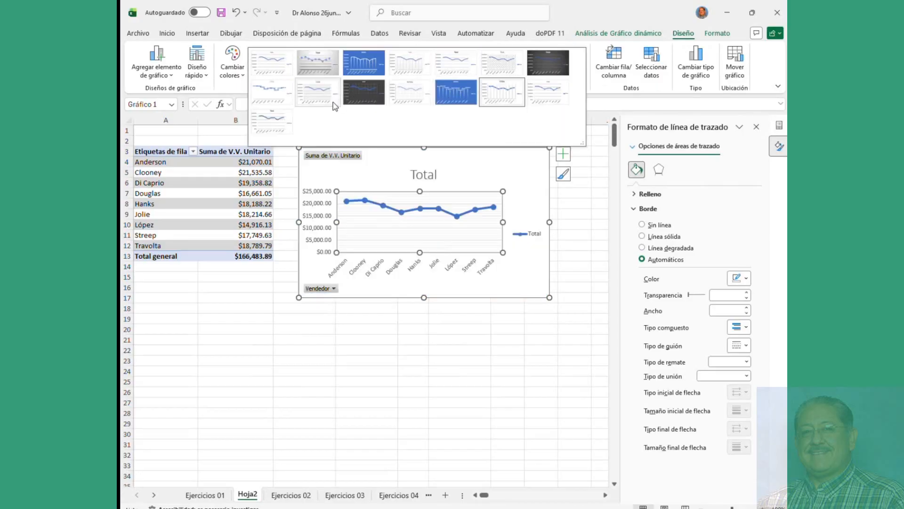
left_click(273, 86)
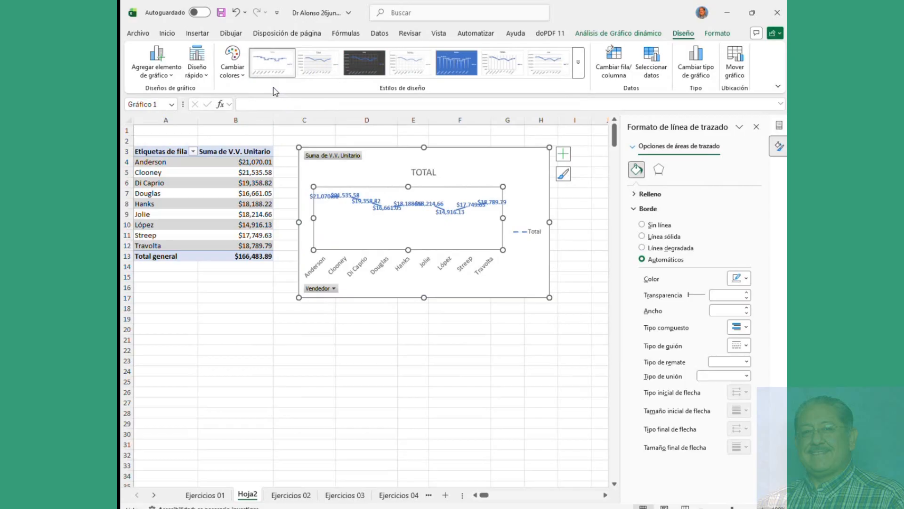
left_click(319, 68)
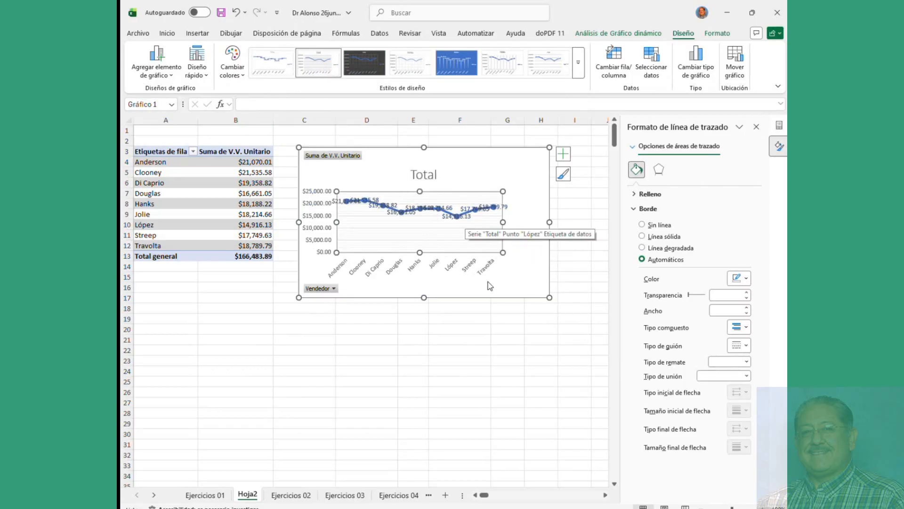
Step: Enlarge the chart from its corner and apply another style from the style flyout
left_click_drag(549, 298, 557, 323)
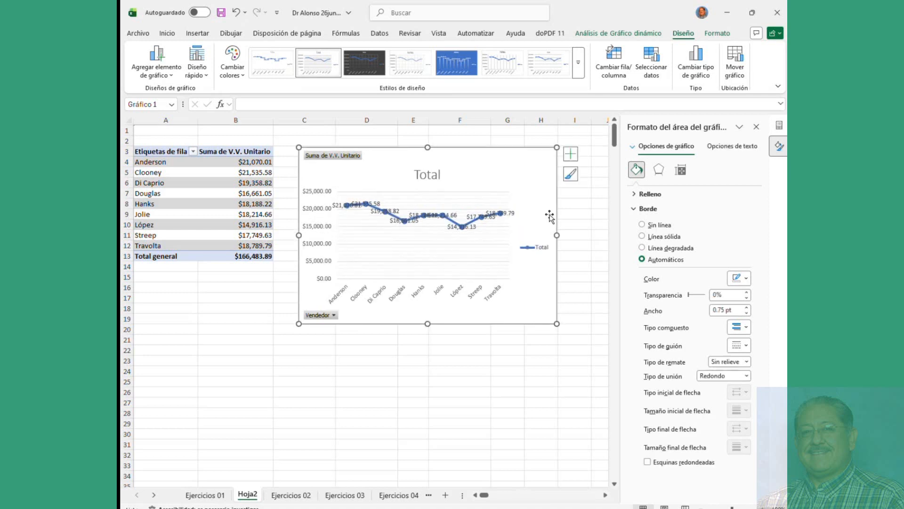
left_click(574, 176)
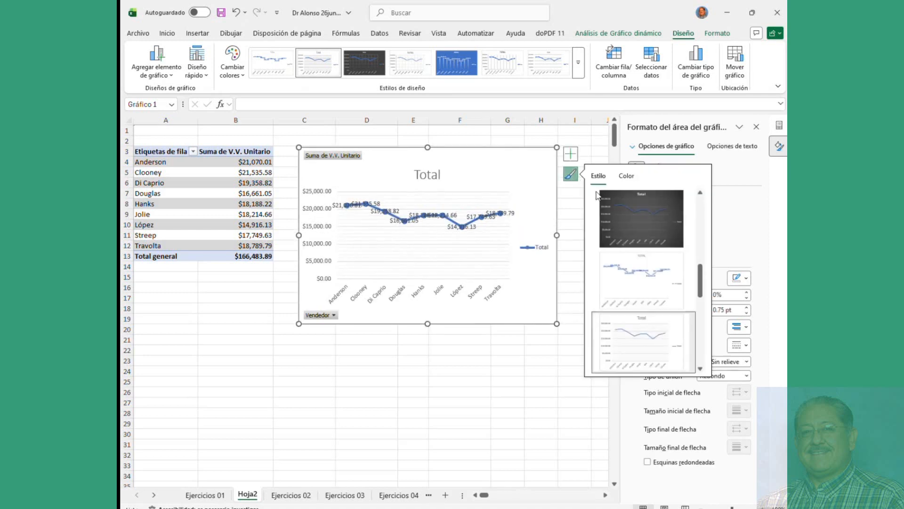
left_click(644, 282)
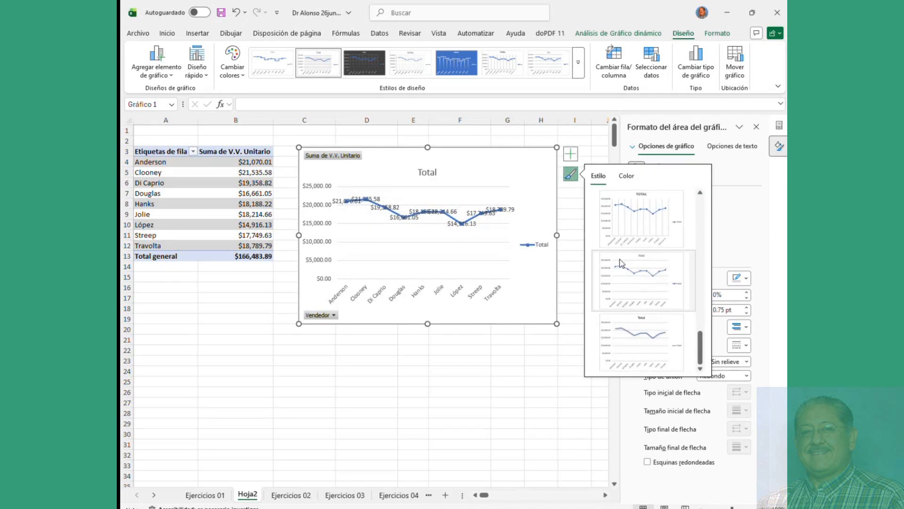
left_click(527, 176)
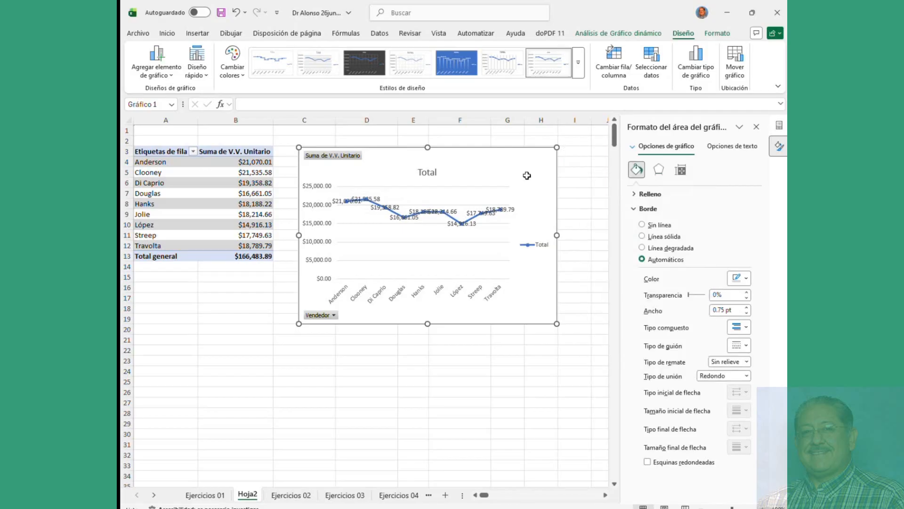
Step: Delete the line chart and browse line, area, stock and Rectángulos types for a new pivot chart
key("Delete")
left_click(621, 34)
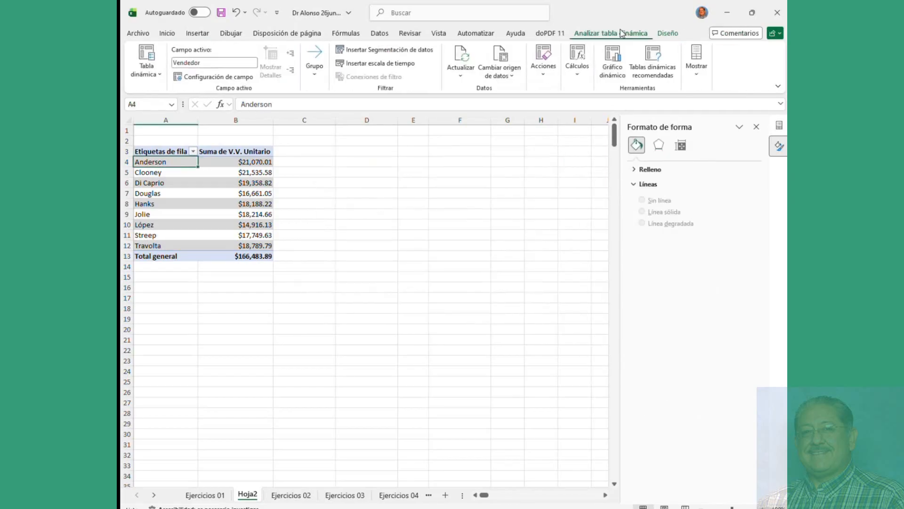
left_click(615, 56)
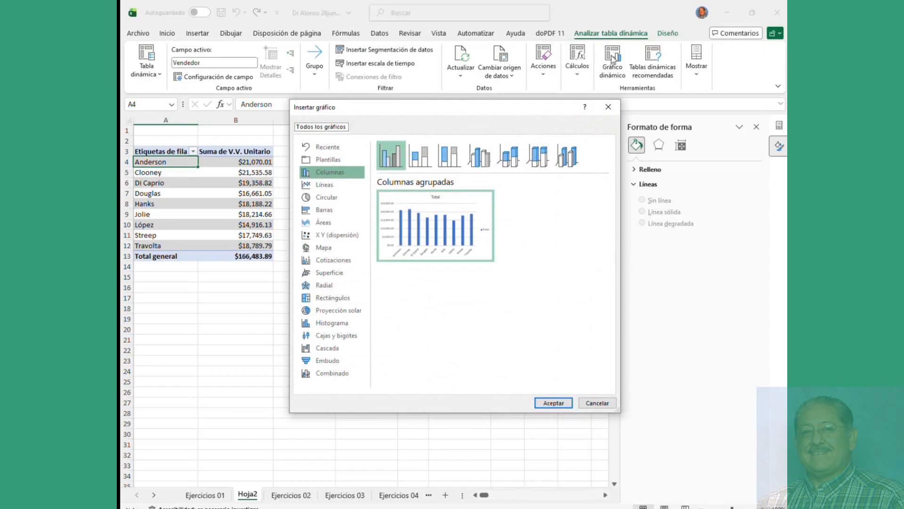
left_click(324, 185)
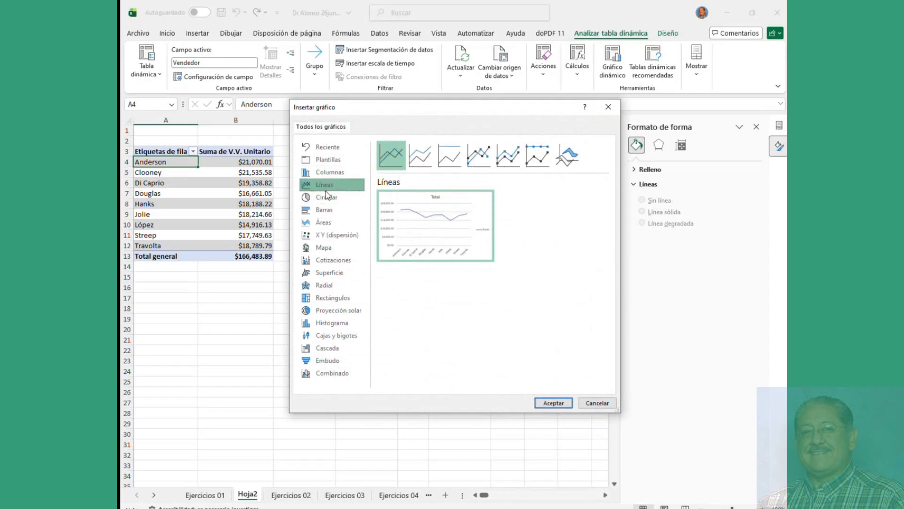
left_click(324, 224)
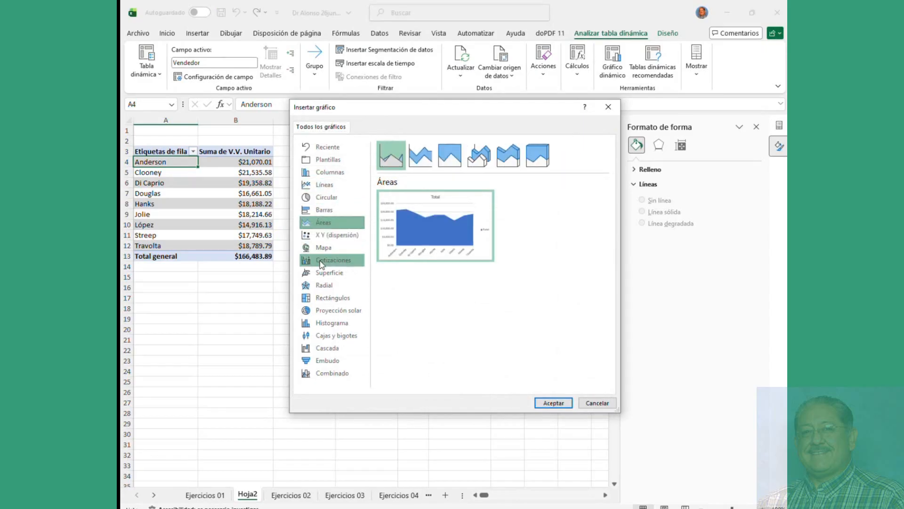
left_click(322, 262)
left_click(320, 298)
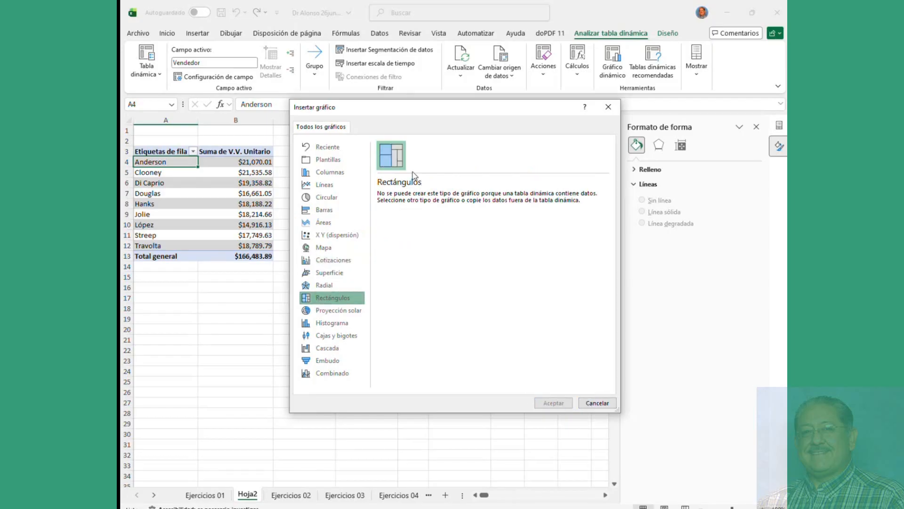
Step: Preview stacked columns and lines with markers, then insert a Barras agrupadas pivot chart
left_click(329, 172)
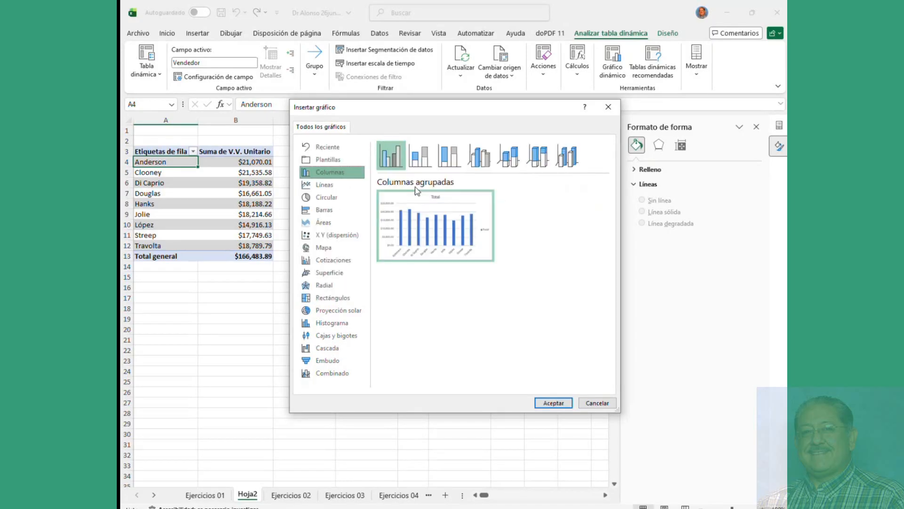
left_click(433, 162)
left_click(449, 156)
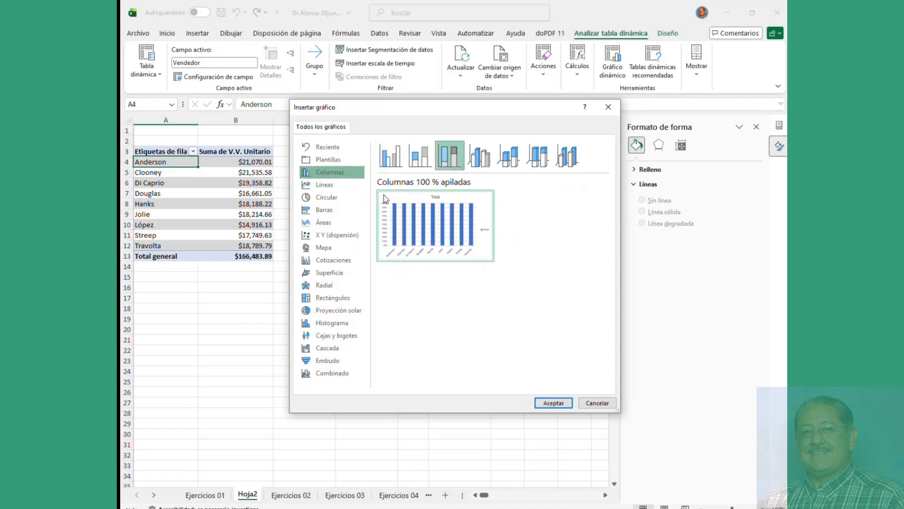
left_click(330, 188)
left_click(479, 155)
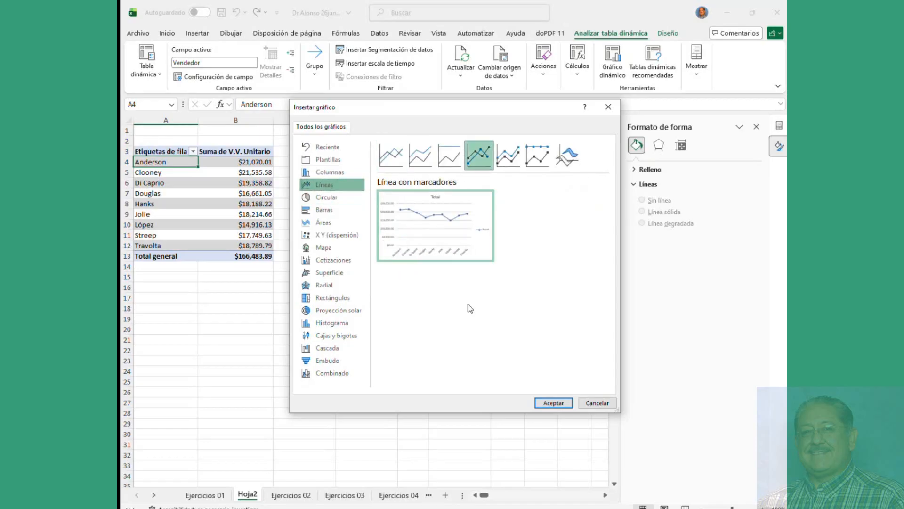
left_click(321, 211)
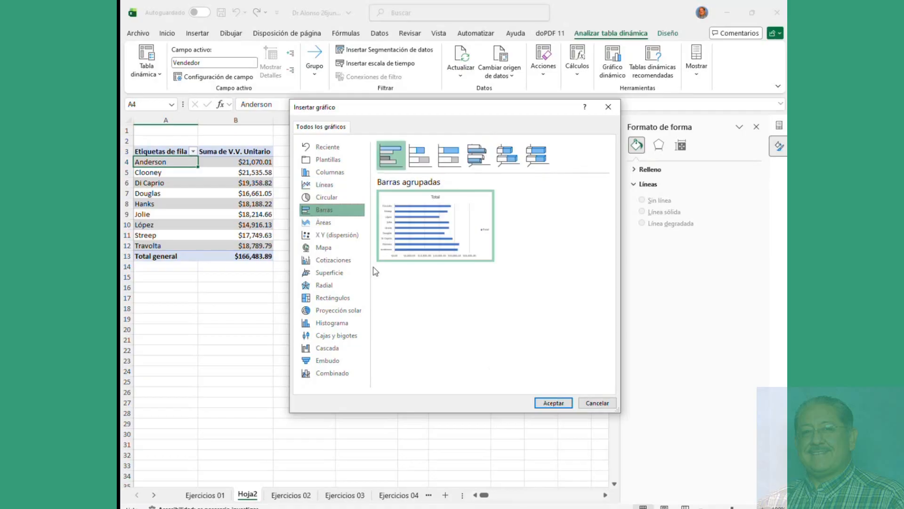
left_click(553, 403)
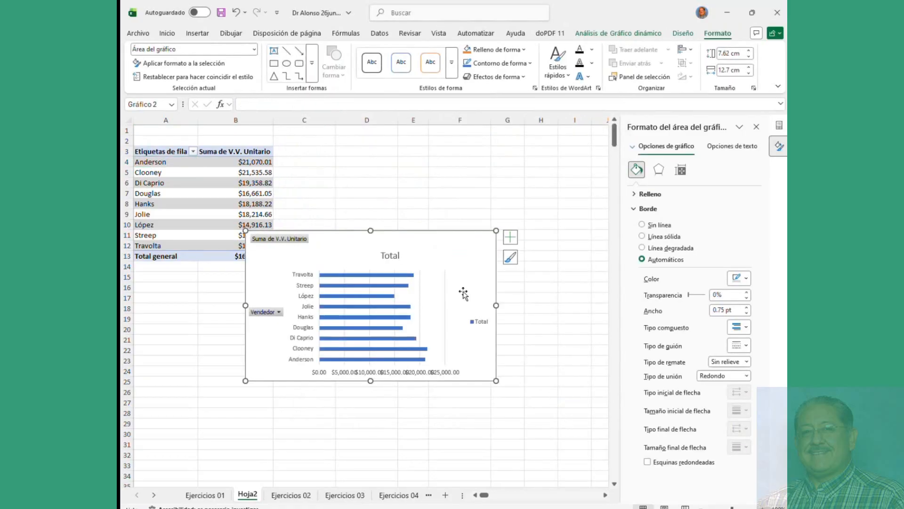
Step: Move the bar chart up beside the pivot, enlarge it and close Formato de forma
left_click_drag(479, 240, 482, 170)
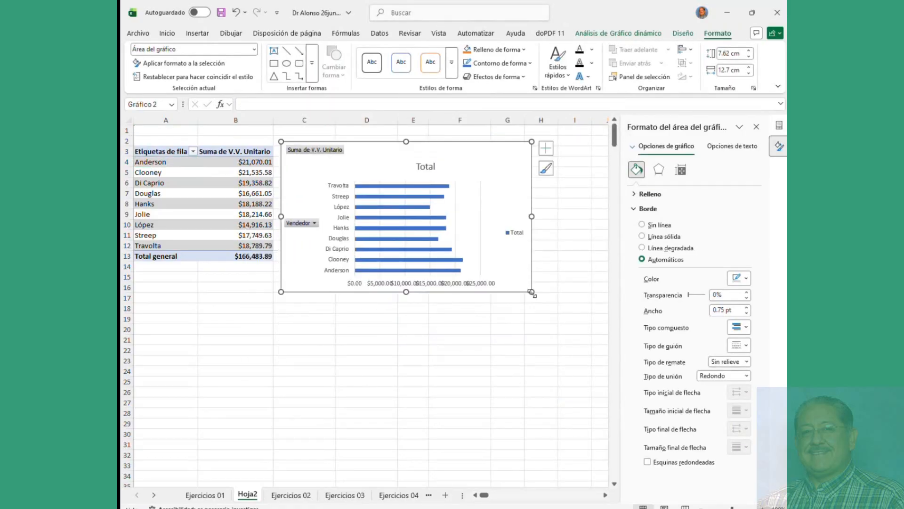
left_click_drag(532, 292, 588, 391)
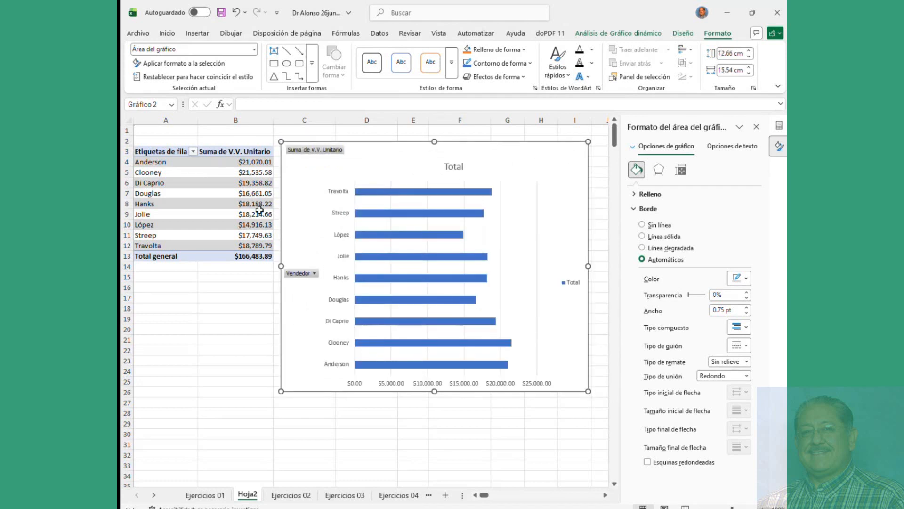
left_click(162, 174)
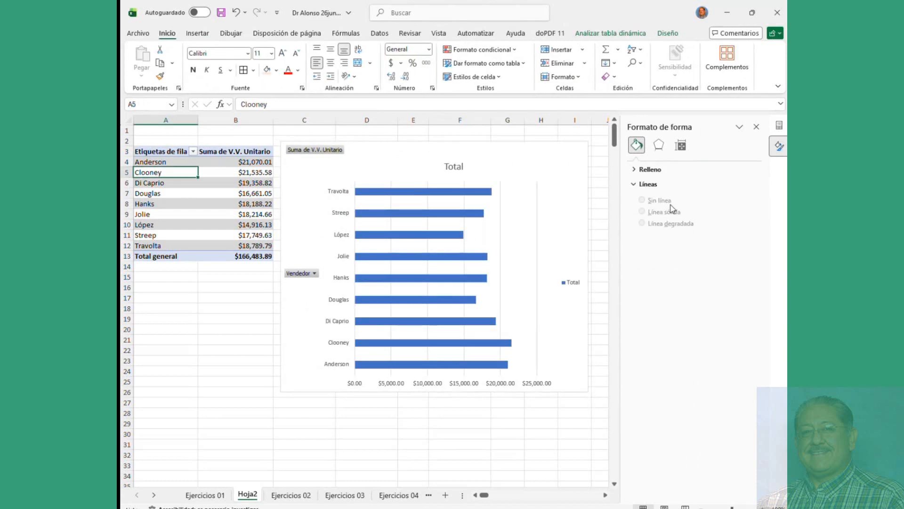
left_click(756, 128)
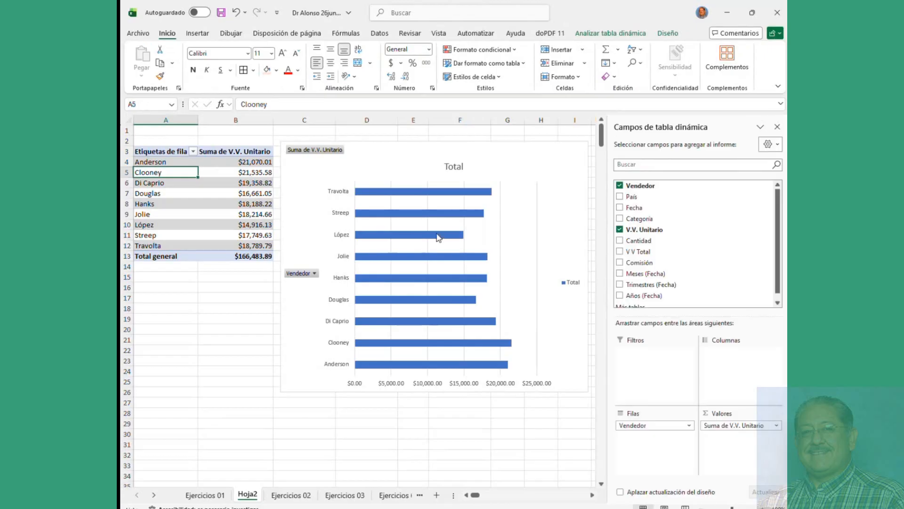
Step: Change Gráfico 2's chart type to Área 3D
right_click(417, 185)
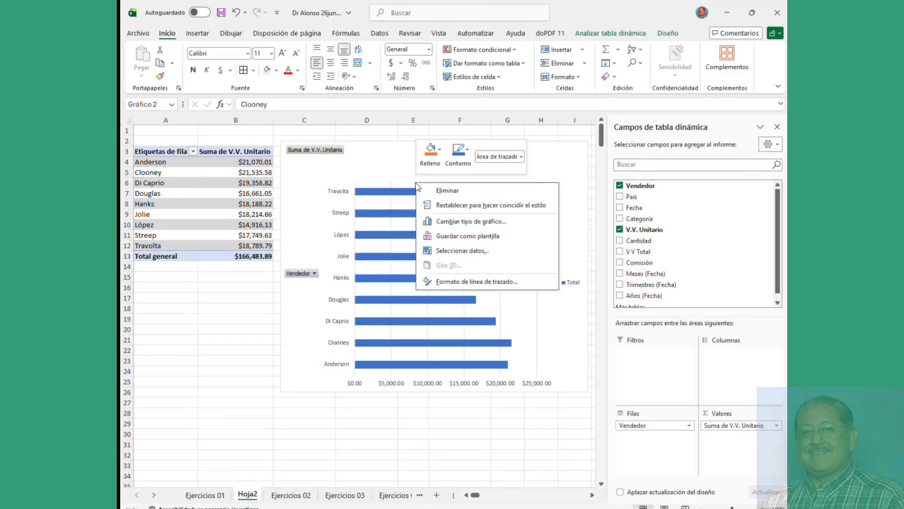
left_click(456, 221)
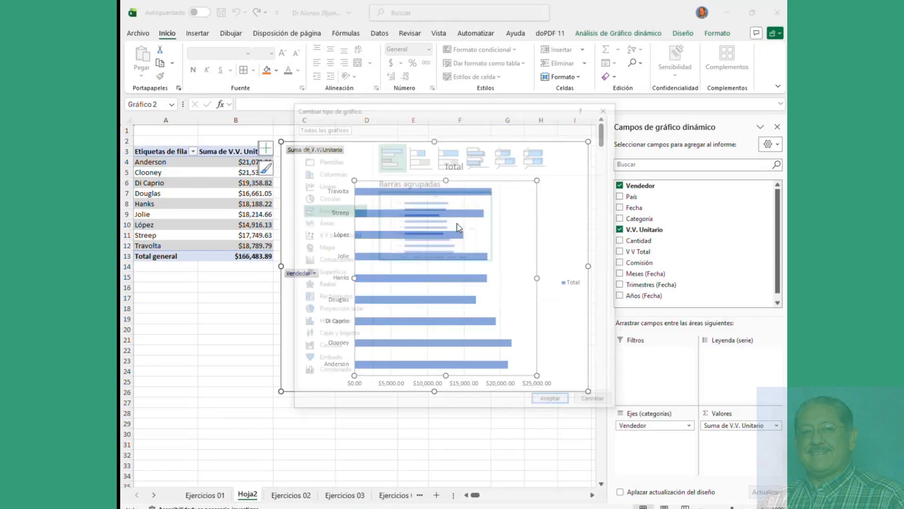
left_click(325, 222)
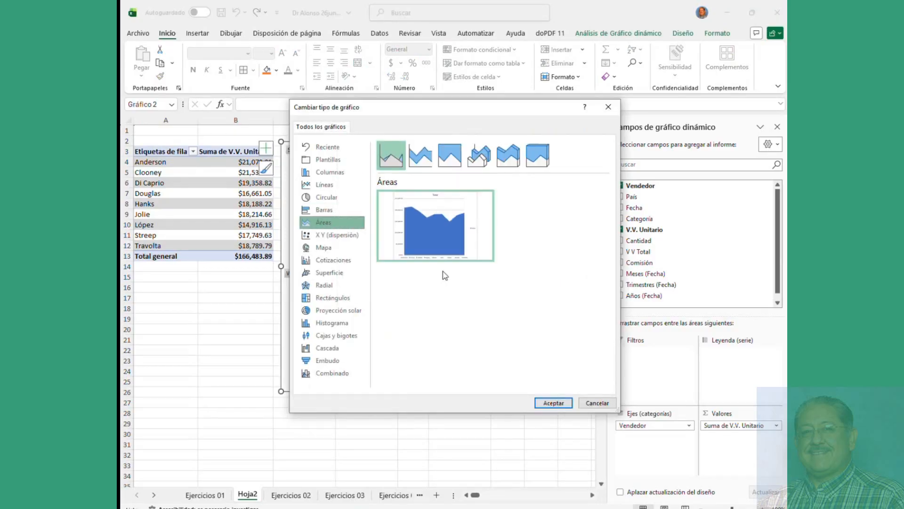
left_click(487, 163)
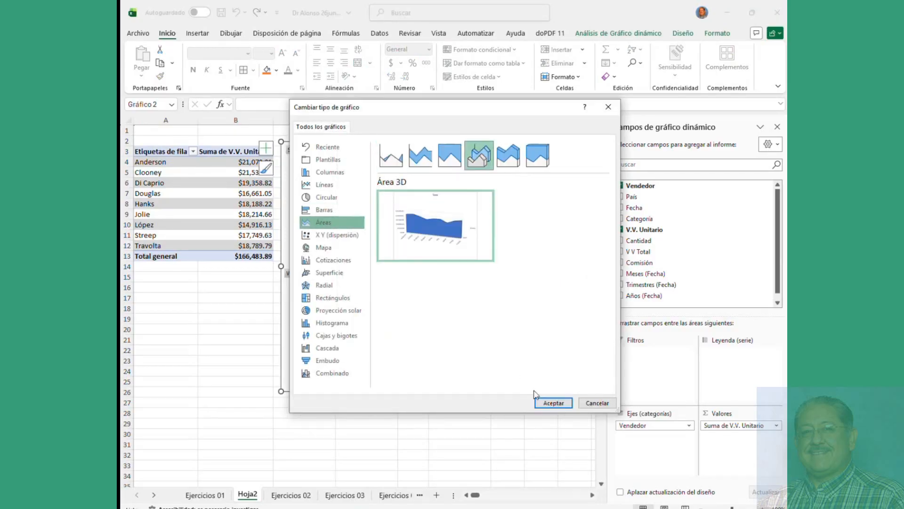
left_click(540, 402)
Step: Change the 3D area chart into a Circular pie chart
right_click(394, 267)
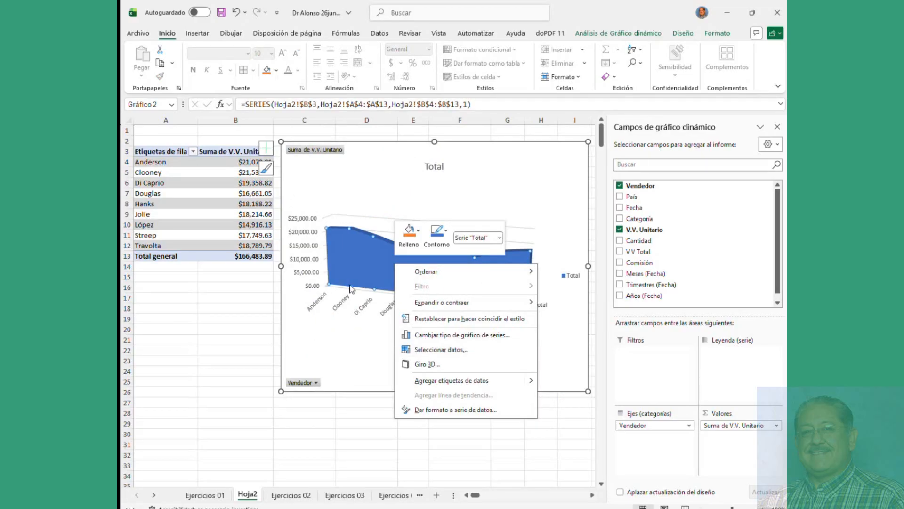
left_click(332, 322)
right_click(332, 322)
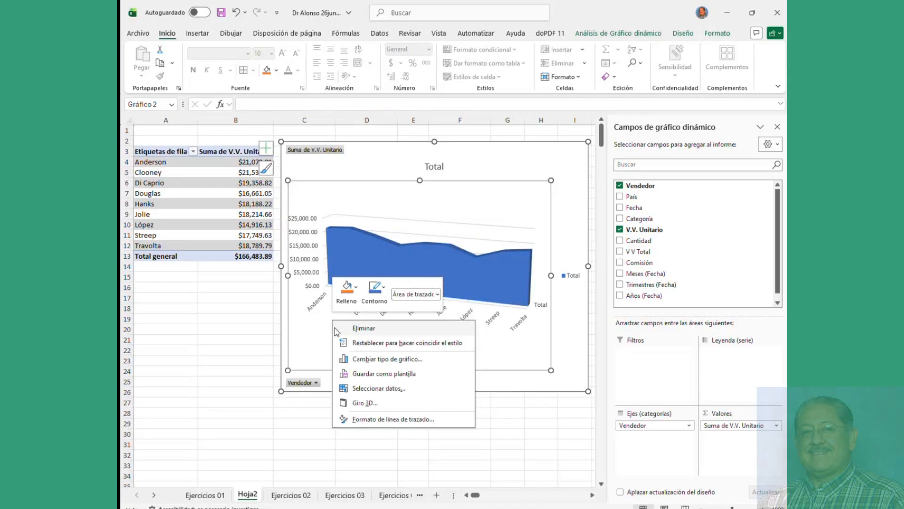
left_click(357, 360)
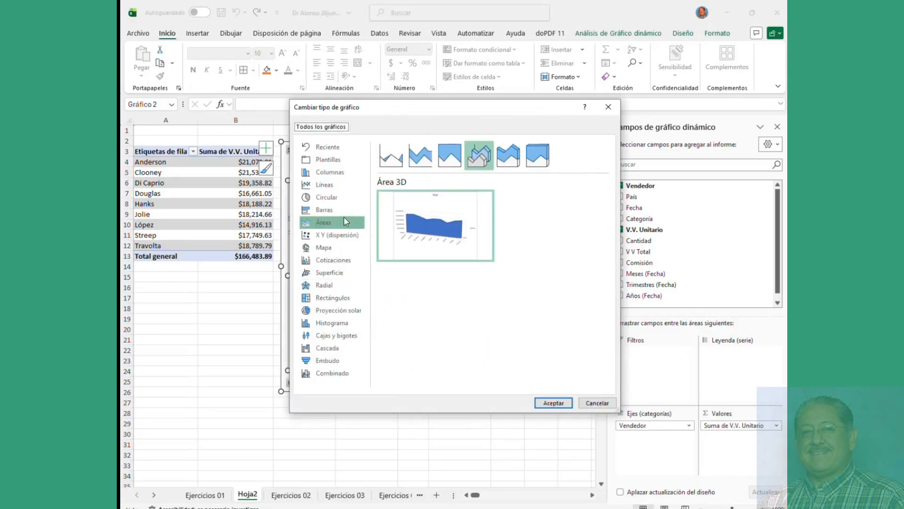
left_click(537, 155)
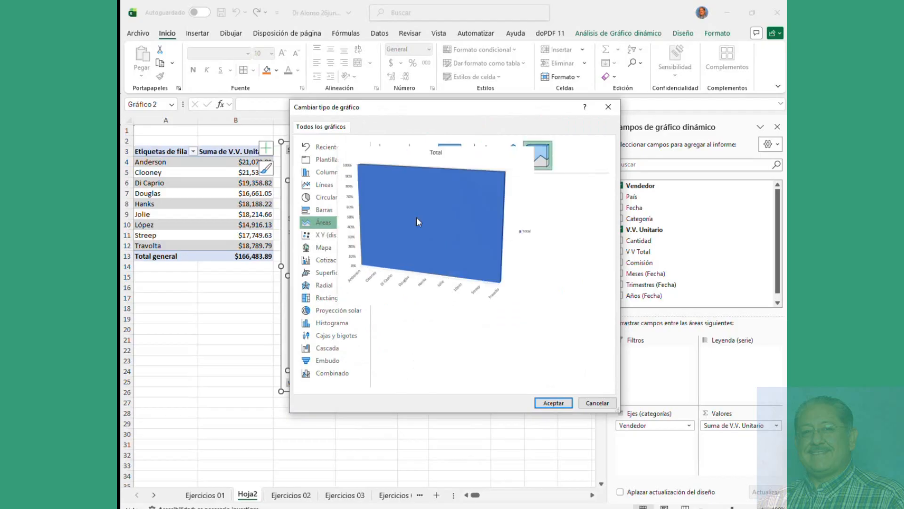
left_click(325, 197)
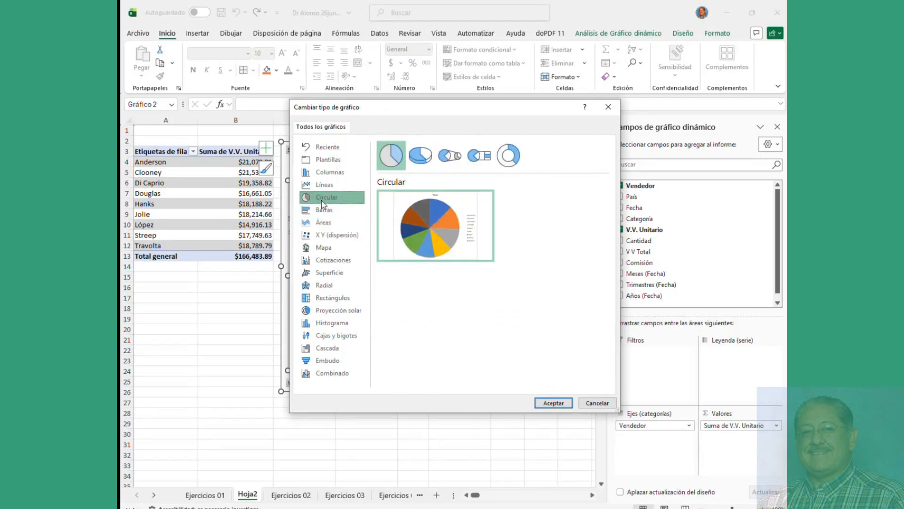
left_click(553, 402)
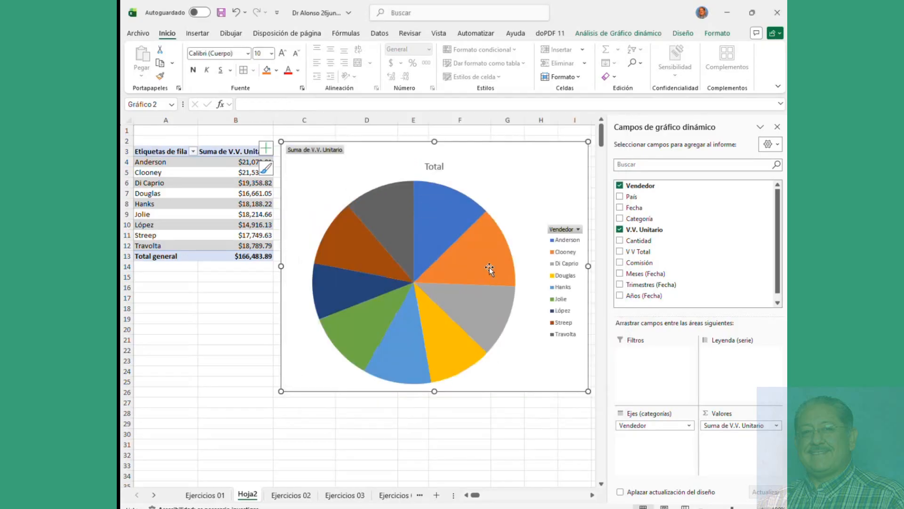
Step: Add value labels to the pie slices, then add Comisión and V V Total to the values
left_click(490, 267)
right_click(490, 267)
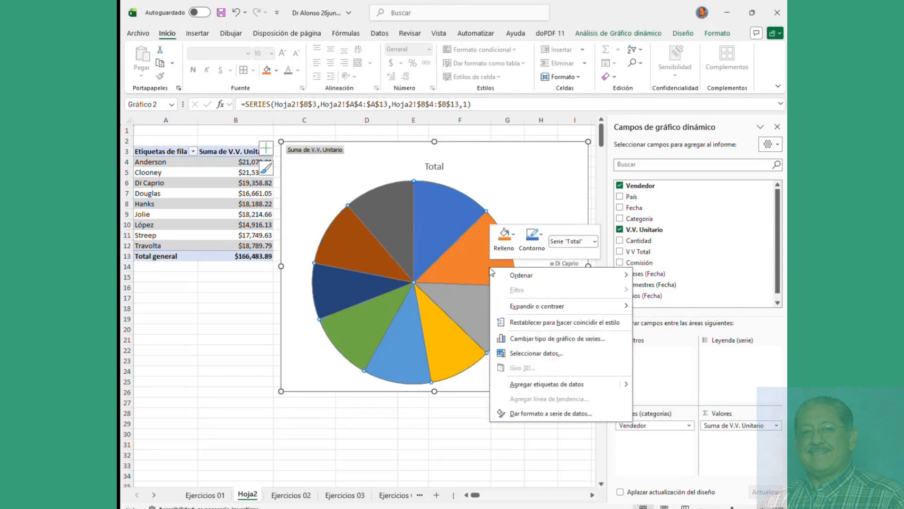
left_click(547, 384)
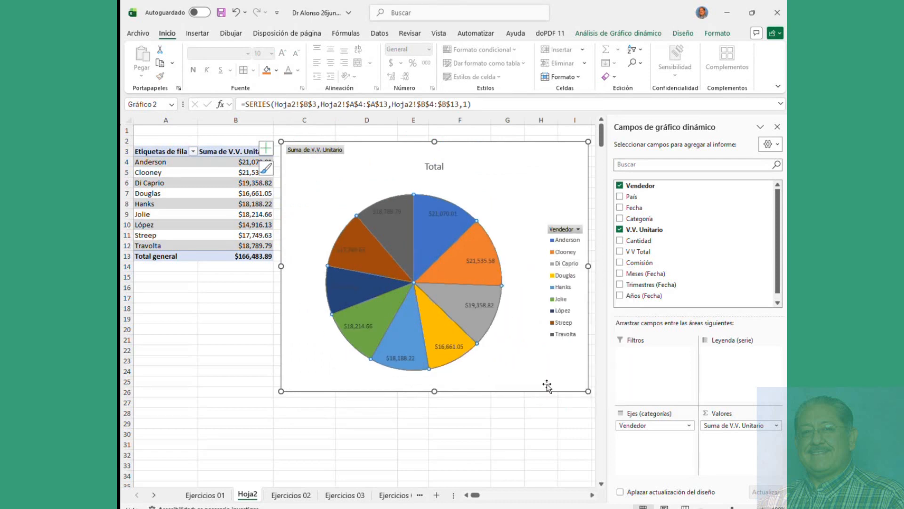
mouse_move(445, 293)
left_click(542, 163)
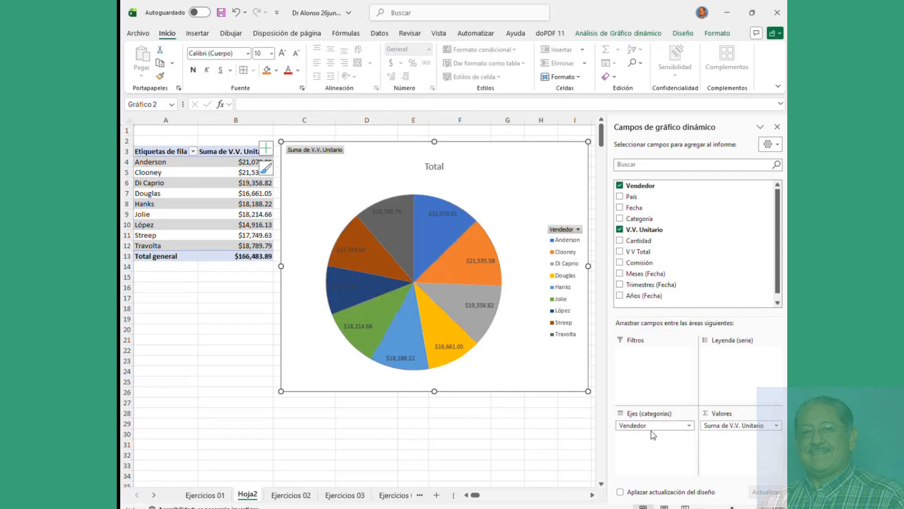
left_click(621, 263)
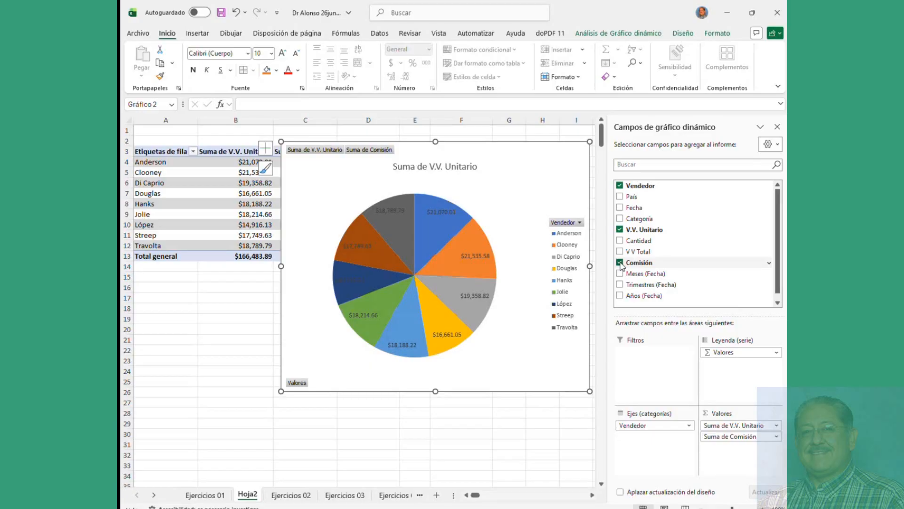
left_click(620, 252)
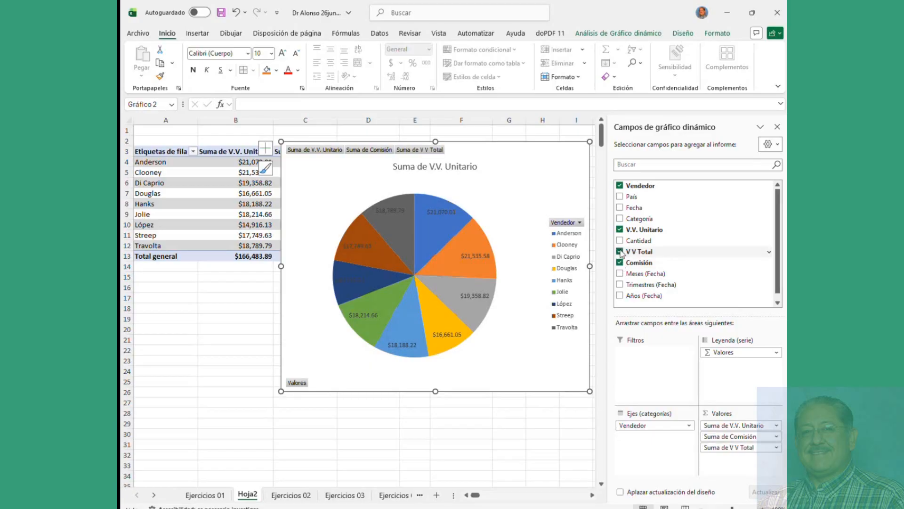
Step: Change Gráfico 2 to Barra 3D agrupada comparing V V Total, Comisión and V.V. Unitario, then delete it
left_click(316, 155)
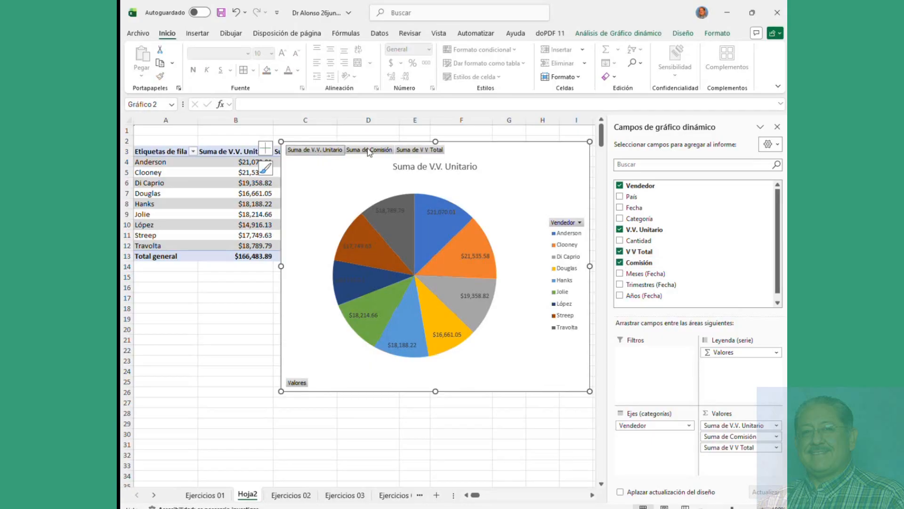
left_click(405, 151)
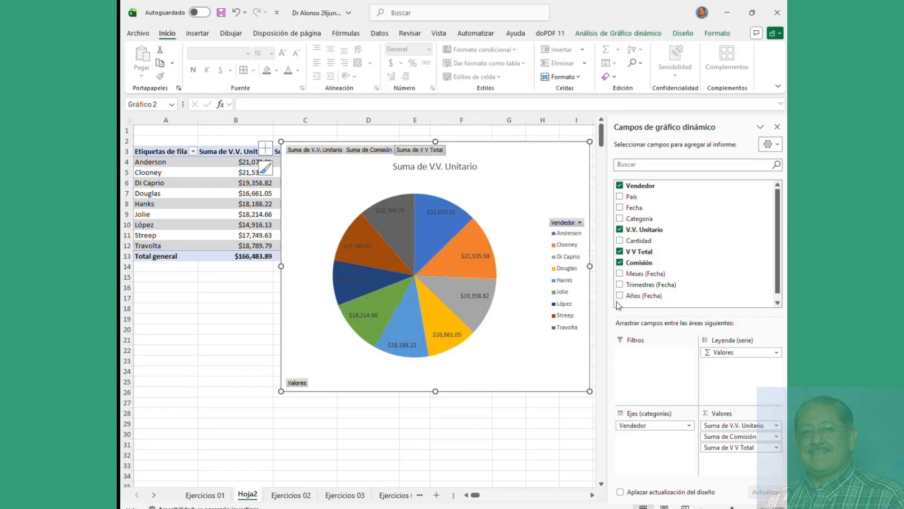
right_click(492, 239)
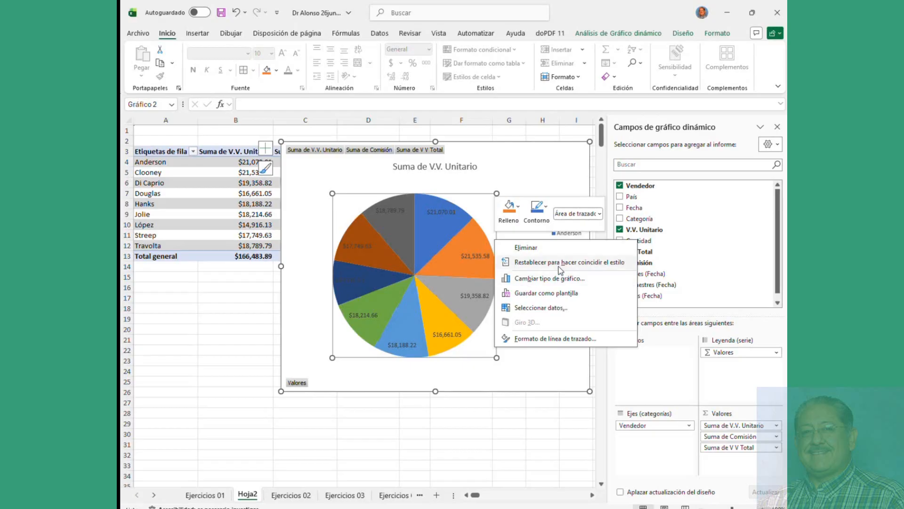
left_click(543, 279)
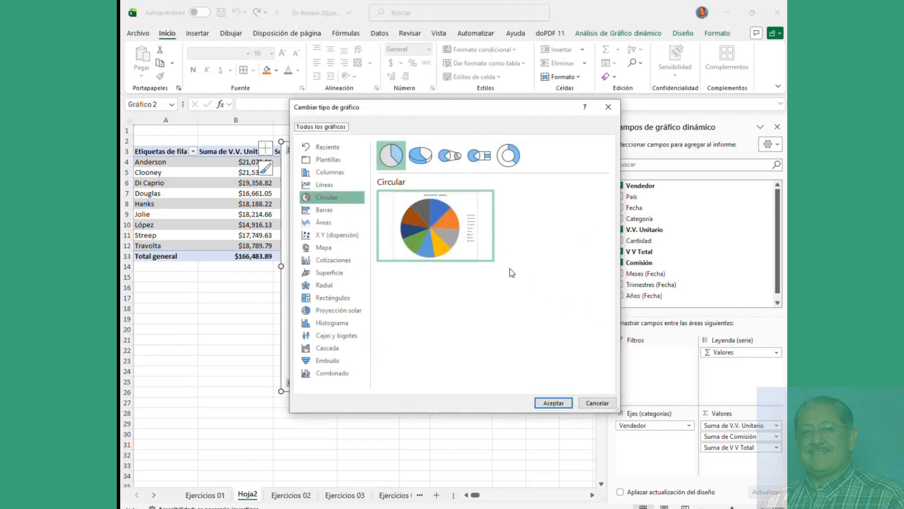
left_click(323, 210)
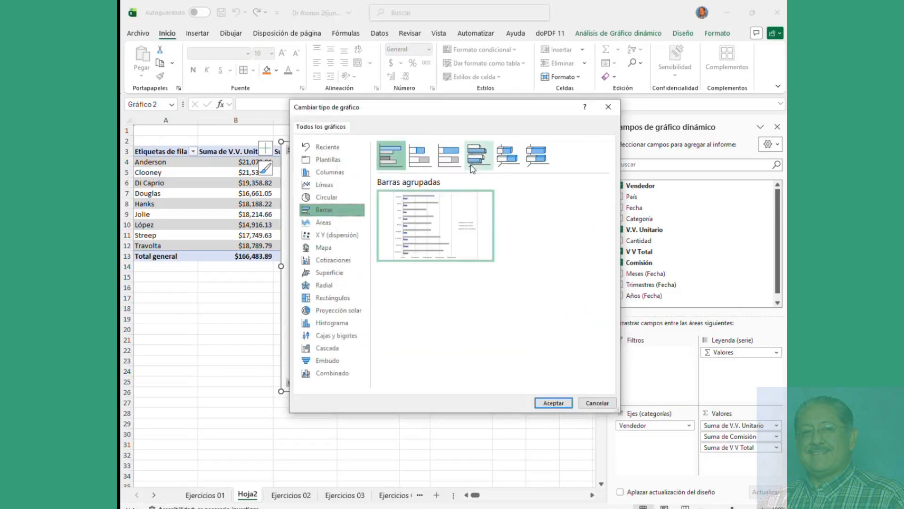
left_click(479, 155)
left_click(554, 403)
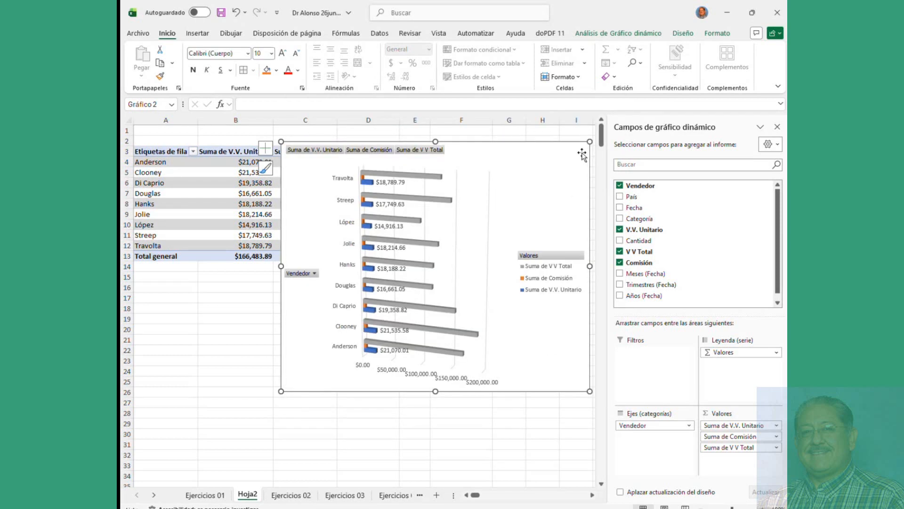
key("Delete")
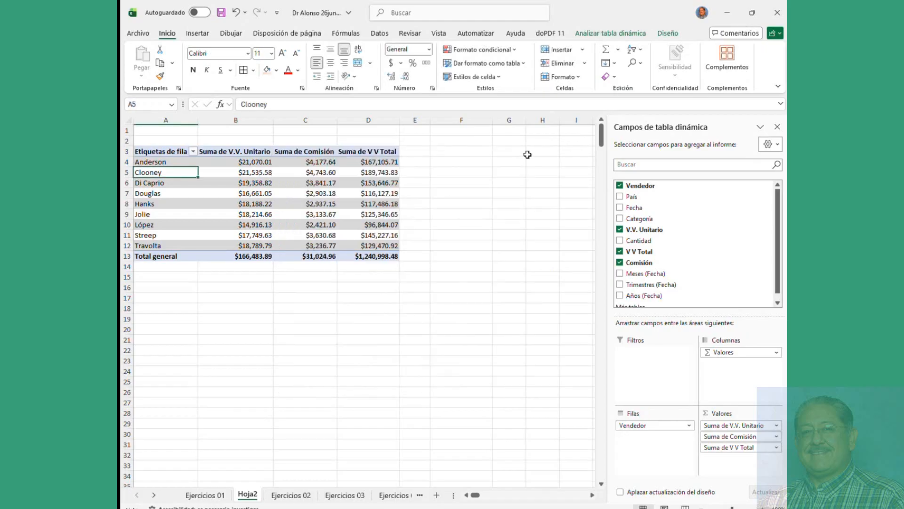
left_click(291, 494)
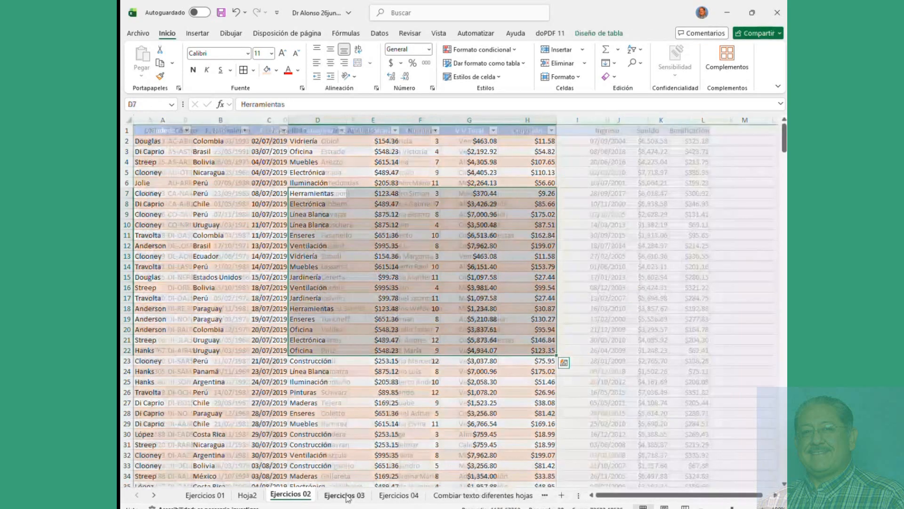
left_click(347, 494)
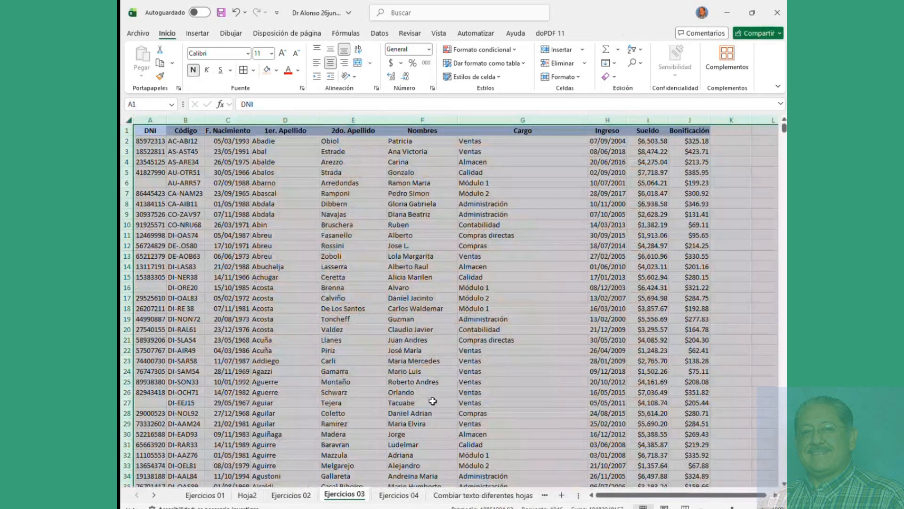
left_click(414, 361)
left_click(224, 149)
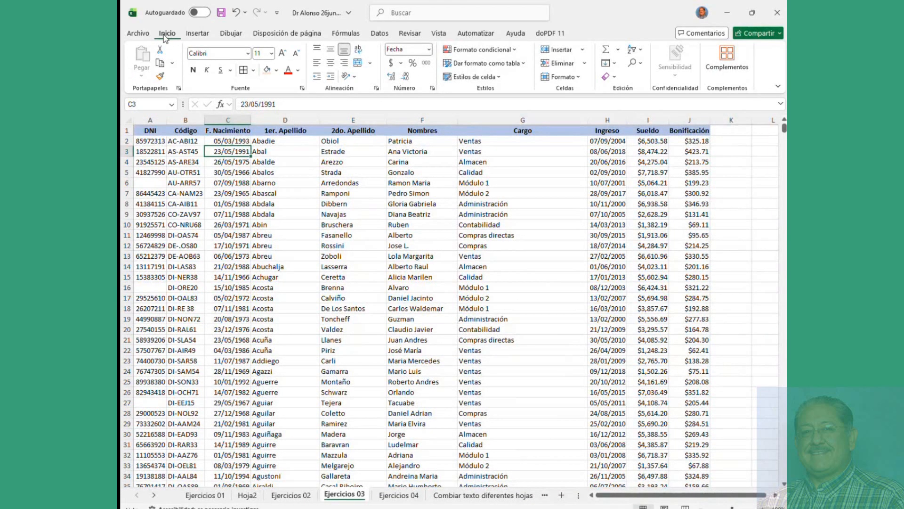
left_click(483, 63)
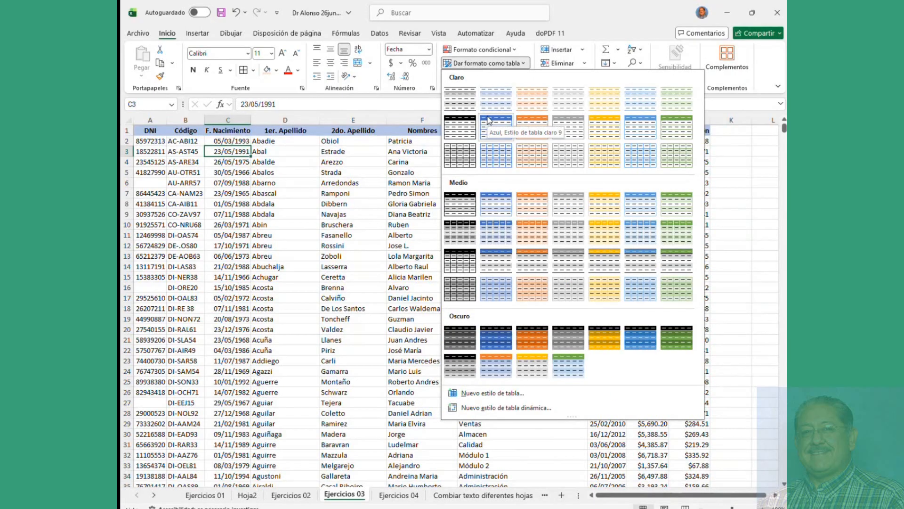
left_click(497, 204)
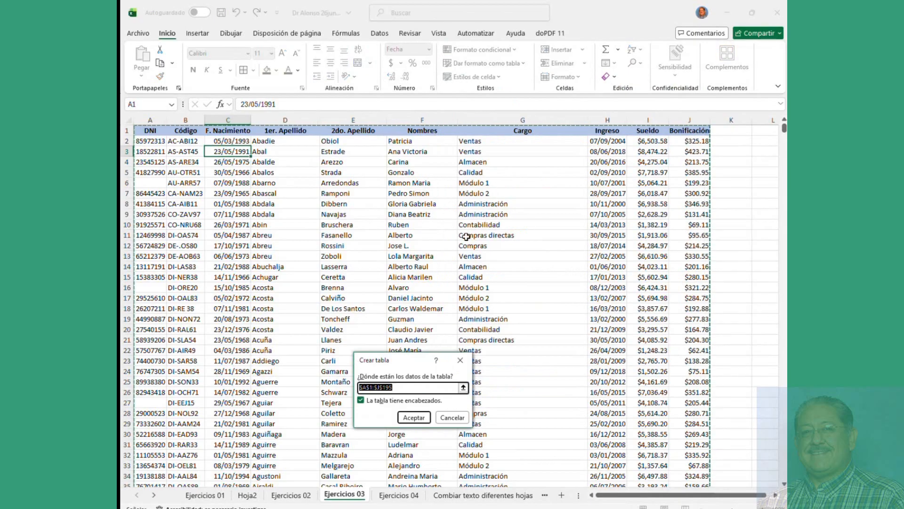
scroll(542, 241, "down", 20)
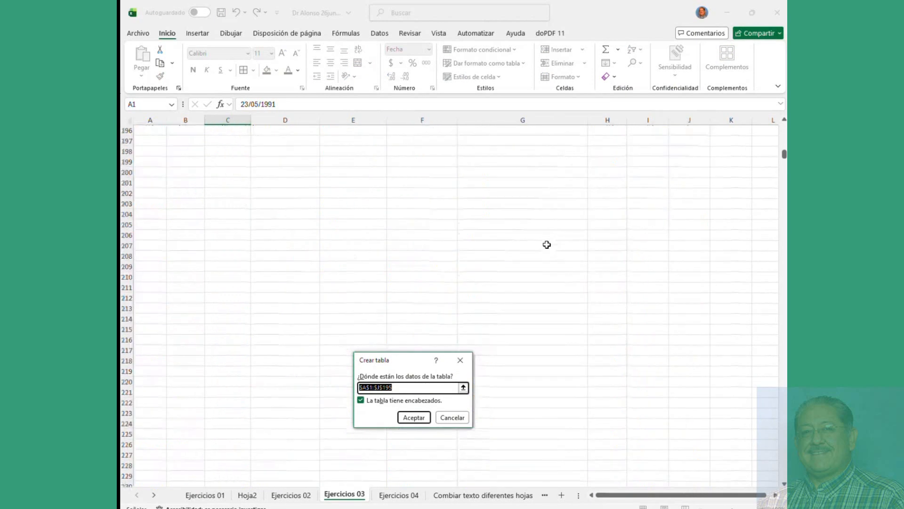
scroll(546, 244, "up", 5)
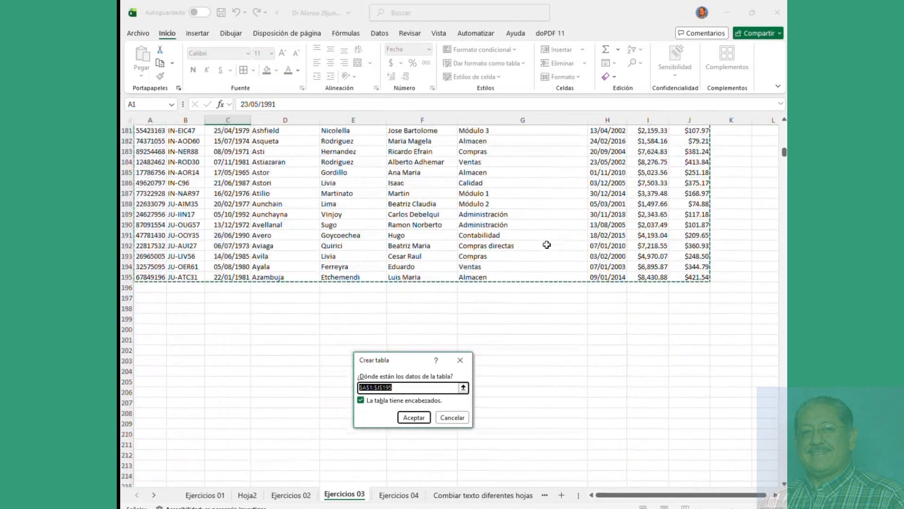
left_click(413, 417)
scroll(425, 256, "up", 20)
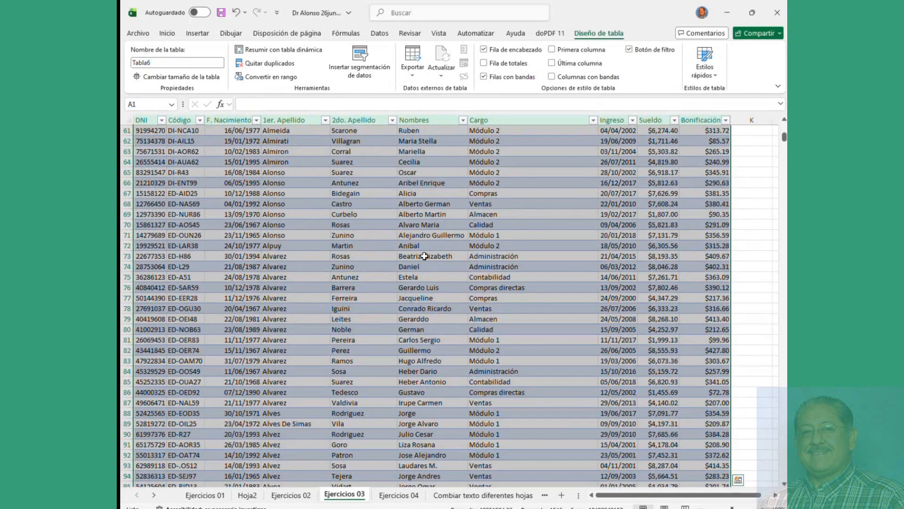
left_click(222, 153)
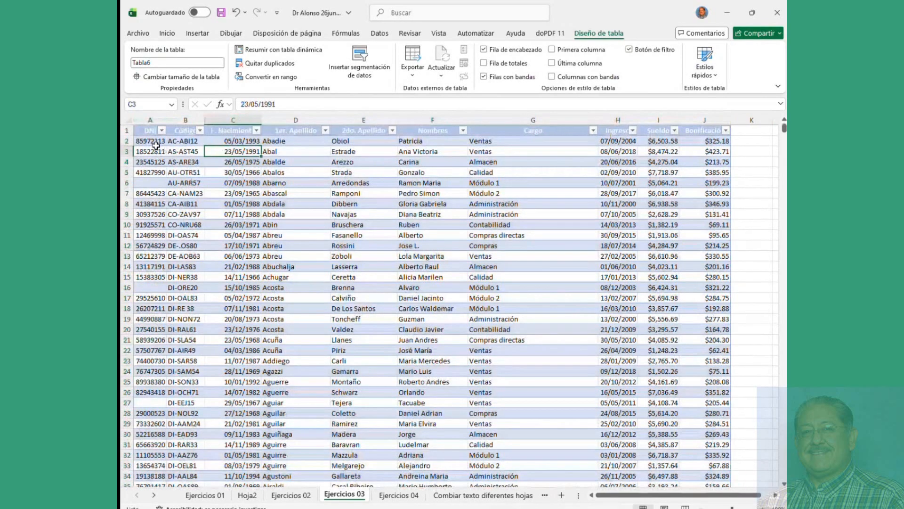
left_click(153, 150)
left_click(202, 153)
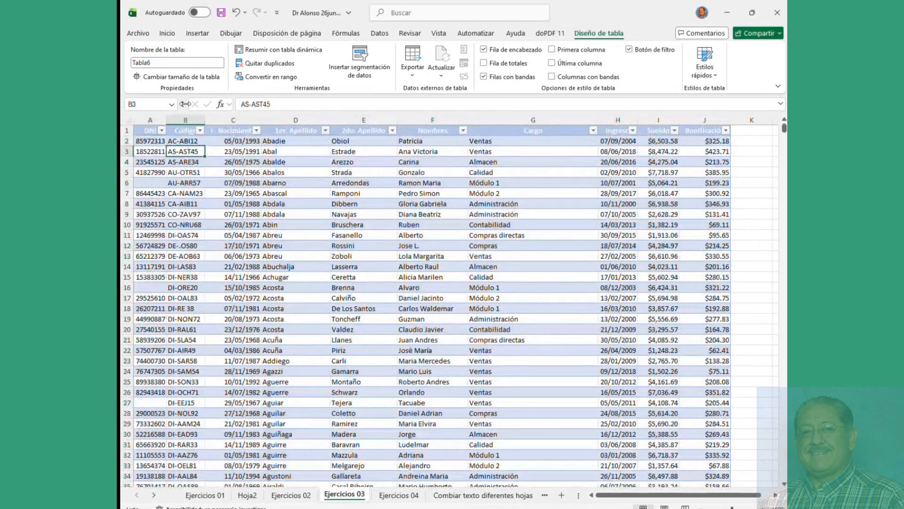
left_click(170, 63)
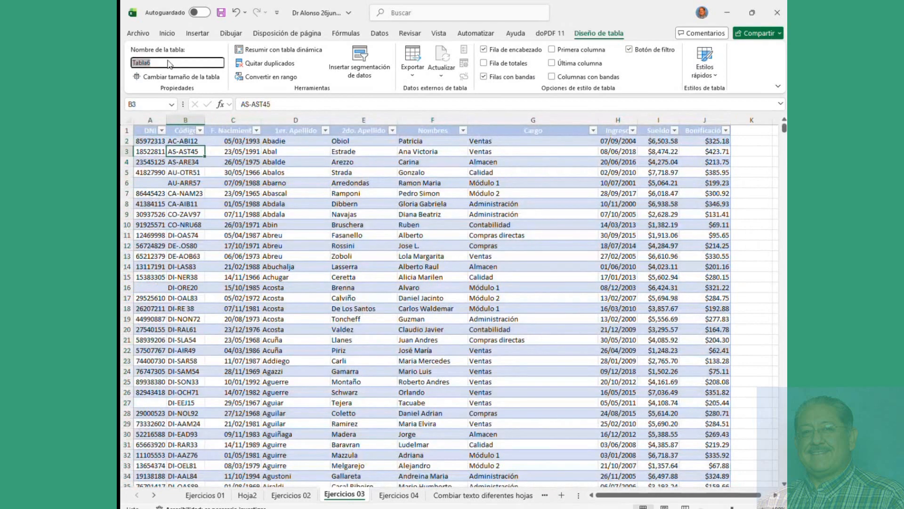
right_click(308, 172)
left_click(284, 172)
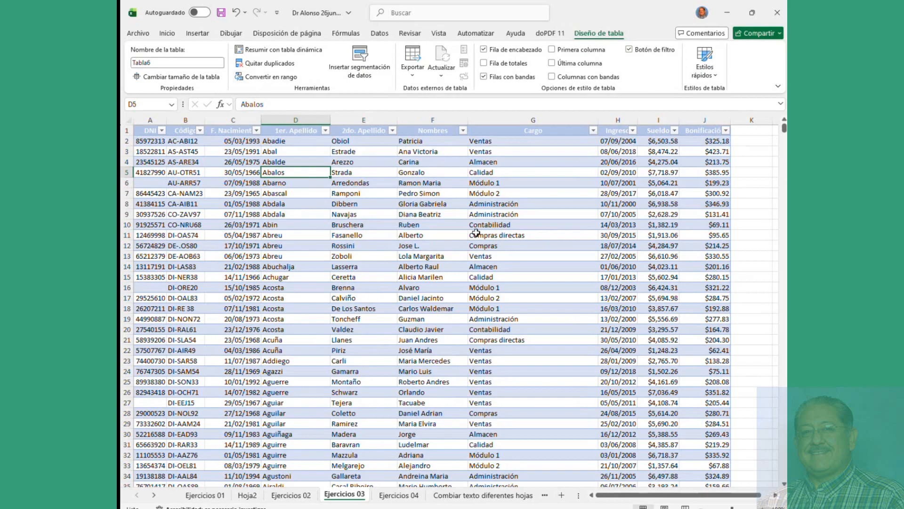
left_click(162, 62)
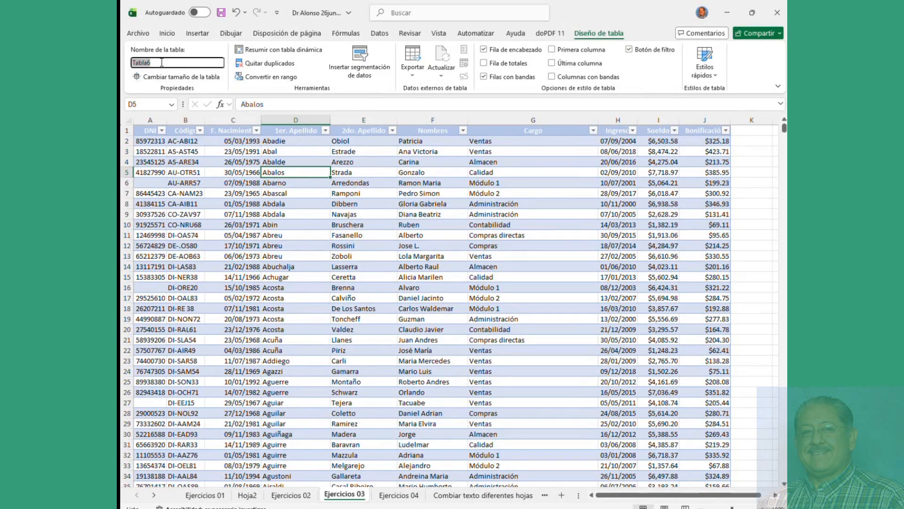
left_click(197, 34)
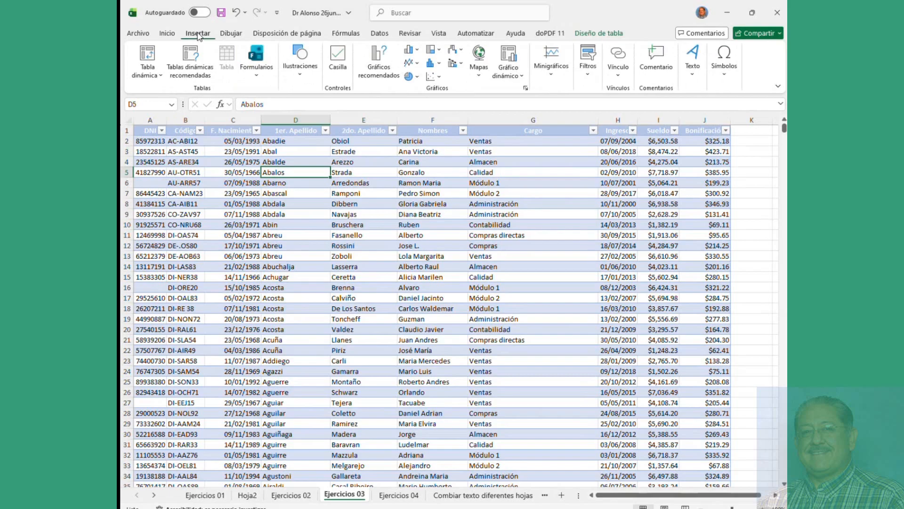
Step: Start a pivot table on the existing sheet, trying cells L7 and G10 before abandoning the dialog
left_click(151, 60)
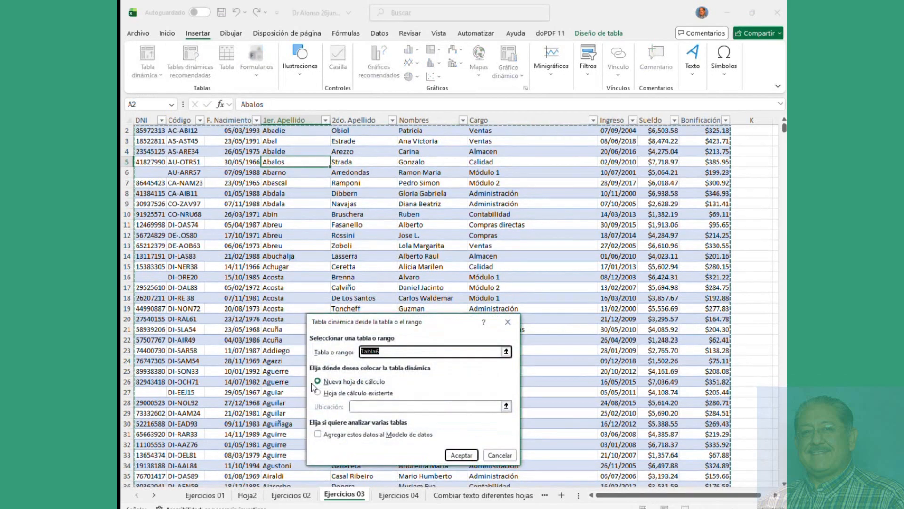
left_click(317, 392)
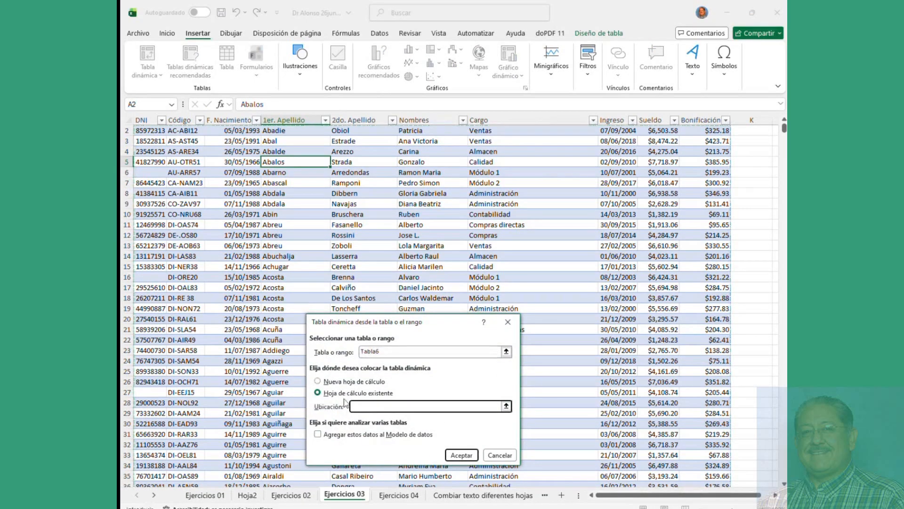
left_click(461, 455)
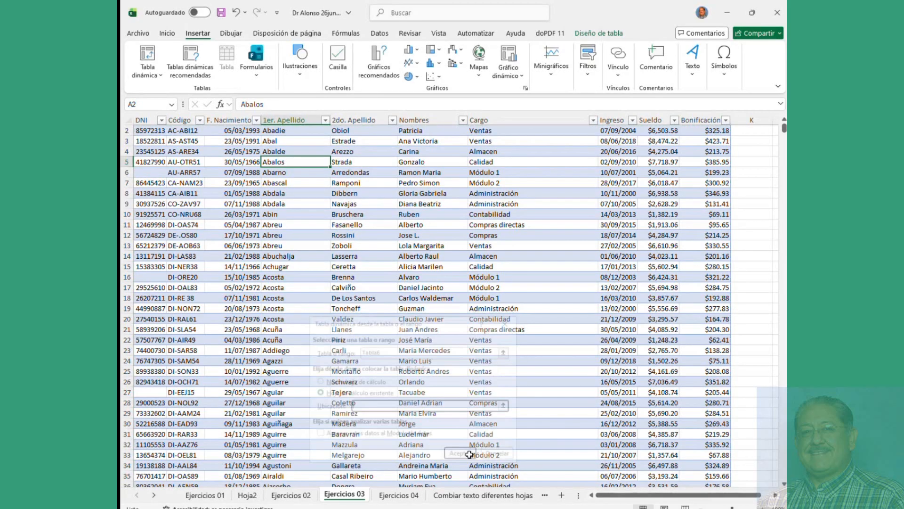
left_click(761, 194)
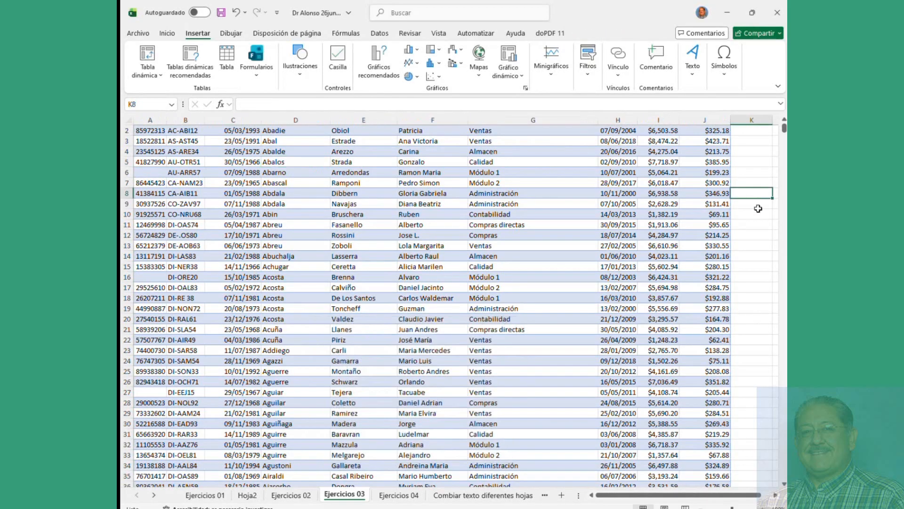
scroll(421, 310, "down", 1)
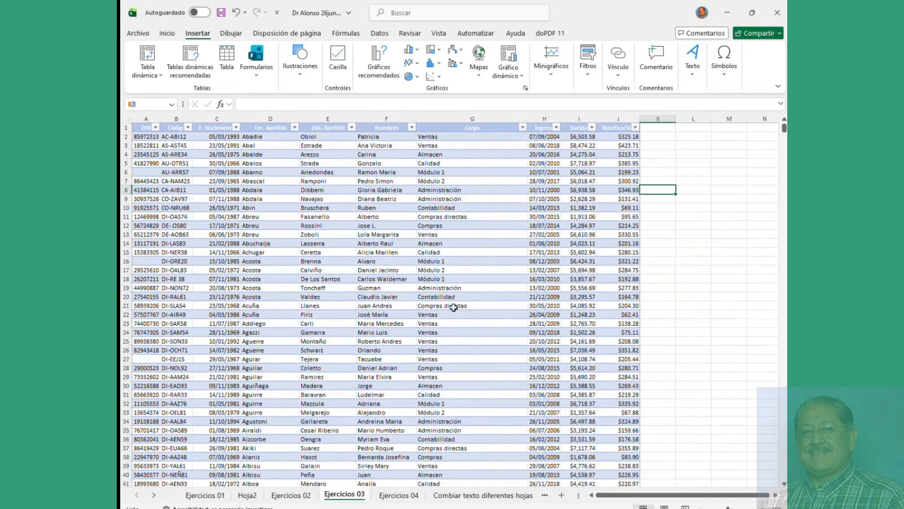
left_click(696, 182)
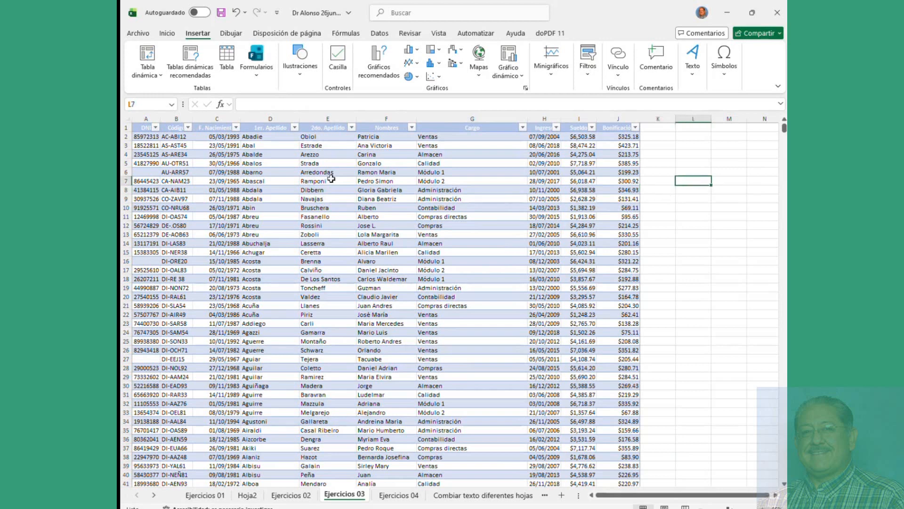
left_click(147, 54)
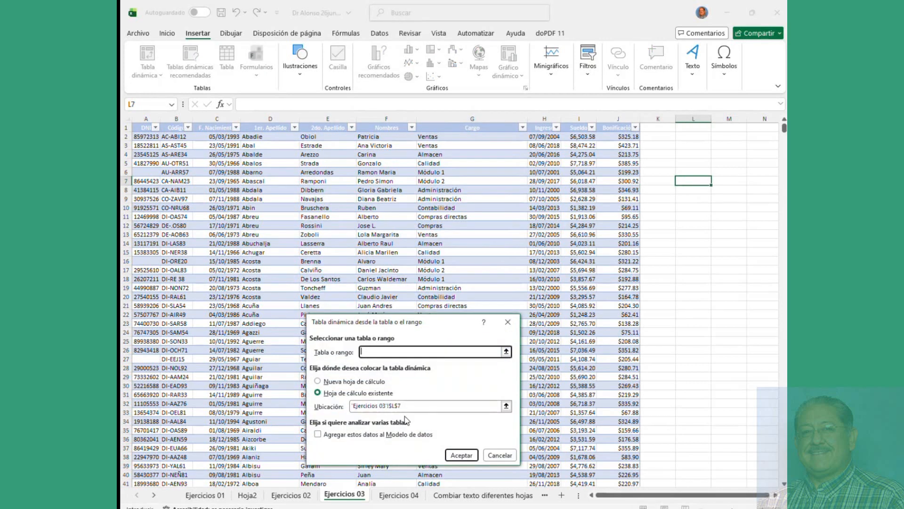
left_click(484, 207)
key("Escape")
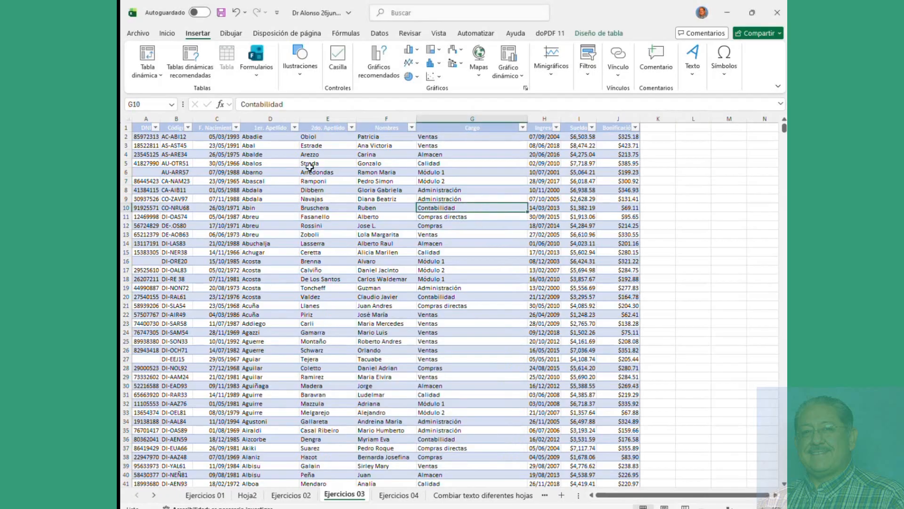
Step: Retry the existing-sheet pivot table, dismiss the invalid destination error and cancel
left_click(147, 54)
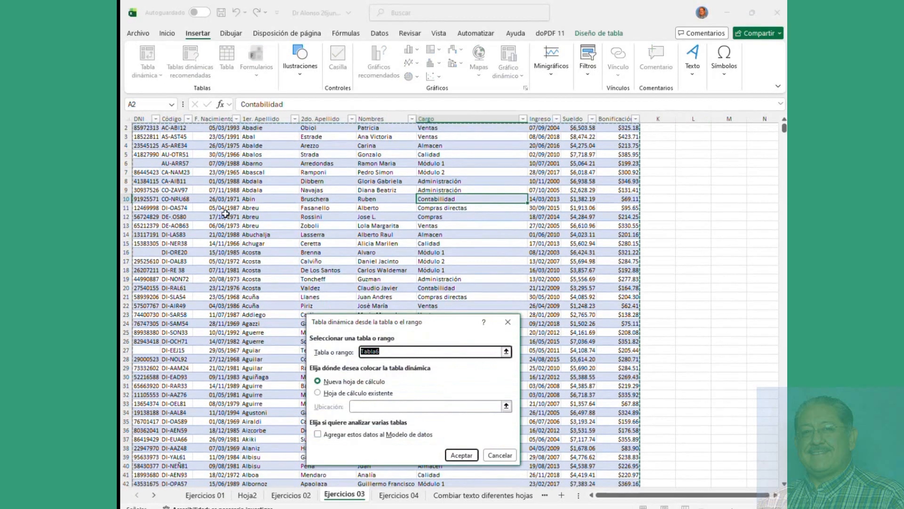
left_click(375, 394)
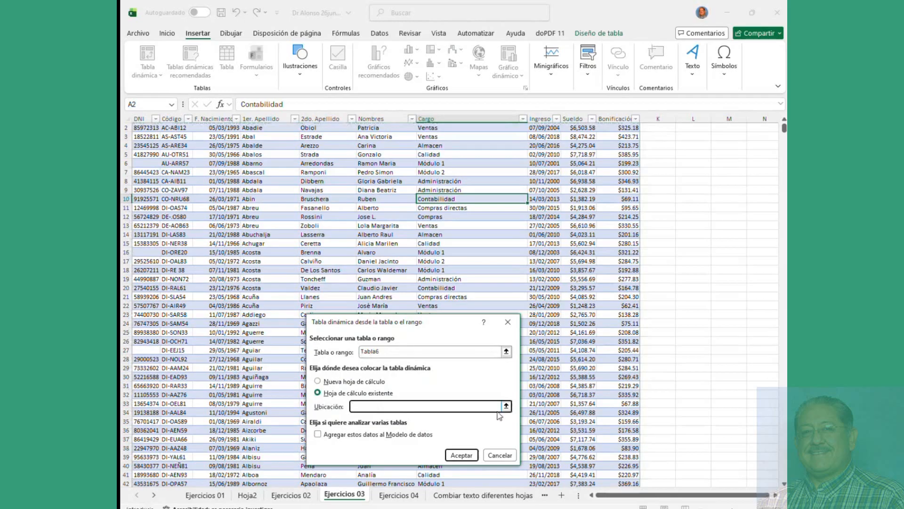
left_click(463, 455)
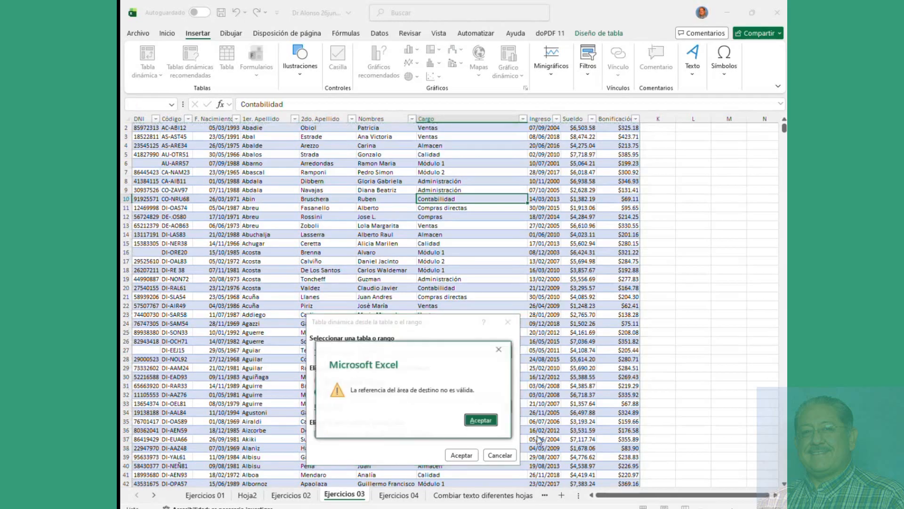
left_click(480, 421)
left_click(500, 455)
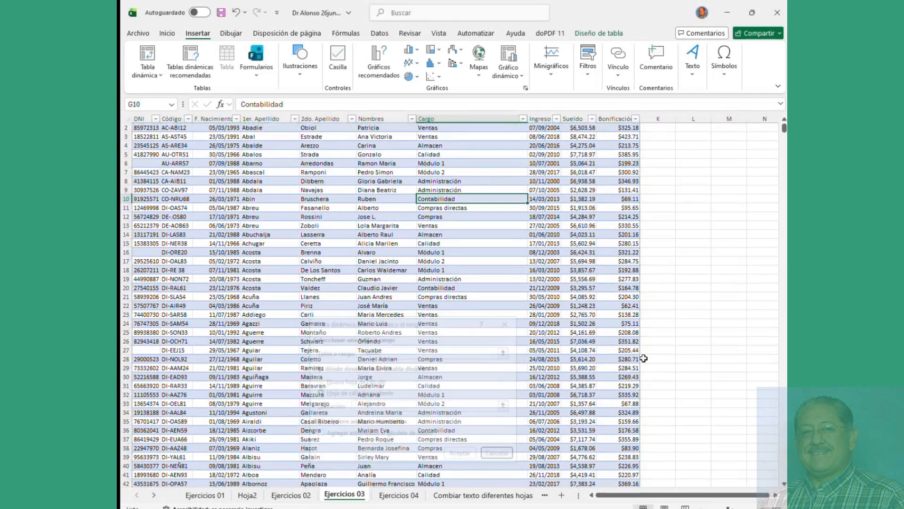
Step: Pick M13 as the pivot destination and enter Tabla6 as the source table
left_click(713, 225)
left_click(148, 55)
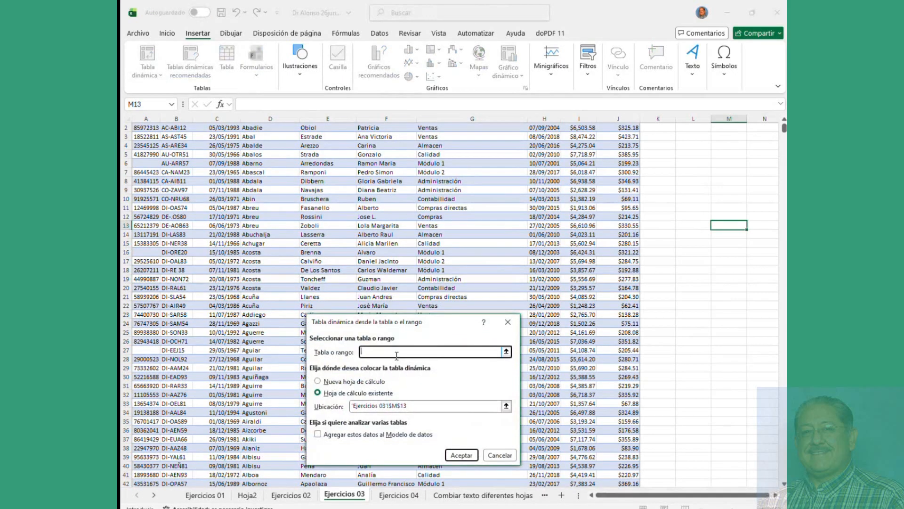
type("tabla6")
Step: Create the empty pivot table at M13 and select inside its placeholder
left_click(459, 455)
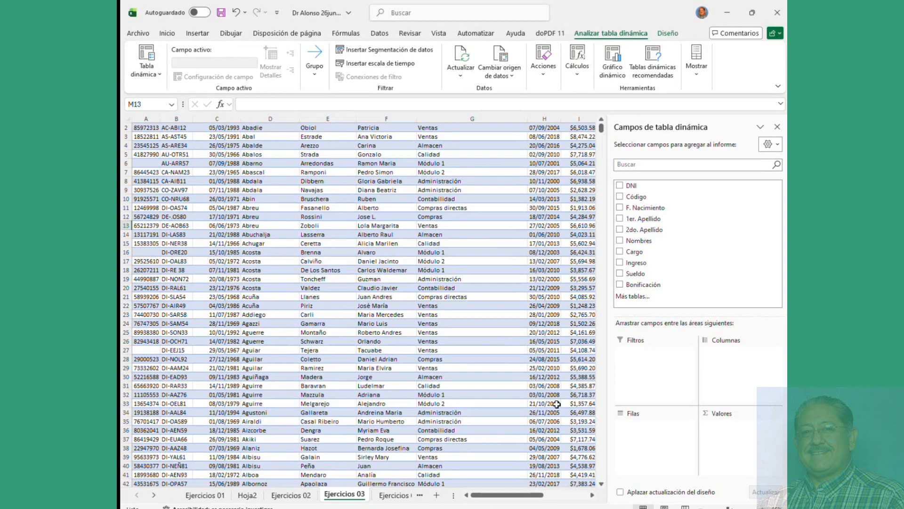
scroll(351, 284, "down", 2)
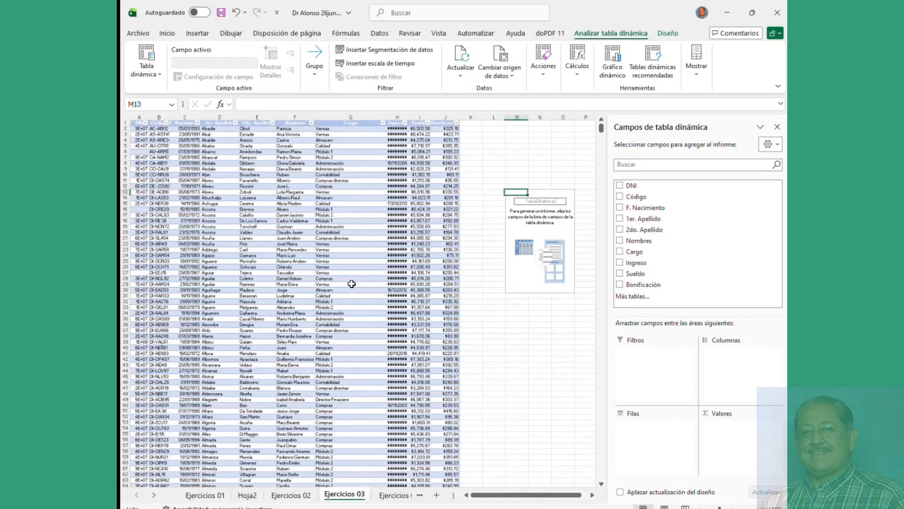
left_click(534, 262)
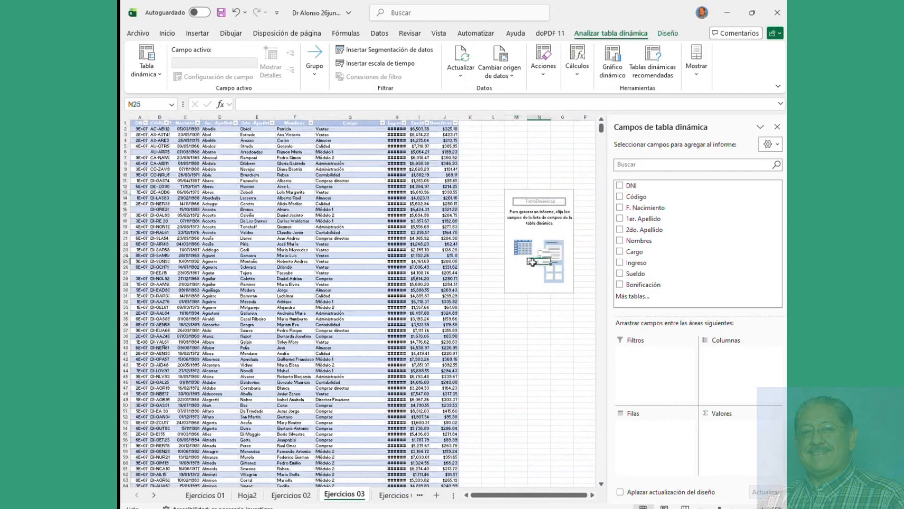
left_click(535, 232)
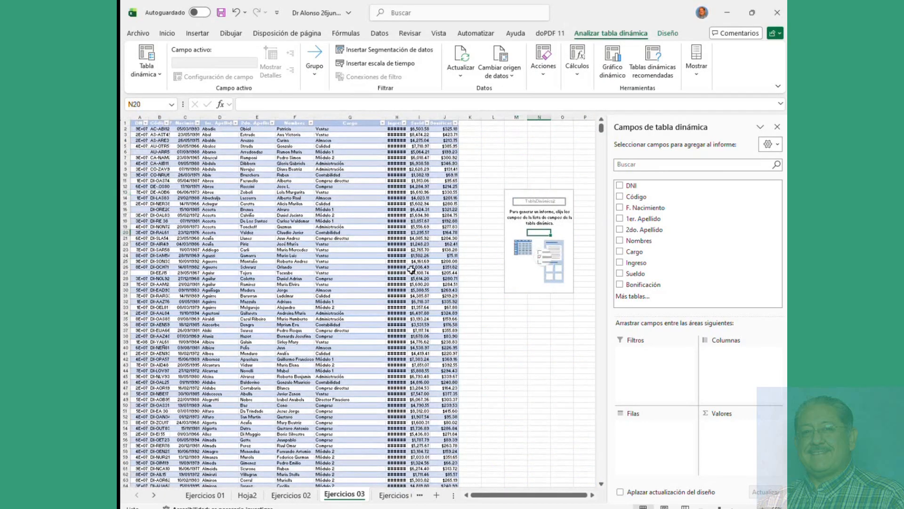
Step: Confirm the employee table is named Tabla6, then bring back the pivot field list
left_click(253, 186)
left_click(598, 33)
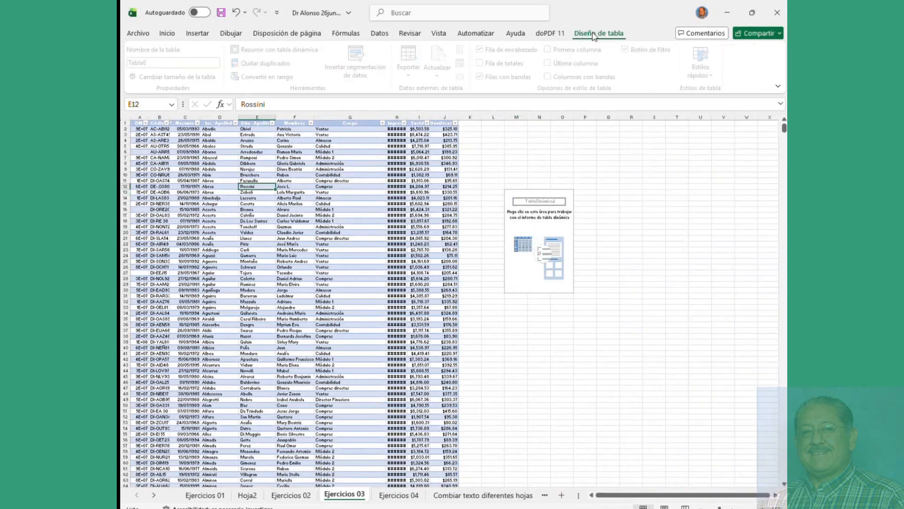
left_click(170, 61)
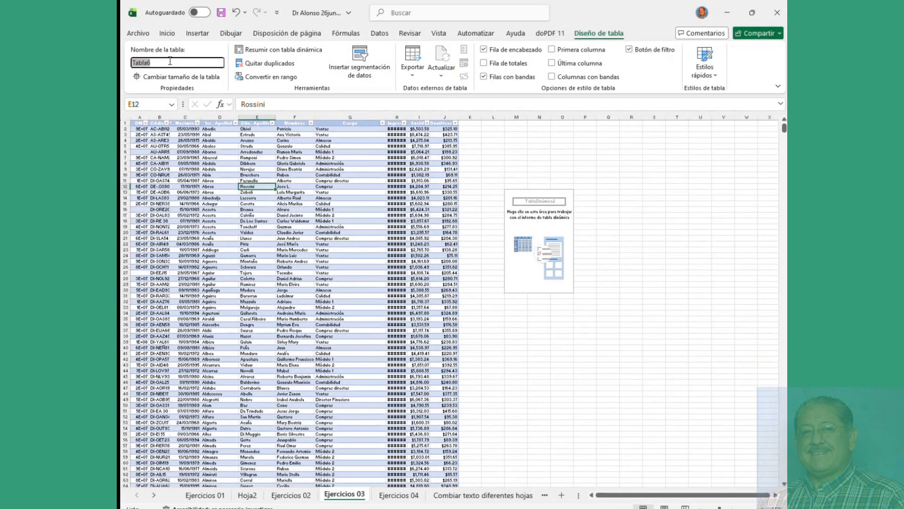
left_click(518, 220)
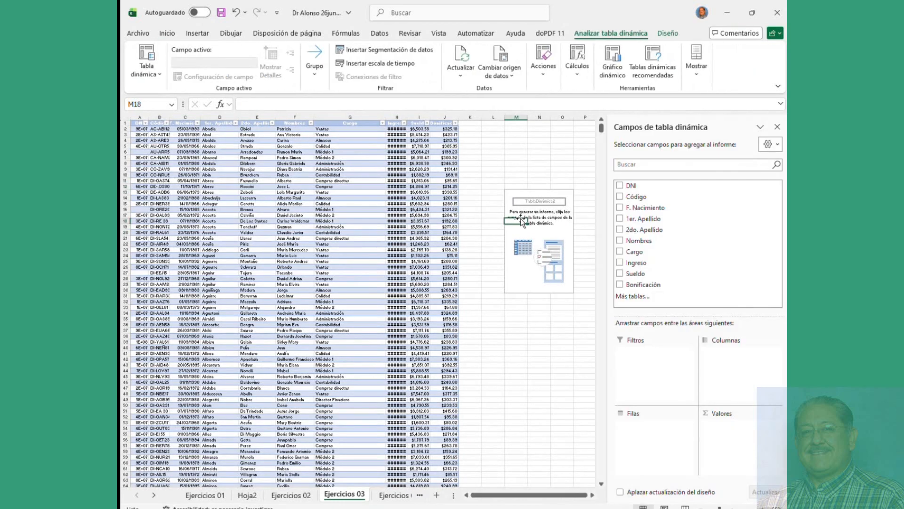
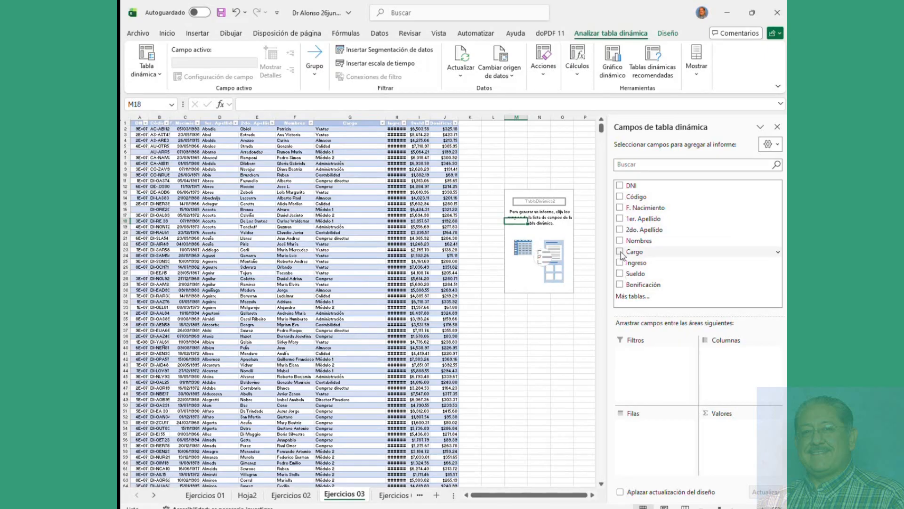
Step: Add Cargo as pivot rows and drag Ingreso into columns, grouped by year, quarter and month
left_click(620, 252)
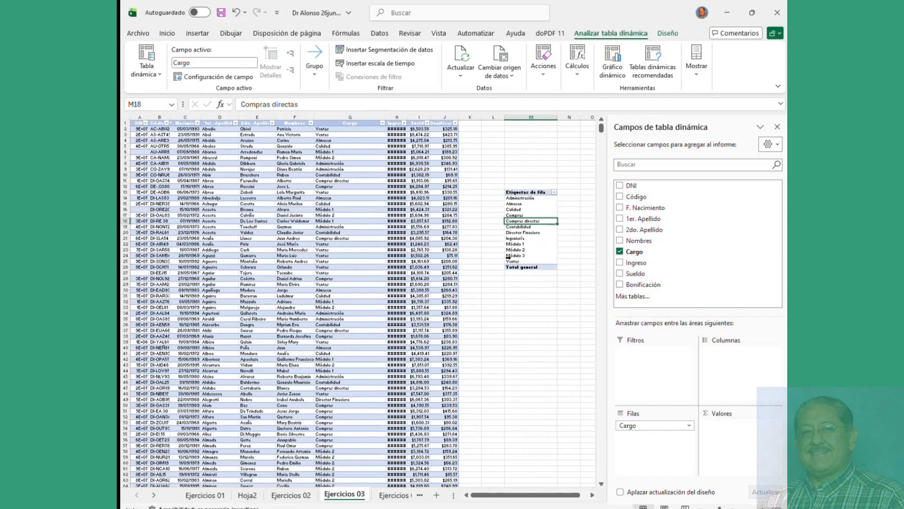
scroll(508, 256, "up", 6)
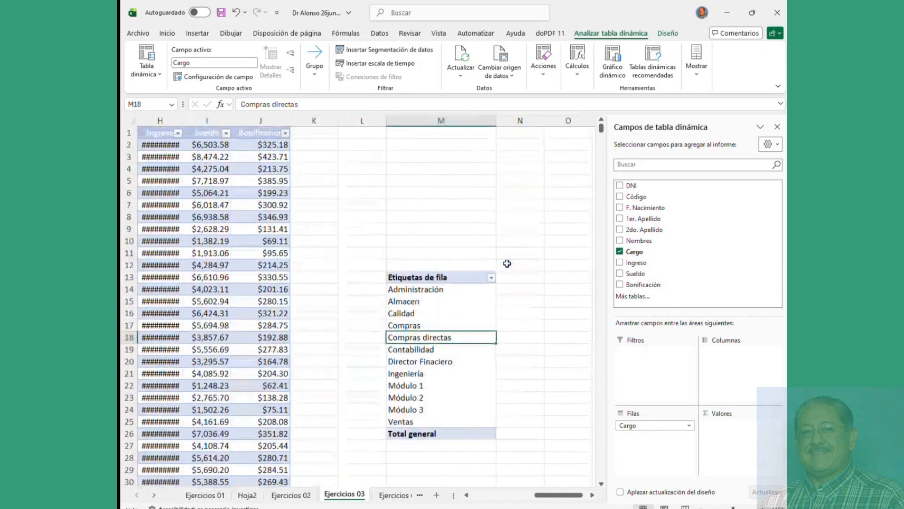
scroll(508, 282, "up", 2)
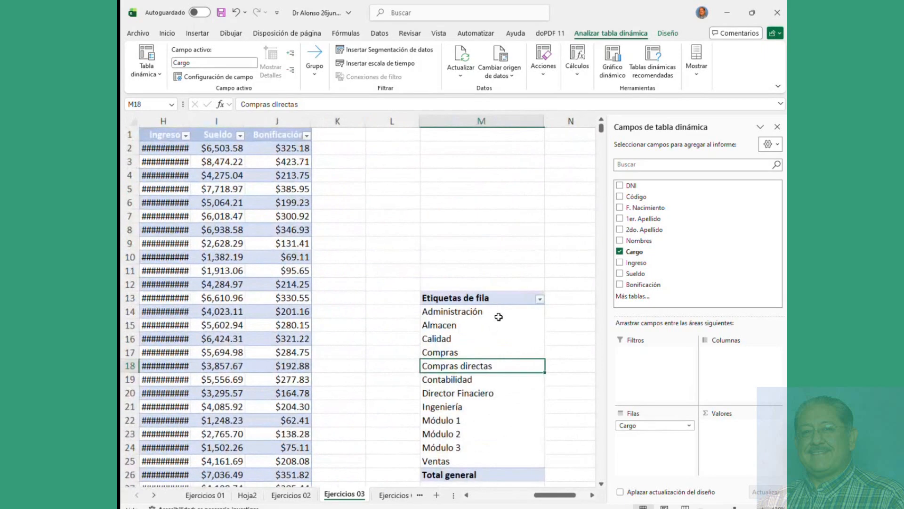
scroll(498, 317, "down", 5)
scroll(499, 315, "up", 5)
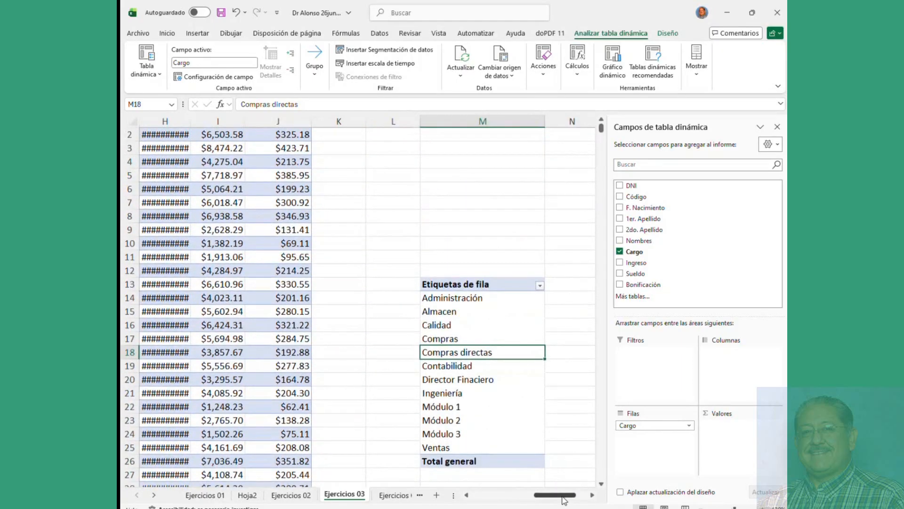
left_click_drag(563, 498, 574, 496)
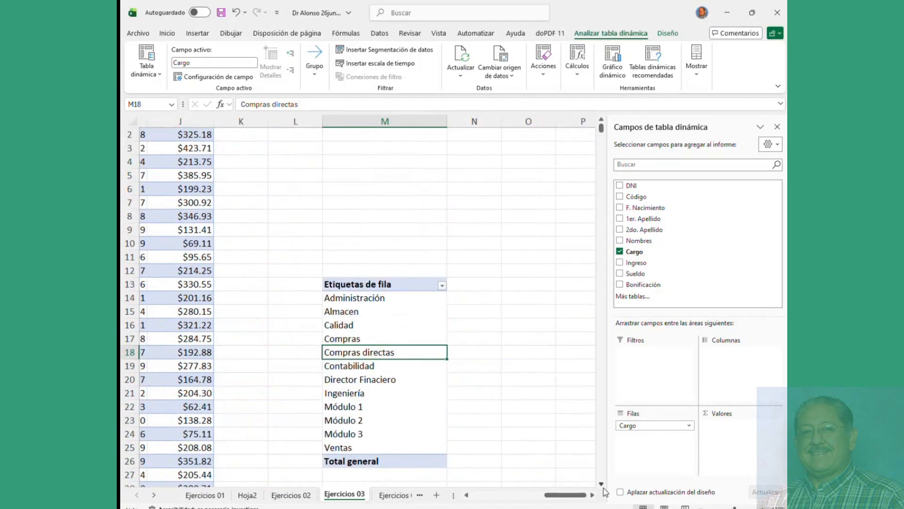
scroll(605, 491, "down", 3)
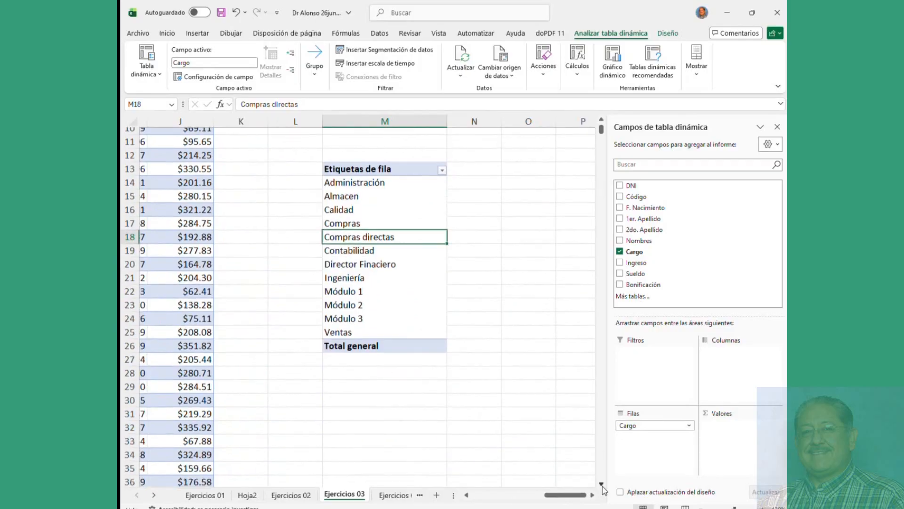
left_click(602, 487)
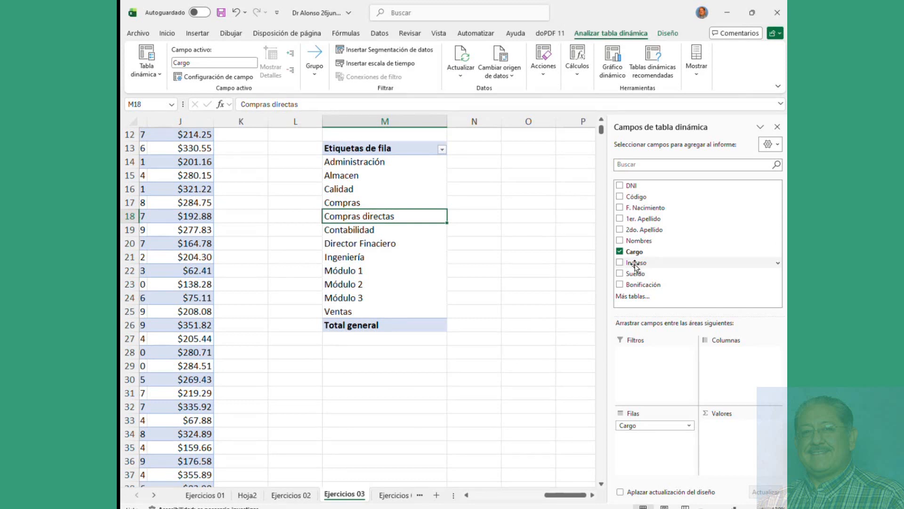
left_click_drag(636, 264, 730, 377)
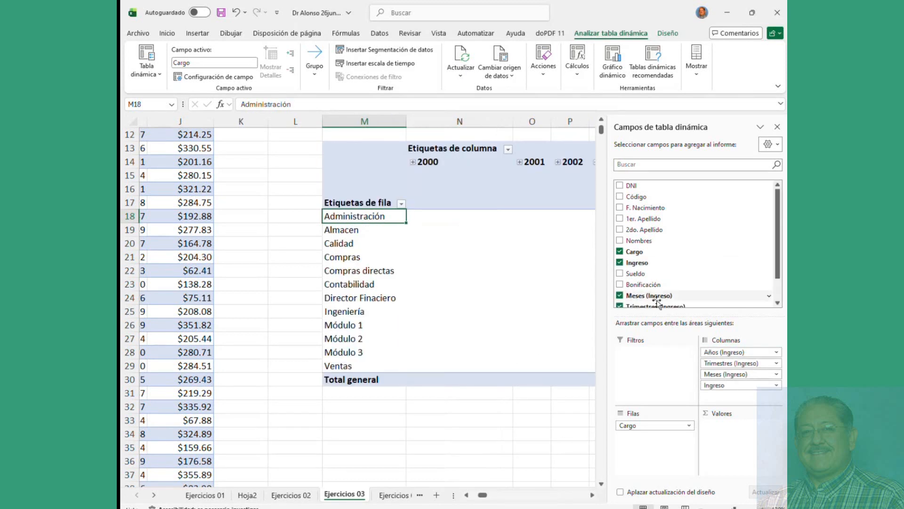
Step: Remove Ingreso and its month and quarter groupings, and add Sueldo to the values
left_click(620, 263)
left_click(620, 296)
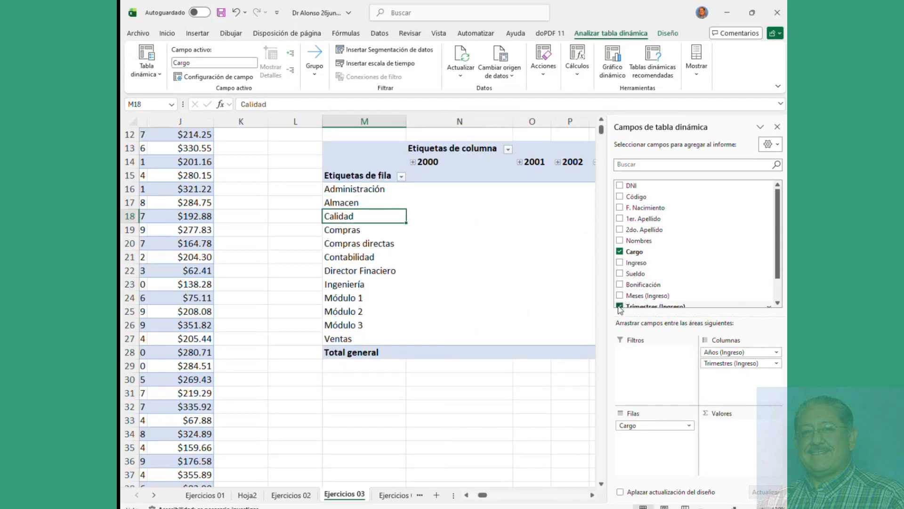
left_click(619, 306)
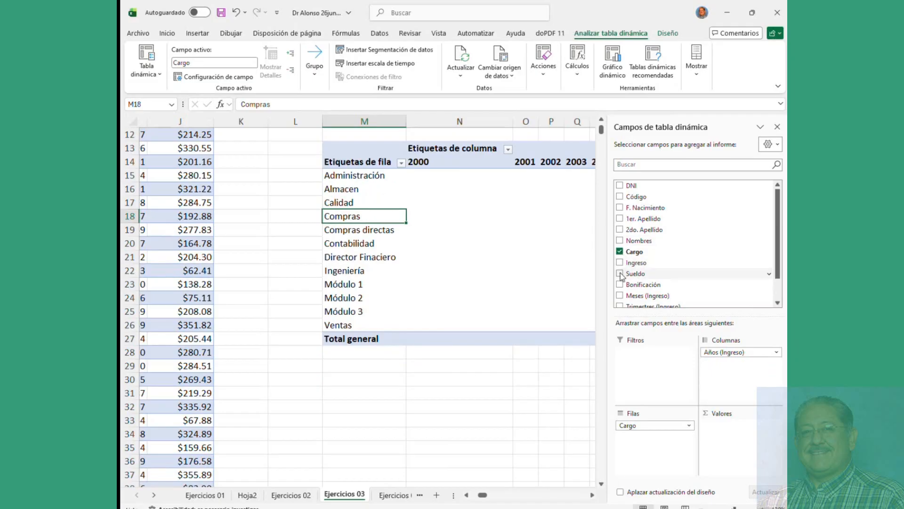
left_click(620, 274)
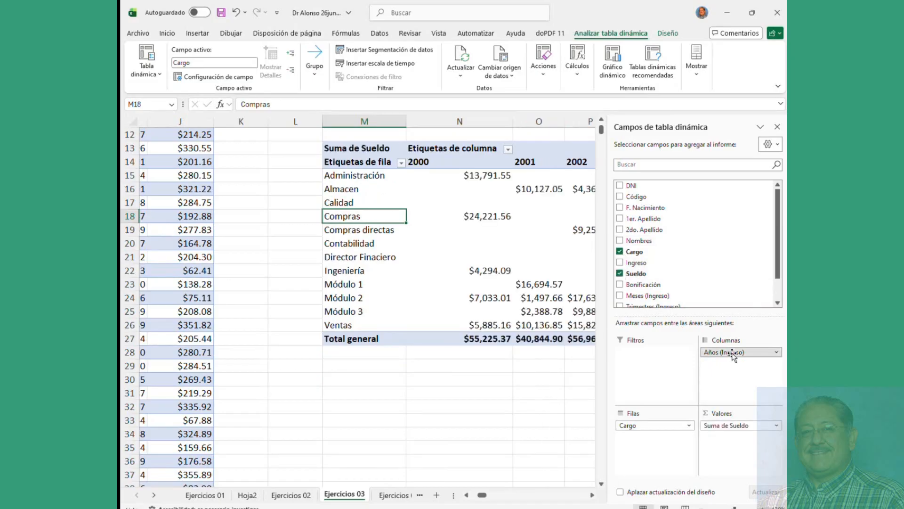
Step: Rearrange Ingreso and Sueldo, ending with a count of Ingreso years and Sueldo sum per Cargo
left_click_drag(733, 355, 647, 453)
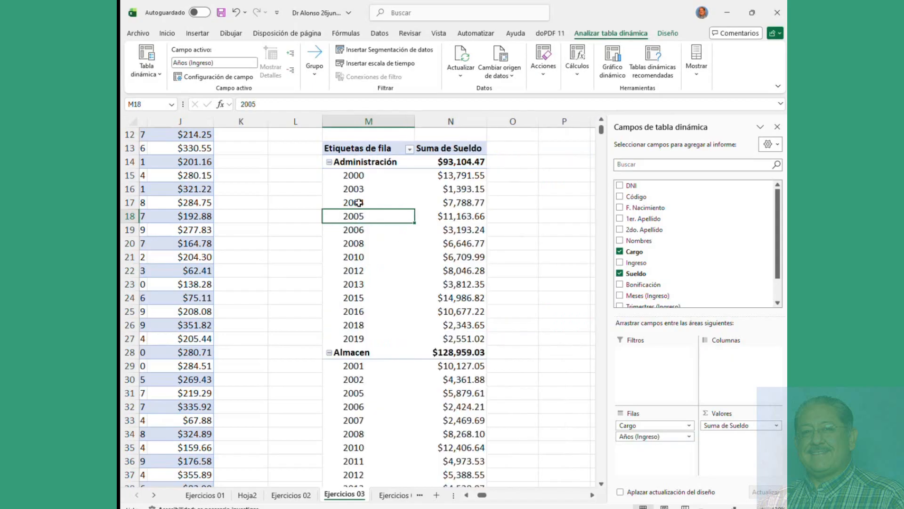
left_click_drag(750, 428, 655, 447)
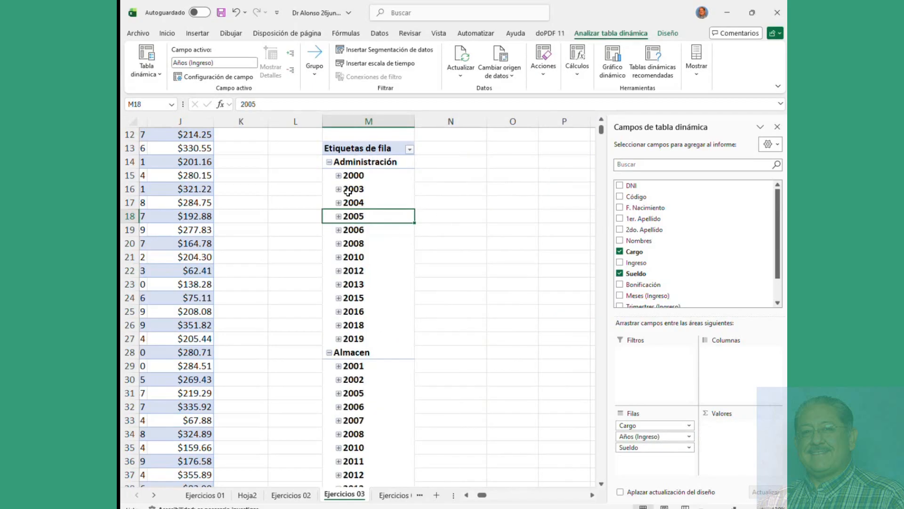
left_click(339, 176)
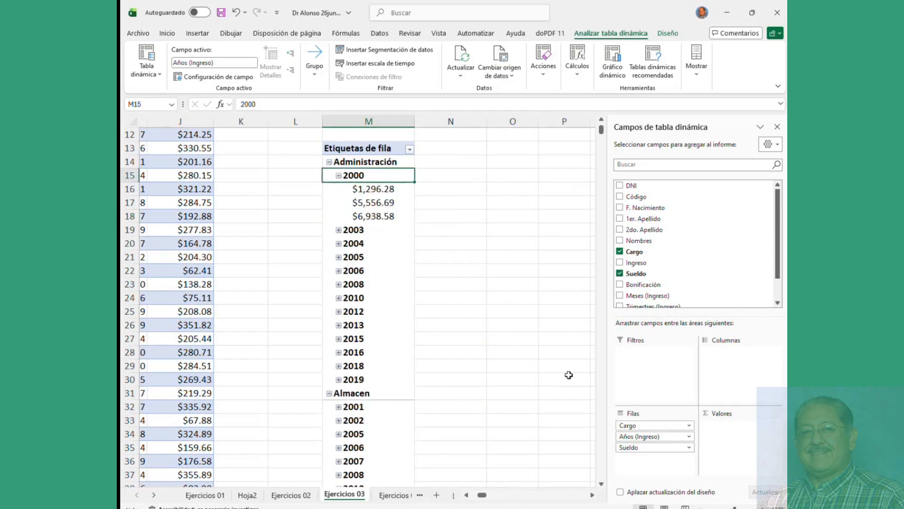
left_click_drag(631, 448, 729, 375)
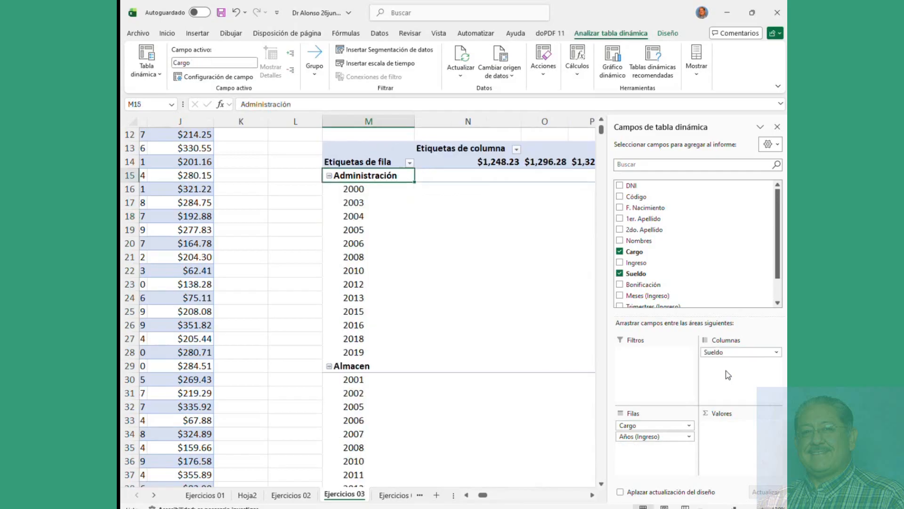
left_click_drag(652, 437, 728, 443)
left_click_drag(727, 352, 730, 451)
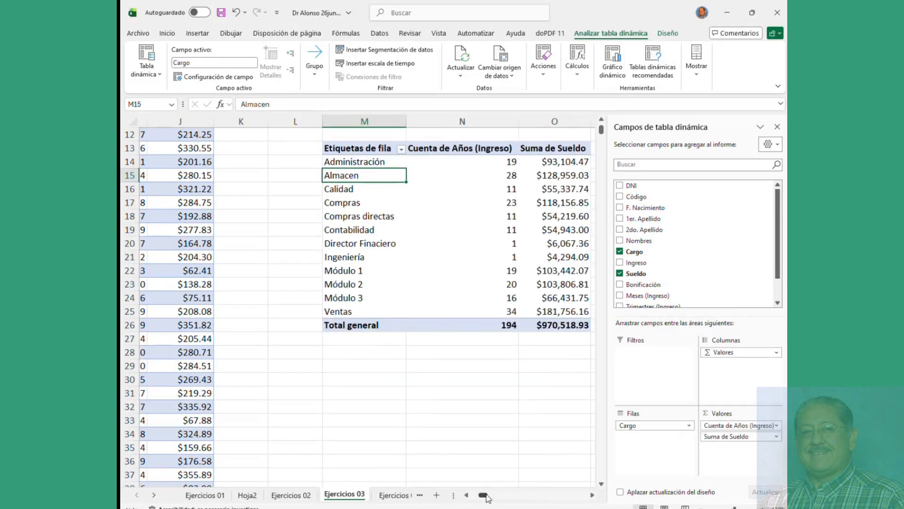
left_click_drag(485, 495, 484, 495)
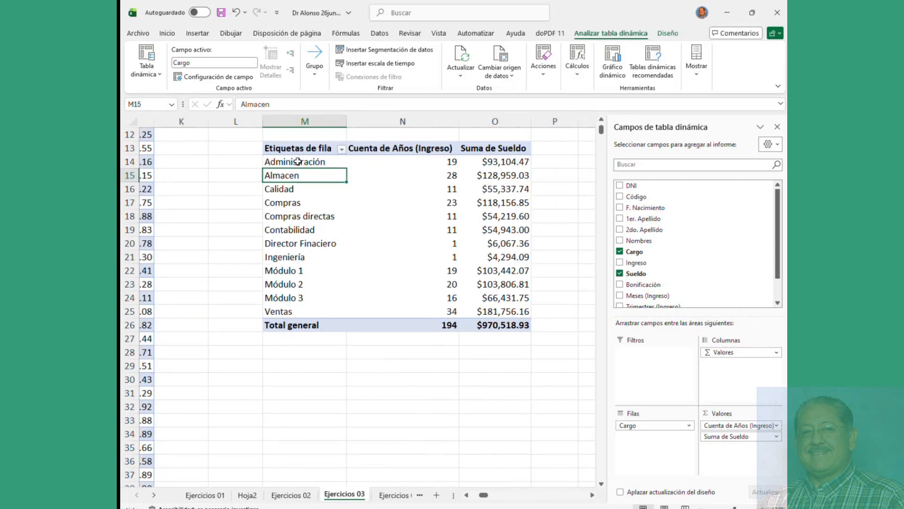
Step: Remove the Ingreso year count from the pivot with Quitar campo
left_click_drag(302, 162, 296, 308)
left_click_drag(407, 165, 415, 227)
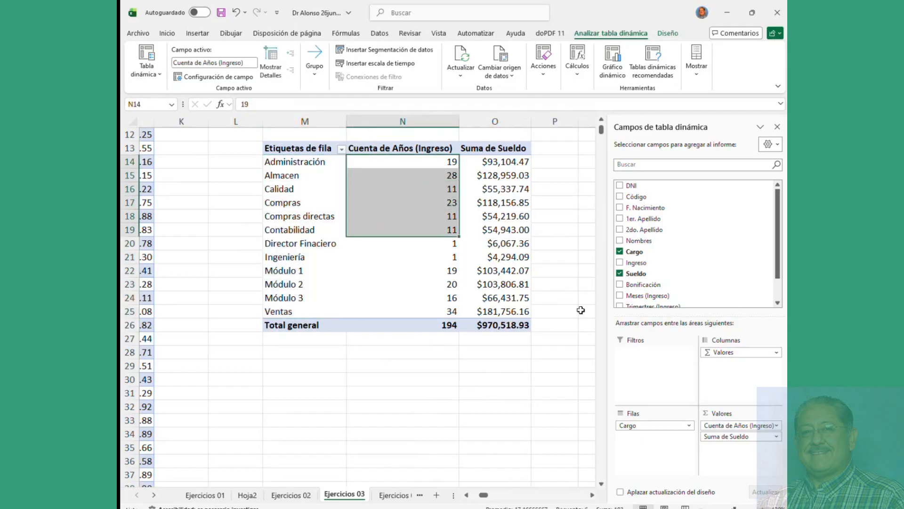
left_click(734, 426)
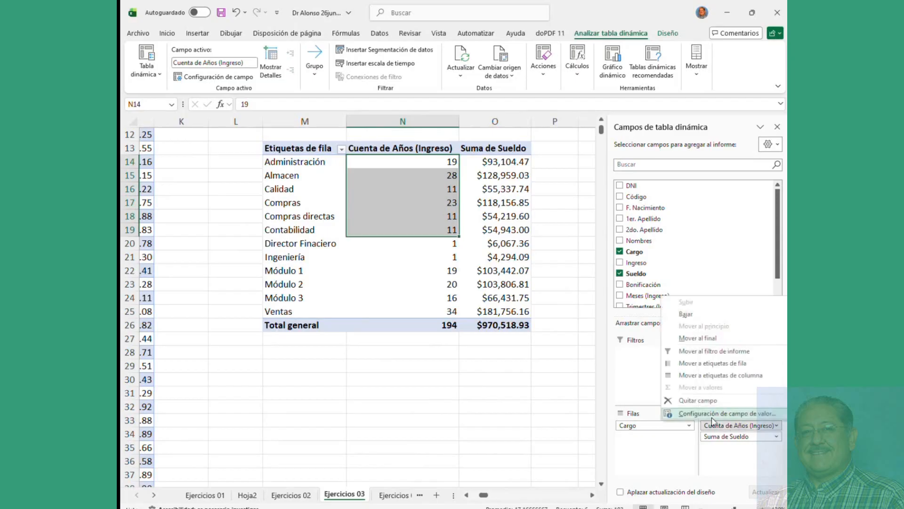
left_click(707, 404)
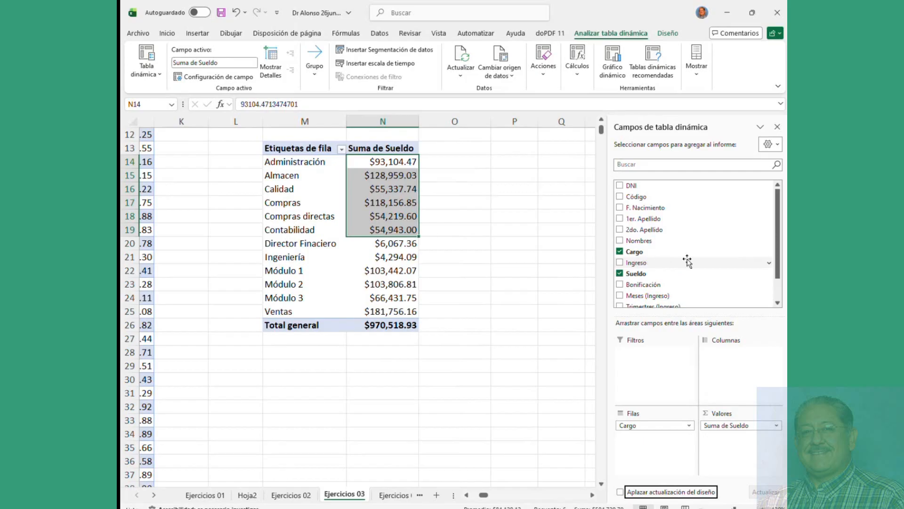
Step: Add Suma de Bonificación beside Suma de Sueldo and check the per-Cargo bonus totals
left_click(620, 284)
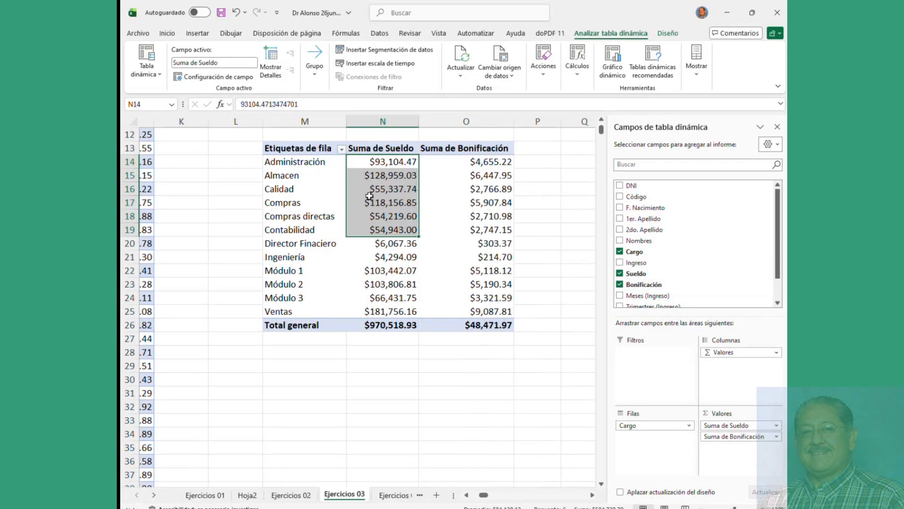
left_click(364, 166)
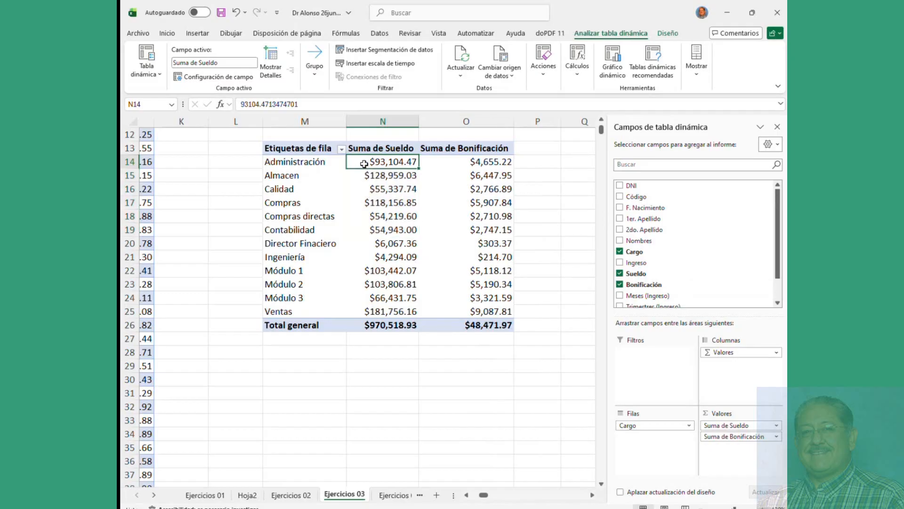
left_click(471, 160)
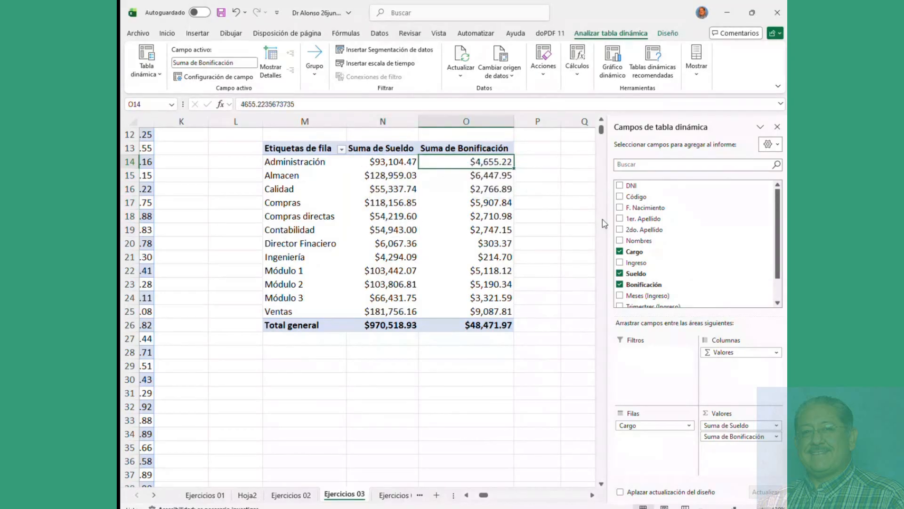
scroll(697, 250, "down", 1)
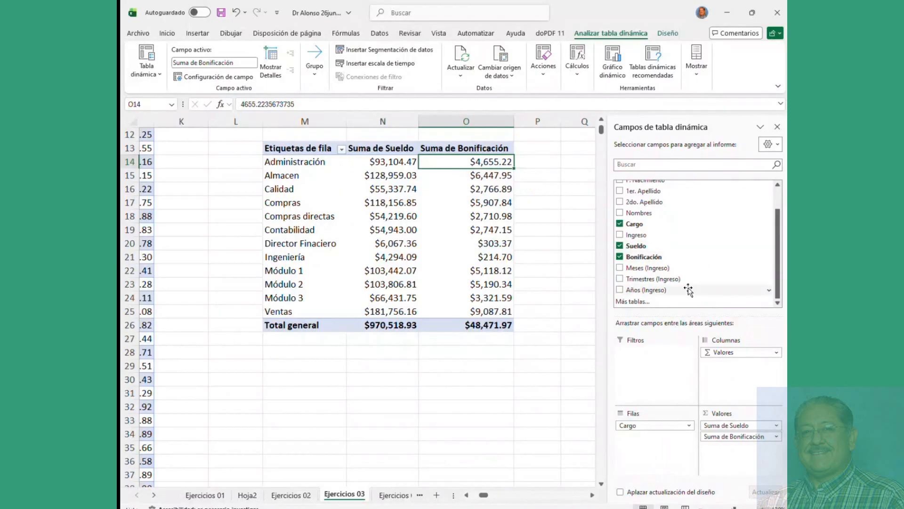
scroll(646, 264, "up", 1)
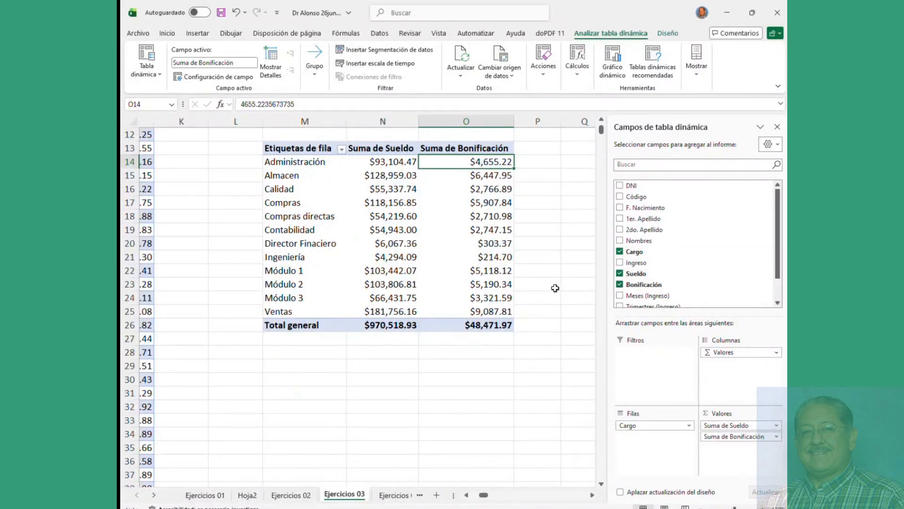
left_click(331, 244)
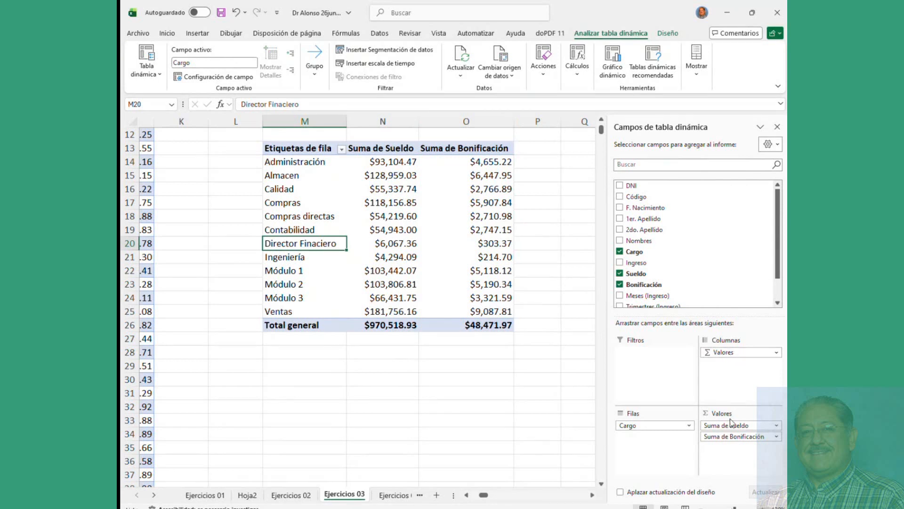
Step: Try Sueldo in the rows under Cargo, then move it back to the columns
left_click_drag(732, 426, 645, 444)
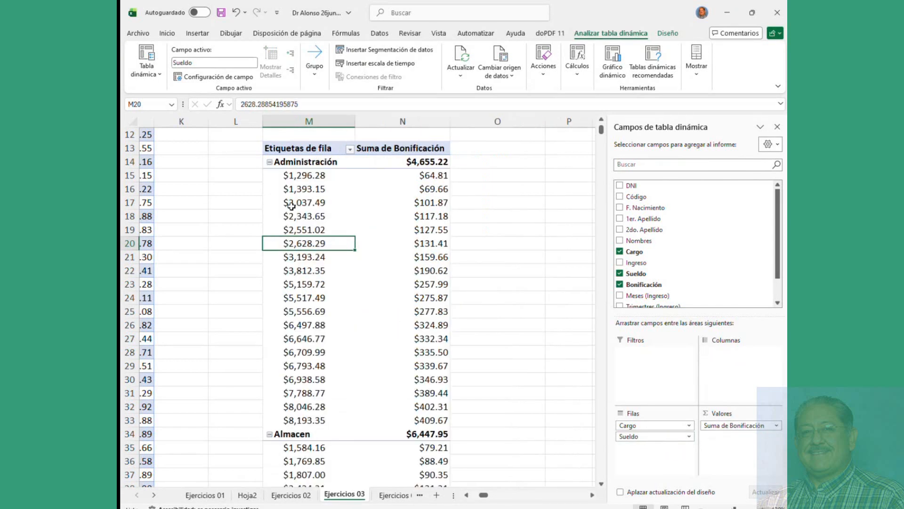
left_click_drag(294, 171, 309, 388)
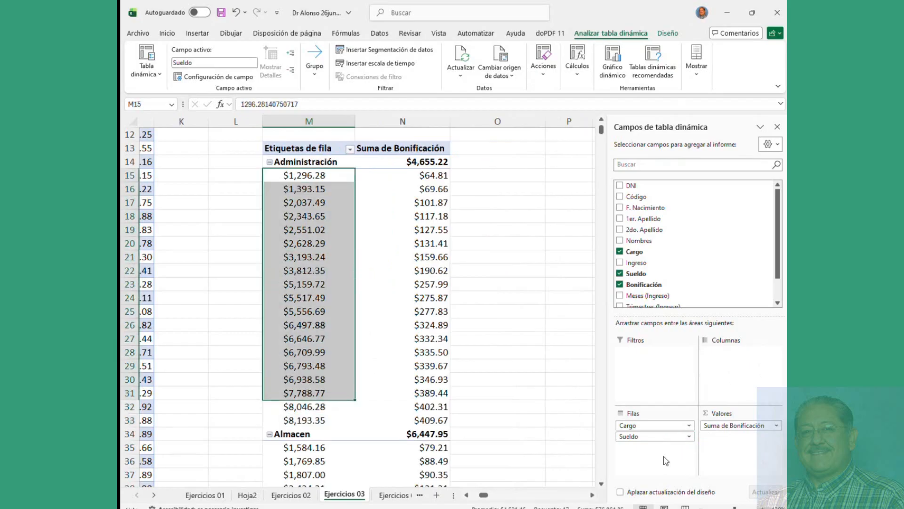
left_click_drag(655, 436, 728, 380)
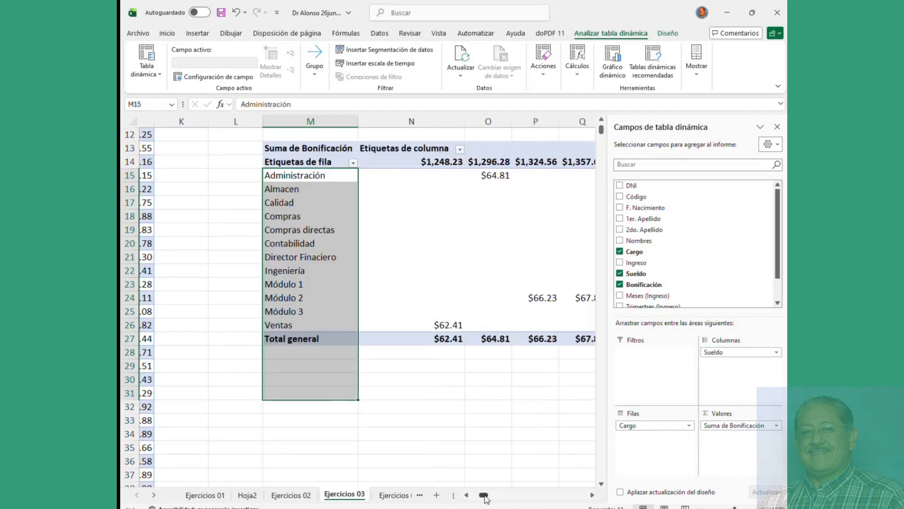
mouse_move(485, 495)
left_mouse_down()
mouse_move(592, 499)
mouse_move(484, 496)
left_mouse_up()
Step: Place Sueldo as a row field under Cargo and review each salary with its bonus
left_click_drag(737, 352, 666, 459)
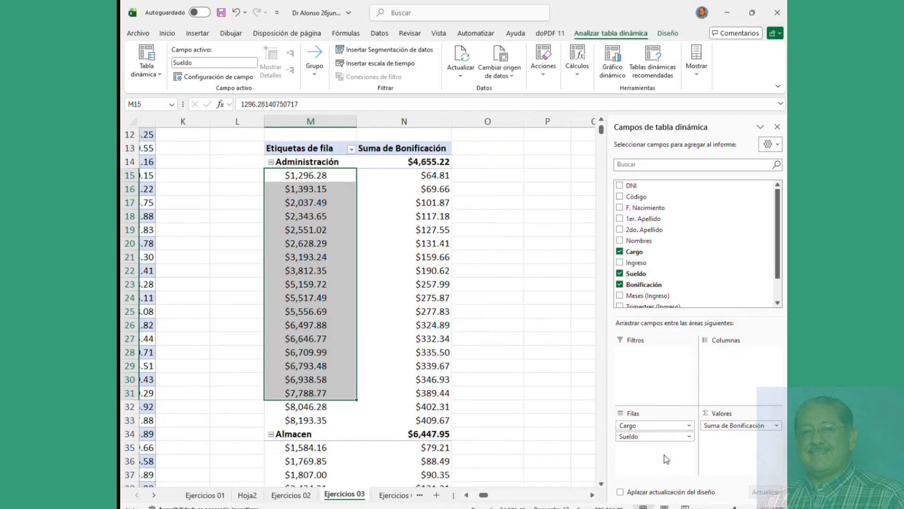
left_click(689, 436)
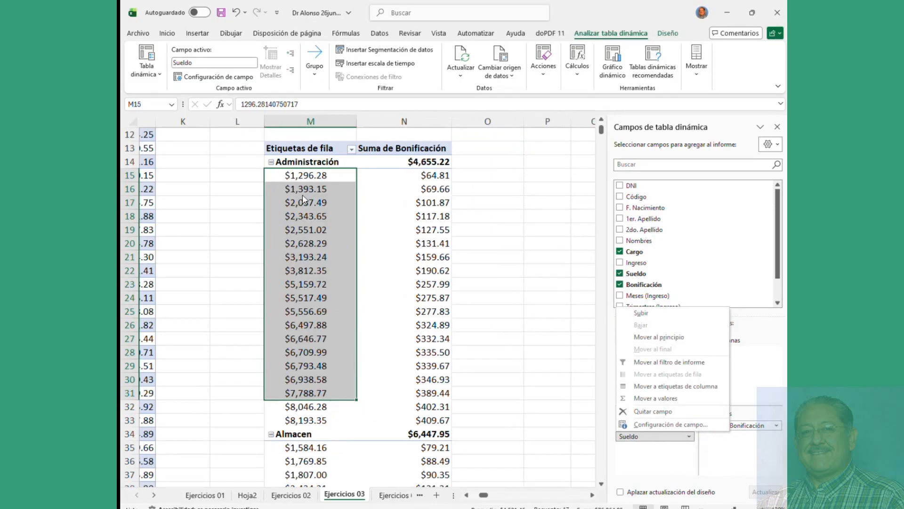
scroll(303, 194, "down", 9)
scroll(302, 194, "down", 11)
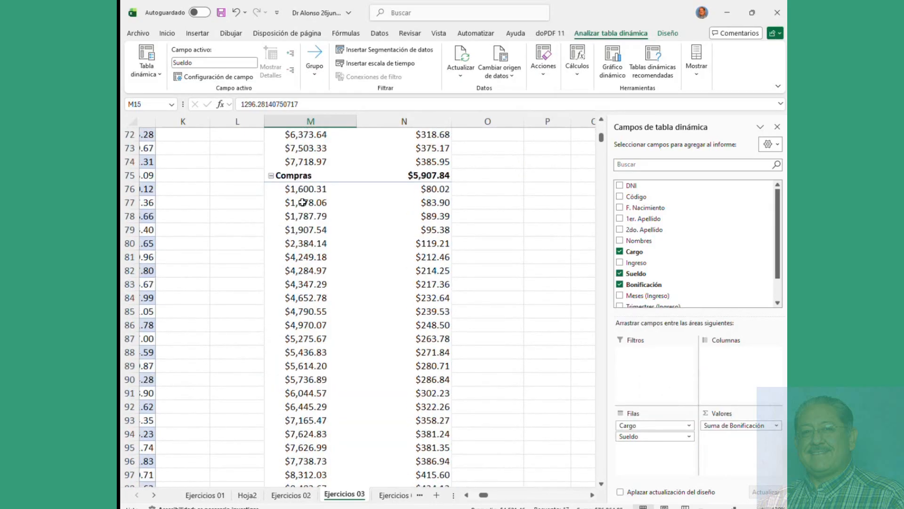
scroll(303, 203, "up", 10)
scroll(302, 201, "up", 14)
scroll(301, 200, "down", 5)
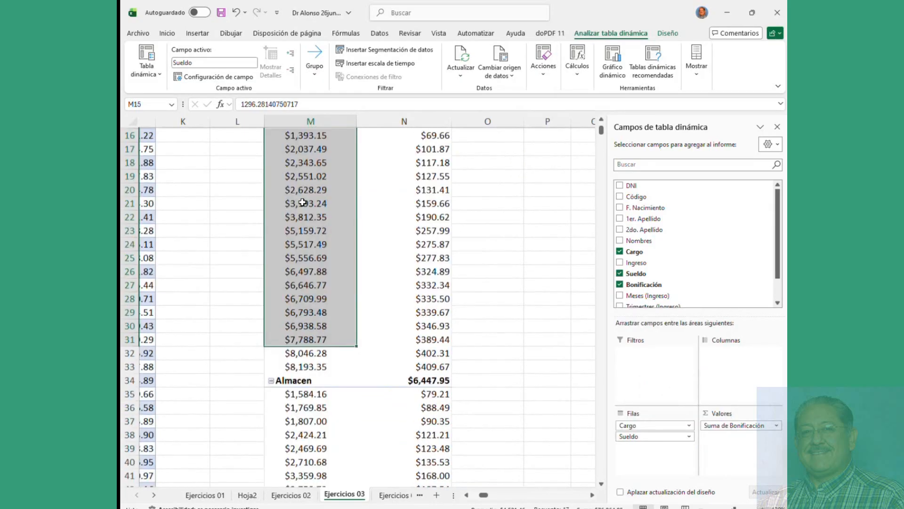
left_click(309, 172)
scroll(309, 170, "up", 5)
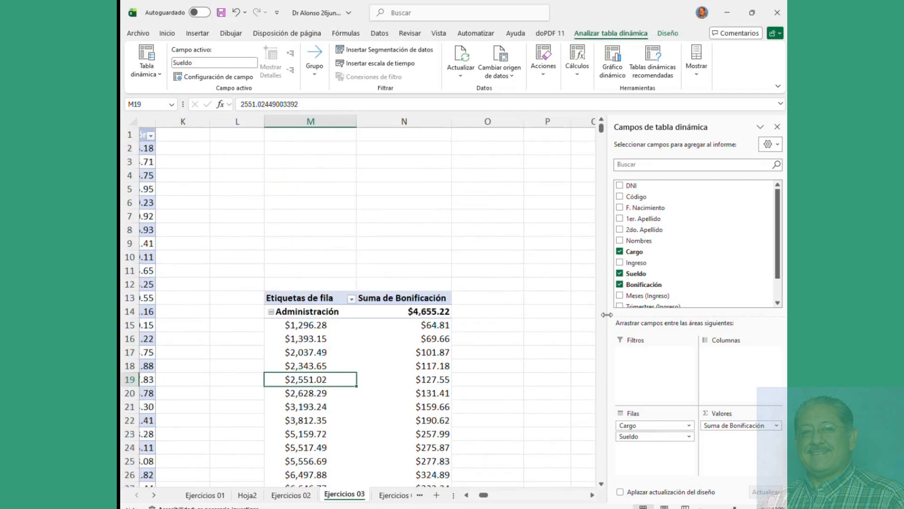
scroll(307, 313, "down", 2)
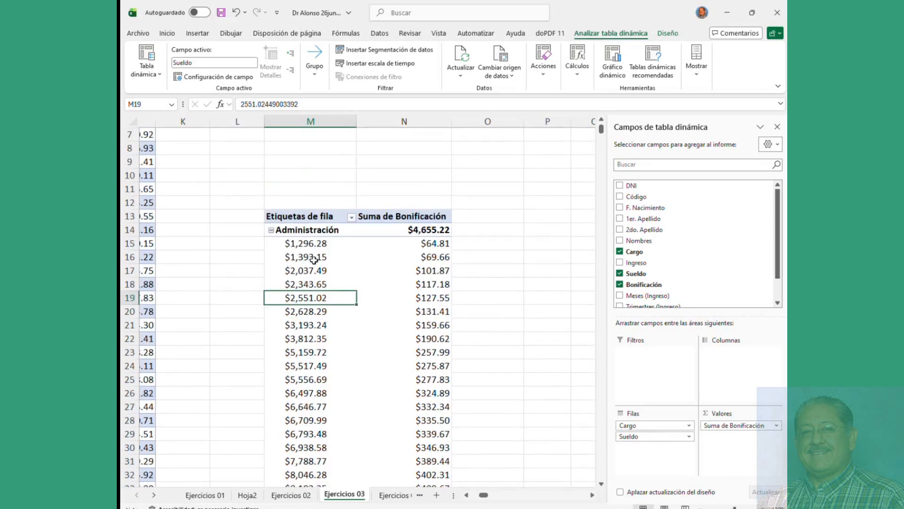
Step: Group Sueldo into 1000-wide ranges starting at 1200, then add Nombres under each range
right_click(396, 246)
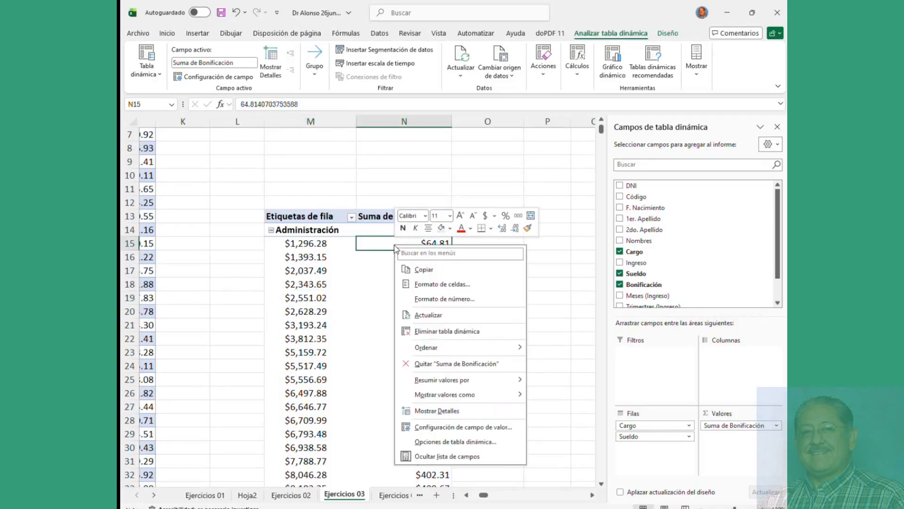
right_click(295, 246)
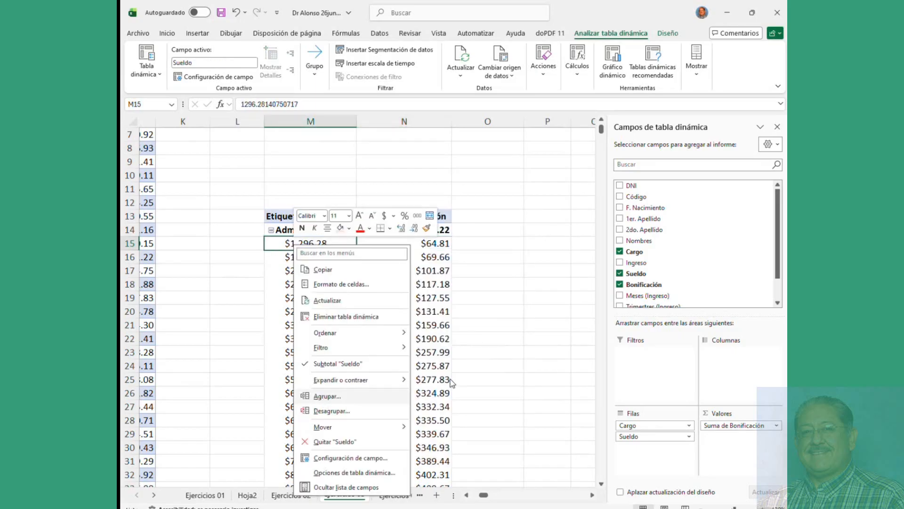
left_click(485, 327)
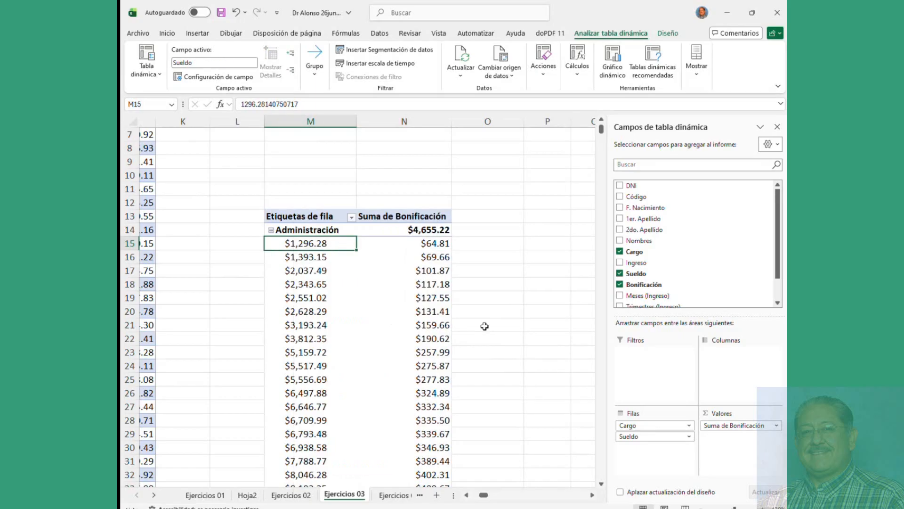
right_click(324, 283)
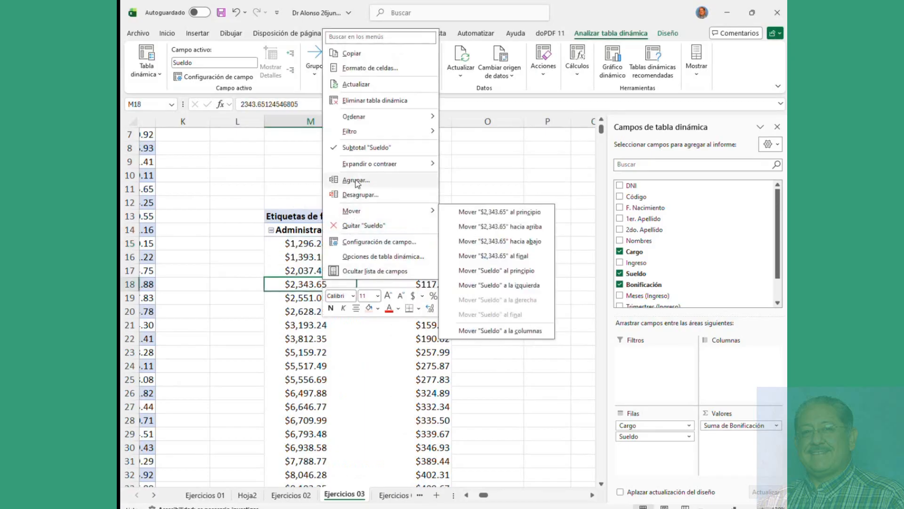
left_click(356, 180)
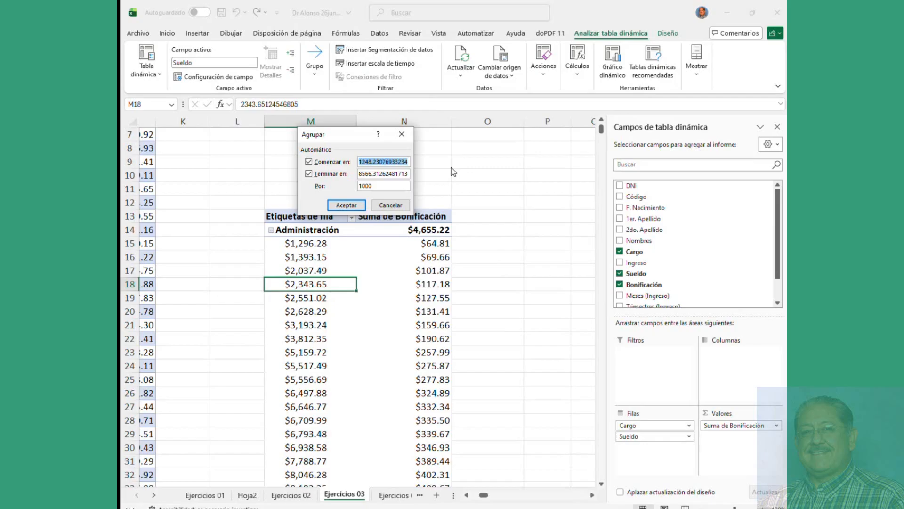
type("1200")
left_click_drag(359, 173, 471, 173)
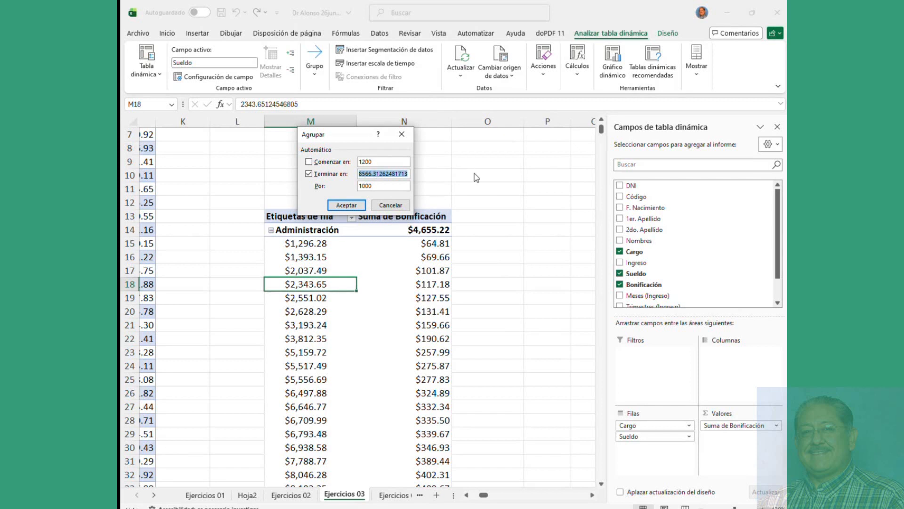
type("9000")
left_click(347, 205)
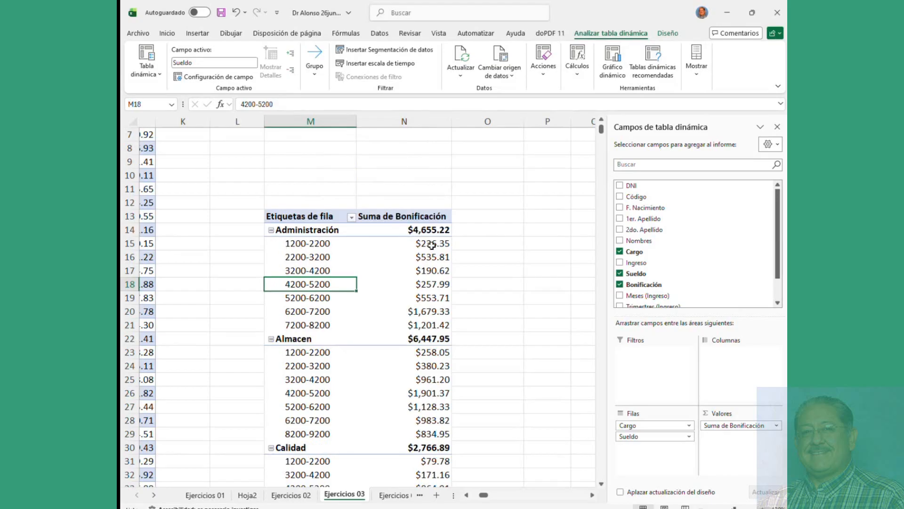
left_click(621, 241)
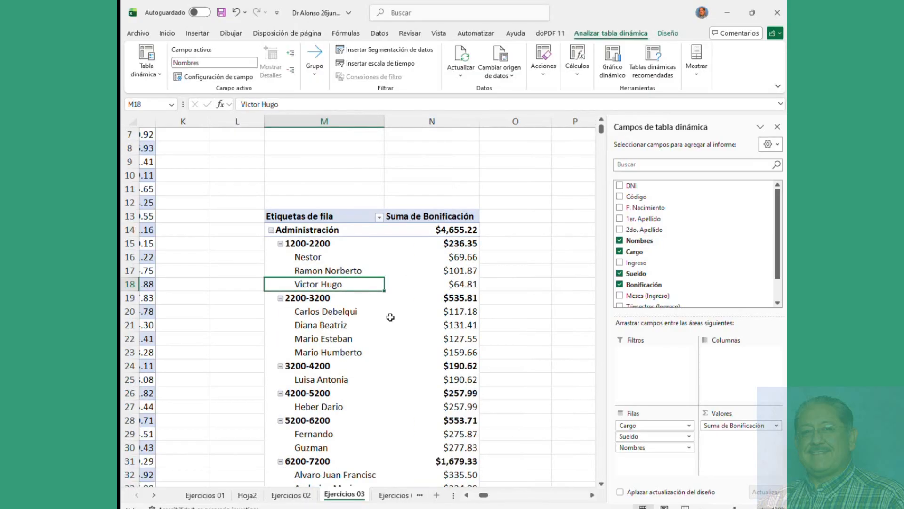
scroll(377, 296, "down", 4)
scroll(377, 297, "up", 4)
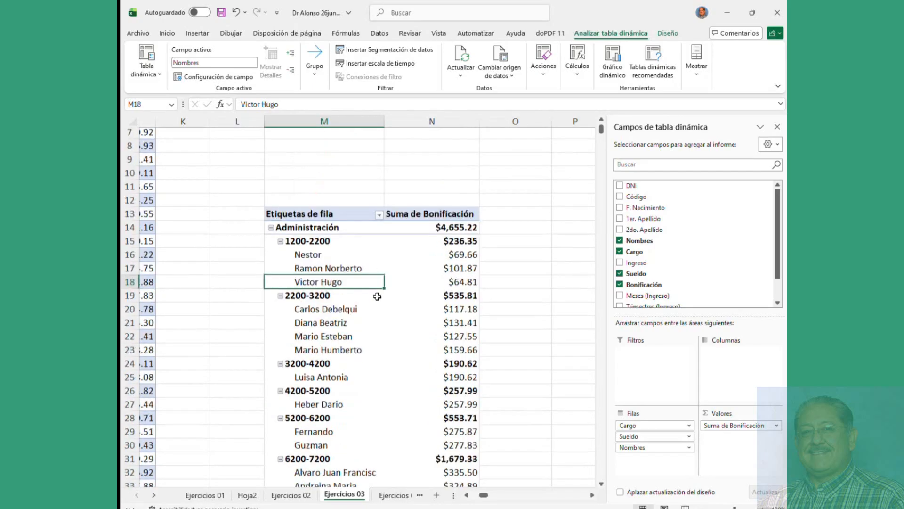
left_click(667, 34)
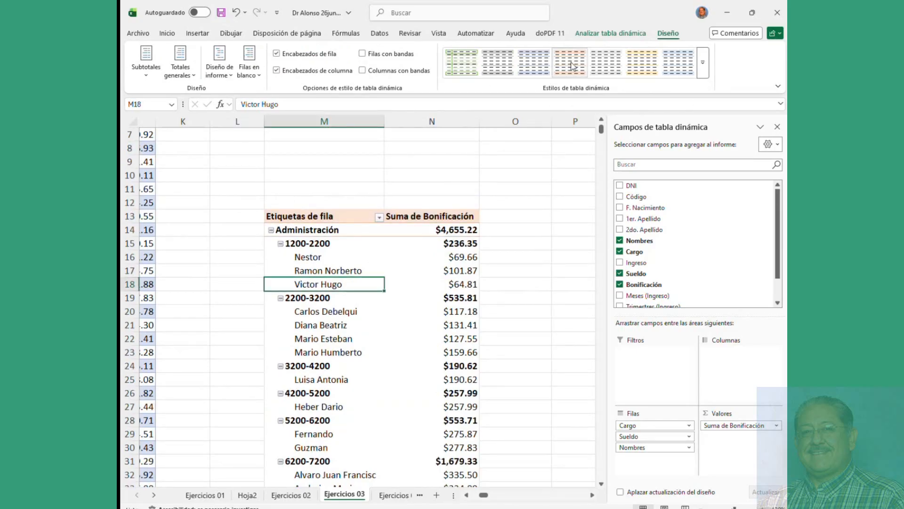
left_click(598, 30)
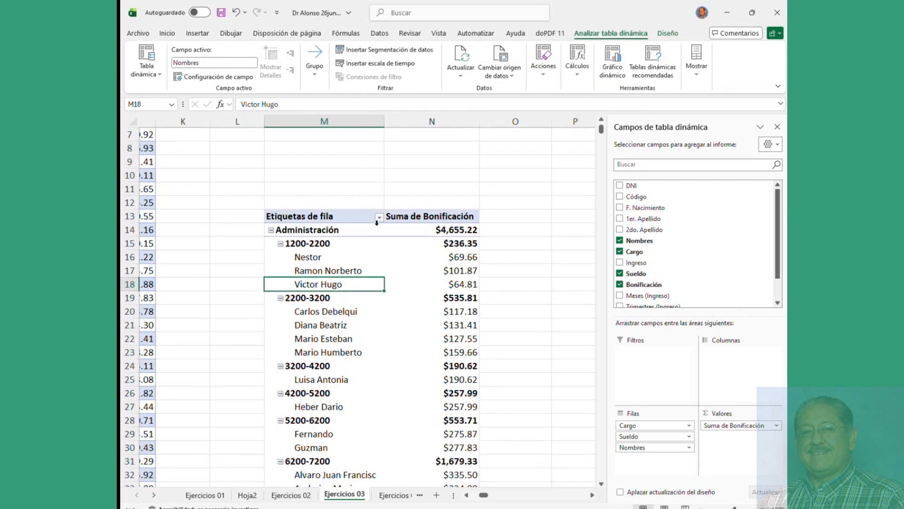
Step: Try Nombres in the pivot columns, then put it back under each Sueldo range
left_click(309, 260)
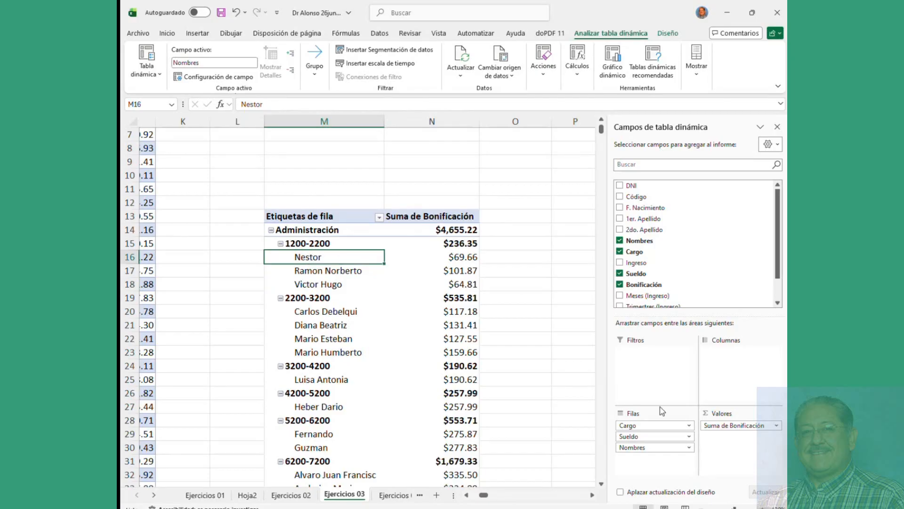
left_click_drag(633, 447, 745, 374)
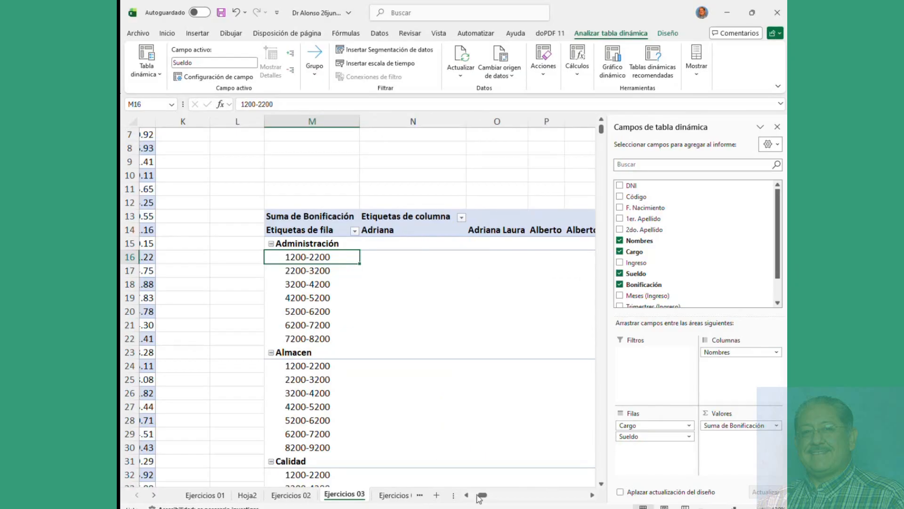
left_click_drag(479, 498, 519, 497)
left_click_drag(720, 357, 721, 436)
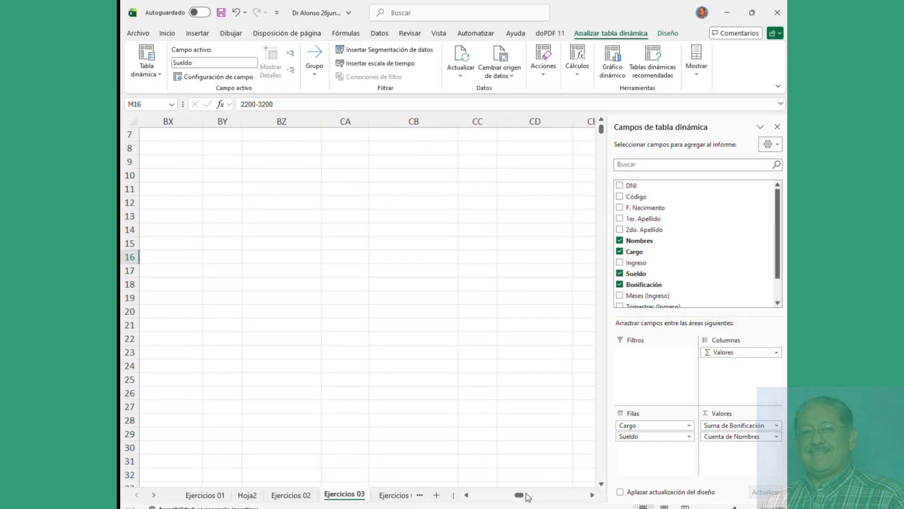
left_click_drag(527, 498, 486, 503)
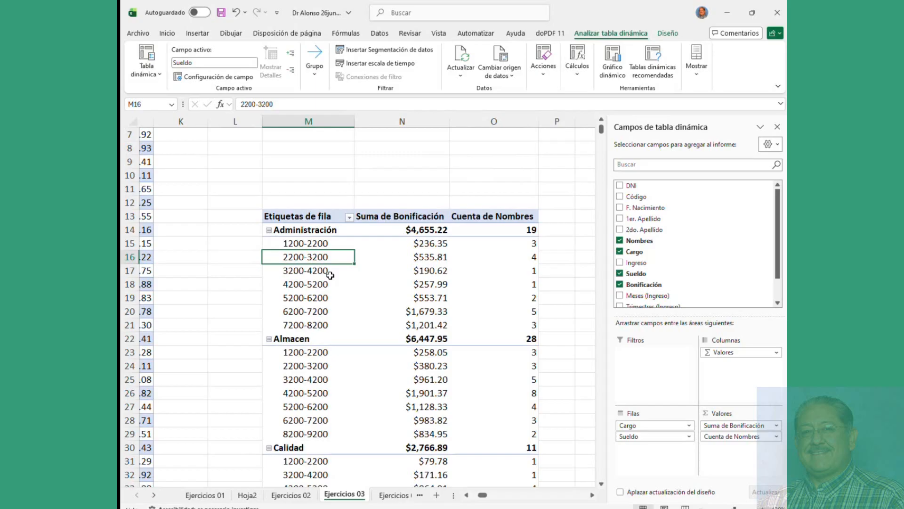
scroll(329, 275, "down", 5)
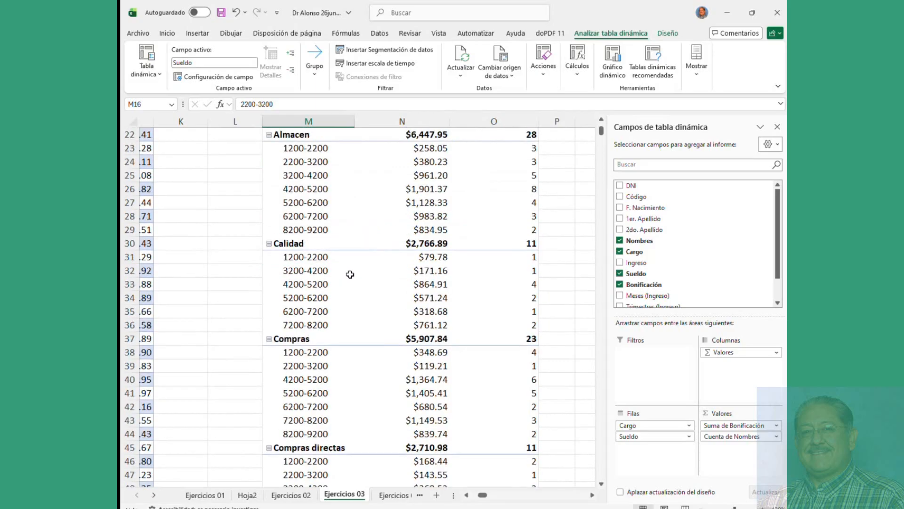
scroll(352, 273, "up", 5)
left_click_drag(707, 437, 633, 448)
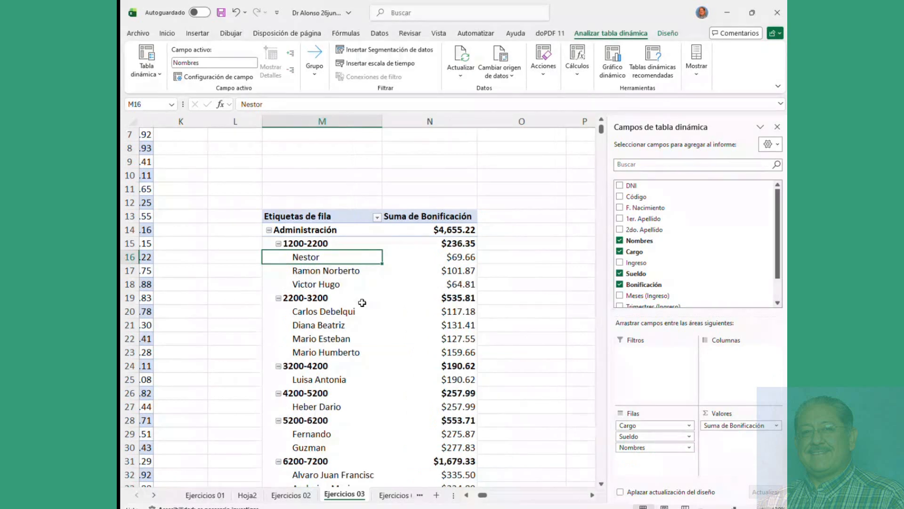
scroll(363, 298, "down", 5)
scroll(362, 303, "up", 6)
scroll(362, 302, "up", 1)
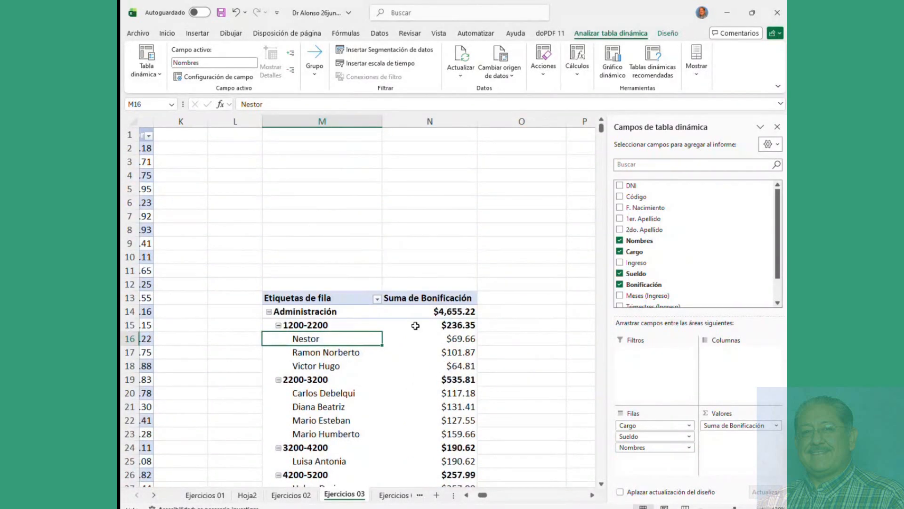
Step: Briefly add employee codes under each name, then remove them again
mouse_move(416, 326)
left_click(625, 197)
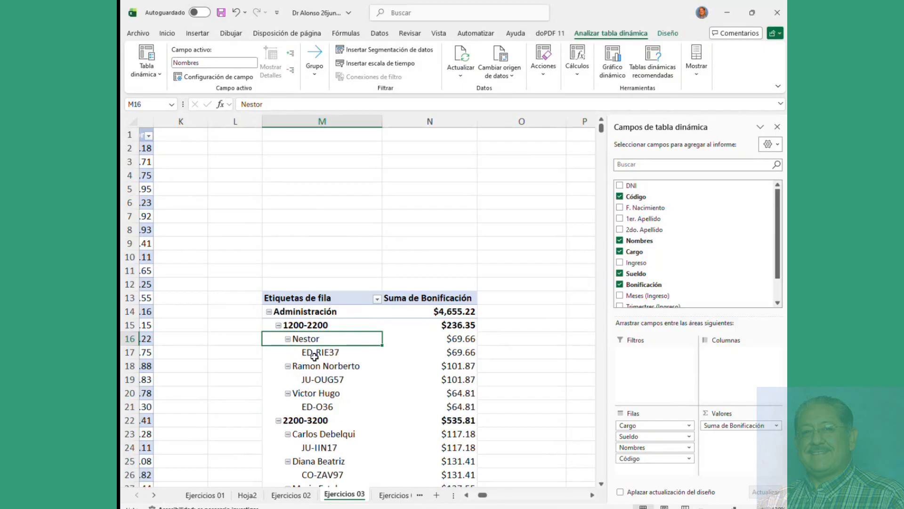
left_click(620, 197)
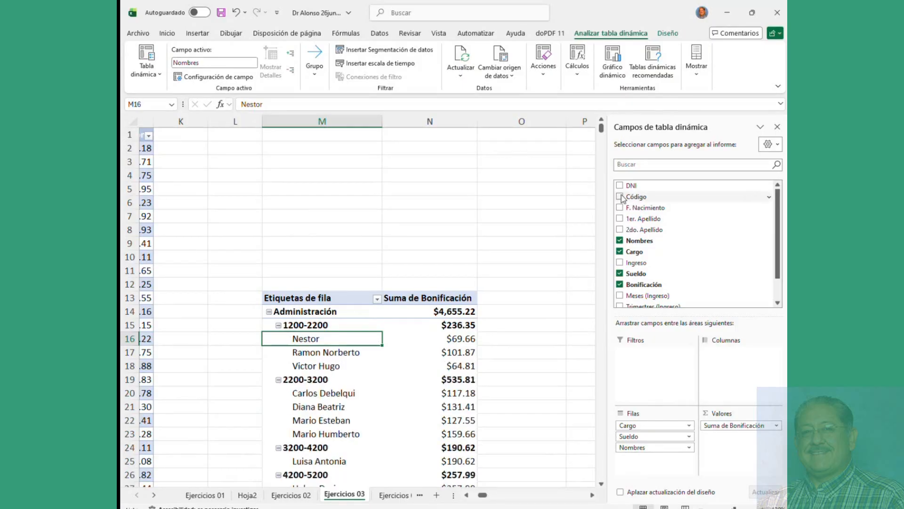
scroll(678, 226, "down", 1)
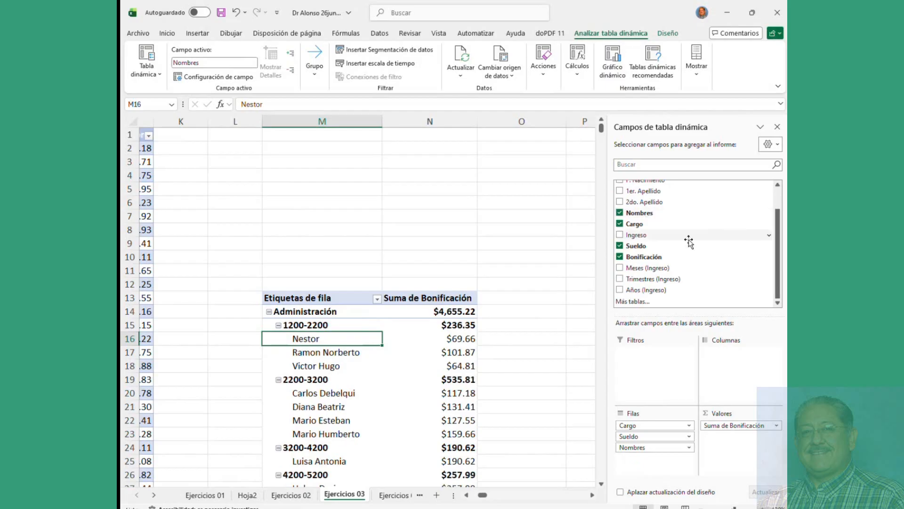
left_click(330, 356)
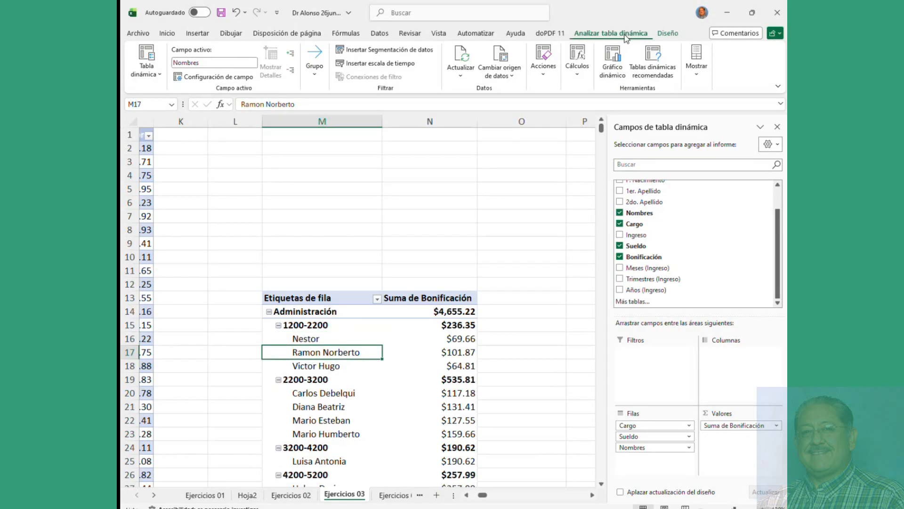
Step: Browse the PivotChart types: 3D columns, pie, line, area, map, surface, radar, histogram, waterfall, funnel, combo
left_click(614, 57)
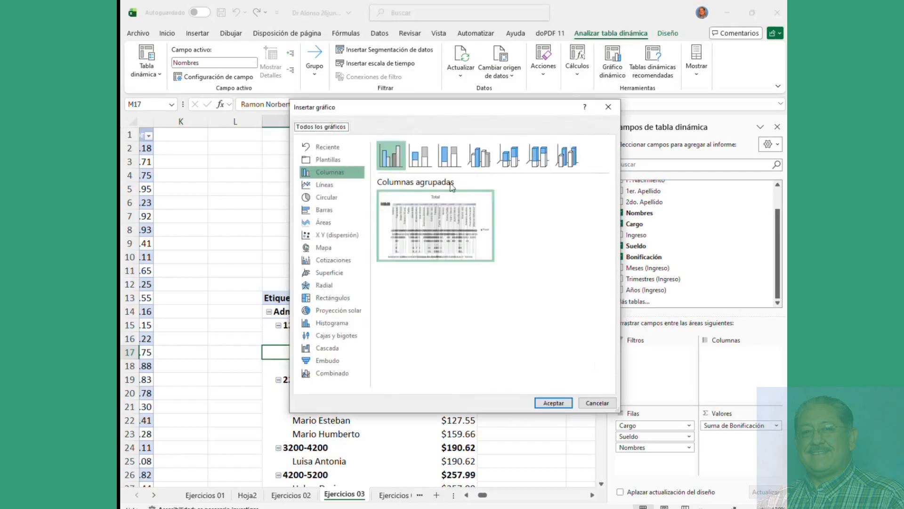
left_click(511, 158)
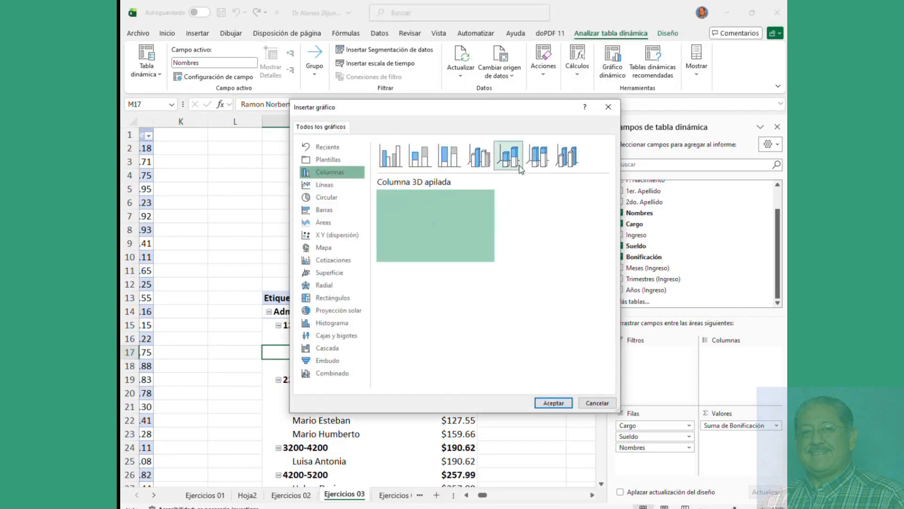
left_click(538, 156)
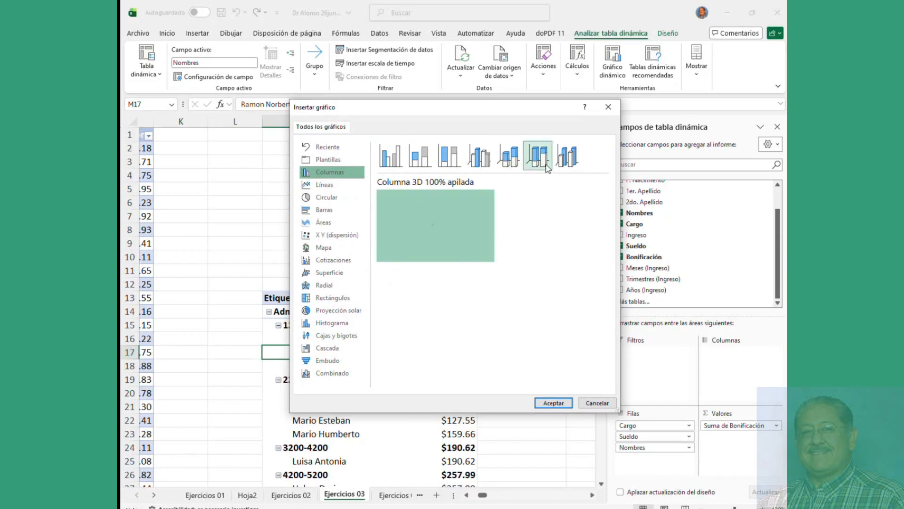
left_click(327, 193)
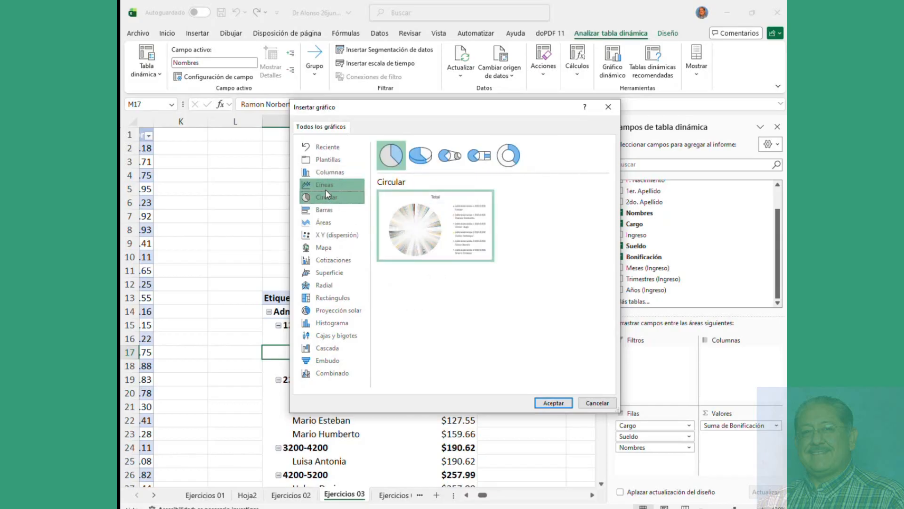
left_click(325, 186)
left_click(324, 222)
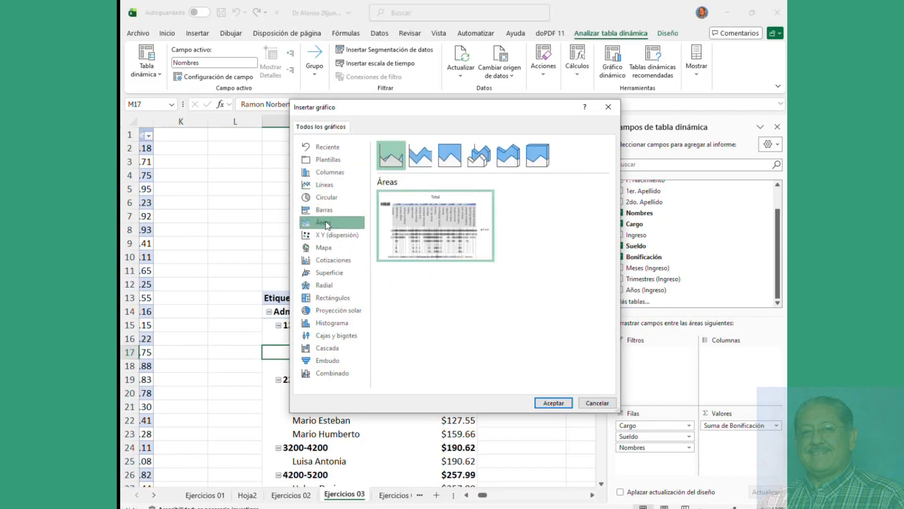
left_click(324, 247)
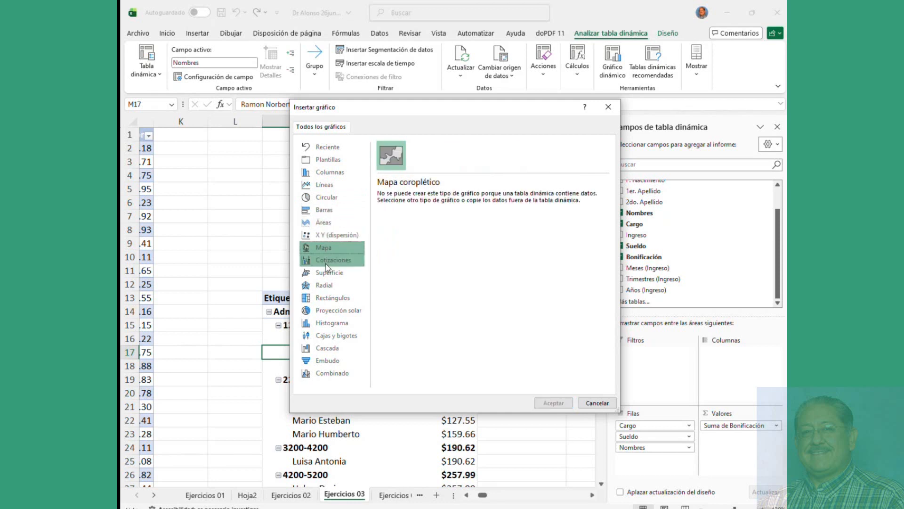
left_click(326, 272)
left_click(324, 287)
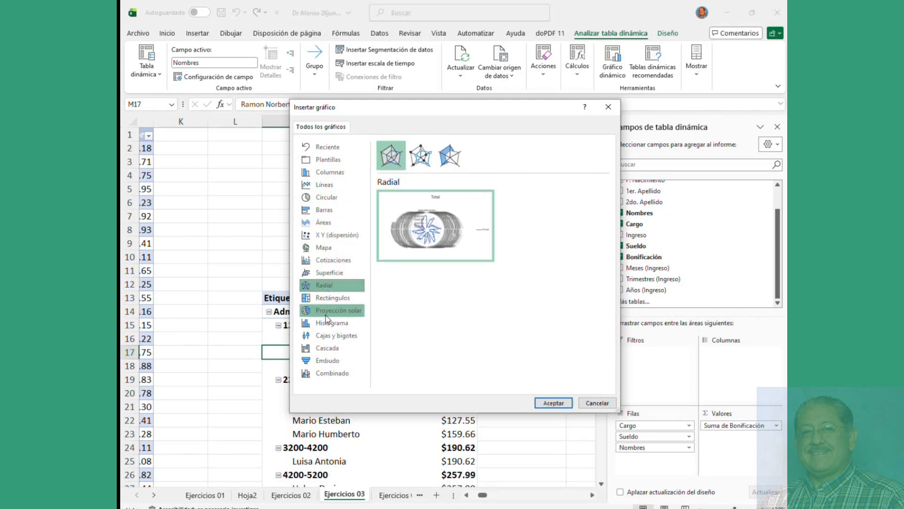
left_click(326, 322)
left_click(329, 336)
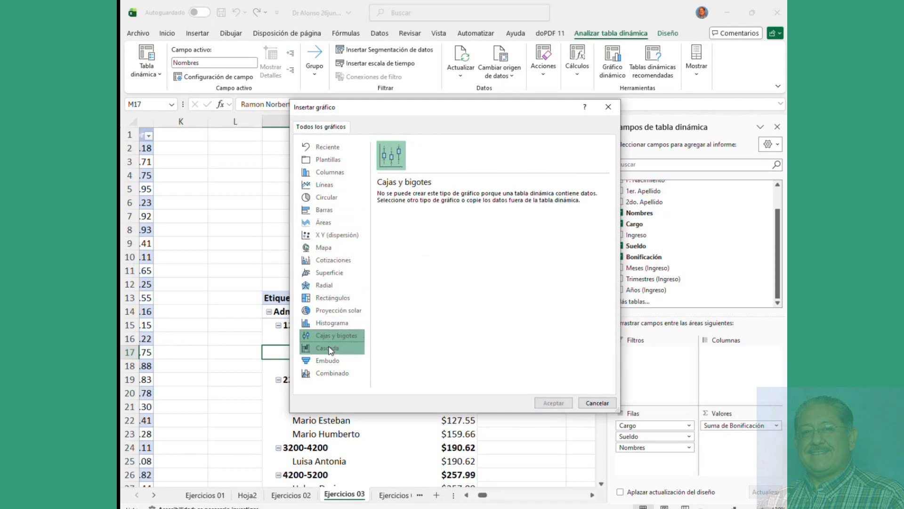
left_click(329, 350)
left_click(331, 360)
left_click(330, 372)
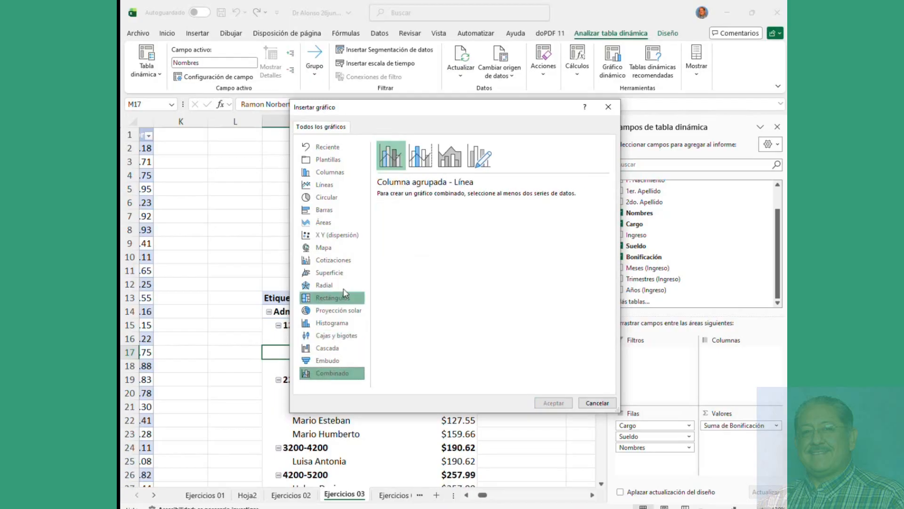
Step: Insert a Clustered Column pivot chart of the bonus totals
left_click(329, 173)
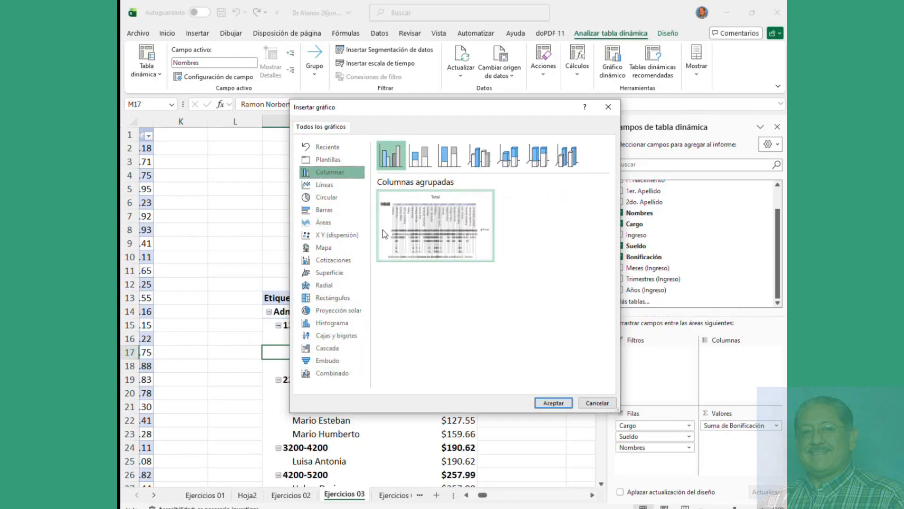
left_click_drag(428, 117, 264, 18)
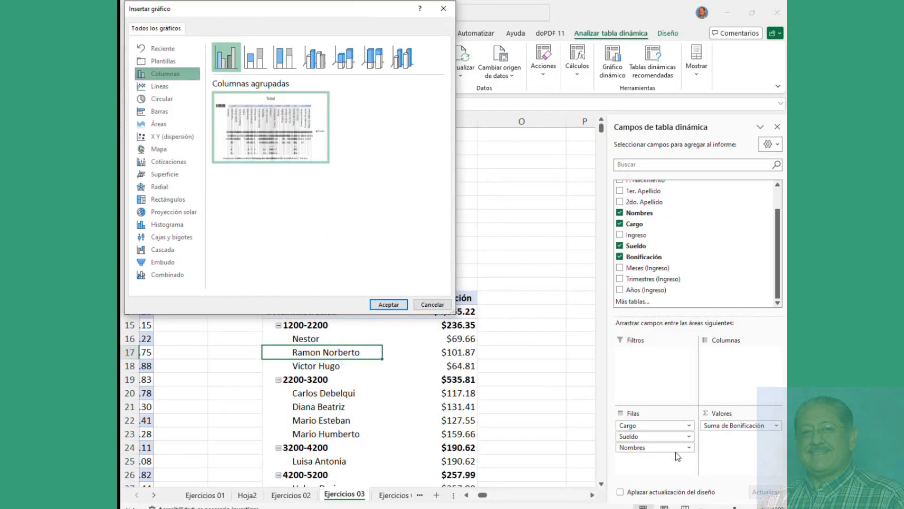
left_click(388, 304)
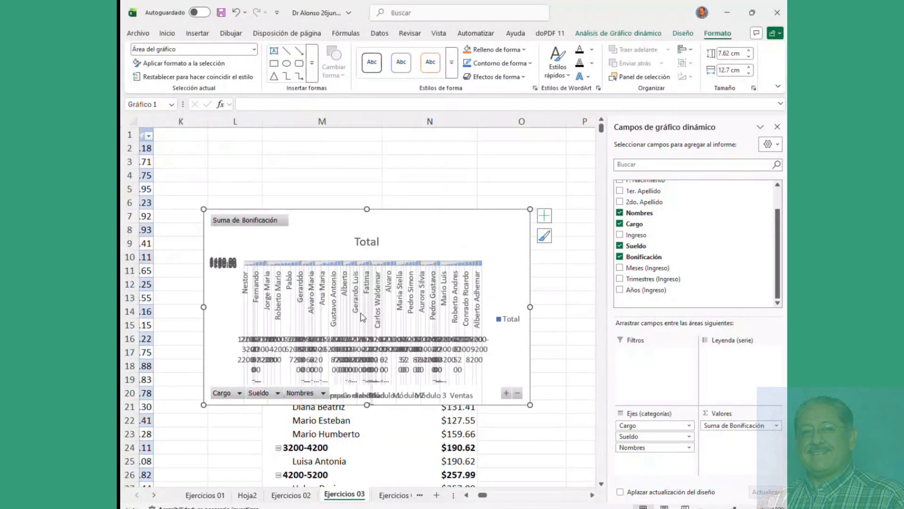
Step: Remove Nombres from the chart axis and add Sueldo to the values as a count
left_click(351, 294)
left_click_drag(327, 228, 292, 151)
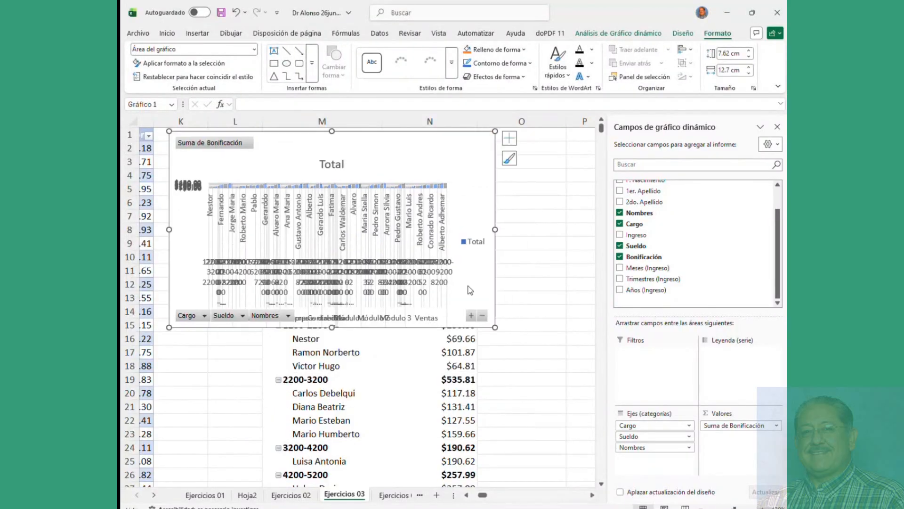
left_click(664, 447)
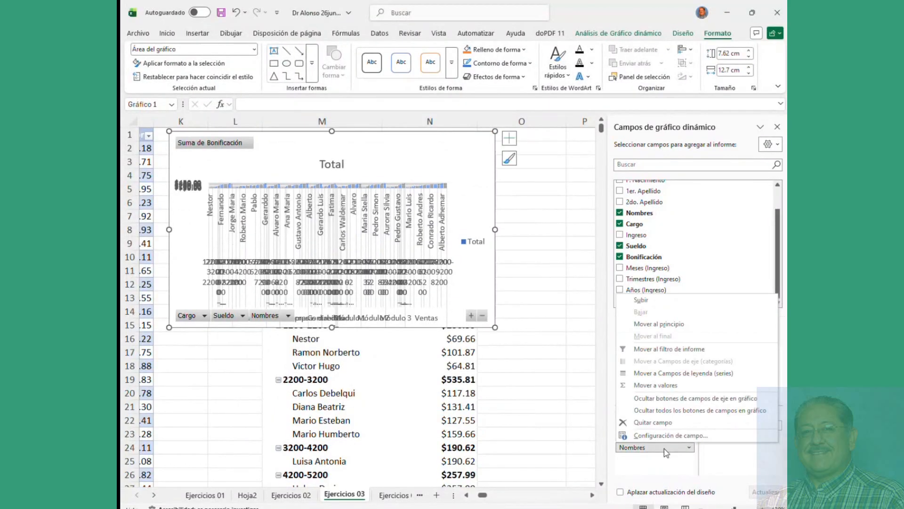
left_click(664, 422)
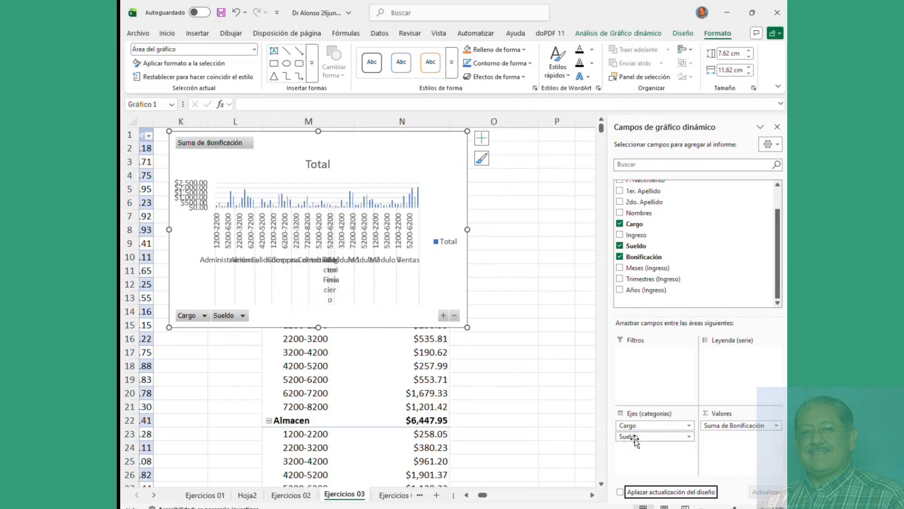
left_click_drag(635, 440, 728, 437)
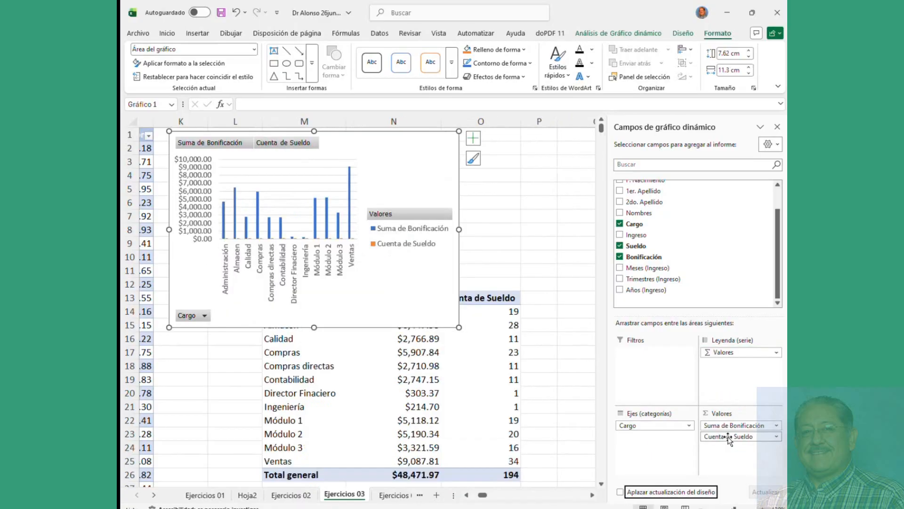
Step: Reposition and resize the pivot chart beside the table
left_click(329, 406)
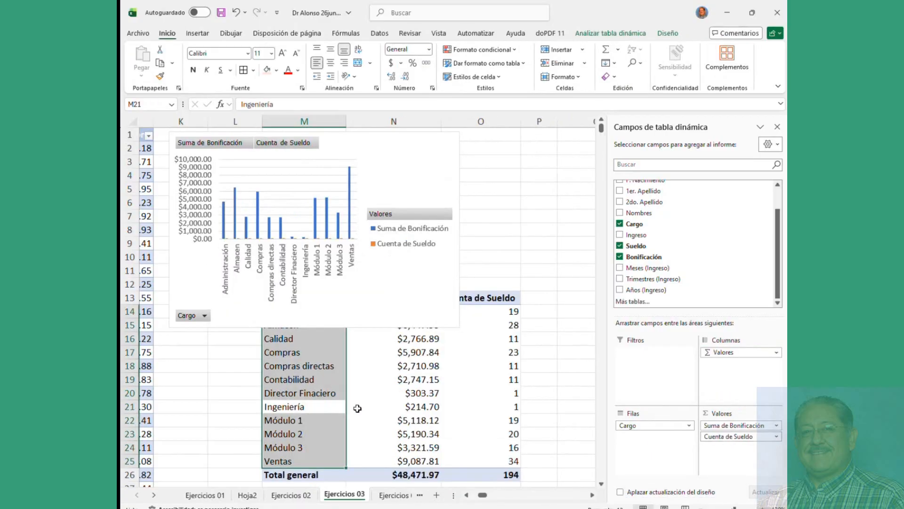
scroll(360, 407, "down", 5)
left_click(404, 226)
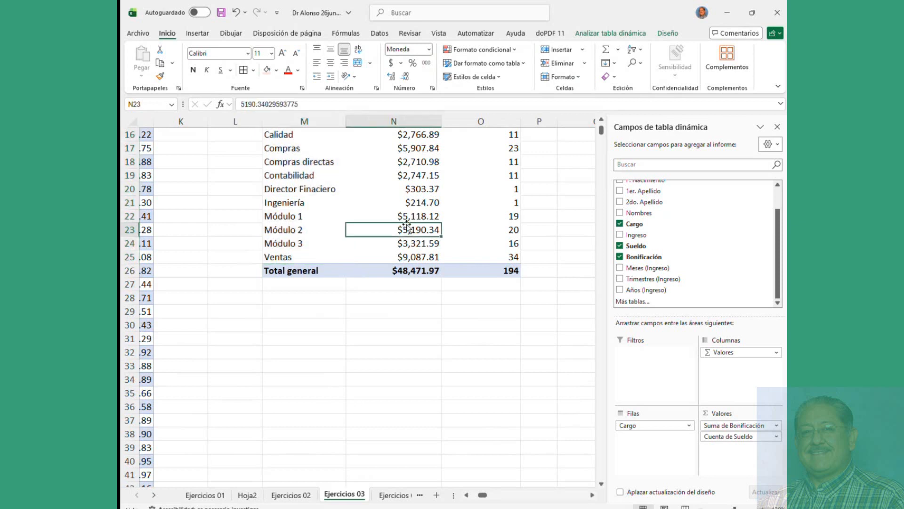
scroll(396, 247, "up", 5)
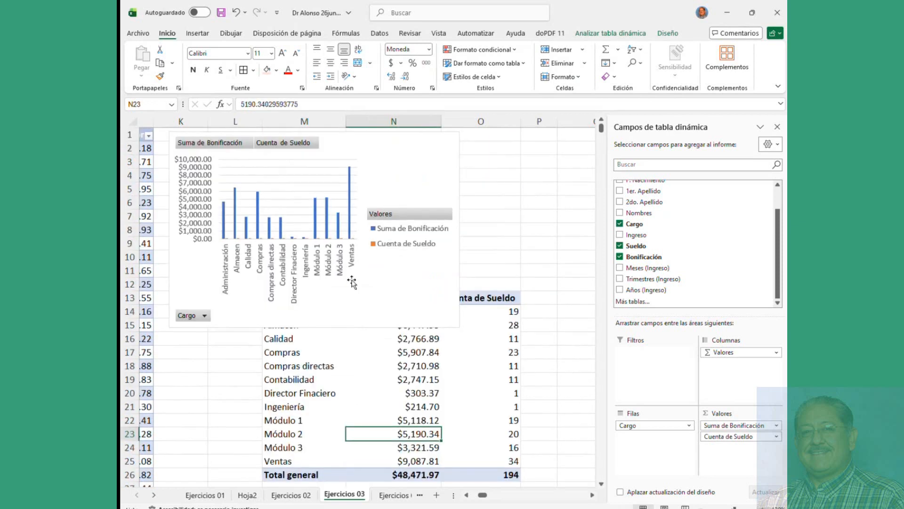
left_click_drag(368, 289, 342, 286)
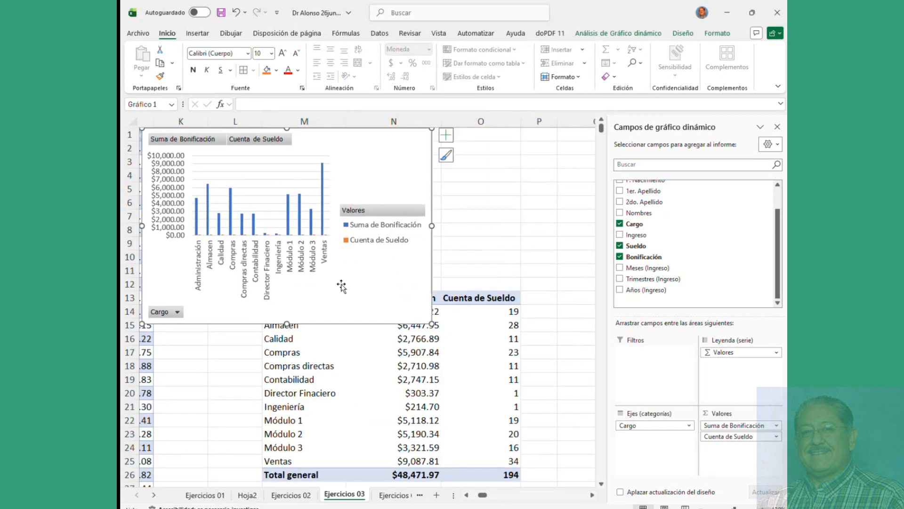
left_click_drag(427, 322, 530, 464)
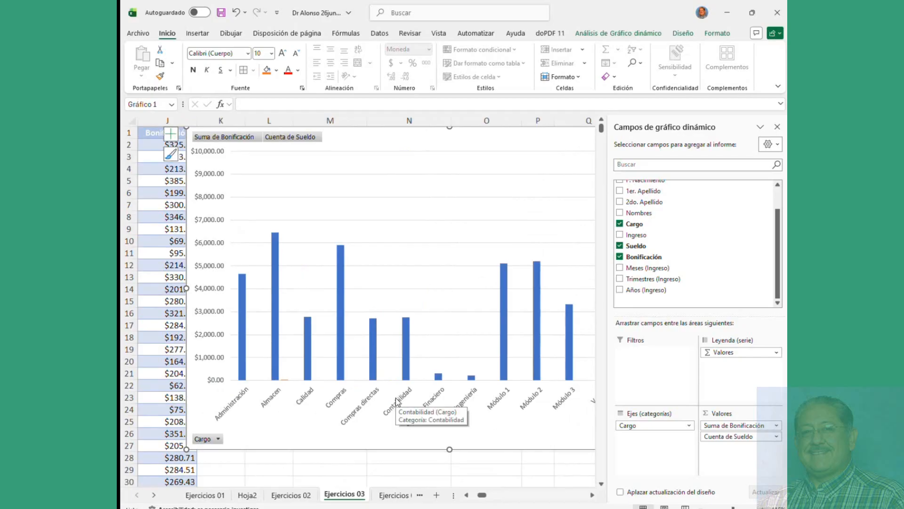
scroll(396, 400, "down", 1)
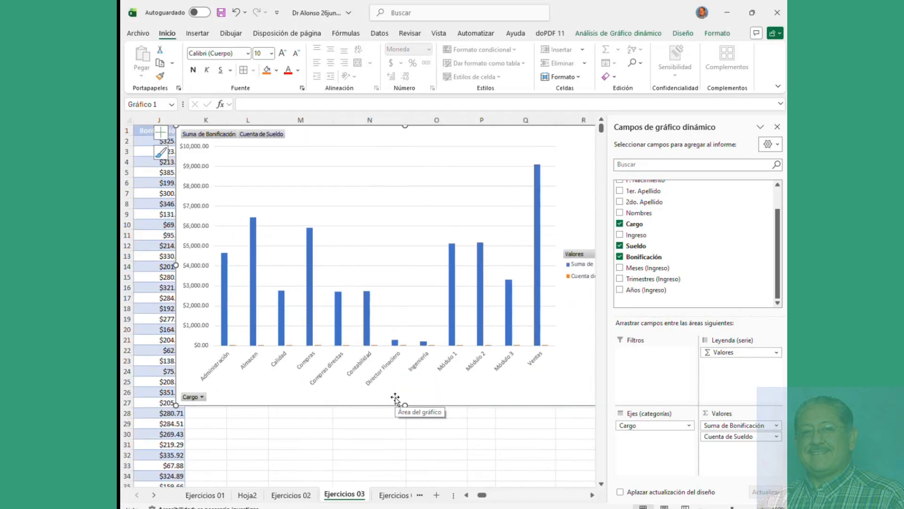
Step: Add data labels to the bonus bars, then delete the pivot chart
left_click(253, 278)
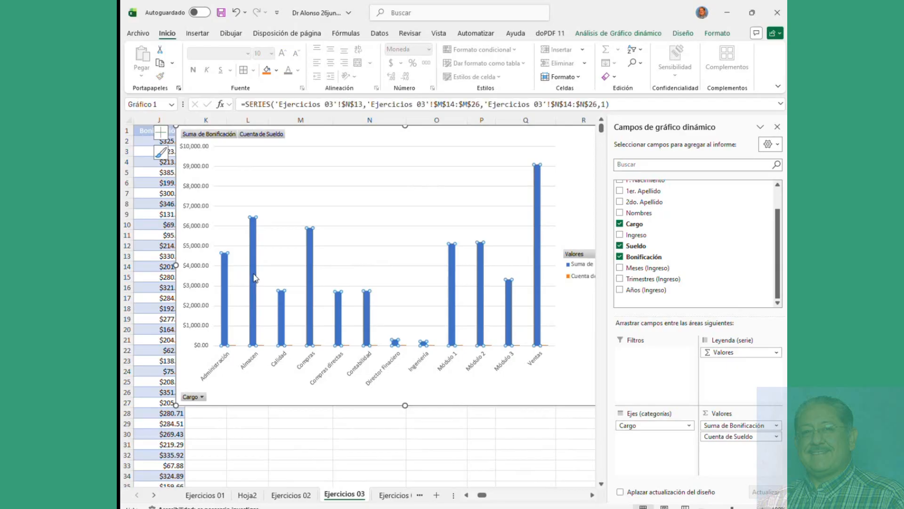
double_click(254, 278)
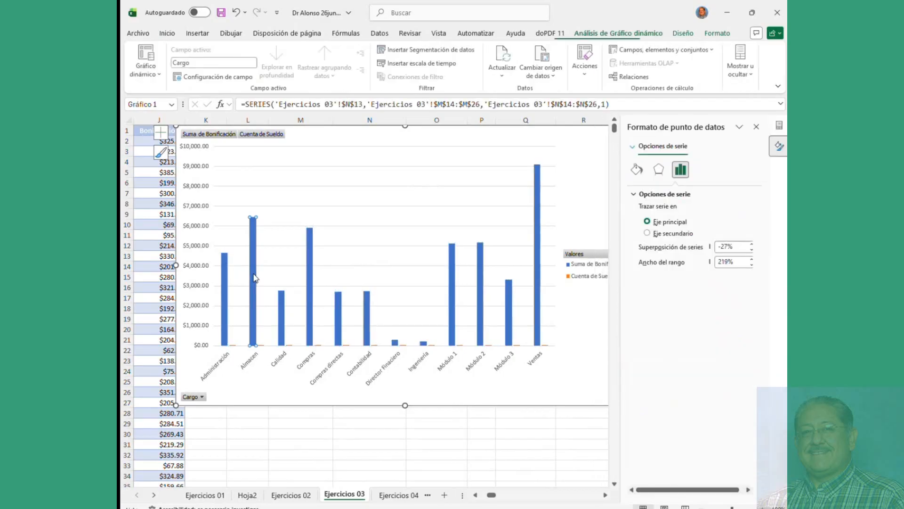
left_click(756, 127)
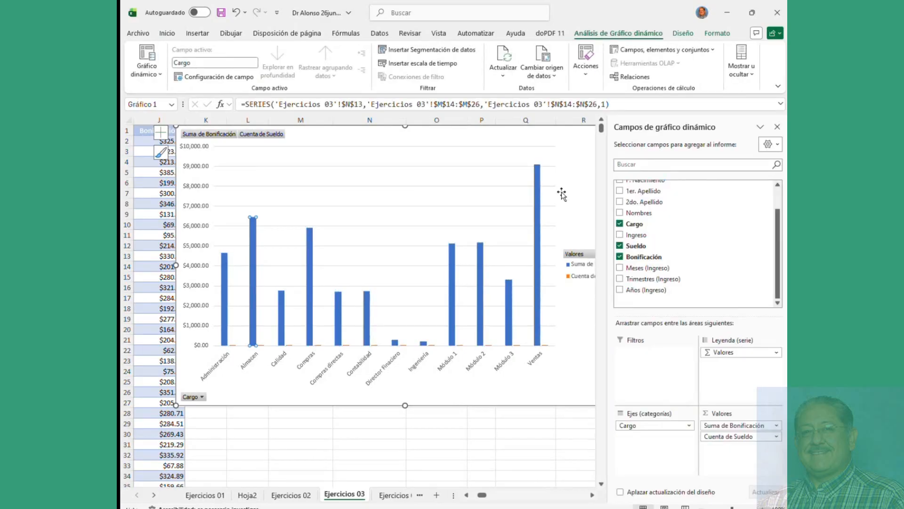
left_click(539, 207)
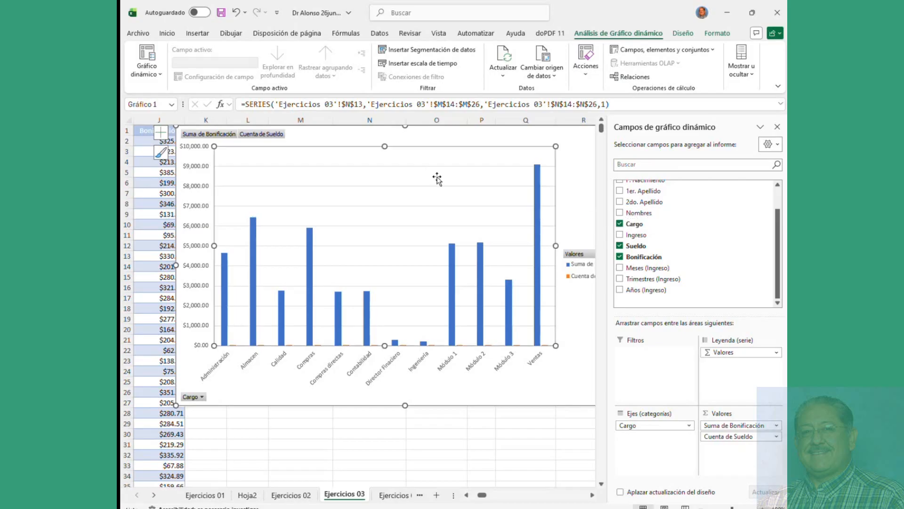
right_click(538, 201)
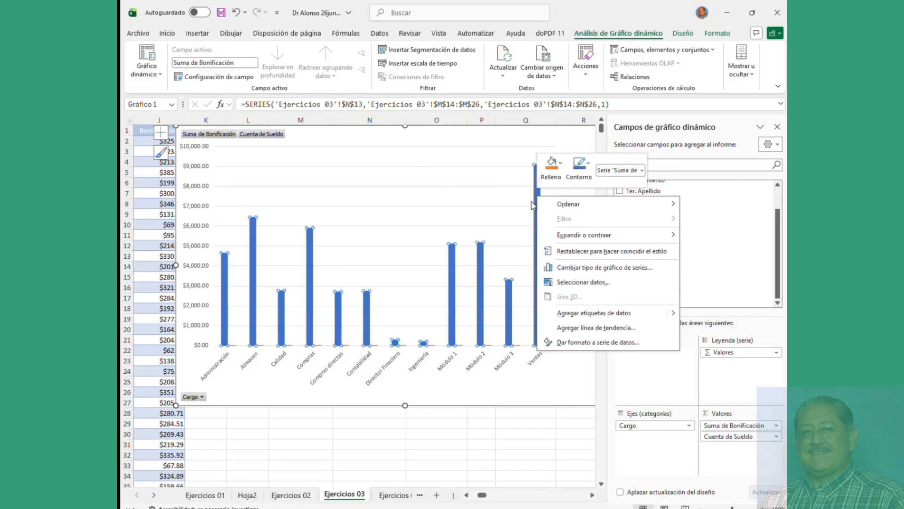
left_click(584, 314)
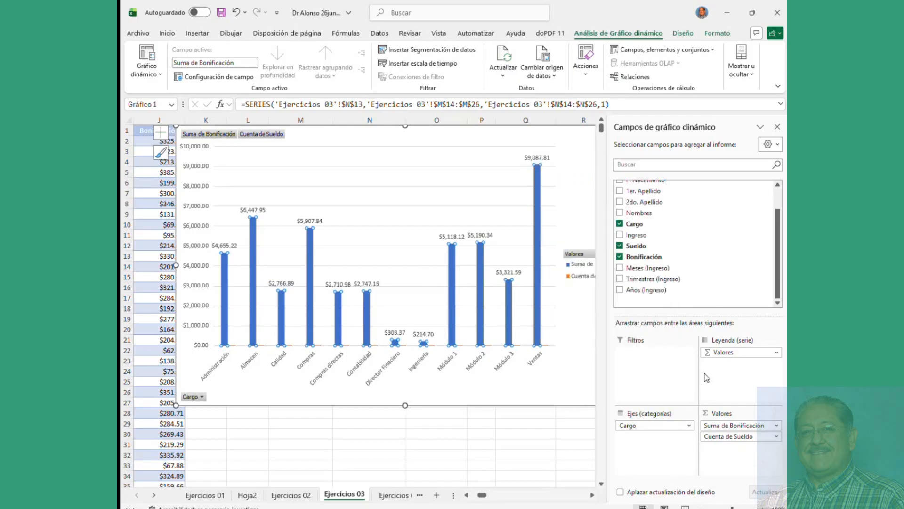
left_click(397, 140)
key("Delete")
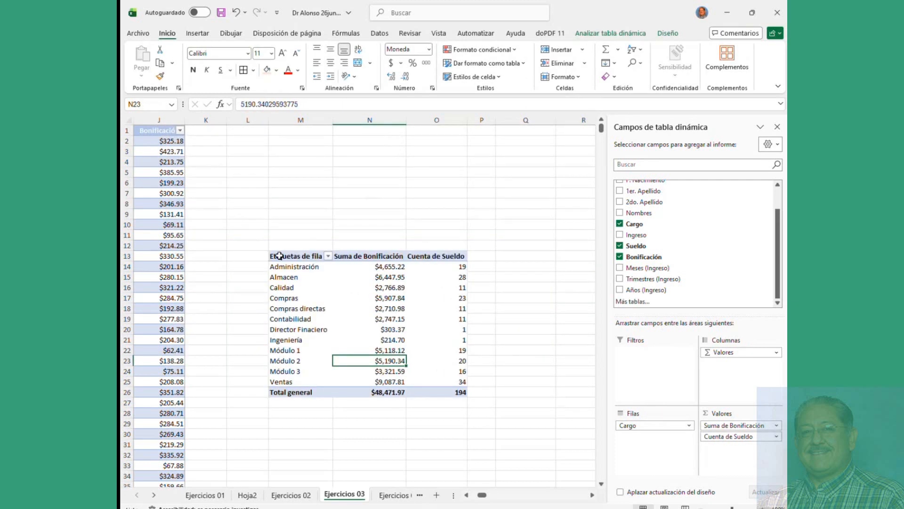
Step: Move Sueldo from Valores to Columnas so bonus totals split by salary range (1200-2200: $2,455.79)
left_click_drag(279, 256, 437, 389)
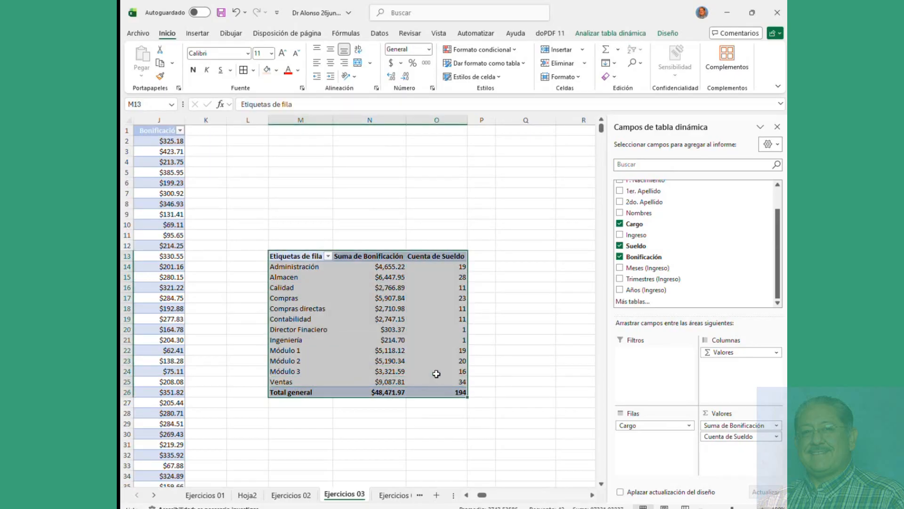
left_click(354, 311)
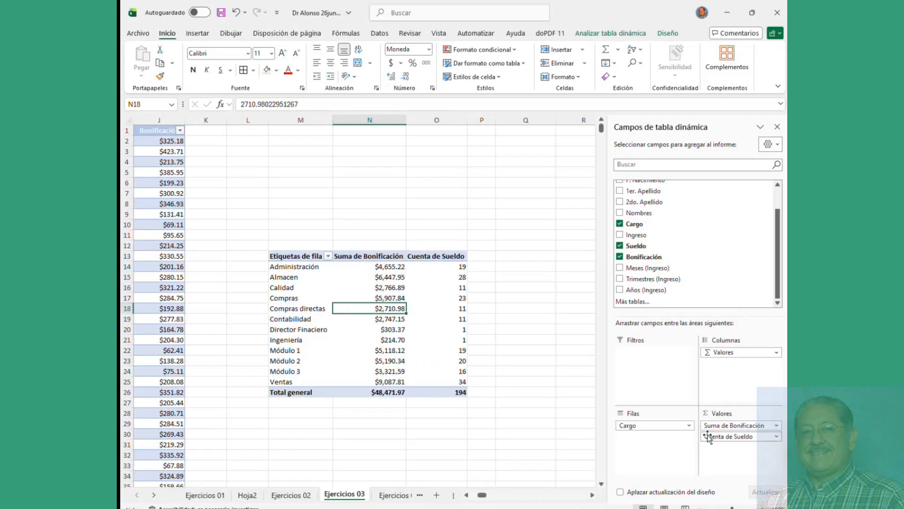
left_click_drag(725, 438, 721, 383)
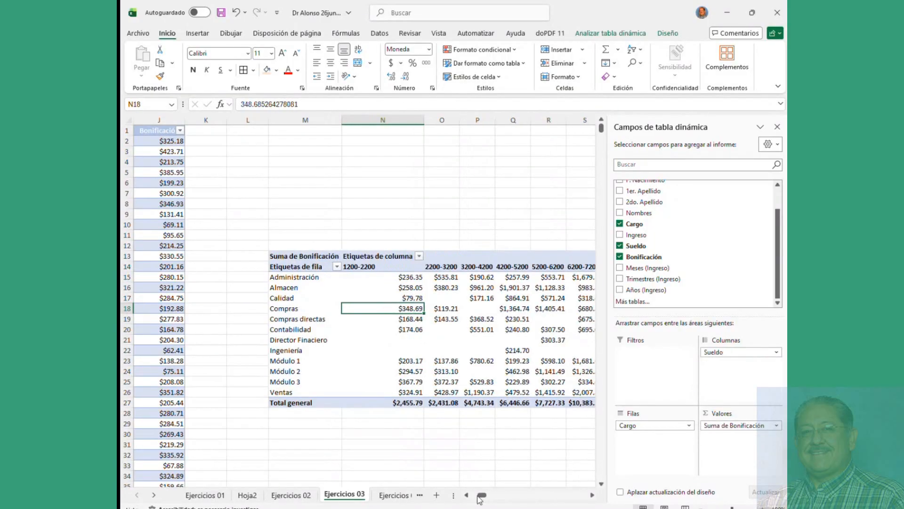
mouse_move(483, 499)
left_mouse_down()
mouse_move(518, 501)
mouse_move(483, 505)
left_mouse_up()
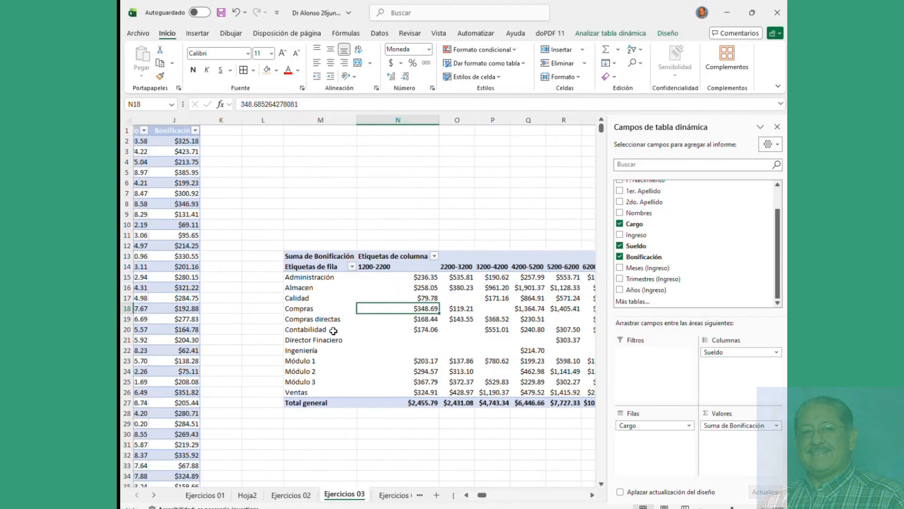
left_click(321, 281)
left_click(344, 268)
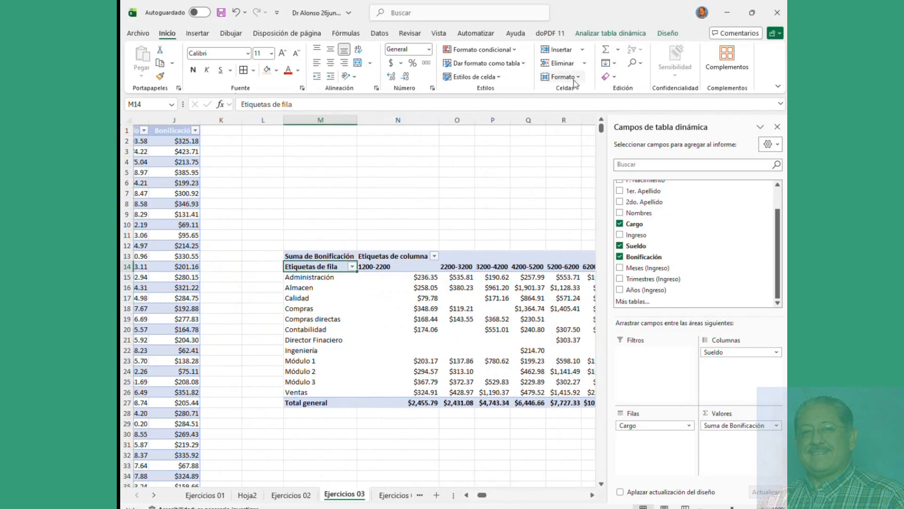
left_click(610, 33)
left_click(612, 59)
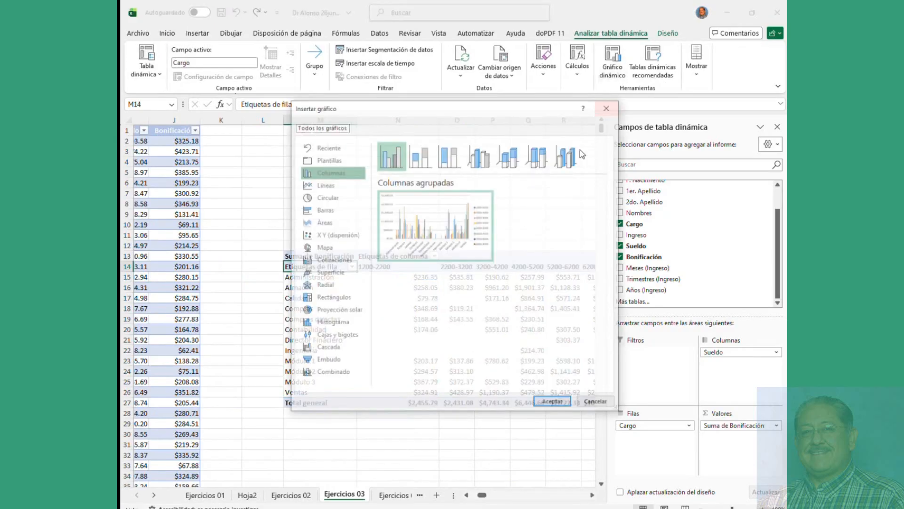
left_click(552, 402)
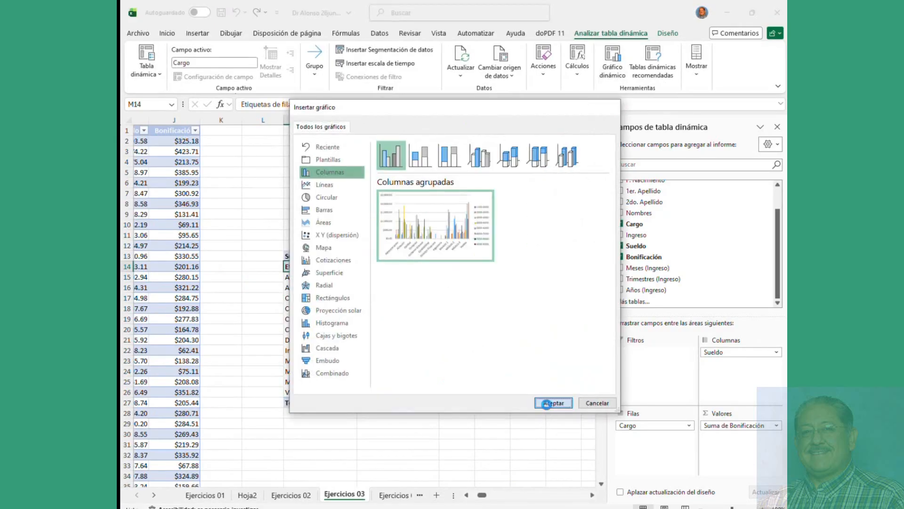
left_click_drag(390, 362, 588, 424)
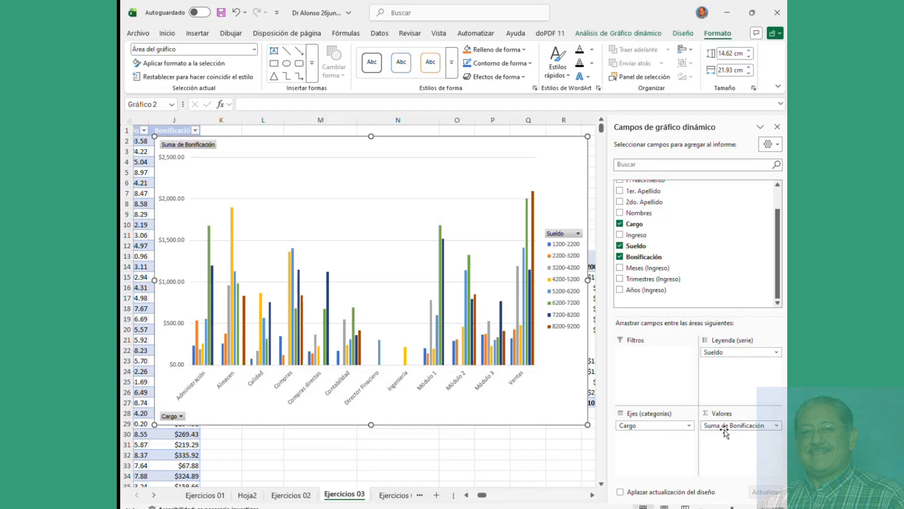
mouse_move(725, 427)
left_mouse_down()
mouse_move(663, 441)
mouse_move(733, 376)
mouse_move(737, 436)
left_mouse_up()
key("Delete")
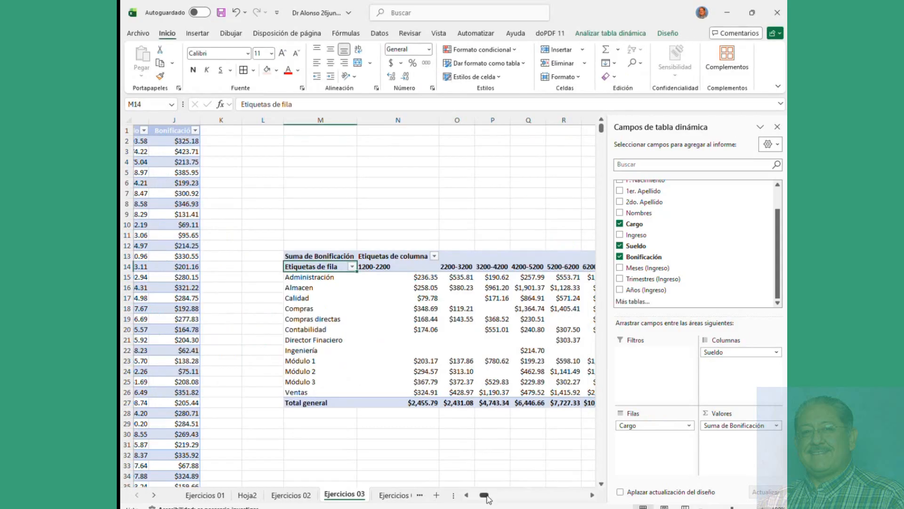
Step: On the Ejercicios 04 sheet, format the data as a table with a Medium style
left_click_drag(487, 497, 474, 497)
left_click(237, 195)
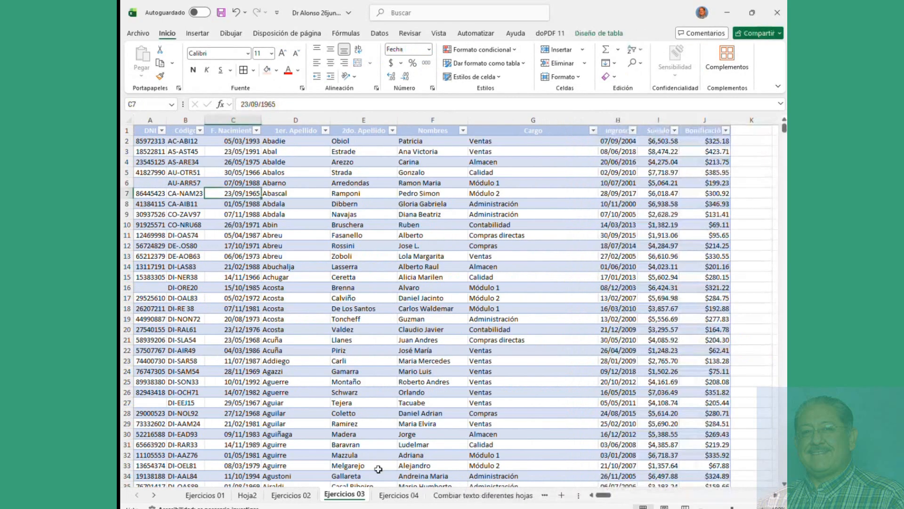
left_click(395, 495)
left_click(280, 242)
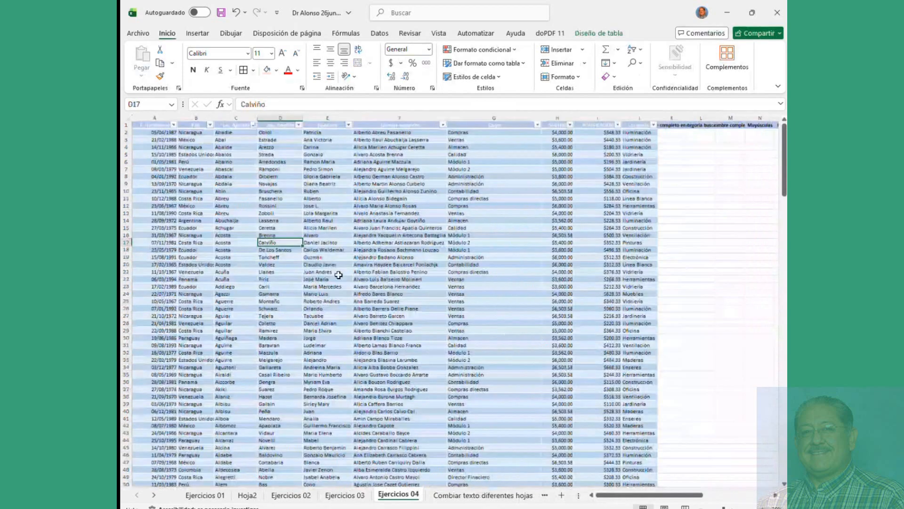
left_click(290, 258)
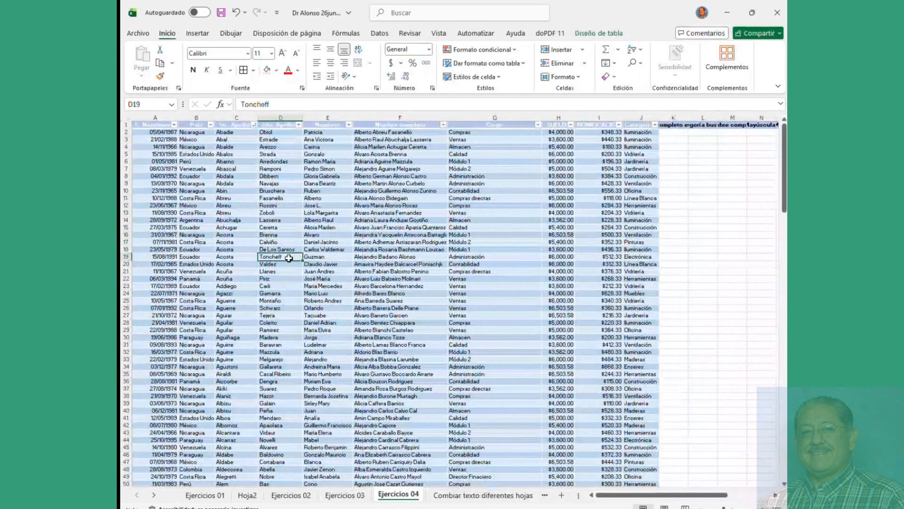
left_click(154, 134)
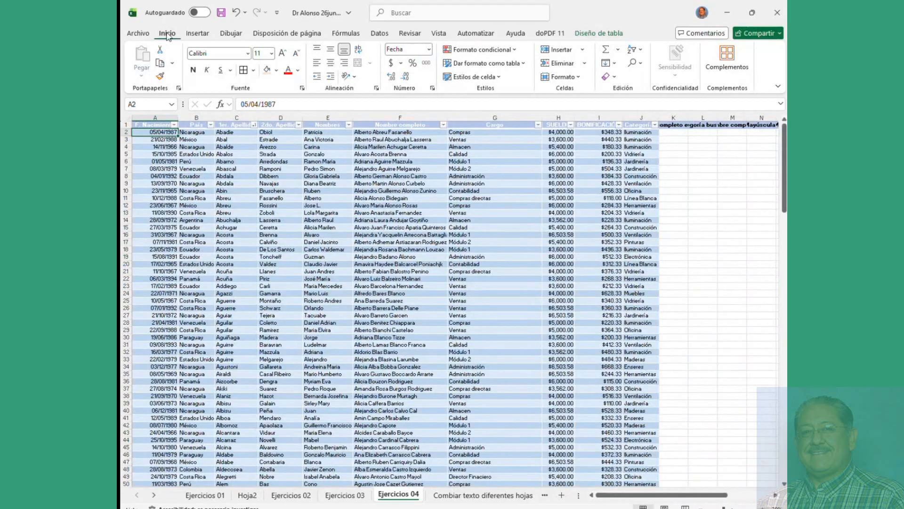
left_click(488, 66)
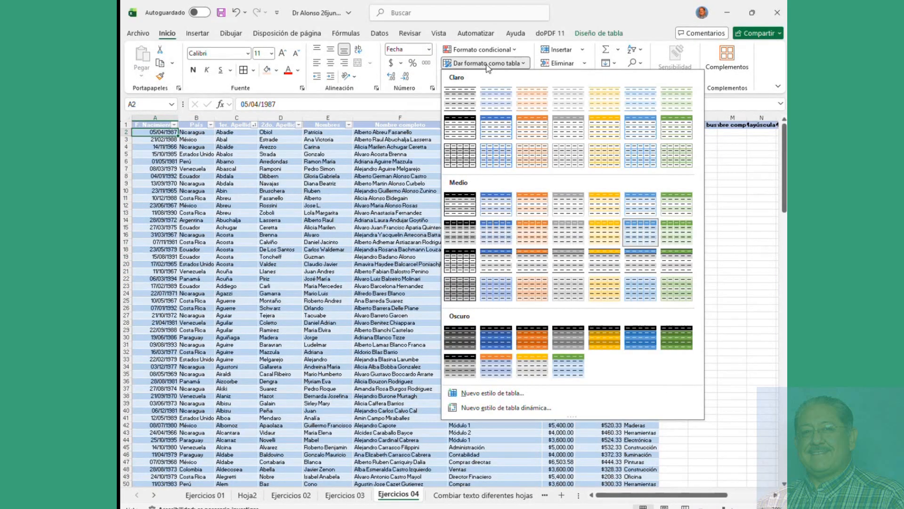
left_click(500, 206)
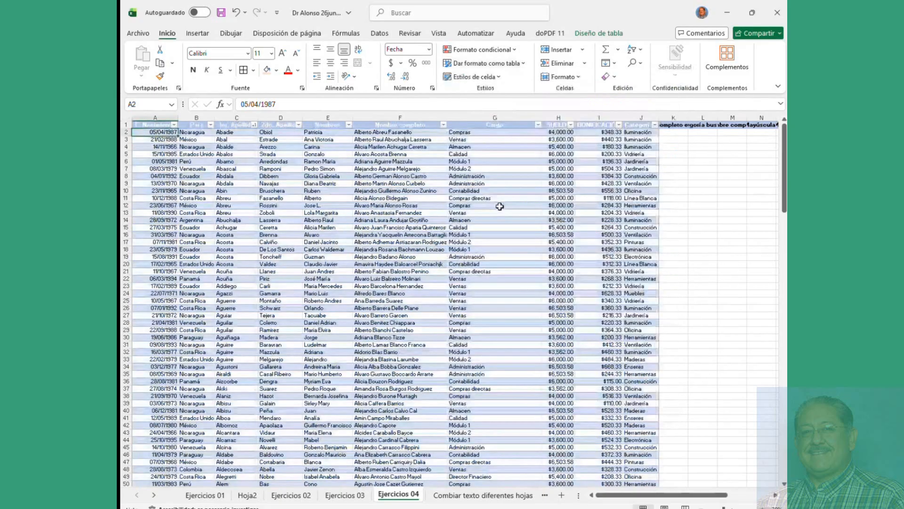
Step: Confirm the table is named Tabla5 and start a PivotTable from it
left_click(599, 33)
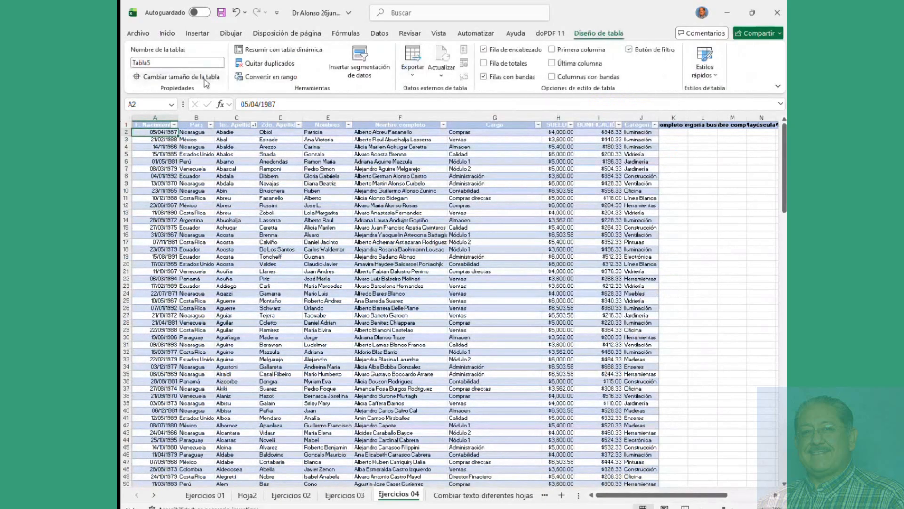
left_click(157, 62)
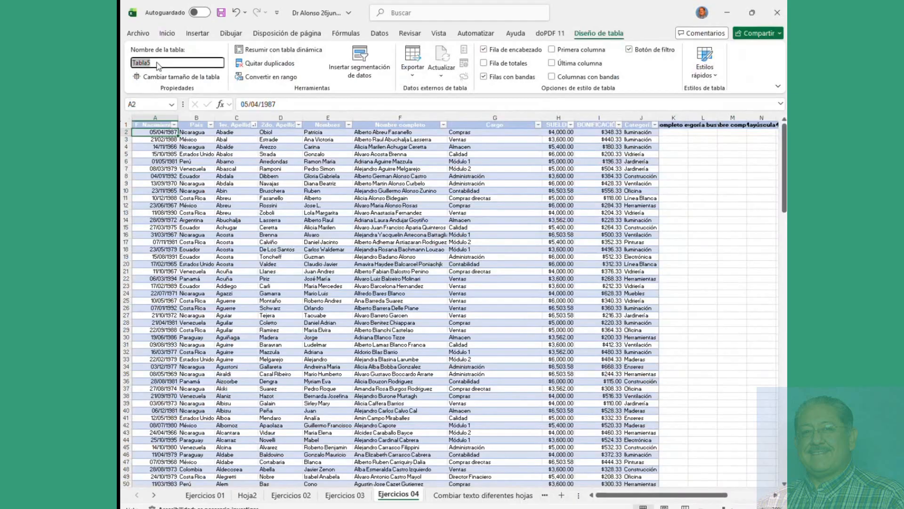
left_click(157, 191)
left_click(197, 34)
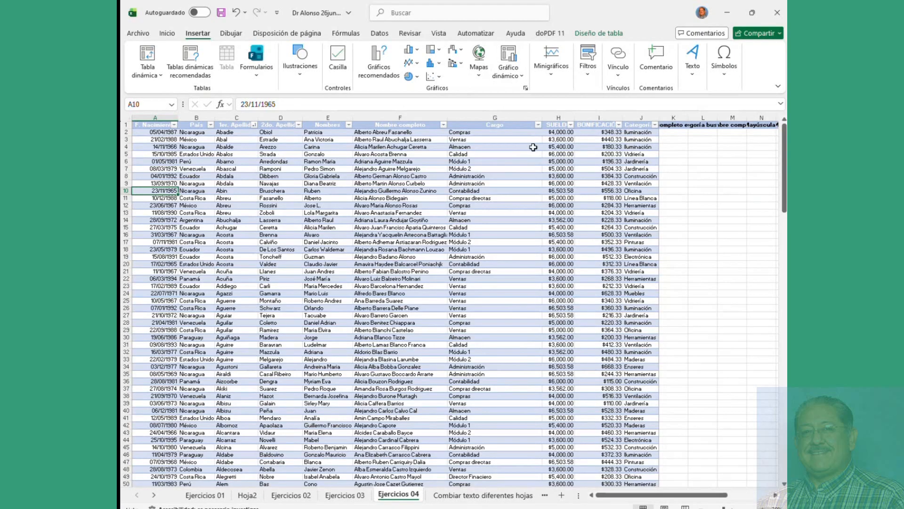
left_click(616, 34)
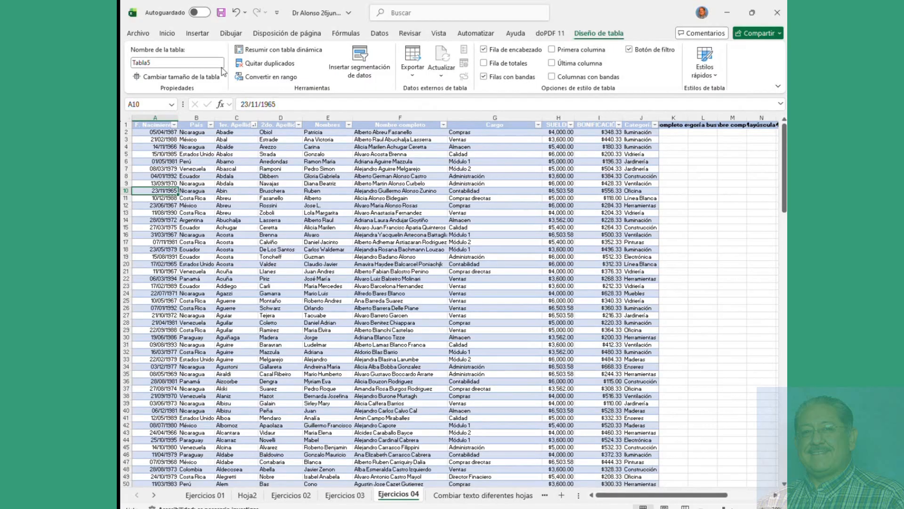
left_click(198, 33)
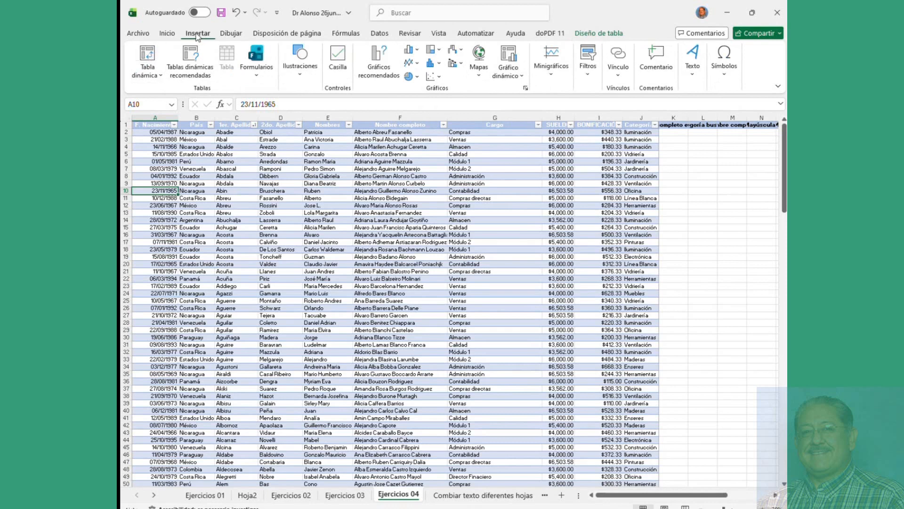
left_click(149, 55)
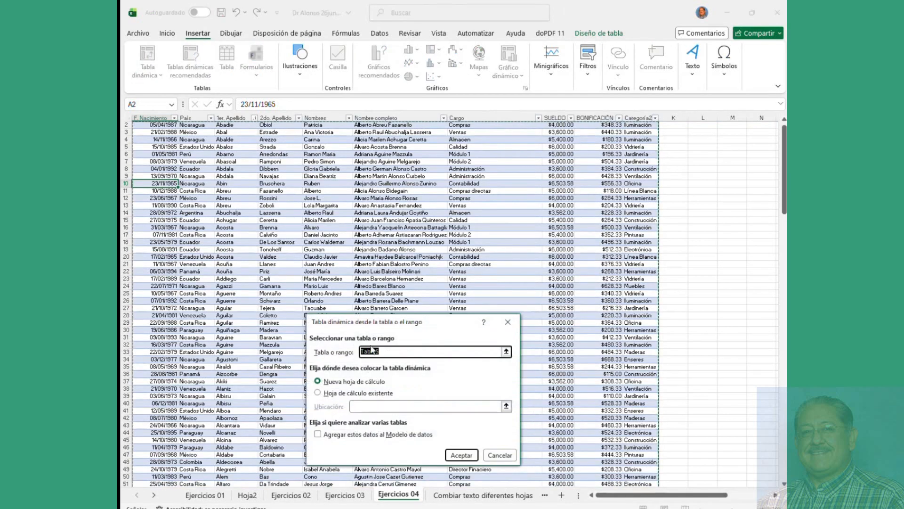
Step: Create the pivot table on a new worksheet
left_click(391, 395)
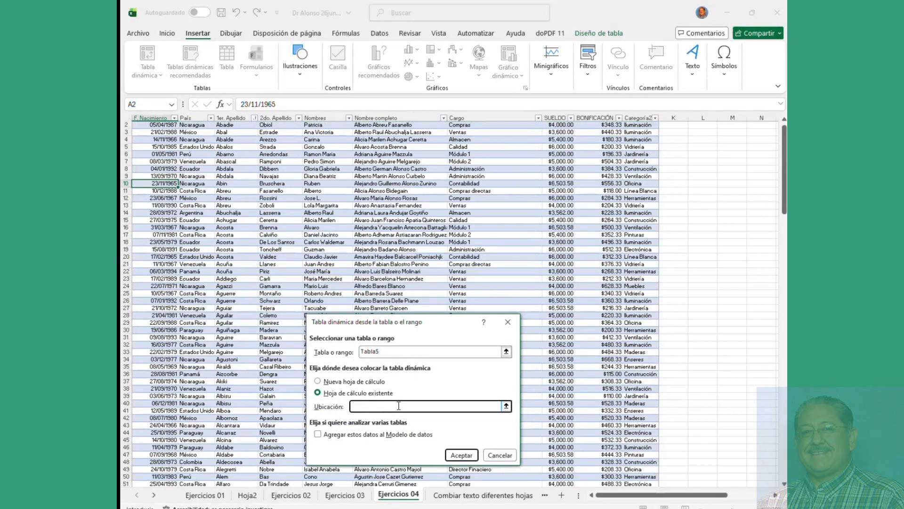
left_click(370, 382)
left_click(461, 454)
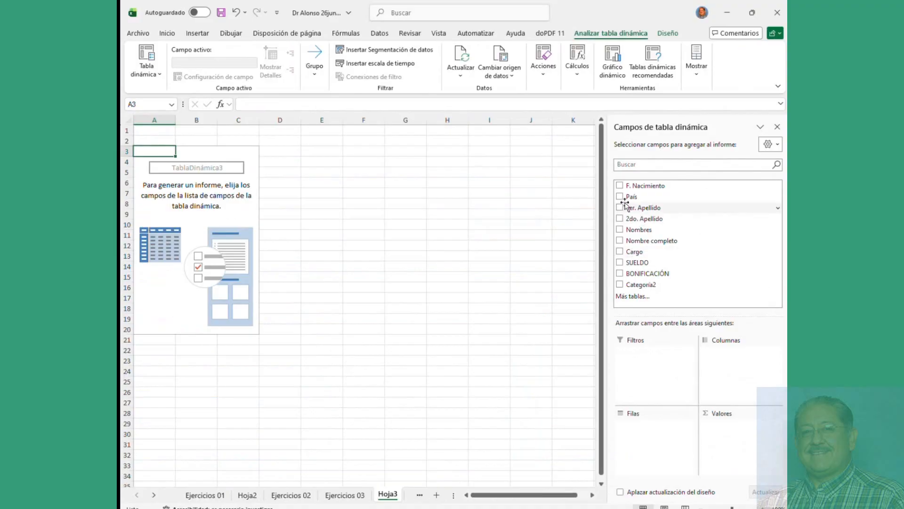
Step: Put País in the rows and sum SUELDO per country
left_click(625, 198)
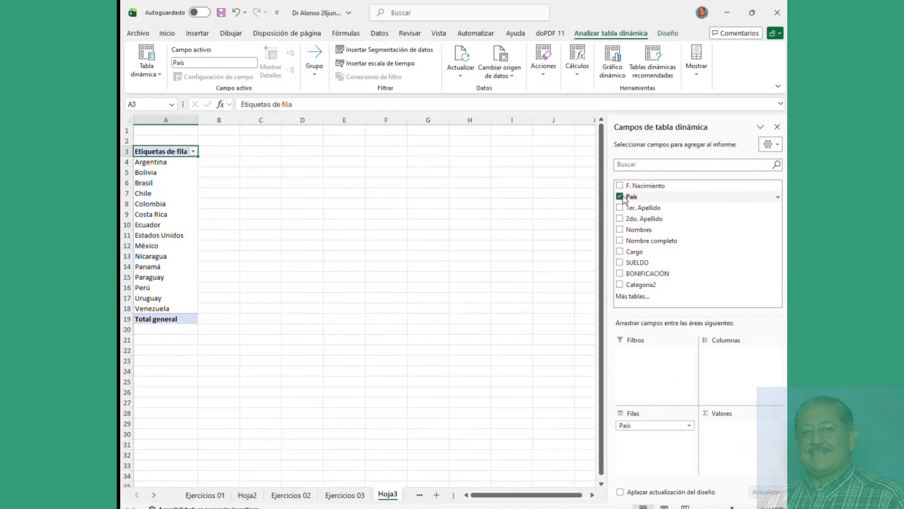
left_click(620, 252)
left_click(620, 252)
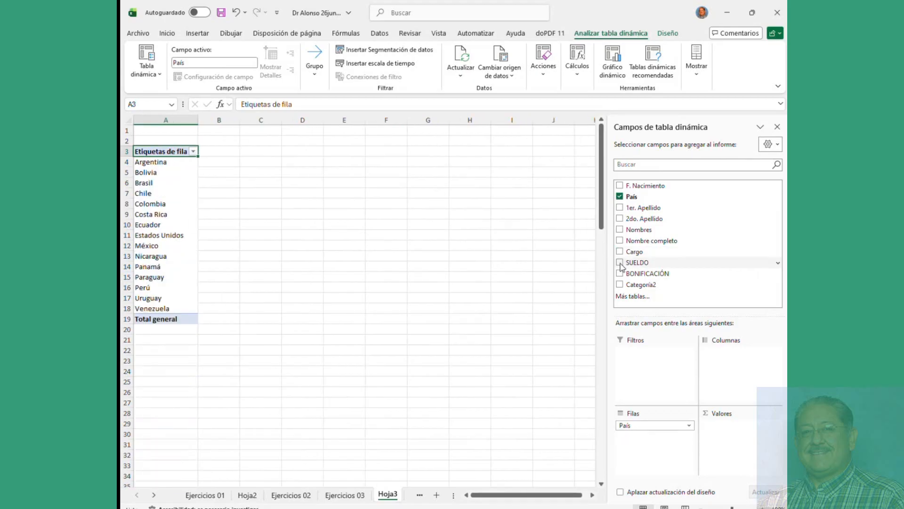
left_click(620, 263)
left_click(220, 194)
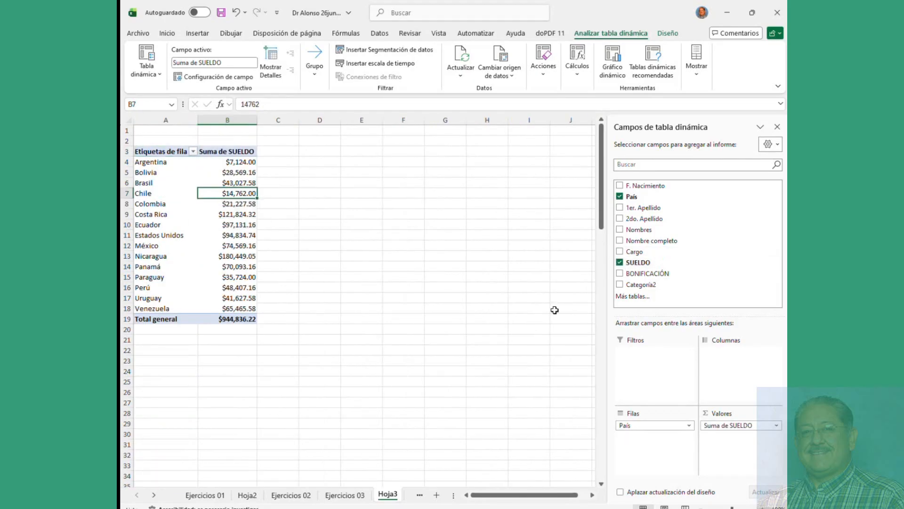
Step: Add BONIFICACIÓN to the pivot, leaving it as a report filter after an error
left_click_drag(634, 275, 738, 434)
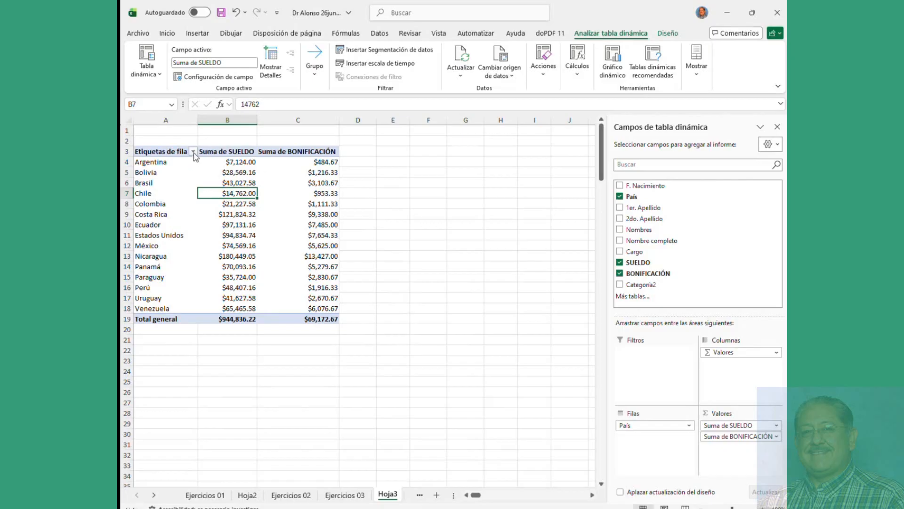
left_click_drag(719, 358, 658, 371)
left_click(523, 288)
Step: Make BONIFICACIÓN a report filter and test filtering by $110.00 and $118.00
left_click_drag(748, 439, 662, 360)
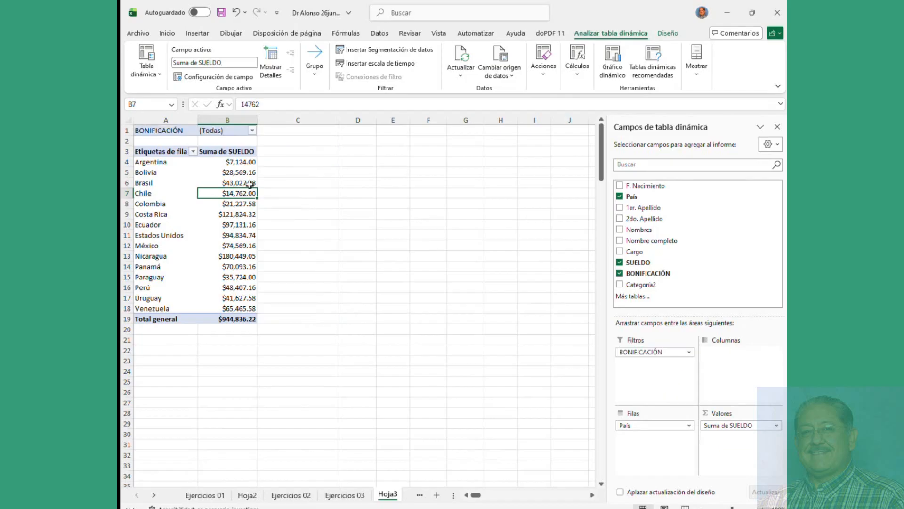
left_click(253, 131)
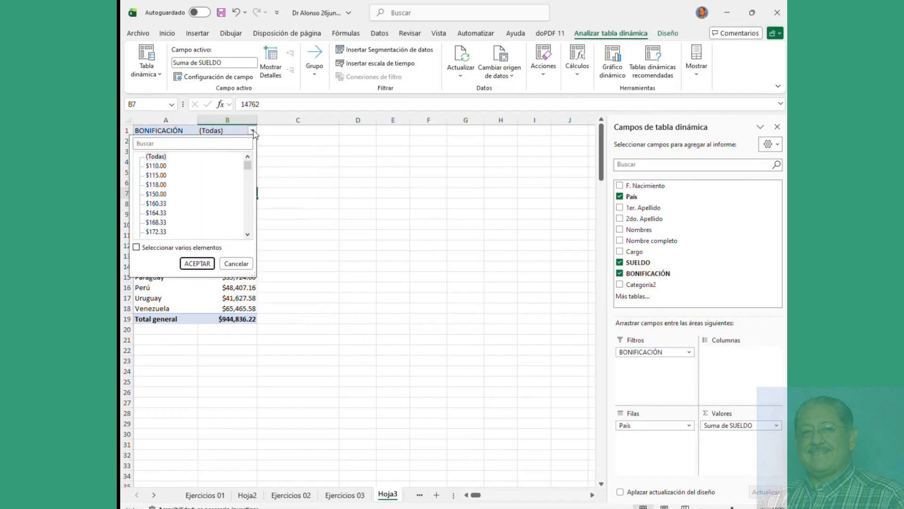
left_click(156, 167)
left_click(197, 263)
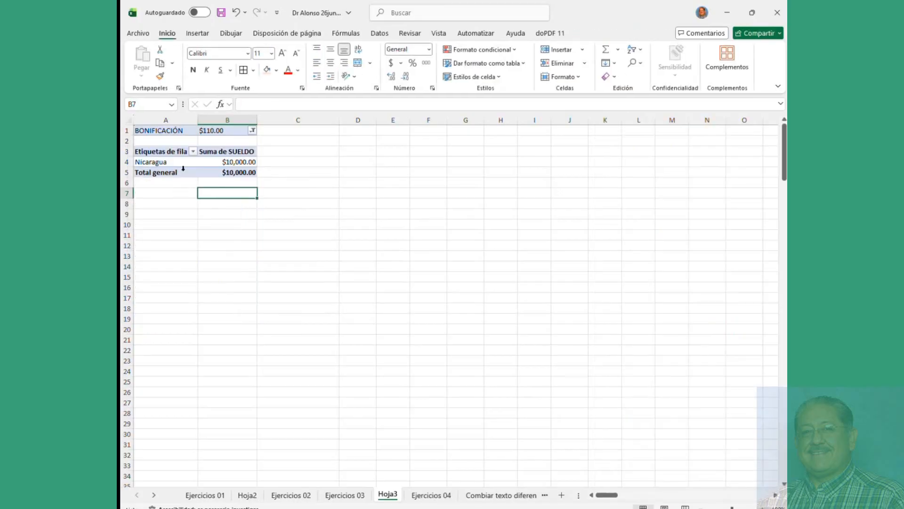
left_click(253, 131)
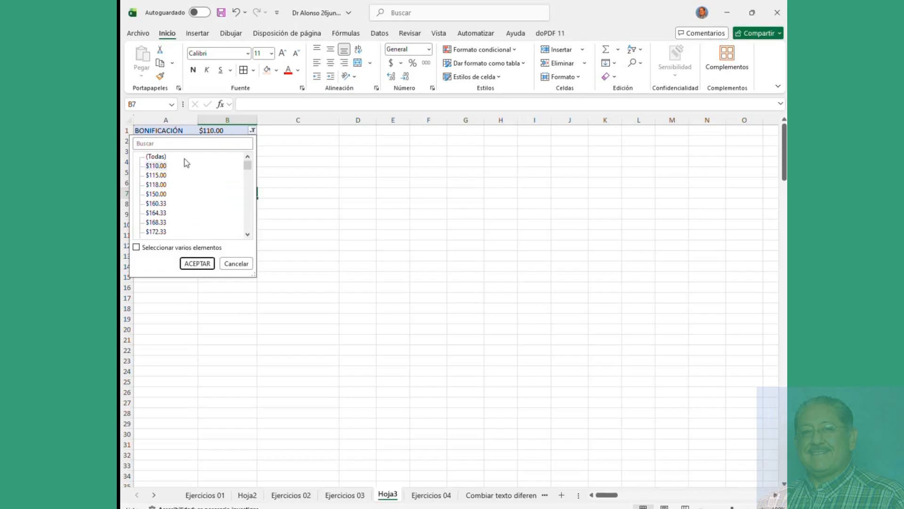
left_click(159, 185)
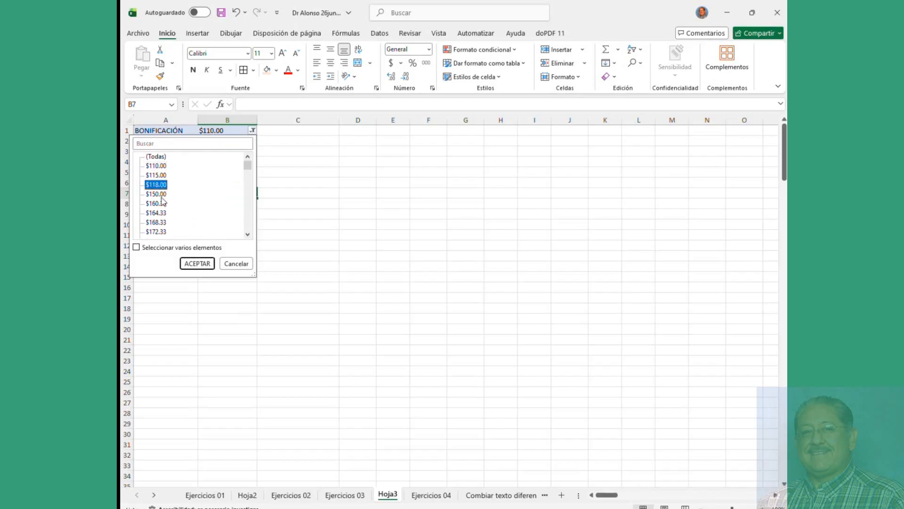
left_click(197, 263)
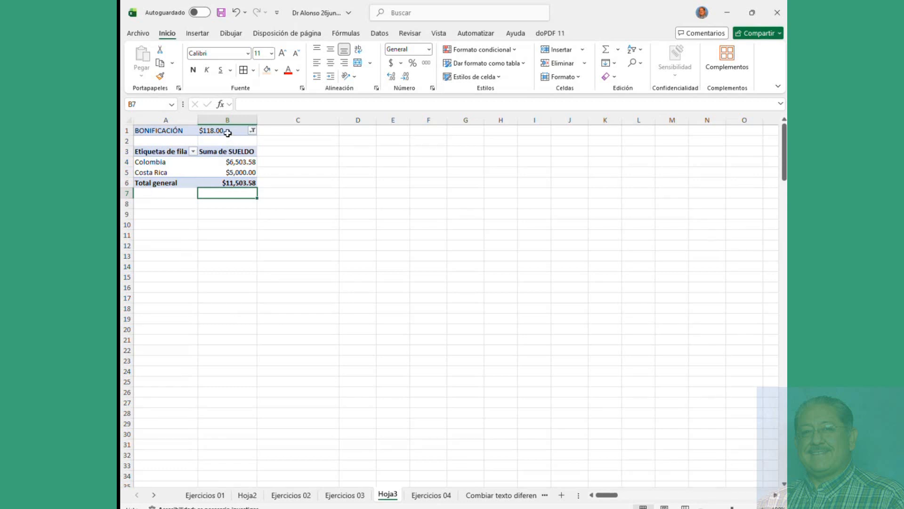
left_click(252, 131)
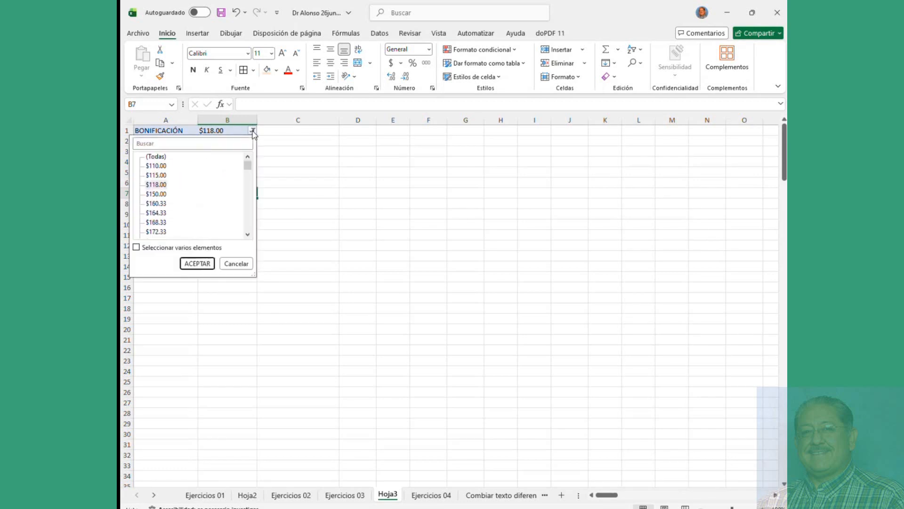
left_click(136, 247)
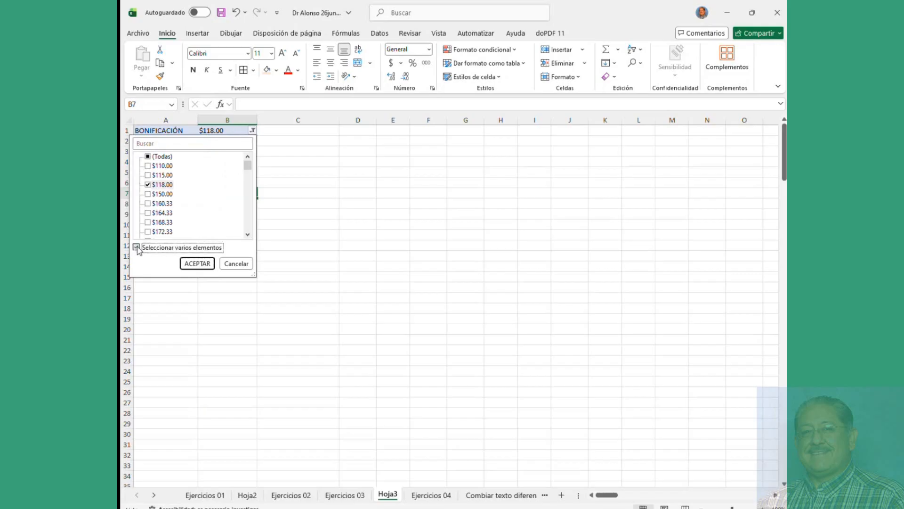
left_click(207, 264)
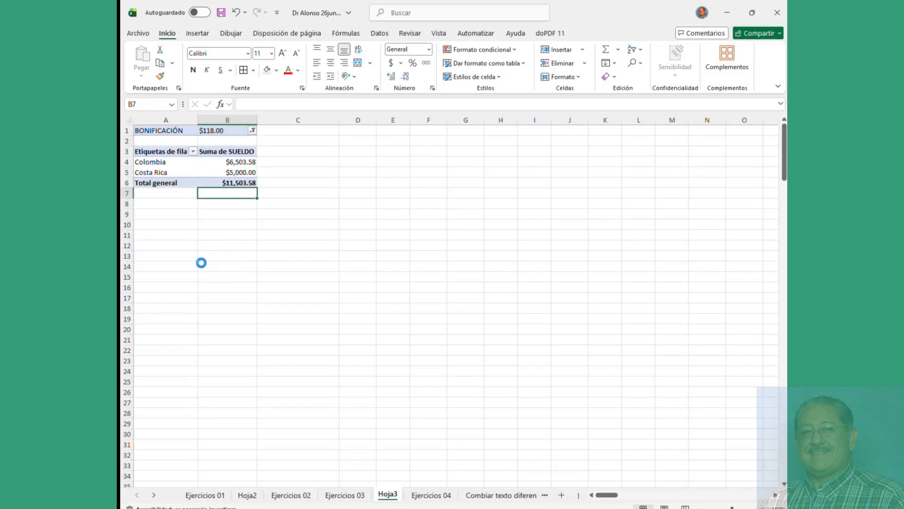
Step: Add summed BONIFICACIÓN beside SUELDO, then switch to the Ejercicios 03 sheet
left_click(196, 173)
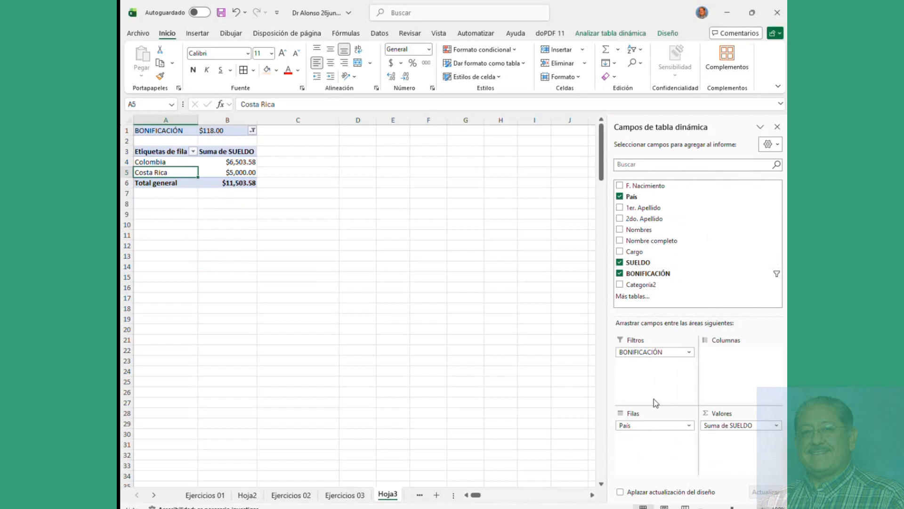
left_click_drag(631, 352, 721, 443)
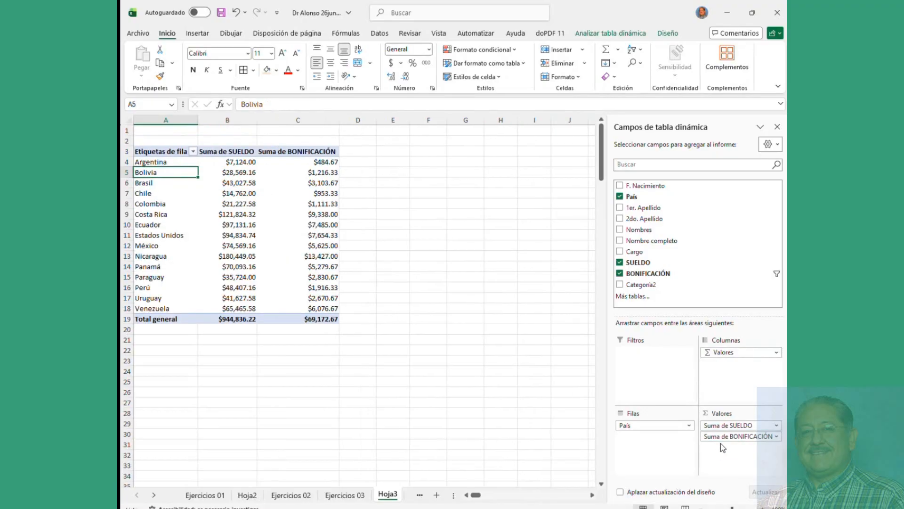
left_click(292, 214)
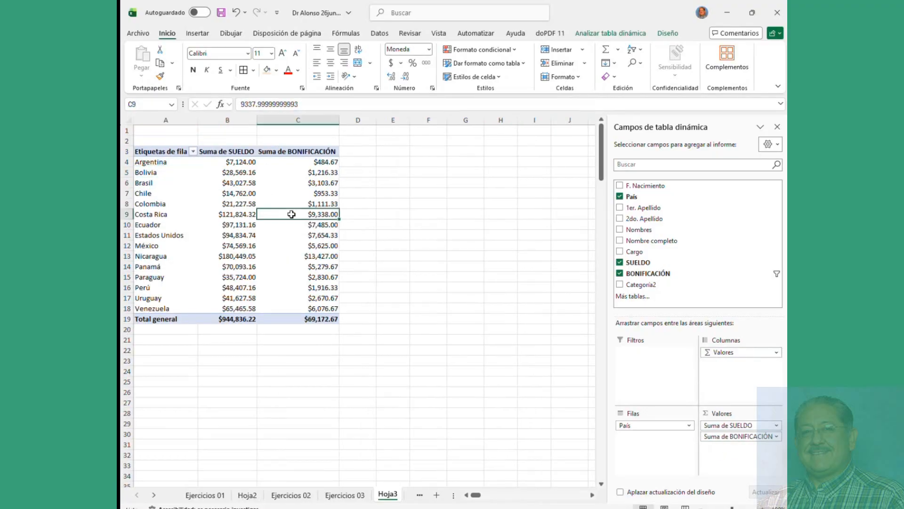
mouse_move(291, 214)
left_click(341, 495)
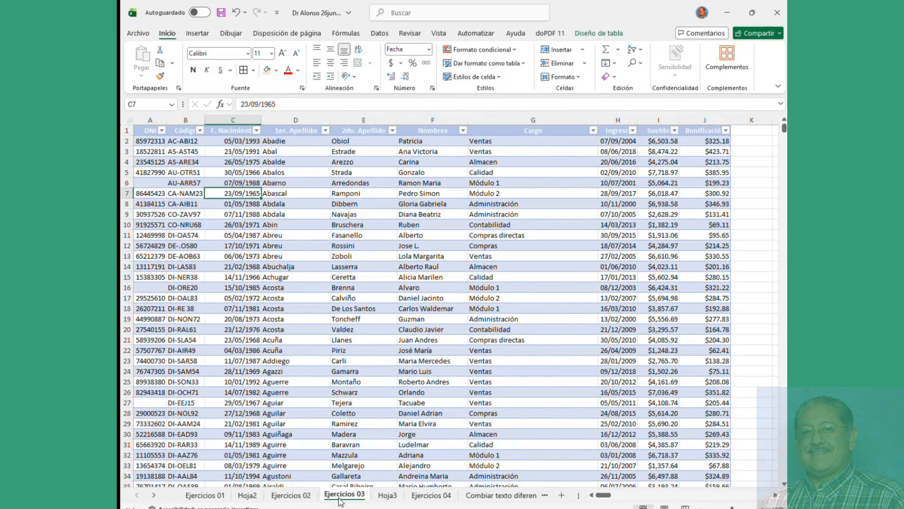
Step: Start a pivot table from the Ejercicios 03 data, then cancel it
left_click(198, 34)
left_click(155, 59)
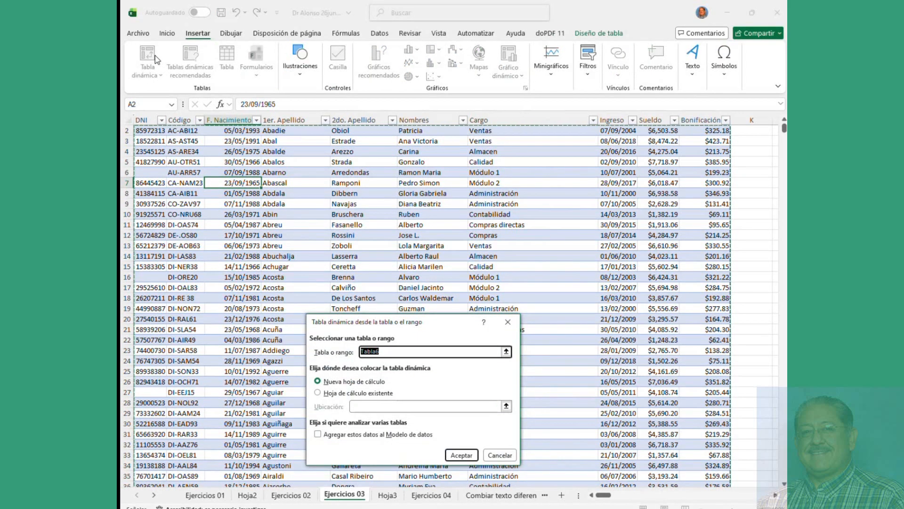
left_click(506, 352)
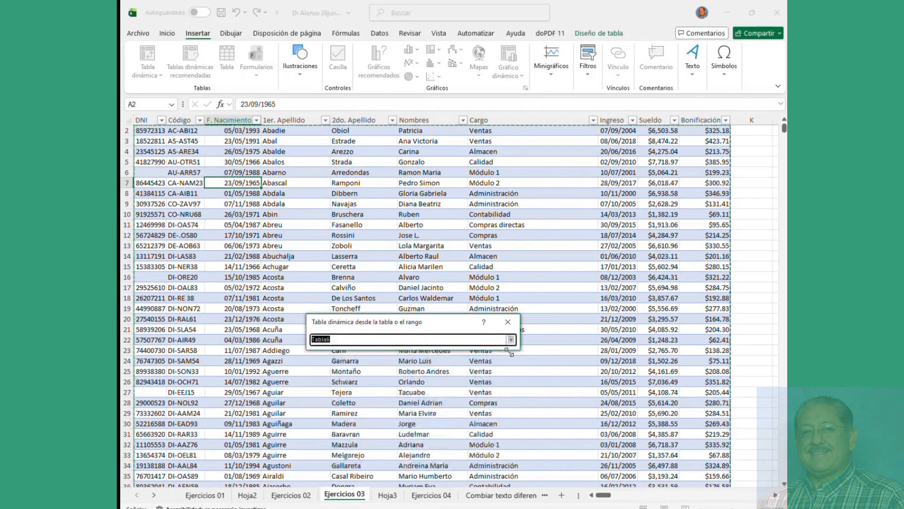
left_click(510, 327)
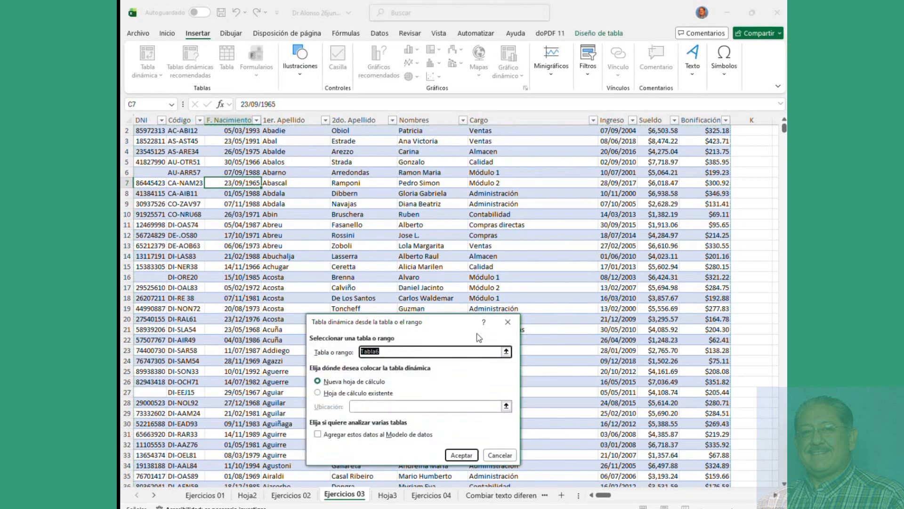
left_click(496, 455)
Step: Format the Hoja1 employee data as a table with an orange banded style
left_click(170, 153)
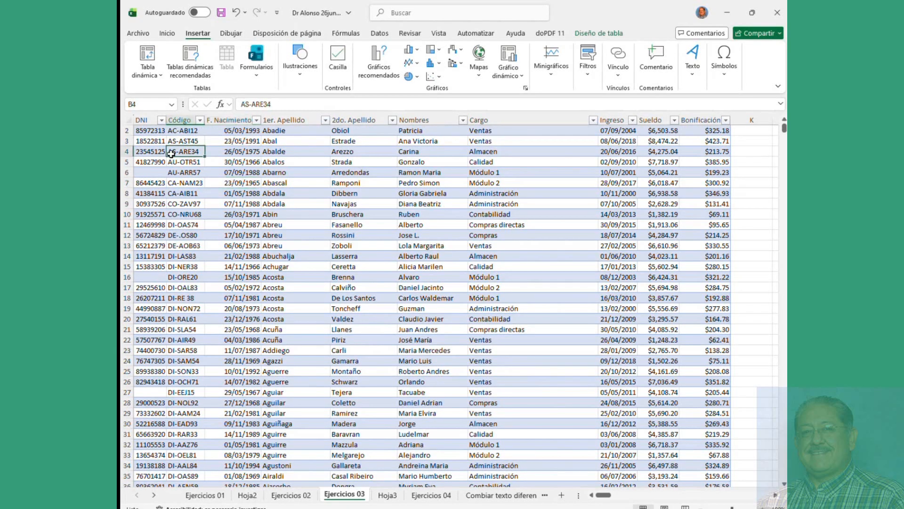
left_click(202, 495)
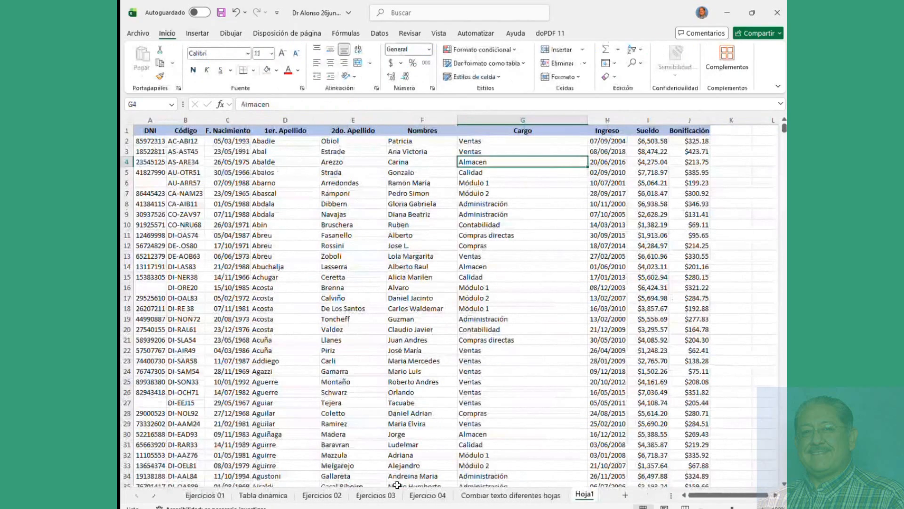
left_click(195, 144)
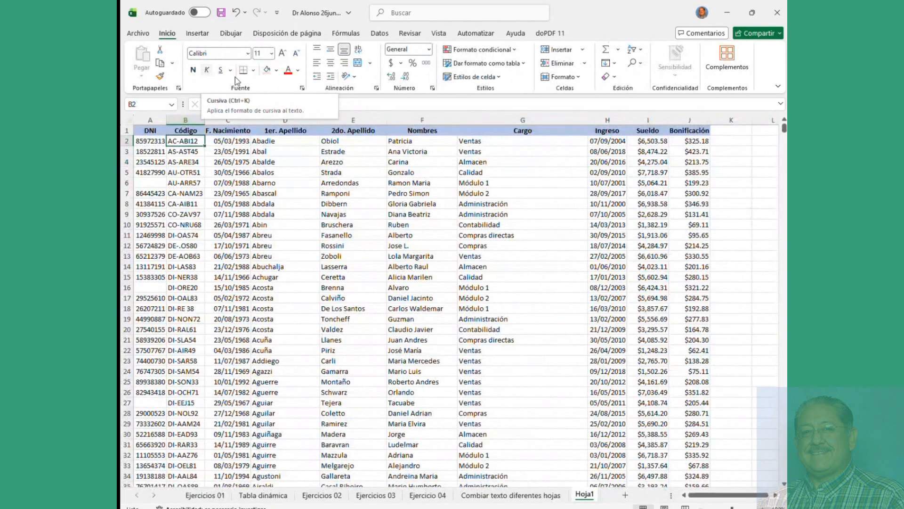
left_click(485, 64)
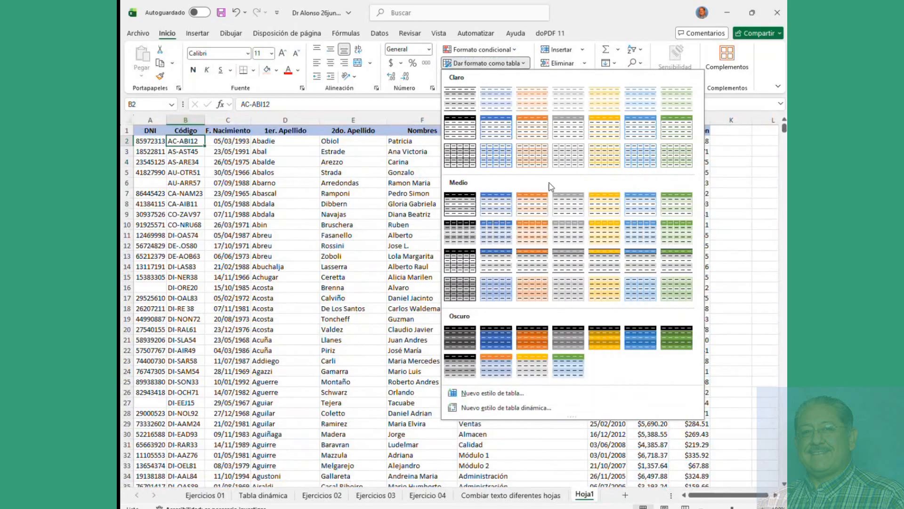
left_click(535, 201)
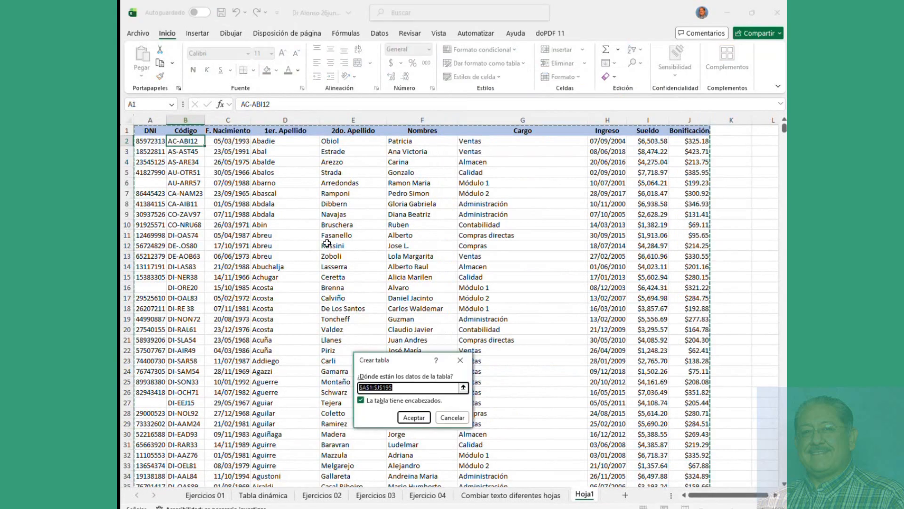
left_click(407, 418)
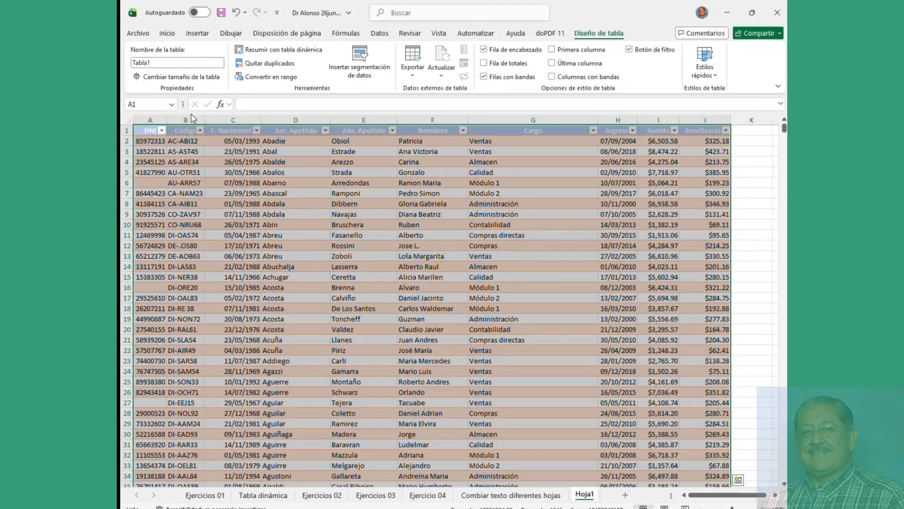
left_click(242, 161)
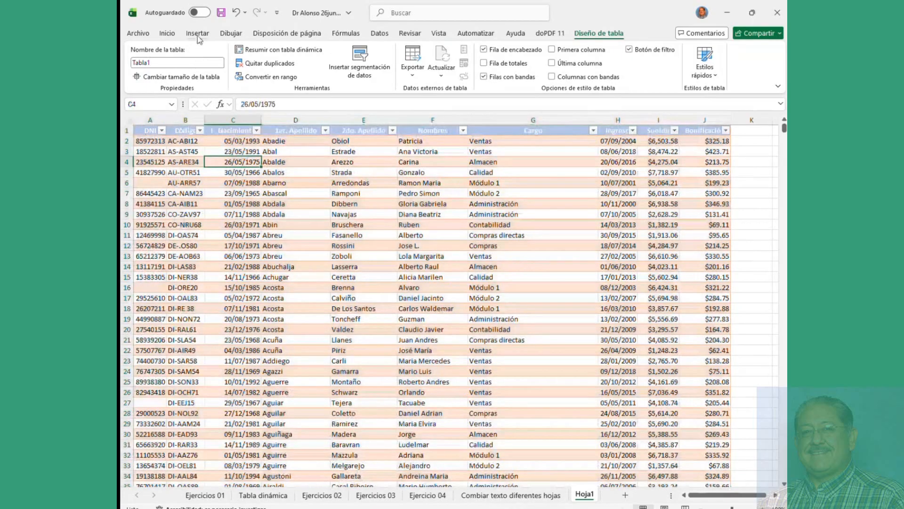
Step: Look at the pivot table source options, dismiss them, and switch away from Excel
left_click(197, 33)
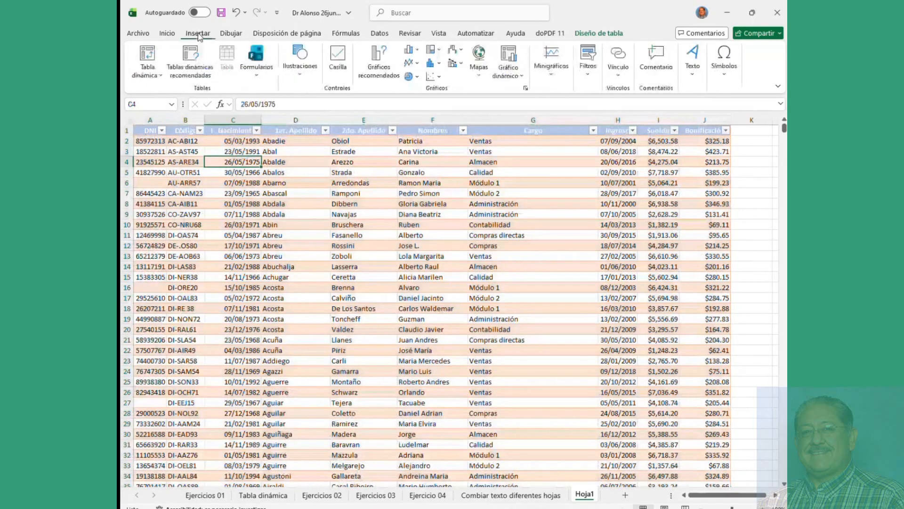
left_click(161, 77)
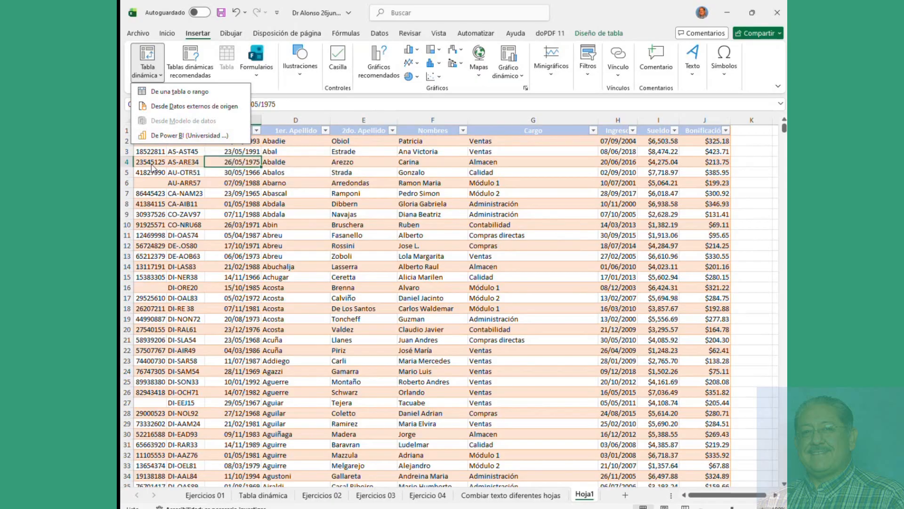
key("Escape")
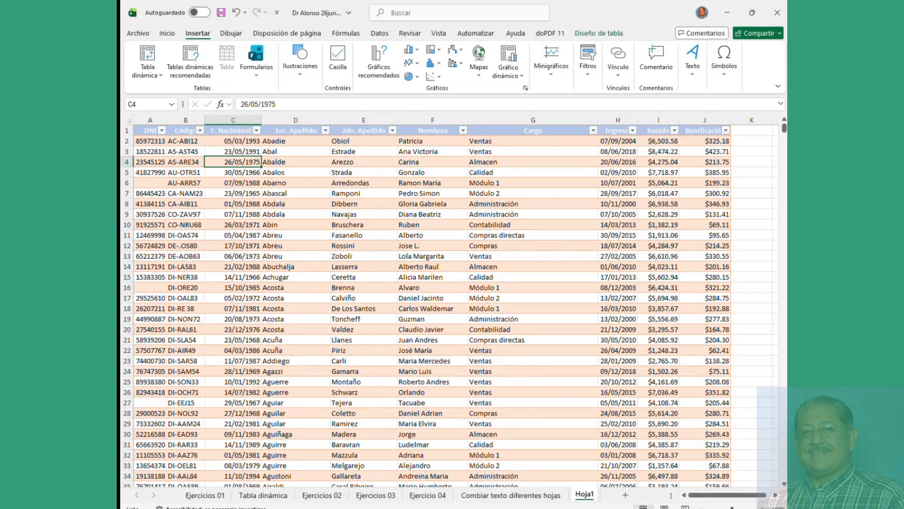
key("alt+Tab")
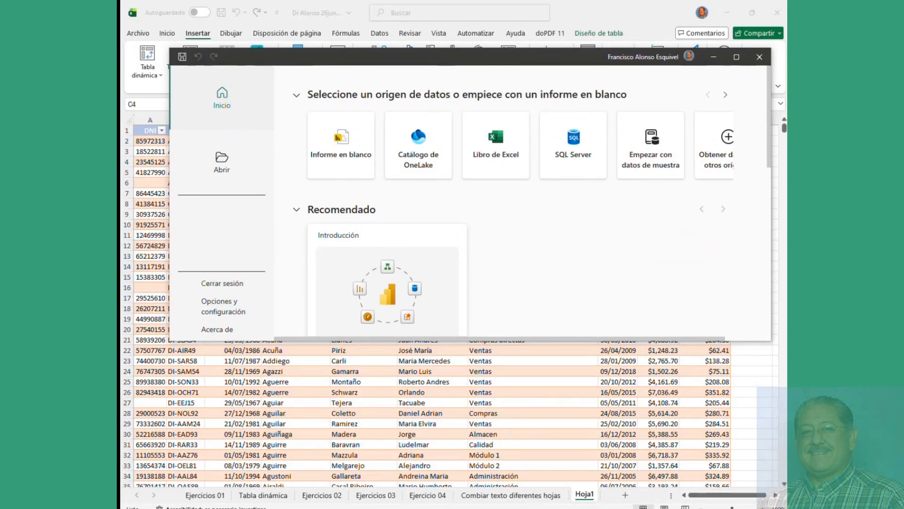
Step: Start a blank maximized Power BI report and begin an Excel workbook import
left_click(357, 150)
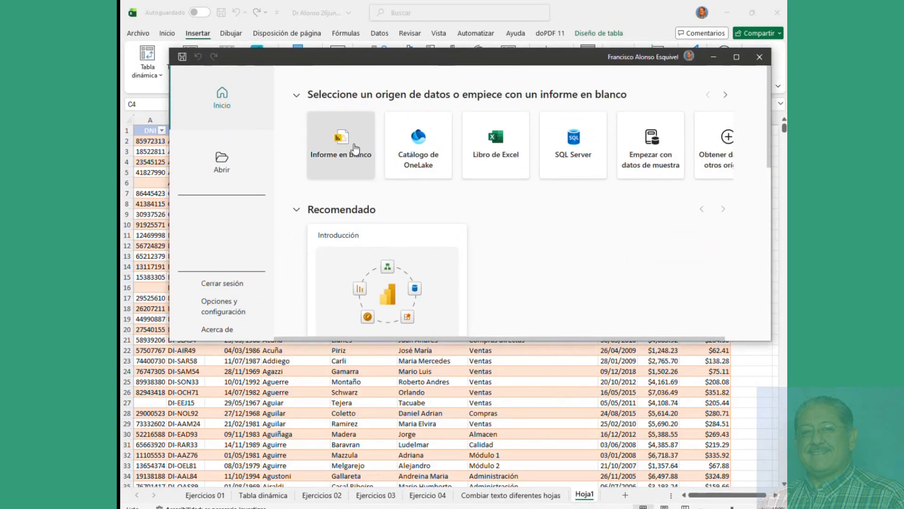
left_click(737, 57)
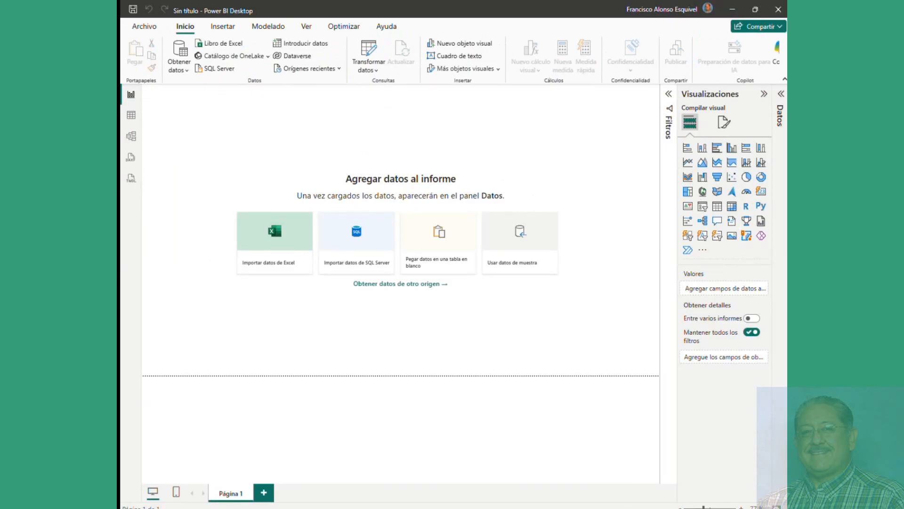
left_click(290, 236)
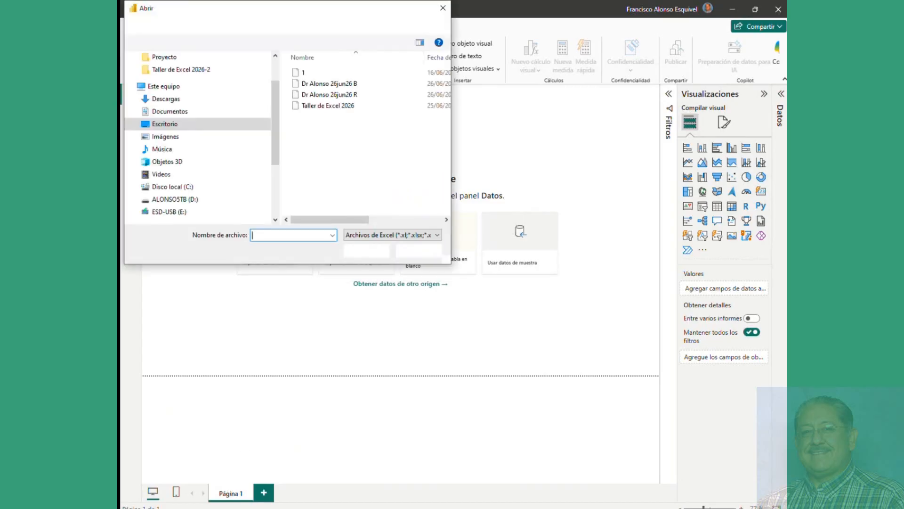
Step: Close the Dr Alonso 26jun26 R workbook and open Dr Alonso 26jun26 B as the source
left_click(290, 507)
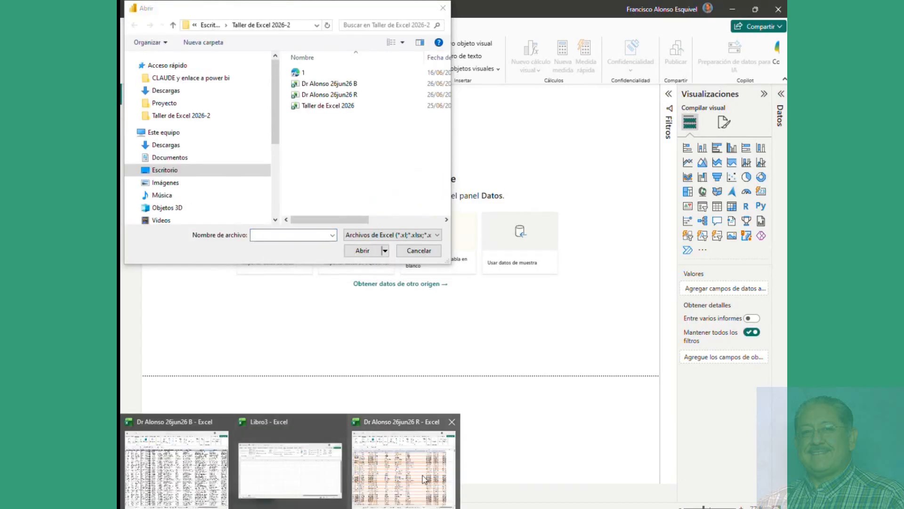
left_click(453, 421)
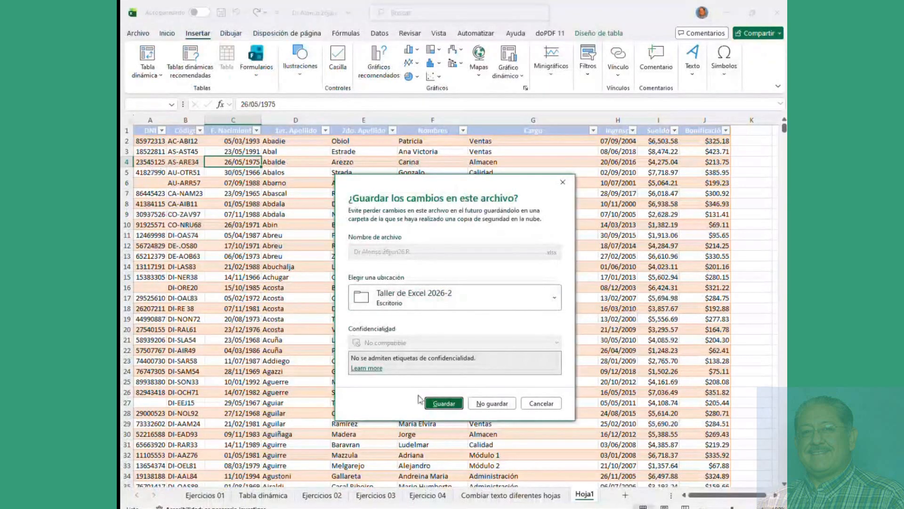
left_click(444, 403)
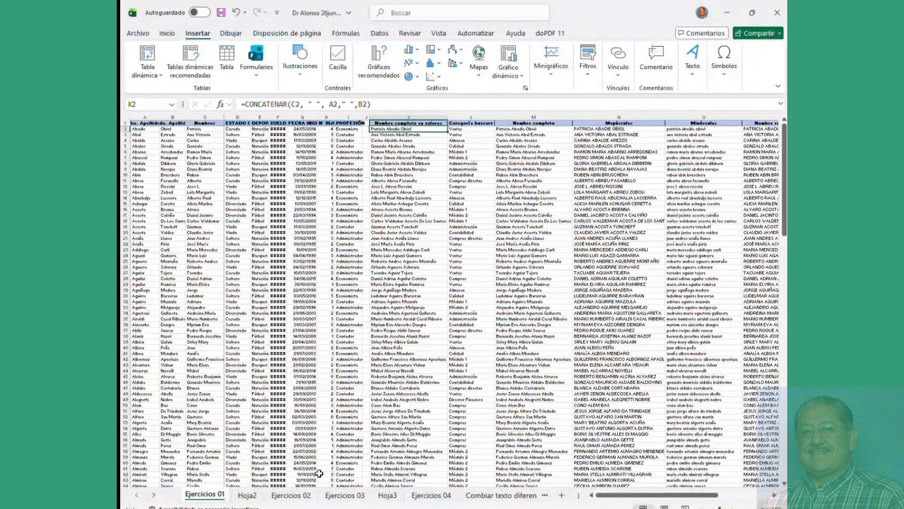
left_click(303, 507)
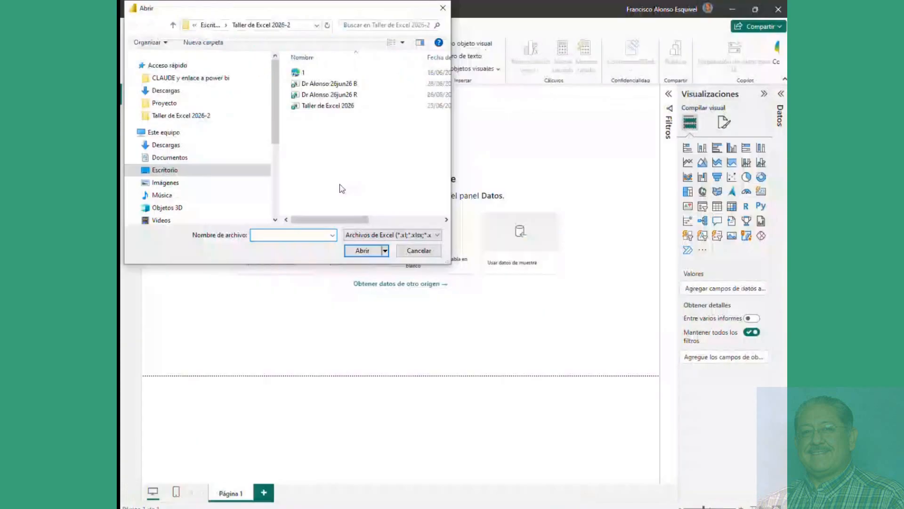
left_click(342, 86)
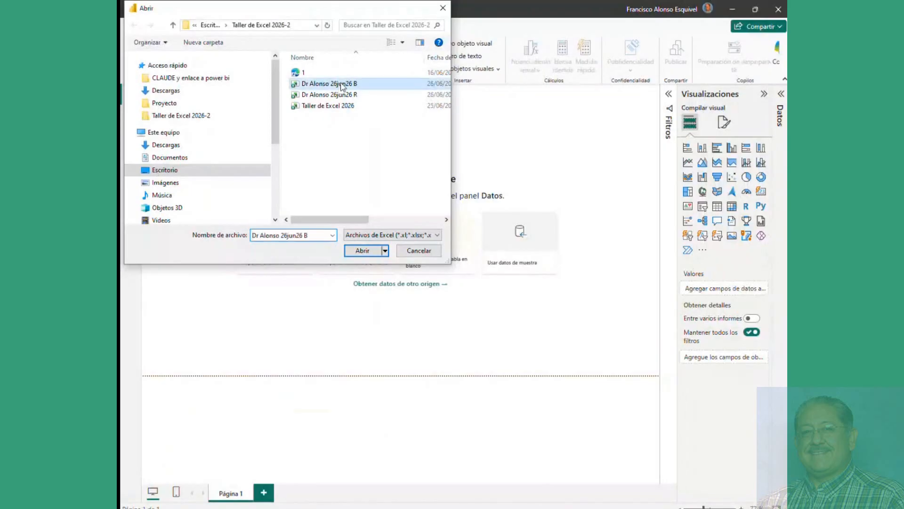
left_click(363, 251)
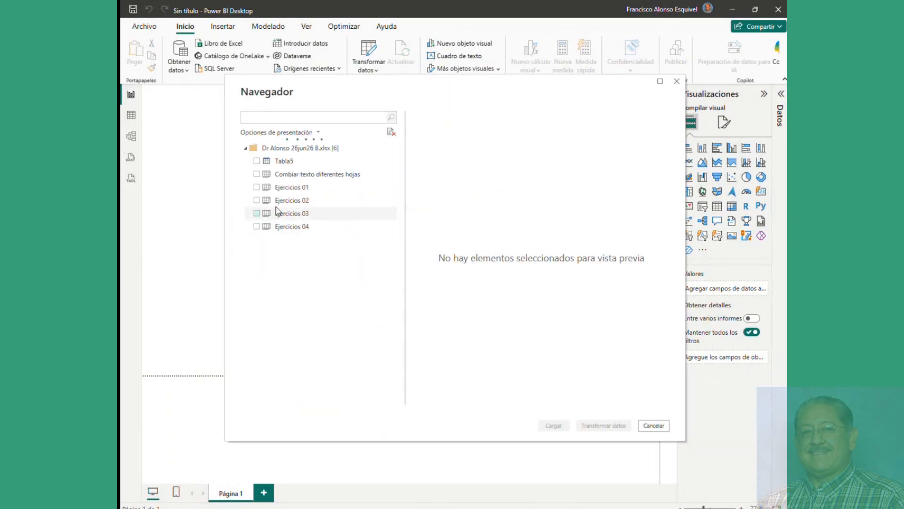
Step: Select the Ejercicios 02 sheet and load it with Cerrar y aplicar
left_click(256, 200)
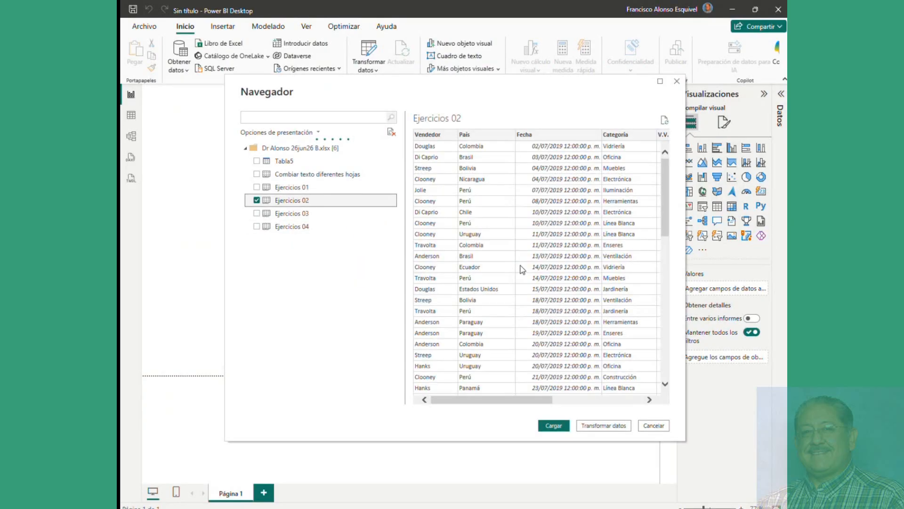
left_click_drag(532, 400, 616, 401)
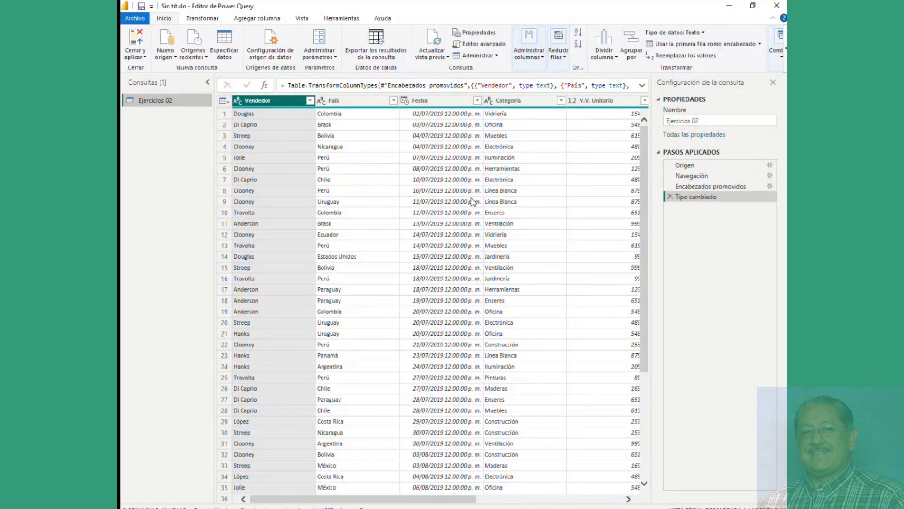
left_click(135, 42)
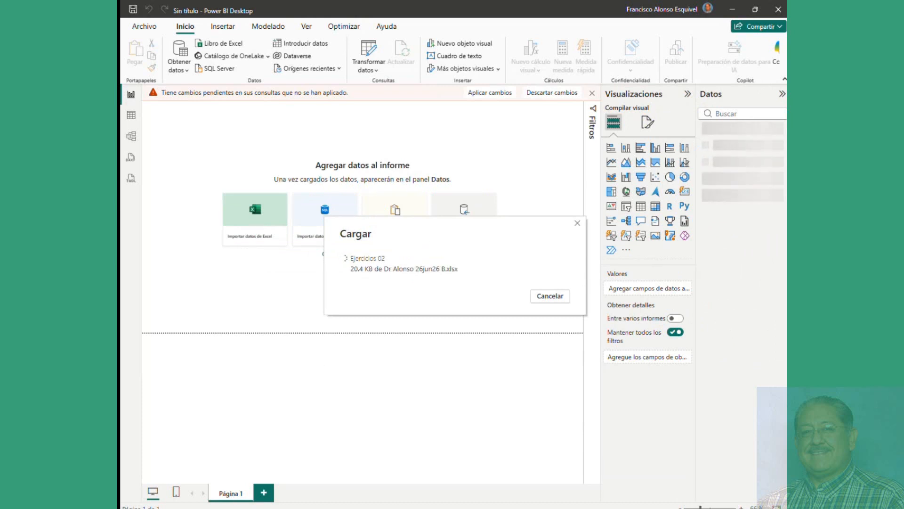
Step: Glance at the pivot options in the Dr Alonso 26jun26 B workbook, then return to Power BI
mouse_move(234, 507)
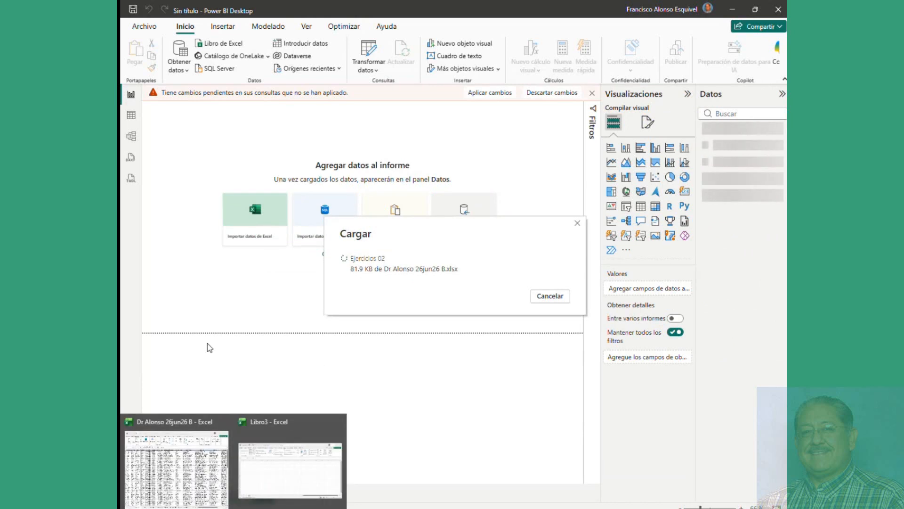
left_click(177, 466)
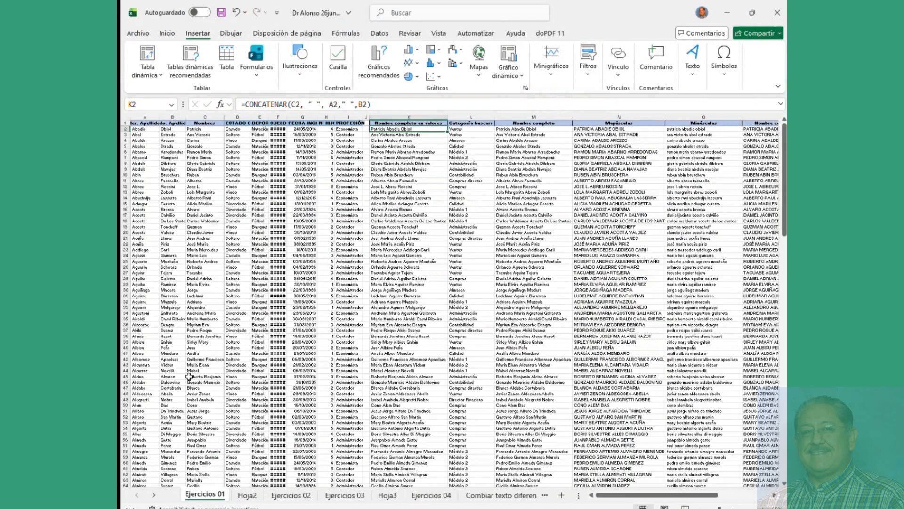
left_click(147, 72)
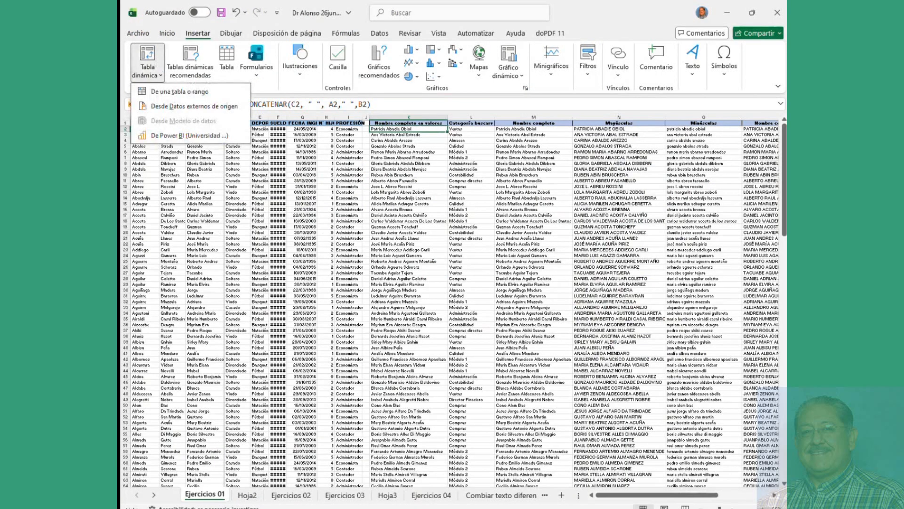
left_click(304, 507)
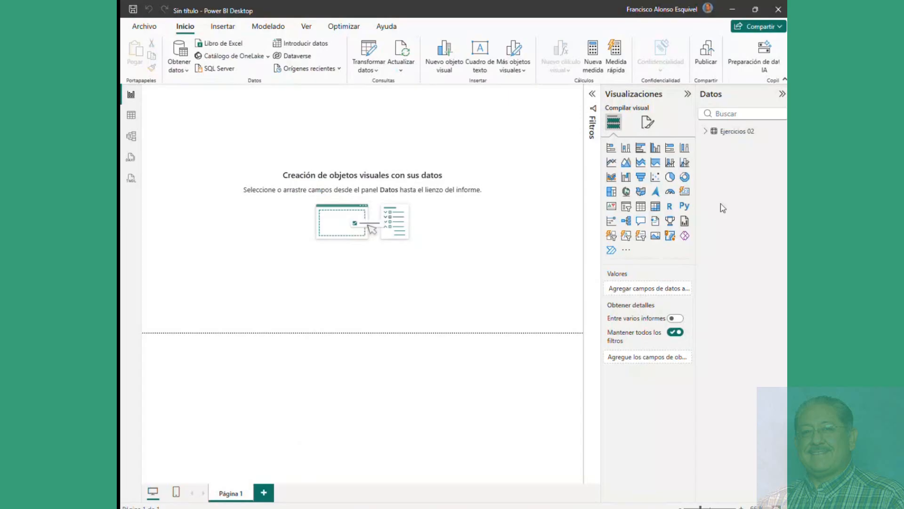
Step: Add a card listing Categoría values at the top right of the page
left_click(706, 132)
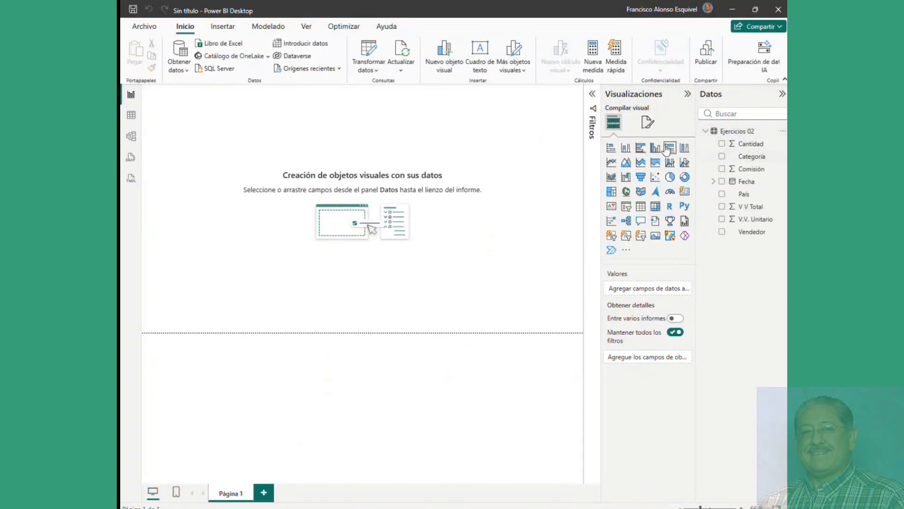
left_click(684, 192)
left_click_drag(204, 150, 459, 244)
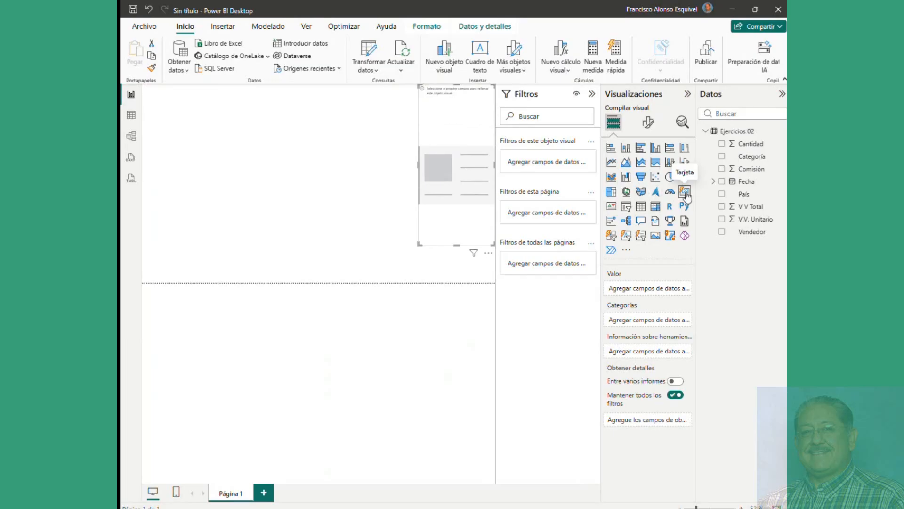
left_click(723, 157)
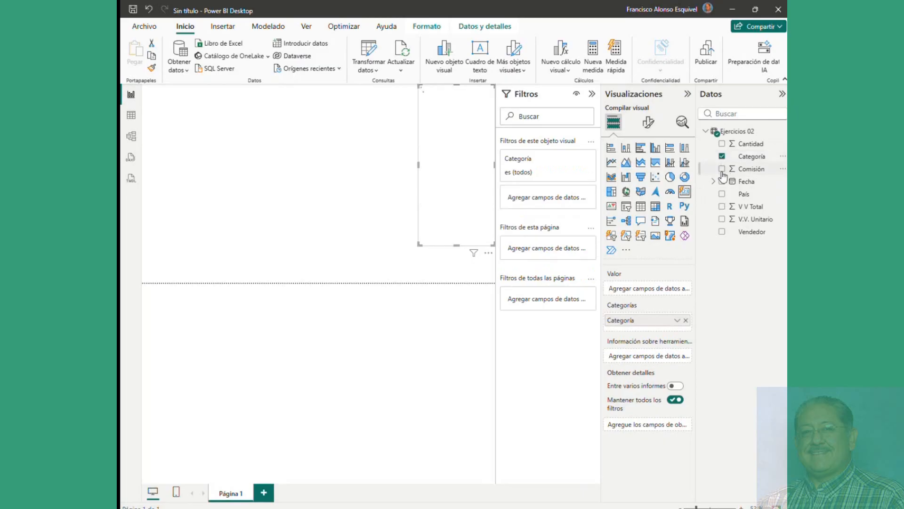
left_click(373, 239)
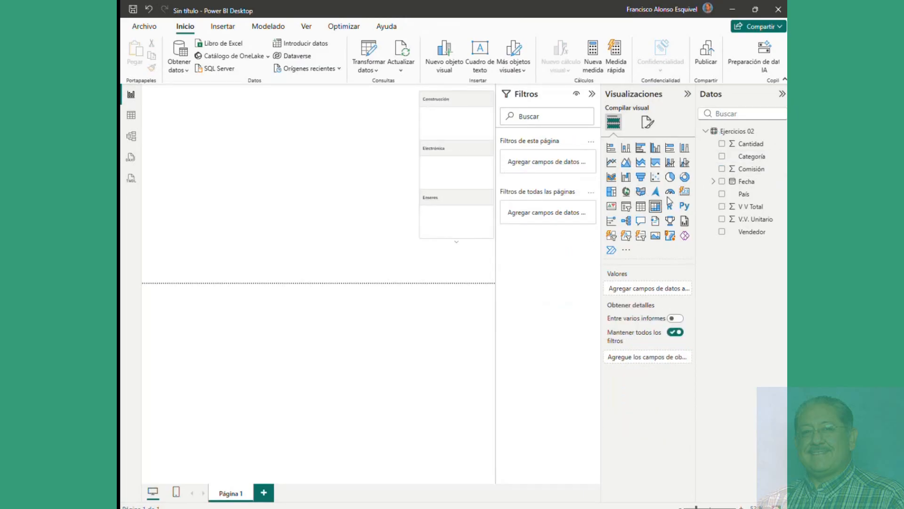
Step: Add a top-left donut chart of V V Total with Categoría as the legend
left_click(685, 178)
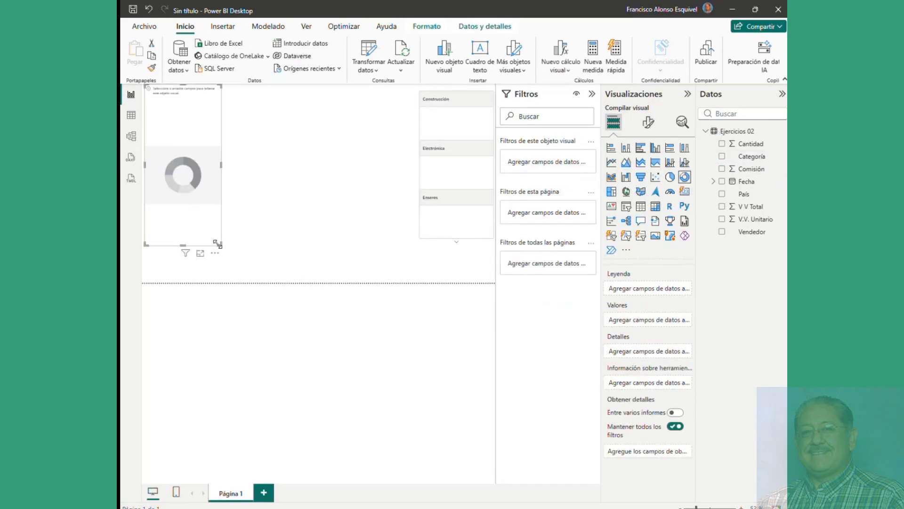
left_click_drag(217, 245, 216, 193)
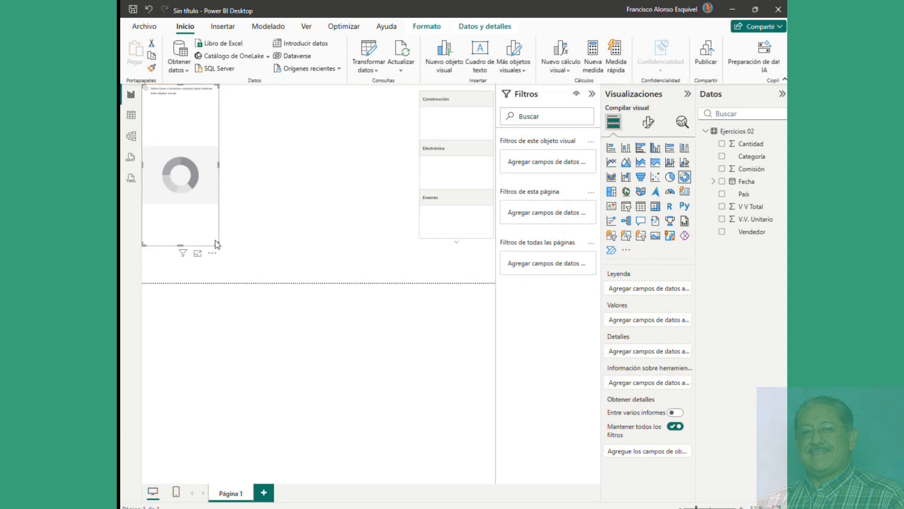
left_click_drag(216, 241, 269, 182)
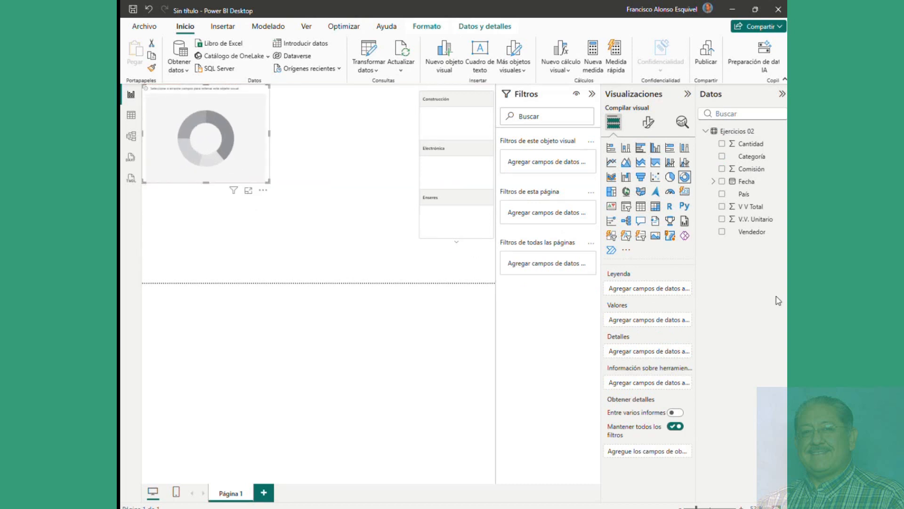
left_click(725, 157)
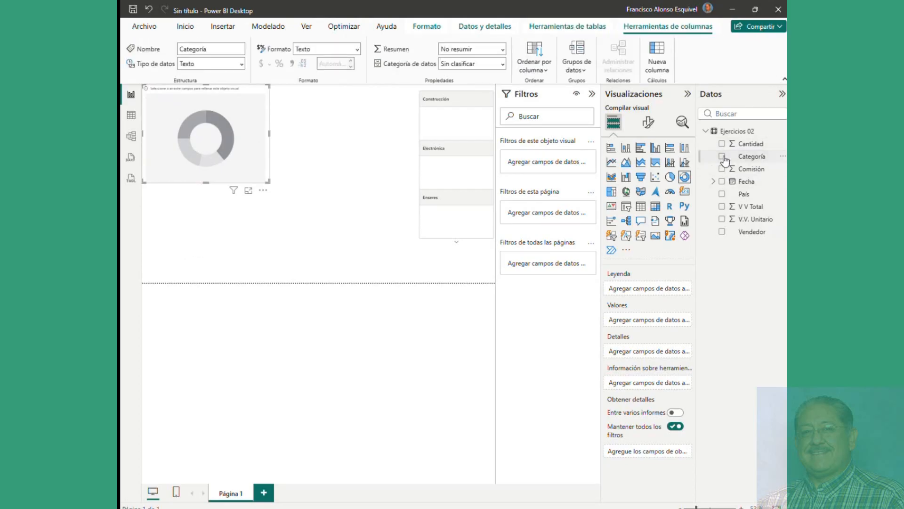
left_click(723, 157)
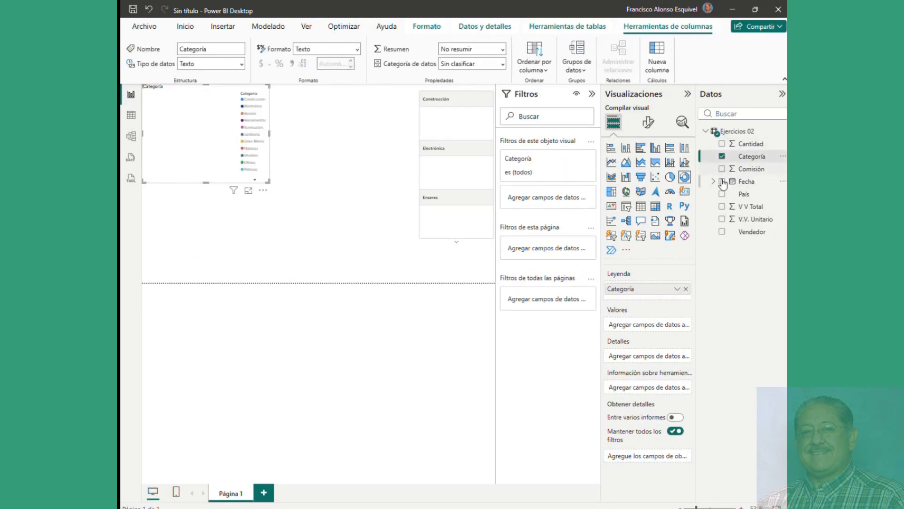
left_click(722, 207)
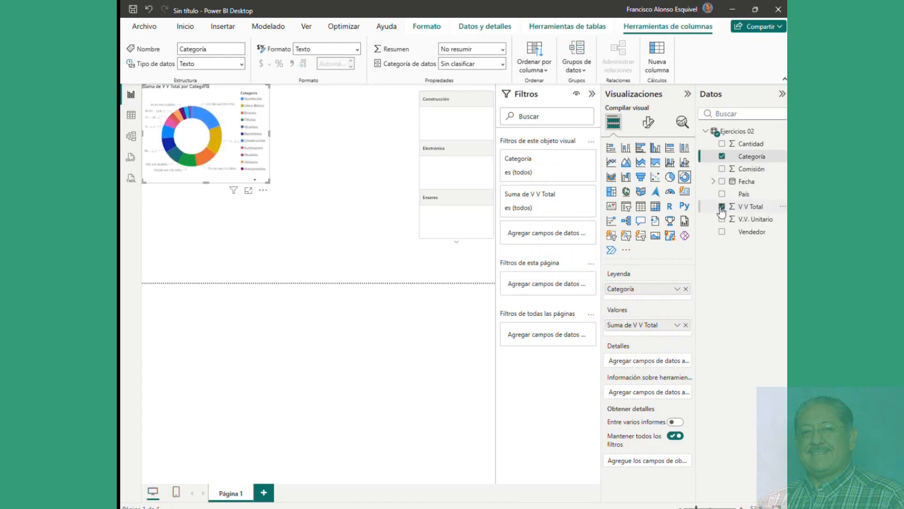
left_click(439, 272)
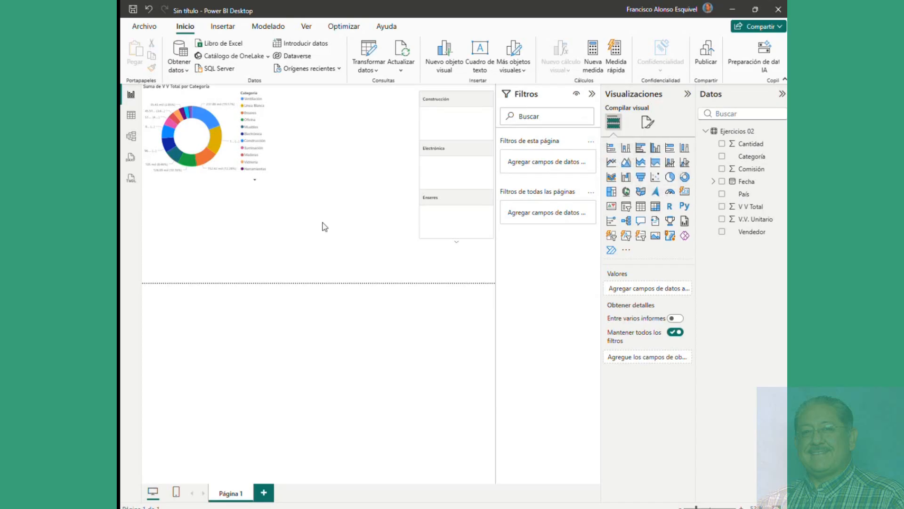
Step: Insert a column chart below the donut plotting Cantidad by Categoría
left_click(626, 148)
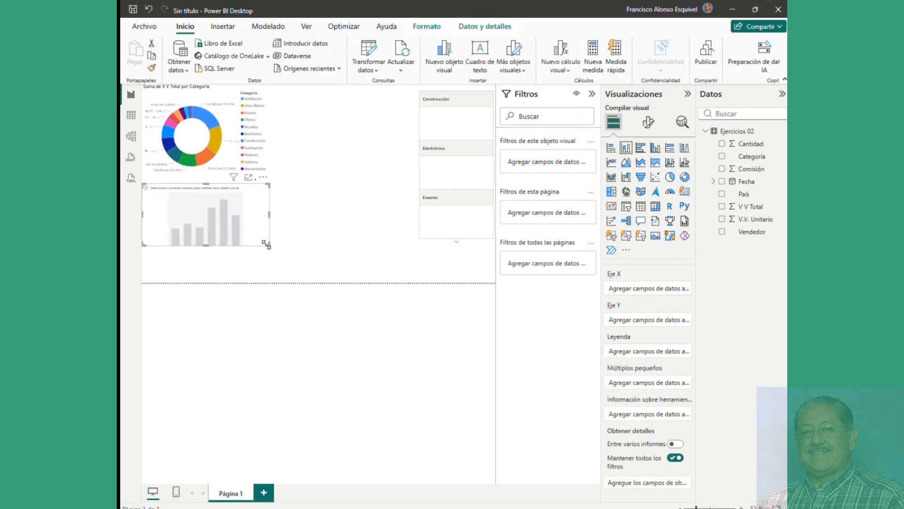
left_click_drag(265, 243, 258, 282)
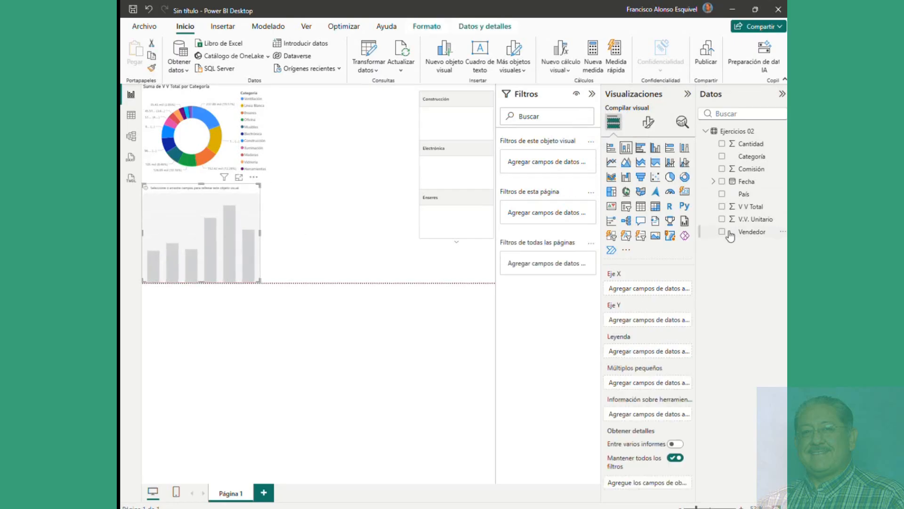
left_click(723, 157)
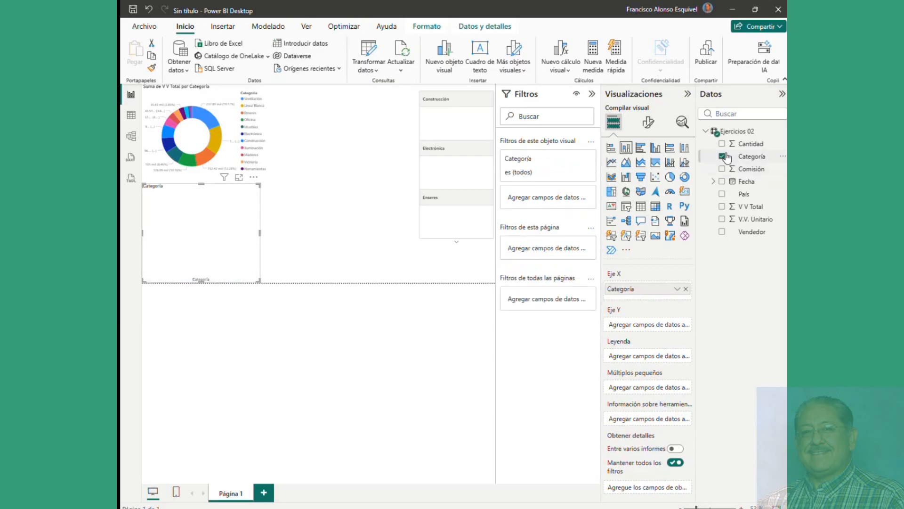
left_click(722, 144)
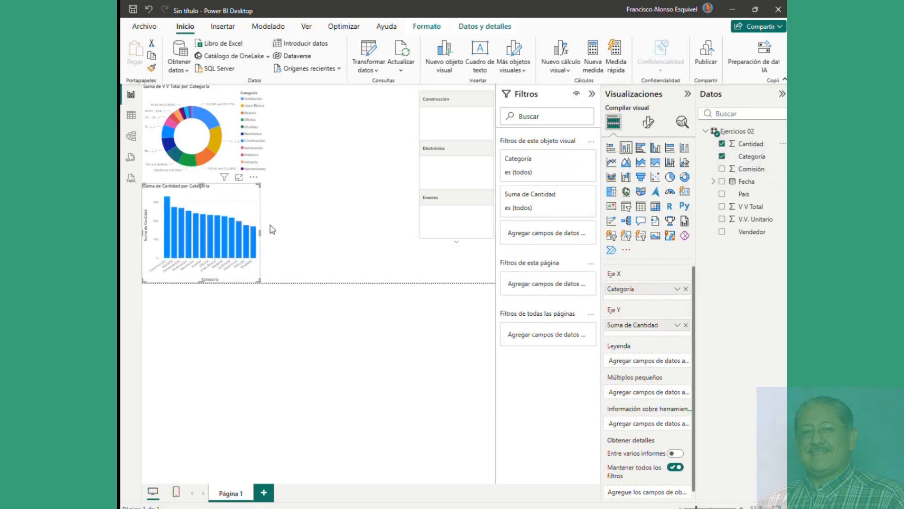
Step: Widen the column chart and add Cantidad as the category card's values
left_click_drag(261, 237, 281, 238)
left_click(456, 123)
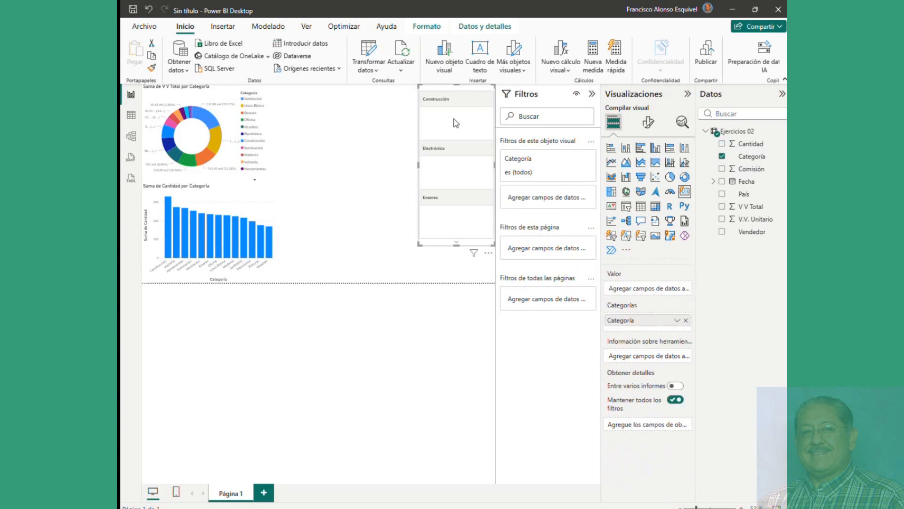
left_click(722, 143)
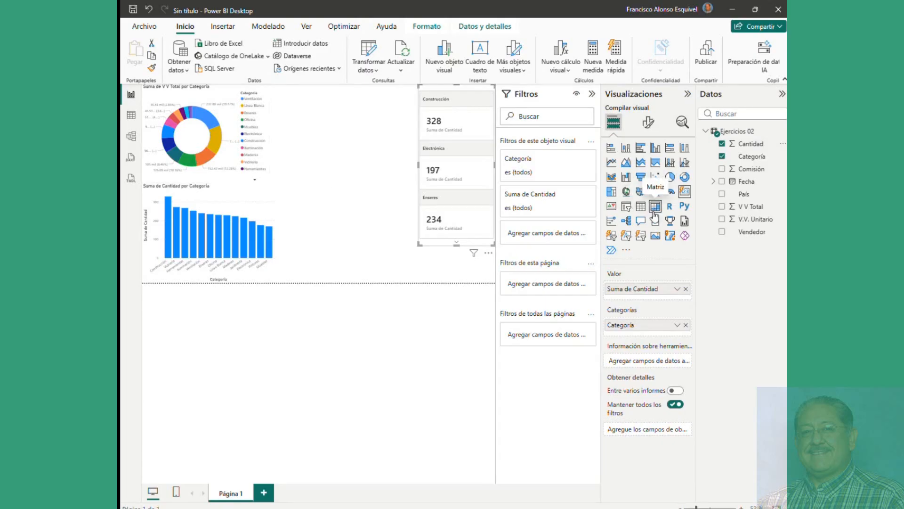
Step: Accidentally turn the card into a treemap and restore it as a multi-row card
left_click(611, 191)
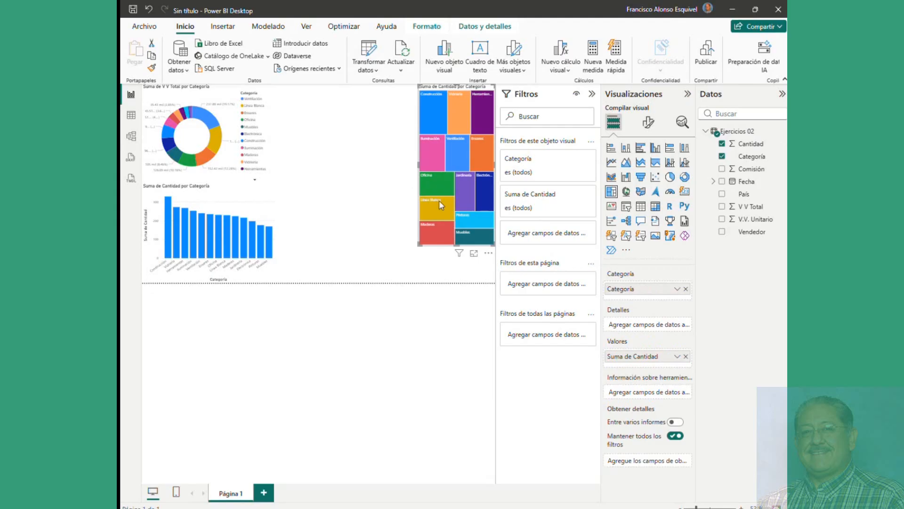
left_click(684, 191)
left_click(393, 215)
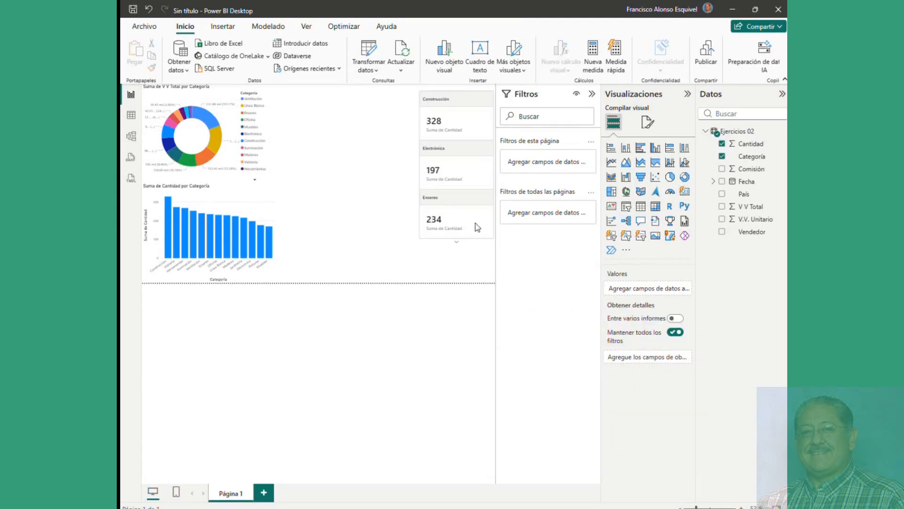
Step: Insert a treemap of Cantidad by Categoría, briefly trying area and bar chart types
left_click(611, 191)
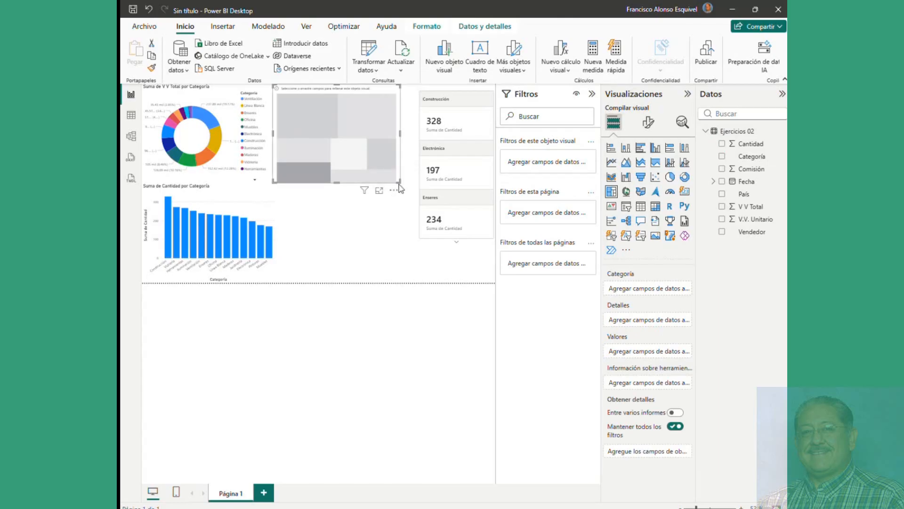
left_click_drag(398, 182, 414, 191)
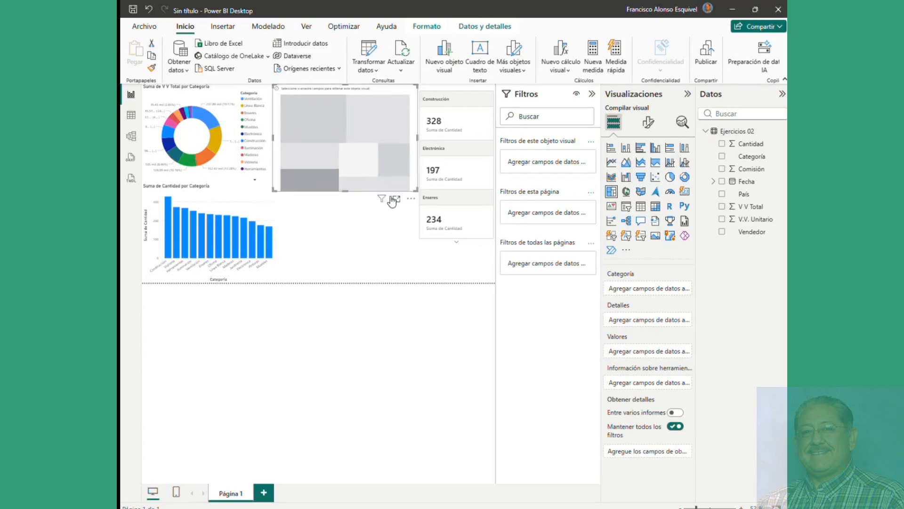
left_click(723, 155)
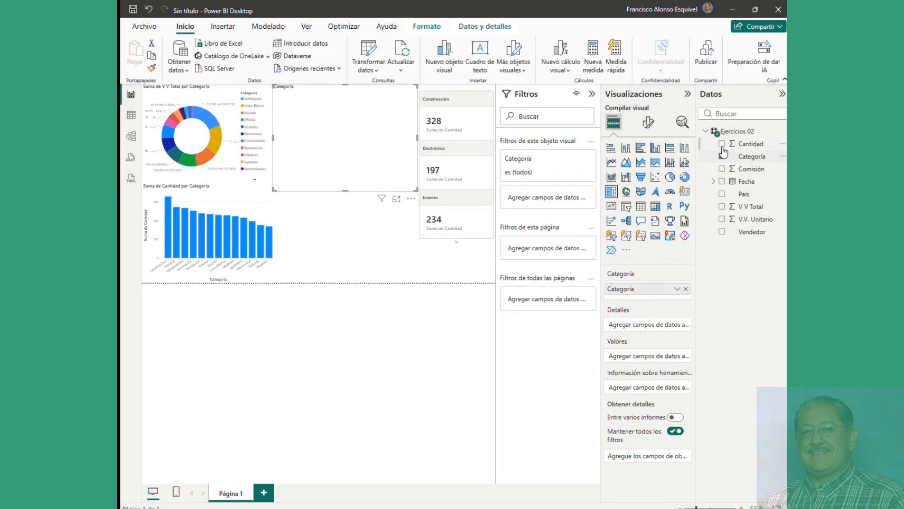
left_click(722, 145)
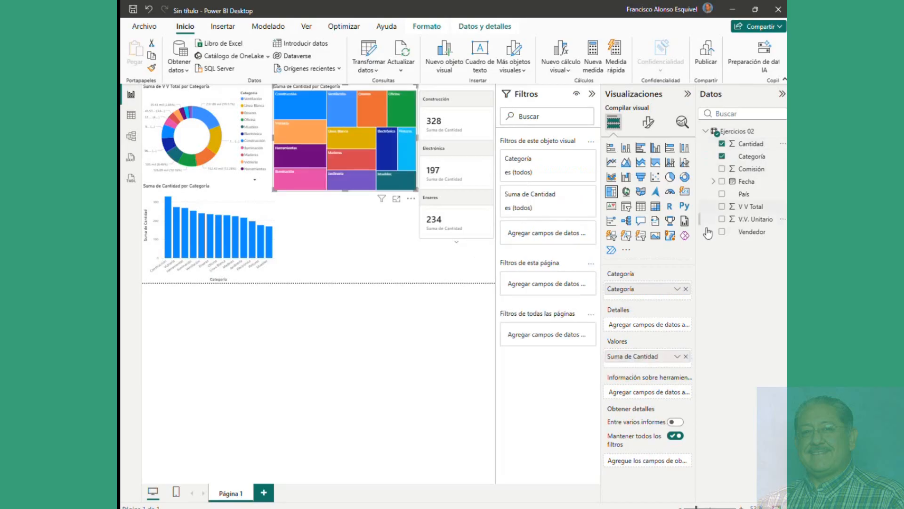
left_click(656, 163)
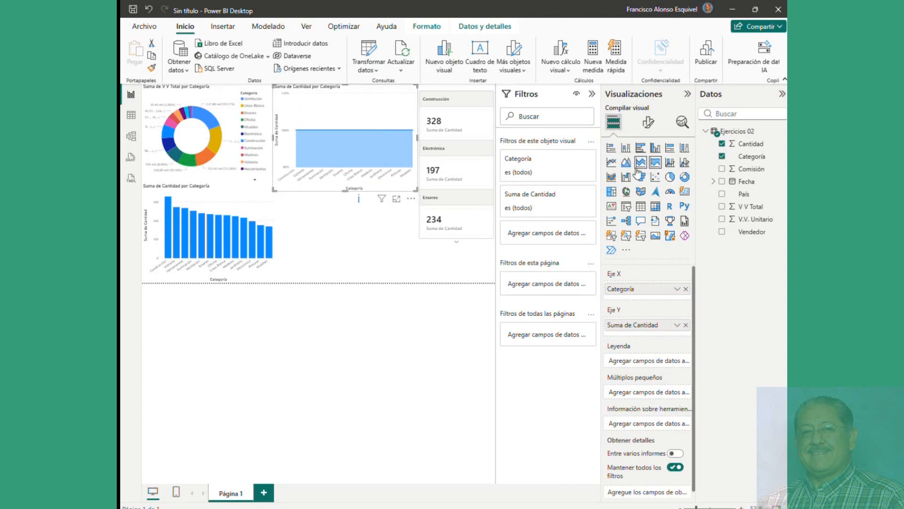
left_click(641, 150)
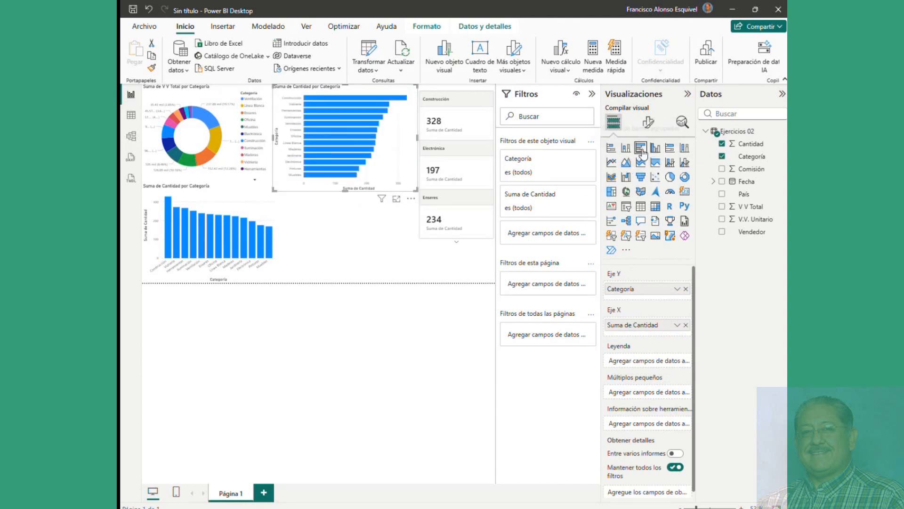
left_click(611, 193)
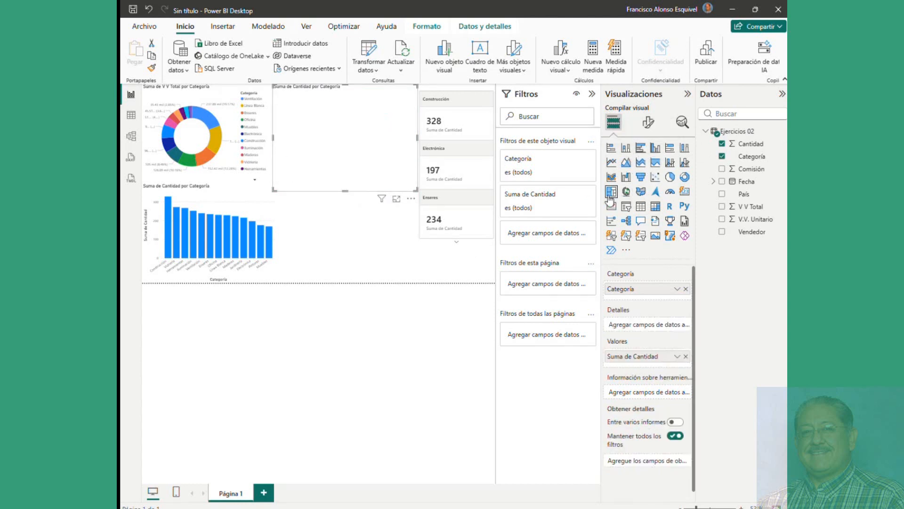
left_click(382, 250)
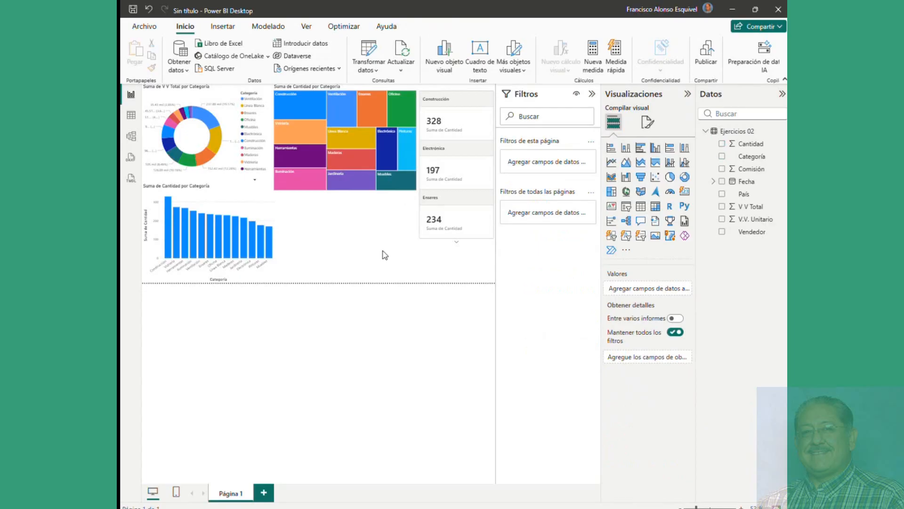
Step: Hide the Filtros pane and test cross-highlighting on Línea Blanca, Ventilación, Construcción, Herramientas and Vidriería
left_click(218, 148)
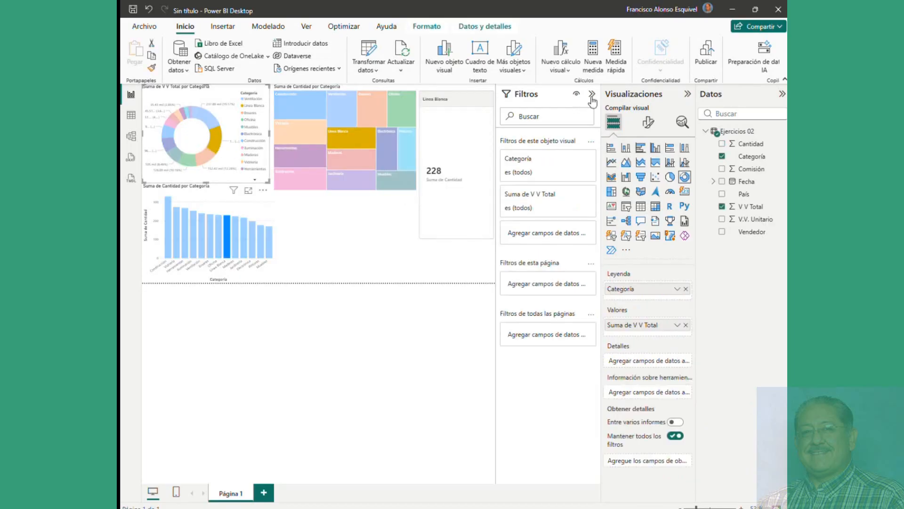
left_click(592, 95)
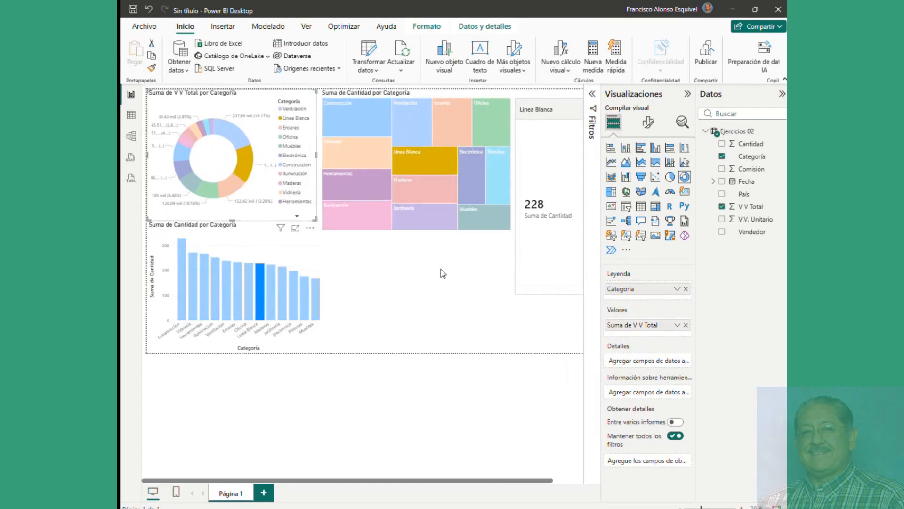
left_click(241, 145)
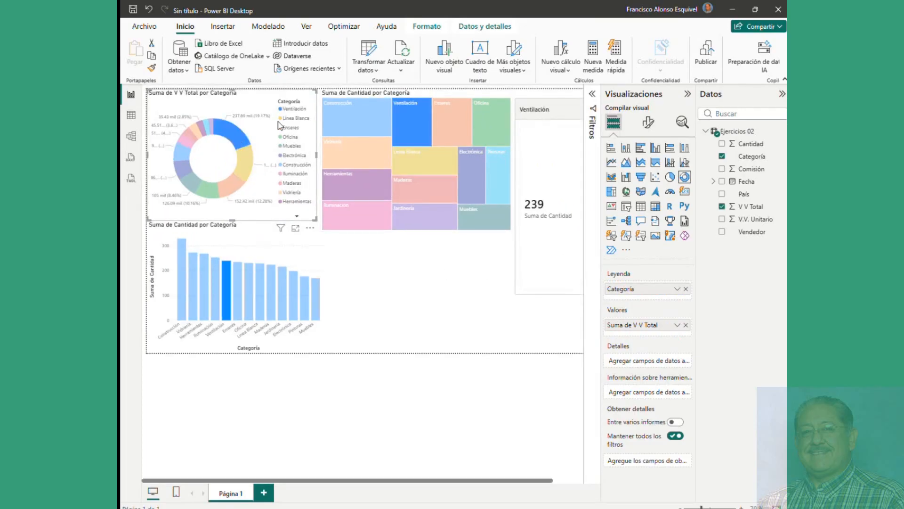
left_click(360, 118)
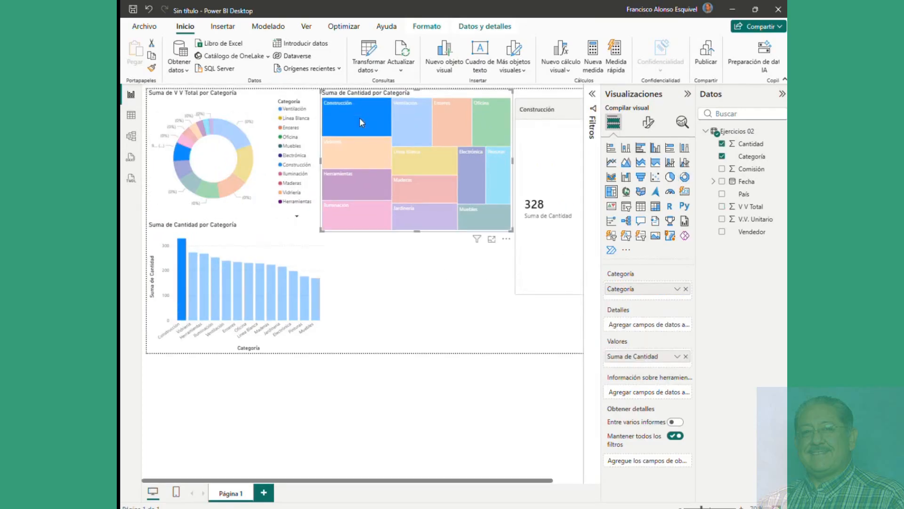
left_click(364, 180)
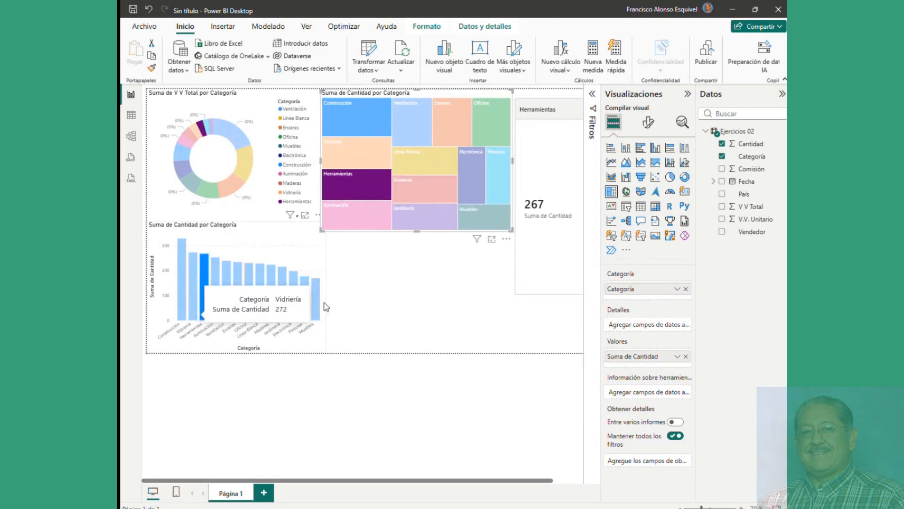
left_click(193, 308)
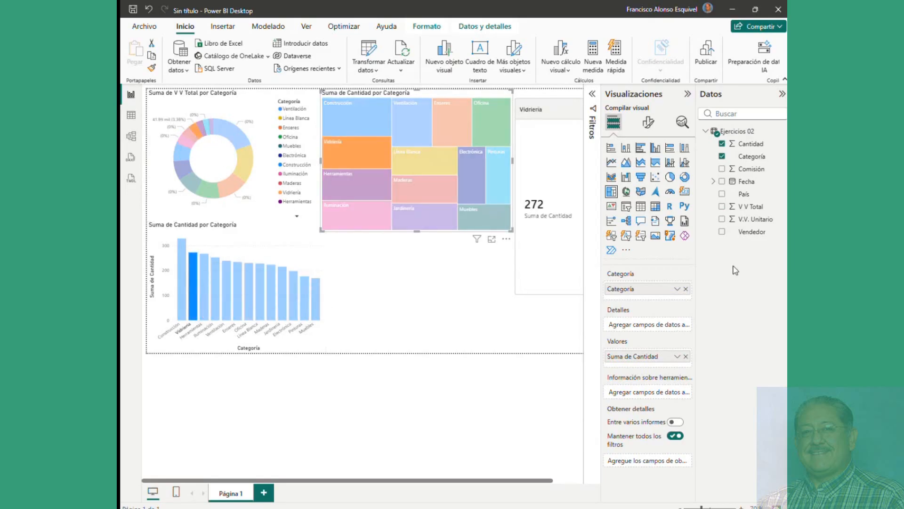
Step: Briefly subdivide the treemap by País, then highlight Construcción across the page
left_click(722, 194)
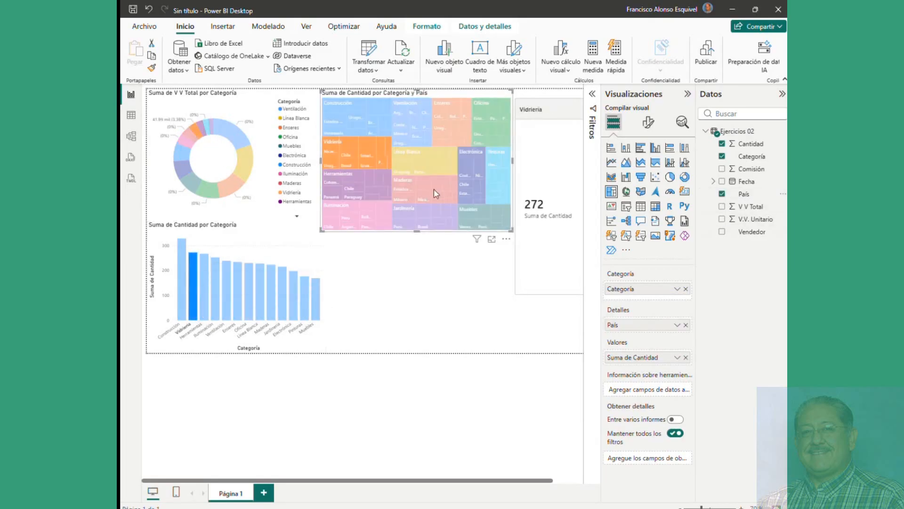
left_click(723, 195)
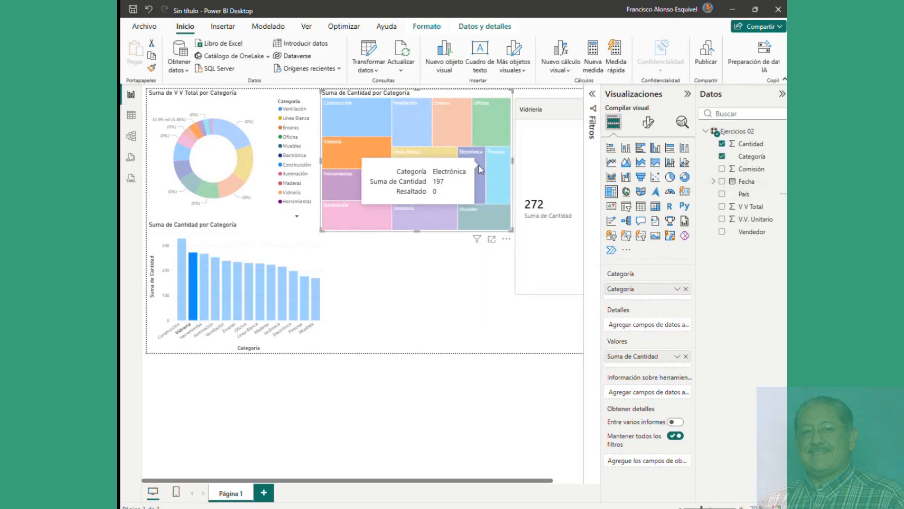
left_click(395, 288)
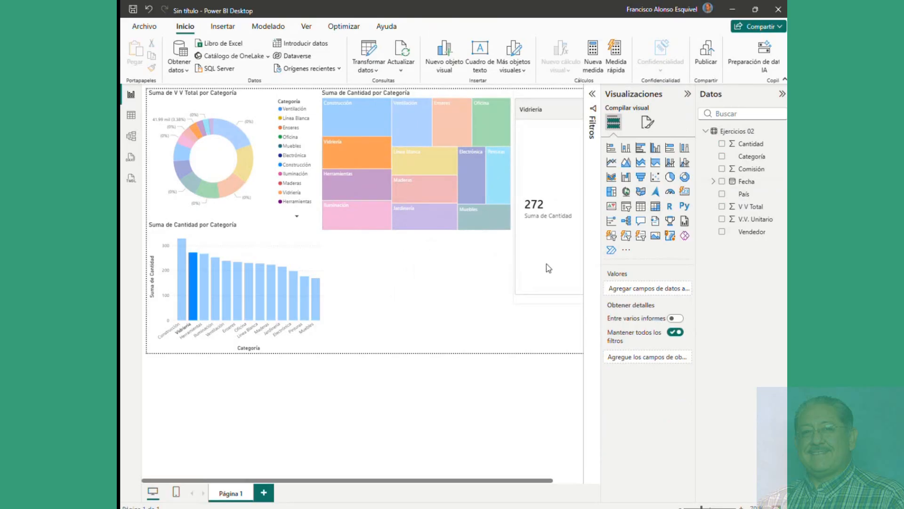
left_click(340, 121)
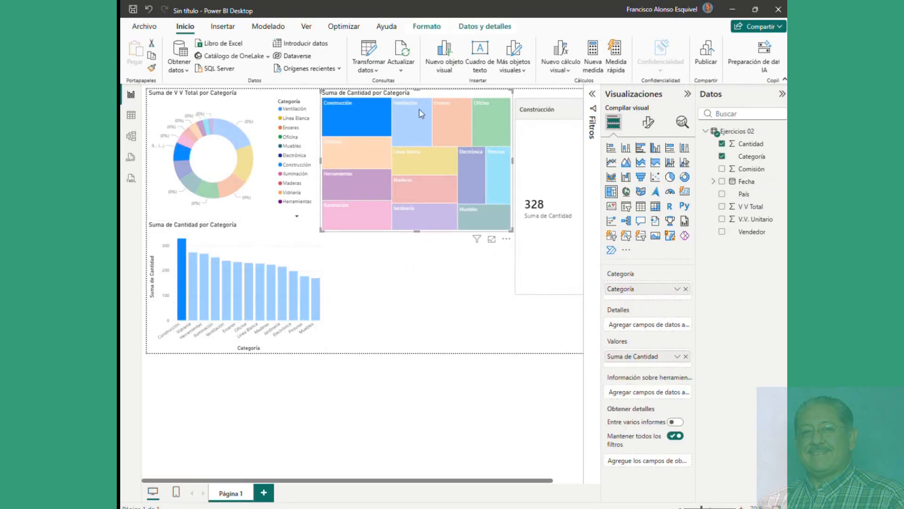
left_click(471, 324)
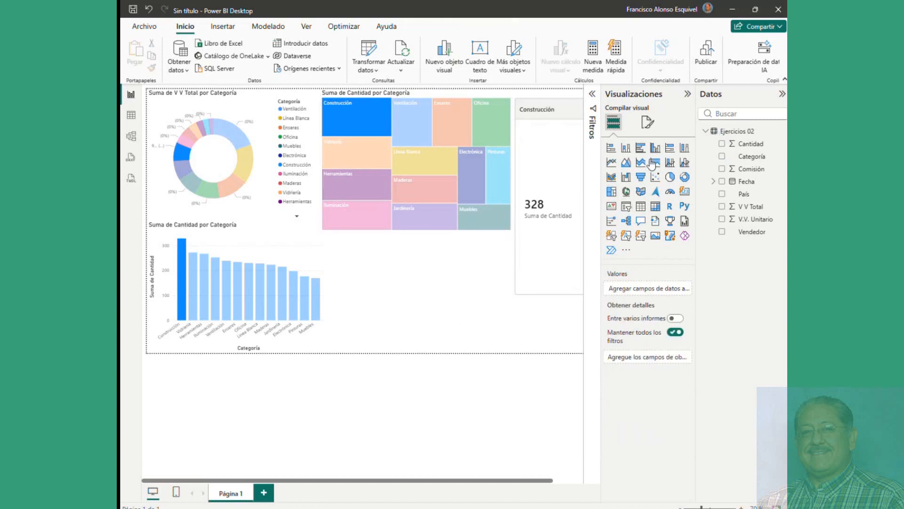
Step: Insert a bar chart of Comisión by País split by Categoría, then highlight Línea Blanca
left_click(640, 148)
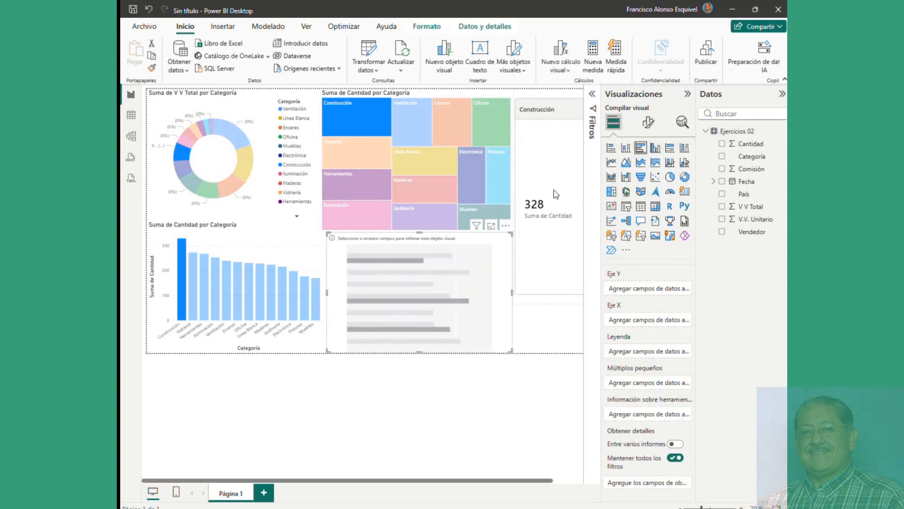
left_click(722, 195)
left_click(722, 156)
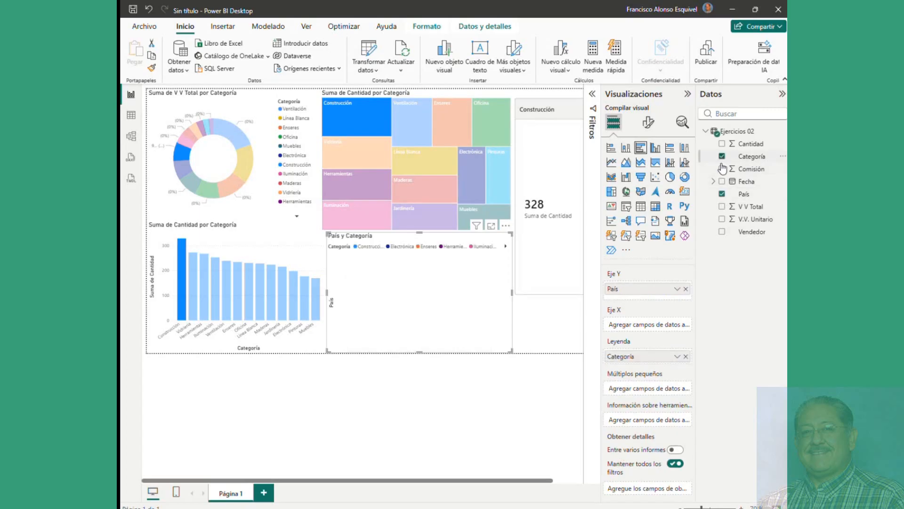
left_click(722, 169)
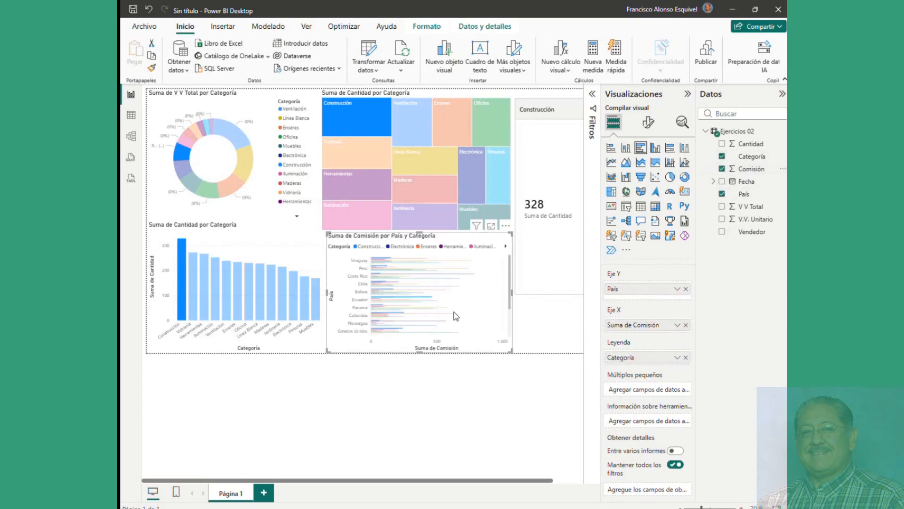
left_click(433, 165)
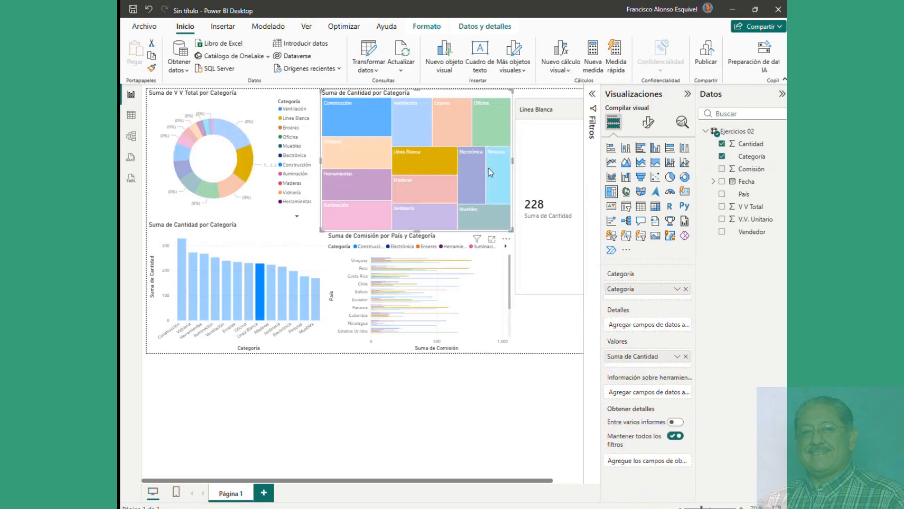
Step: Select the donut chart and dismiss its context menu without copying it
left_click(212, 171)
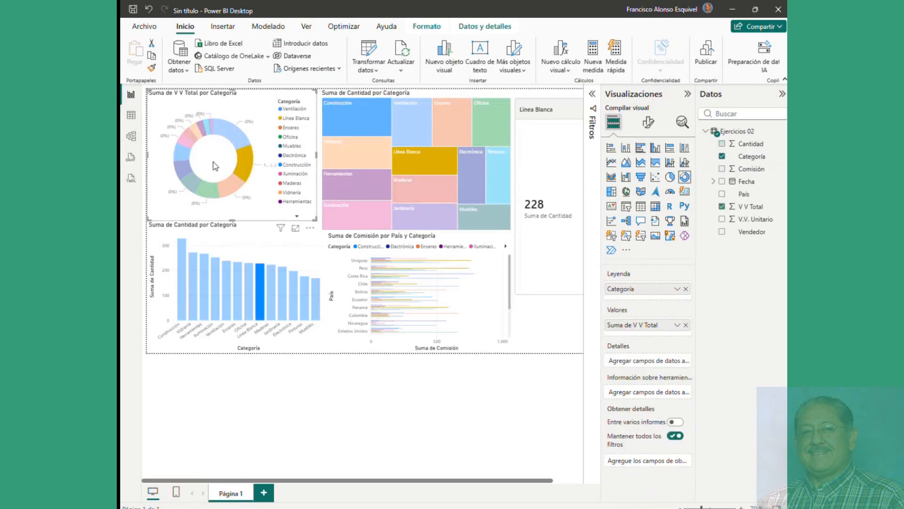
right_click(217, 166)
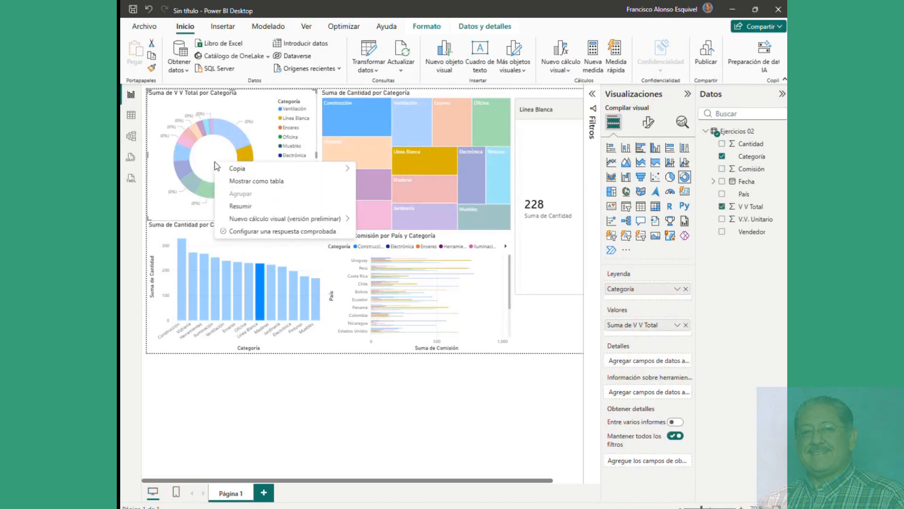
mouse_move(217, 167)
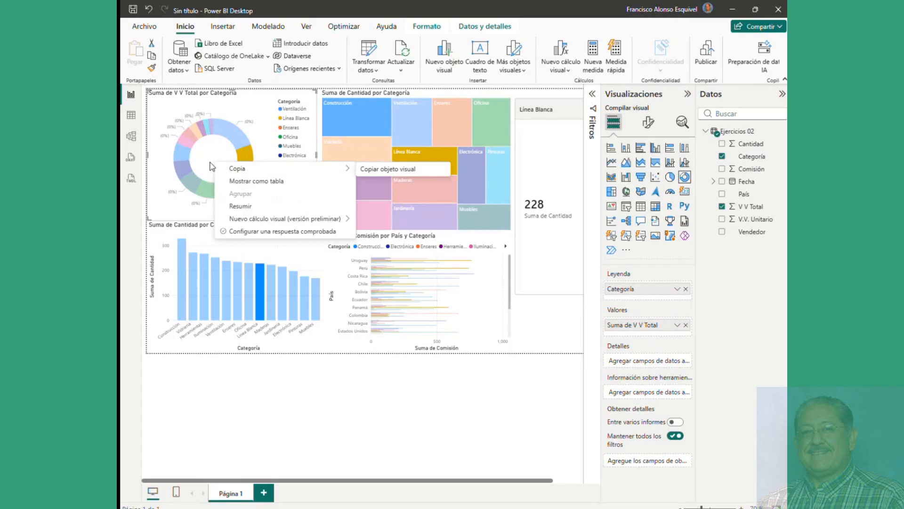
key("Escape")
Step: Cross-filter the card by the Maderas and Jardinería columns and by the treemap's category tiles
left_click(271, 315)
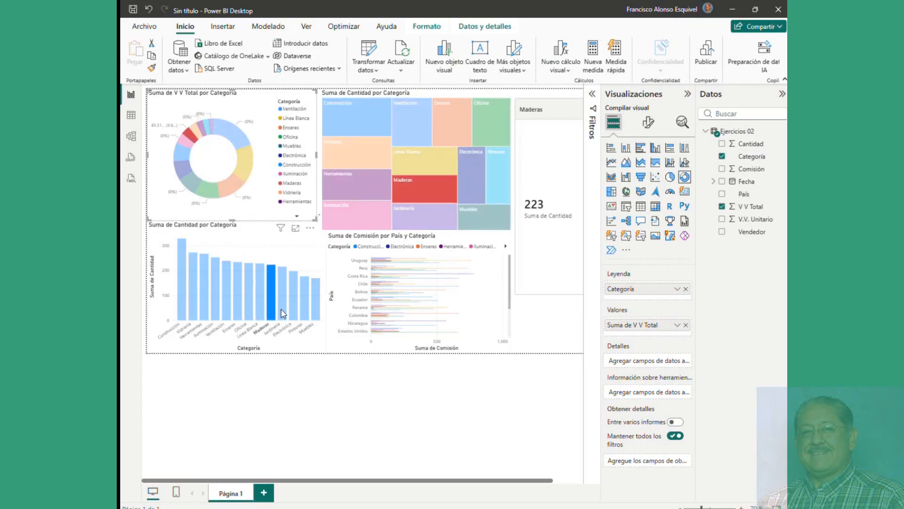
left_click(284, 313)
left_click(353, 186)
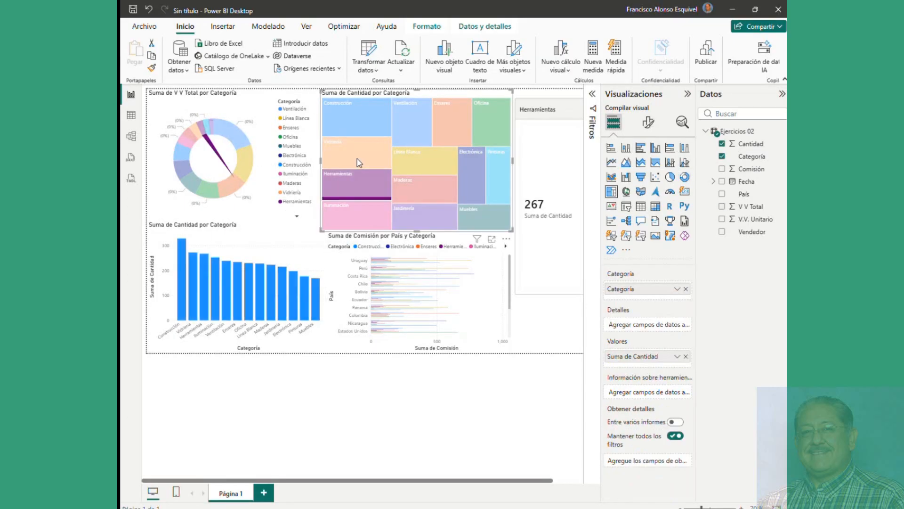
left_click(357, 159)
left_click(449, 123)
left_click(431, 163)
left_click(428, 191)
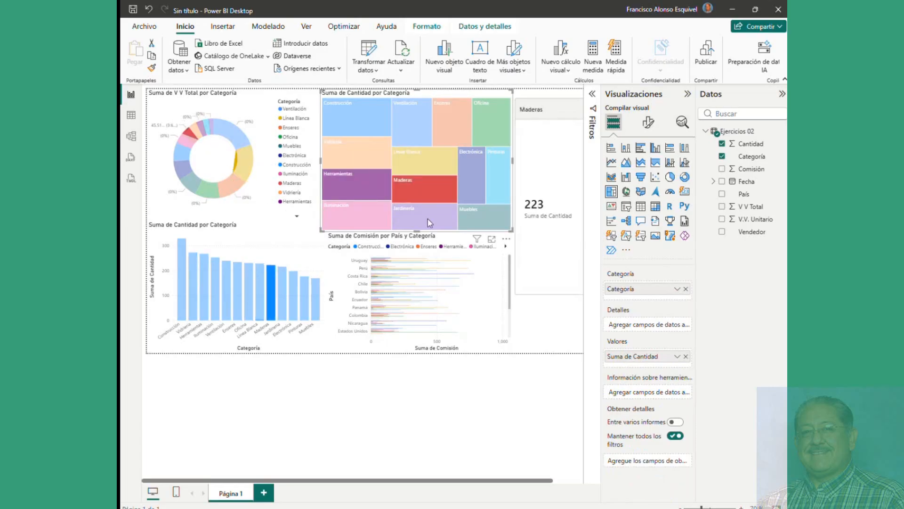
left_click(430, 222)
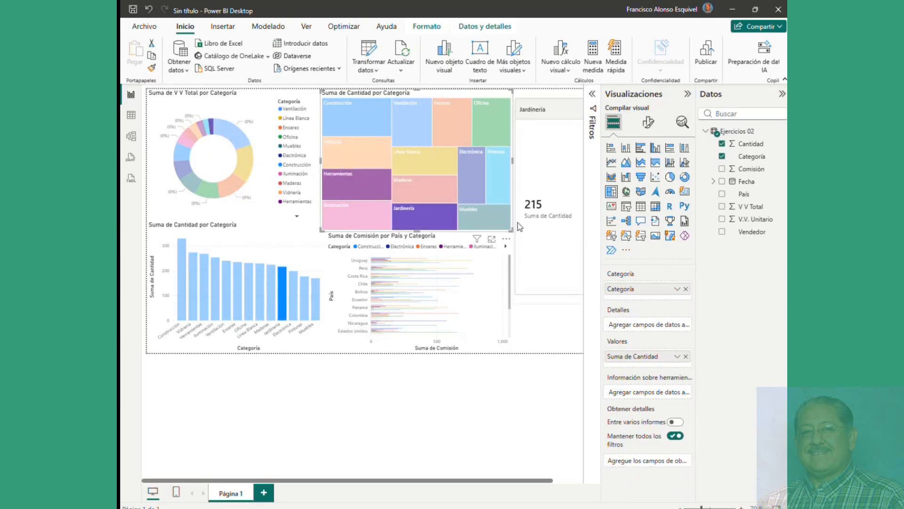
Step: Cross-filter by donut slices and treemap tiles, ending on Muebles with the card showing 169
left_click(247, 170)
left_click(349, 148)
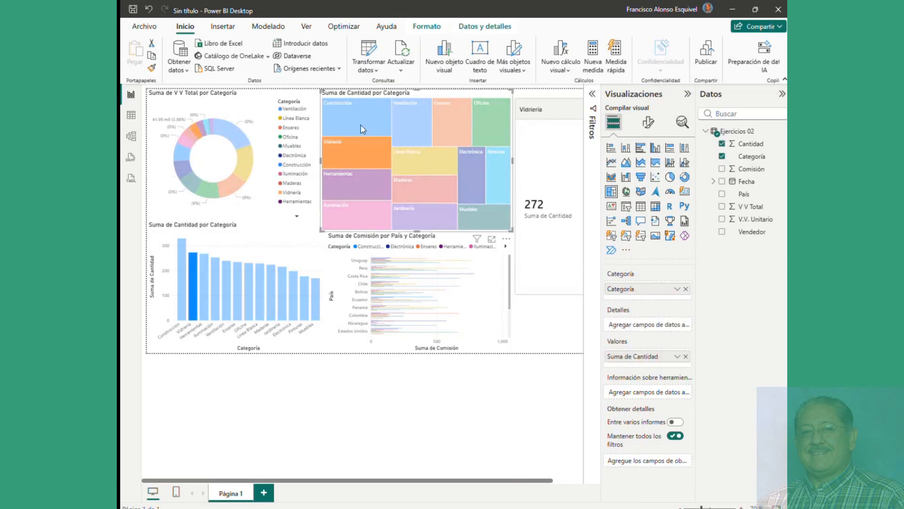
left_click(357, 117)
left_click(235, 140)
left_click(229, 187)
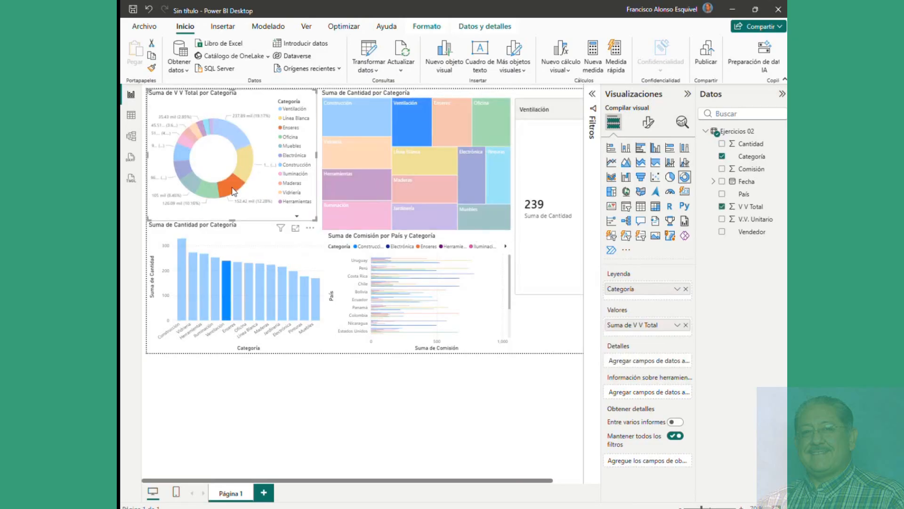
left_click(242, 169)
left_click(199, 183)
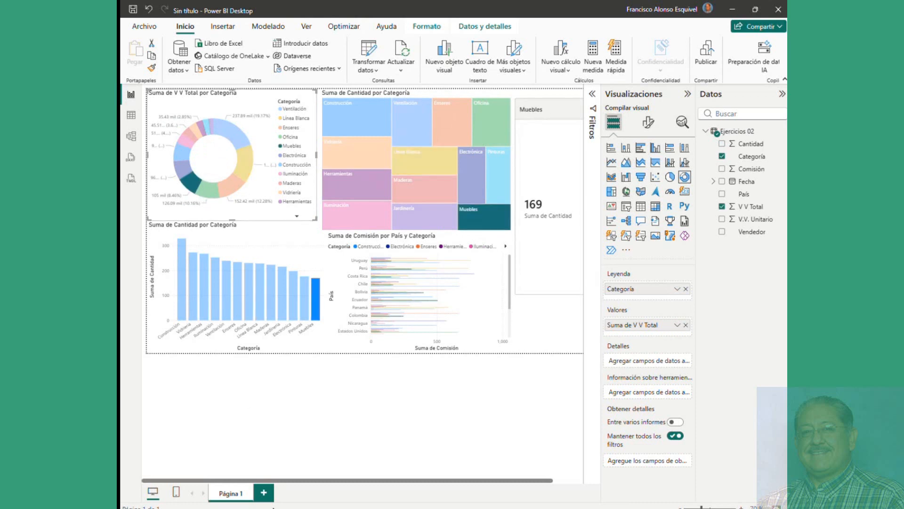
Step: Bring the exercises Excel workbook to the front and view the pivot table creation options
mouse_move(201, 506)
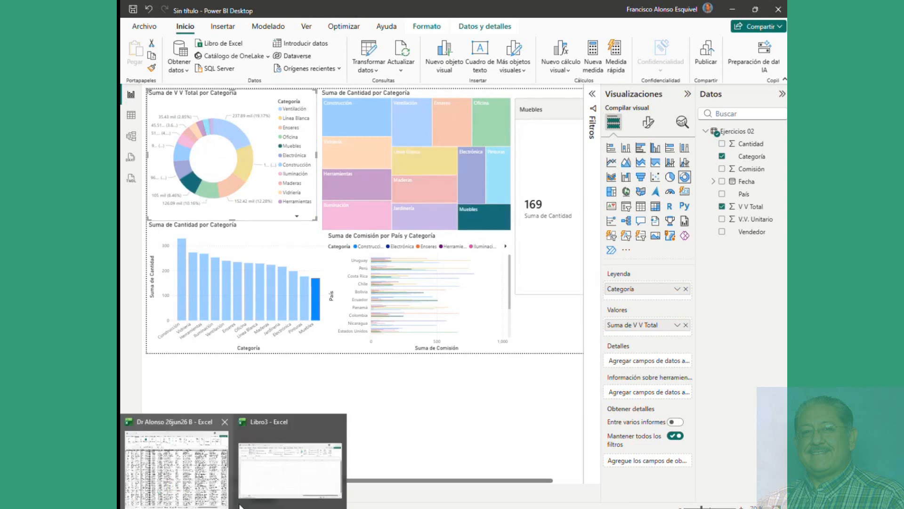
left_click(202, 490)
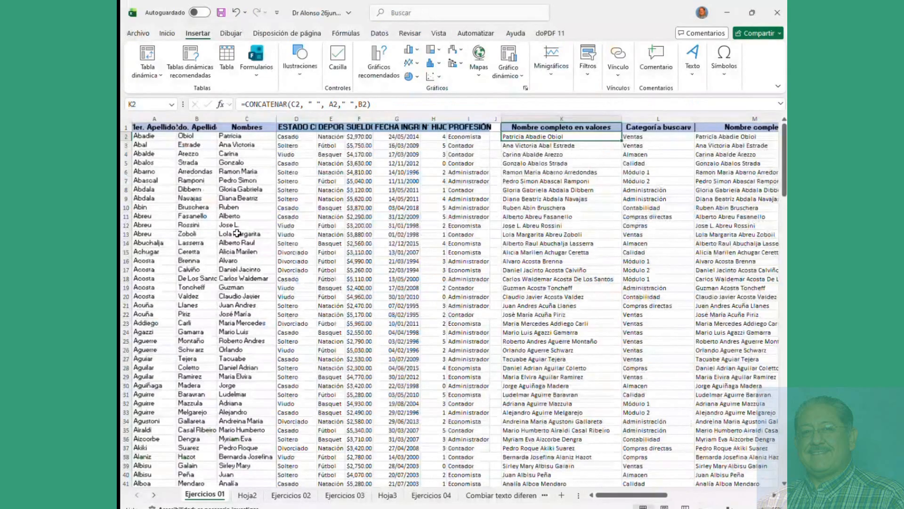
scroll(236, 235, "up", 5)
left_click(161, 75)
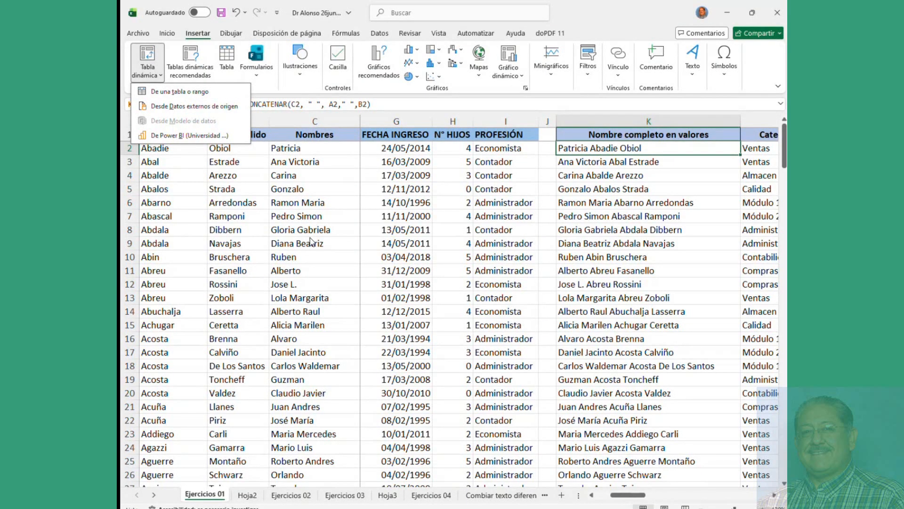
Step: Browse the sheet tabs to Combiar texto diferentes hojas, then switch to Ejercicios 04
scroll(311, 241, "down", 2)
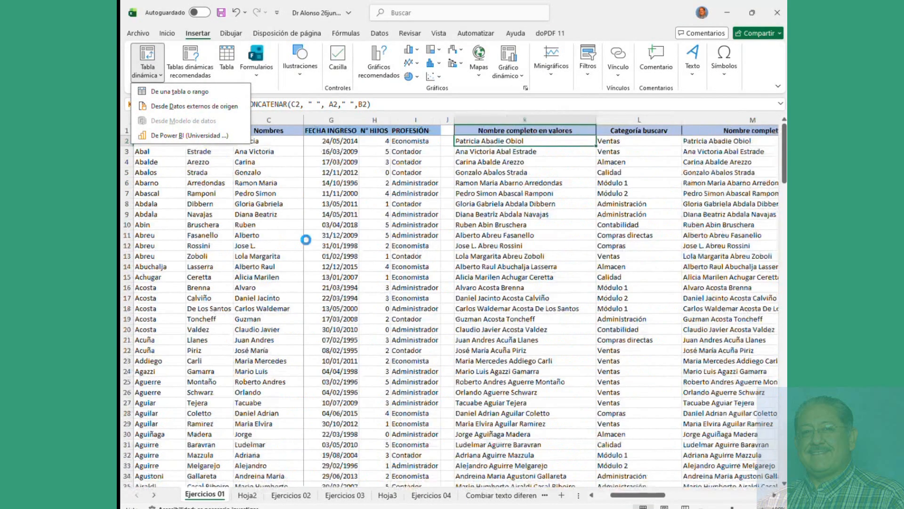
scroll(305, 239, "down", 2)
mouse_move(683, 495)
left_mouse_down()
mouse_move(752, 500)
mouse_move(667, 498)
left_mouse_up()
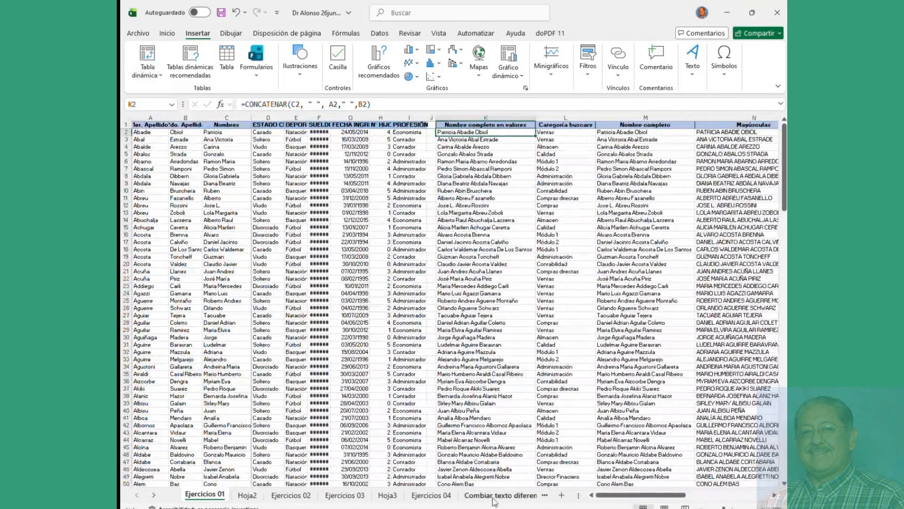
left_click(498, 496)
left_click(378, 495)
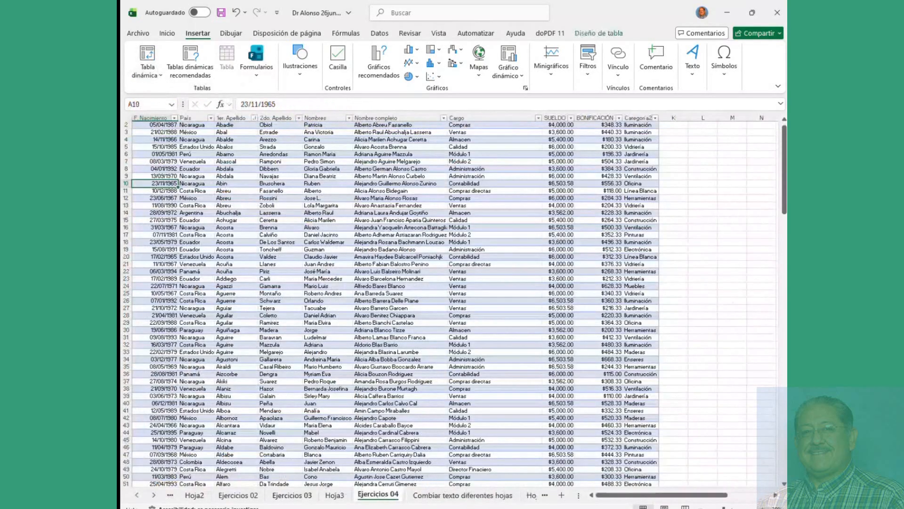
Step: Return to the workbook window and check its file name and Taller de Excel 2026-2 location
left_click(232, 508)
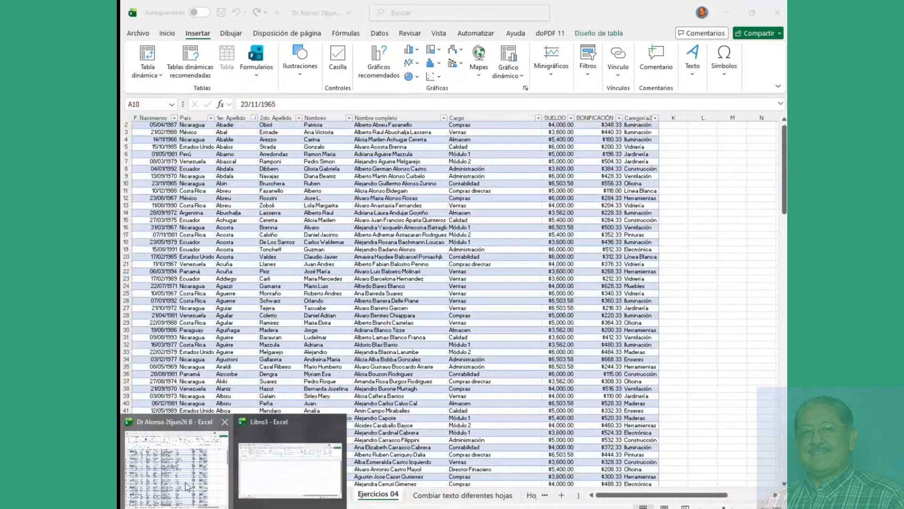
left_click(187, 487)
left_click(318, 13)
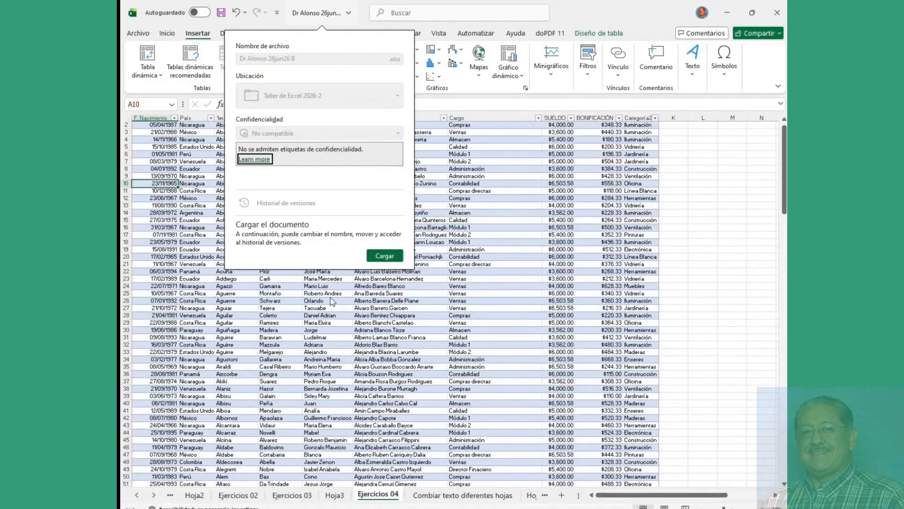
left_click(301, 318)
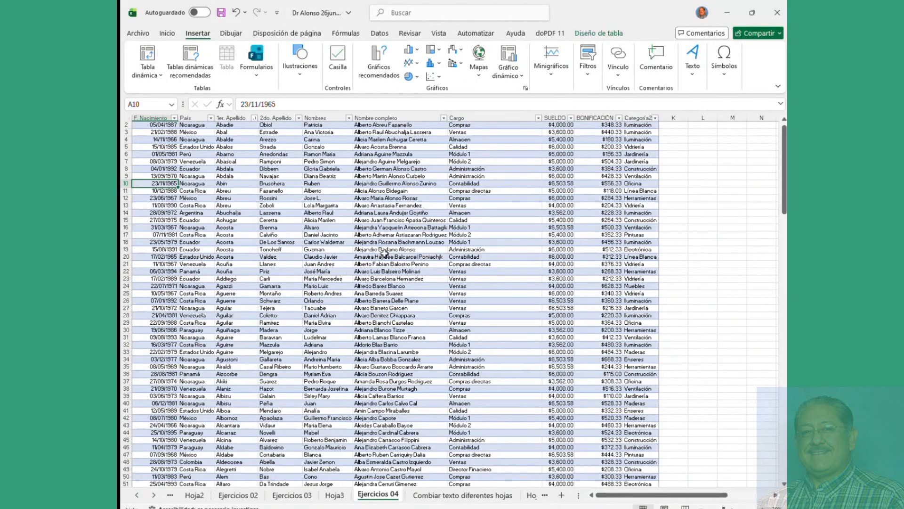
Step: On Hoja3, select a SUELDO total in the pivot table and show the PivotTable Analyze commands
left_click(334, 494)
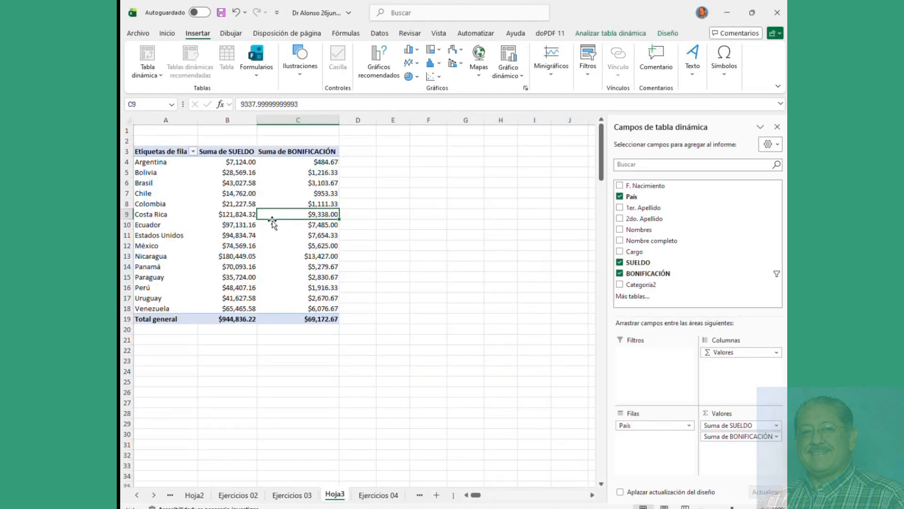
left_click(272, 248)
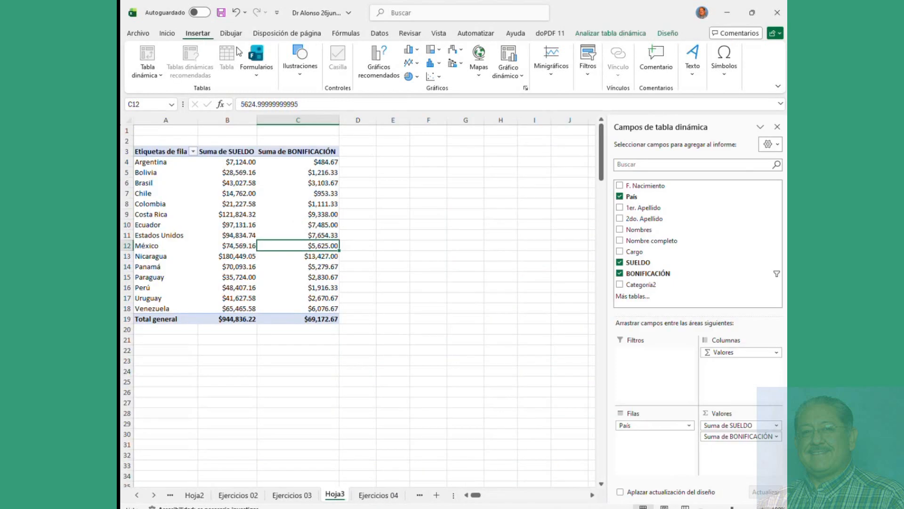
left_click(379, 60)
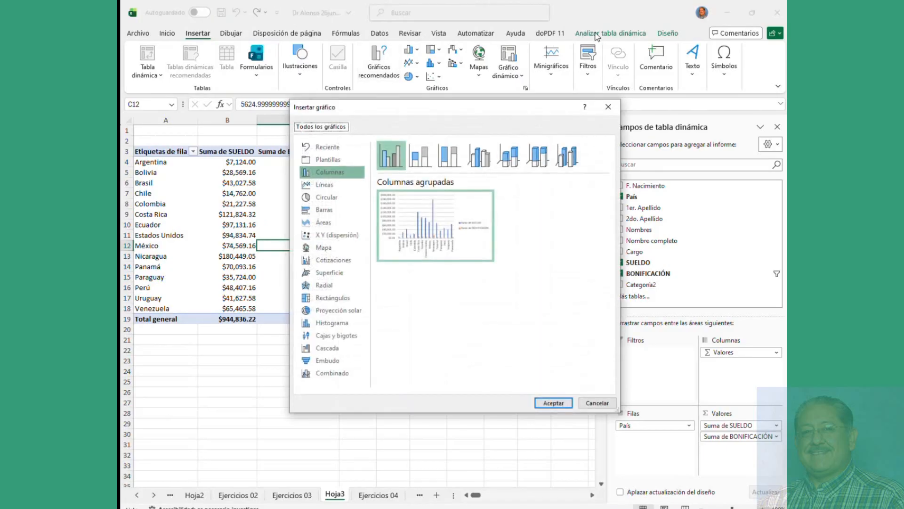
left_click(608, 107)
left_click(610, 35)
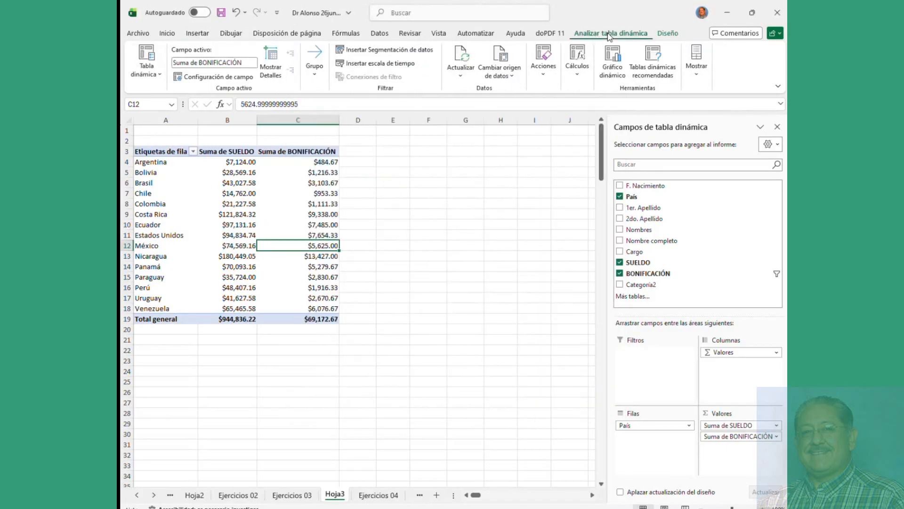
left_click(218, 225)
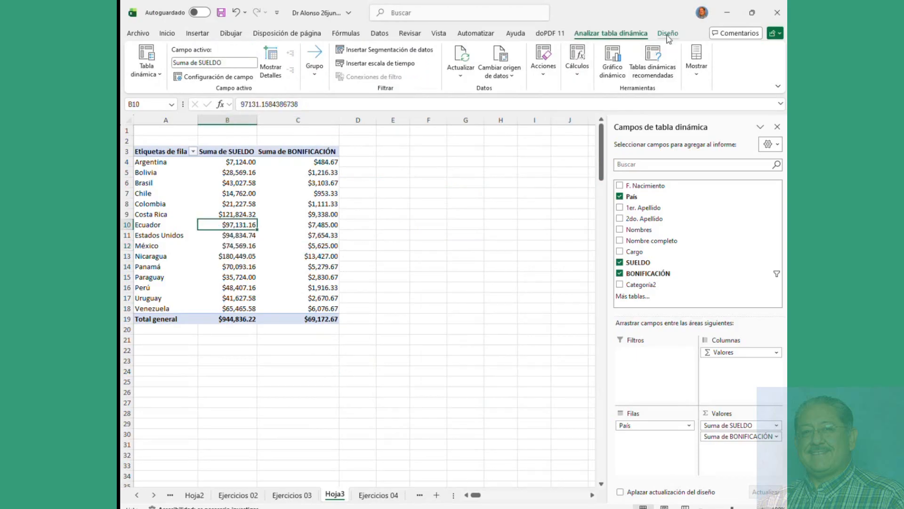
Step: Insert a 3D pie pivot chart of Suma de SUELDO by País
left_click(613, 56)
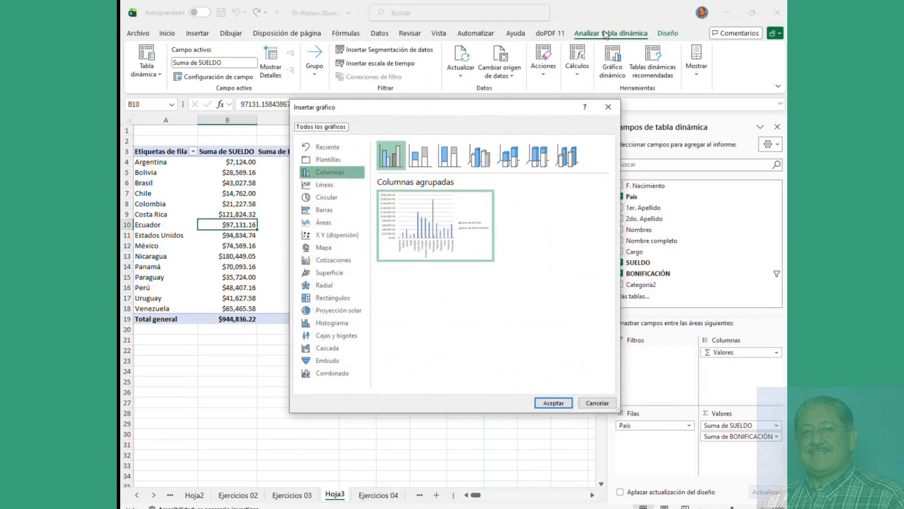
left_click(353, 197)
left_click(420, 156)
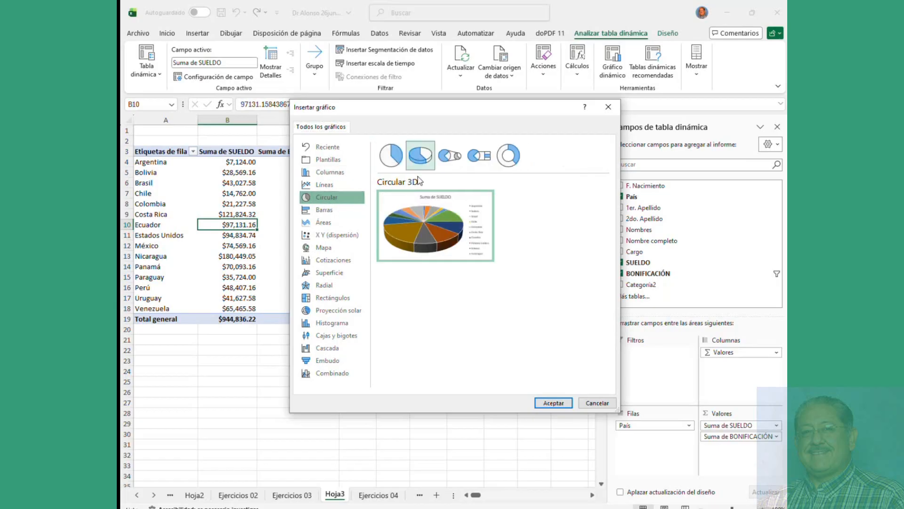
left_click(554, 402)
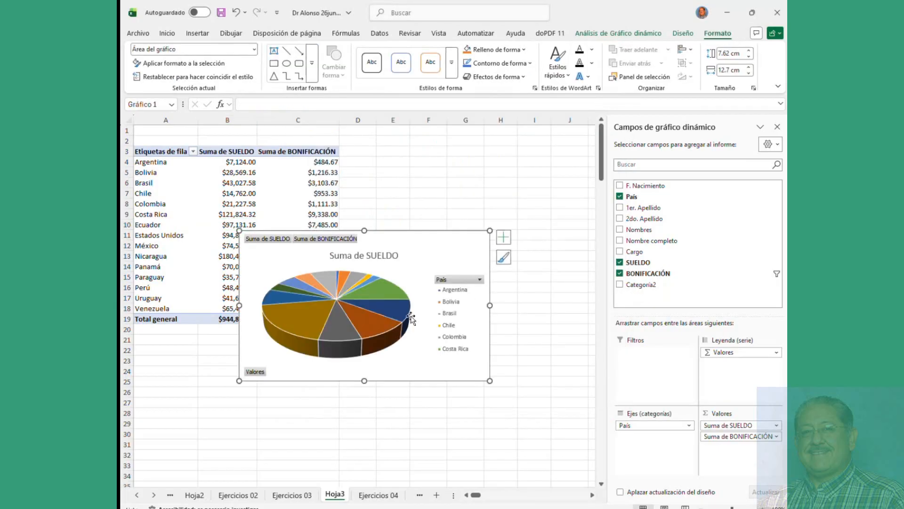
Step: Move the pie chart to the right of the pivot table and select rows Argentina to Uruguay
left_click(409, 325)
left_click_drag(426, 363, 429, 264)
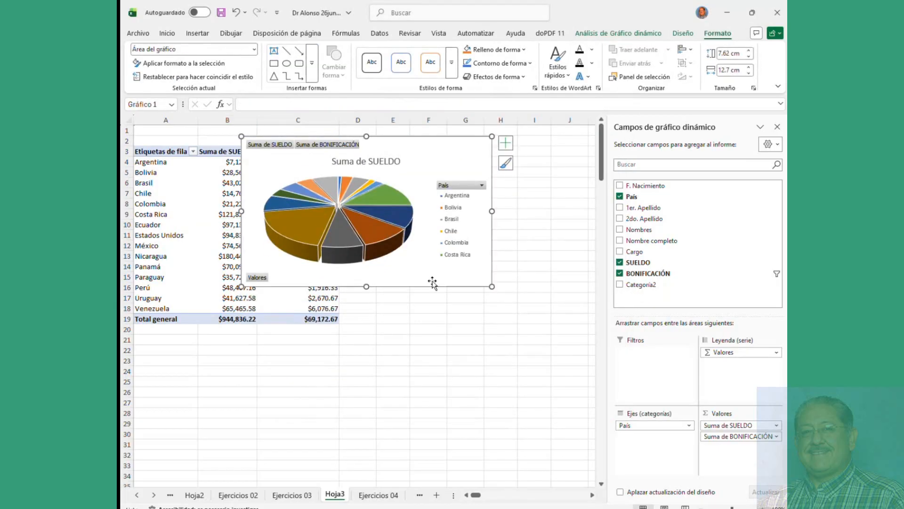
left_click_drag(492, 287, 550, 294)
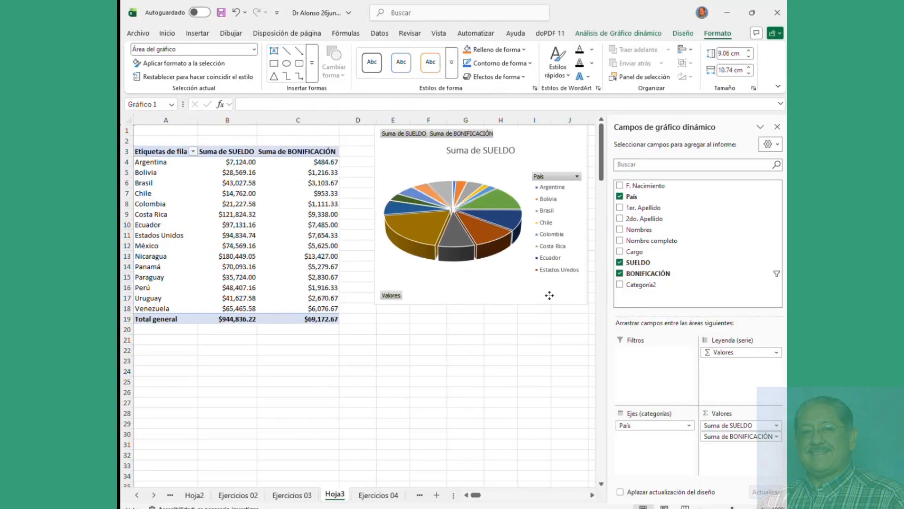
left_click(152, 163)
left_click_drag(151, 163, 299, 294)
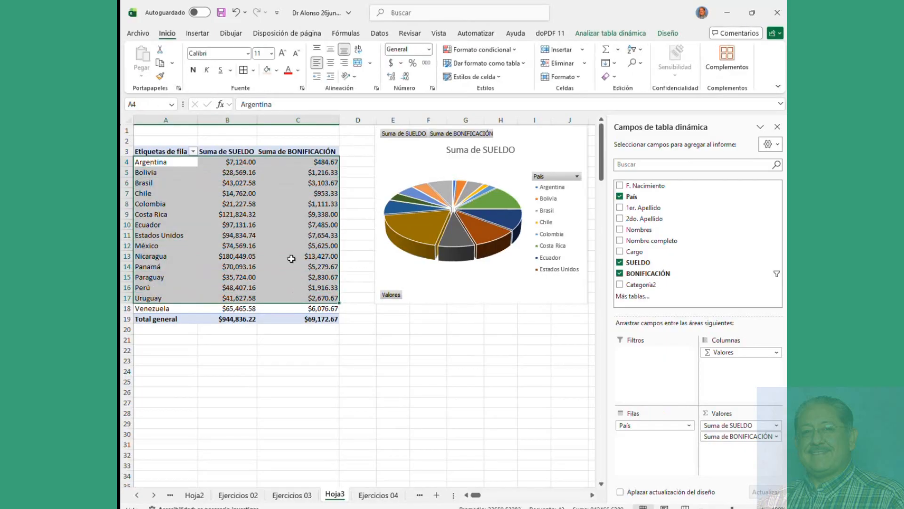
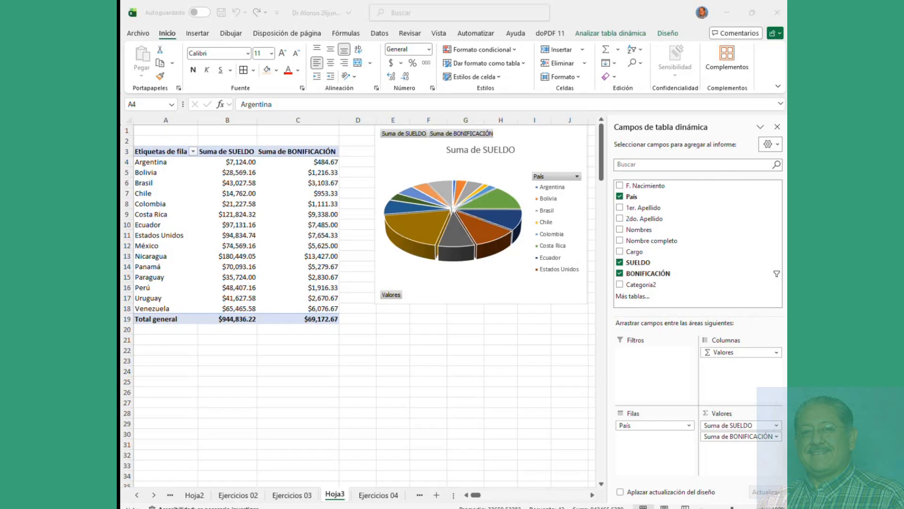
Step: Open the workbook's upload options, cancel without uploading, and deselect the pie chart
left_click(319, 13)
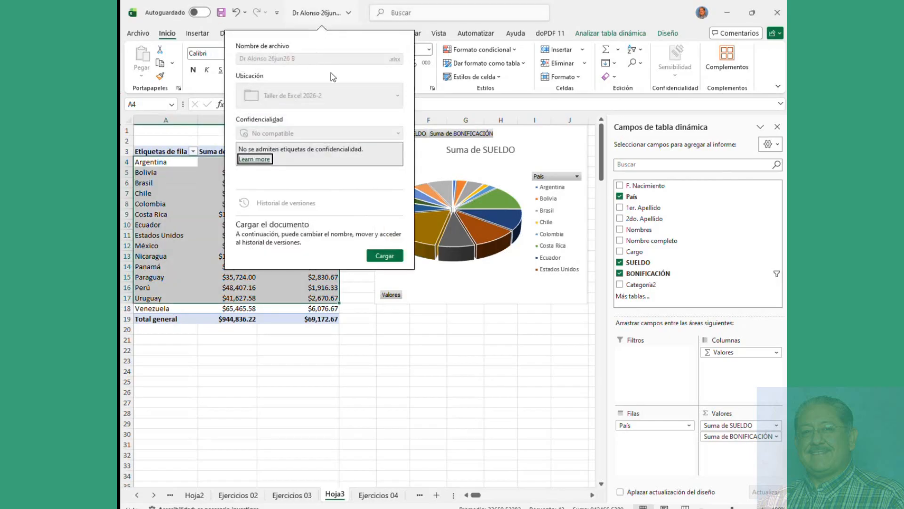
left_click(381, 255)
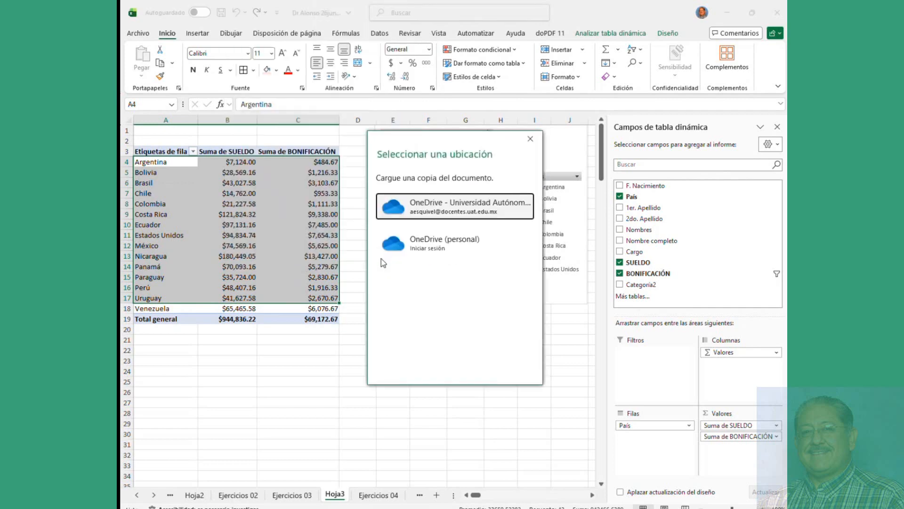
left_click(531, 139)
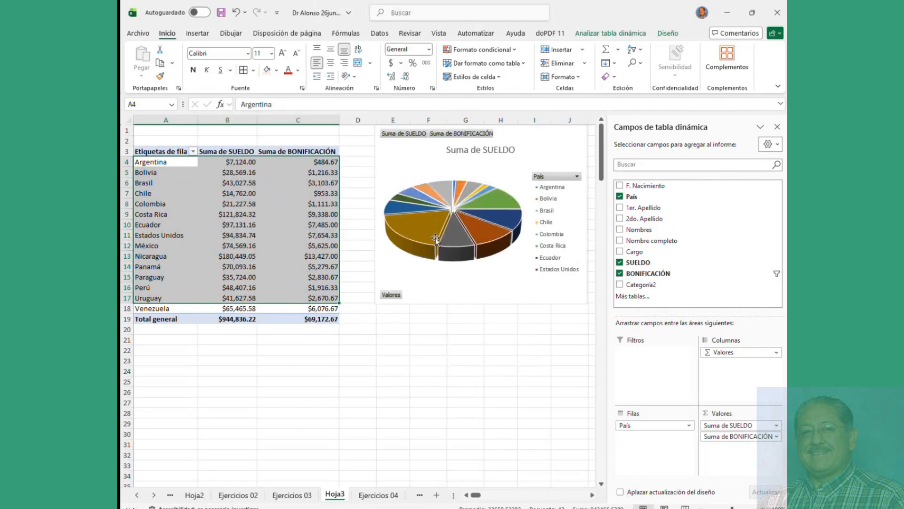
left_click(418, 295)
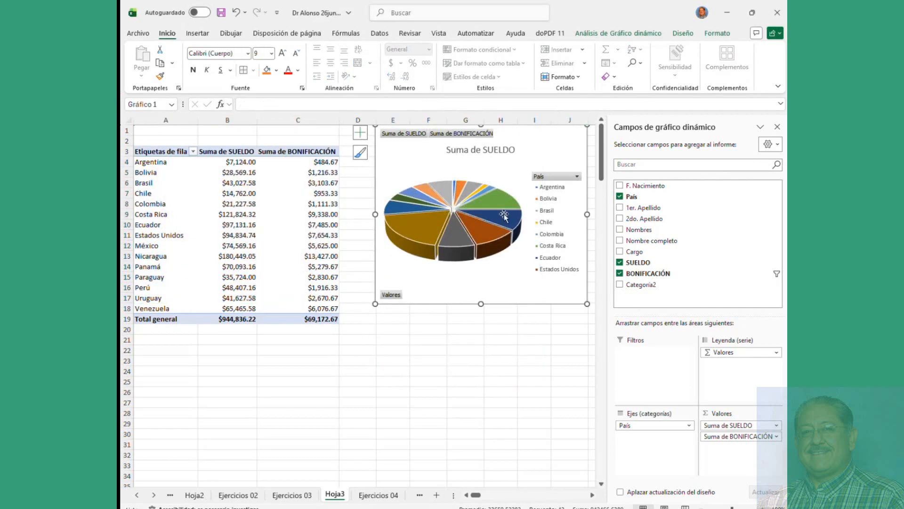
left_click(424, 350)
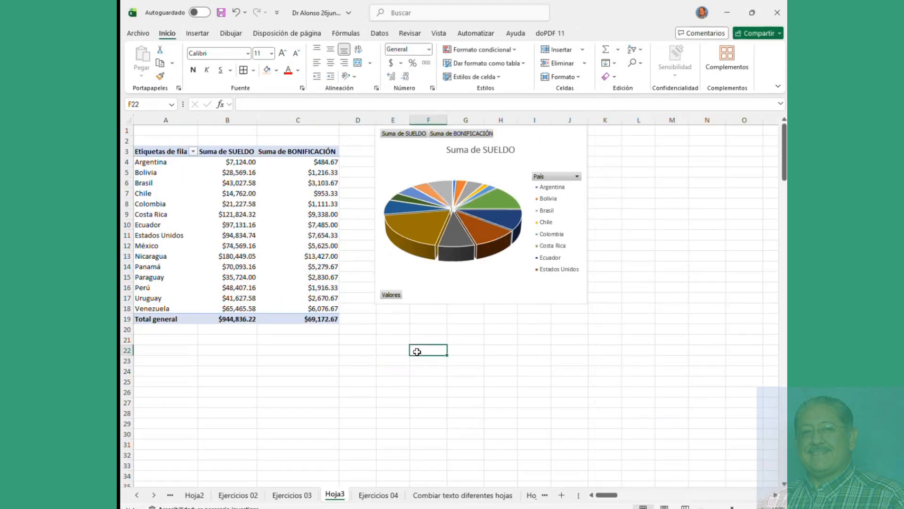
Step: Insert a 3D clustered bar pivot chart of SUELDO and BONIFICACIÓN sums and drag it below the pie chart
left_click(281, 256)
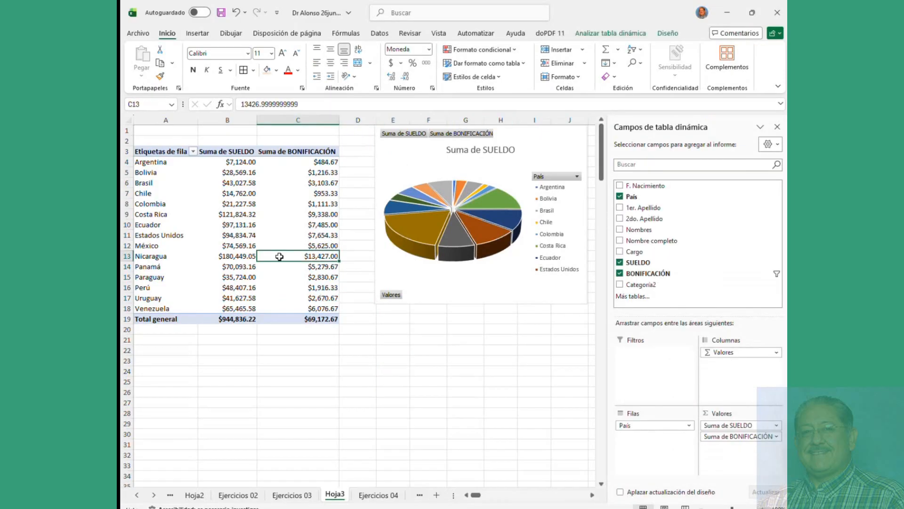
left_click(598, 34)
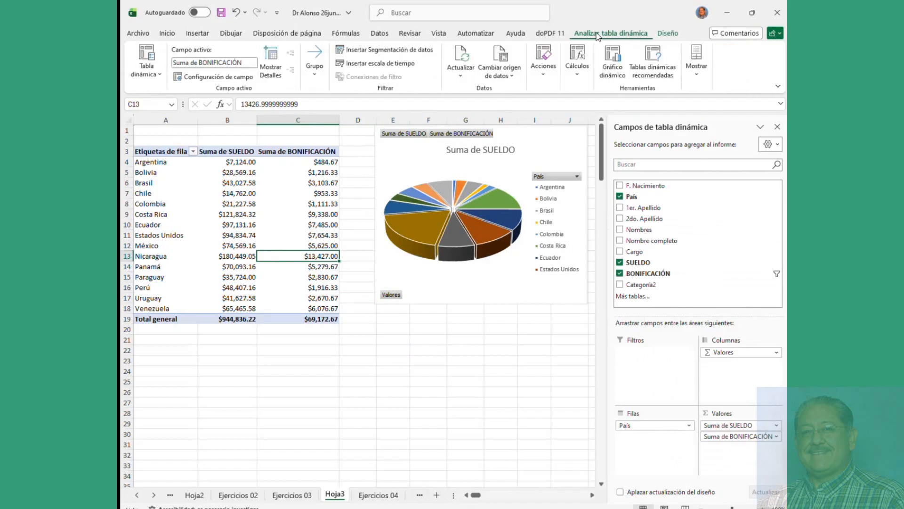
left_click(612, 59)
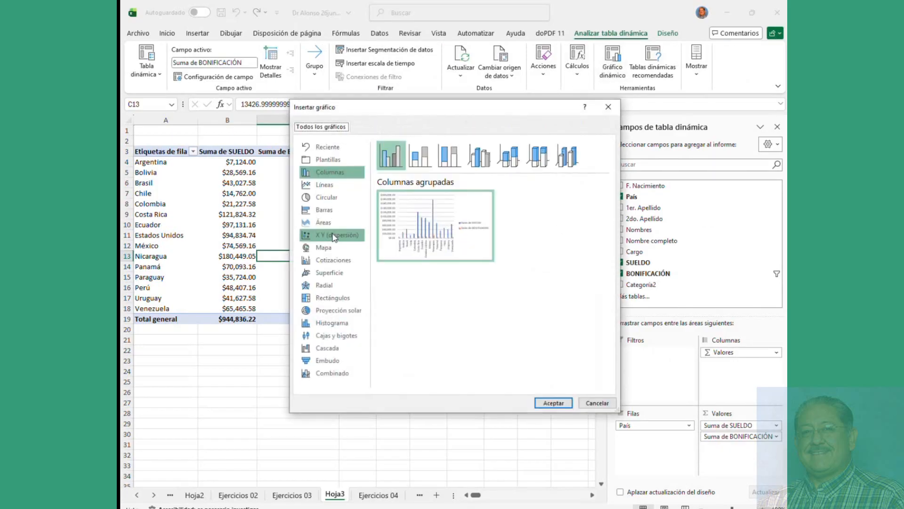
left_click(319, 212)
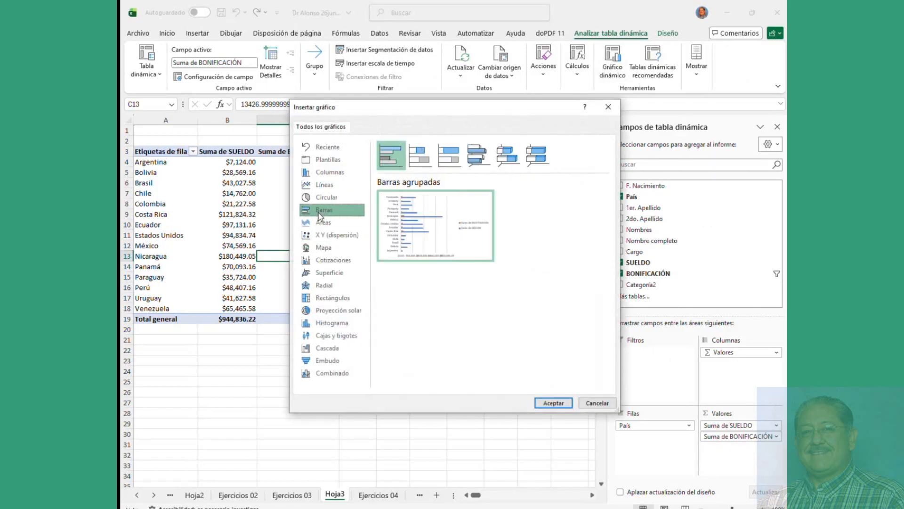
left_click(479, 159)
left_click(554, 403)
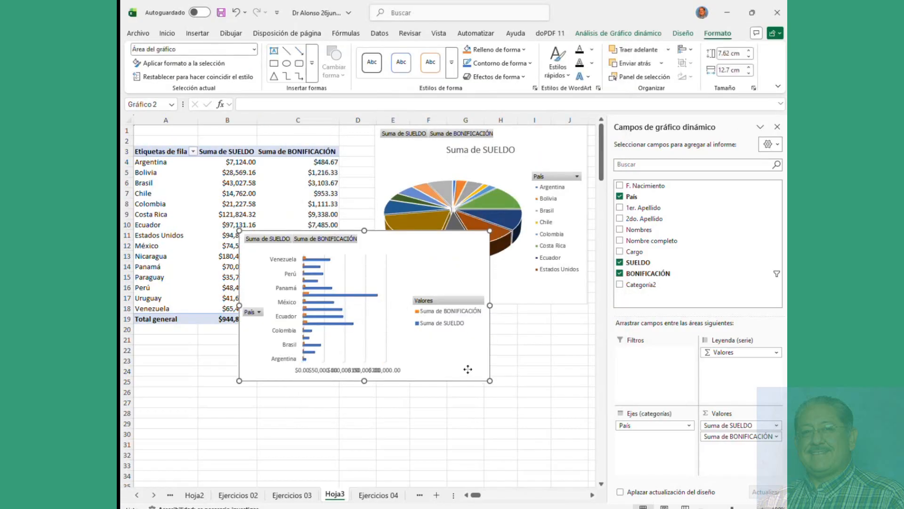
left_click_drag(468, 372, 482, 427)
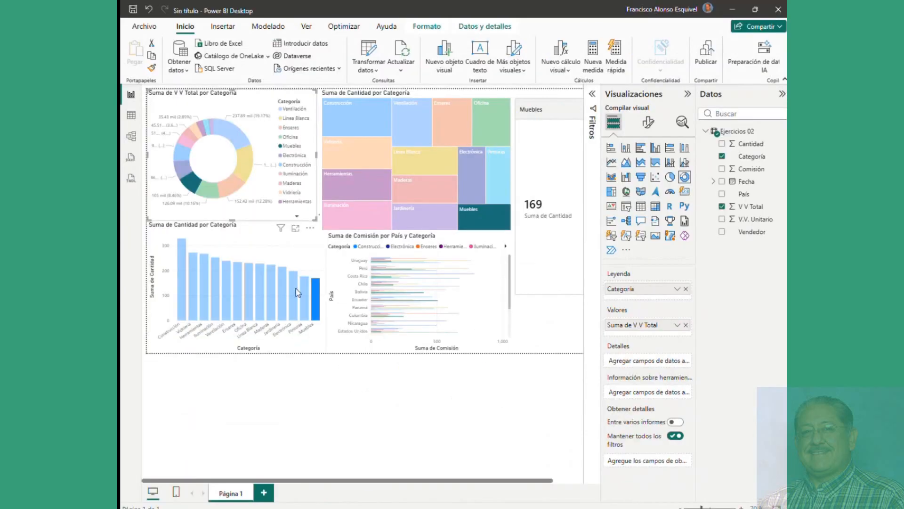
Step: Add the Comisión sum to the category card alongside the quantity
left_click(425, 191)
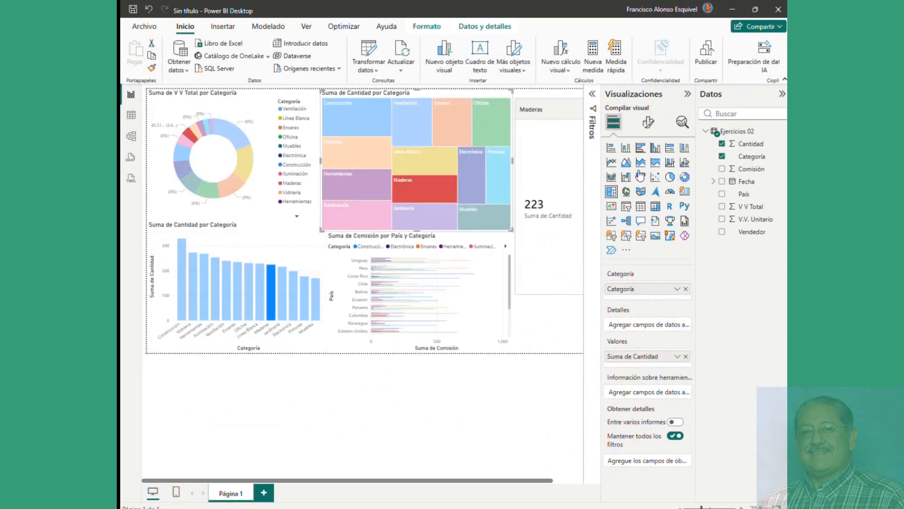
left_click(550, 197)
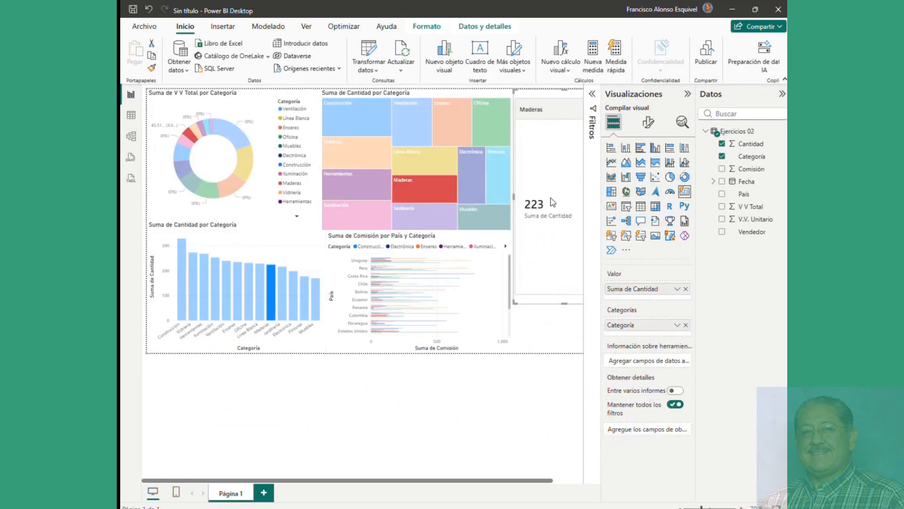
left_click(533, 336)
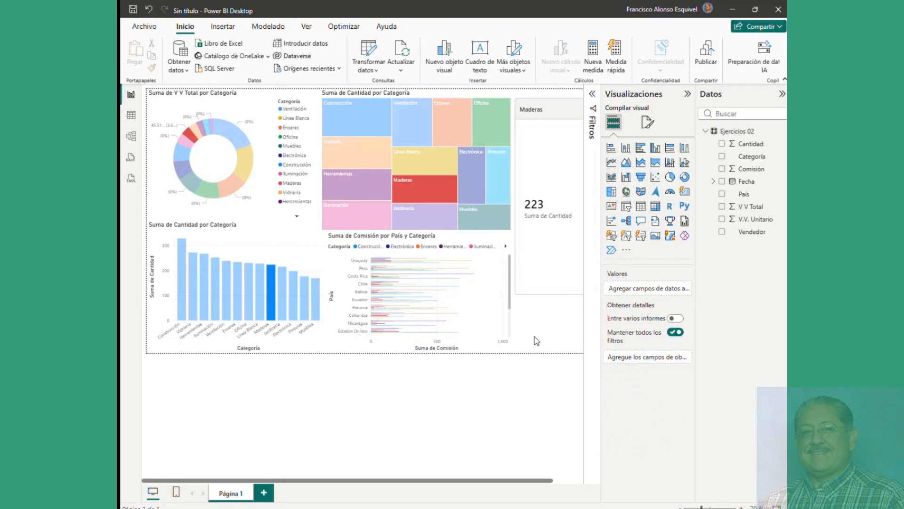
left_click(549, 130)
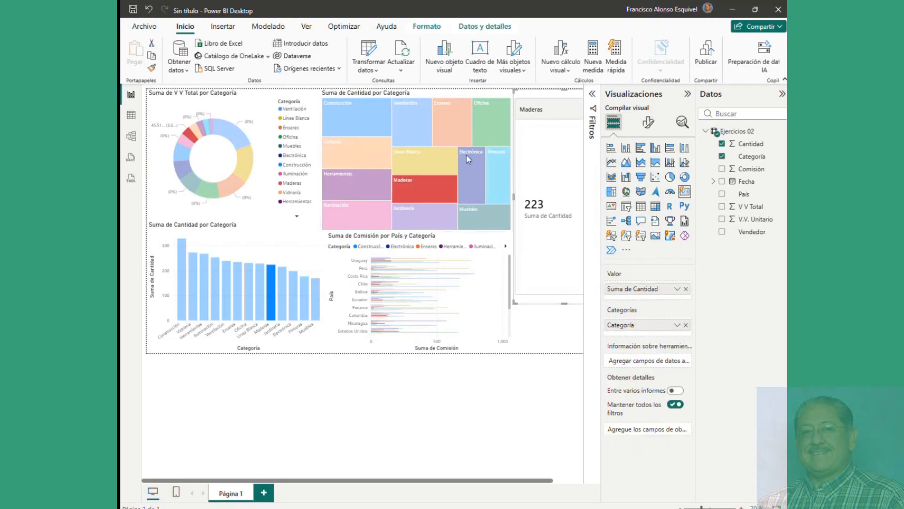
left_click(422, 157)
left_click(374, 134)
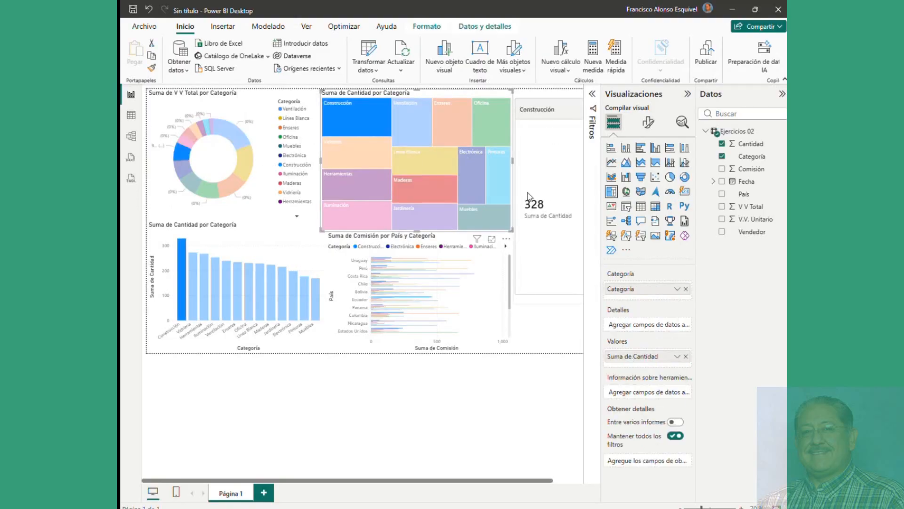
left_click(529, 195)
left_click(722, 169)
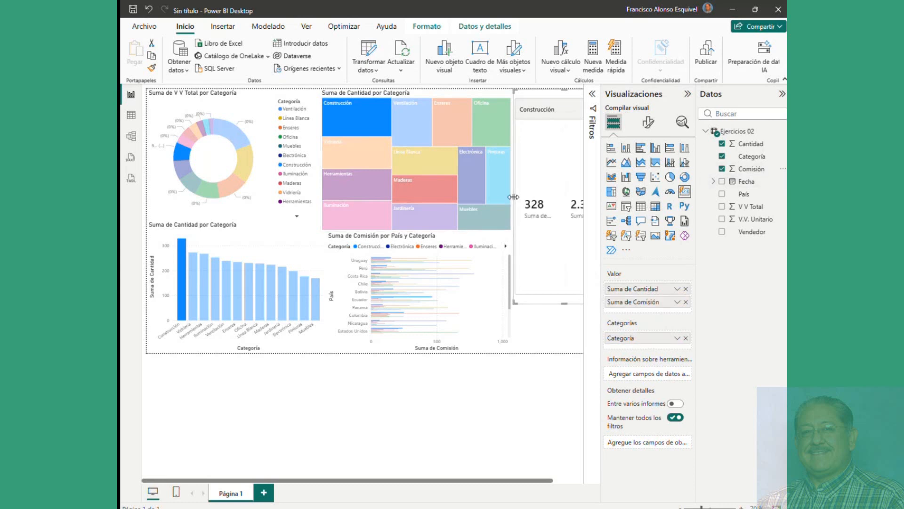
Step: Resize the card to show both values and narrow the treemap beside it
left_click_drag(513, 197, 440, 197)
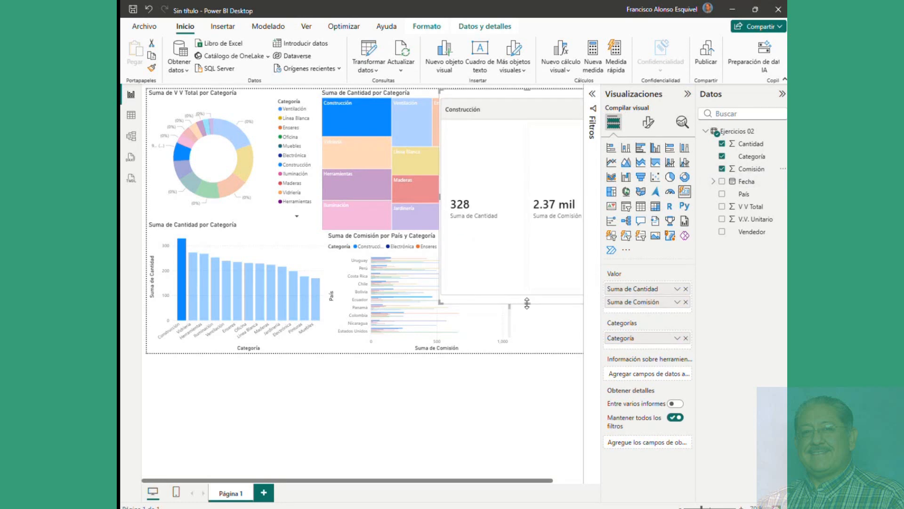
left_click_drag(527, 303, 527, 220)
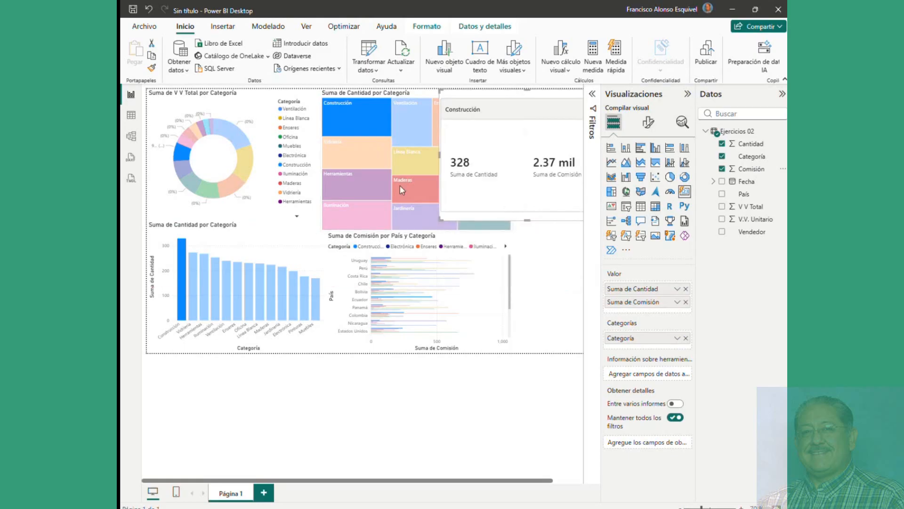
left_click_drag(440, 219, 477, 206)
left_click(465, 222)
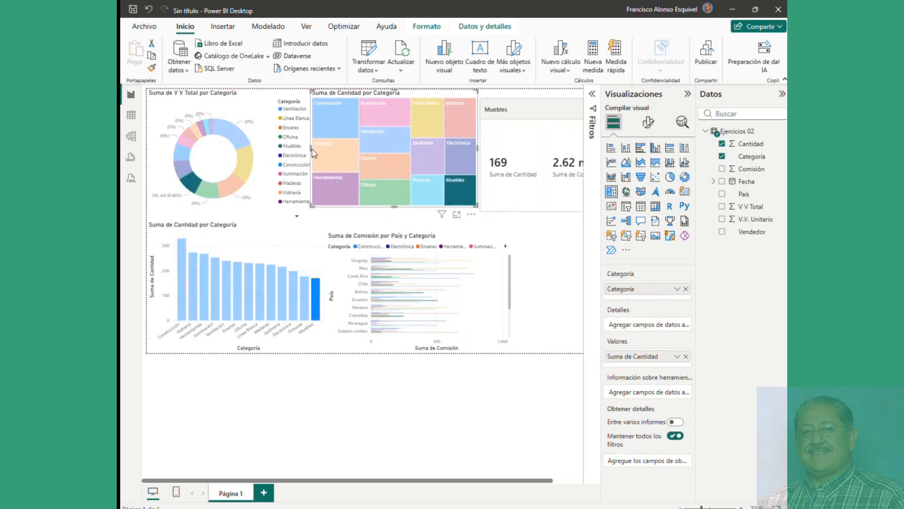
left_click_drag(311, 149, 321, 151)
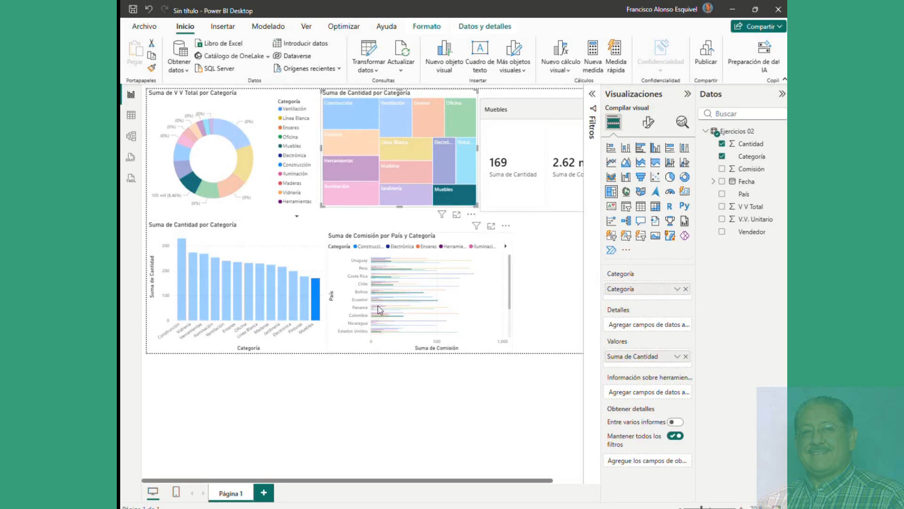
left_click(447, 372)
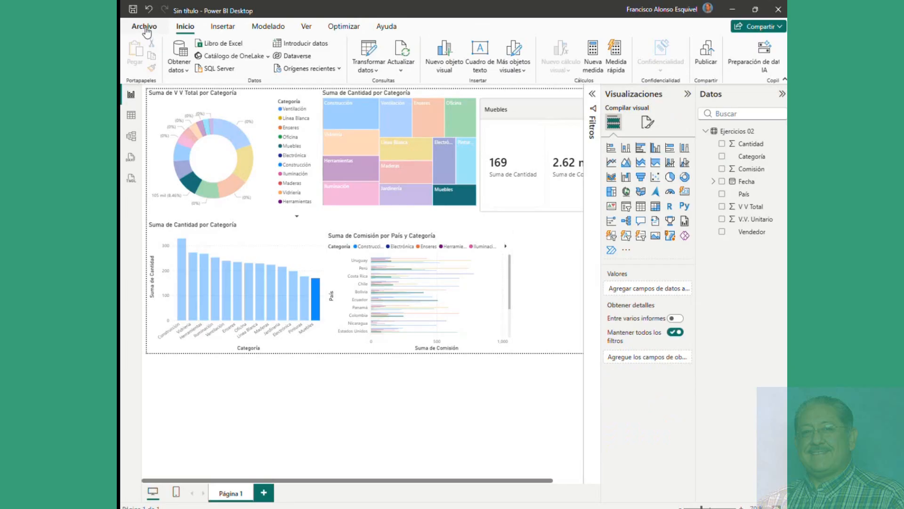
Step: Save the report to this device under the file name e4
left_click(145, 28)
left_click(182, 130)
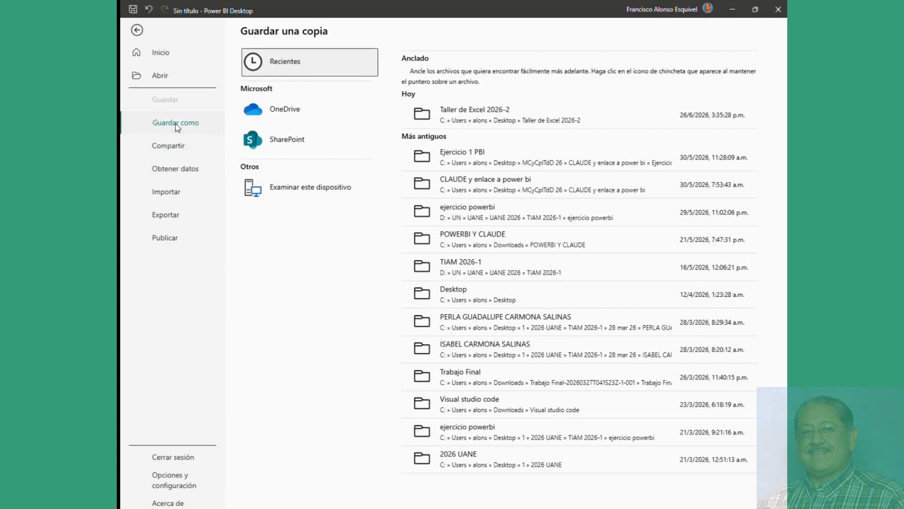
left_click(318, 190)
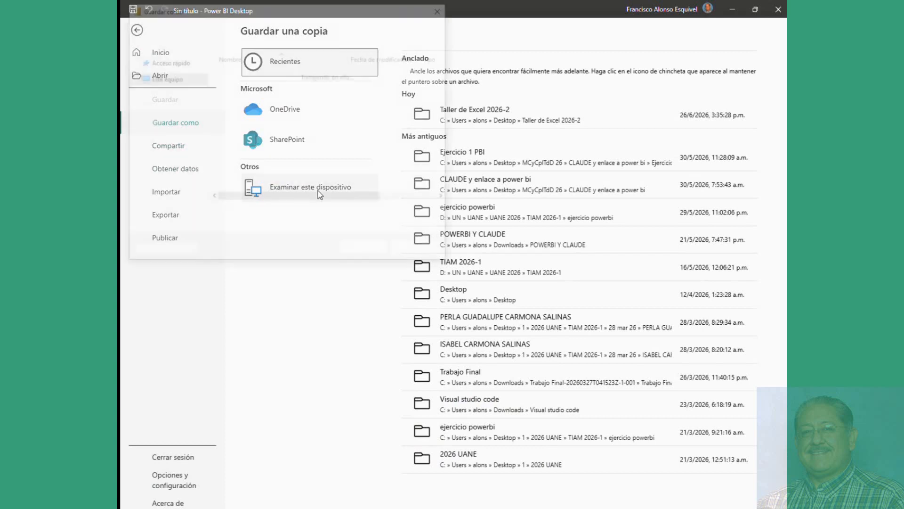
type("e4")
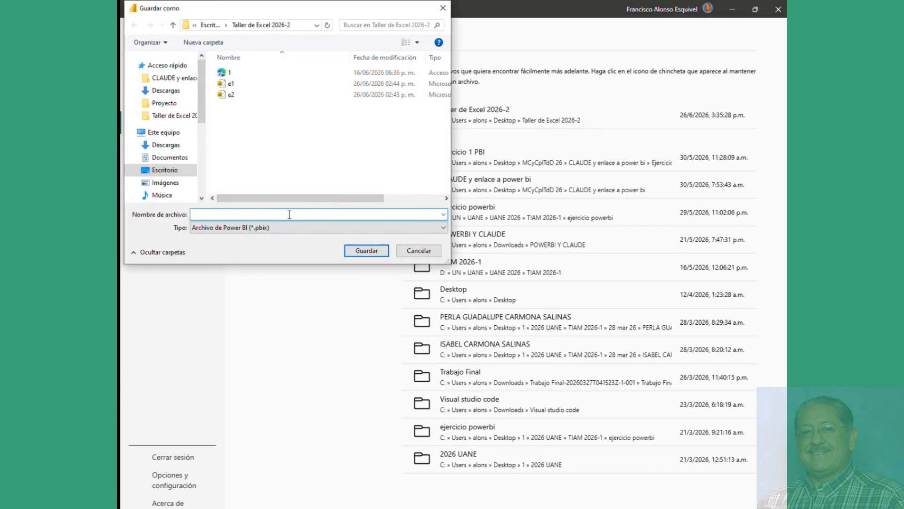
key("Return")
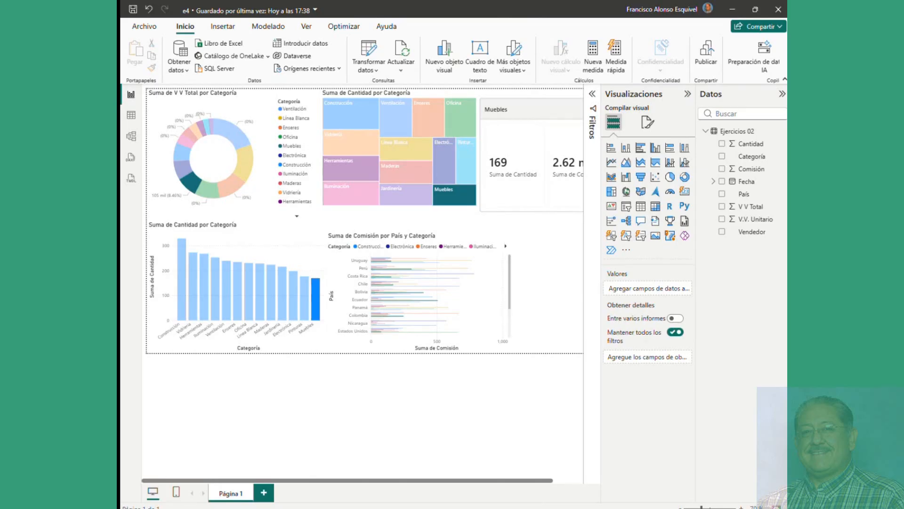
left_click_drag(122, 87, 492, 80)
Step: Ask Claude 'abre el archivo e4' and move the chat window off the report
left_click(576, 74)
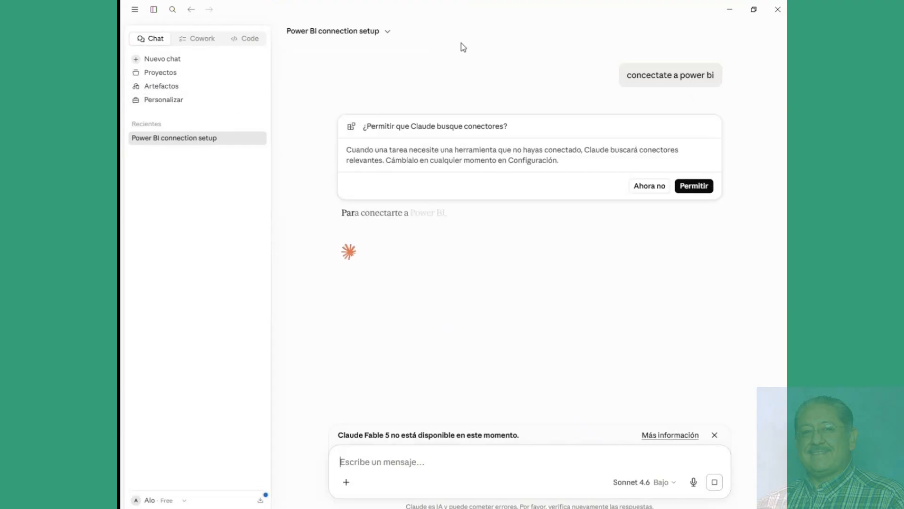
left_click(649, 186)
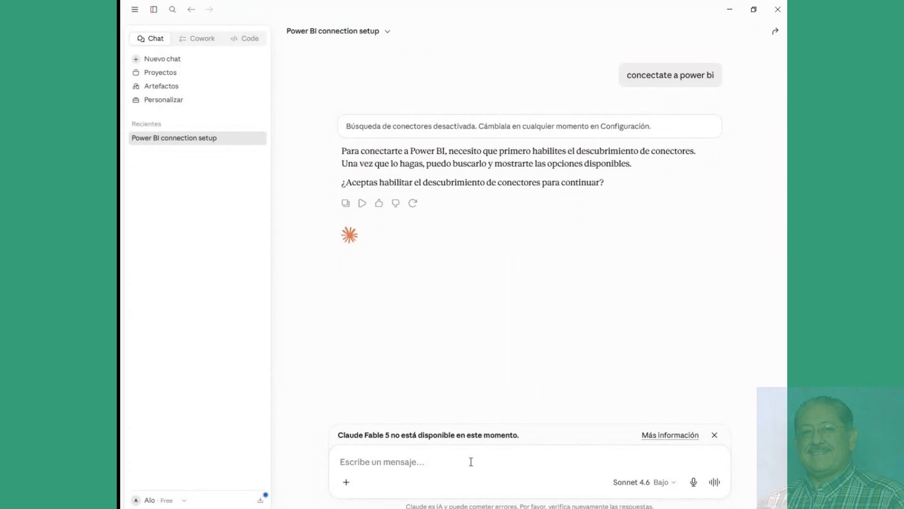
type("abre el archivo")
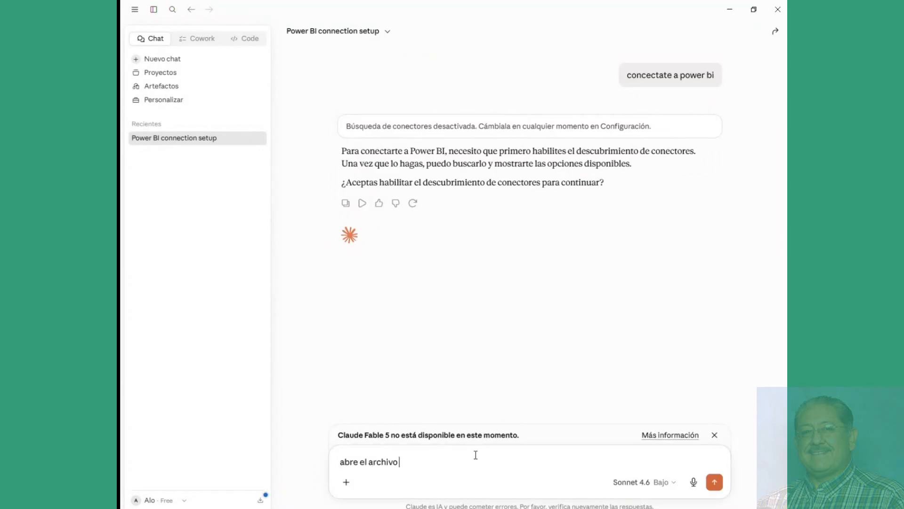
type(" e4")
key("Return")
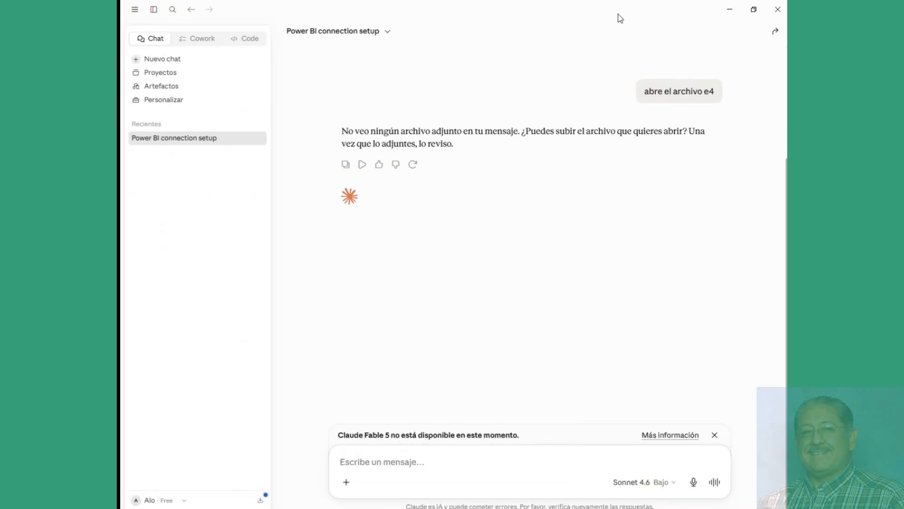
left_click_drag(626, 14, 121, 94)
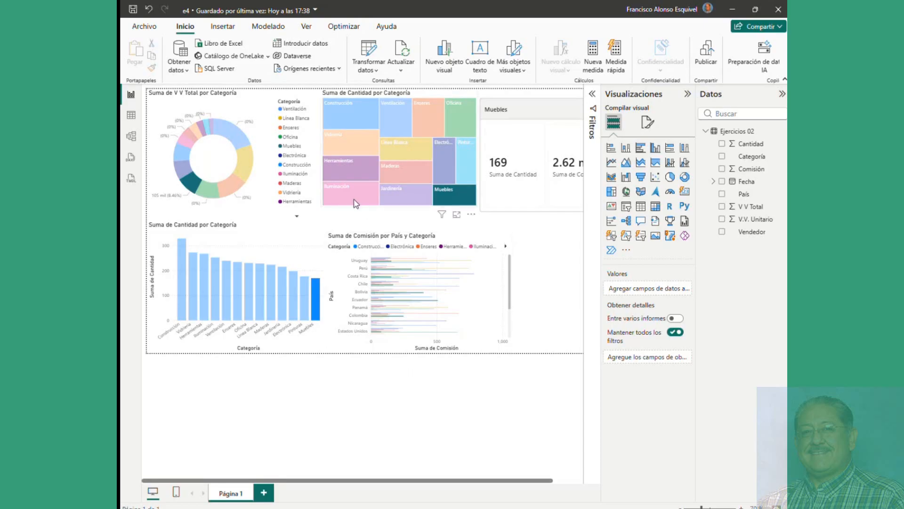
Step: Return to the Excel workbook and drag the bar pivot chart below the country pivot table
mouse_move(355, 202)
mouse_move(177, 506)
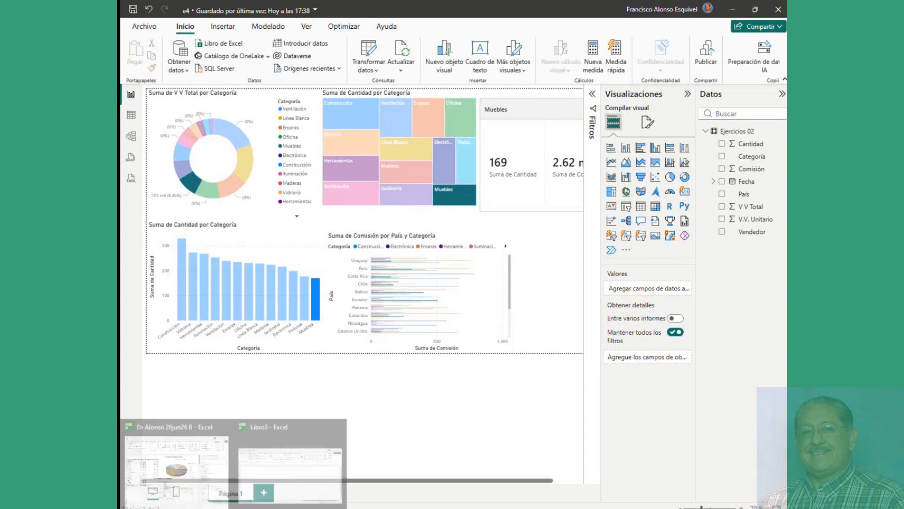
left_click(177, 464)
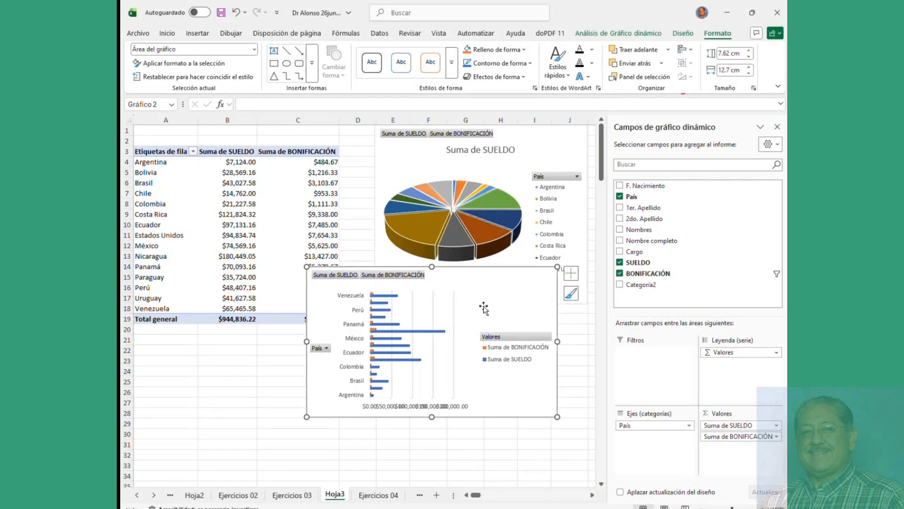
mouse_move(481, 299)
left_mouse_down()
mouse_move(319, 323)
mouse_move(341, 349)
mouse_move(318, 362)
left_mouse_up()
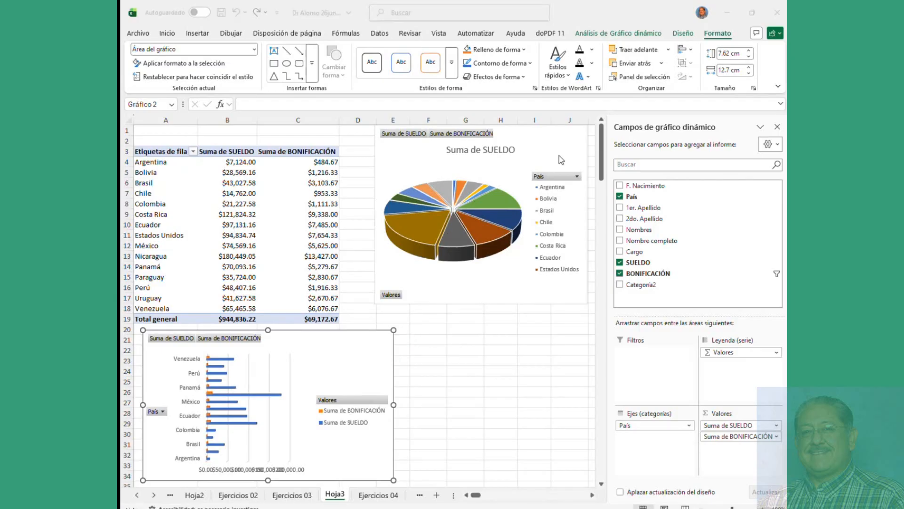
left_click(686, 35)
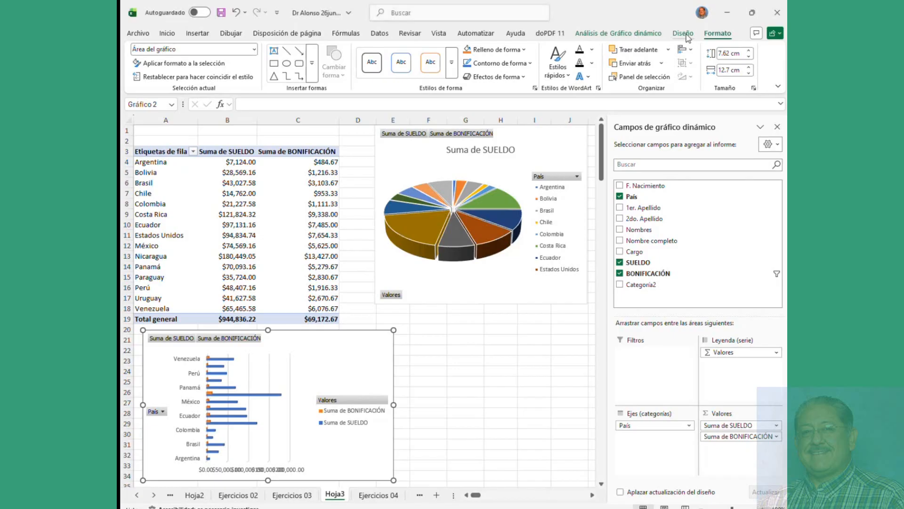
left_click(287, 218)
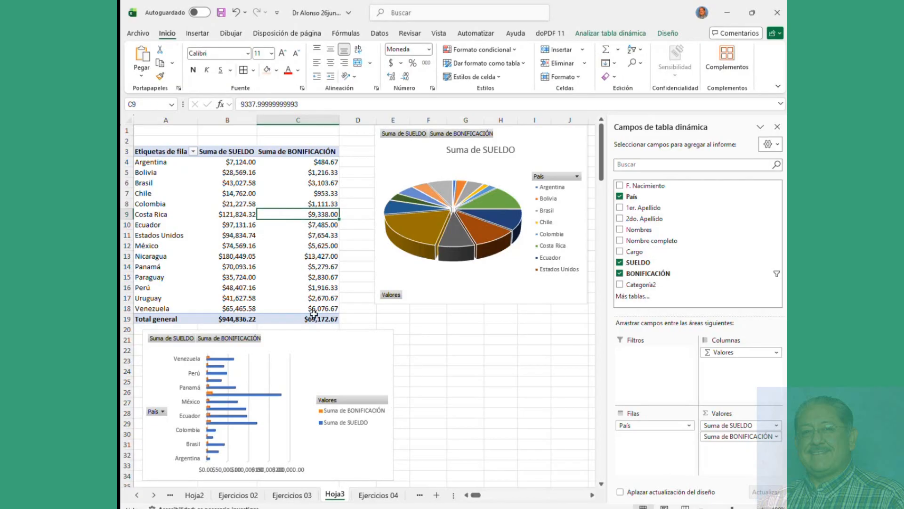
Step: Open Opciones de tabla dinámica from the right-click menu on Brasil's salary value
left_click(181, 189)
left_click(168, 178)
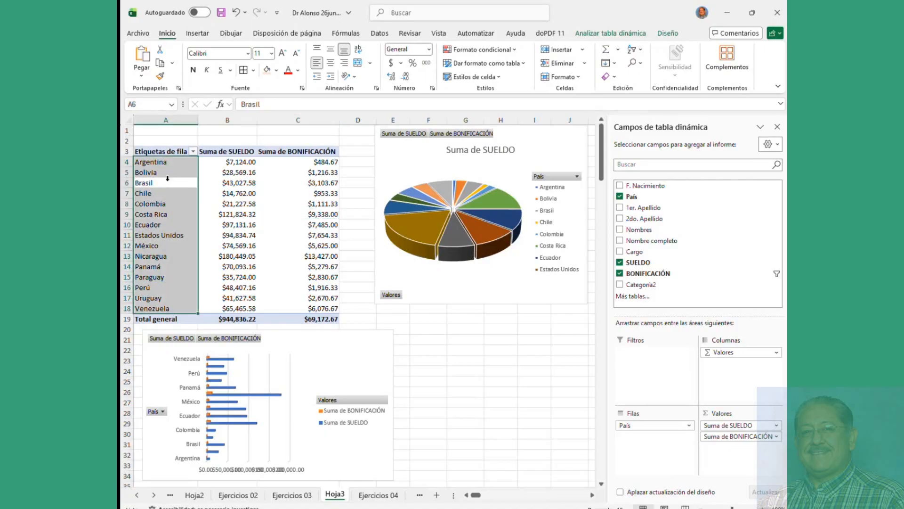
right_click(213, 179)
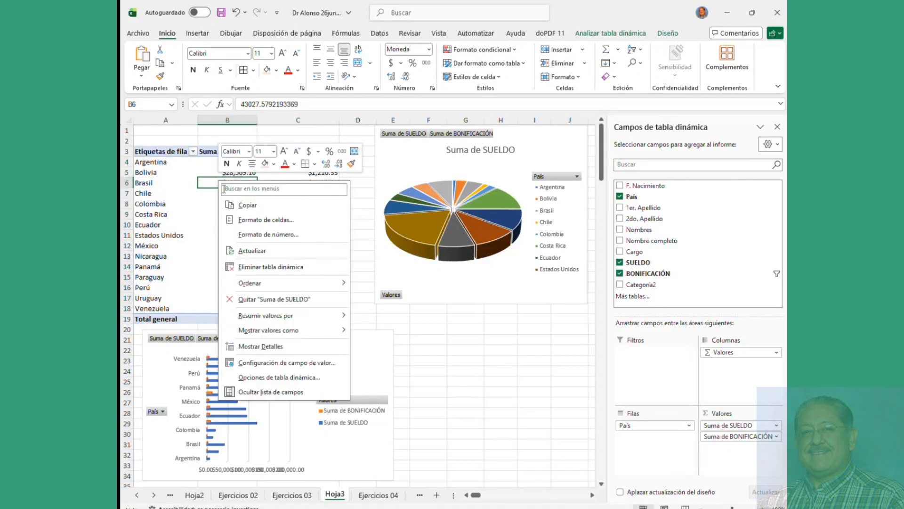
mouse_move(271, 317)
mouse_move(272, 286)
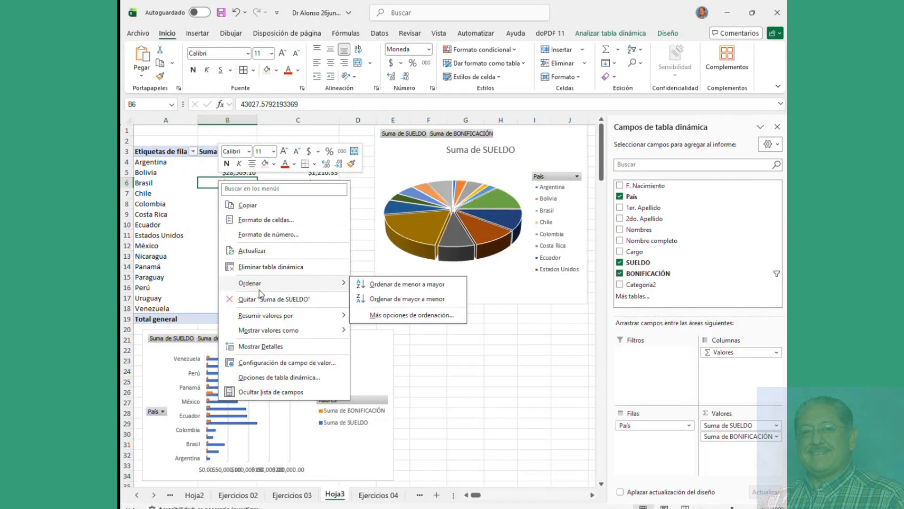
left_click(273, 378)
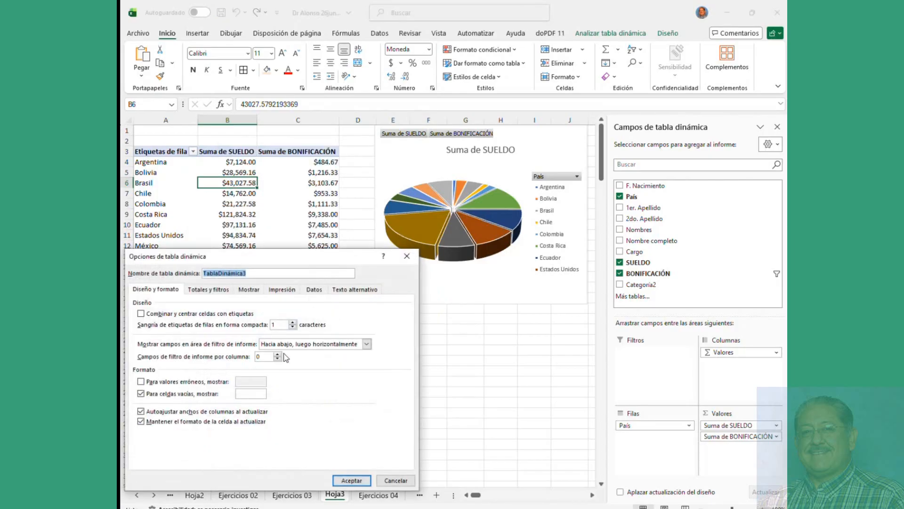
Step: Close the options dialog, then position the bar chart under the pie chart and narrow it
left_click(407, 256)
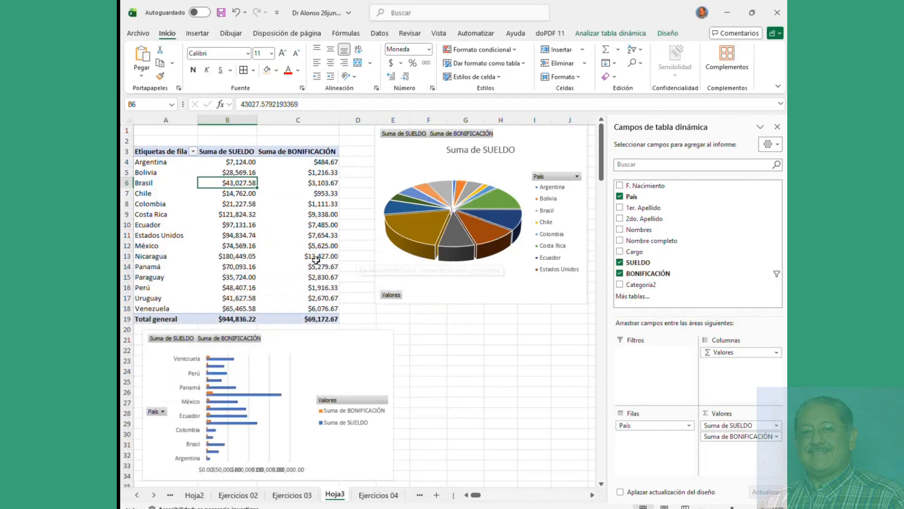
left_click_drag(346, 352, 540, 334)
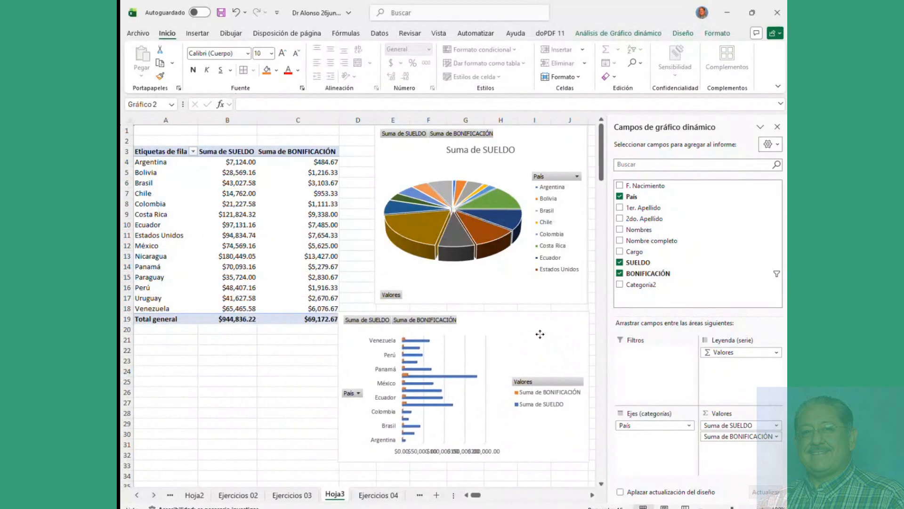
left_click_drag(338, 311, 372, 311)
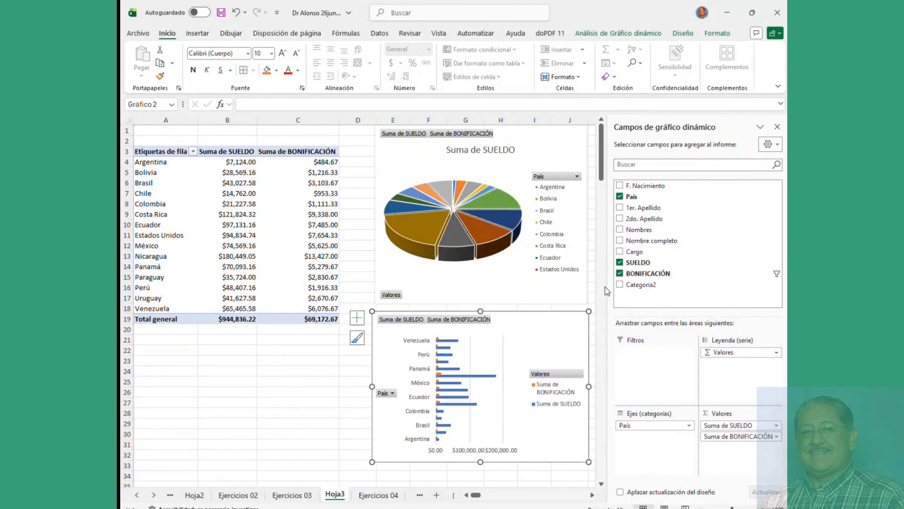
left_click(251, 214)
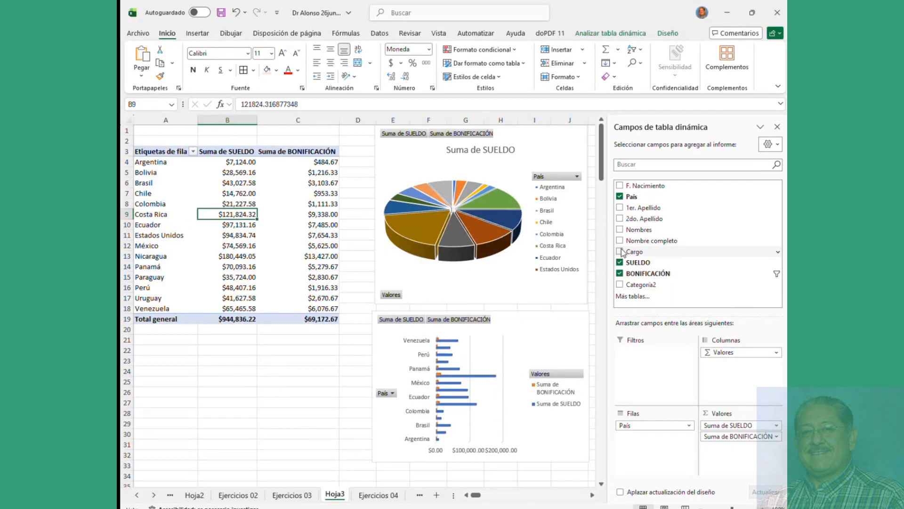
Step: On Hoja2, remove Comisión and move V V Total from Valores into Filas under Vendedor
left_click(194, 495)
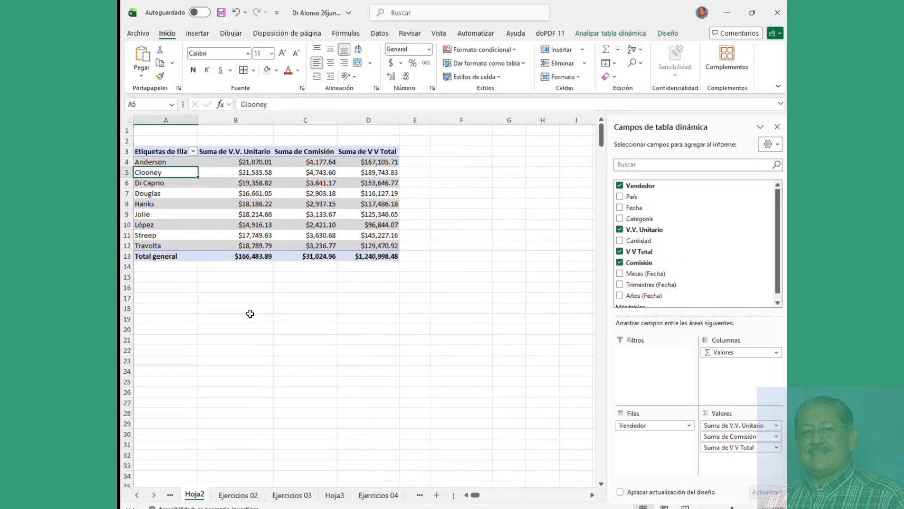
left_click(243, 195)
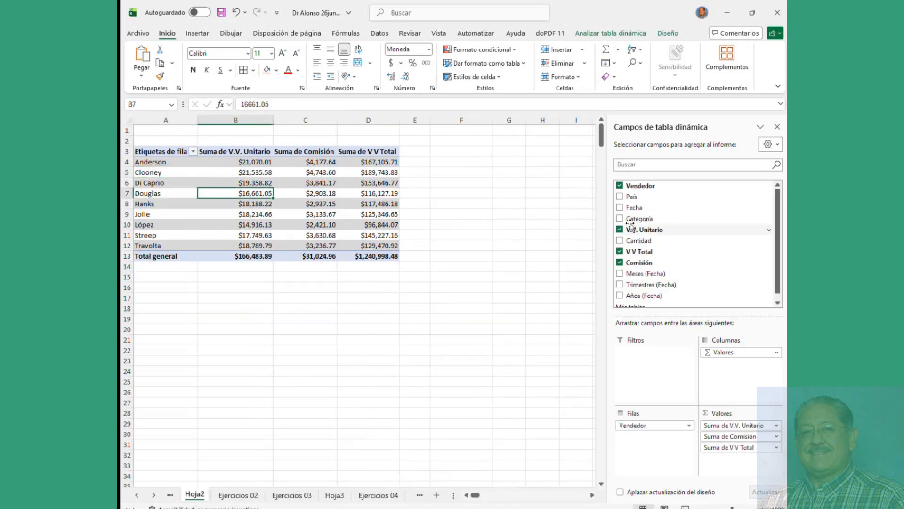
left_click(620, 263)
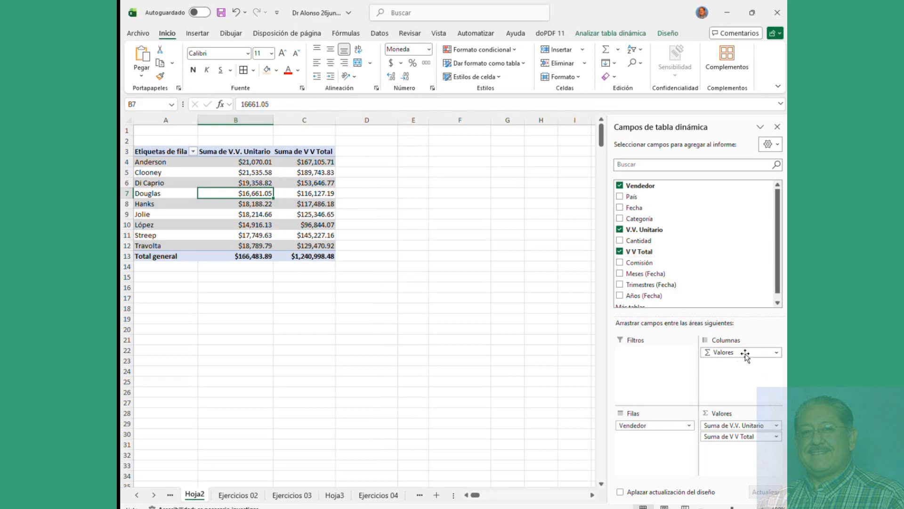
left_click_drag(745, 356, 663, 445)
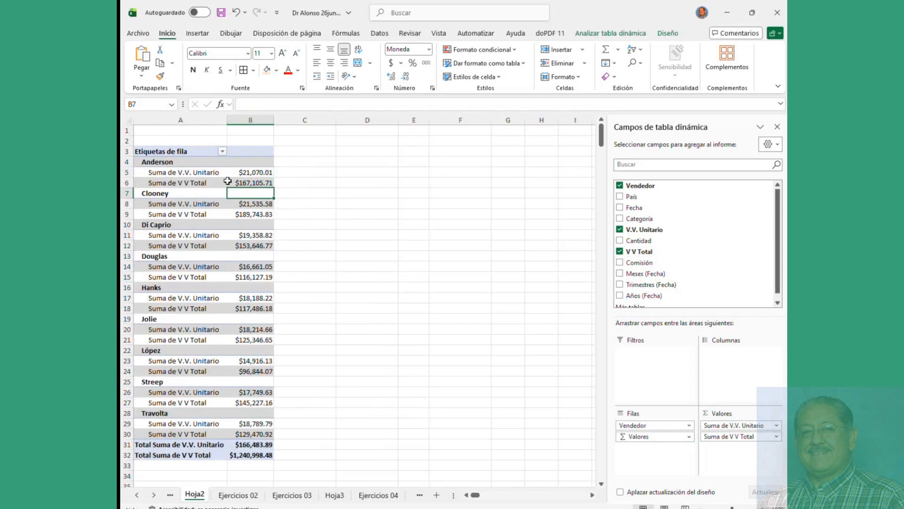
left_click_drag(717, 440, 659, 464)
left_click(160, 173)
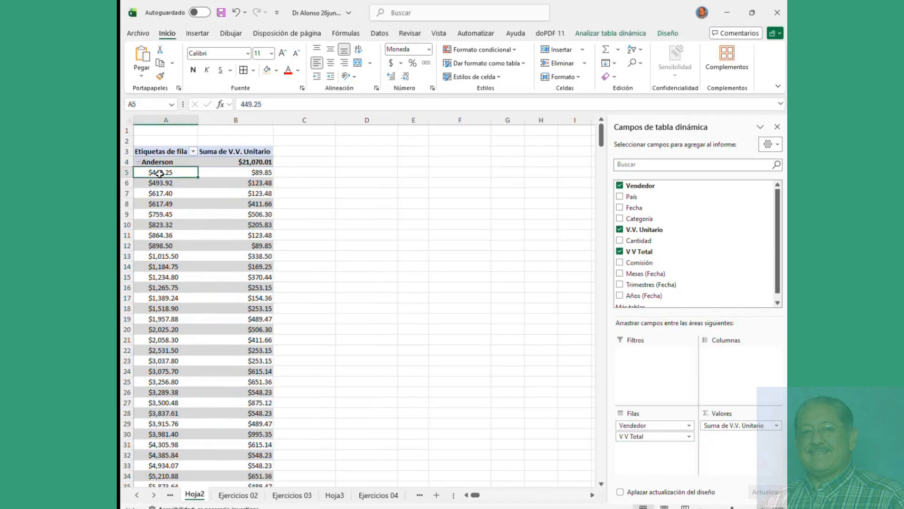
Step: Group V V Total starting at 200, ending at 12000, in intervals of 1500
right_click(159, 173)
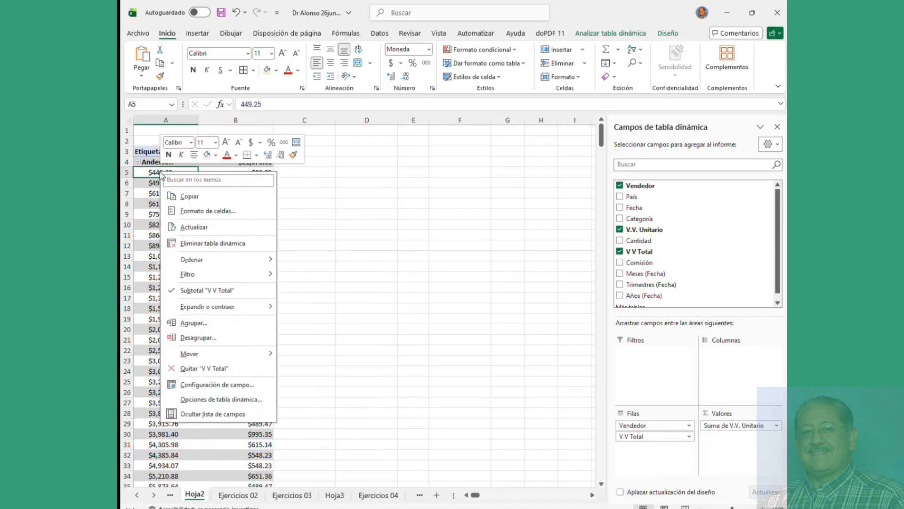
left_click(193, 324)
left_click(209, 307)
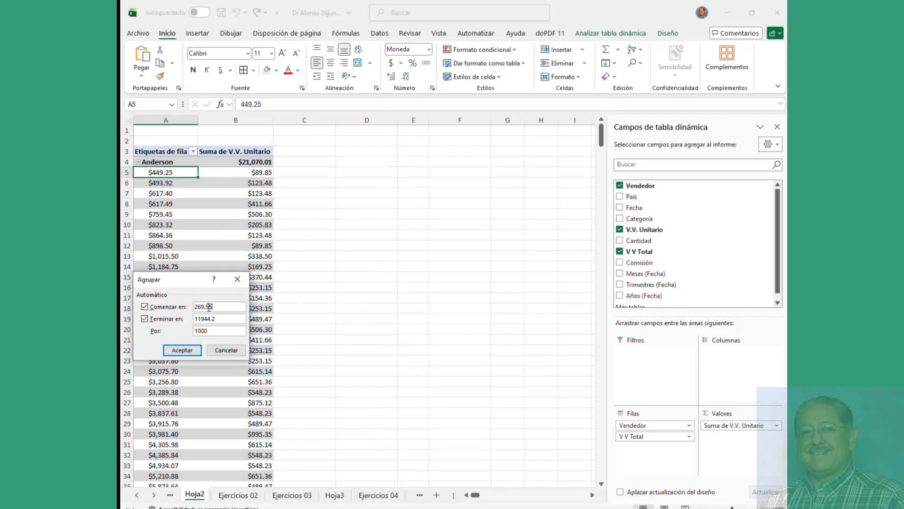
double_click(209, 307)
type("200")
key("Tab")
type("12000")
key("Tab")
type("150")
left_click(182, 350)
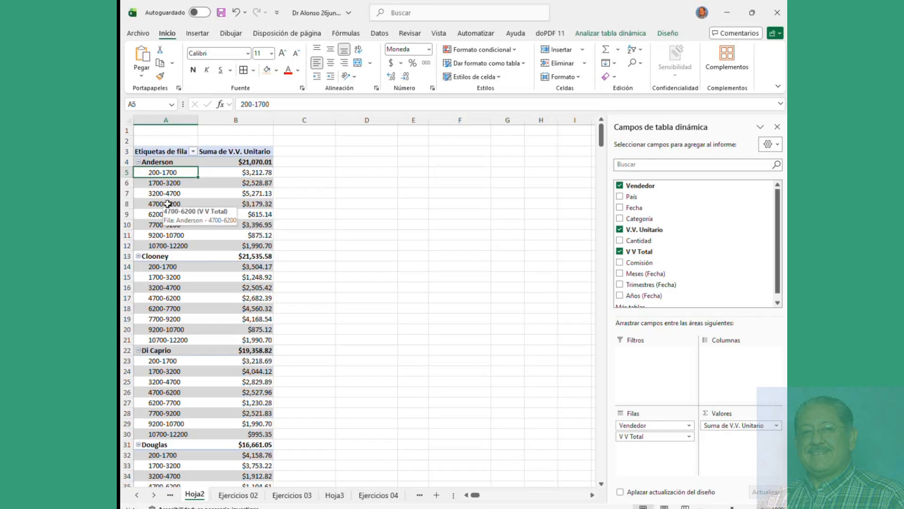
Step: Select the 1700-3200 range label, then switch to another window and back
left_click(169, 189)
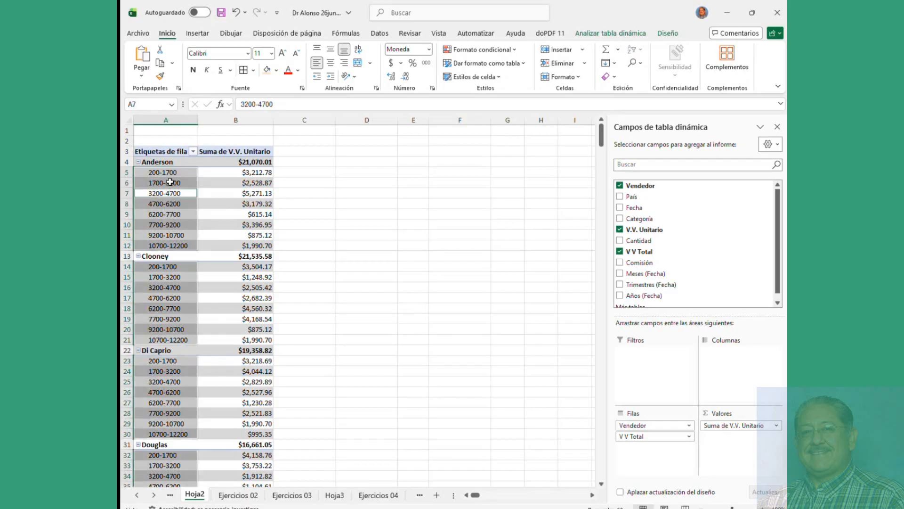
left_click(170, 181)
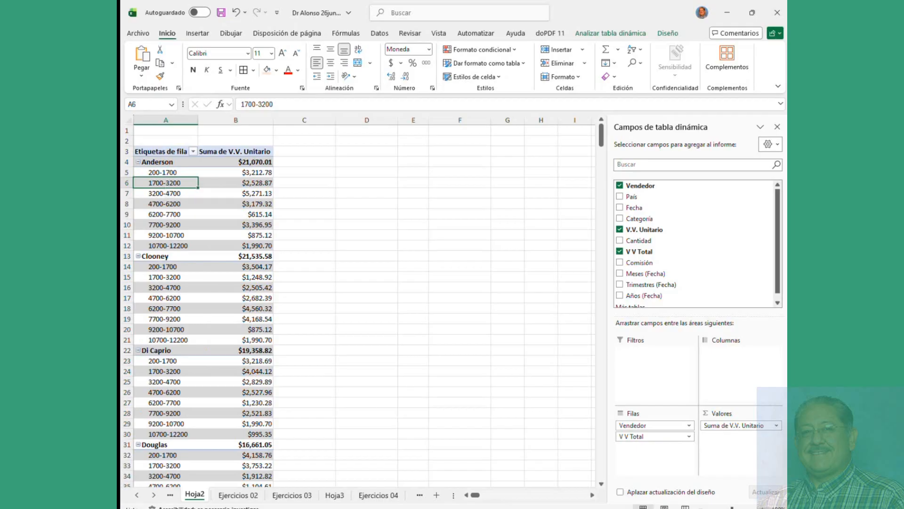
key("alt+Tab")
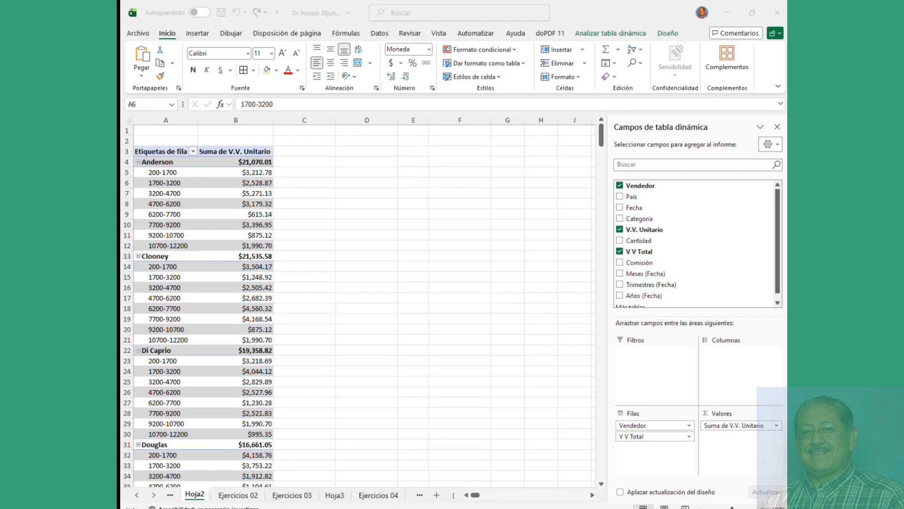
key("alt+Tab")
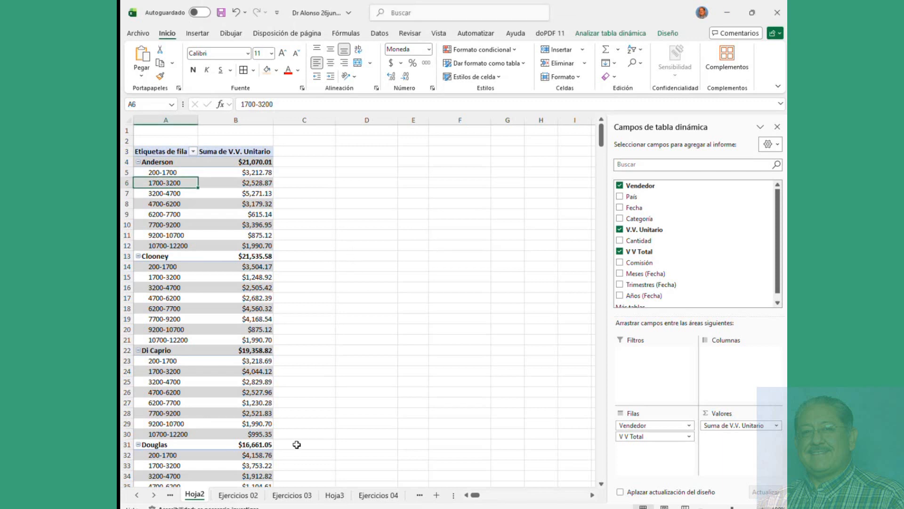
left_click(248, 493)
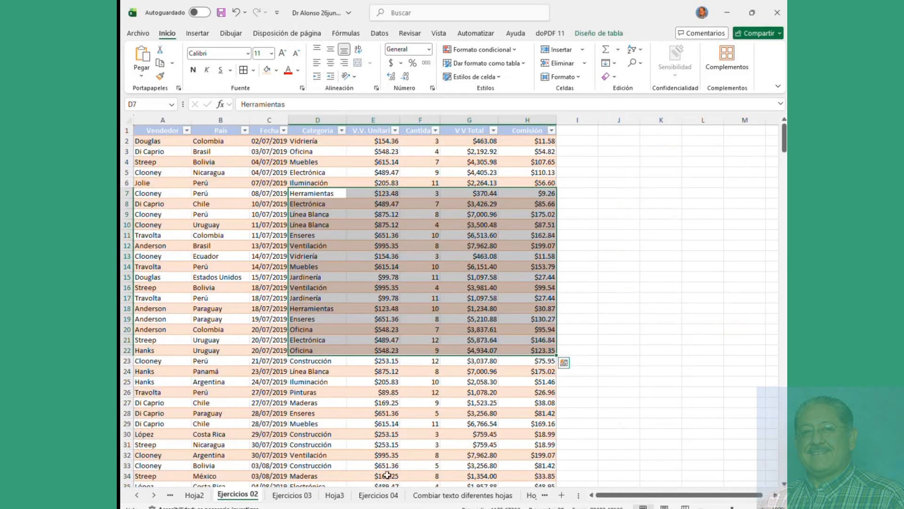
left_click(477, 498)
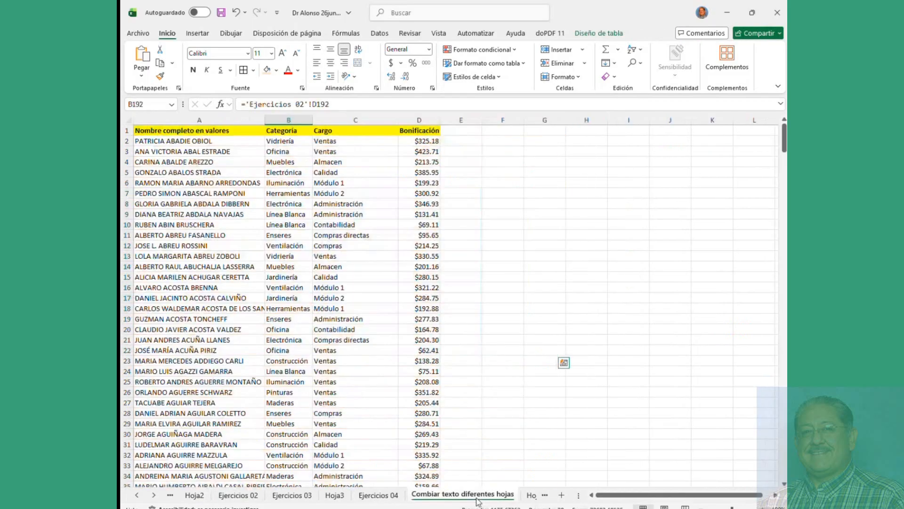
left_click(184, 131)
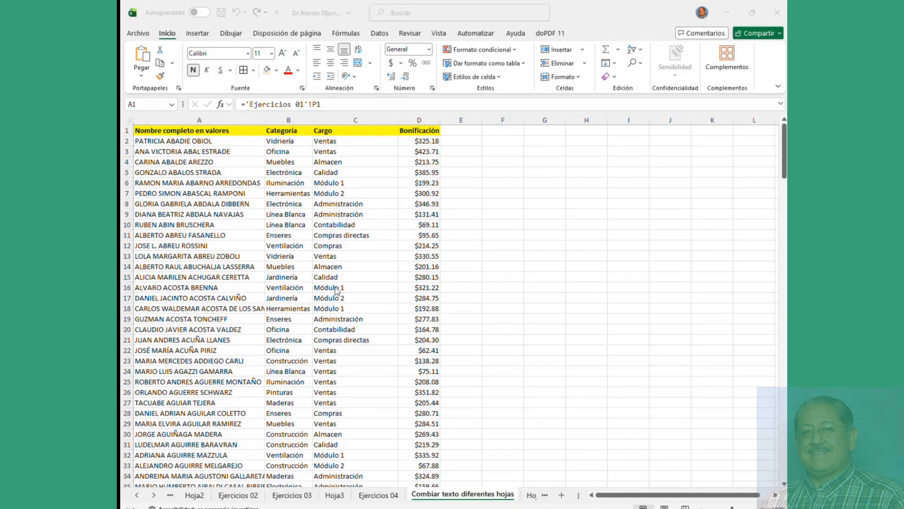
double_click(433, 130)
left_click(432, 130)
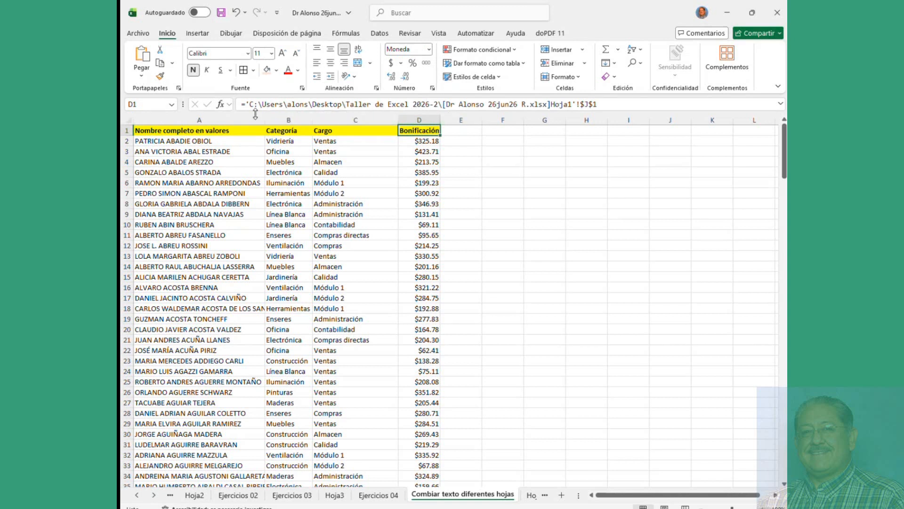
left_click_drag(251, 107, 443, 104)
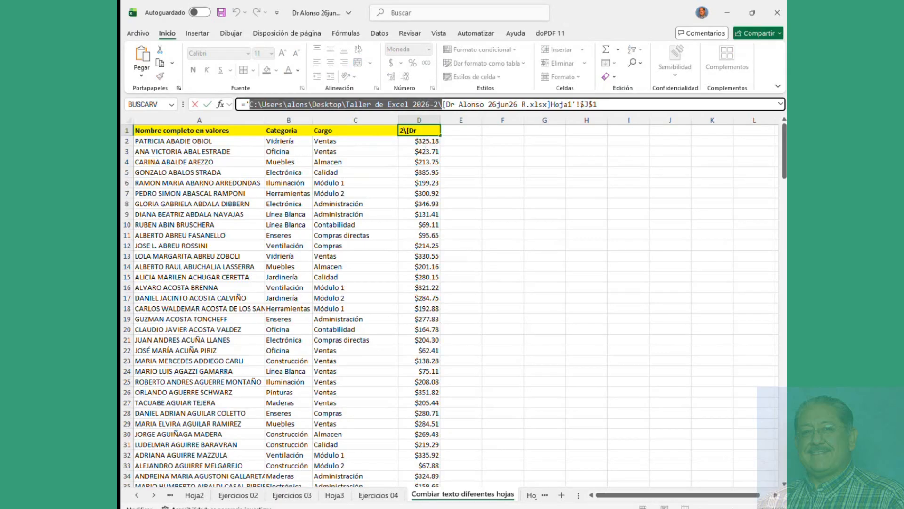
key("alt+Tab")
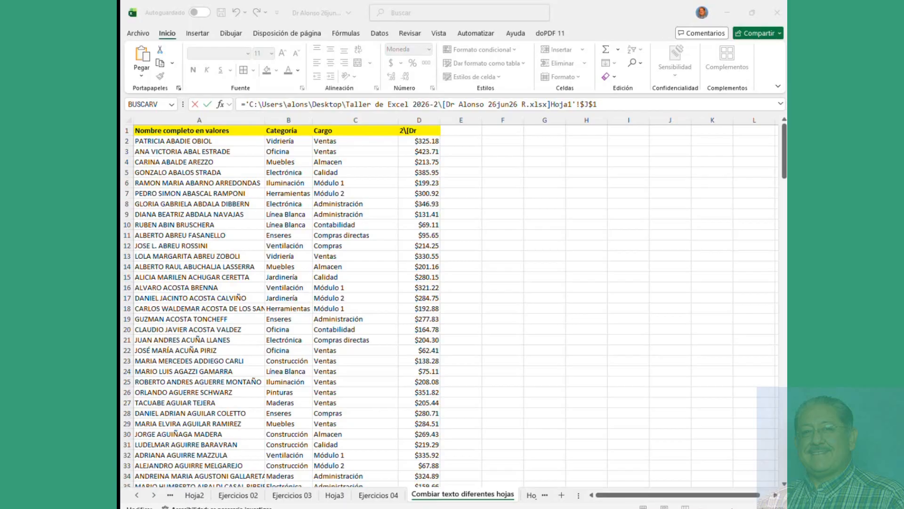
left_click(311, 271)
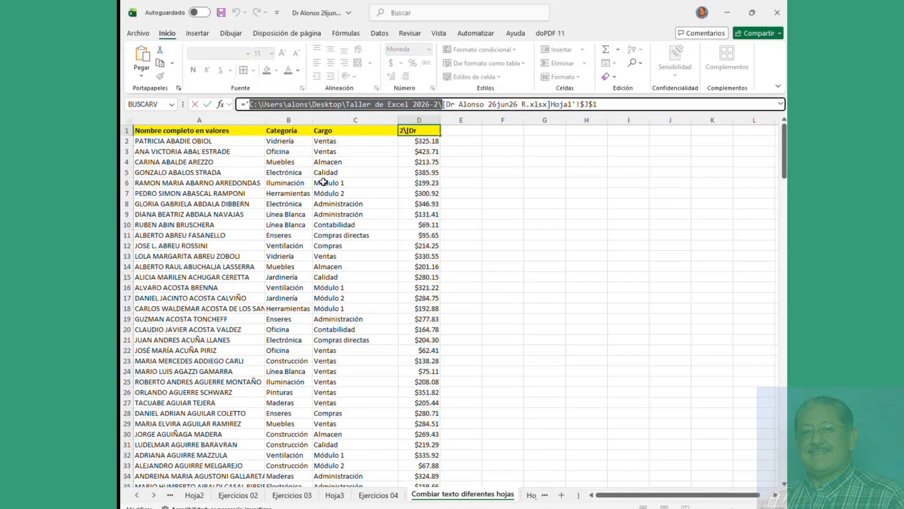
key("Escape")
left_click(301, 165)
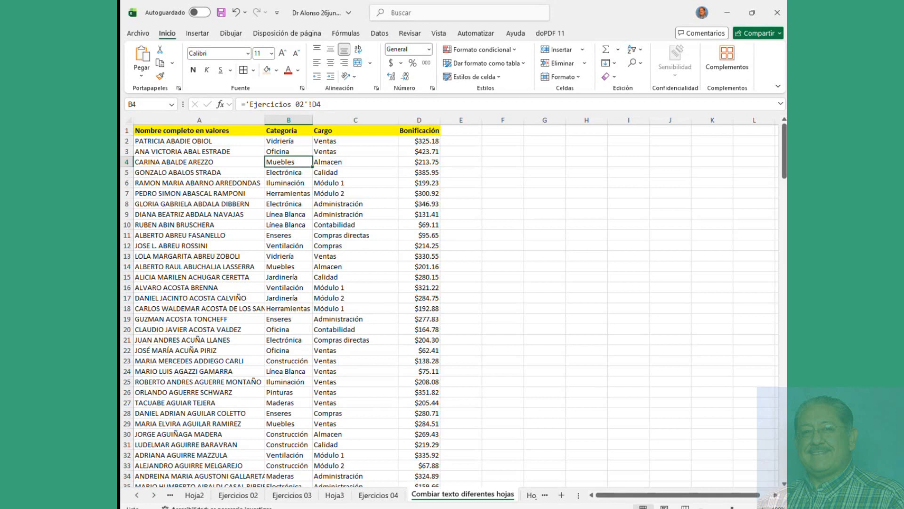
Step: Select the A2:D12 data block and position the Claude chat window over the sheet
left_click(321, 243)
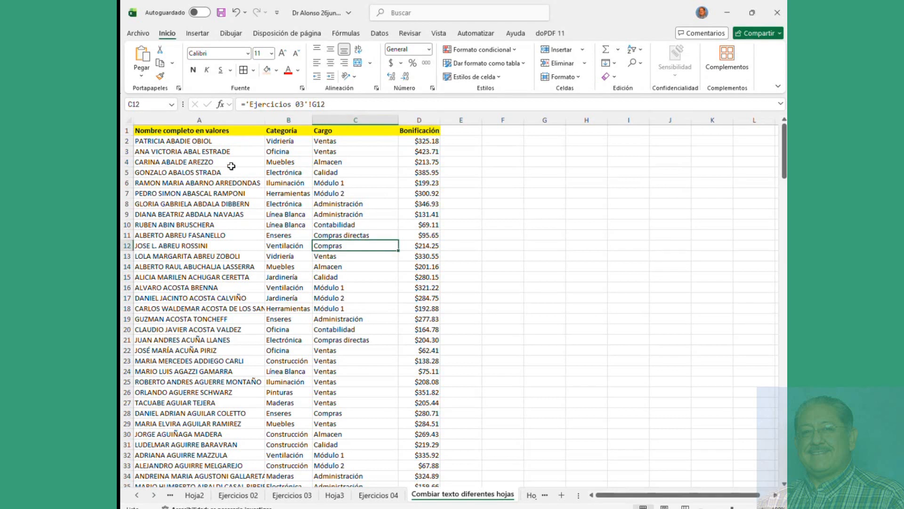
left_click_drag(201, 141, 395, 246)
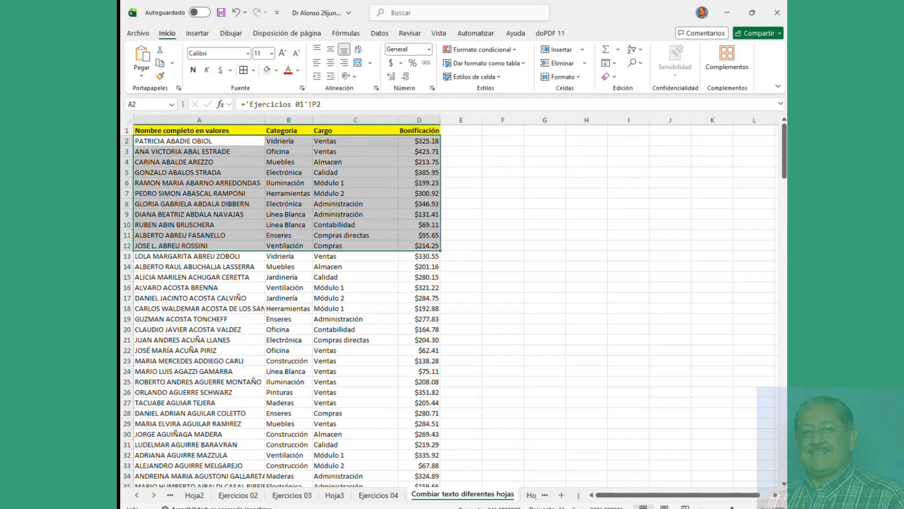
key("alt+Tab")
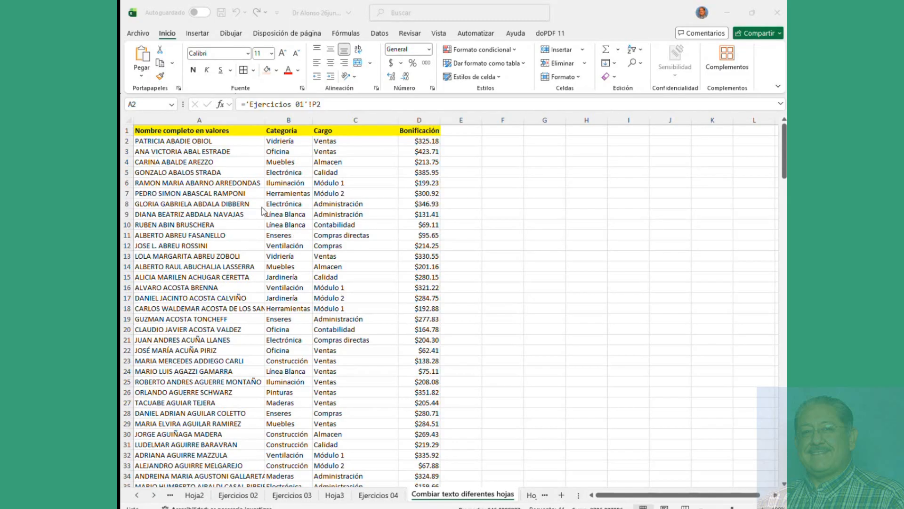
left_click(173, 172)
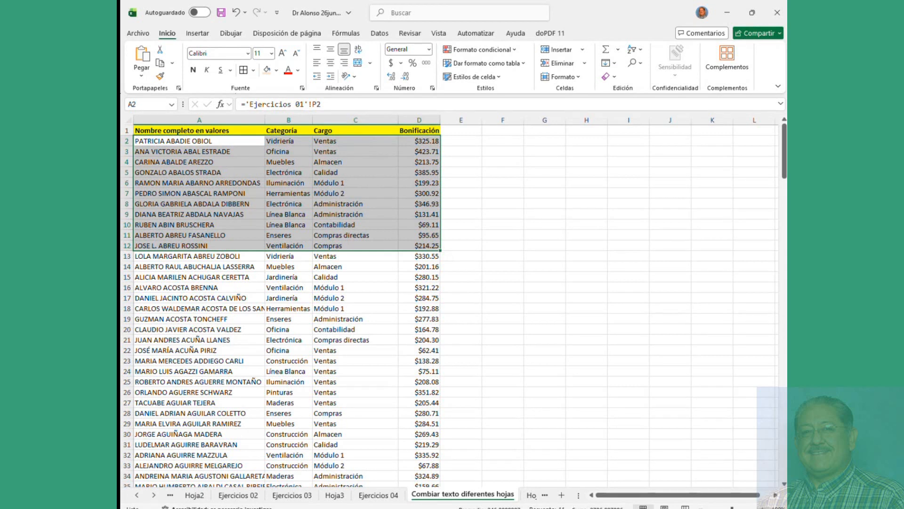
left_click_drag(320, 194, 443, 85)
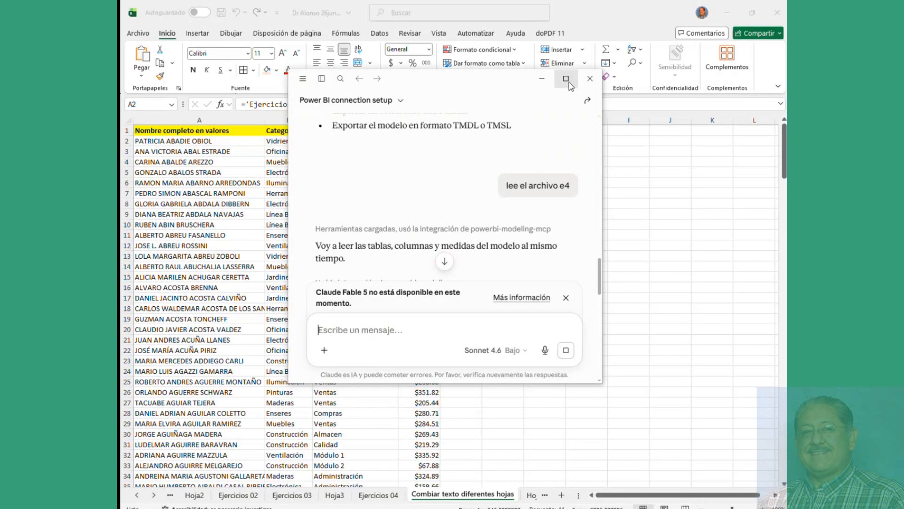
Step: In the maximized Claude chat, send the request 'crea un dashboard del archivo' for the e4 sales model
left_click(568, 81)
scroll(659, 200, "down", 8)
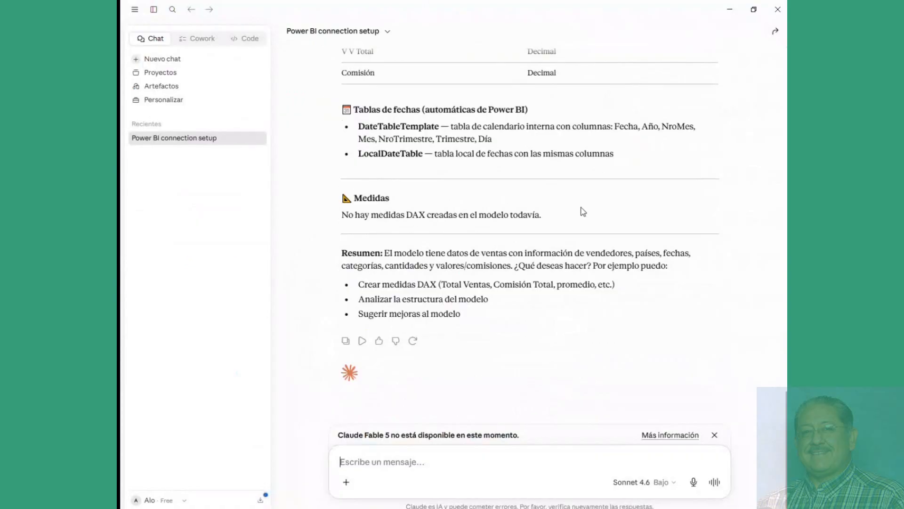
scroll(563, 211, "up", 5)
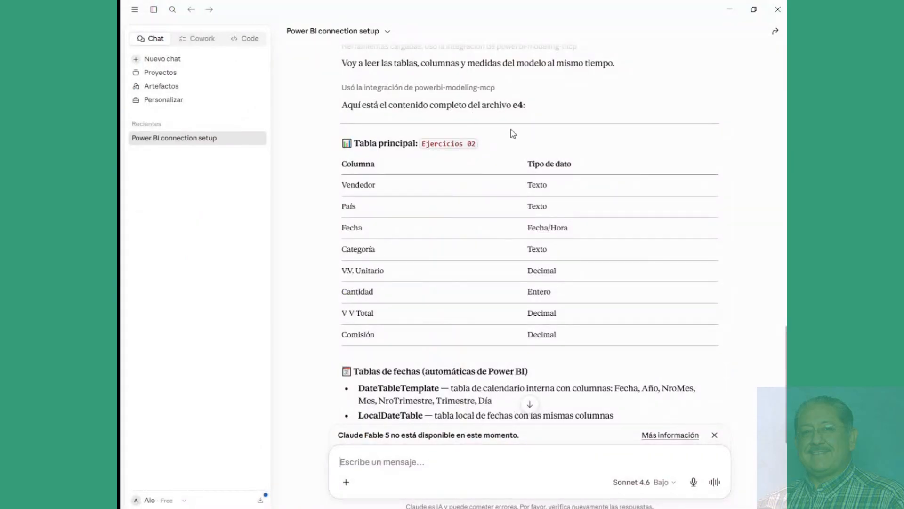
scroll(551, 224, "down", 5)
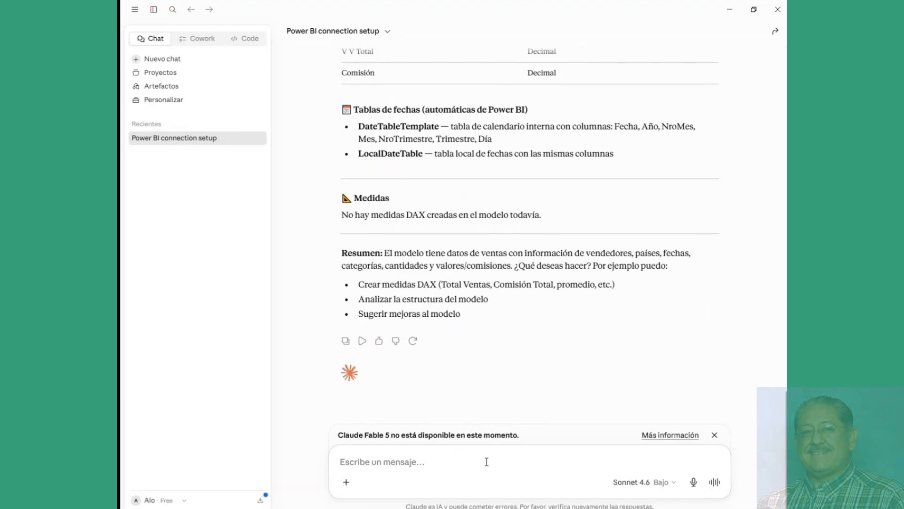
type("crea un")
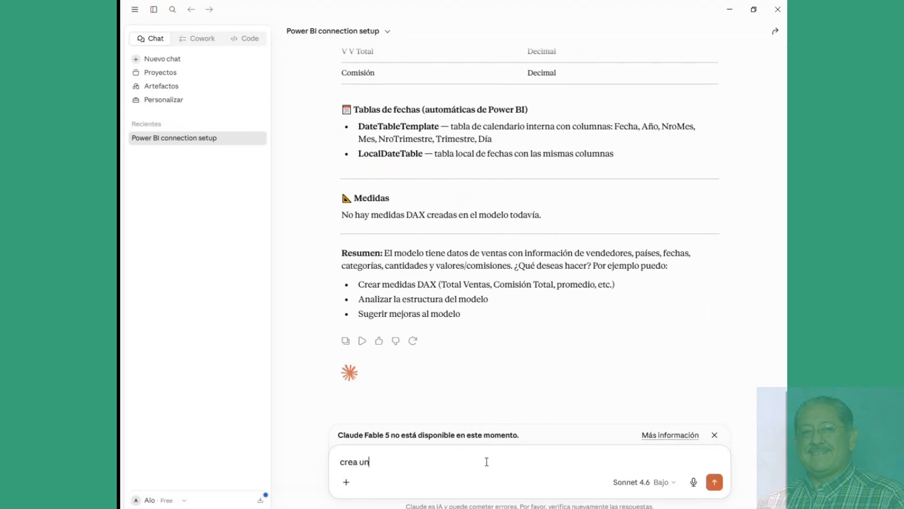
key("BackSpace")
key("BackSpace")
type("dashboard del")
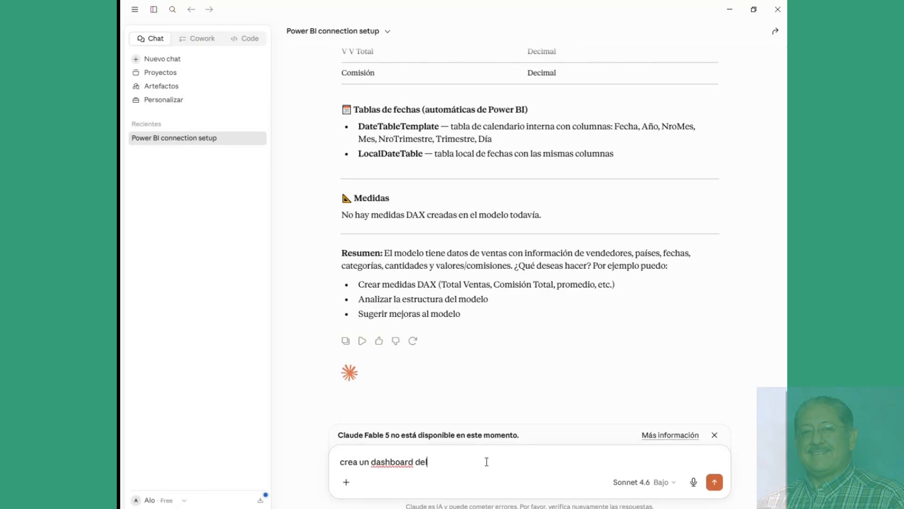
type(" archivo")
key("Return")
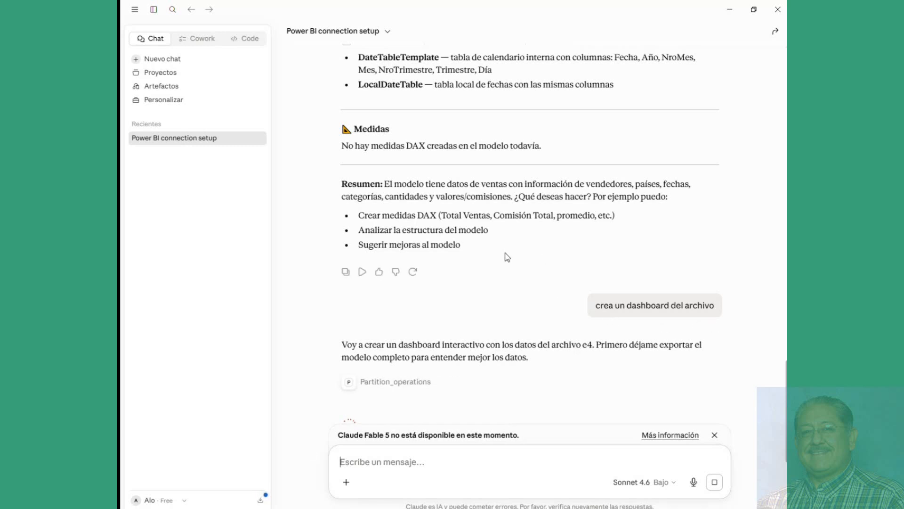
scroll(516, 254, "down", 5)
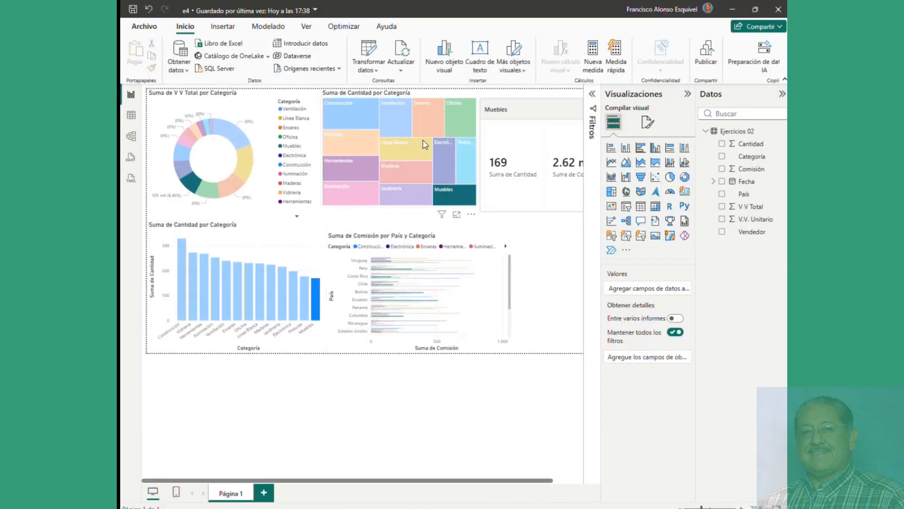
mouse_move(340, 154)
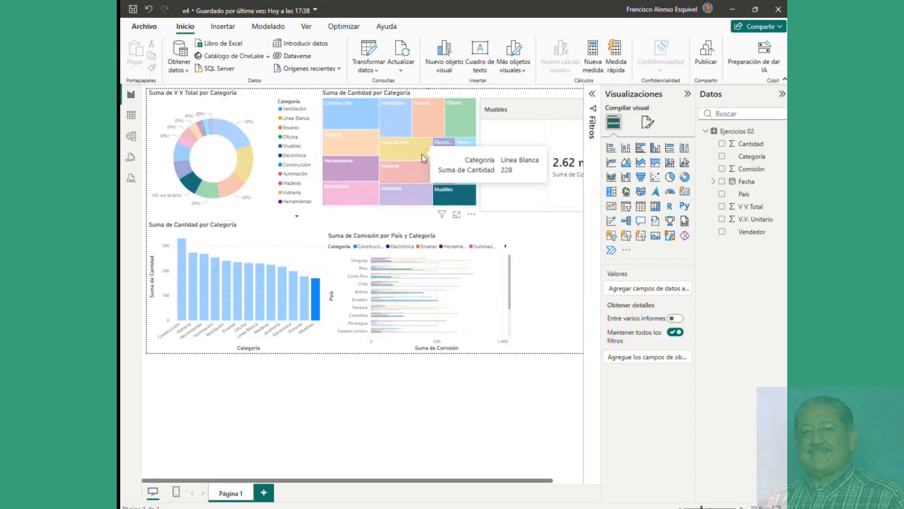
mouse_move(304, 285)
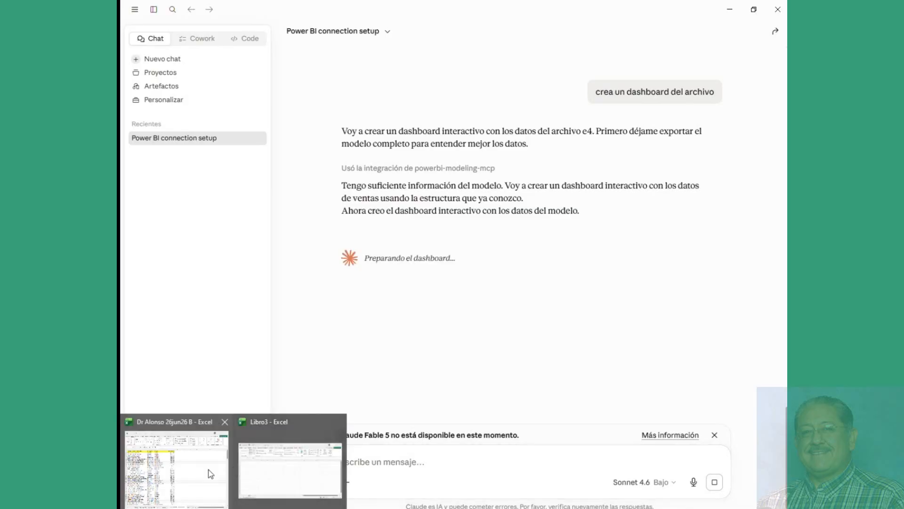
Step: On the Hoja3 pivot, move Valores from Columns to Rows so the sums stack vertically
left_click(204, 475)
left_click(325, 308)
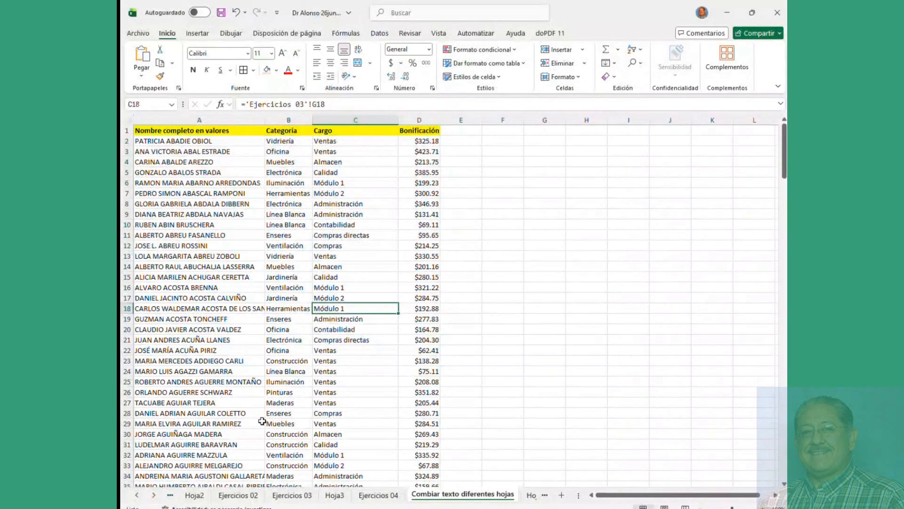
left_click(334, 495)
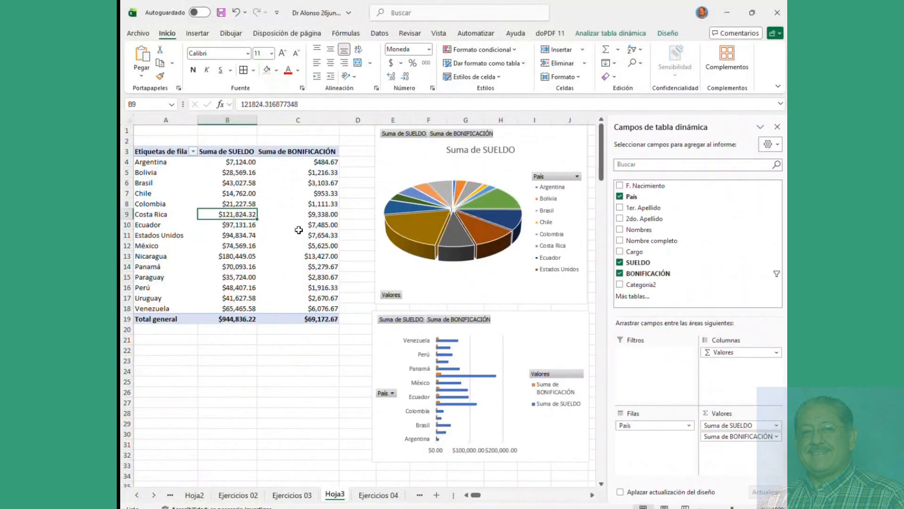
left_click(300, 234)
left_click_drag(718, 354, 633, 440)
scroll(215, 301, "down", 20)
scroll(215, 302, "up", 20)
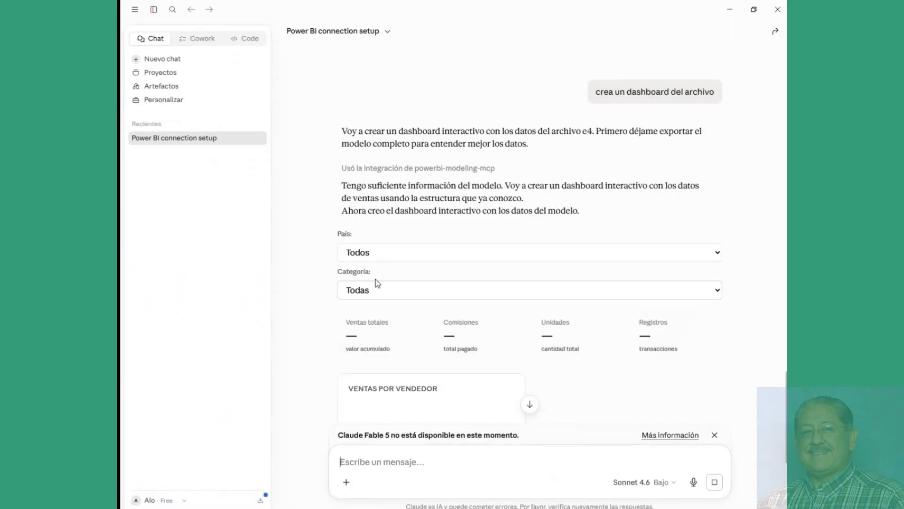
Step: Scroll through Claude's dashboard to review the country, category and monthly trend charts and the Resumen por vendedor table
scroll(508, 323, "down", 5)
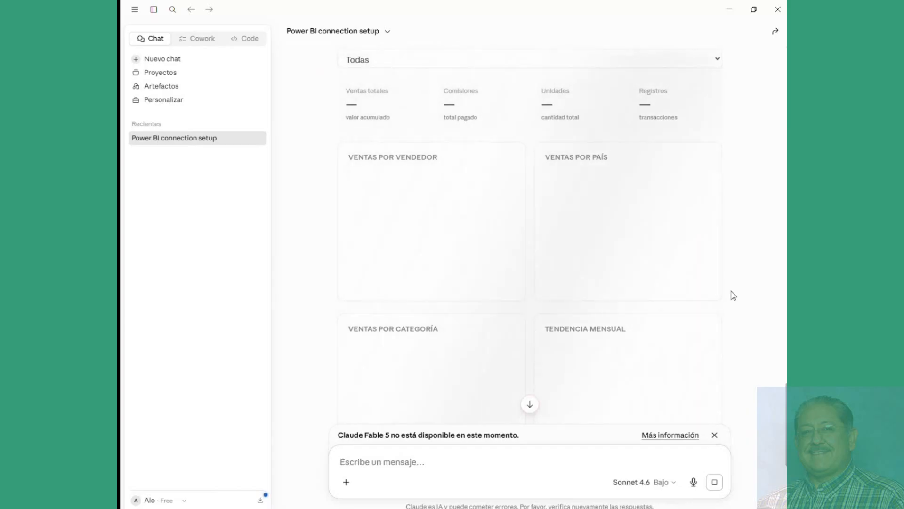
scroll(734, 301, "up", 5)
scroll(734, 302, "down", 5)
scroll(784, 393, "up", 2)
left_click_drag(787, 394, 786, 401)
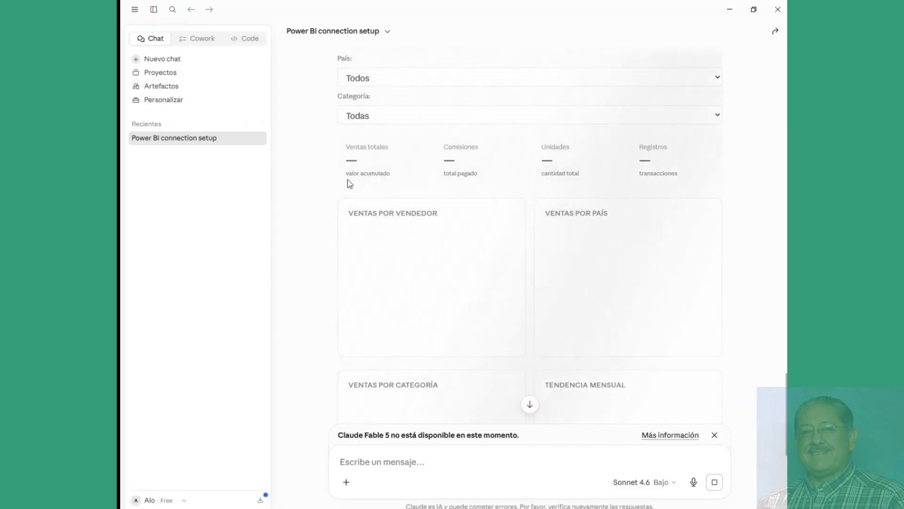
scroll(681, 232, "down", 3)
scroll(681, 233, "down", 3)
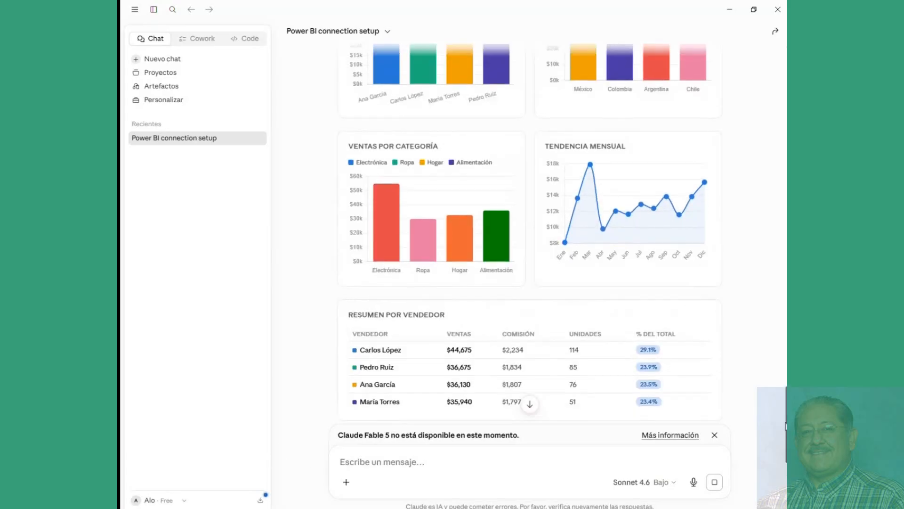
scroll(530, 268, "up", 6)
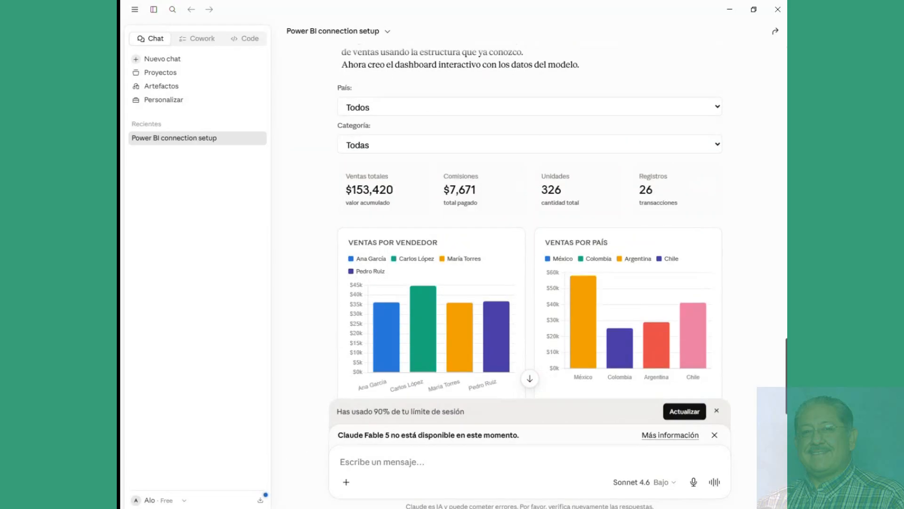
scroll(530, 221, "down", 2)
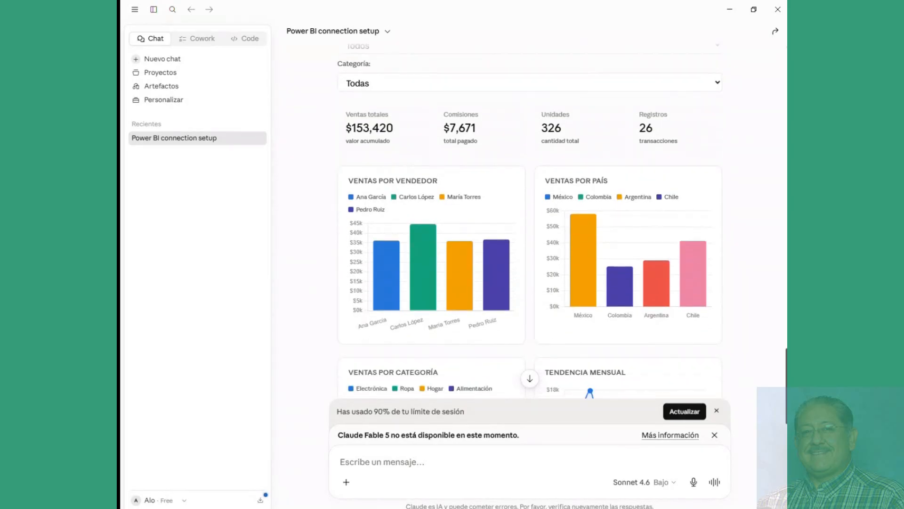
scroll(530, 226, "down", 3)
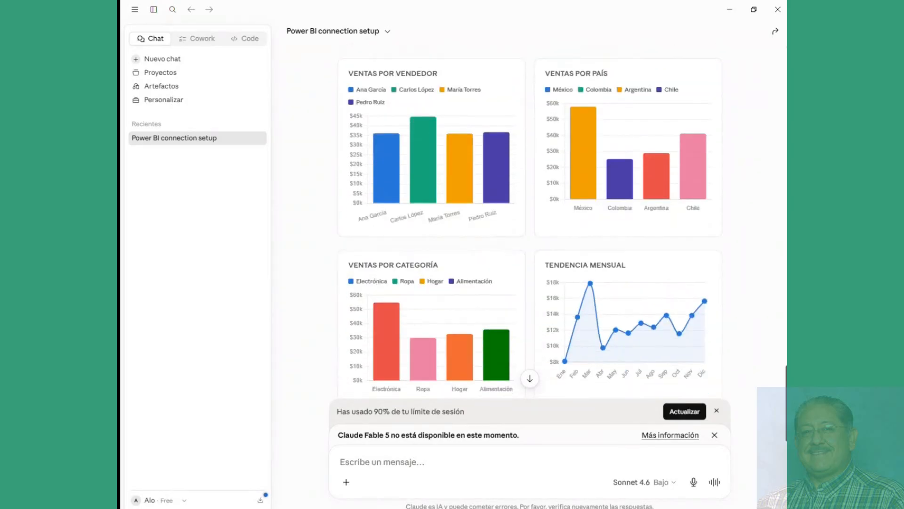
scroll(784, 431, "down", 3)
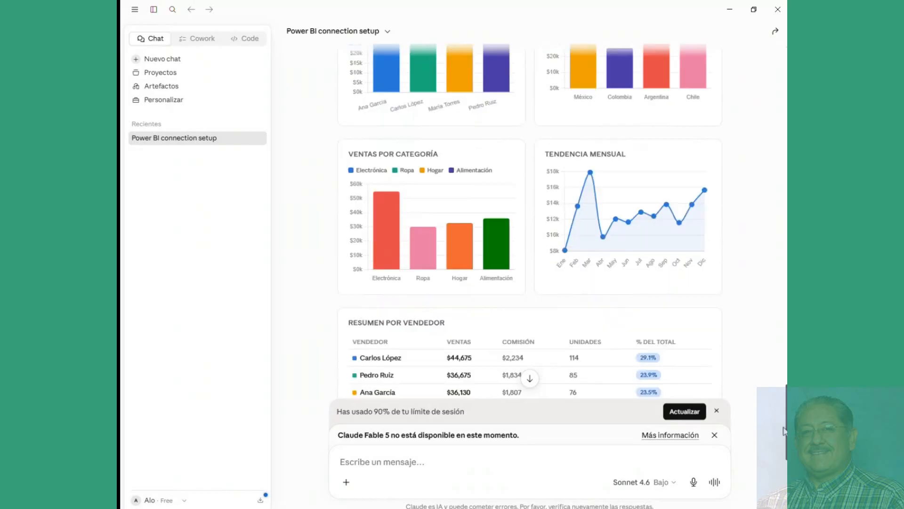
scroll(784, 430, "down", 3)
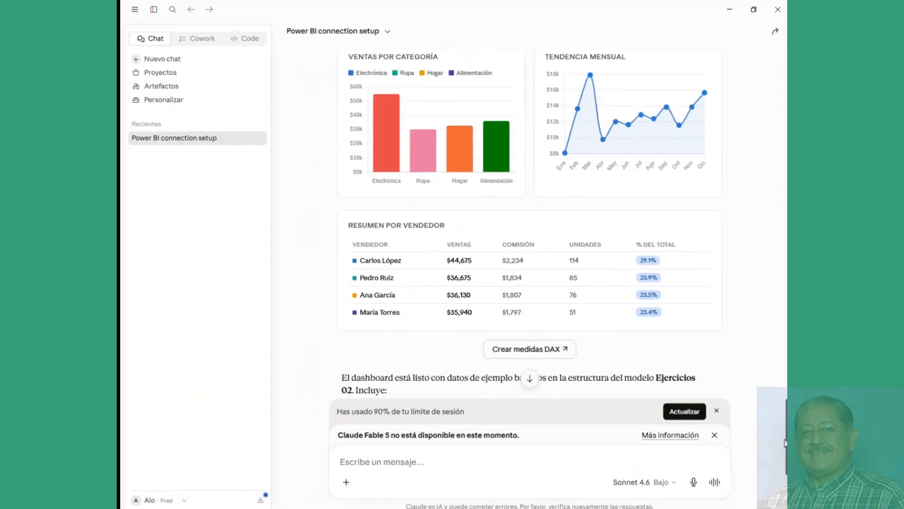
scroll(784, 442, "down", 2)
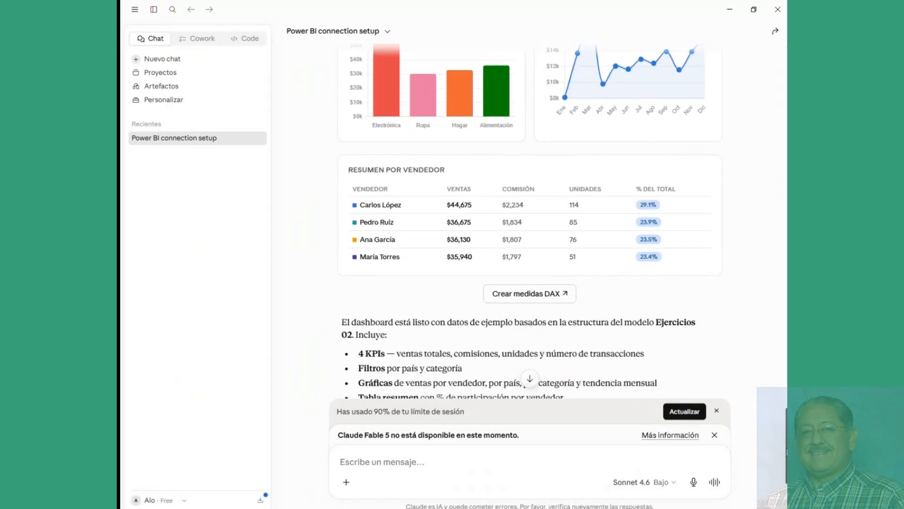
scroll(785, 443, "up", 3)
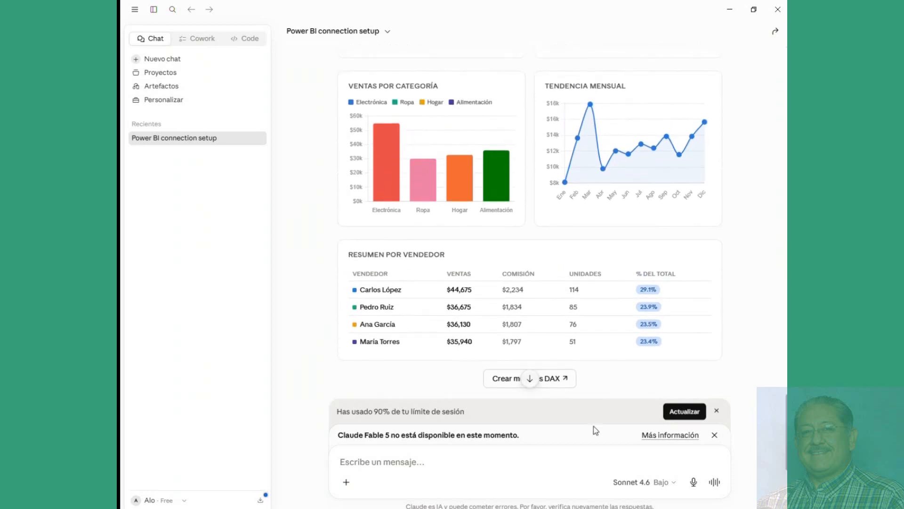
Step: Use 'Crear medidas DAX' to prefill a request for total sales, average commission and average ticket measures
left_click(557, 380)
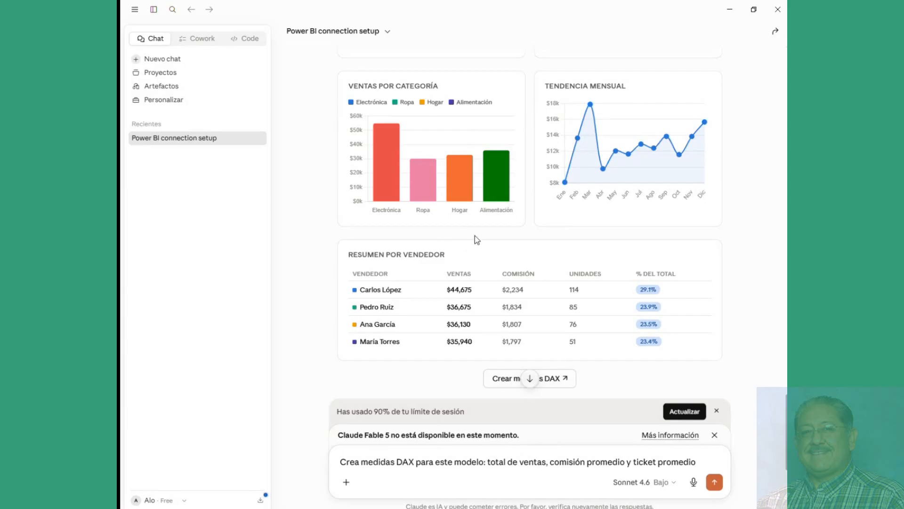
scroll(725, 244, "down", 5)
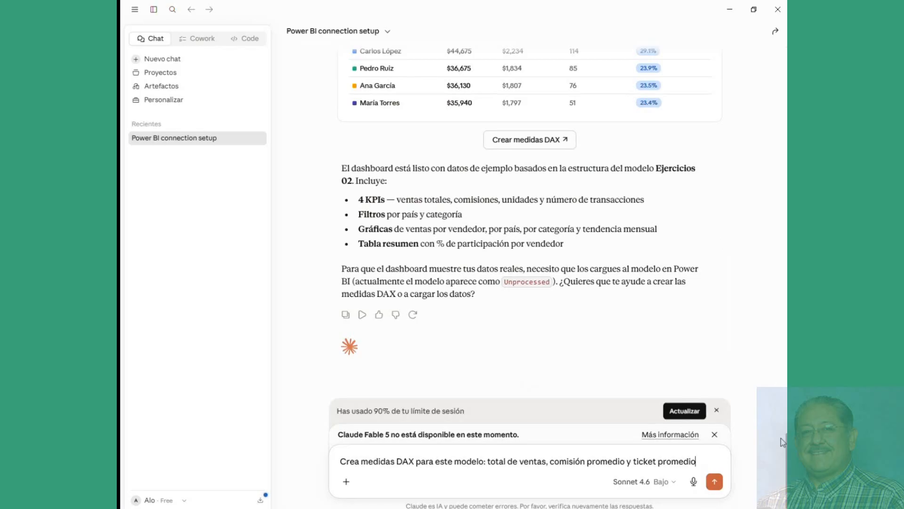
left_click_drag(786, 445, 785, 414)
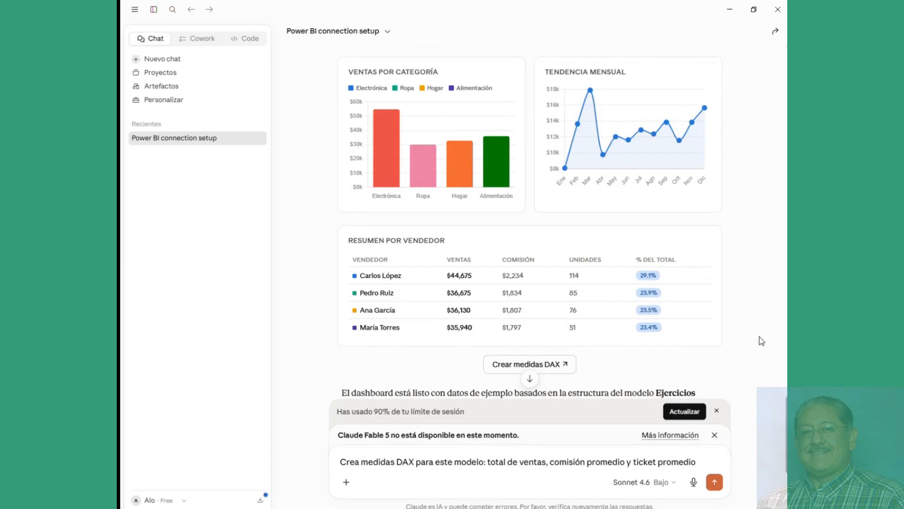
scroll(762, 341, "down", 5)
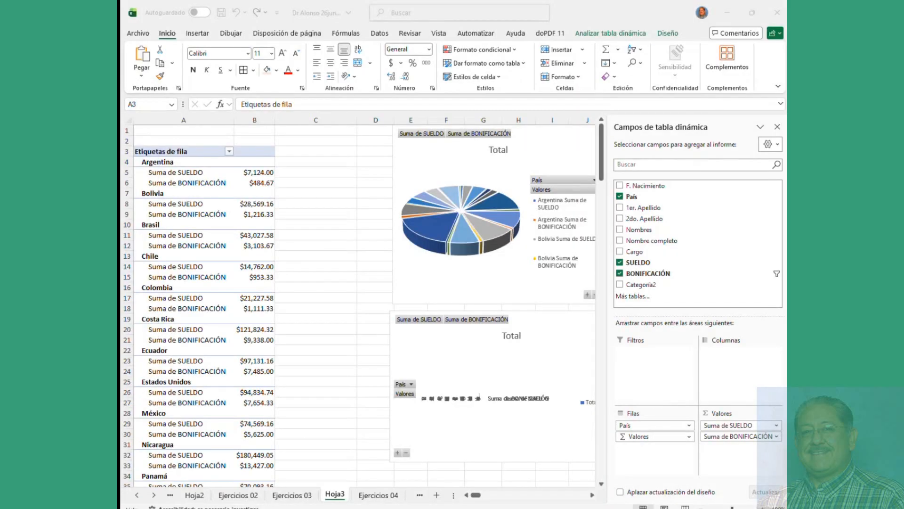
Step: Move Valores from Filas to Columnas so SUELDO and BONIFICACIÓN sums sit side by side per country
left_click(320, 250)
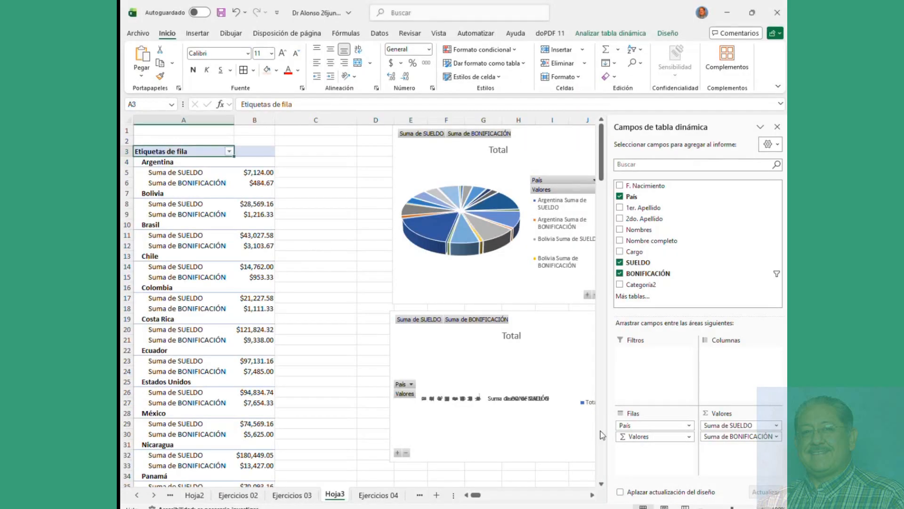
left_click_drag(640, 438, 738, 453)
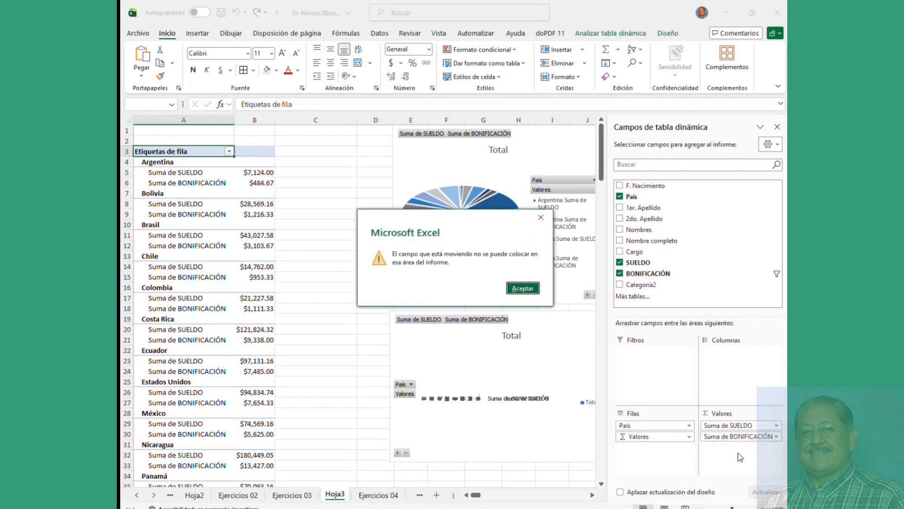
left_click(523, 288)
left_click_drag(691, 400, 719, 365)
Step: Select country totals and the Argentina-to-Uruguay rows in the pivot, then go to Ejercicios 04
left_click(253, 225)
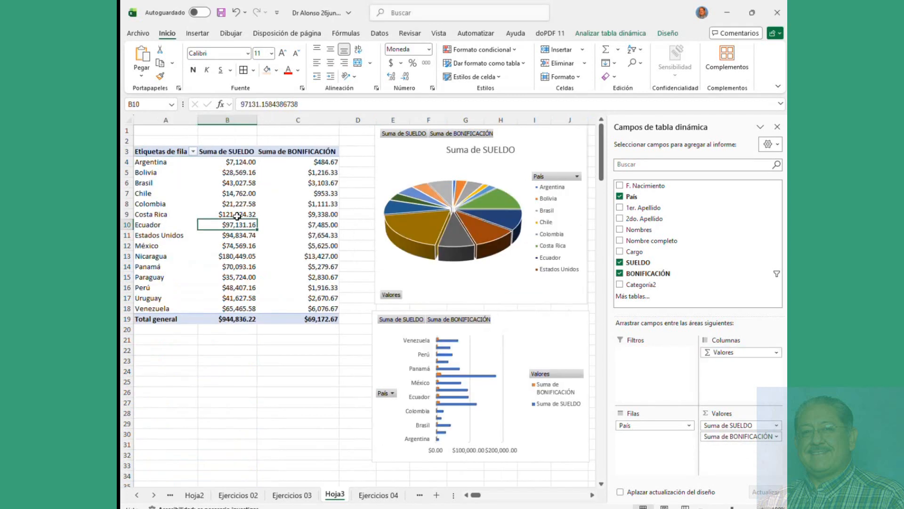
mouse_move(237, 215)
left_click(302, 194)
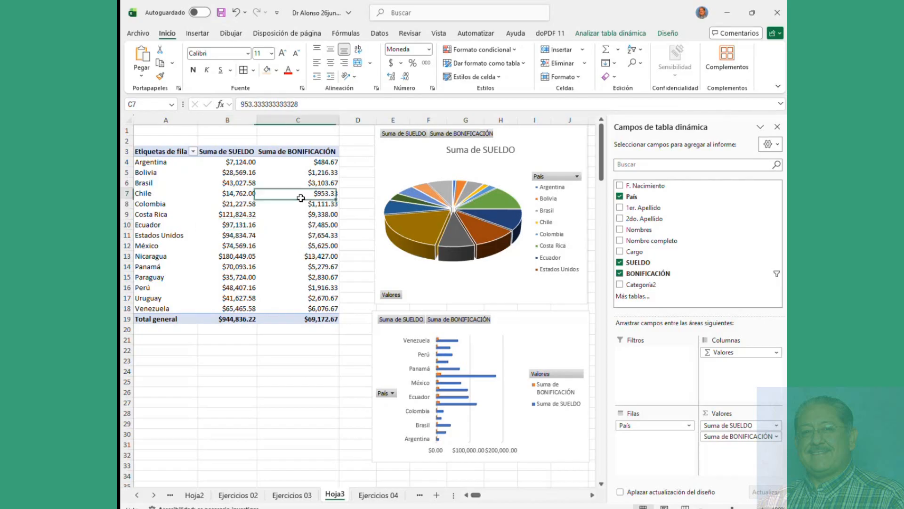
left_click(232, 191)
left_click(146, 182)
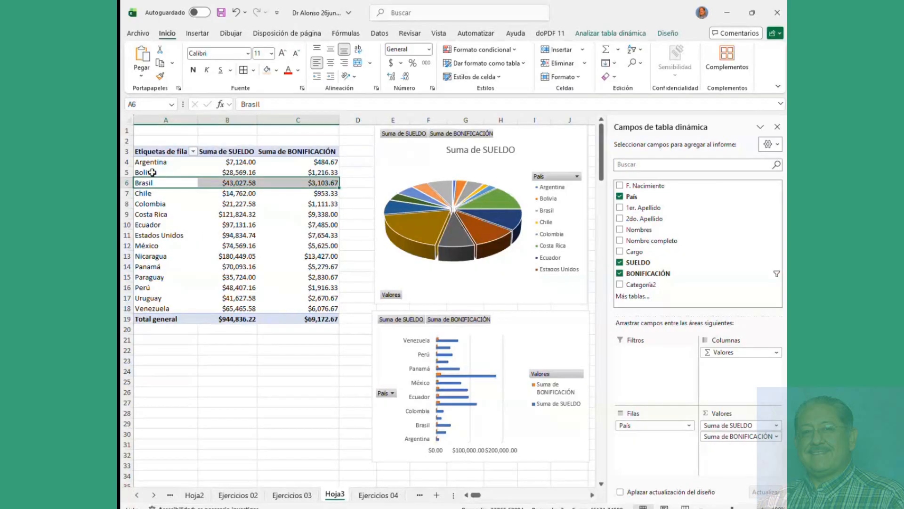
left_click(147, 164)
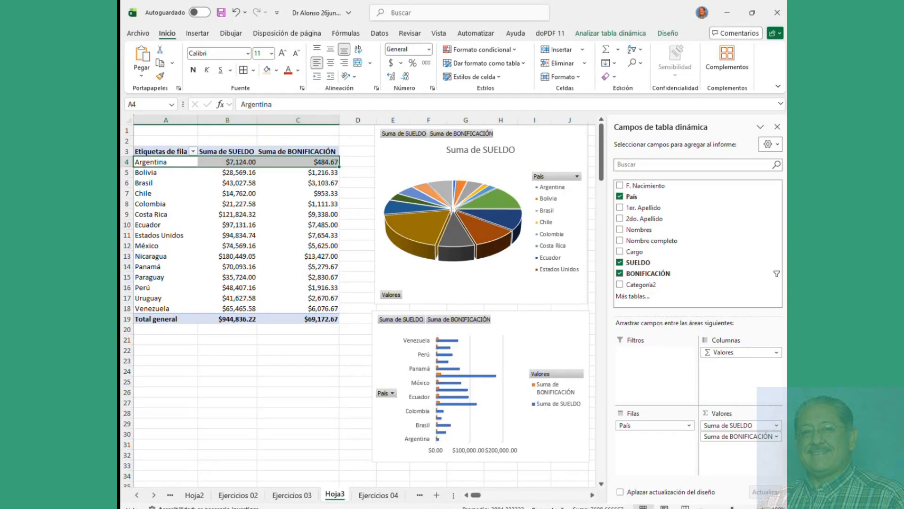
left_click(285, 203)
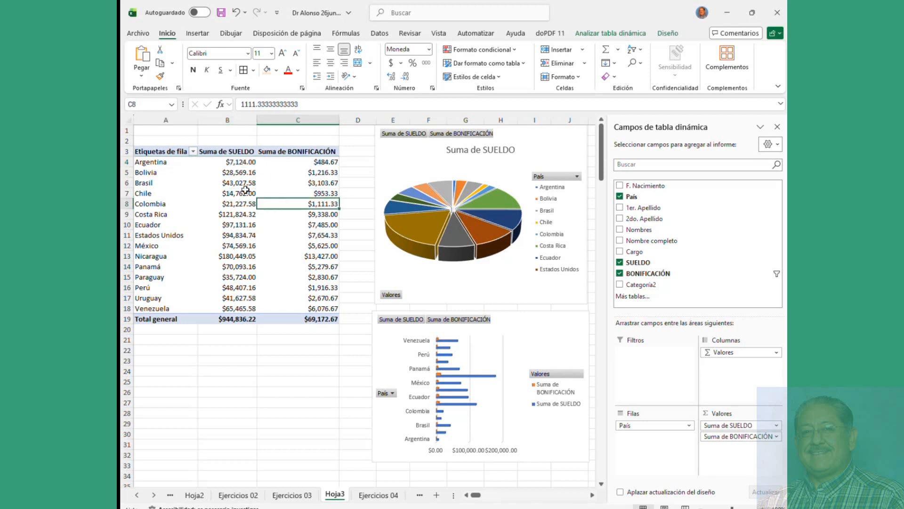
left_click_drag(159, 162, 297, 300)
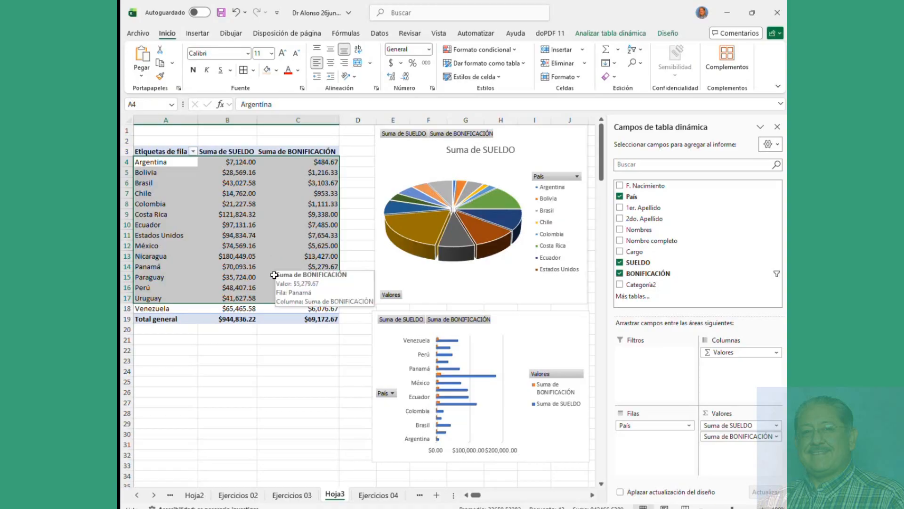
left_click(376, 495)
Step: On Ejercicios 01, review the uppercase names in N2:N8 and the formula in N6
scroll(358, 331, "up", 1)
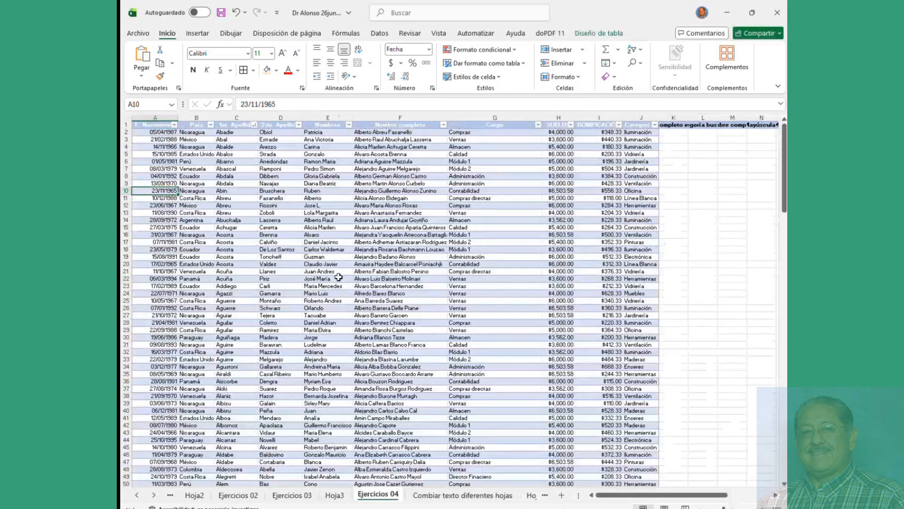
left_click(195, 495)
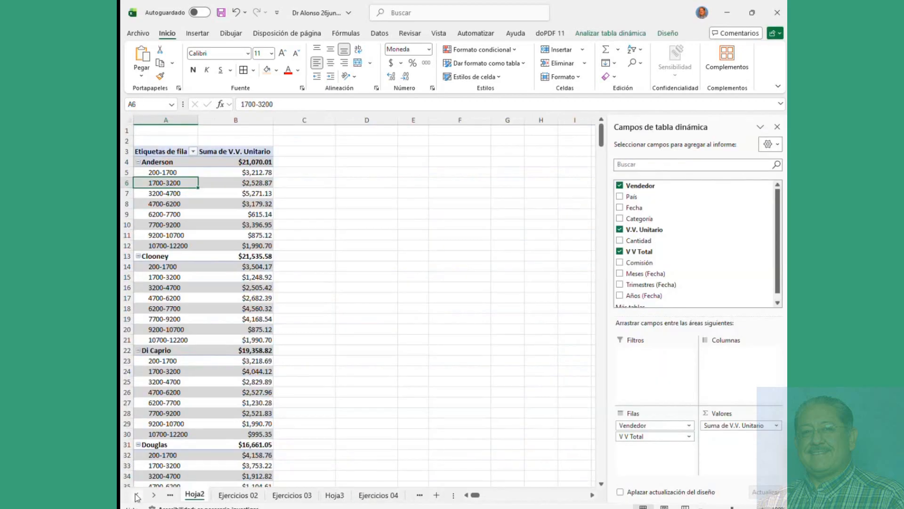
left_click(137, 495)
left_click(205, 495)
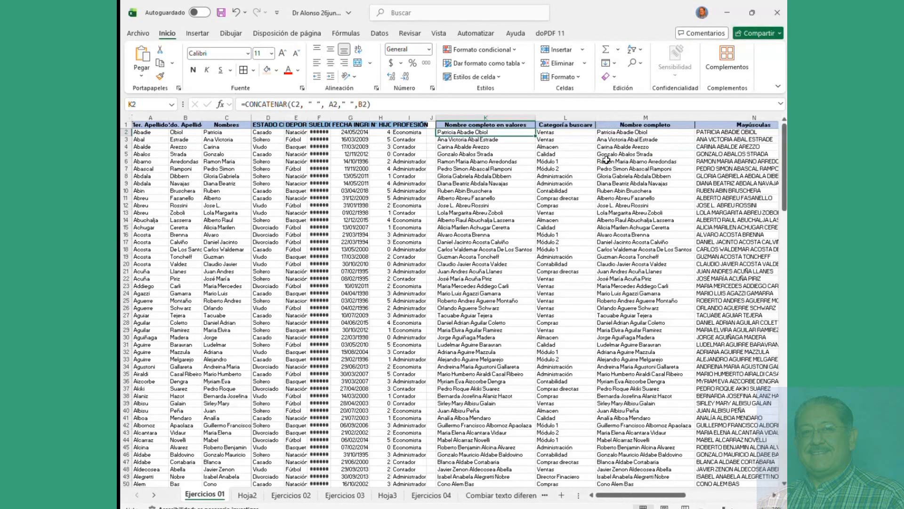
left_click_drag(728, 133, 727, 162)
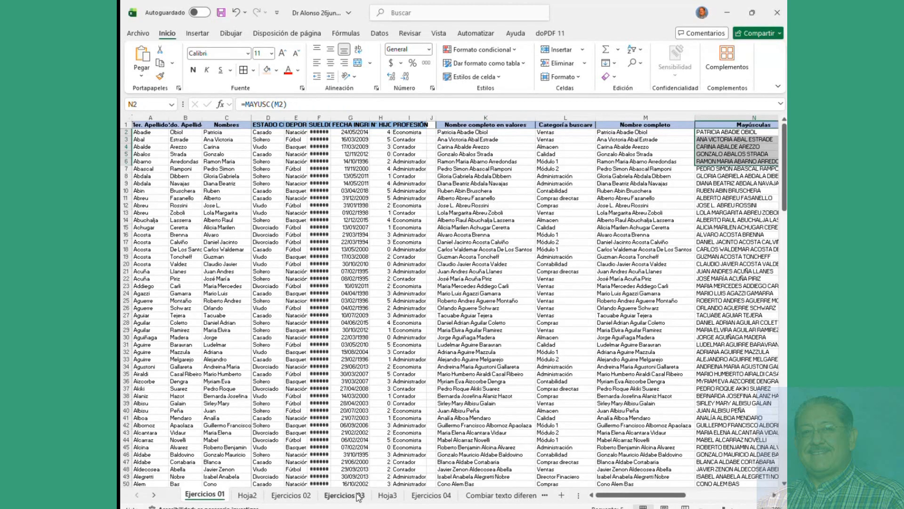
left_click_drag(619, 496, 704, 501)
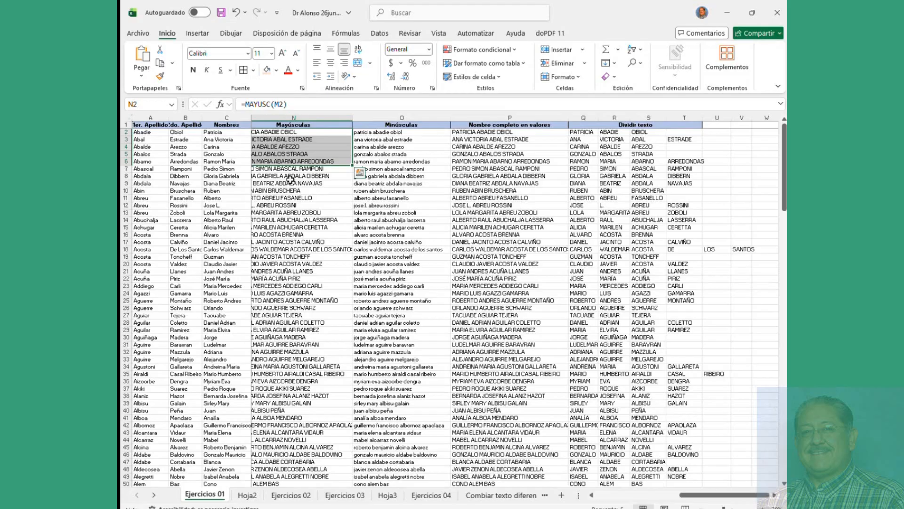
left_click_drag(285, 178, 271, 168)
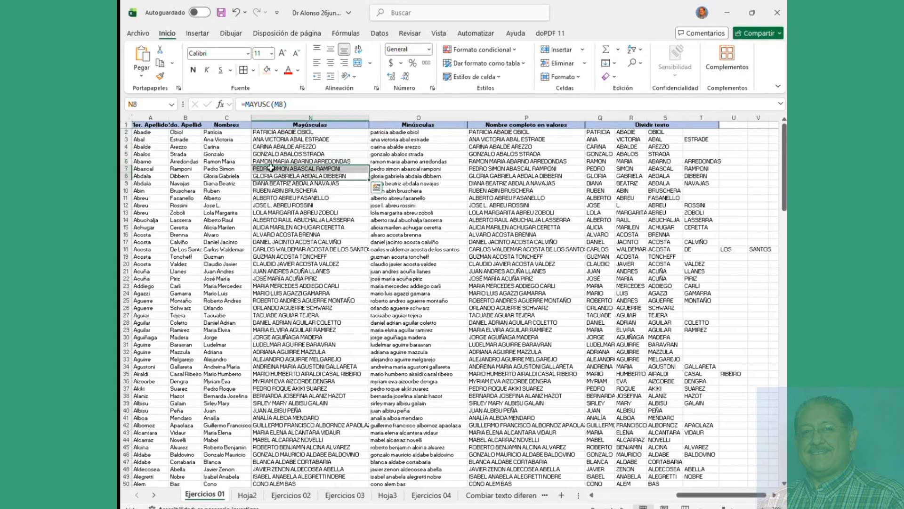
left_click(271, 161)
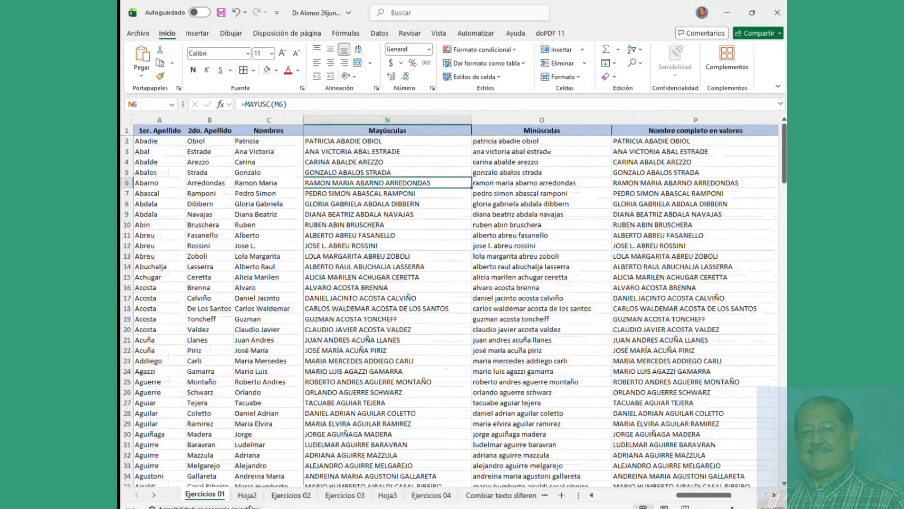
Step: On Hoja2, move V V Total from rows to columns, then open Ejercicios 03
left_click(251, 496)
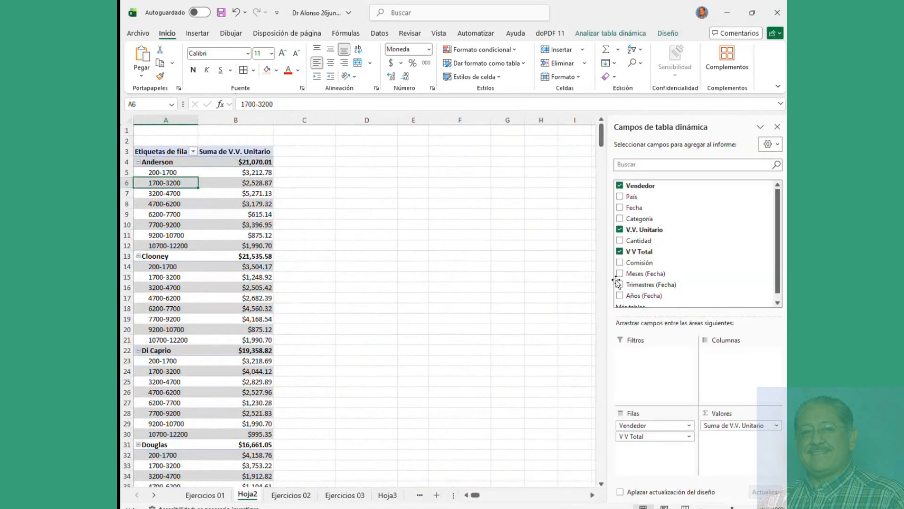
left_click_drag(654, 436, 730, 360)
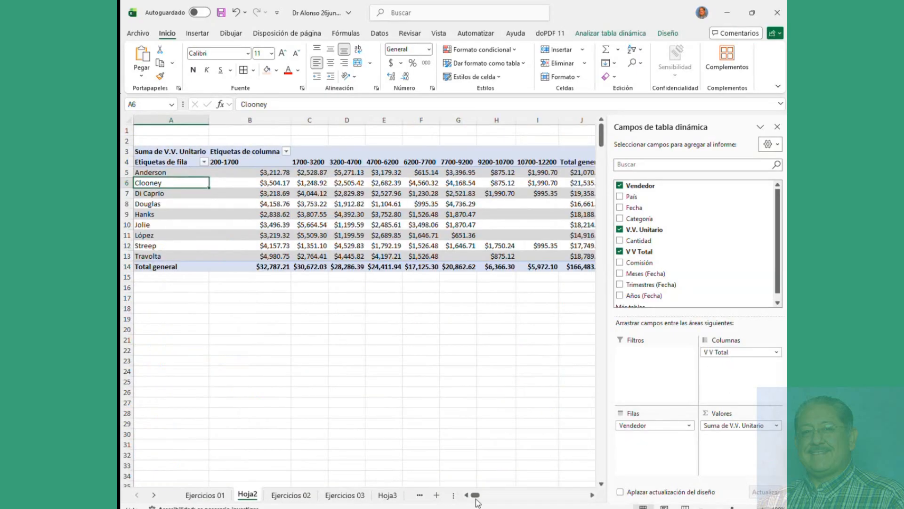
mouse_move(475, 495)
left_mouse_down()
mouse_move(485, 497)
mouse_move(473, 495)
left_mouse_up()
left_click(345, 495)
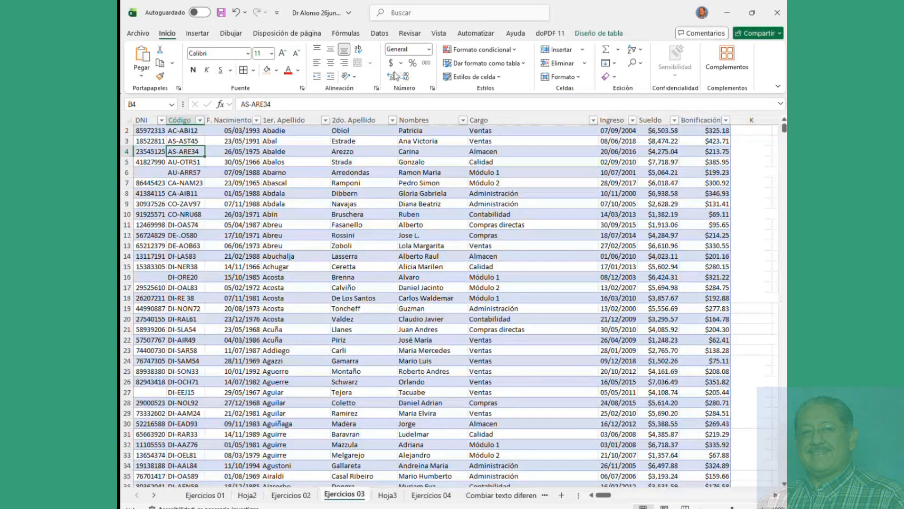
Step: Apply a gold medium banded style to the employee table and create a pivot table on a new sheet
left_click(485, 64)
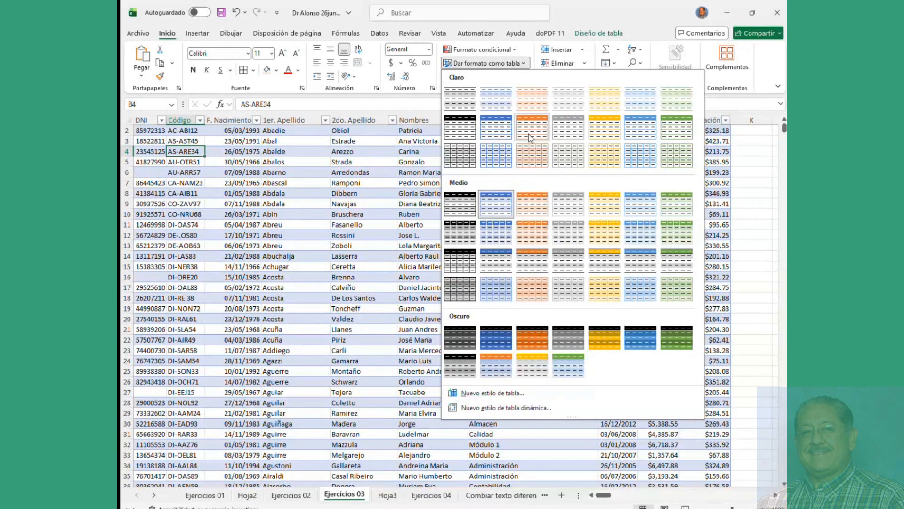
left_click(608, 205)
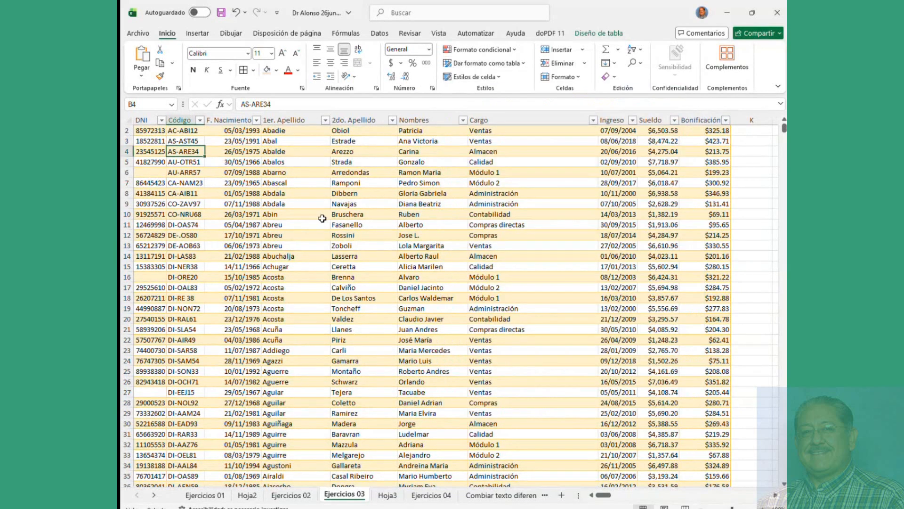
left_click(198, 34)
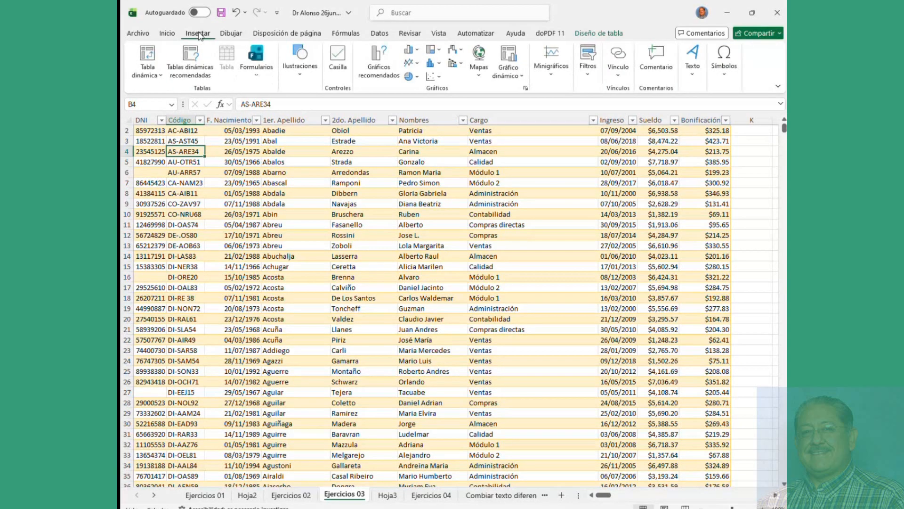
left_click(159, 75)
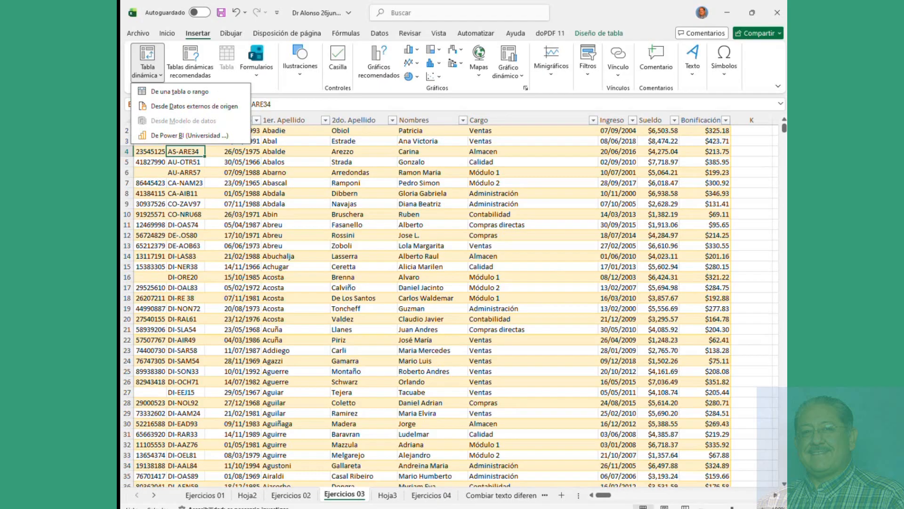
left_click(189, 98)
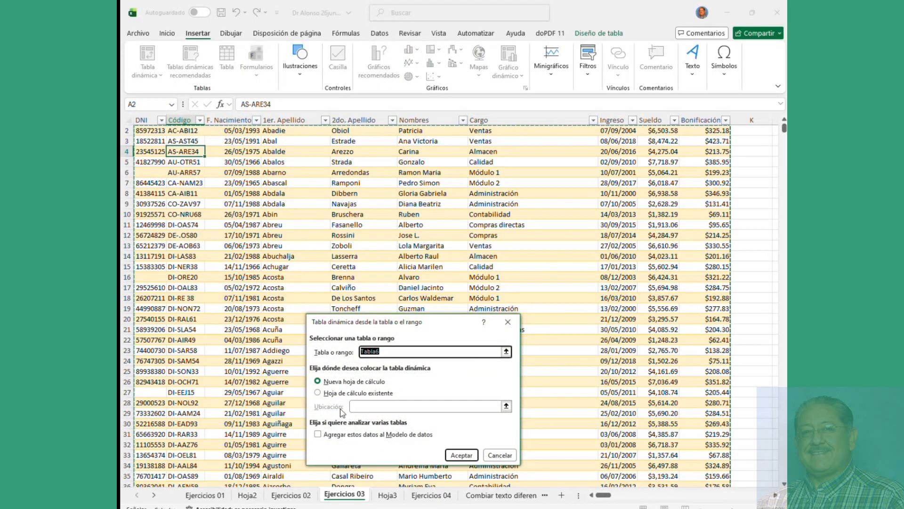
left_click(358, 406)
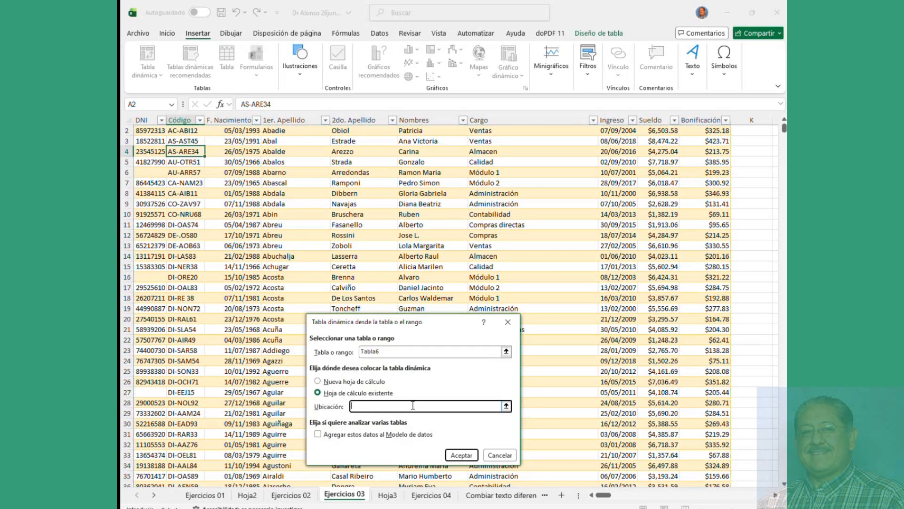
left_click(369, 382)
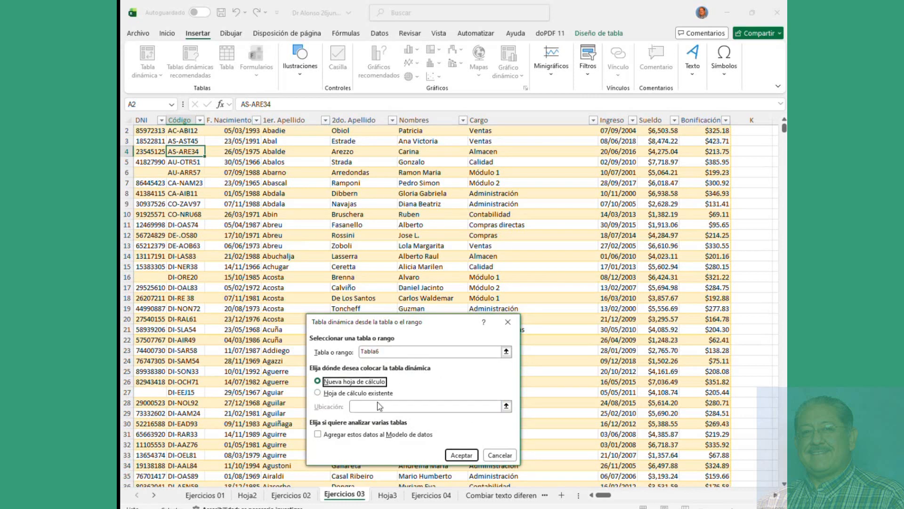
left_click(461, 455)
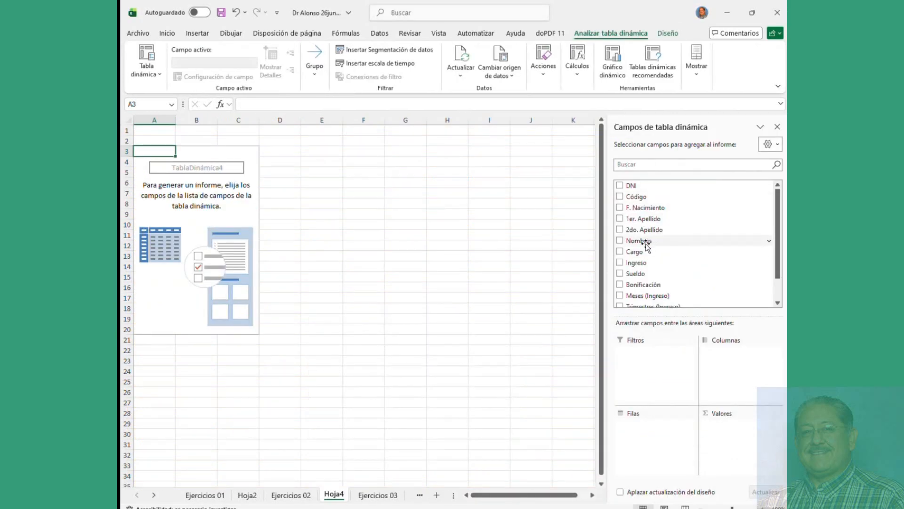
Step: Add Cargo, Ingreso and Bonificación to the pivot, summing Bonificación by Ingreso year
left_click(620, 251)
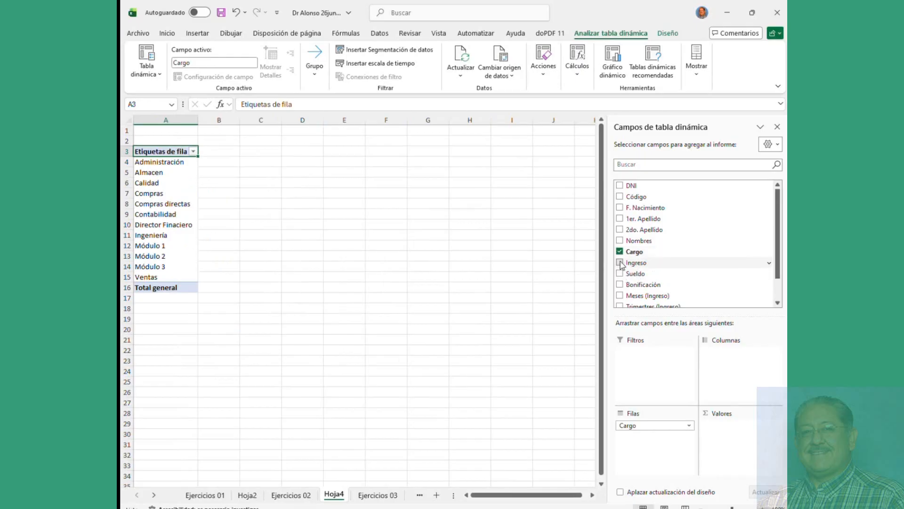
left_click(620, 262)
left_click(620, 284)
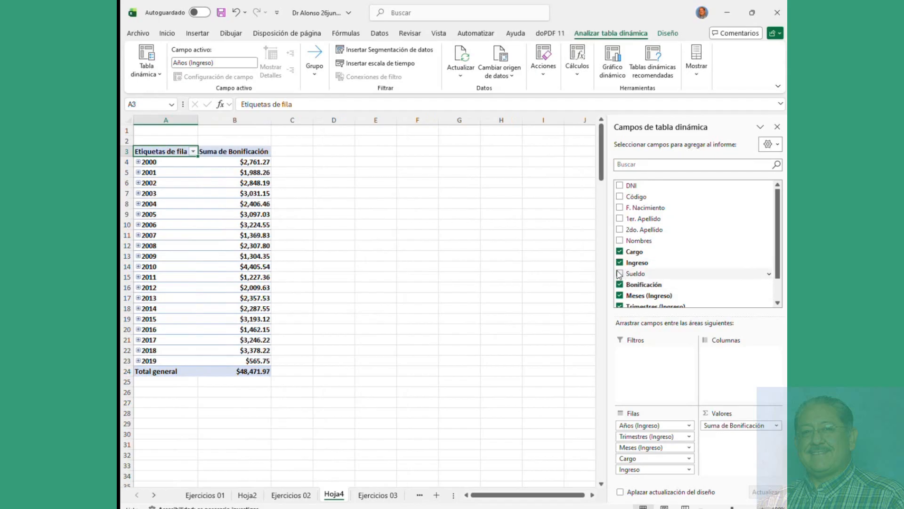
Step: Remove the year, quarter and month groupings and trial Ingreso and Cargo in rows, columns and values
scroll(620, 267, "down", 1)
left_click(620, 290)
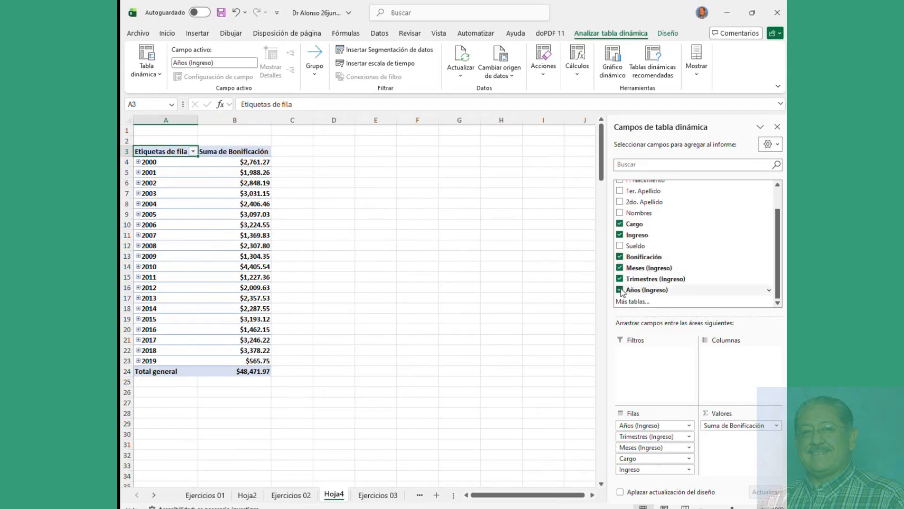
left_click(620, 278)
left_click(620, 268)
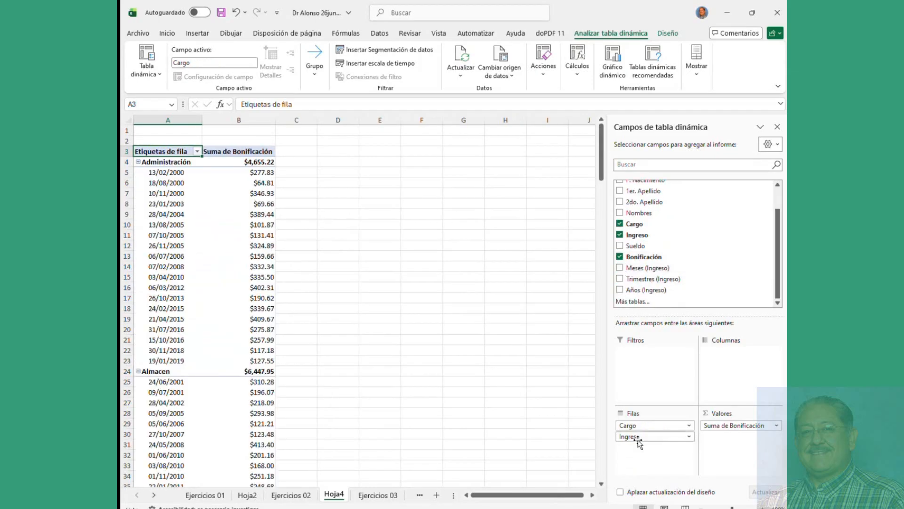
left_click_drag(640, 439, 738, 444)
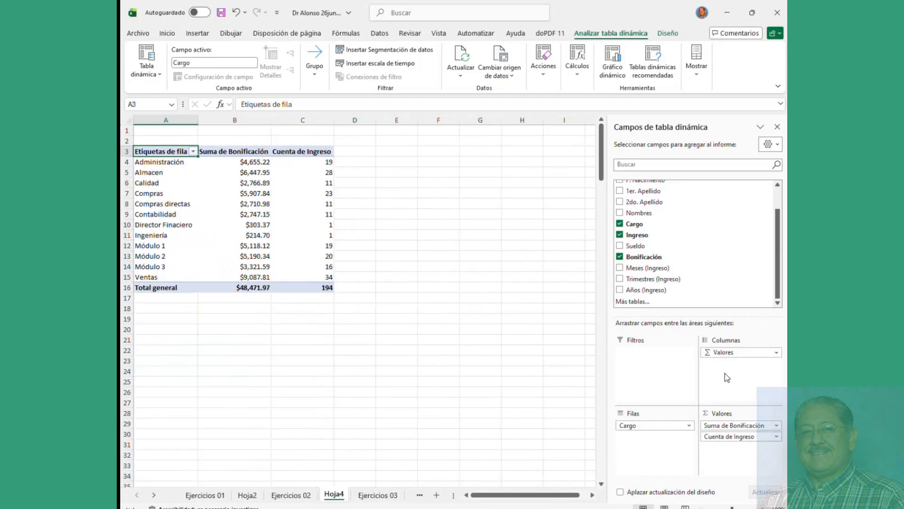
left_click_drag(629, 426, 728, 392)
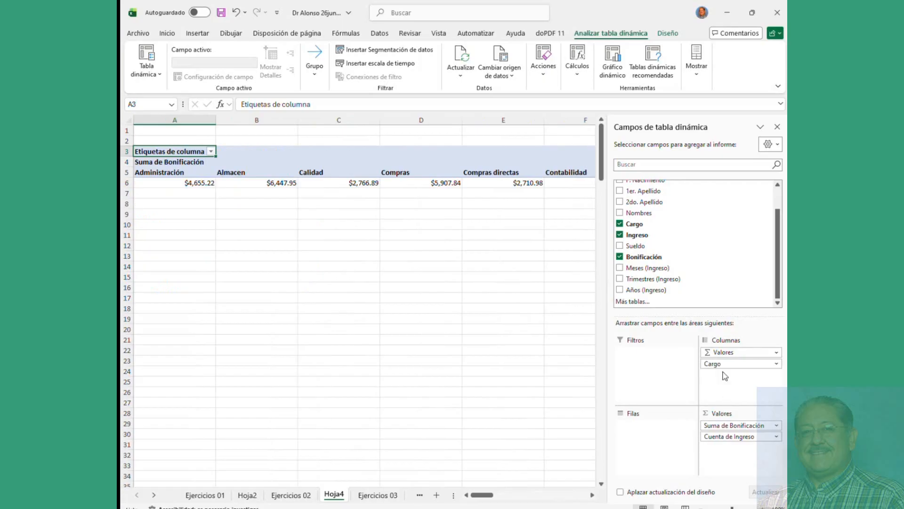
left_click_drag(721, 353, 669, 426)
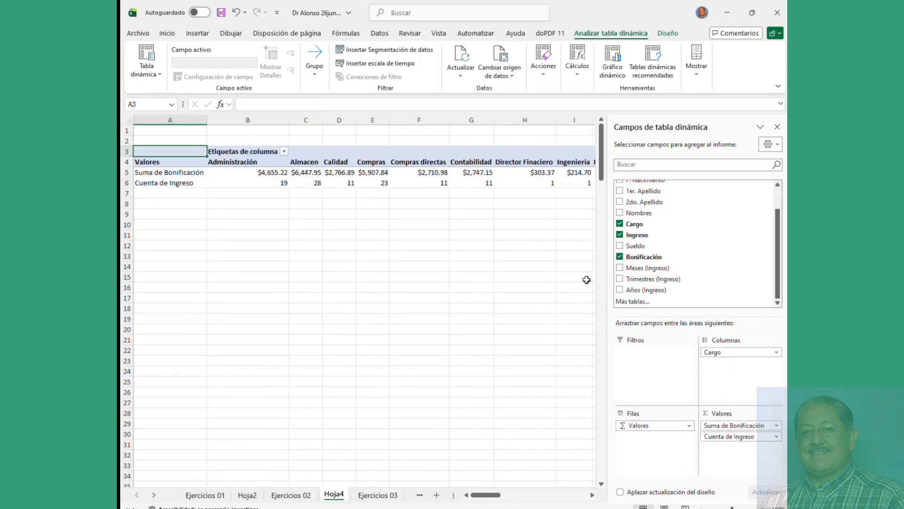
left_click_drag(712, 352, 643, 438)
left_click_drag(705, 438, 648, 464)
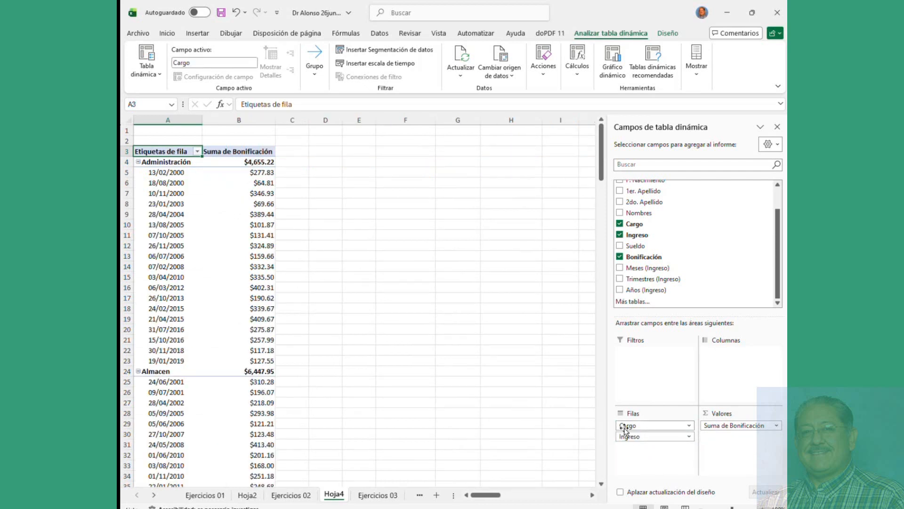
left_click_drag(627, 426, 716, 382)
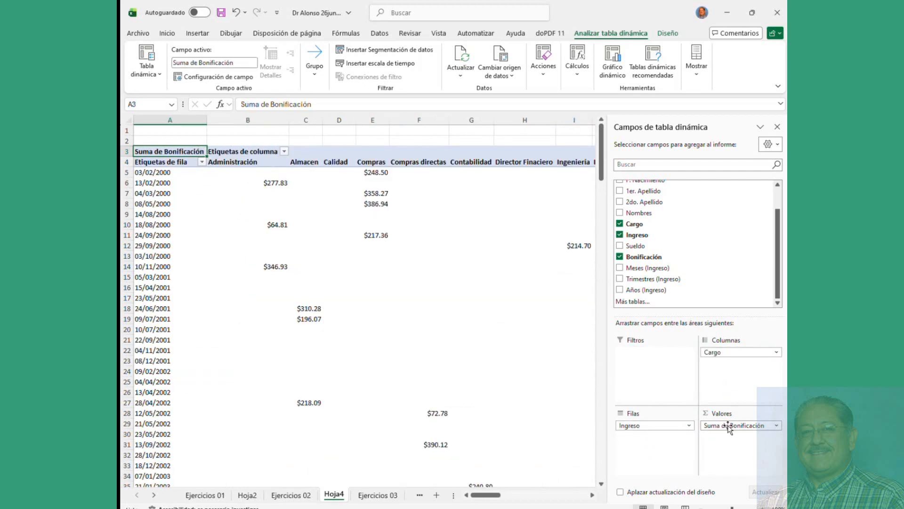
scroll(627, 249, "up", 1)
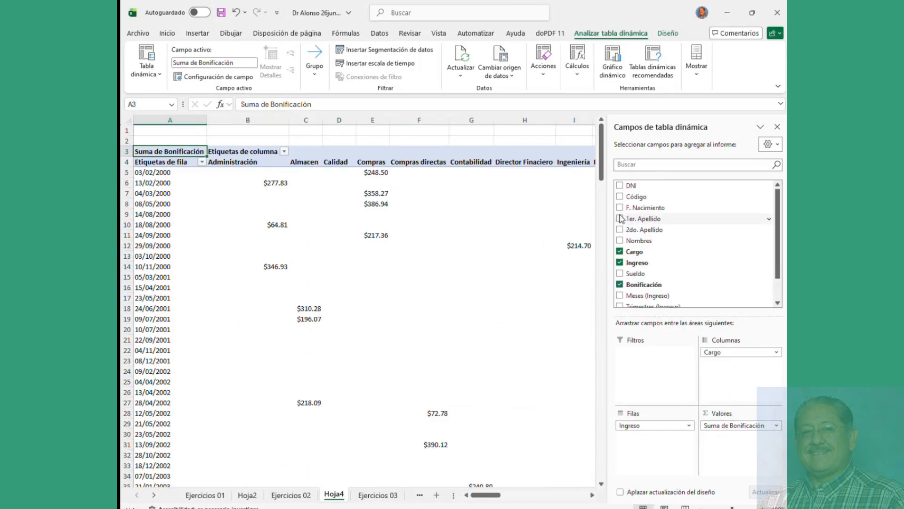
Step: Add Nombres to the rows, move Ingreso into the columns and count Cargo as a value
left_click(619, 242)
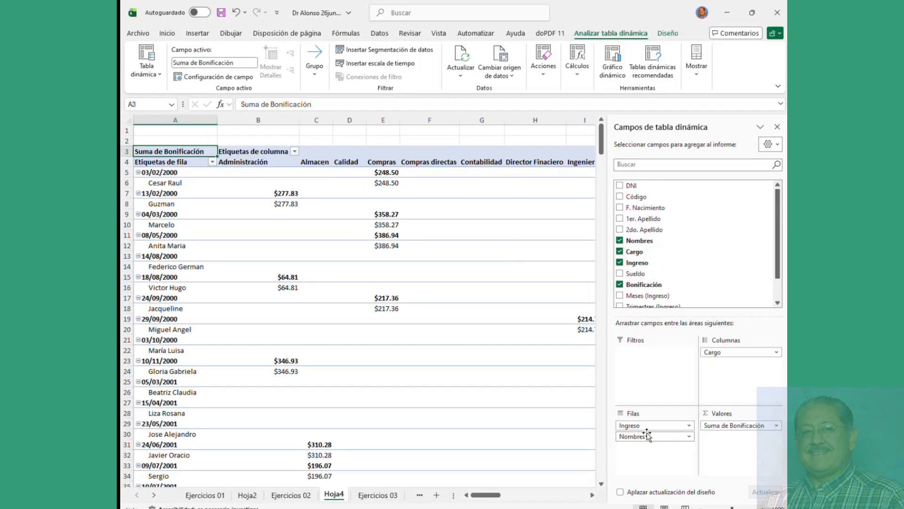
left_click_drag(646, 428, 723, 436)
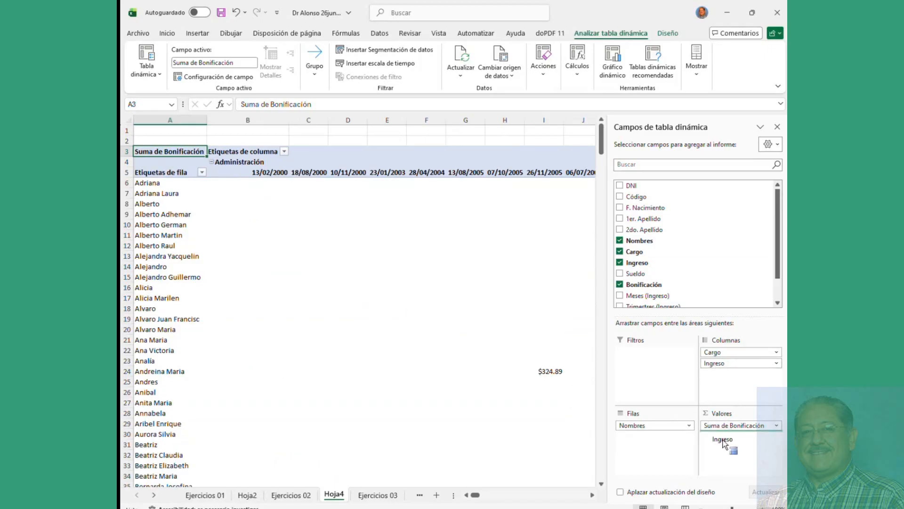
left_click_drag(715, 358, 729, 458)
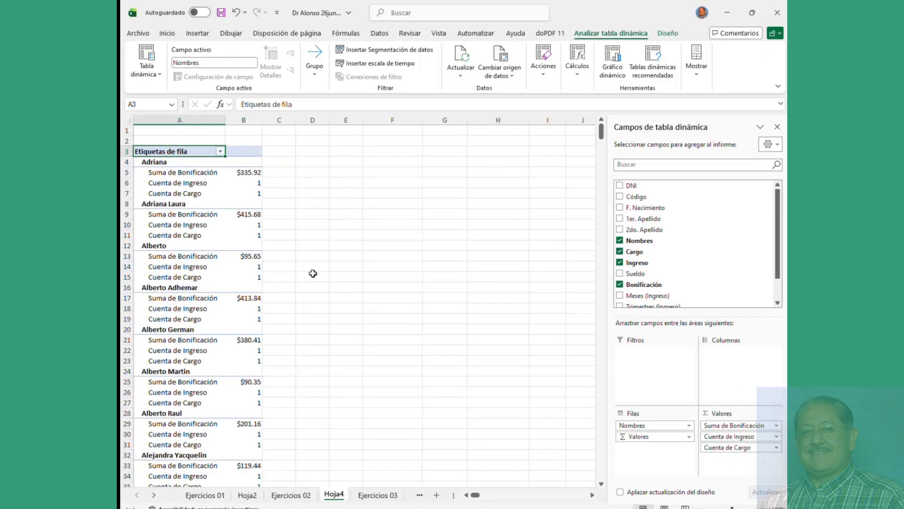
Step: Clear all pivot fields and put Cargo back as the only row labels, with no values
left_click(620, 263)
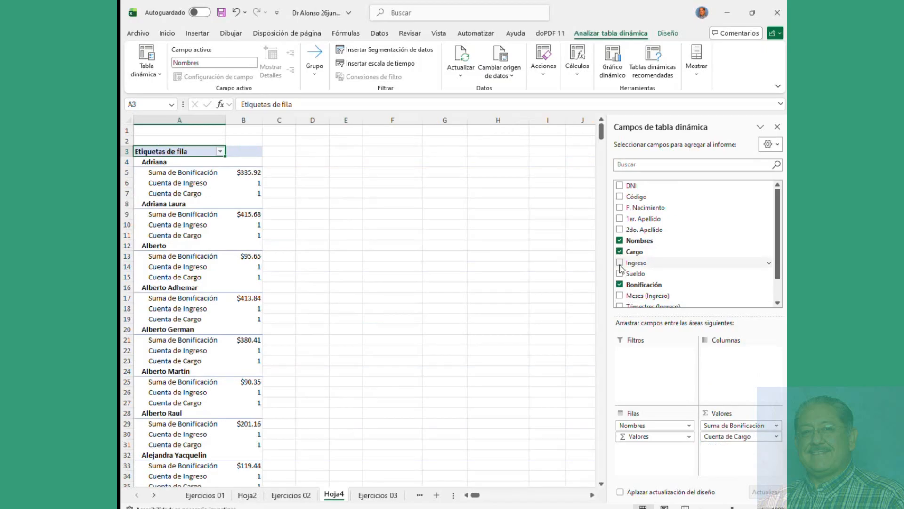
left_click(619, 285)
left_click(620, 241)
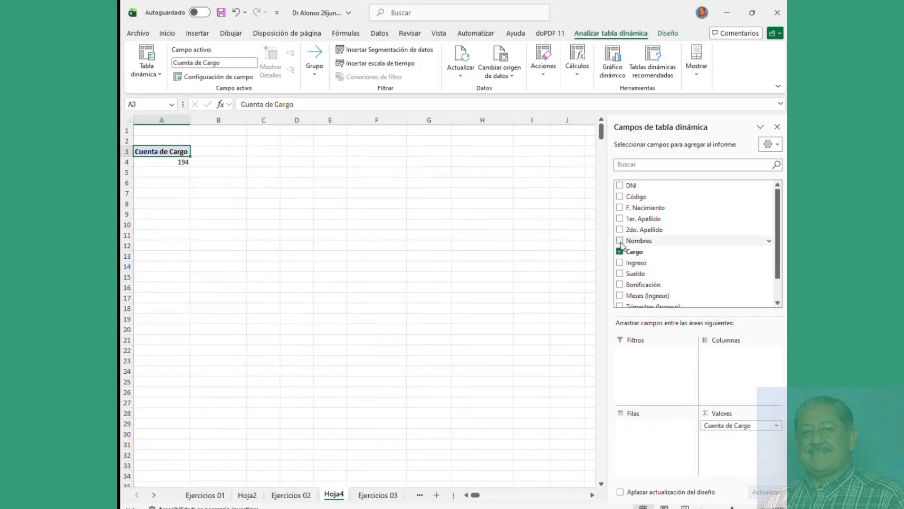
left_click(620, 252)
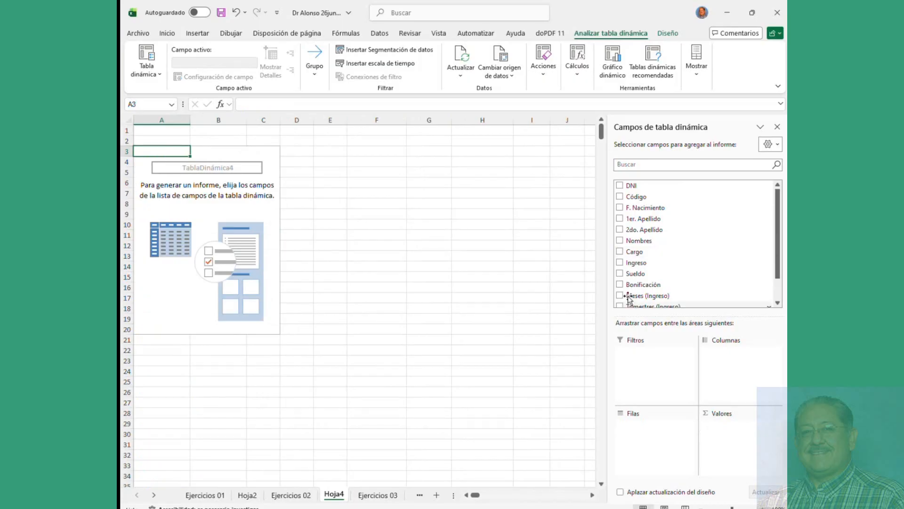
left_click_drag(633, 256, 659, 426)
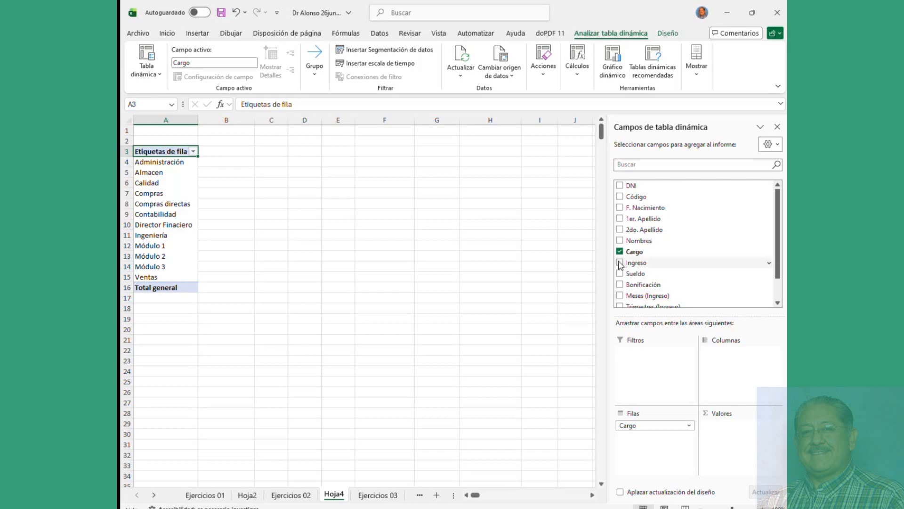
left_click(234, 175)
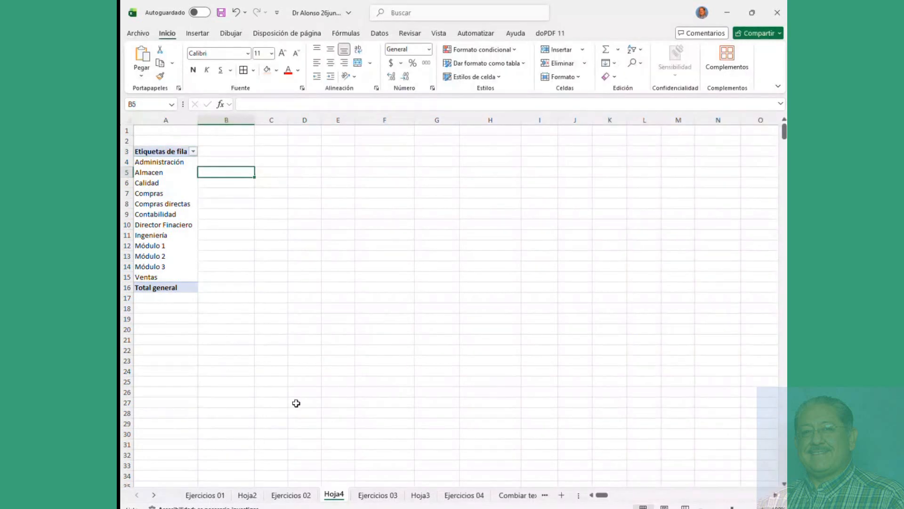
Step: Paste the Ejercicios 02 sales table as plain values starting at cell A1
left_click(291, 495)
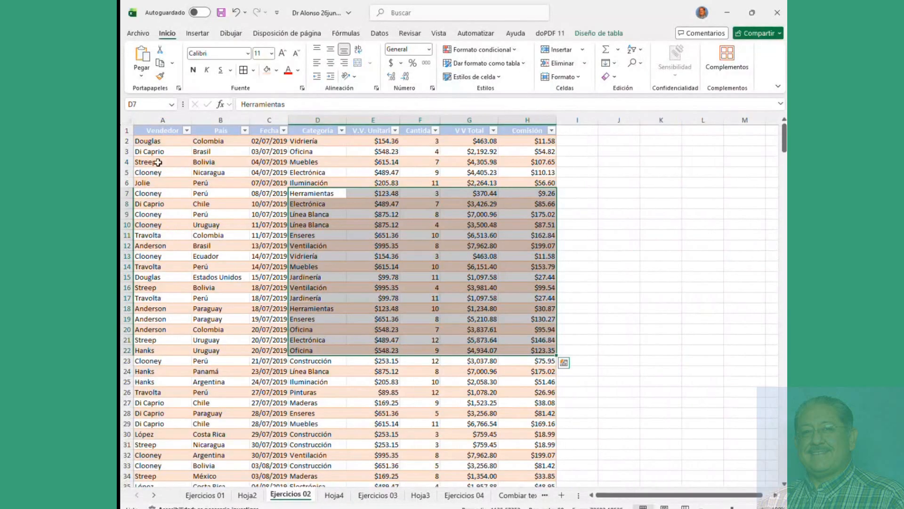
left_click(128, 121)
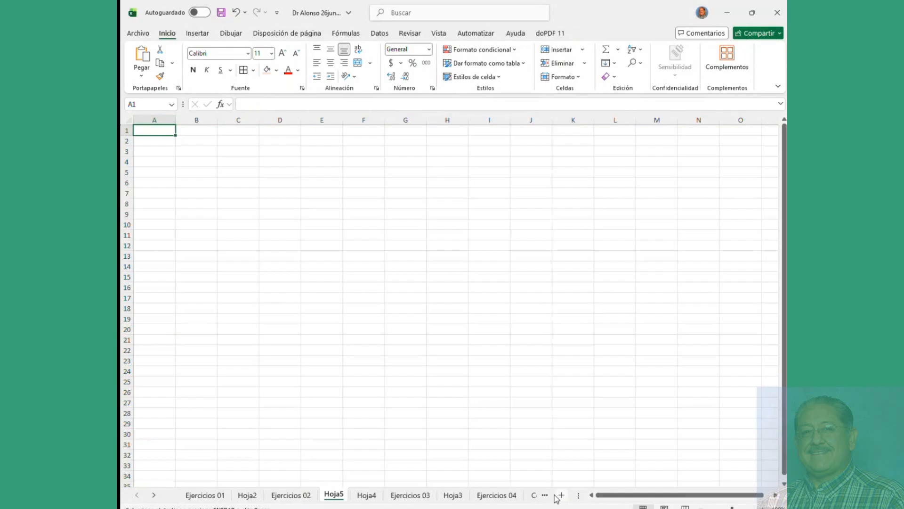
right_click(160, 127)
left_click(202, 199)
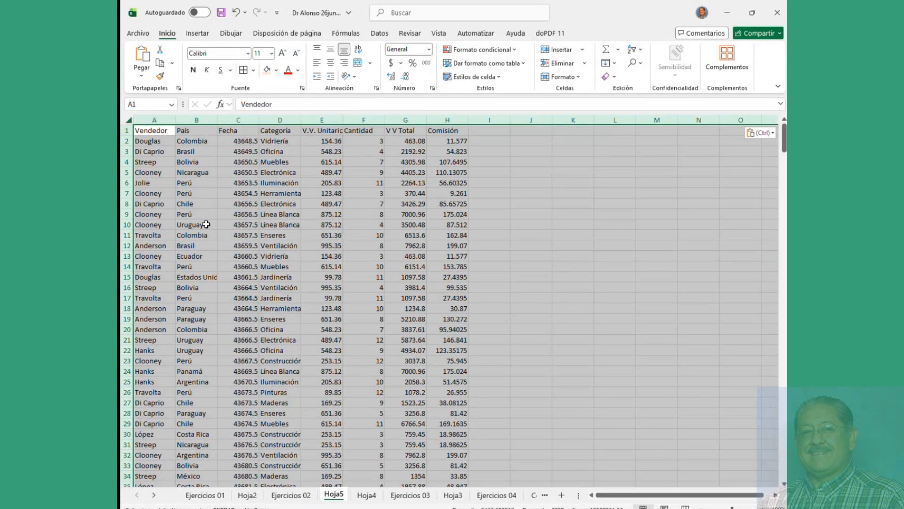
left_click(198, 233)
Step: Add all borders to the data range A1:H19
left_click_drag(150, 132, 446, 319)
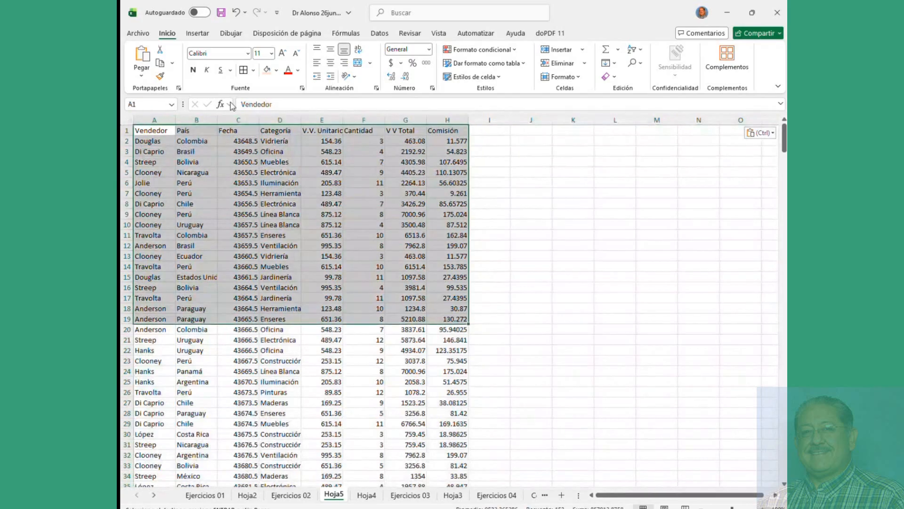
left_click(243, 71)
left_click(214, 161)
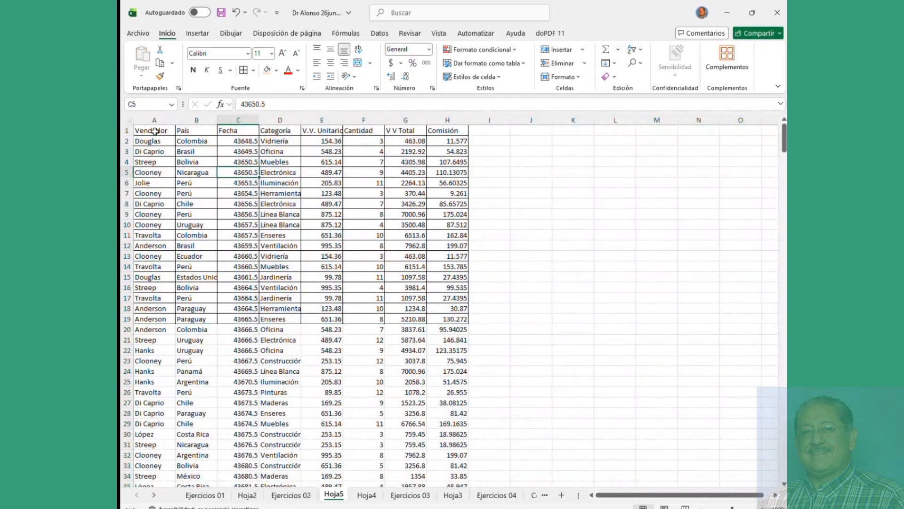
Step: Fill the header row A1:H1, Vendedor to Comisión, with light orange
left_click_drag(153, 132, 436, 121)
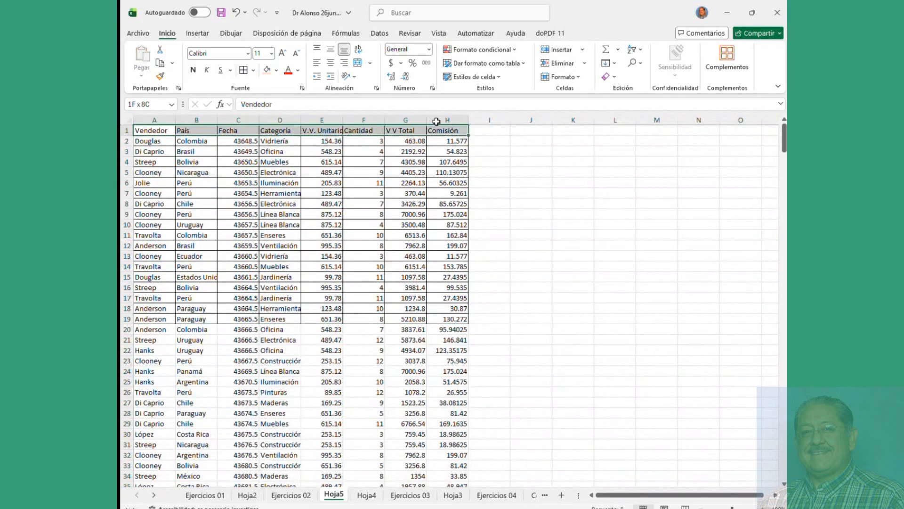
left_click(276, 70)
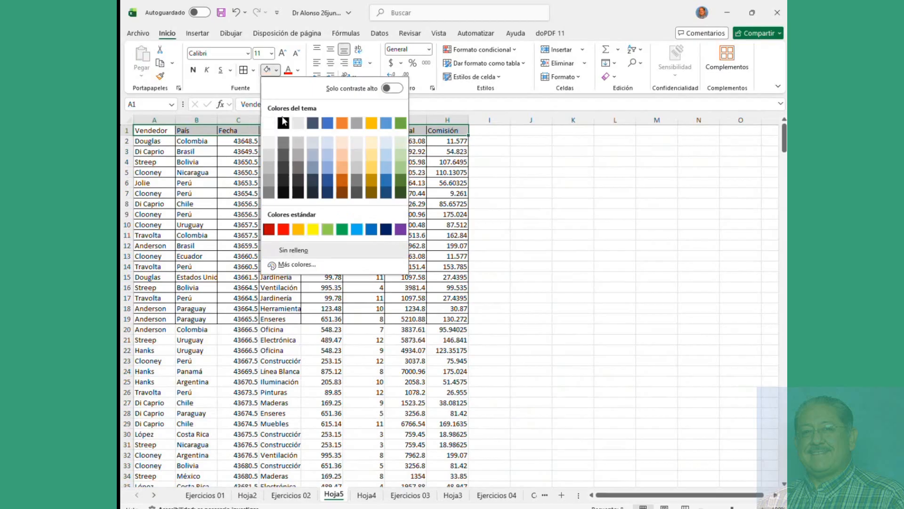
left_click(348, 172)
left_click(280, 225)
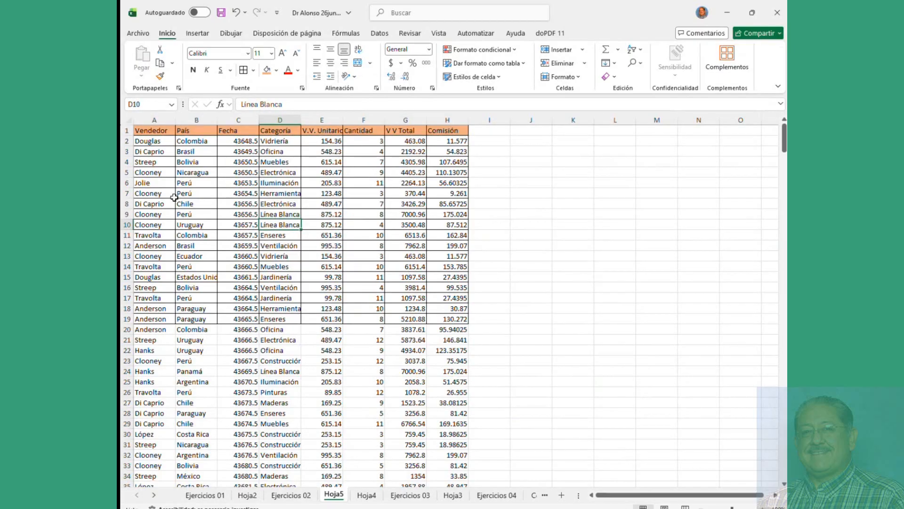
left_click(154, 142)
left_click_drag(153, 131, 460, 309)
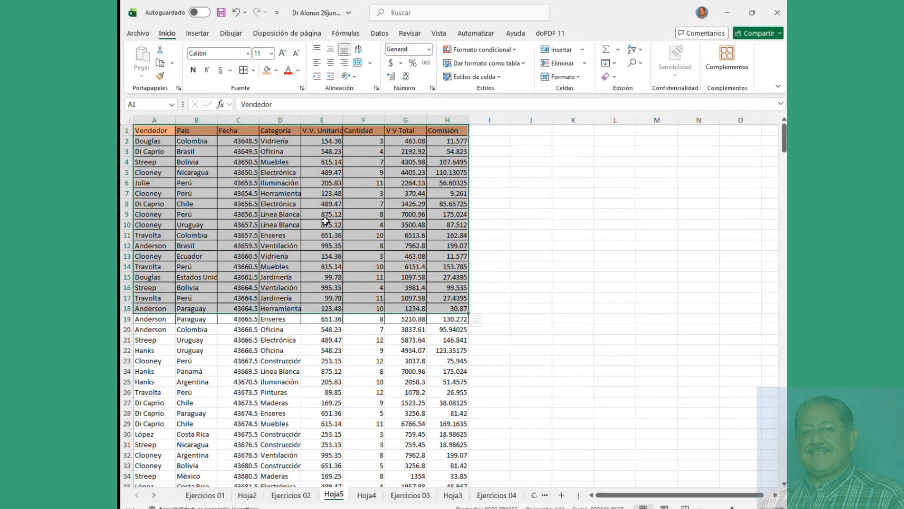
left_click(296, 214)
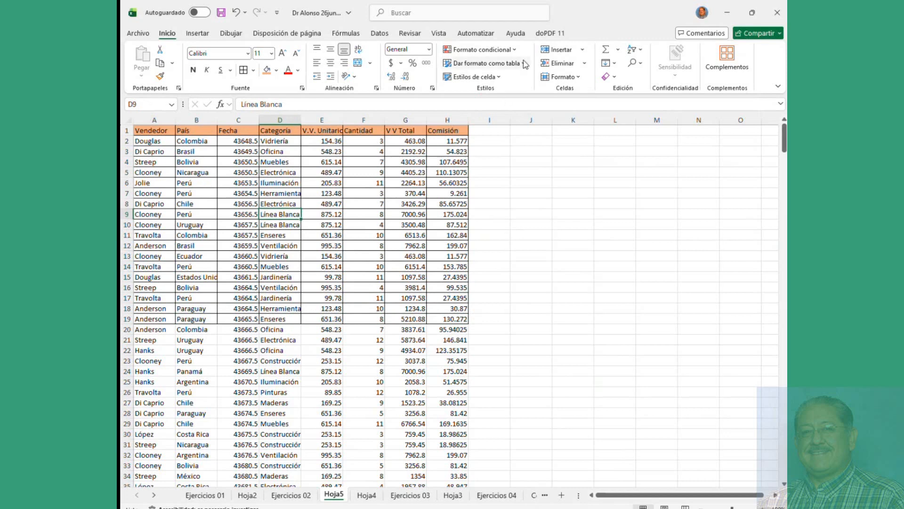
Step: Format the range A1:H415 as a light orange banded table with headers
left_click(478, 64)
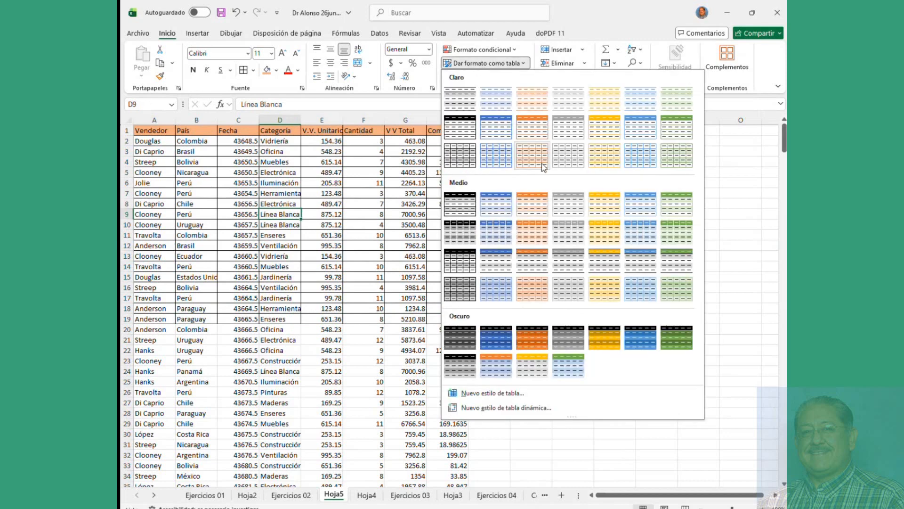
left_click(539, 230)
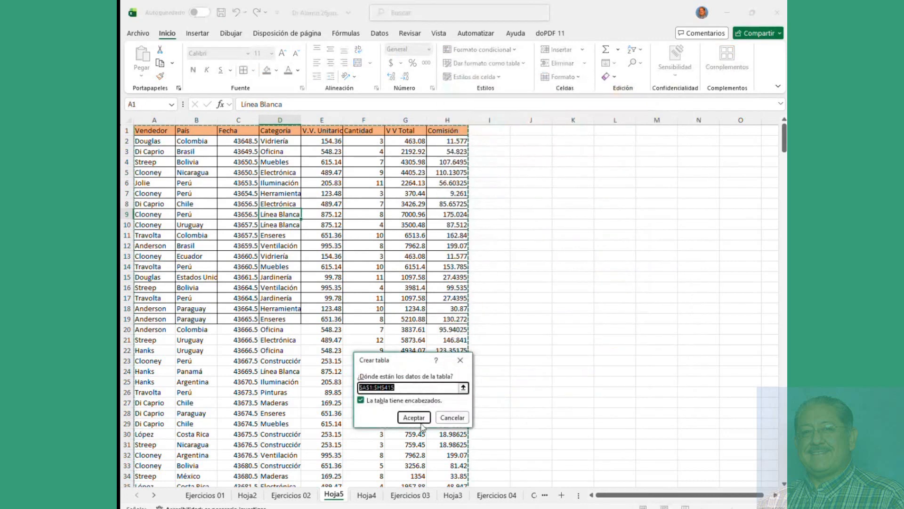
left_click(414, 418)
left_click(393, 227)
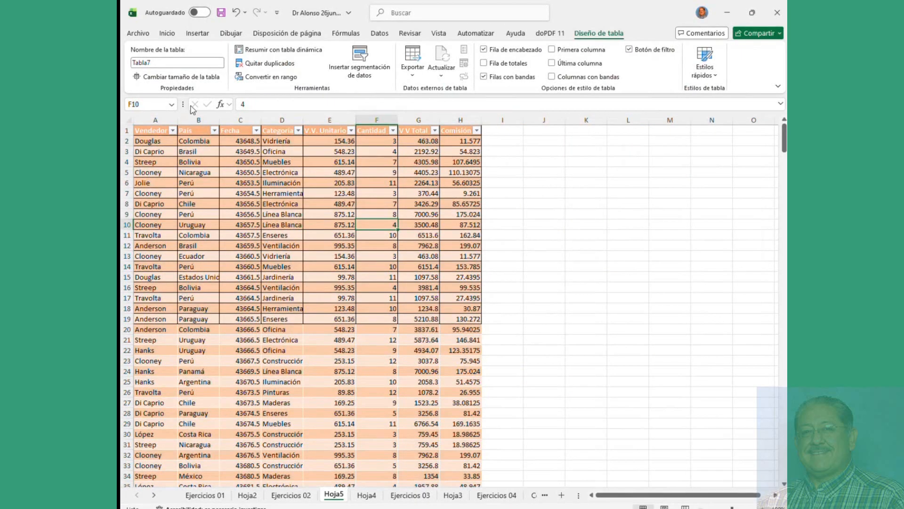
Step: Rename the new table to Ventas2
left_click(180, 60)
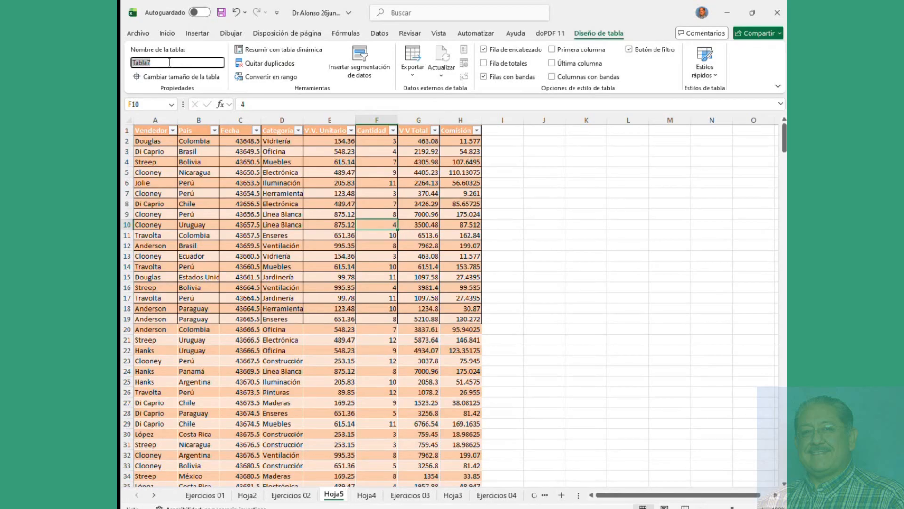
type("Alonso1")
key("BackSpace")
key("BackSpace")
key("BackSpace")
key("BackSpace")
key("BackSpace")
key("BackSpace")
key("BackSpace")
type("Ventas2")
key("Return")
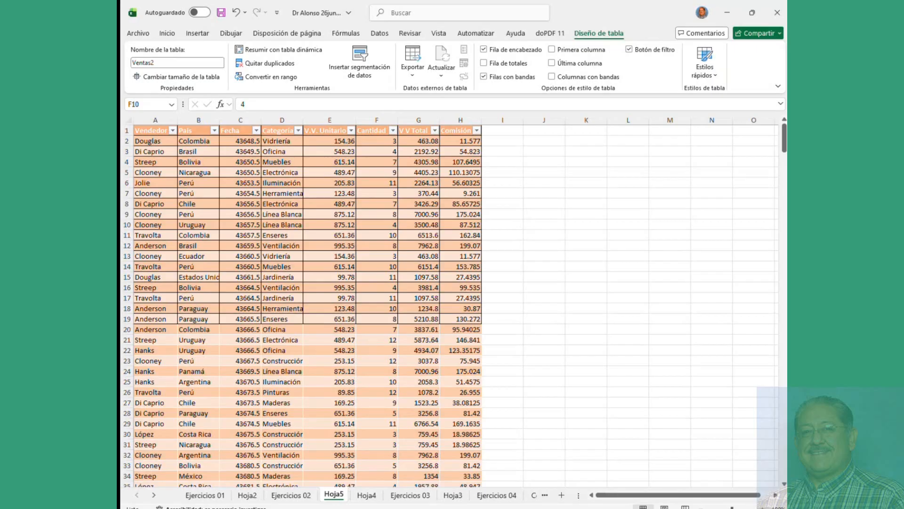
Step: On Ejercicios 01, read the BUSCARV formula in L2 and the CONCATENAR formulas in K6, K4 and K9
left_click(250, 499)
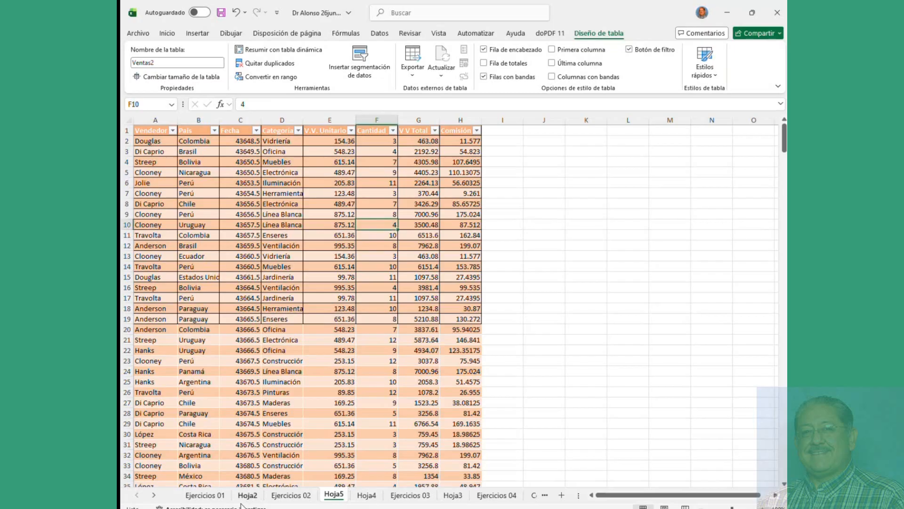
left_click(209, 500)
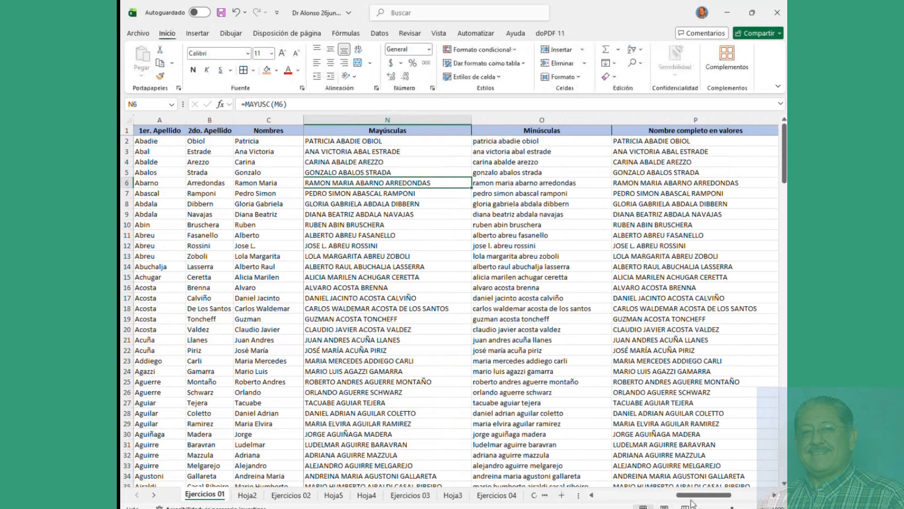
left_click_drag(693, 500, 650, 495)
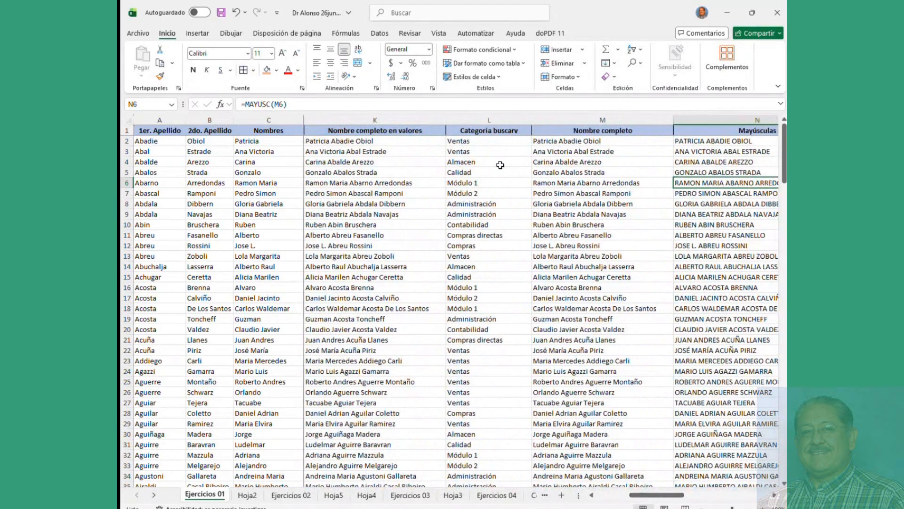
left_click(495, 142)
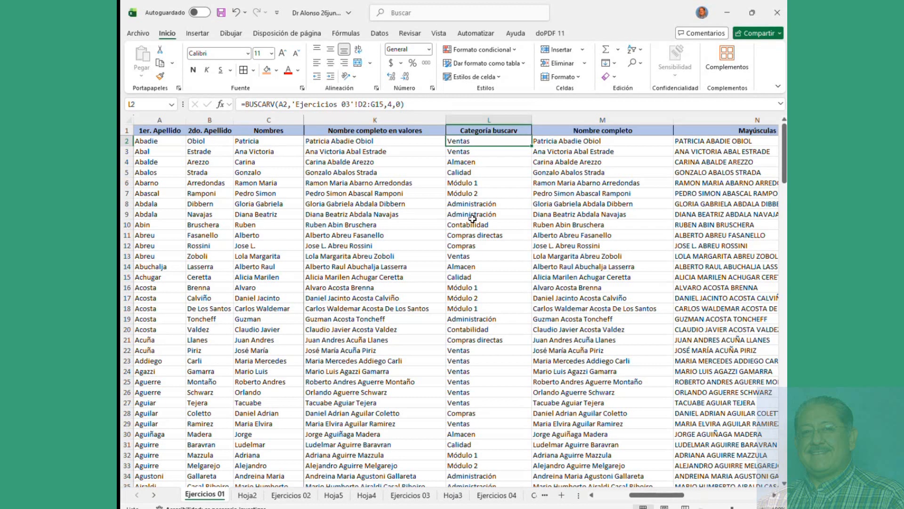
left_click(360, 180)
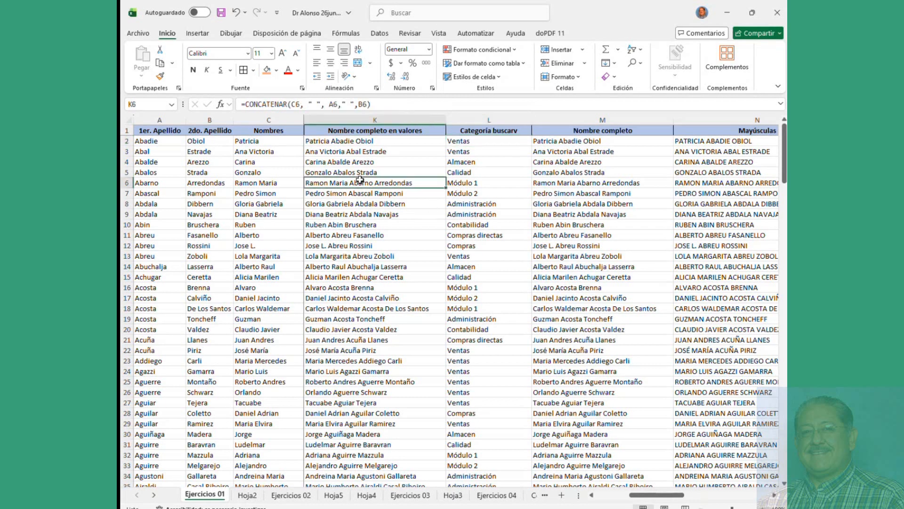
left_click(341, 162)
left_click(258, 165)
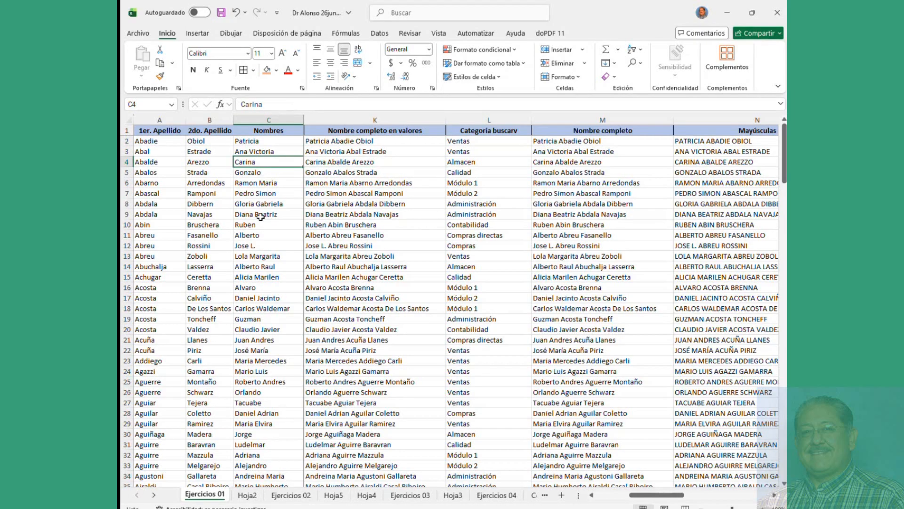
left_click(366, 212)
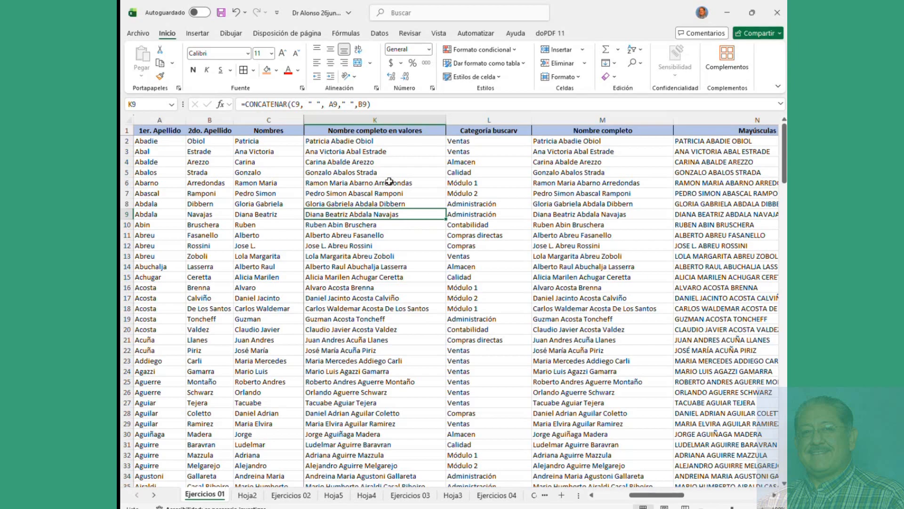
Step: Return to the Hoja2 pivot table of sales by Vendedor
scroll(382, 184, "up", 3)
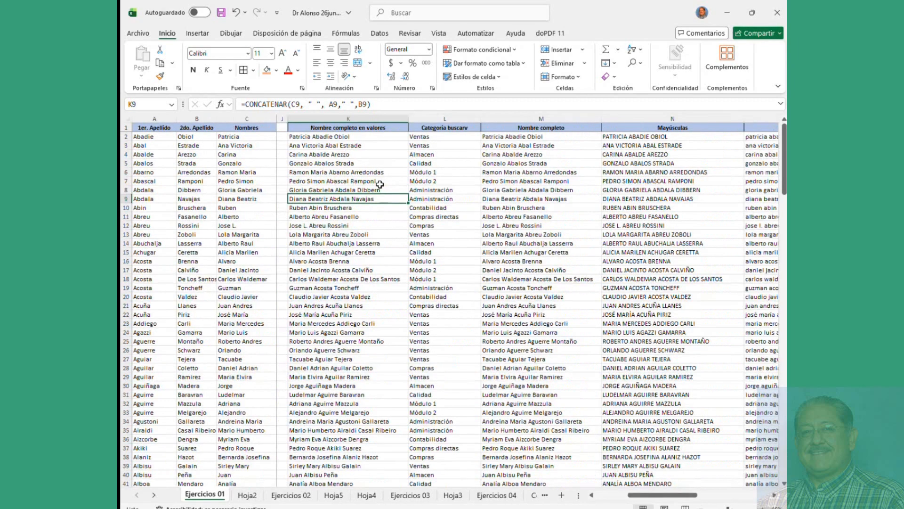
scroll(379, 184, "down", 2)
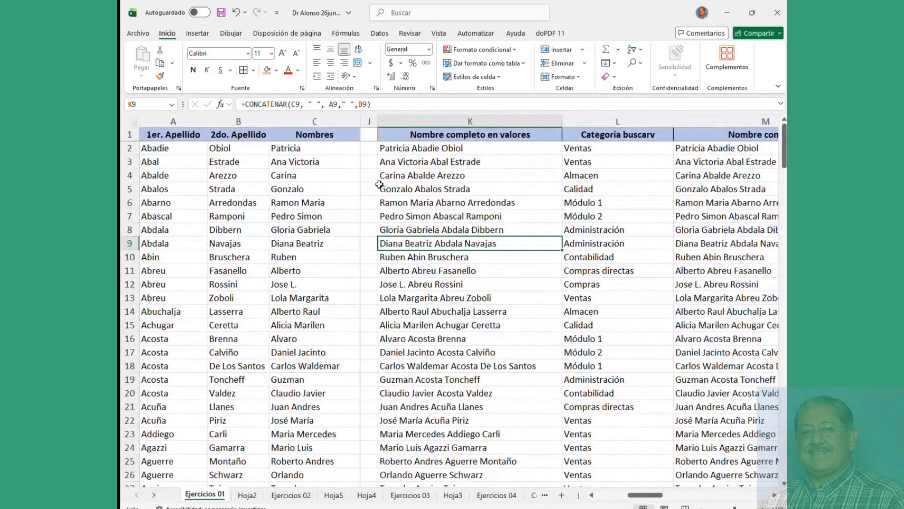
left_click(247, 494)
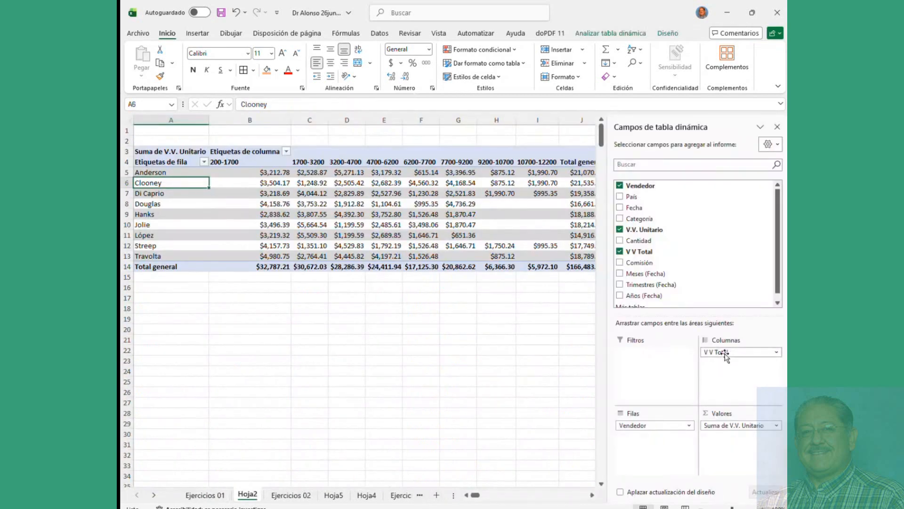
left_click_drag(723, 353, 714, 447)
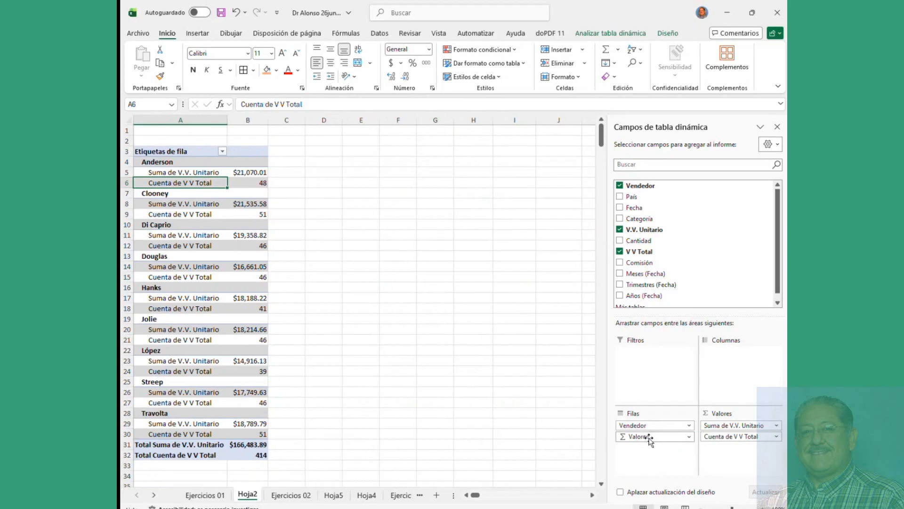
left_click_drag(655, 438, 732, 447)
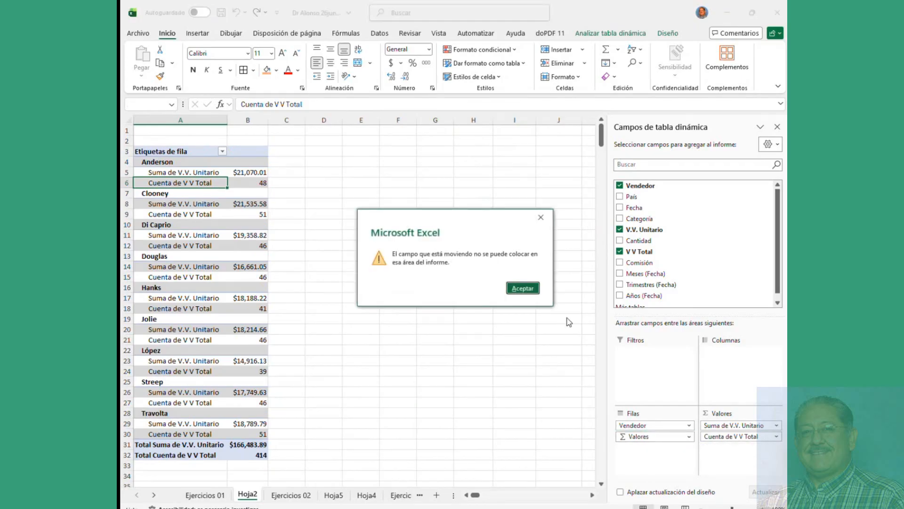
left_click(523, 288)
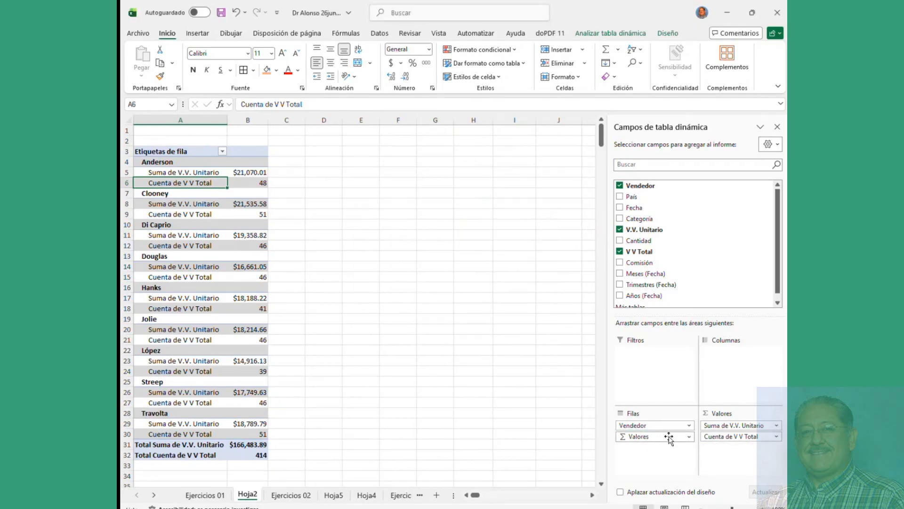
left_click_drag(669, 437, 728, 382)
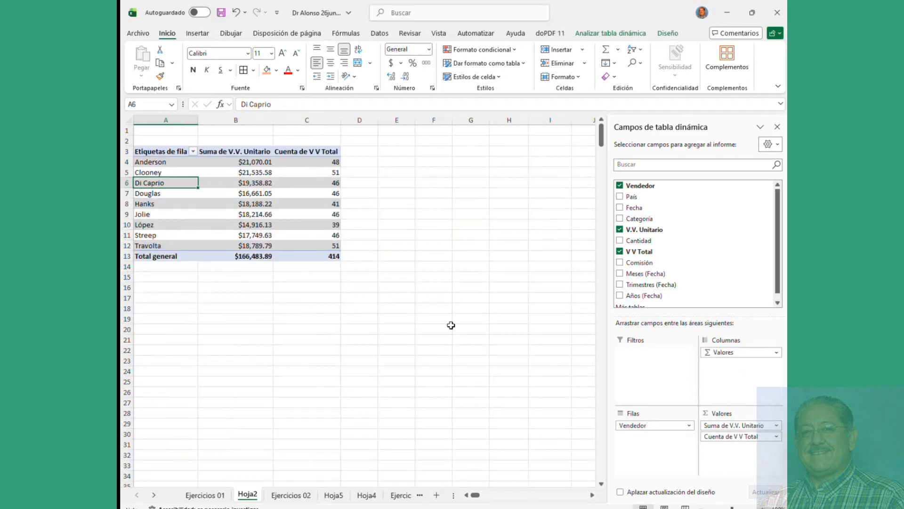
left_click_drag(167, 165, 327, 246)
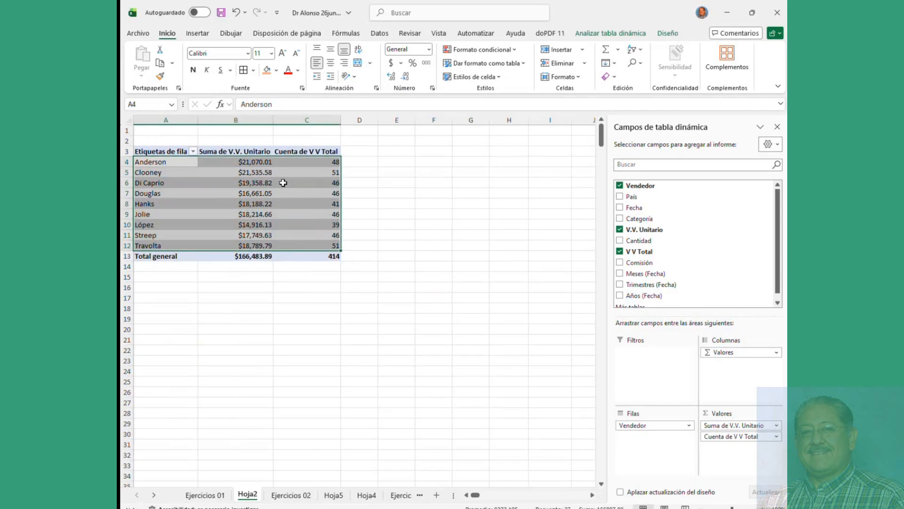
left_click(232, 185)
left_click(611, 35)
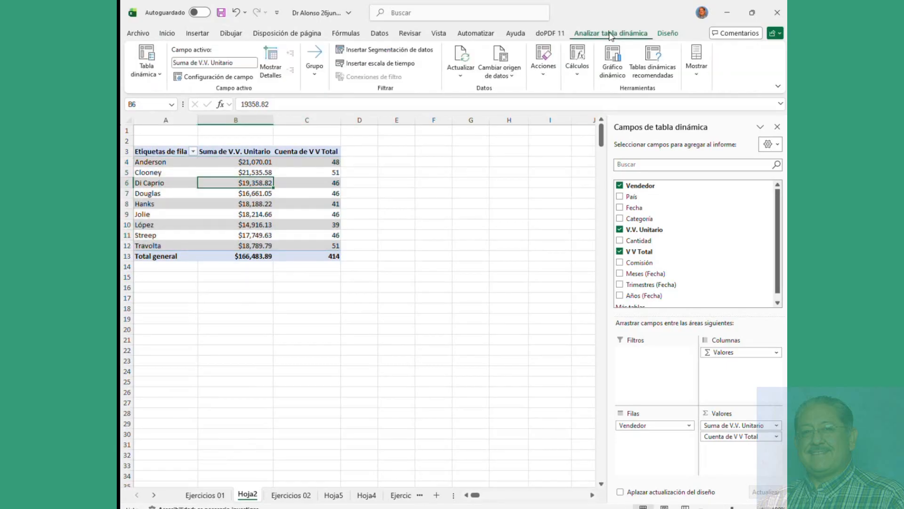
left_click(668, 34)
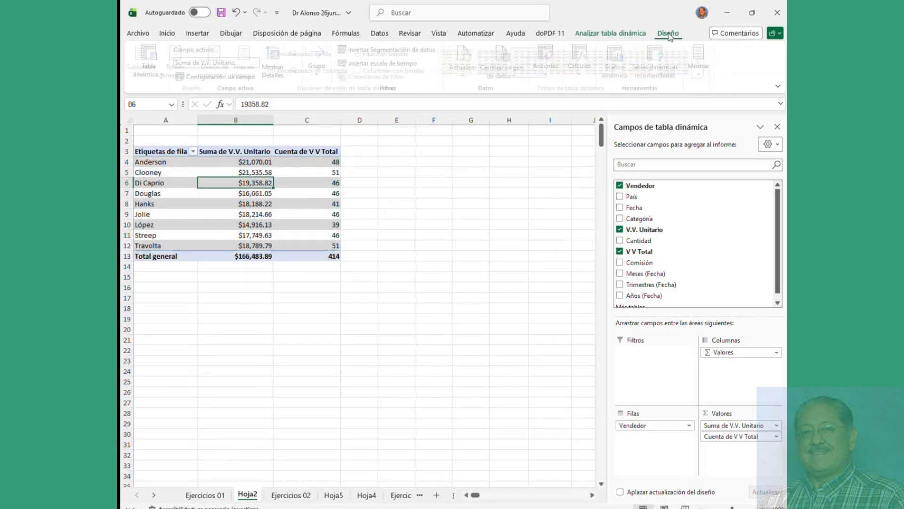
left_click(629, 36)
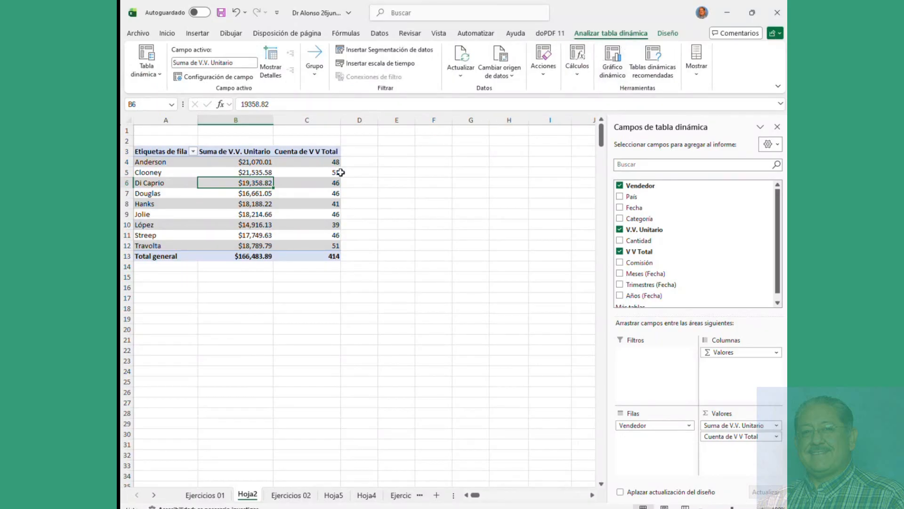
left_click(288, 190)
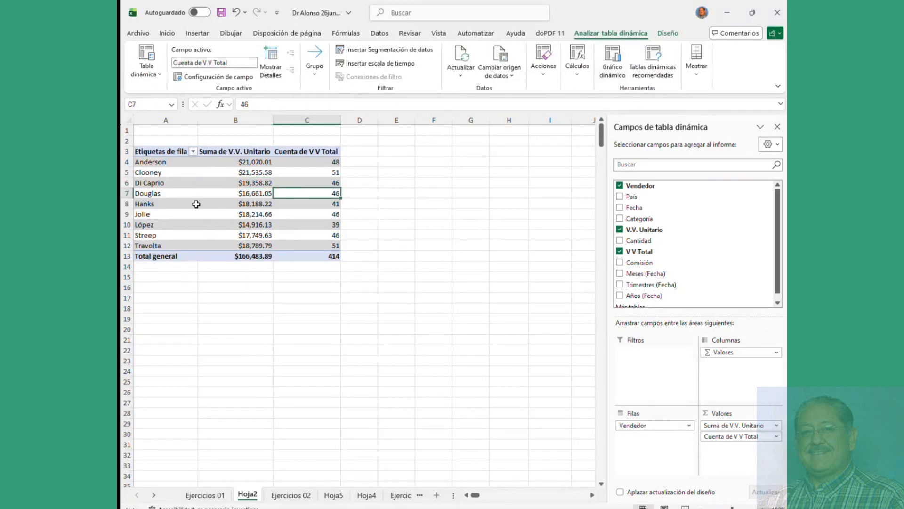
left_click(194, 35)
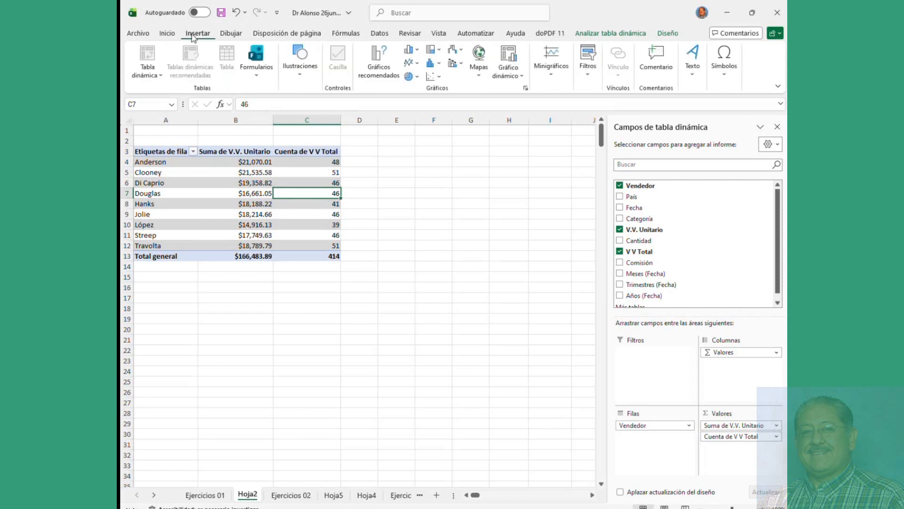
left_click(167, 34)
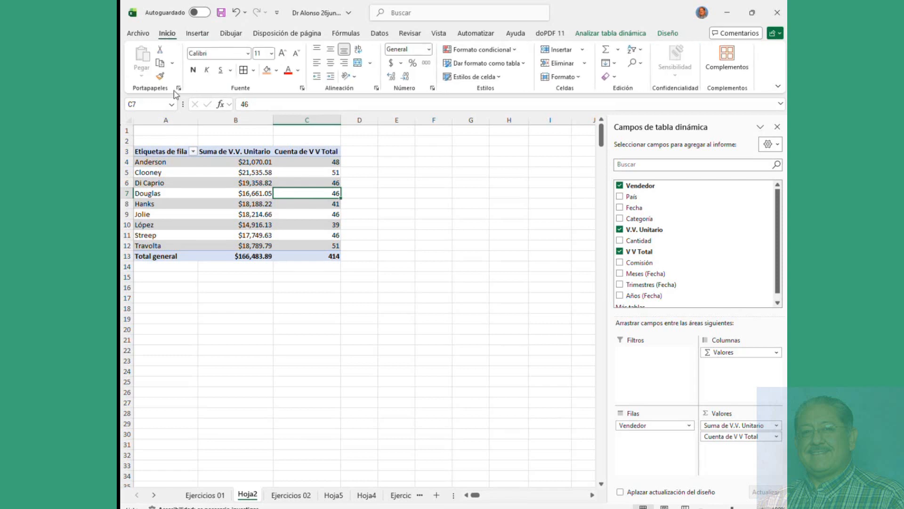
left_click(192, 186)
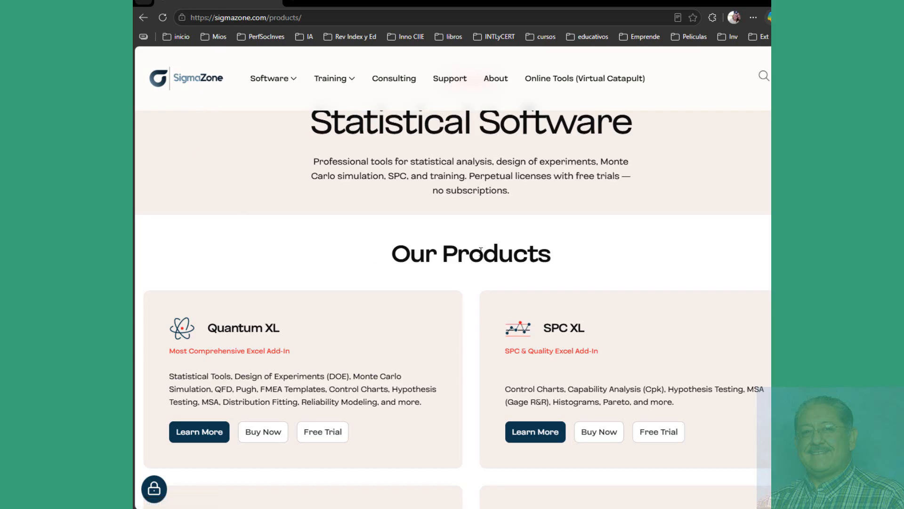
scroll(481, 250, "down", 3)
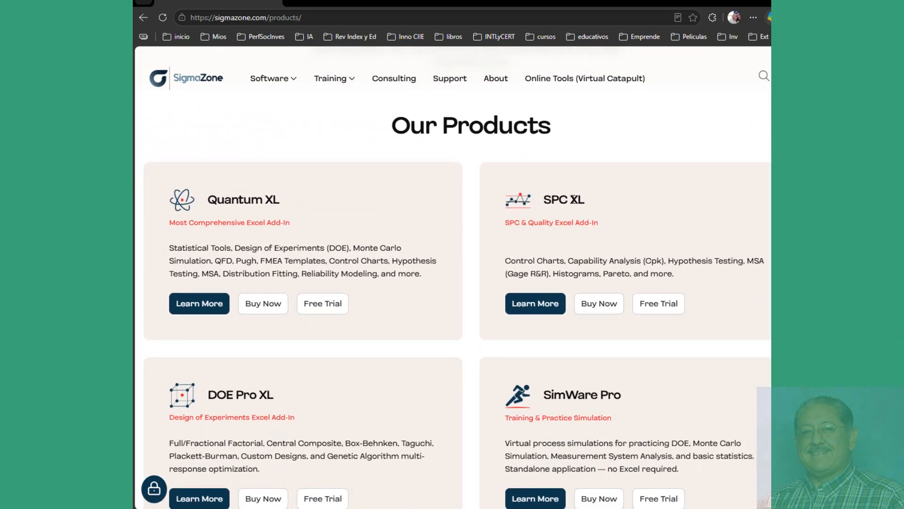
left_click(656, 307)
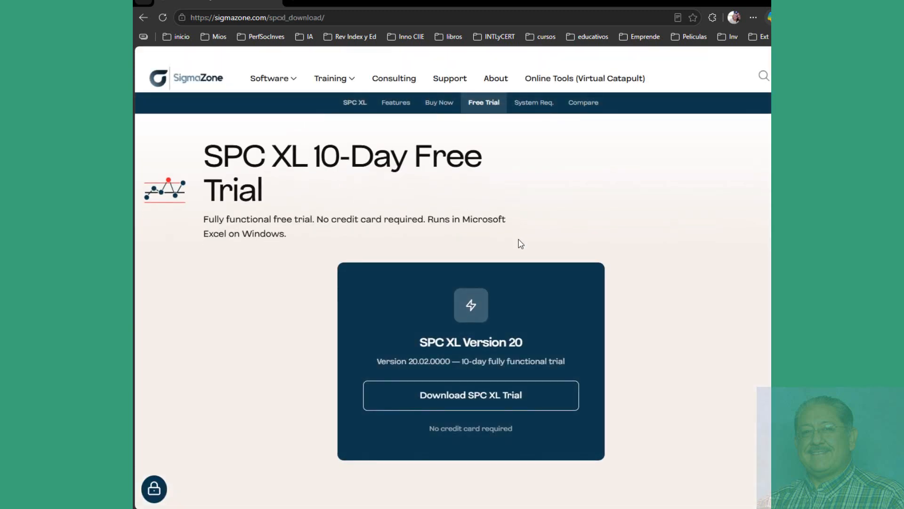
scroll(485, 306, "down", 1)
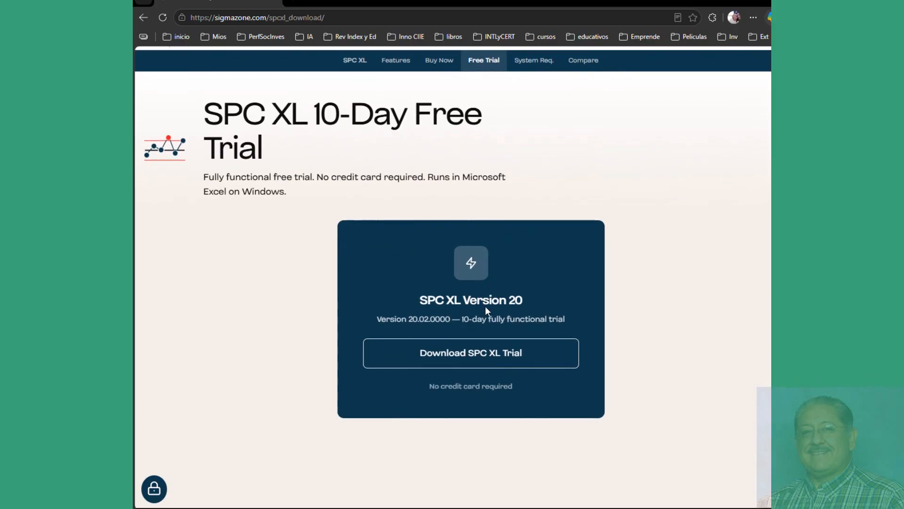
scroll(485, 306, "up", 1)
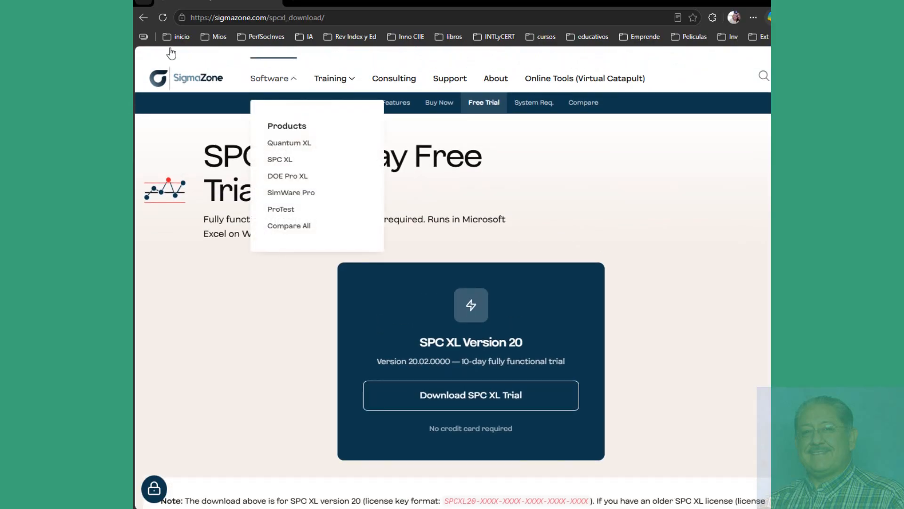
left_click(143, 18)
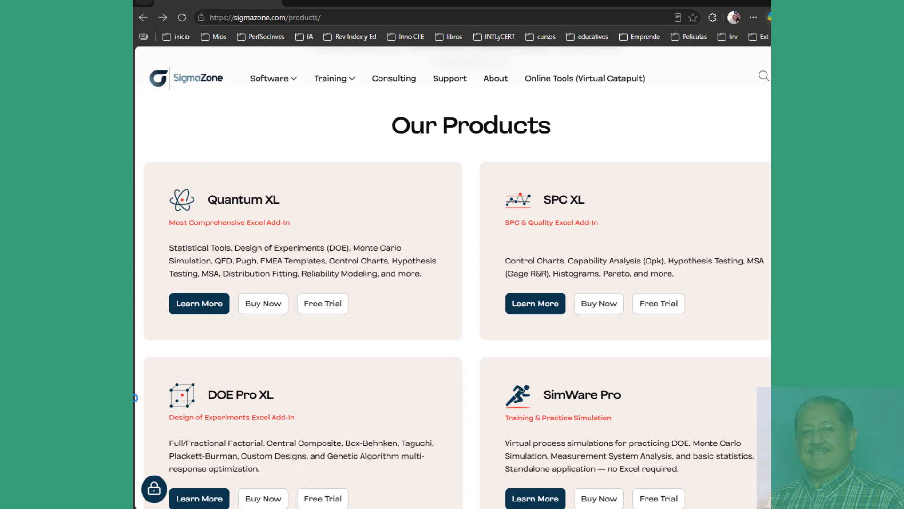
left_click(415, 508)
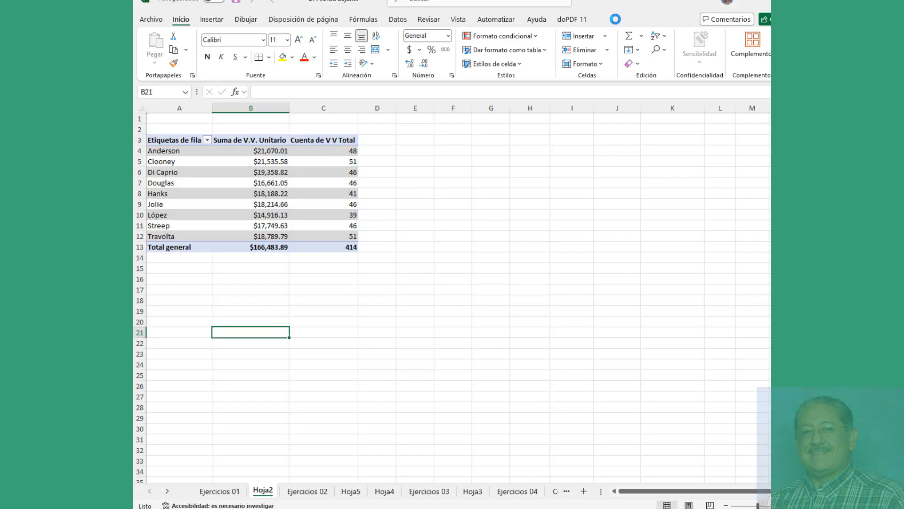
Step: Survey SigmaZone's Control charts, Analysis Diagrams, Analysis Tools and Problem Id Tools menus
left_click(616, 20)
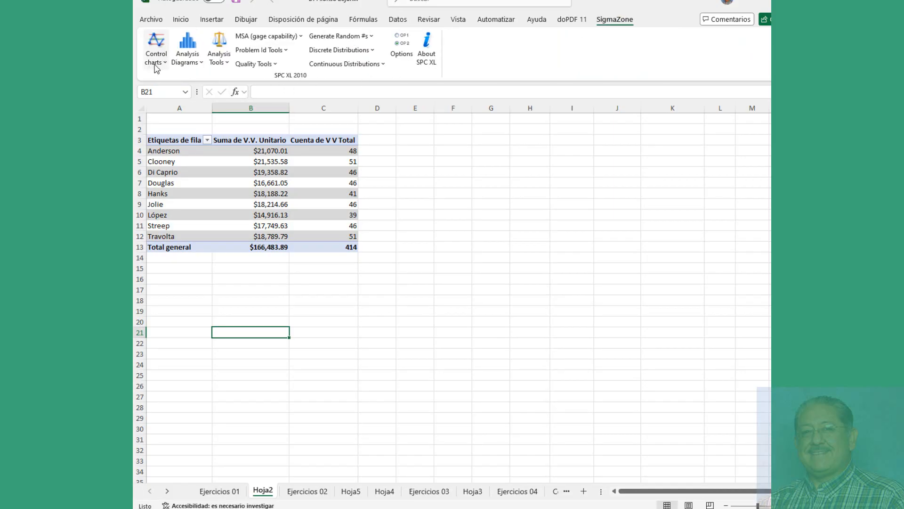
left_click(167, 67)
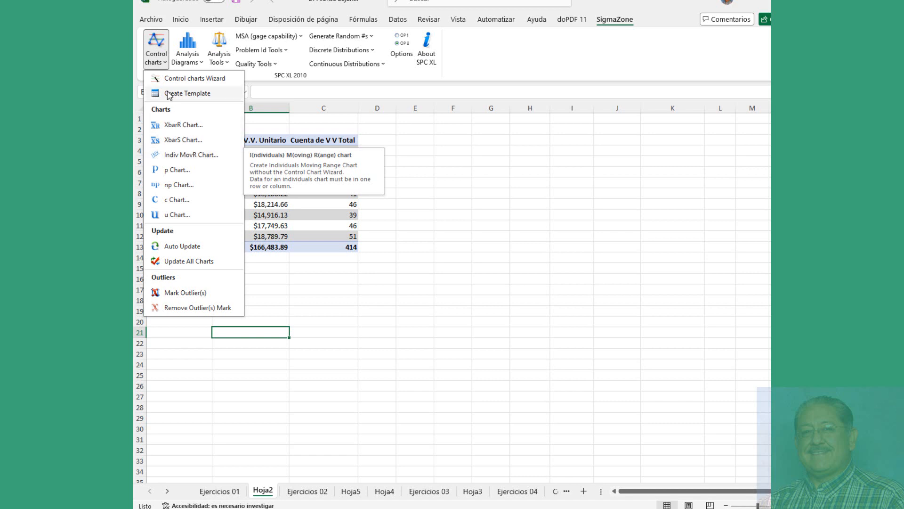
left_click(187, 59)
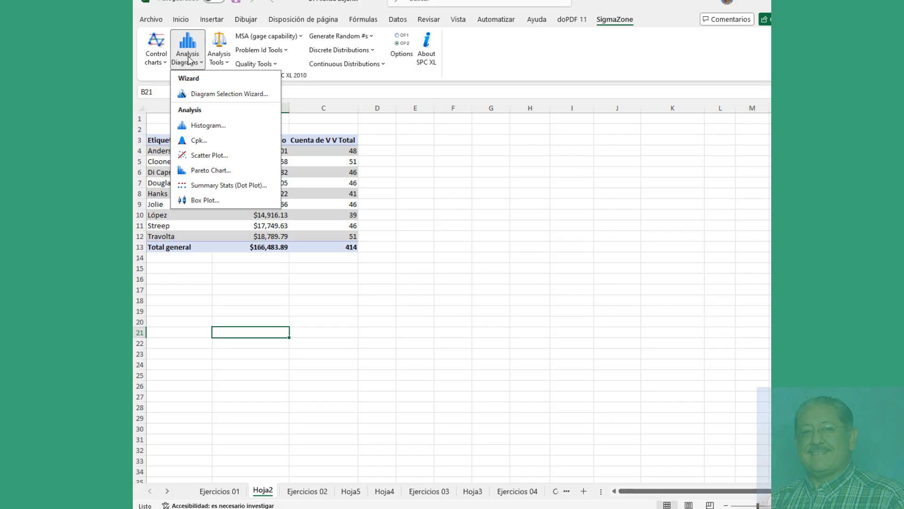
left_click(221, 60)
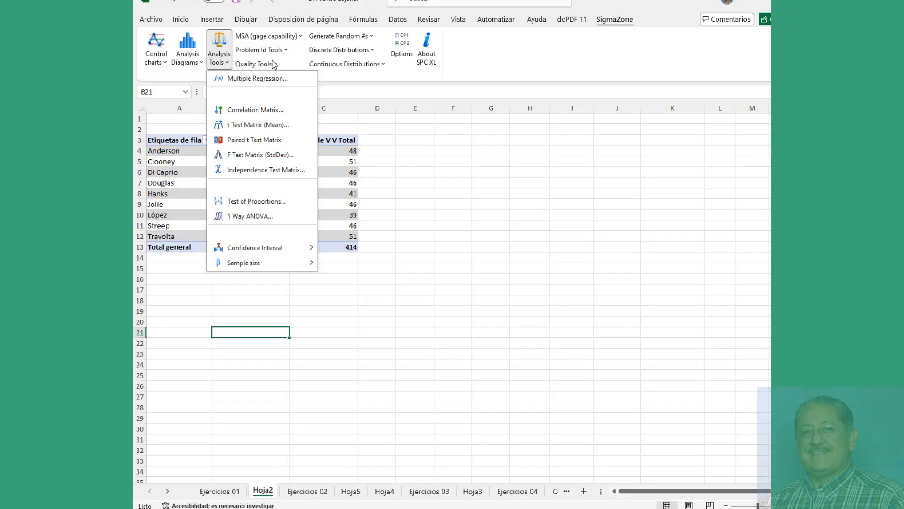
left_click(283, 51)
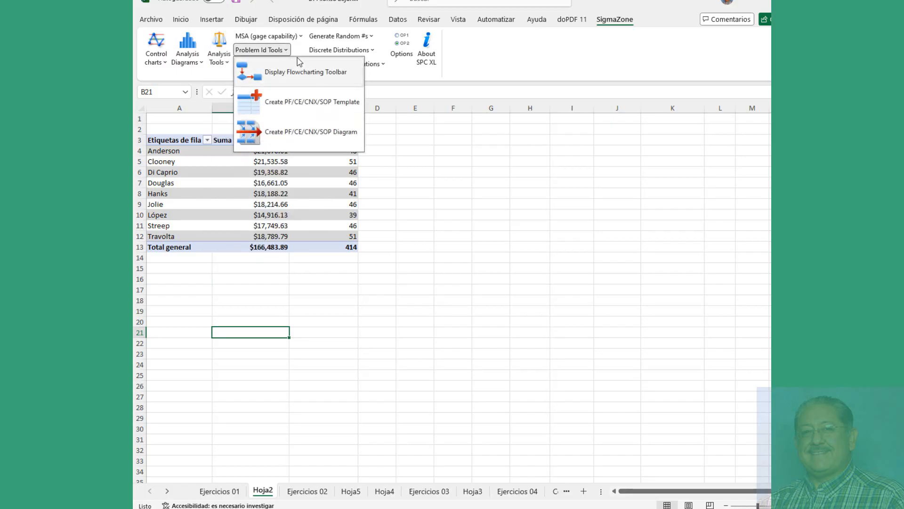
Step: Look over the Quality Tools, then choose Analysis Diagrams > Histogram
left_click(459, 70)
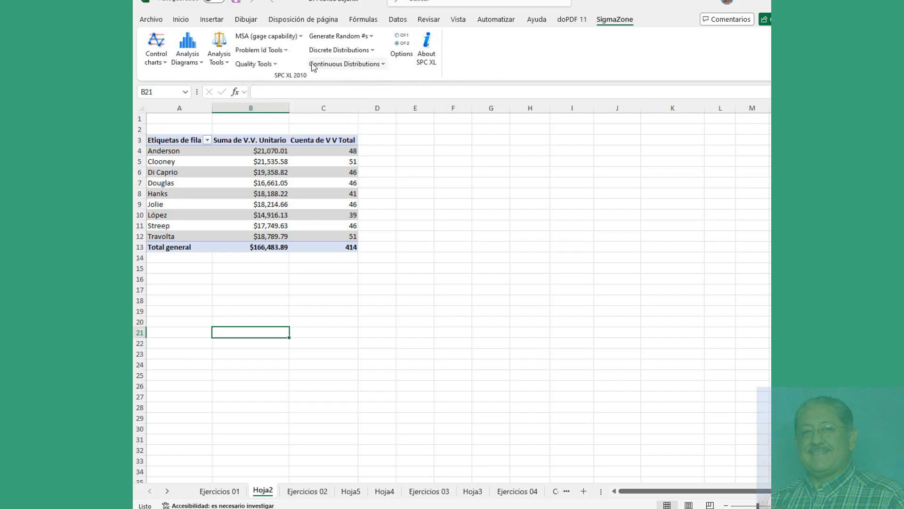
left_click(262, 65)
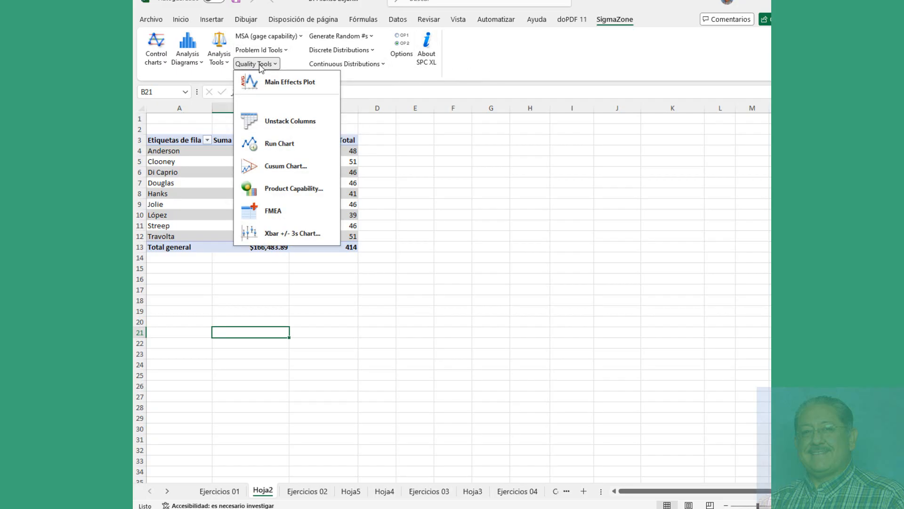
left_click(189, 66)
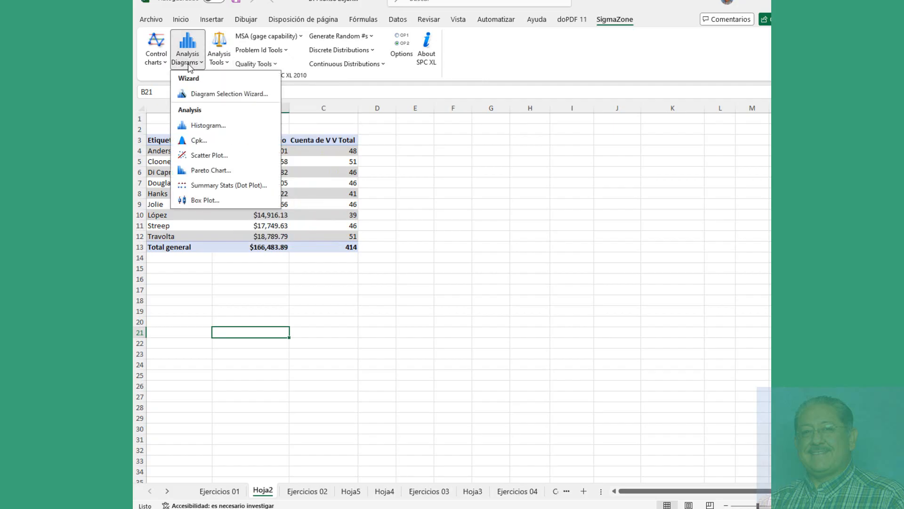
left_click(200, 128)
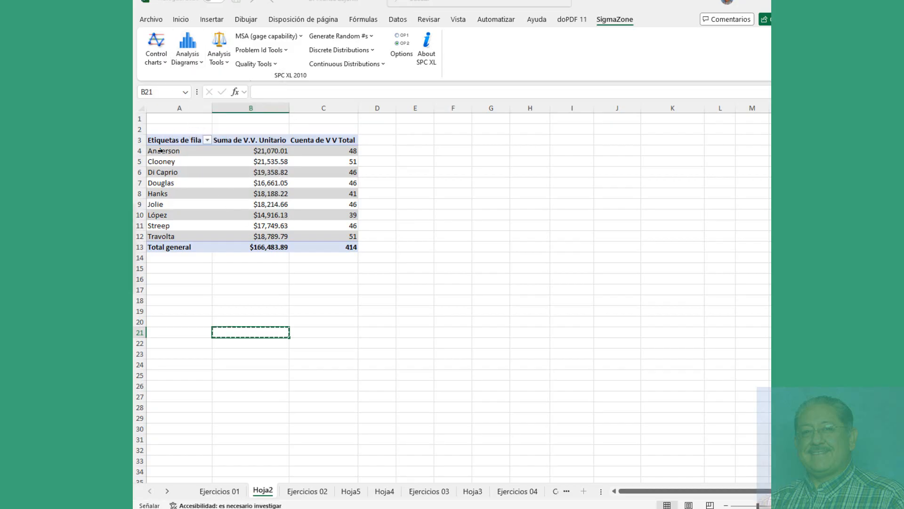
Step: Use A3:C12, headers included, as the histogram range to build the Histogram sheet (mean 9272.1)
left_click_drag(165, 147, 323, 235)
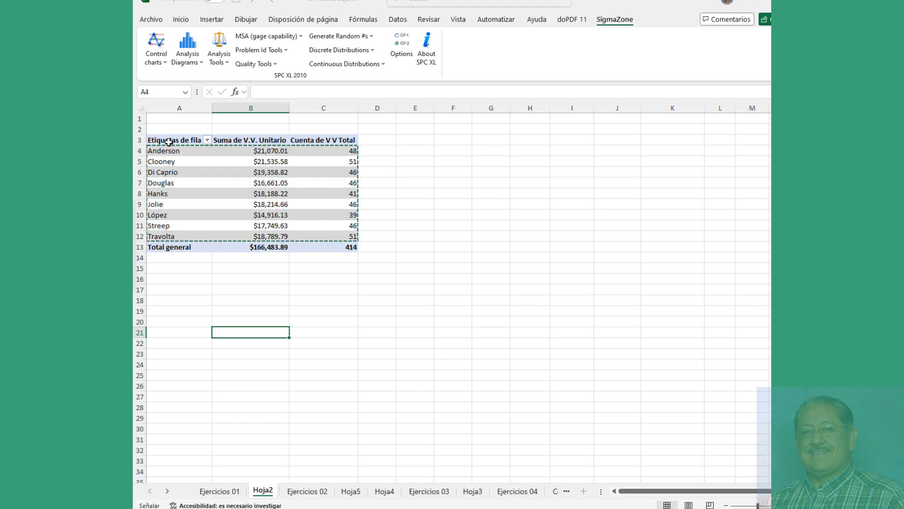
left_click_drag(170, 141, 314, 235)
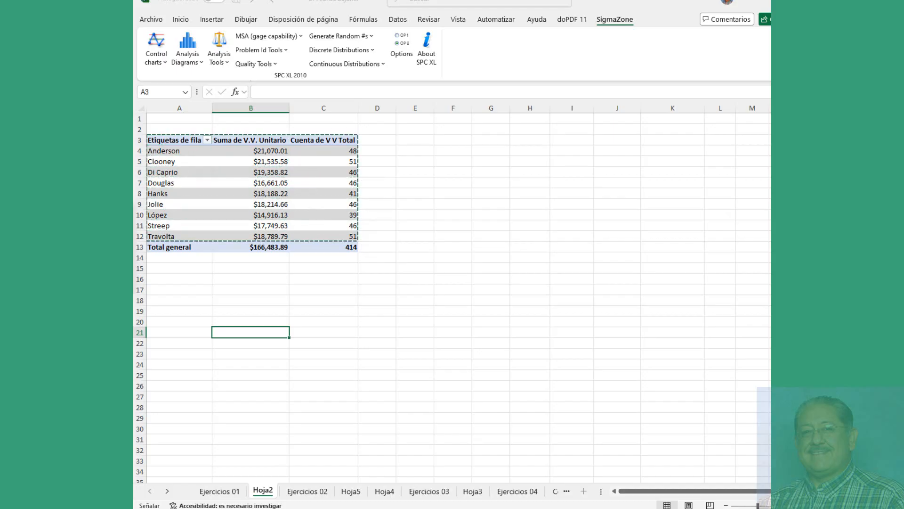
key("Return")
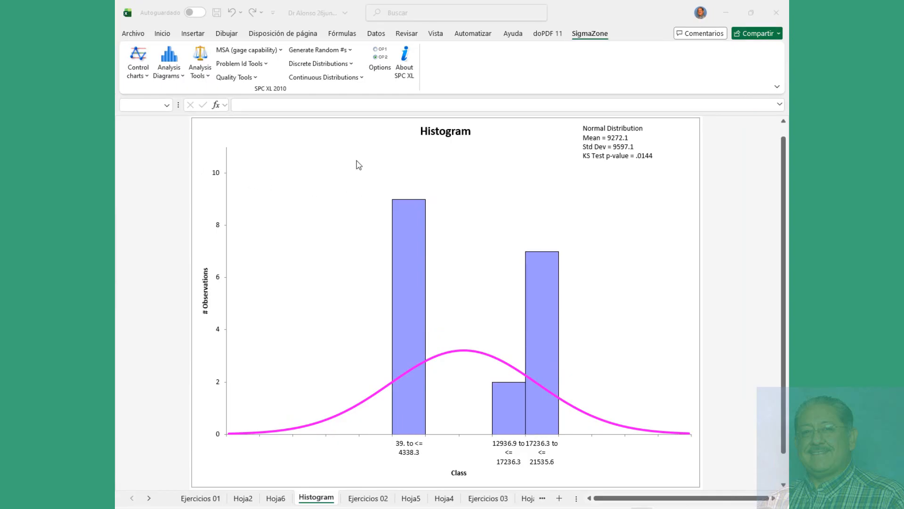
left_click(138, 76)
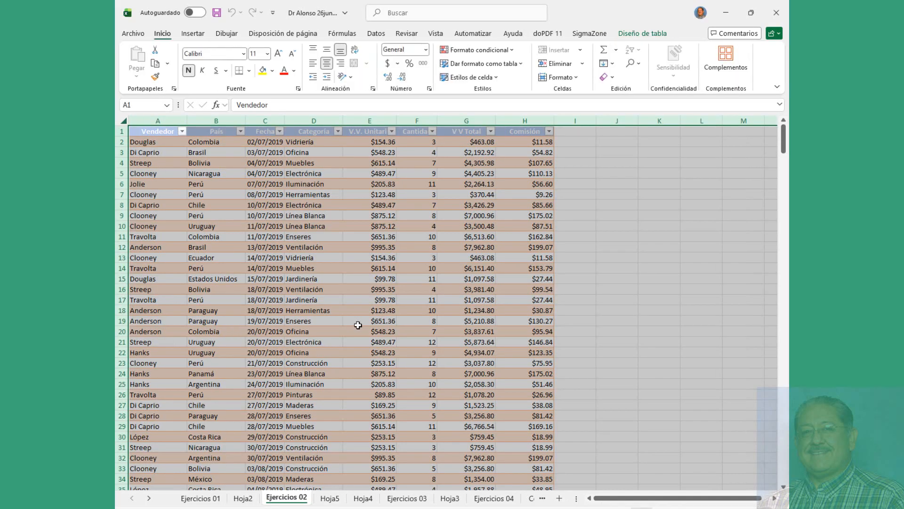
Step: From the Ejercicios 02 sales table, run an SPC XL XbarR Chart on columns E:F
left_click(362, 322)
left_click(151, 141)
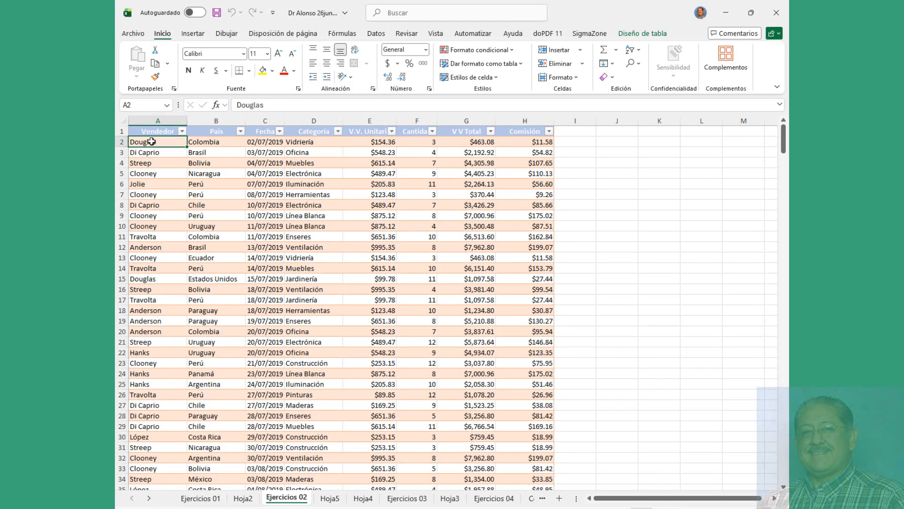
left_click(152, 132)
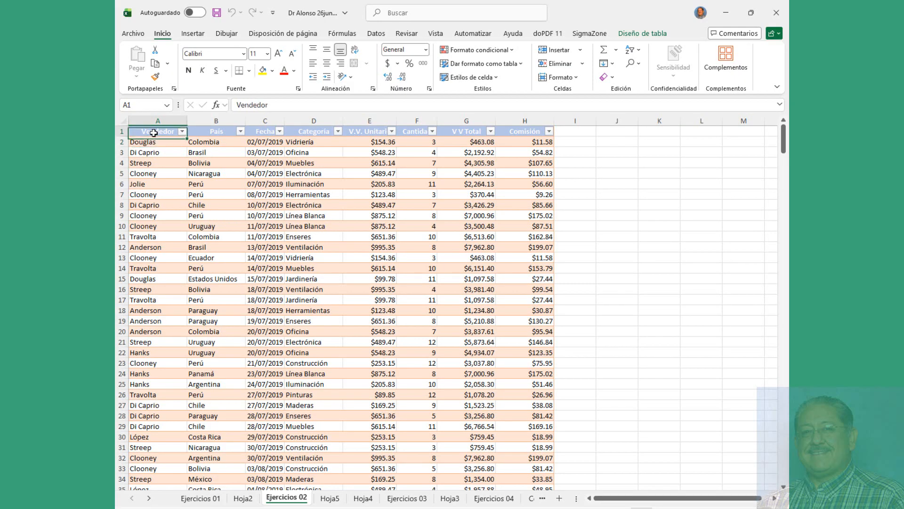
left_click(588, 35)
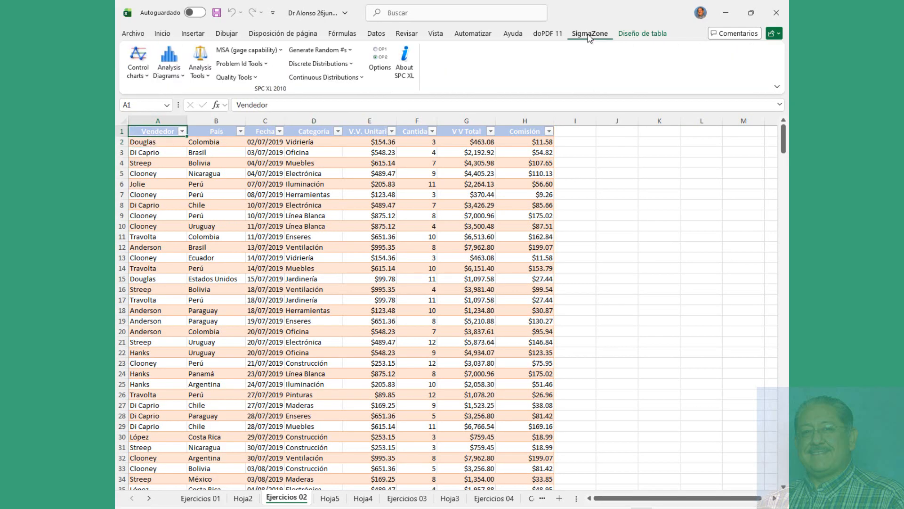
left_click(141, 61)
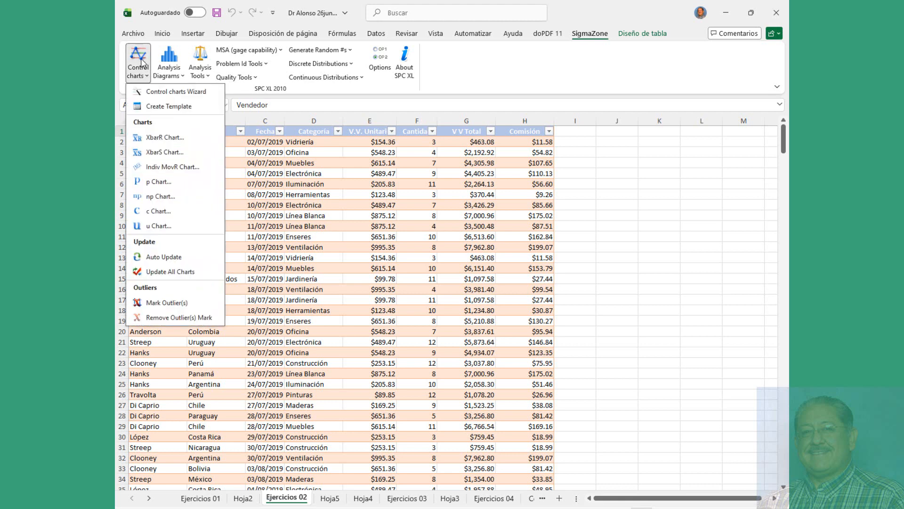
left_click(157, 137)
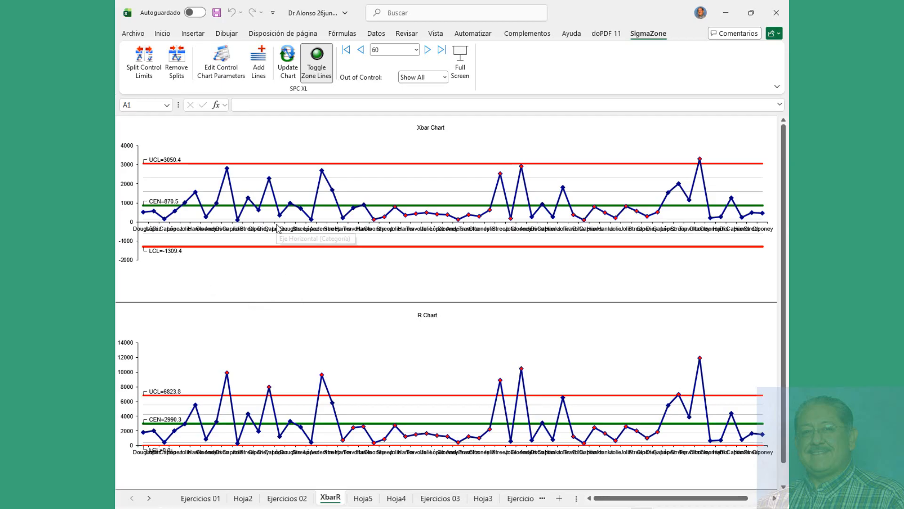
left_click(371, 186)
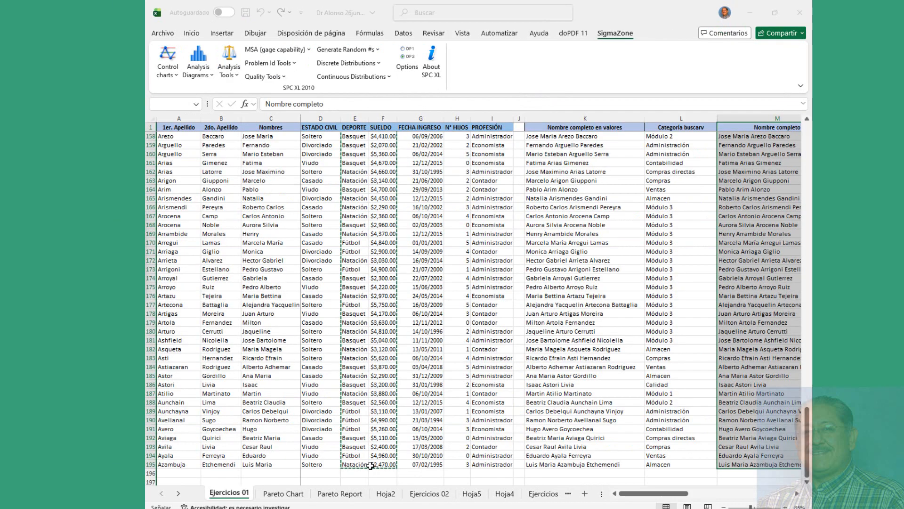
left_click(308, 282)
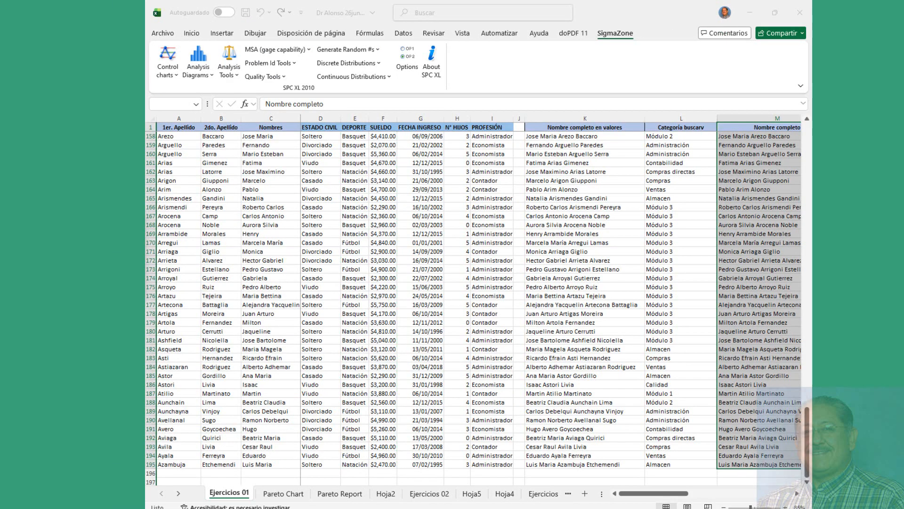